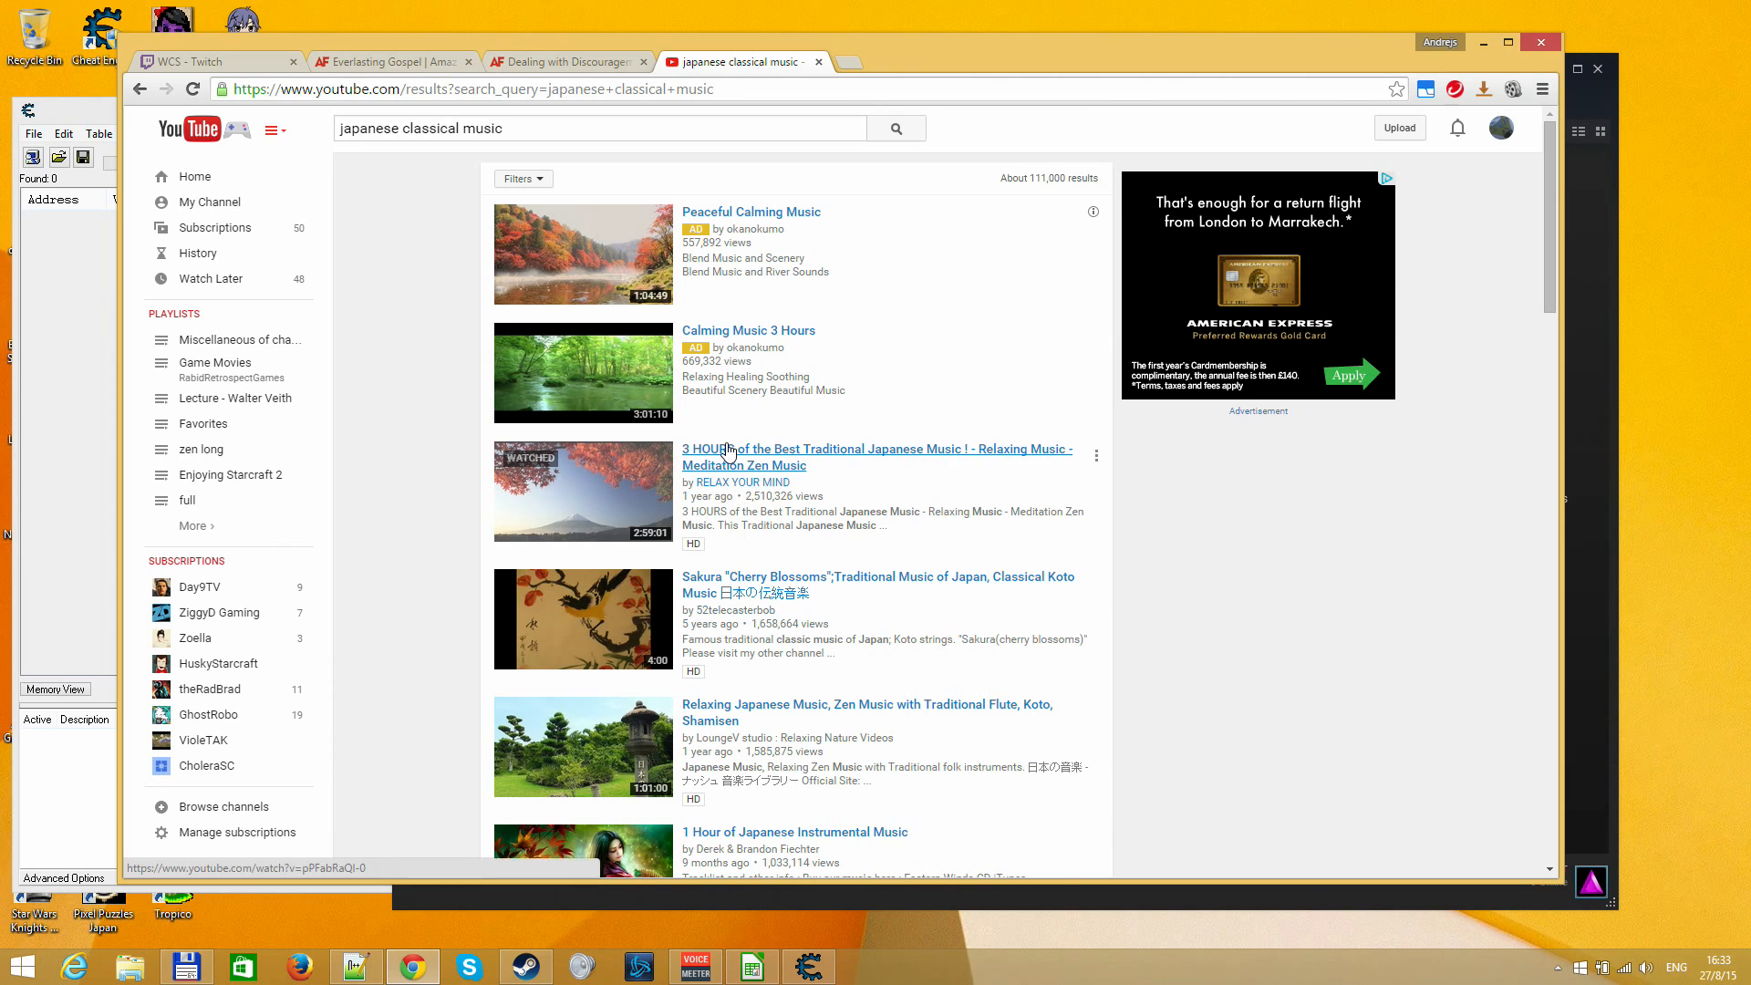
# Play the "1 Hour of Japanese Instrumental Music" video from the search results and skip its opening advertisement
pyautogui.scroll(-3, 749, 719)
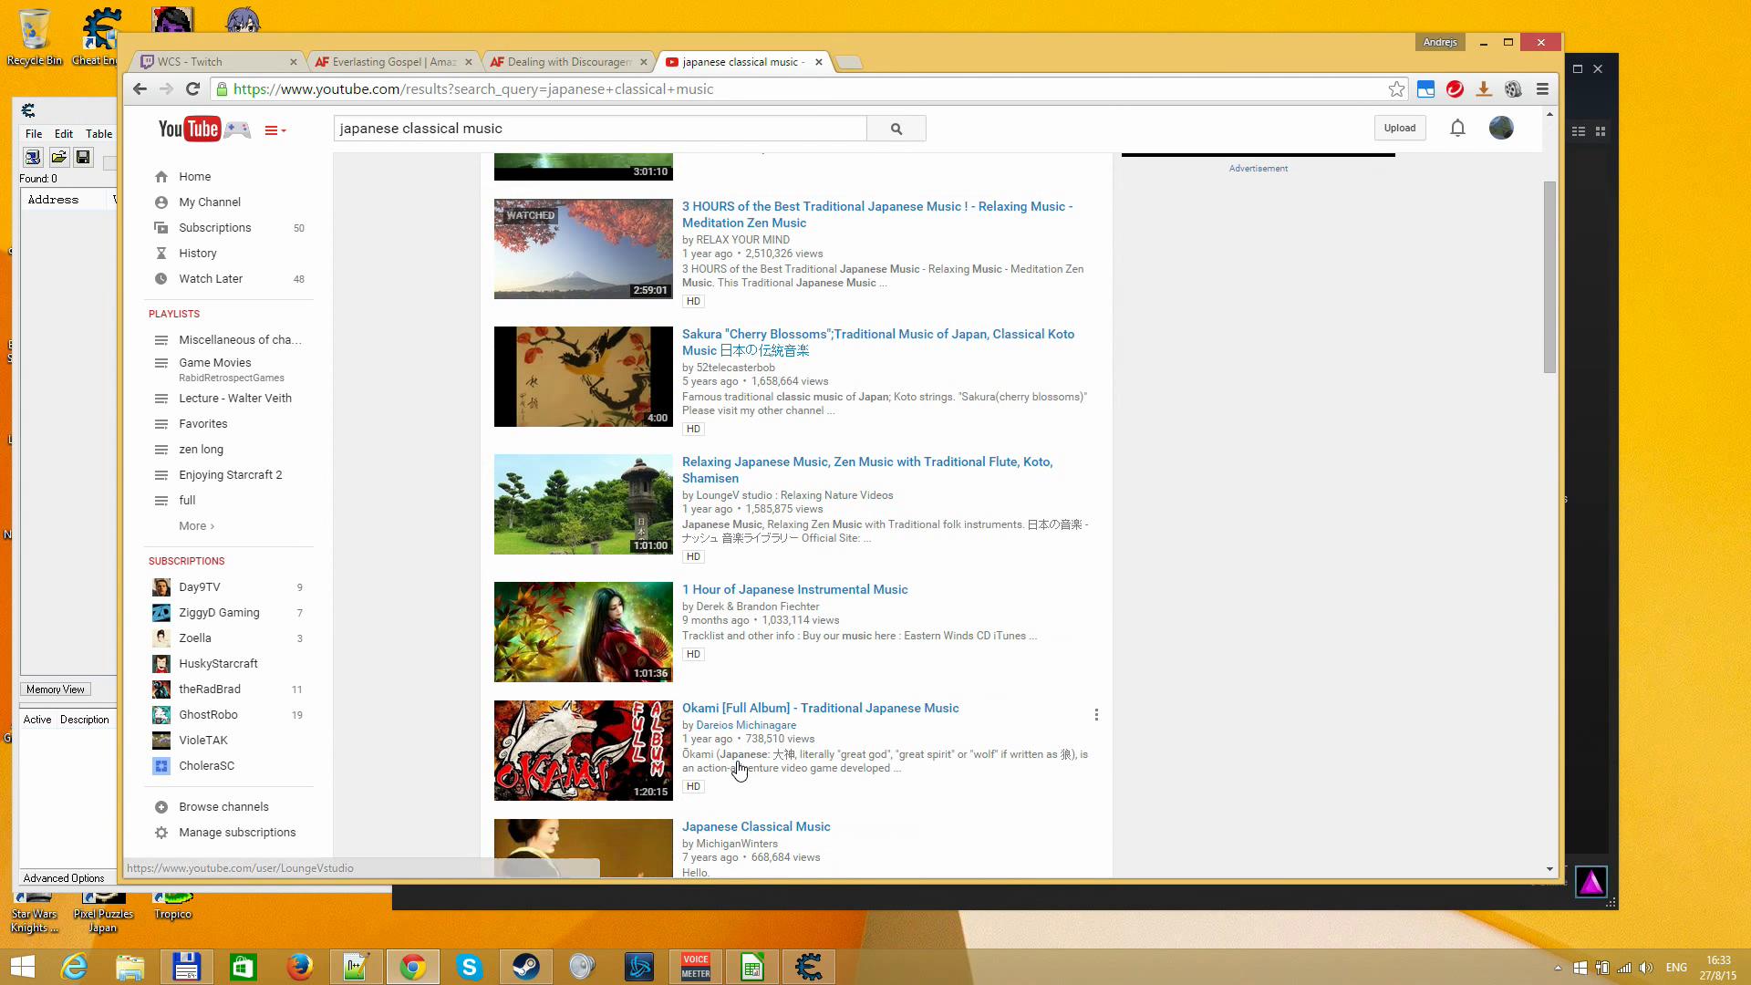
pyautogui.click(750, 591)
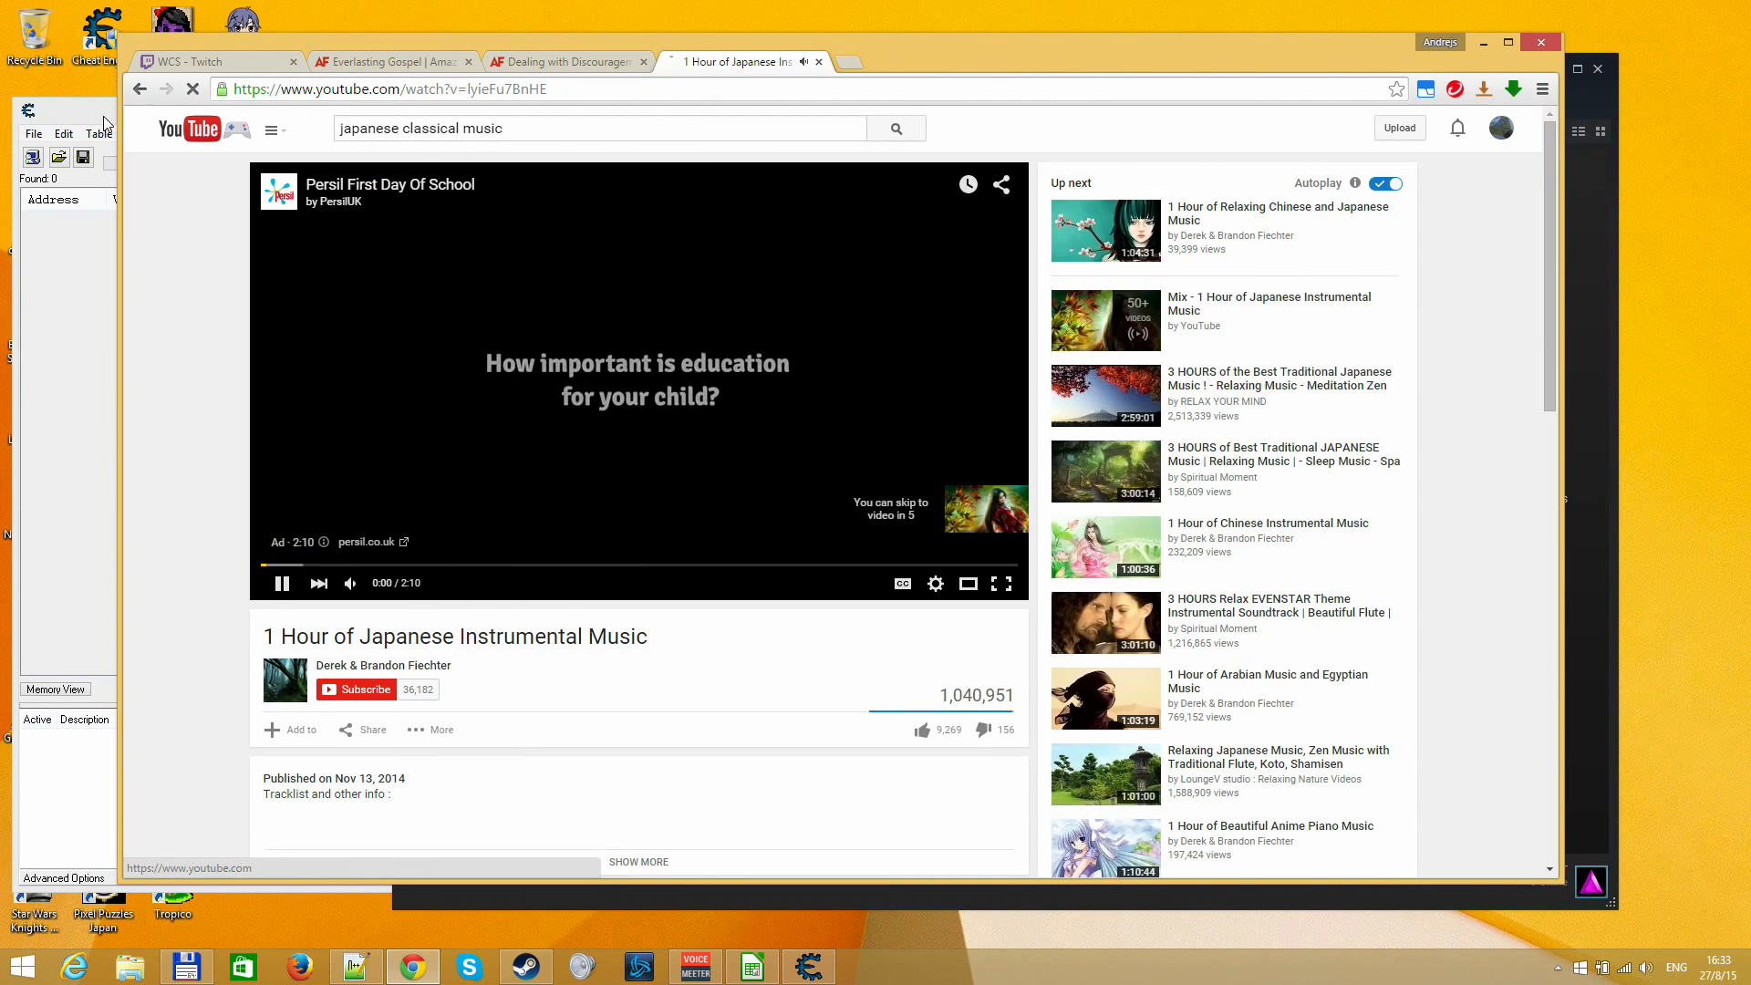
pyautogui.click(525, 967)
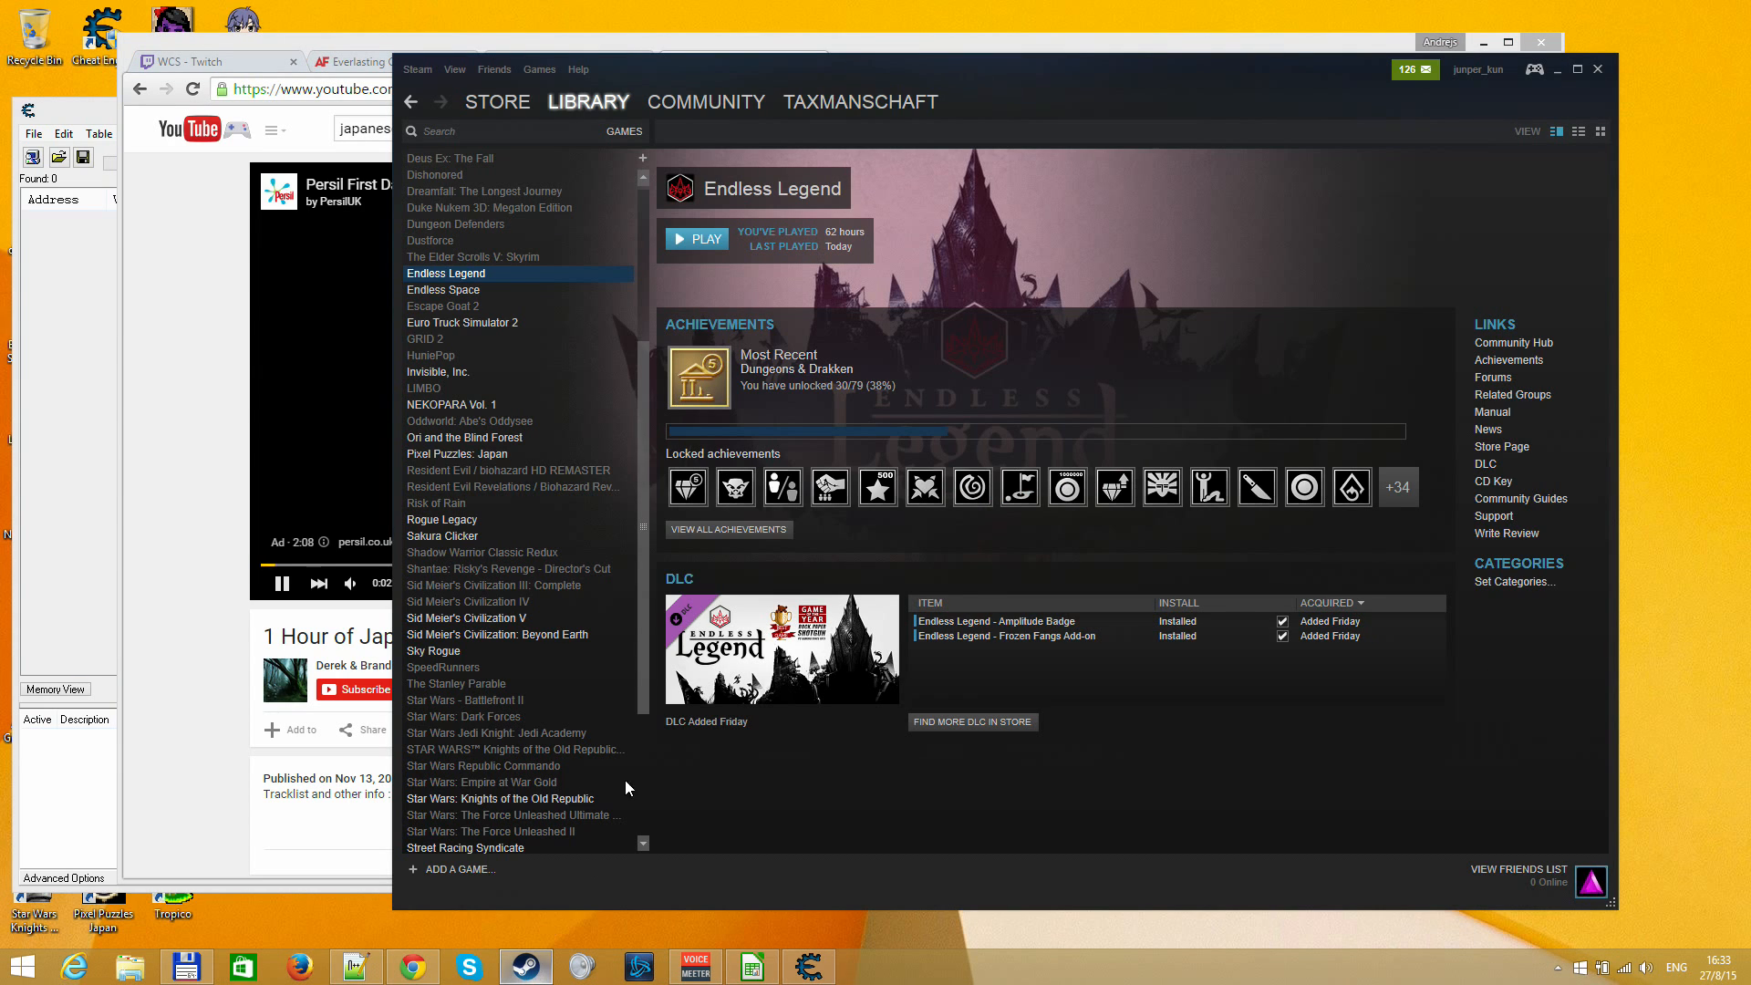
pyautogui.click(208, 655)
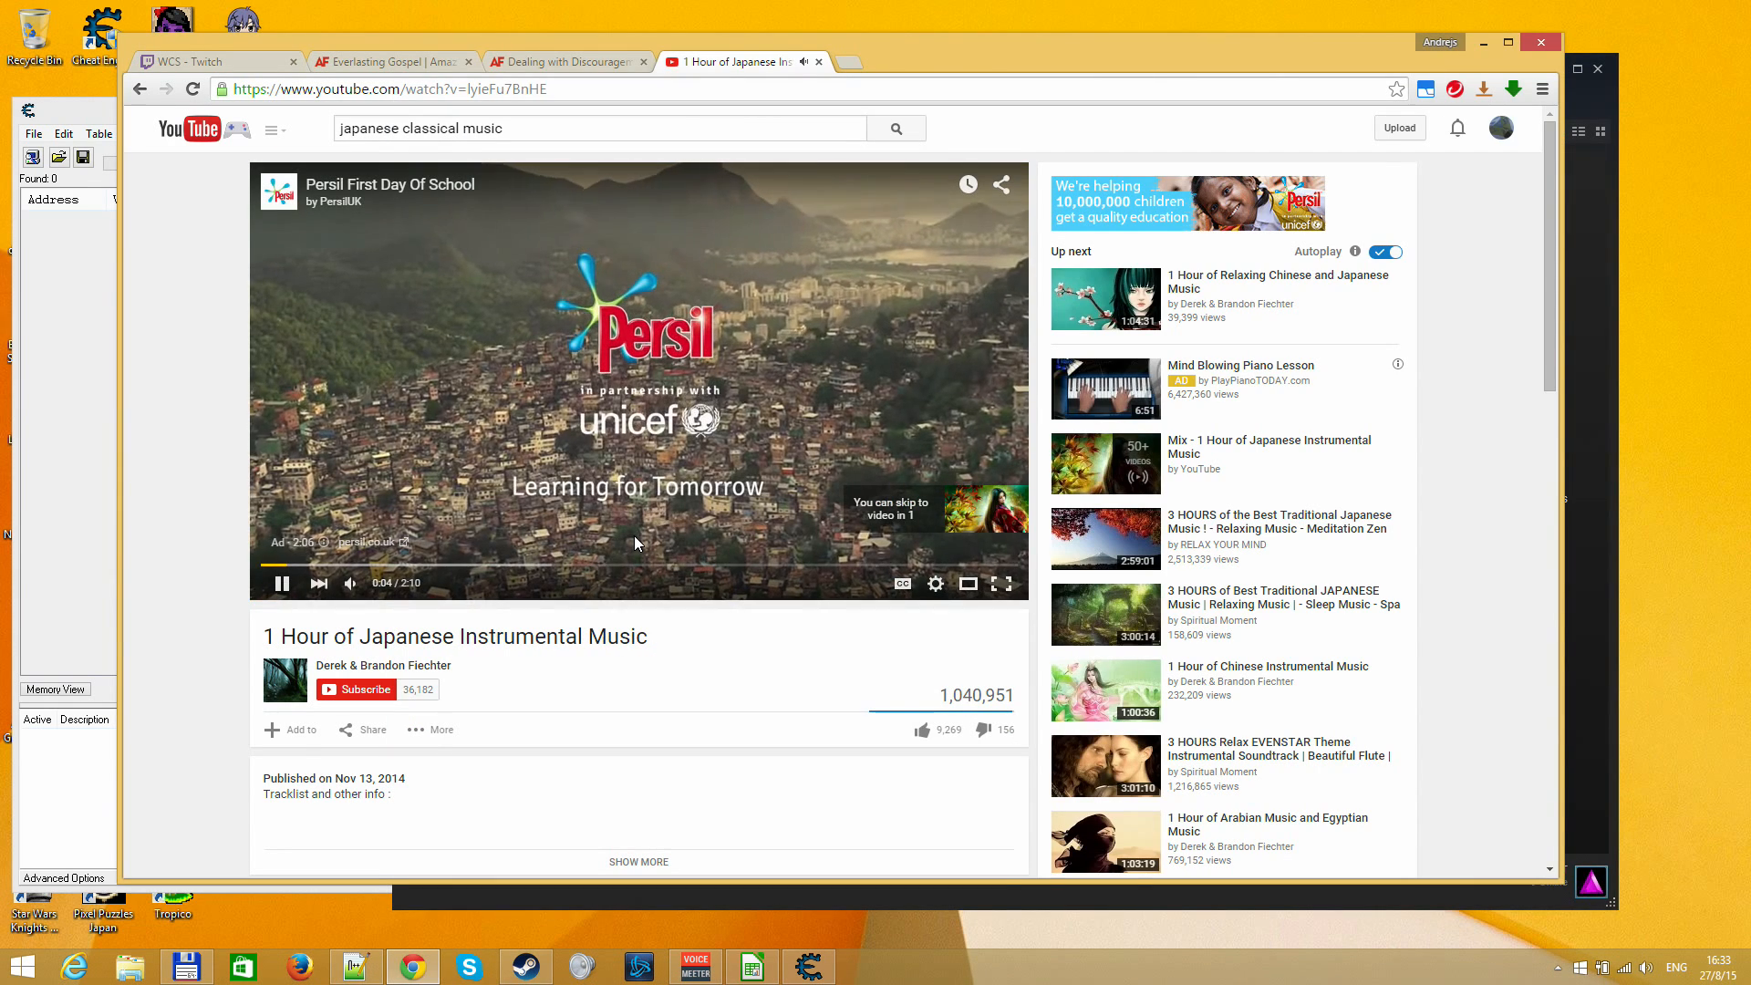
pyautogui.click(1001, 512)
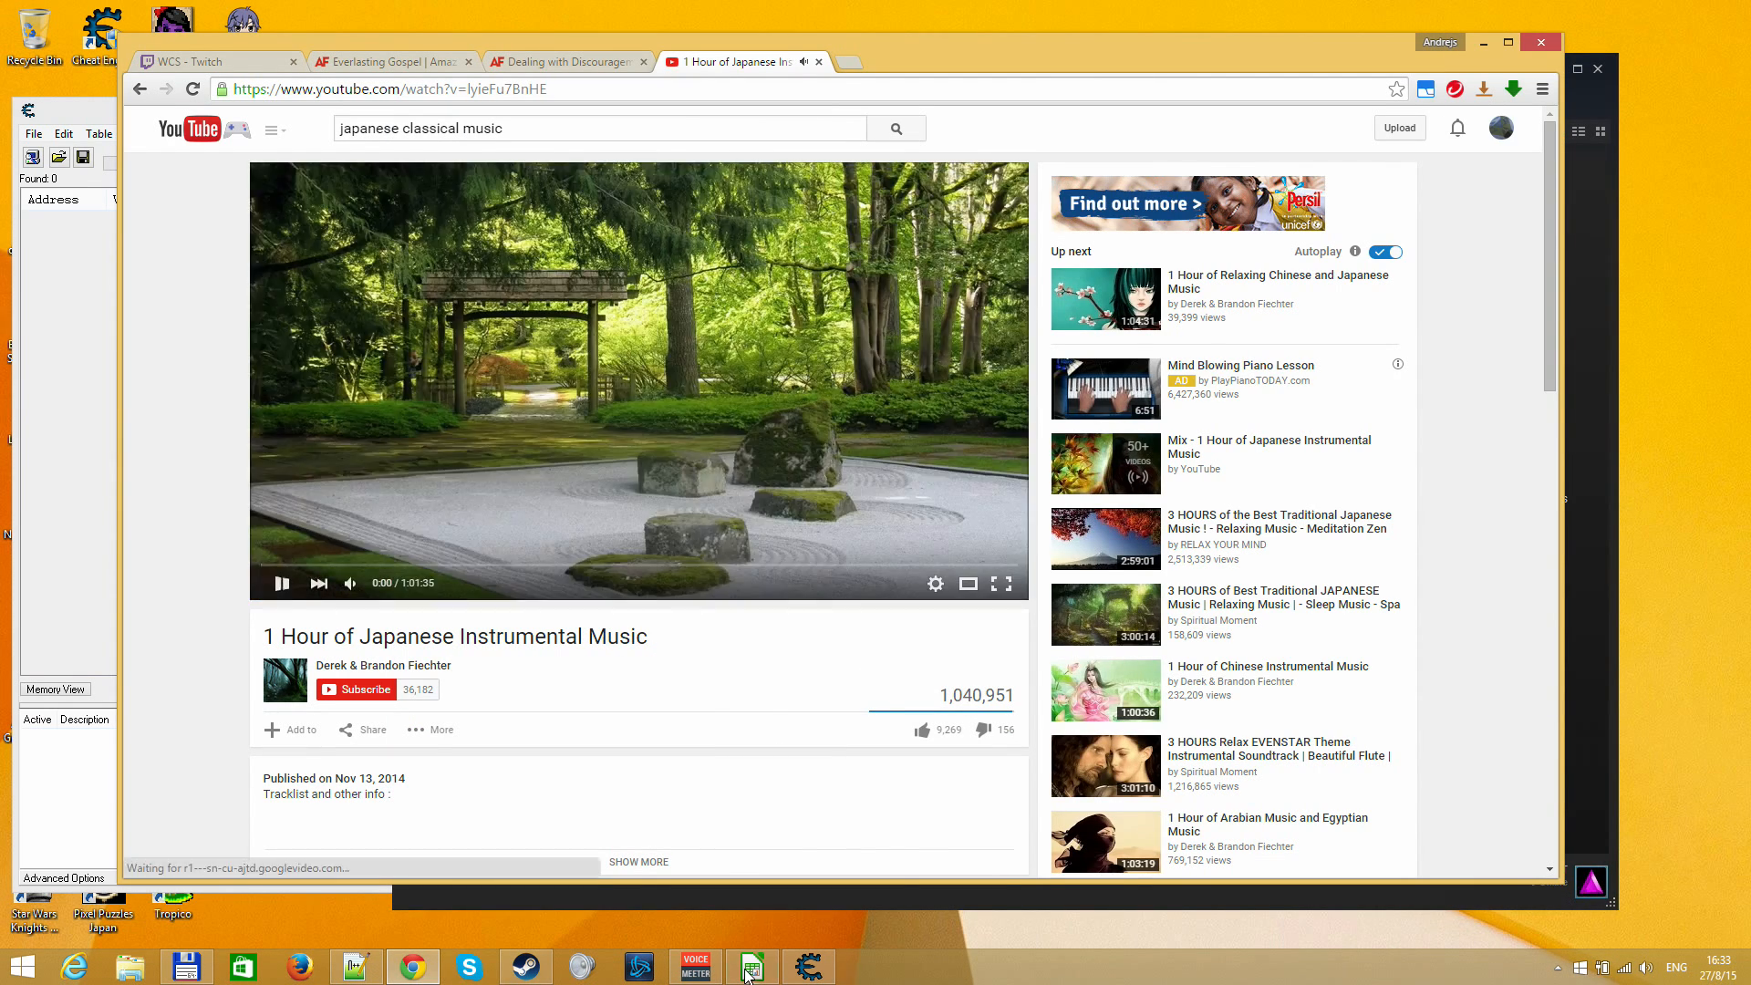
# In VoiceMeeter, set the A1 hardware output to WDM: LCD TV-3 (NVIDIA High Definition Audio)
pyautogui.click(1094, 251)
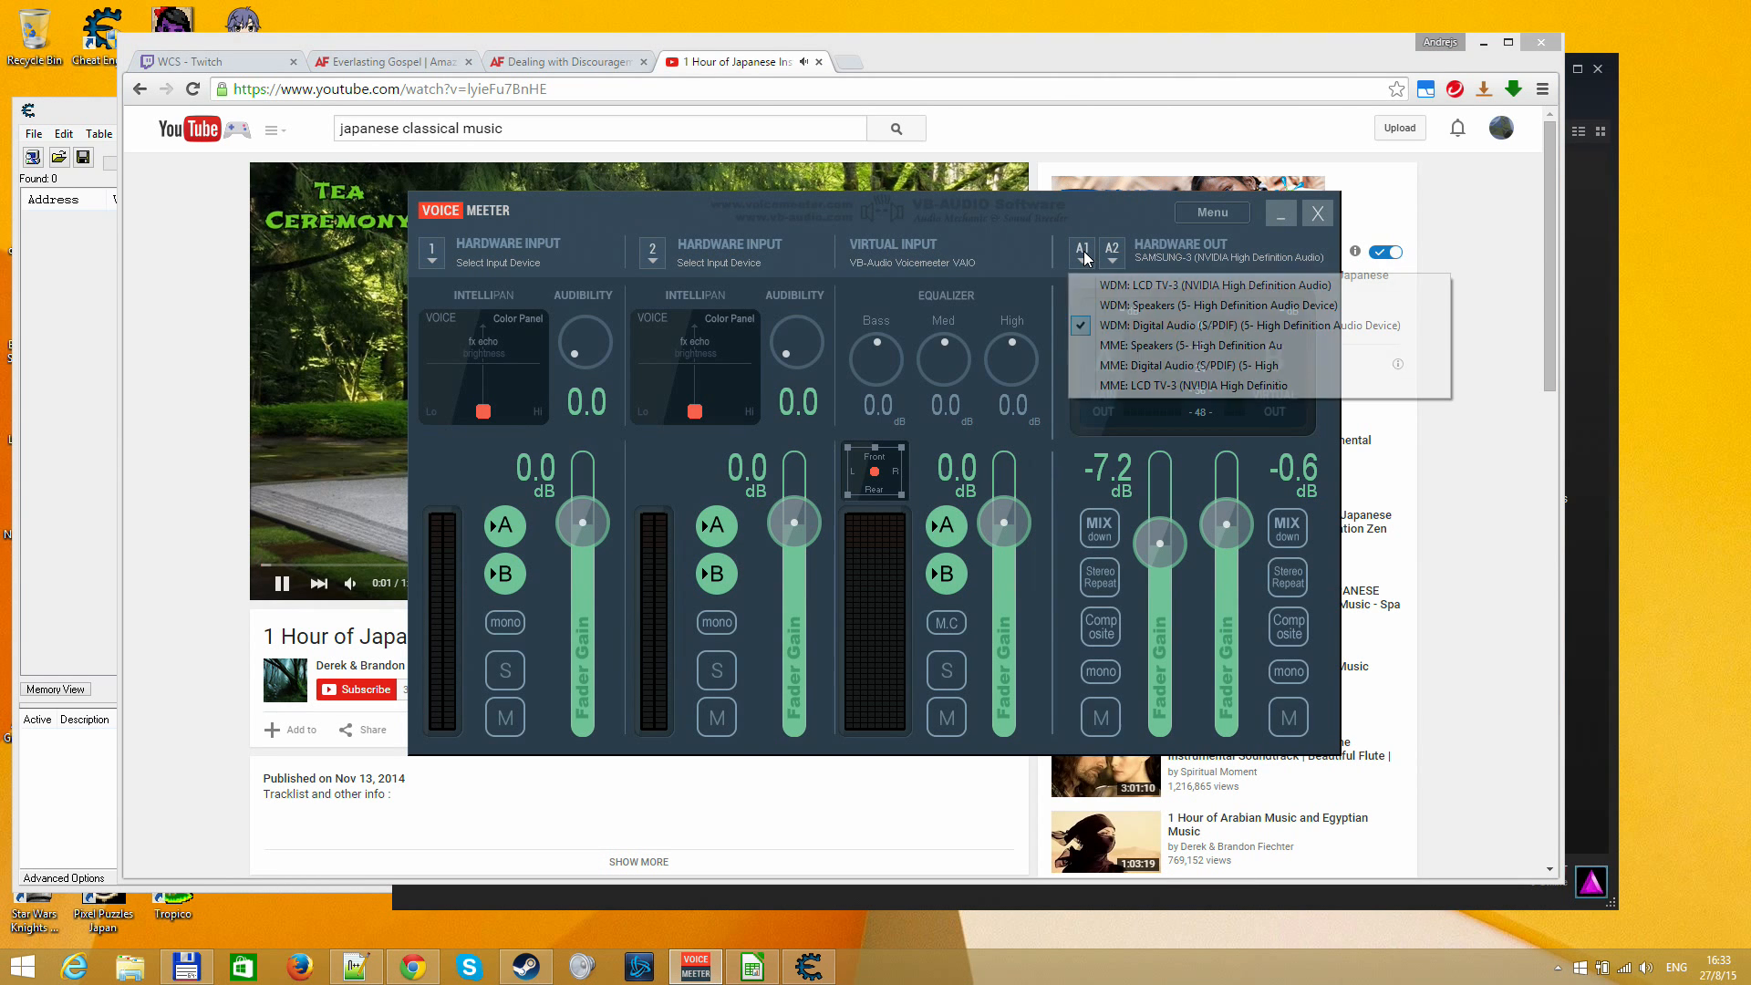
pyautogui.click(1126, 294)
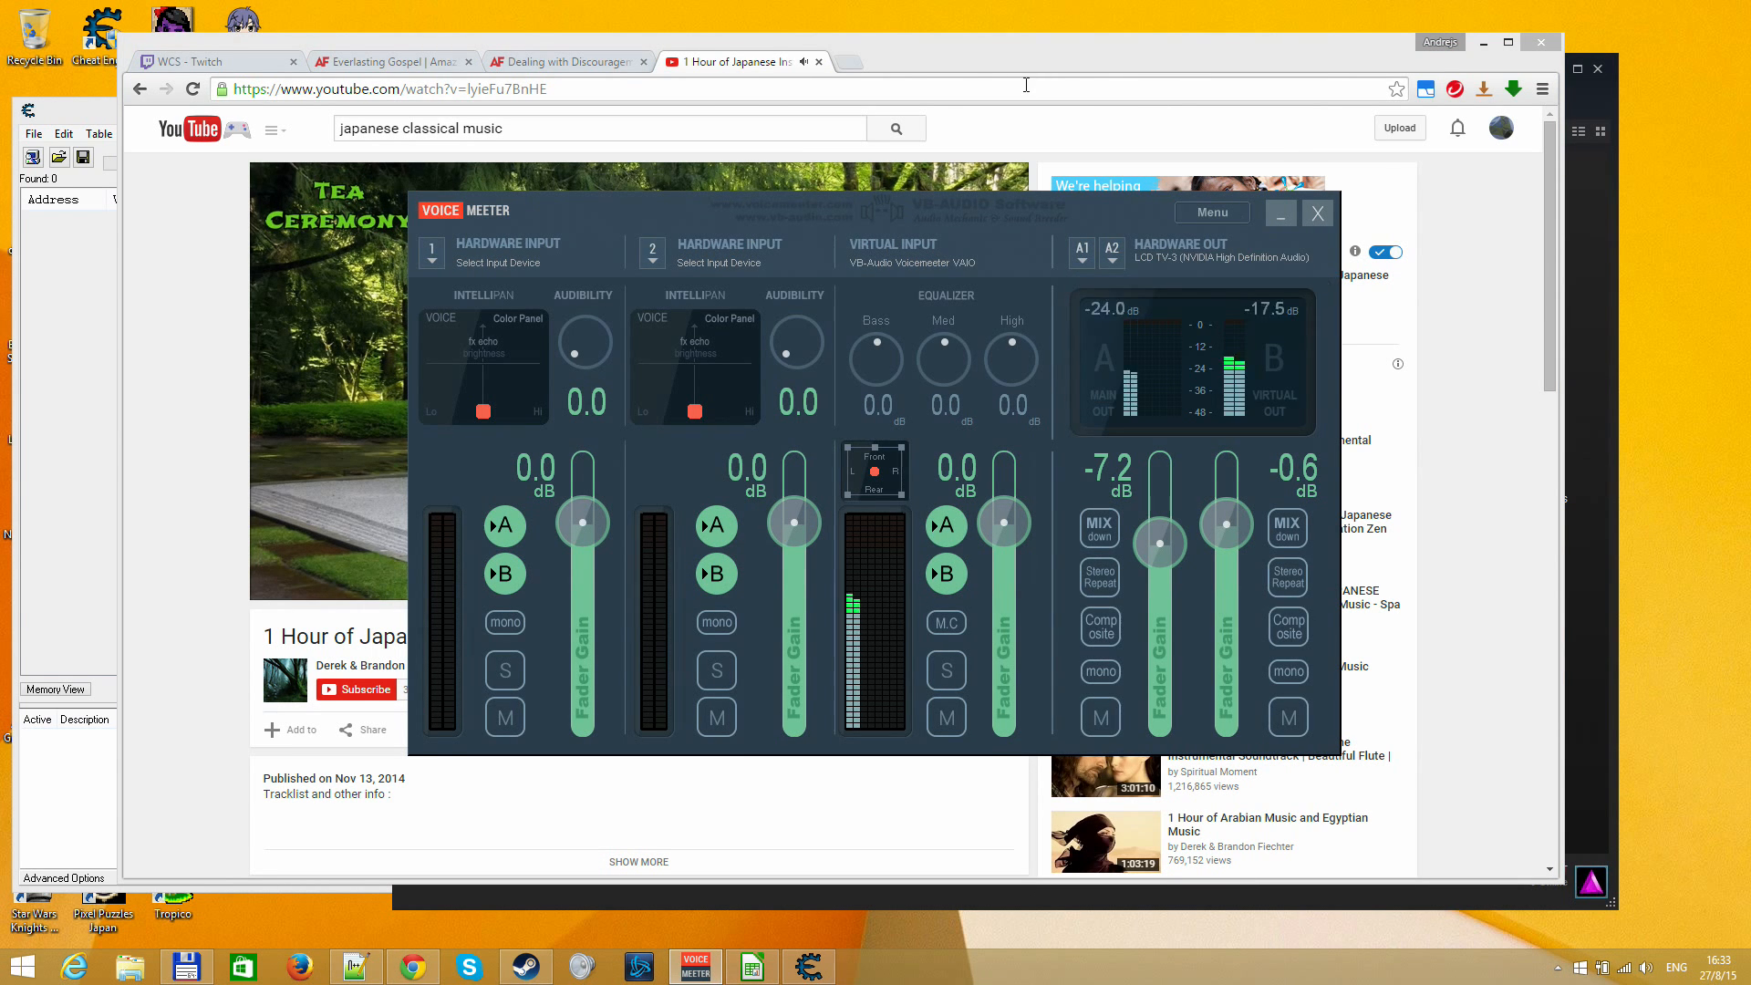
pyautogui.click(1026, 85)
# Launch Endless Legend from the Steam library and reposition its game window towards the screen's upper edge
pyautogui.click(526, 966)
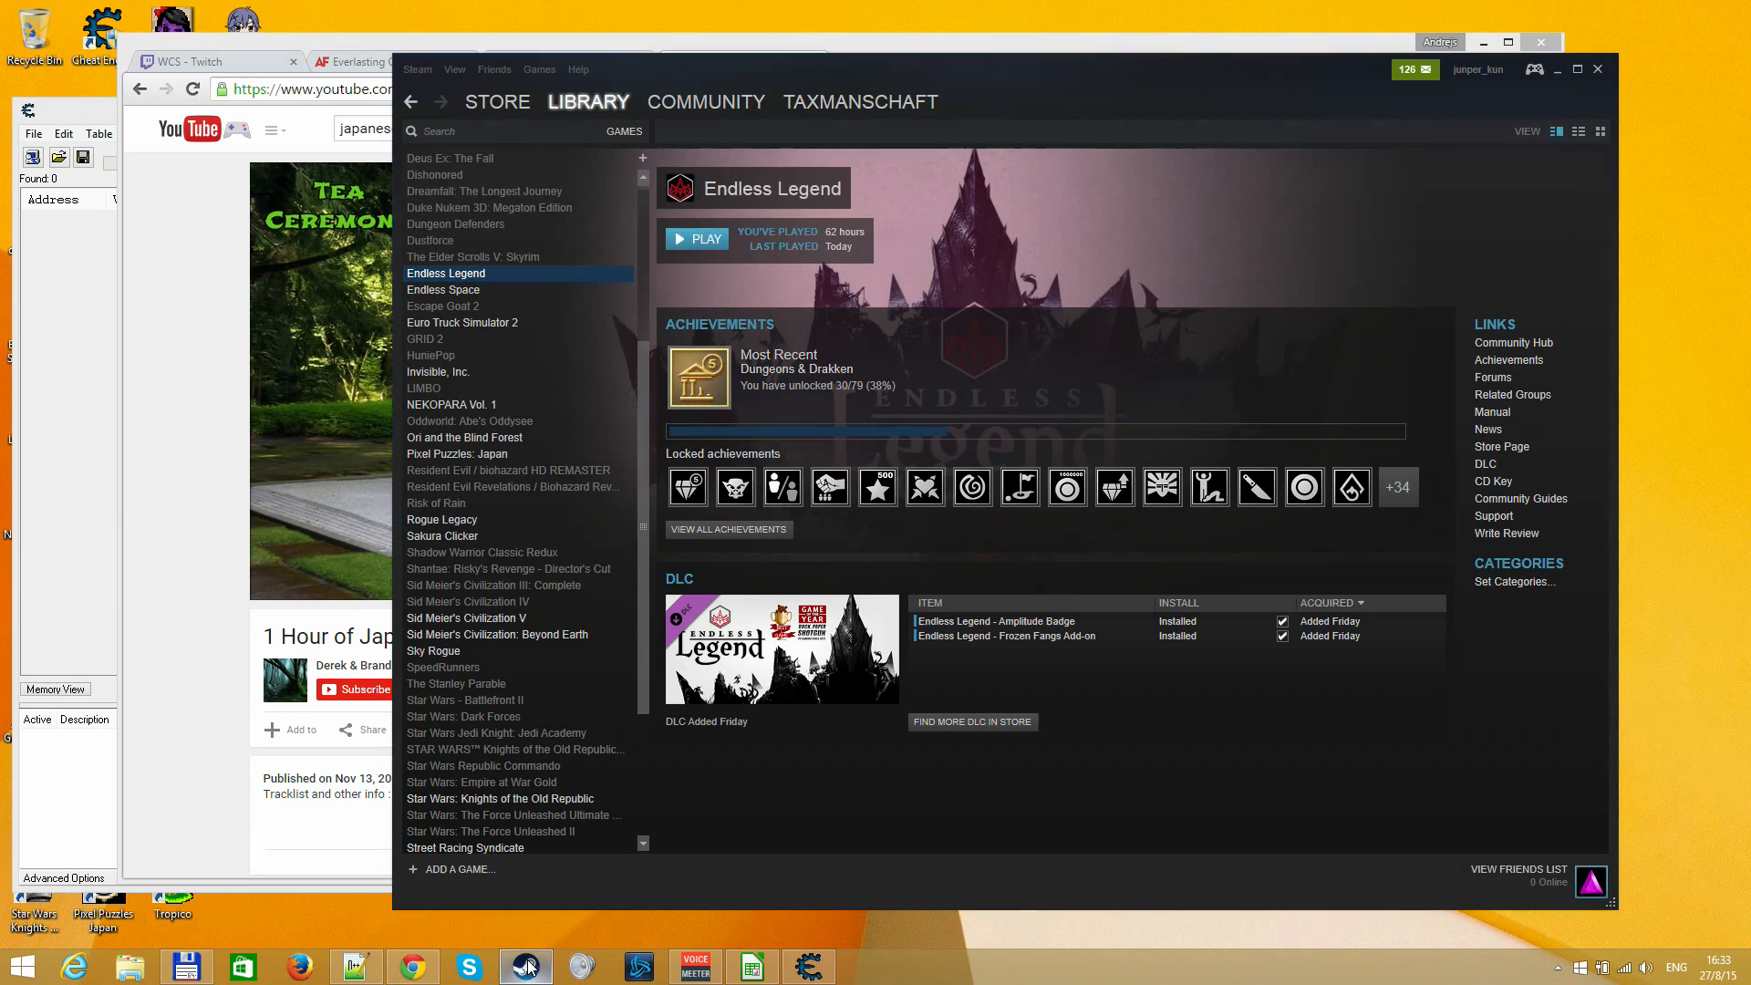
pyautogui.click(672, 238)
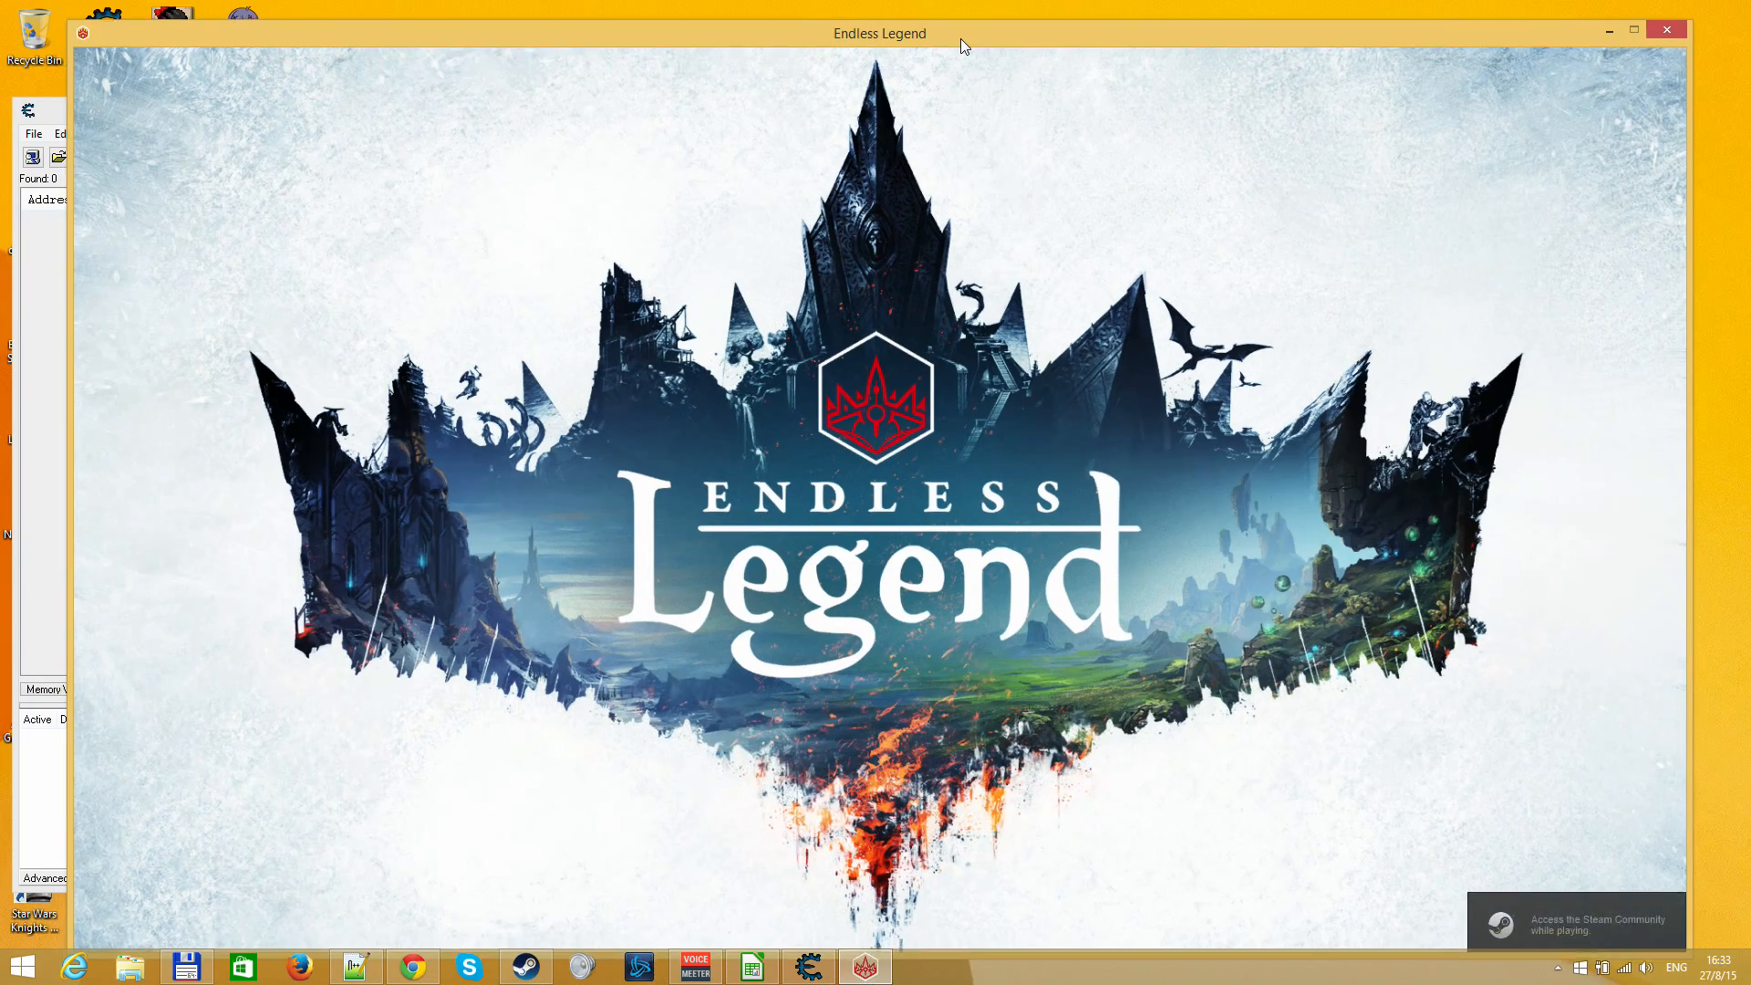
pyautogui.moveTo(961, 38); pyautogui.dragTo(1015, 9)
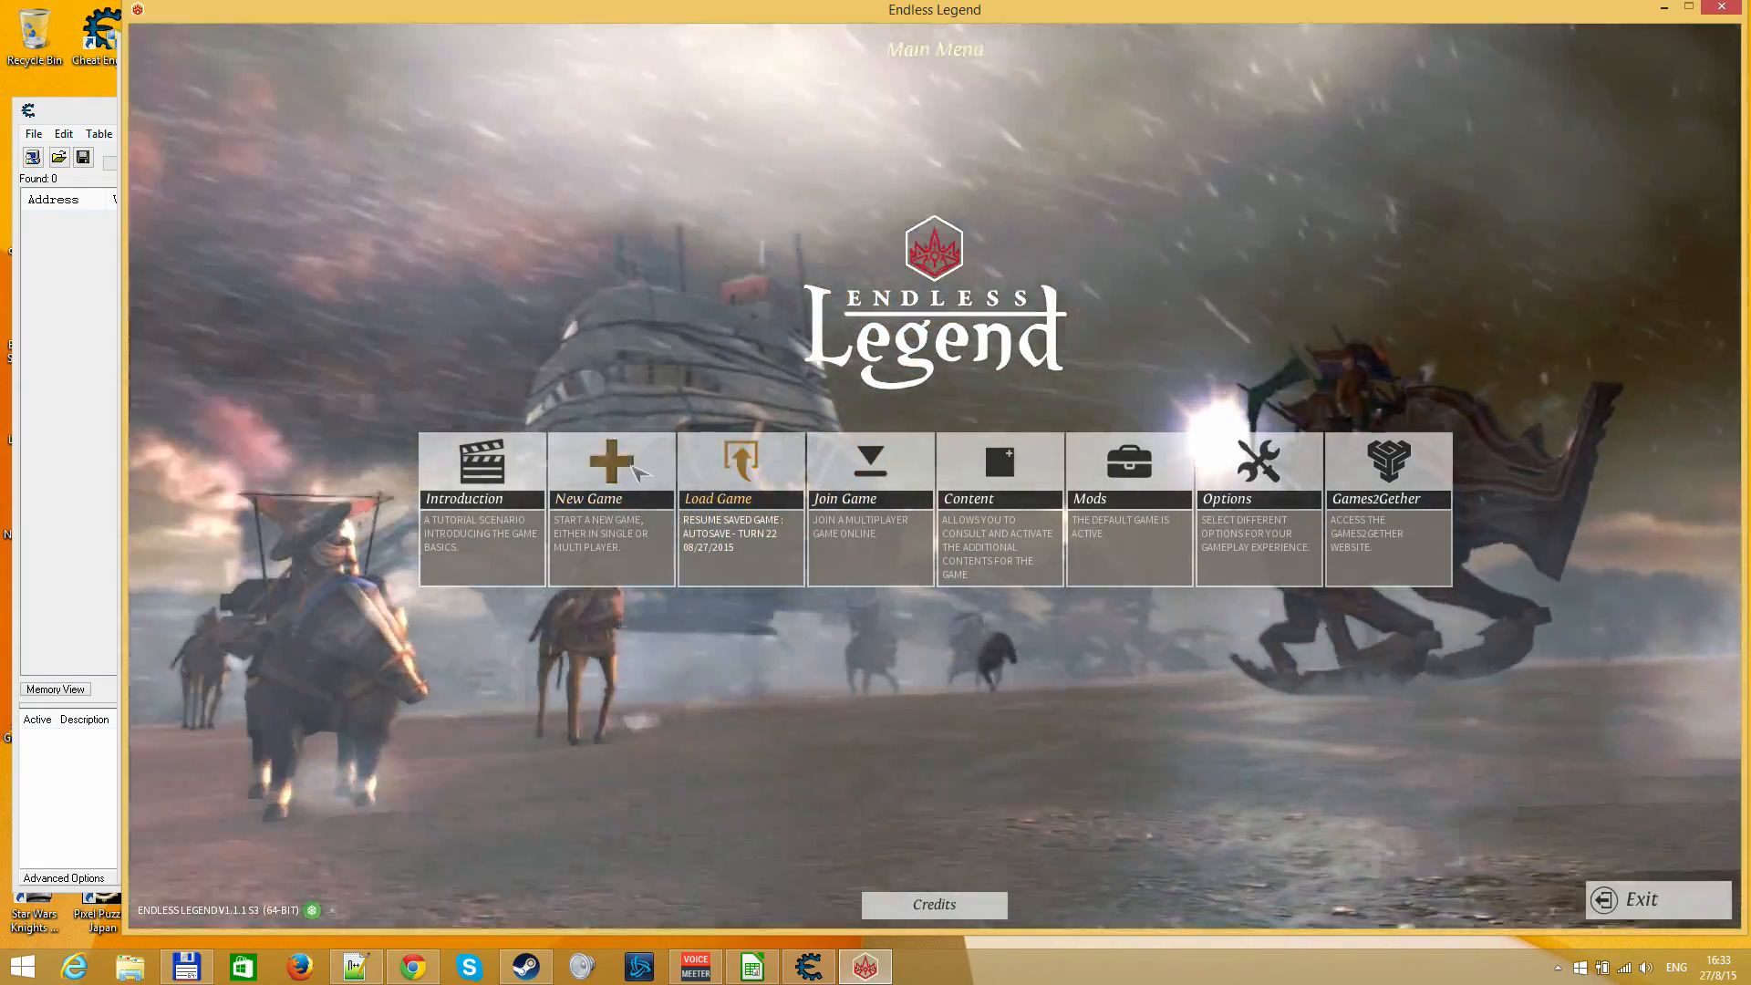
# Set up a new game with Vaulters as the human empire's faction and start it
pyautogui.click(636, 468)
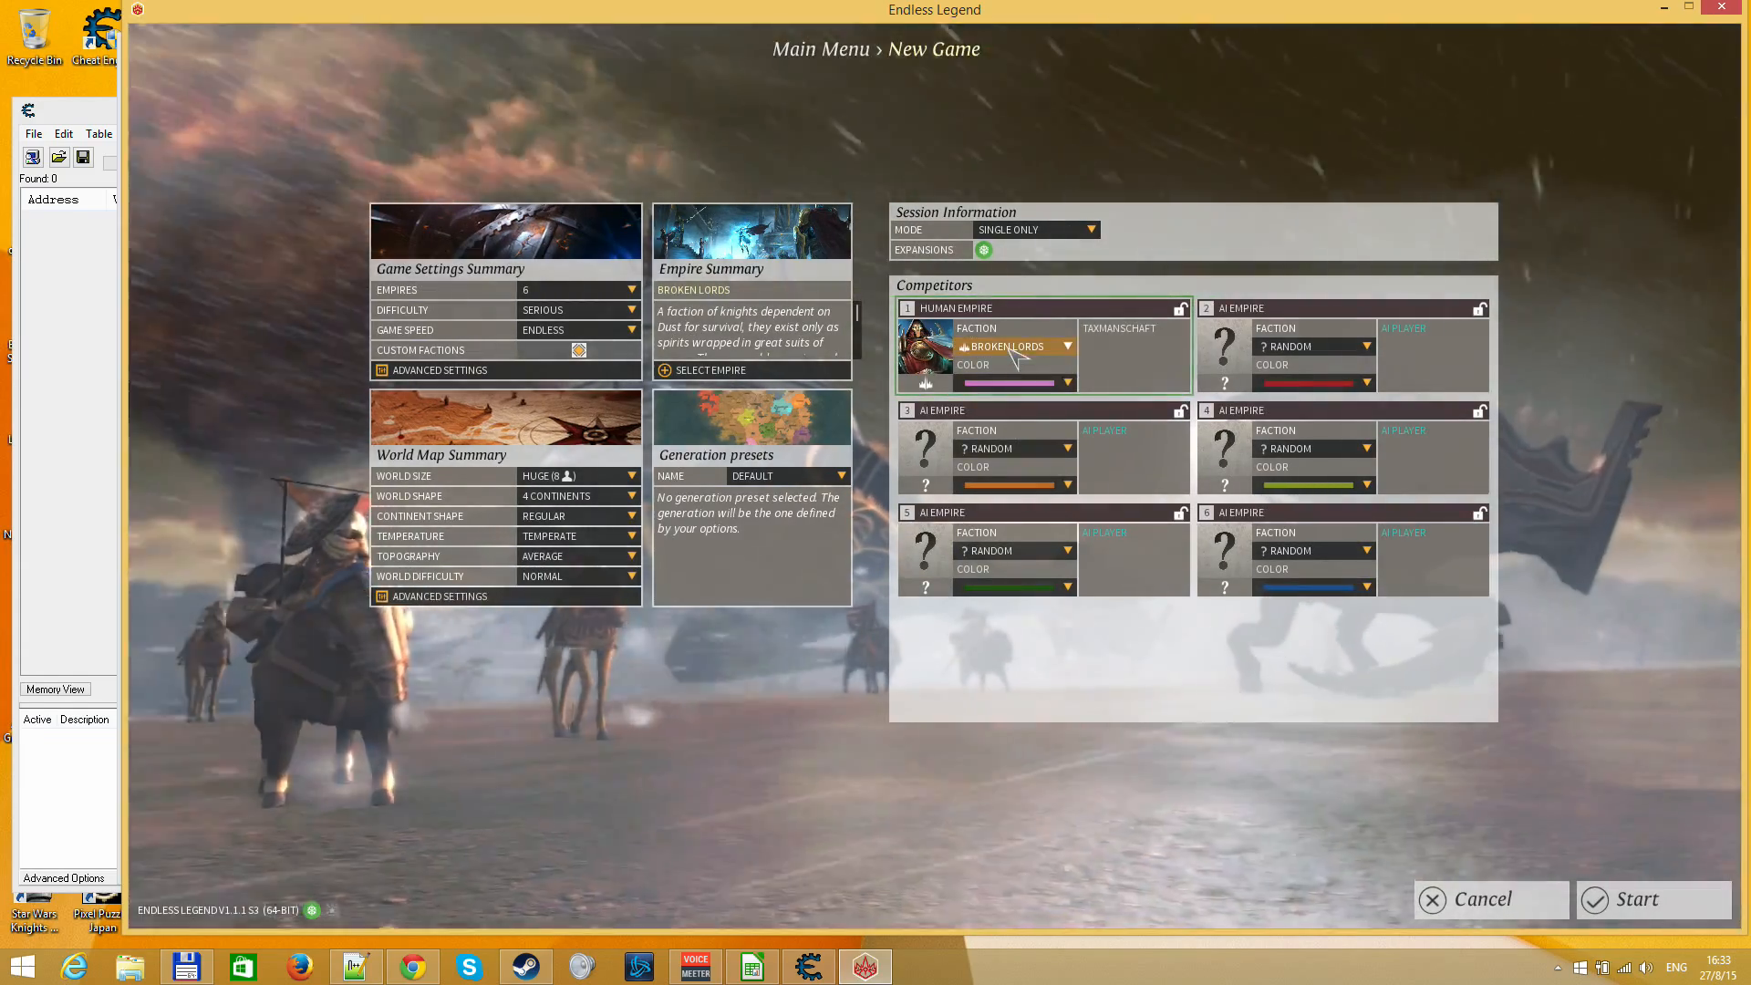
pyautogui.click(1019, 348)
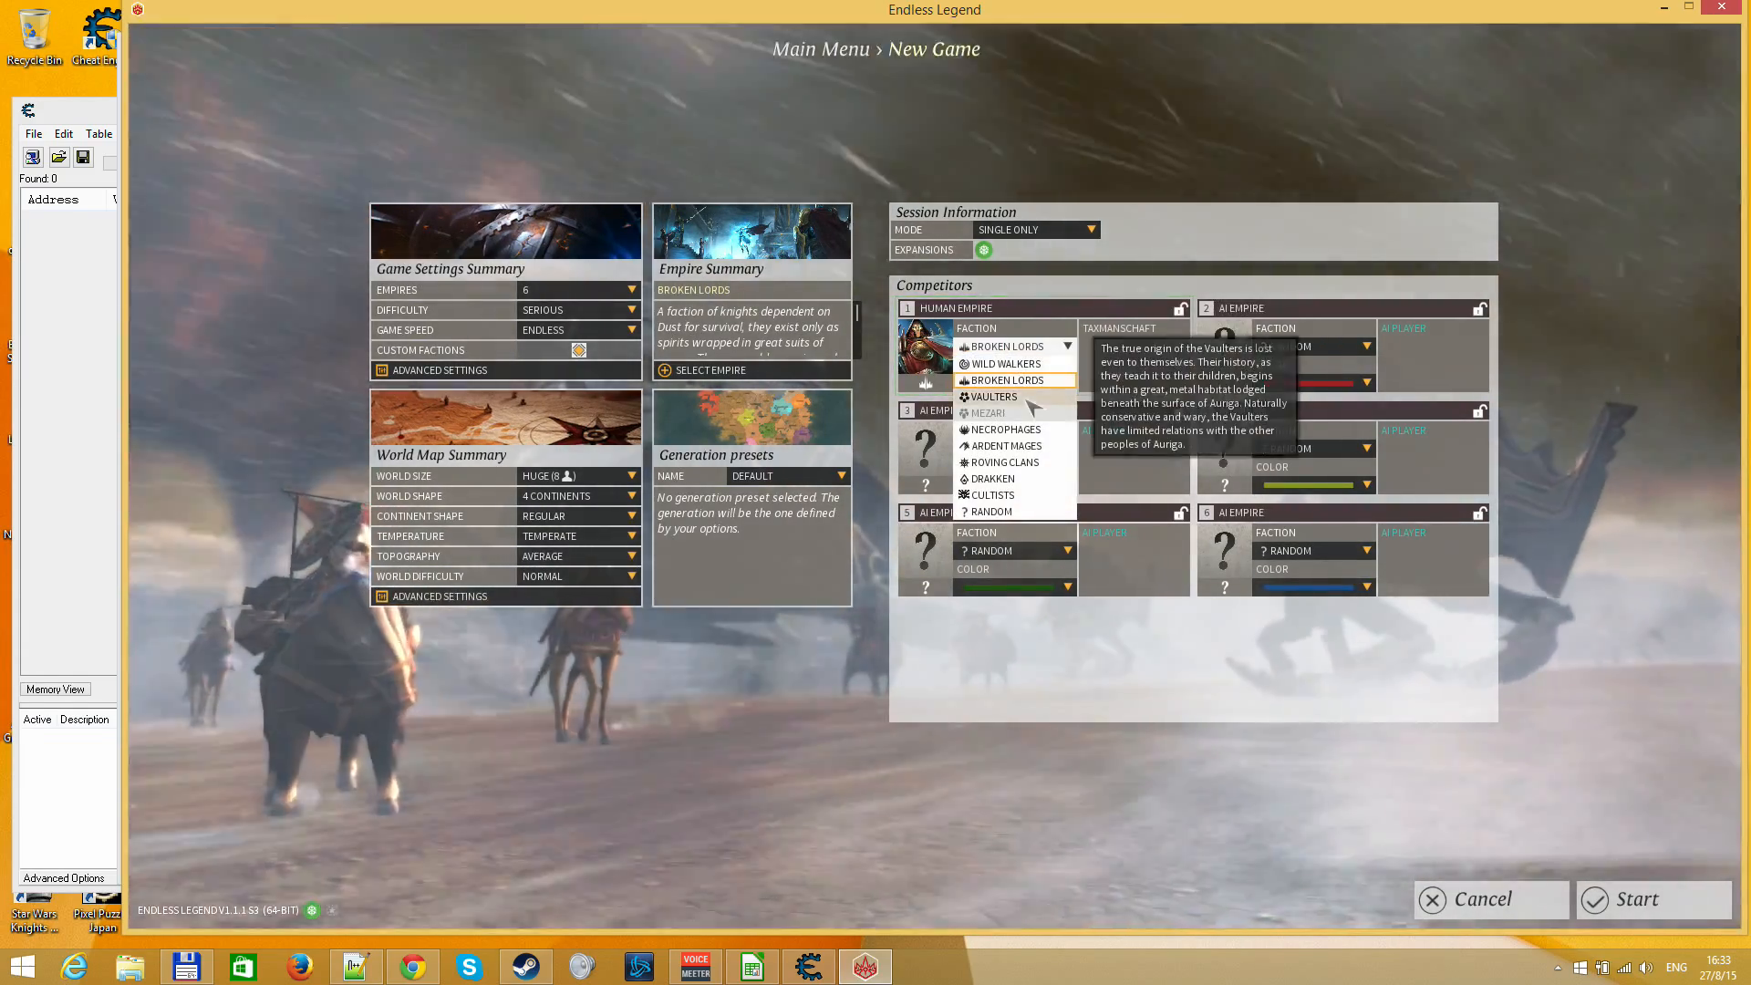
pyautogui.click(996, 388)
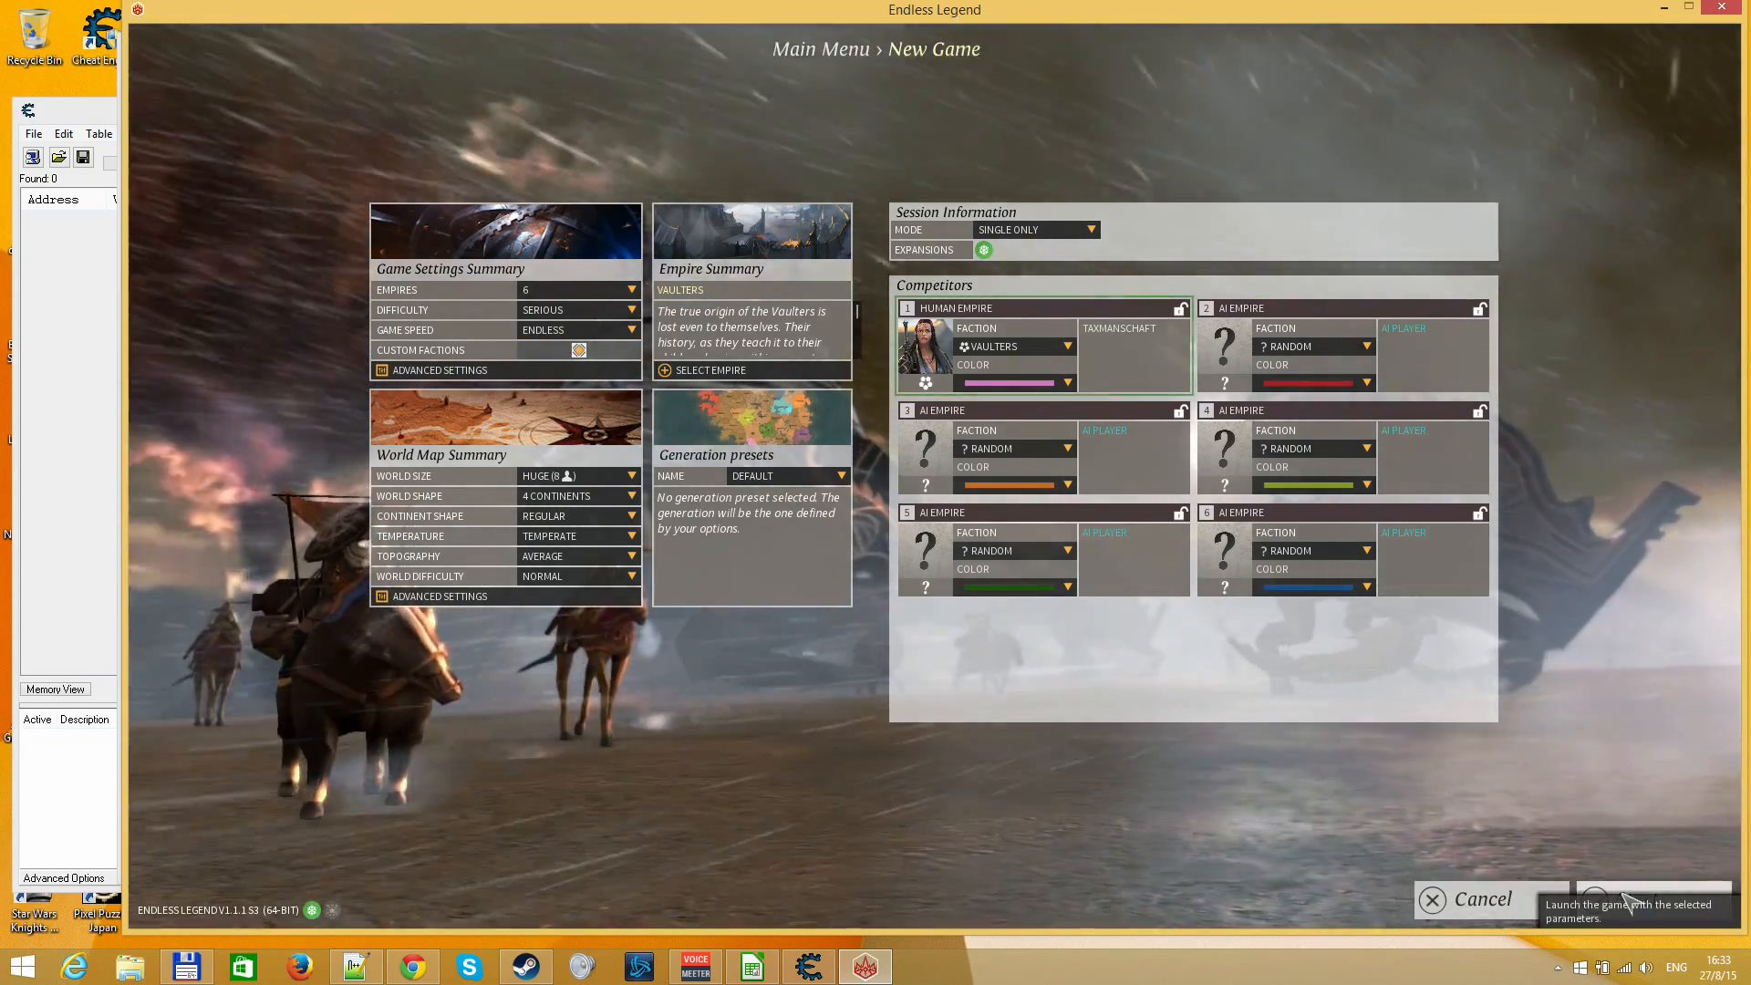
pyautogui.click(1625, 901)
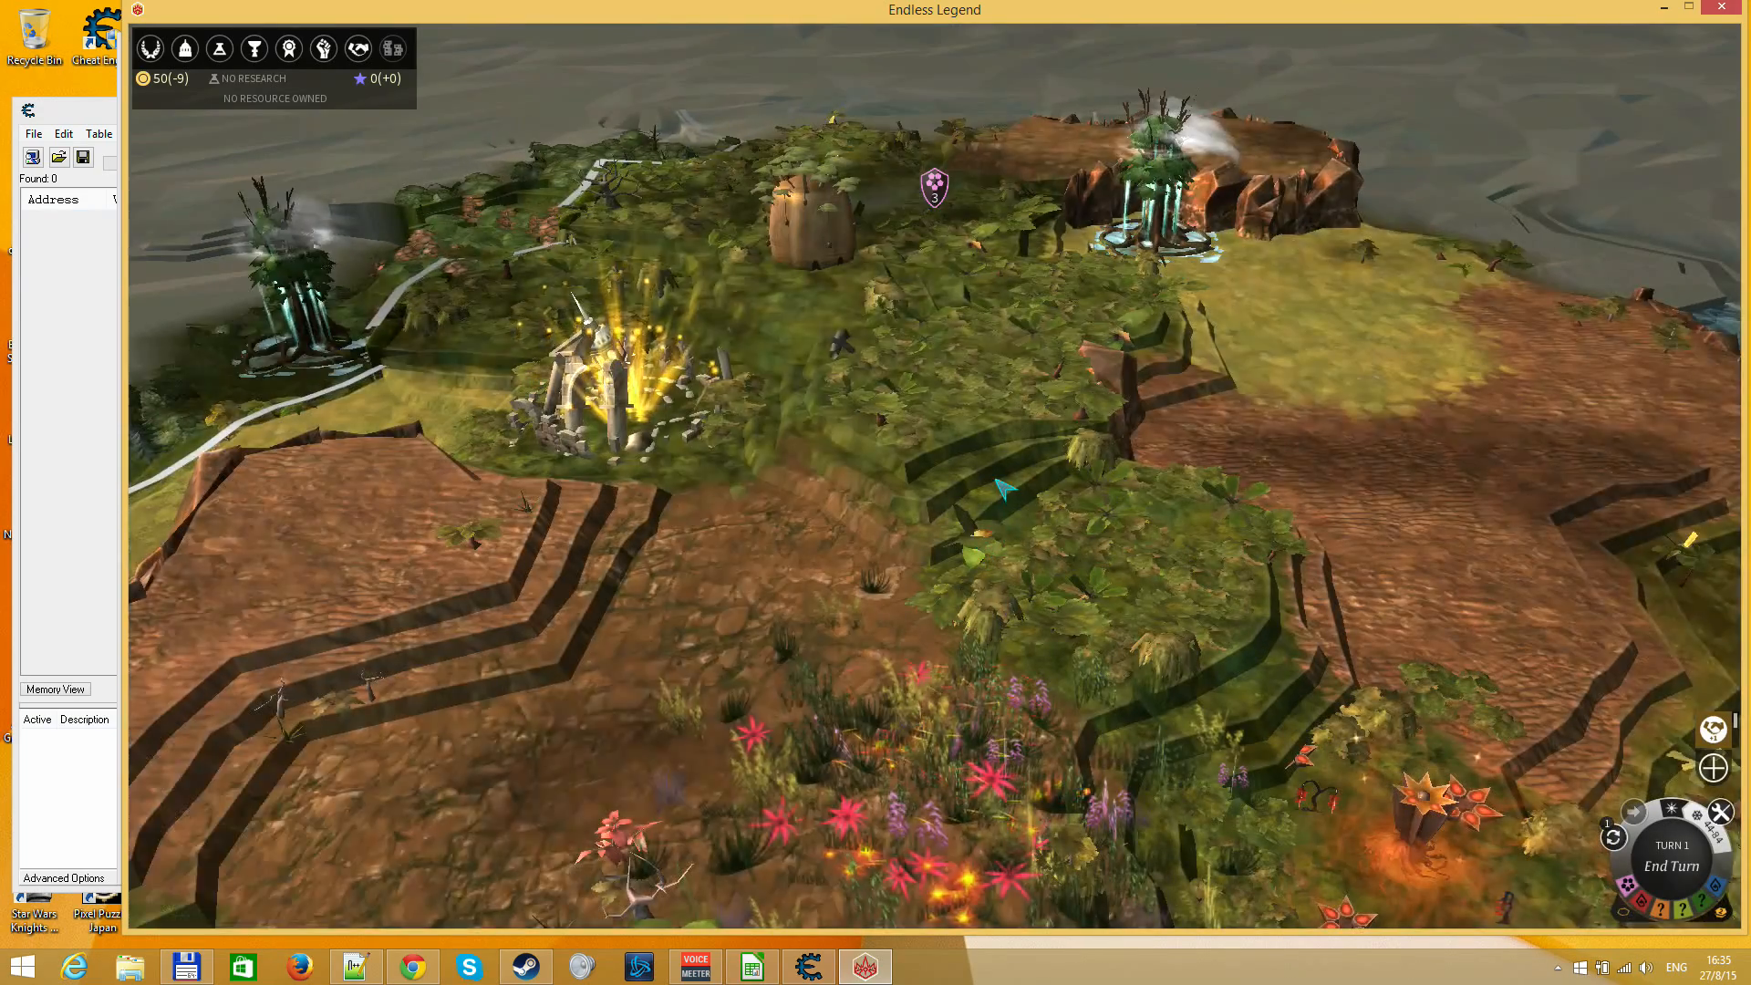
# Found the first city with the starting army on the tile directly east of it
pyautogui.scroll(-8, 1003, 488)
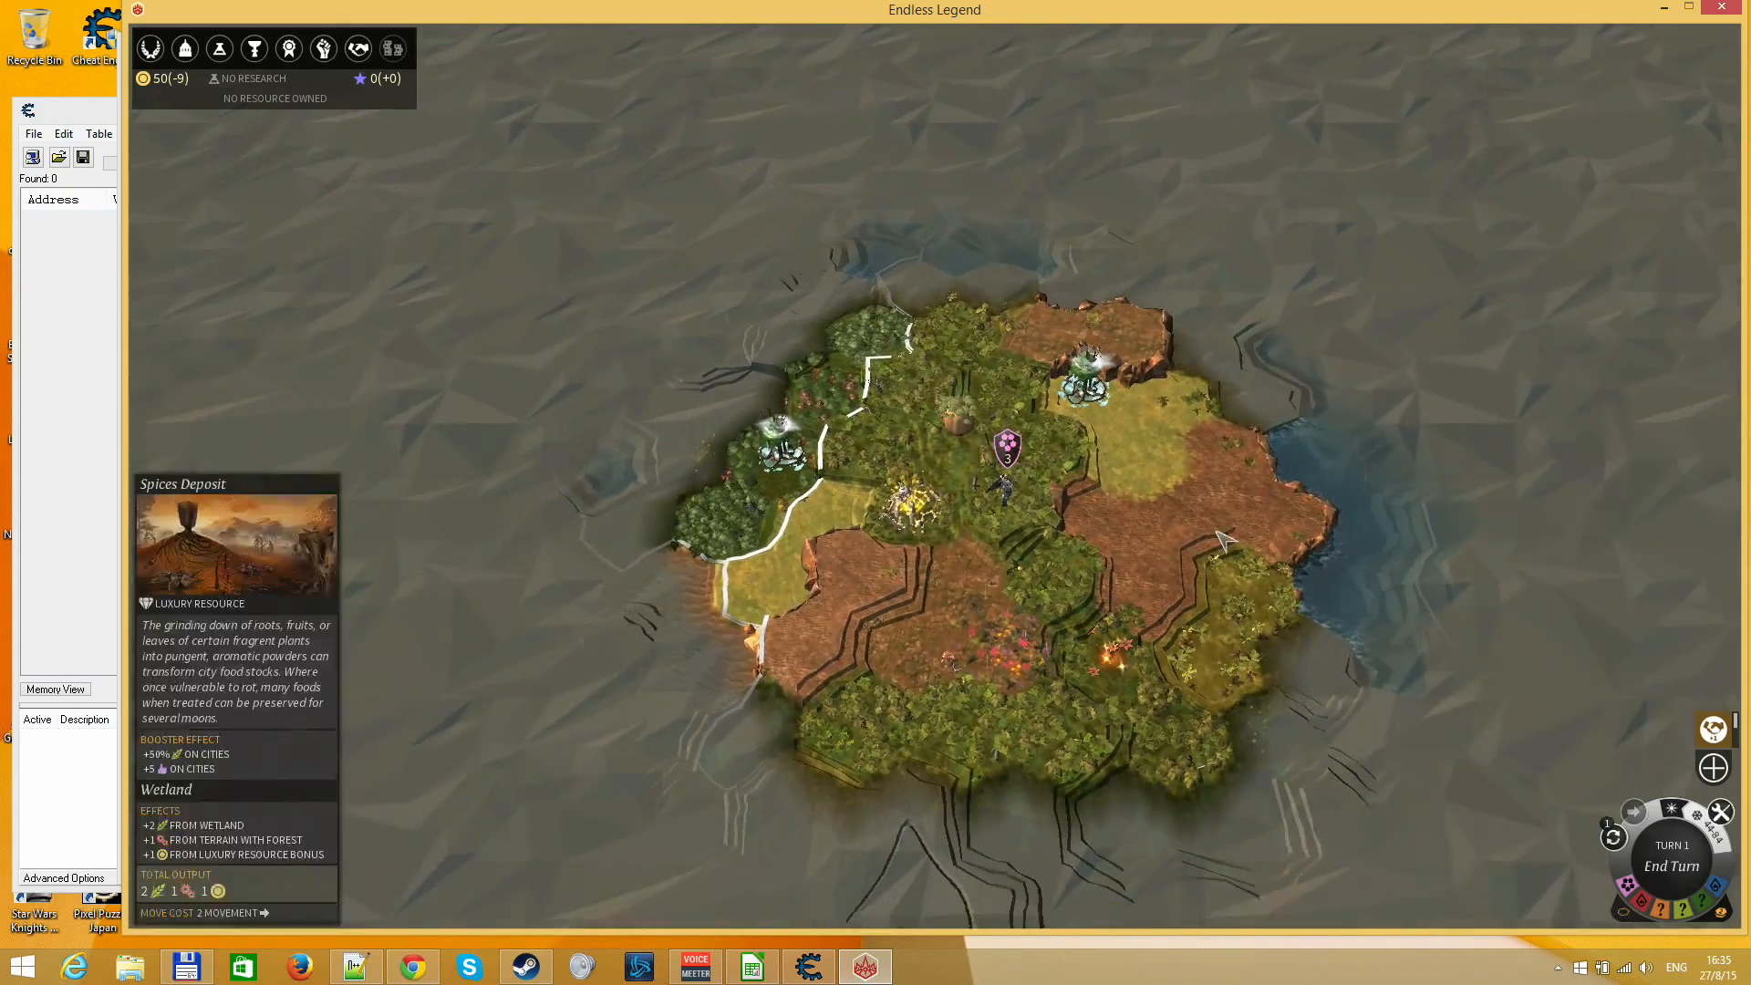
pyautogui.click(867, 584)
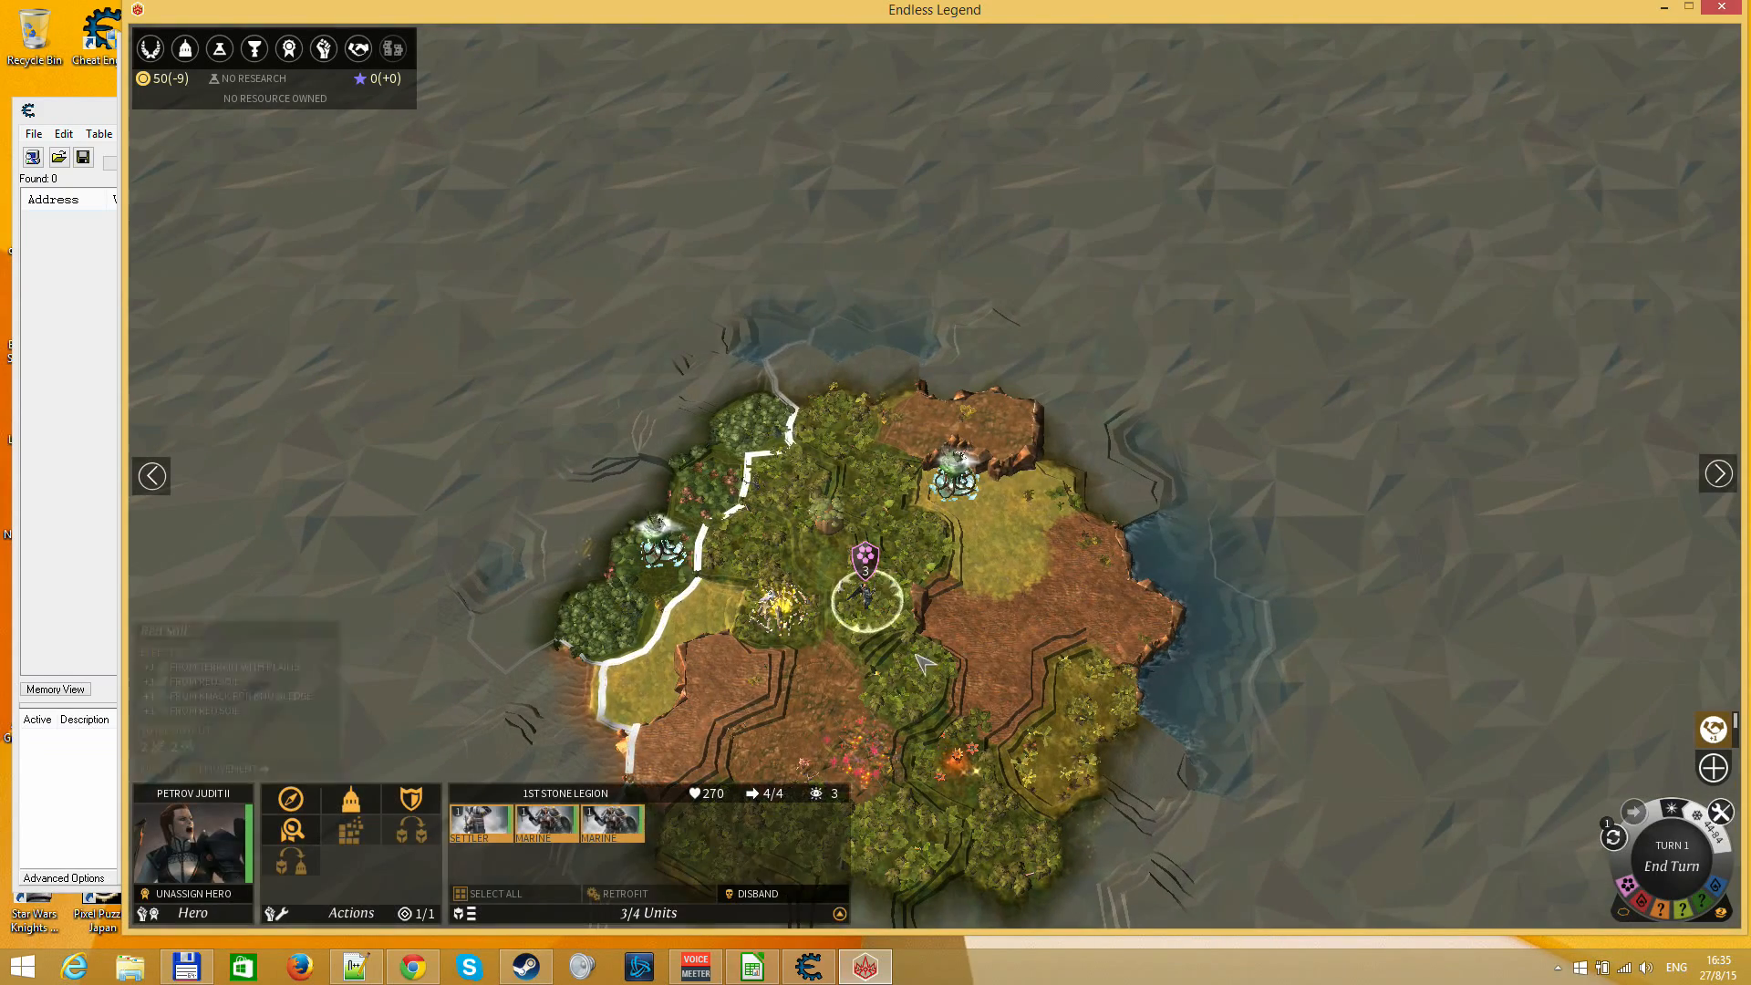
pyautogui.click(351, 803)
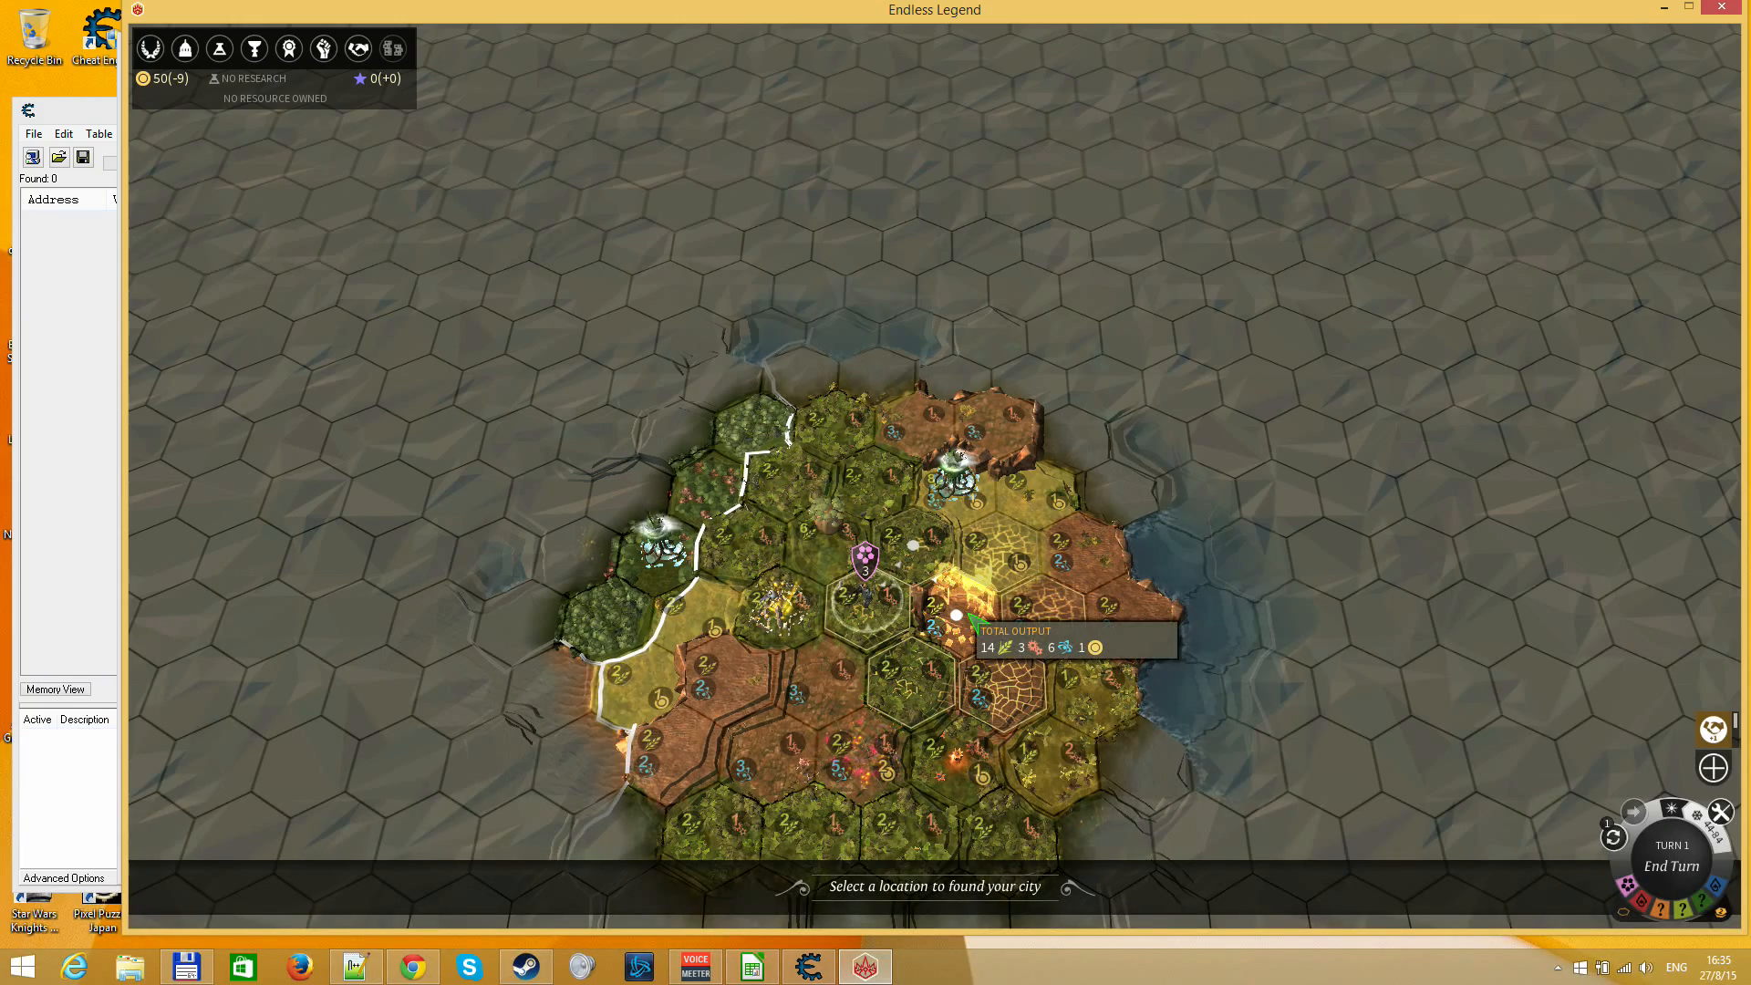
pyautogui.click(970, 616)
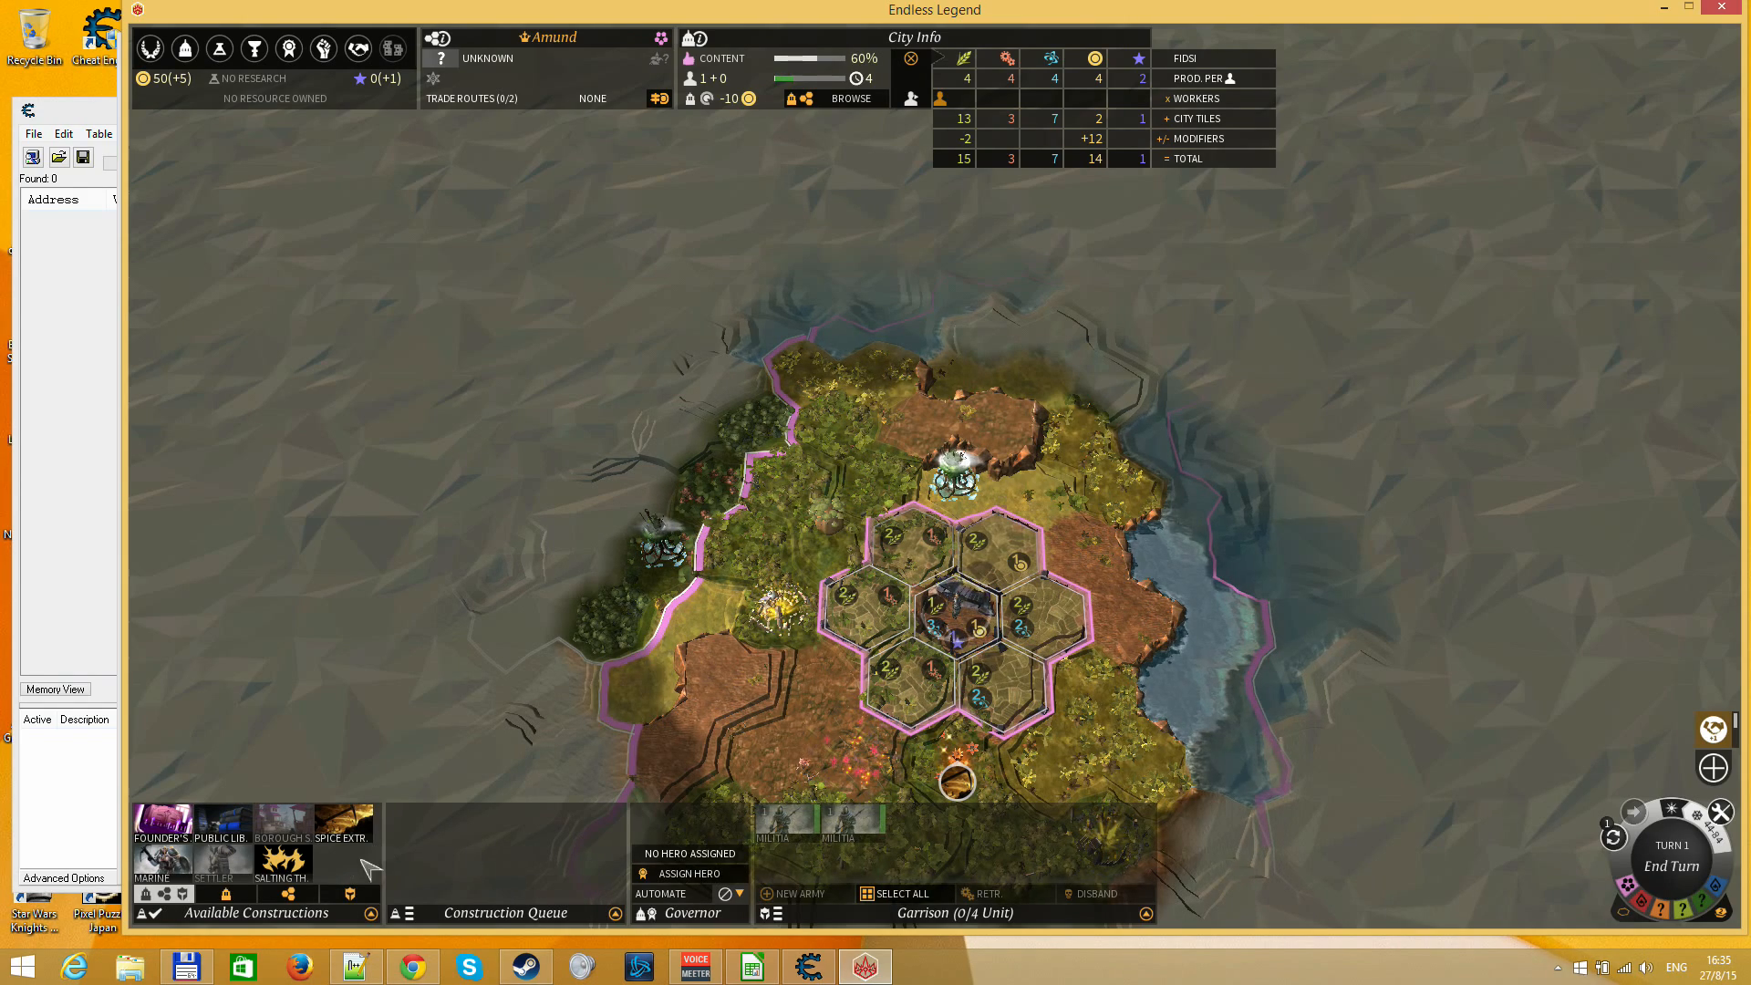
# Split one Marine off the 1st Stone Legion by moving it to the tile southwest of the city
pyautogui.click(953, 627)
pyautogui.click(488, 834)
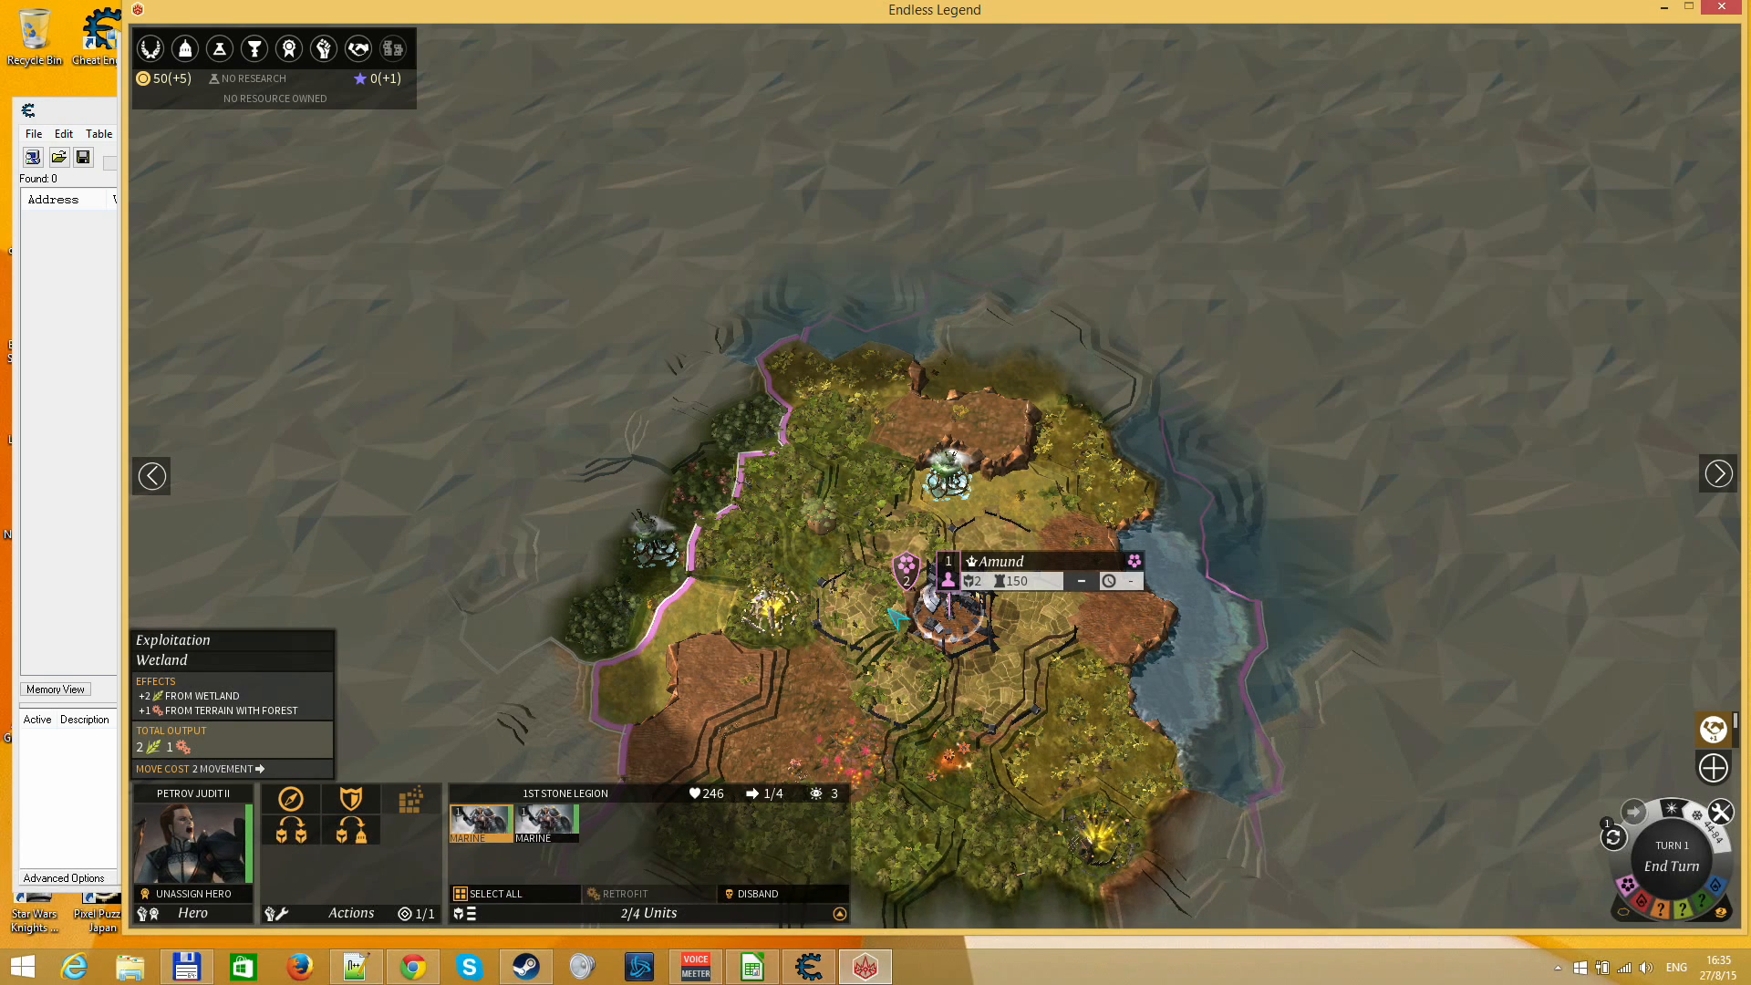
pyautogui.click(545, 825)
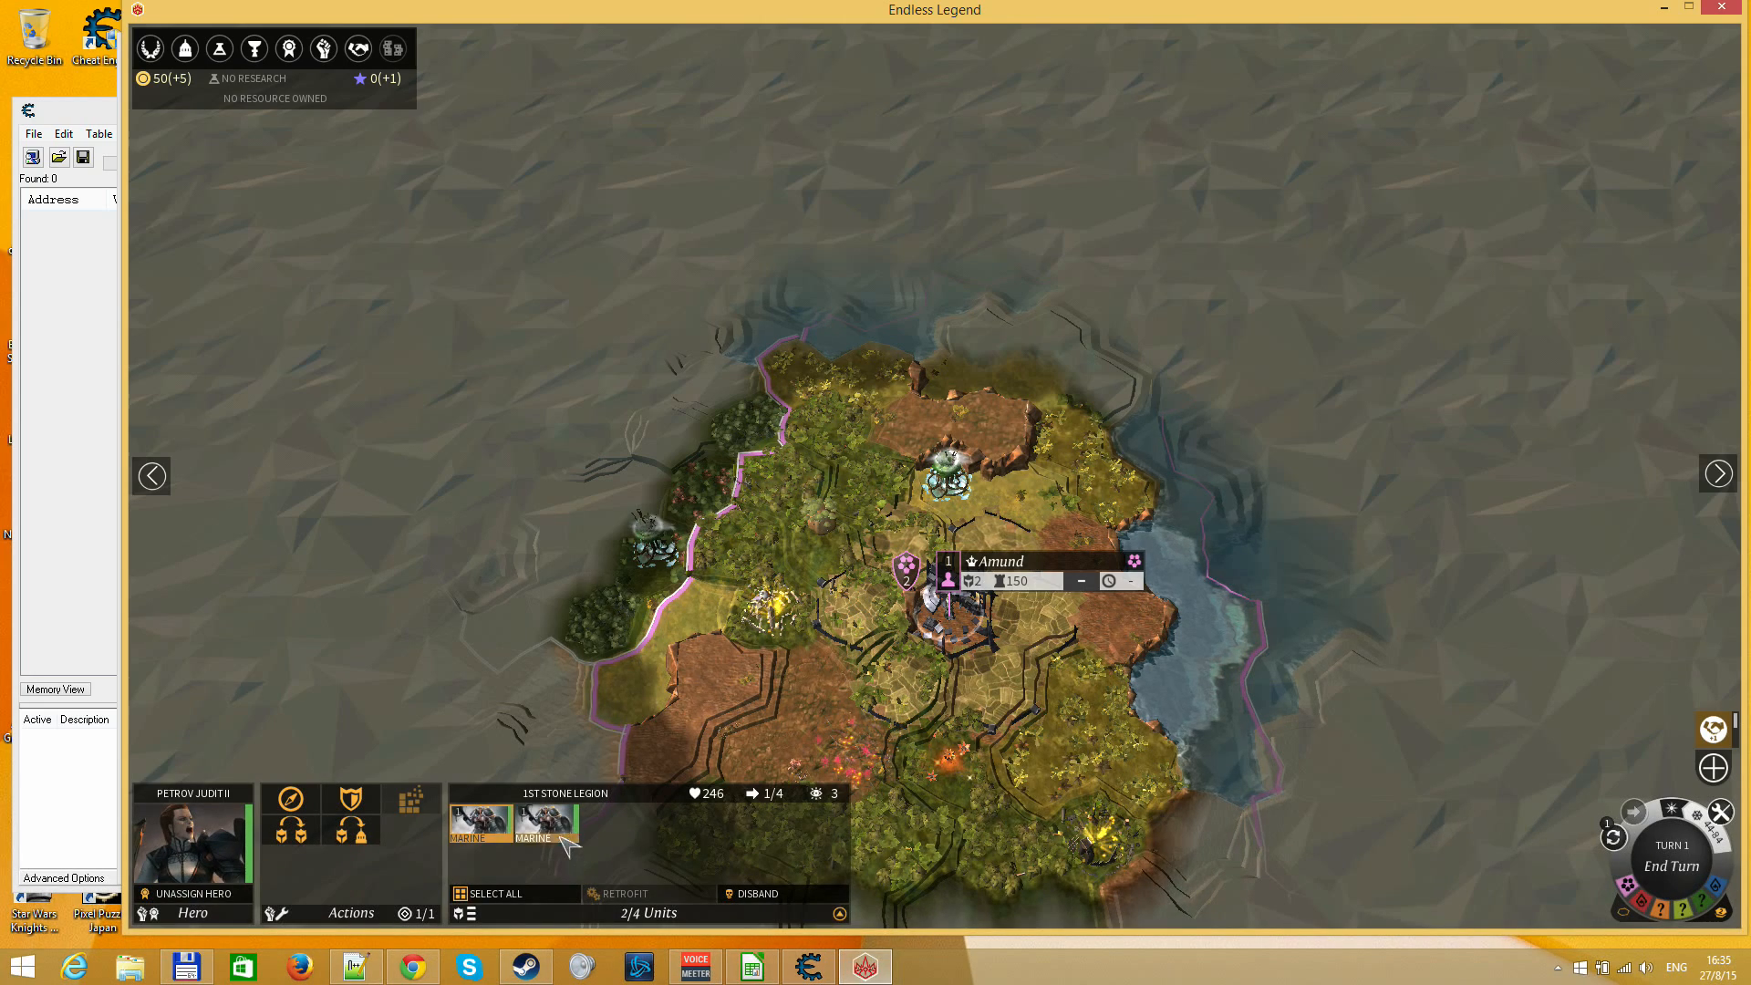
pyautogui.rightClick(903, 679)
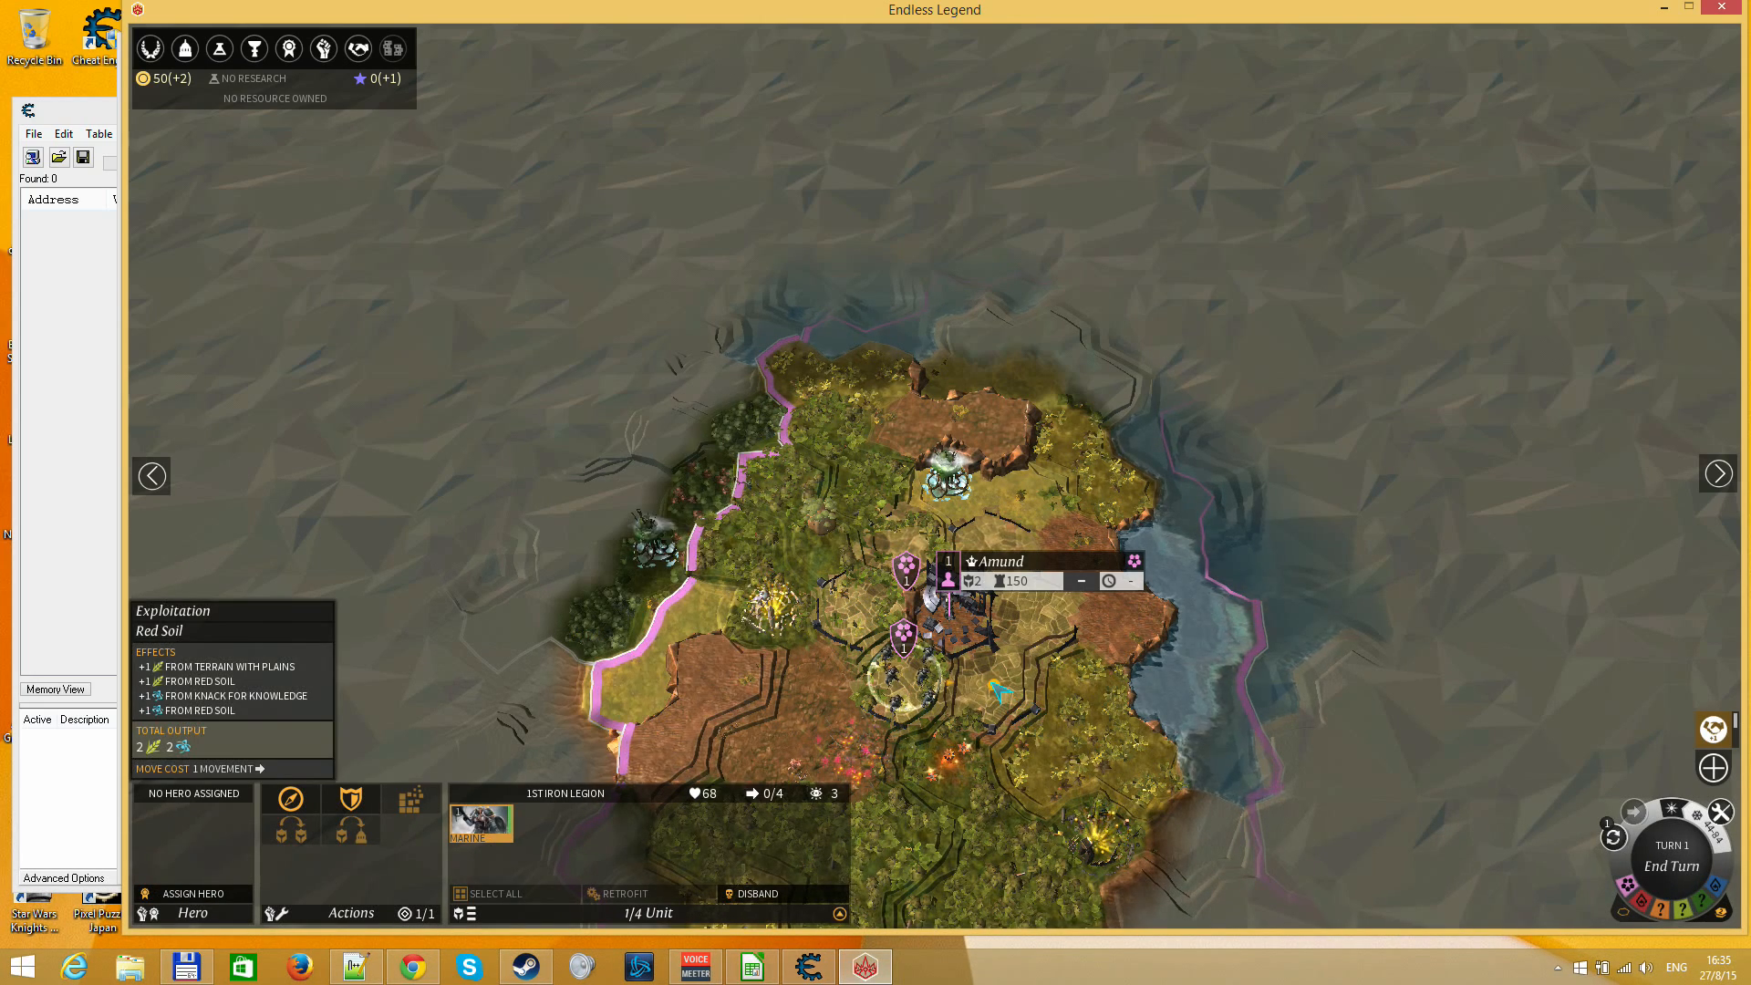
# Unassign the hero from the 1st Stone Legion and send its remaining Marine north of the city
pyautogui.click(953, 620)
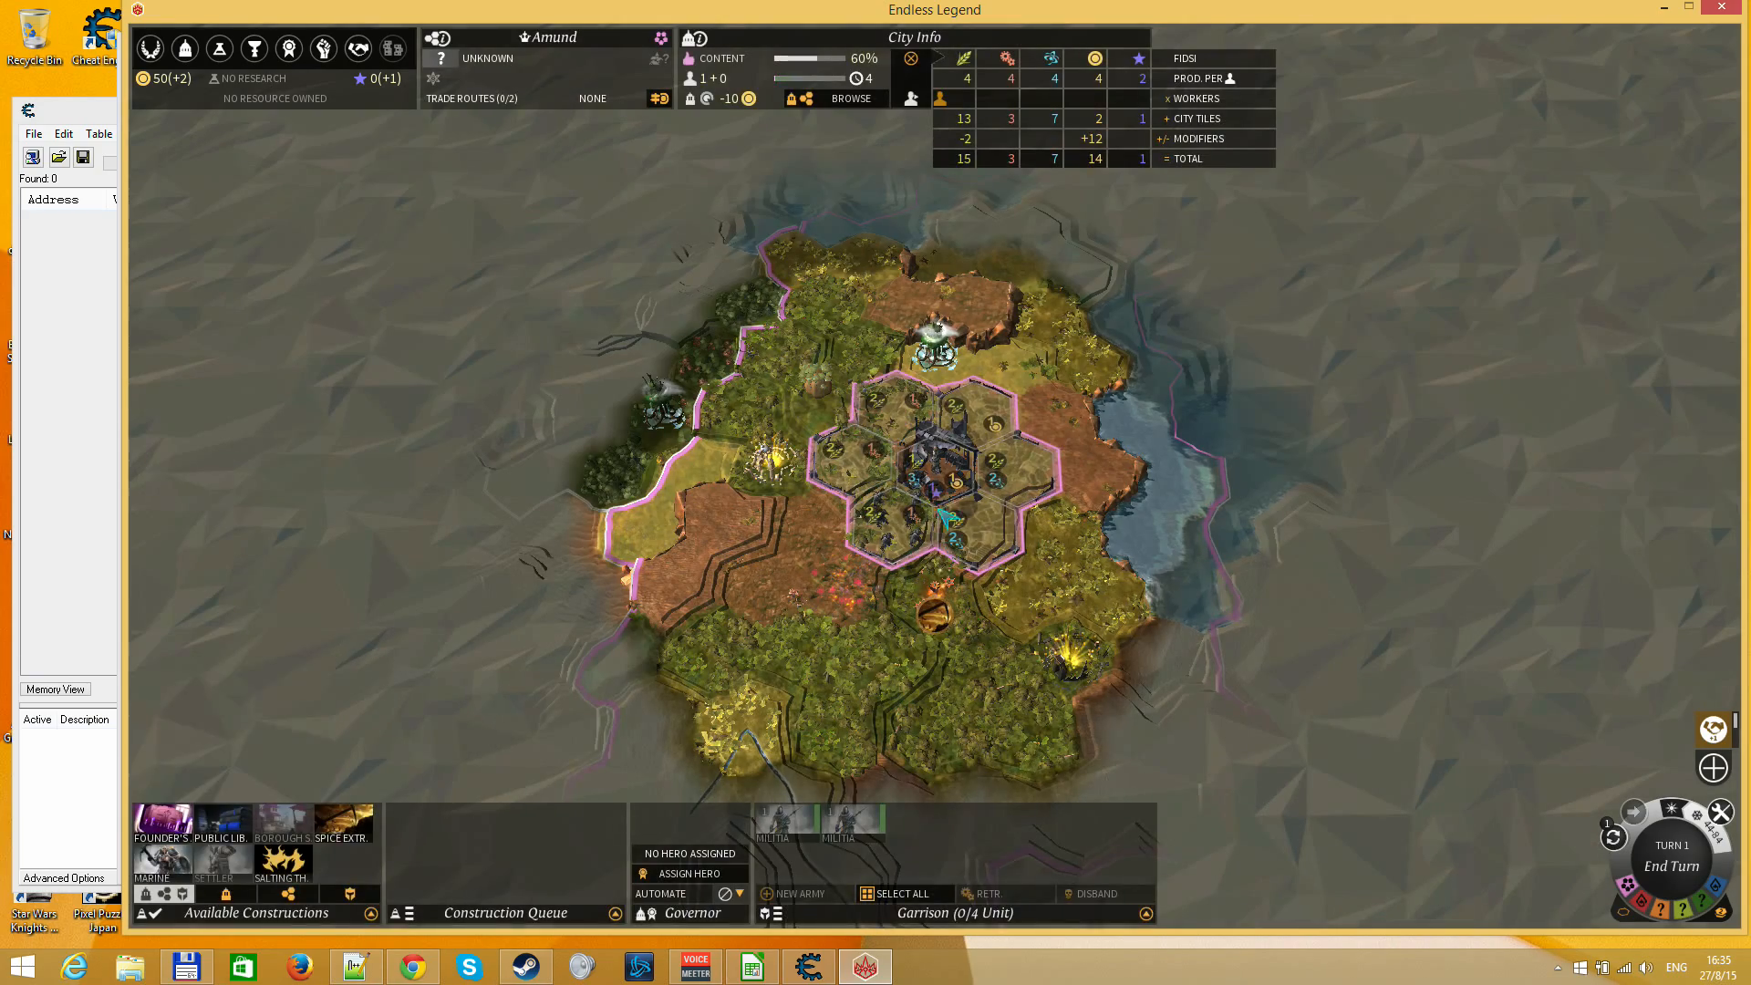
pyautogui.click(898, 529)
pyautogui.click(193, 894)
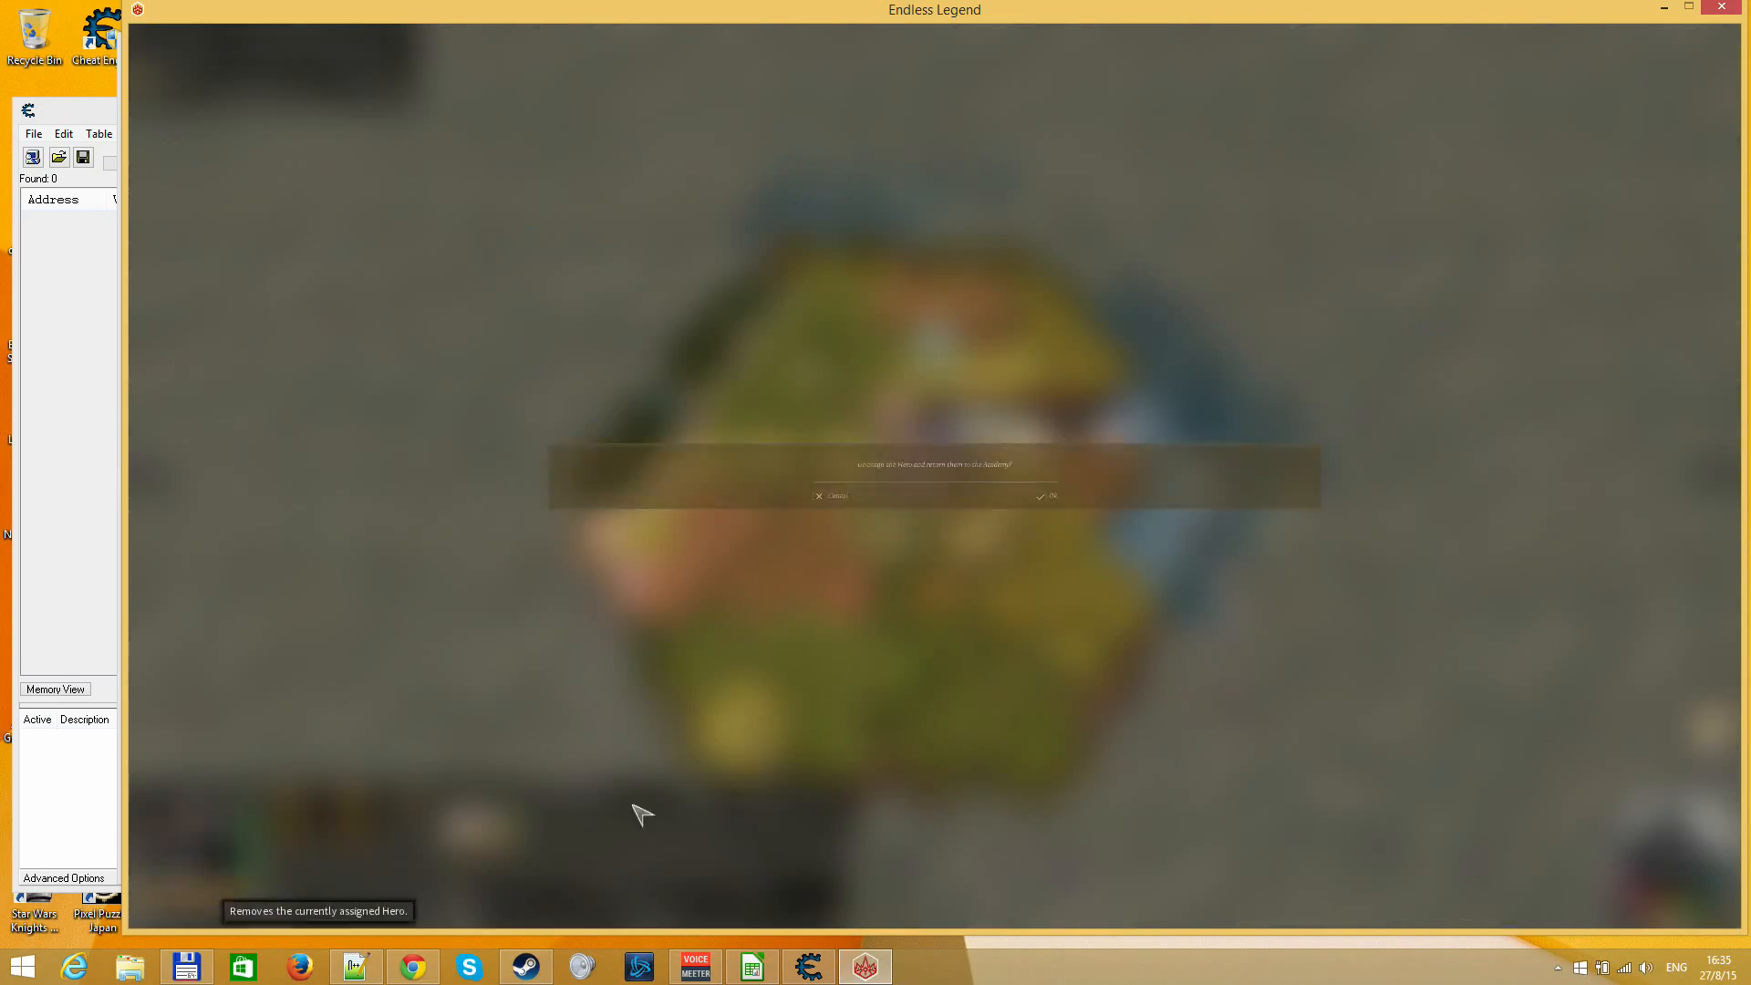
pyautogui.click(1145, 520)
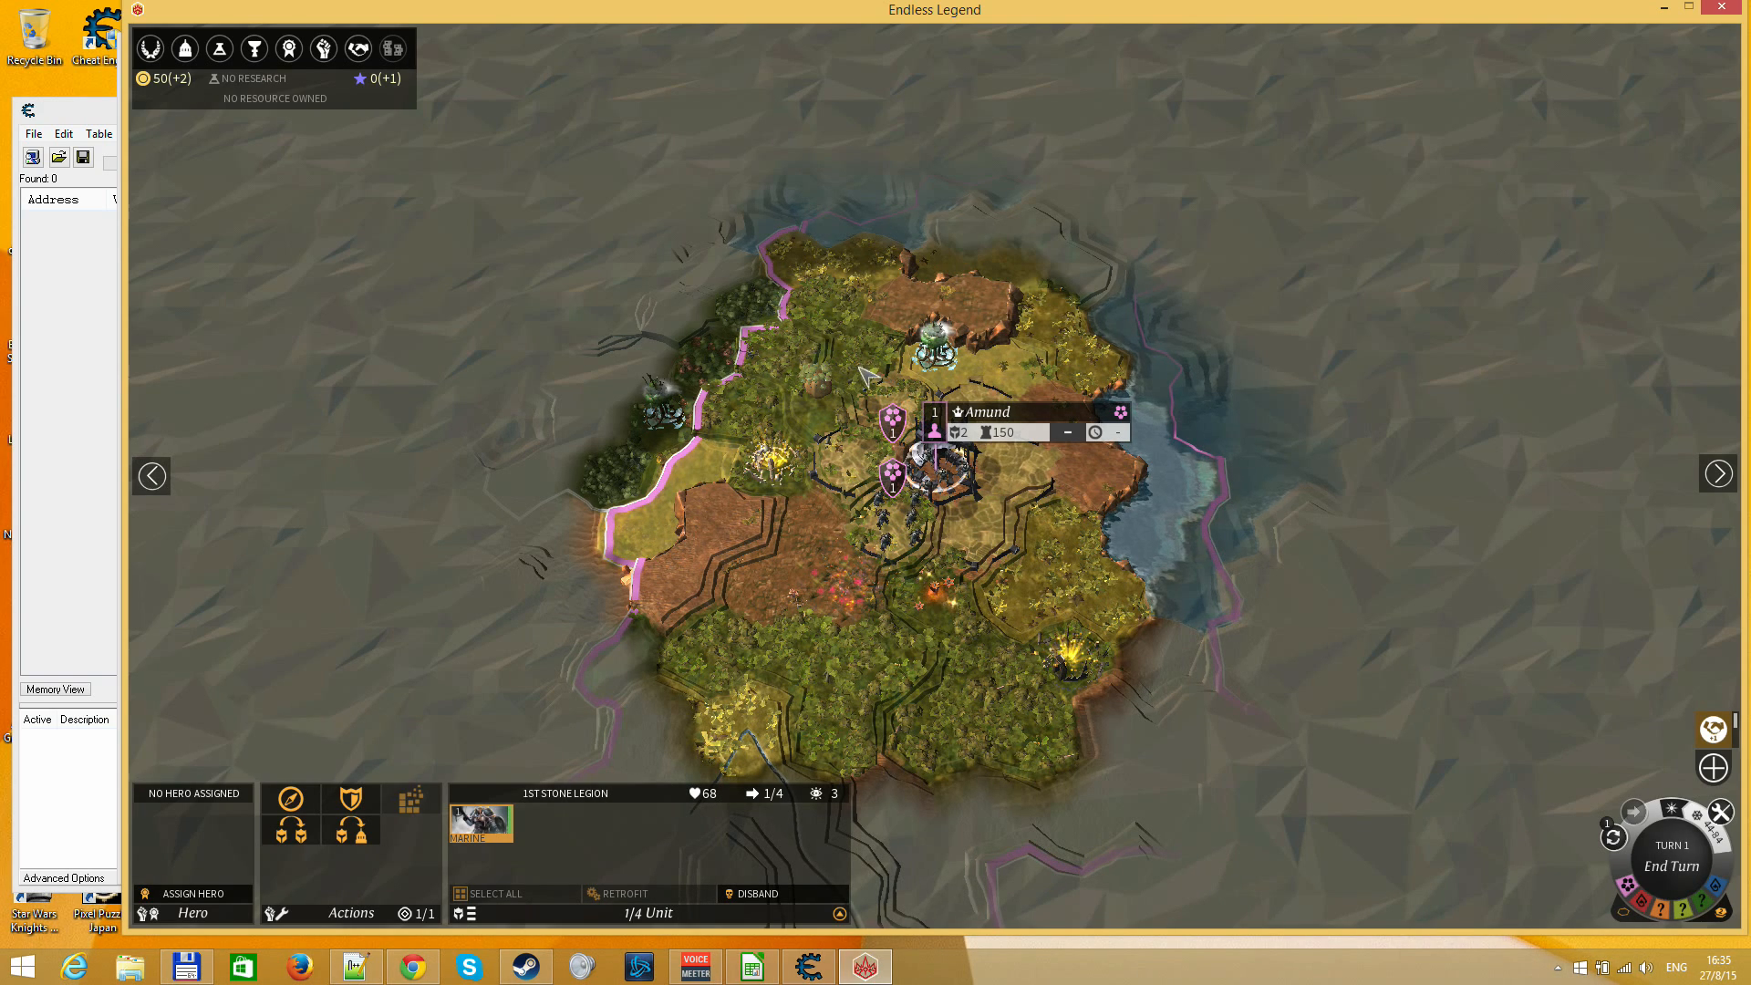
pyautogui.rightClick(835, 301)
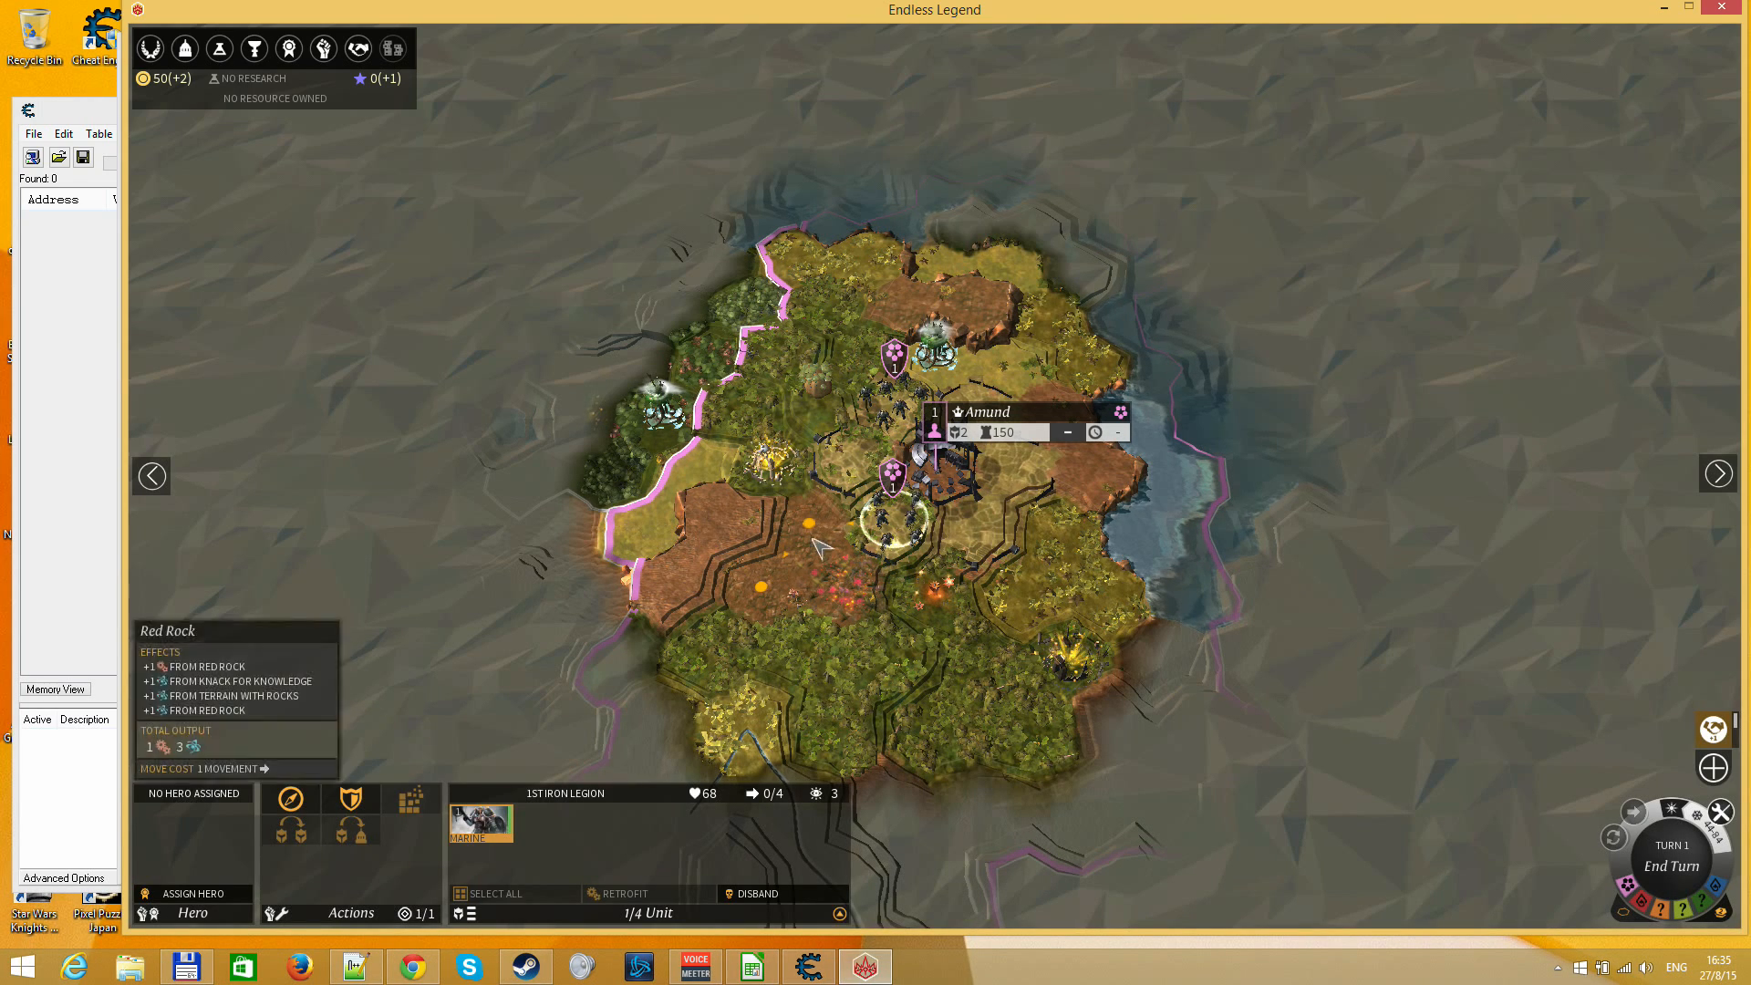
pyautogui.click(1020, 509)
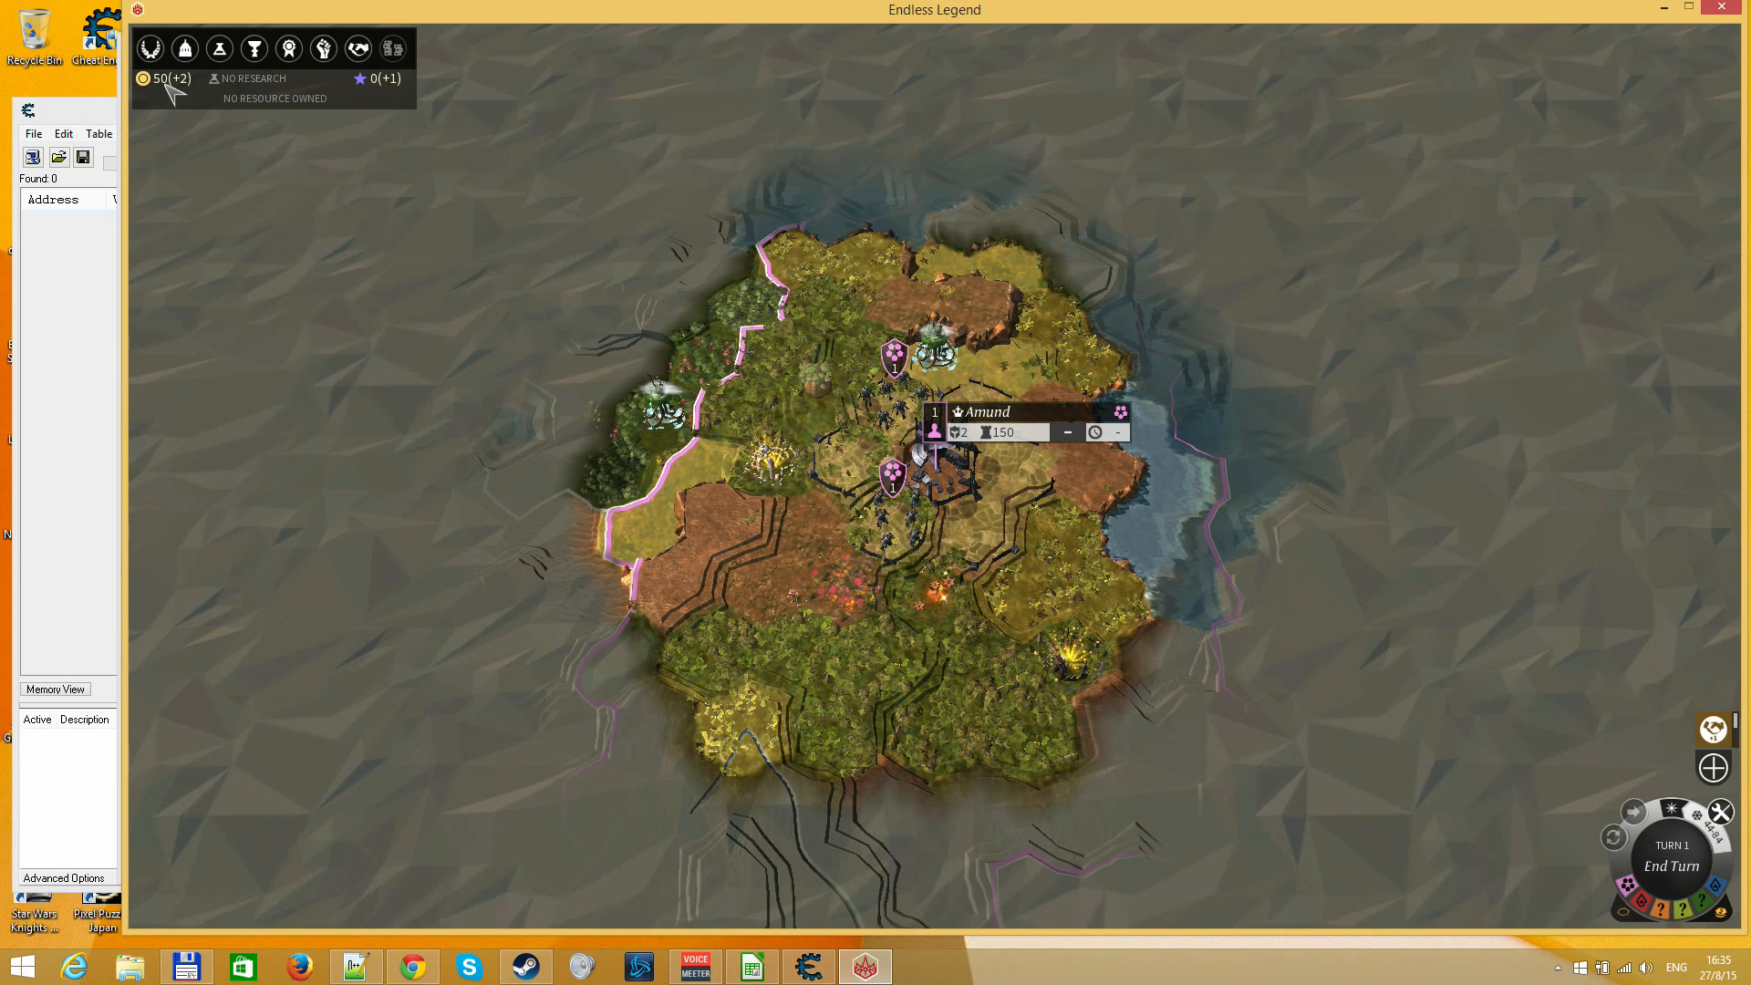
# Check the empire's Dust stock, switch to Cheat Engine and set the scan's value type to Float
pyautogui.moveTo(171, 92)
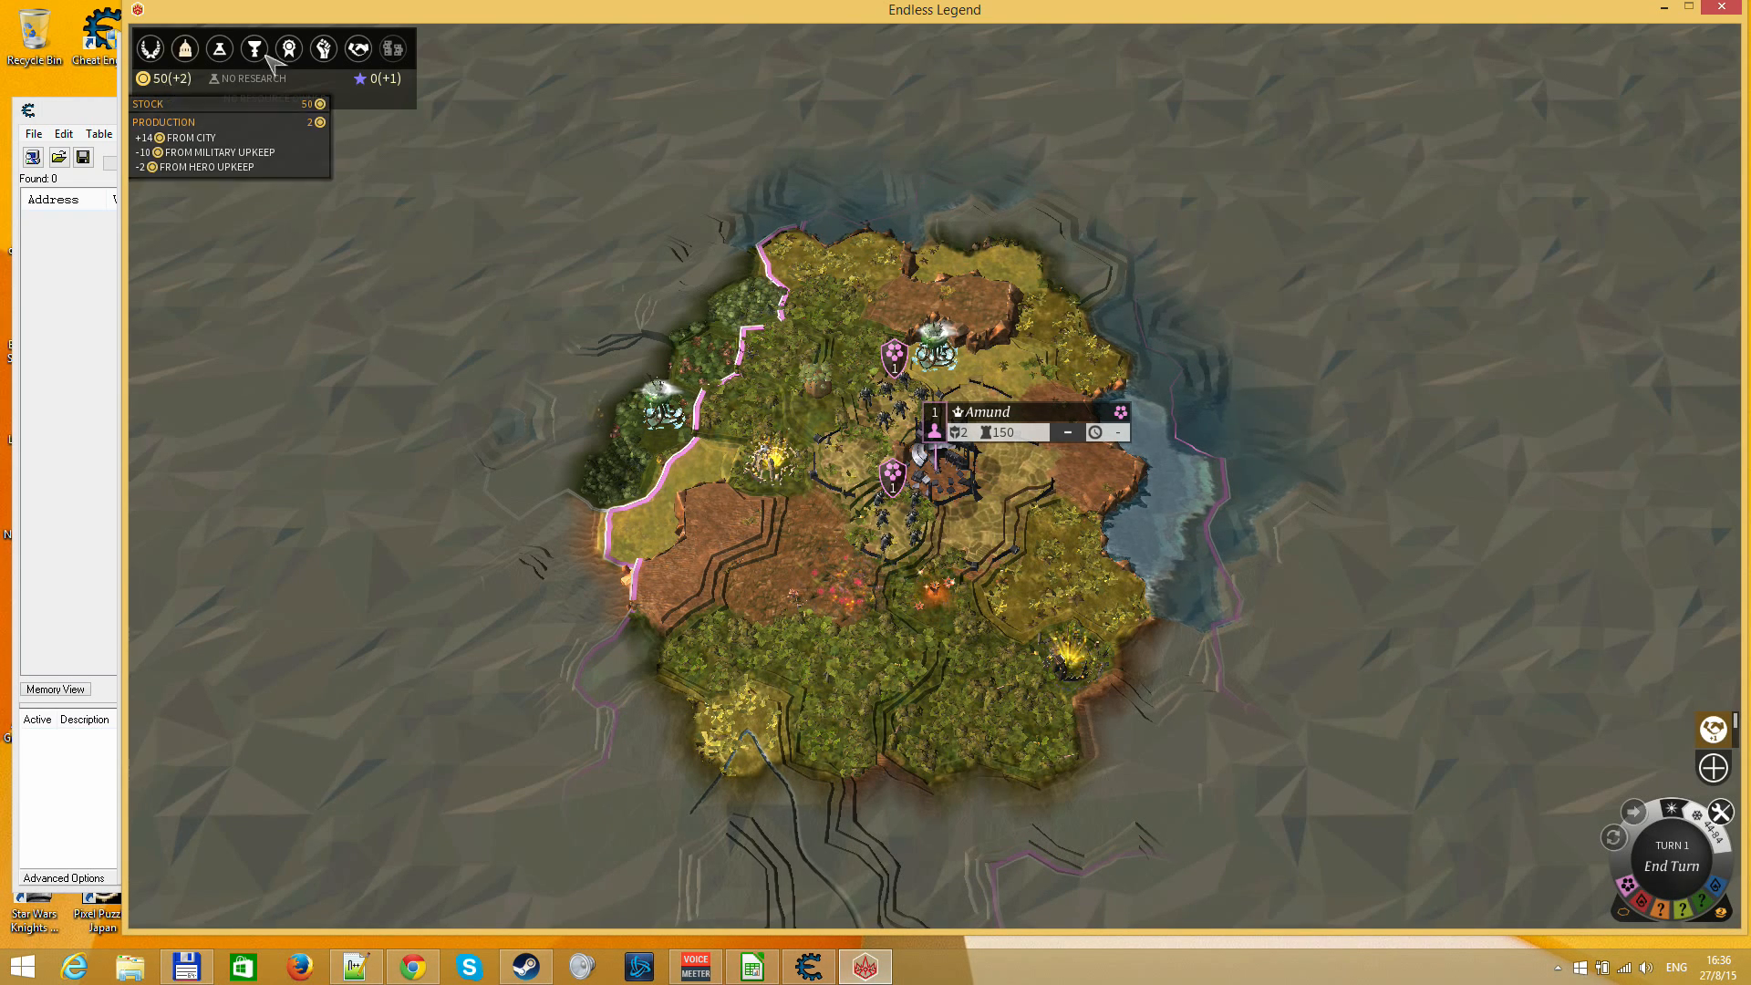
pyautogui.click(96, 111)
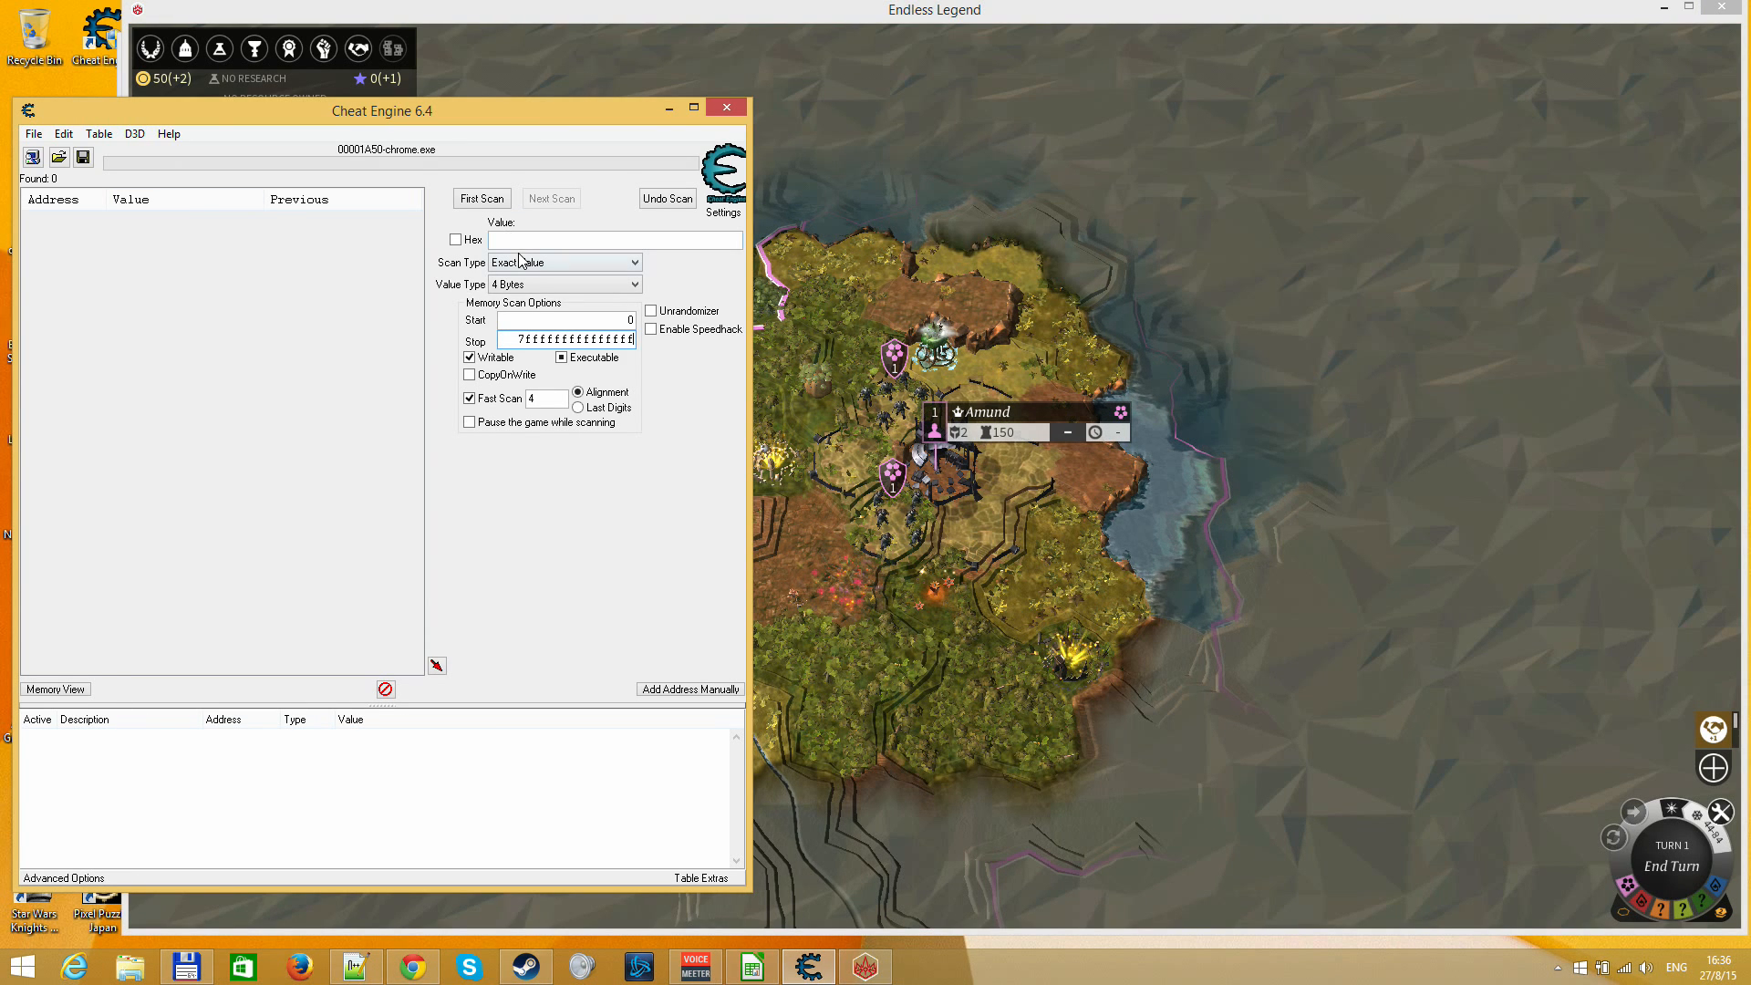
pyautogui.click(515, 286)
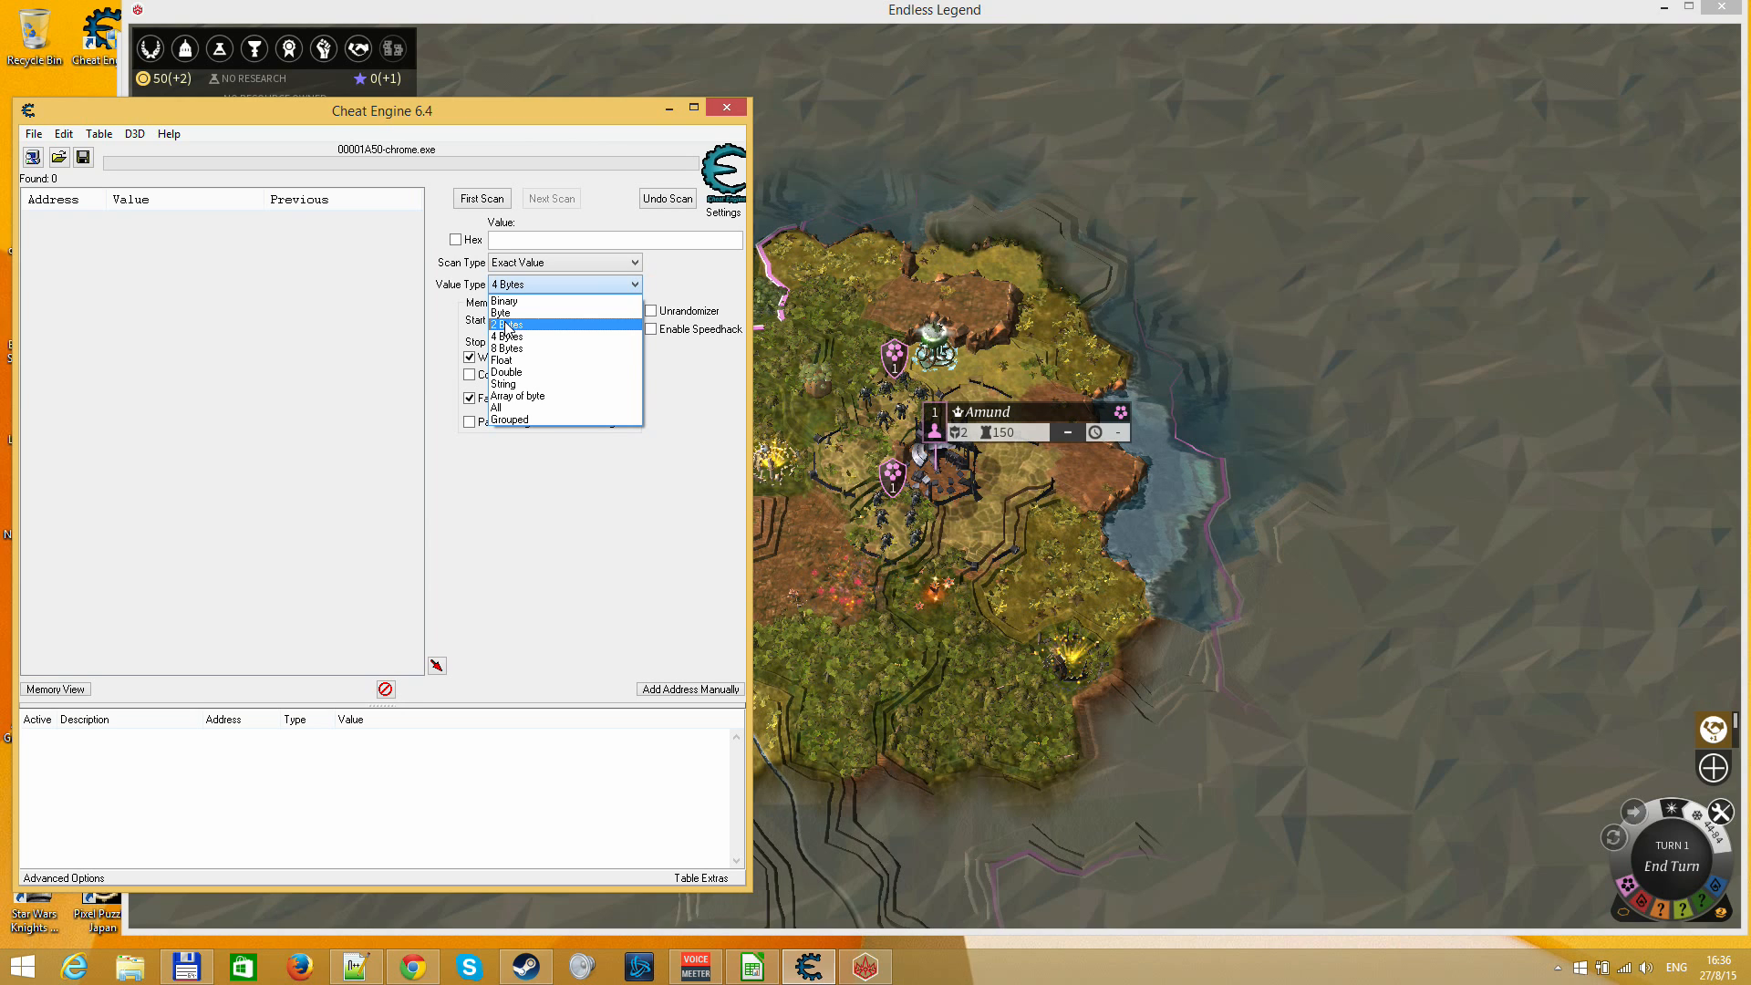
pyautogui.click(503, 360)
pyautogui.click(531, 243)
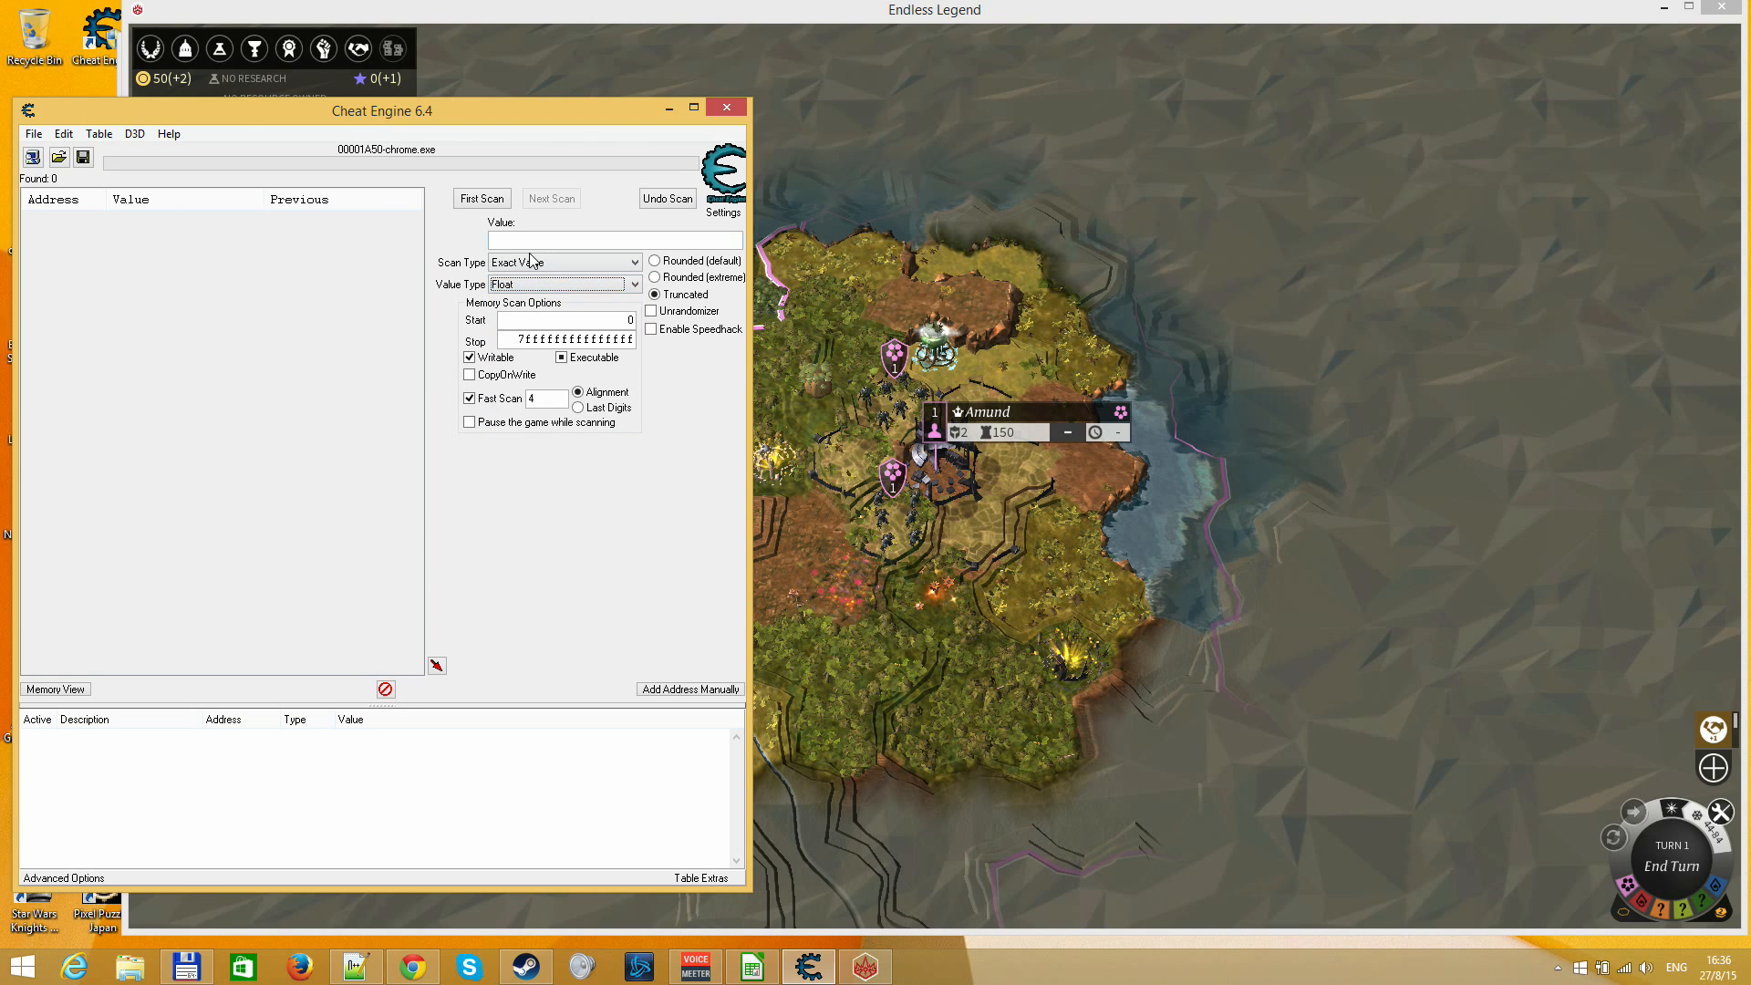
# Try a first scan for values between 49 and 51
pyautogui.click(532, 262)
pyautogui.click(532, 311)
pyautogui.click(533, 241)
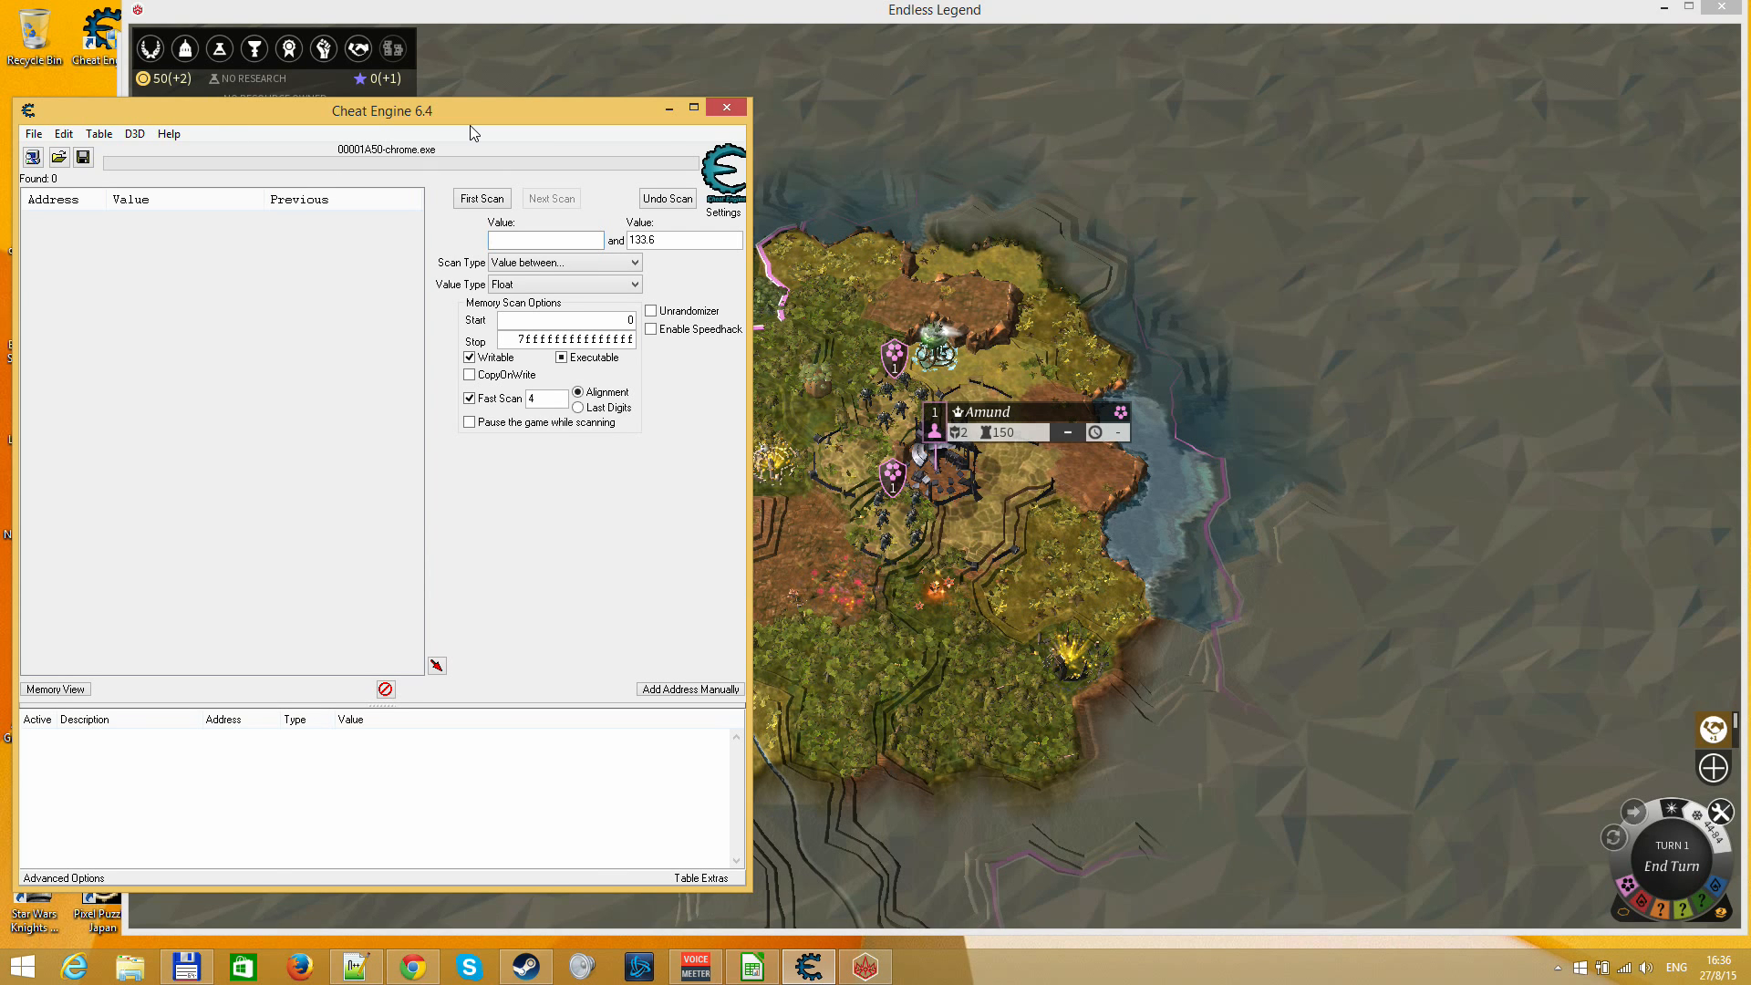
pyautogui.write('49')
pyautogui.press('Tab')
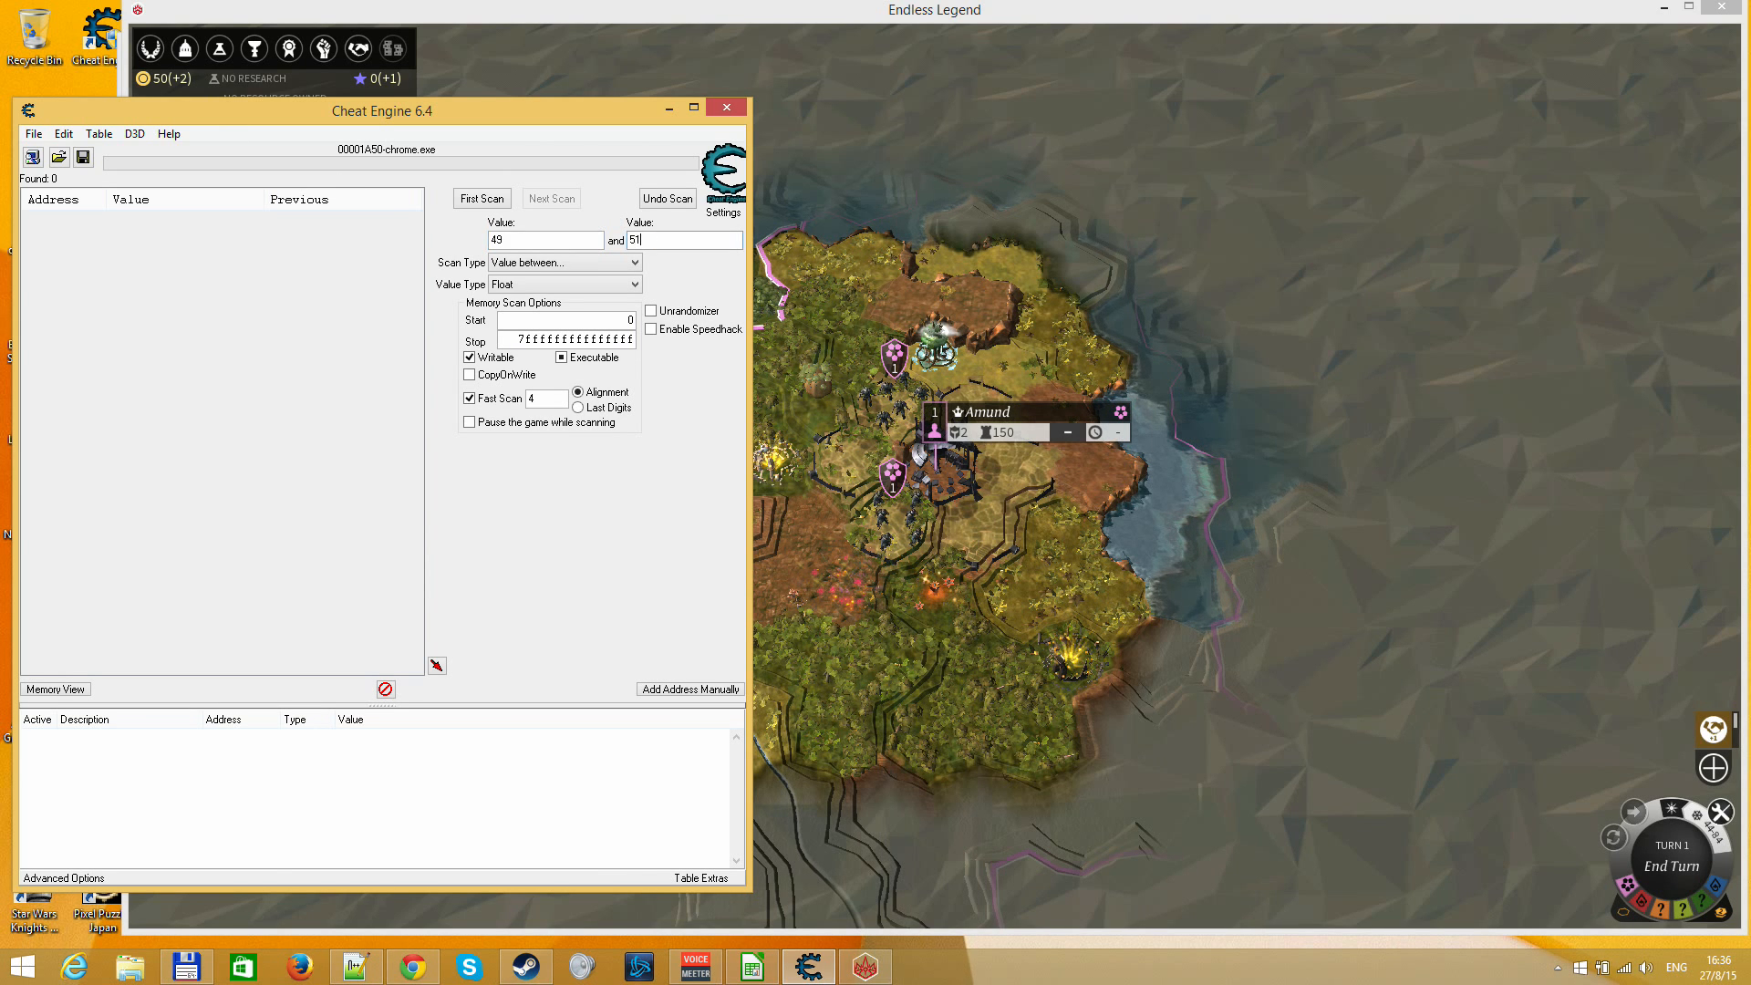
pyautogui.press('Return')
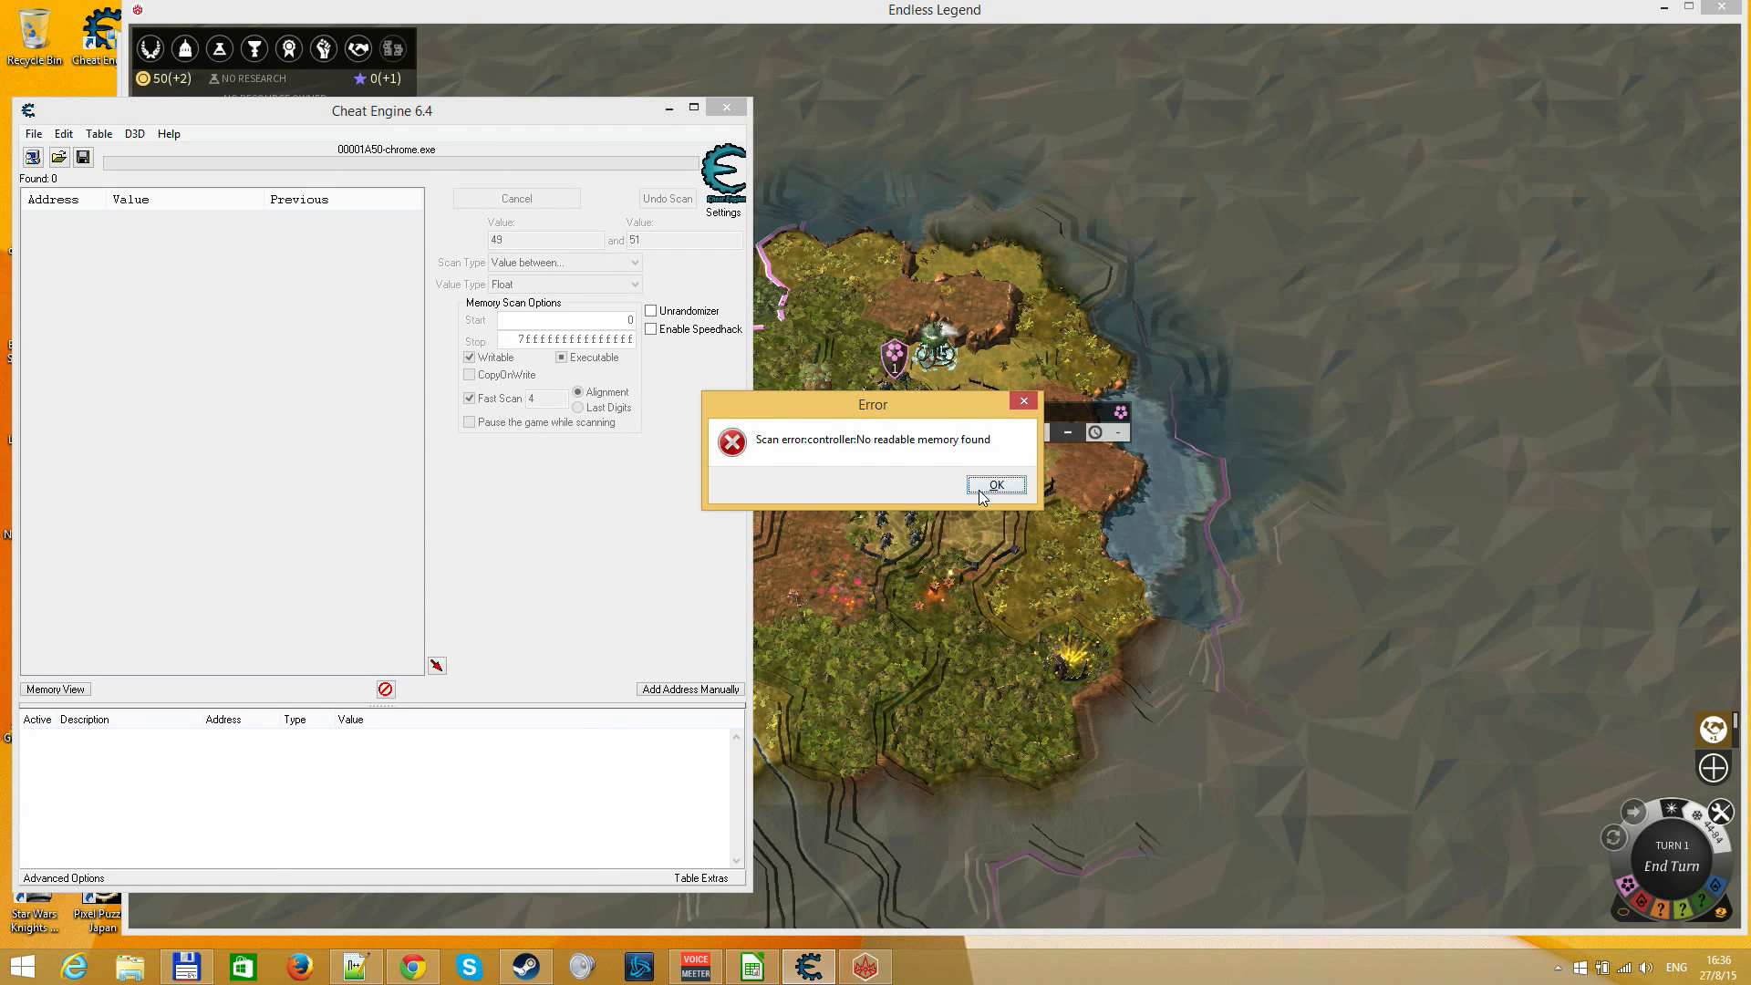
pyautogui.click(983, 489)
# Attach Cheat Engine to the EndlessLegend.exe process
pyautogui.click(30, 158)
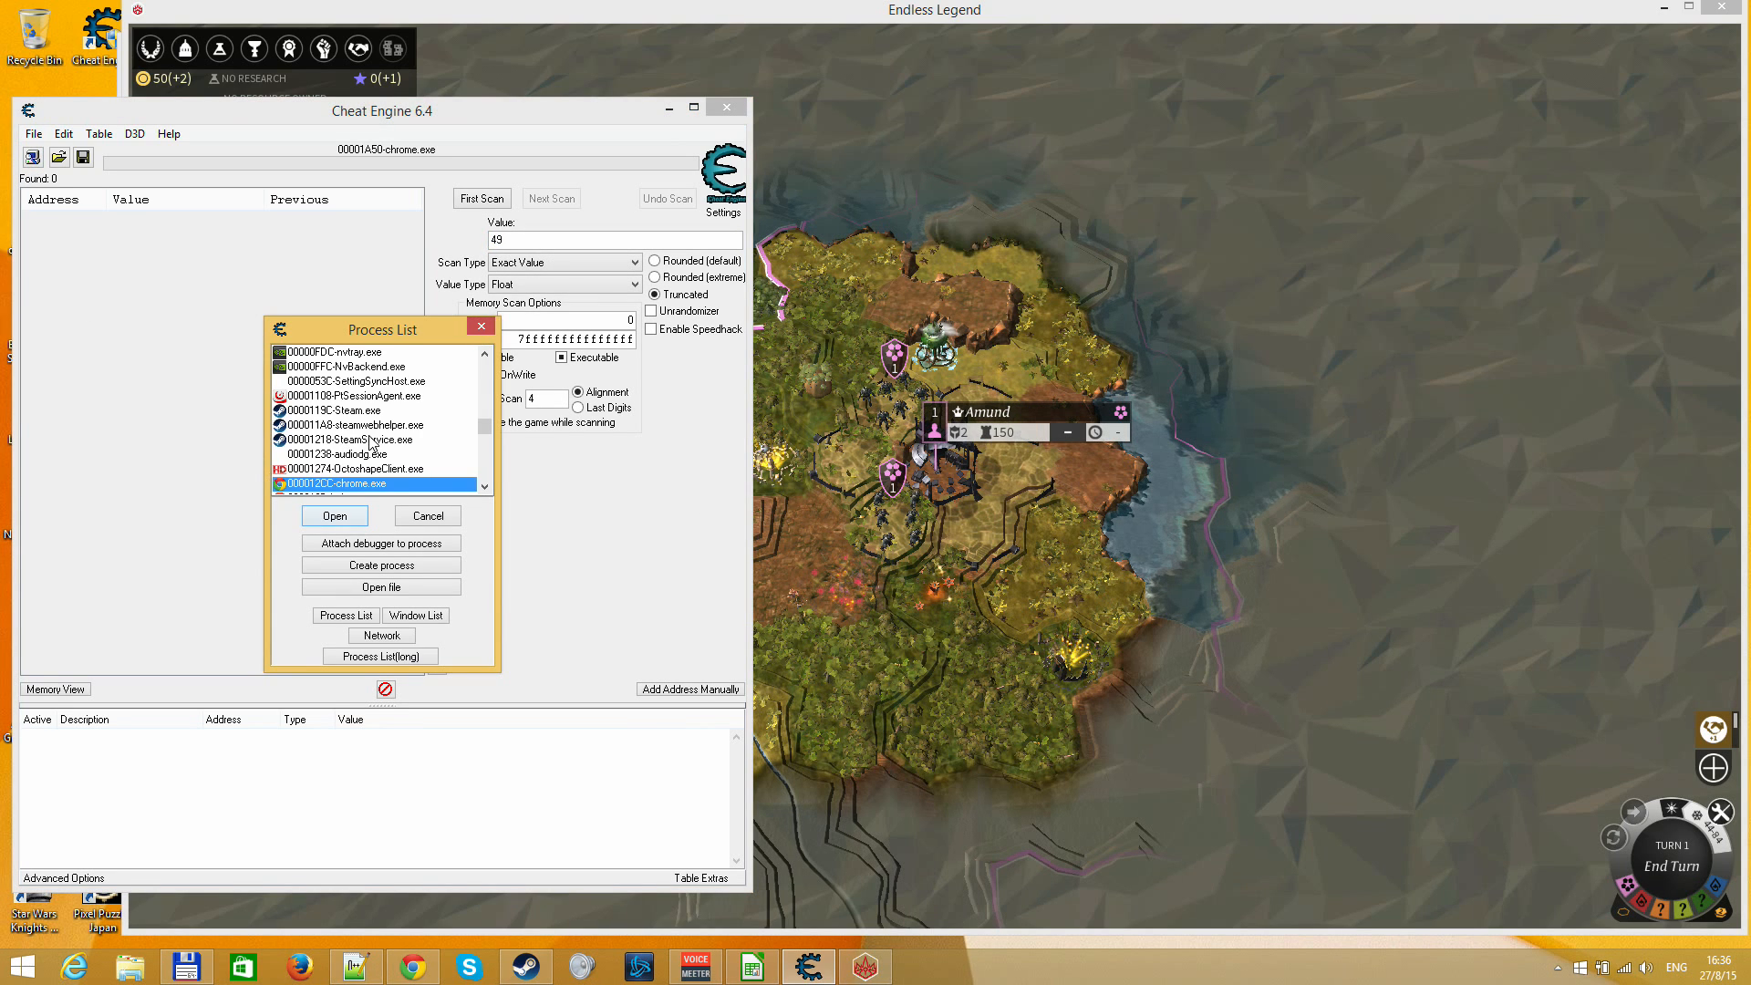
pyautogui.scroll(-6, 394, 470)
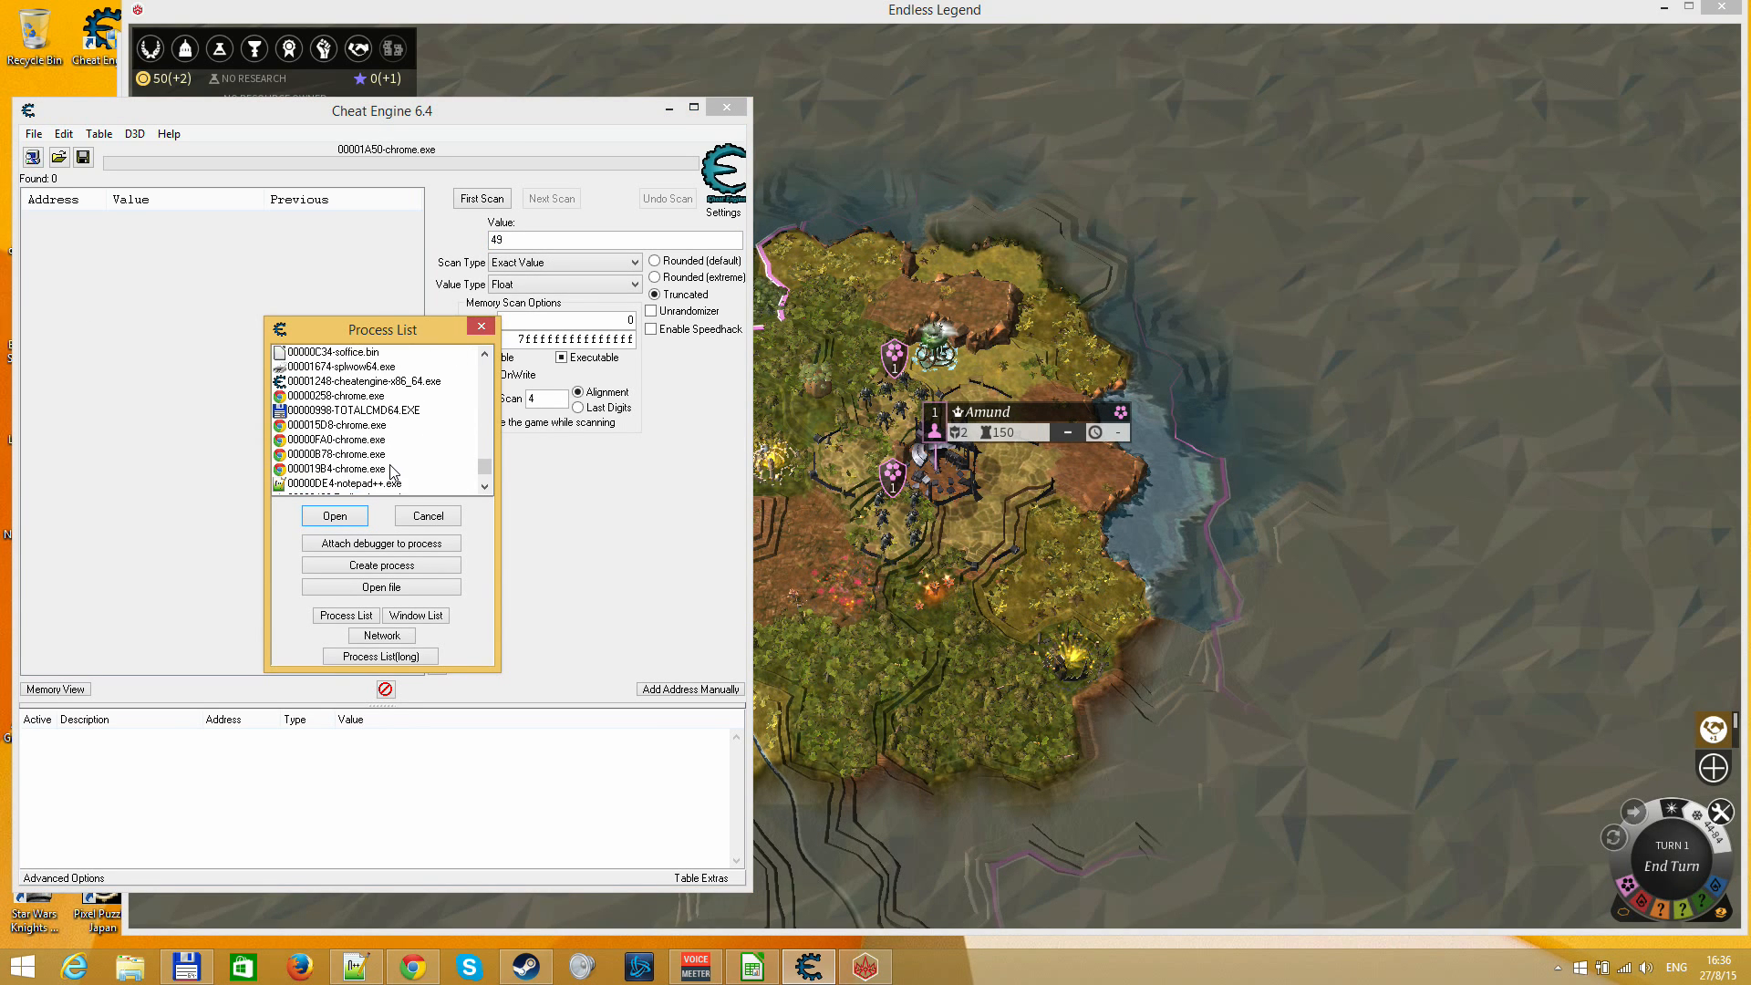
pyautogui.scroll(-2, 394, 470)
pyautogui.click(355, 440)
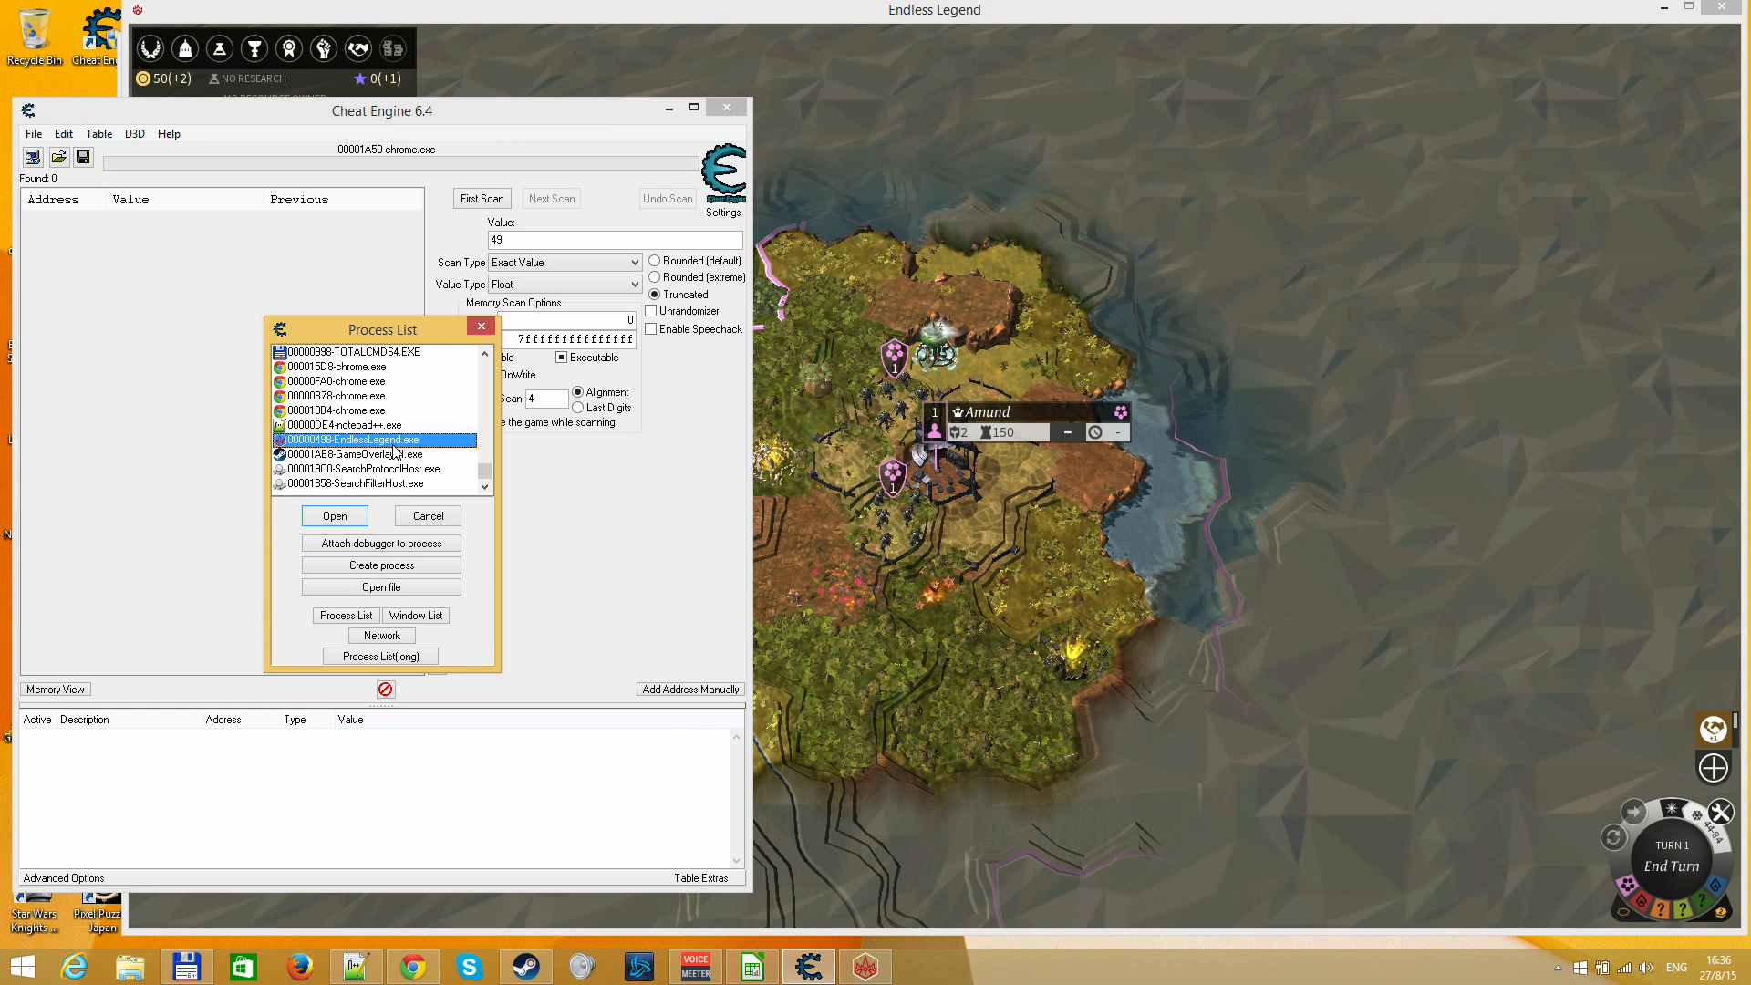
pyautogui.click(335, 516)
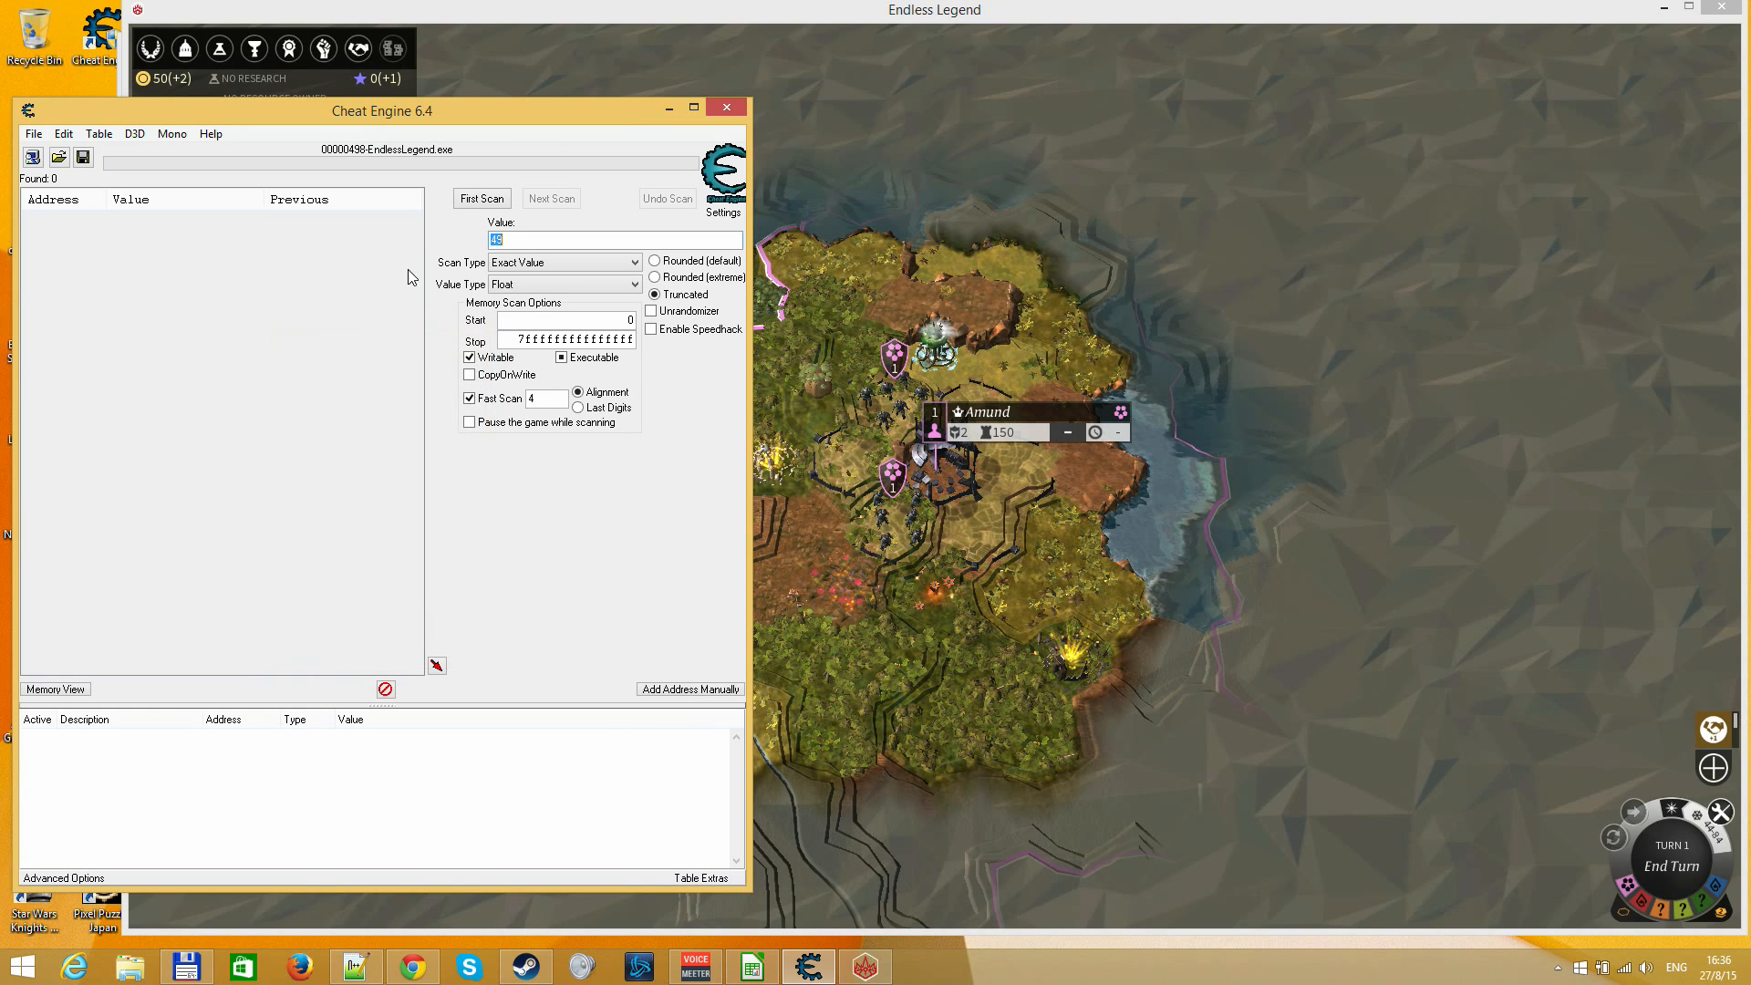
# Run a first scan for Float values between 49 and 51, and narrow the results to unchanged values
pyautogui.scroll(-3, 529, 265)
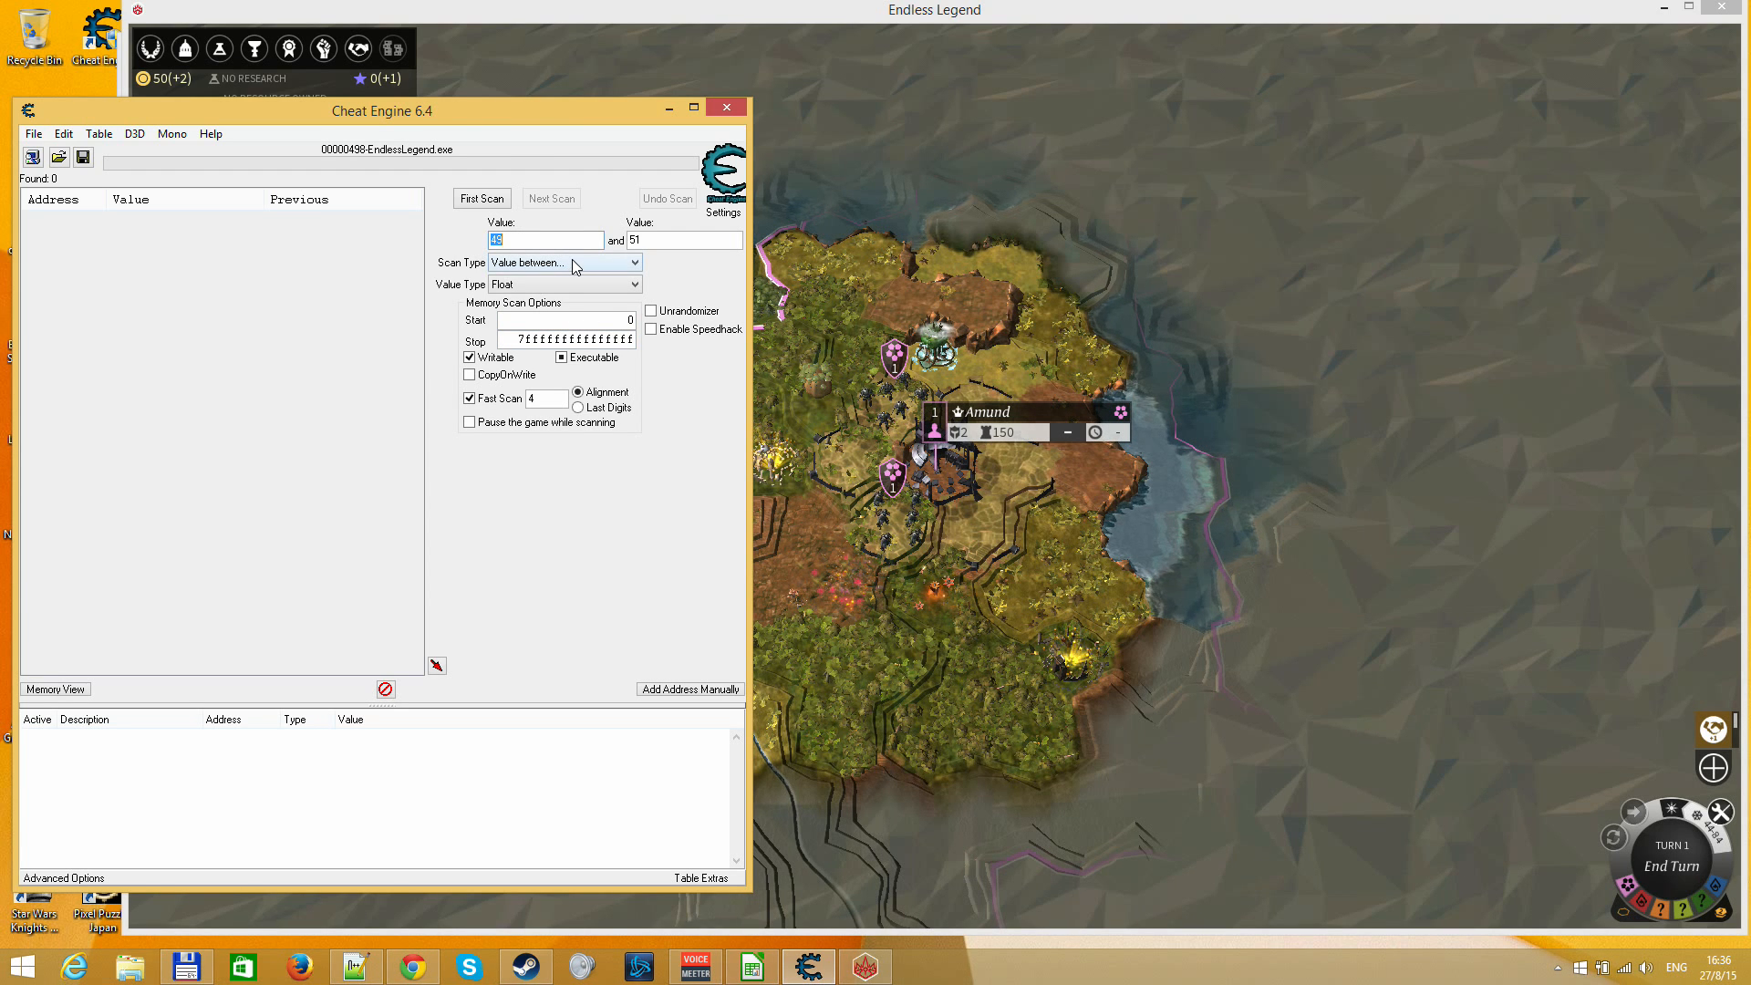
pyautogui.click(494, 203)
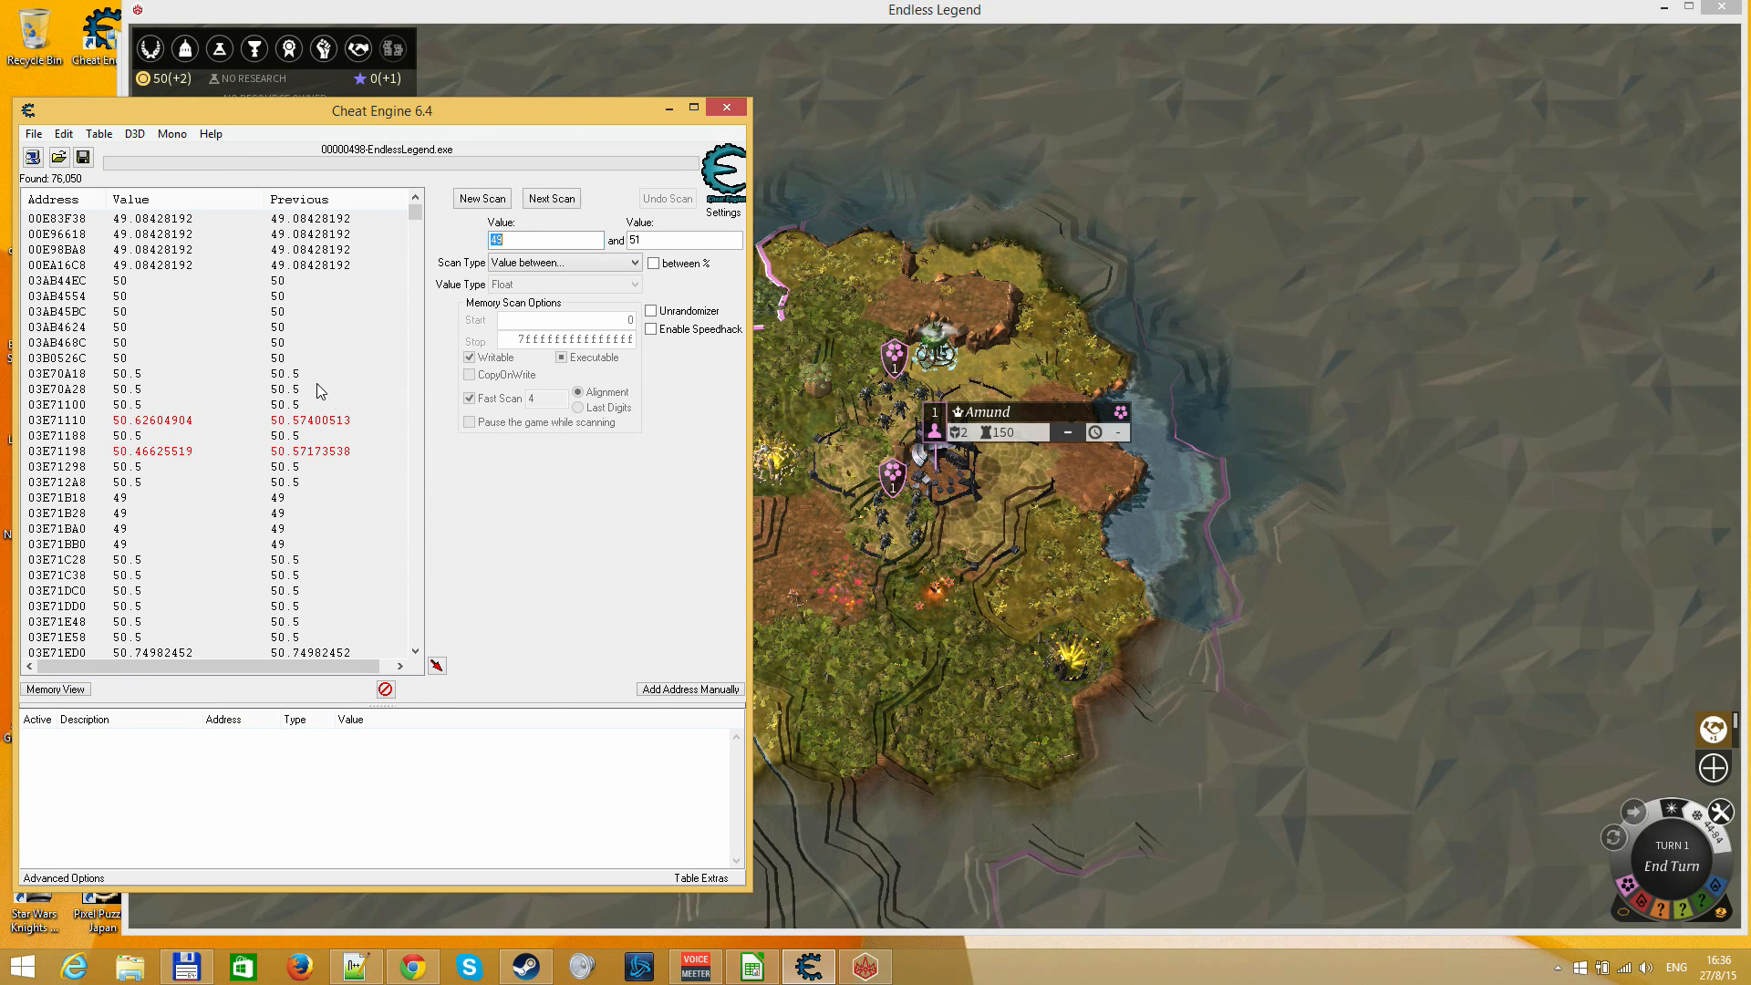
pyautogui.click(516, 264)
pyautogui.click(547, 389)
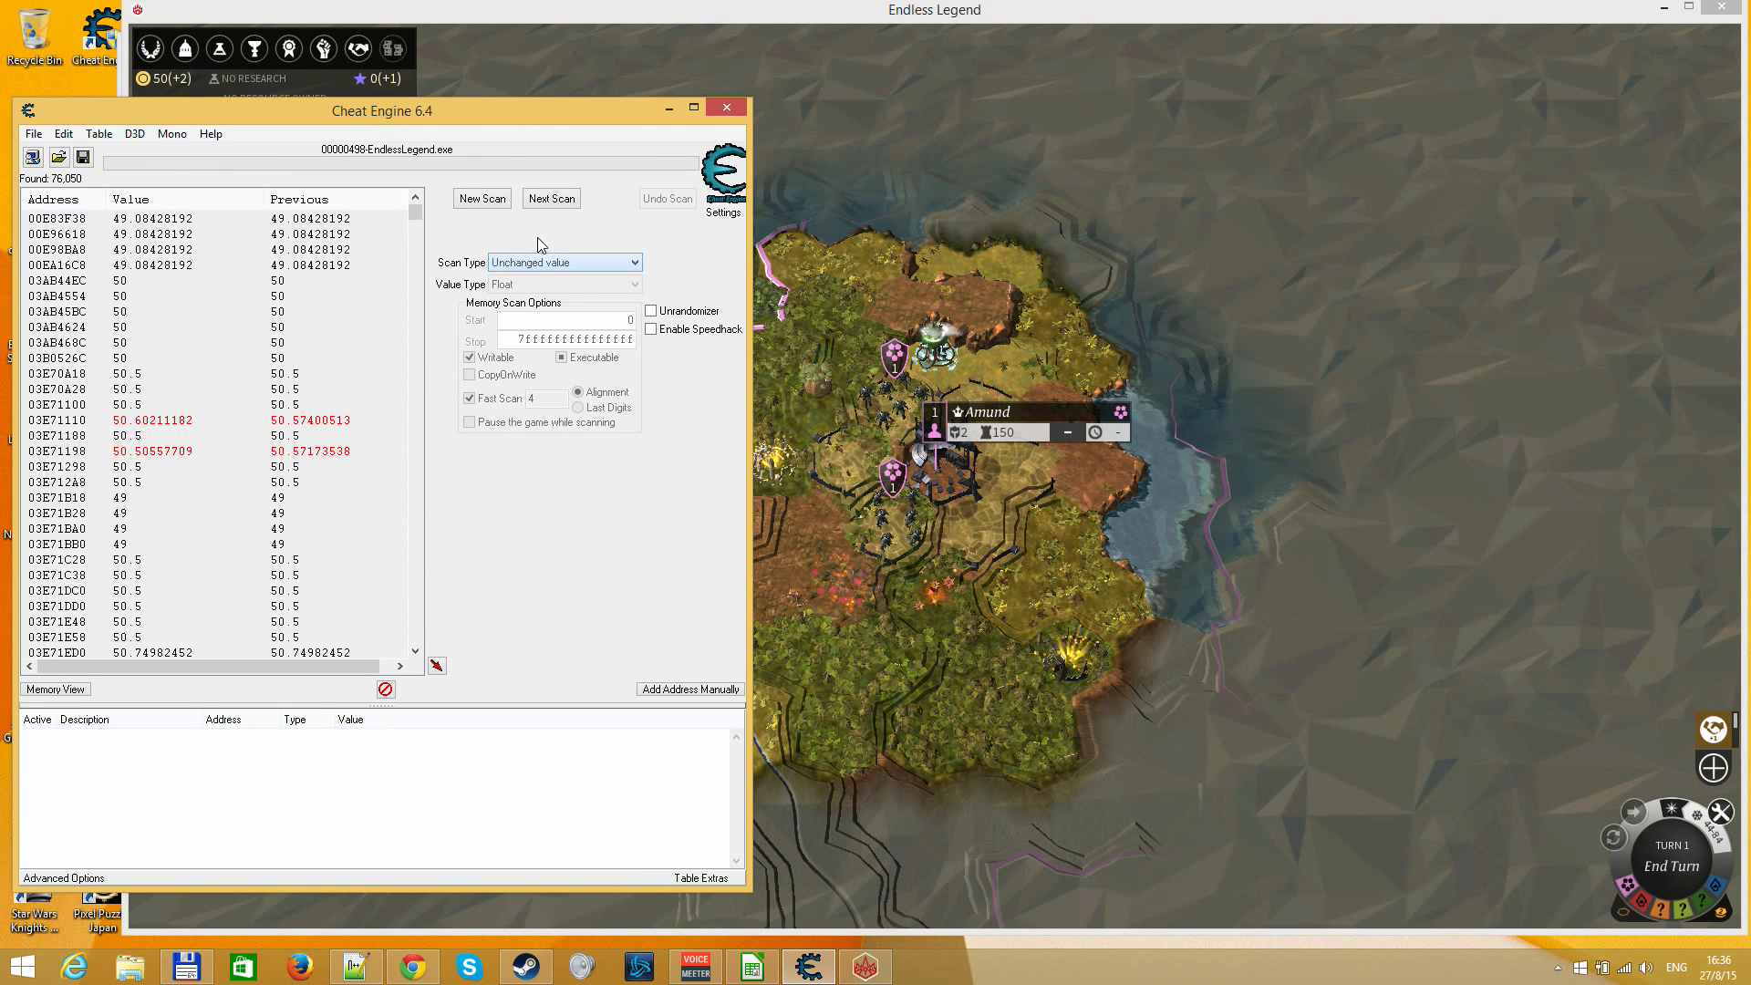
pyautogui.click(553, 200)
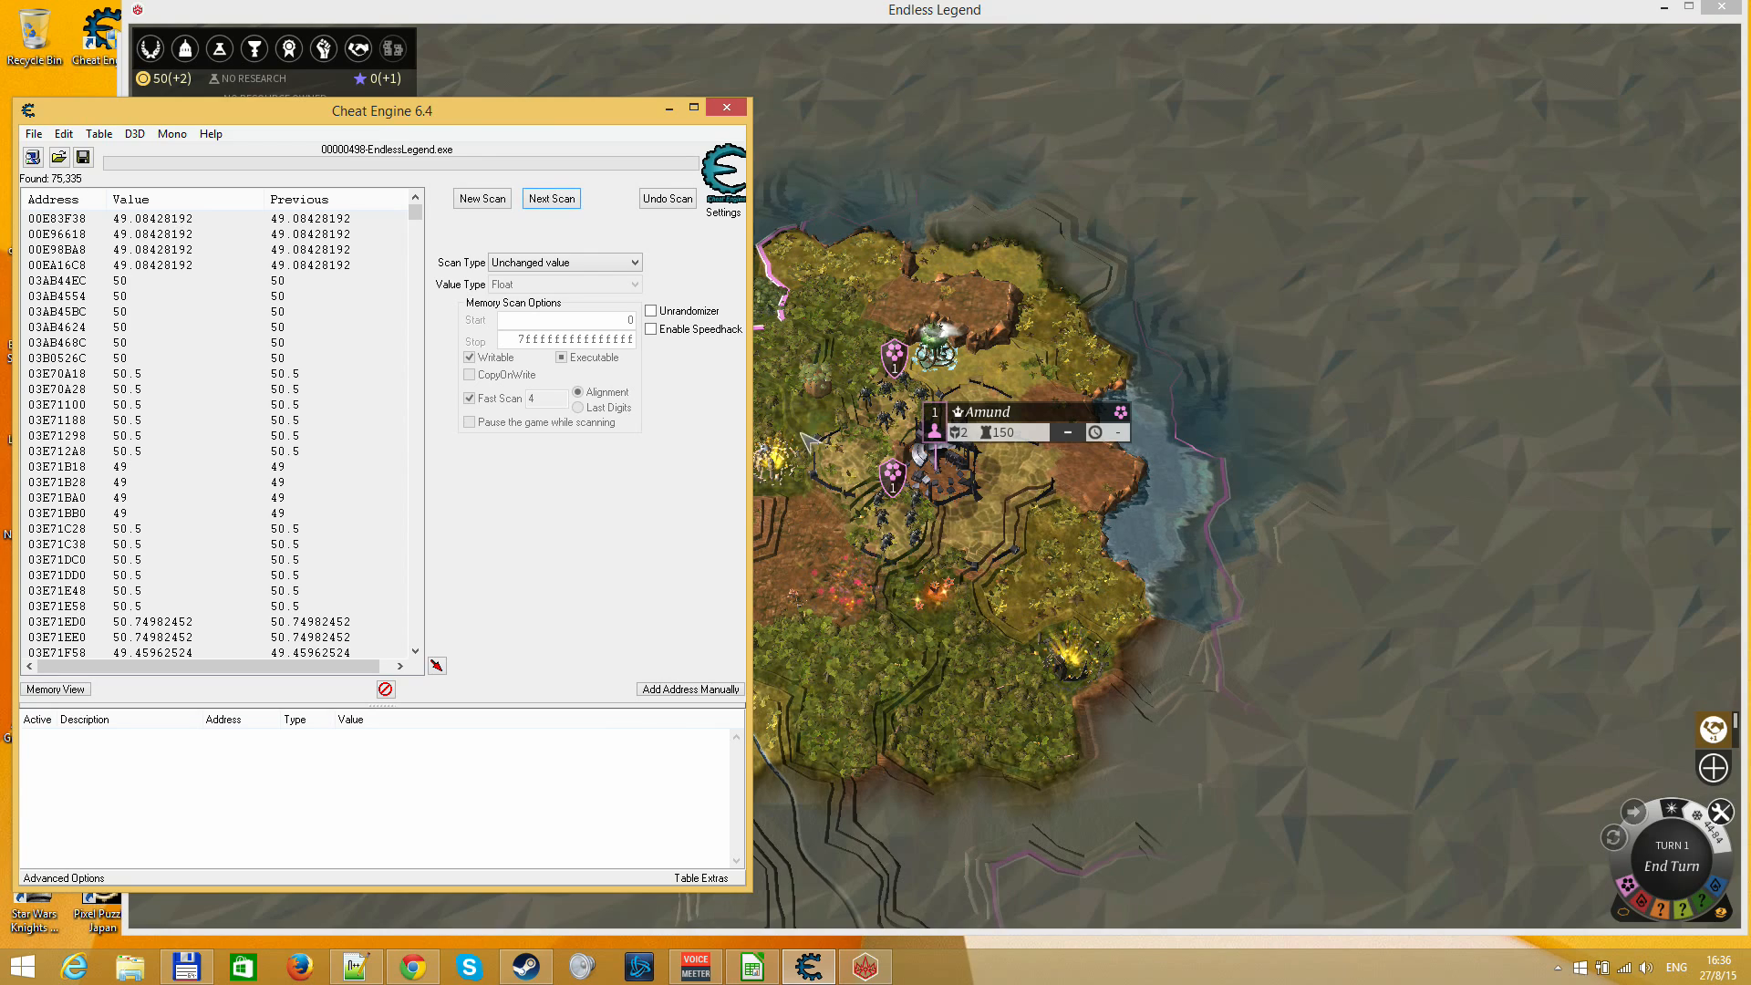
# Switch to Endless Legend and queue research of Dawn Officer plus the outer food technology in Era I's lower-left quadrant
pyautogui.click(900, 304)
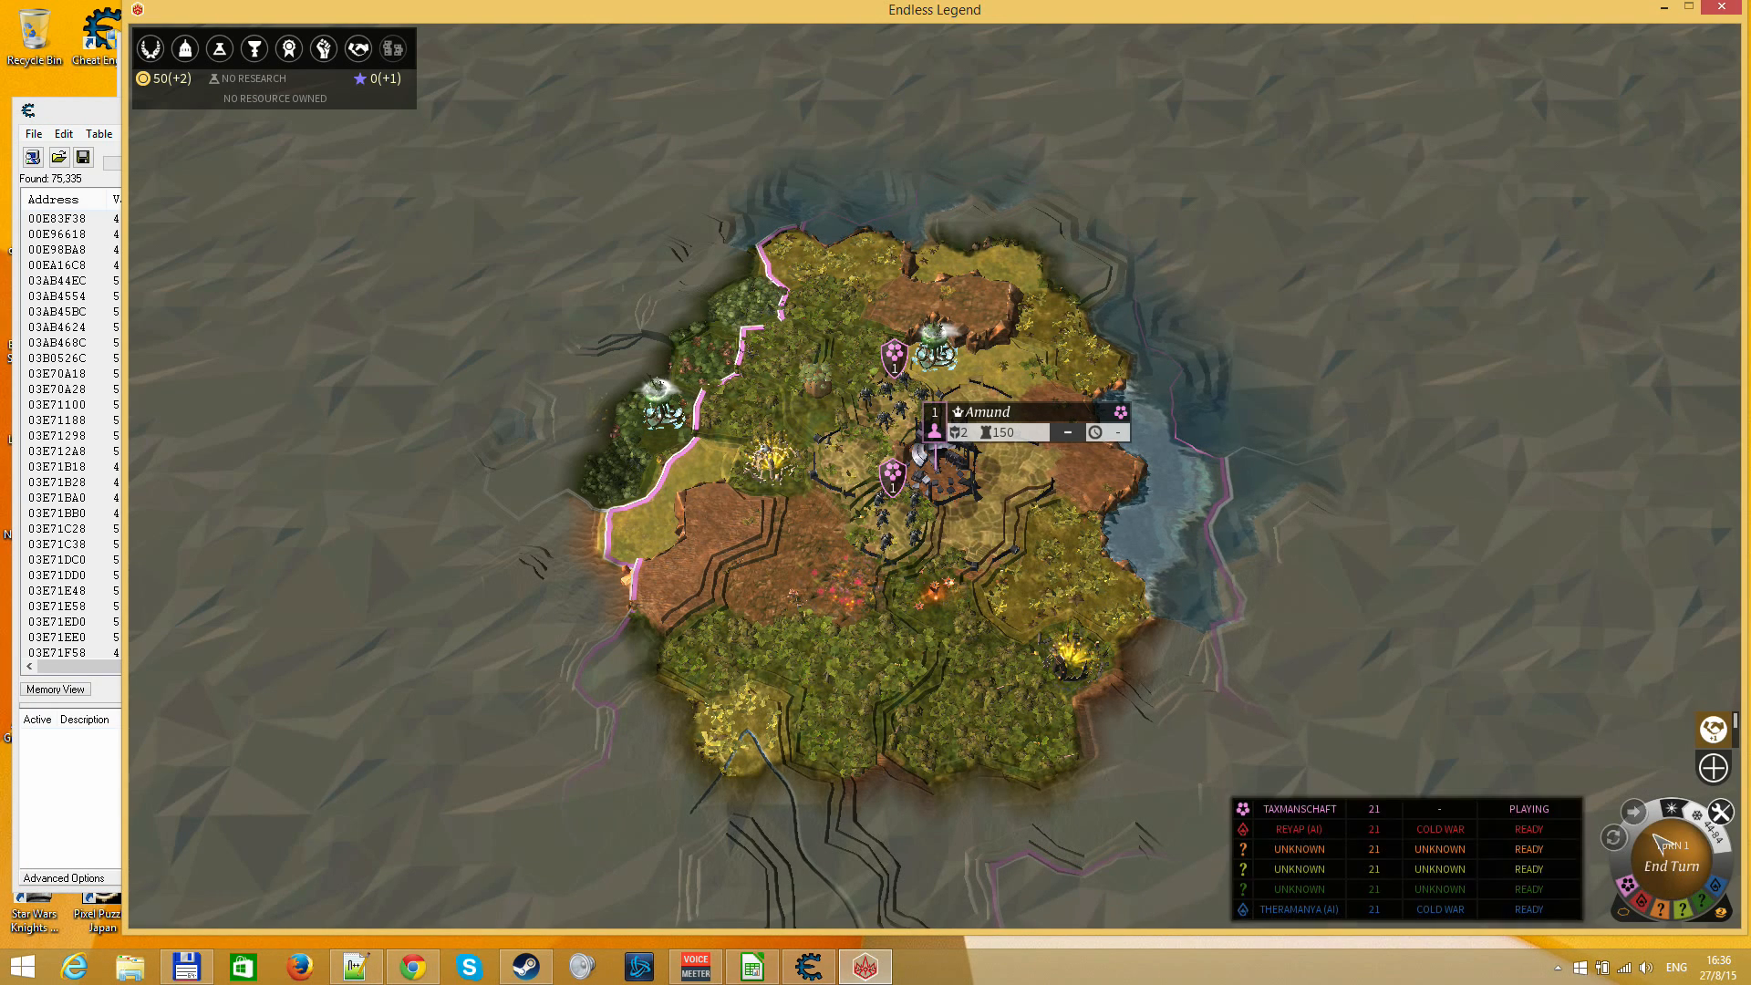
pyautogui.click(220, 49)
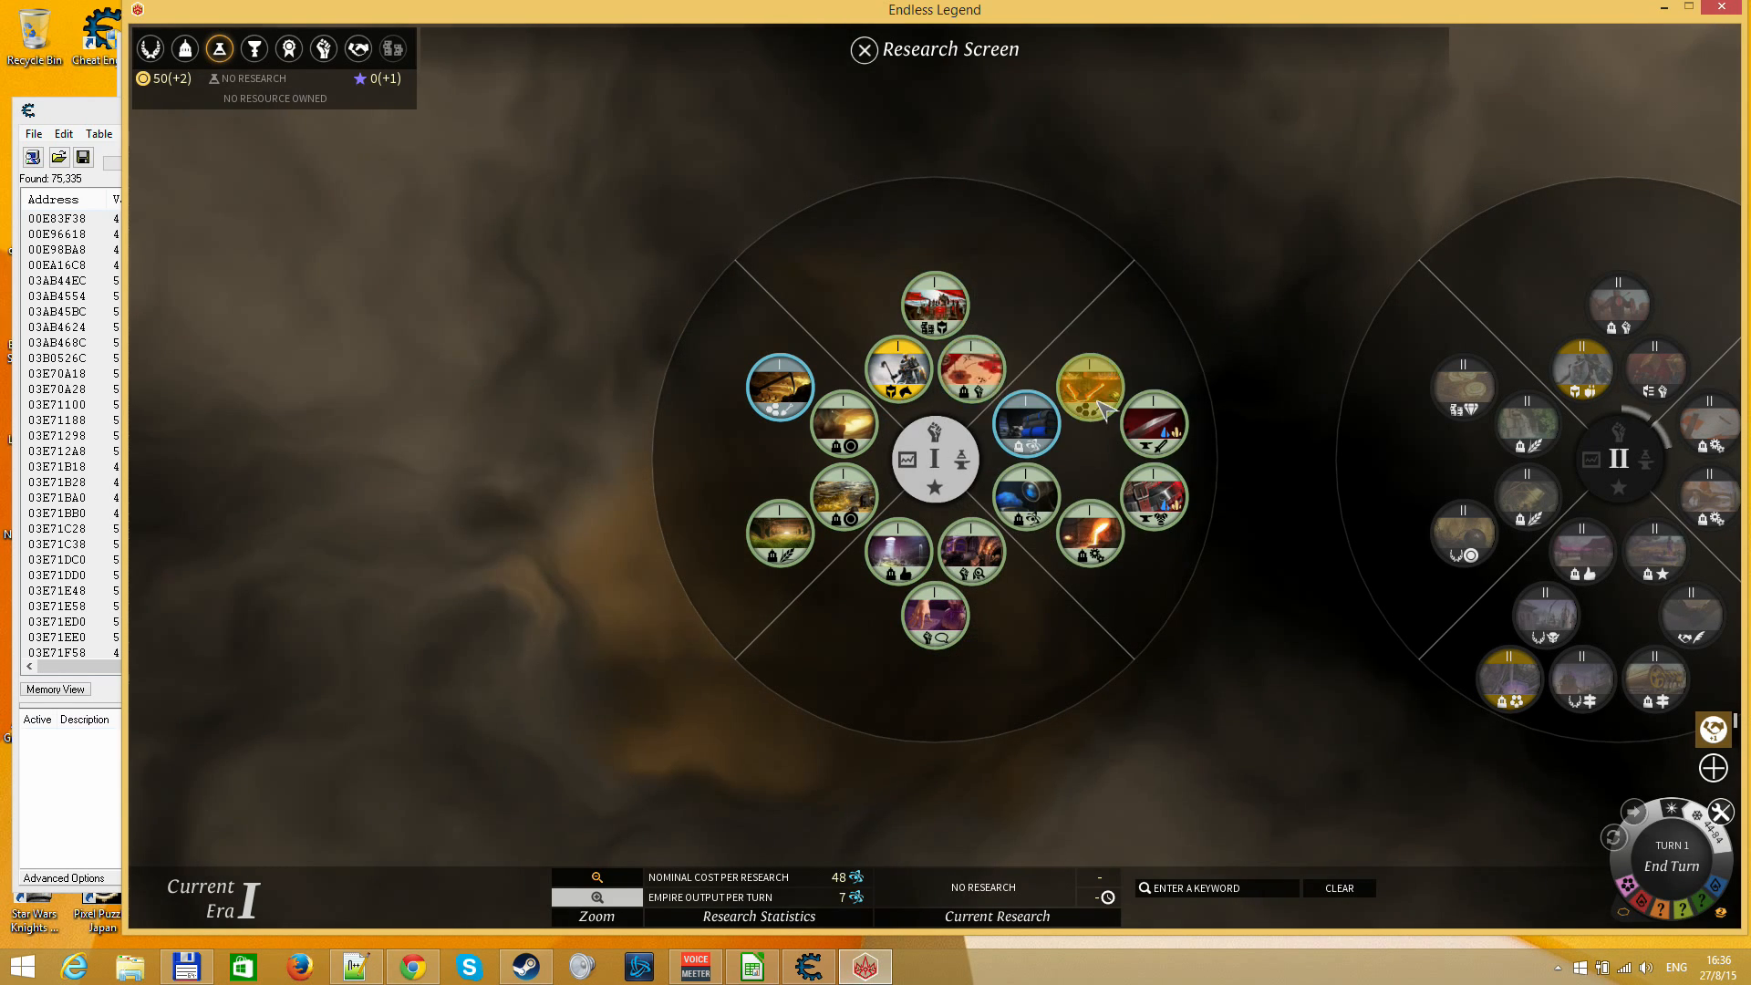
pyautogui.click(898, 369)
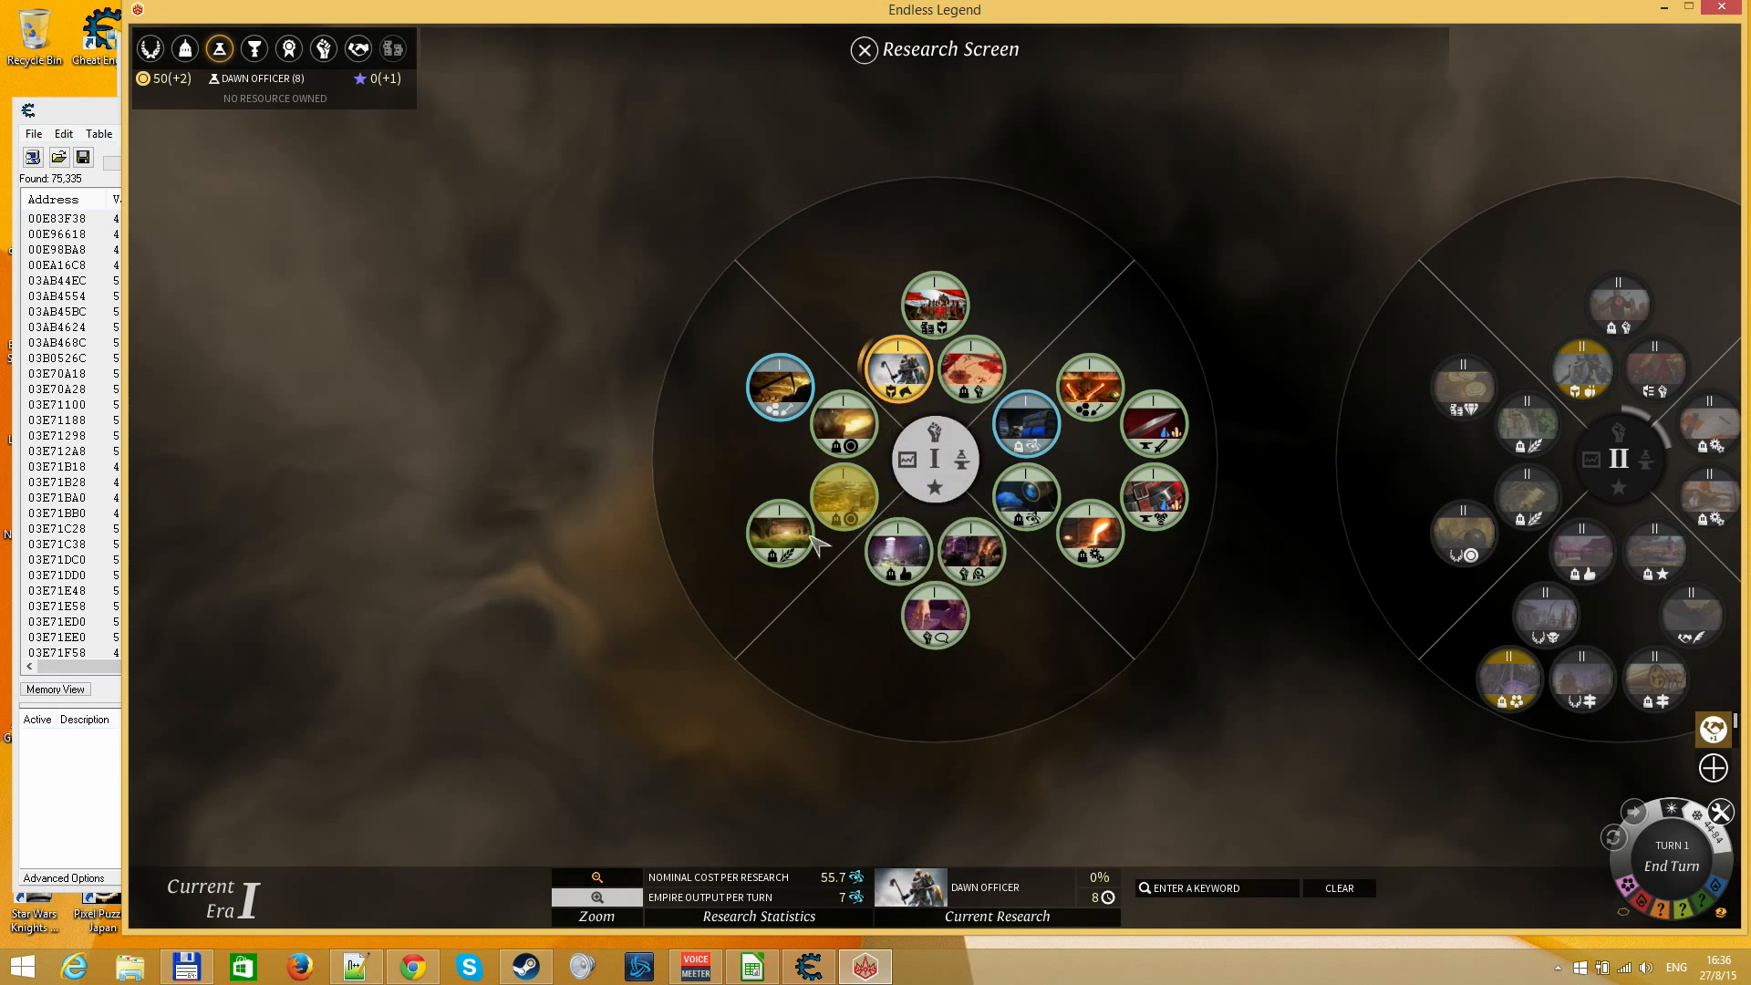
pyautogui.click(781, 536)
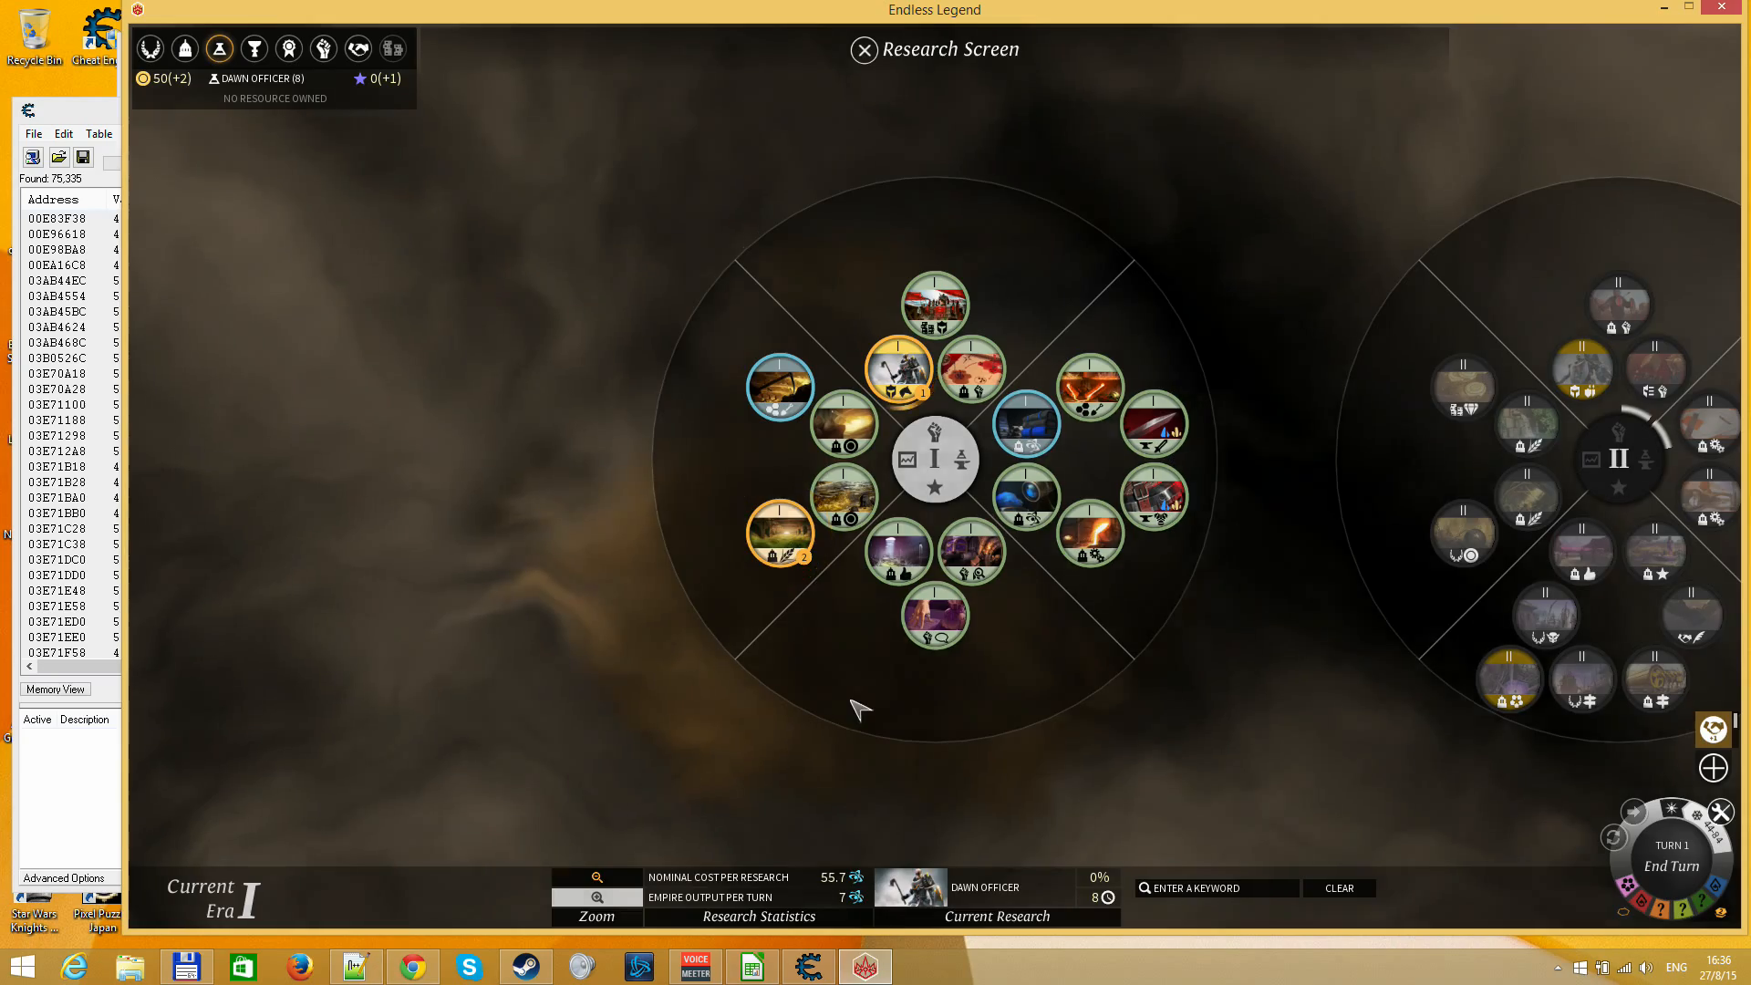
pyautogui.press('Escape')
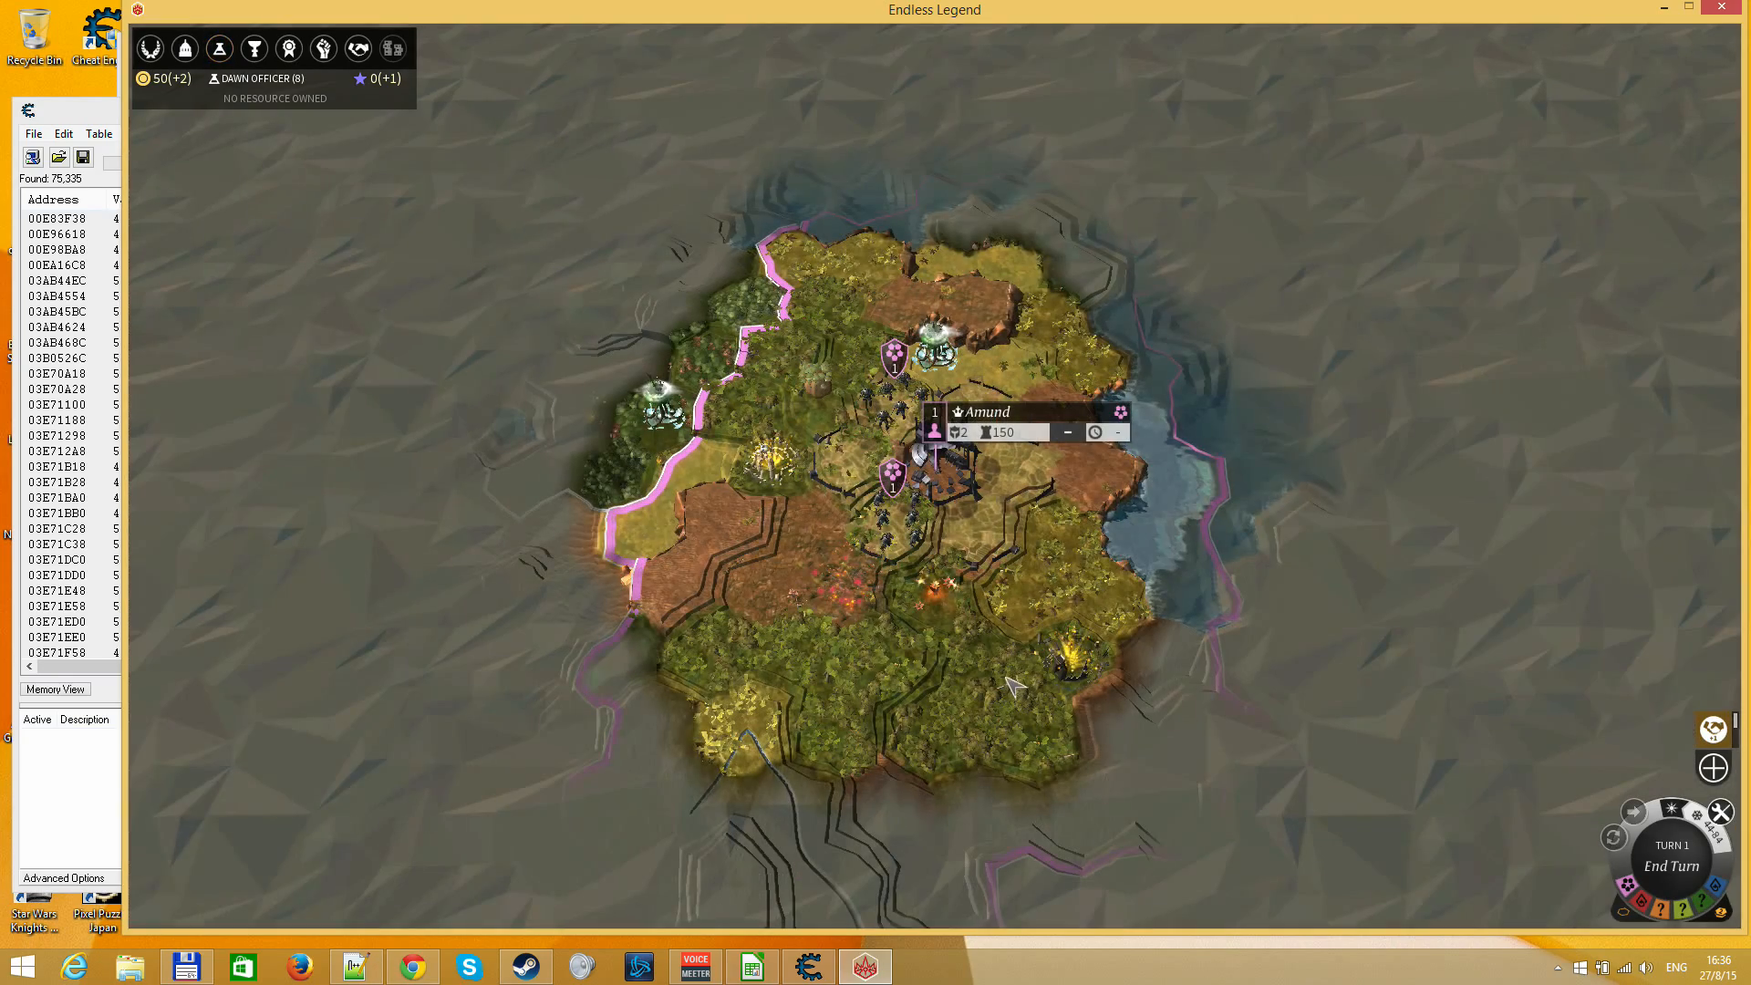
# Add a Public Library to the construction queue of the city Amund
pyautogui.click(988, 482)
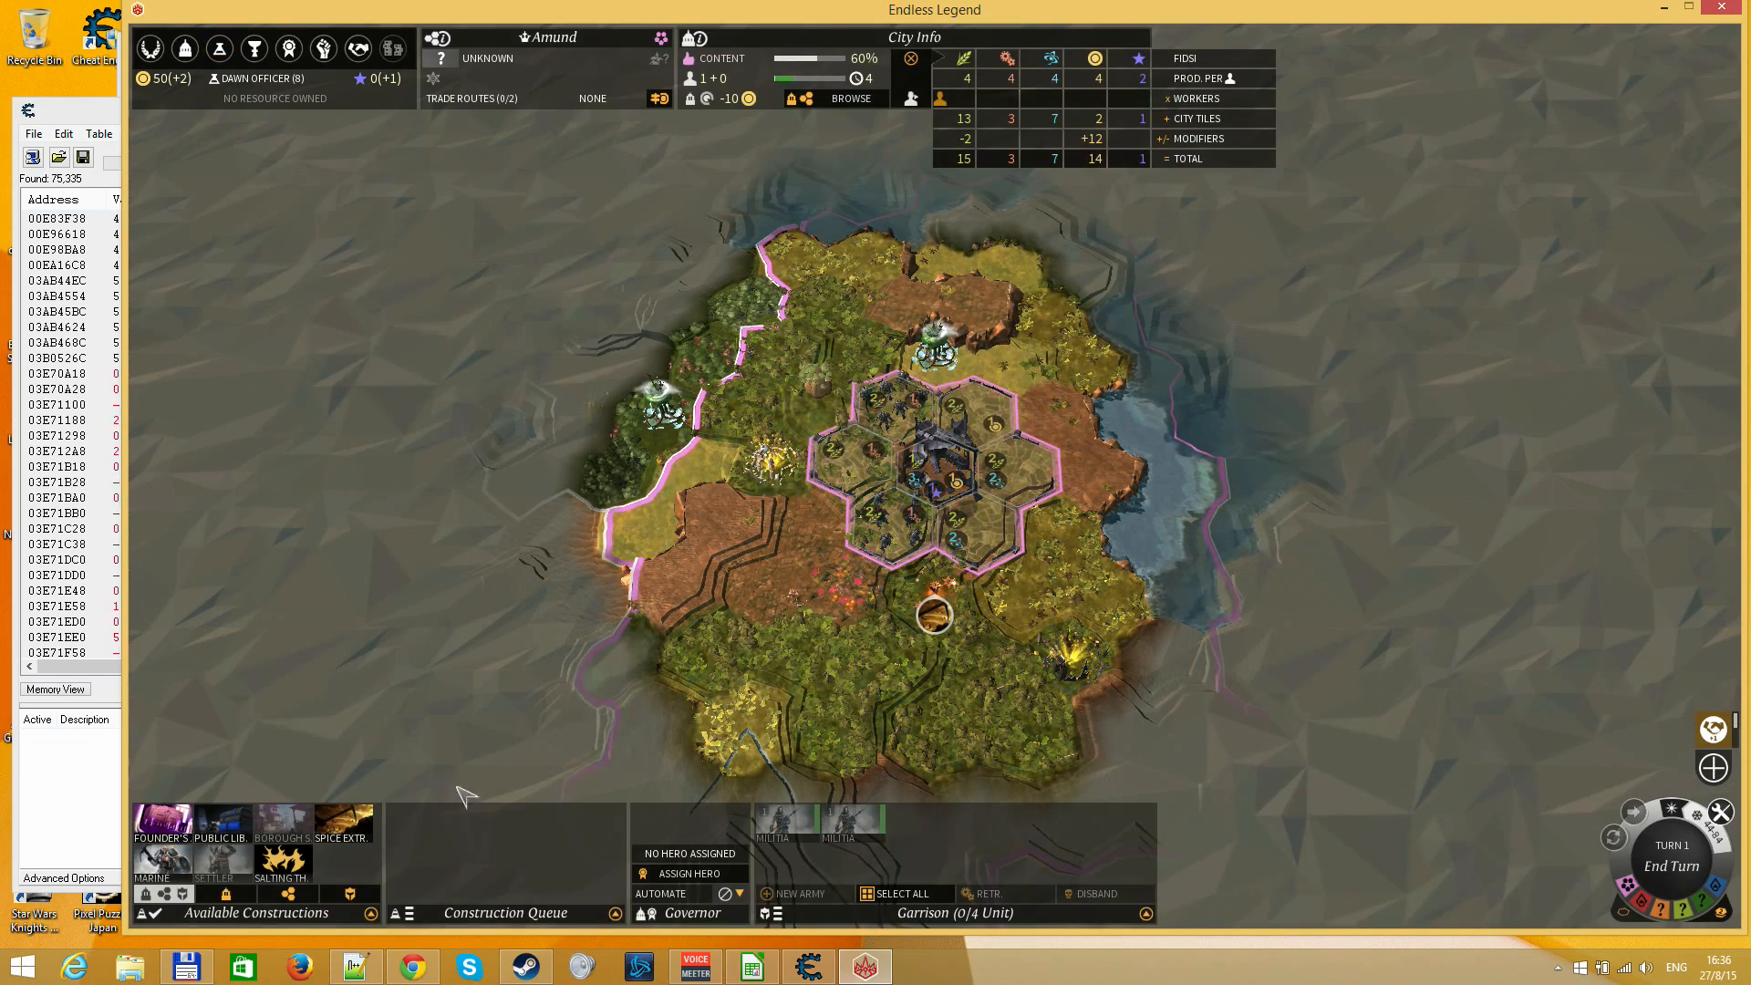
pyautogui.click(224, 826)
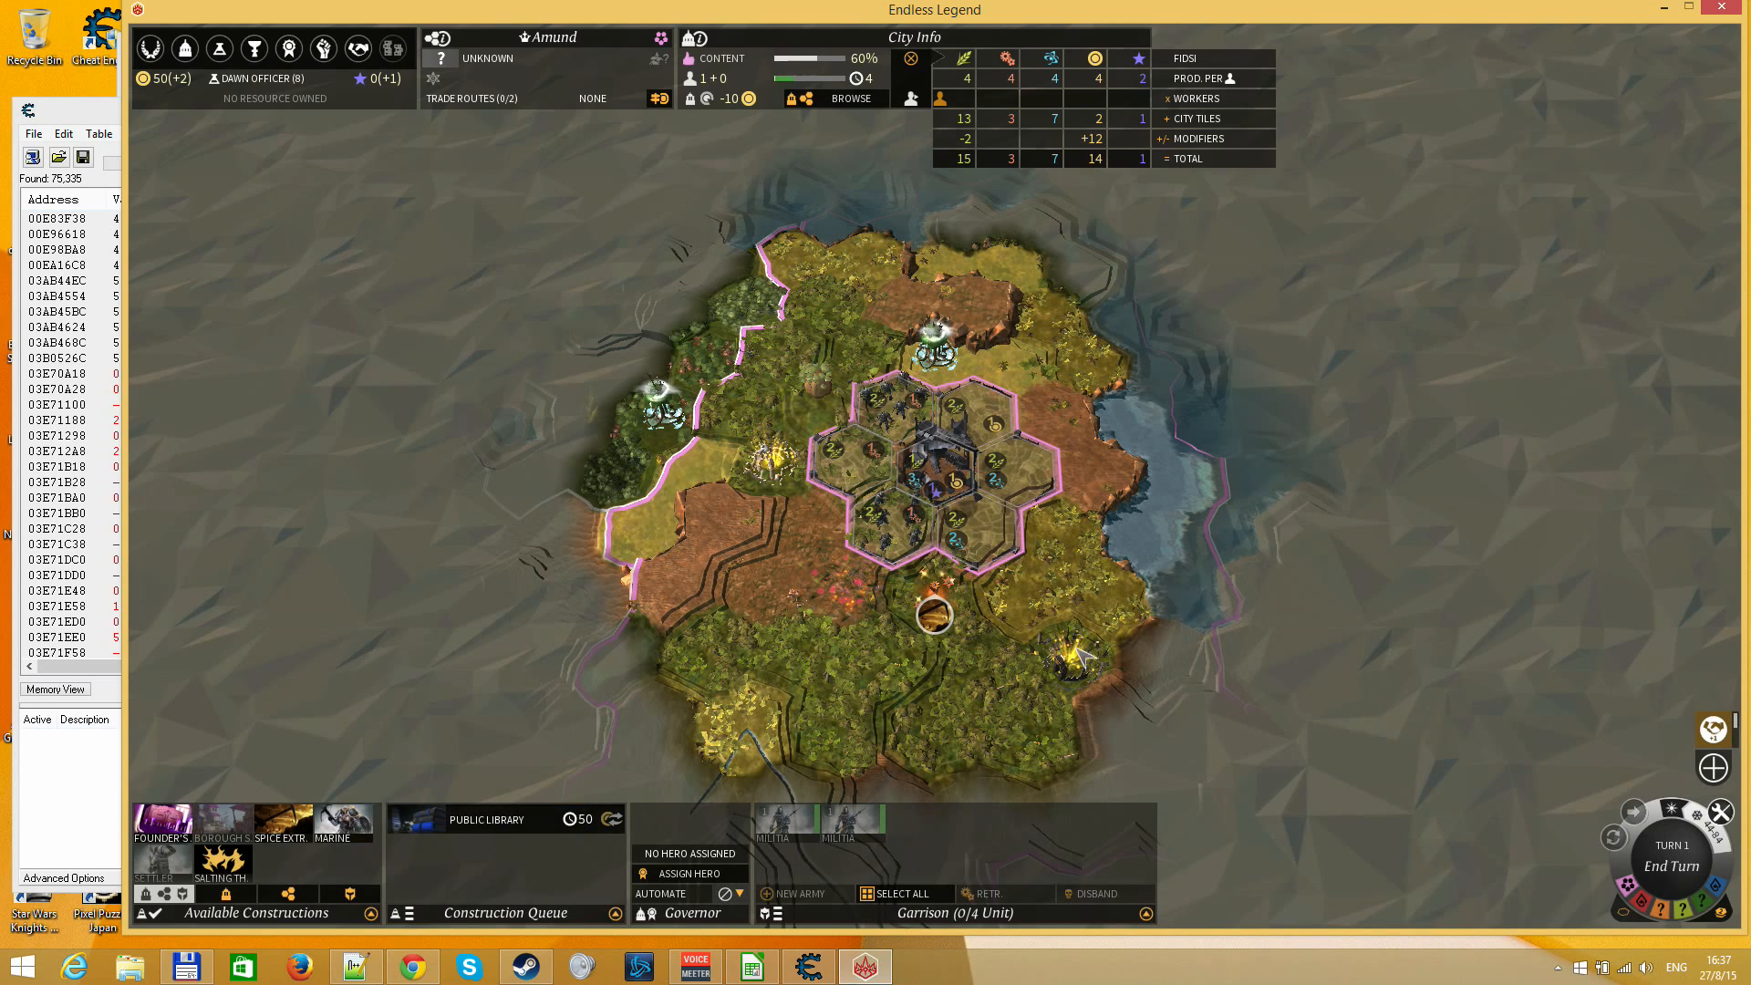
pyautogui.press('Escape')
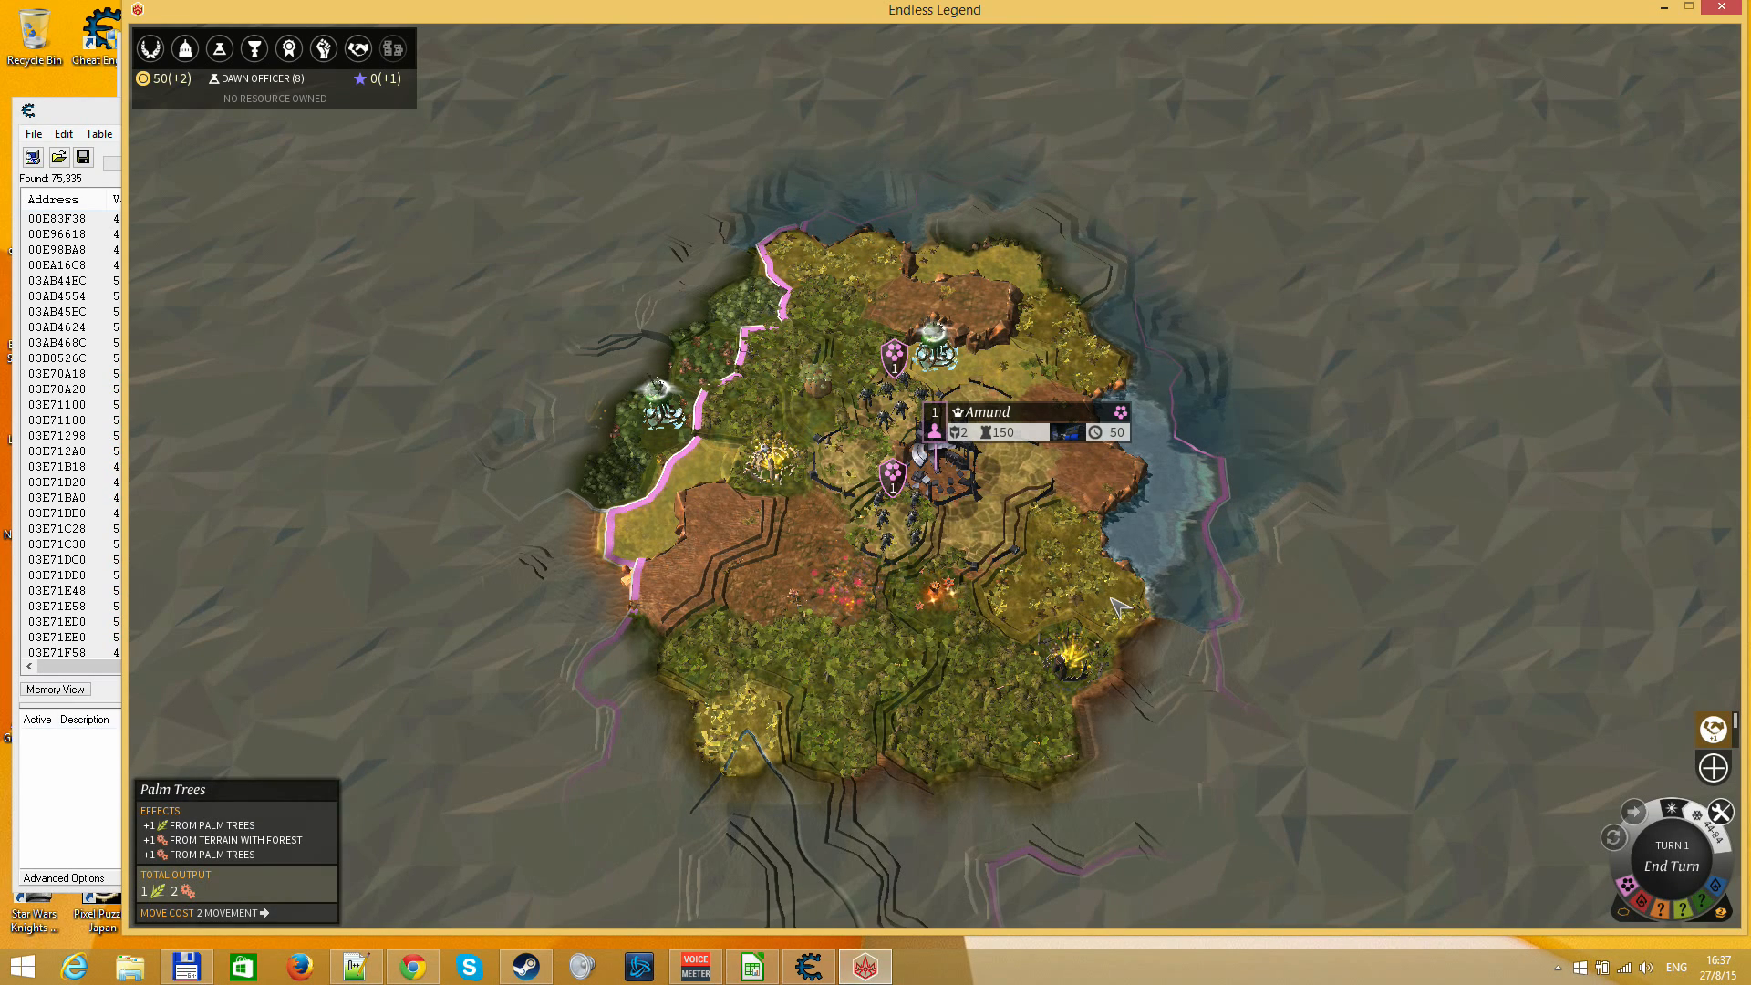
# End turn 1, dismiss the new quest notice and carry out the armies' pending moves
pyautogui.press('Return')
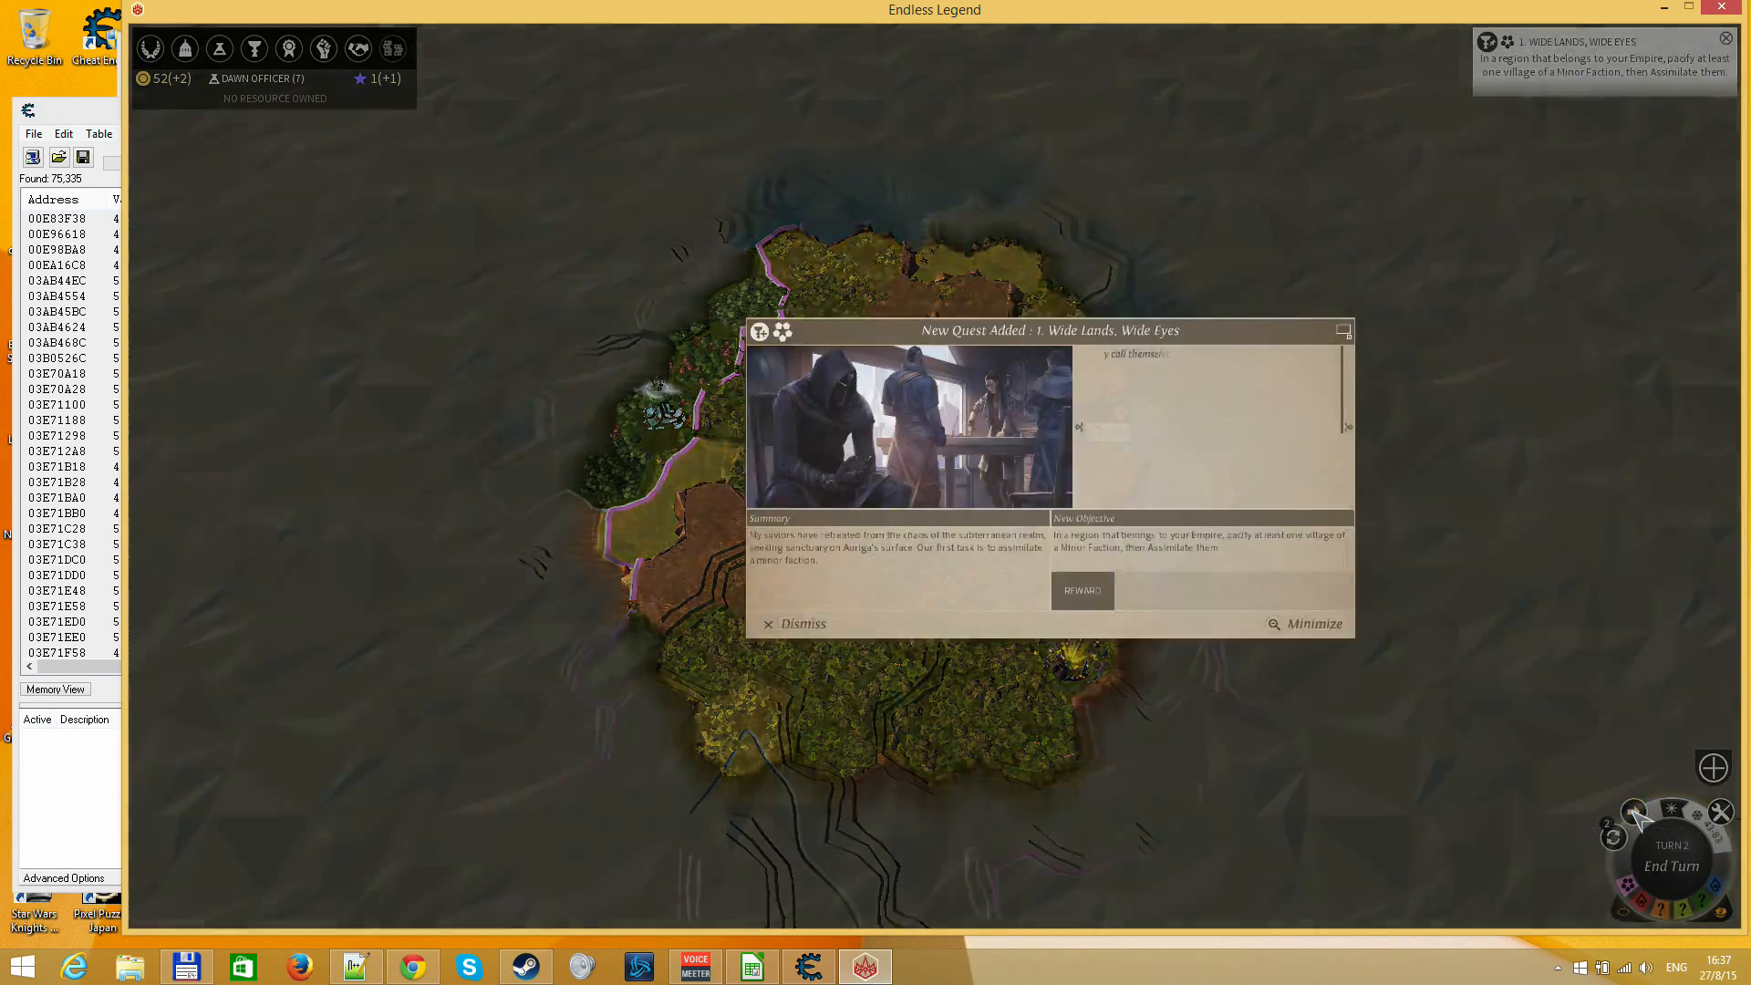
pyautogui.click(1302, 688)
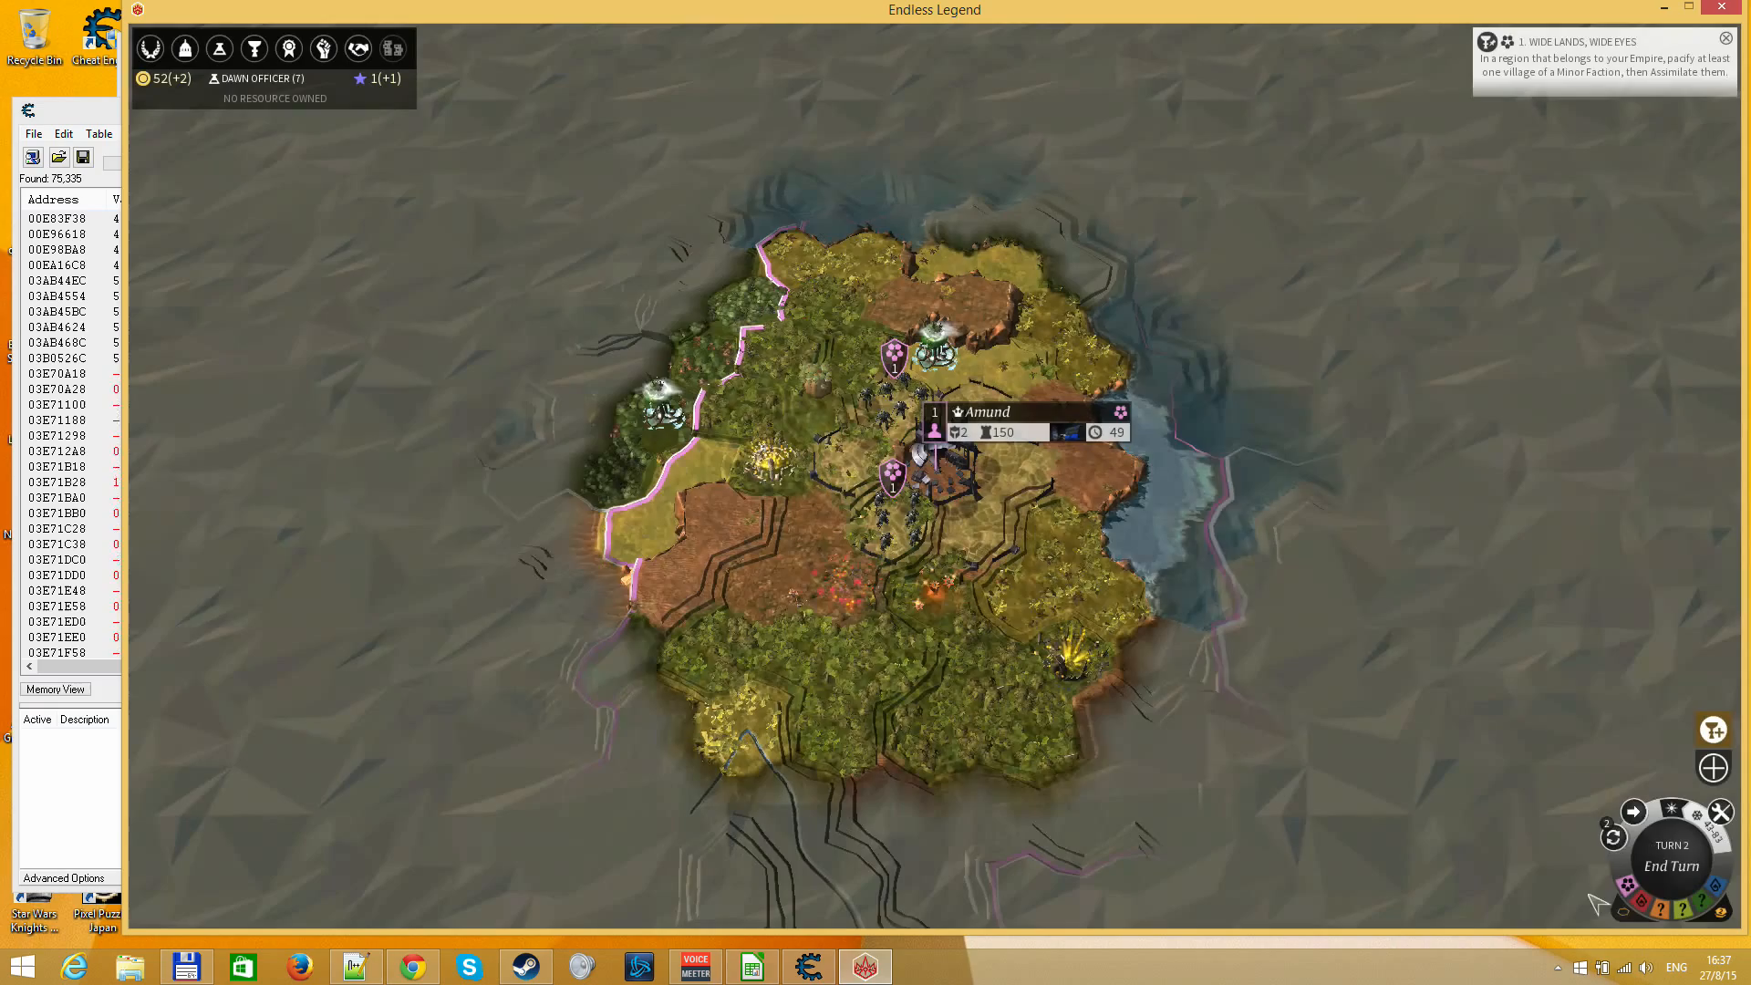
pyautogui.click(1632, 819)
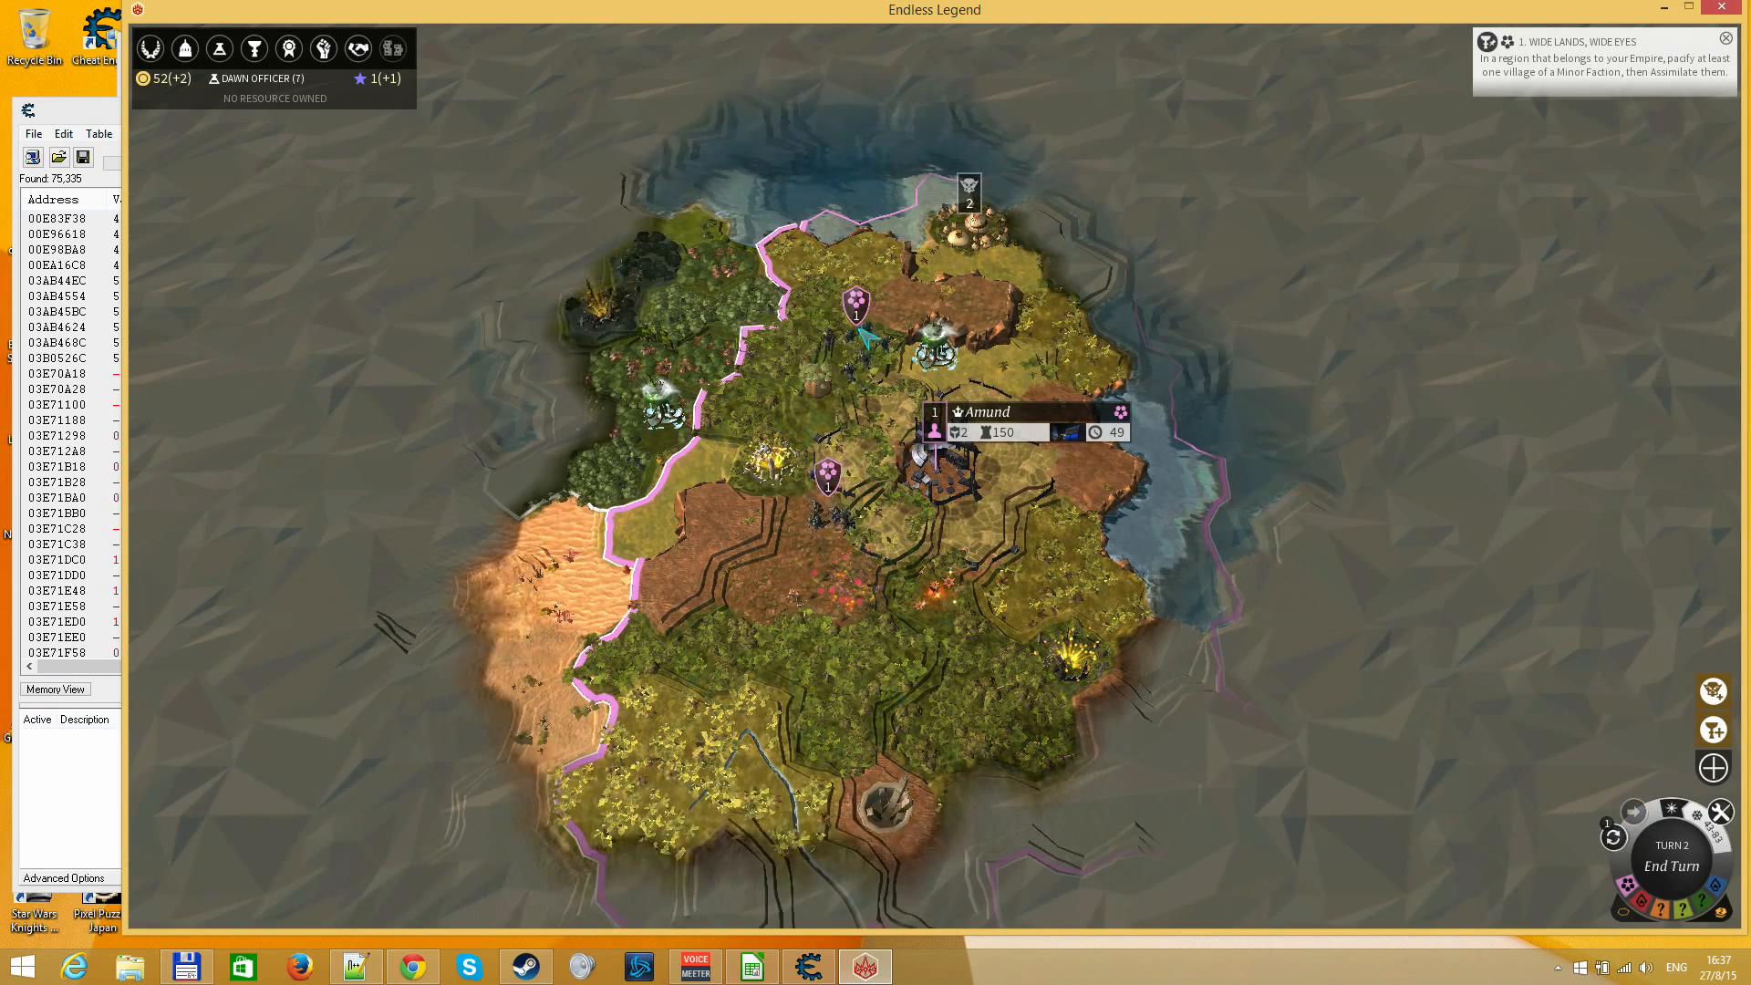
# Check the Auto Explore action on the 1st Stone and 1st Iron Legions and review Amund's city information
pyautogui.click(864, 333)
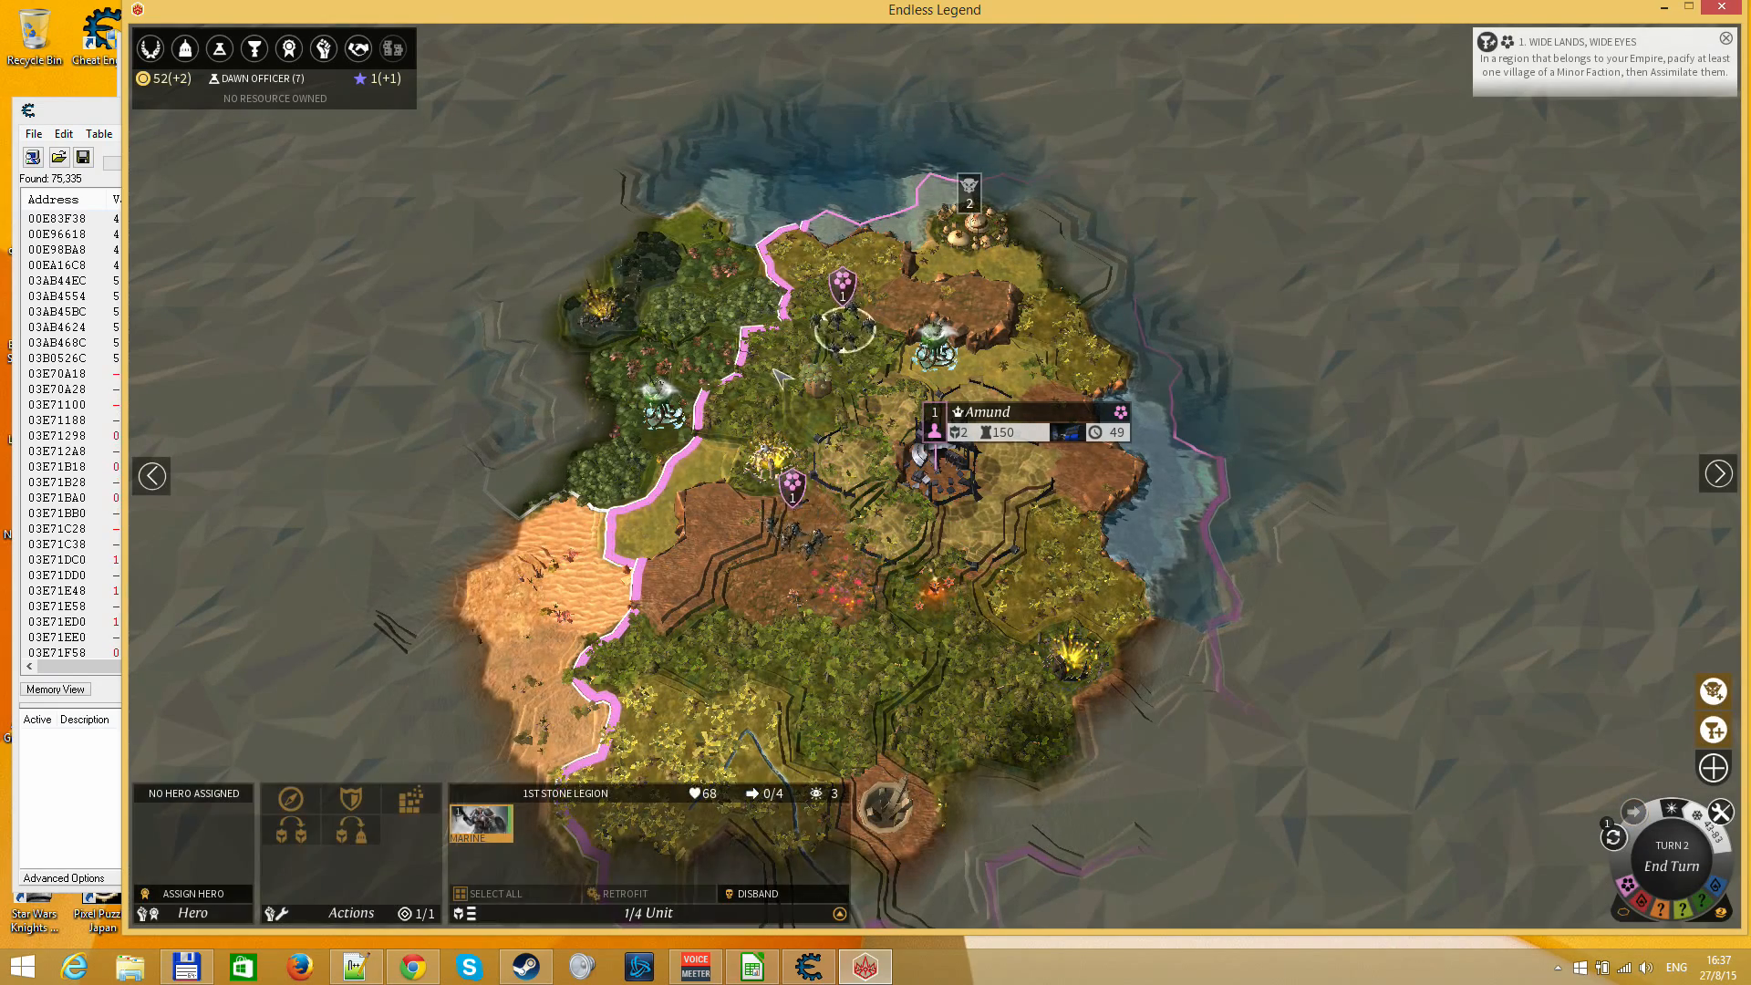
pyautogui.click(301, 798)
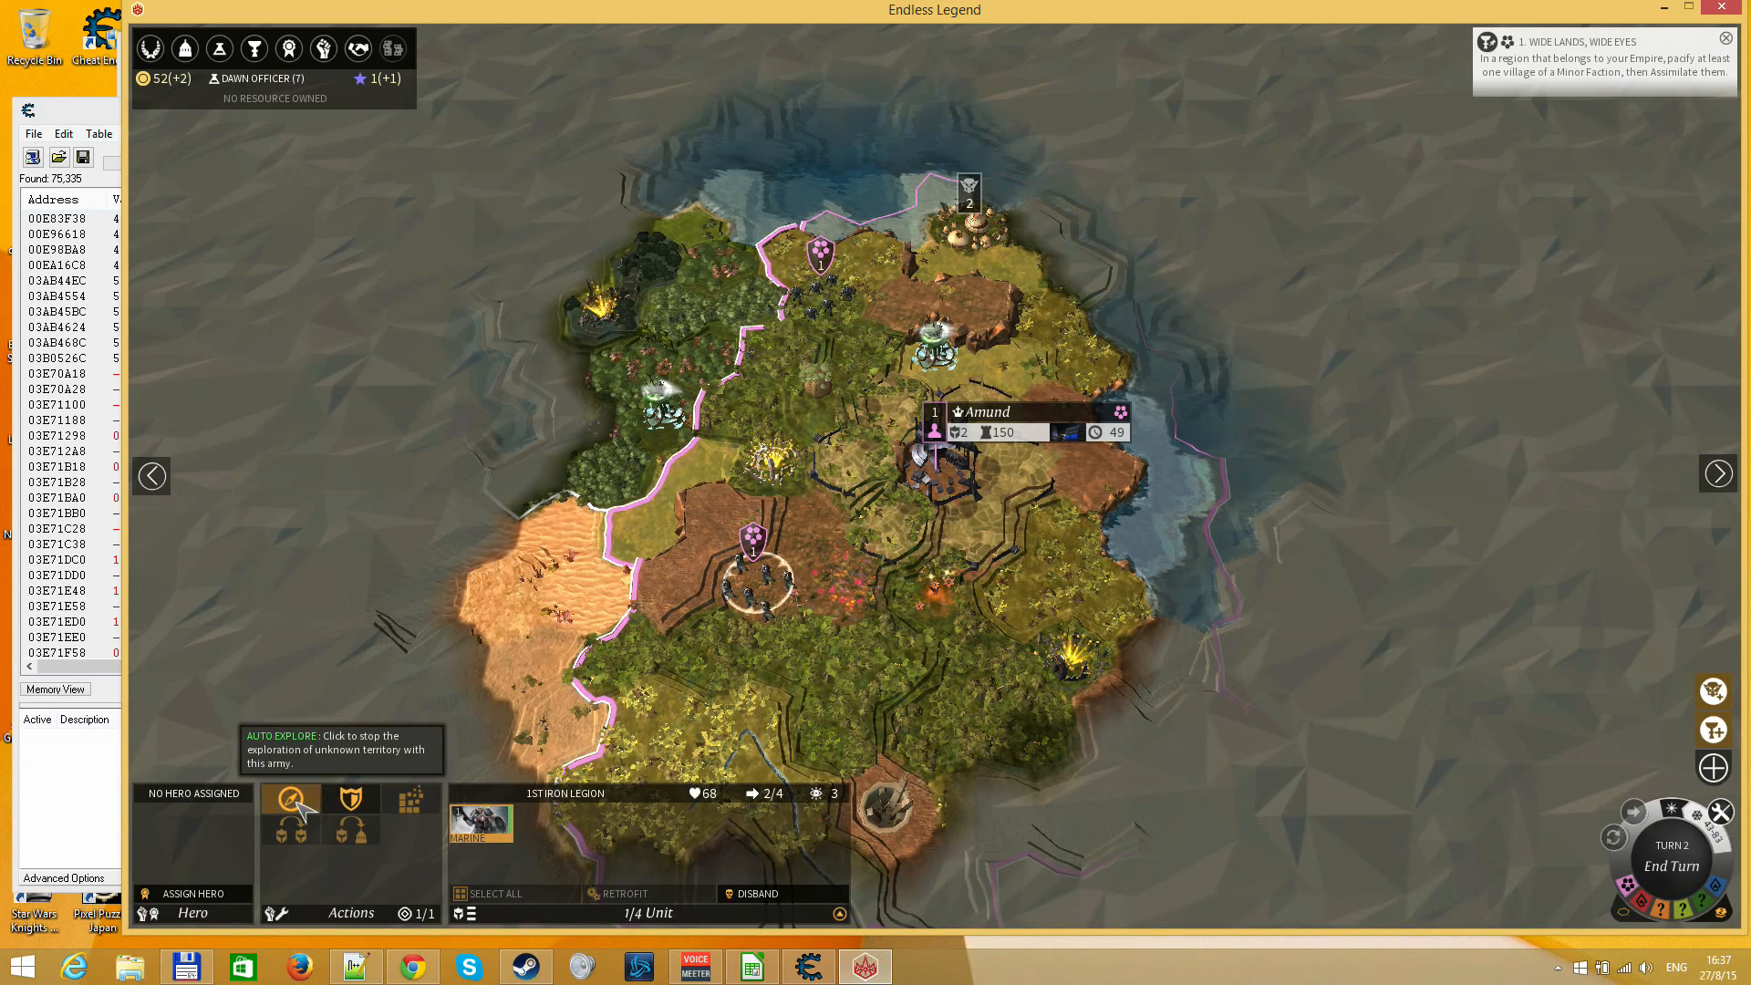
pyautogui.click(965, 509)
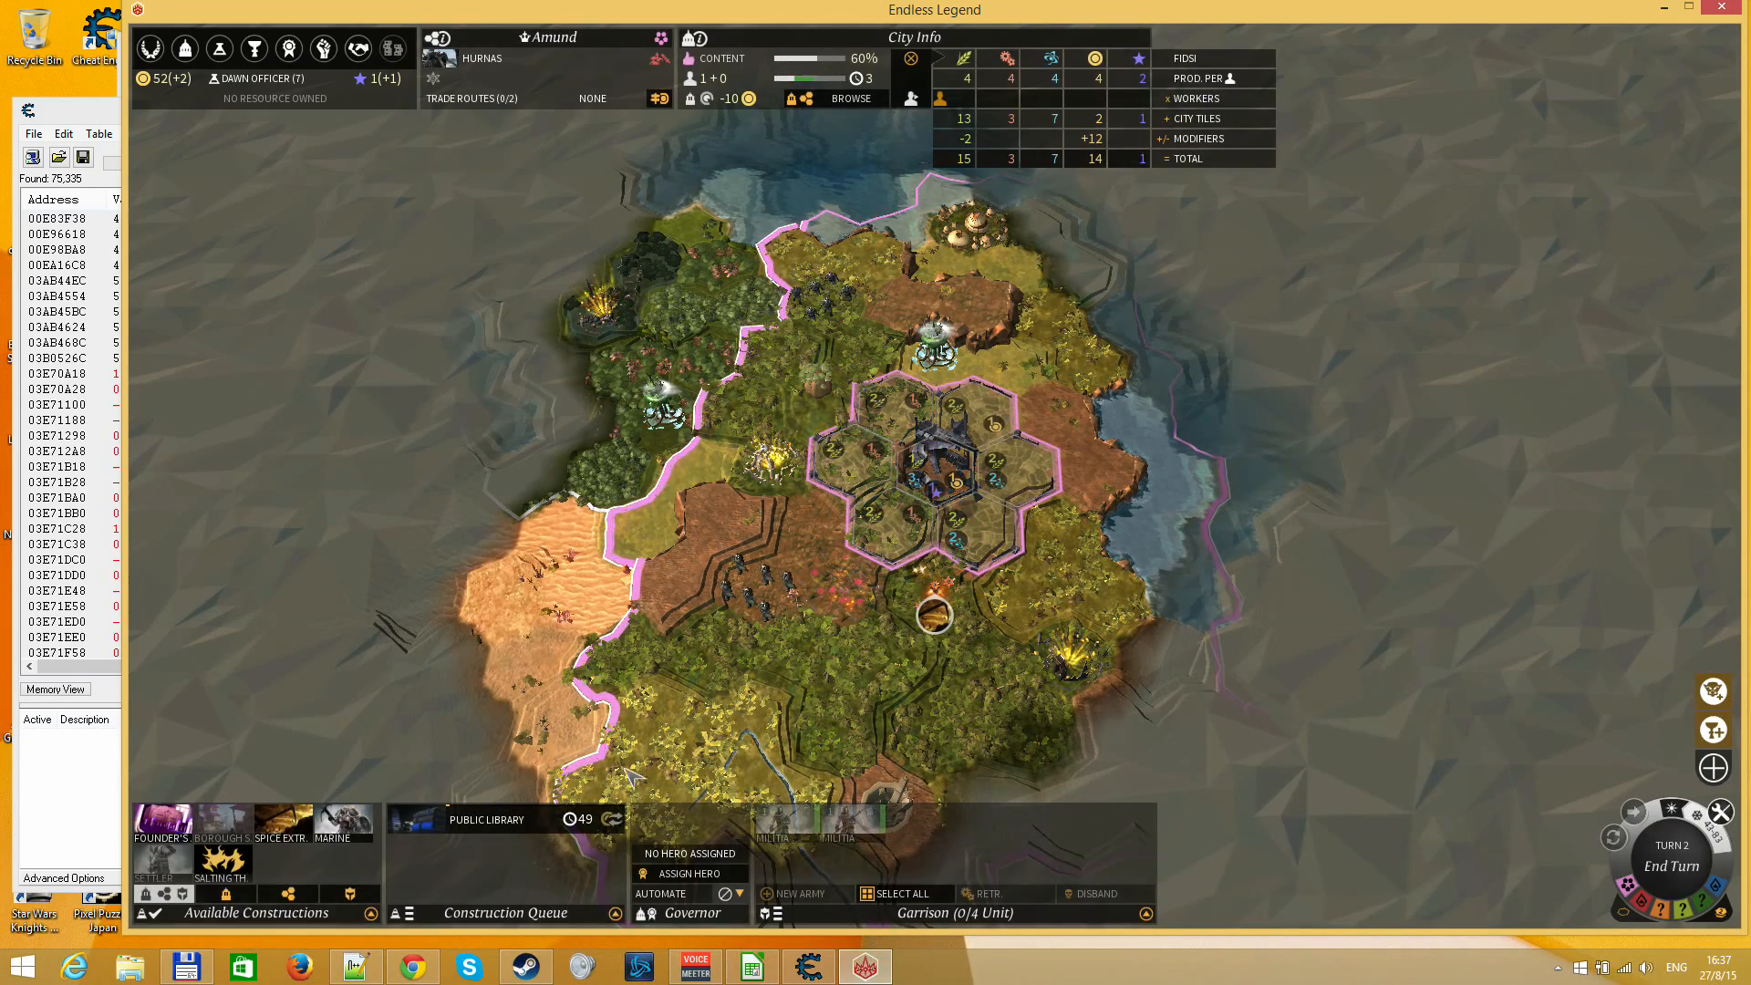
pyautogui.click(553, 339)
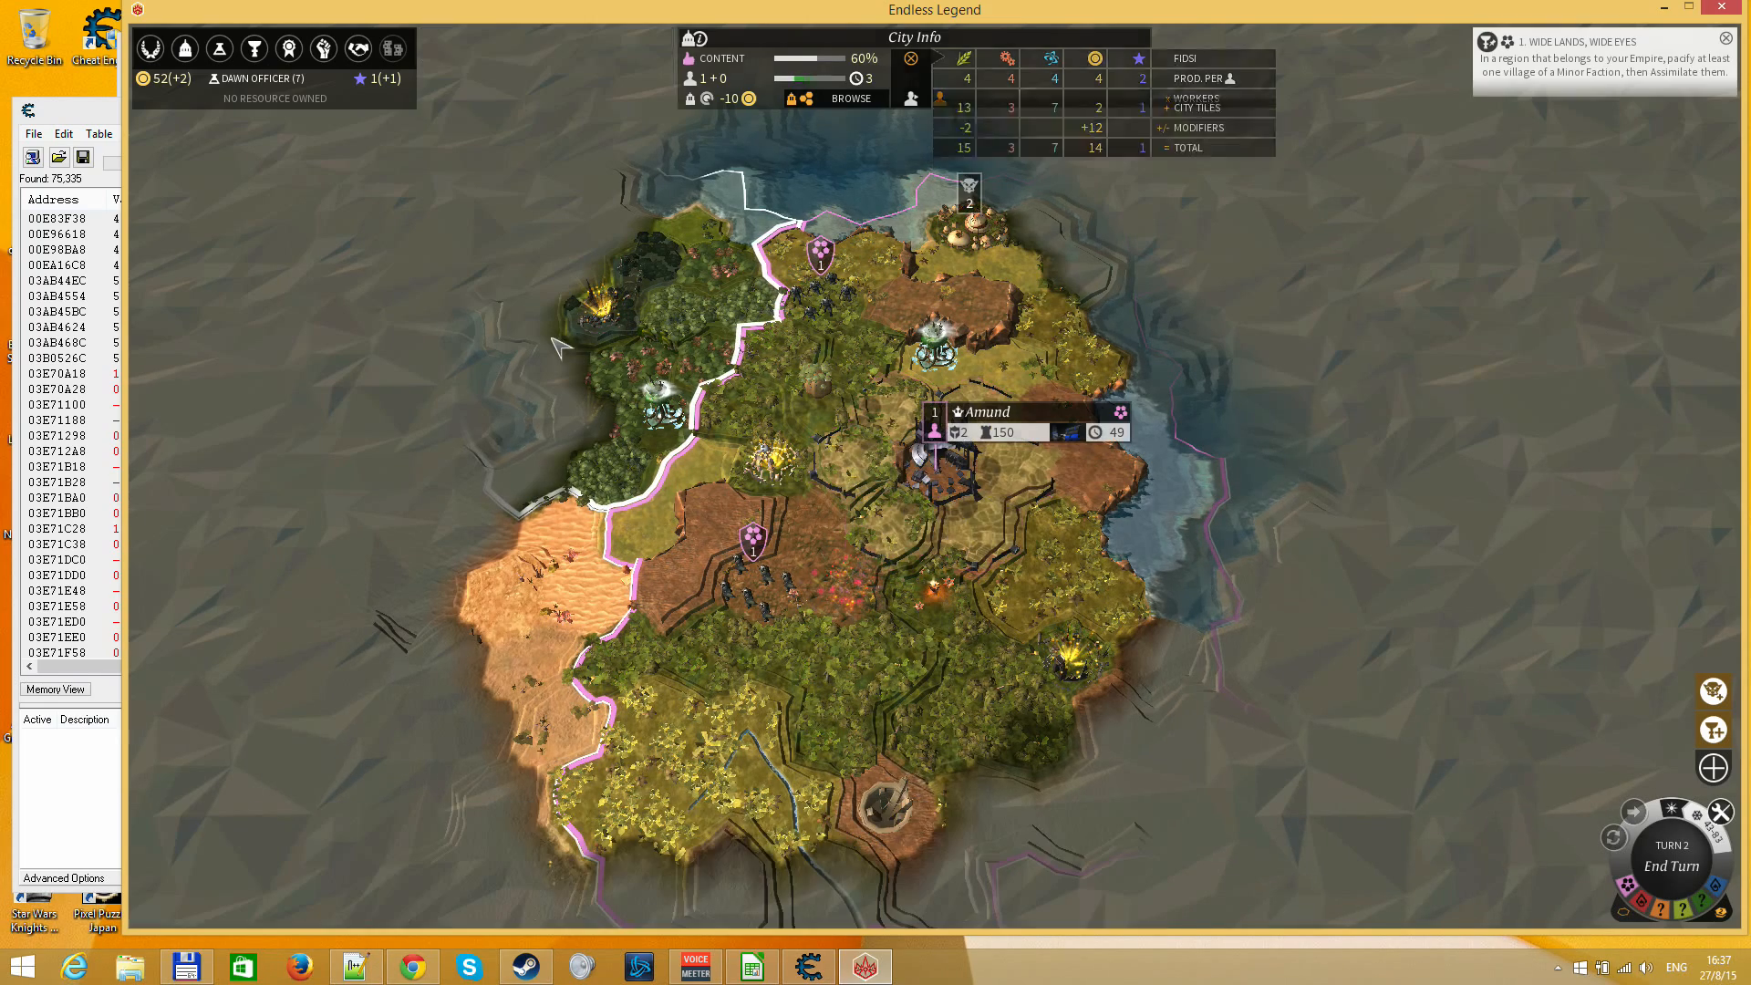
# Return to Cheat Engine and narrow the scan results to increased values
pyautogui.click(111, 113)
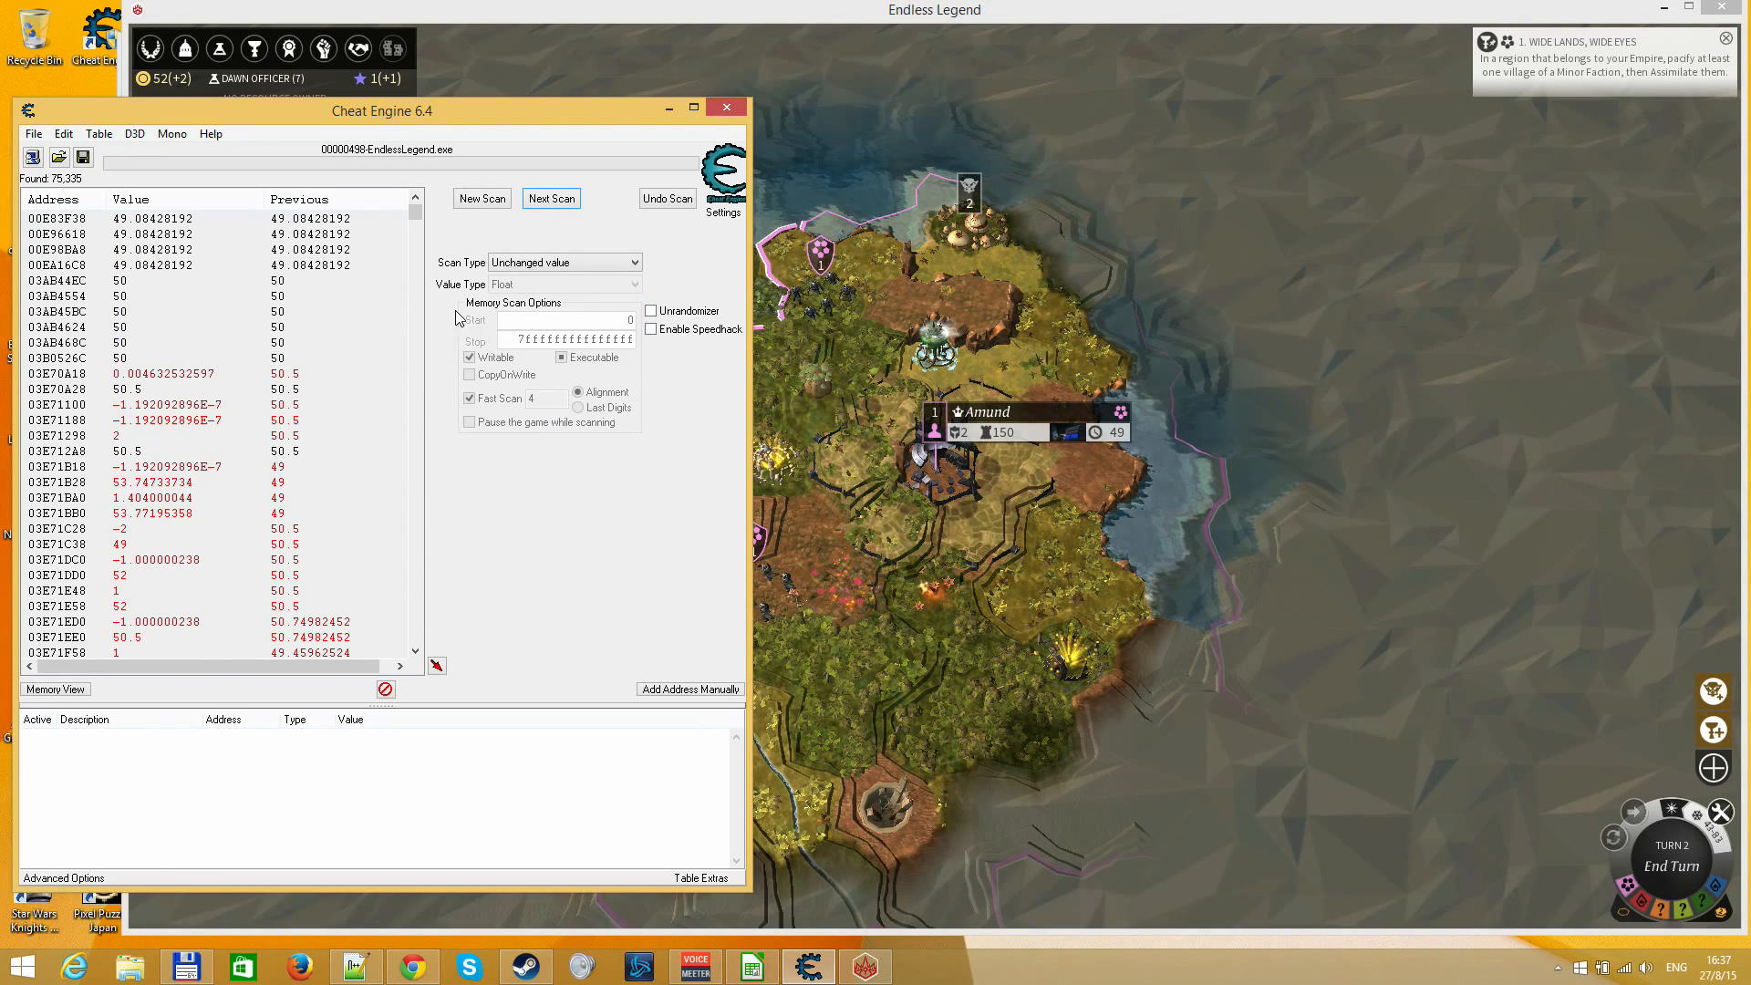
pyautogui.click(528, 263)
pyautogui.click(529, 323)
pyautogui.click(552, 199)
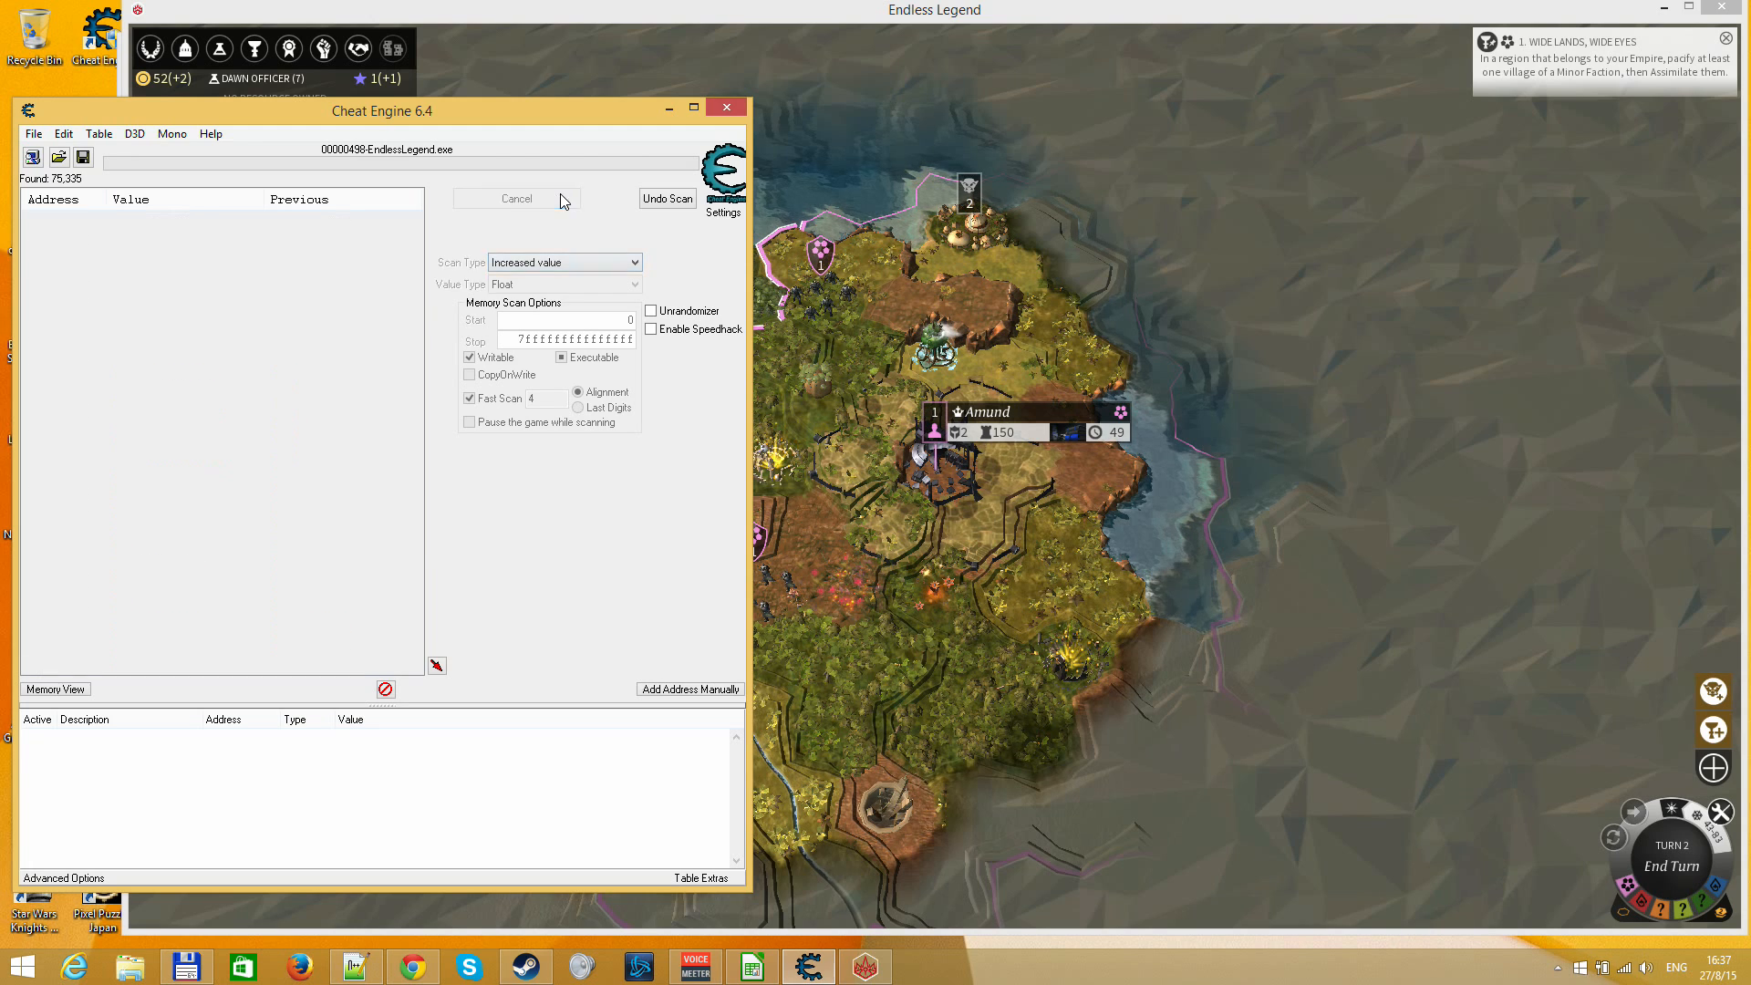
# Narrow the results with a next scan for values between 51 and 53
pyautogui.click(534, 262)
pyautogui.click(529, 318)
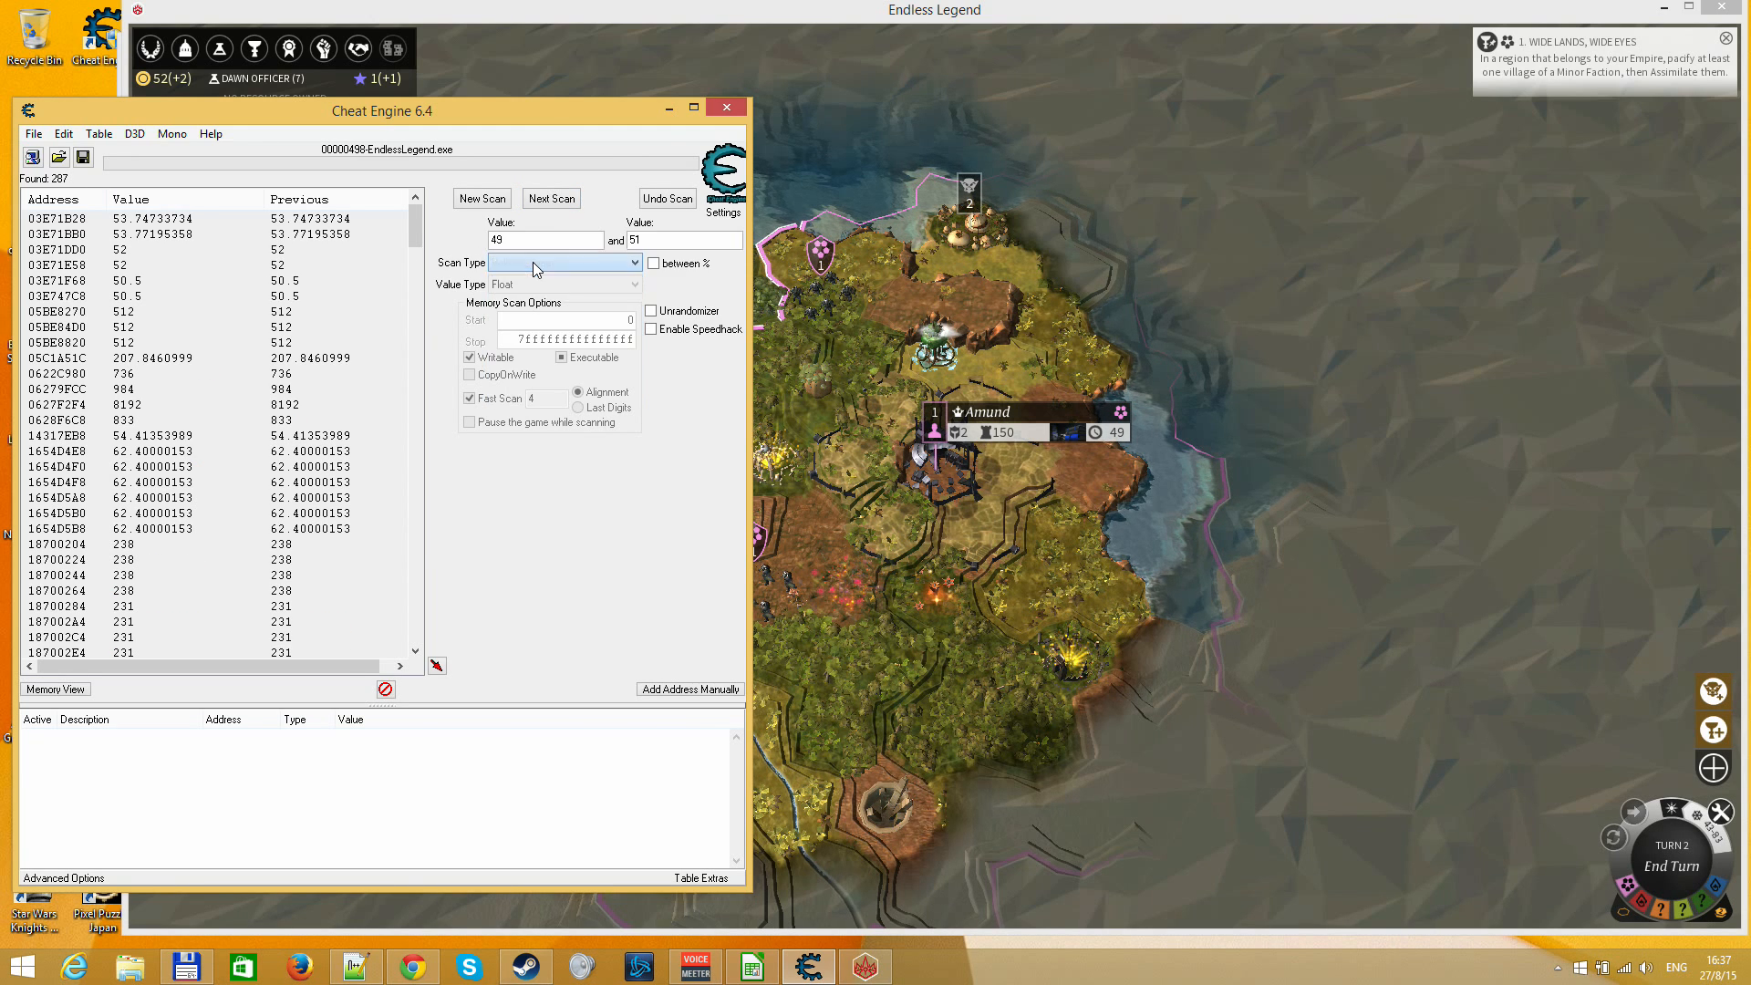
pyautogui.doubleClick(545, 239)
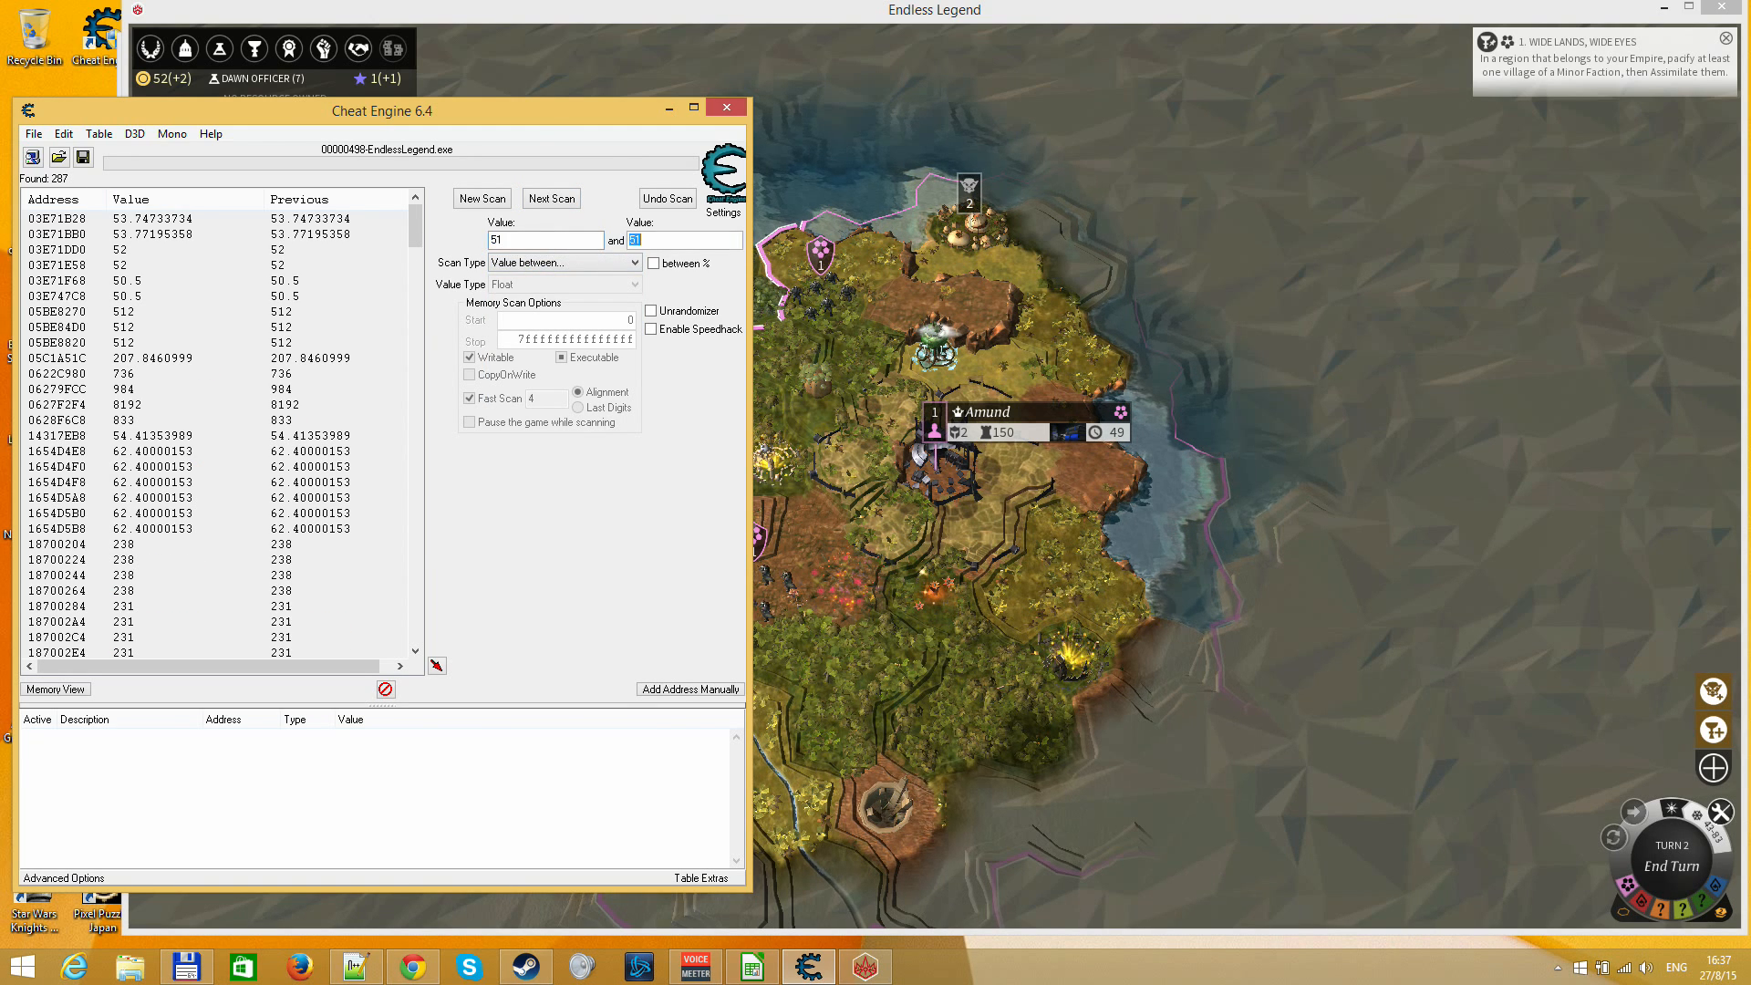
pyautogui.write('53')
pyautogui.press('Return')
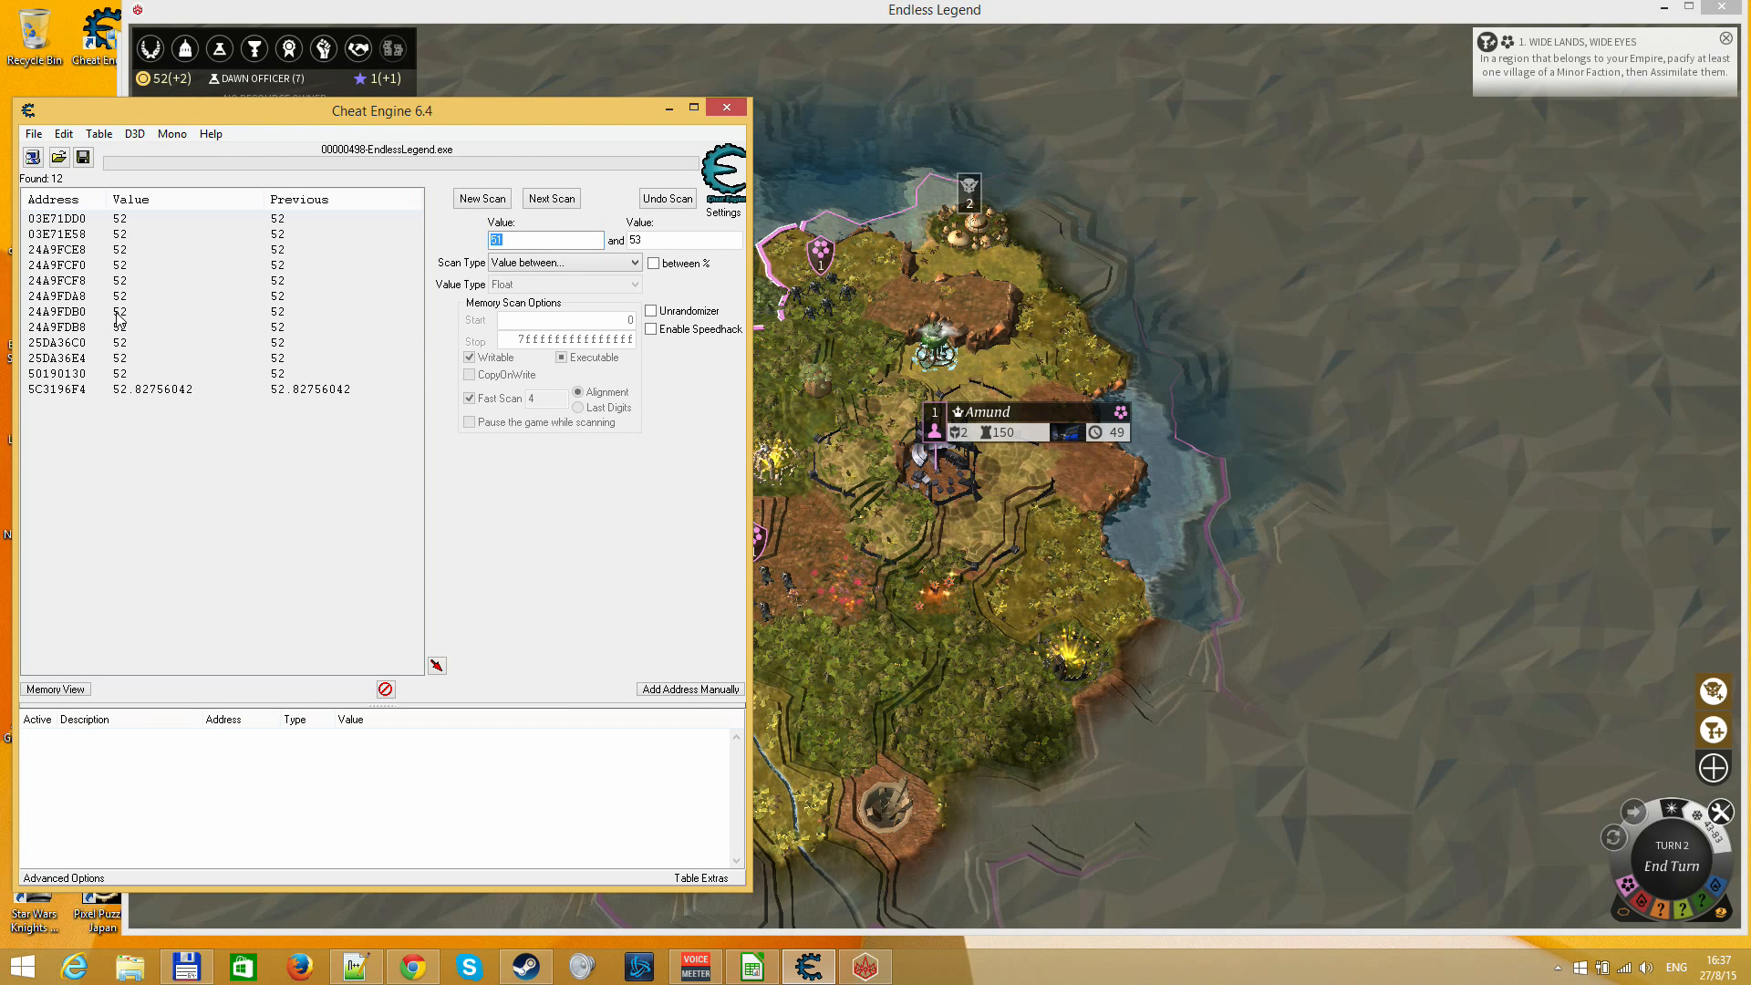
# Look over the remaining addresses and add 24A9FDB8 to the address list
pyautogui.click(146, 374)
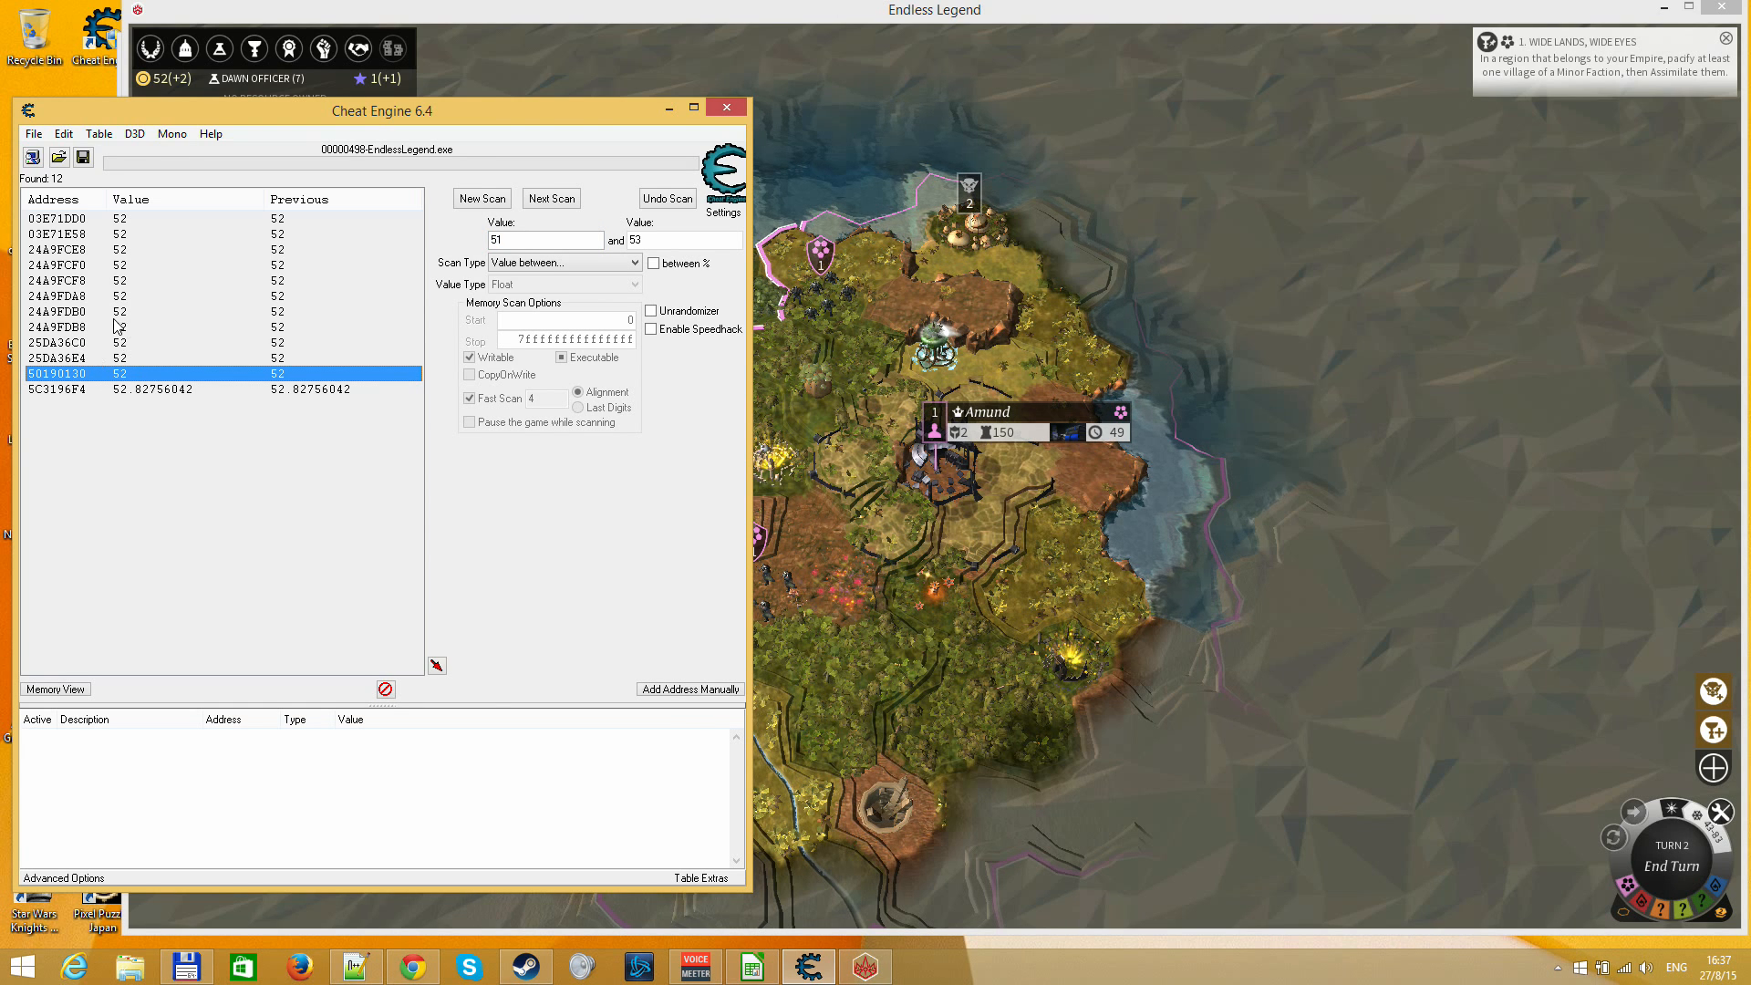
pyautogui.click(97, 270)
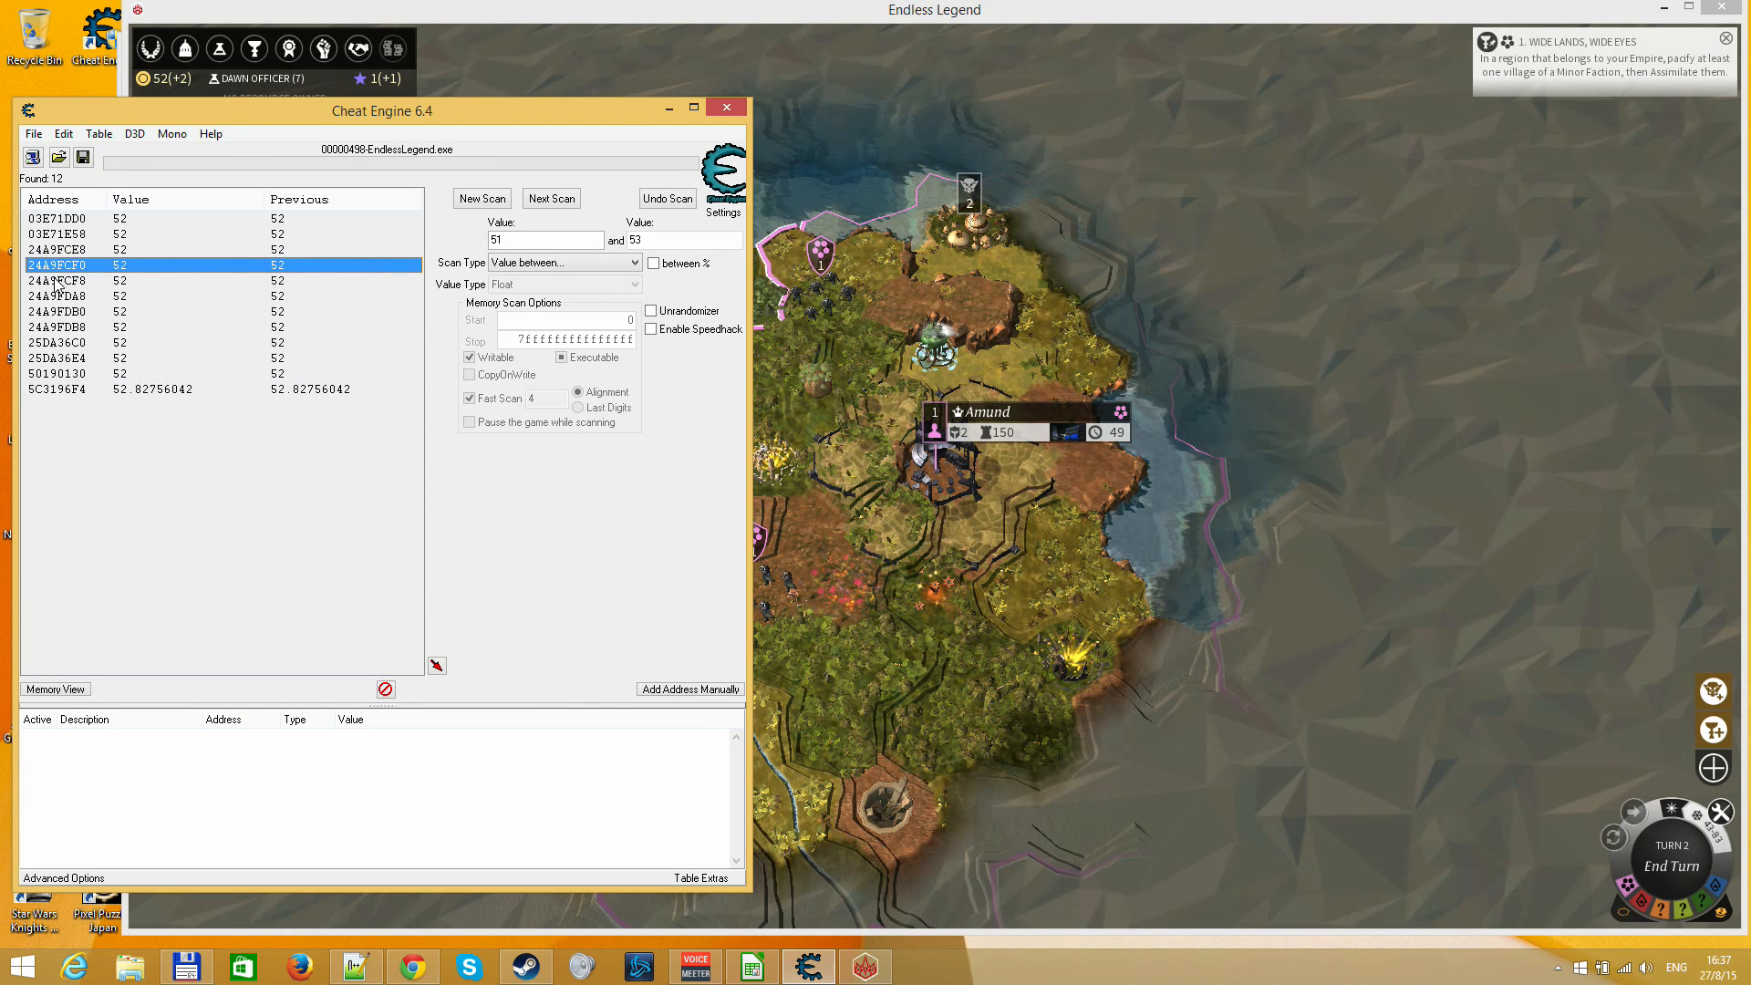
pyautogui.click(65, 315)
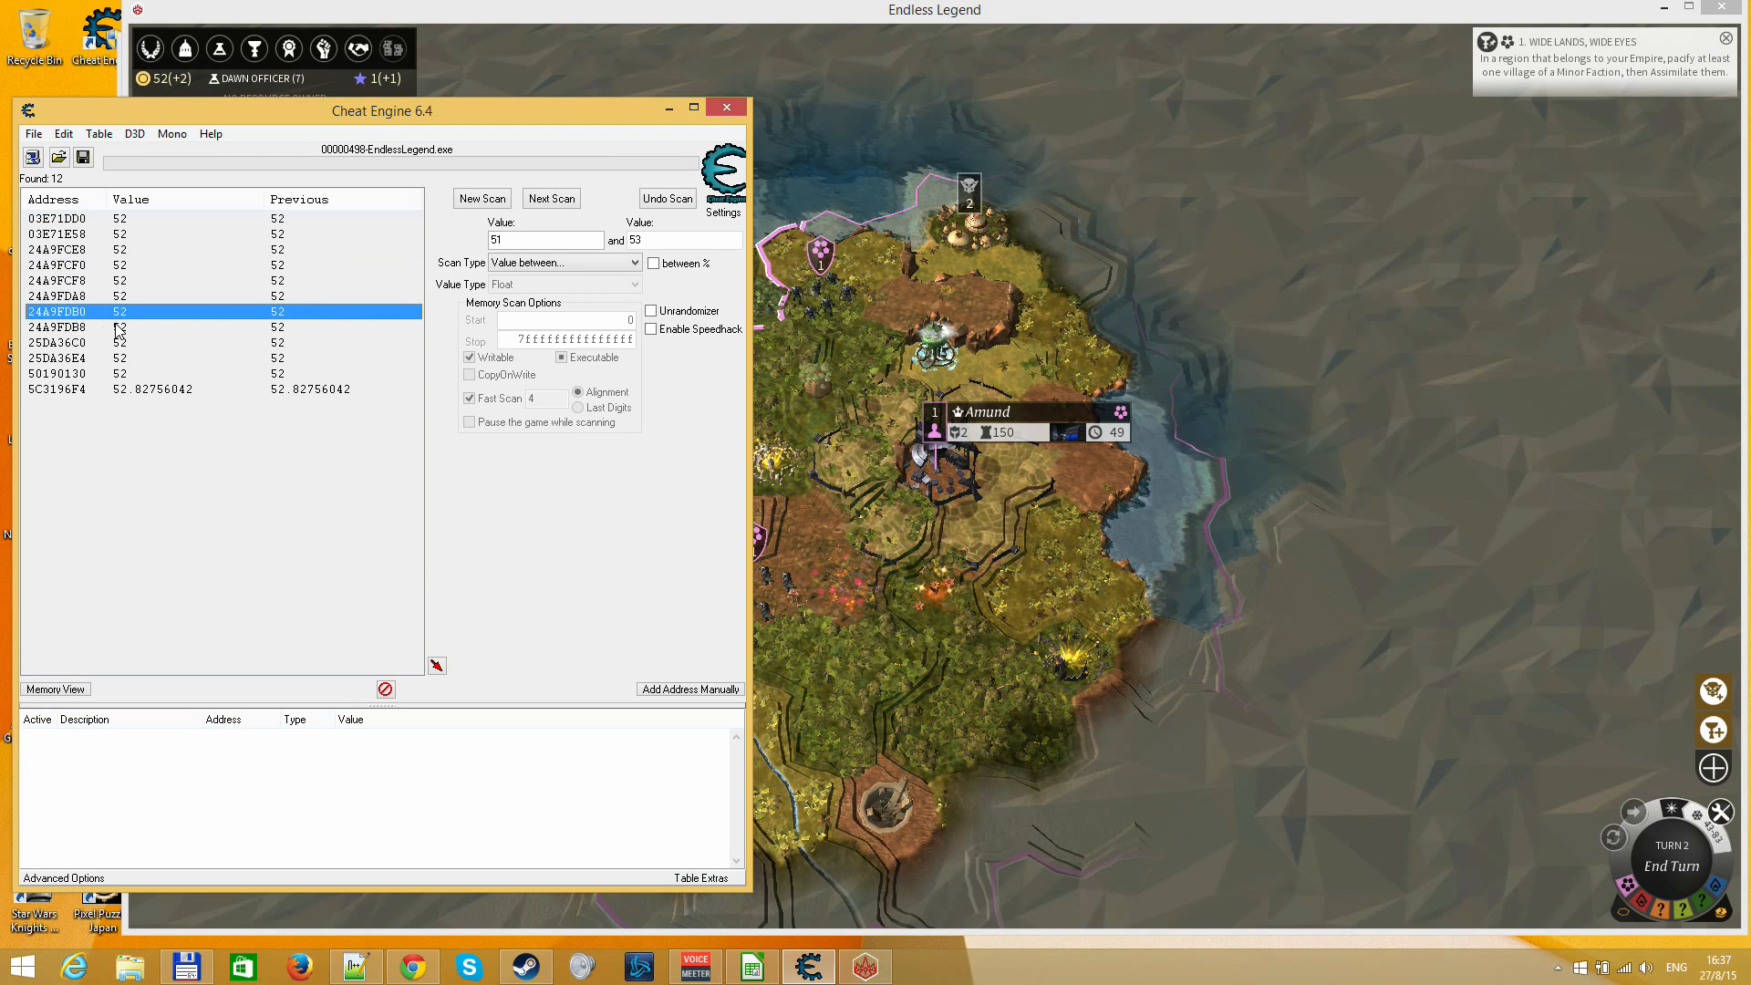
pyautogui.click(121, 330)
pyautogui.doubleClick(134, 330)
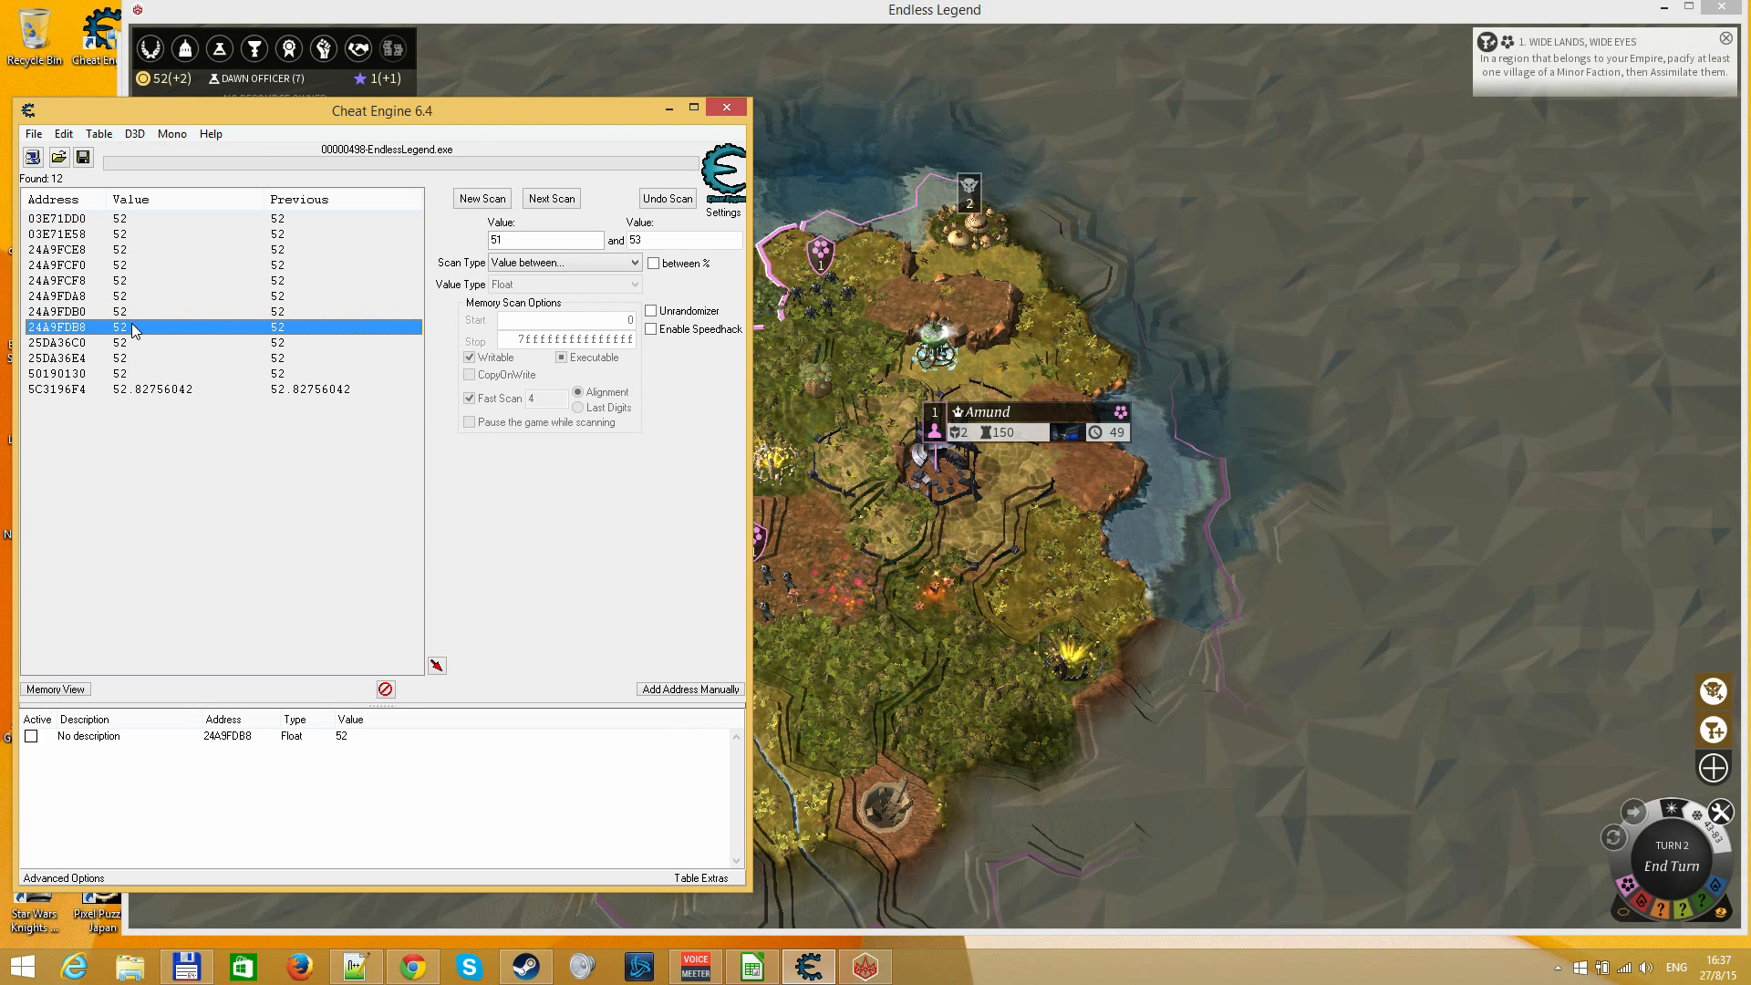
pyautogui.click(399, 738)
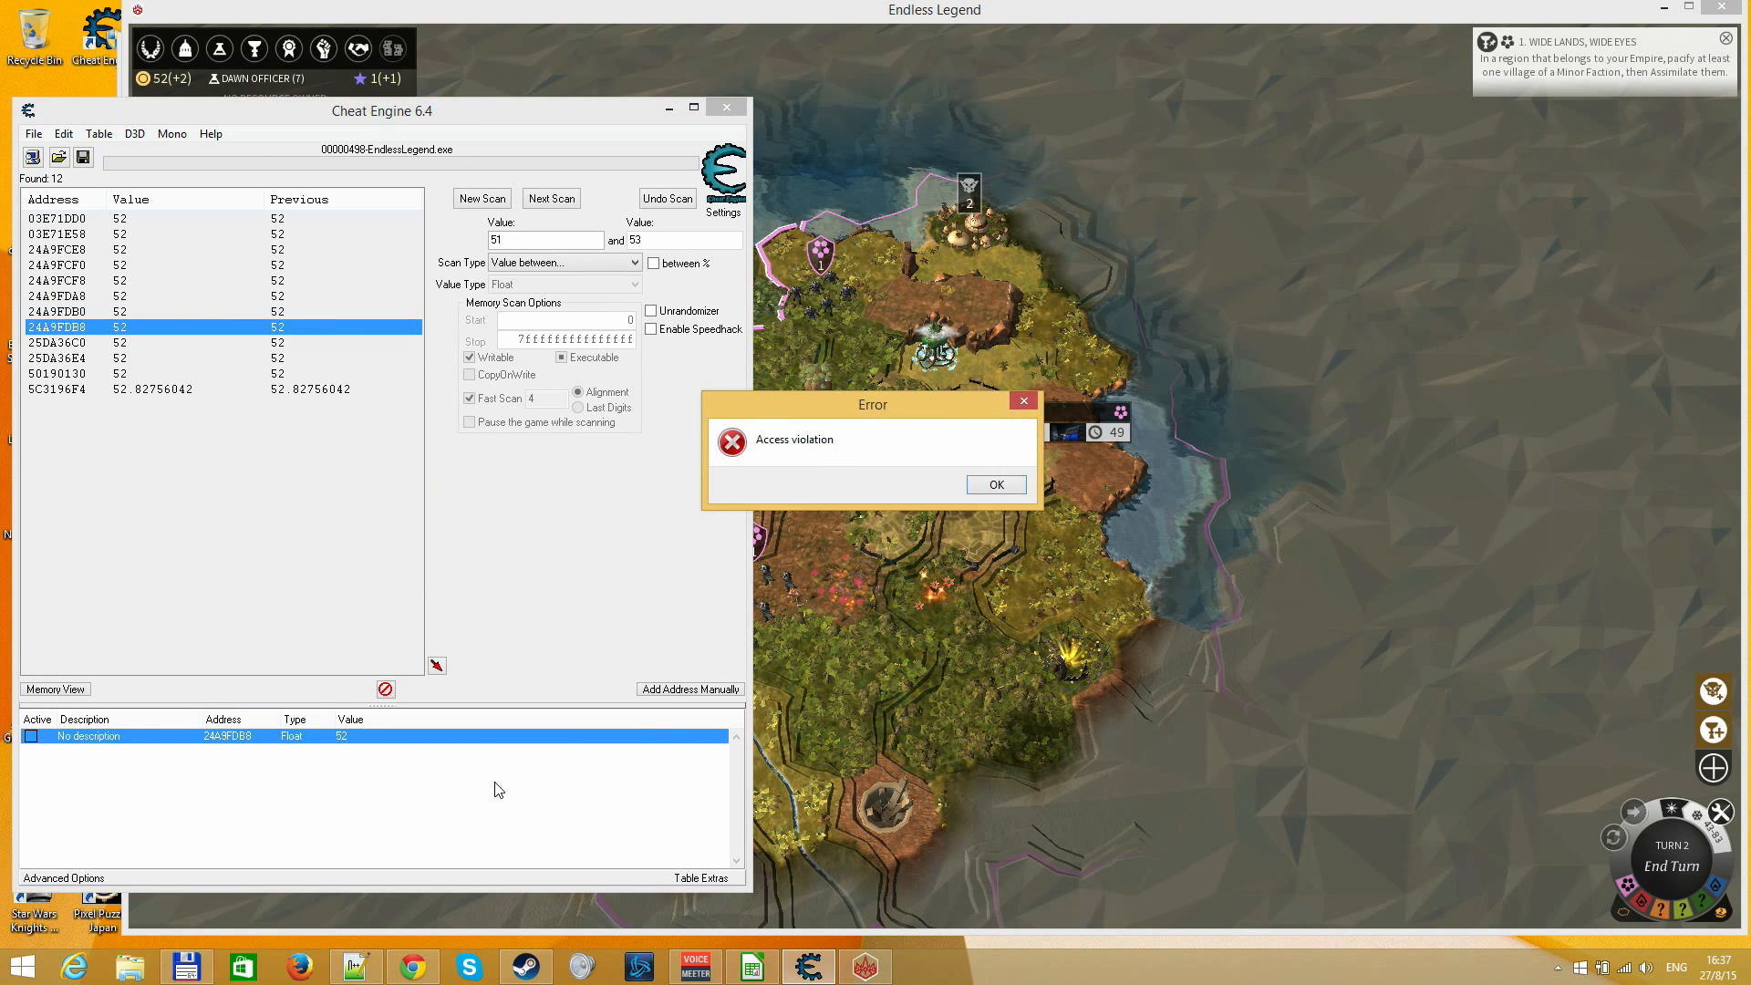
pyautogui.press('Return')
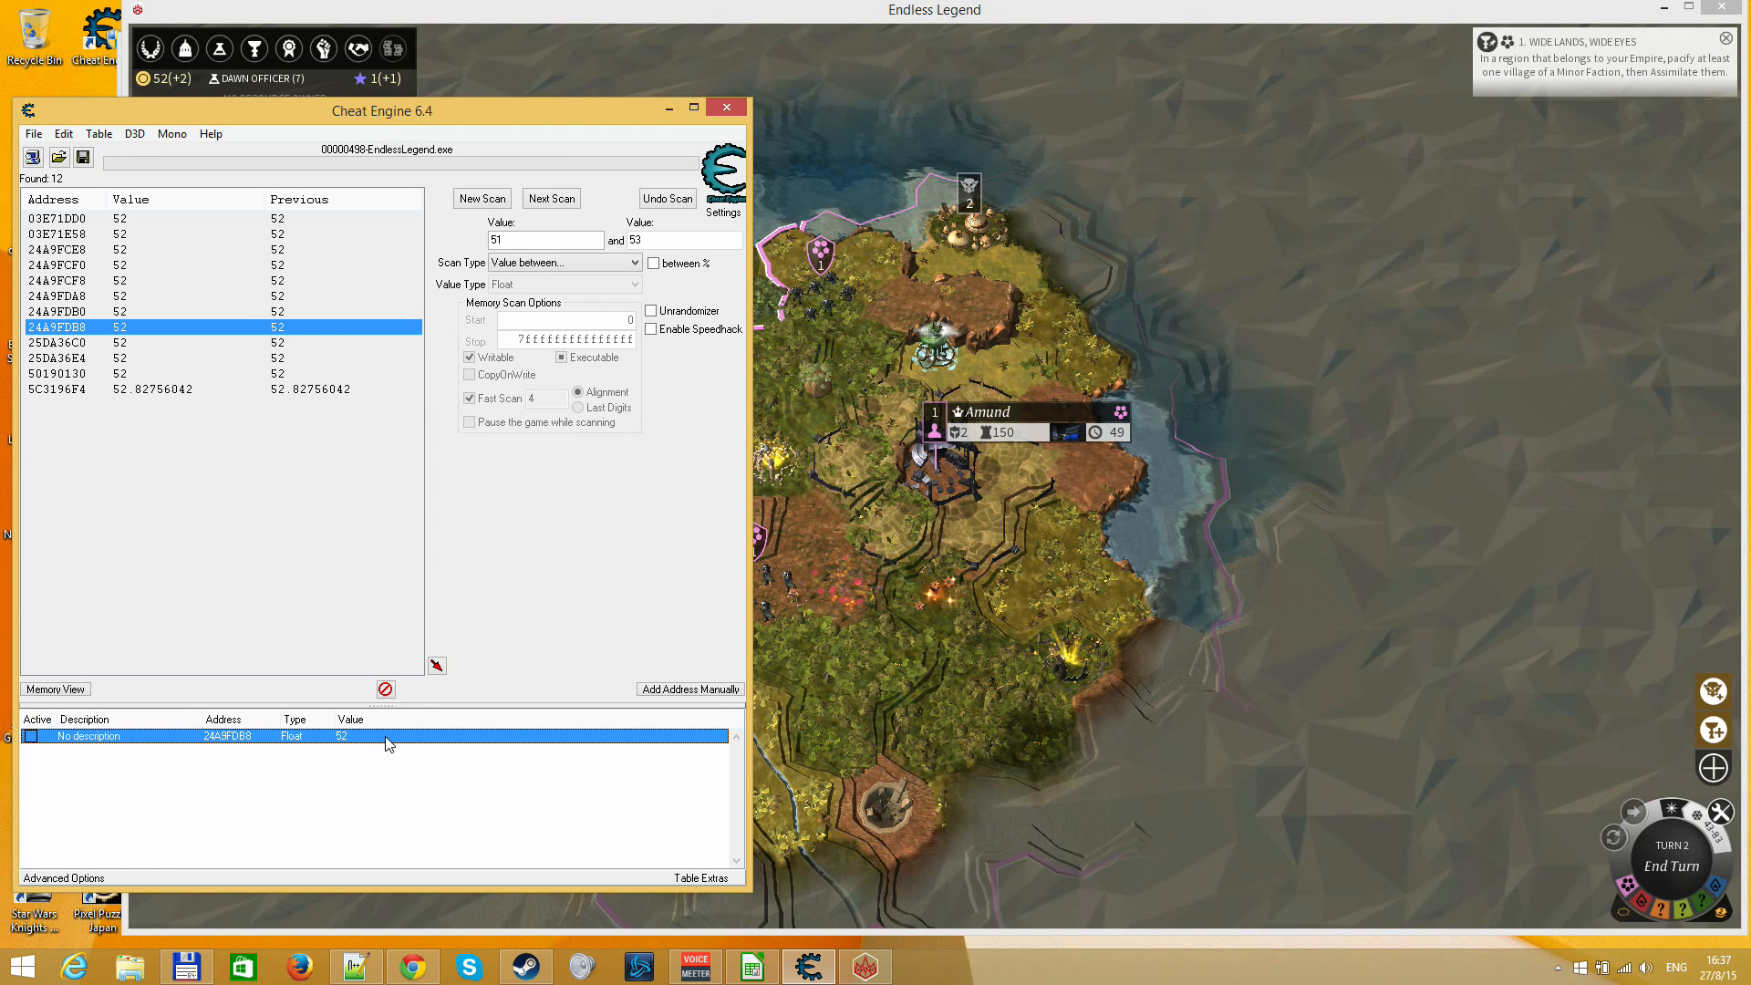
pyautogui.click(364, 778)
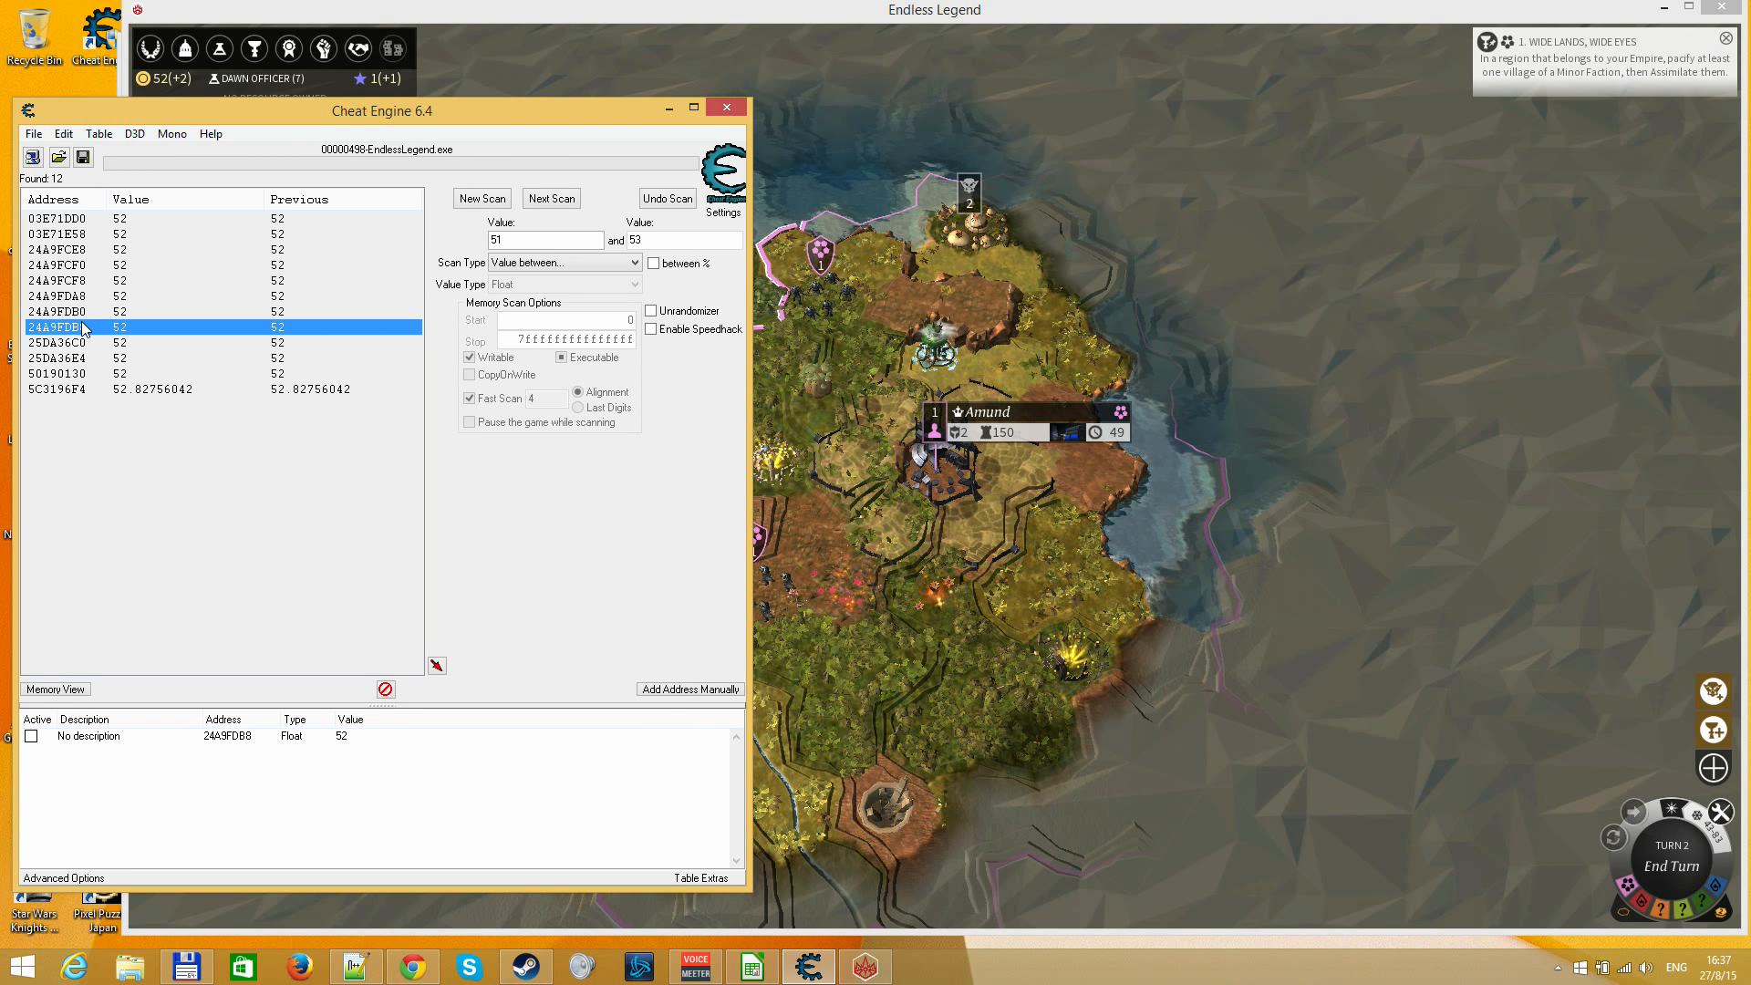
# Copy the address 24A9FDB8 from its entry in the address list, then close Cheat Engine
pyautogui.doubleClick(233, 742)
pyautogui.hotkey('ctrl', 'c')
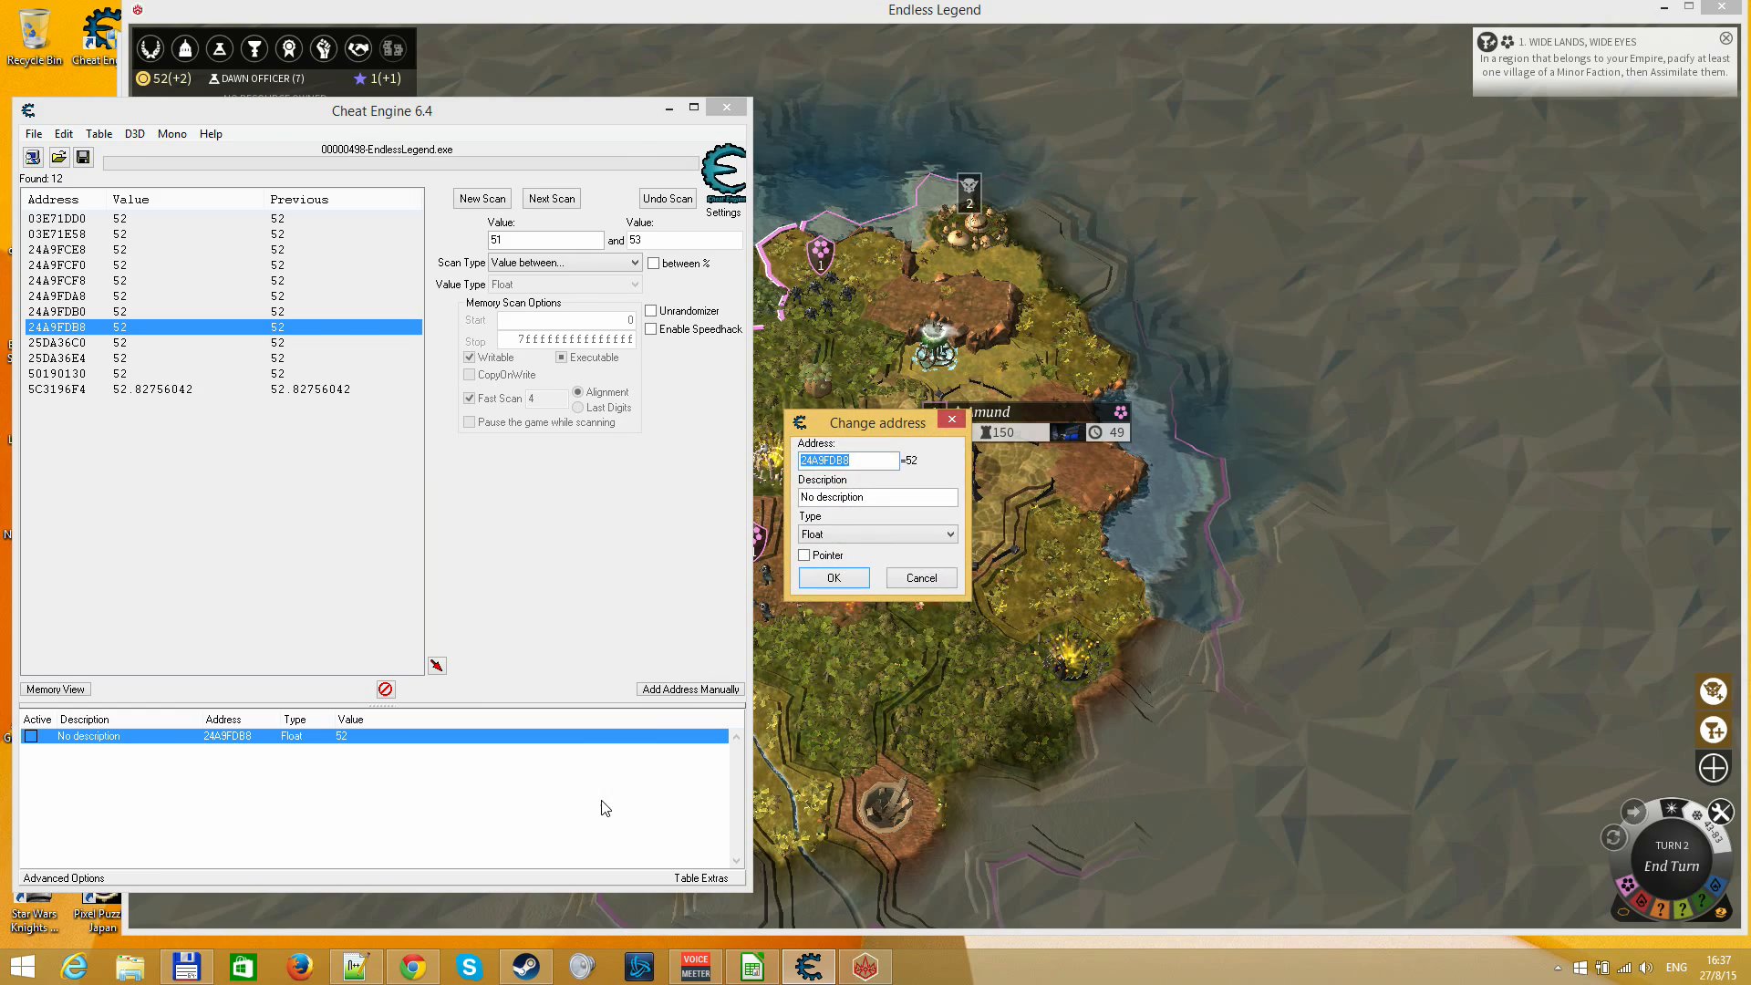
pyautogui.press('Escape')
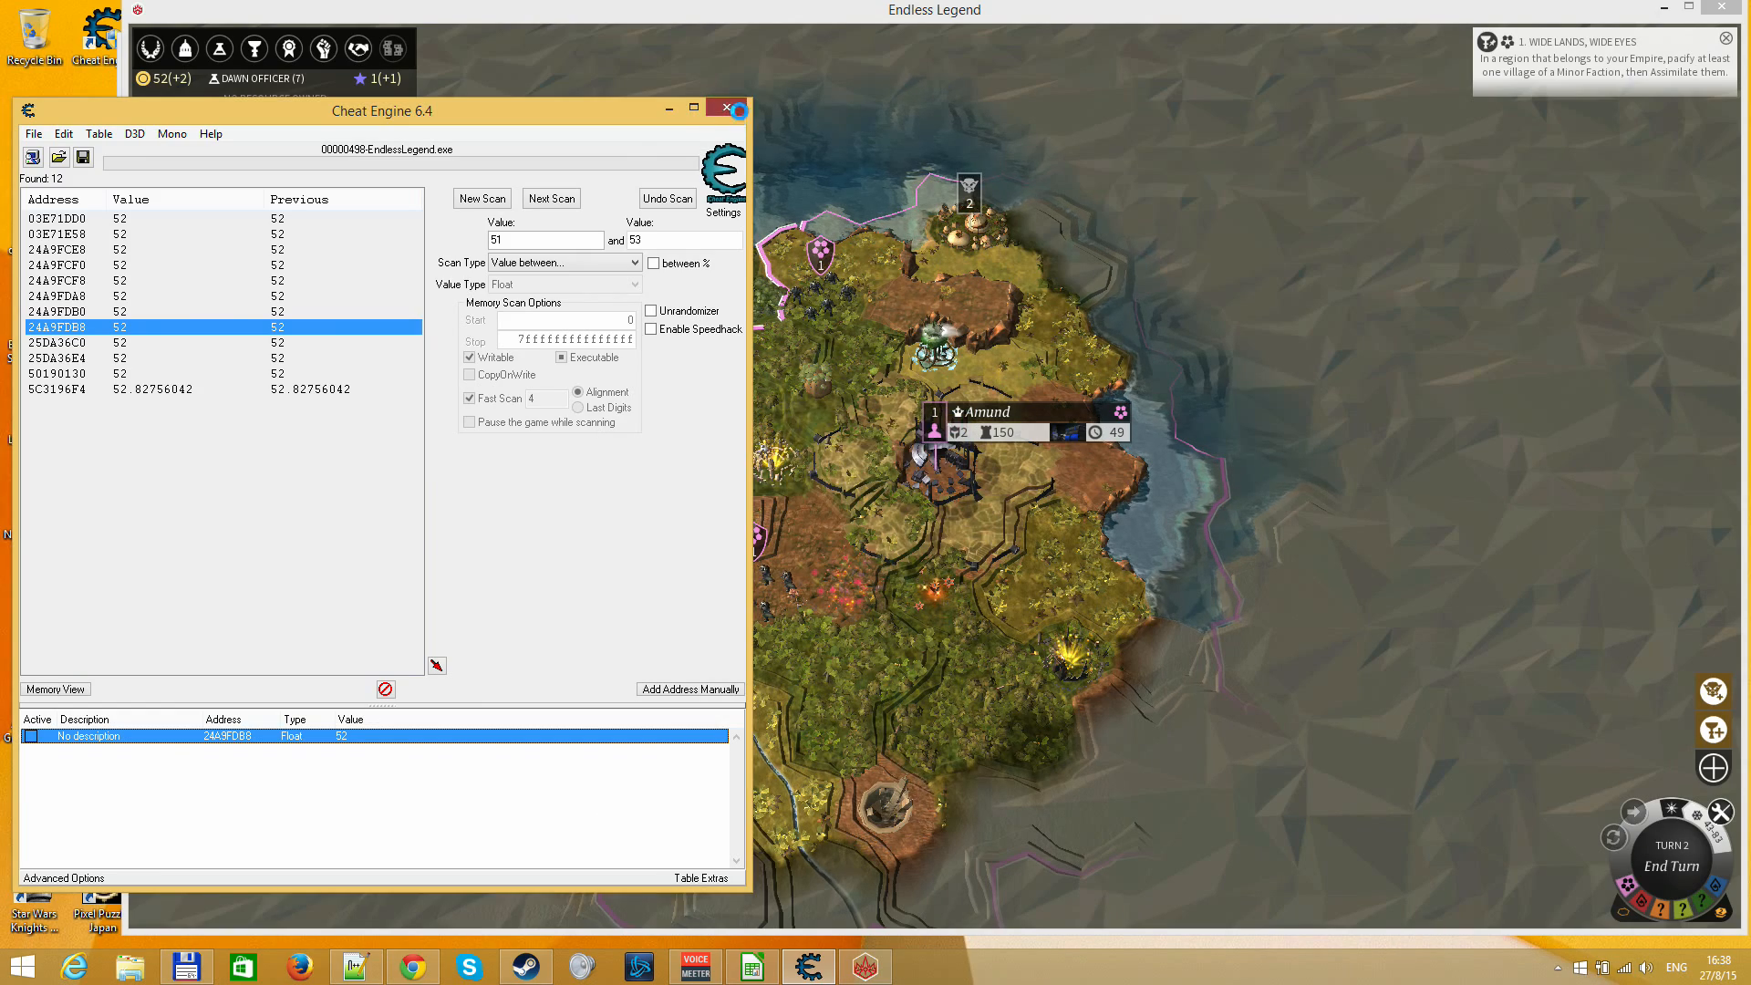
pyautogui.click(738, 110)
pyautogui.click(927, 484)
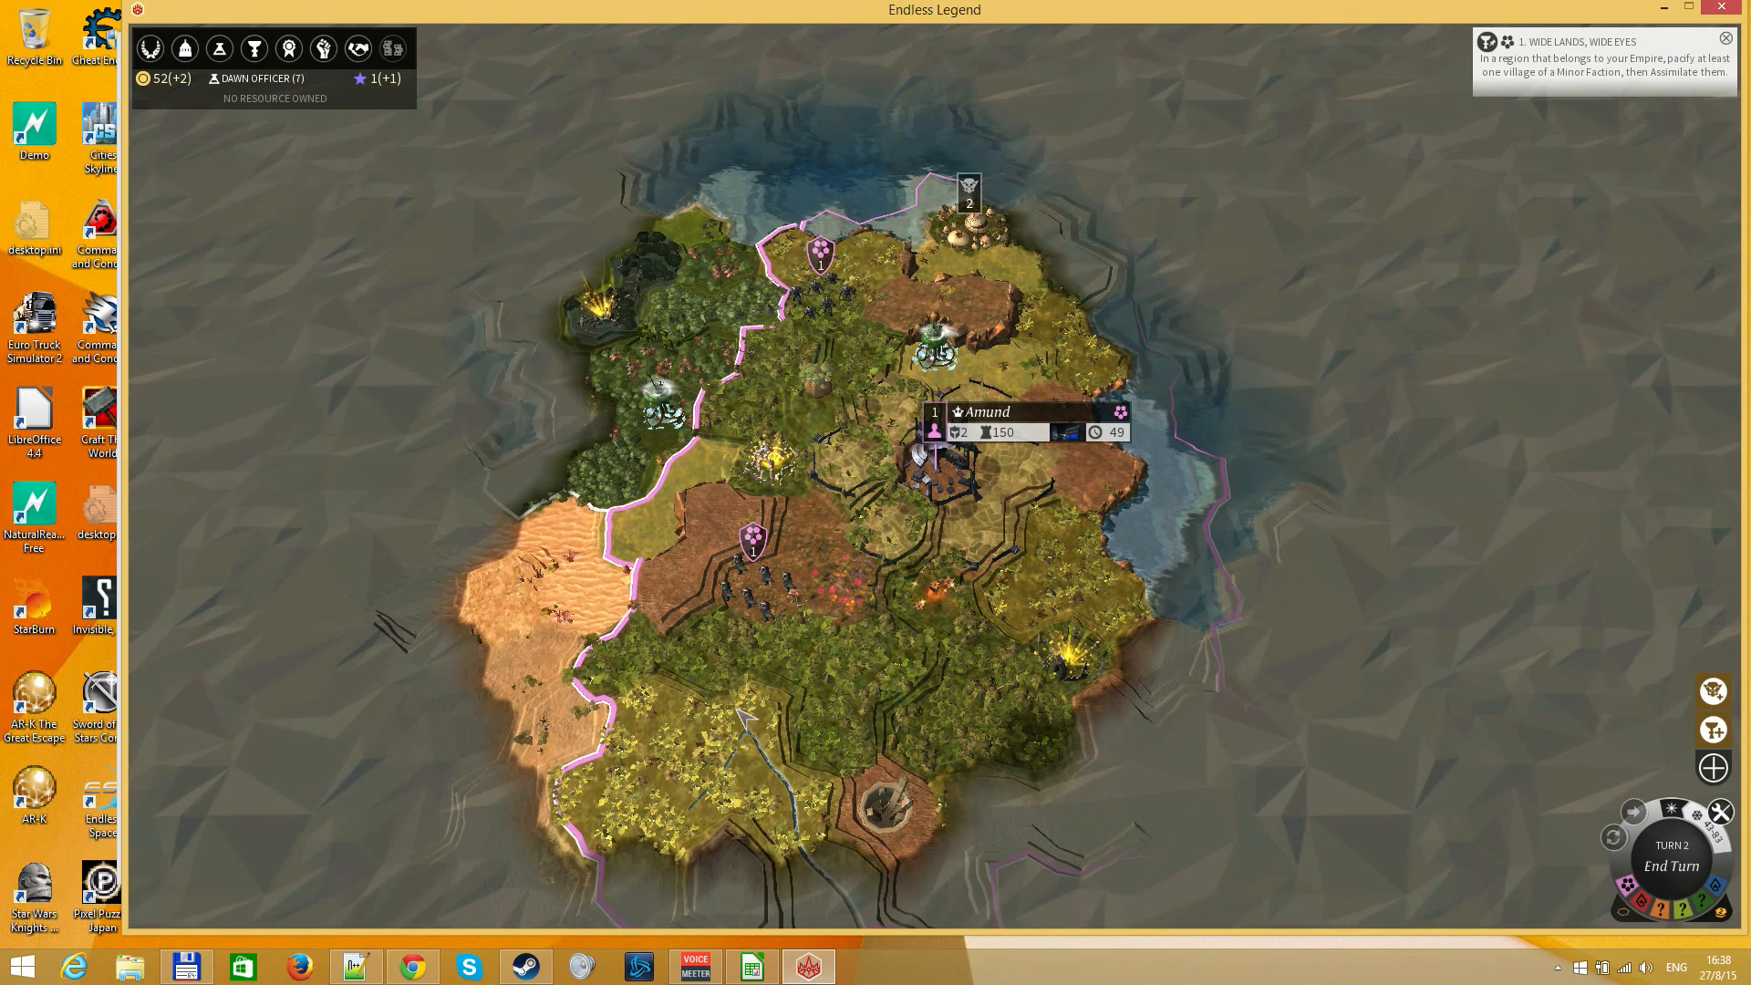
# Relaunch Cheat Engine, allow it to make changes to the computer, and attach it to the EndlessLegend.exe process
pyautogui.press('super')
pyautogui.click(968, 239)
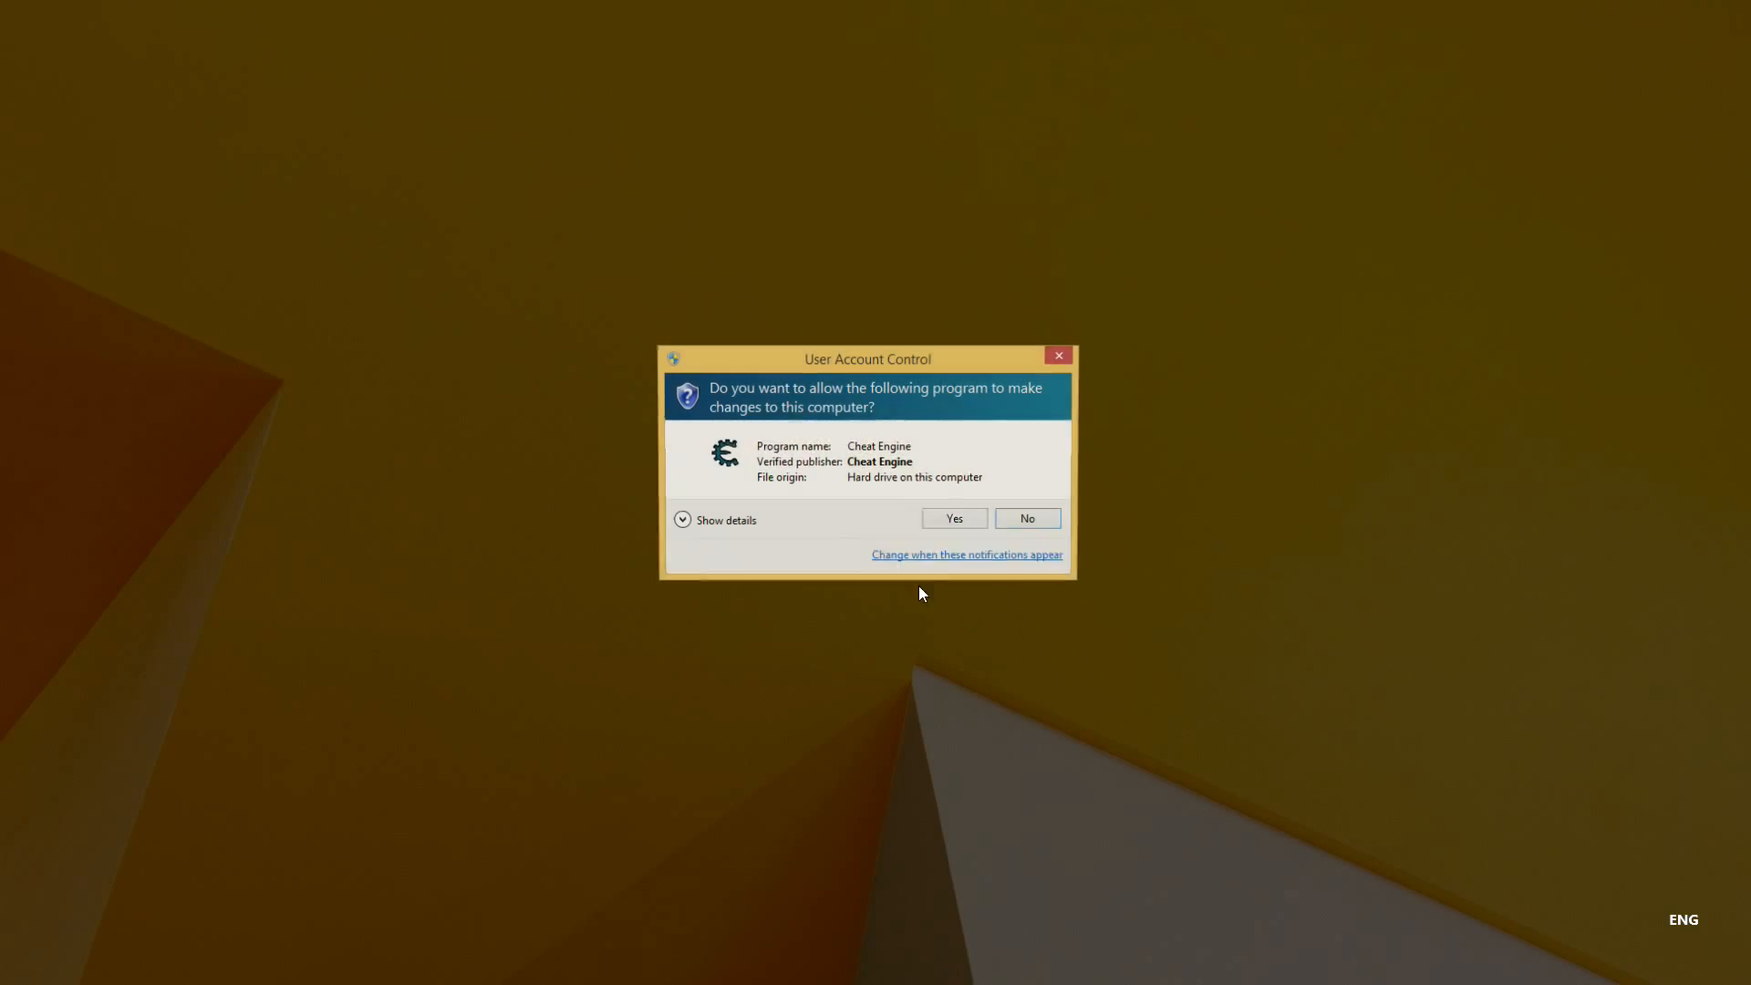
pyautogui.click(949, 513)
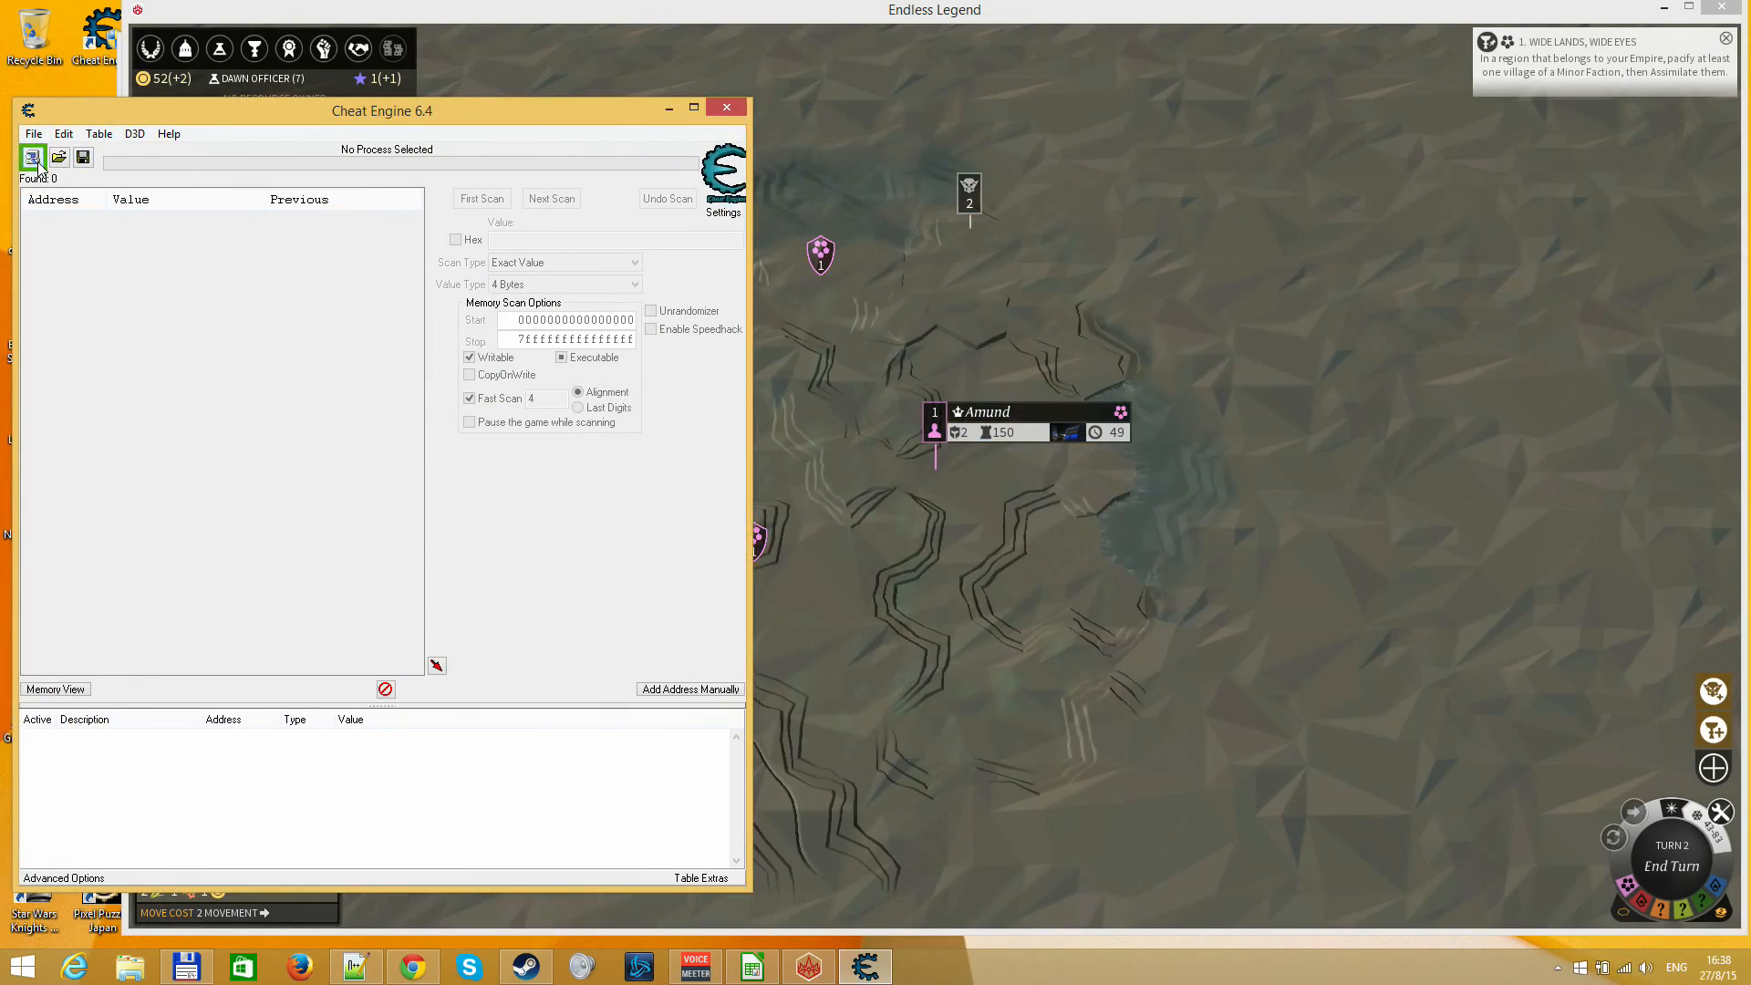
pyautogui.click(31, 157)
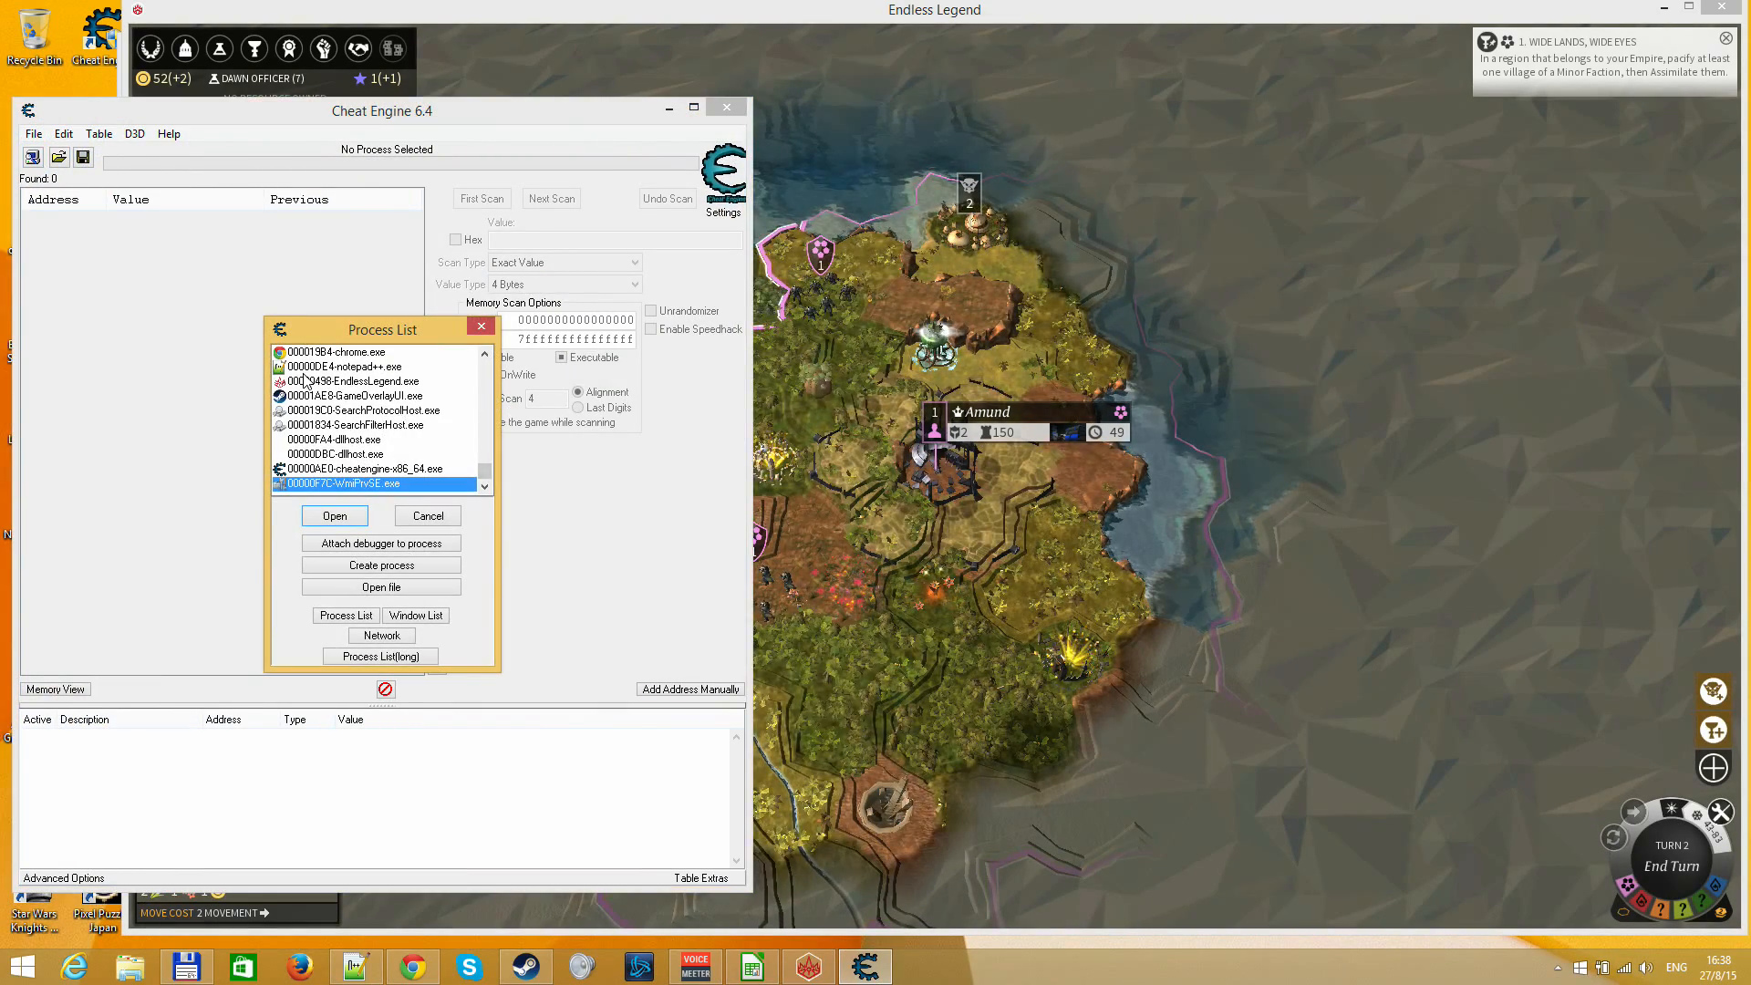
pyautogui.doubleClick(353, 380)
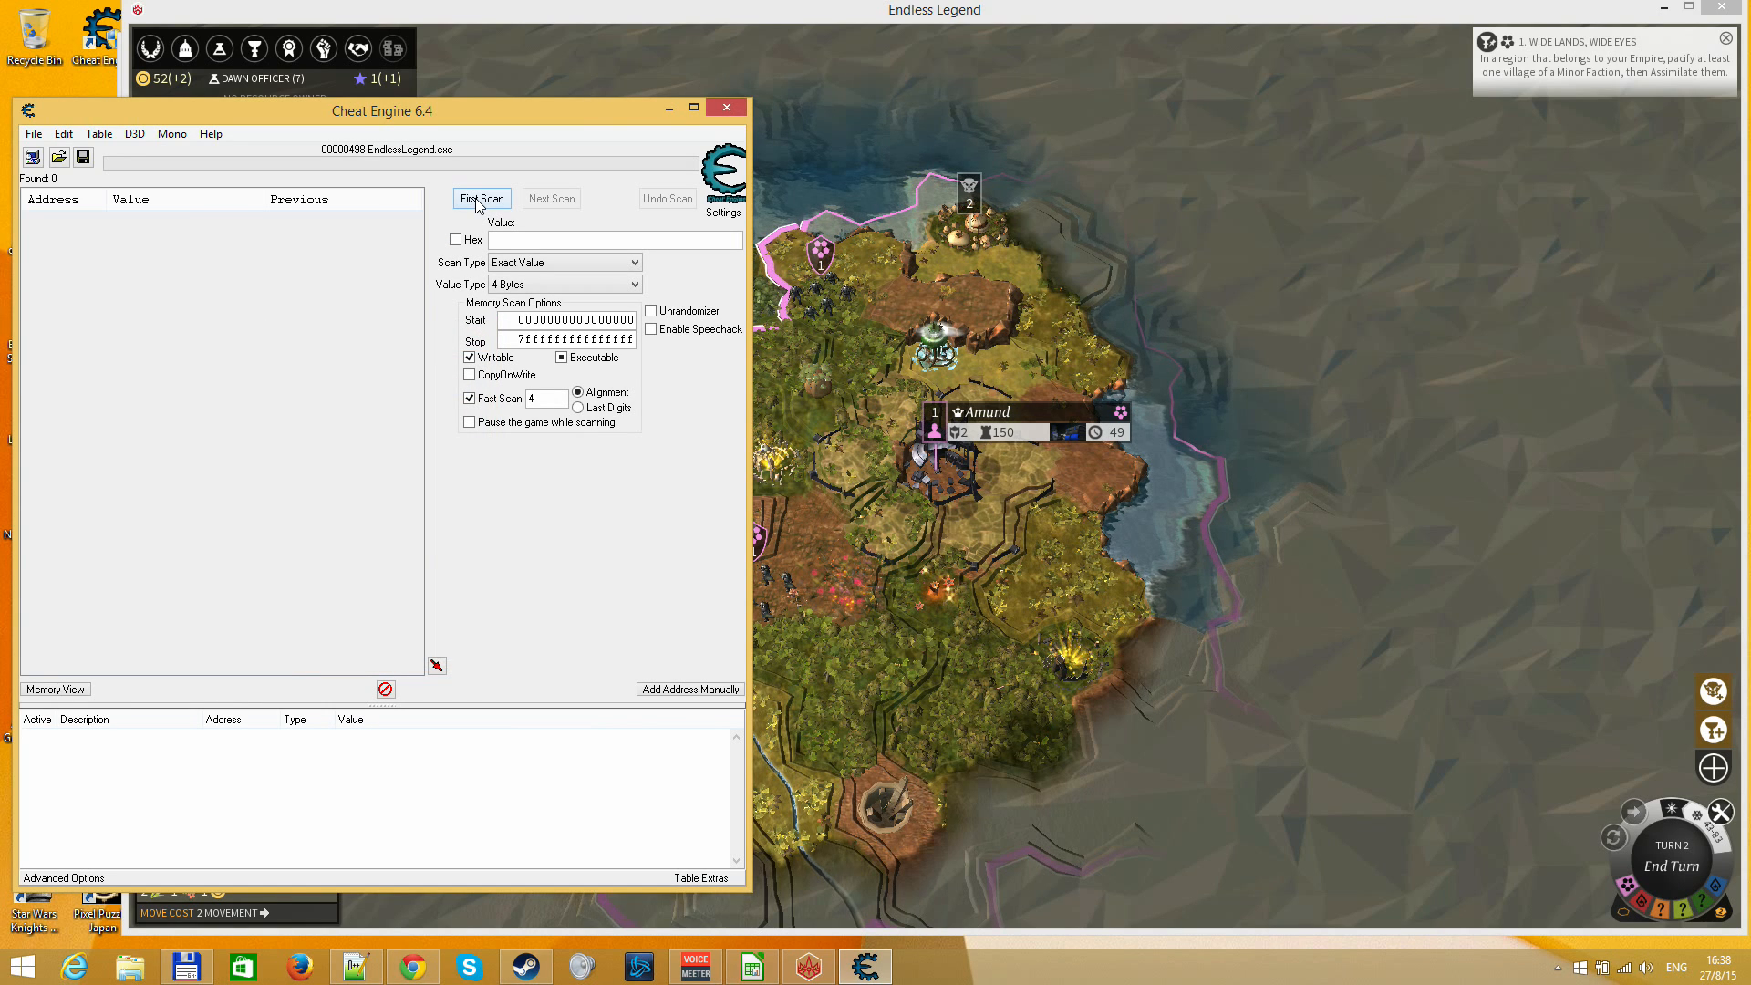
# Manually add the copied address 24A9FDB8 to the address list as type Float
pyautogui.rightClick(283, 499)
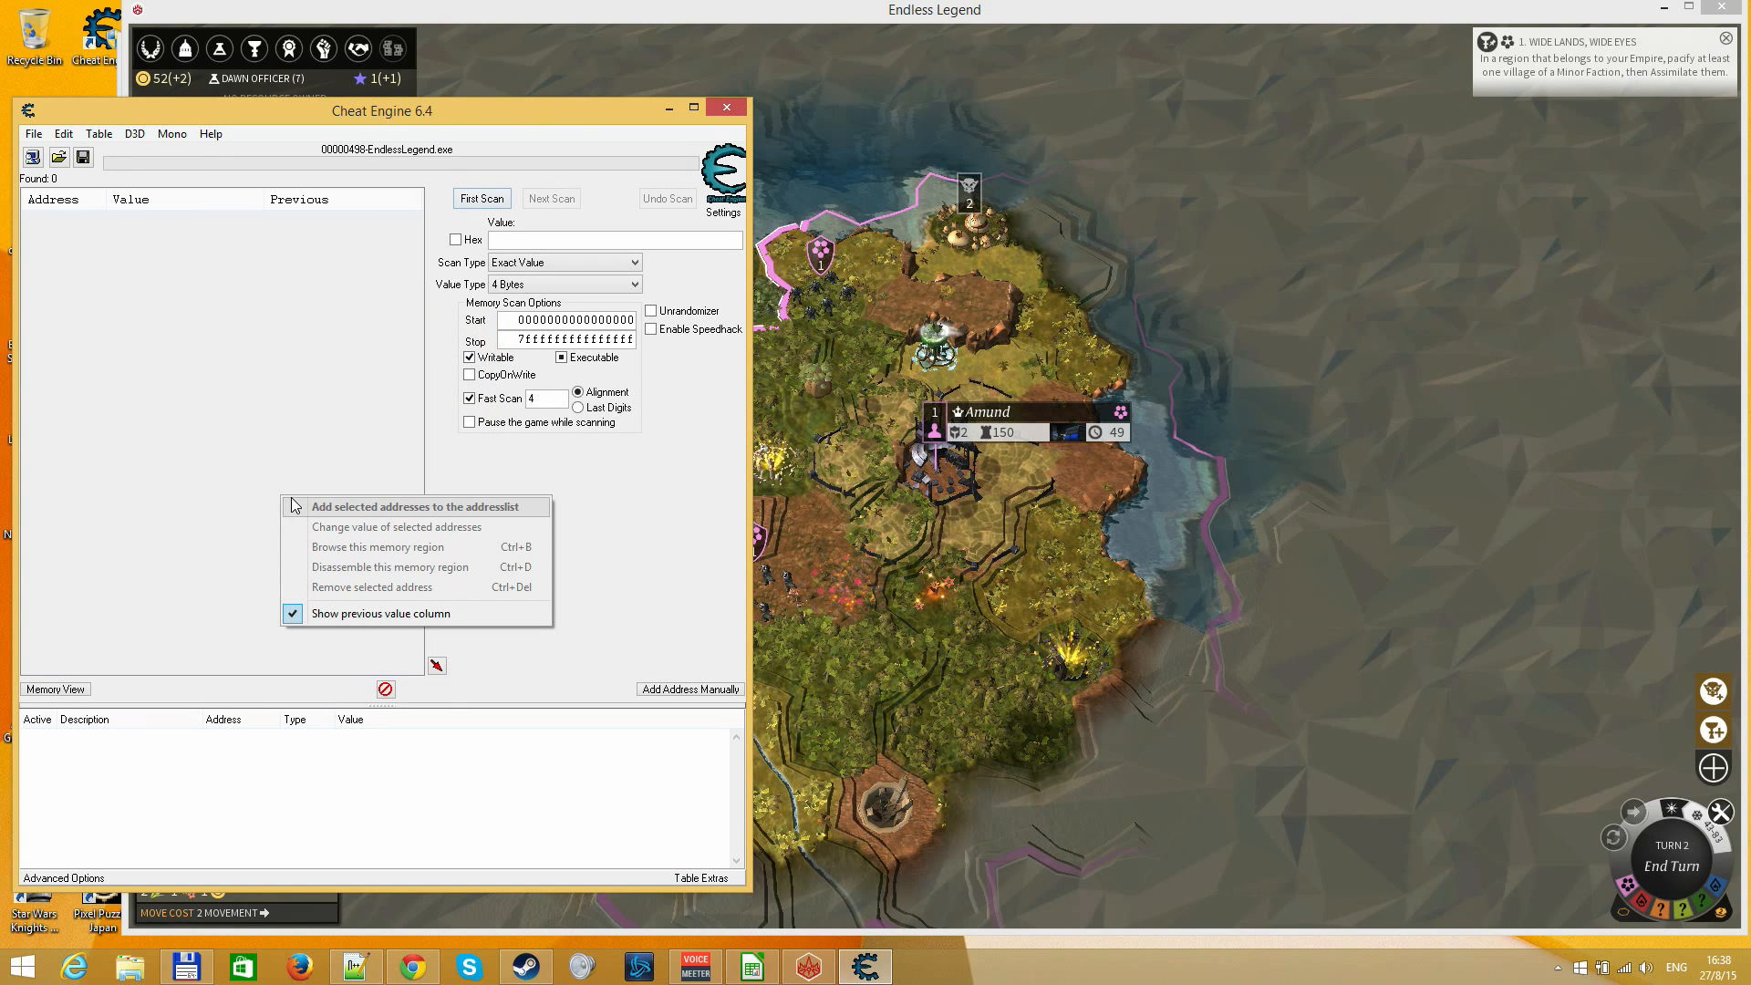
pyautogui.rightClick(319, 785)
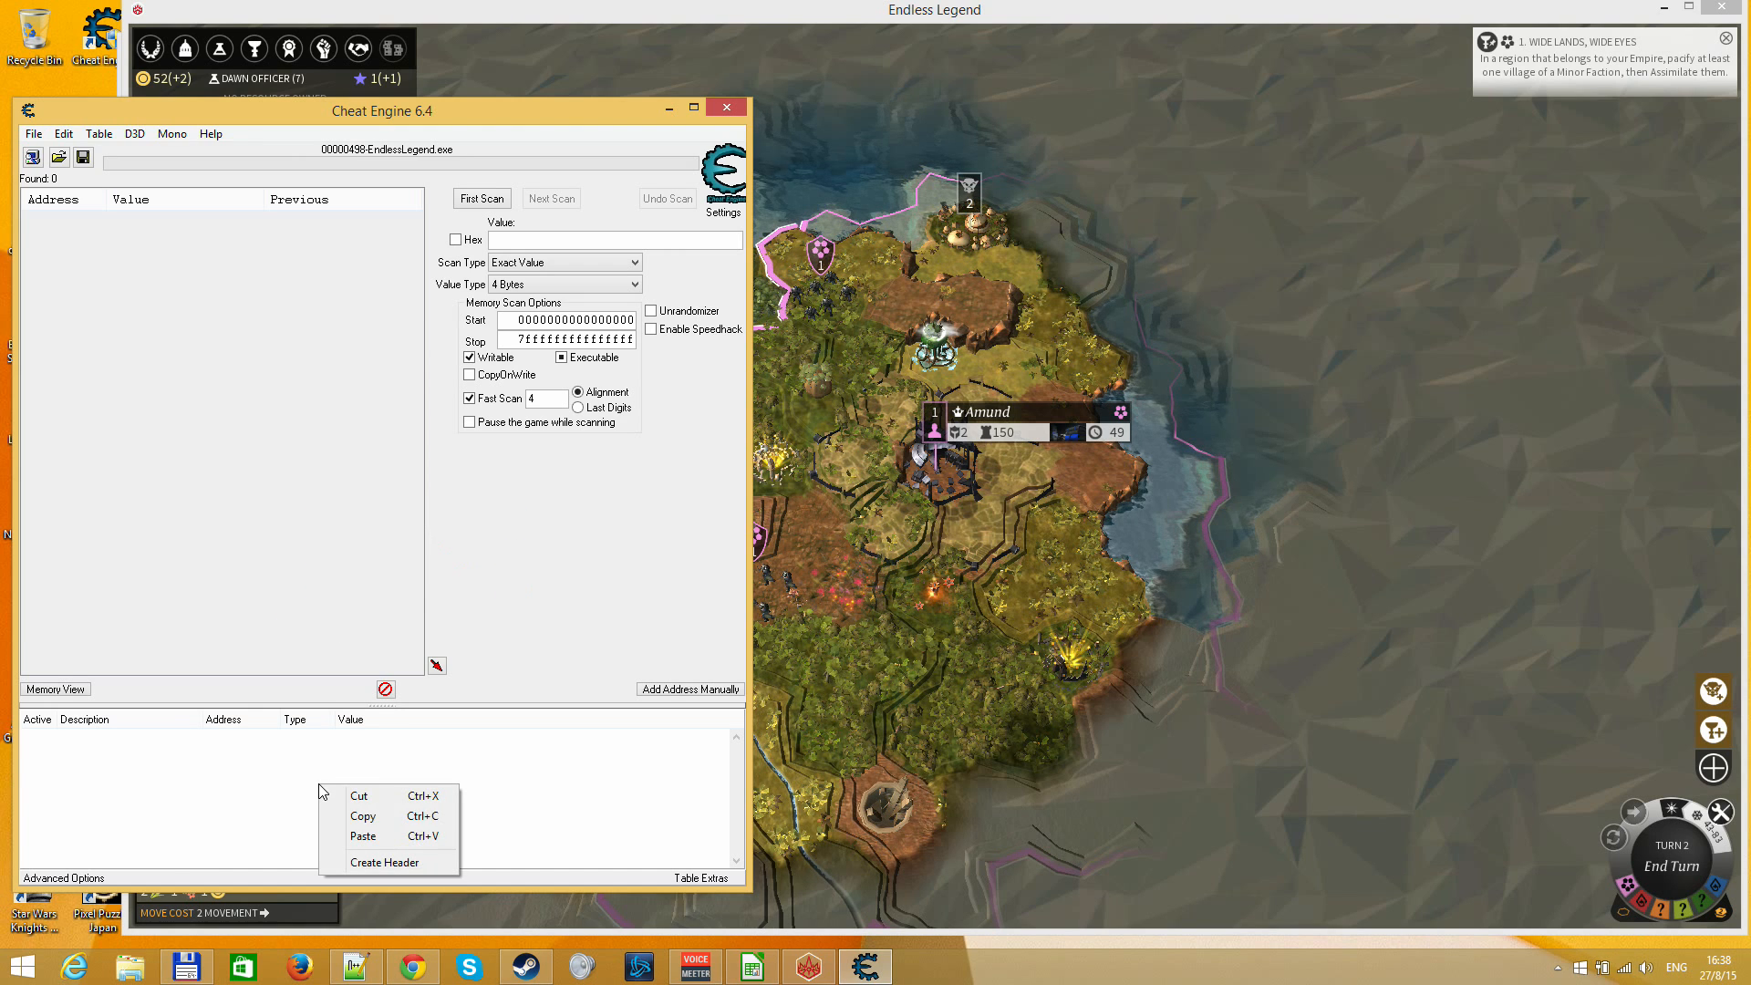
pyautogui.click(201, 768)
pyautogui.click(667, 686)
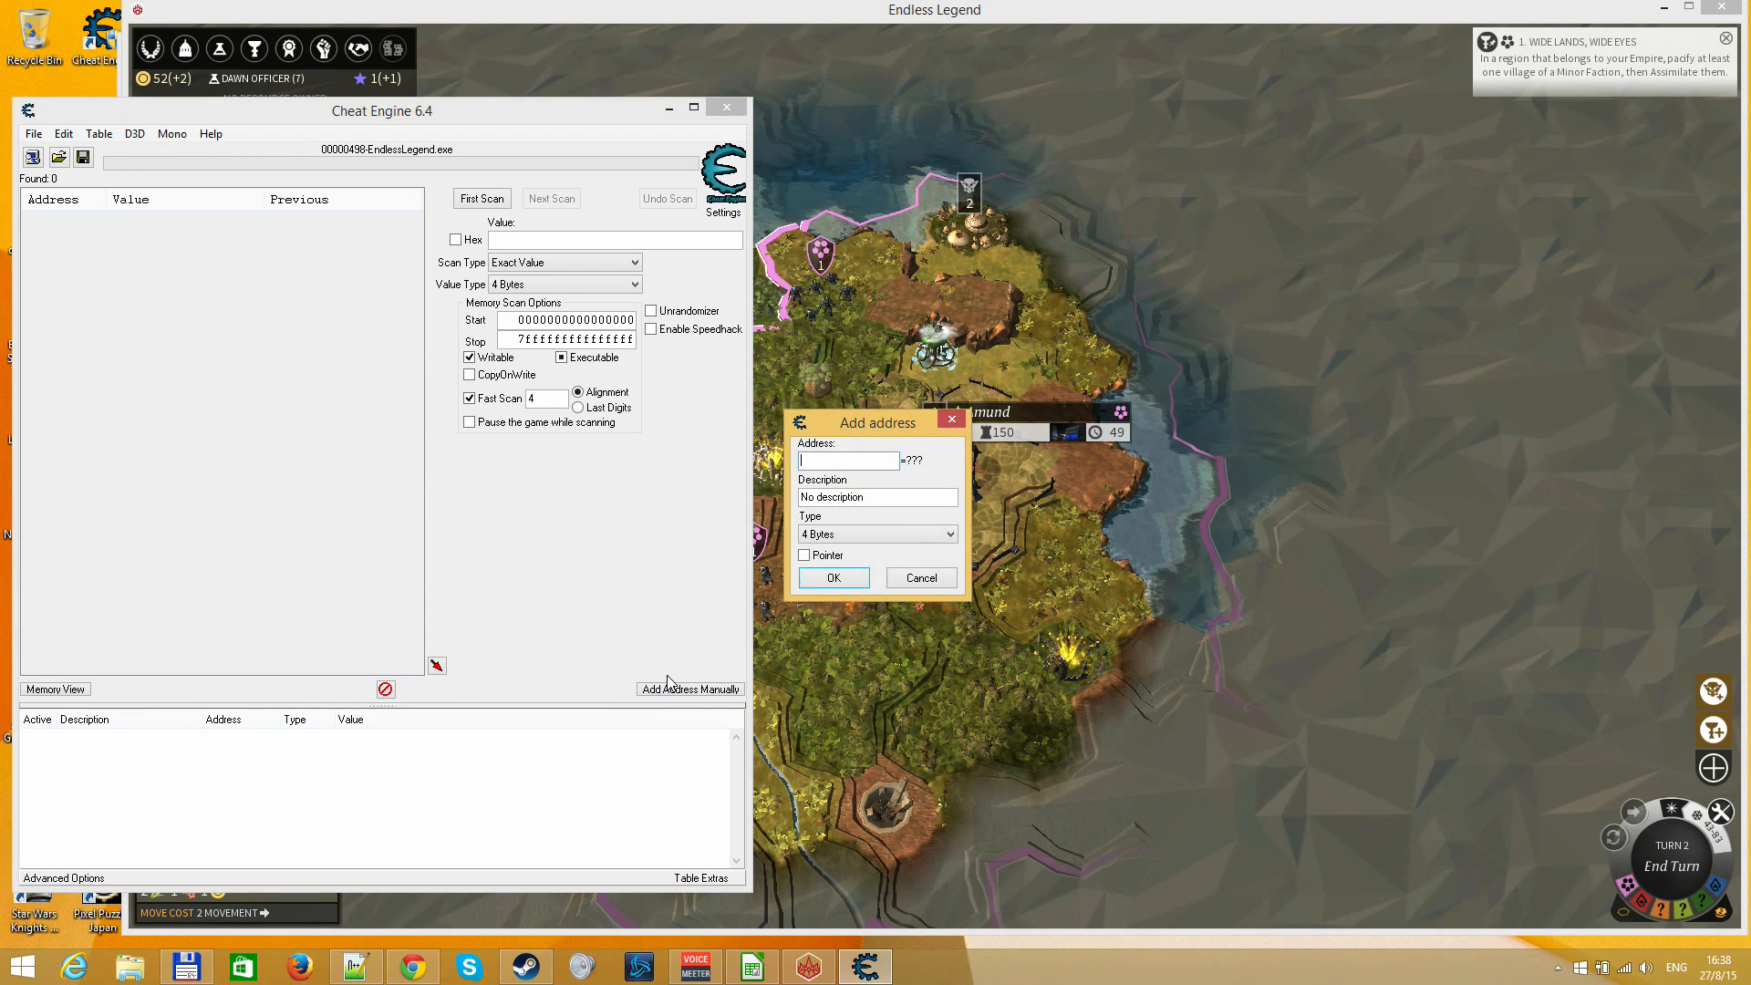
pyautogui.hotkey('ctrl', 'v')
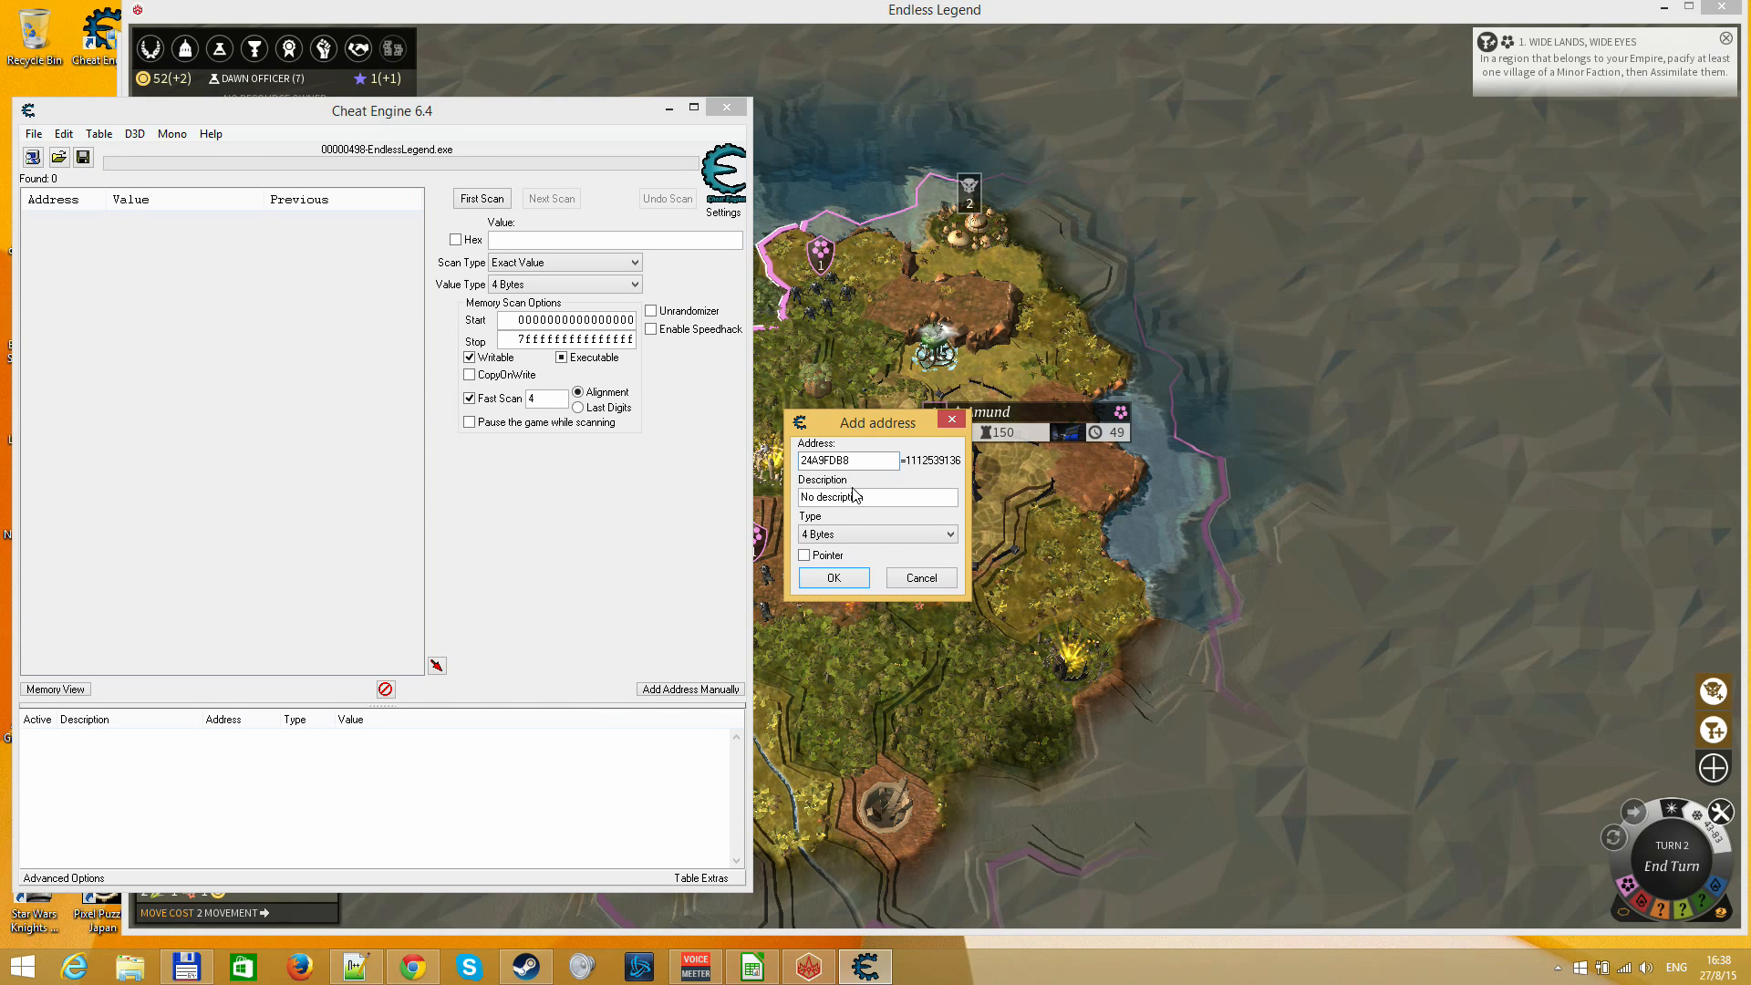
pyautogui.click(843, 535)
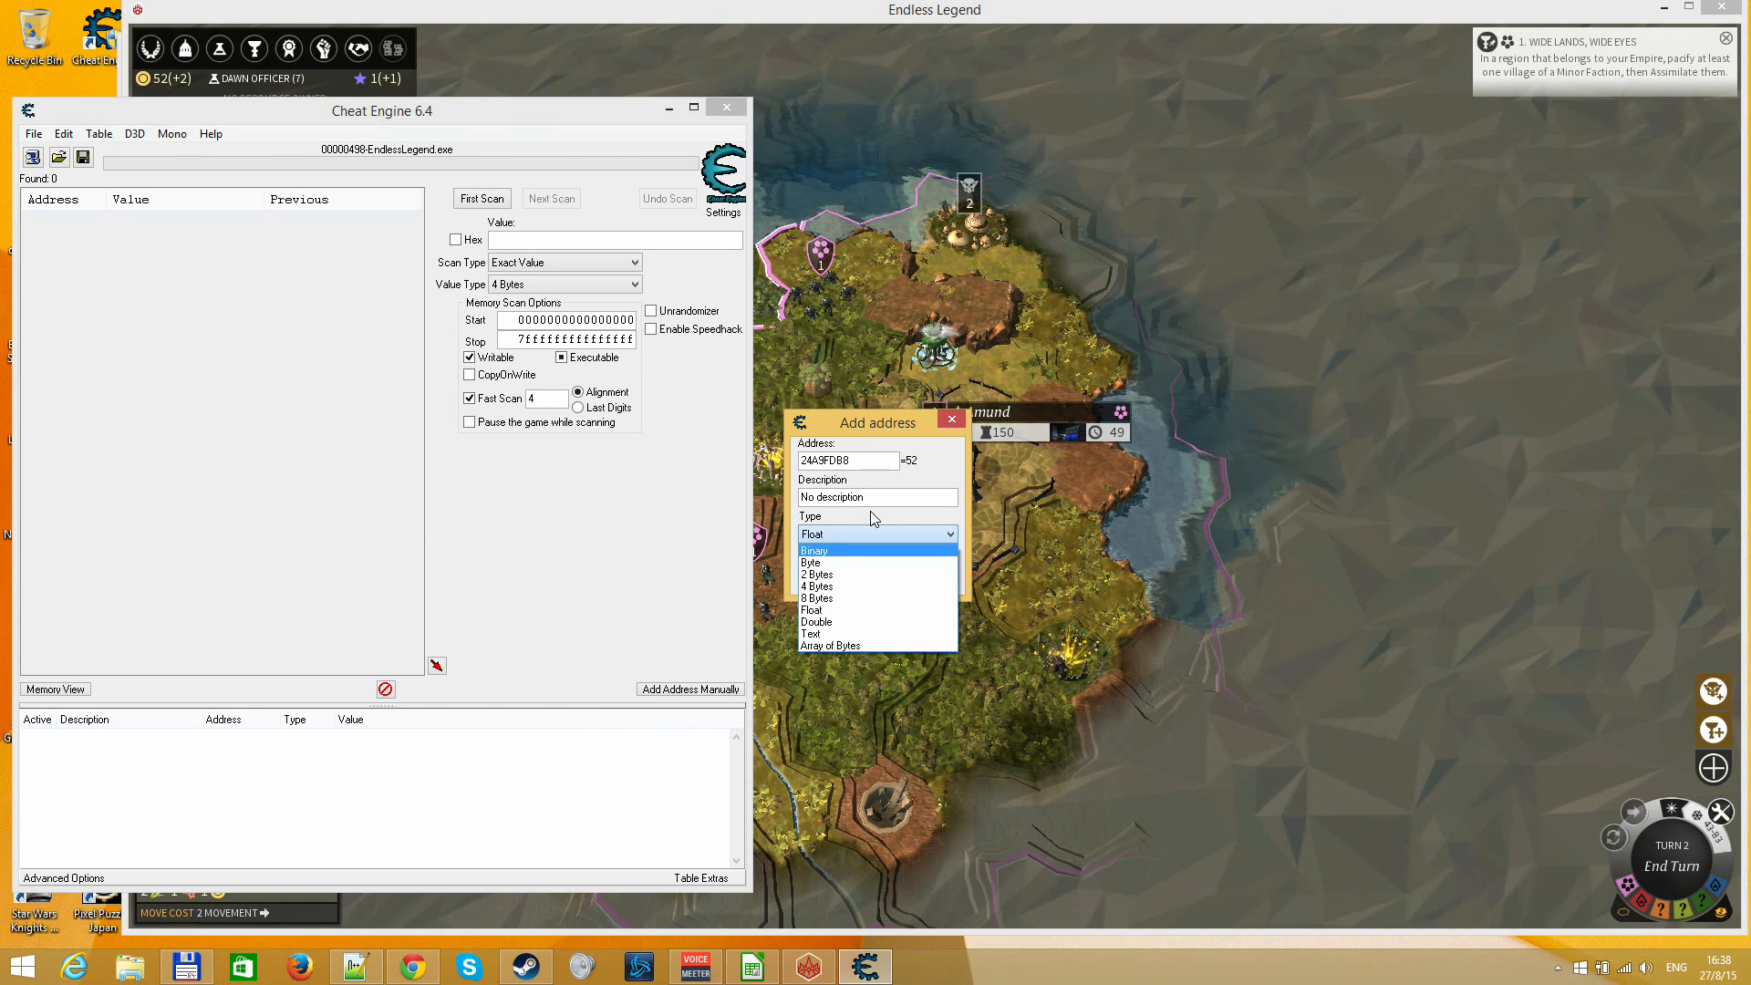
pyautogui.click(847, 608)
pyautogui.click(834, 577)
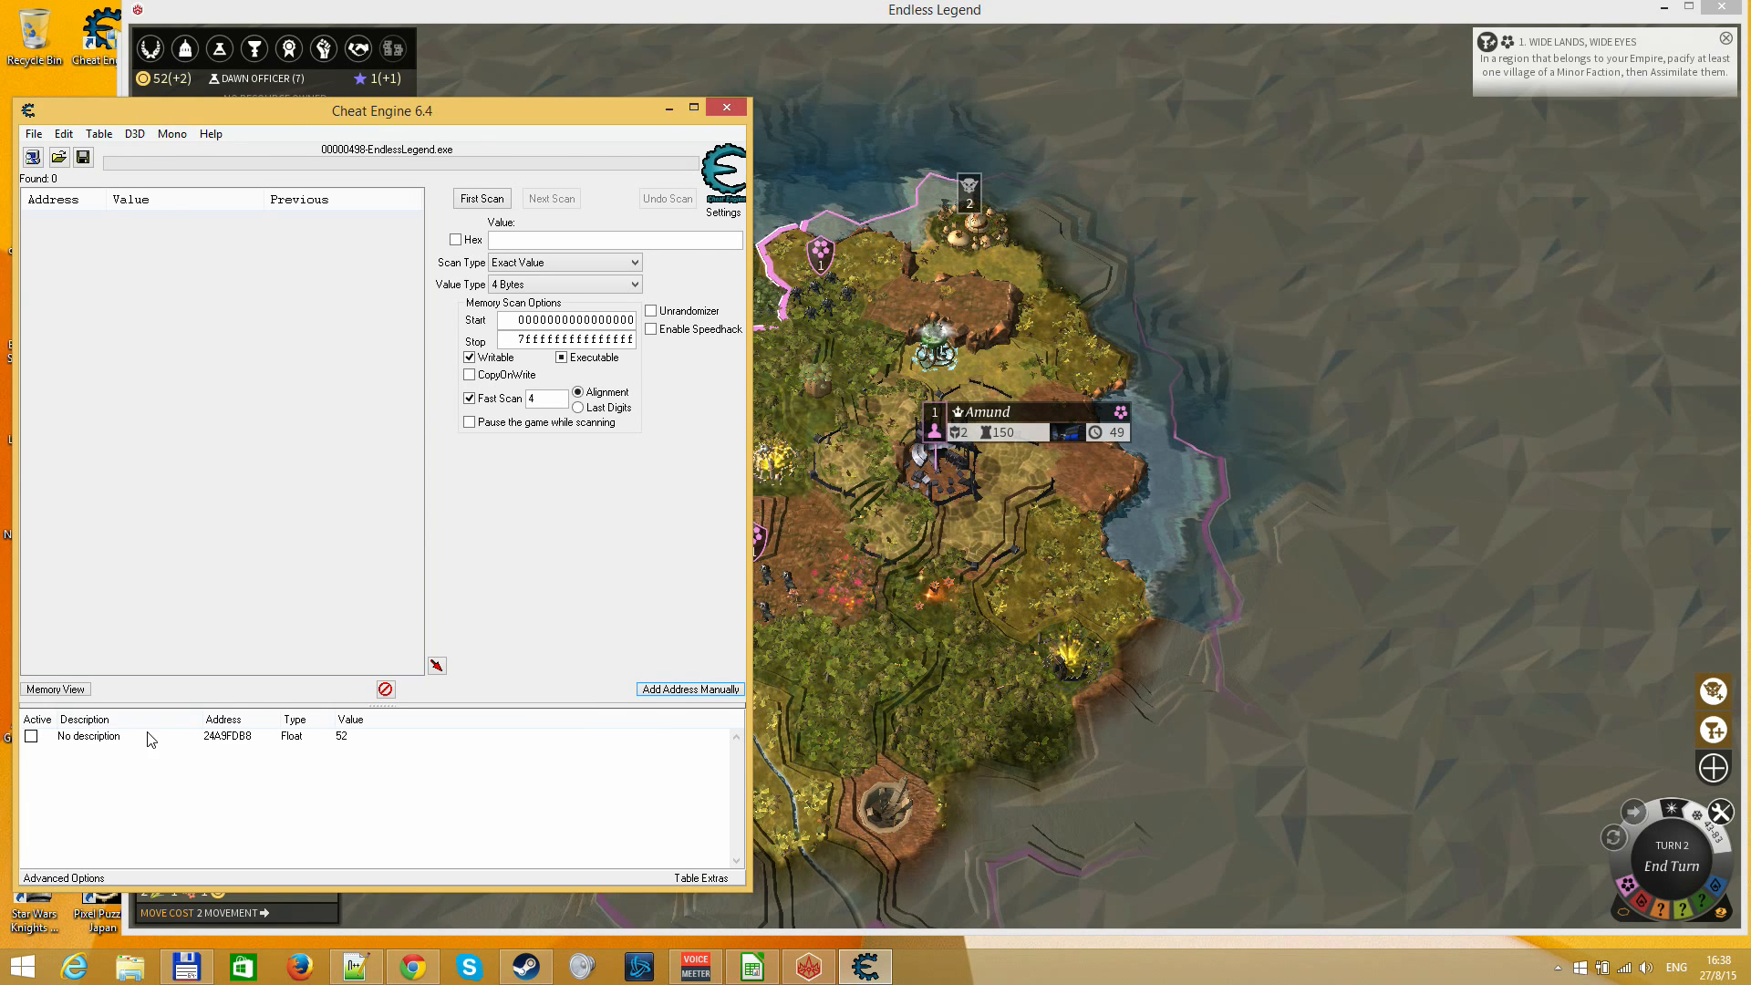
# Try to change the value at address 24A9FDB8 to 81000 and switch to Endless Legend
pyautogui.doubleClick(360, 739)
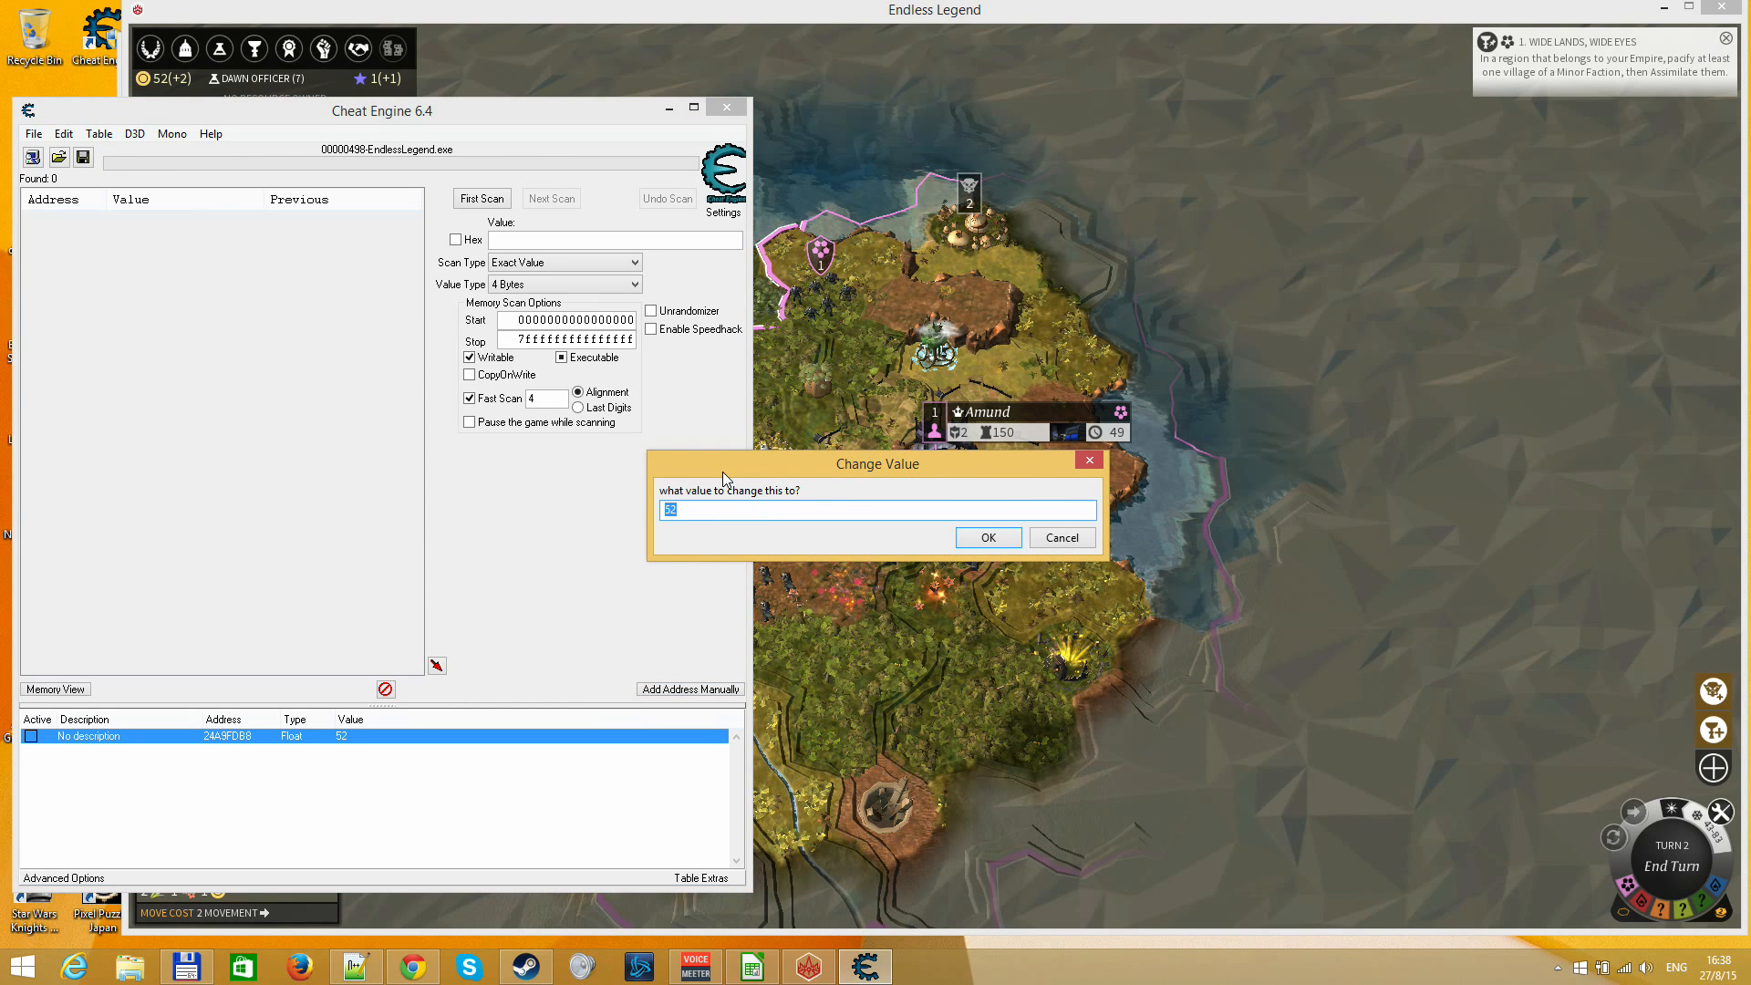
pyautogui.write('2')
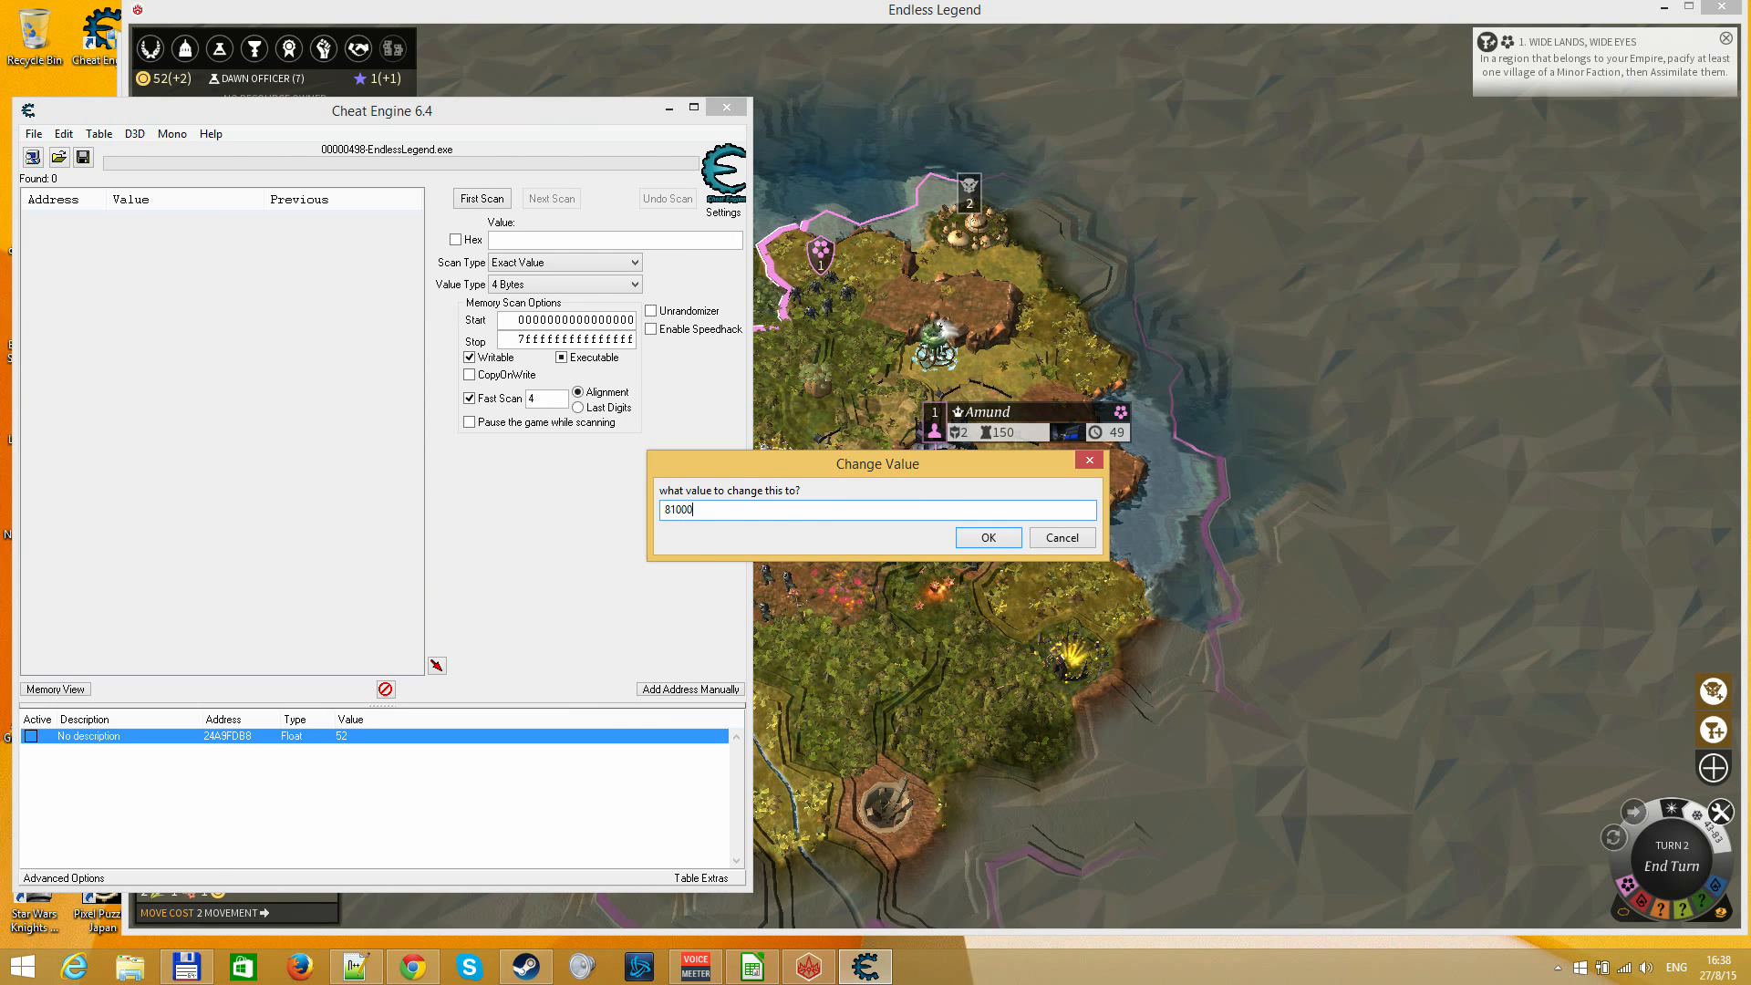
pyautogui.press('Return')
pyautogui.click(550, 519)
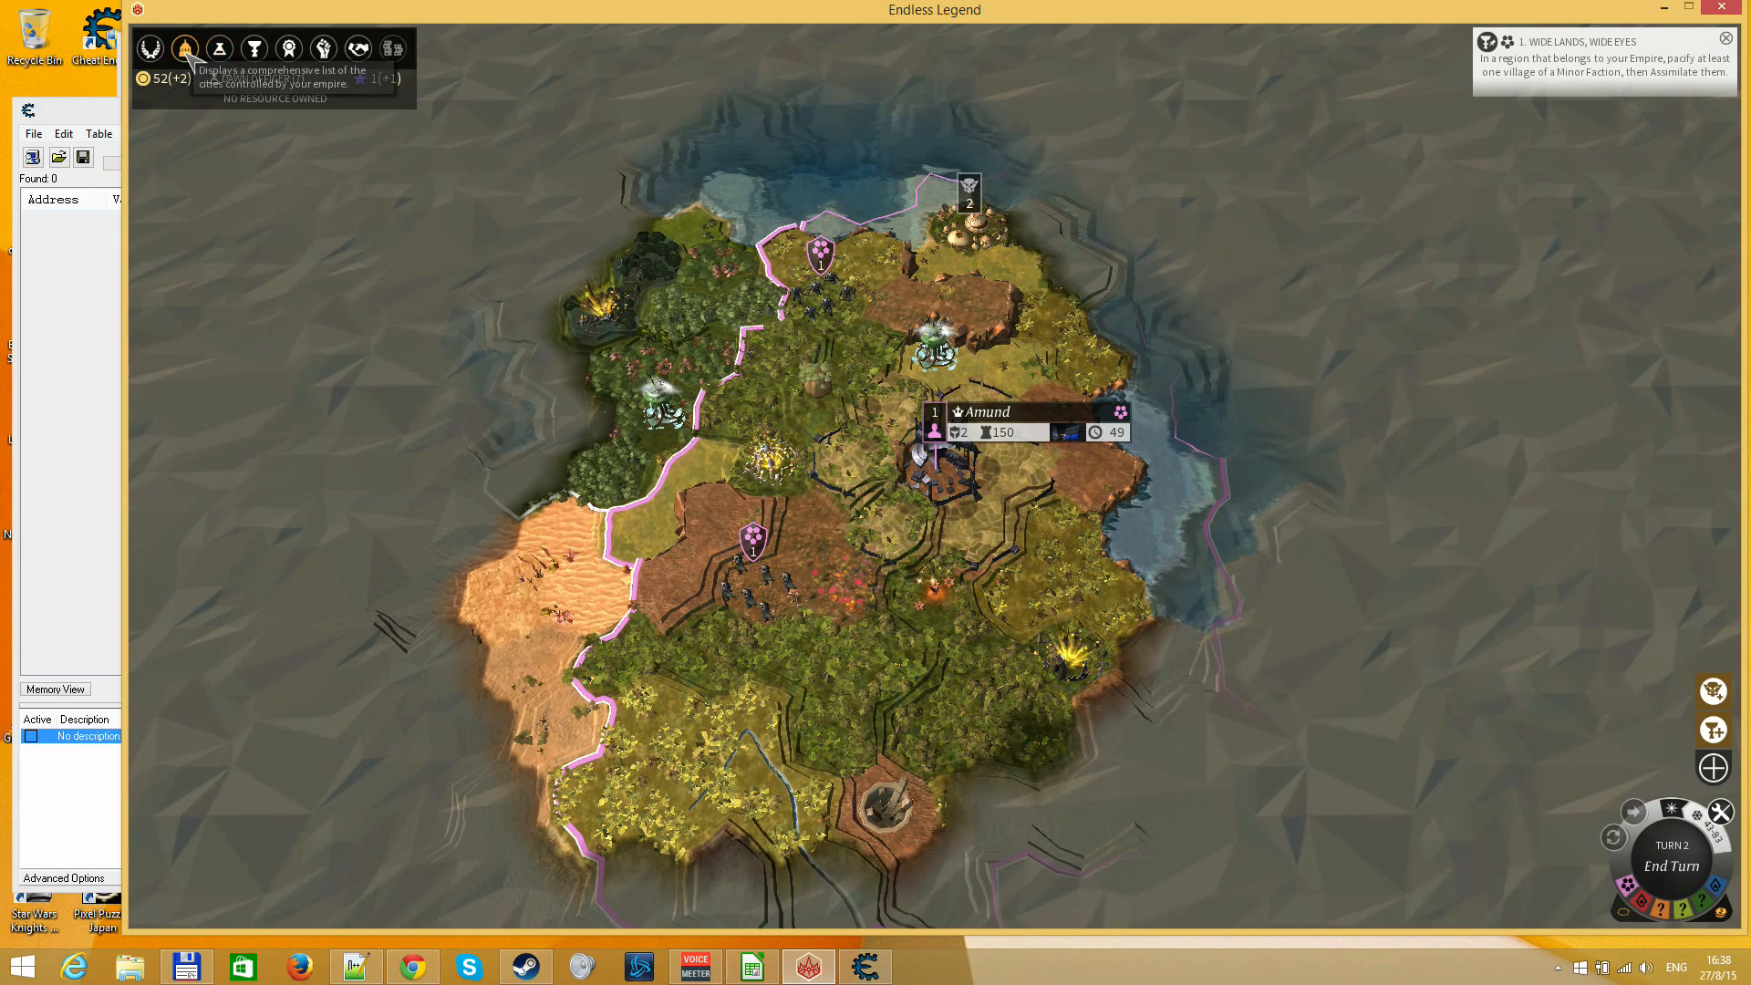
# Check the empire's Dust amount on the map, the Research Screen and the City List Screen
pyautogui.moveTo(179, 80)
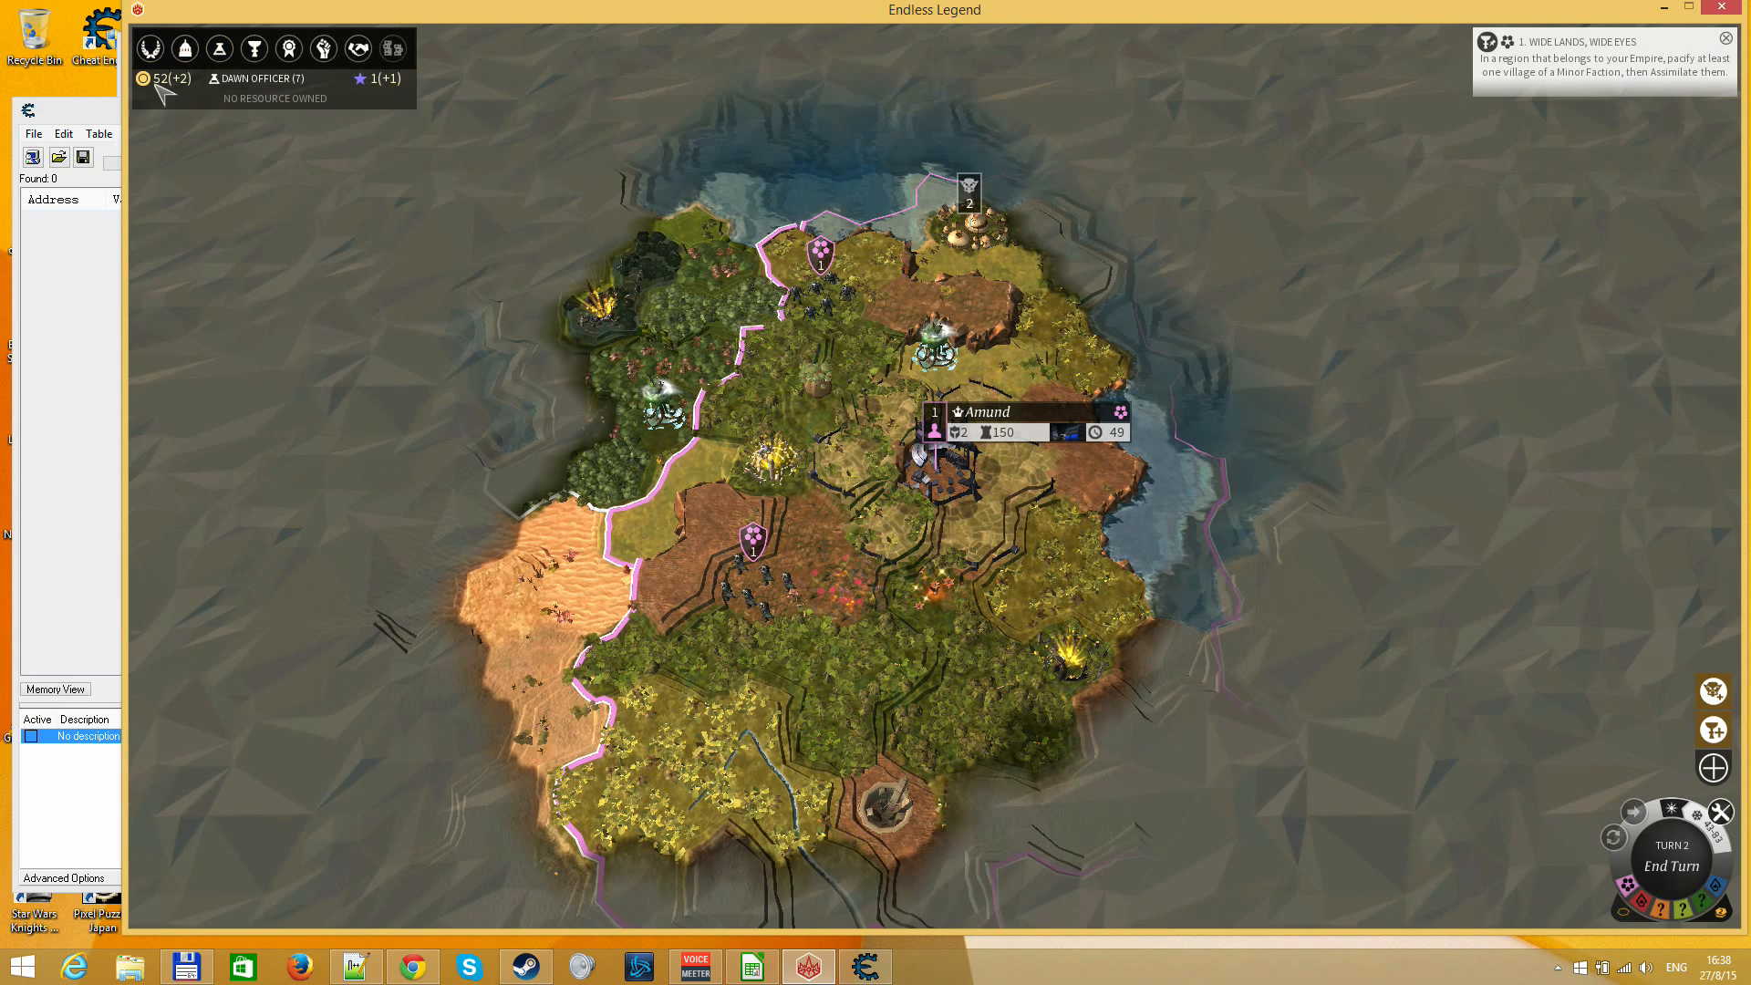
pyautogui.click(221, 50)
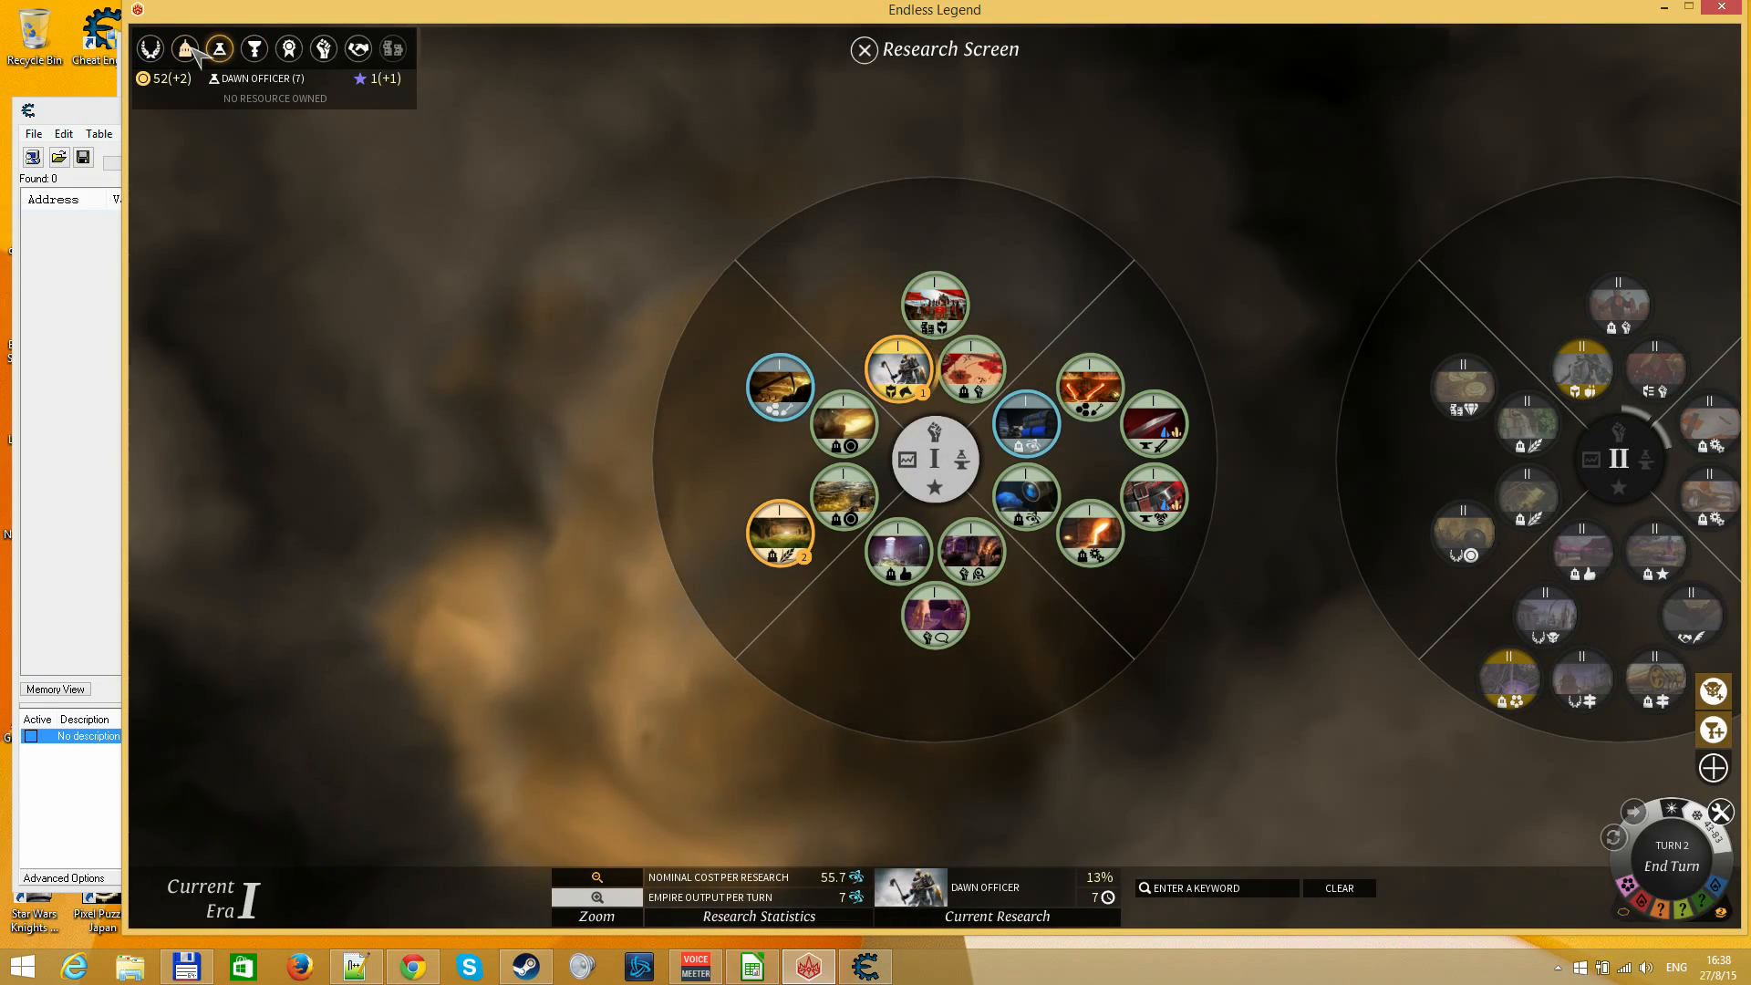
pyautogui.click(186, 49)
pyautogui.moveTo(175, 78)
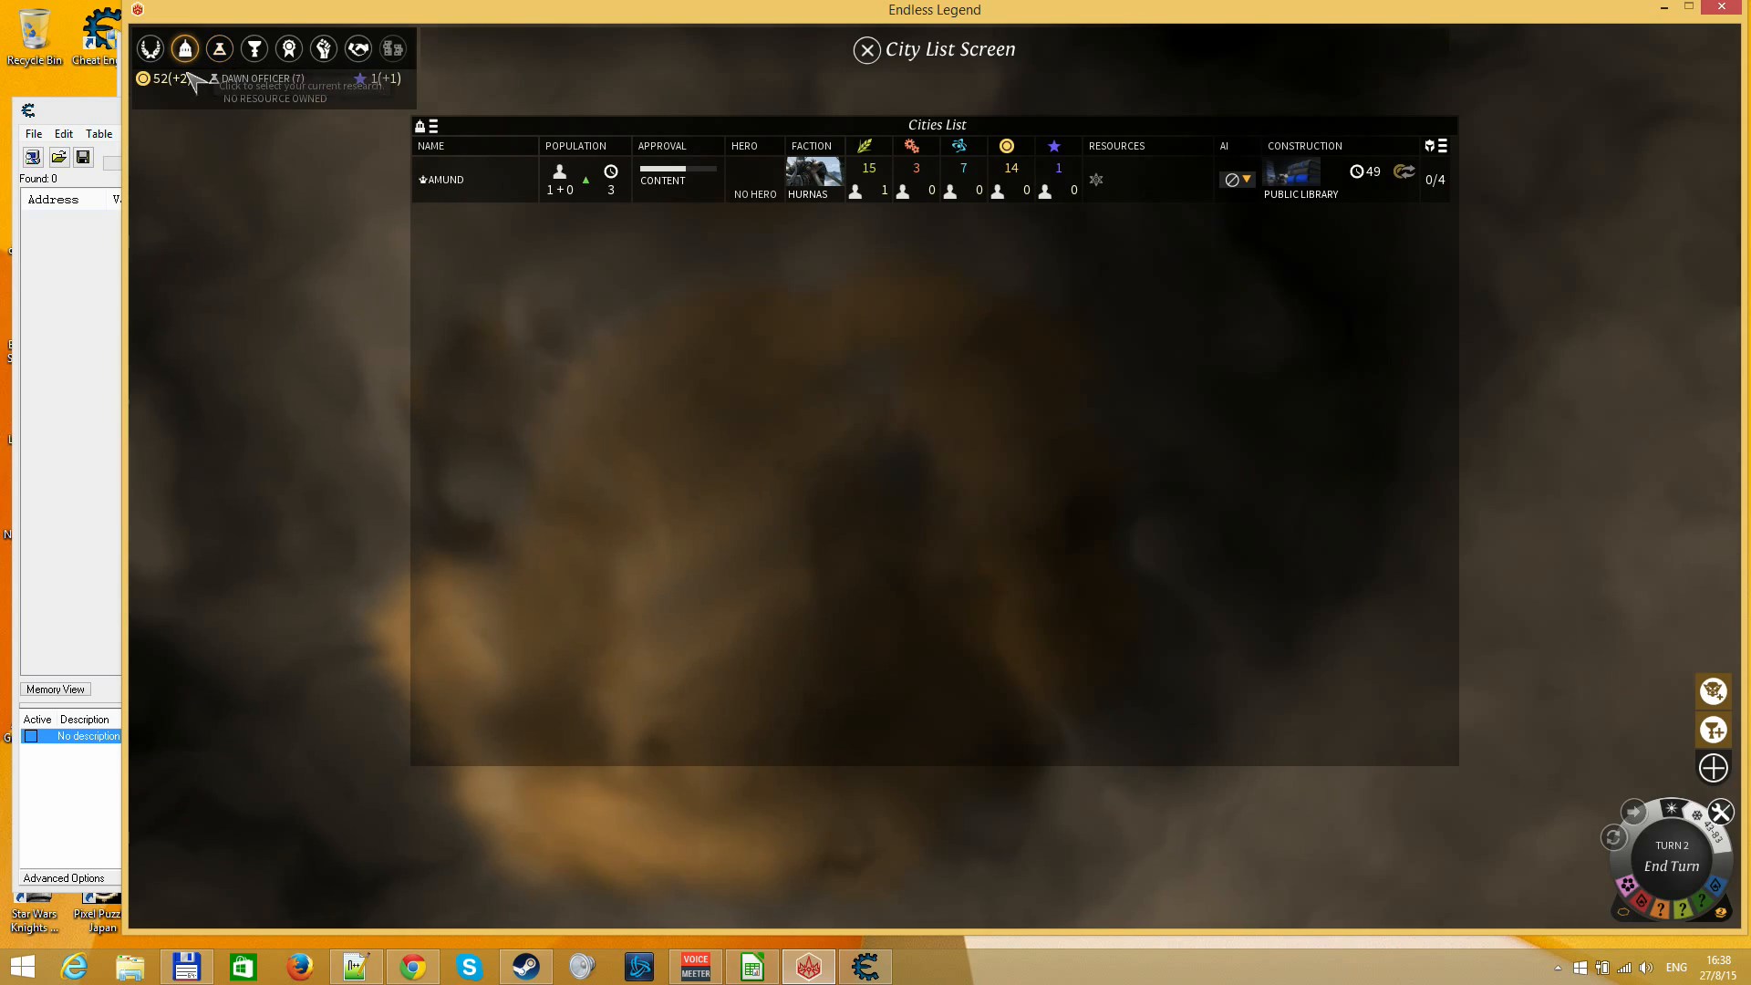
pyautogui.press('Escape')
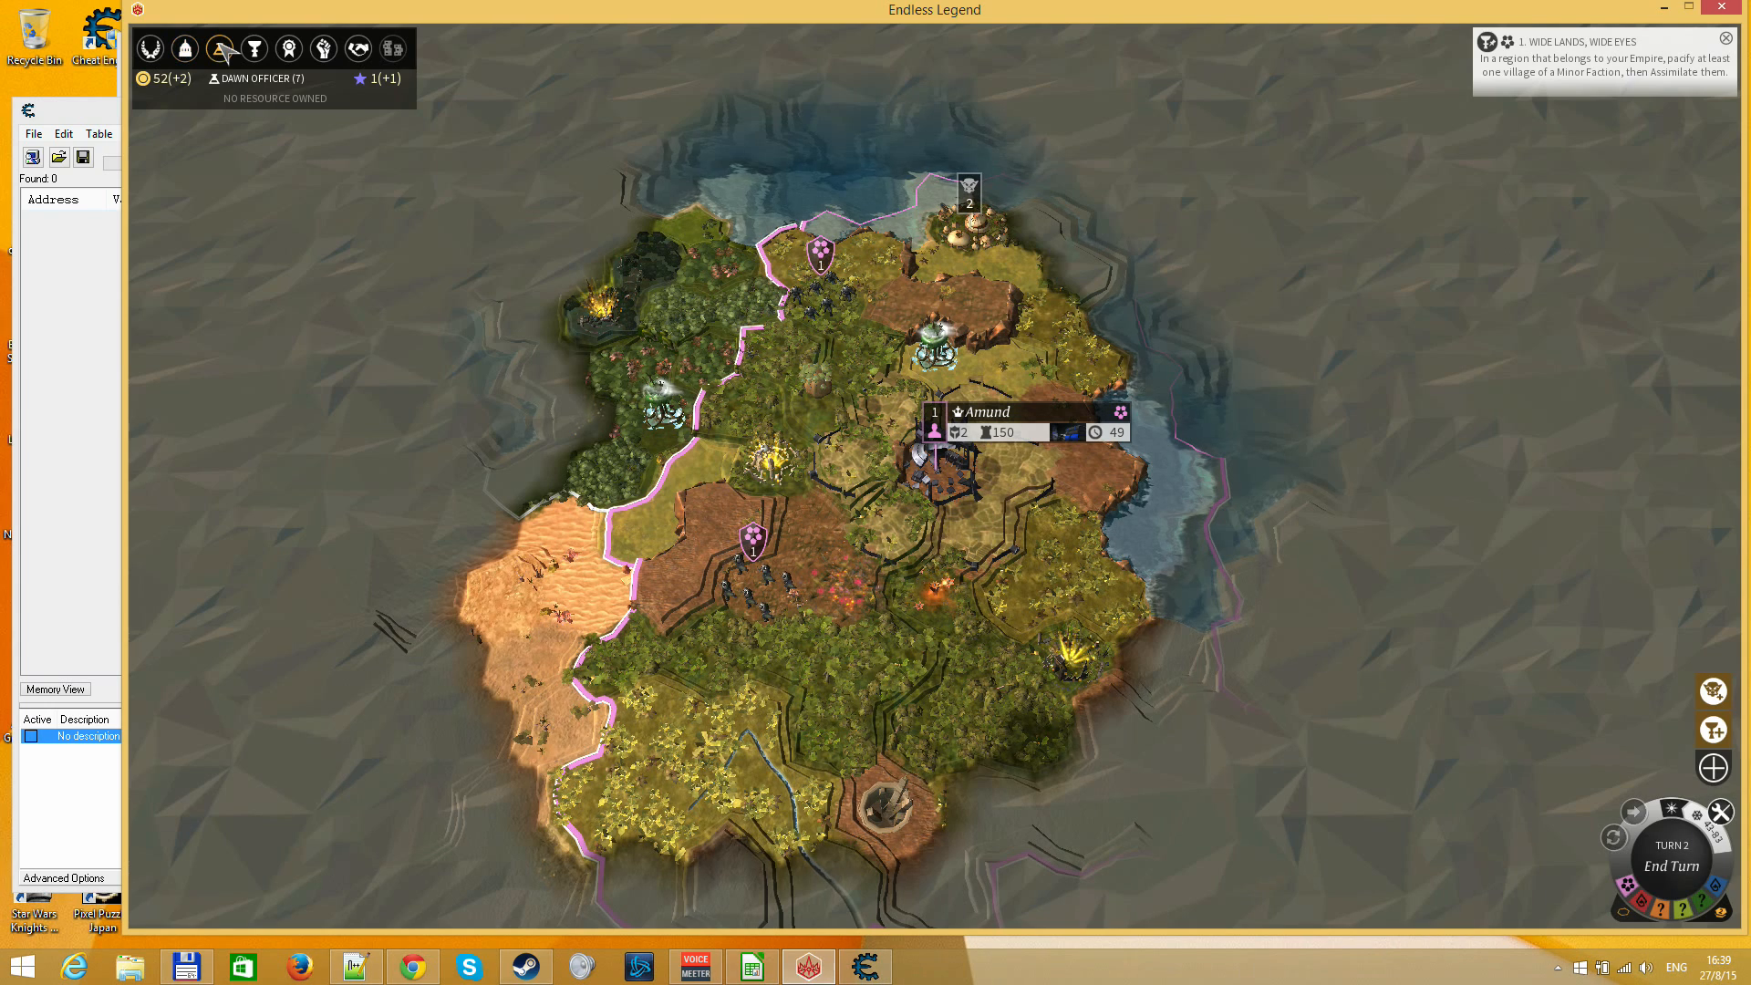
# Return to Cheat Engine and set the value at address 24A9FDB8 to 810000
pyautogui.click(96, 110)
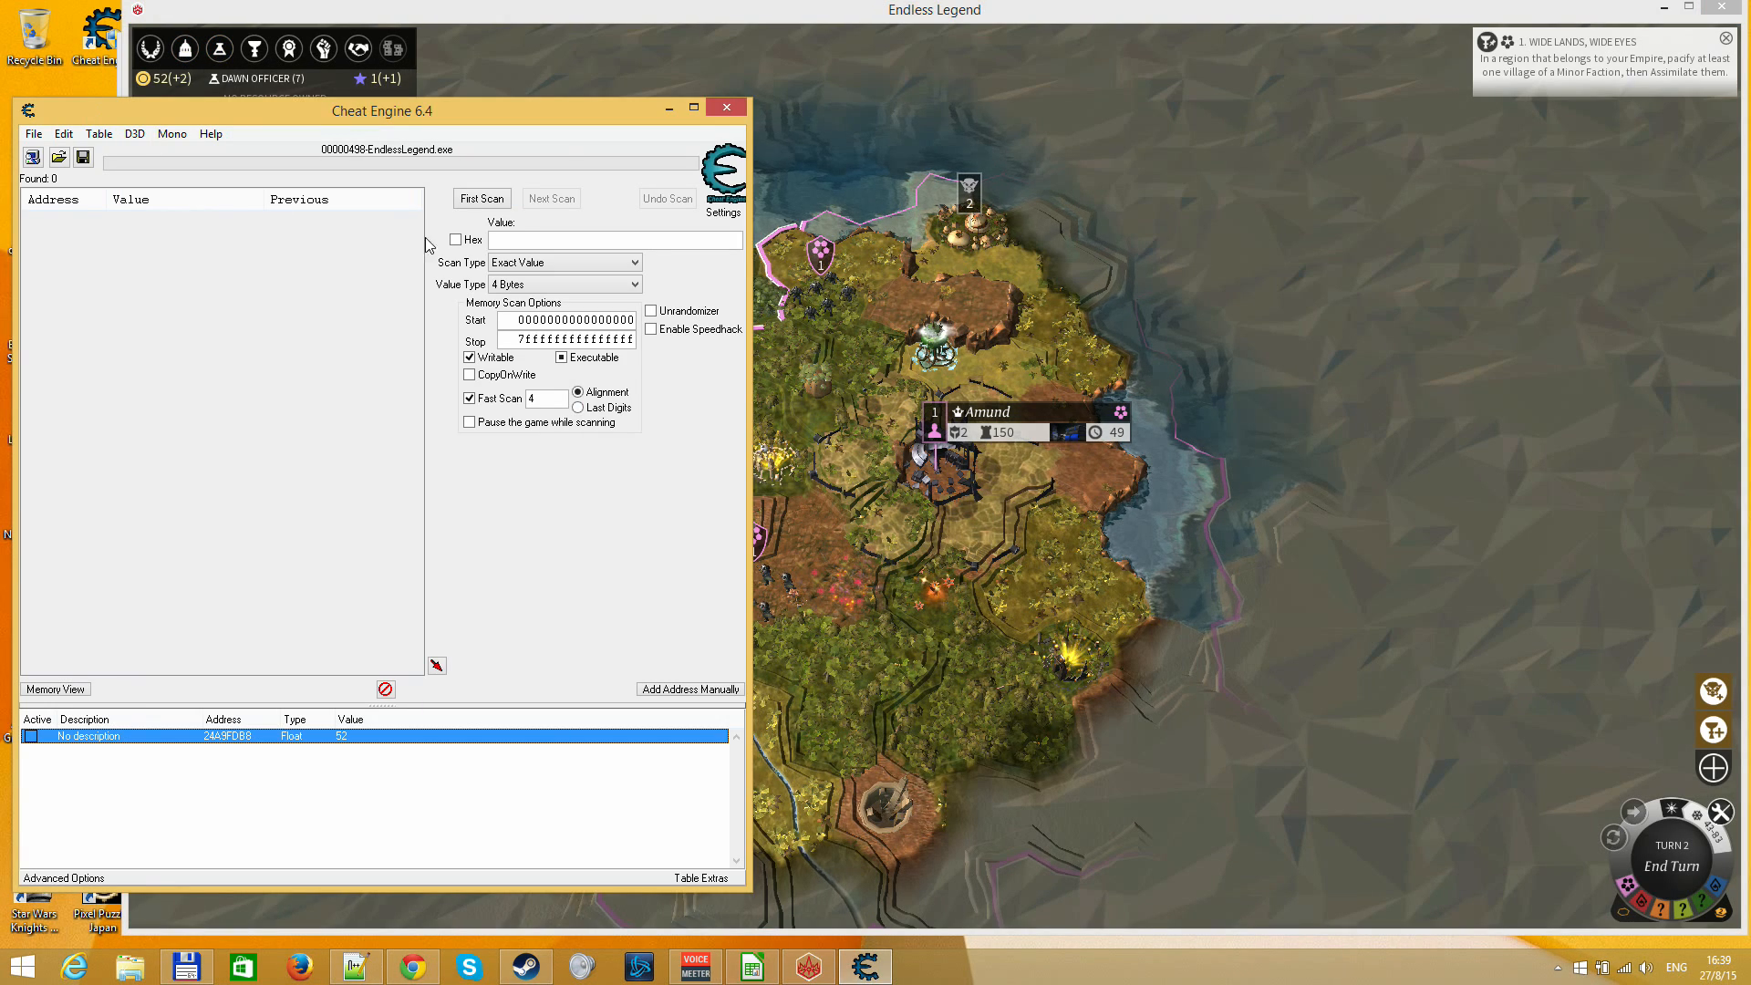
pyautogui.doubleClick(373, 741)
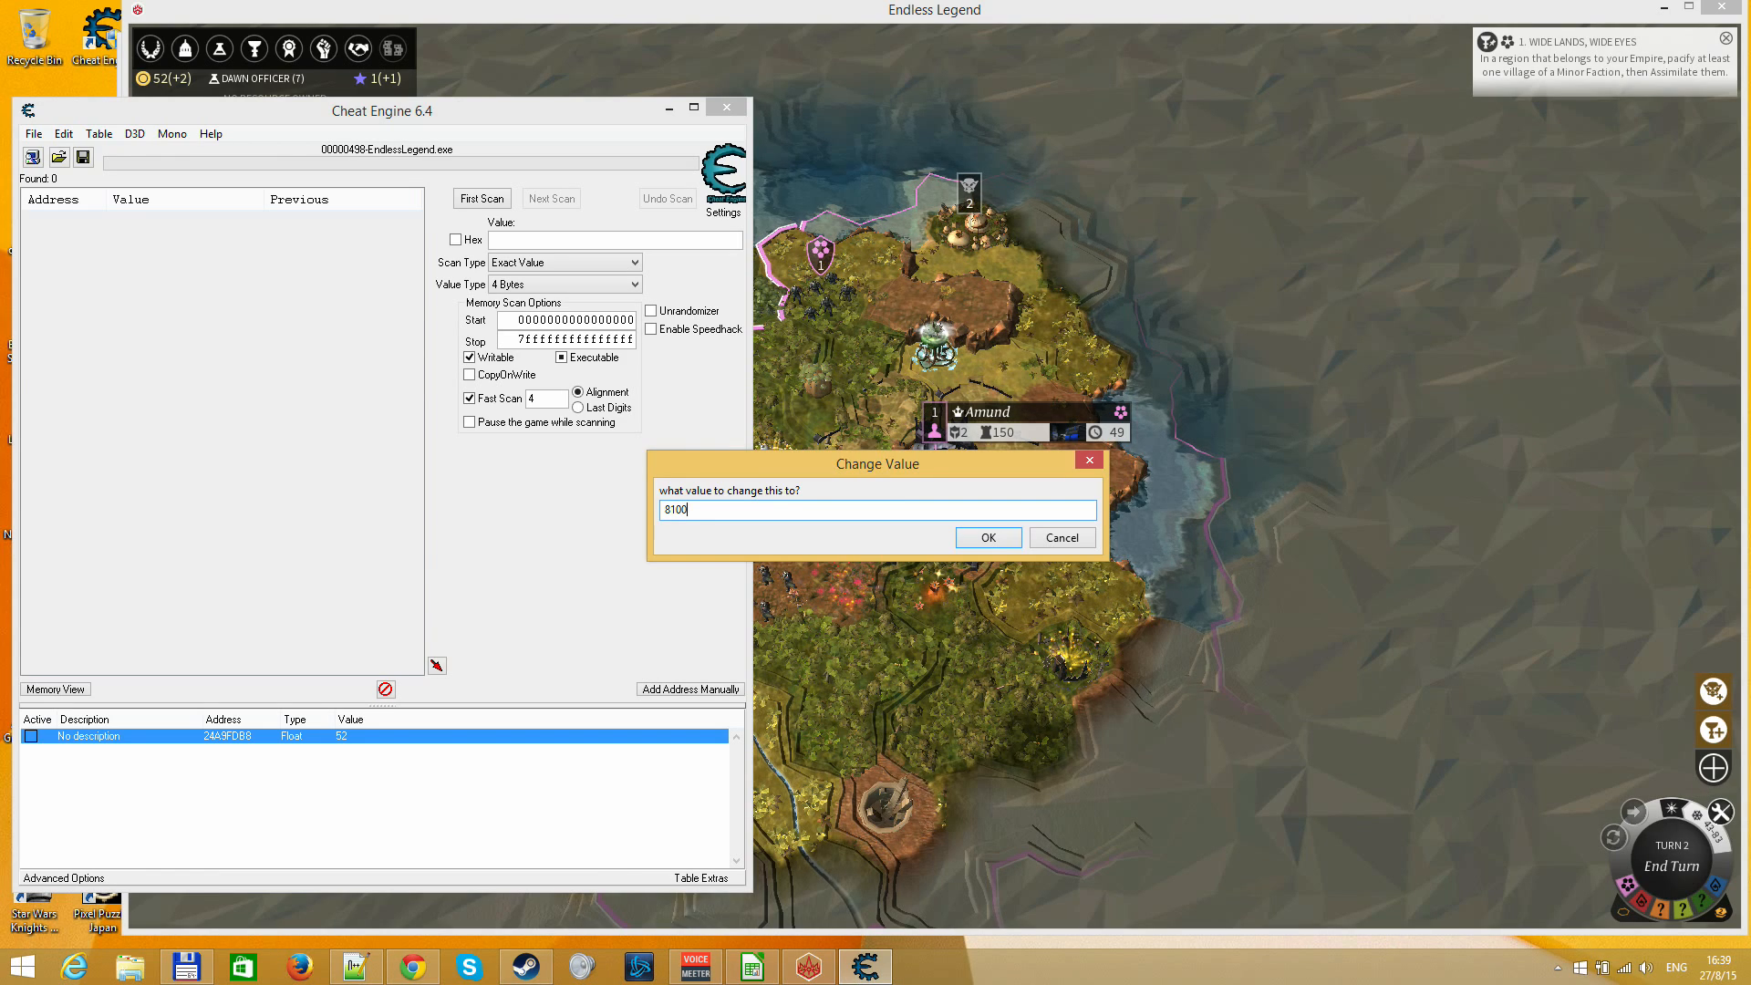
pyautogui.press('Return')
# Switch to Endless Legend and check the Dust stock in its breakdown, on the Research Screen and in Amund's city view
pyautogui.click(972, 742)
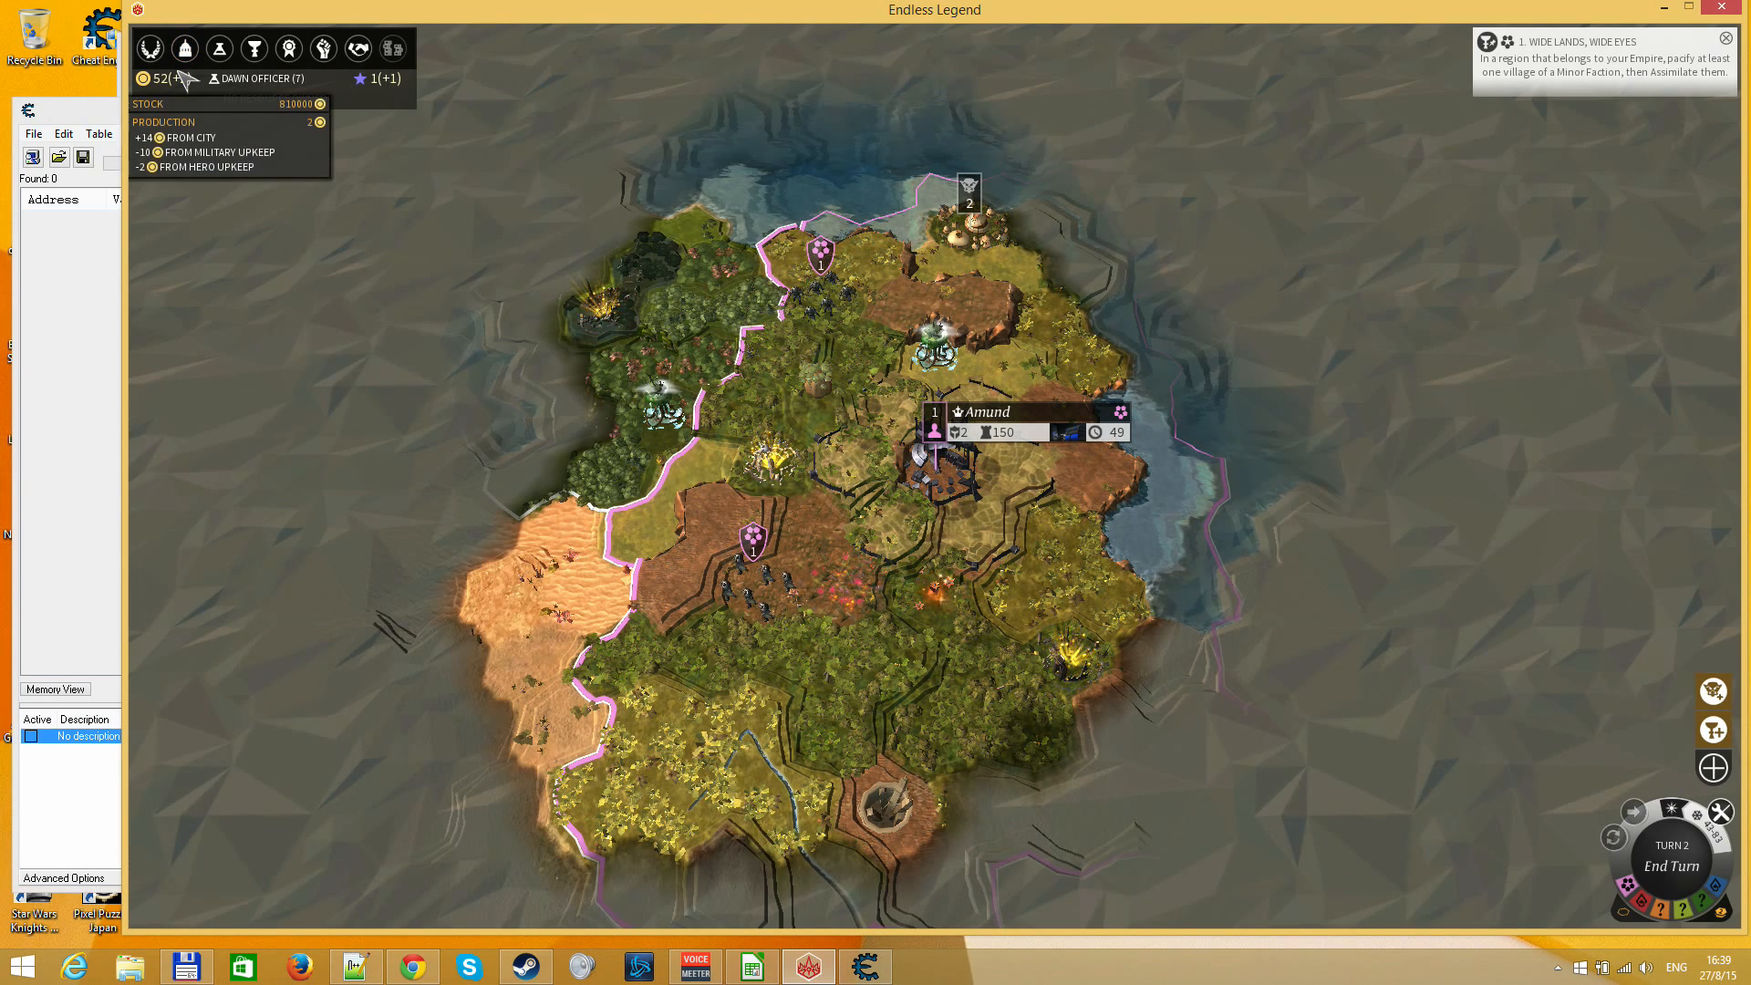
pyautogui.click(219, 48)
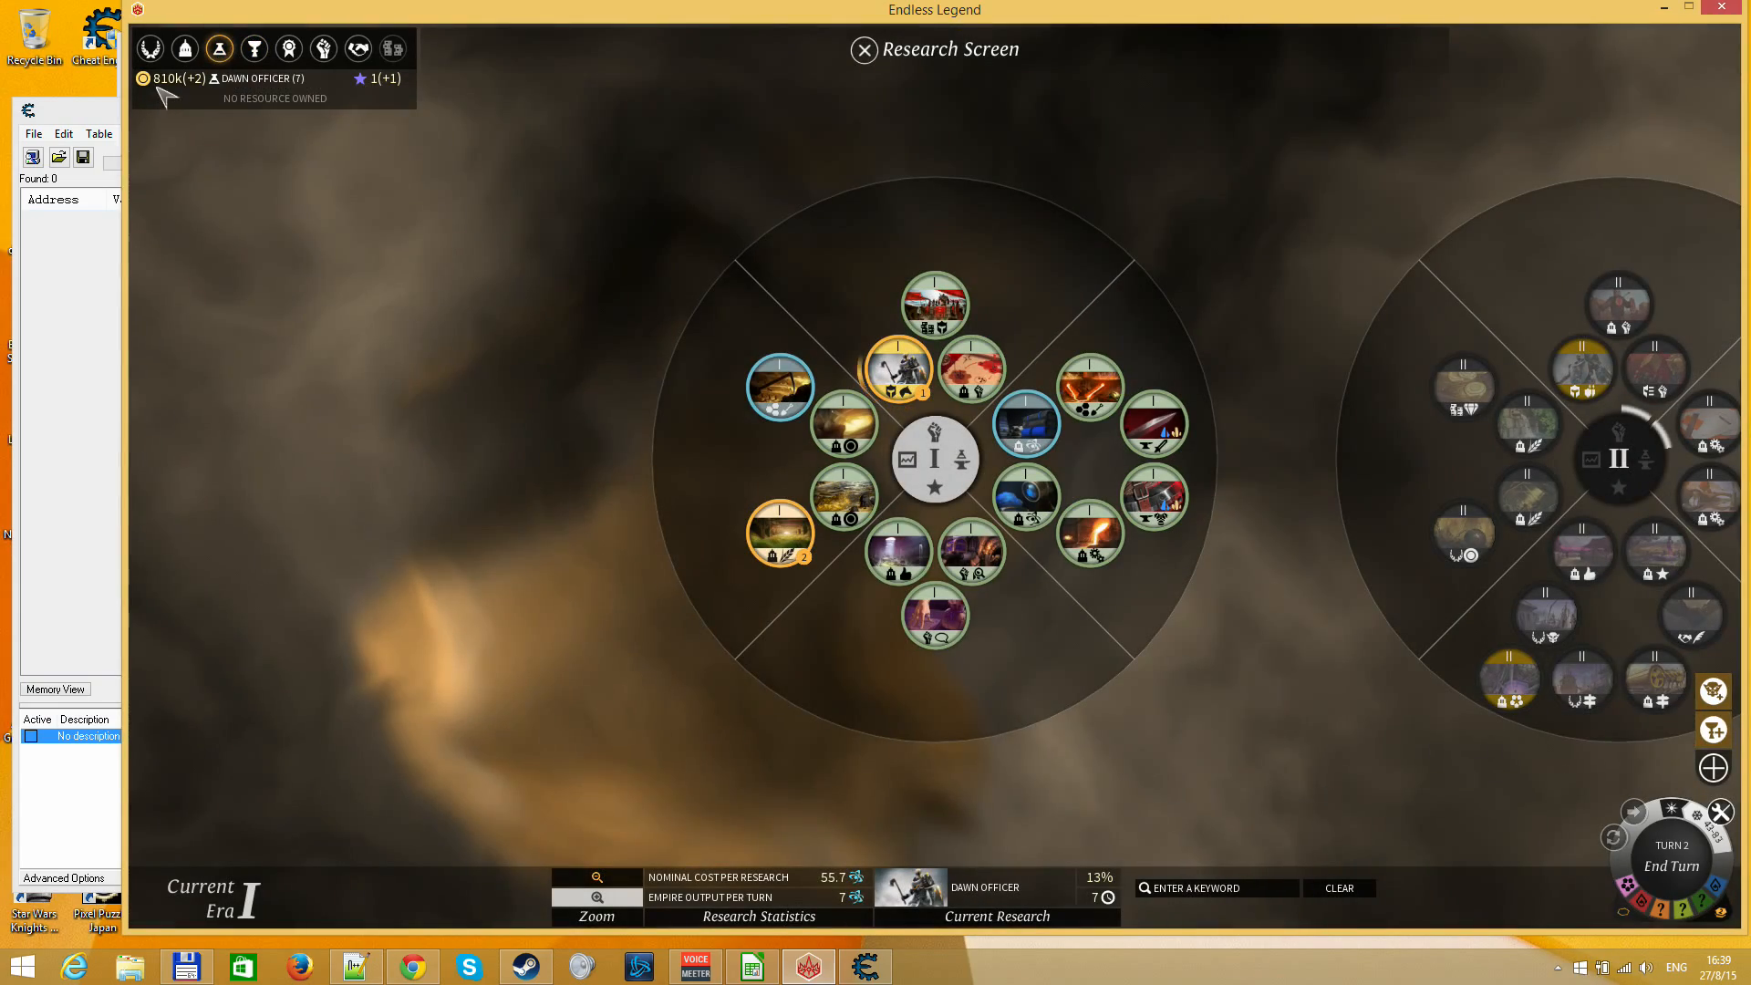
pyautogui.press('Escape')
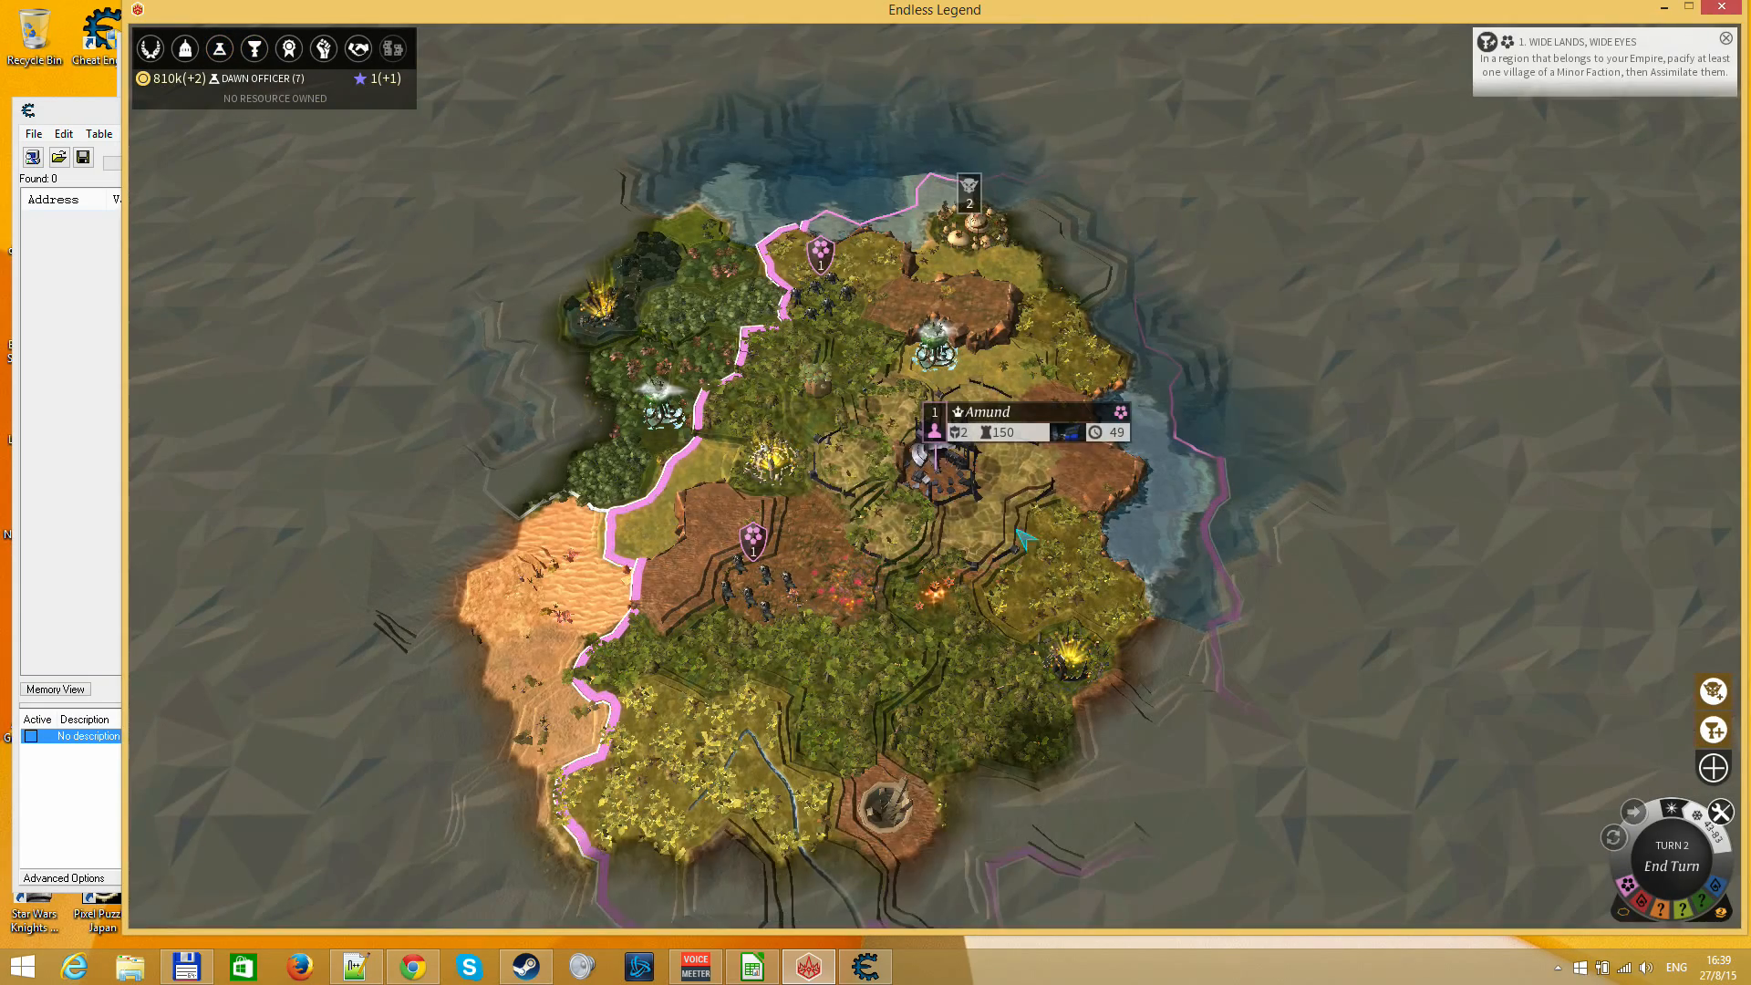
pyautogui.click(954, 475)
pyautogui.press('Escape')
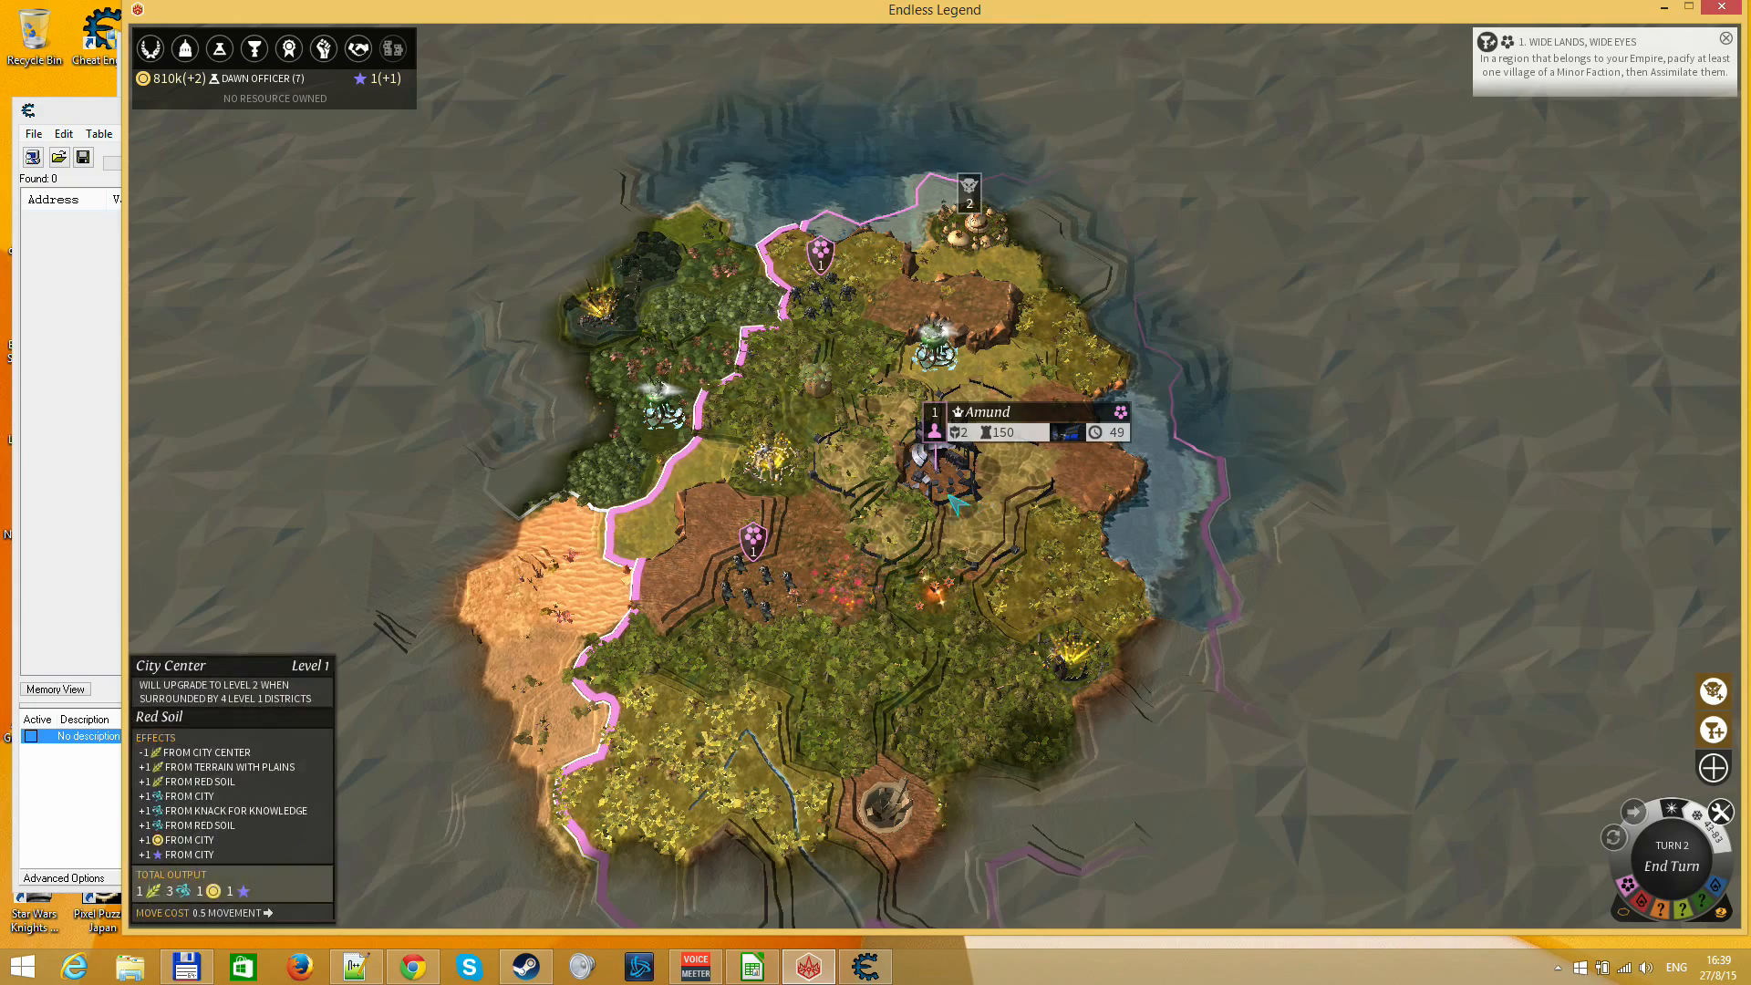
pyautogui.click(951, 497)
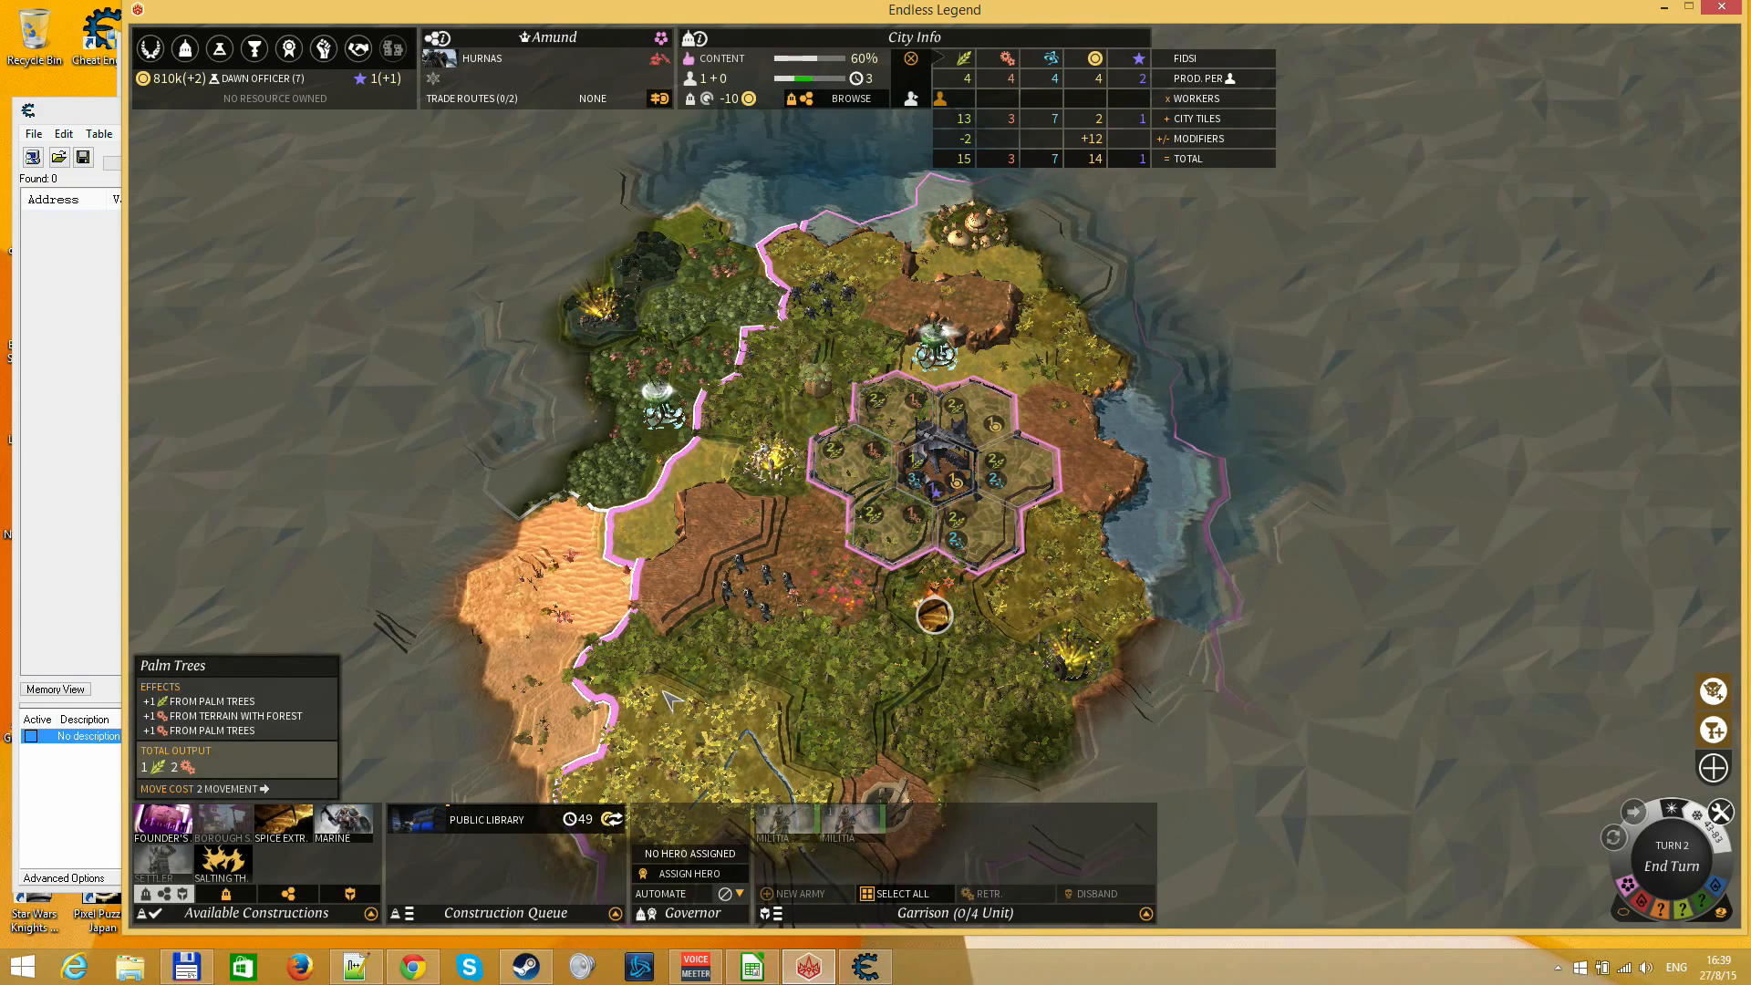
pyautogui.press('Escape')
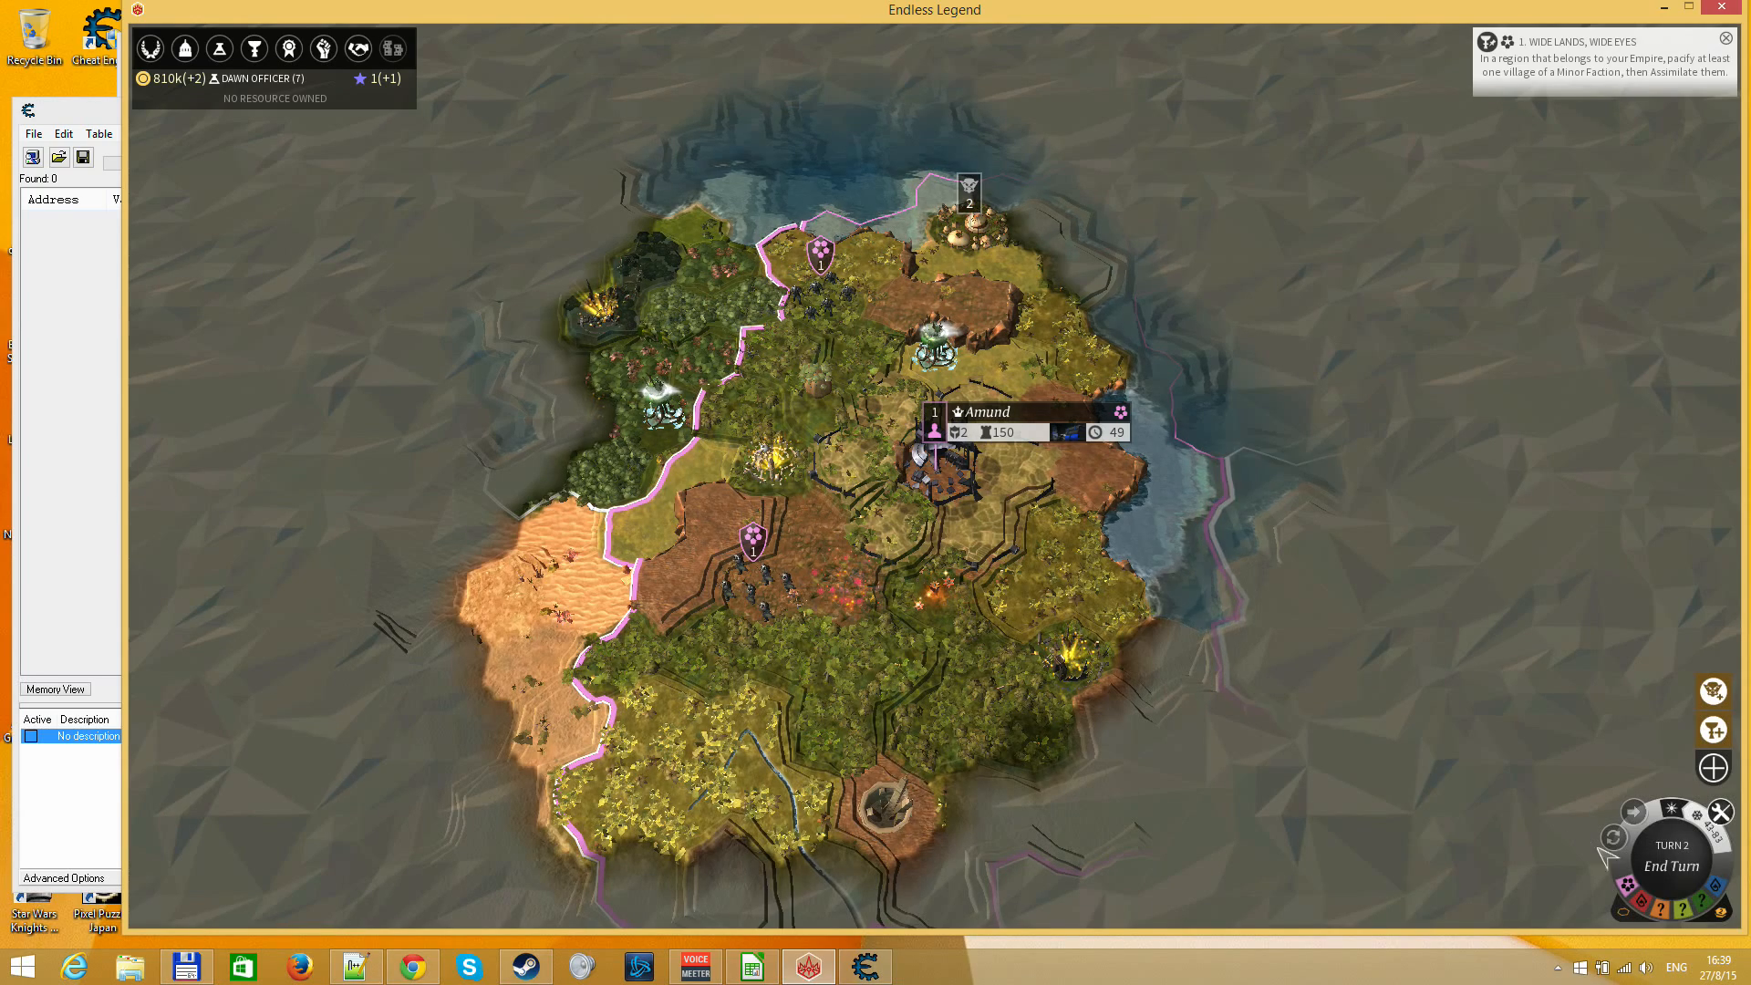
# Open the Research Screen, then switch to Cheat Engine and set up a Float scan of type "Value between..."
pyautogui.click(219, 48)
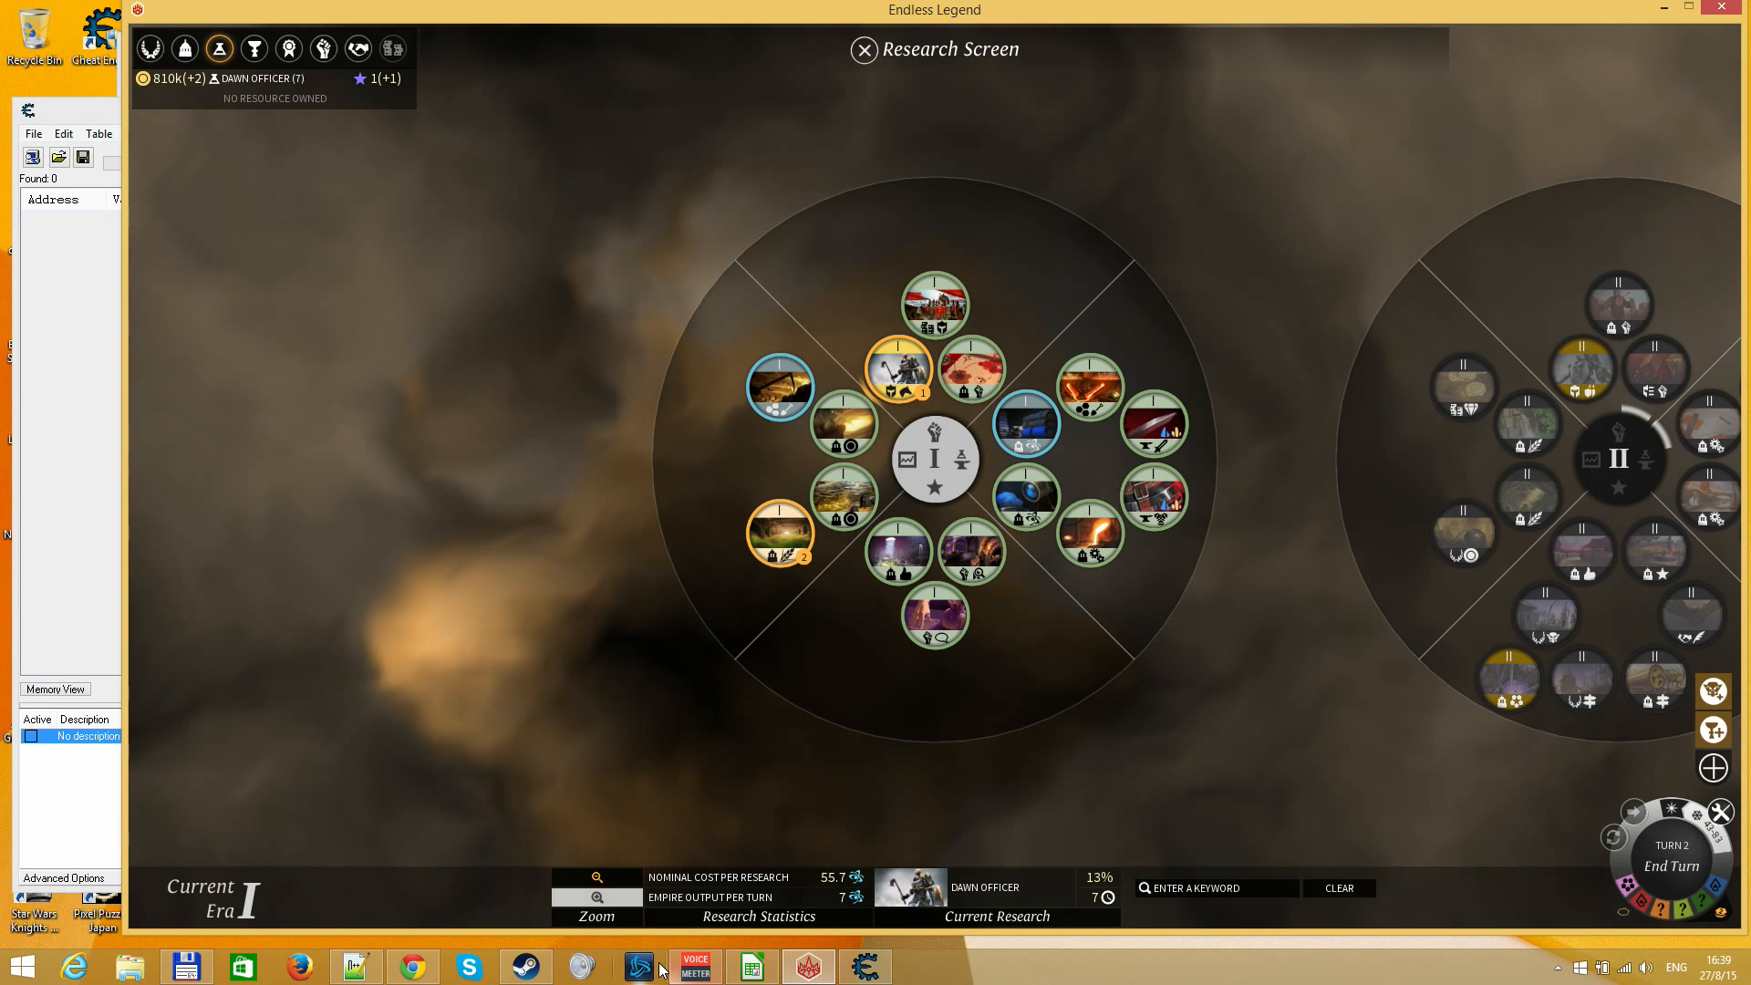
pyautogui.click(865, 967)
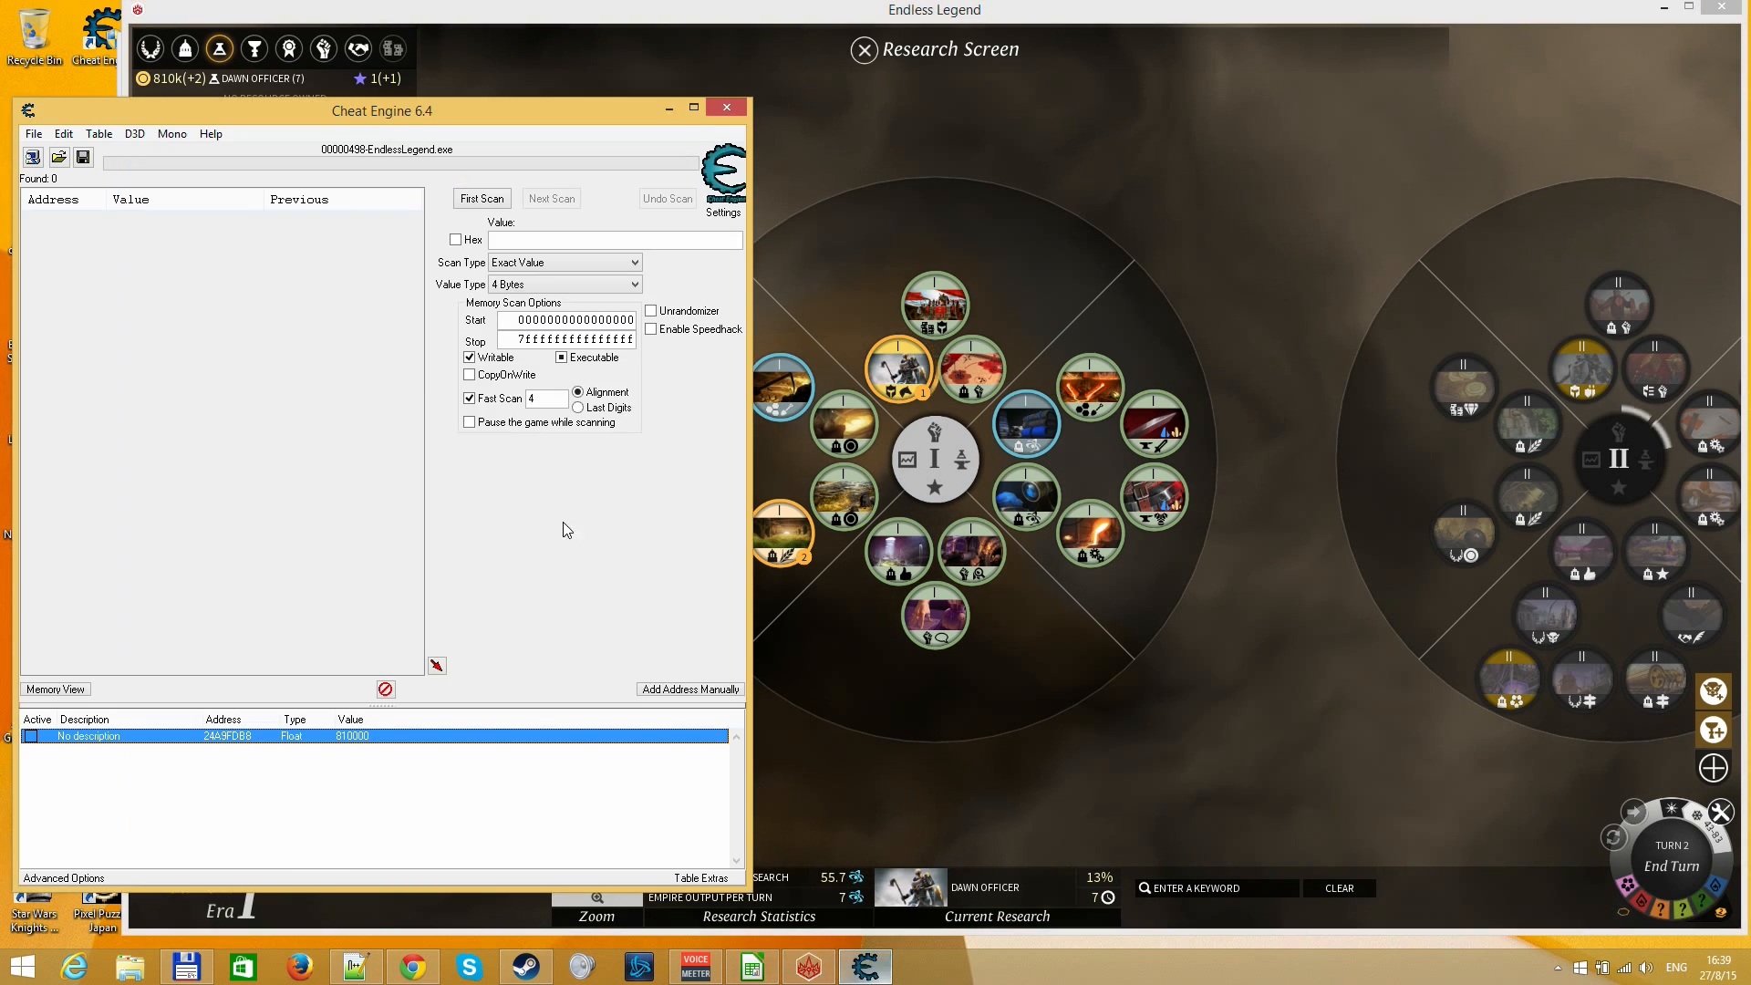
pyautogui.click(527, 285)
pyautogui.click(526, 360)
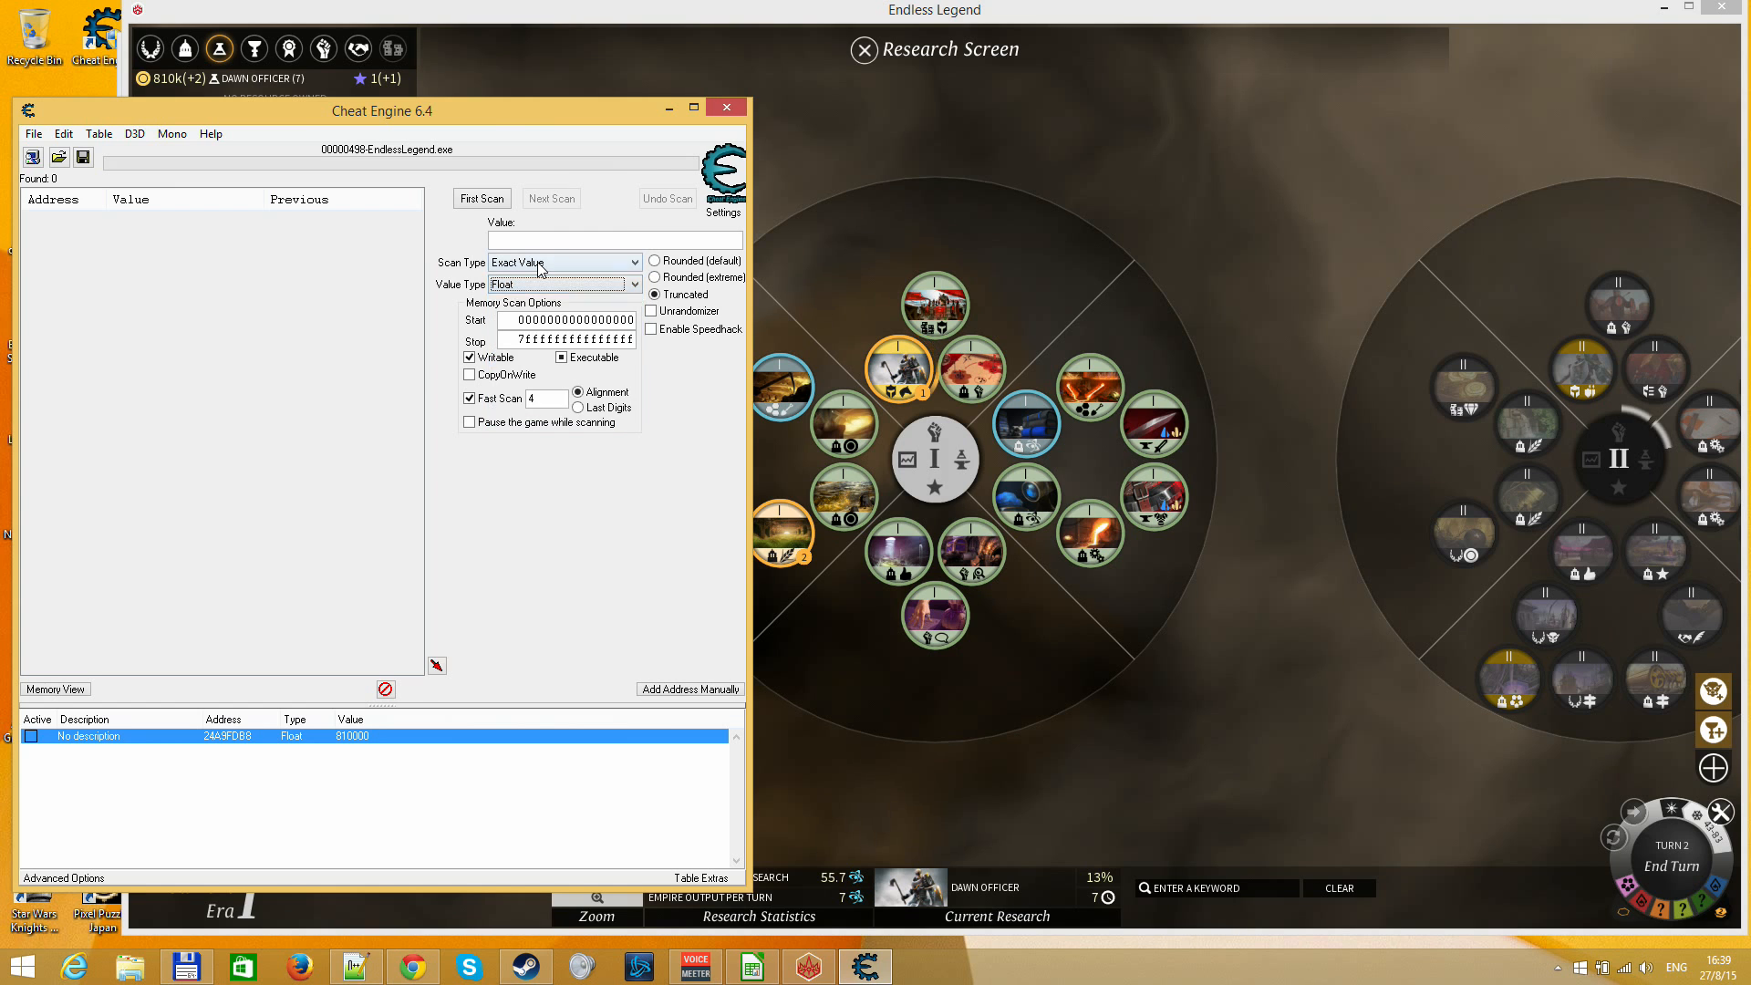
pyautogui.click(539, 266)
pyautogui.click(527, 314)
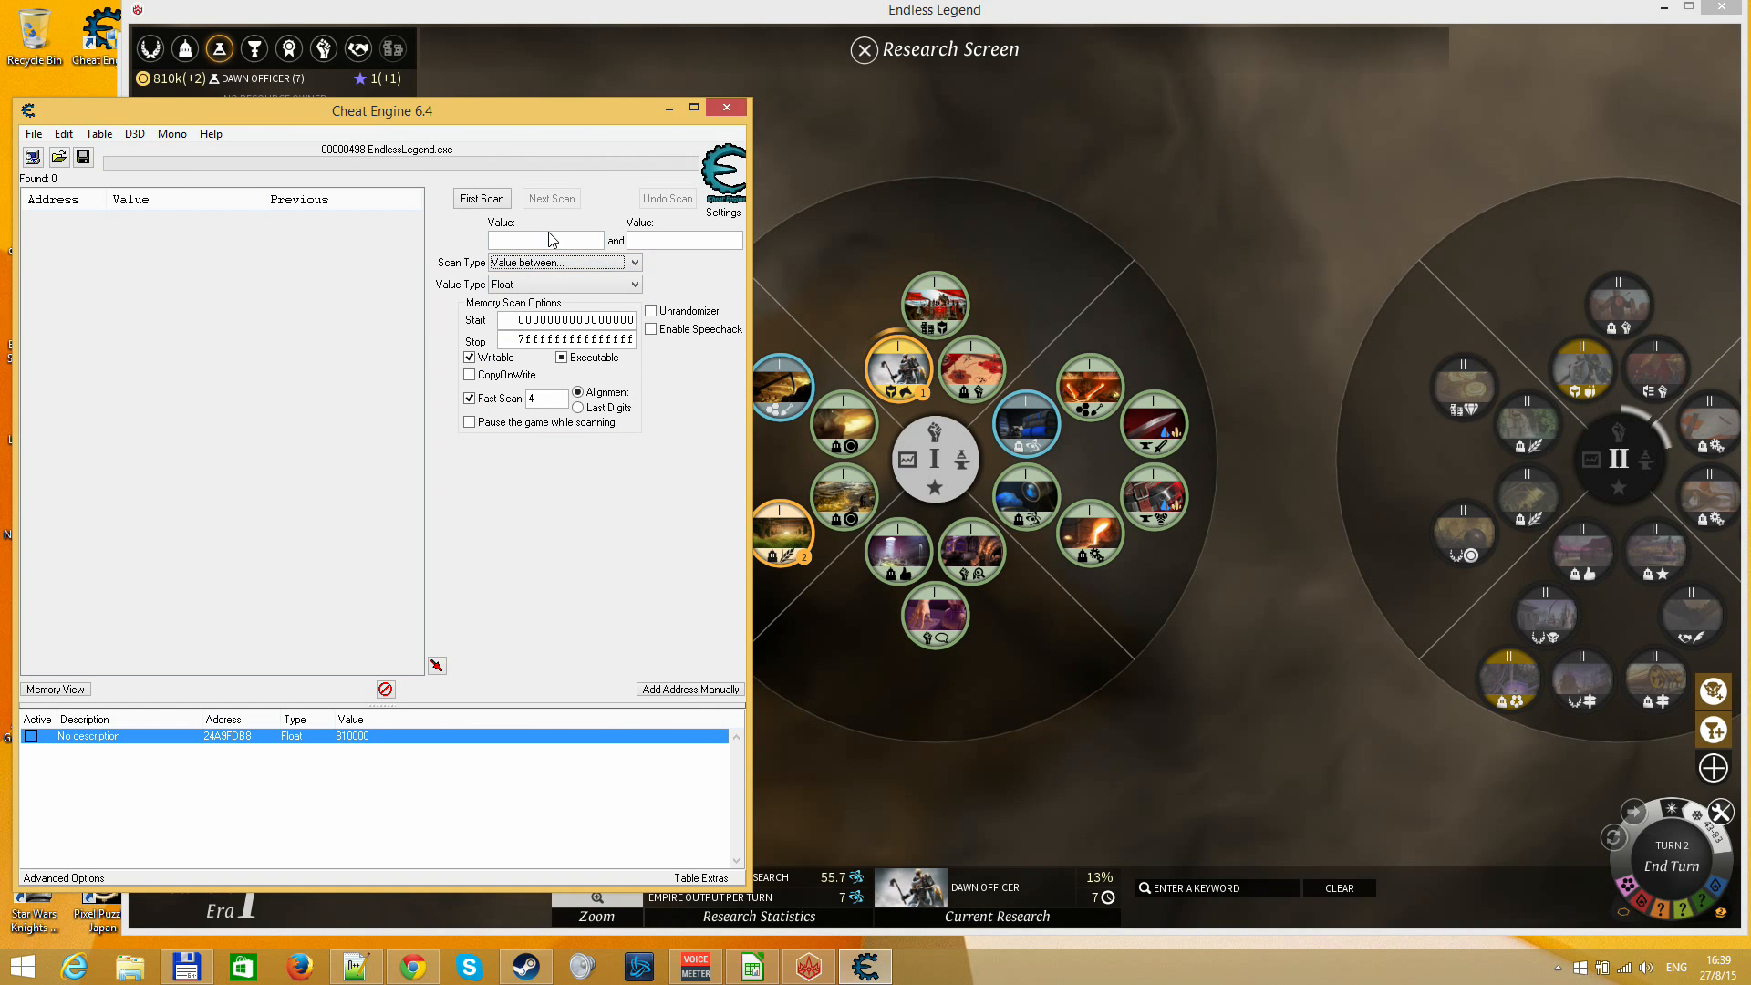
# Review the research figures in Endless Legend, then switch to the endless_legend.ods spreadsheet in LibreOffice Calc
pyautogui.click(990, 727)
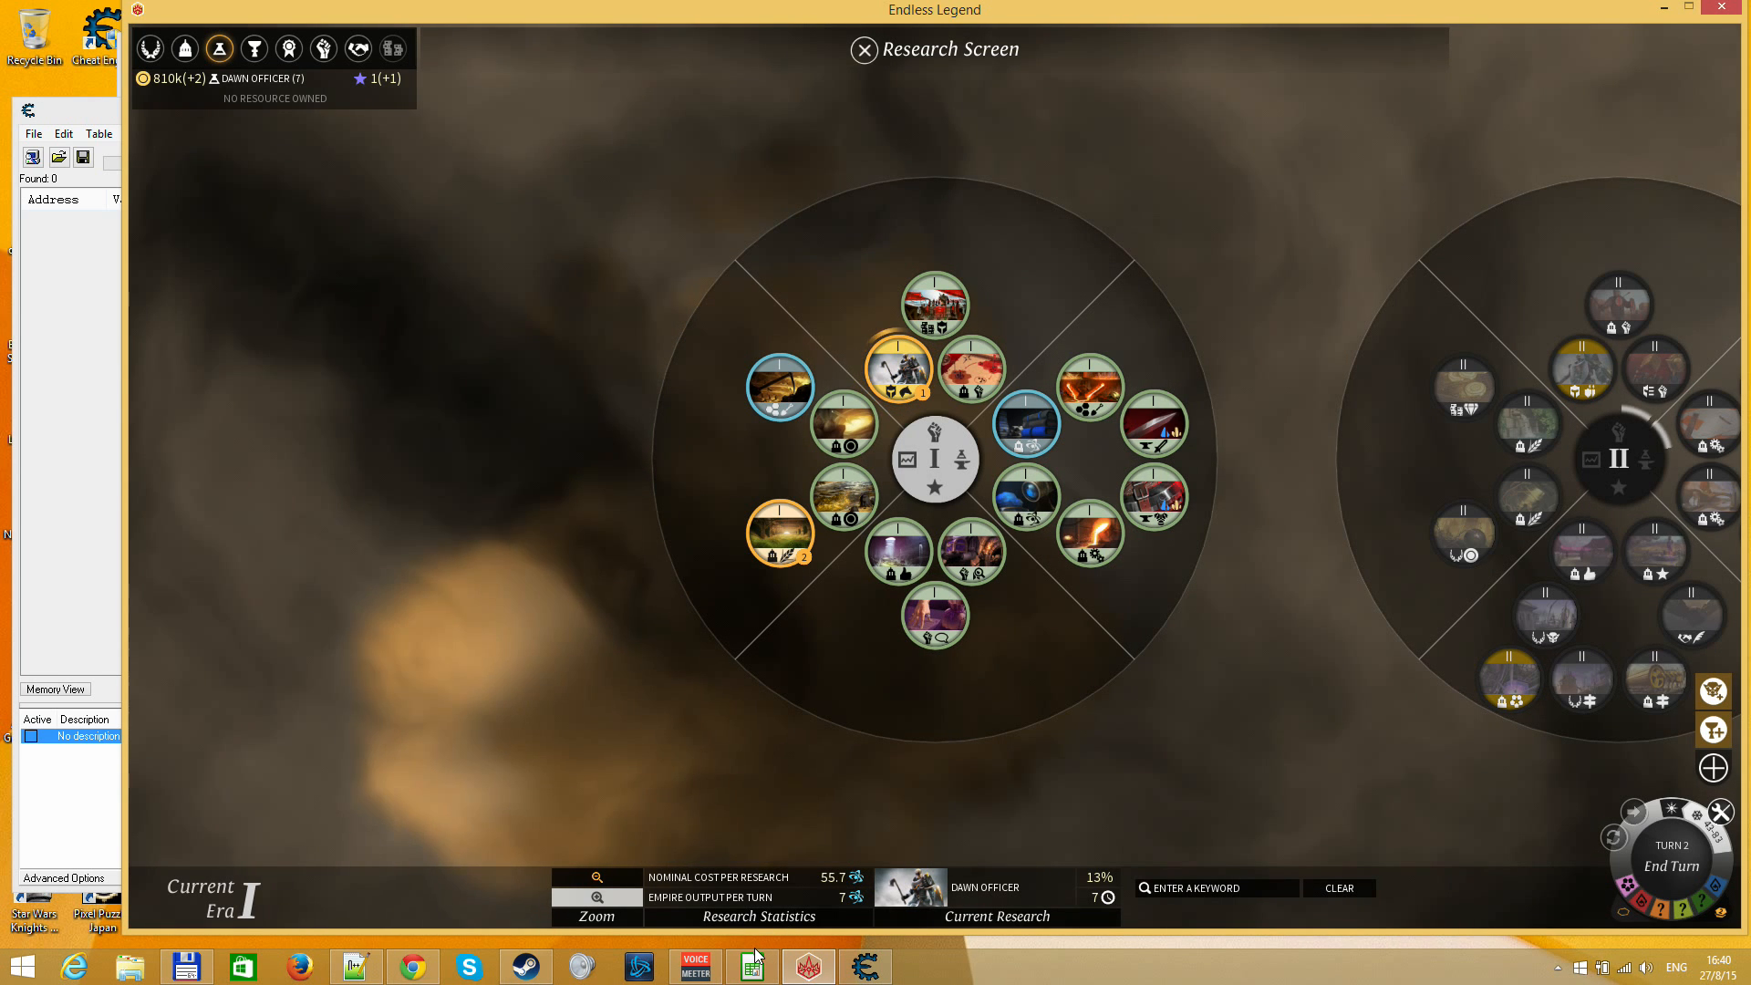
pyautogui.moveTo(167, 82)
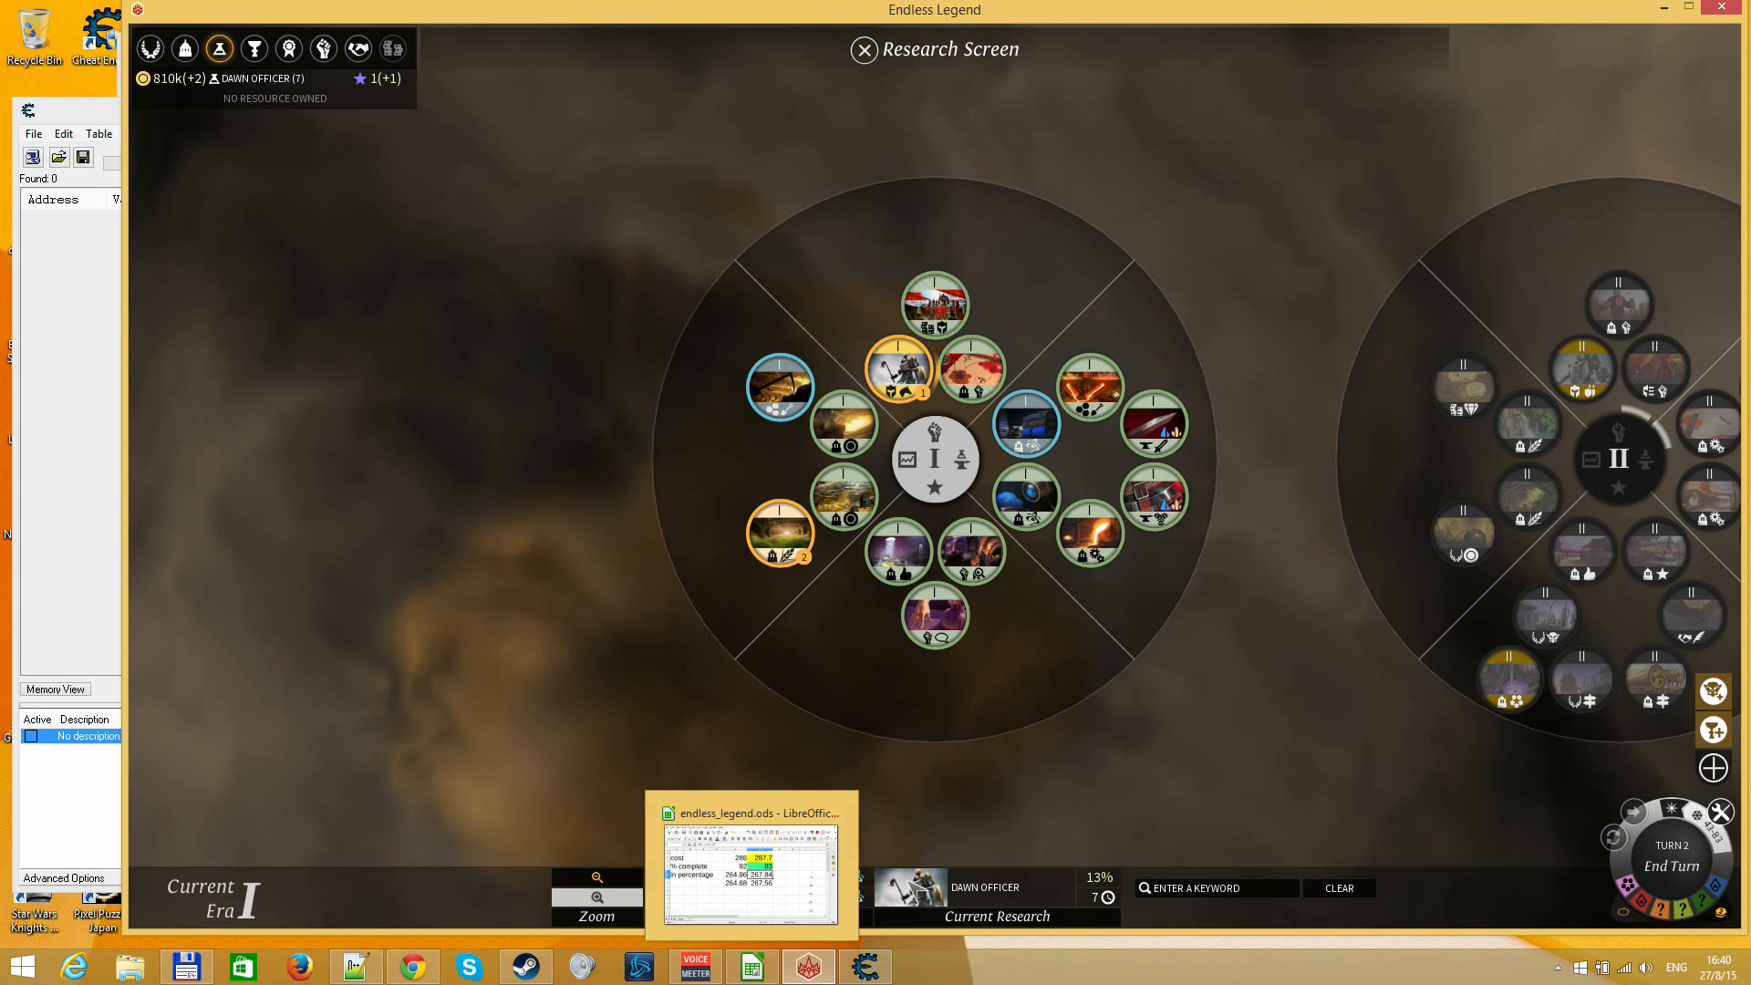
pyautogui.click(753, 967)
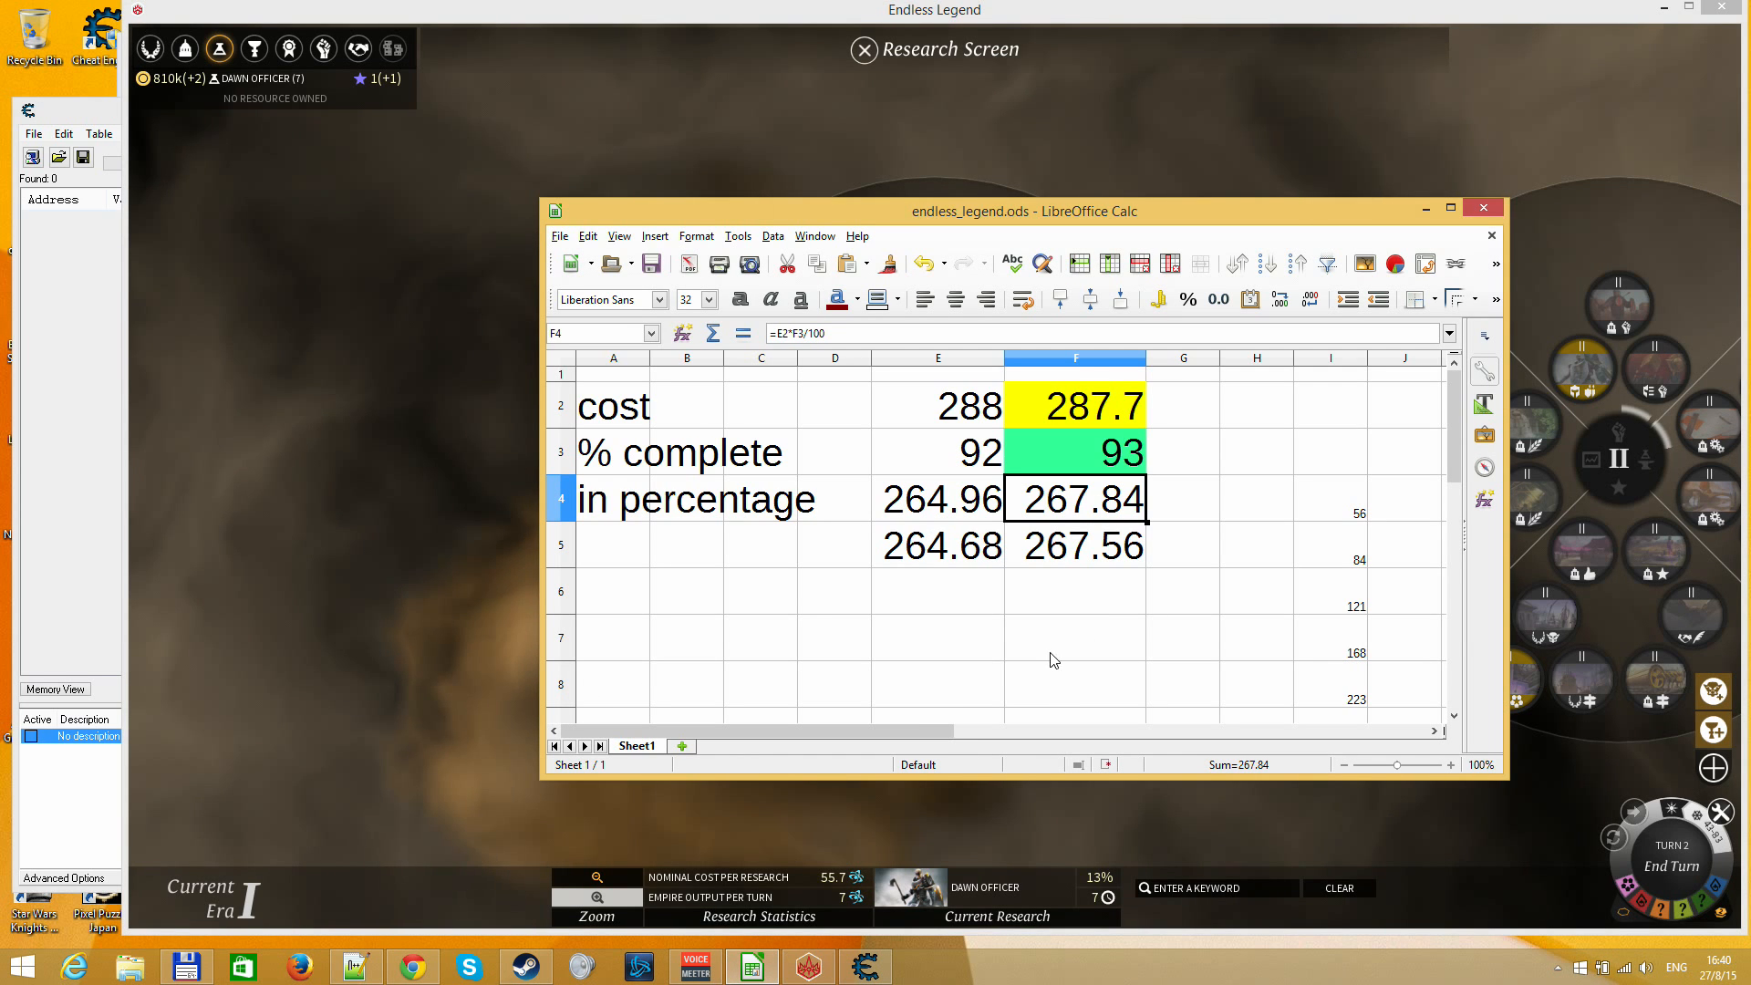
# Check the progress formulas in F5 and F4, then switch to Endless Legend and inspect the science output breakdown in Amund's city view
pyautogui.click(1099, 560)
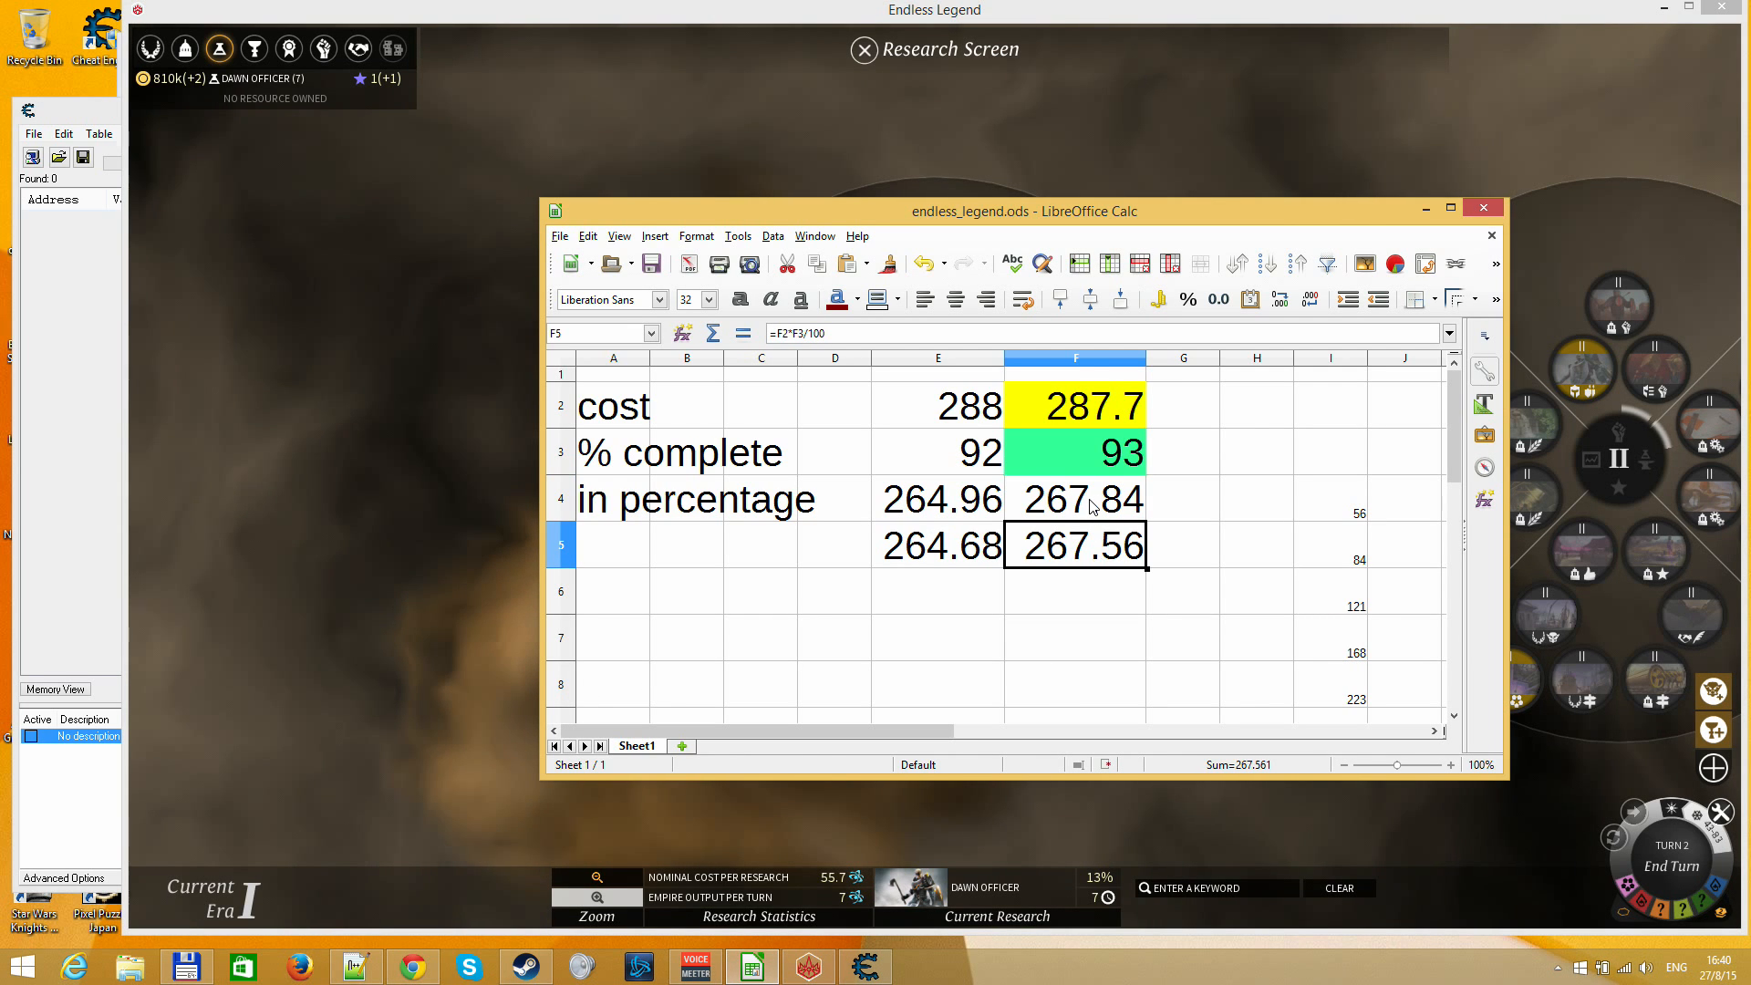
pyautogui.click(1093, 506)
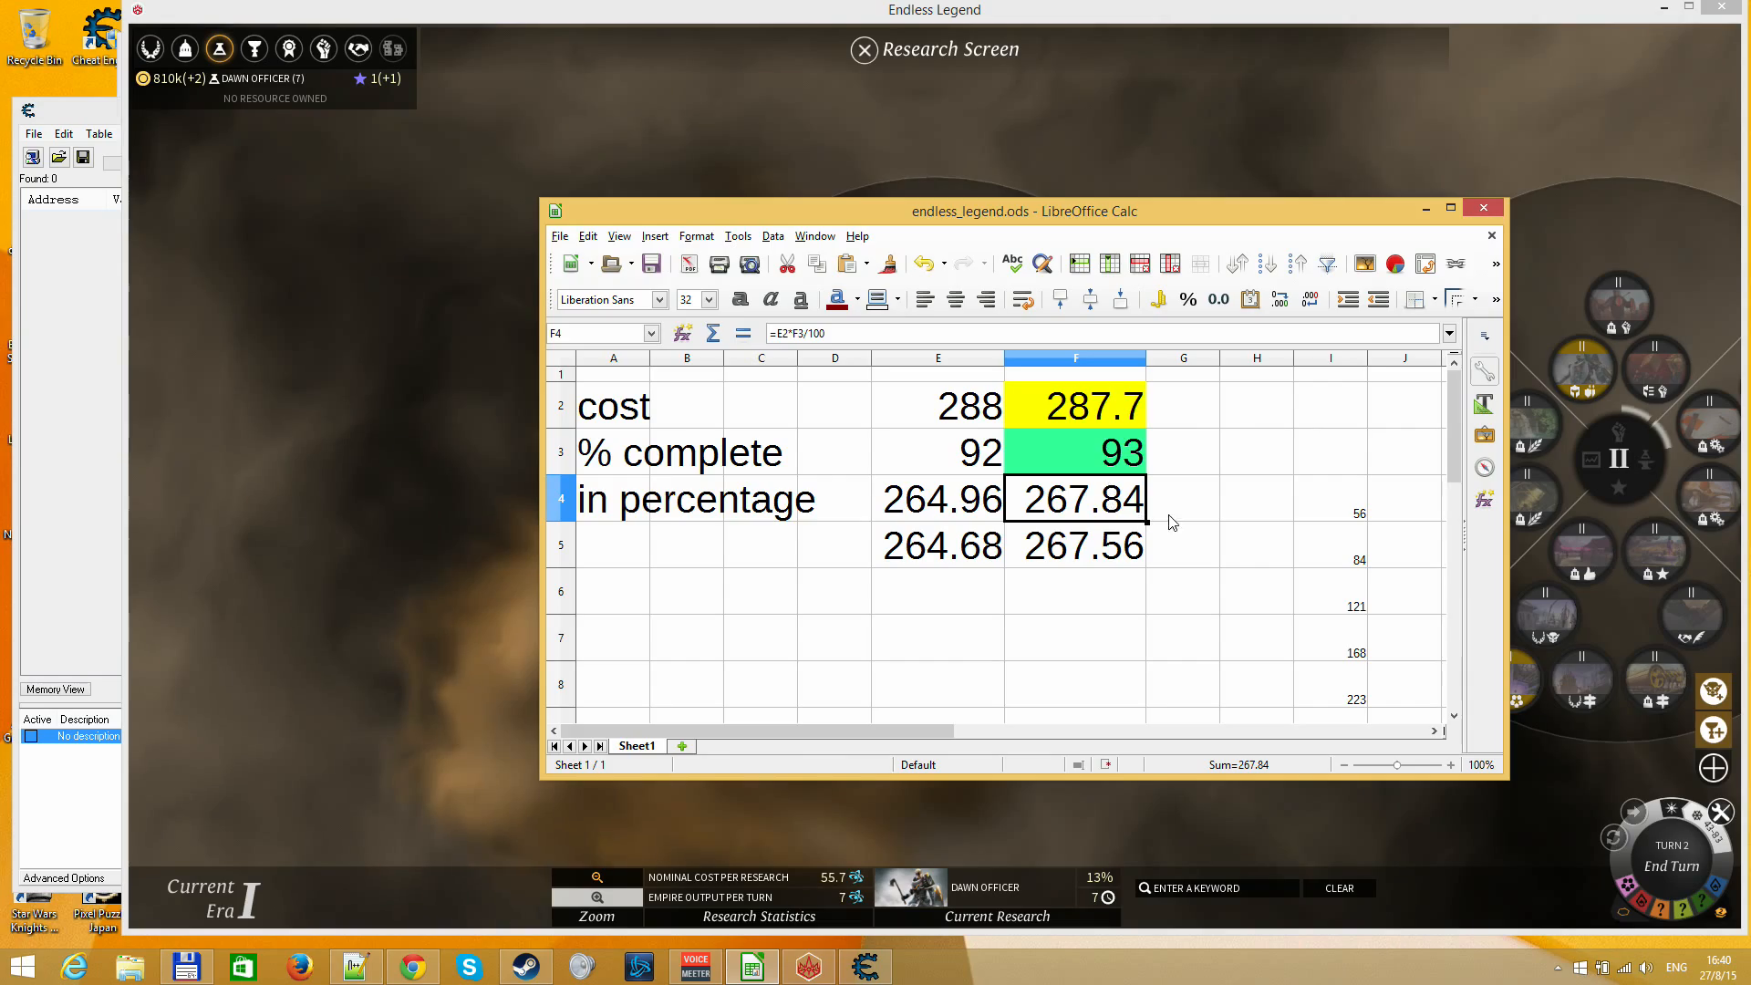
pyautogui.click(398, 220)
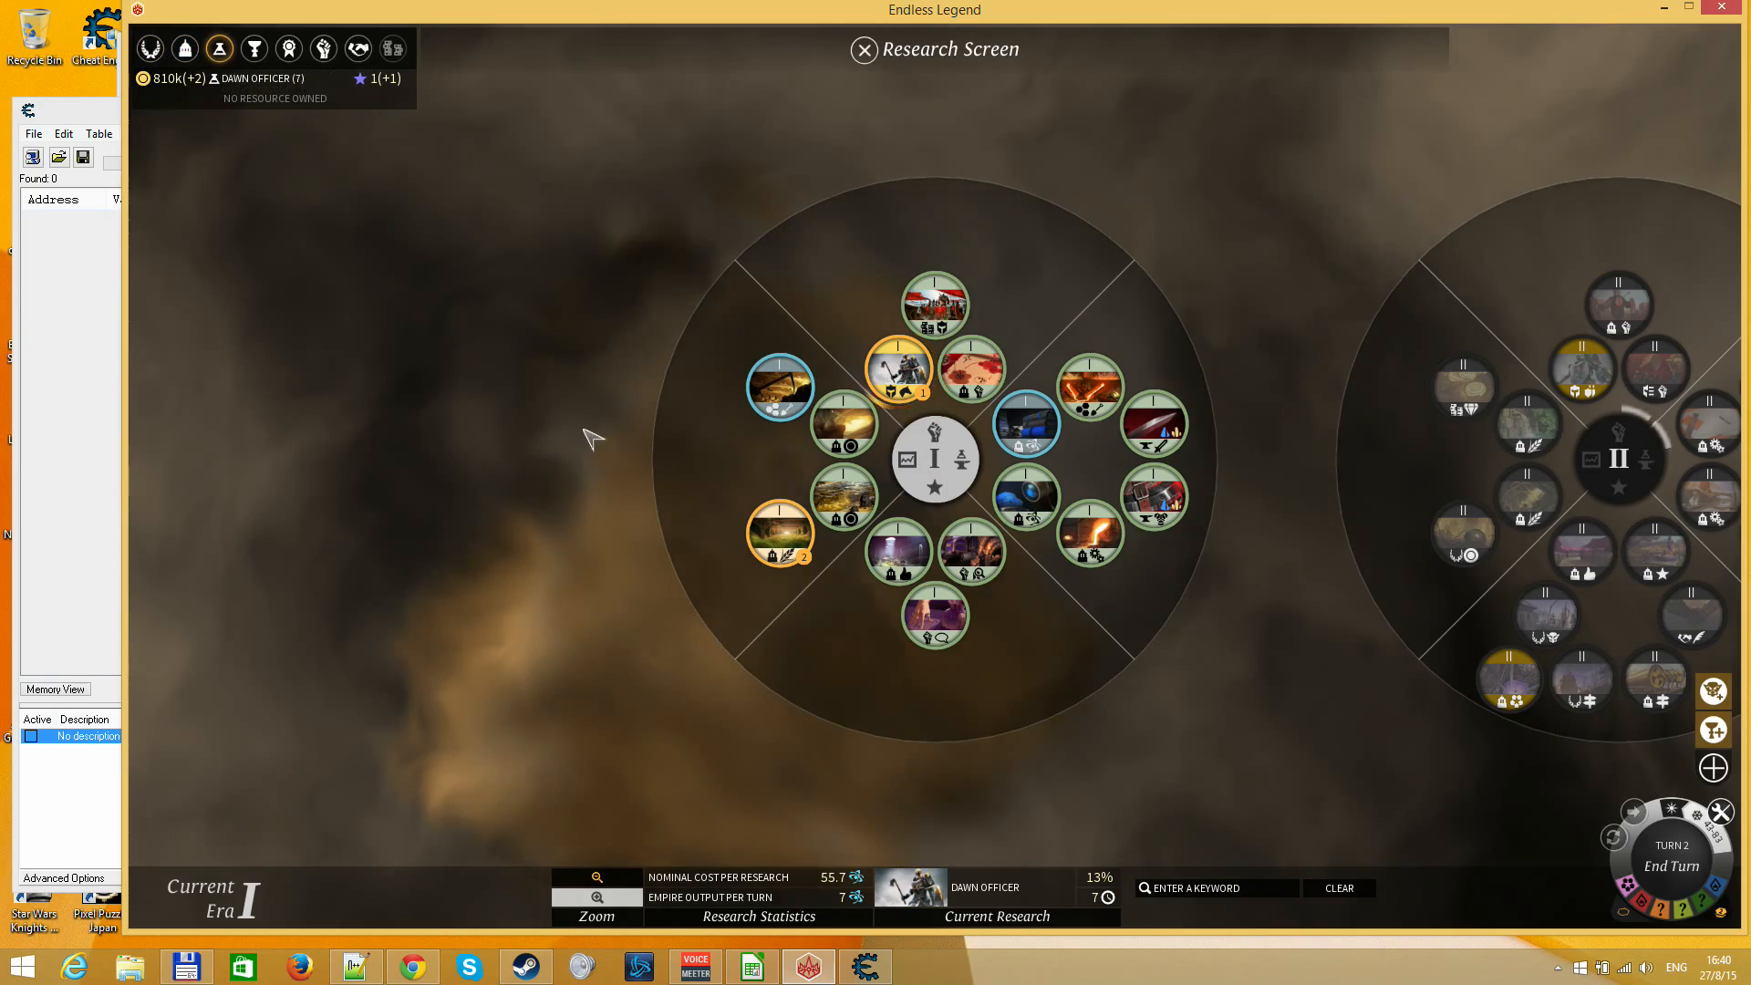
pyautogui.press('Escape')
pyautogui.click(865, 527)
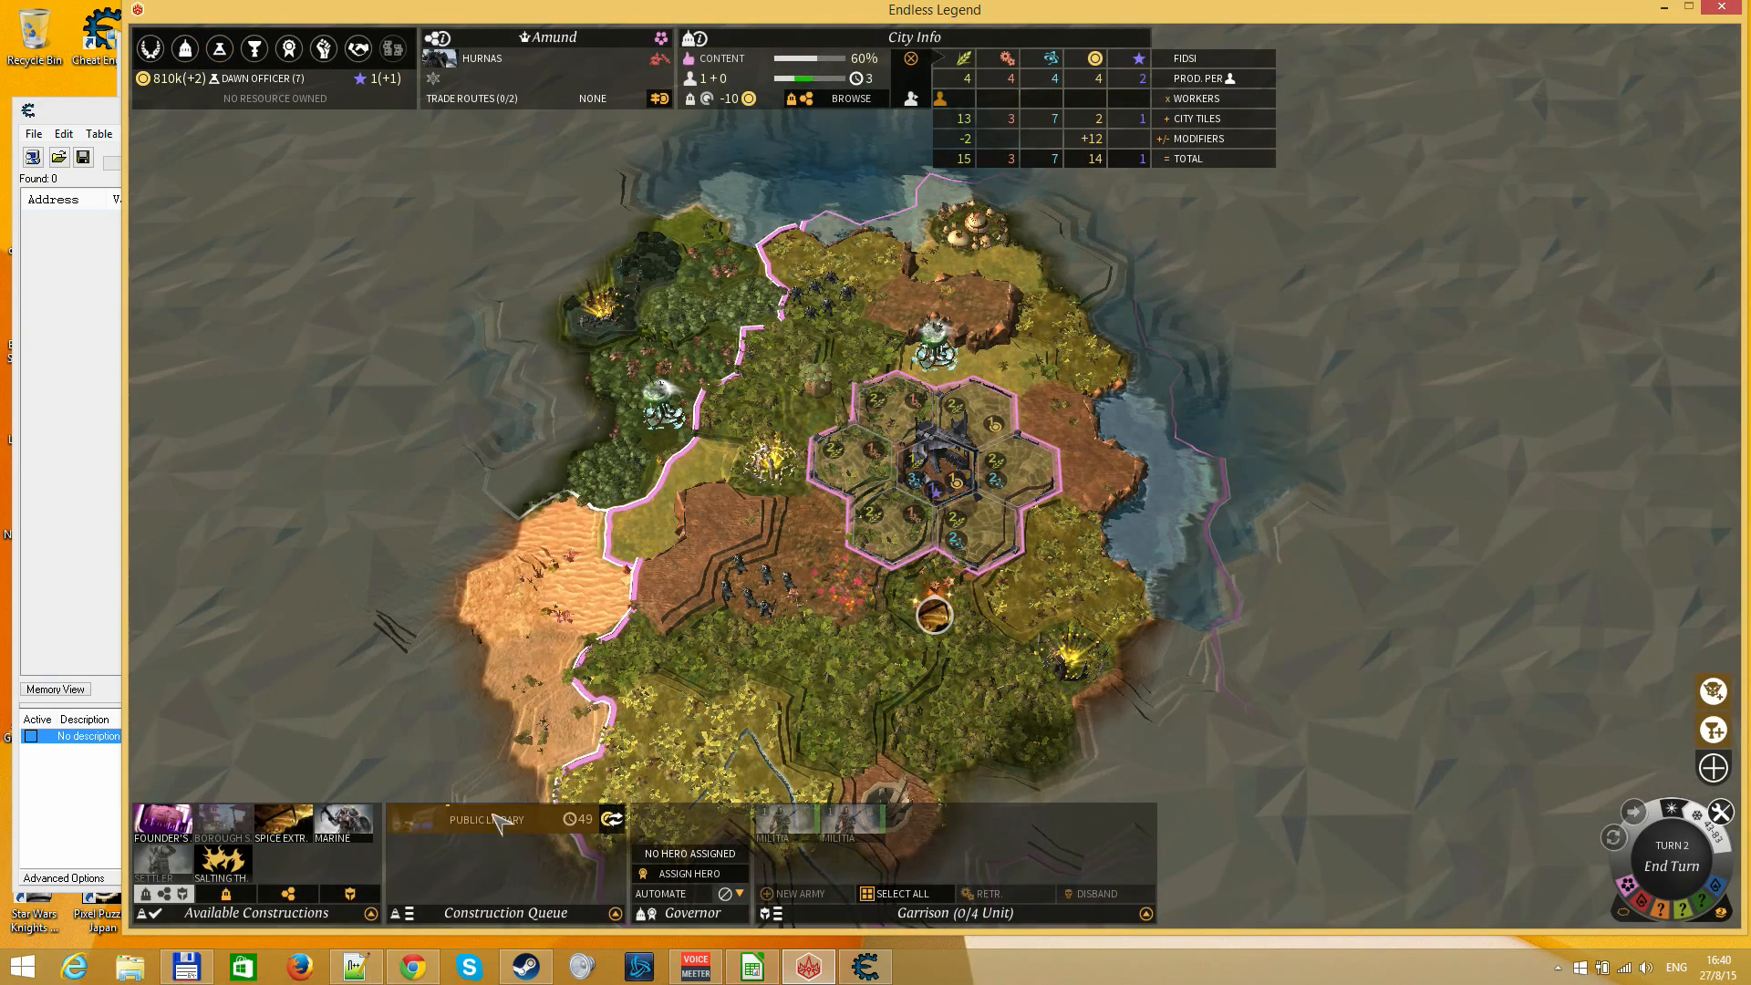
pyautogui.moveTo(1051, 164)
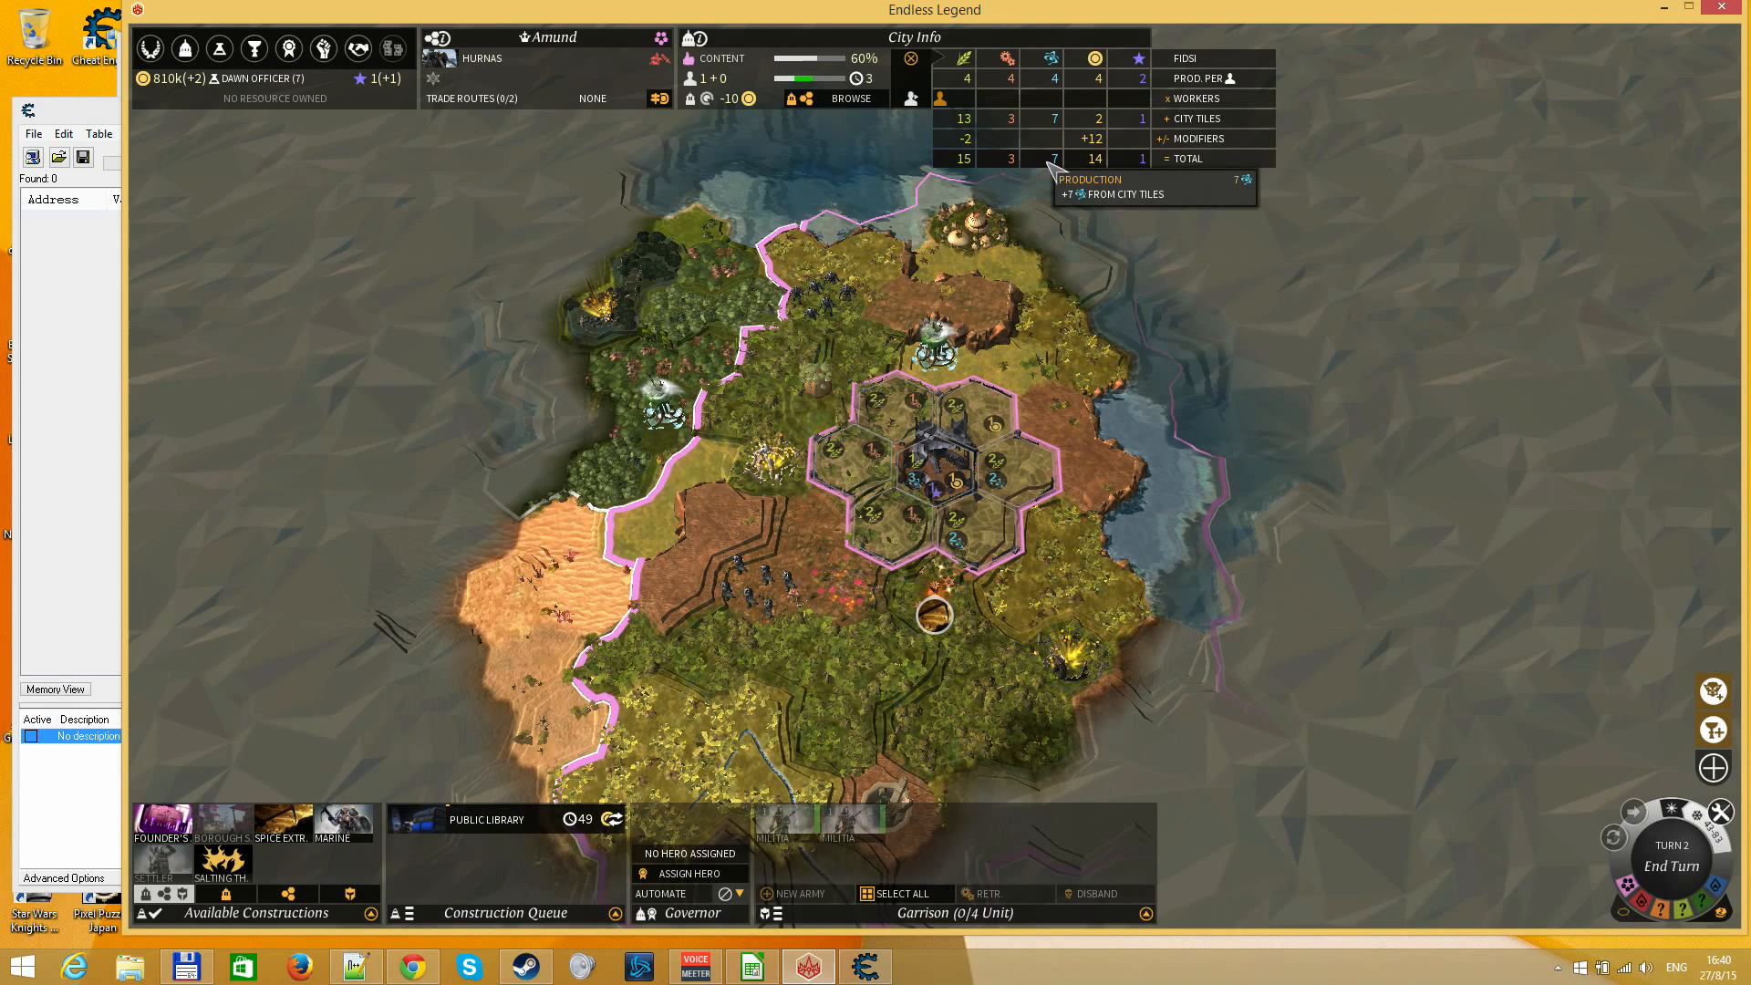
pyautogui.moveTo(1049, 127)
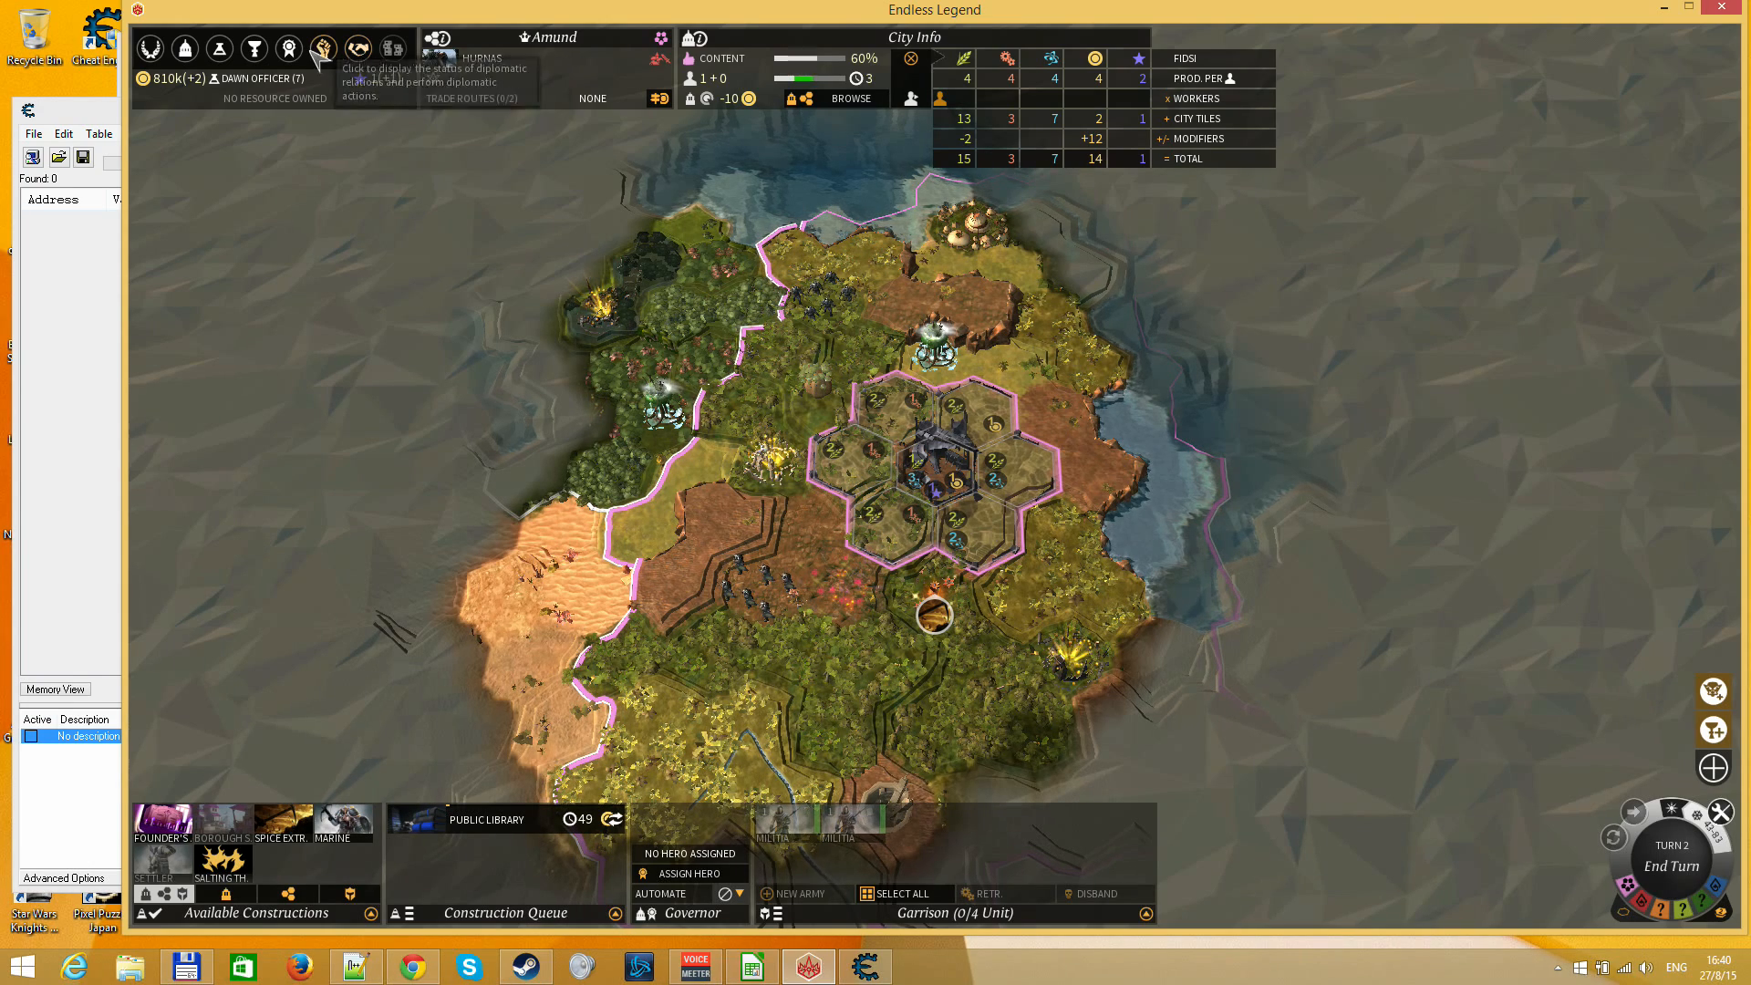
# Open the Research Screen and check the cost and completion percentage of the Dawn Officer research
pyautogui.click(219, 49)
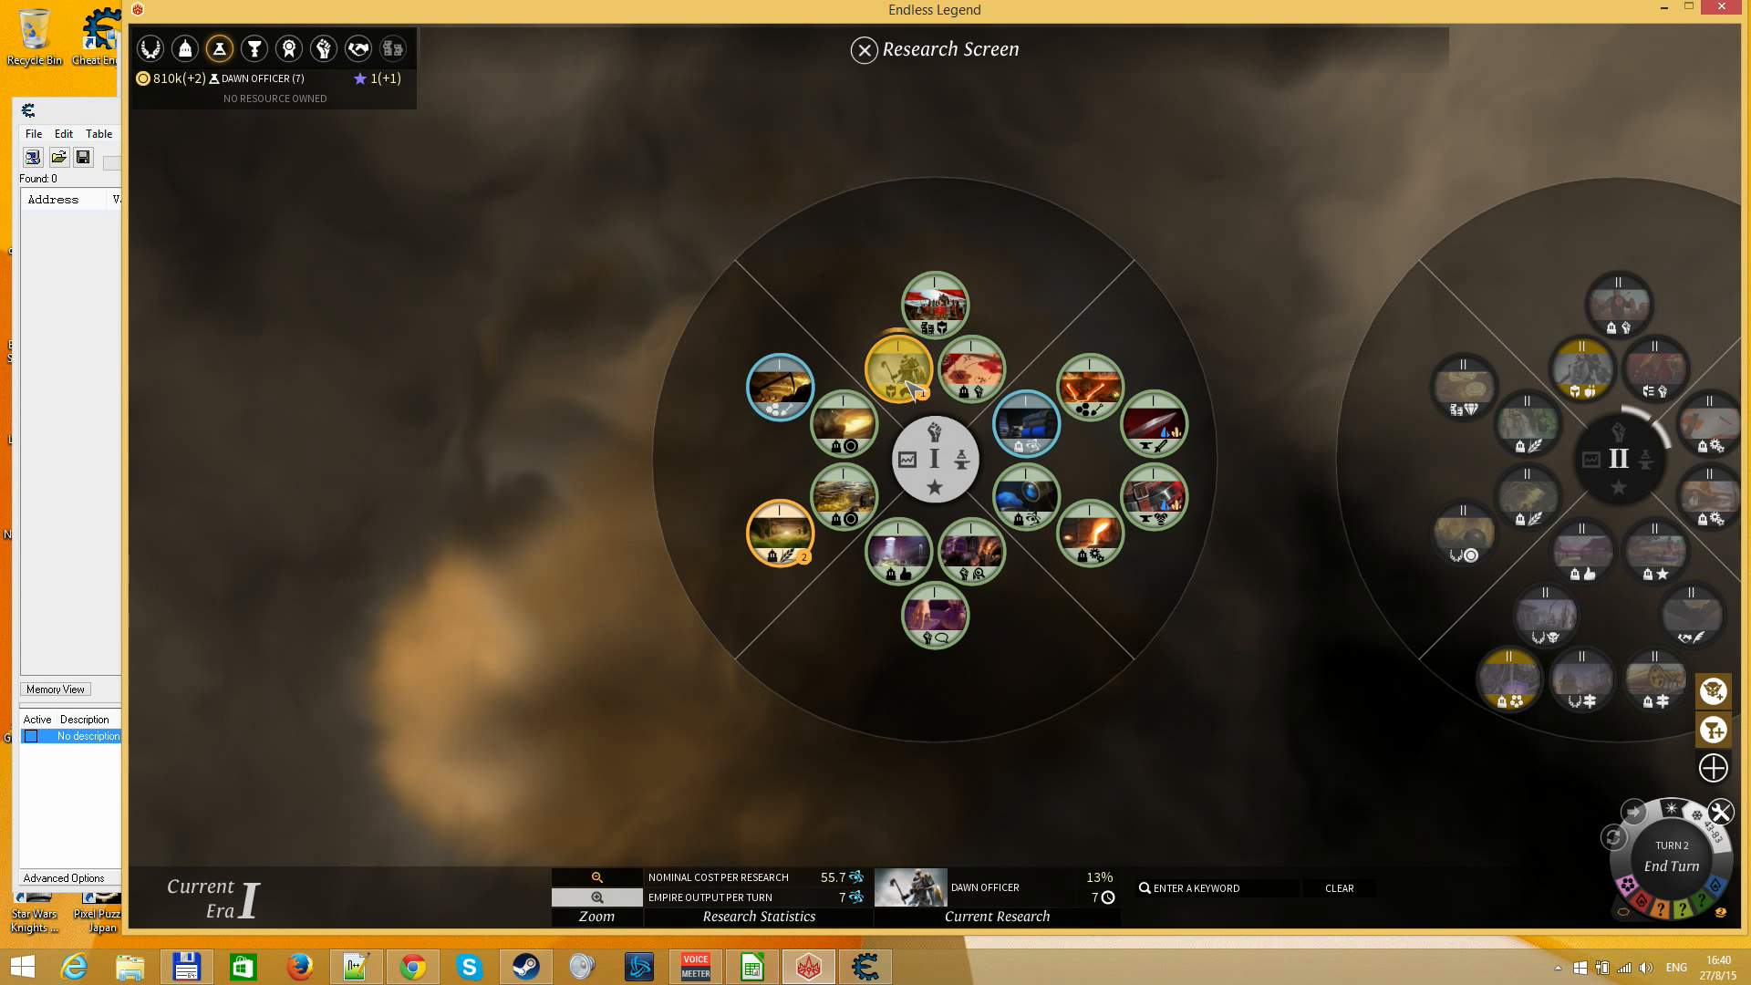
pyautogui.moveTo(907, 383)
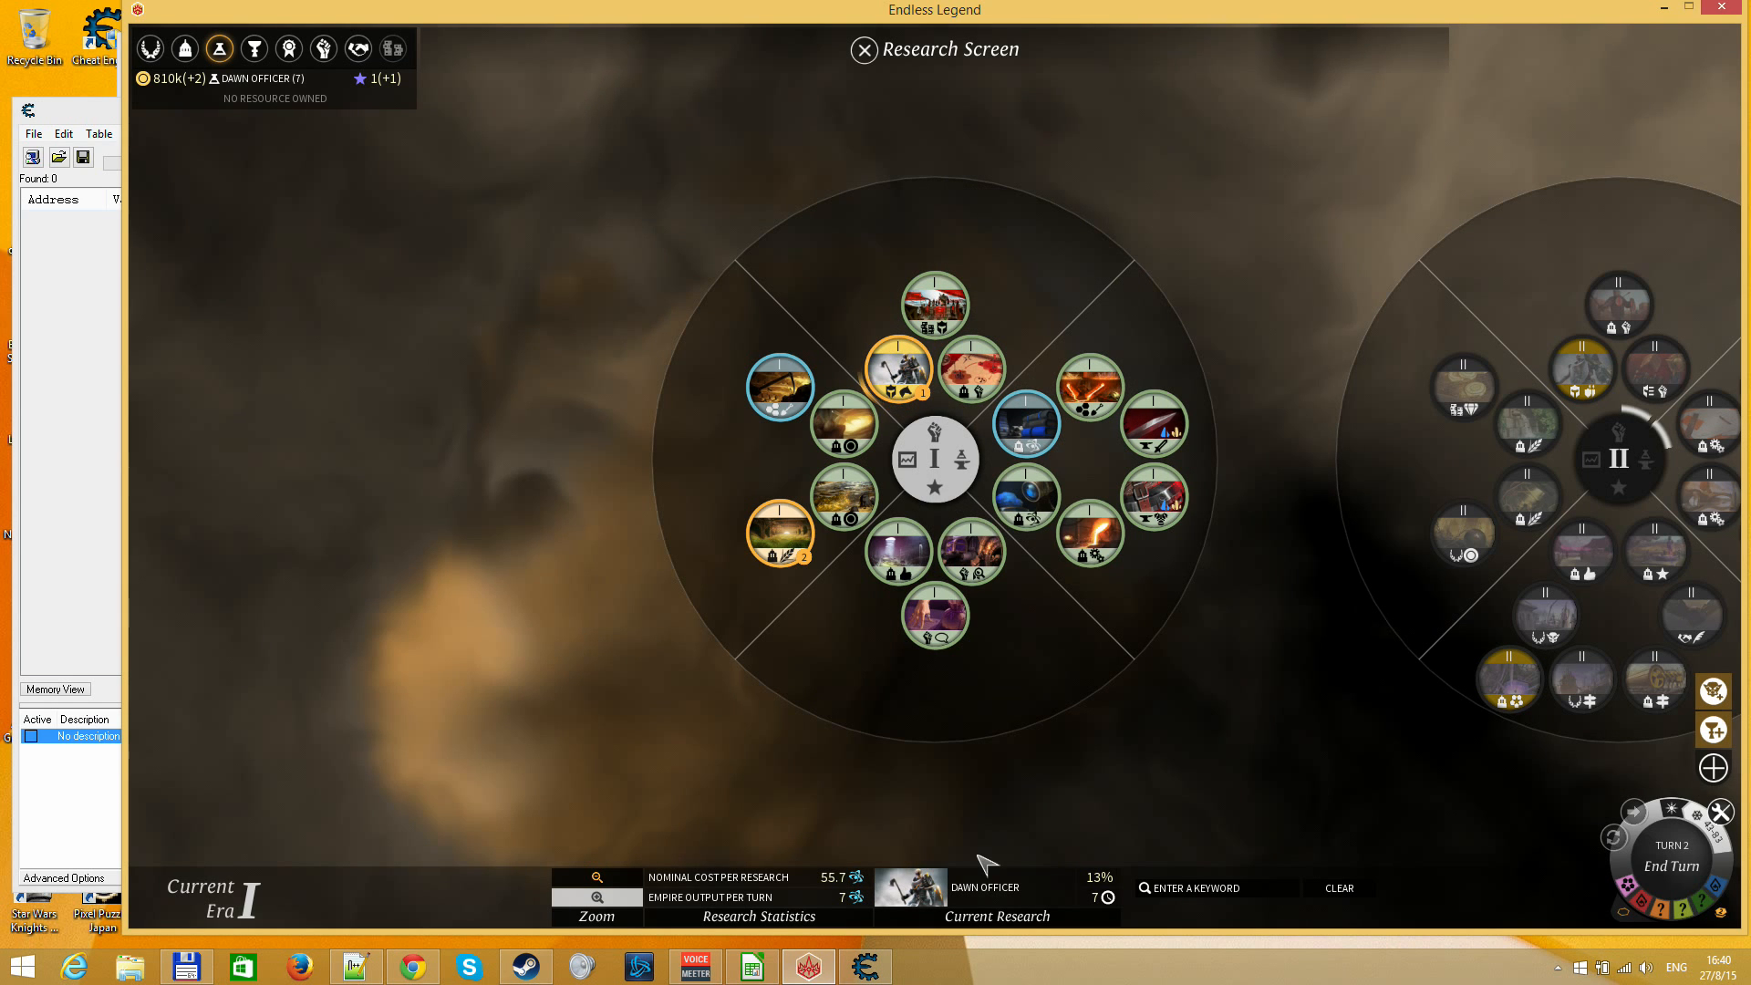
pyautogui.moveTo(993, 906)
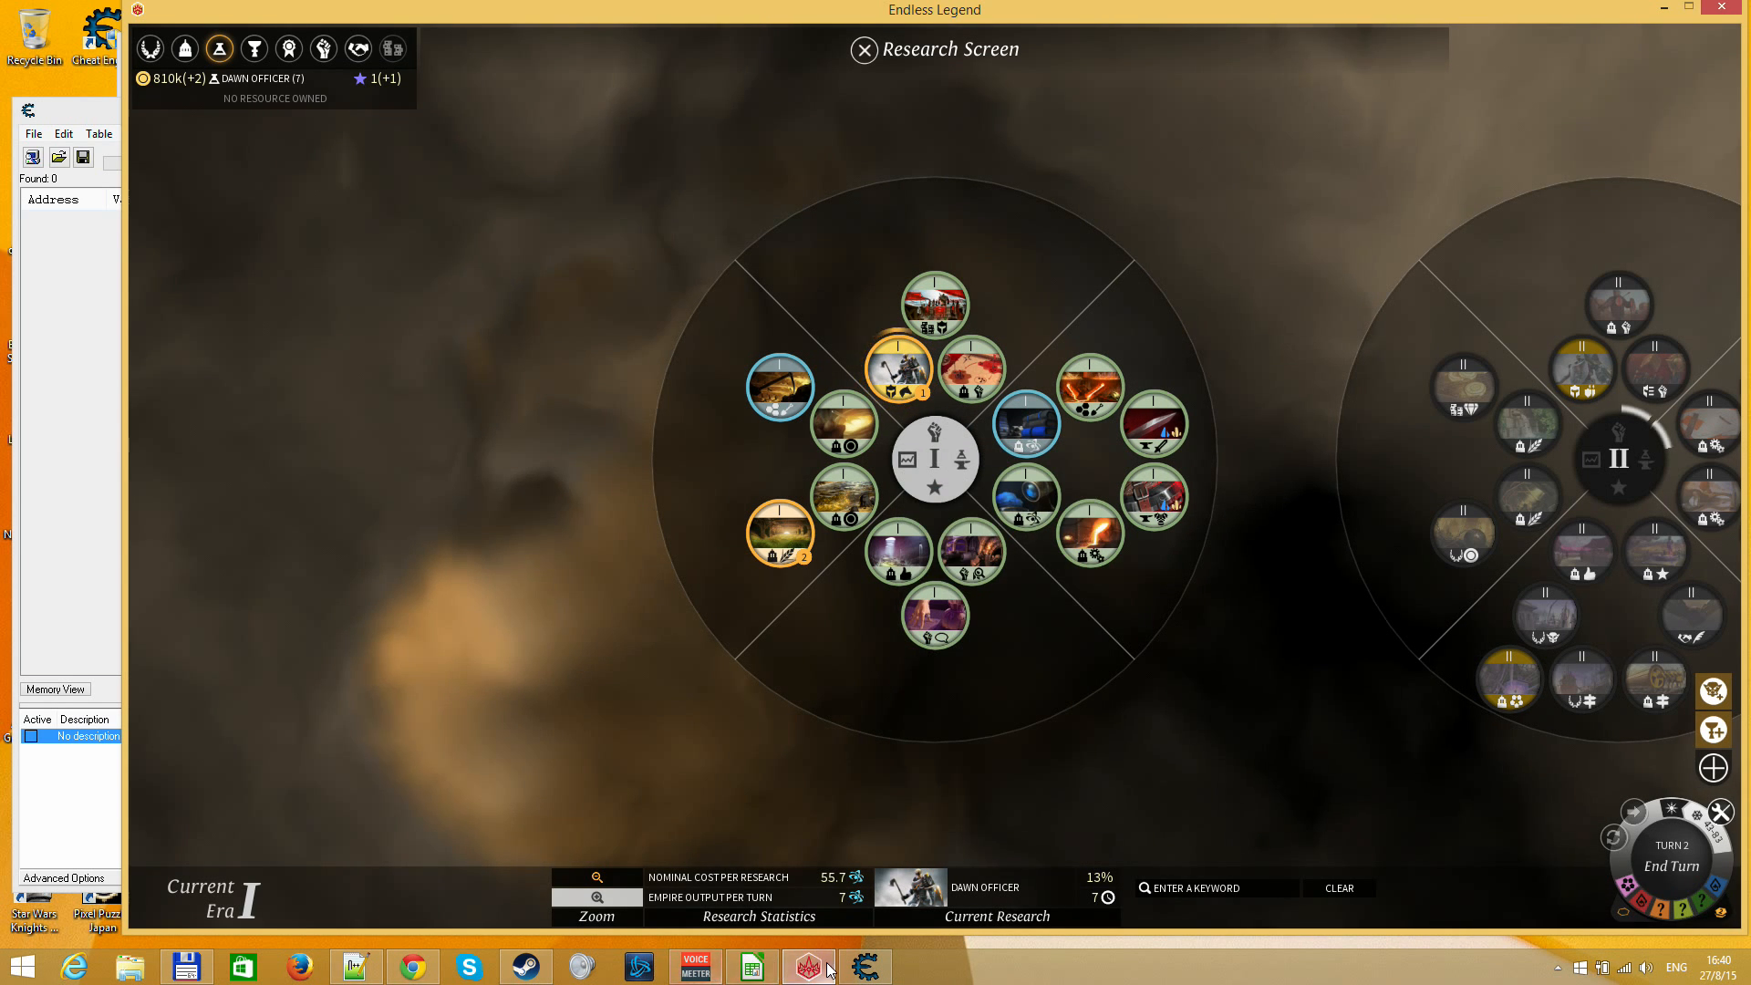
# Switch to the endless_legend.ods spreadsheet and set the cost in F2 to 55.7 and the % complete in F3 to 13
pyautogui.click(864, 967)
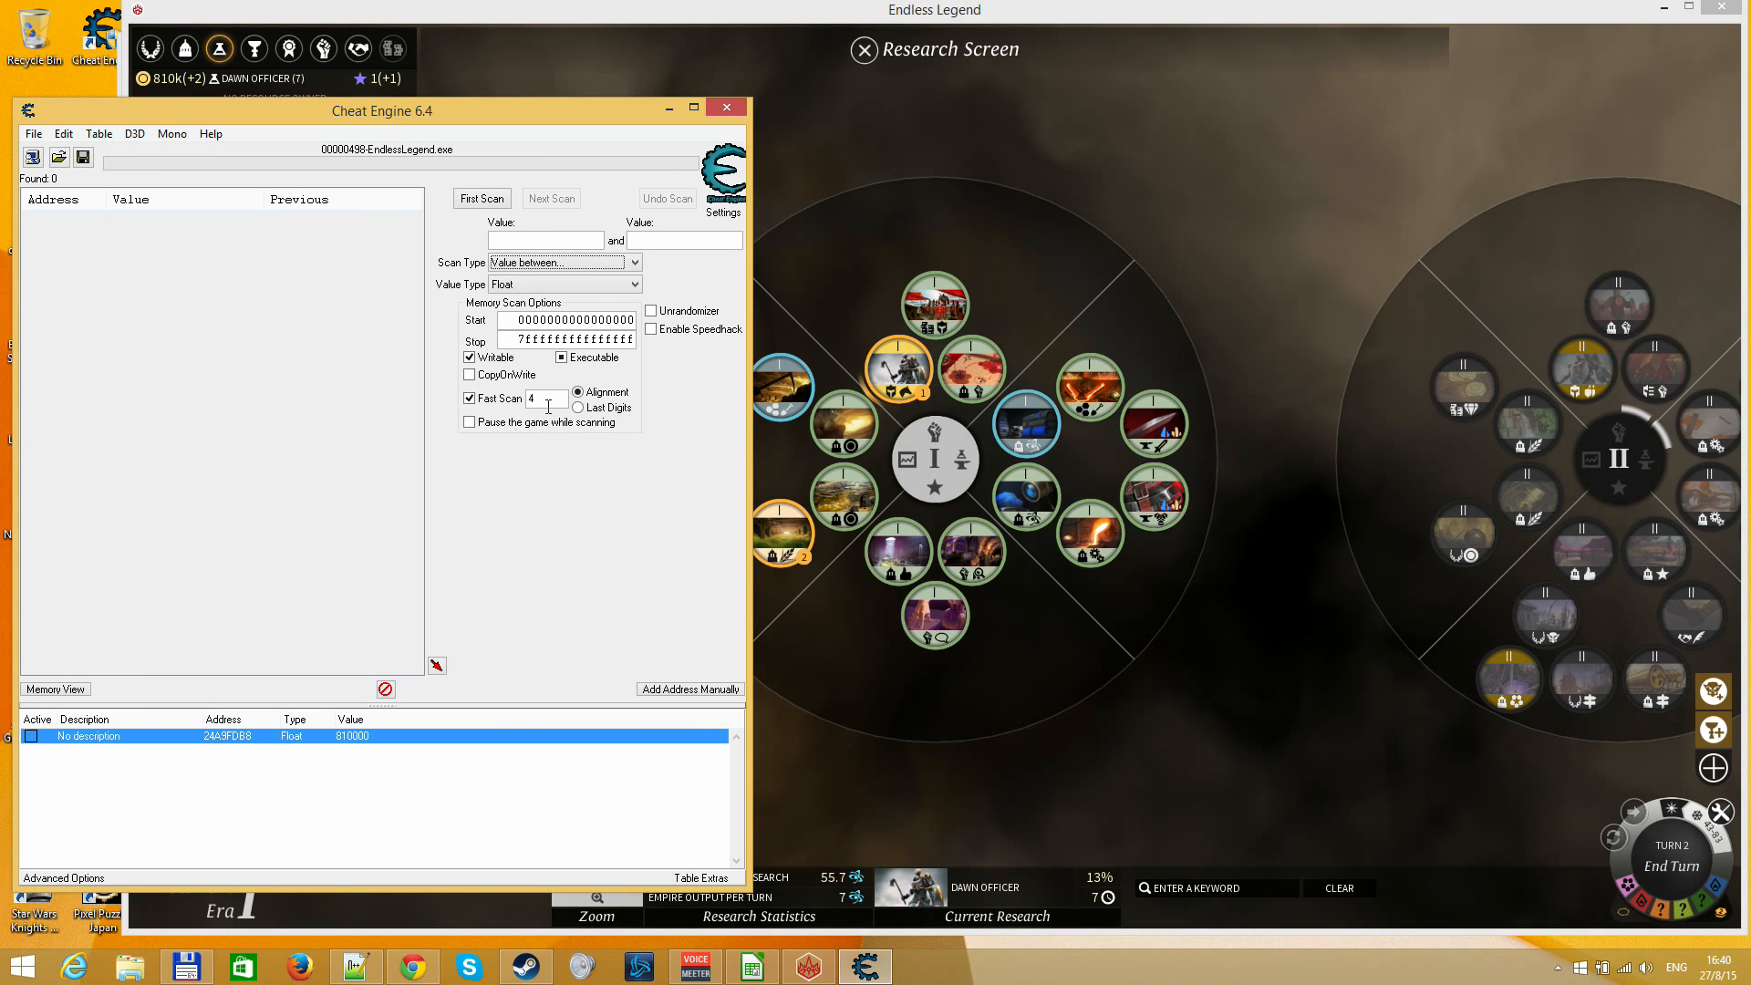
pyautogui.click(516, 240)
pyautogui.click(754, 957)
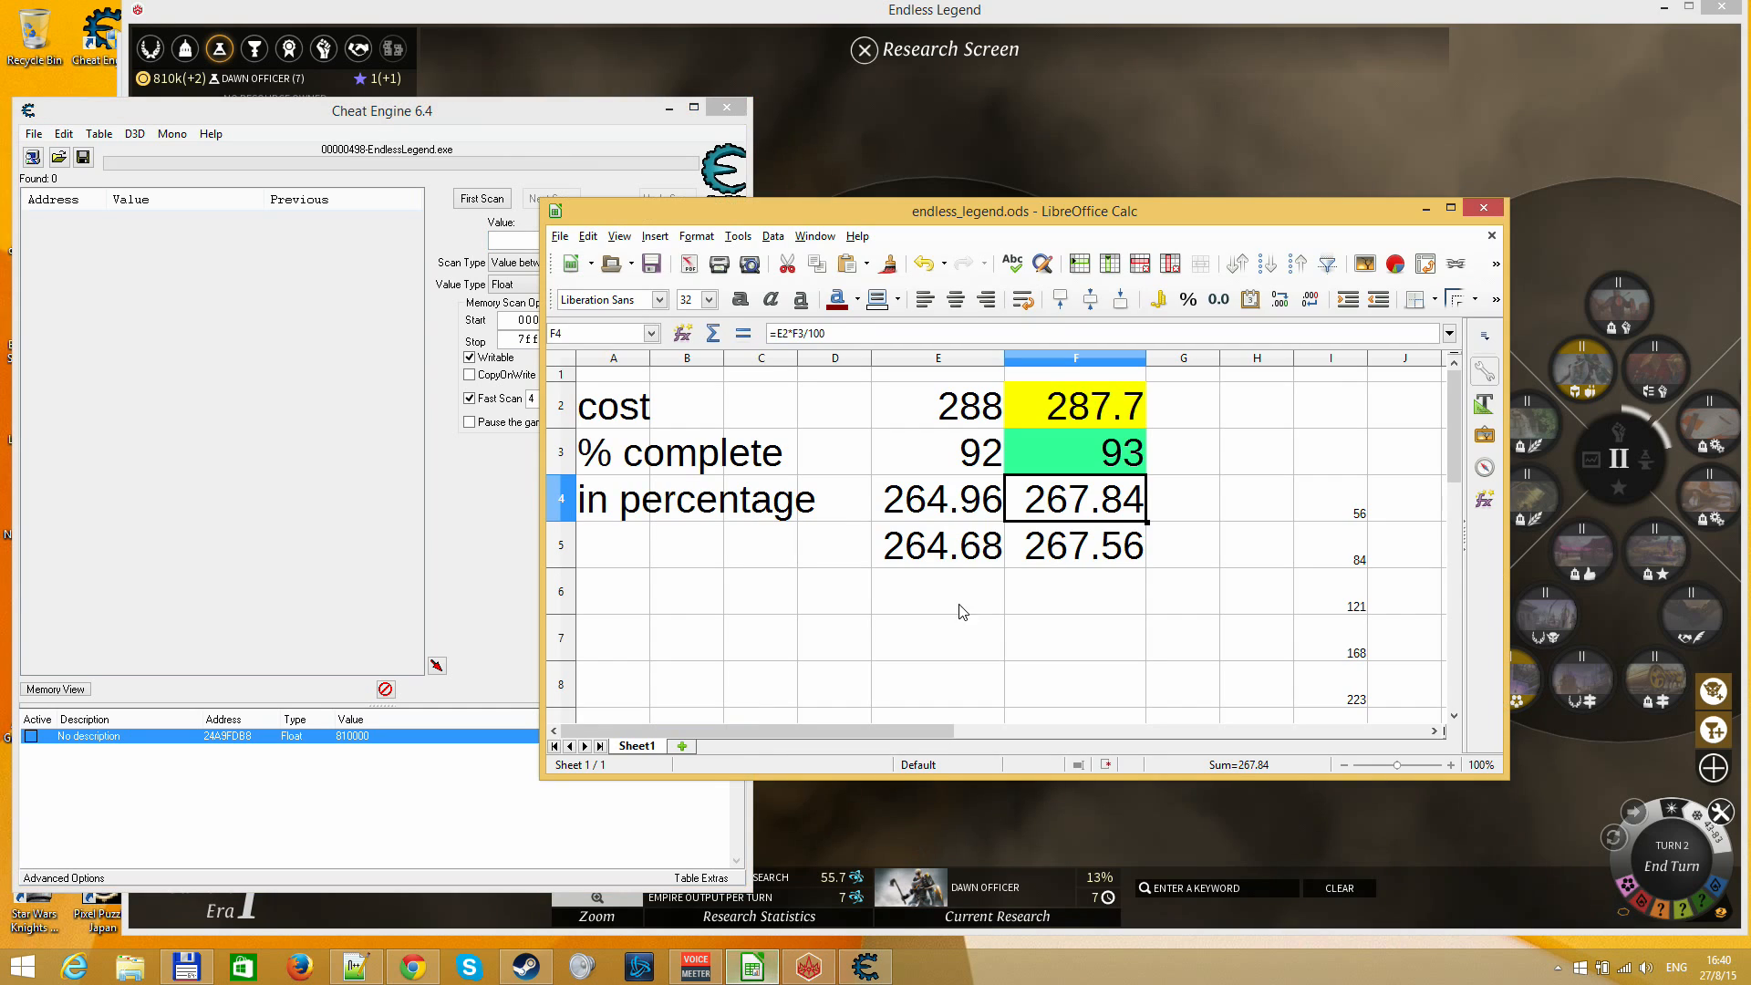
pyautogui.click(967, 409)
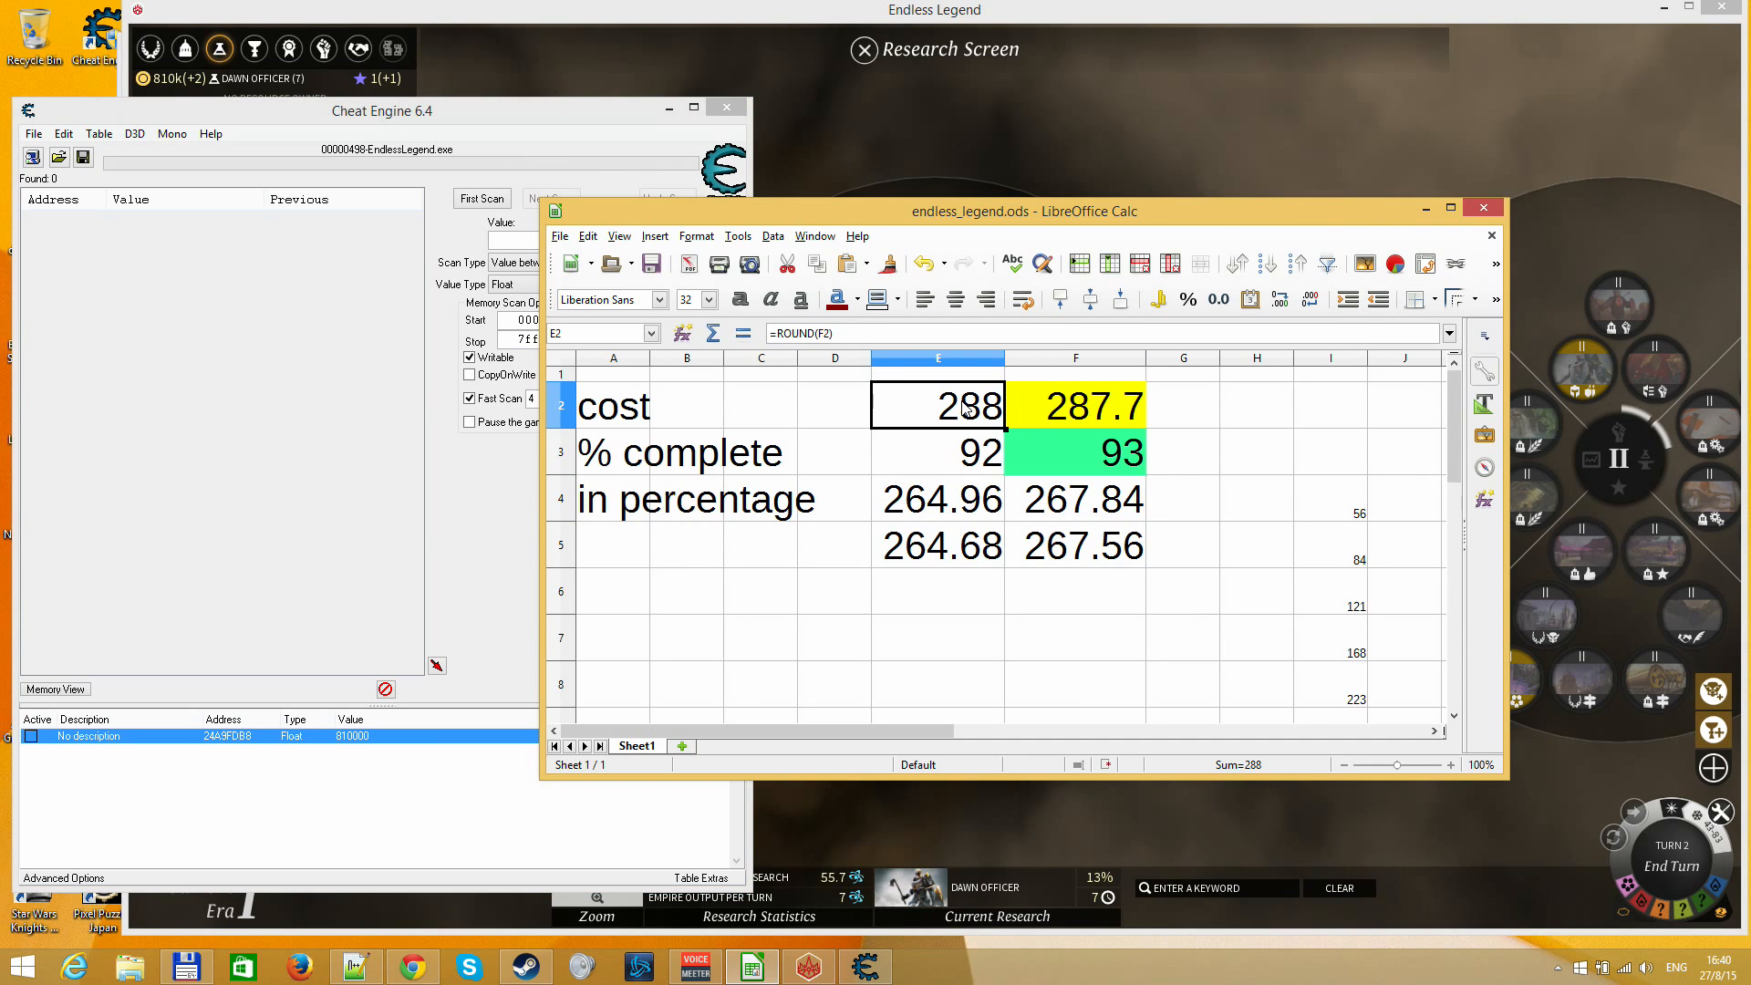
pyautogui.click(1085, 407)
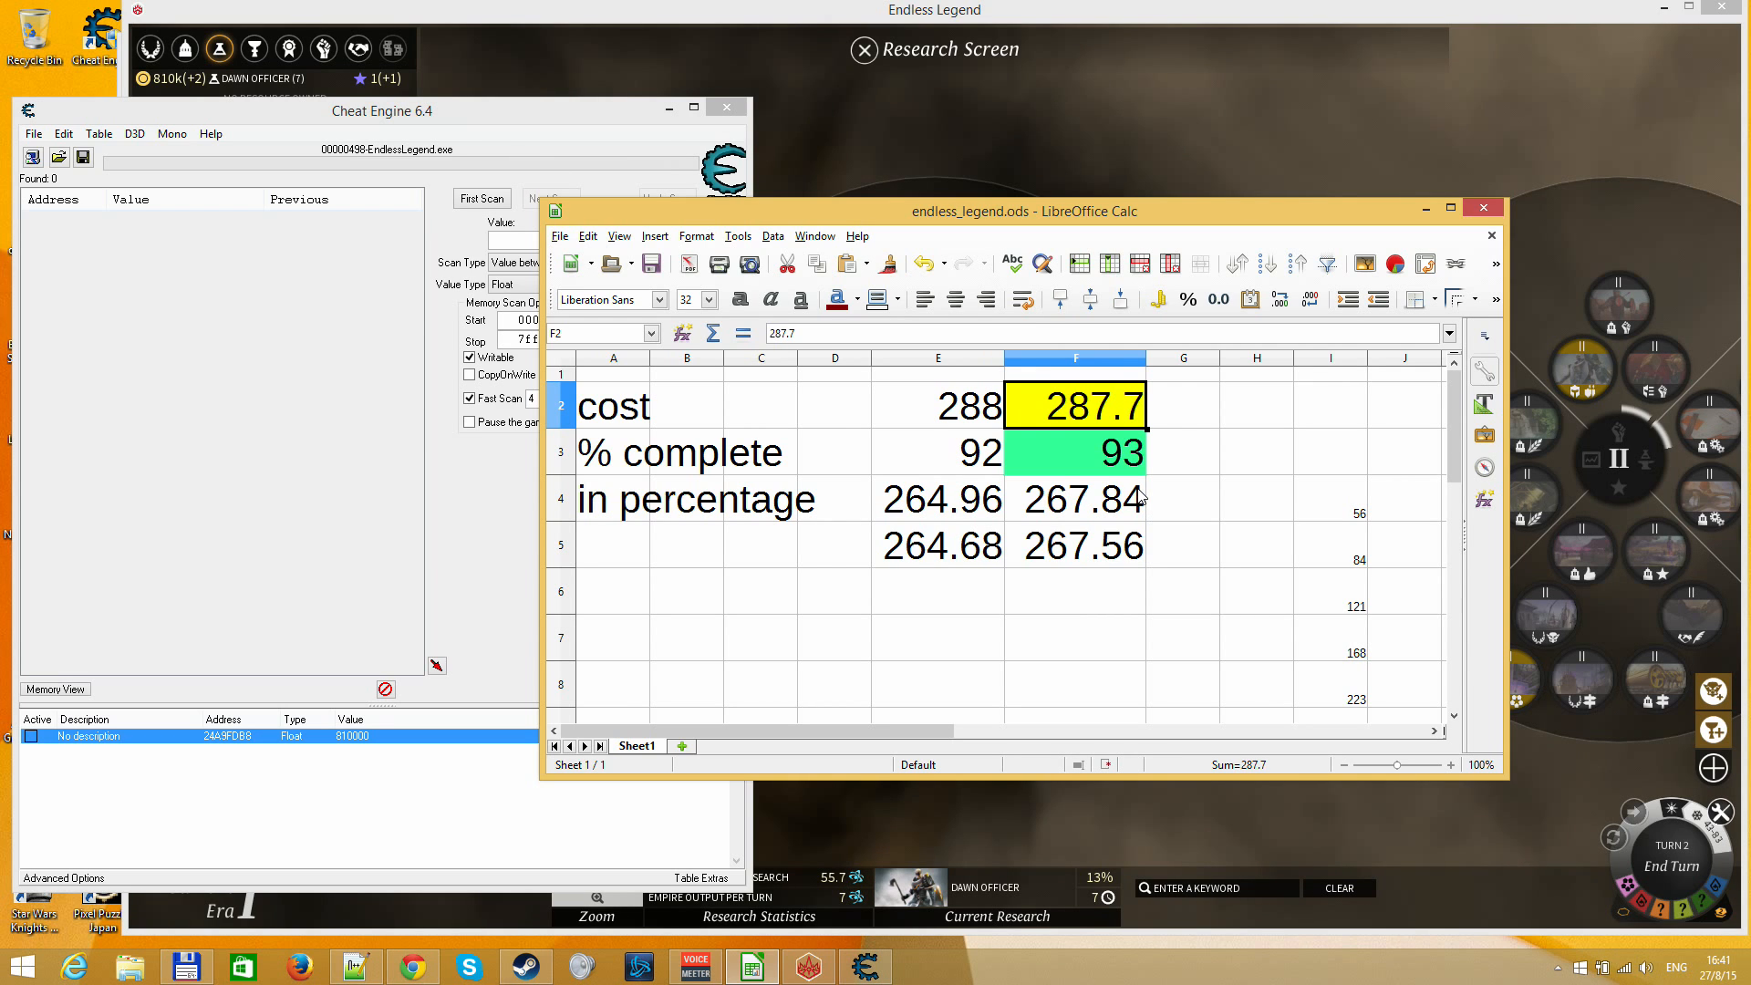
pyautogui.write('55.7')
pyautogui.press('Return')
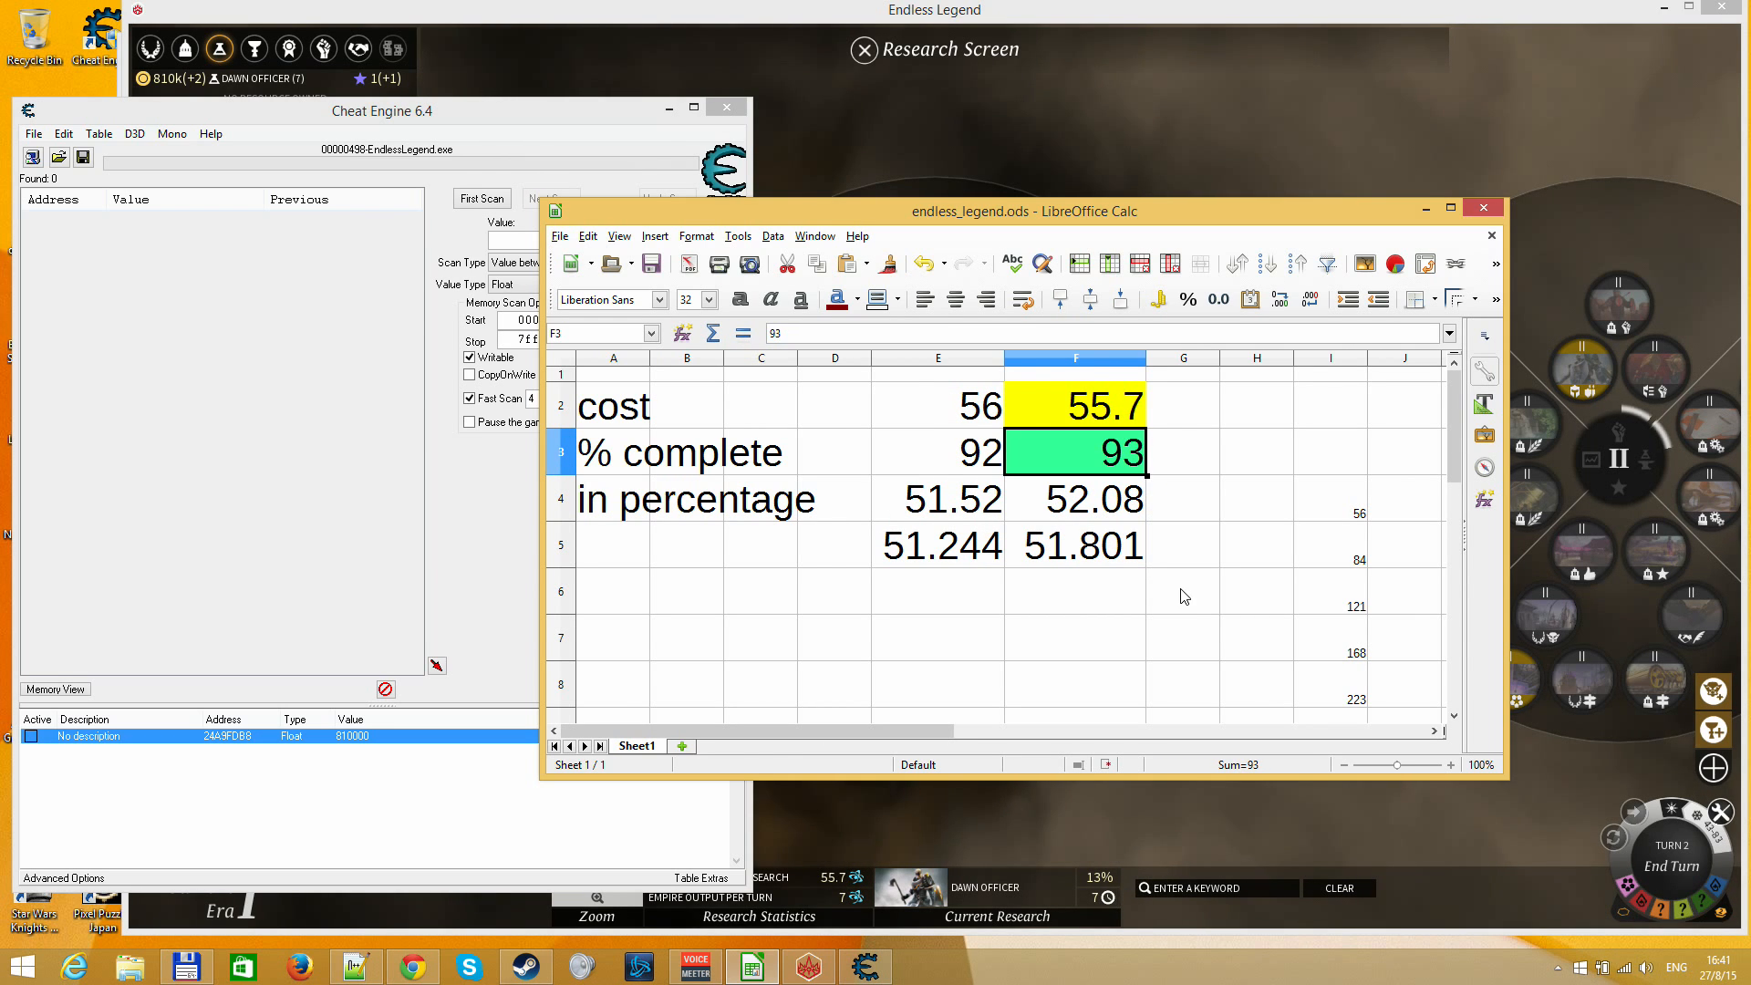
pyautogui.write('13')
pyautogui.press('Return')
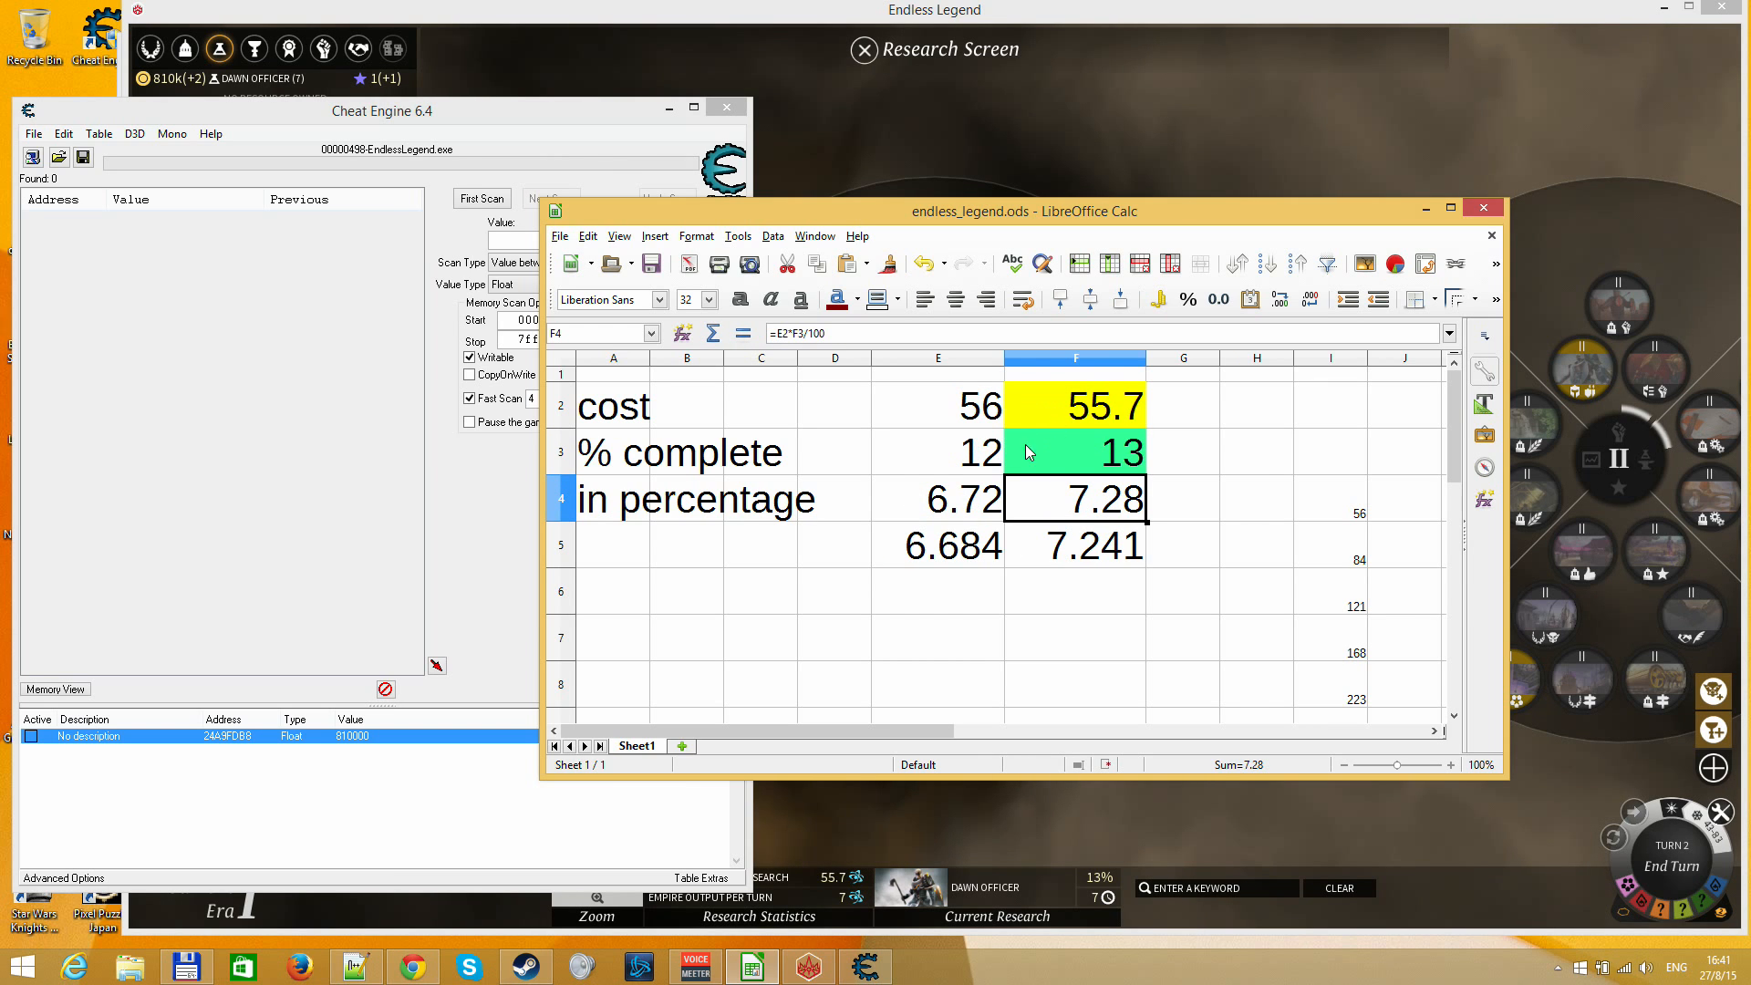
# Review the rounded cost, the lower percentage and the calculated progress values with their formulas in E2:F5
pyautogui.click(912, 449)
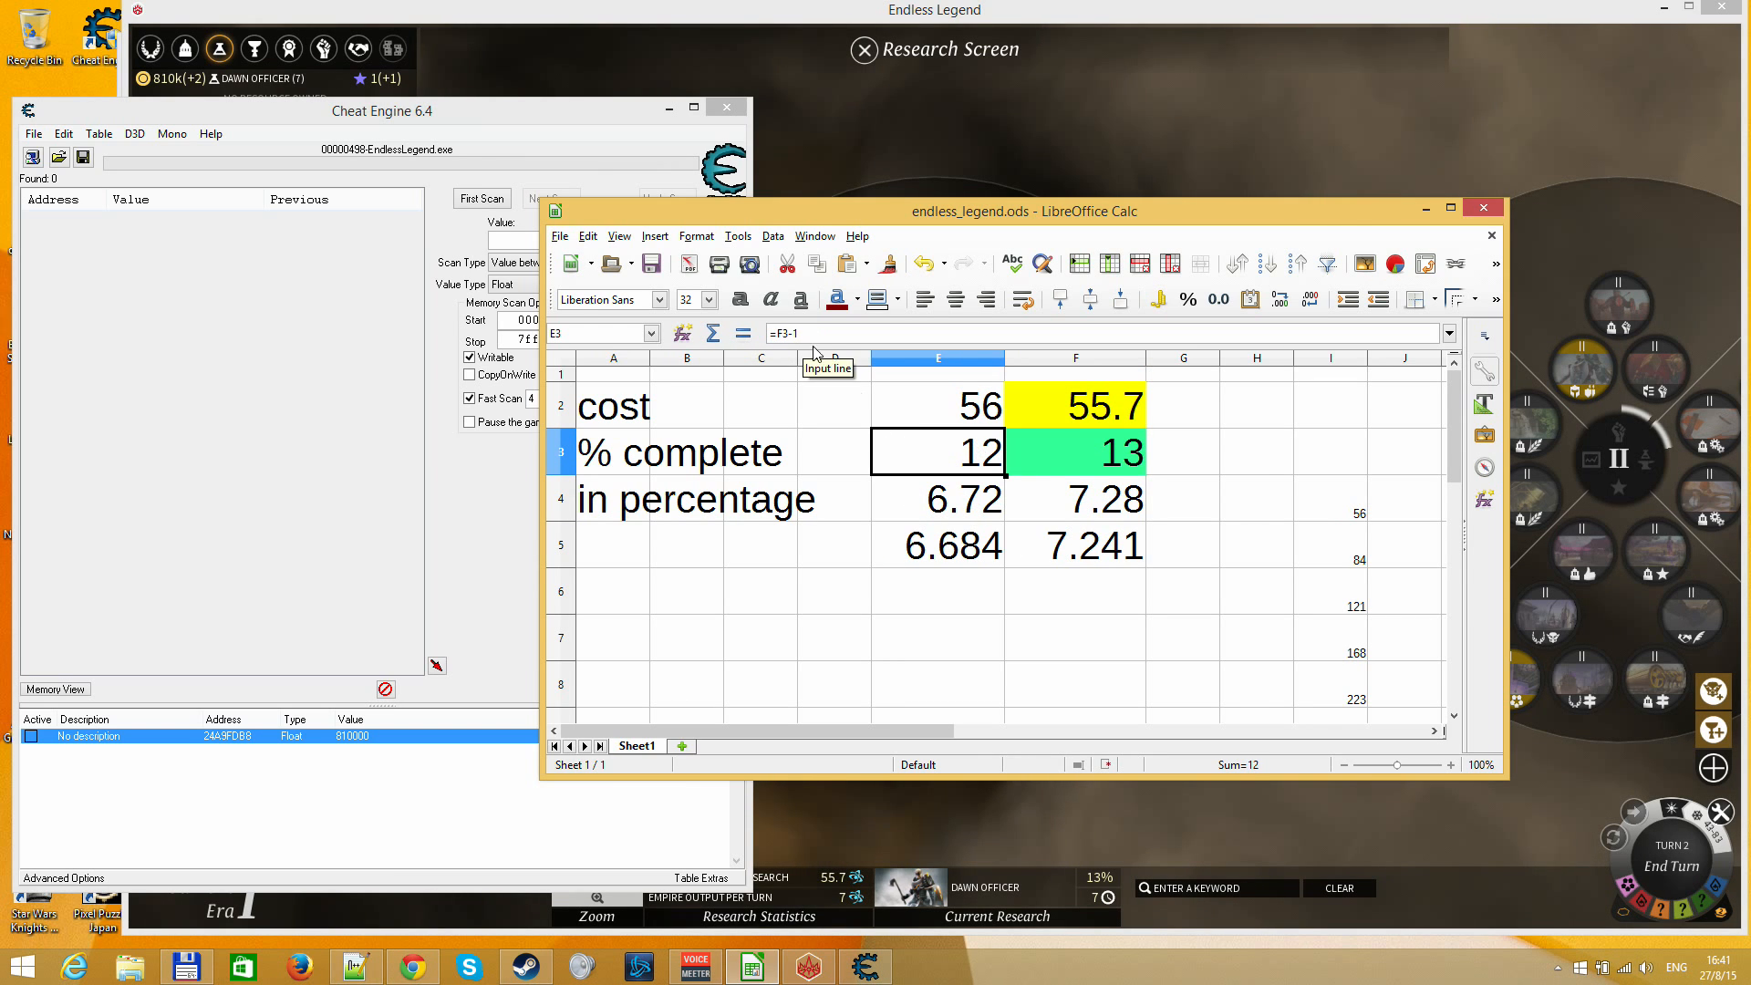
pyautogui.click(983, 411)
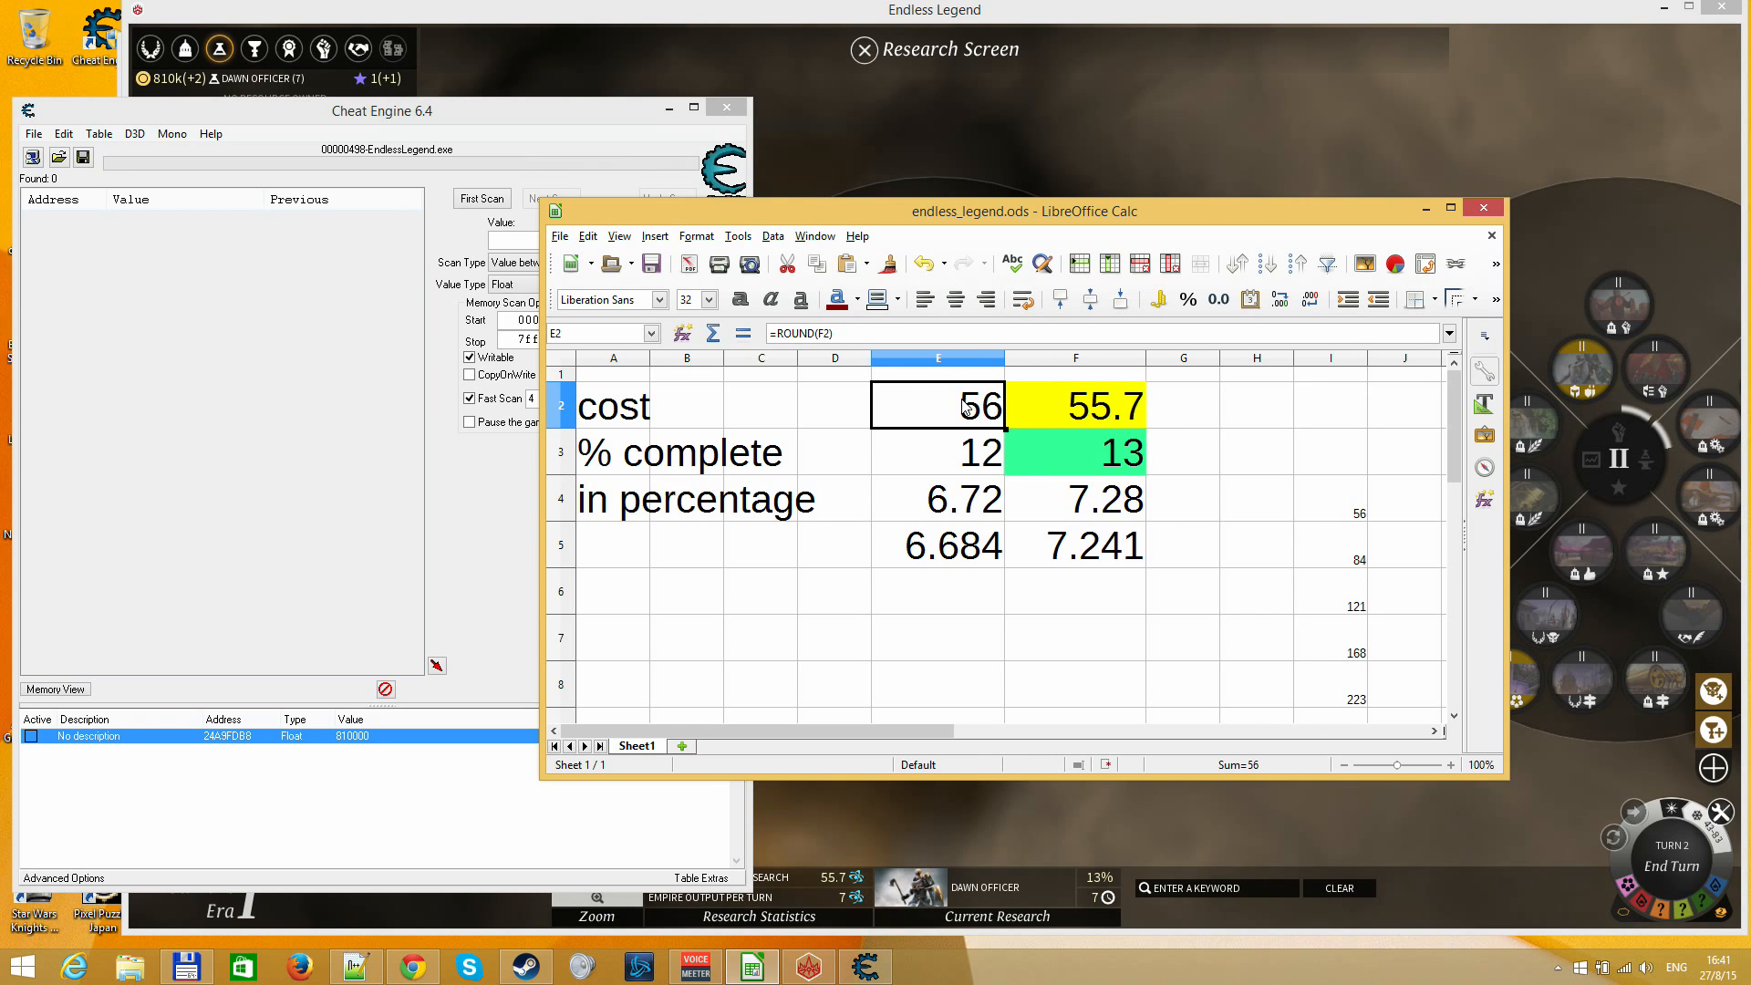
pyautogui.click(1077, 415)
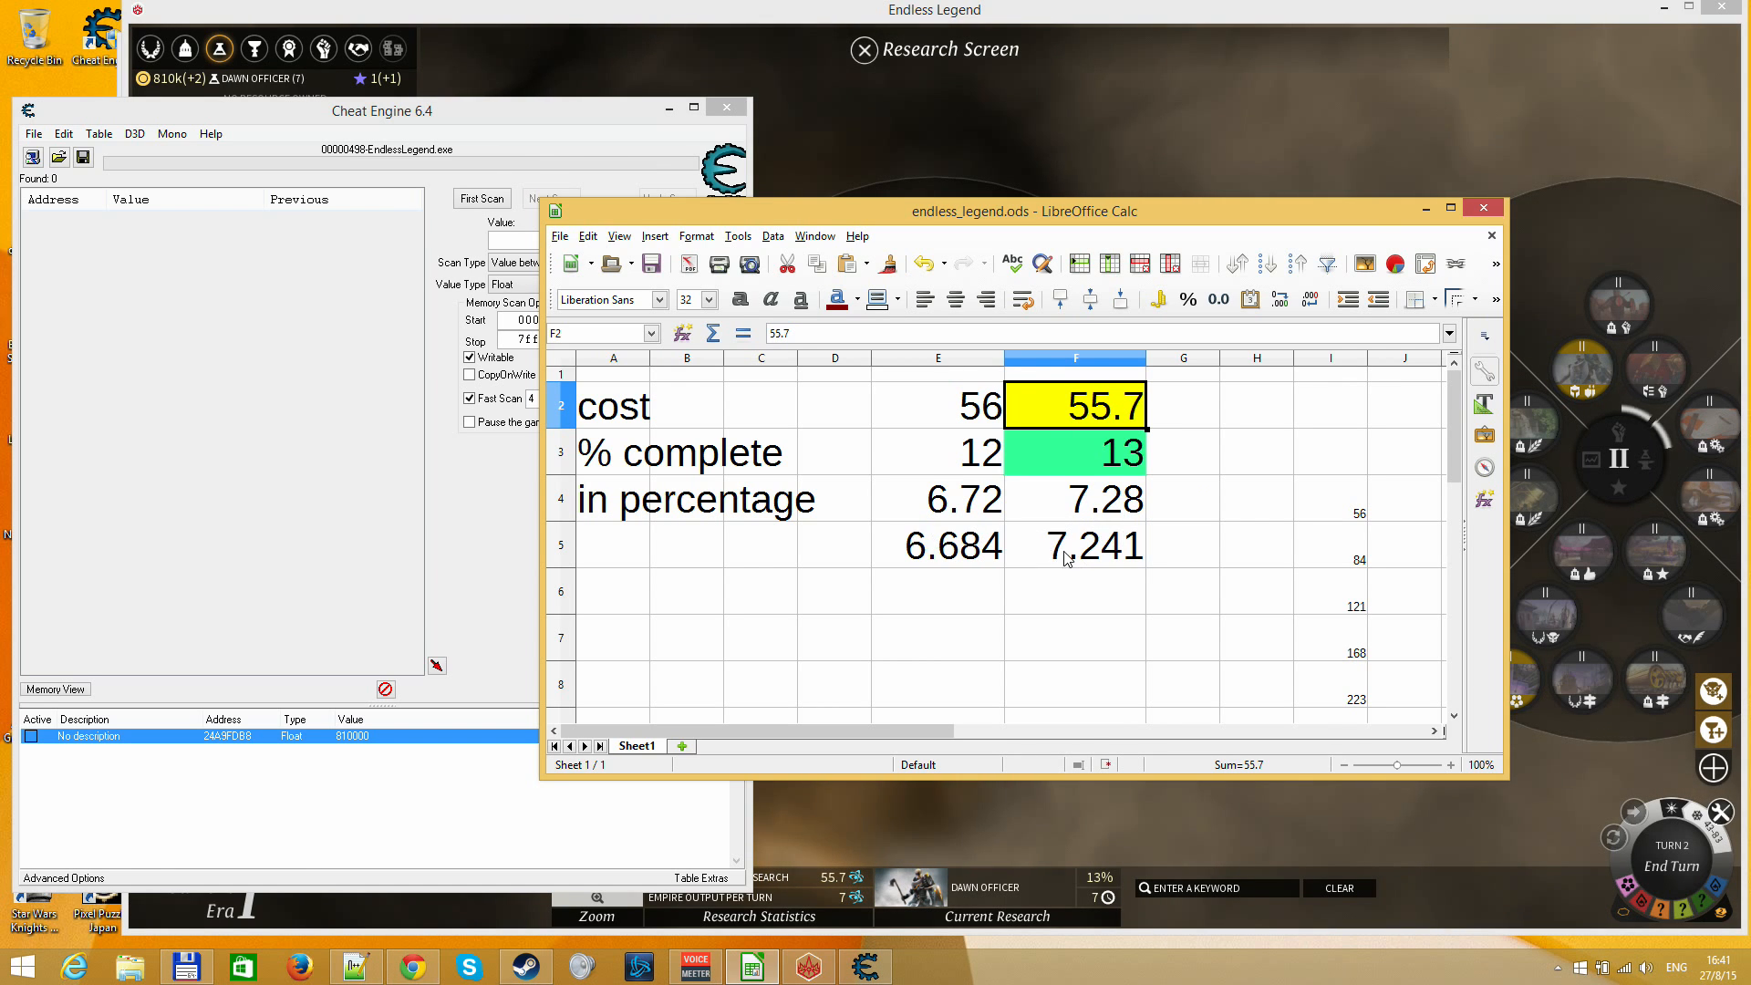
pyautogui.click(1020, 501)
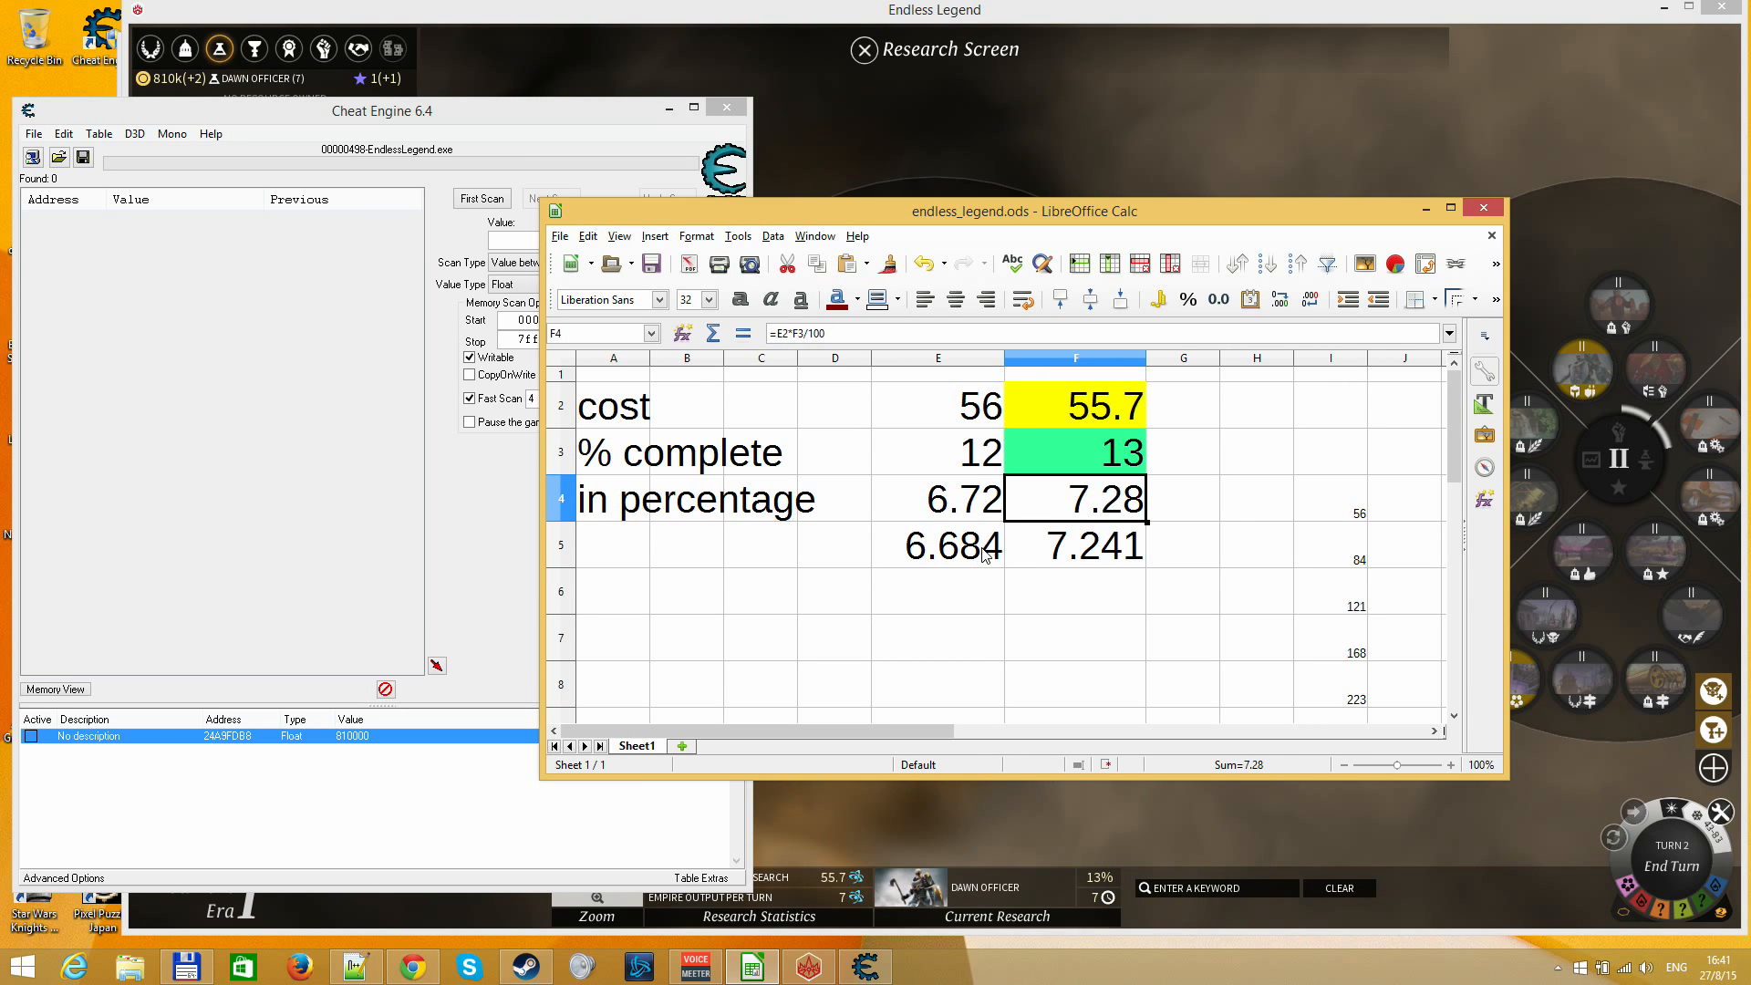
pyautogui.click(981, 498)
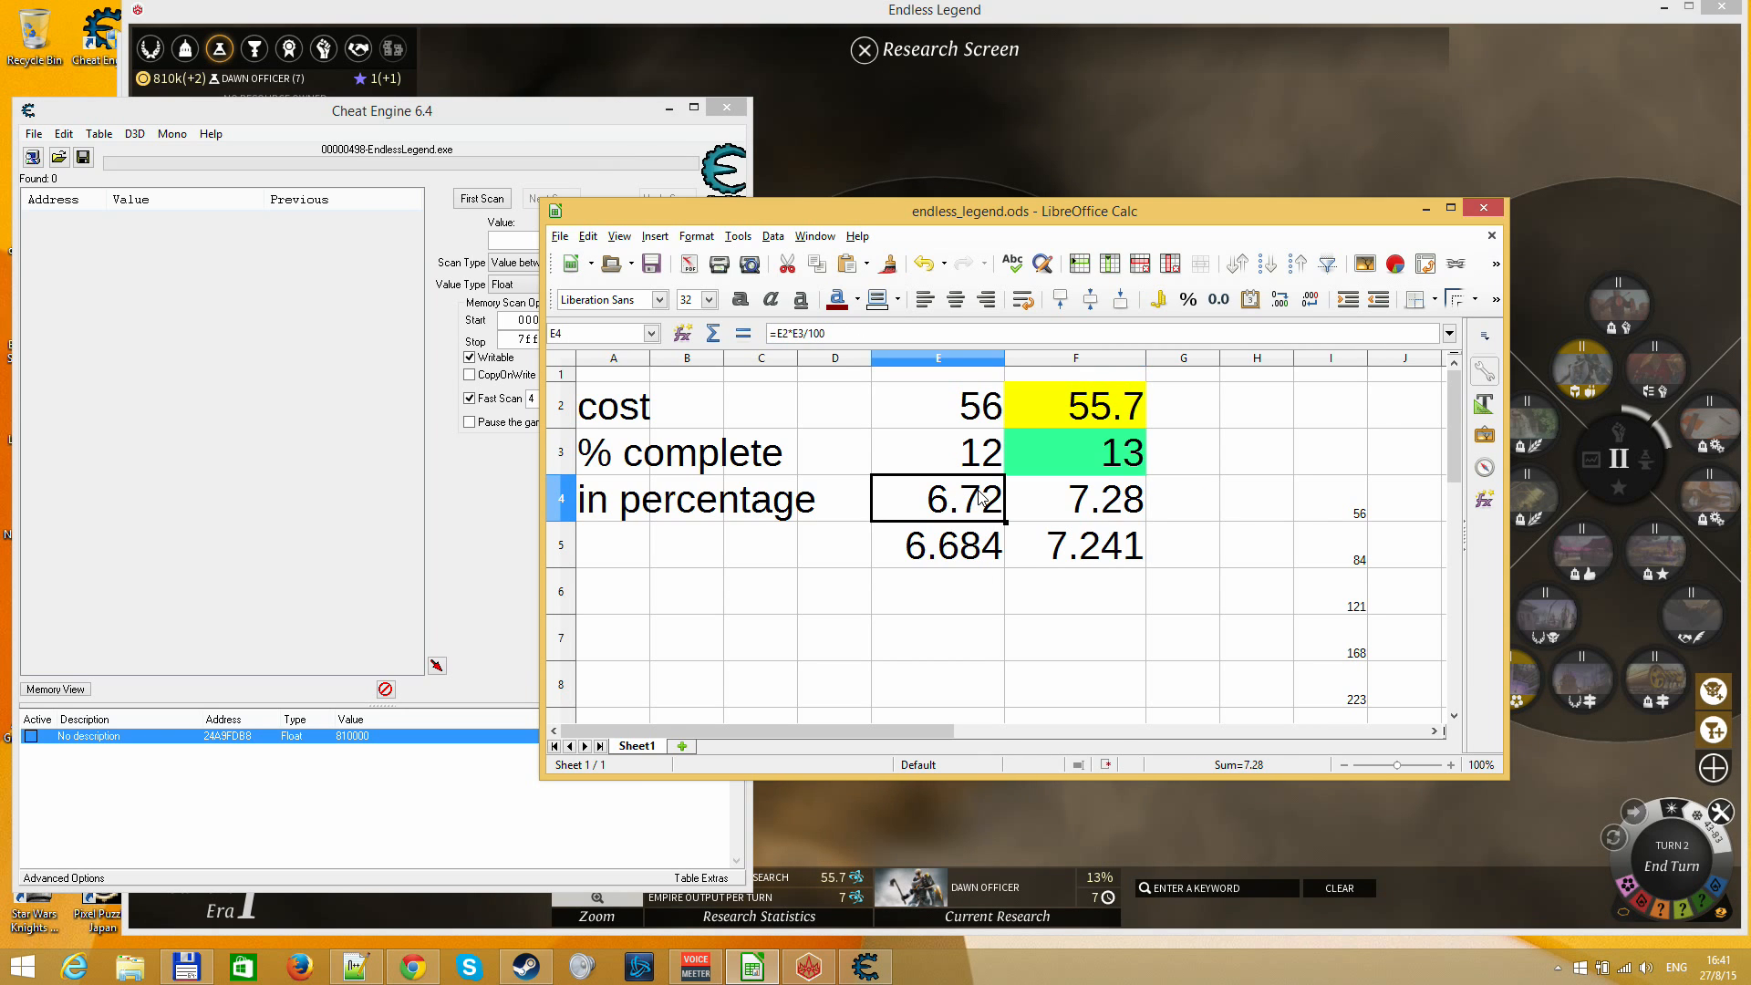
pyautogui.click(969, 548)
pyautogui.click(1106, 540)
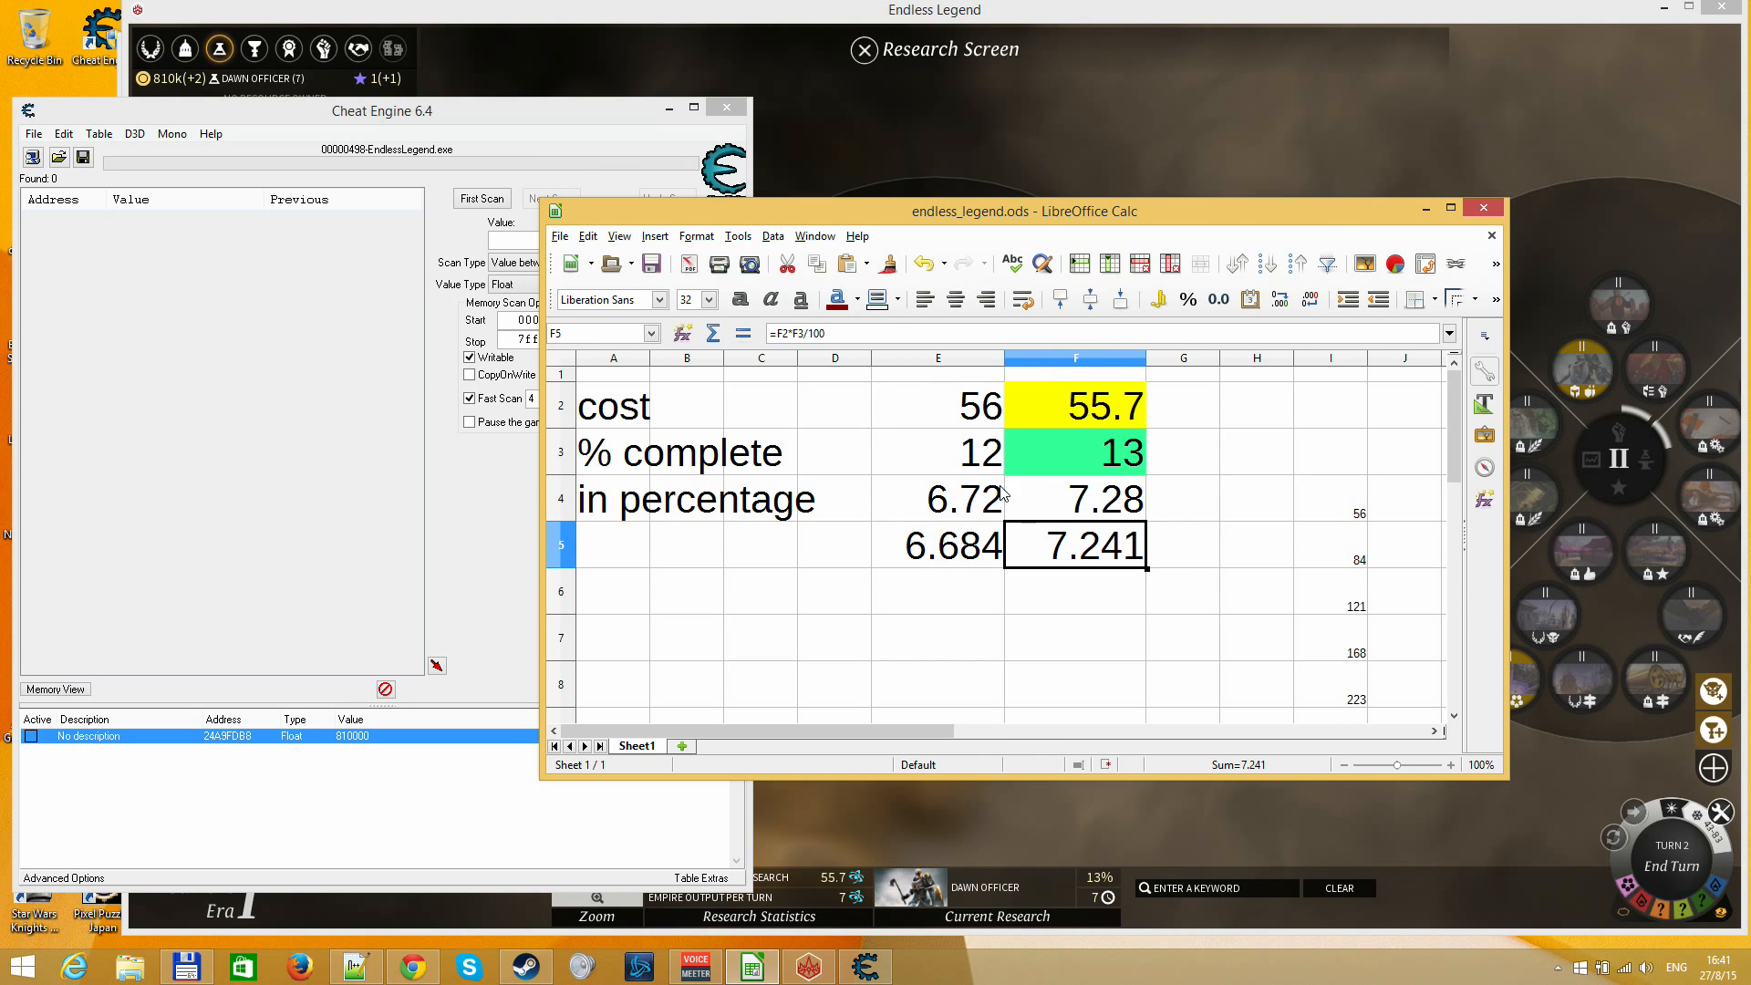
pyautogui.press('Up')
pyautogui.press('Up')
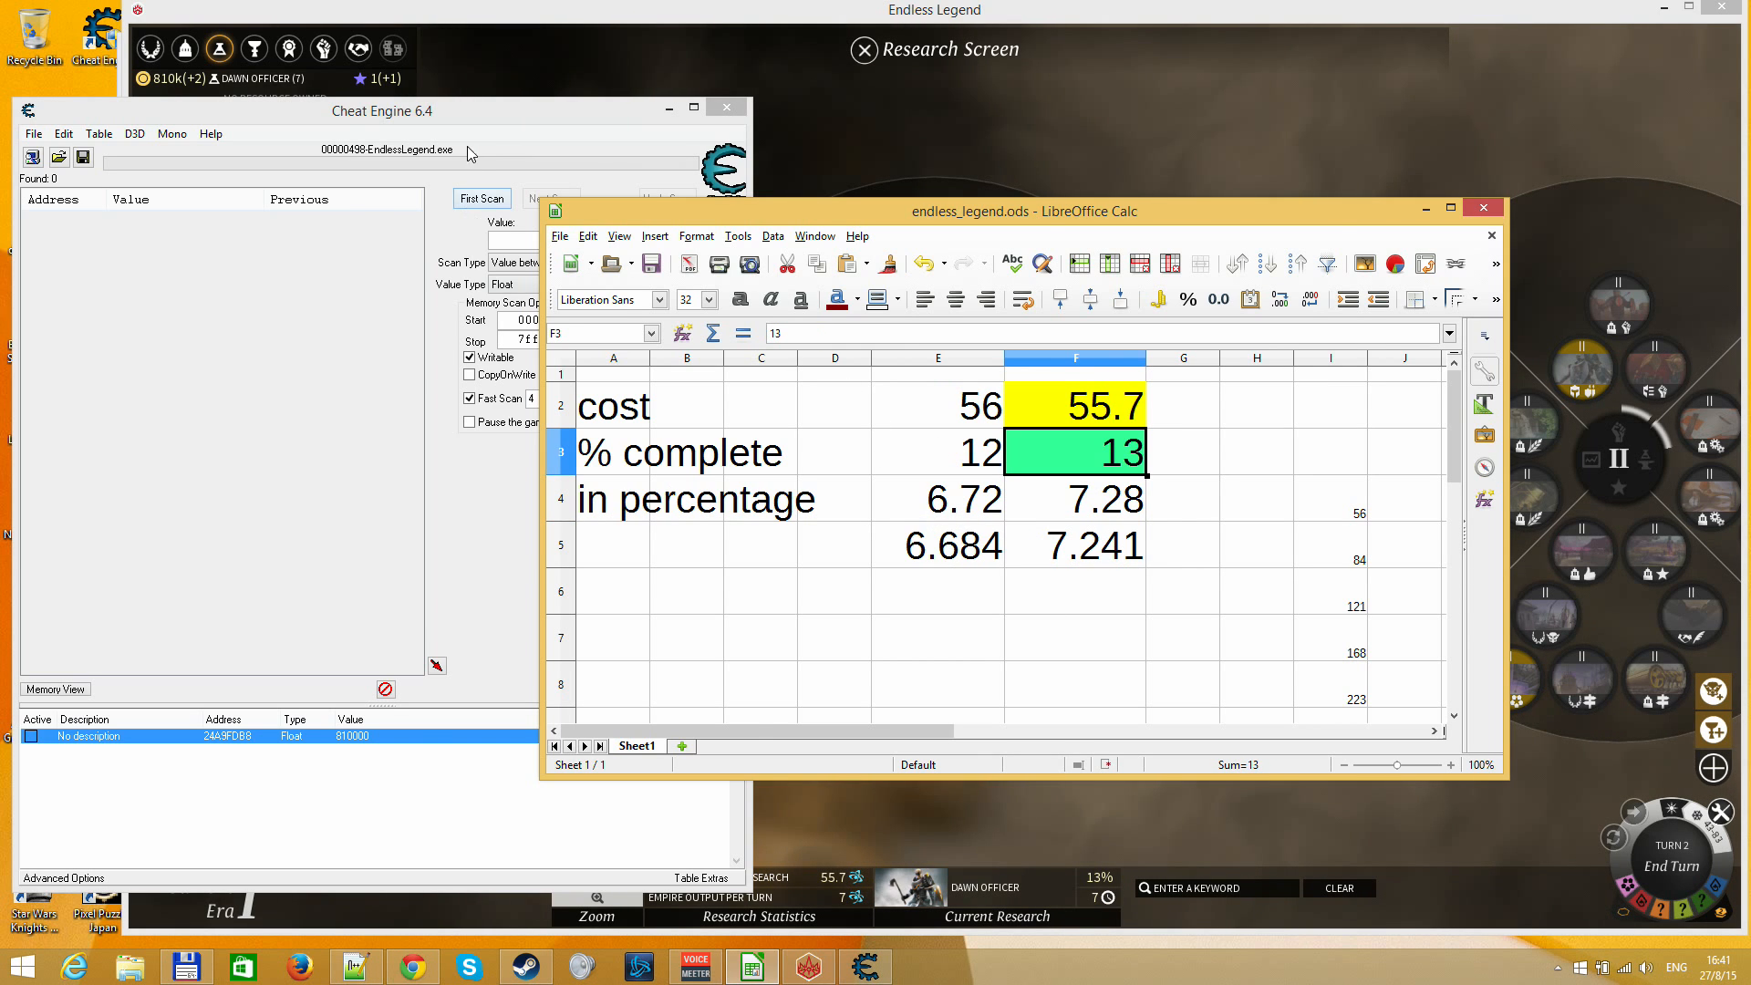
# Switch to Cheat Engine and run a first Float scan for values between 5.8 and 8.2
pyautogui.click(469, 153)
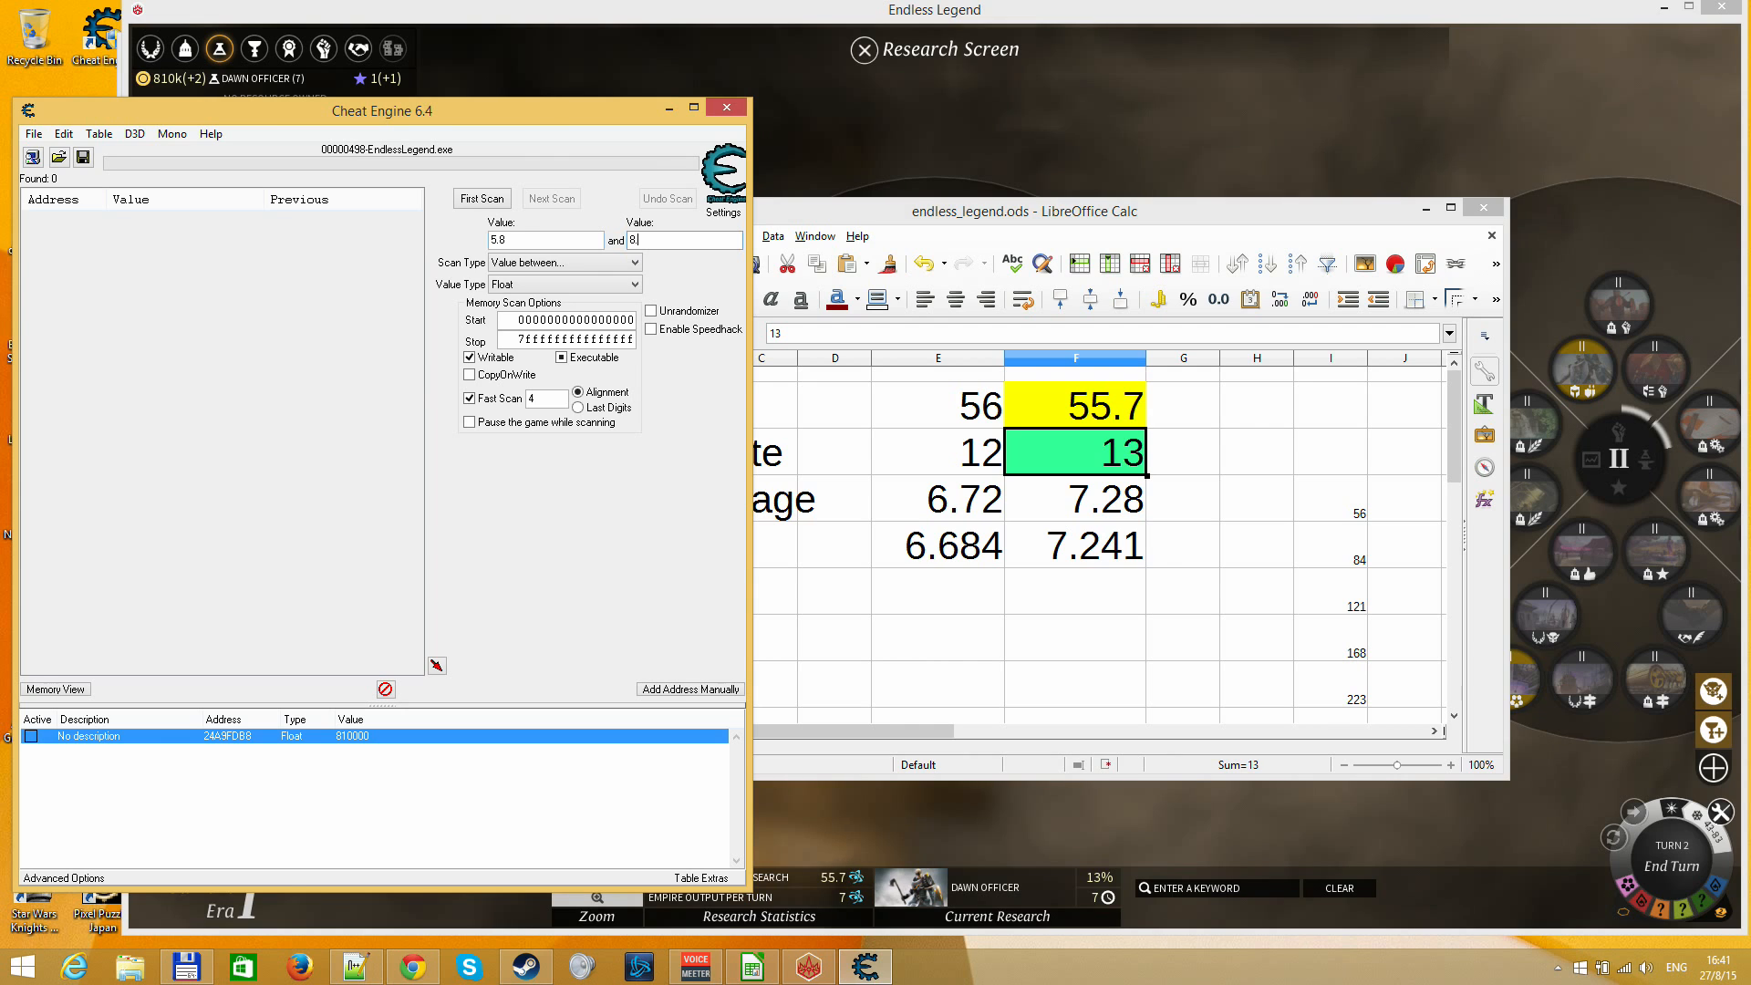
pyautogui.write('.2')
pyautogui.press('Return')
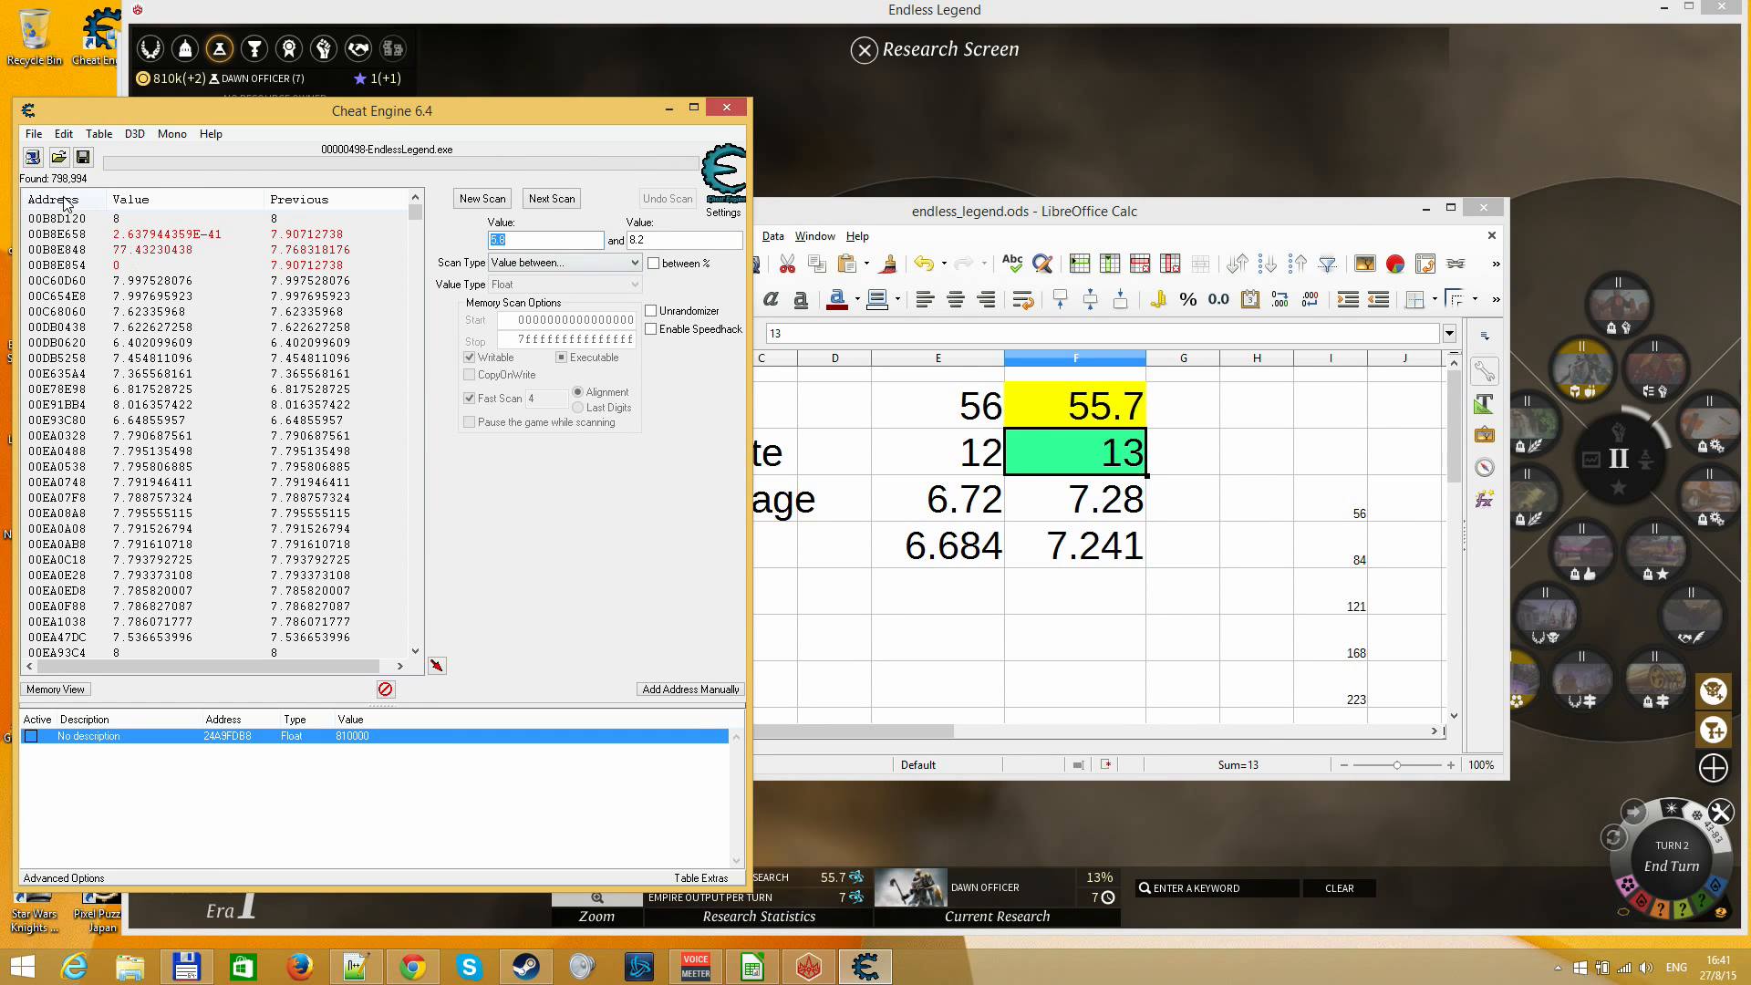
# Change the scan type to "Unchanged value" and run the next scan twice to filter the found addresses
pyautogui.click(533, 264)
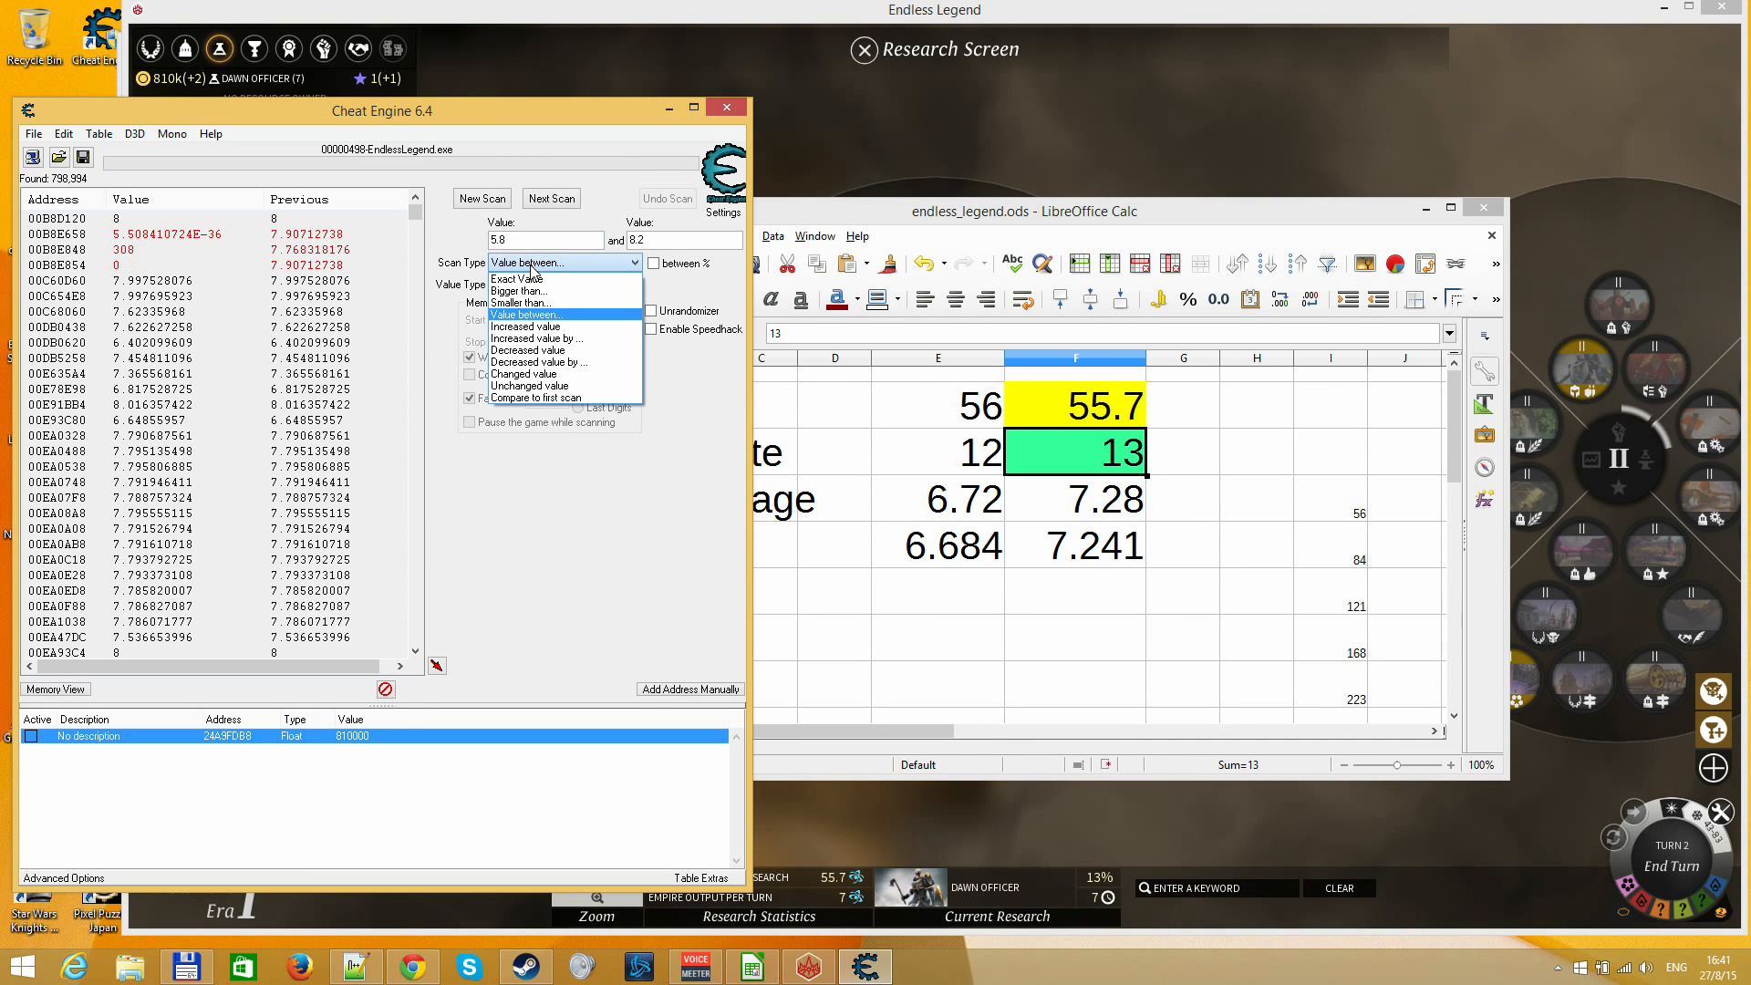
pyautogui.click(529, 386)
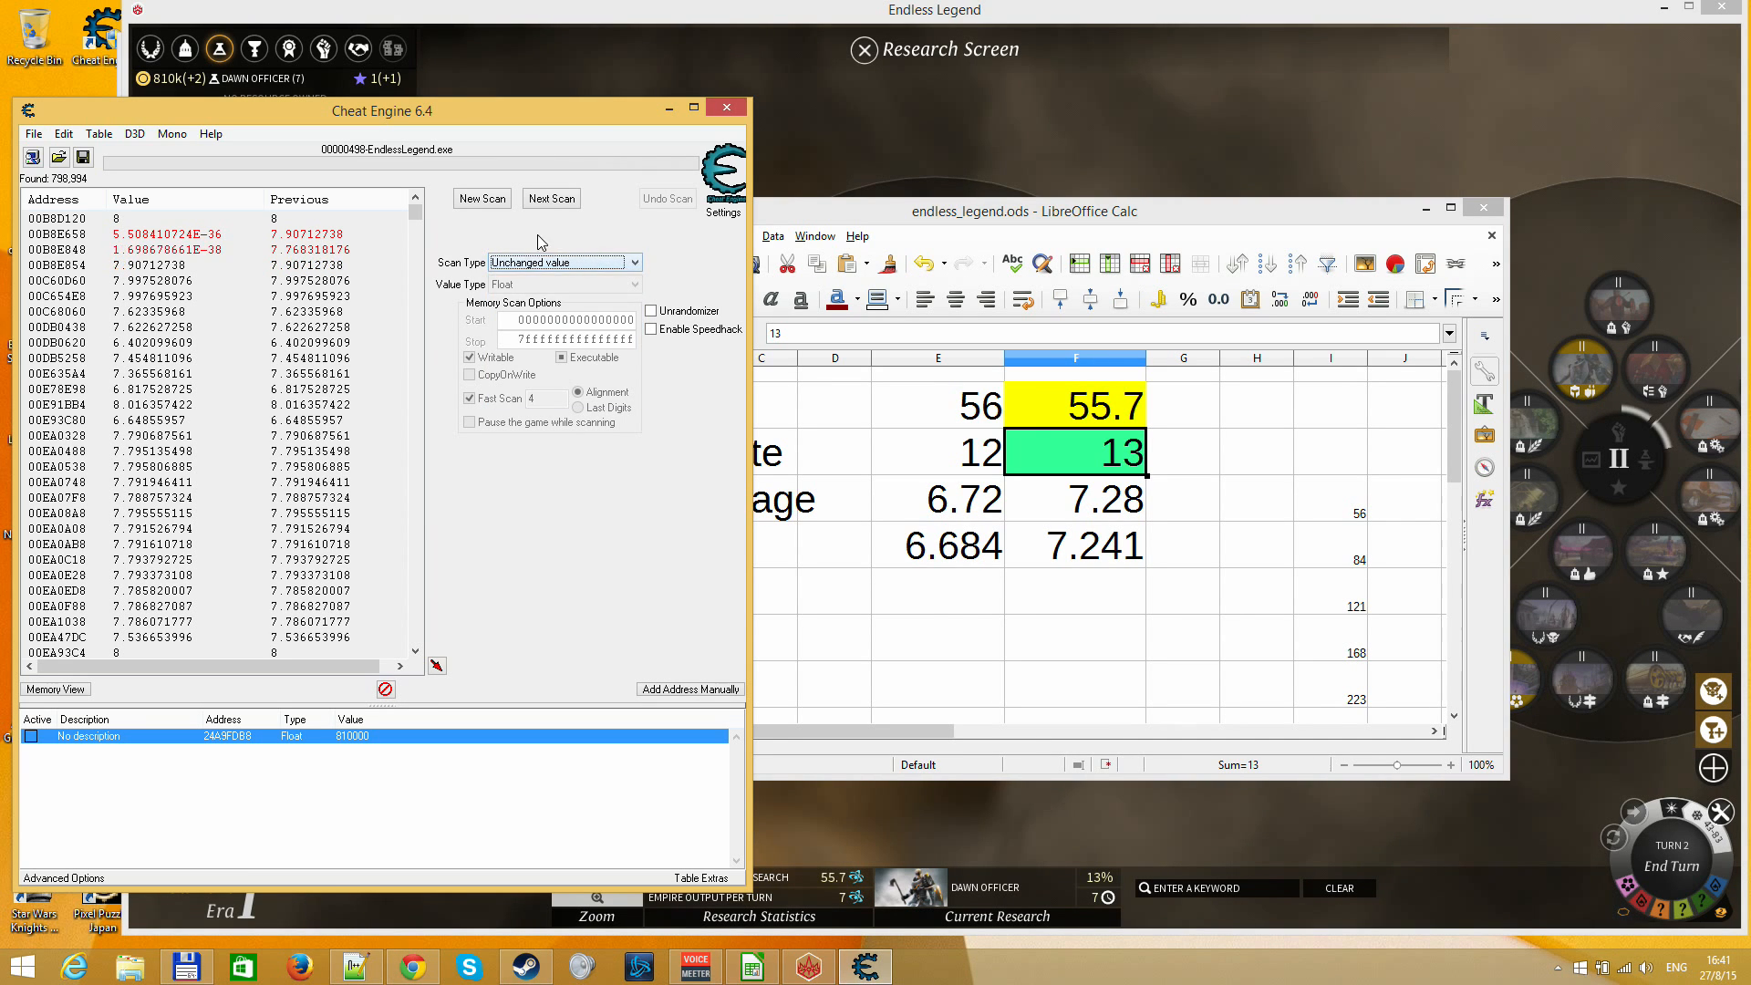
pyautogui.click(552, 198)
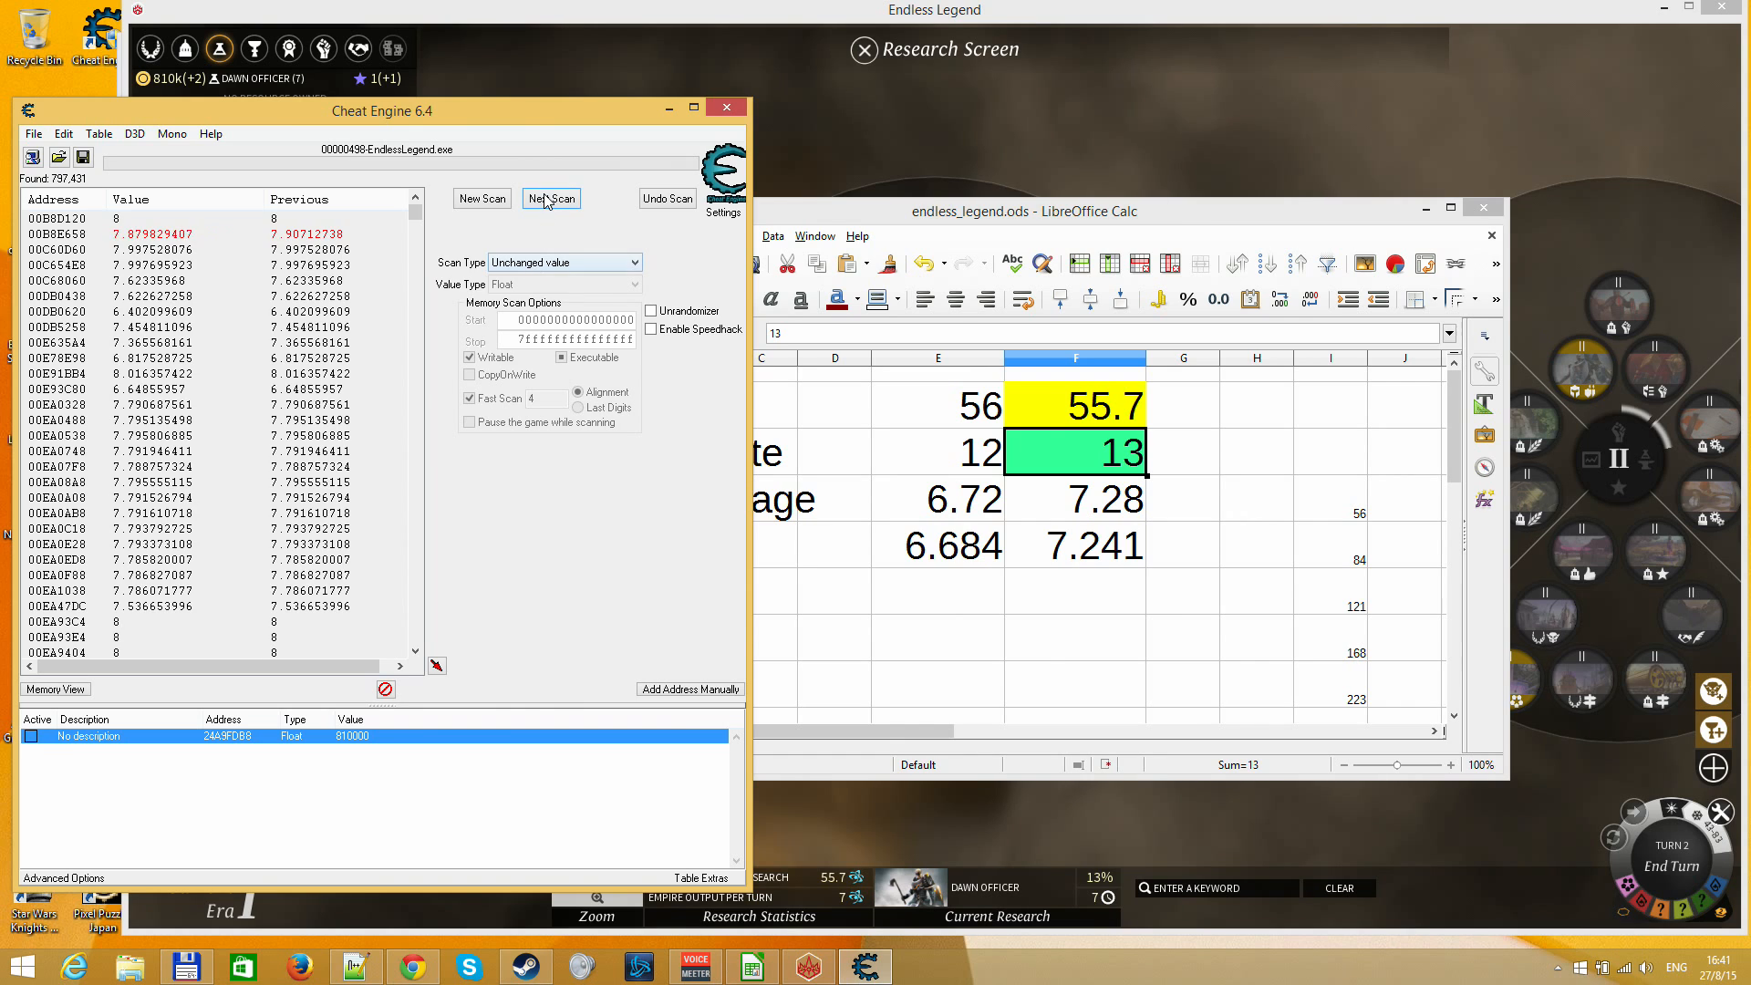
pyautogui.click(550, 199)
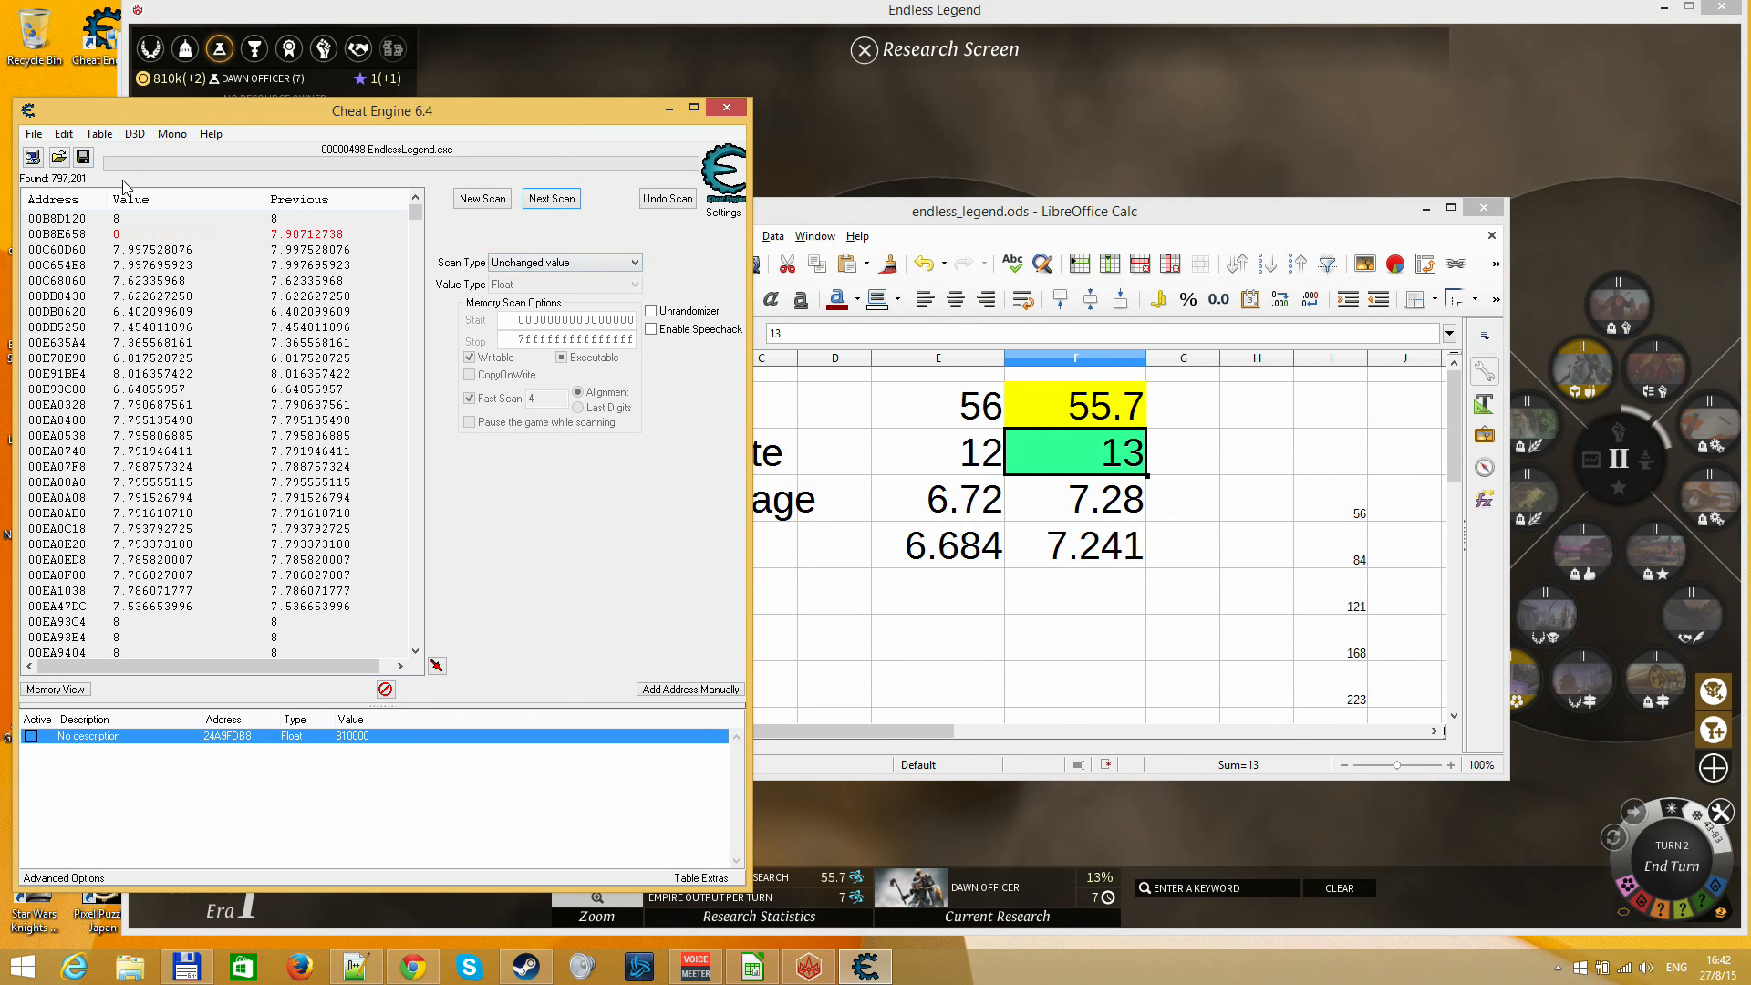
pyautogui.click(524, 263)
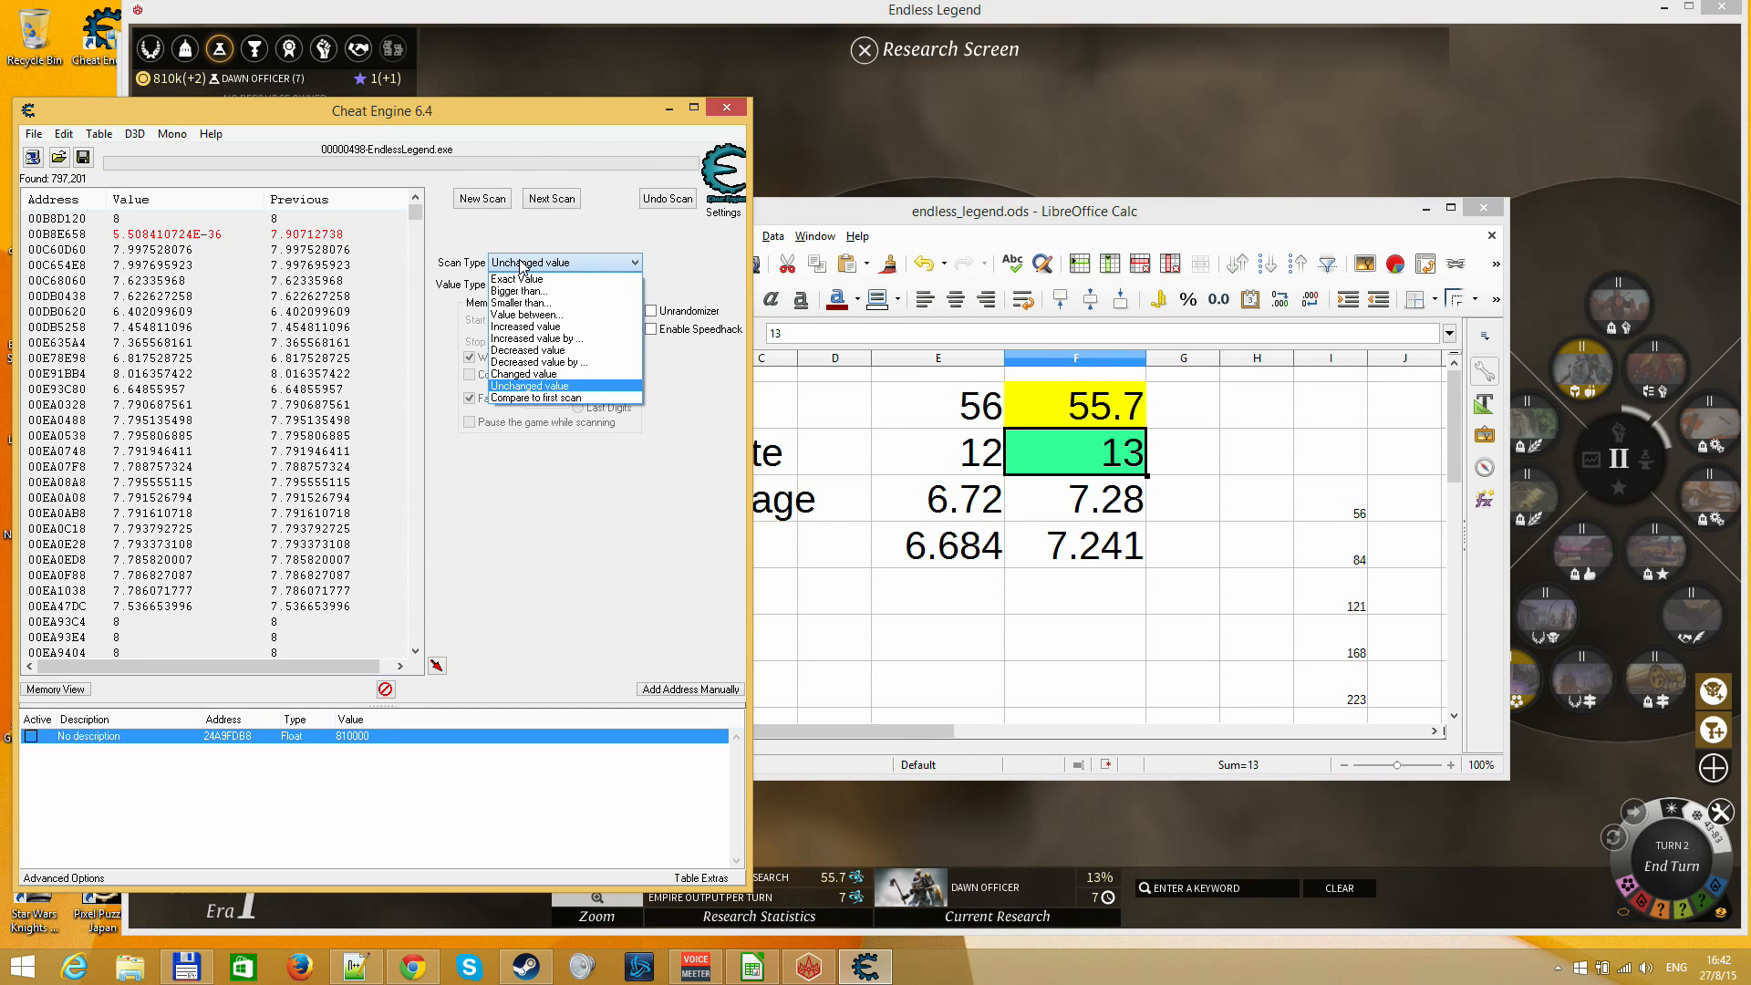
pyautogui.click(522, 264)
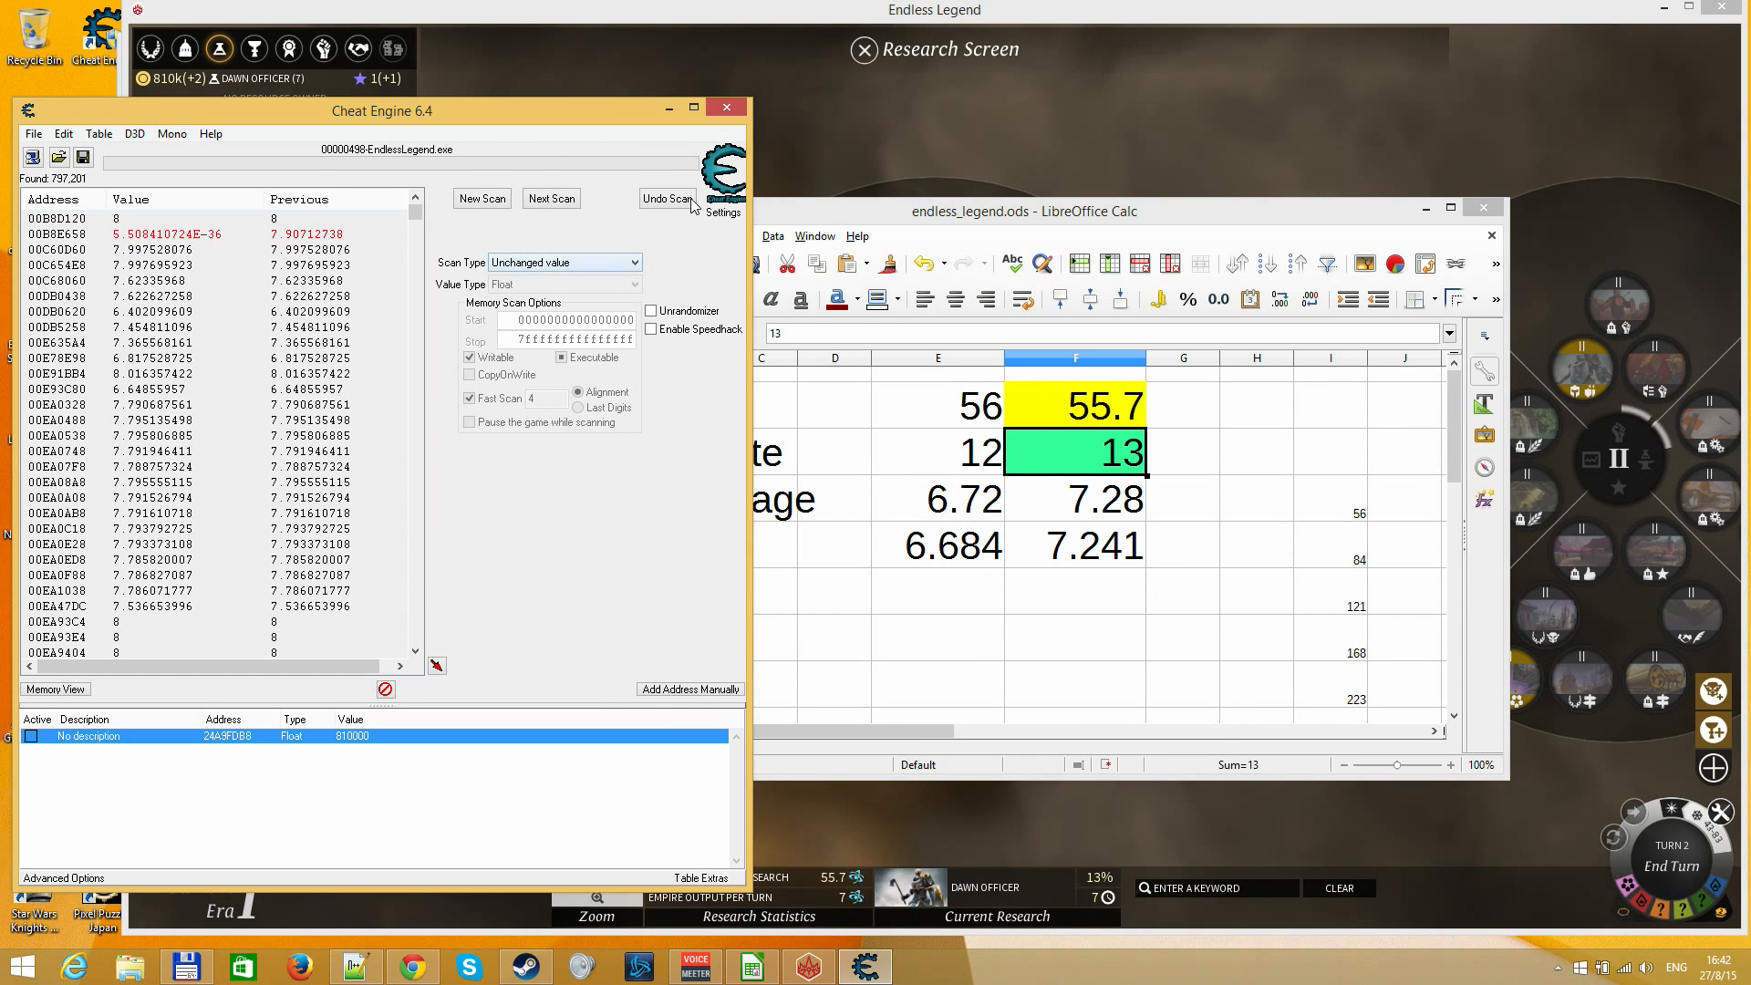
# Switch to Endless Legend, close the Research Screen and end turn 2
pyautogui.click(880, 137)
pyautogui.press('Escape')
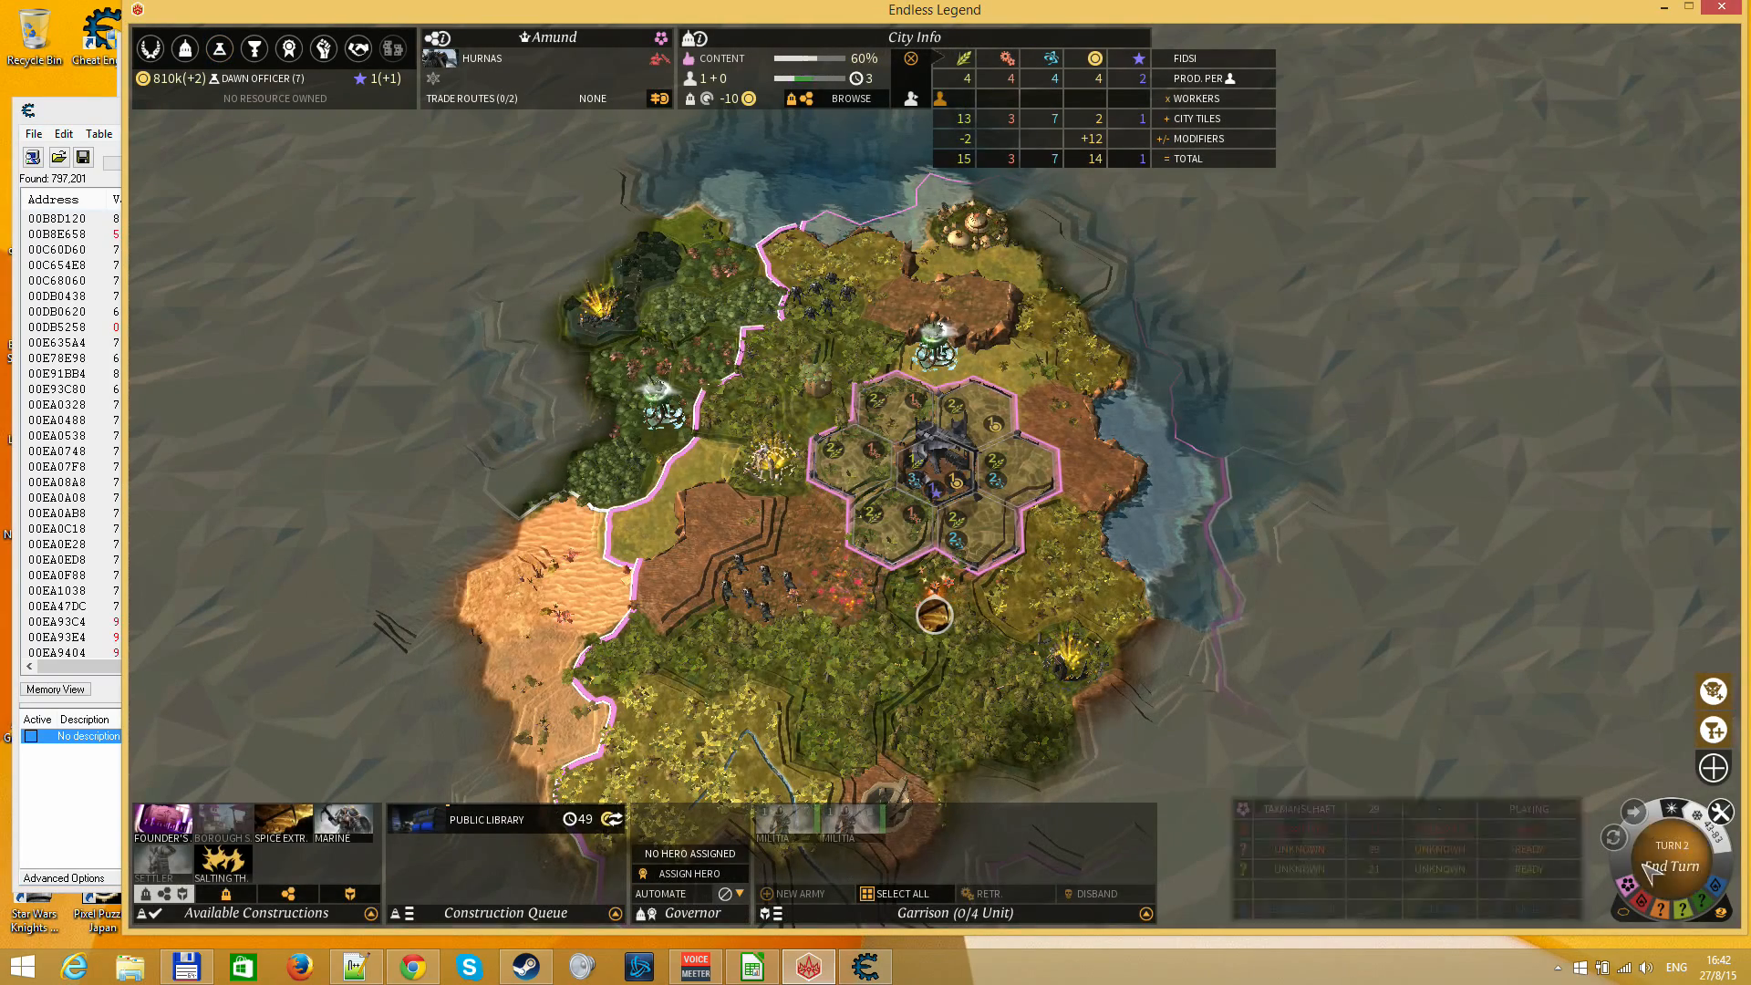
pyautogui.click(1668, 861)
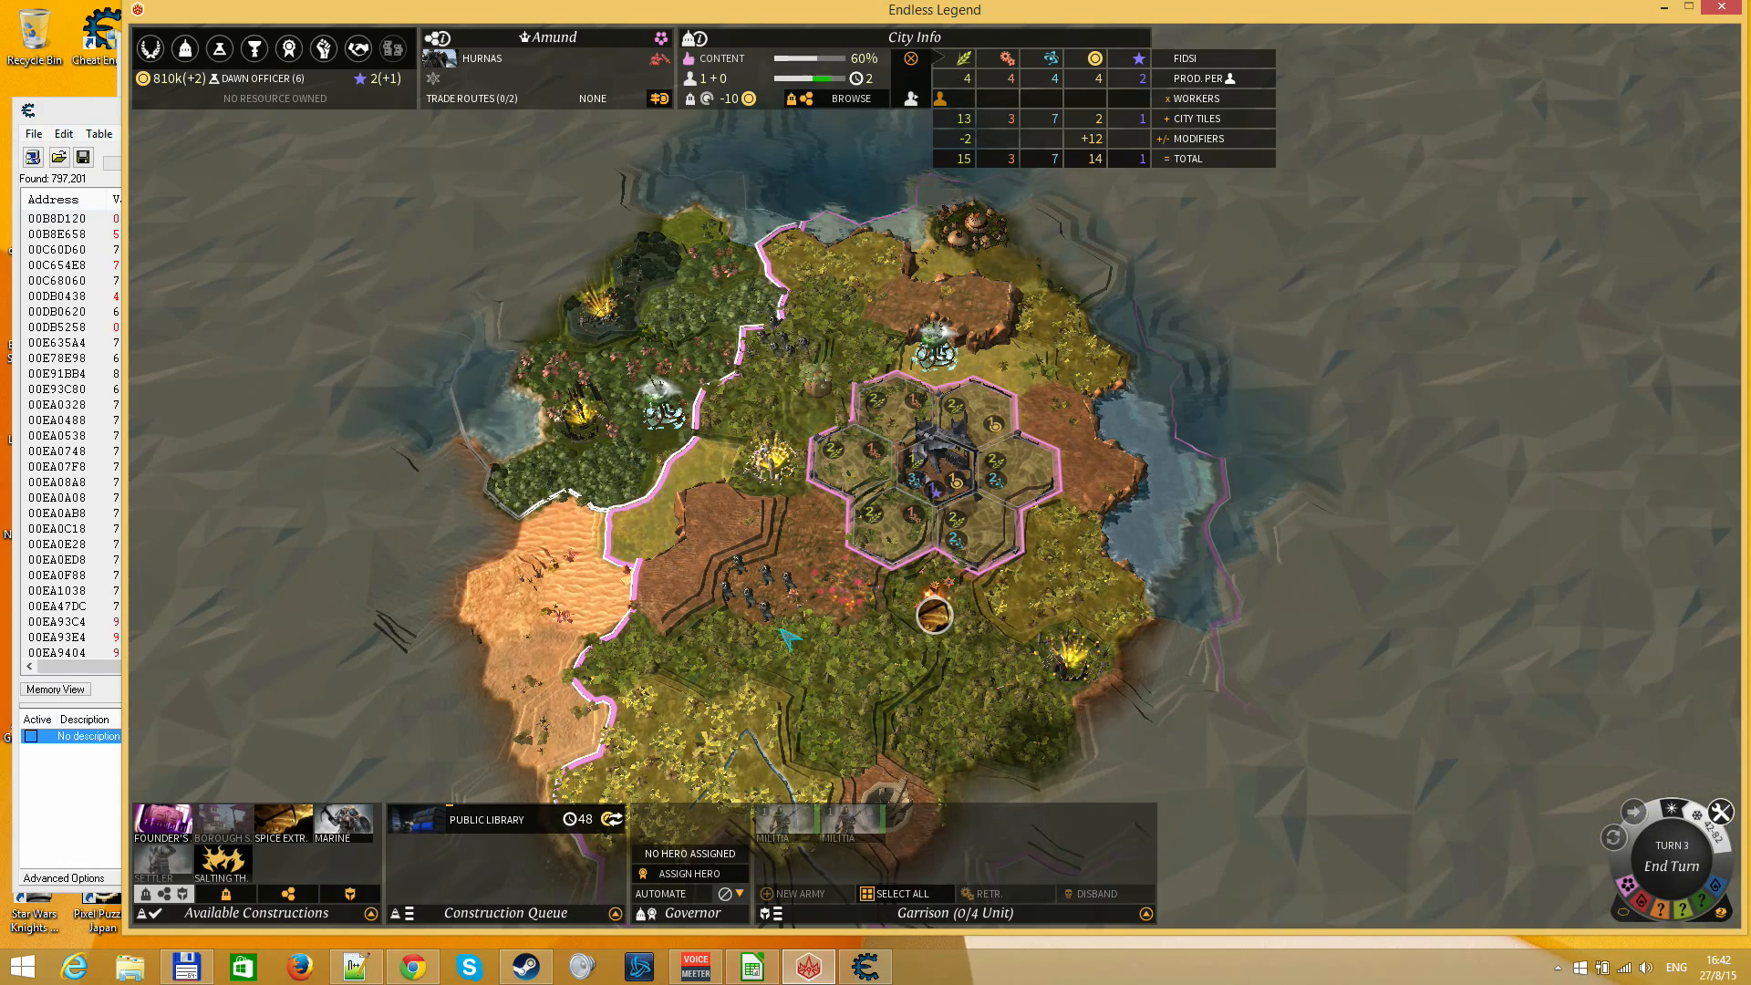
# Move the 1st Iron Legion army south of Amund, then open Amund's city view
pyautogui.click(757, 583)
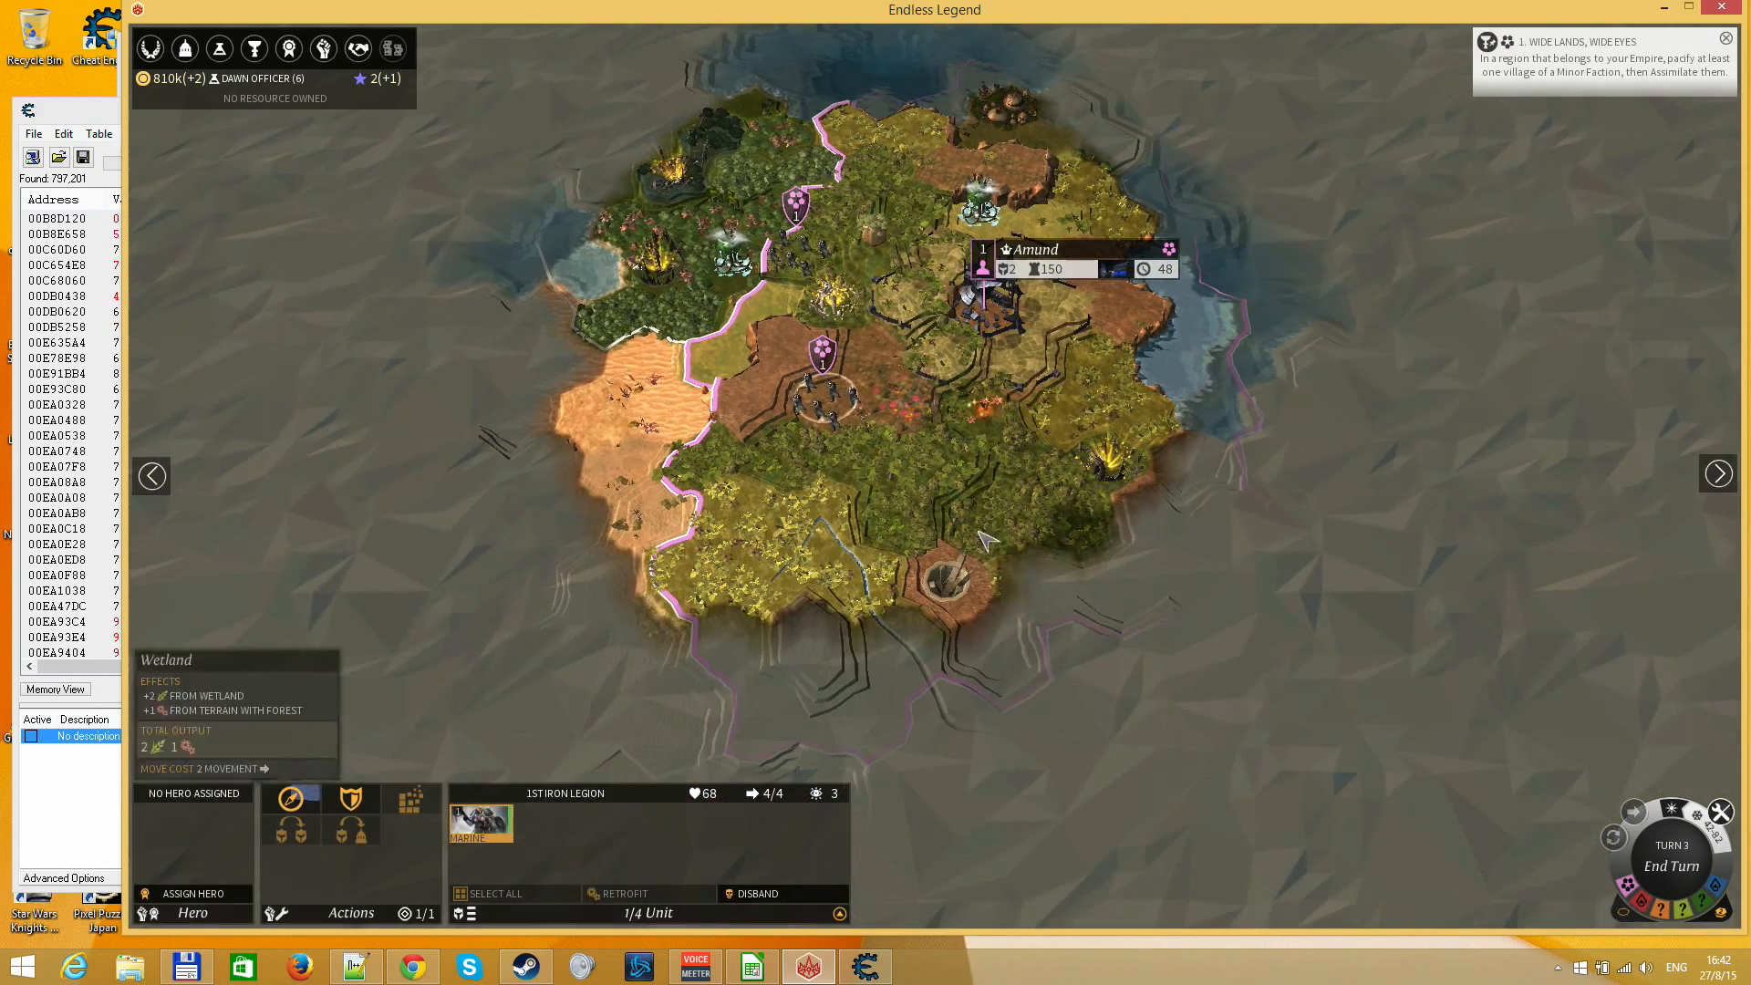
pyautogui.rightClick(859, 595)
pyautogui.scroll(3, 1004, 656)
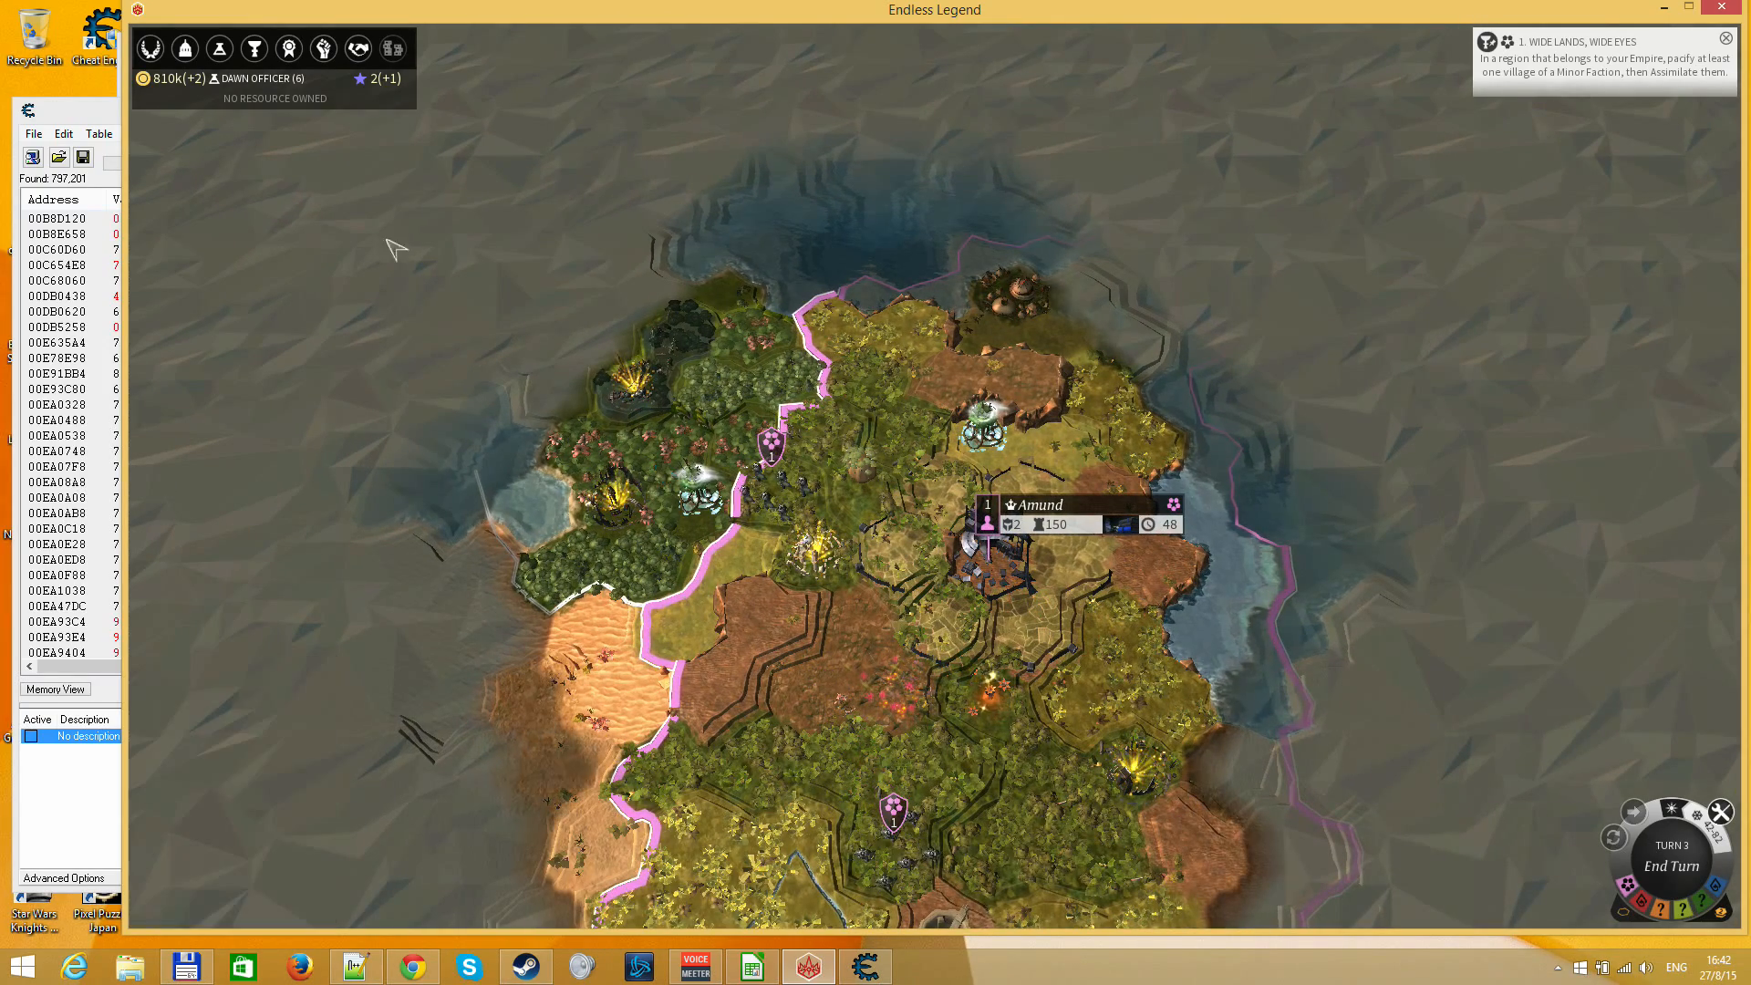
pyautogui.click(958, 575)
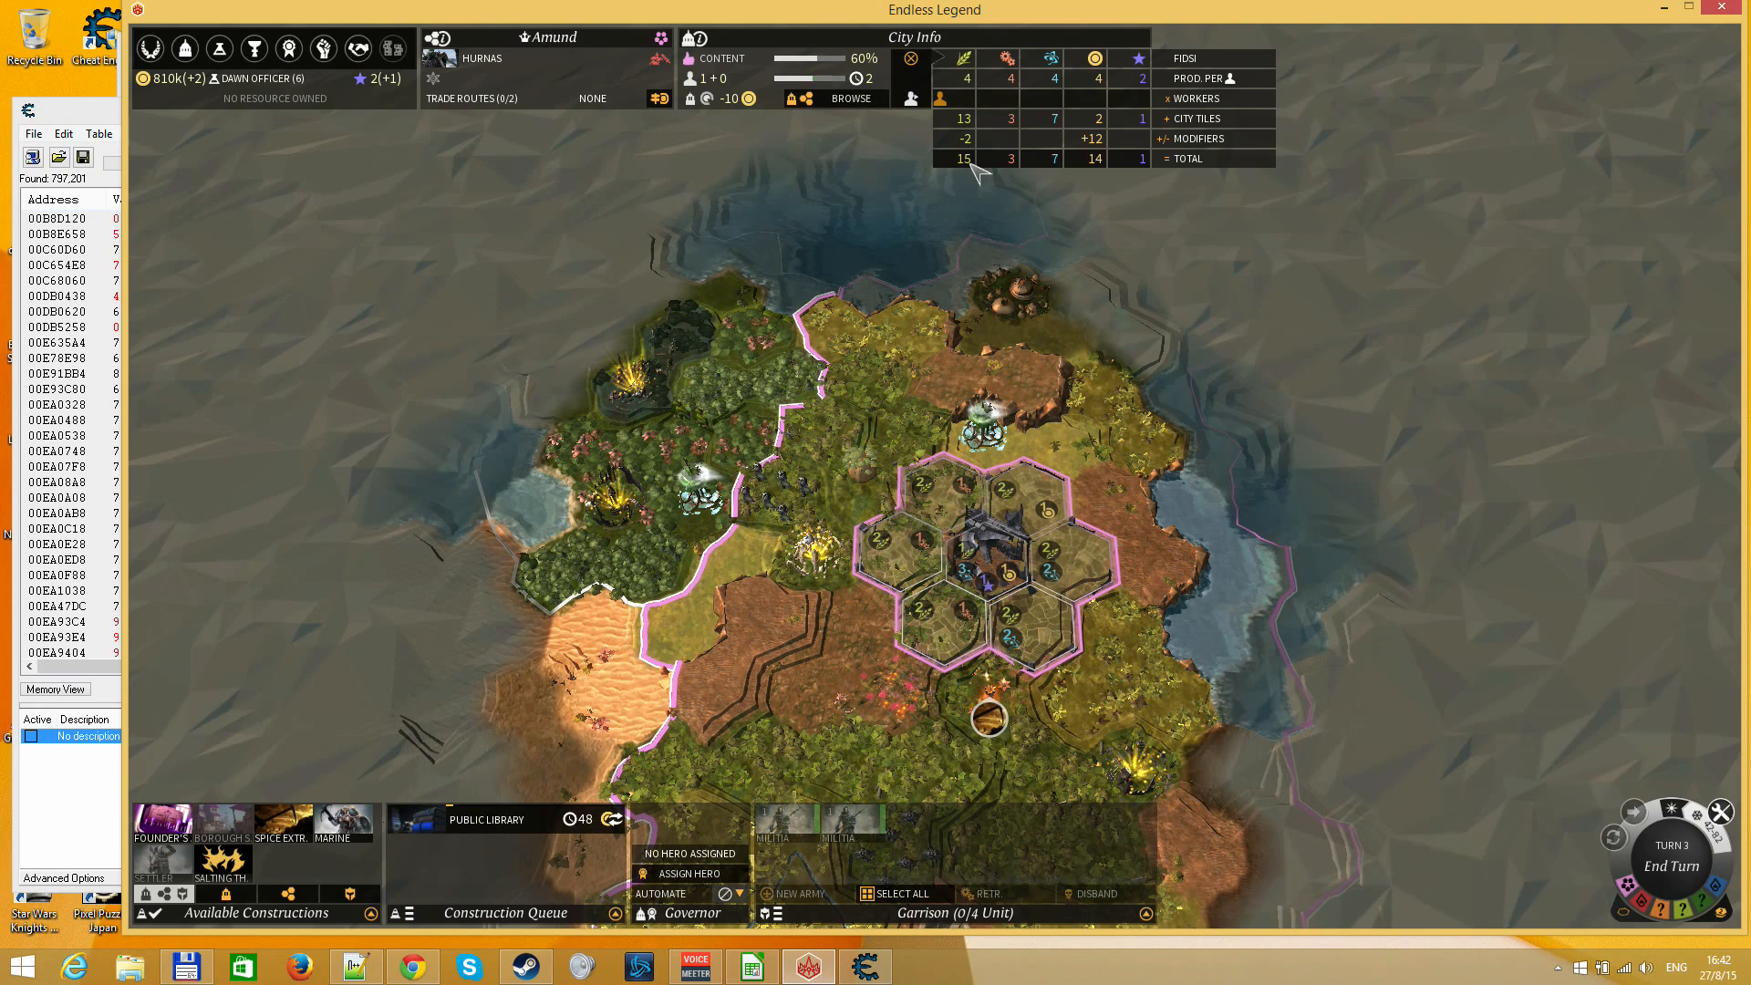
# Open the Research Screen to check progress, then switch to LibreOffice Calc and set the % complete in cell F3 to 25
pyautogui.moveTo(971, 165)
pyautogui.moveTo(940, 98)
pyautogui.mouseDown()
pyautogui.moveTo(1047, 105)
pyautogui.moveTo(940, 98)
pyautogui.mouseUp()
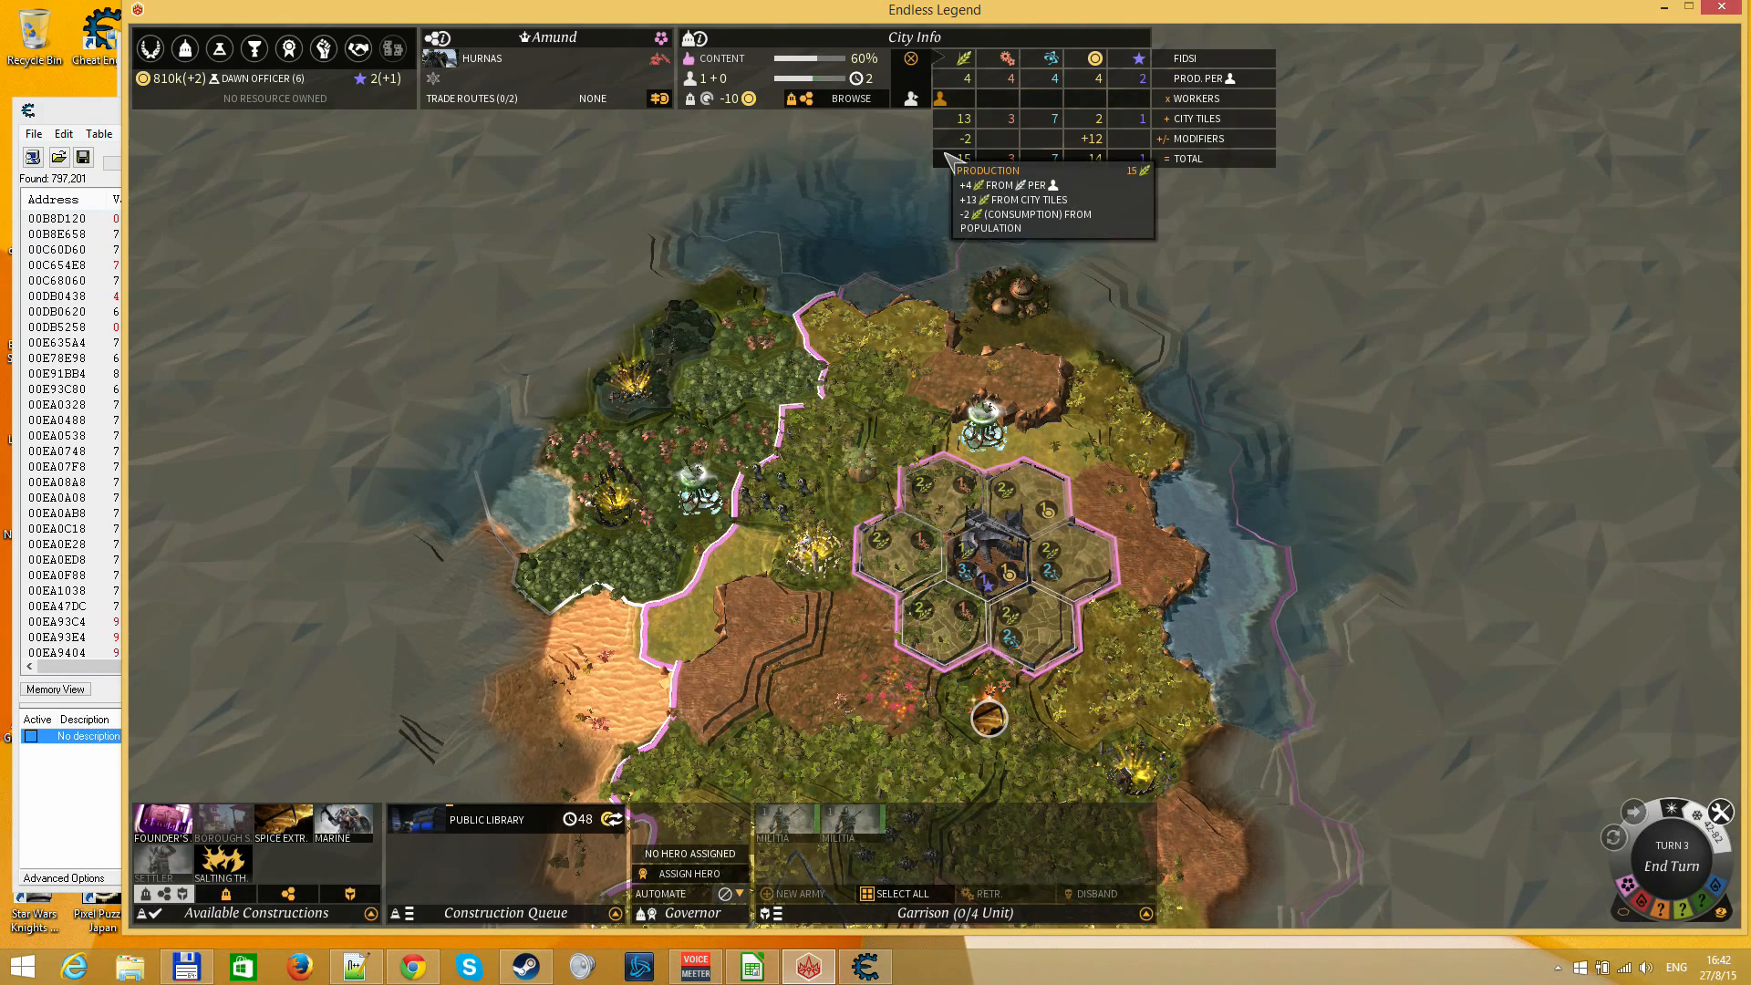
pyautogui.click(219, 48)
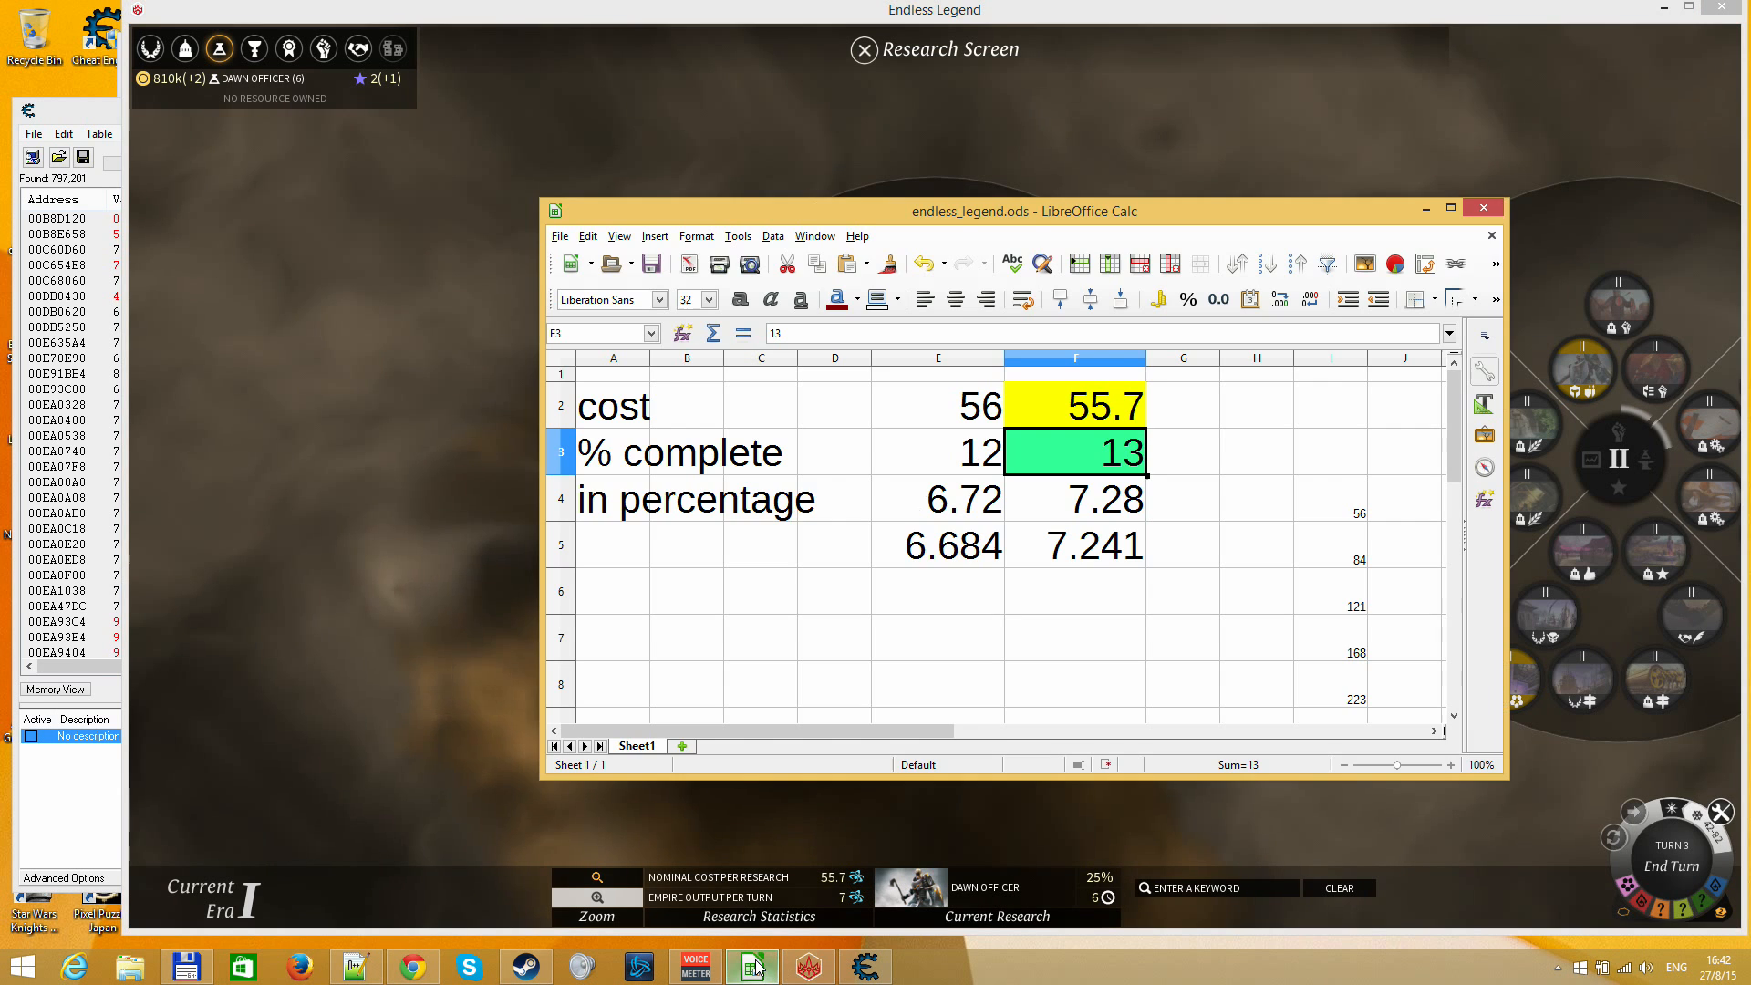
pyautogui.click(753, 966)
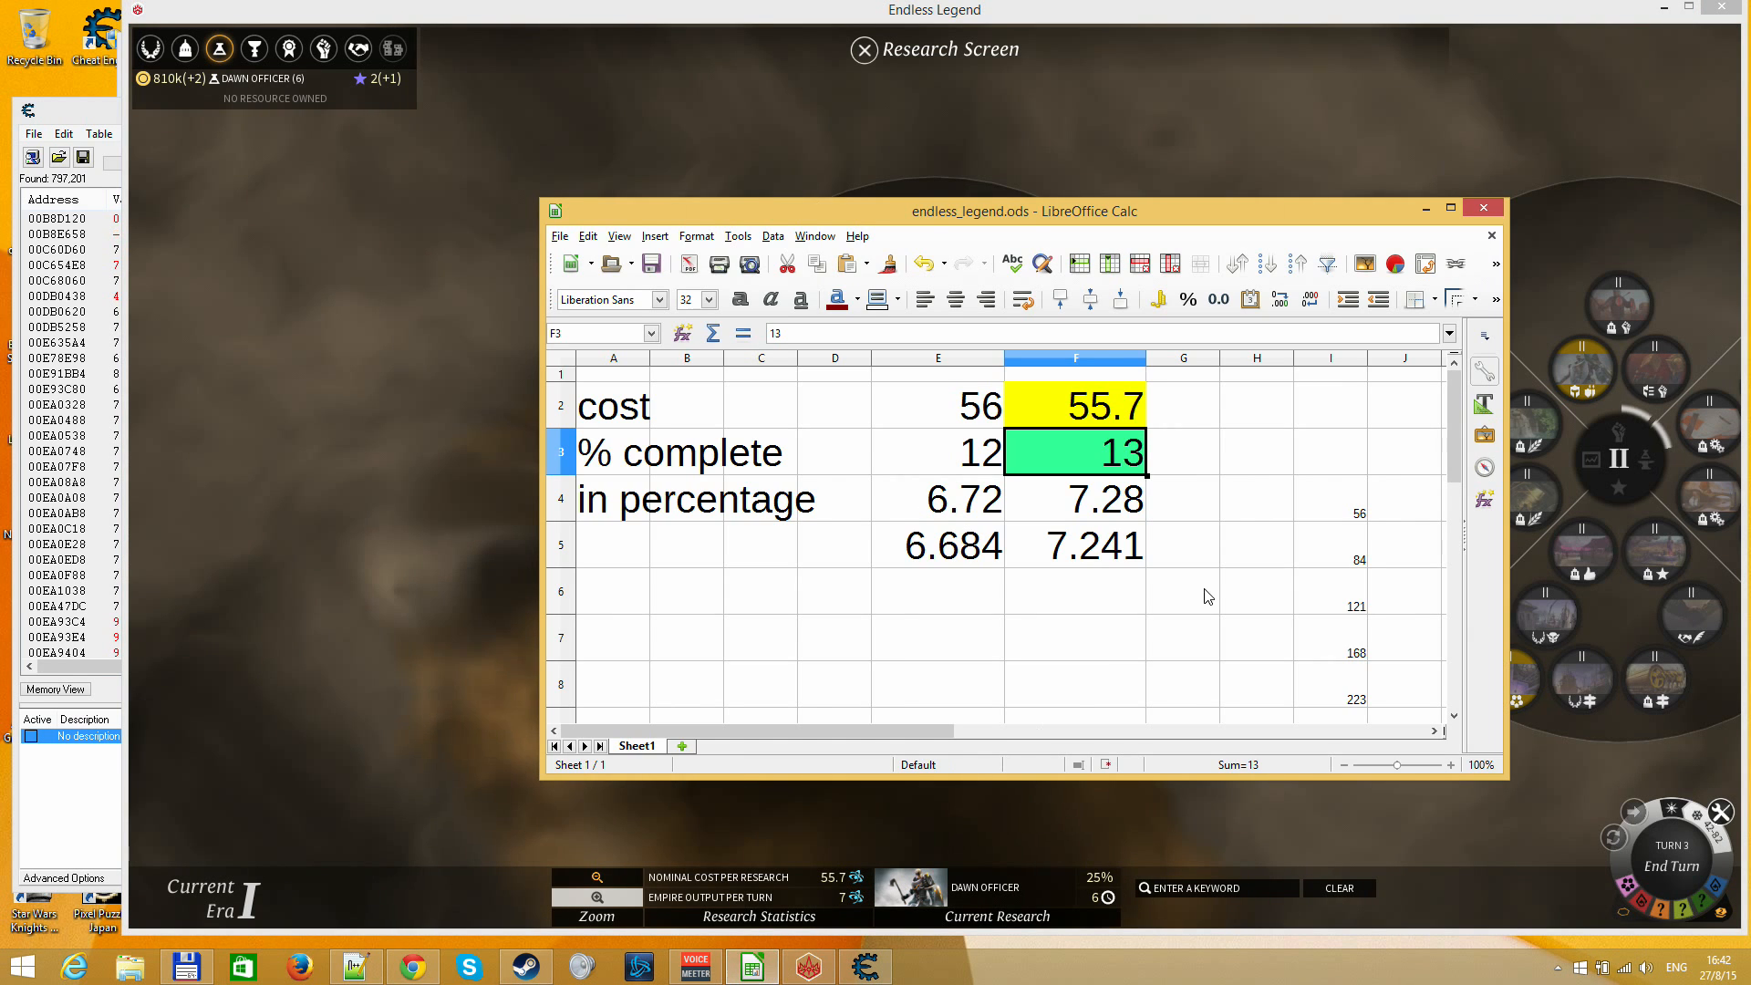
pyautogui.press('Down')
pyautogui.press('Up')
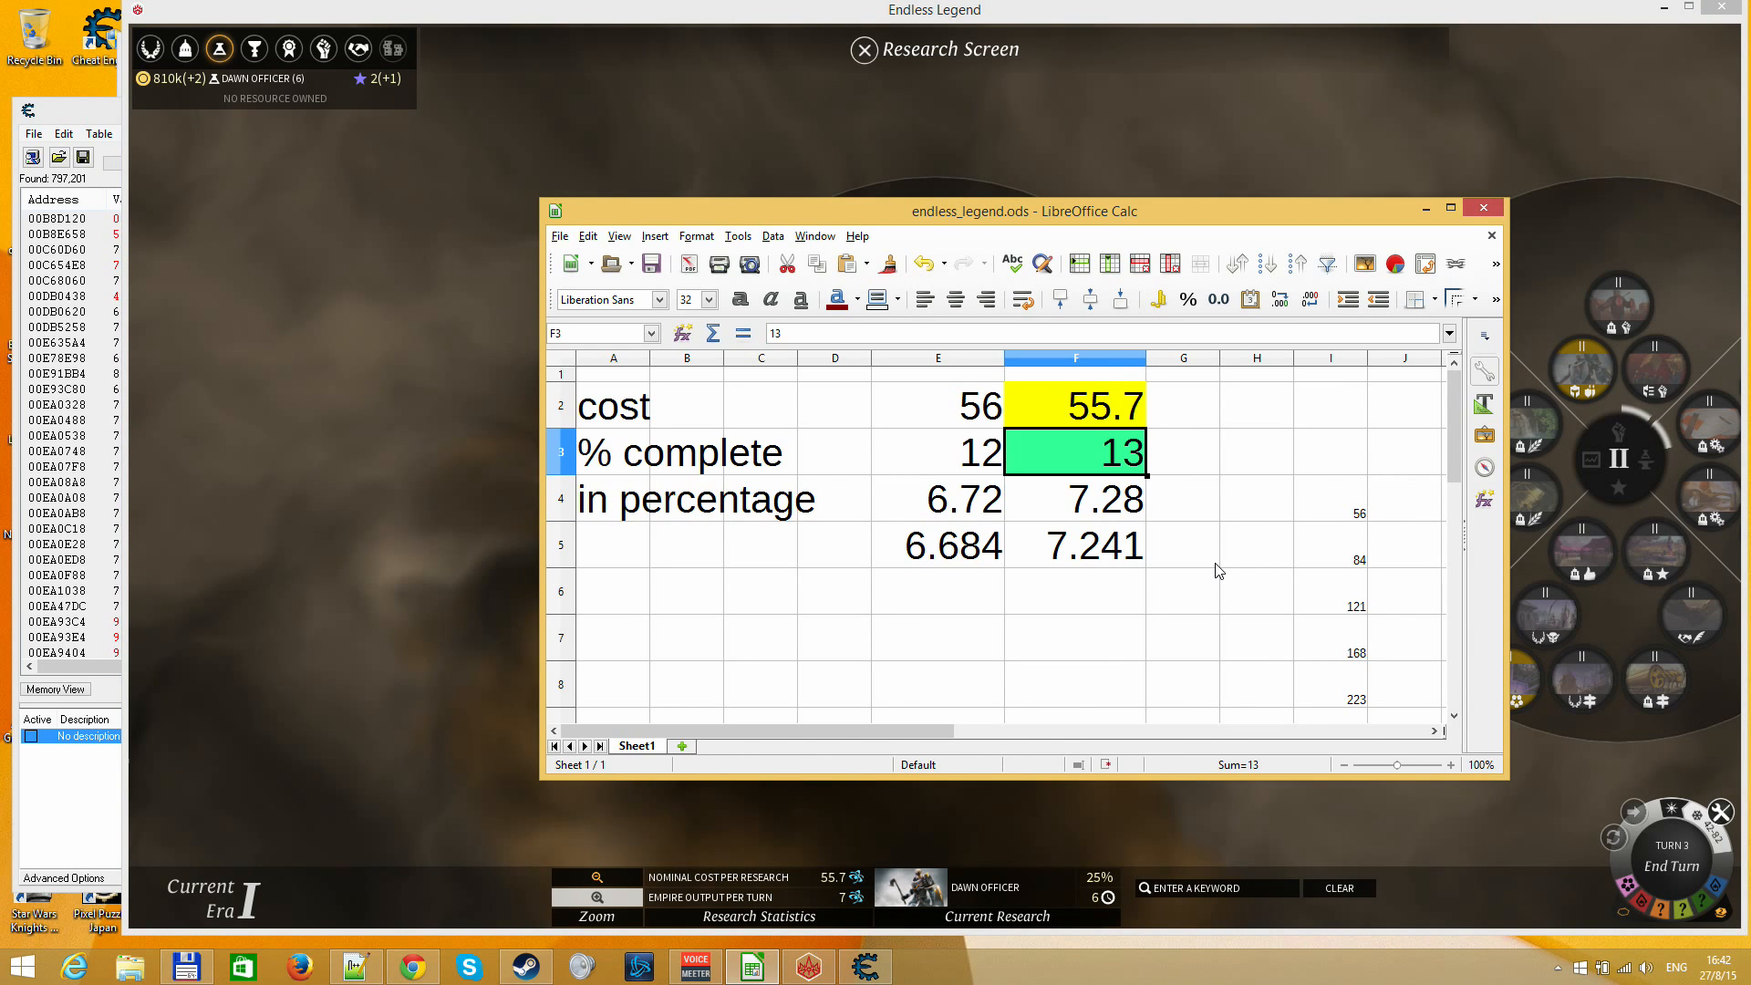
pyautogui.write('25')
pyautogui.press('Return')
pyautogui.press('Up')
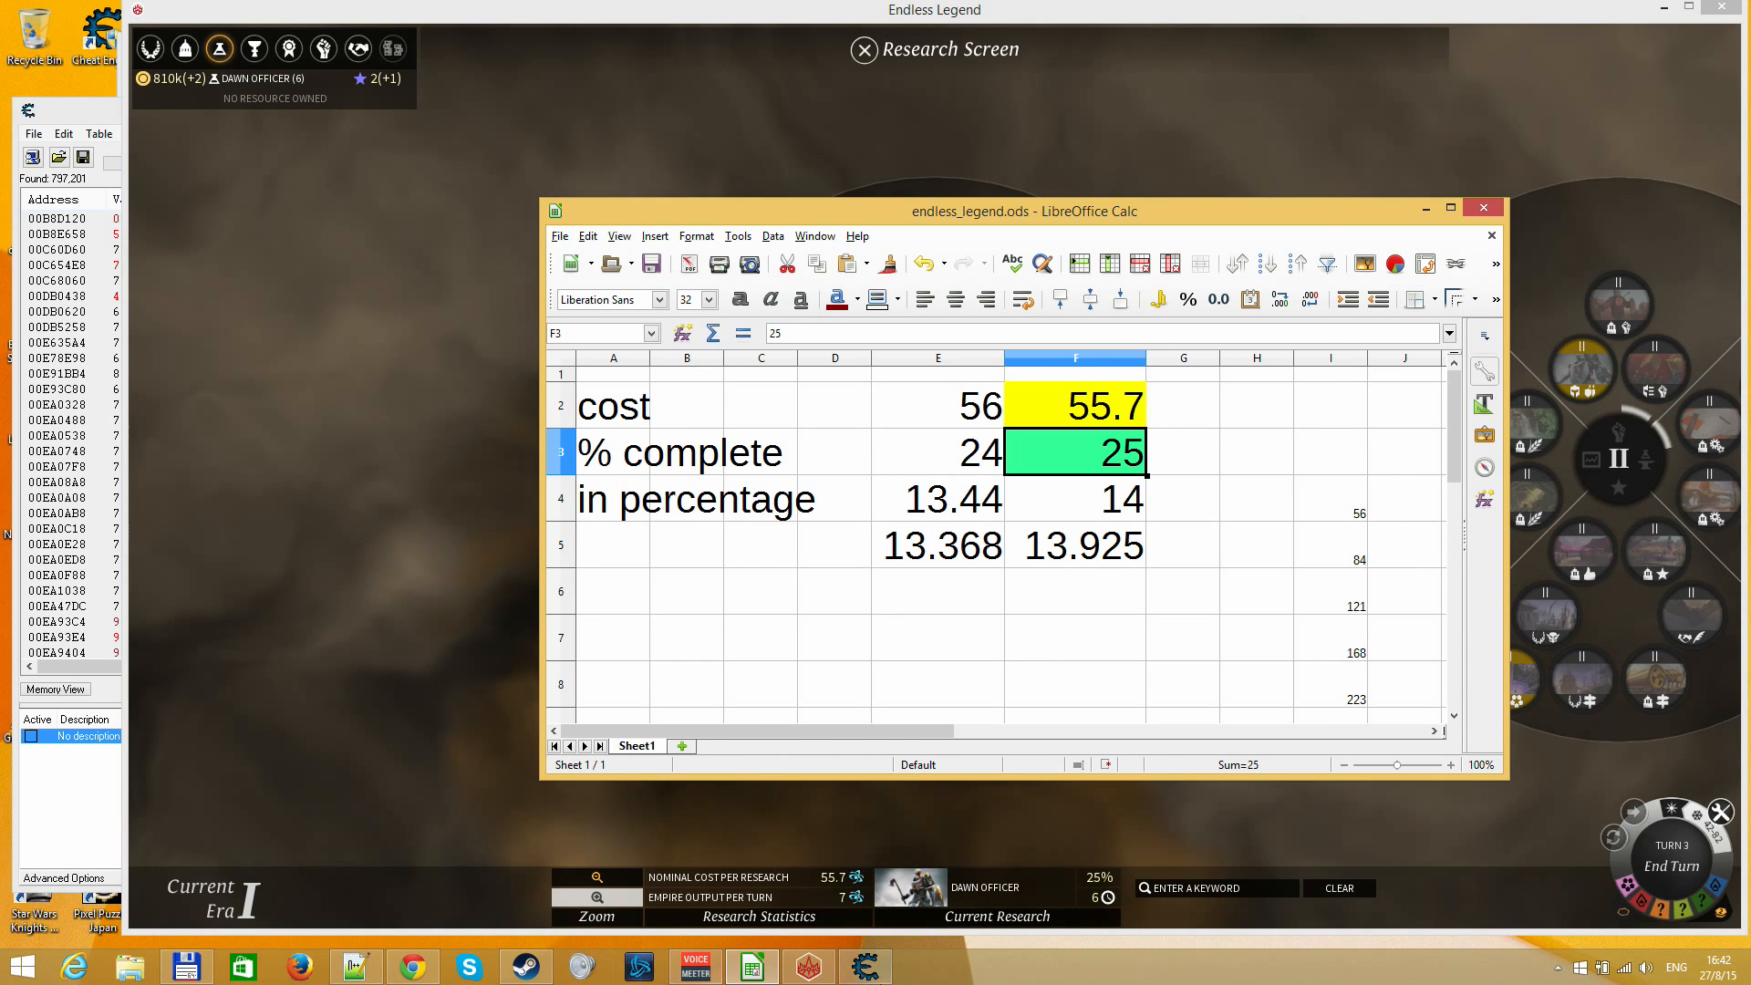
# Switch to Cheat Engine and run the next scan with the scan type "Increased value"
pyautogui.click(865, 966)
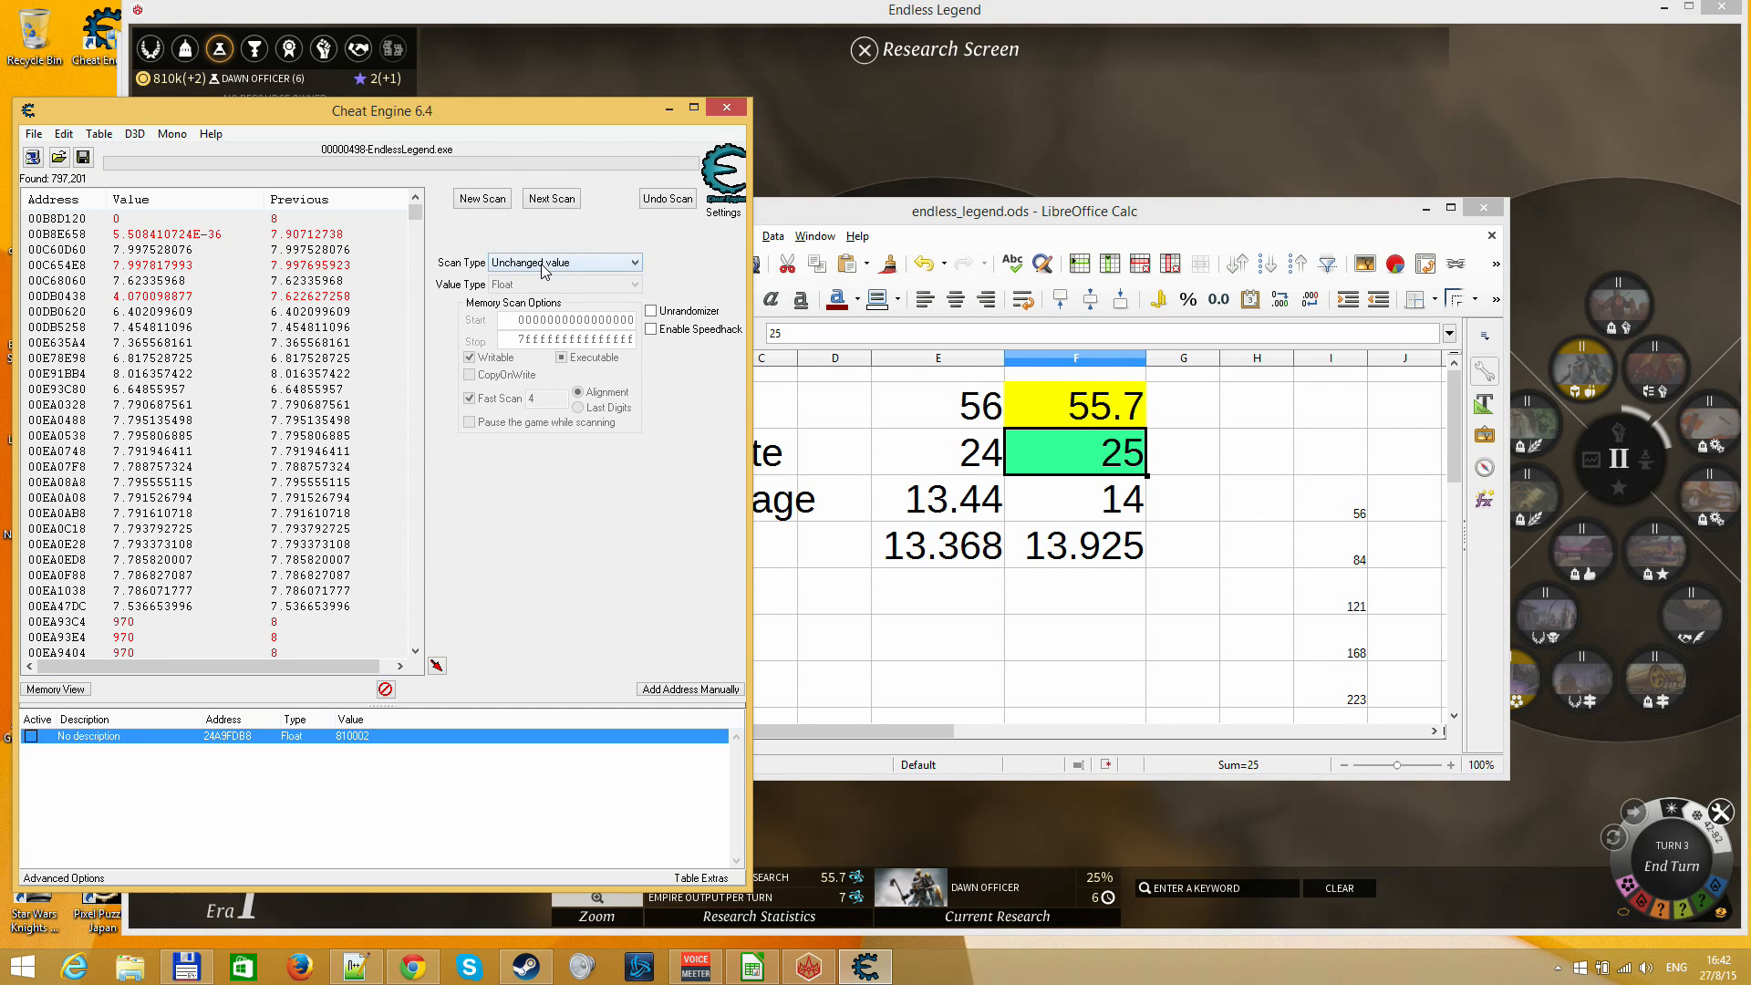
pyautogui.click(542, 265)
pyautogui.click(547, 203)
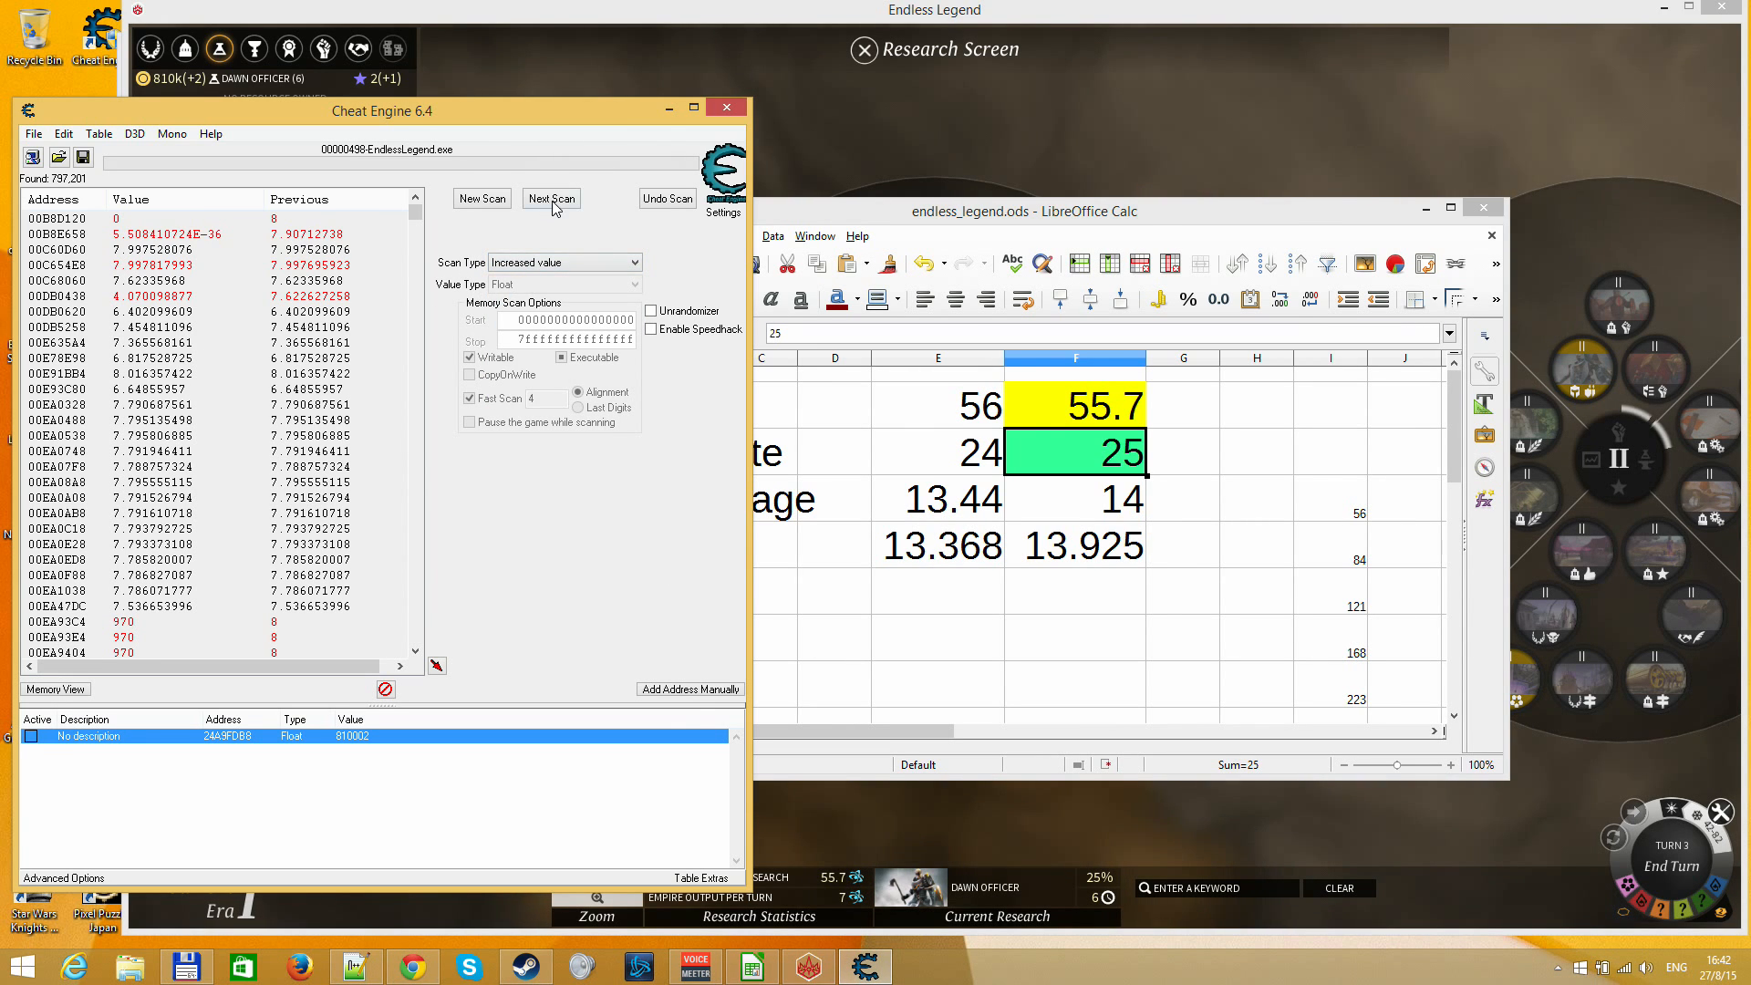
# Narrow the found addresses with a "Value between..." next scan from 12.7 to 15.7
pyautogui.click(541, 265)
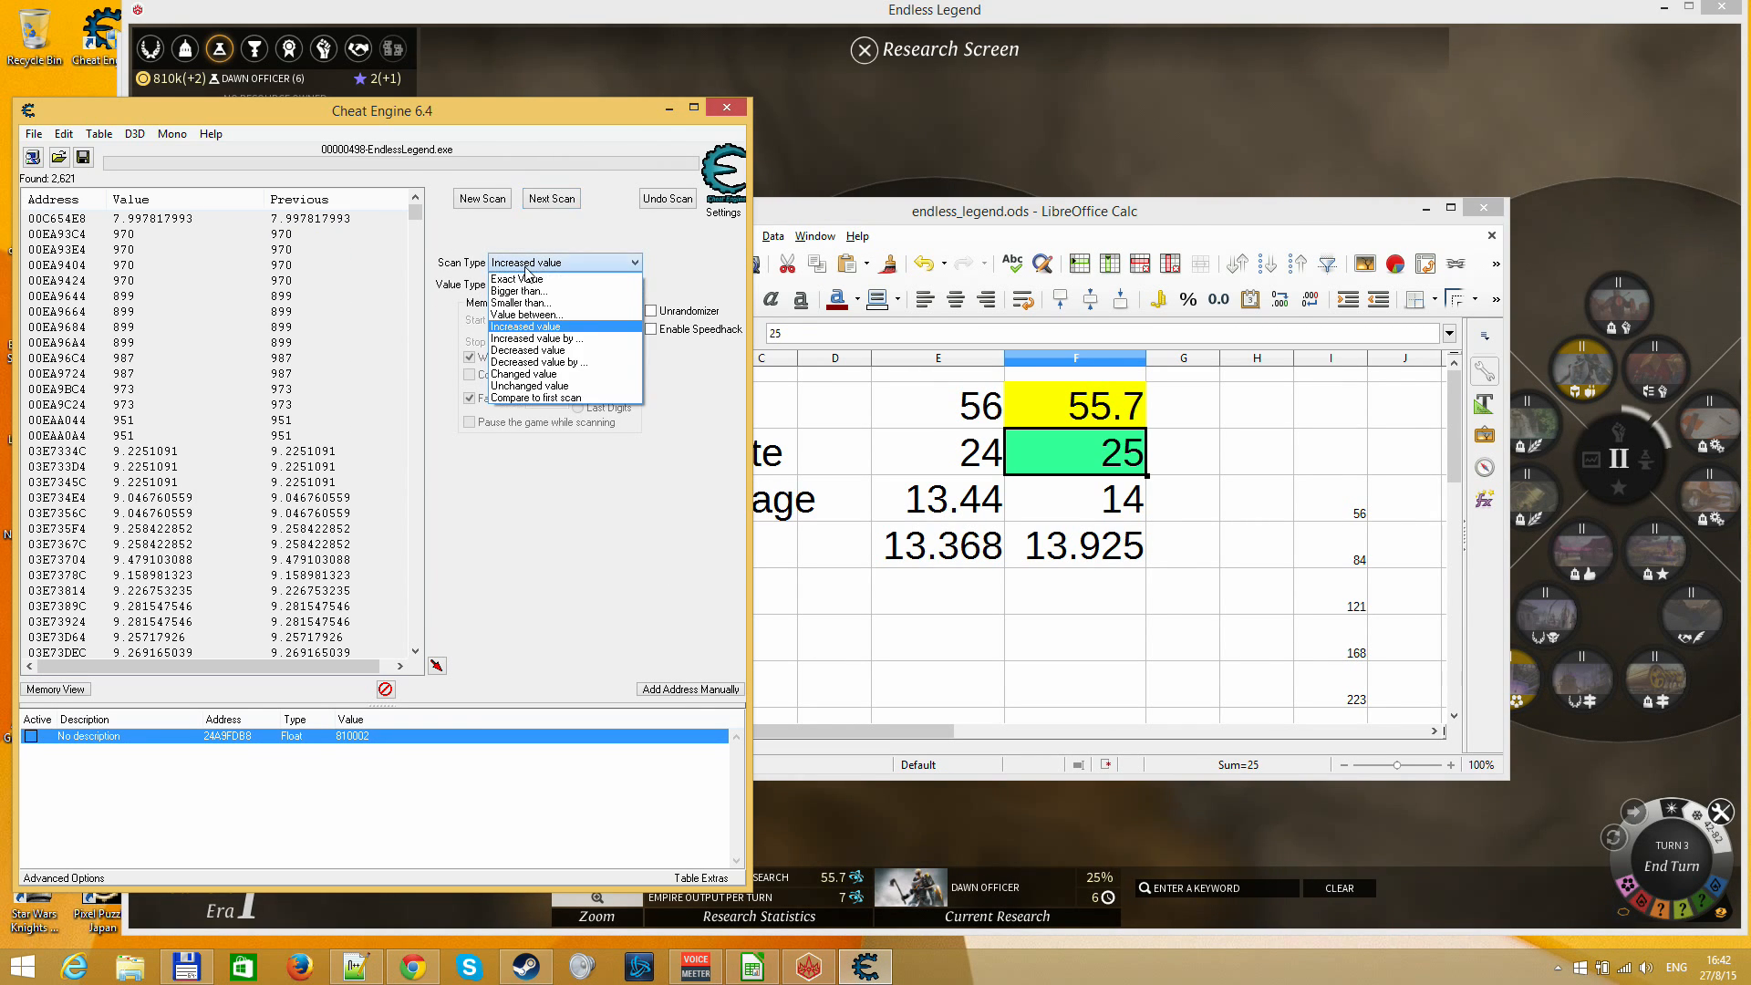
pyautogui.click(527, 311)
pyautogui.click(531, 240)
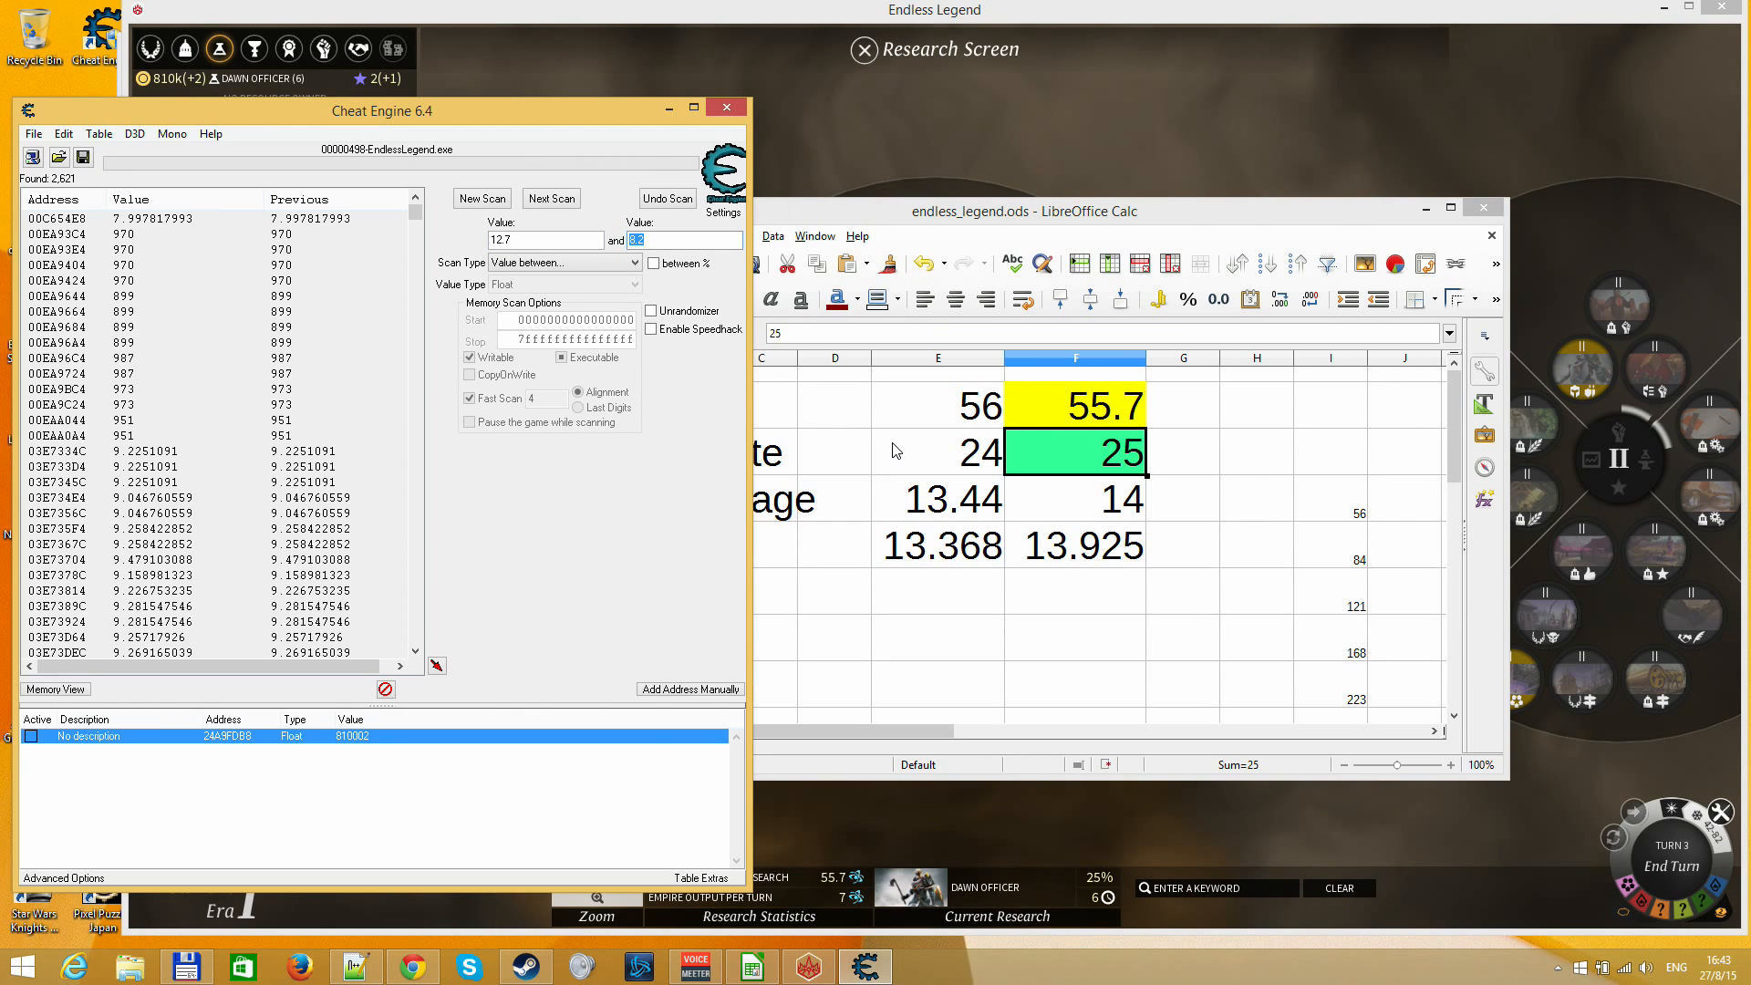
pyautogui.write('.7')
pyautogui.press('Return')
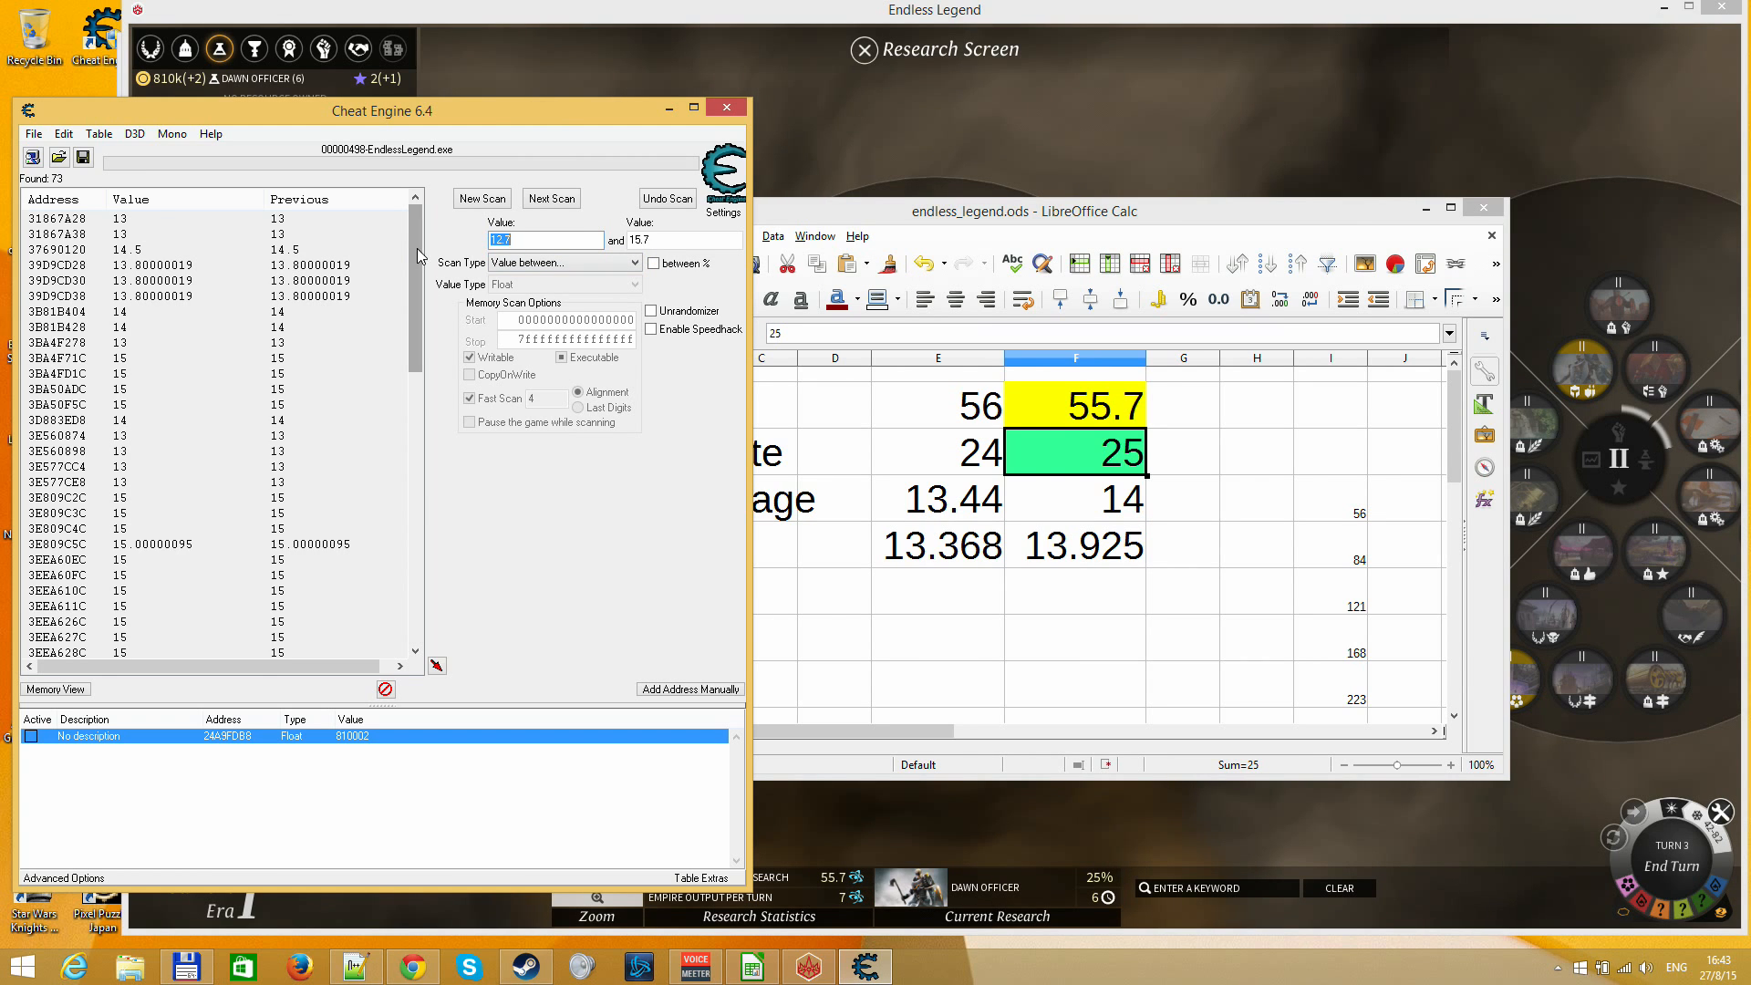
pyautogui.moveTo(416, 284)
pyautogui.mouseDown()
pyautogui.moveTo(390, 558)
pyautogui.moveTo(423, 263)
pyautogui.mouseUp()
# Switch to Endless Legend, close the Research Screen and end turn 3
pyautogui.click(939, 178)
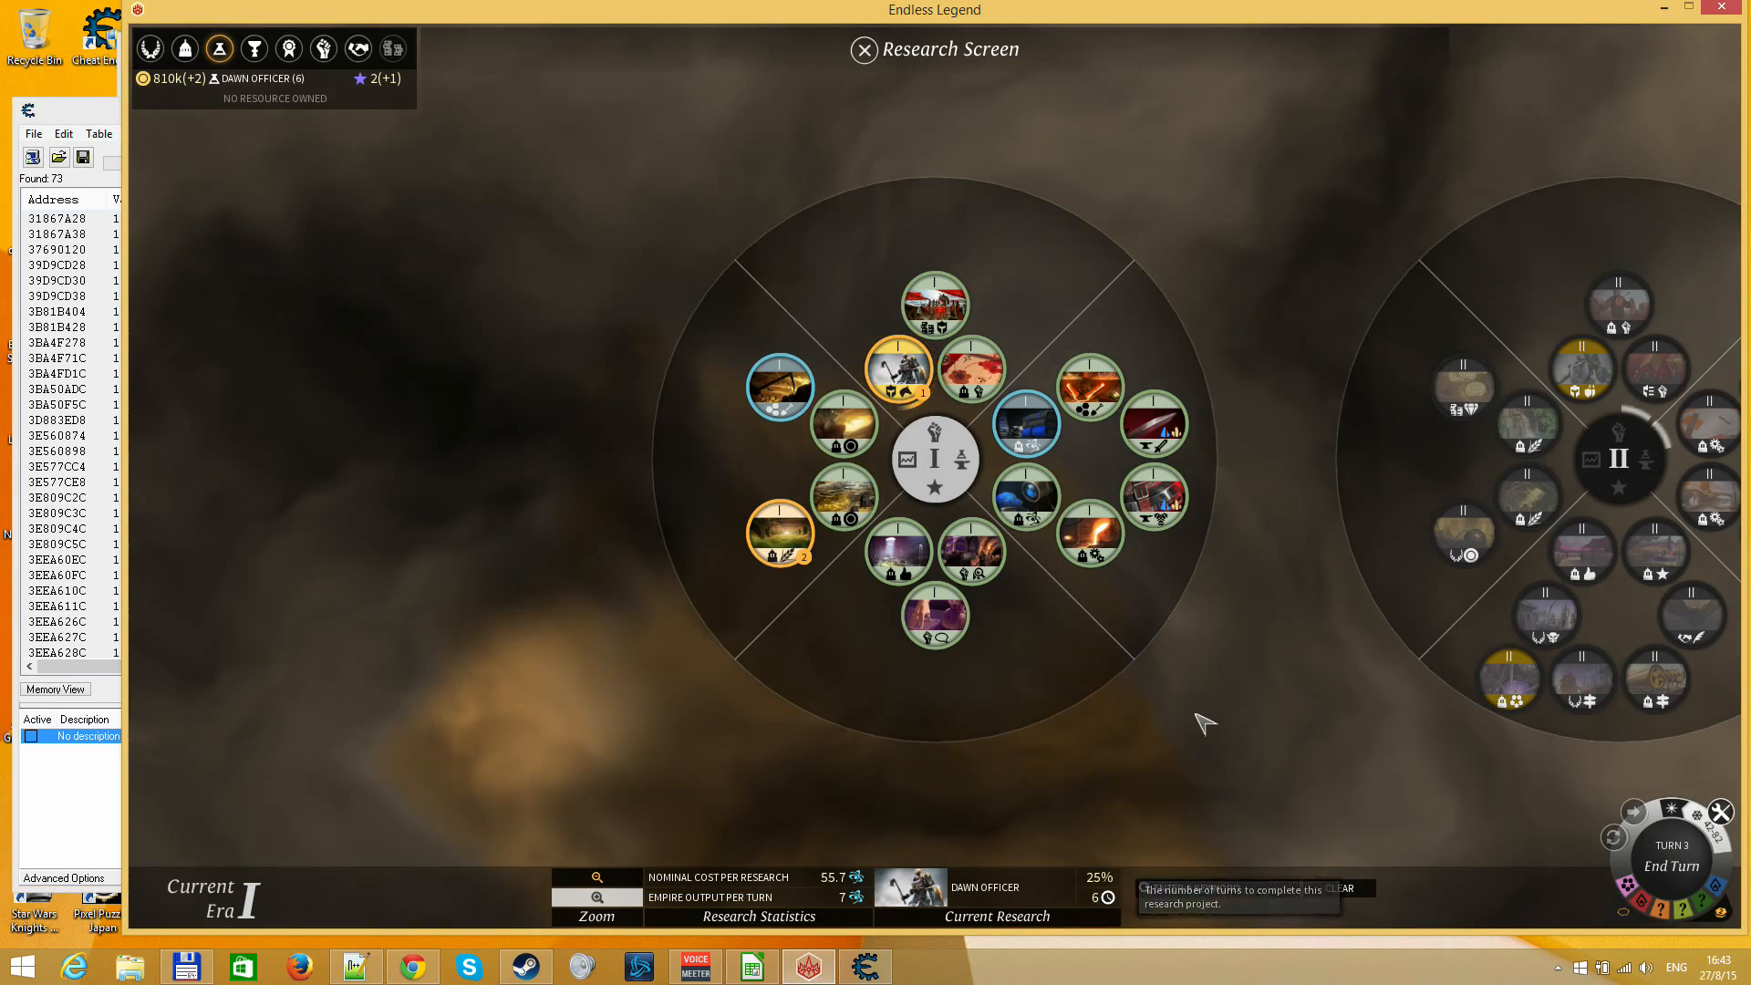
pyautogui.press('Escape')
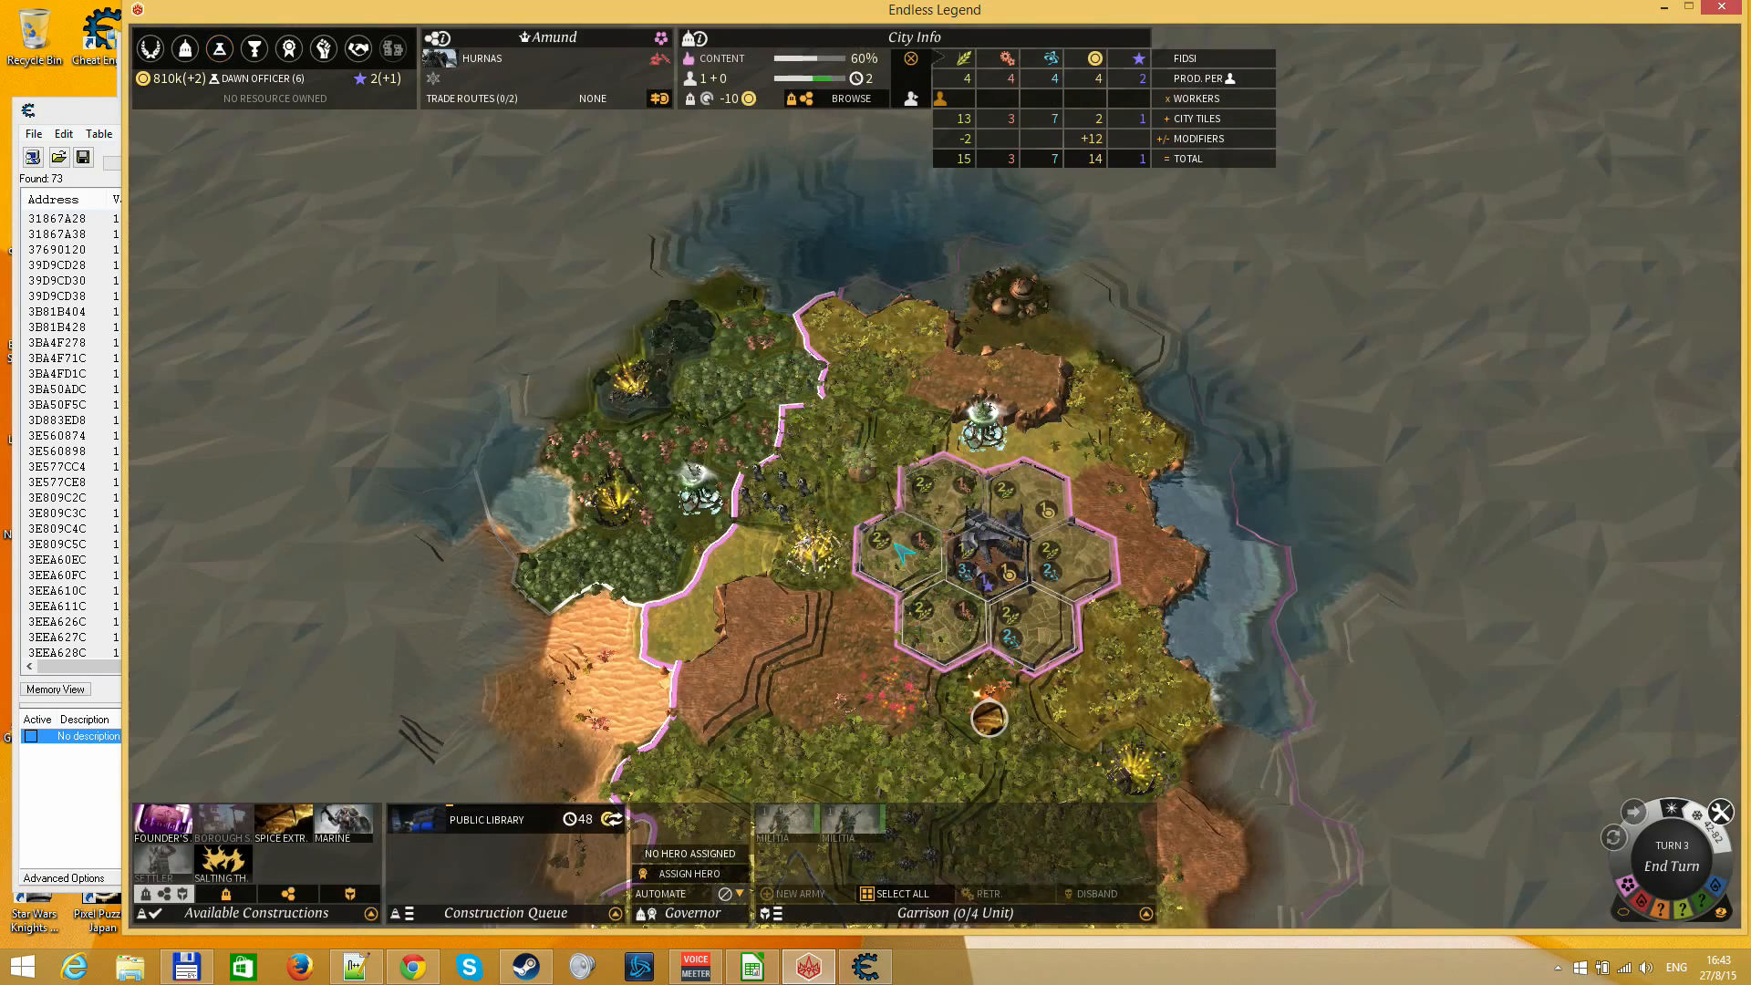
pyautogui.click(1688, 874)
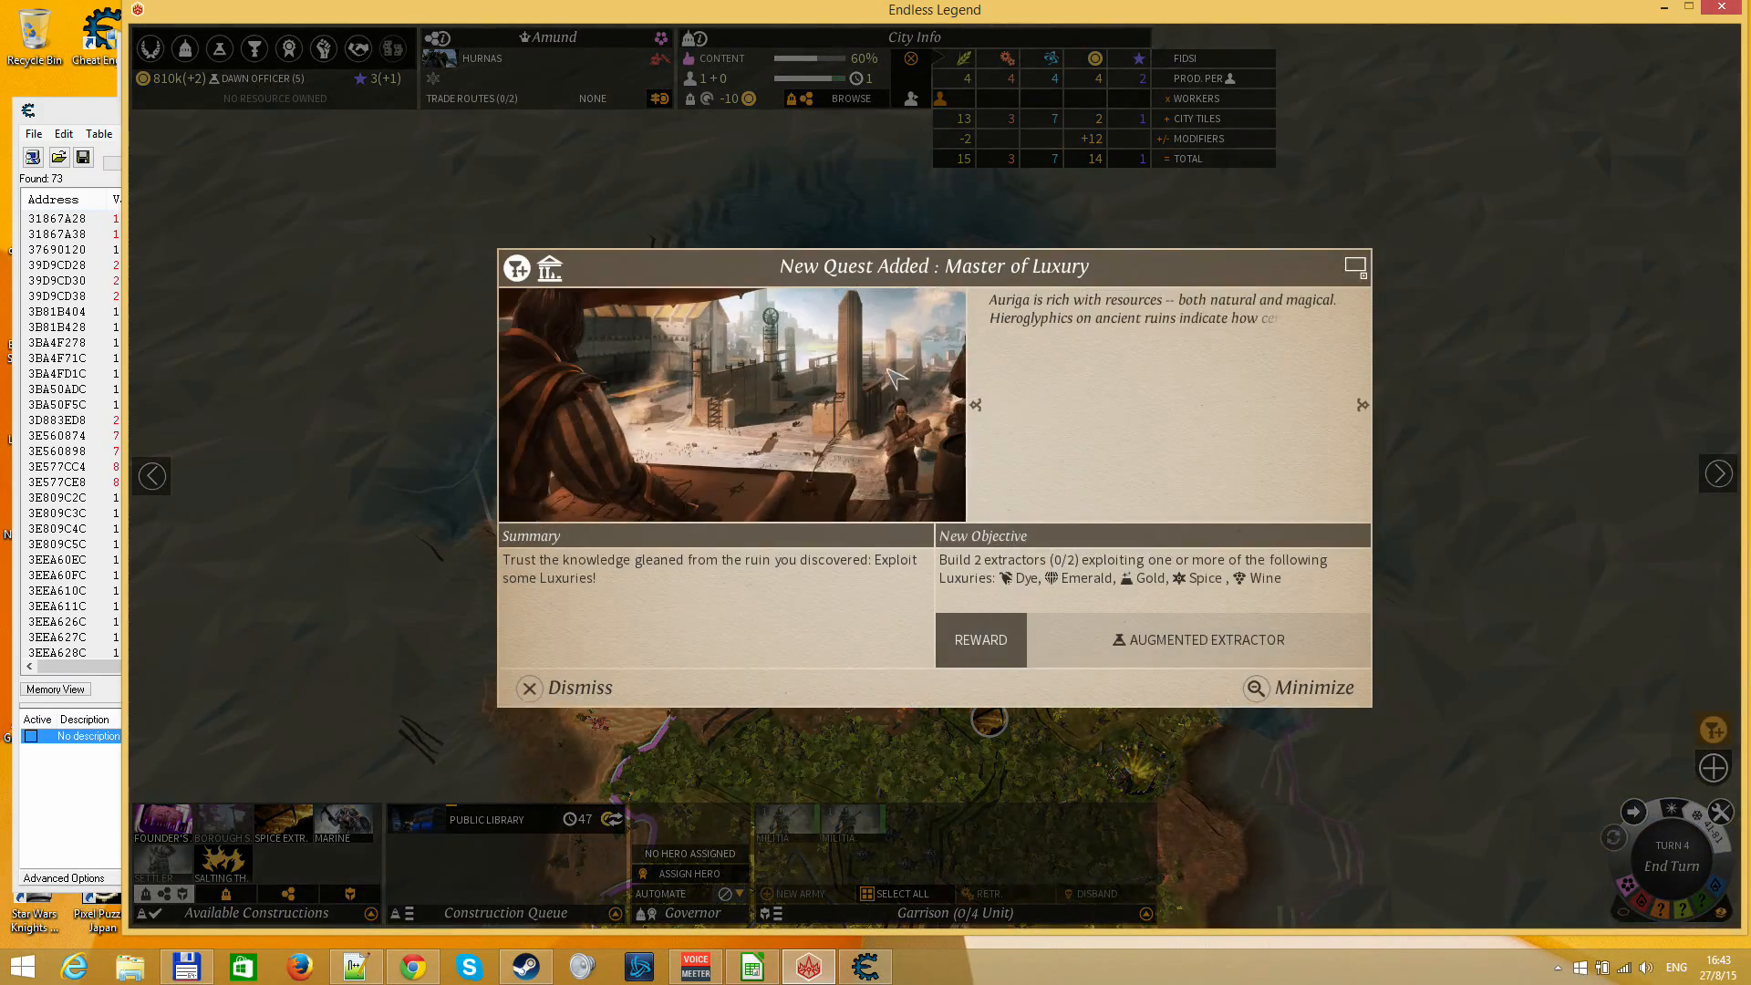
# Dismiss the Master of Luxury quest notice, then view and close the Kazanji minor faction notification
pyautogui.press('Escape')
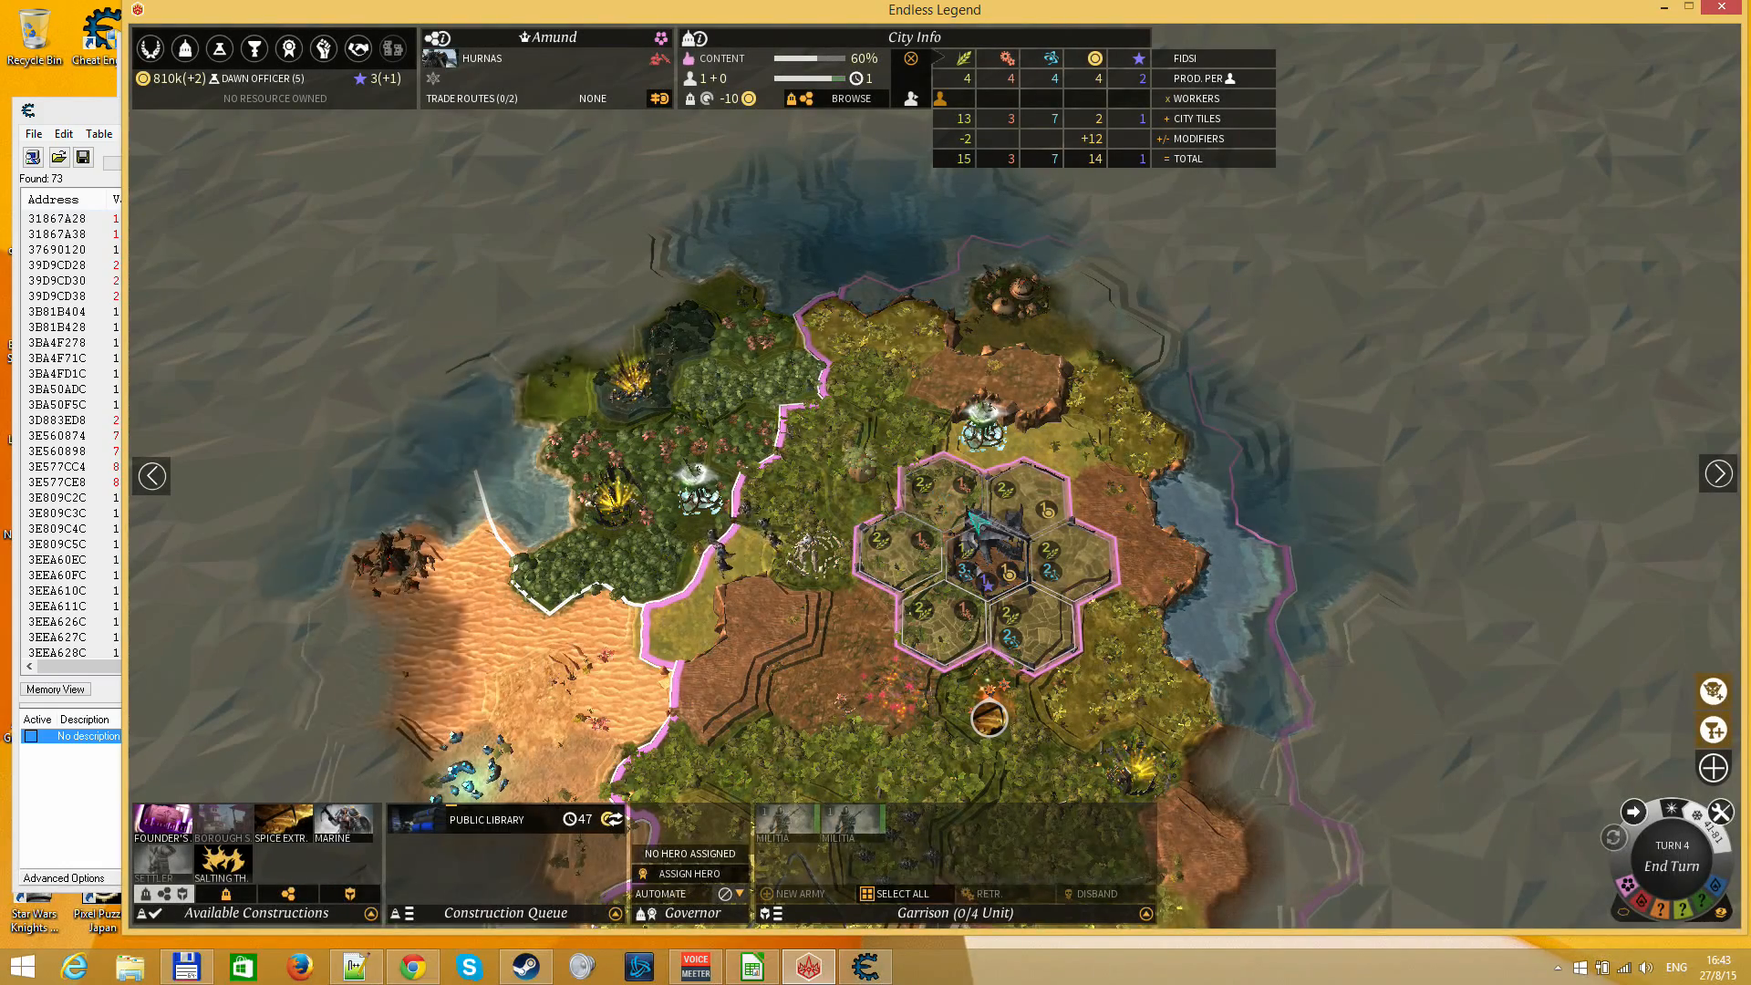
pyautogui.click(1720, 701)
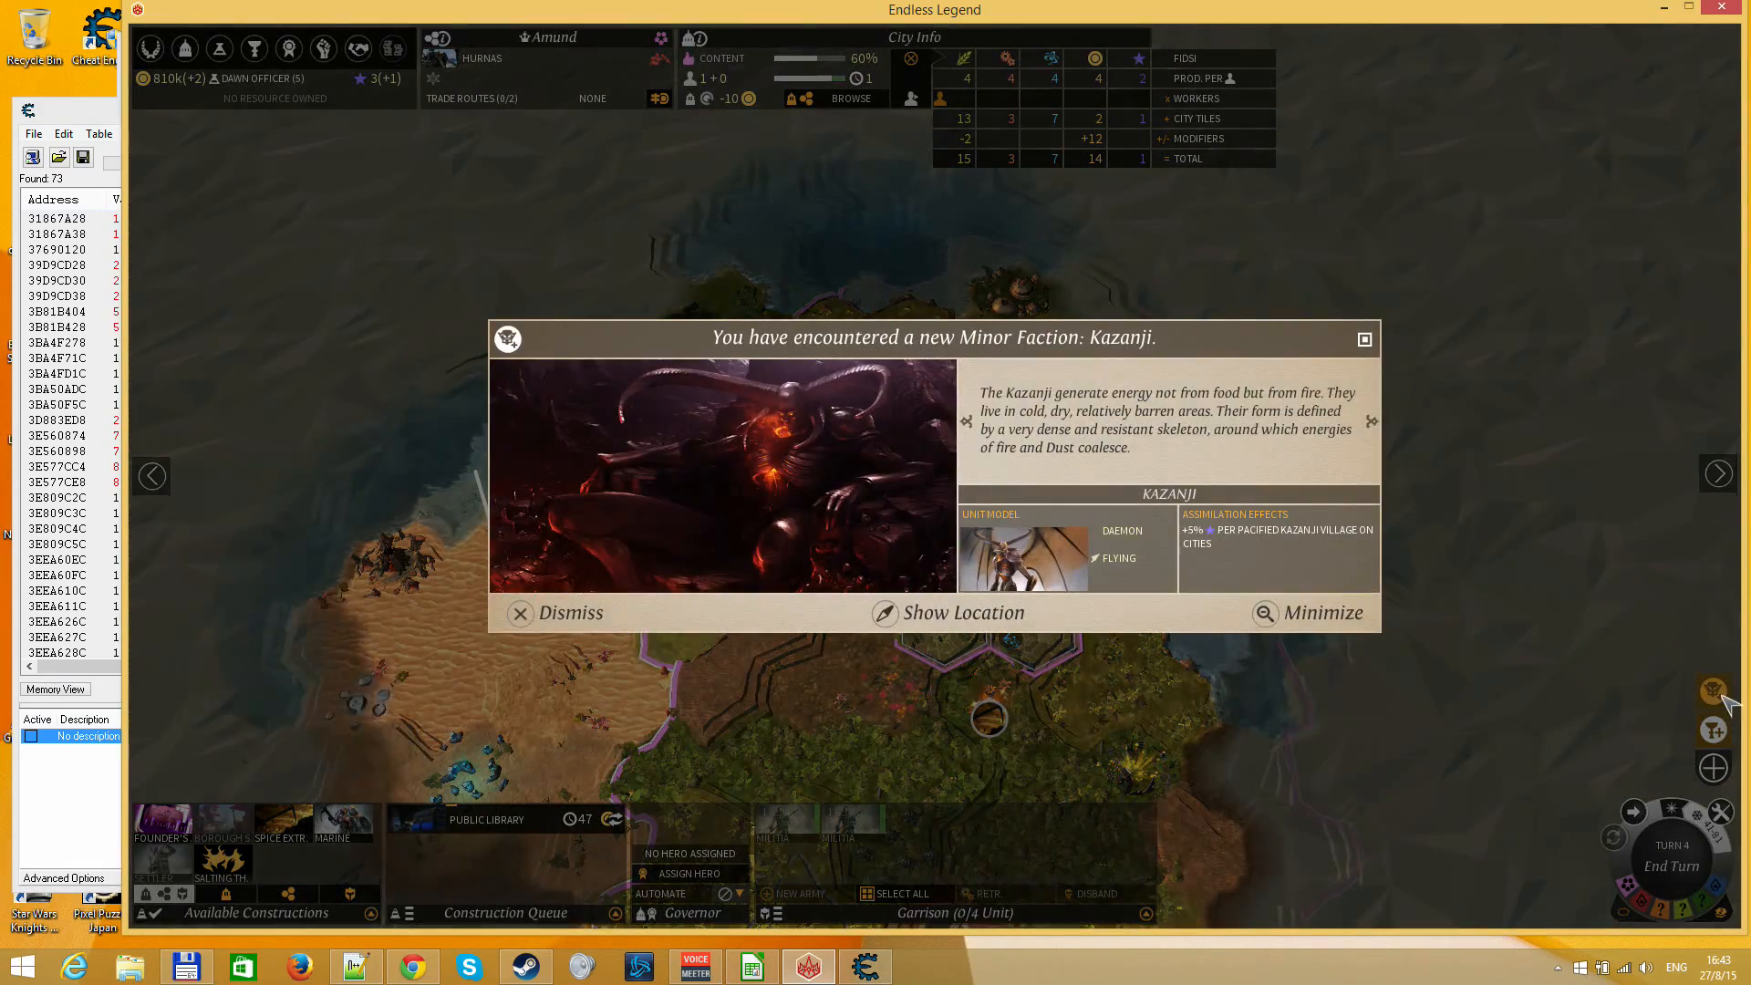
pyautogui.click(1712, 730)
pyautogui.press('Escape')
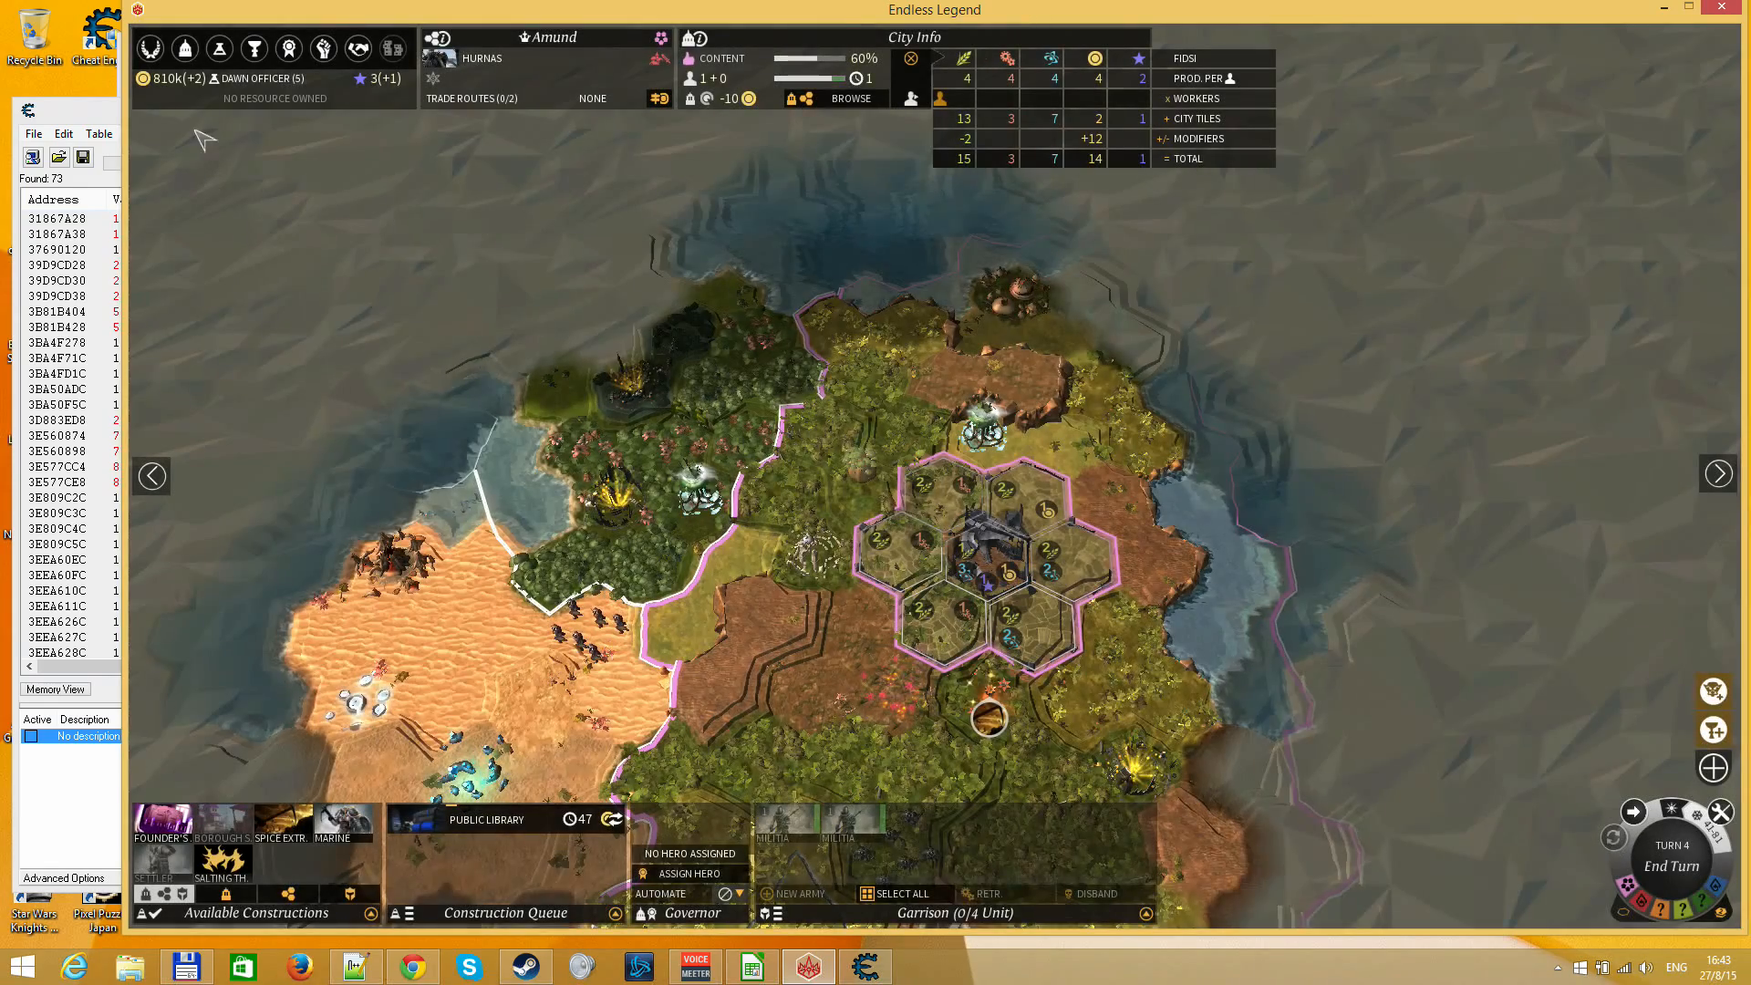
# Check progress on the Research Screen, then switch to LibreOffice Calc and set the % complete in cell F3 to 38
pyautogui.click(219, 48)
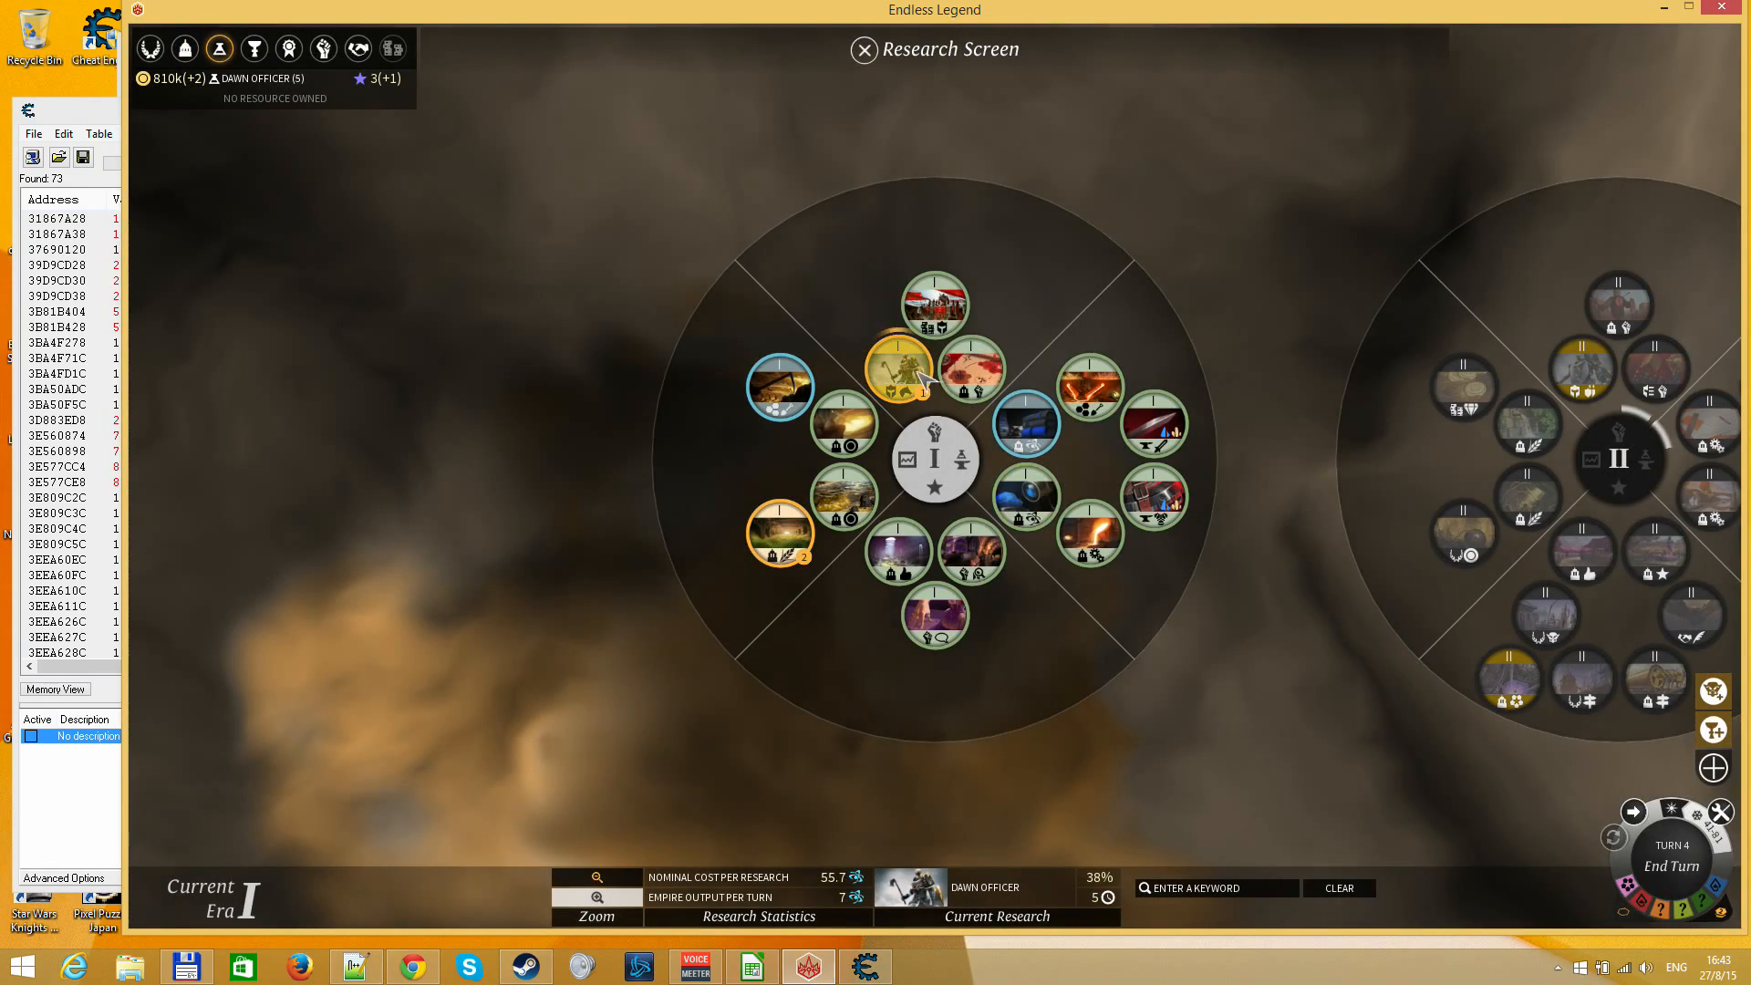
pyautogui.click(750, 967)
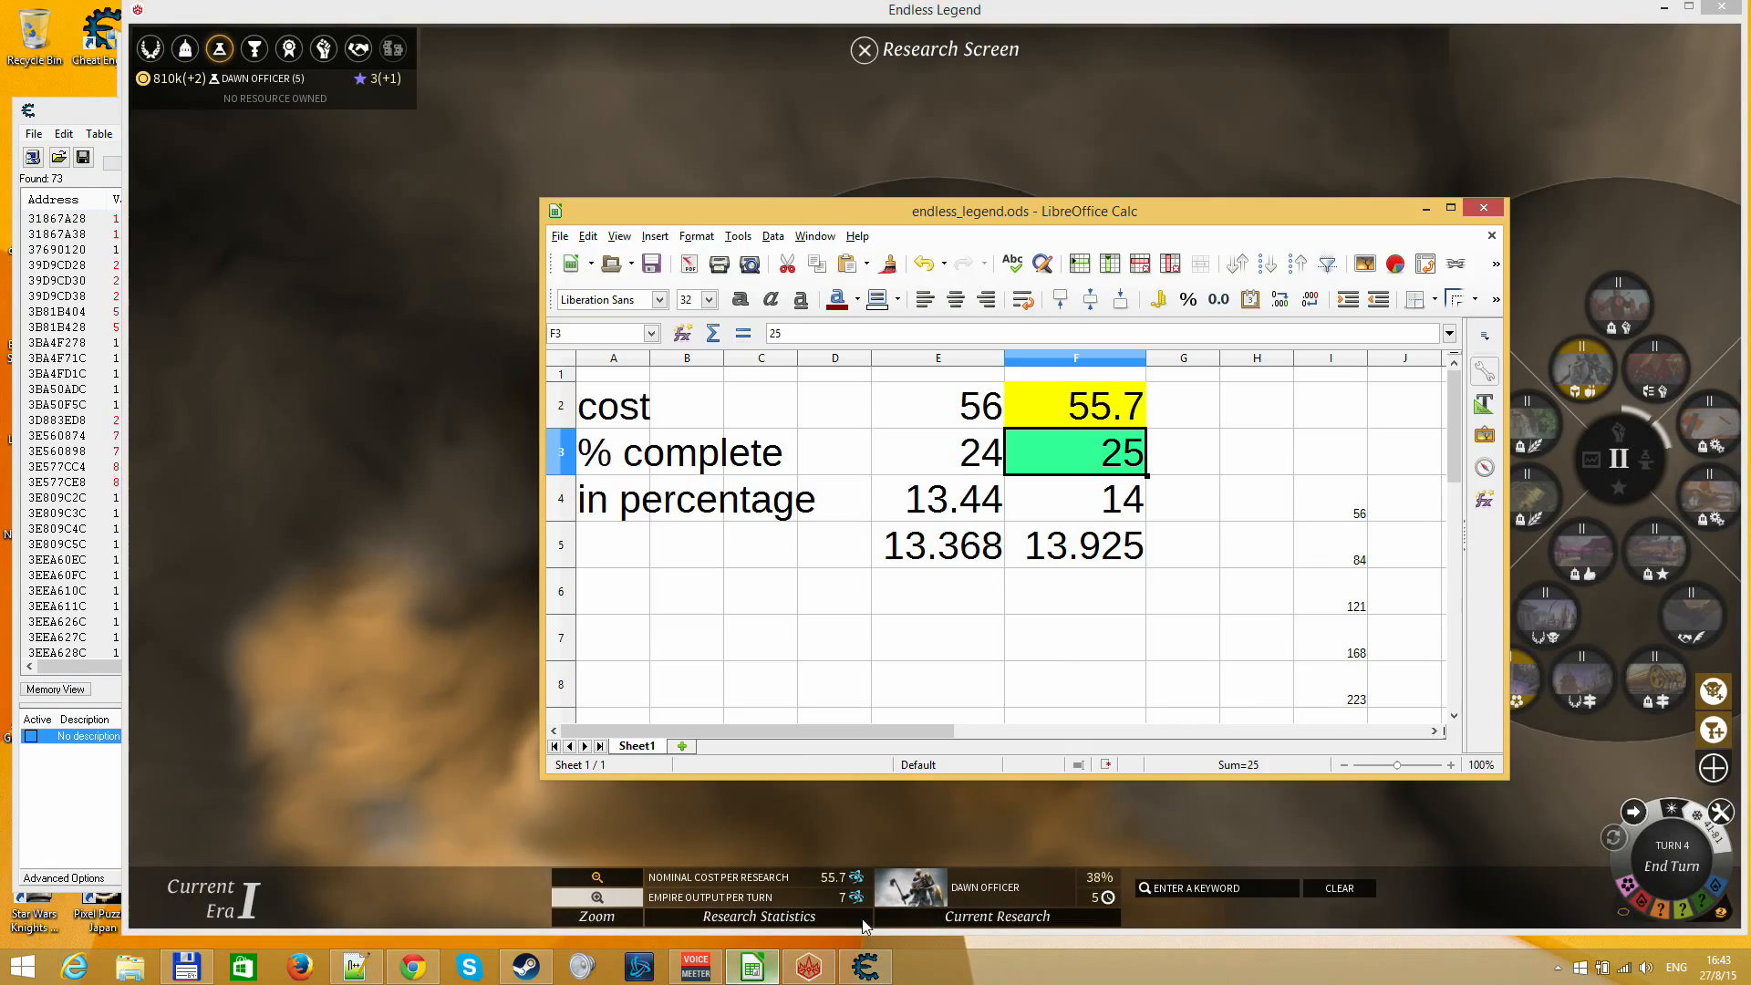
pyautogui.write('38')
pyautogui.press('Return')
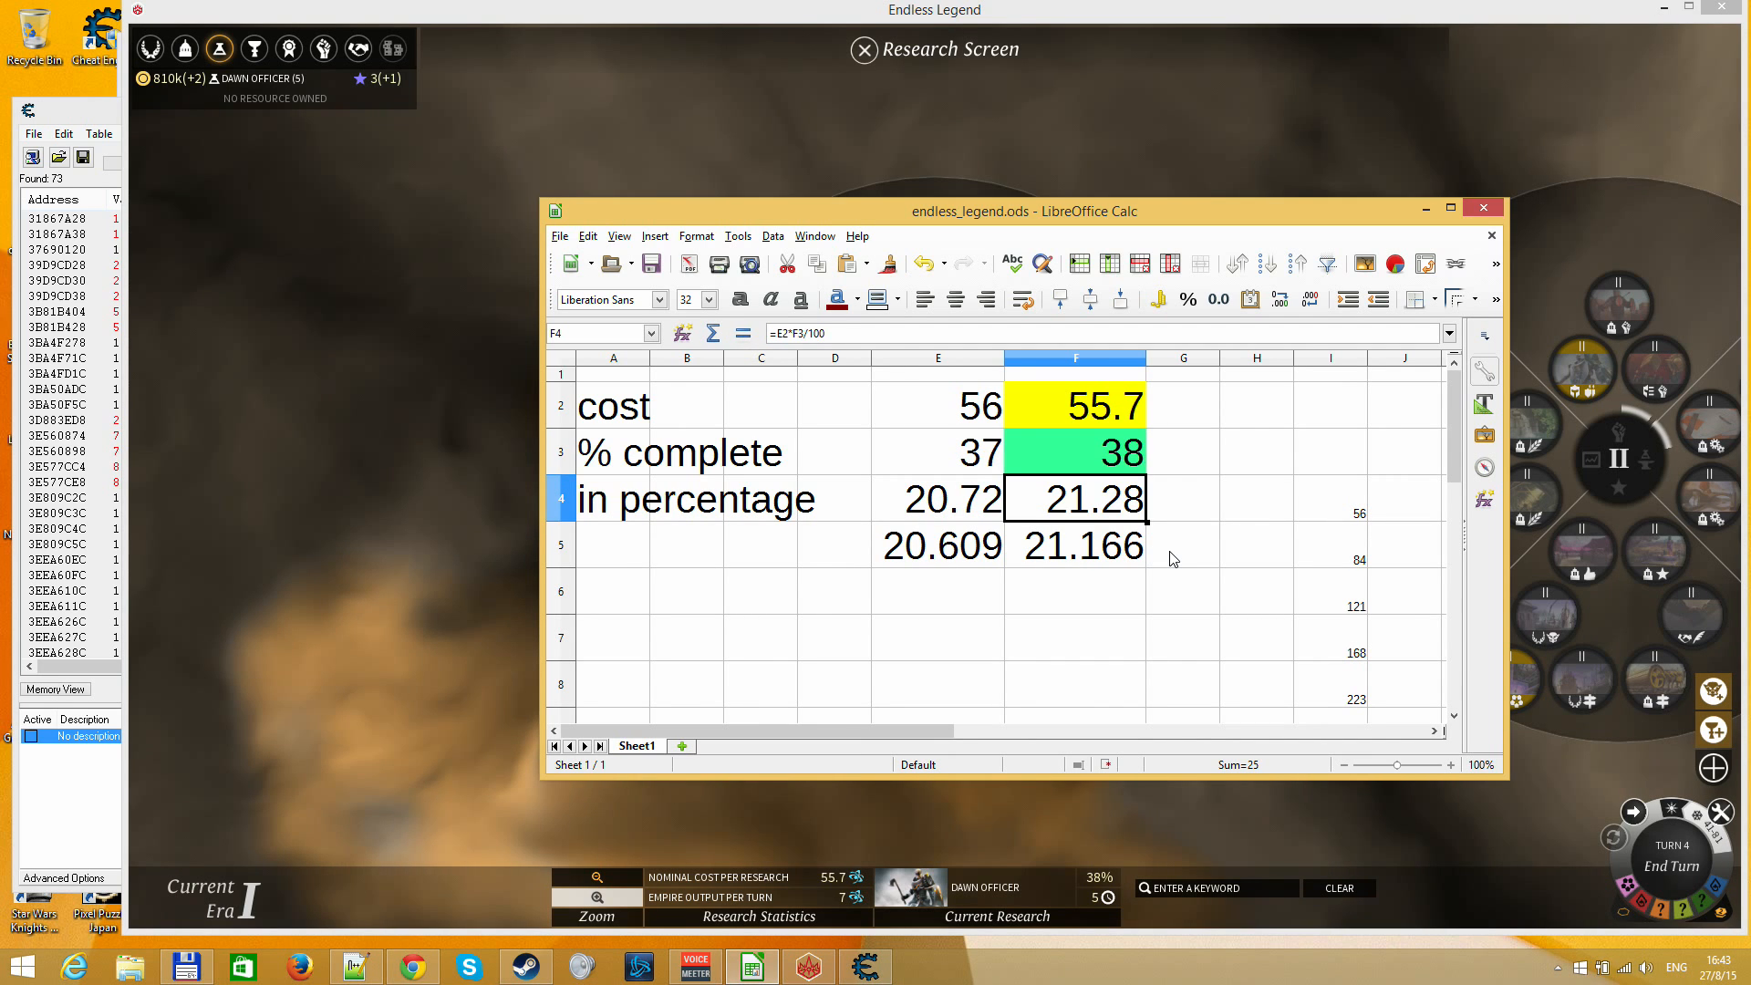
pyautogui.press('Up')
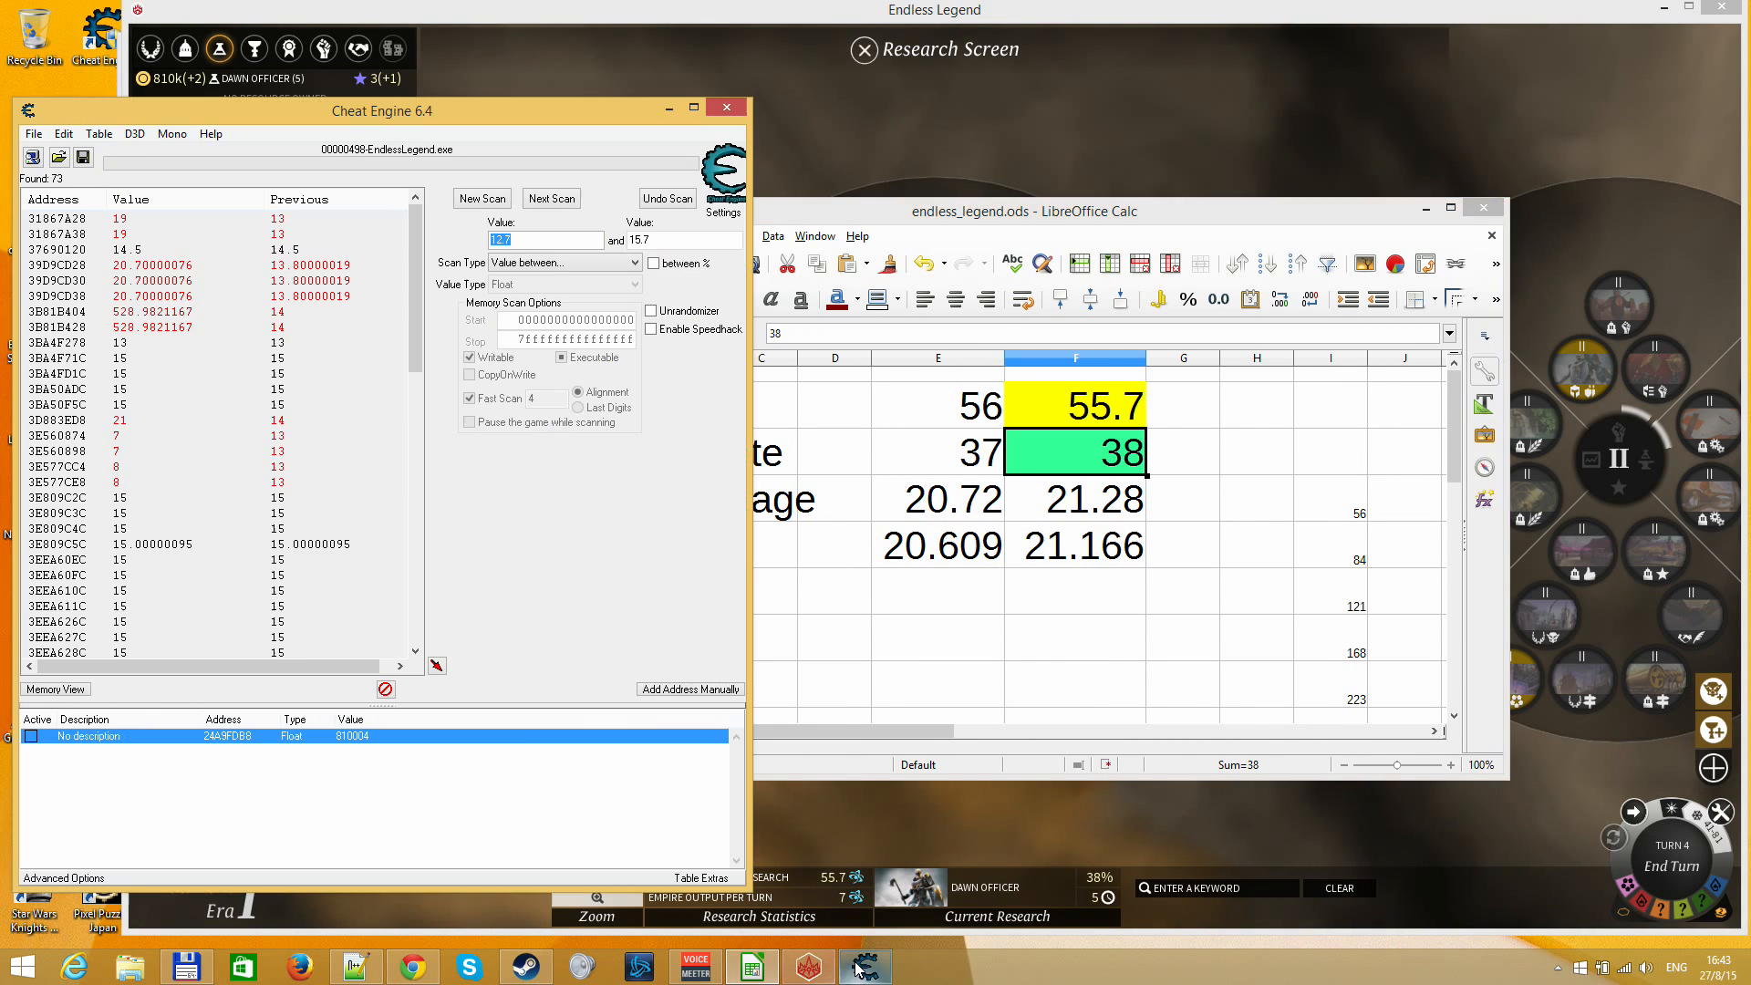
# Switch to Cheat Engine and examine the found addresses for current values that fit the spreadsheet's calculated research range
pyautogui.click(864, 967)
pyautogui.click(155, 270)
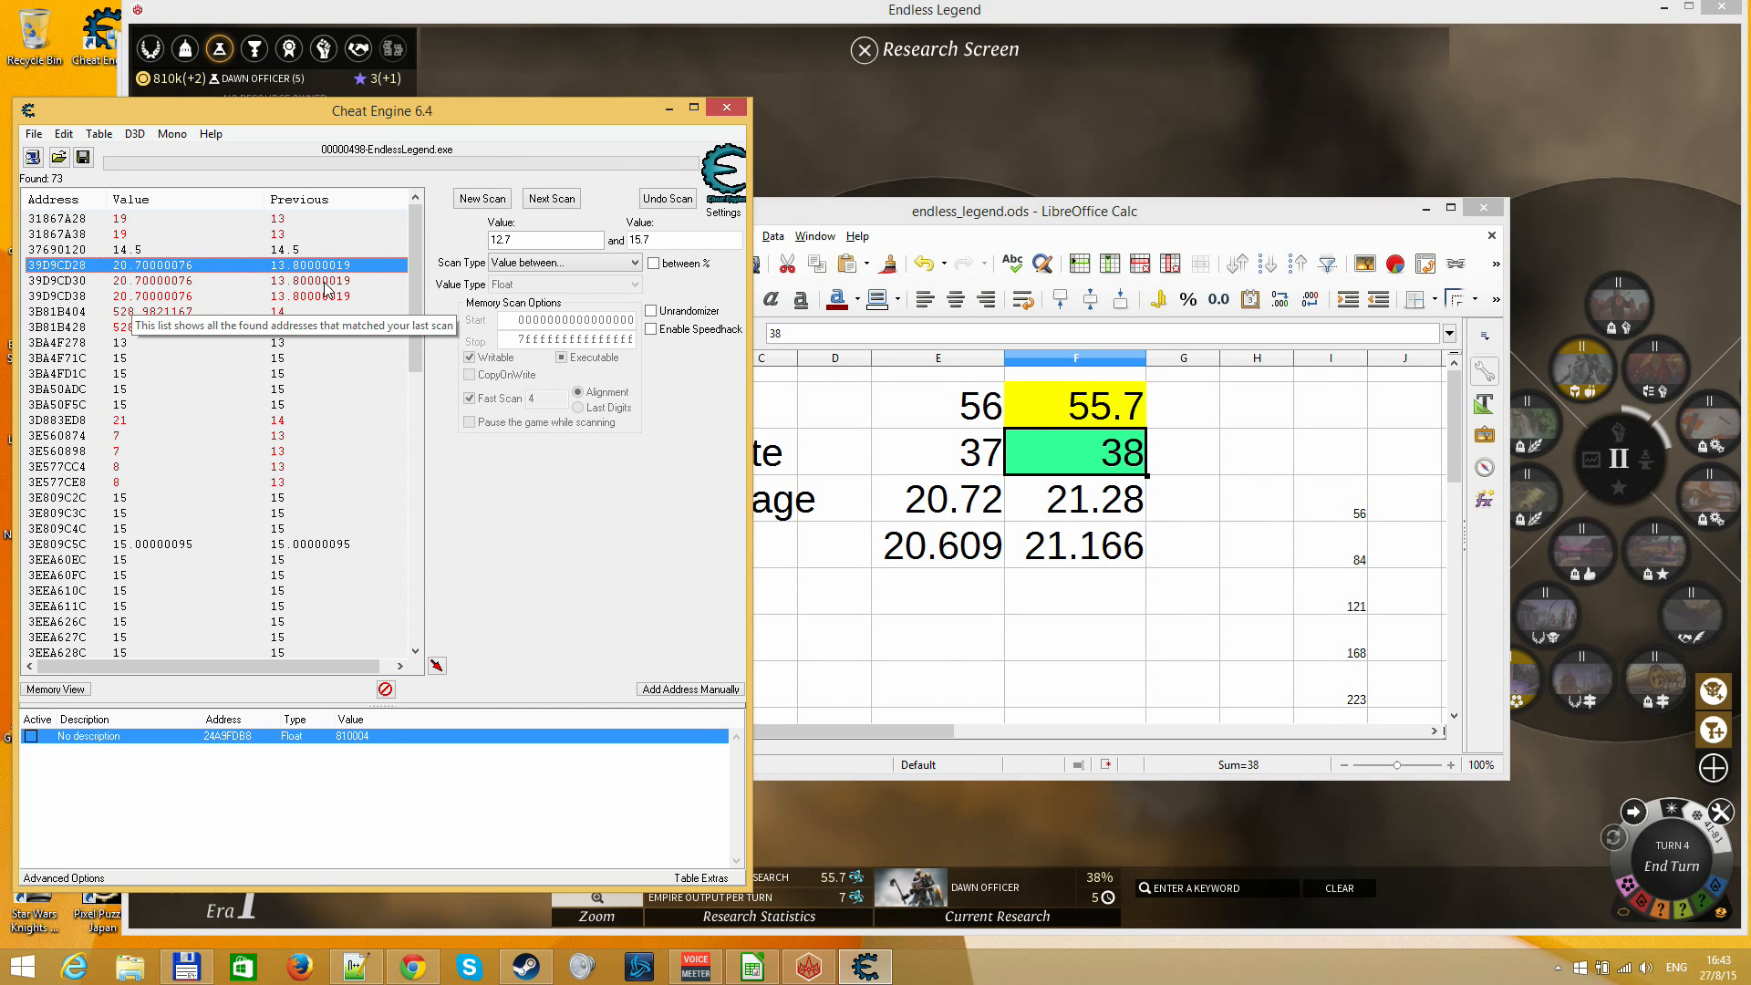
pyautogui.scroll(-1, 414, 304)
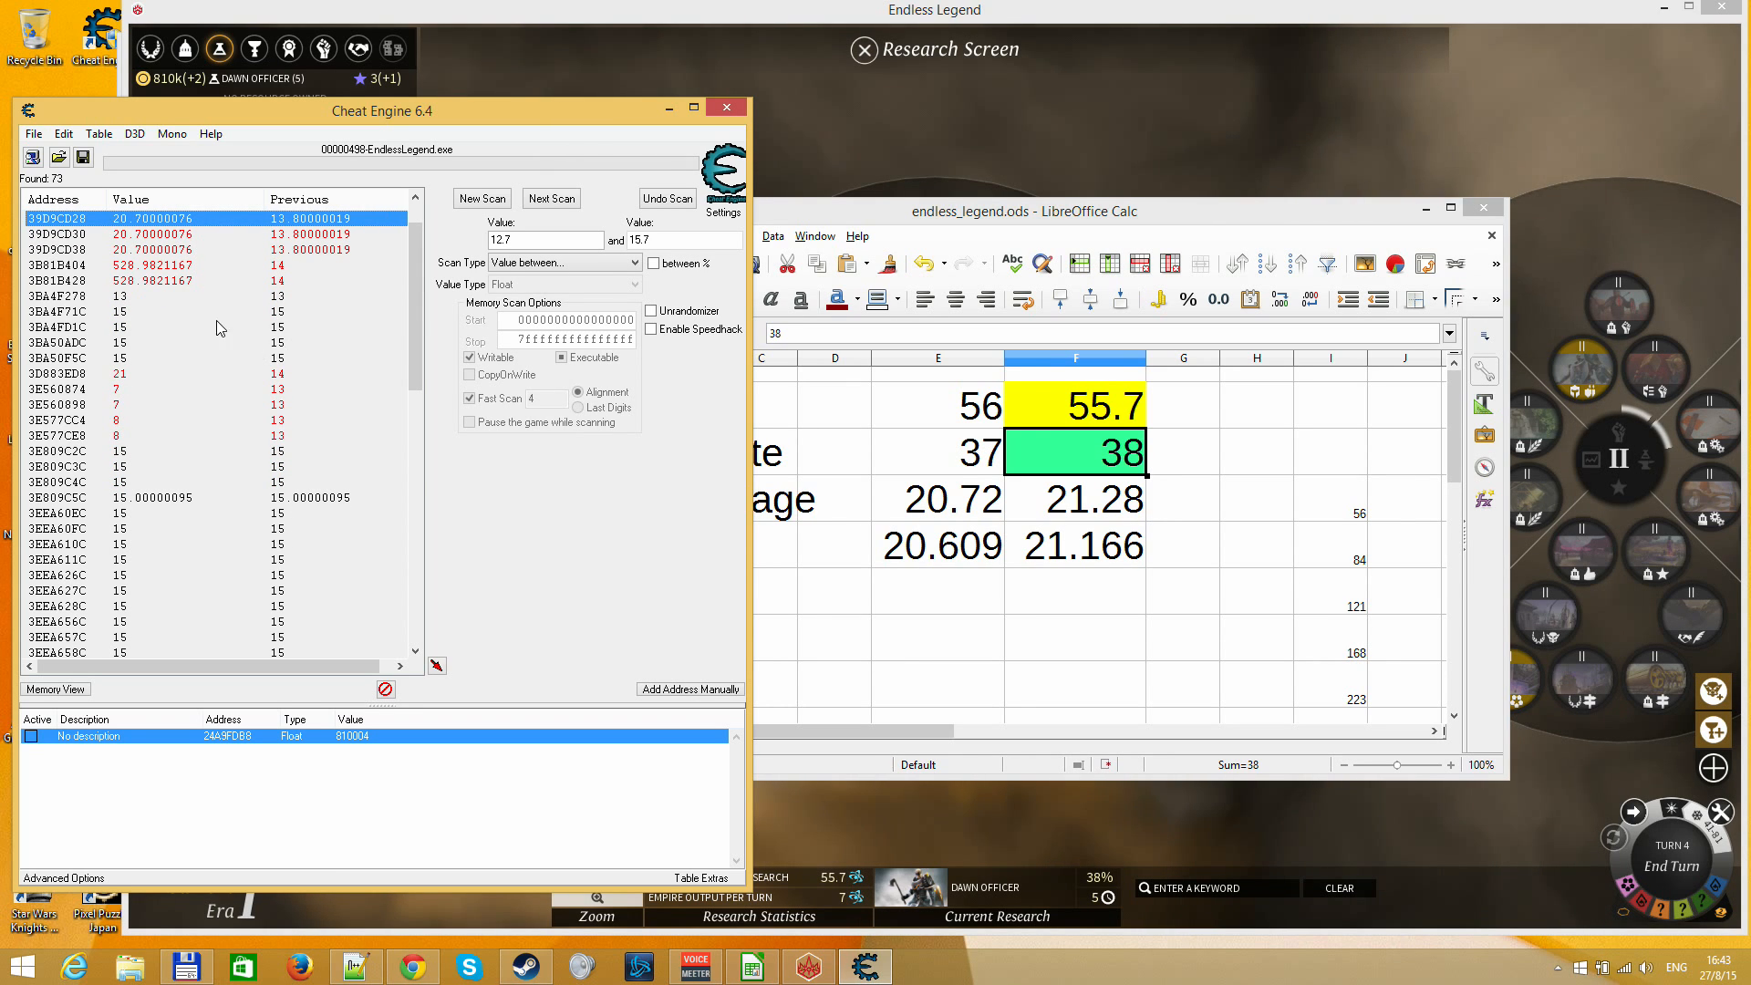
pyautogui.scroll(-14, 282, 568)
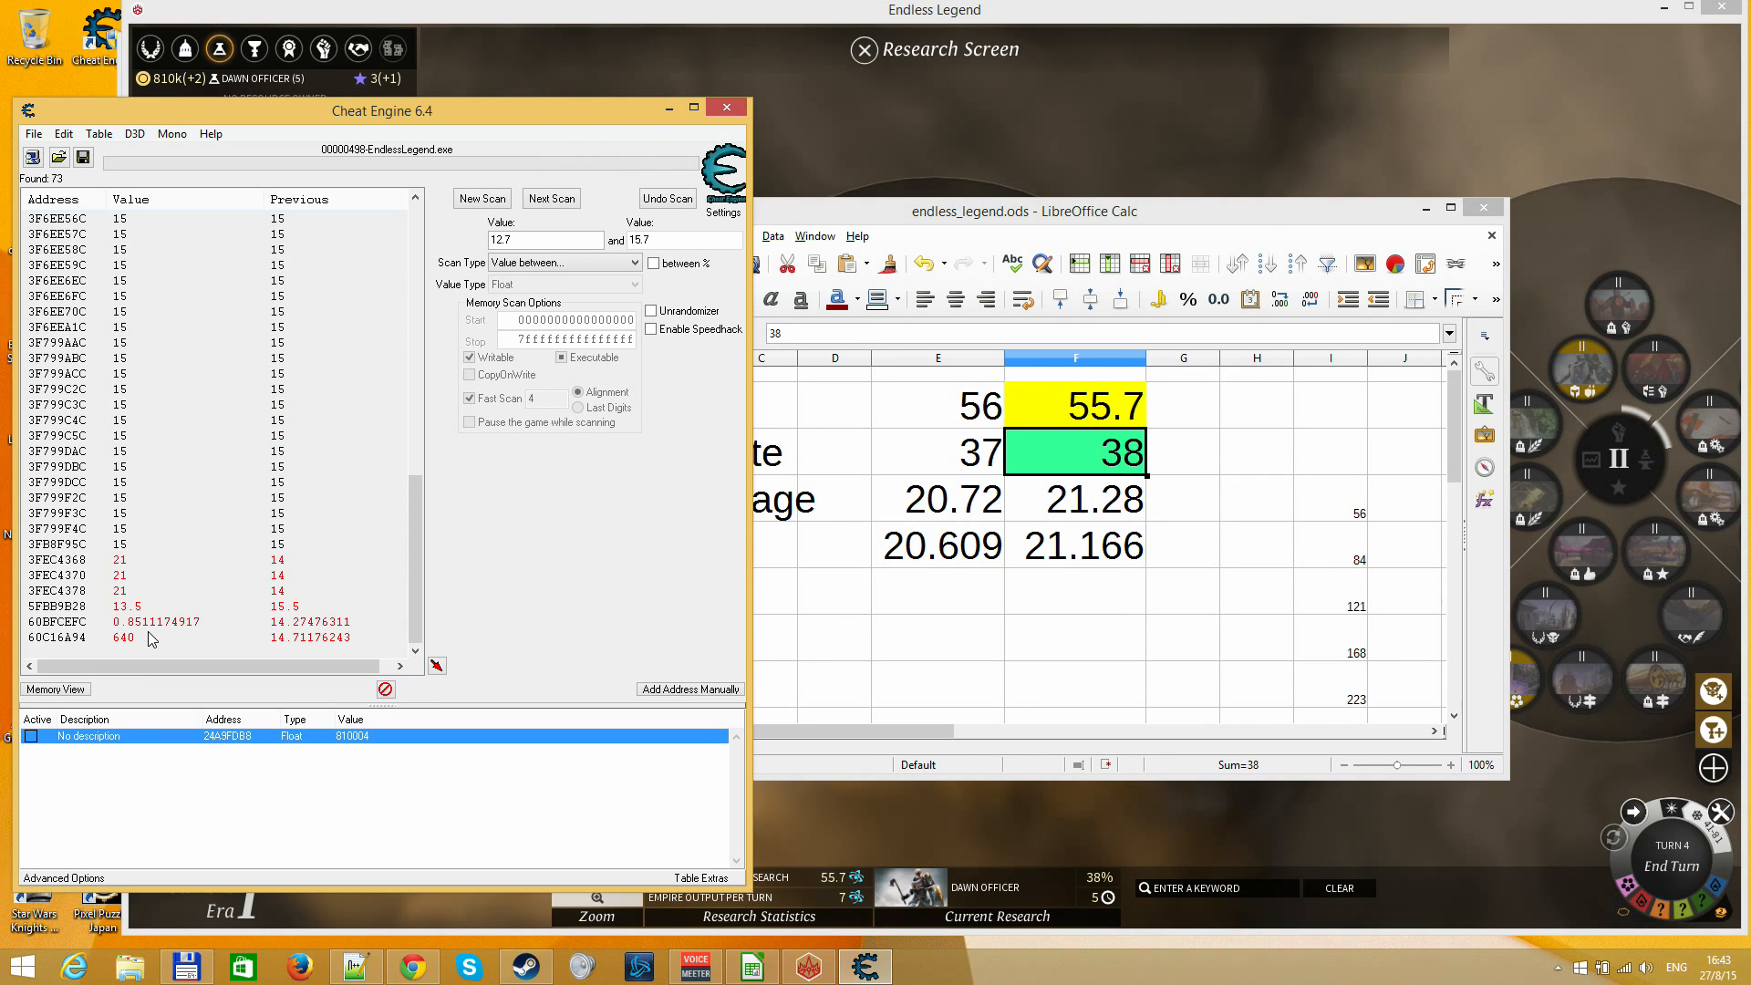
pyautogui.click(163, 622)
pyautogui.click(143, 610)
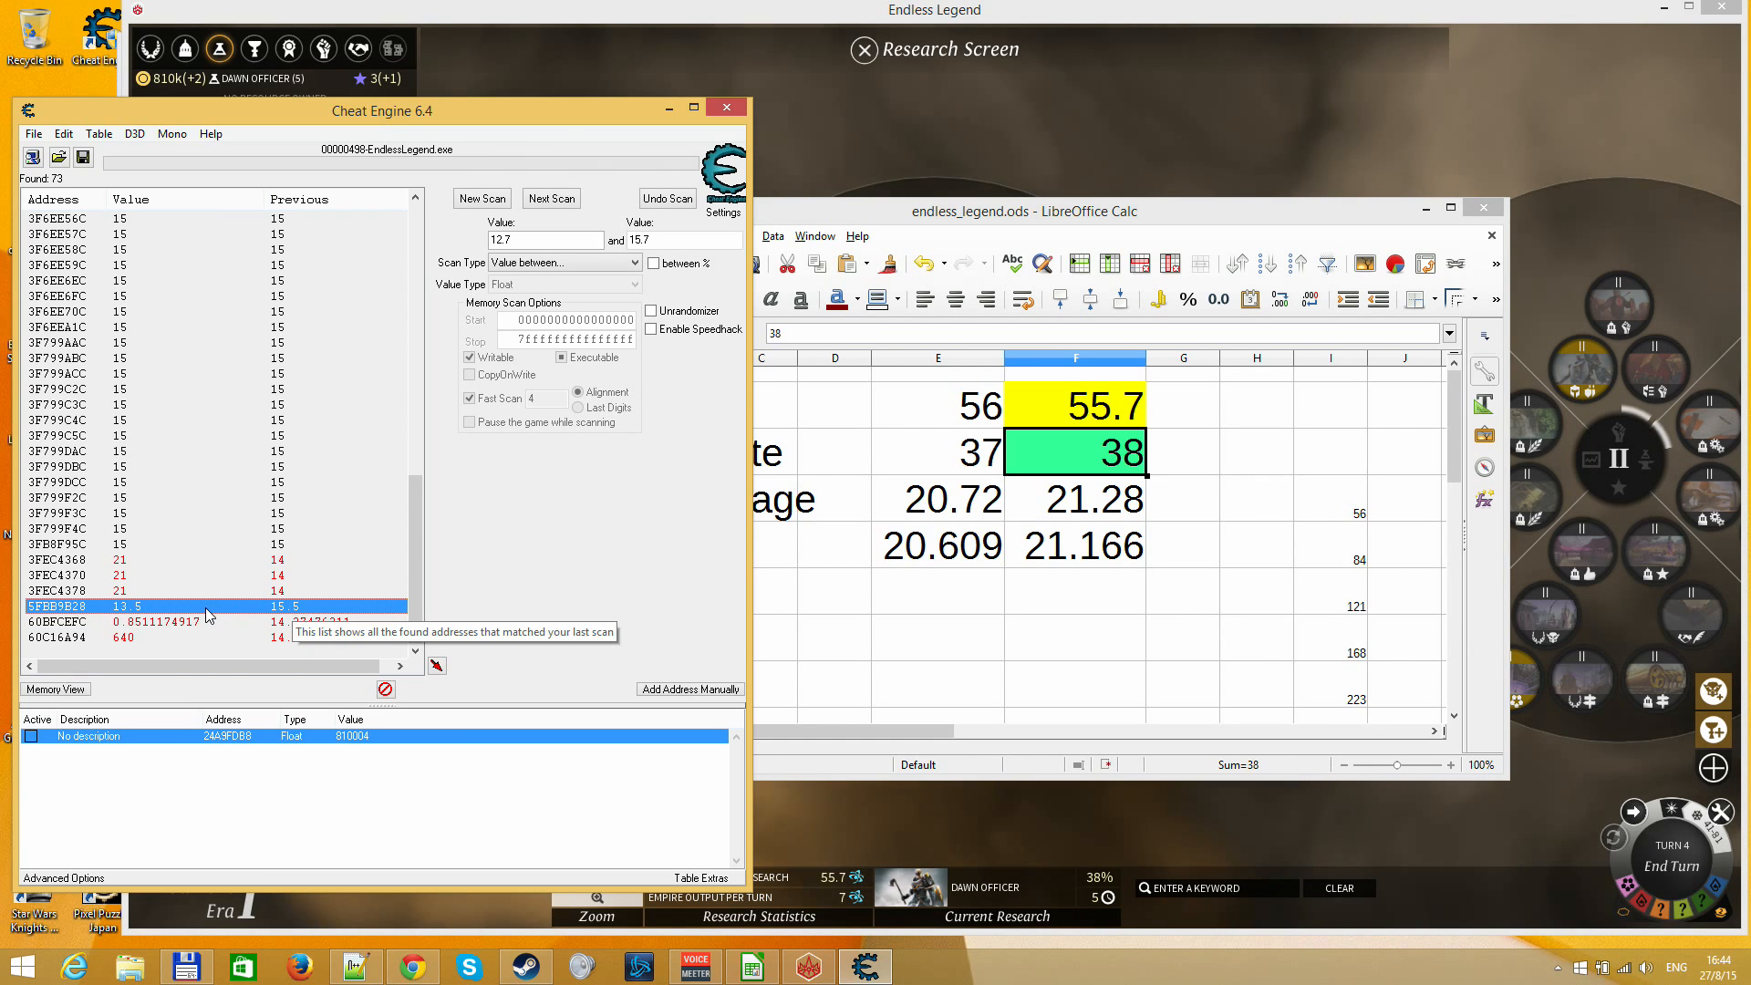
pyautogui.click(150, 590)
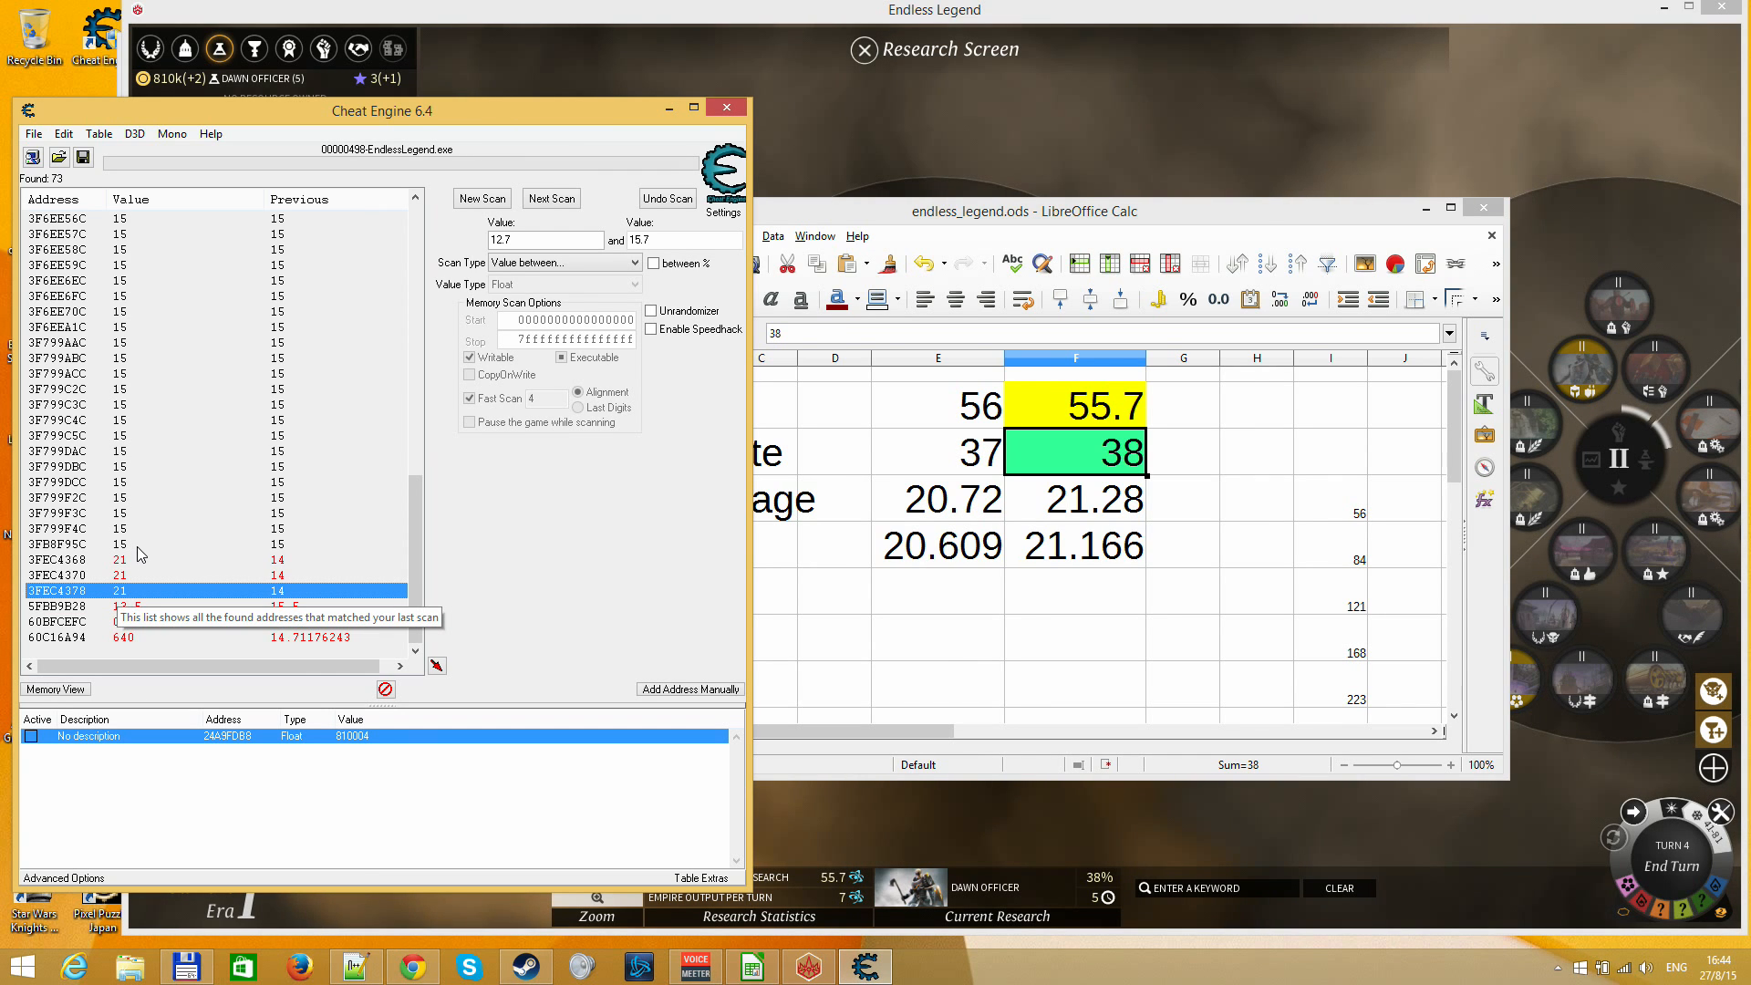
pyautogui.scroll(15, 137, 545)
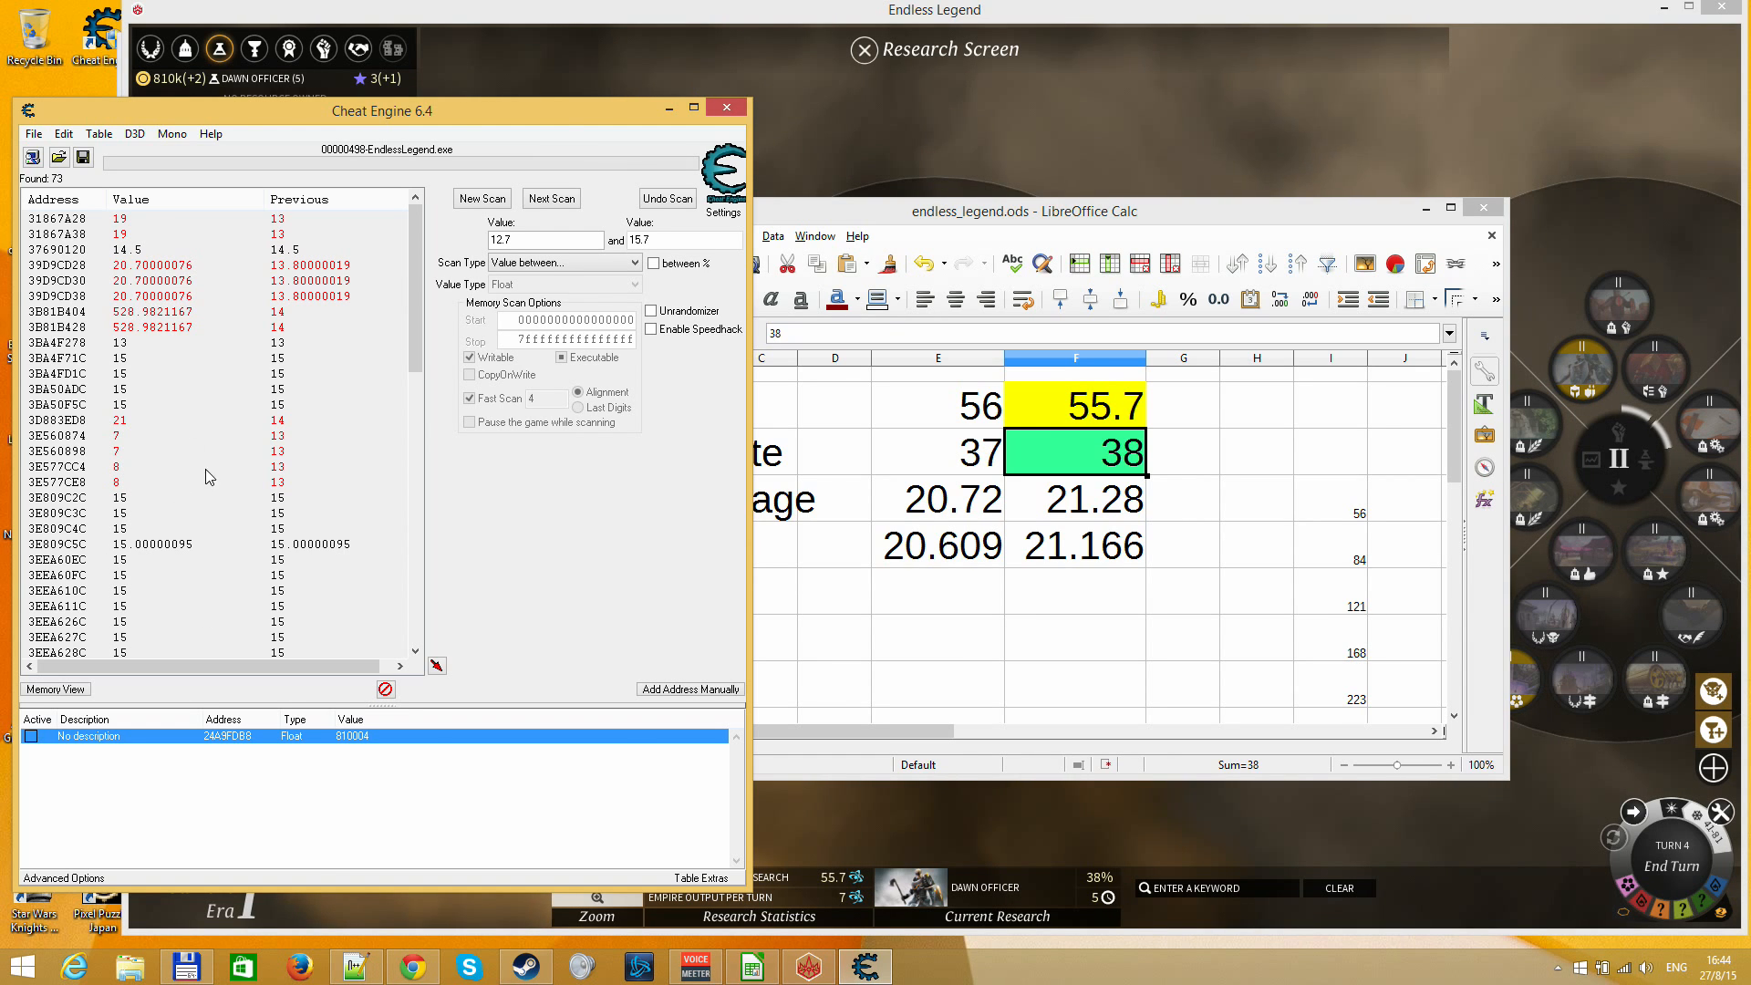
# Add the found address 3D883ED8 to the address list and change its value to 53
pyautogui.click(131, 420)
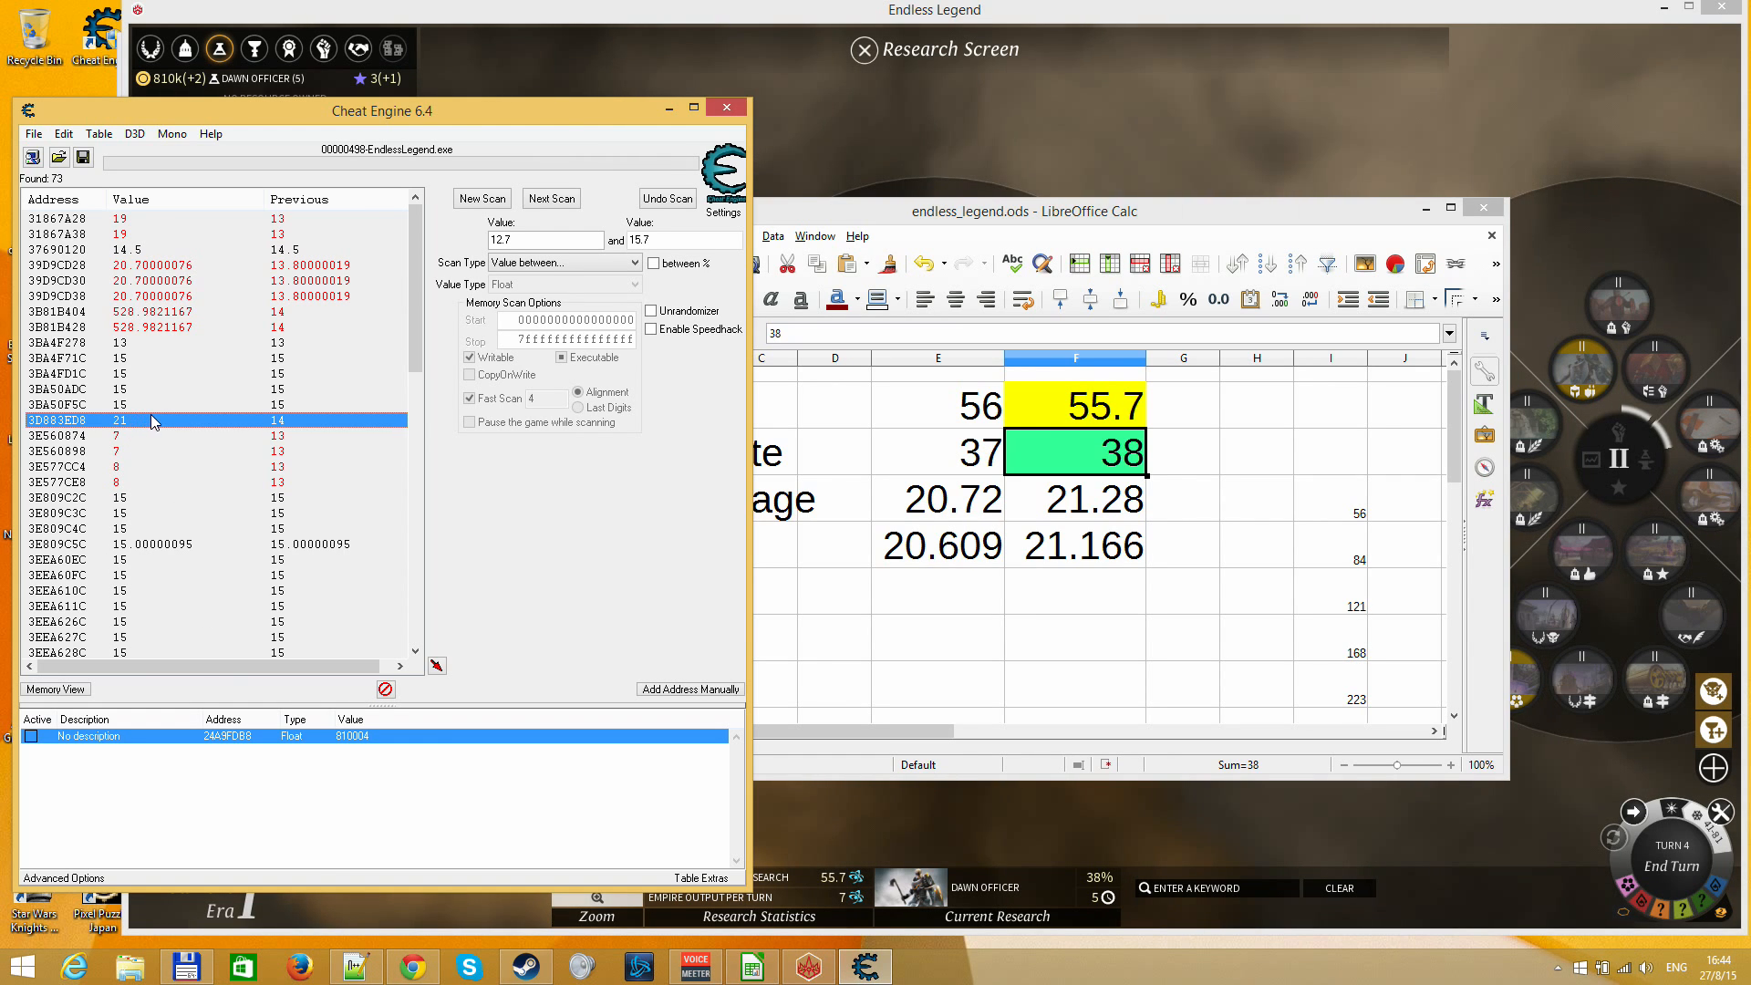
pyautogui.doubleClick(151, 418)
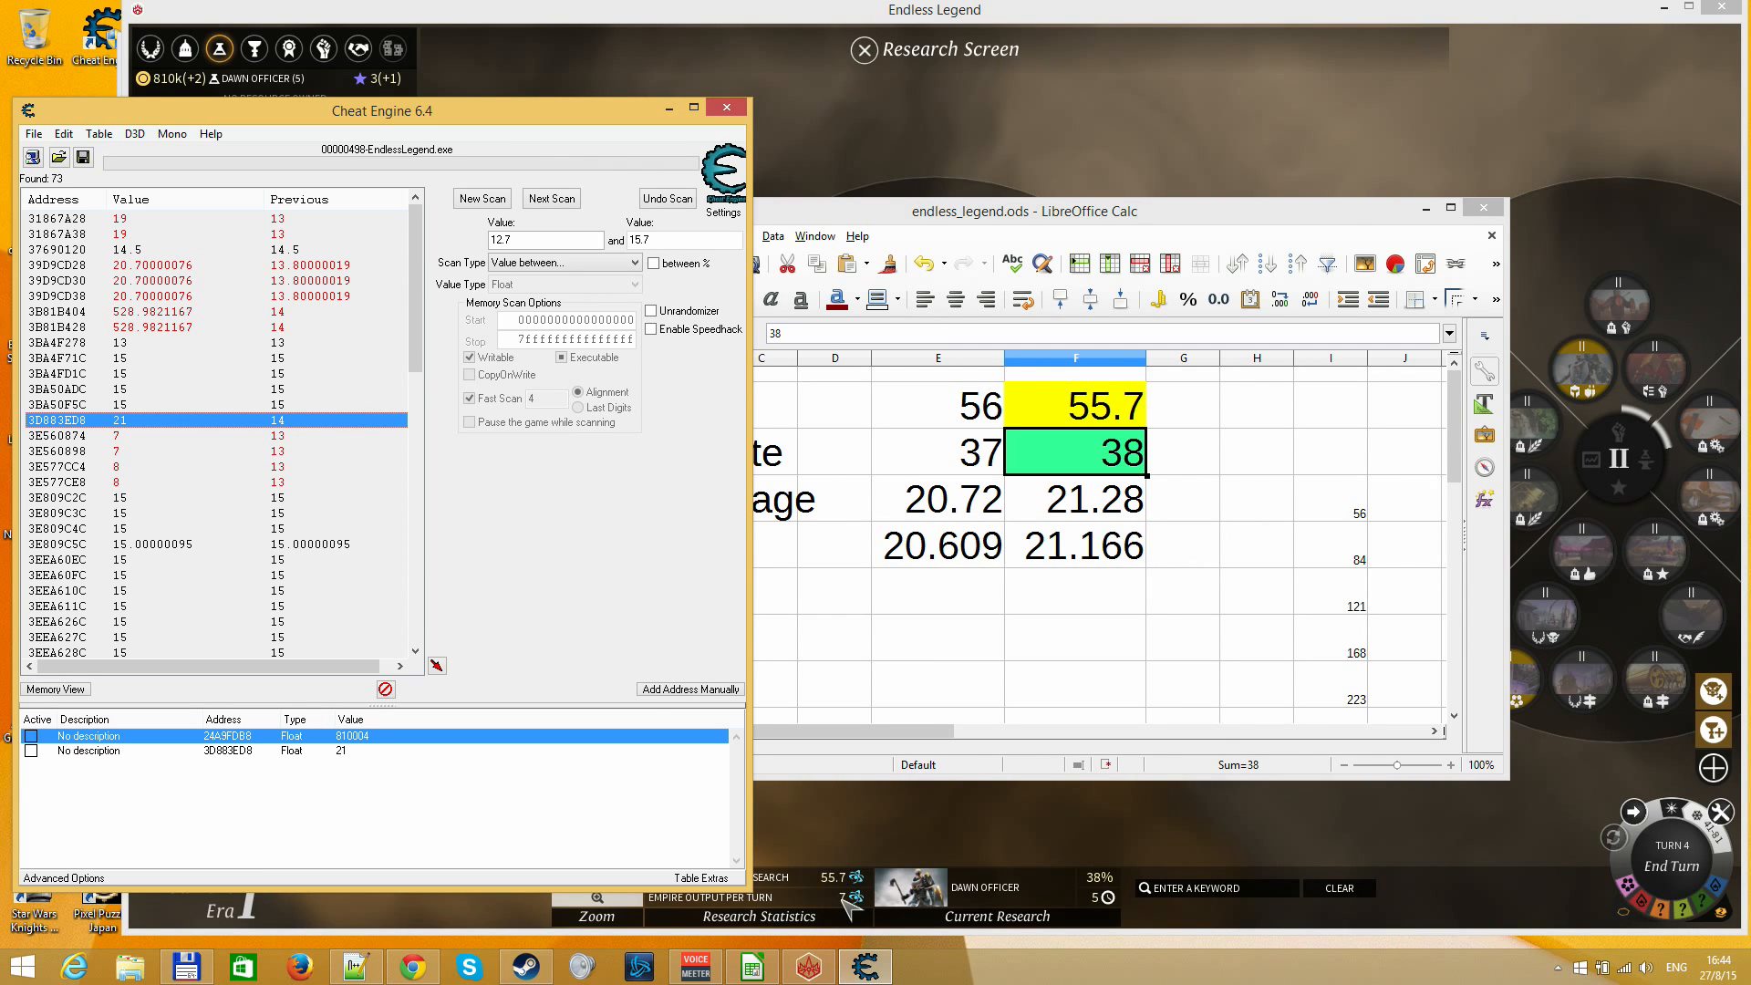
pyautogui.doubleClick(365, 752)
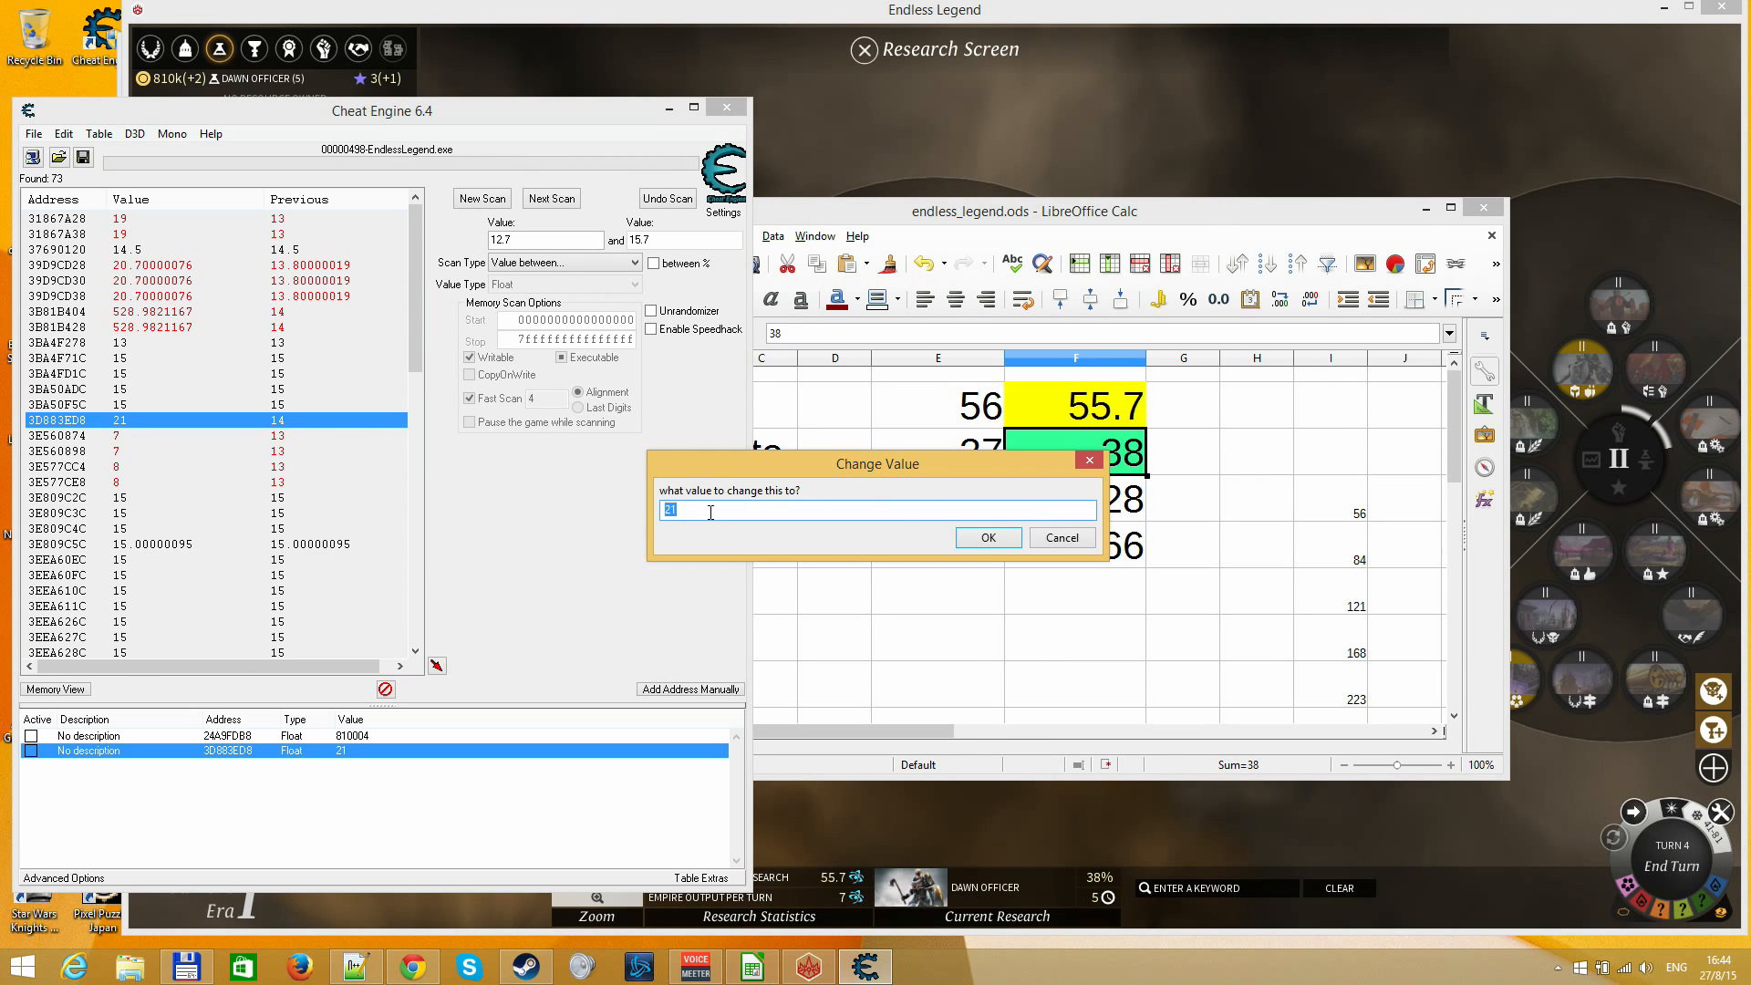
pyautogui.write('53')
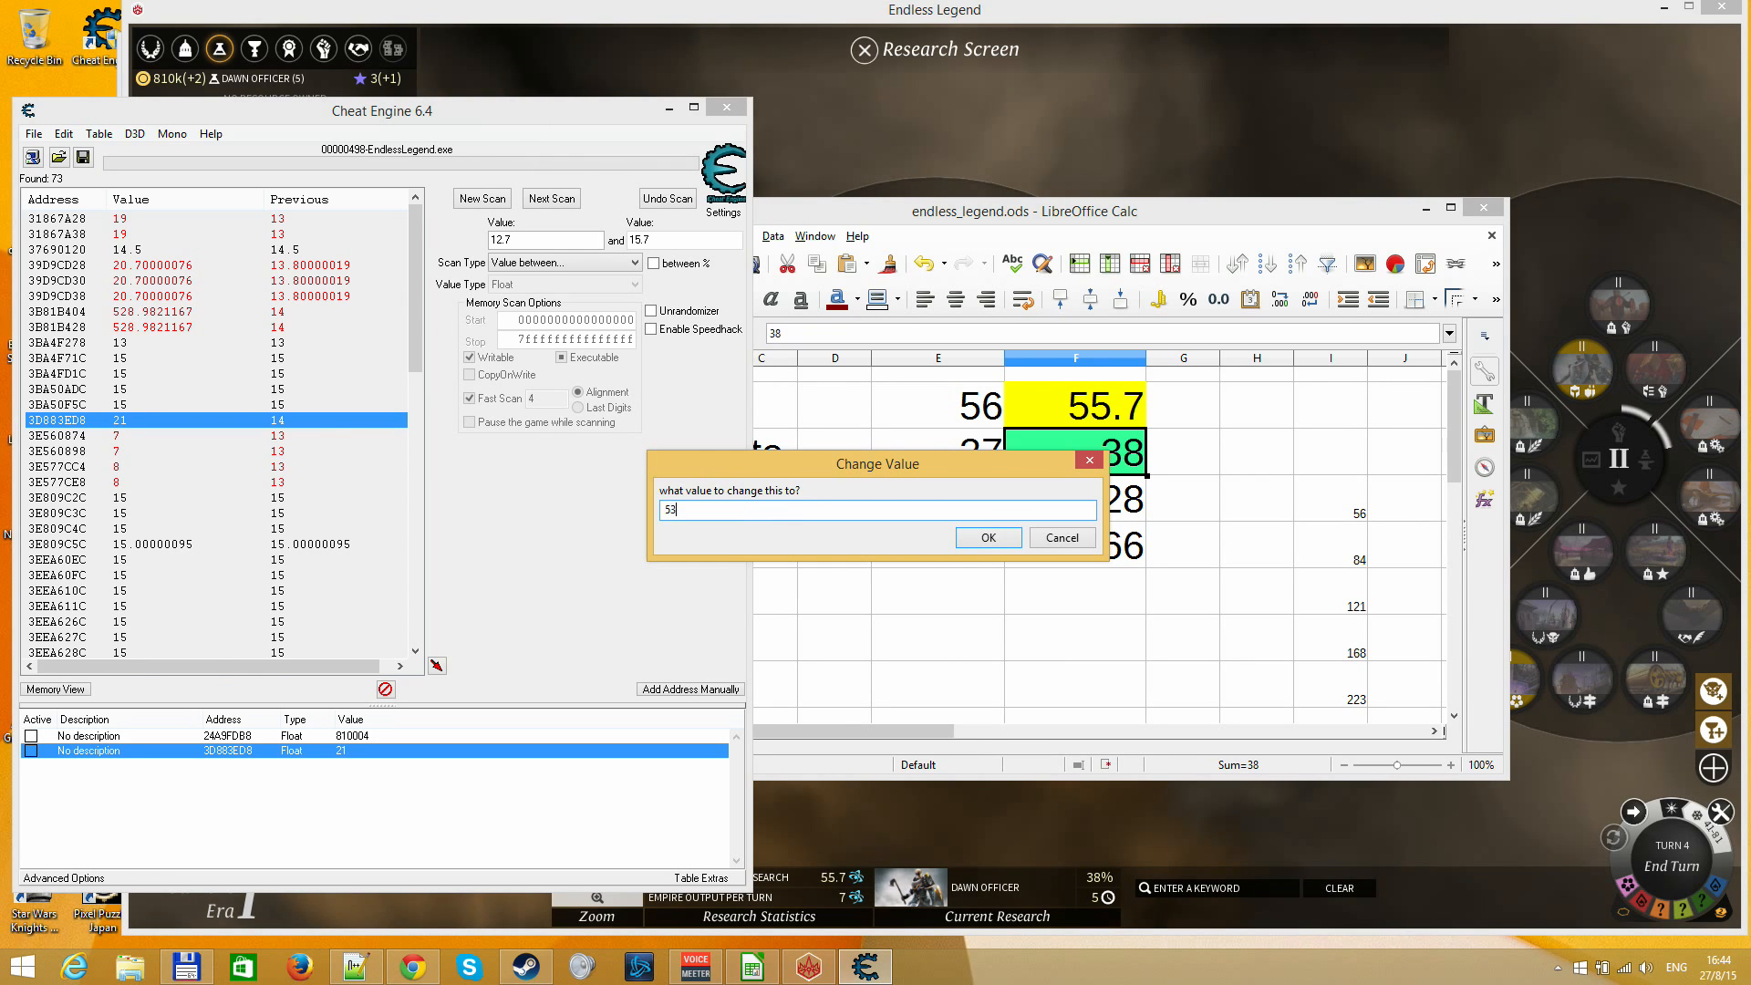
pyautogui.press('Return')
# Switch to Endless Legend and reopen the Research Screen to check the refreshed Dawn Officer progress
pyautogui.click(940, 178)
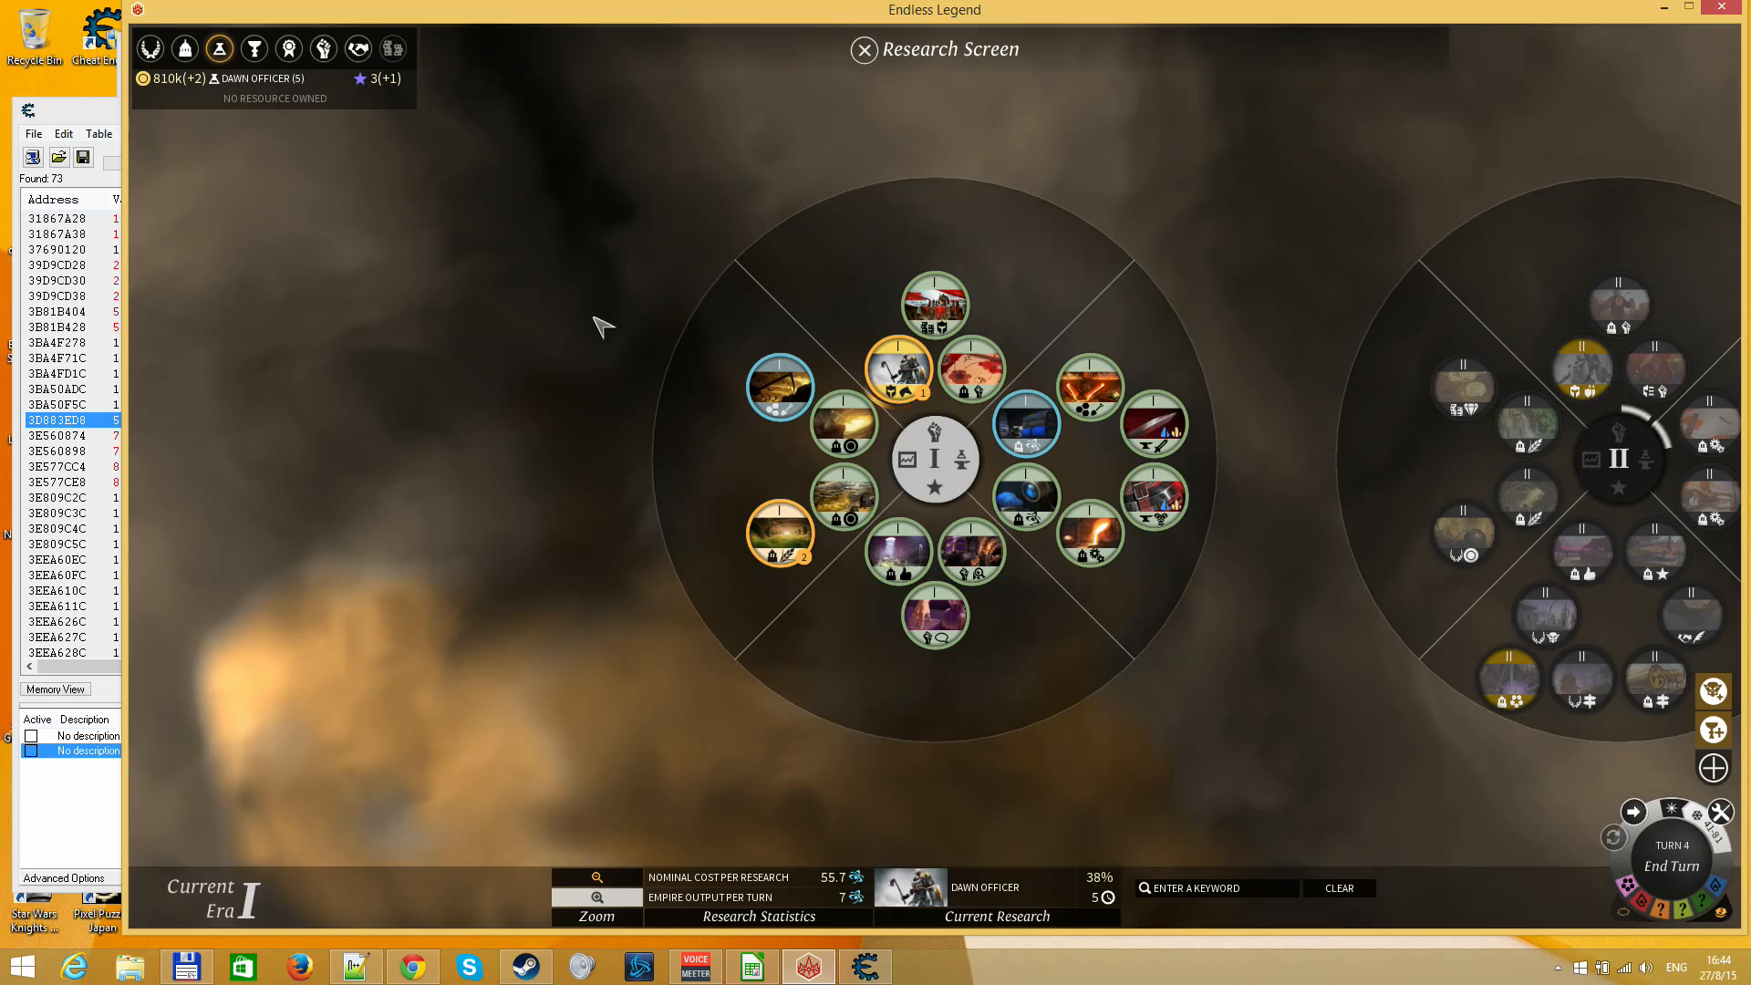
pyautogui.click(219, 49)
pyautogui.click(220, 49)
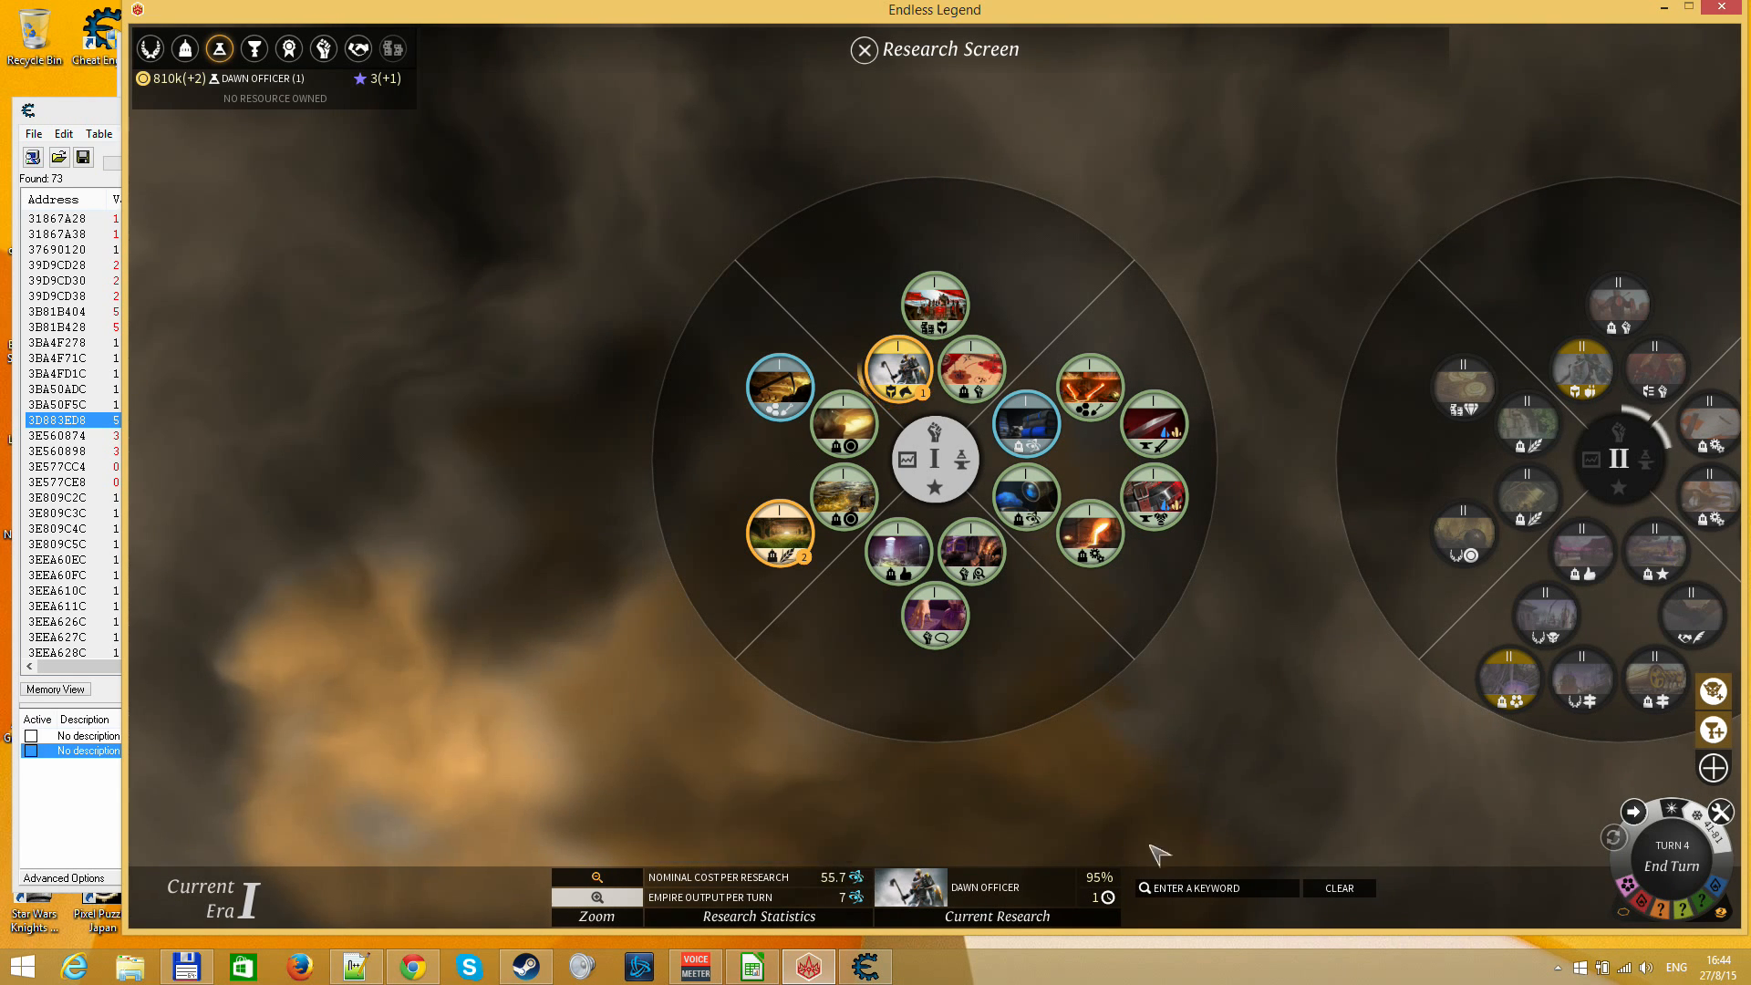
# Close the Research Screen and end turn 4
pyautogui.press('Escape')
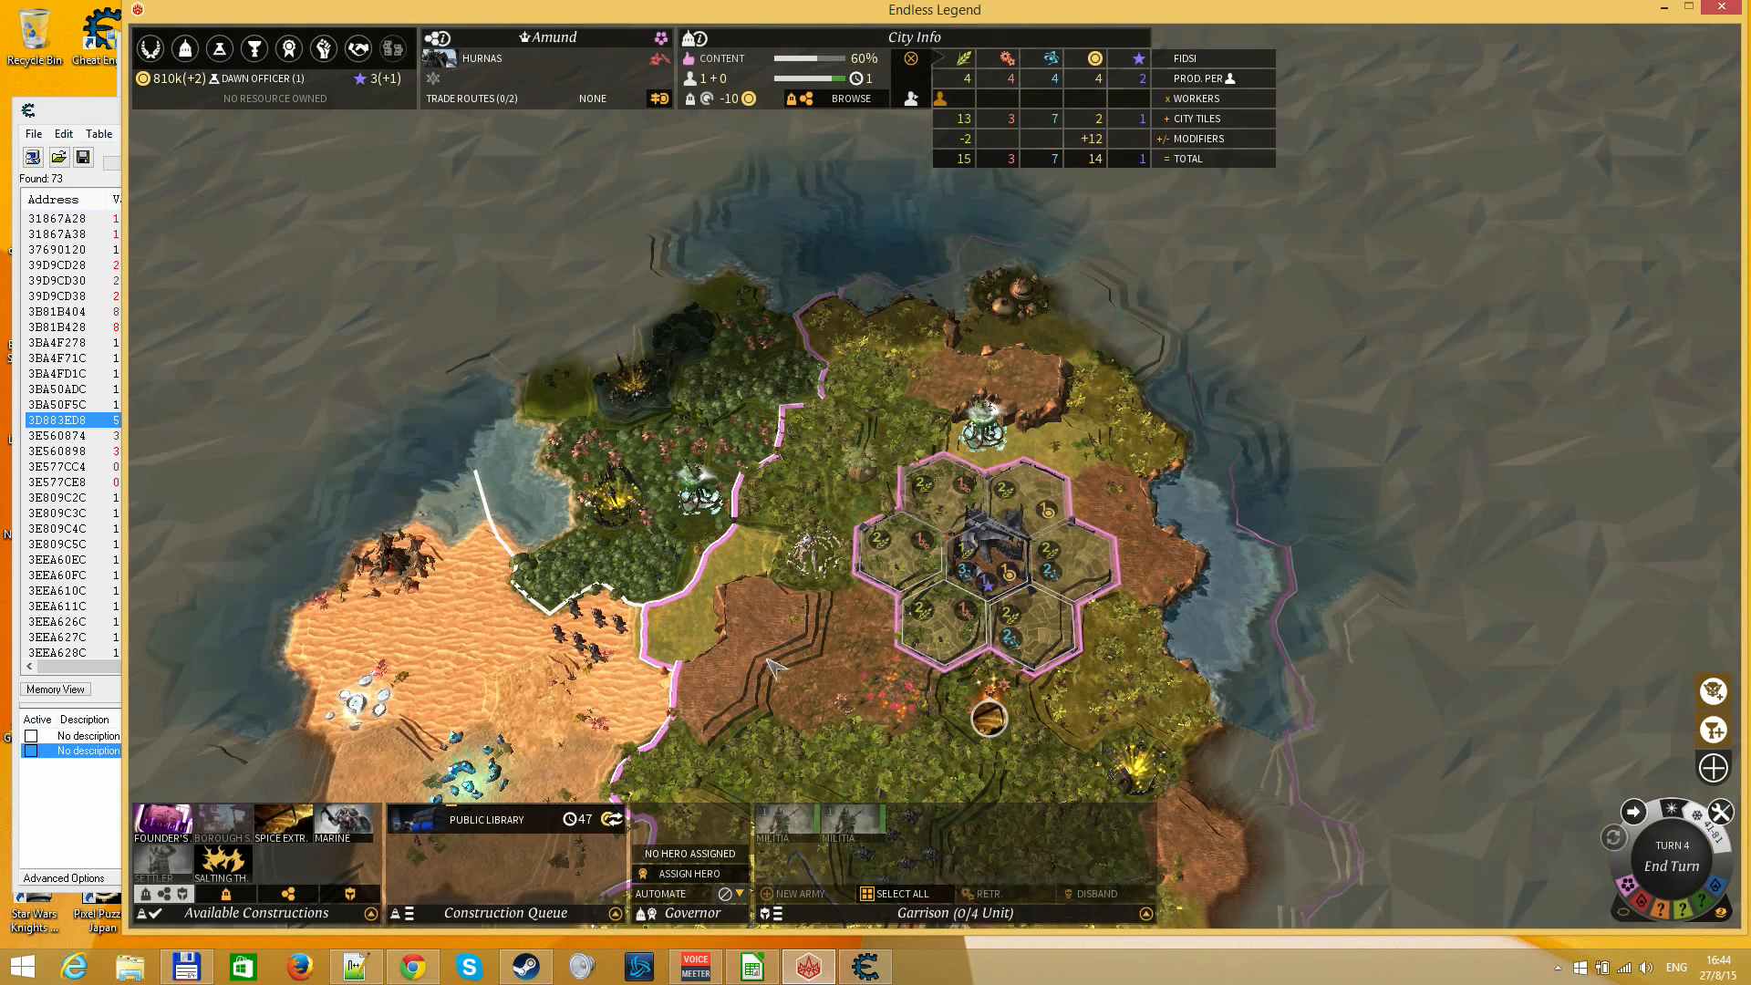
pyautogui.scroll(-3, 887, 509)
pyautogui.scroll(2, 887, 509)
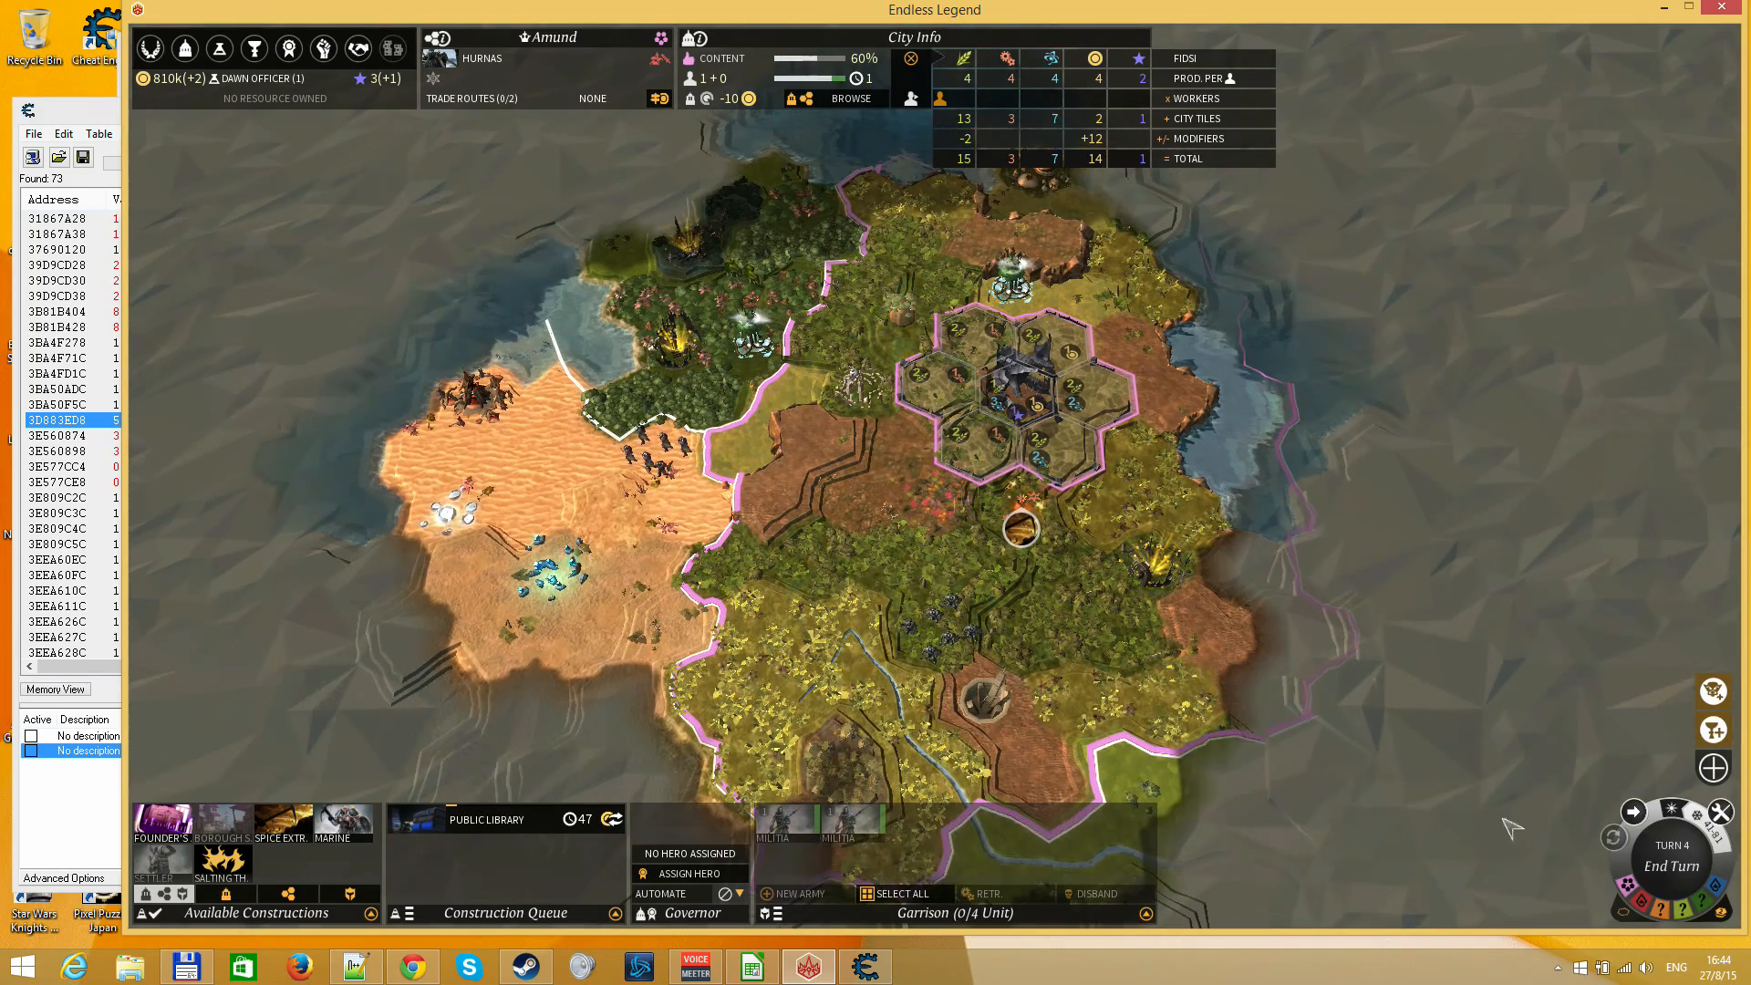
pyautogui.press('Return')
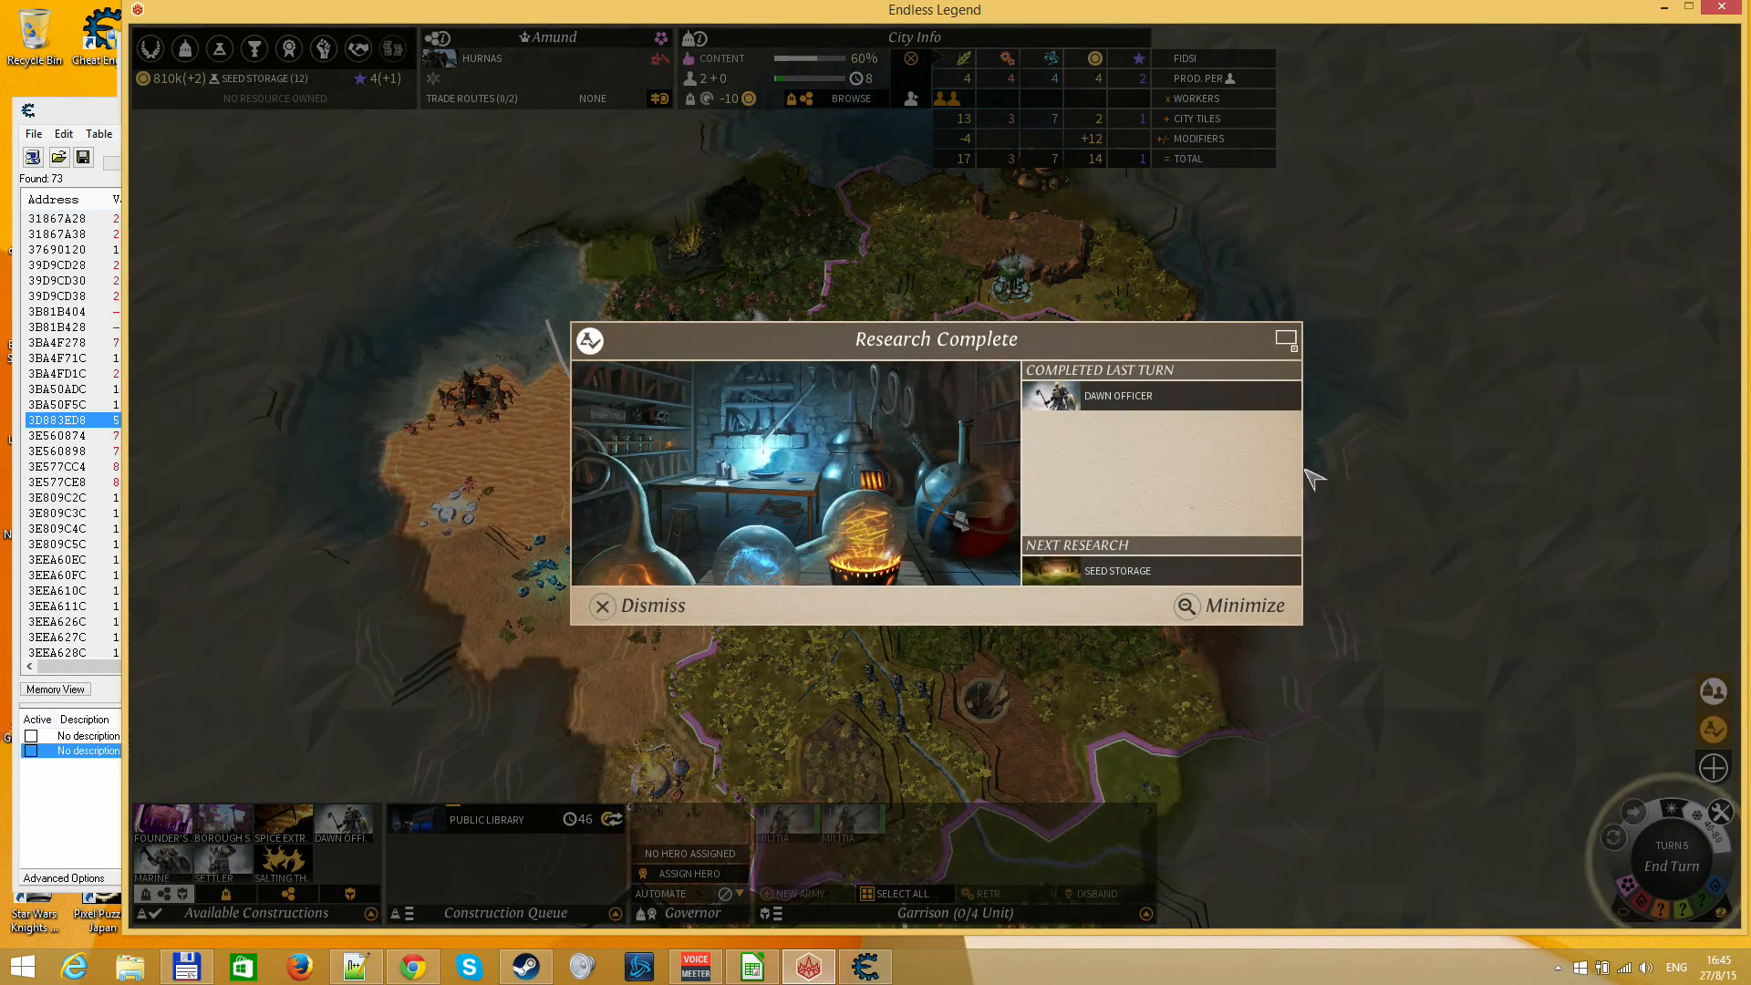
# Dismiss the Research Complete notice and review the Era I technologies on the Research Screen, including Public Library and Seed Storage
pyautogui.press('Escape')
pyautogui.click(242, 80)
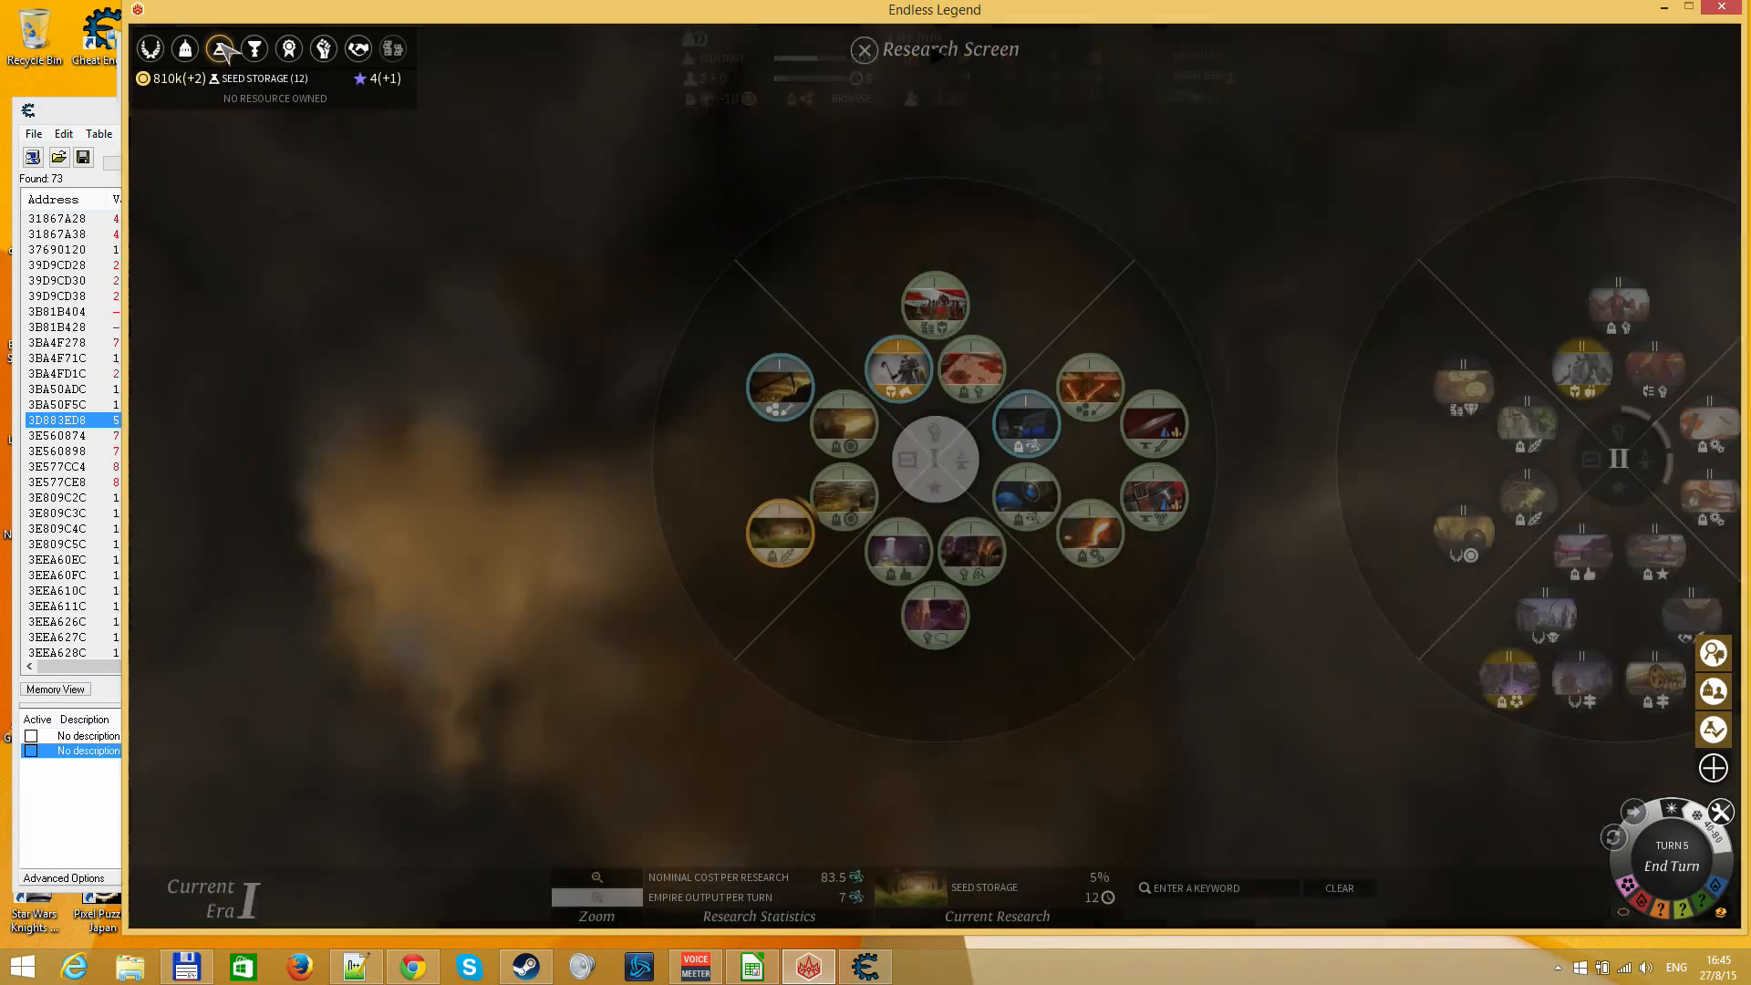
pyautogui.moveTo(1258, 682); pyautogui.dragTo(875, 598)
pyautogui.moveTo(686, 604); pyautogui.dragTo(878, 727)
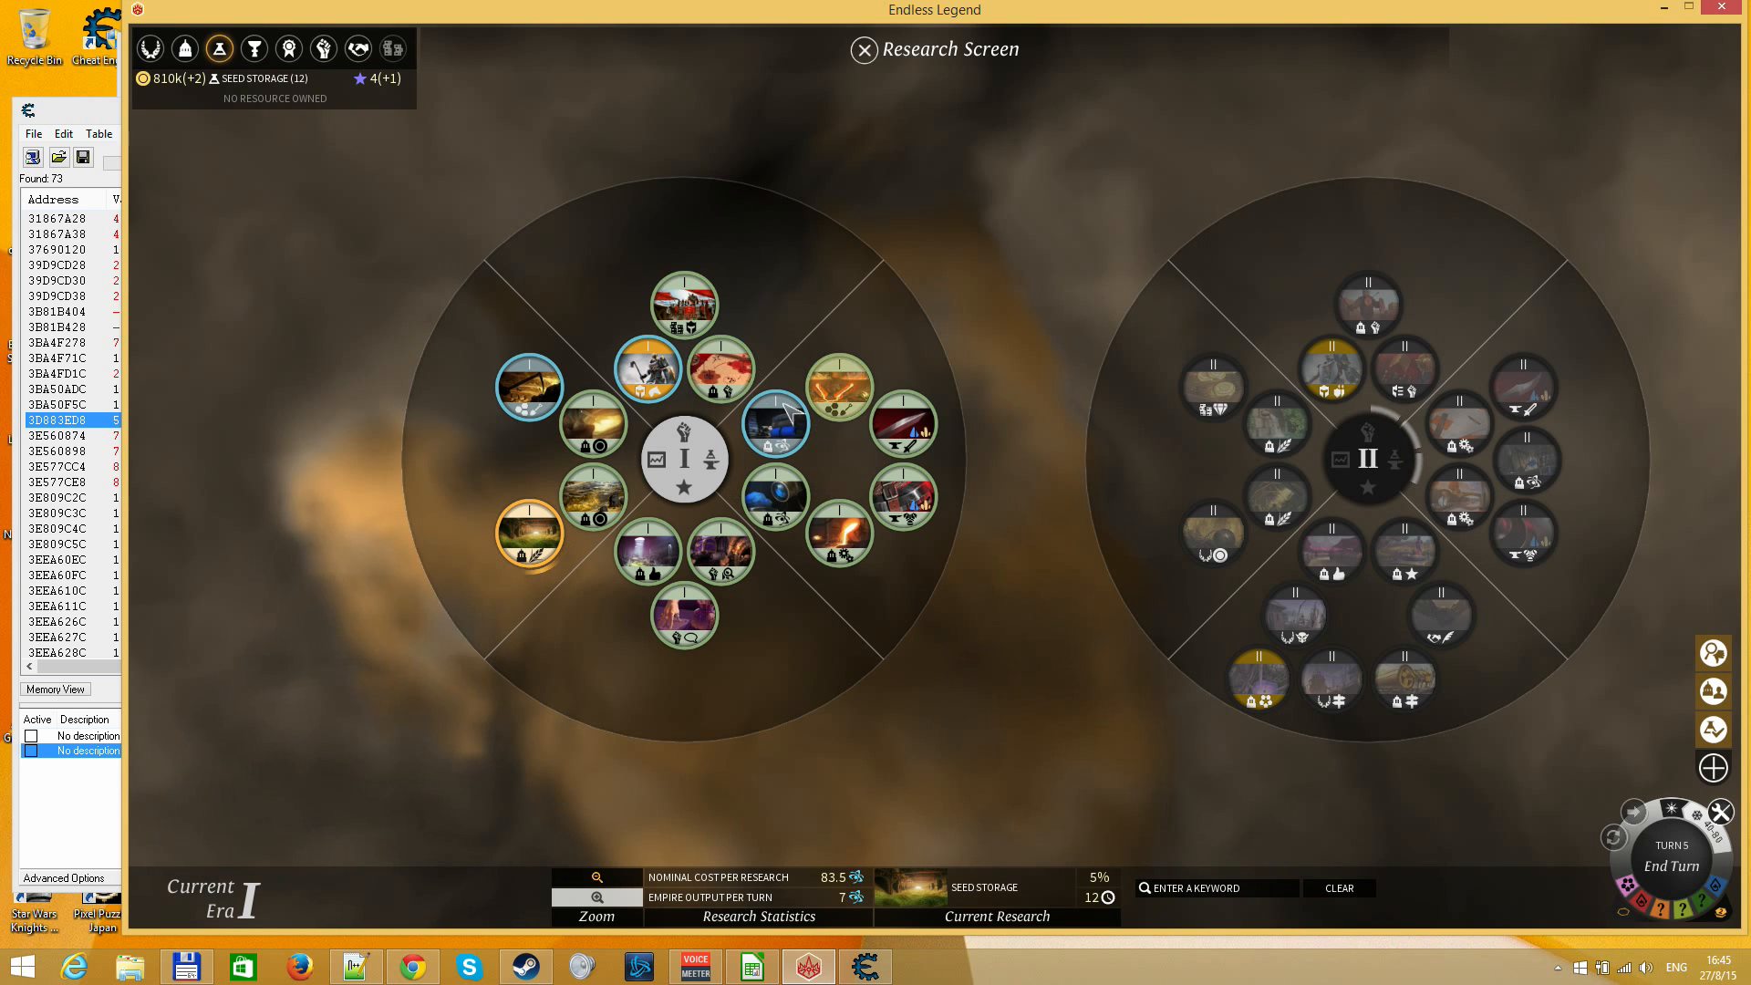
pyautogui.moveTo(792, 444)
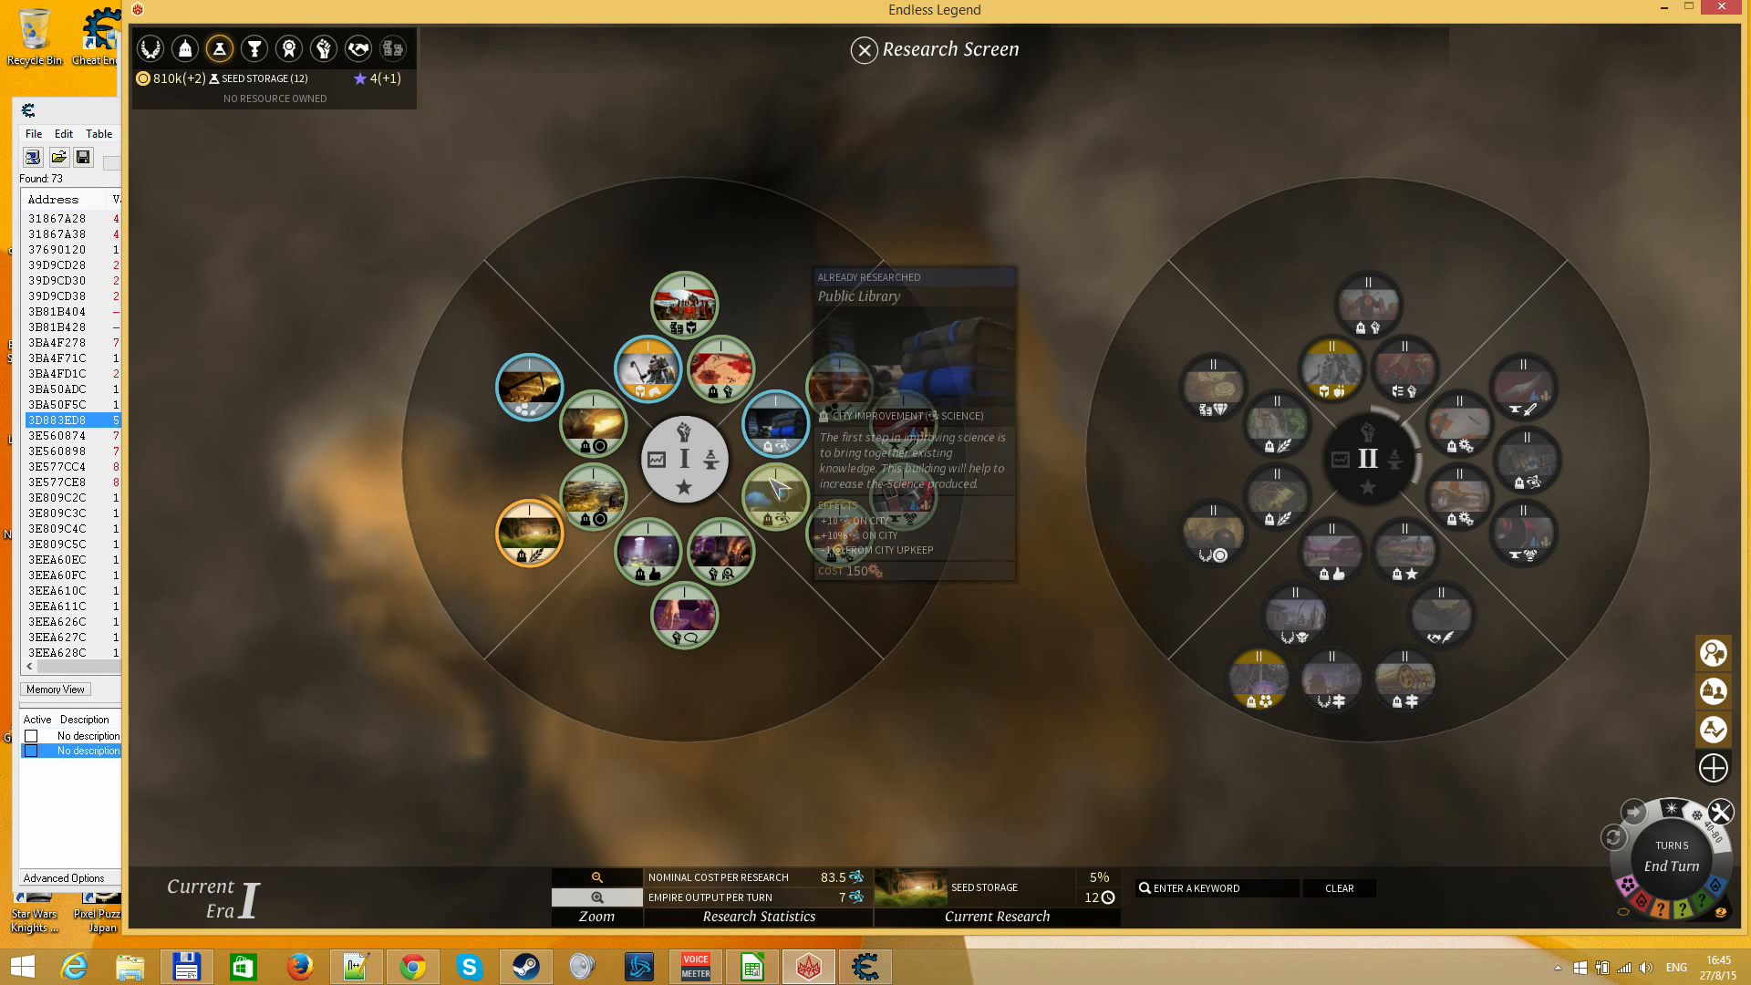
pyautogui.moveTo(548, 546)
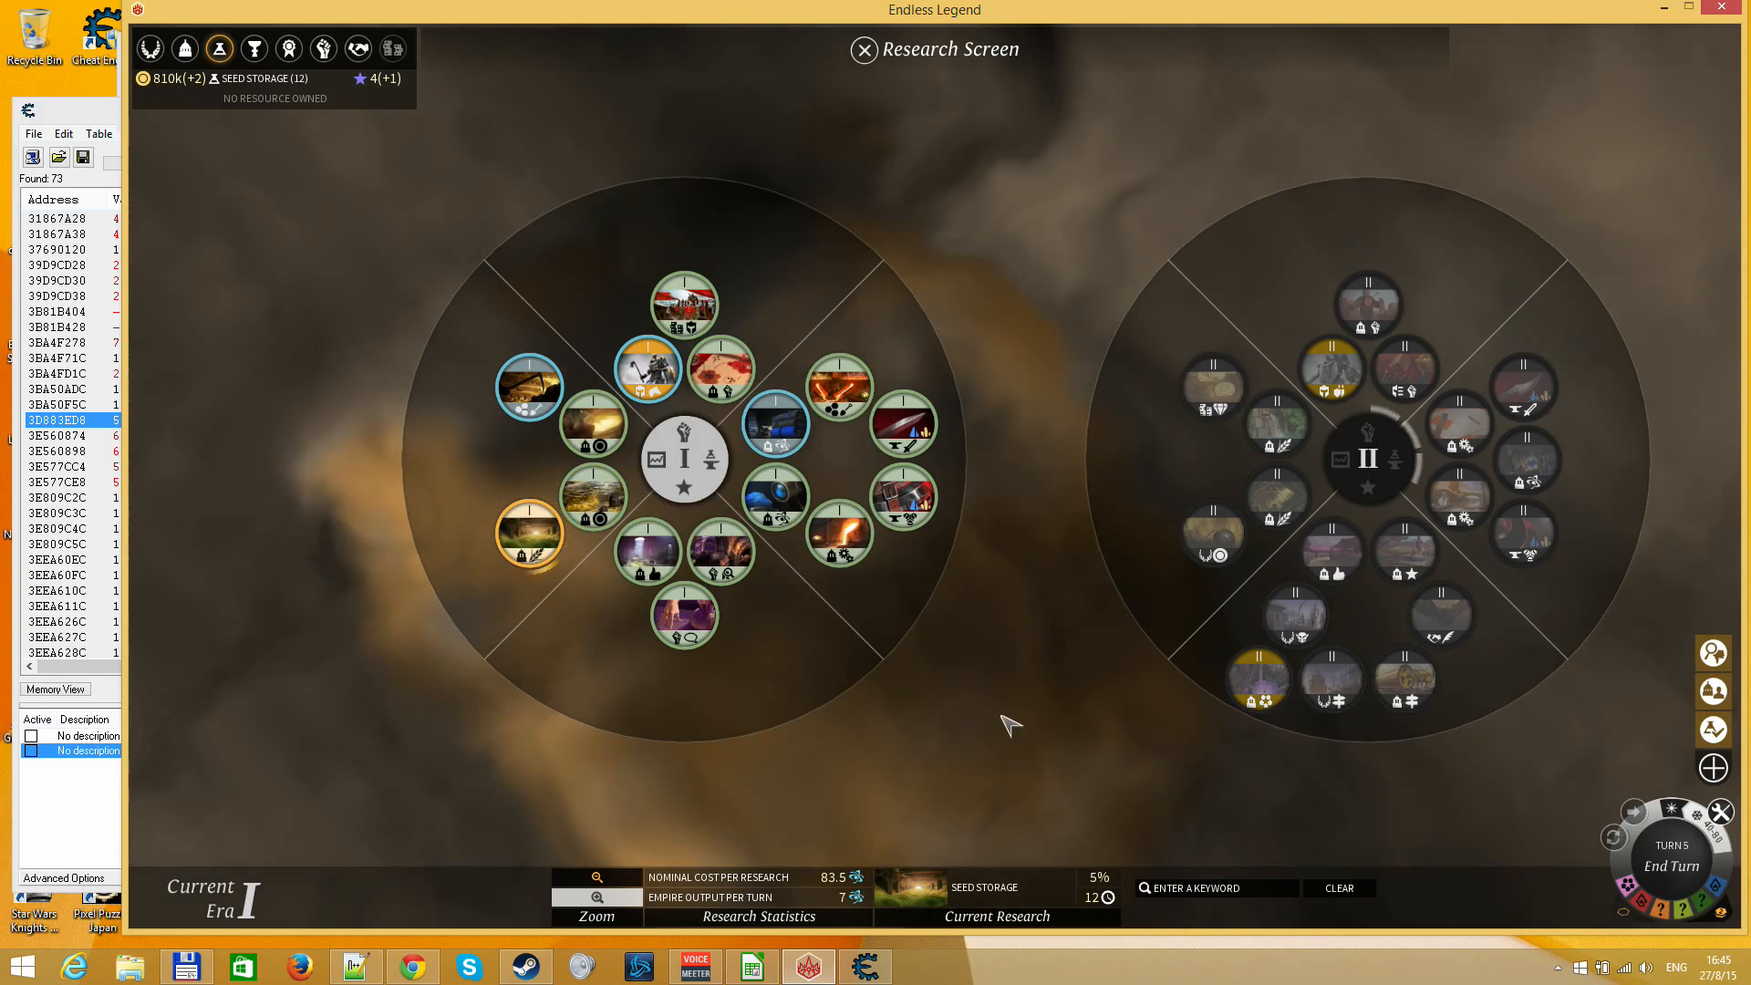
pyautogui.press('Escape')
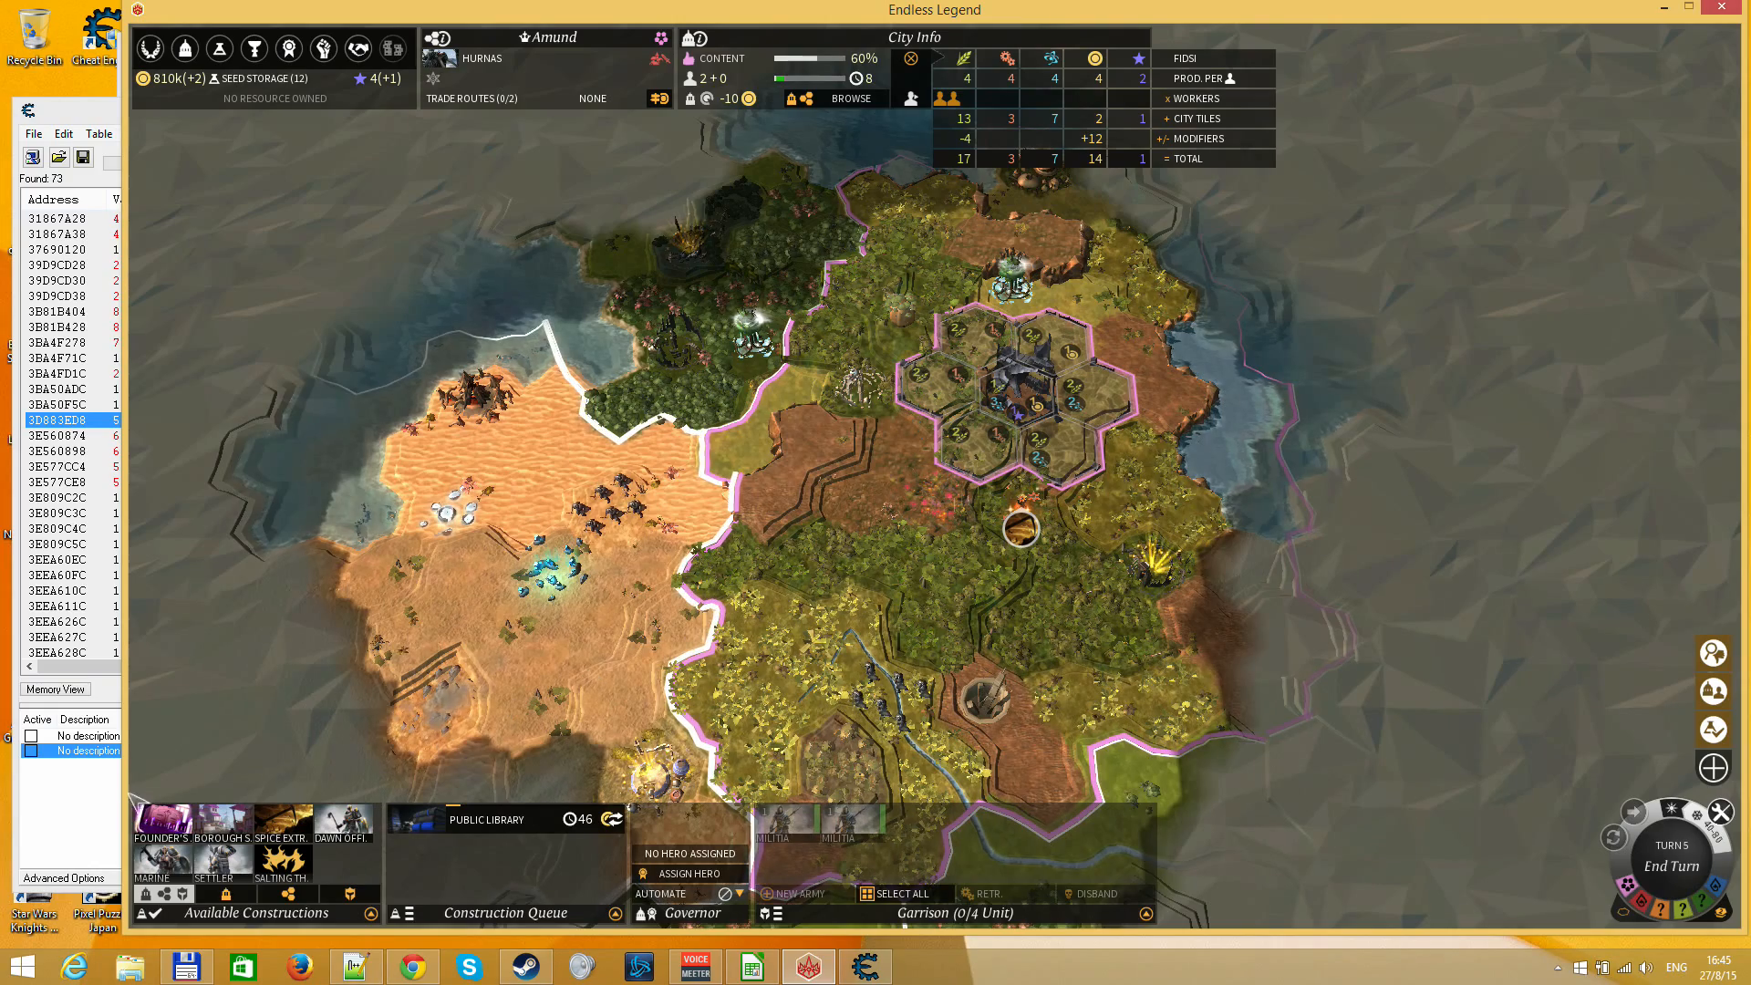
# Look over Amund's available constructions and city view, and return to the world map
pyautogui.moveTo(203, 834)
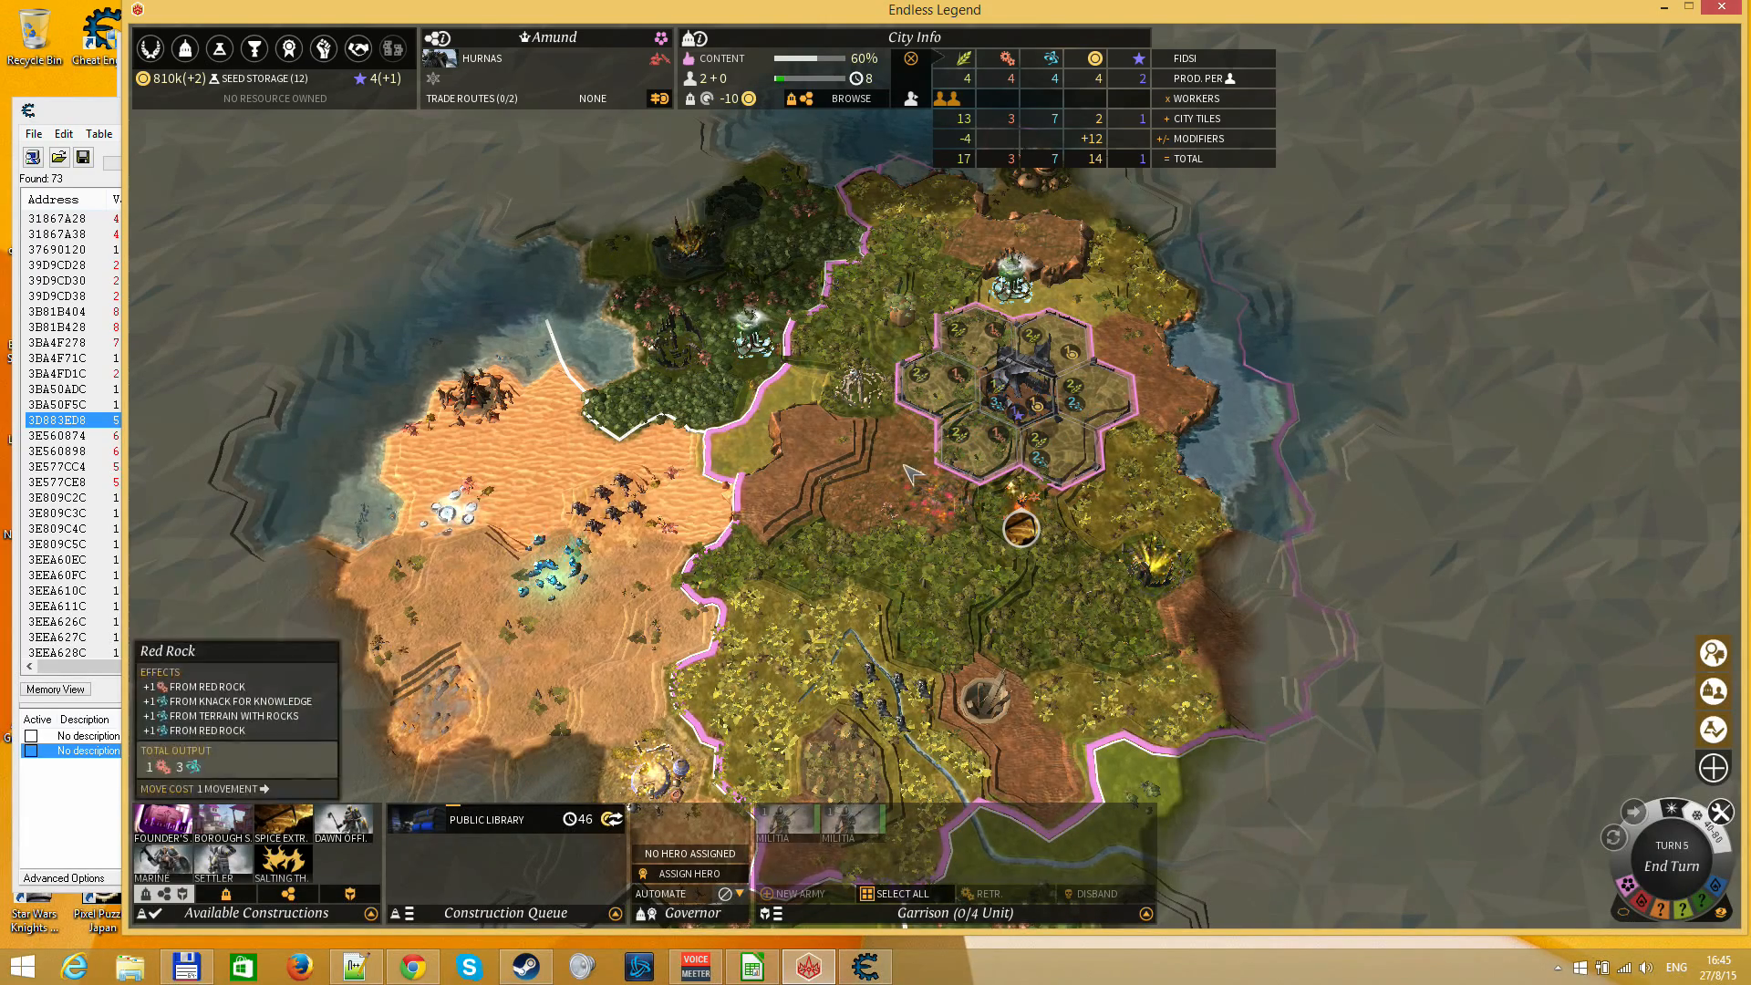
pyautogui.click(810, 455)
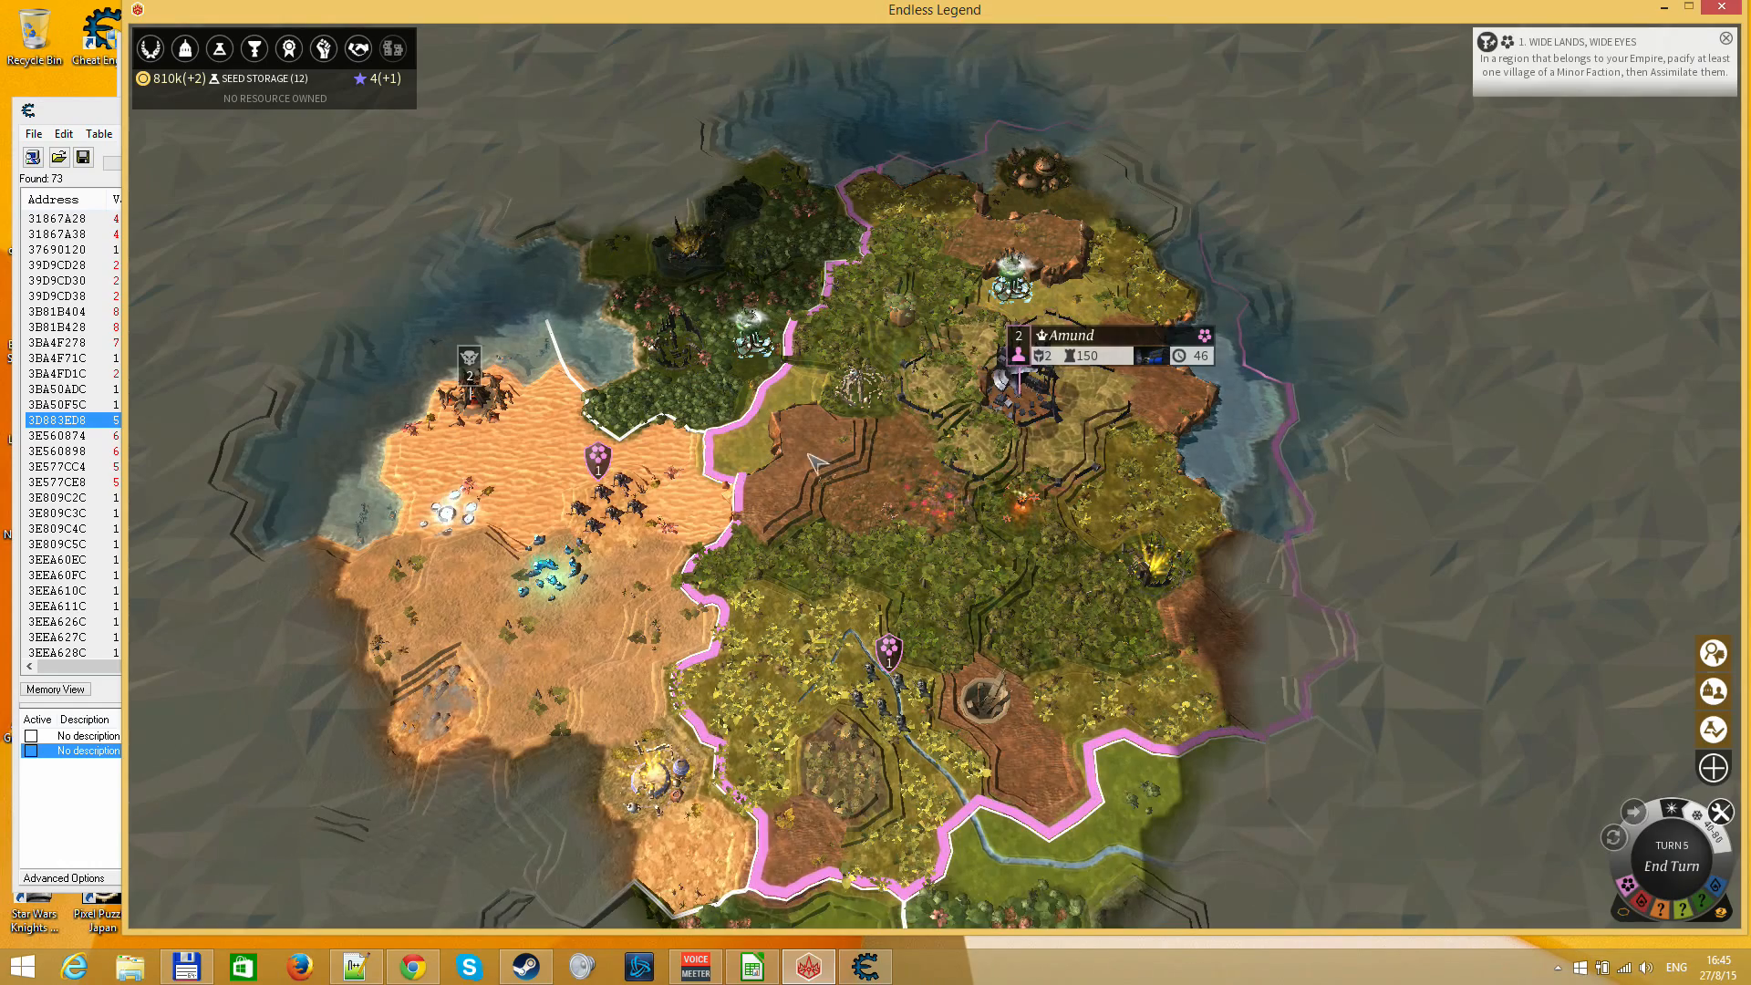
pyautogui.click(983, 403)
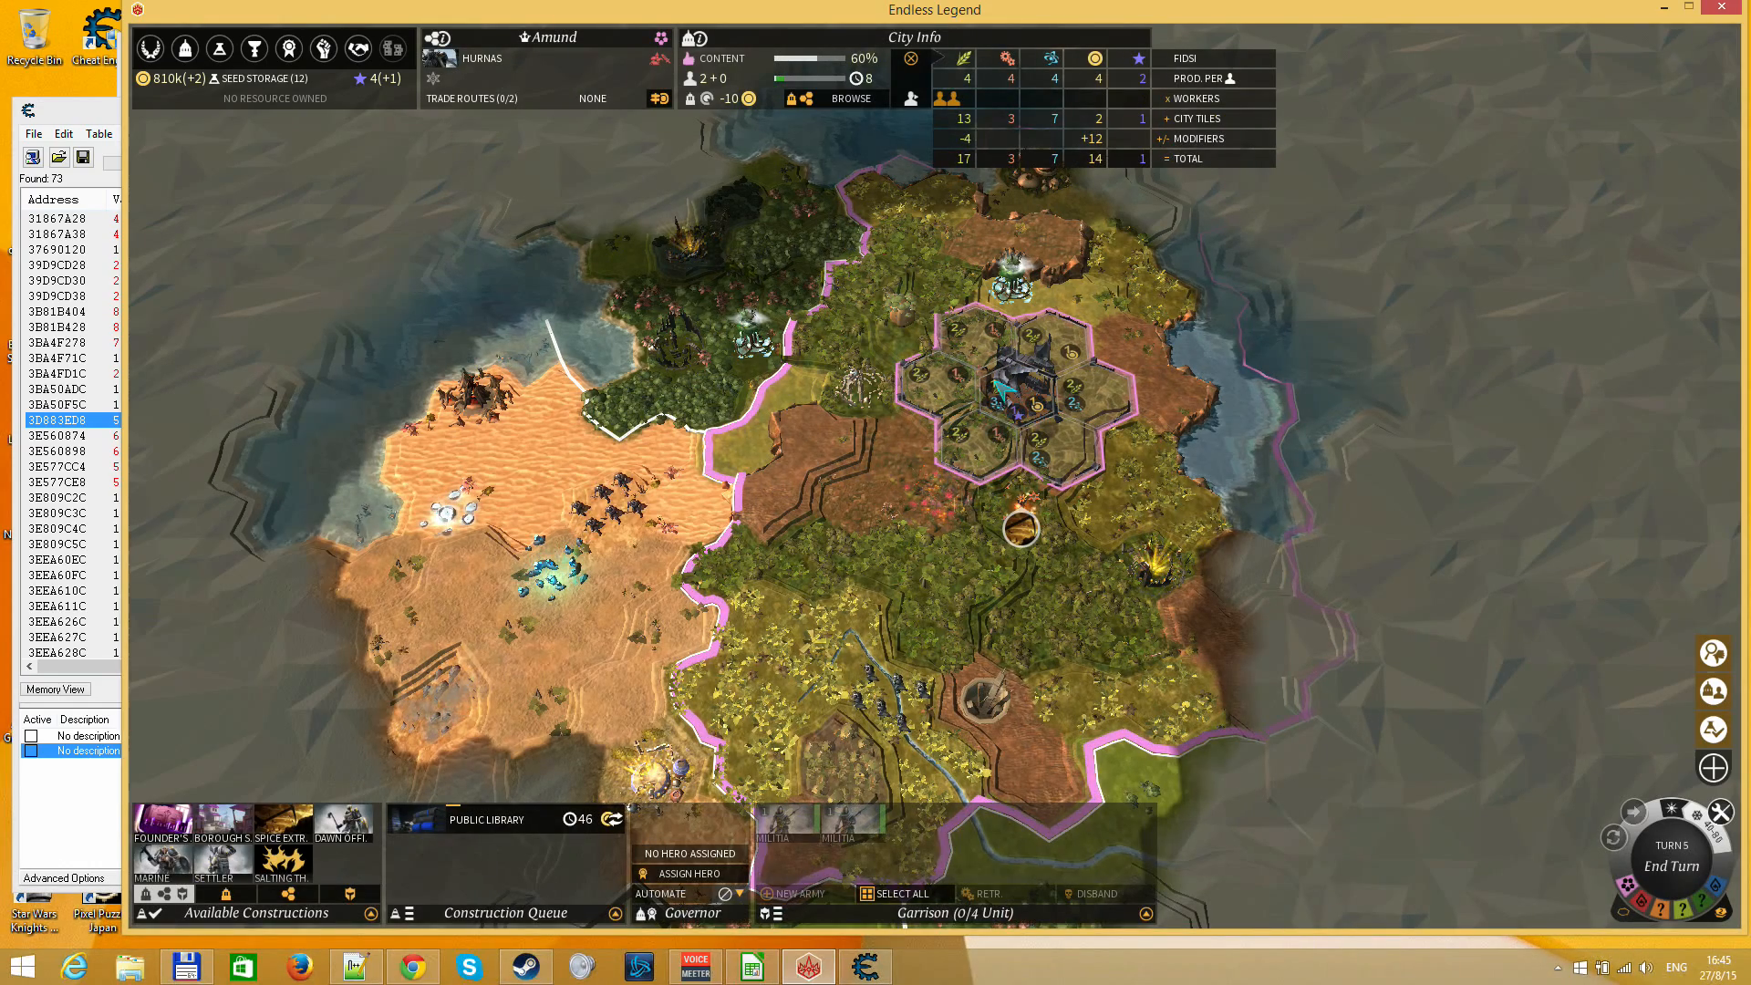
pyautogui.click(903, 511)
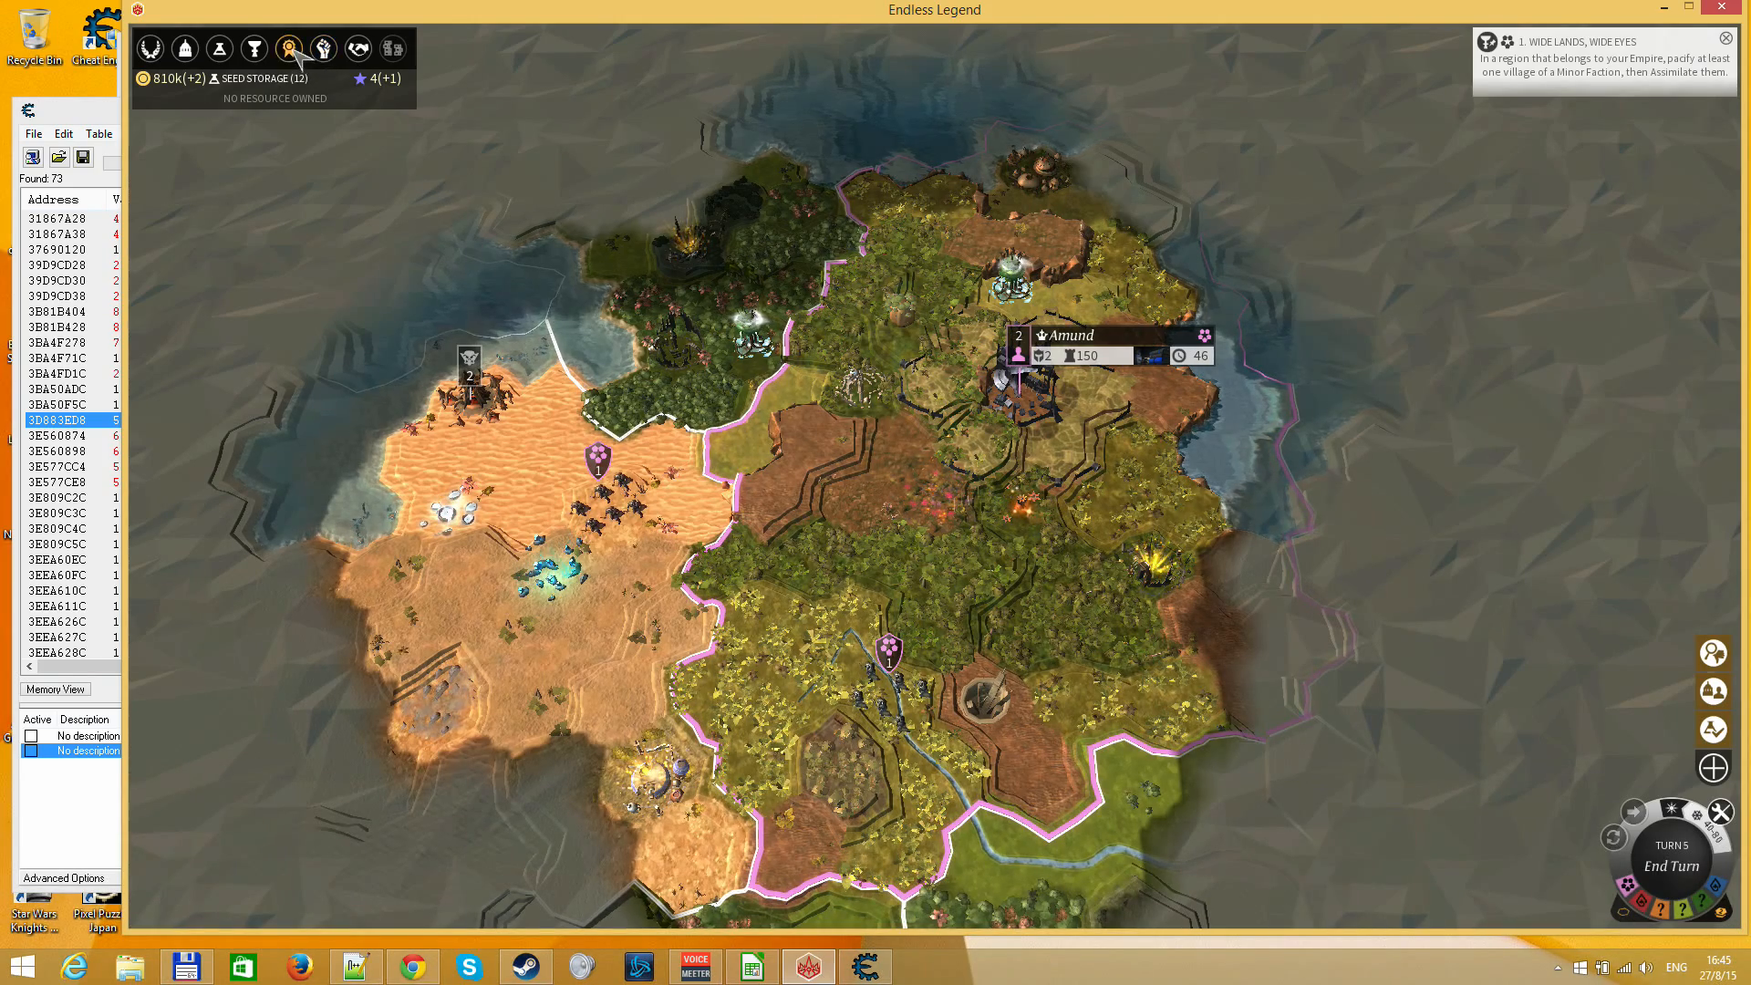
# Open the Research Screen and examine the technologies of Eras II to IV, including Unskilled Labor and Organized Labor
pyautogui.click(218, 48)
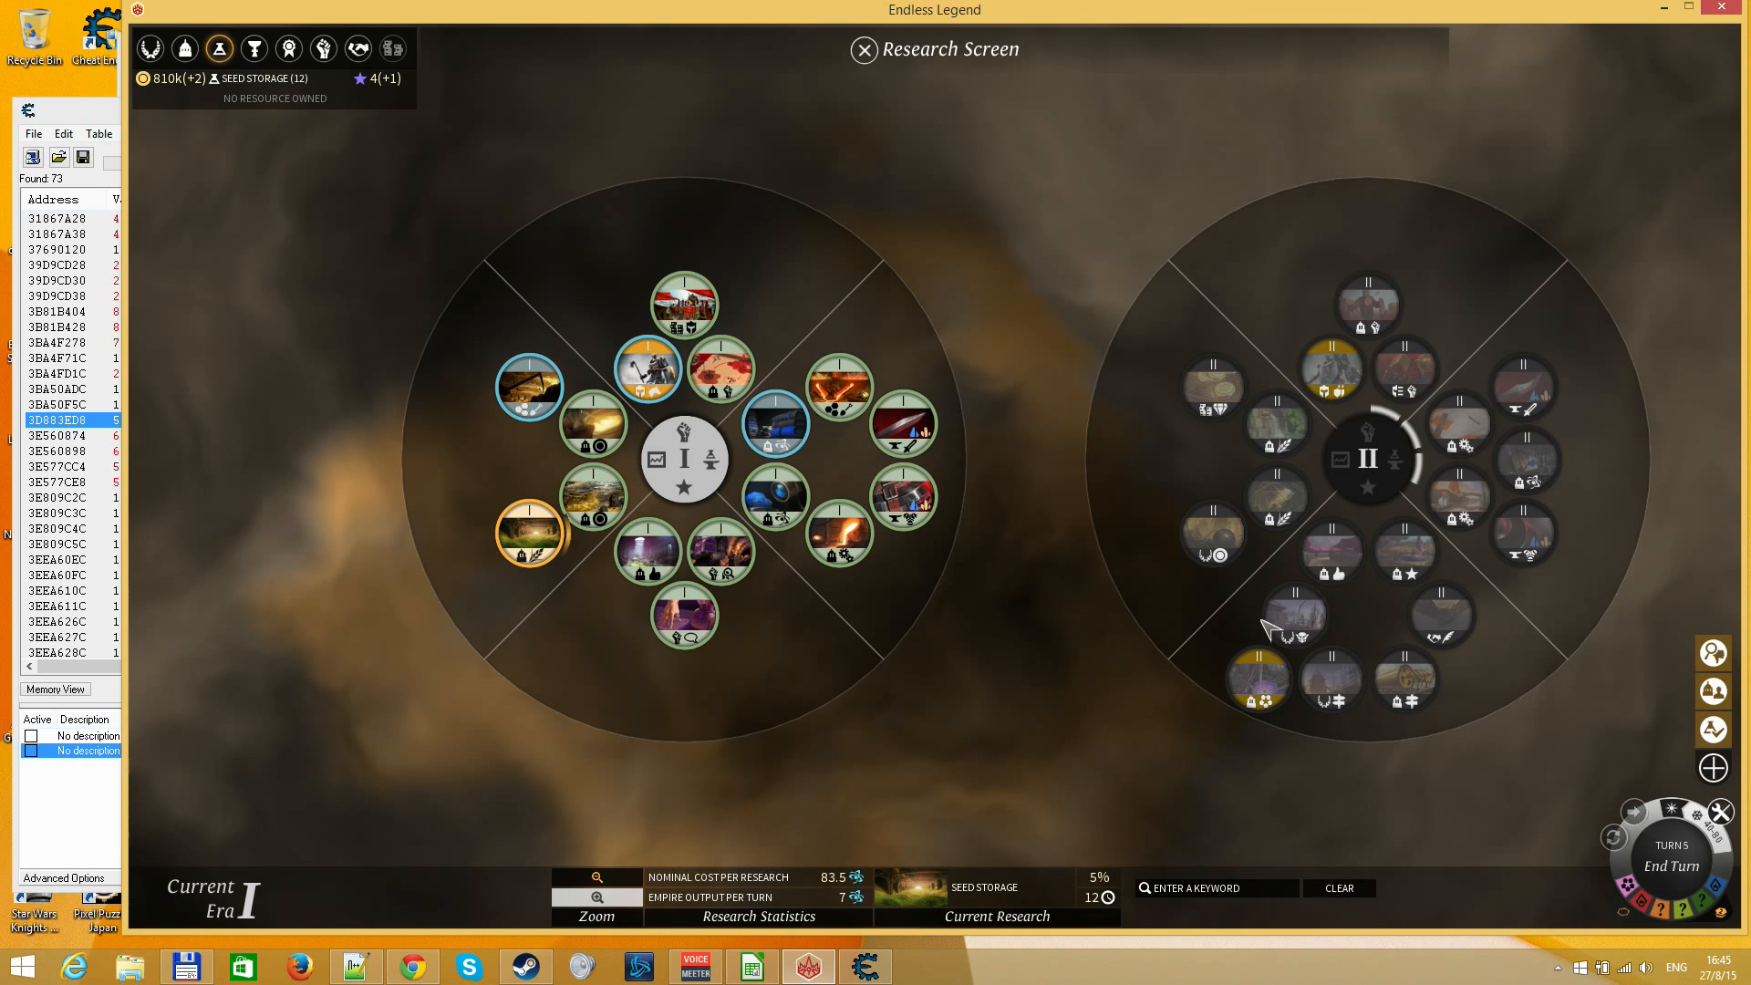
pyautogui.scroll(-3, 977, 703)
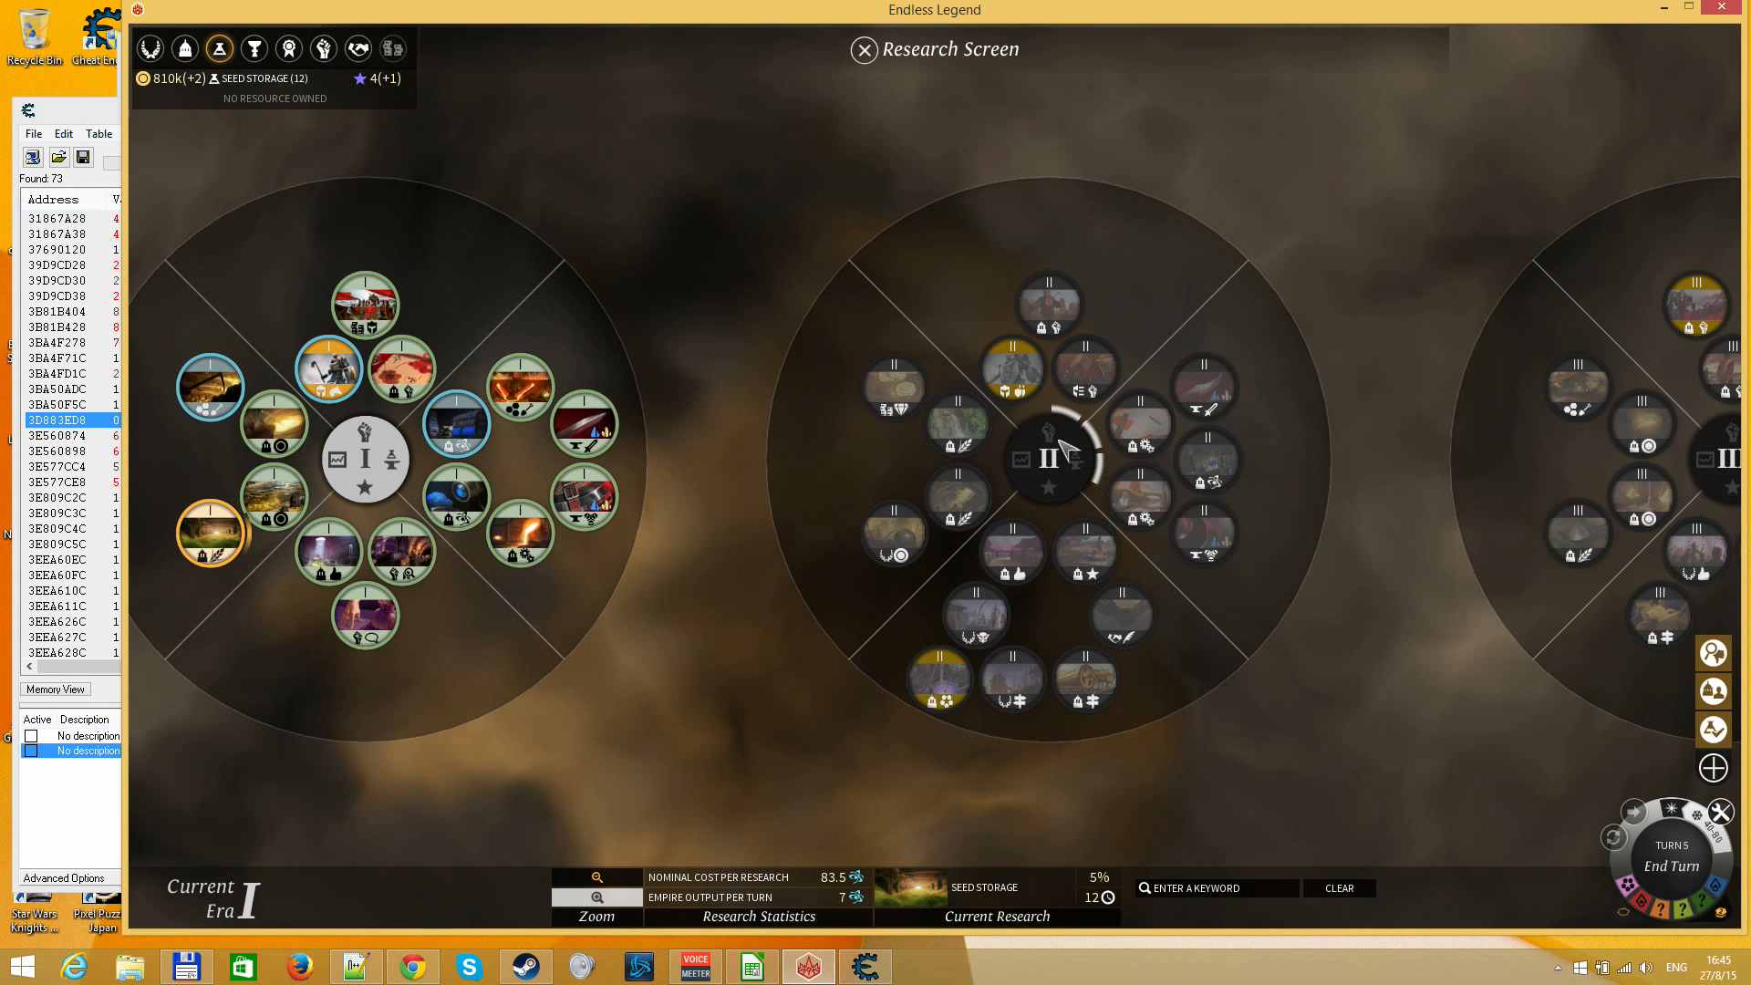
pyautogui.moveTo(1102, 462)
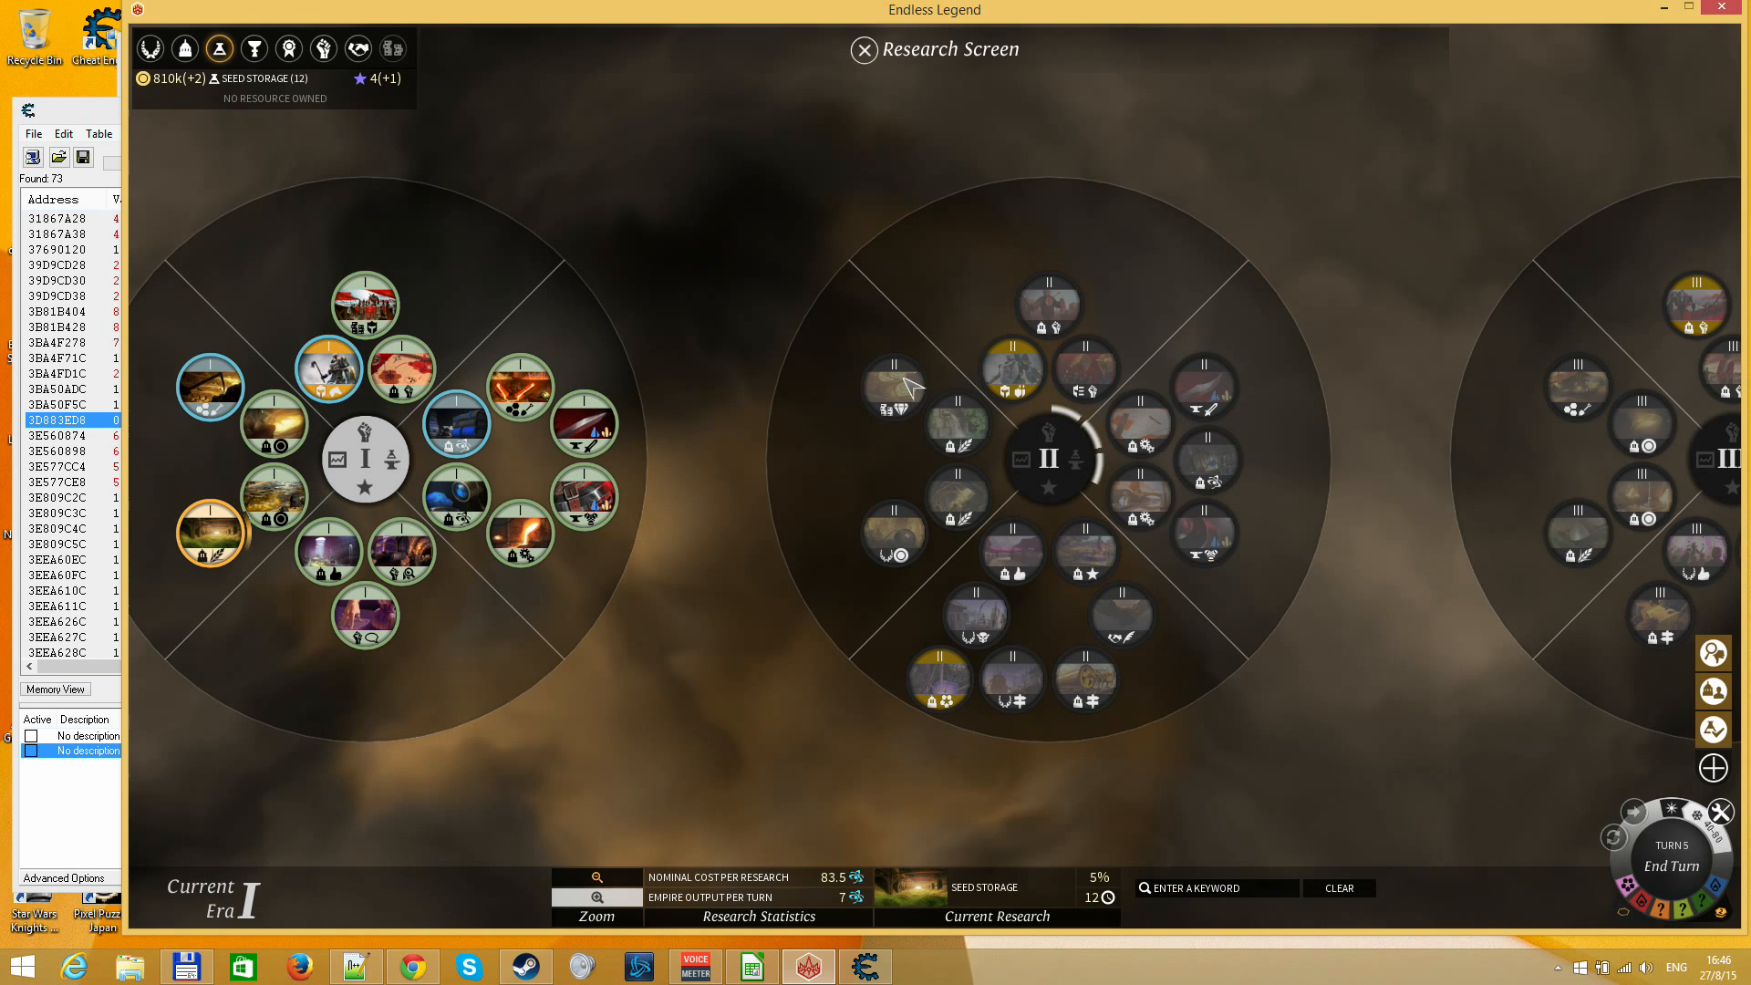
pyautogui.moveTo(908, 386)
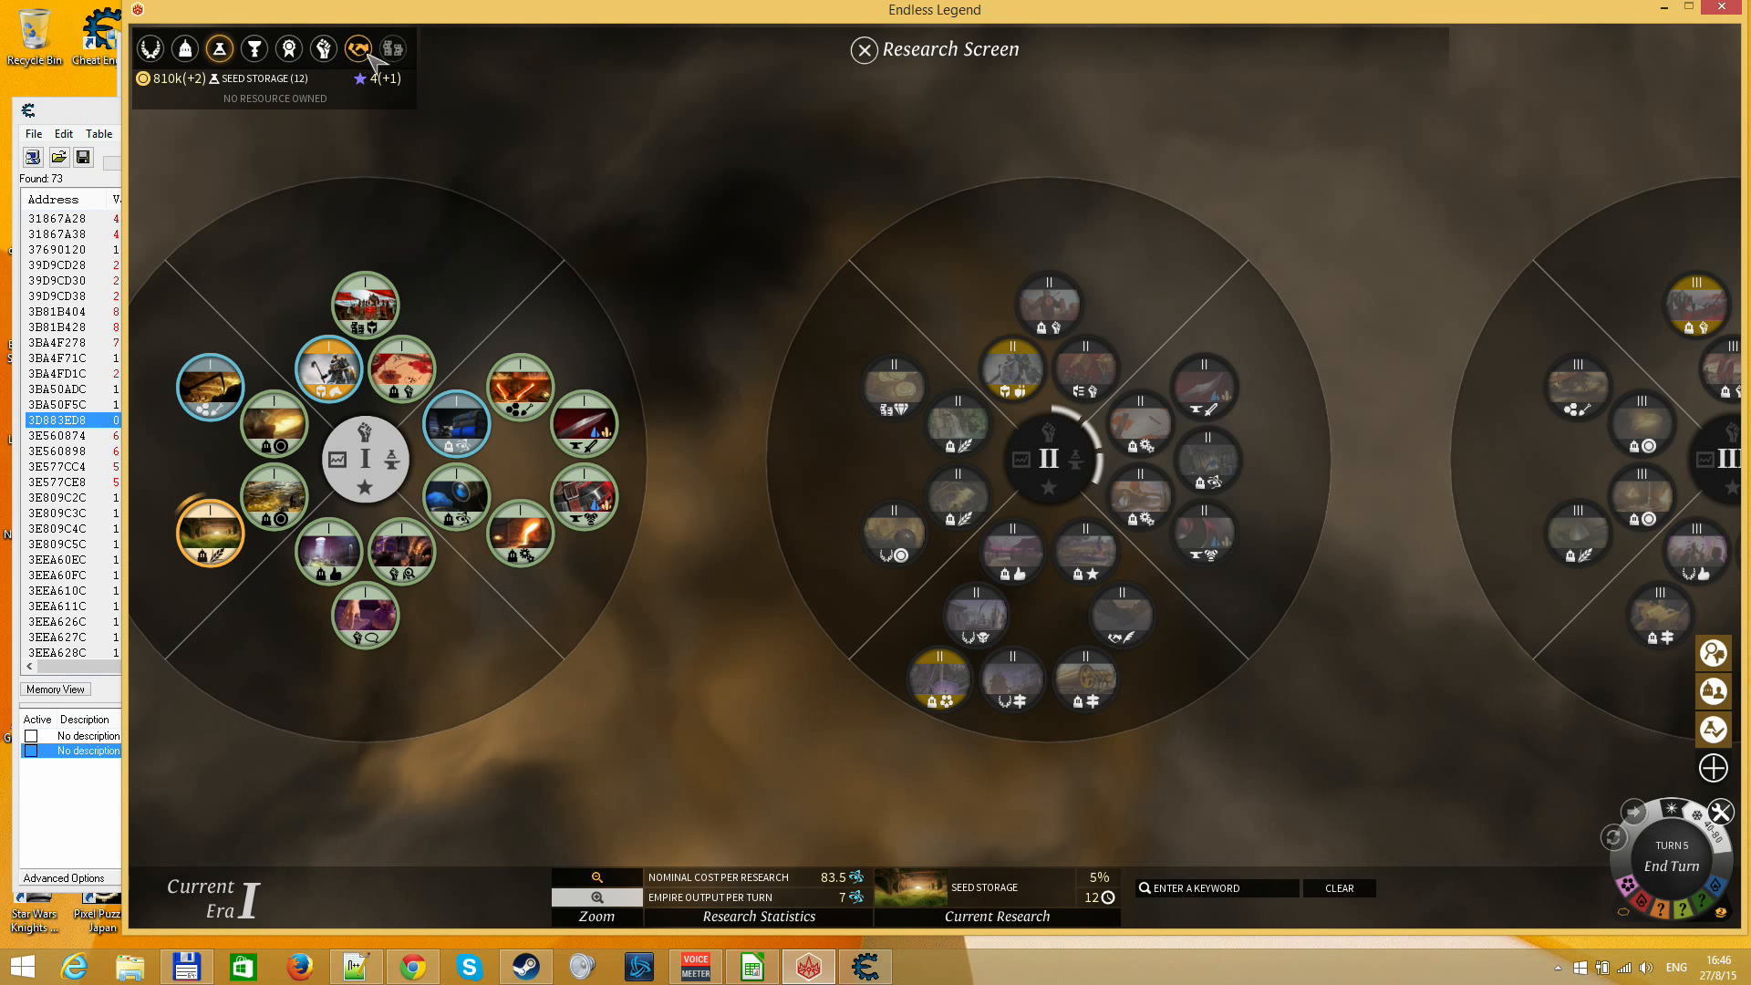
pyautogui.moveTo(393, 51)
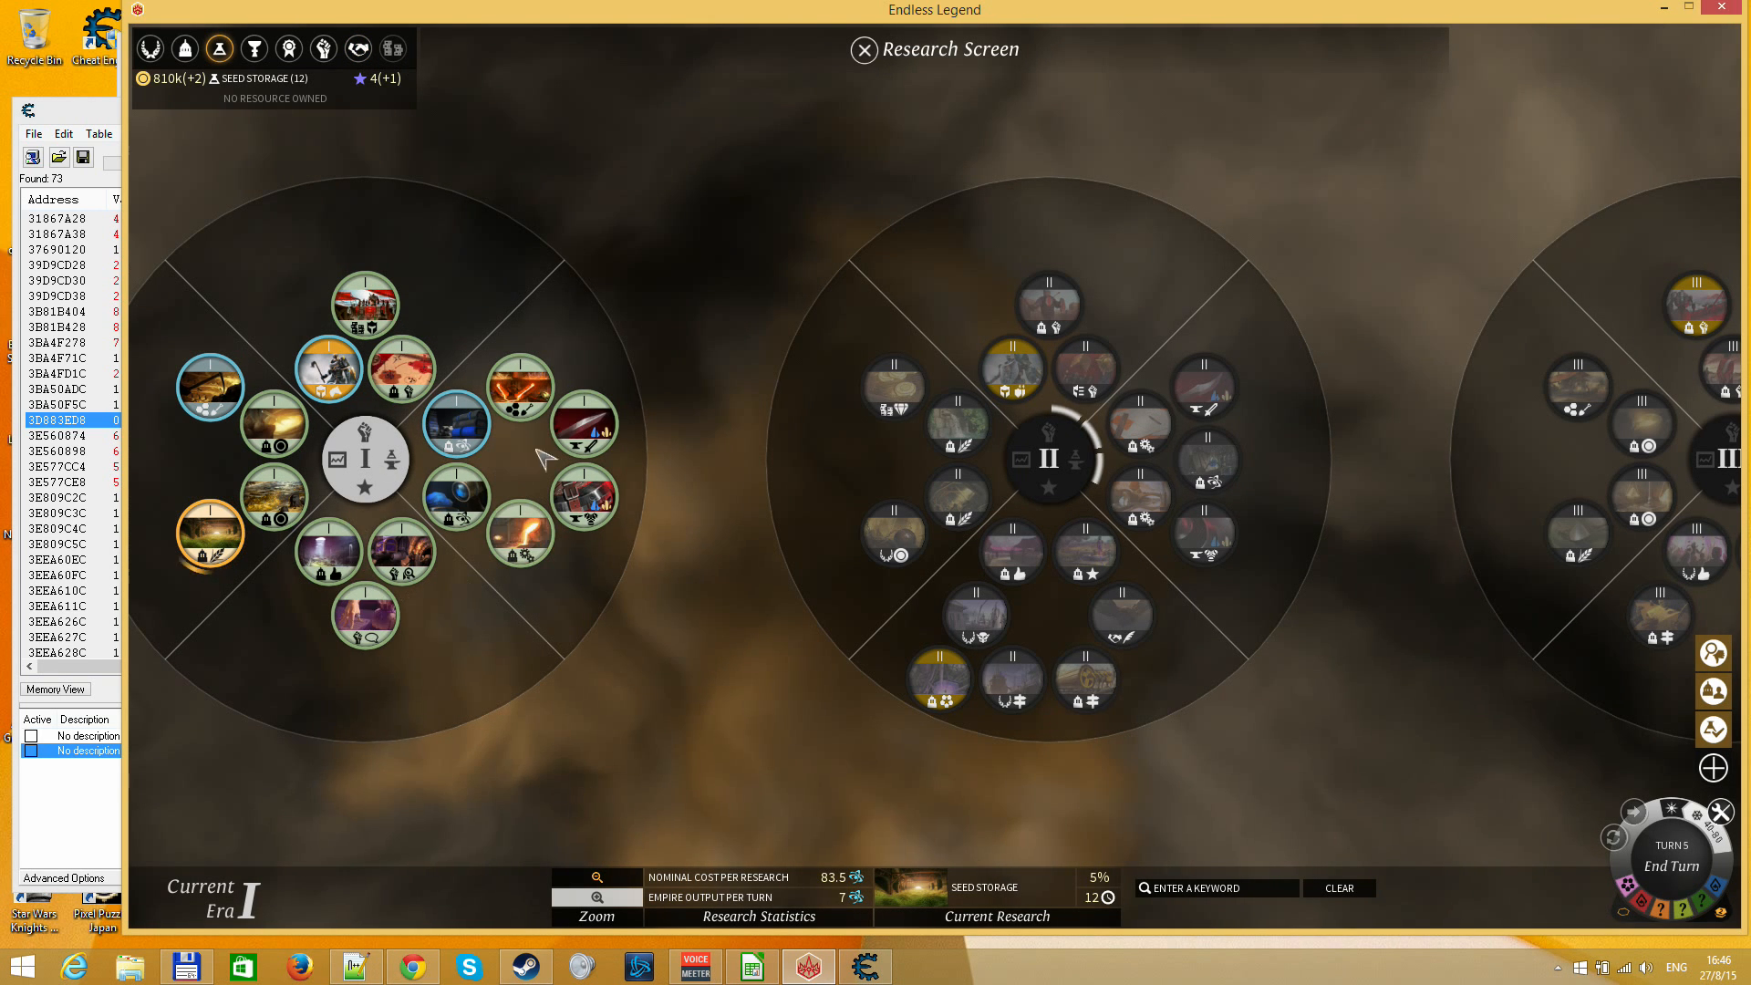
pyautogui.scroll(-5, 1254, 545)
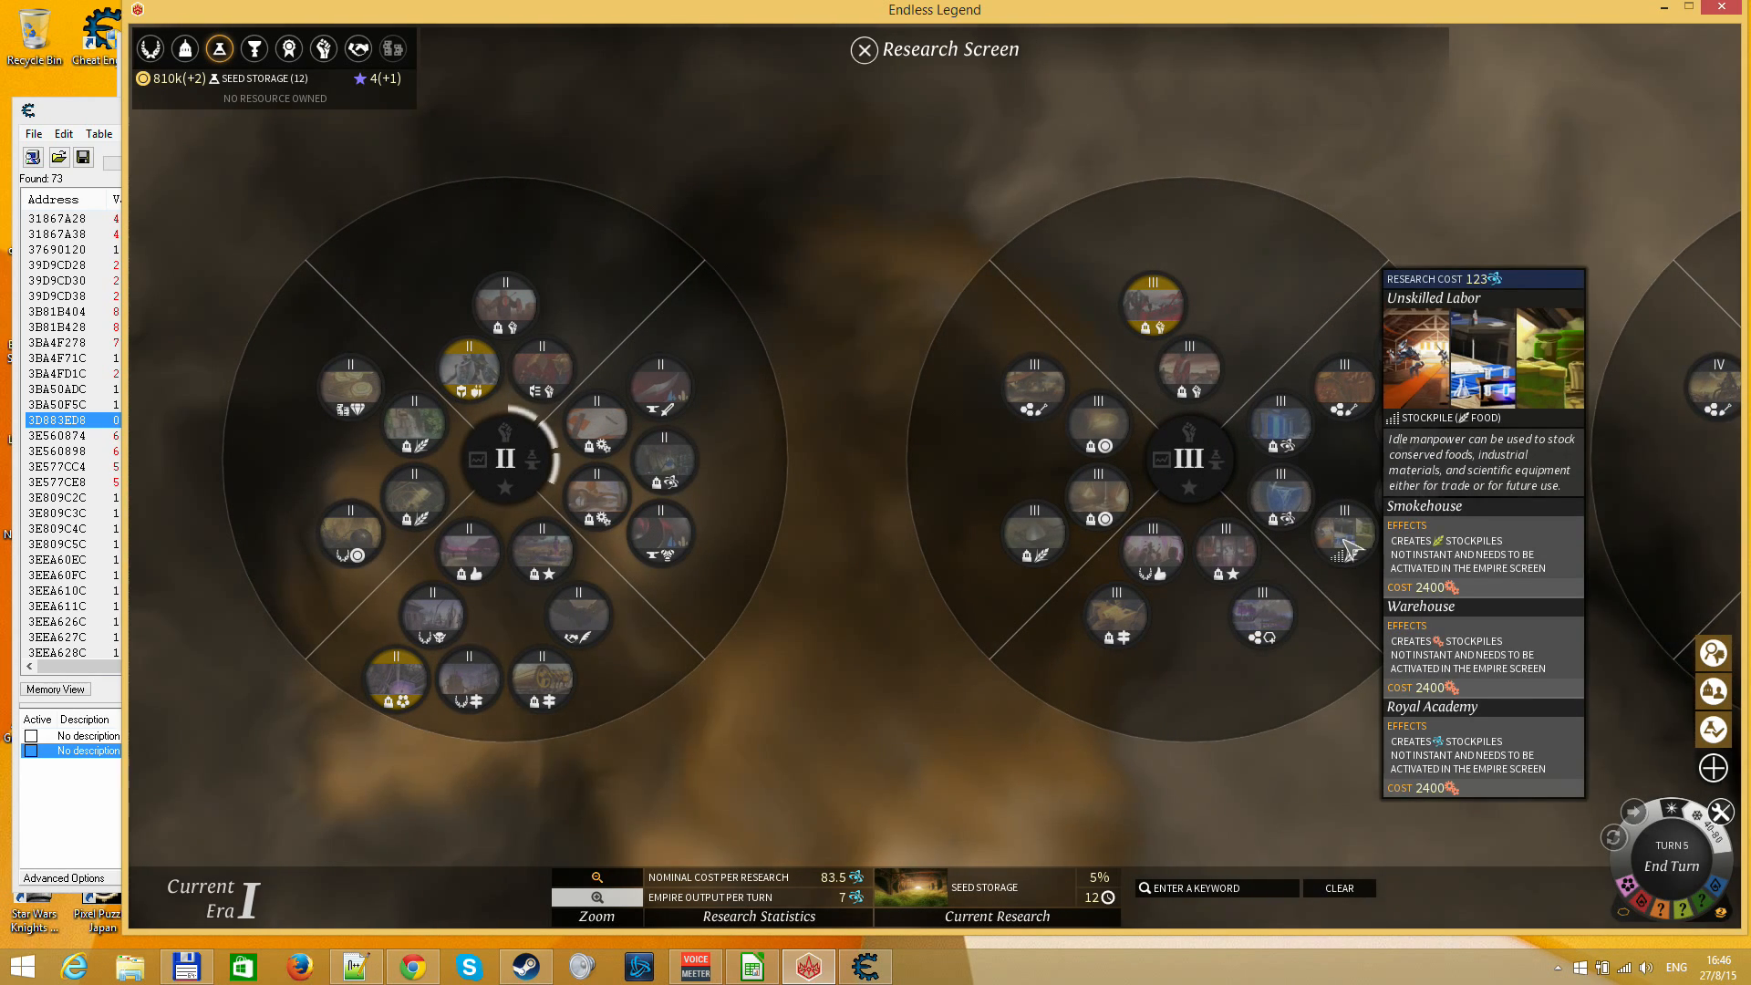
pyautogui.scroll(-5, 1427, 547)
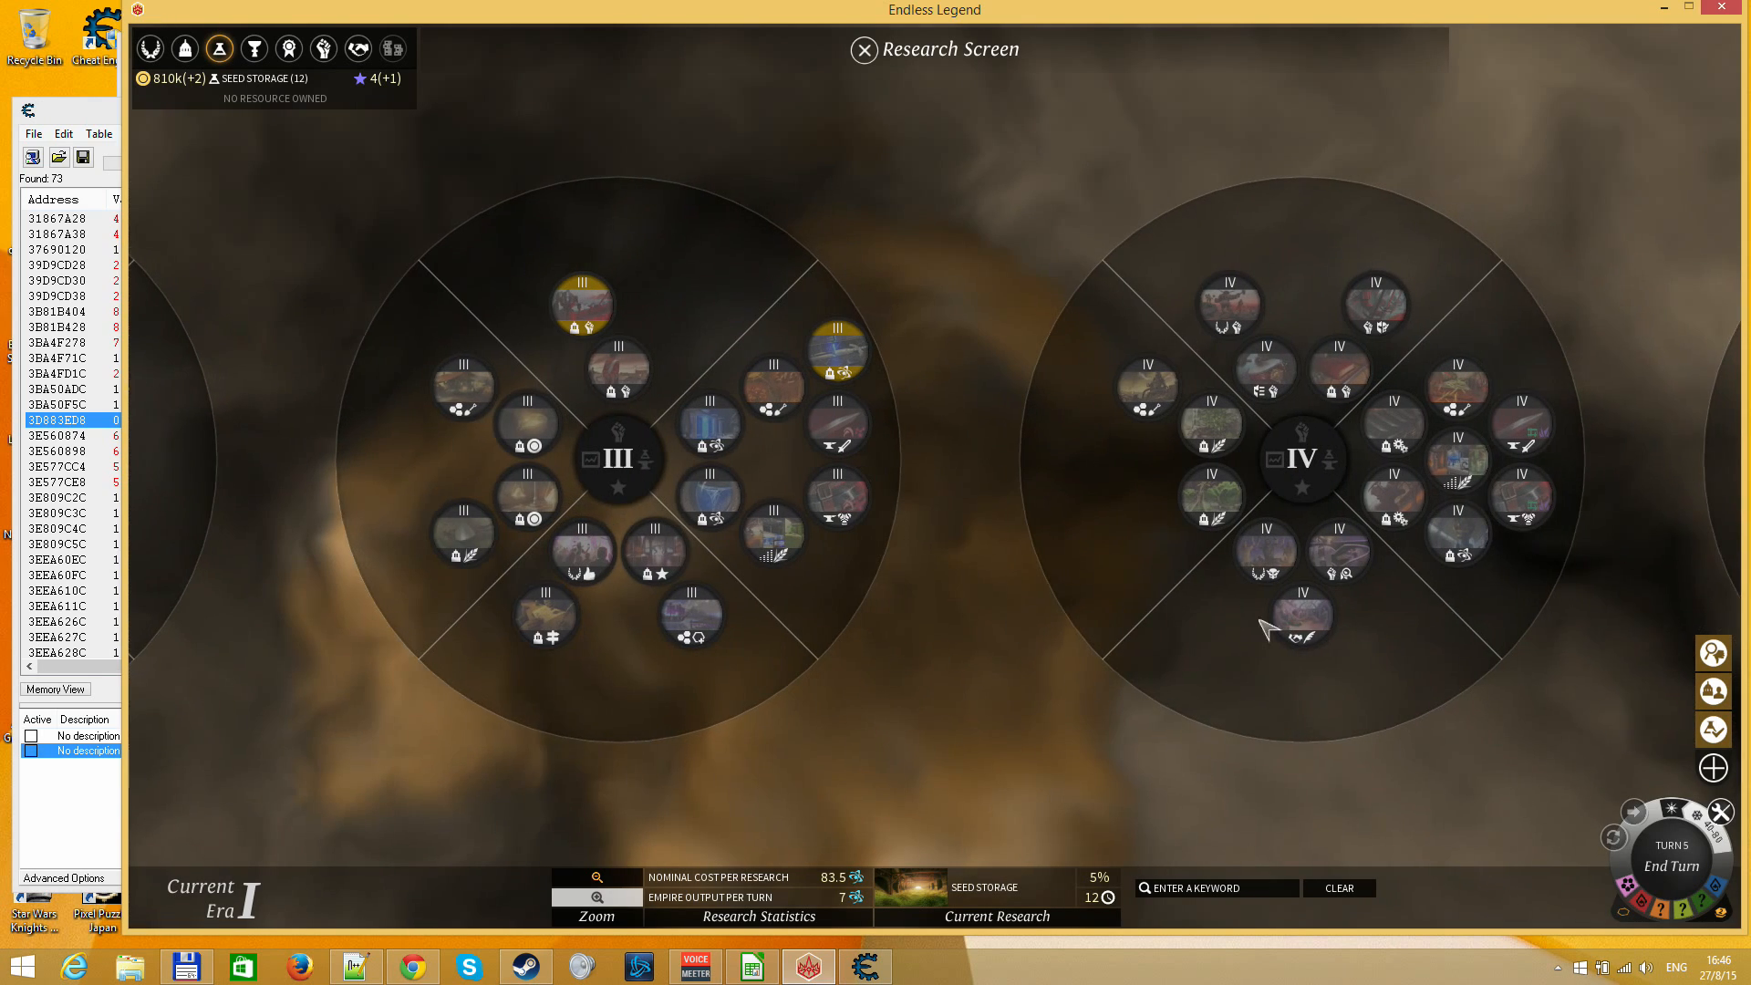
pyautogui.moveTo(1466, 475)
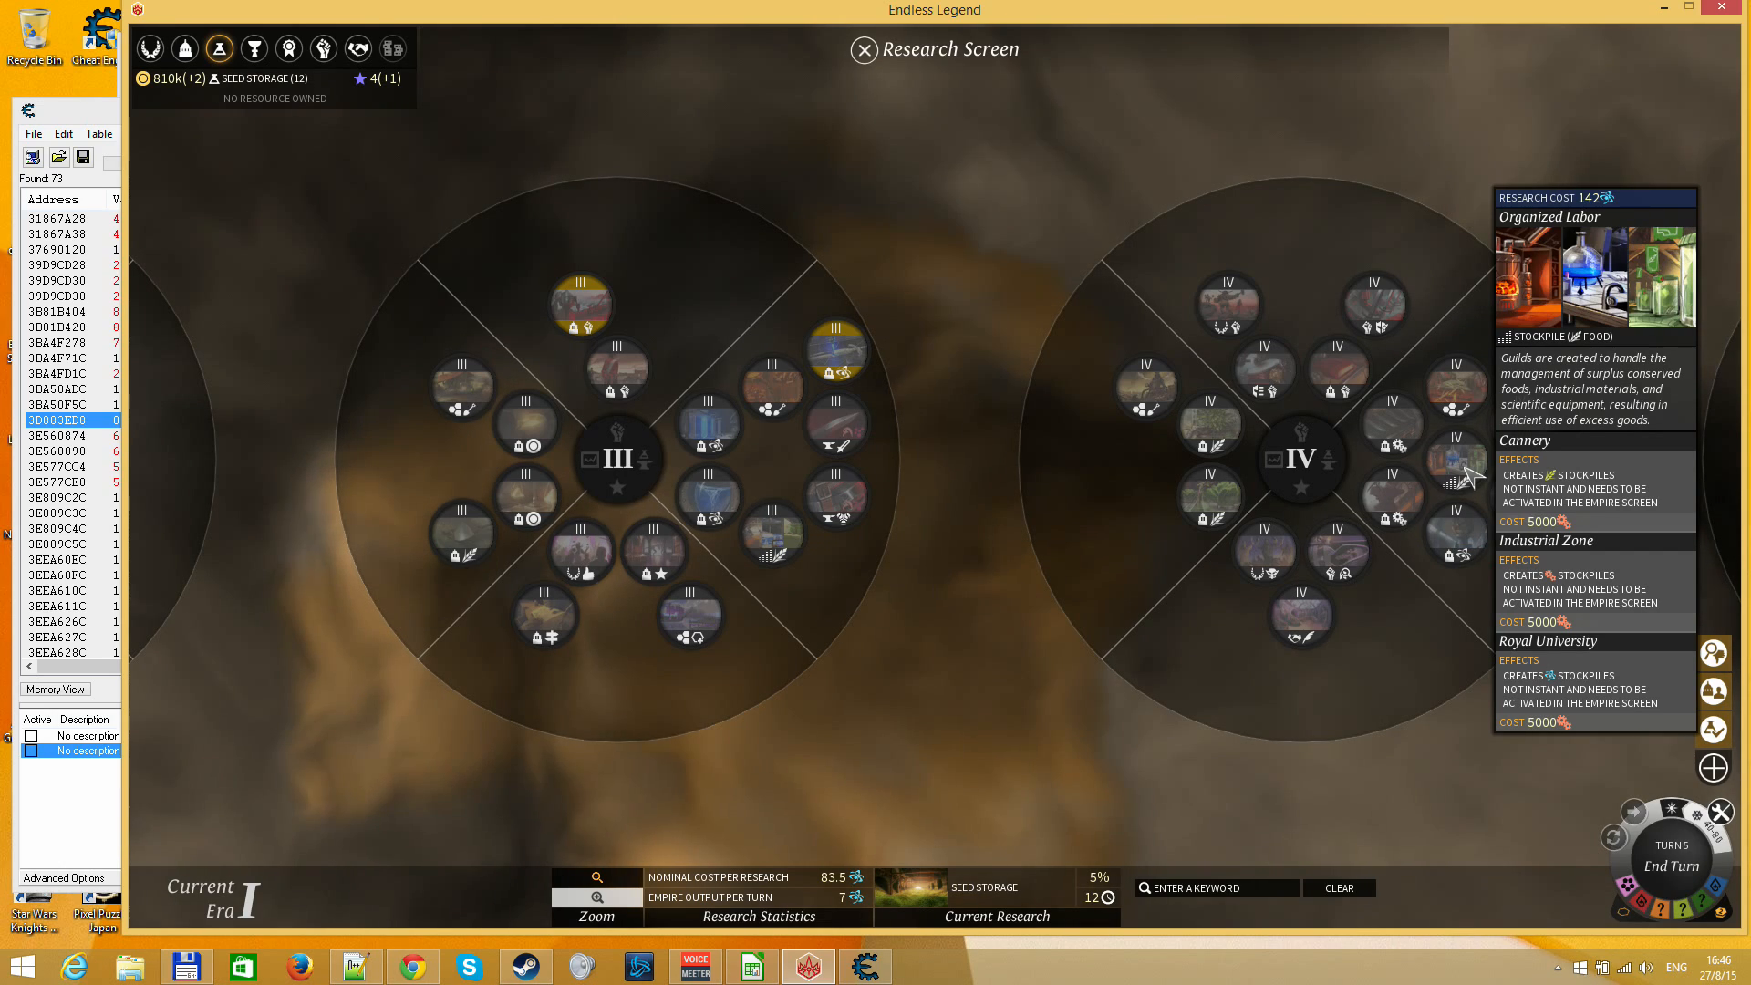
# Check the Empire Management Screen, close it, and view the City Info output table for Amund
pyautogui.click(157, 57)
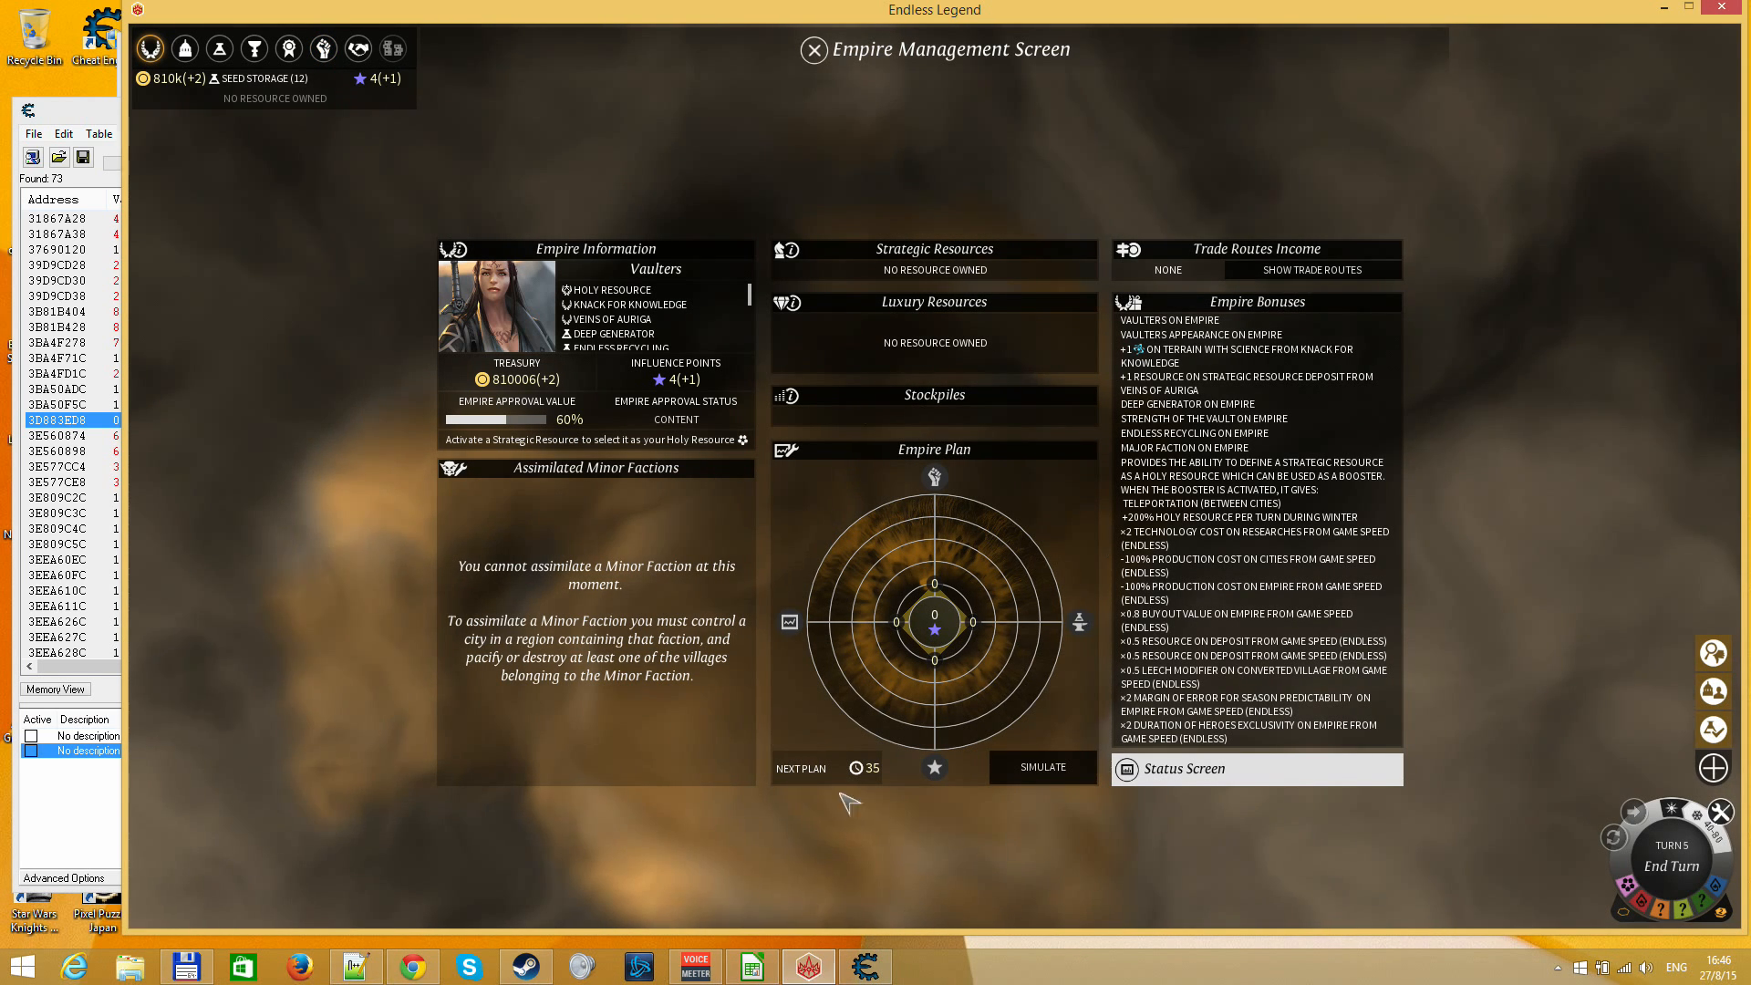
pyautogui.press('Escape')
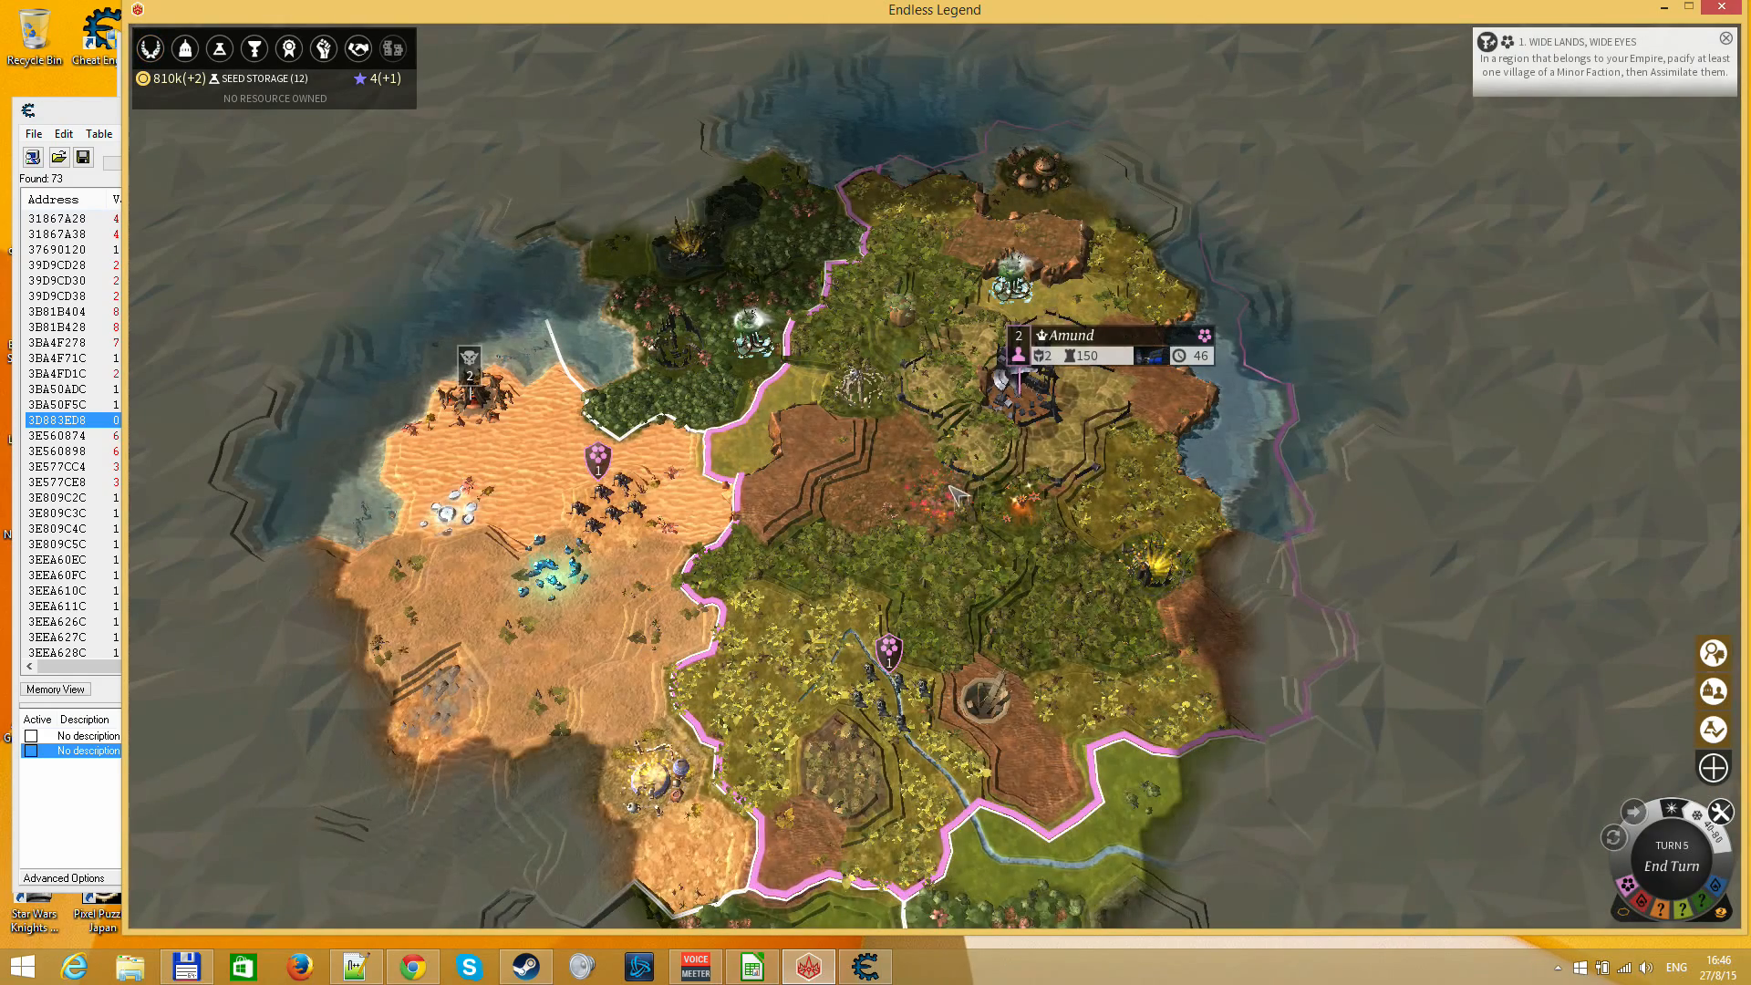
pyautogui.click(1024, 446)
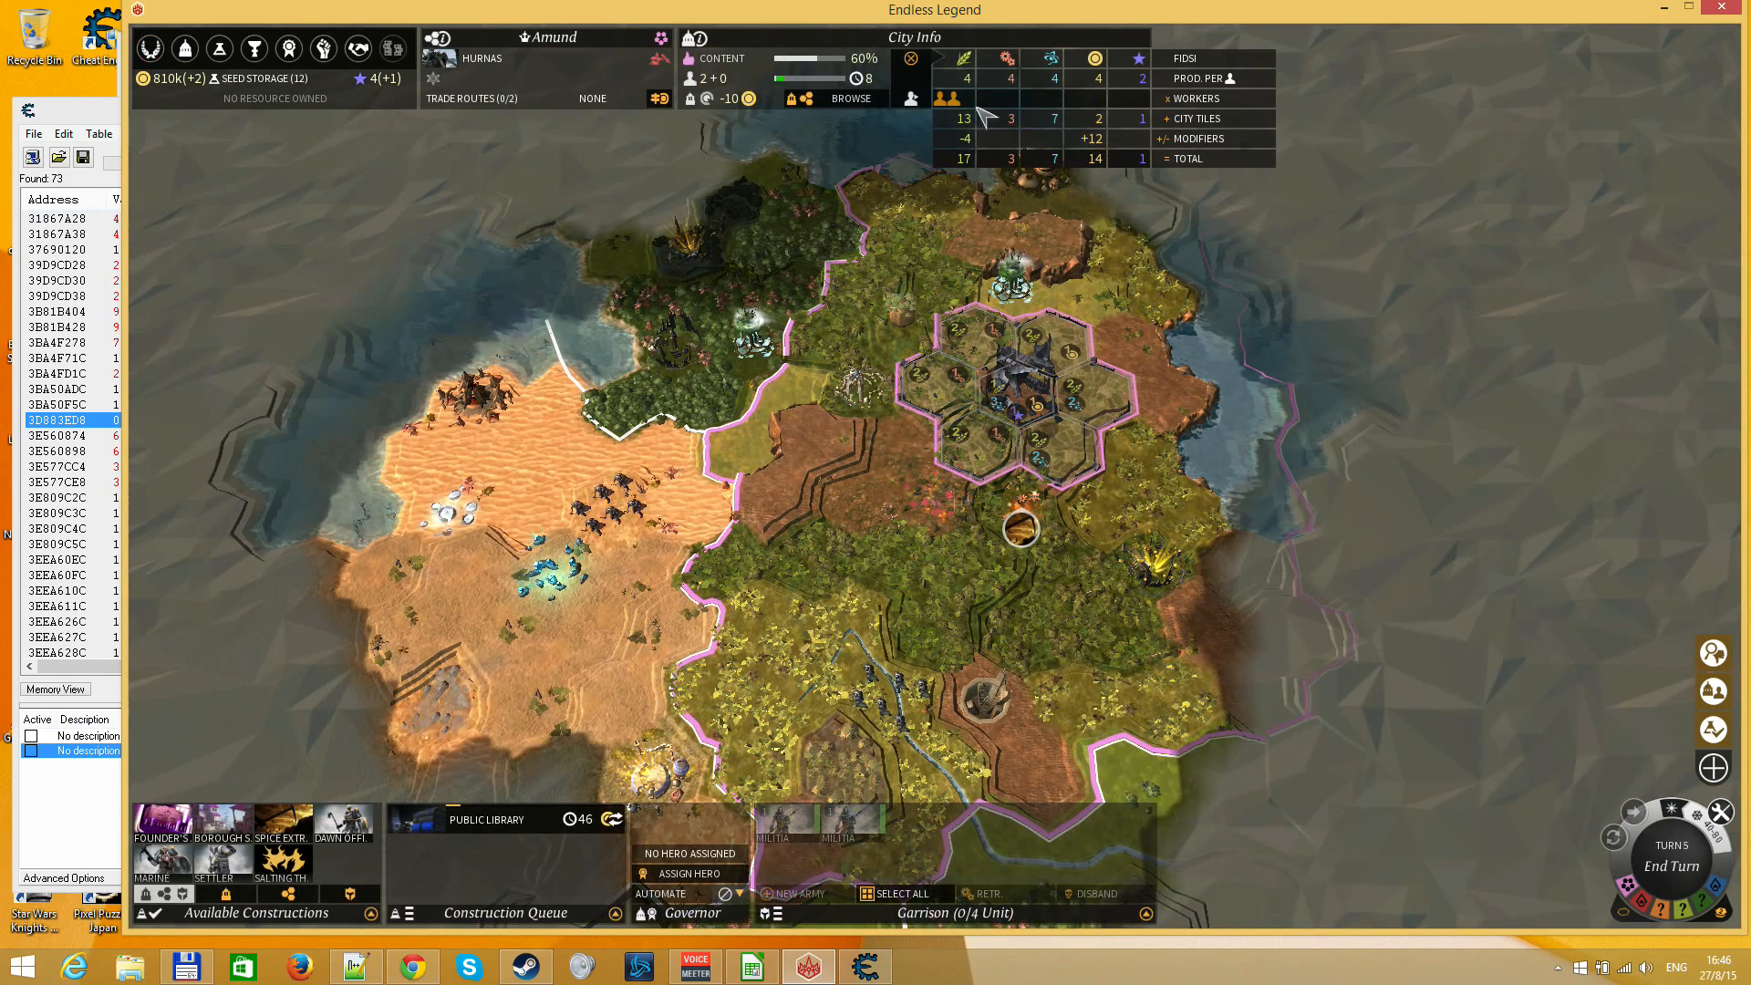
pyautogui.moveTo(973, 84)
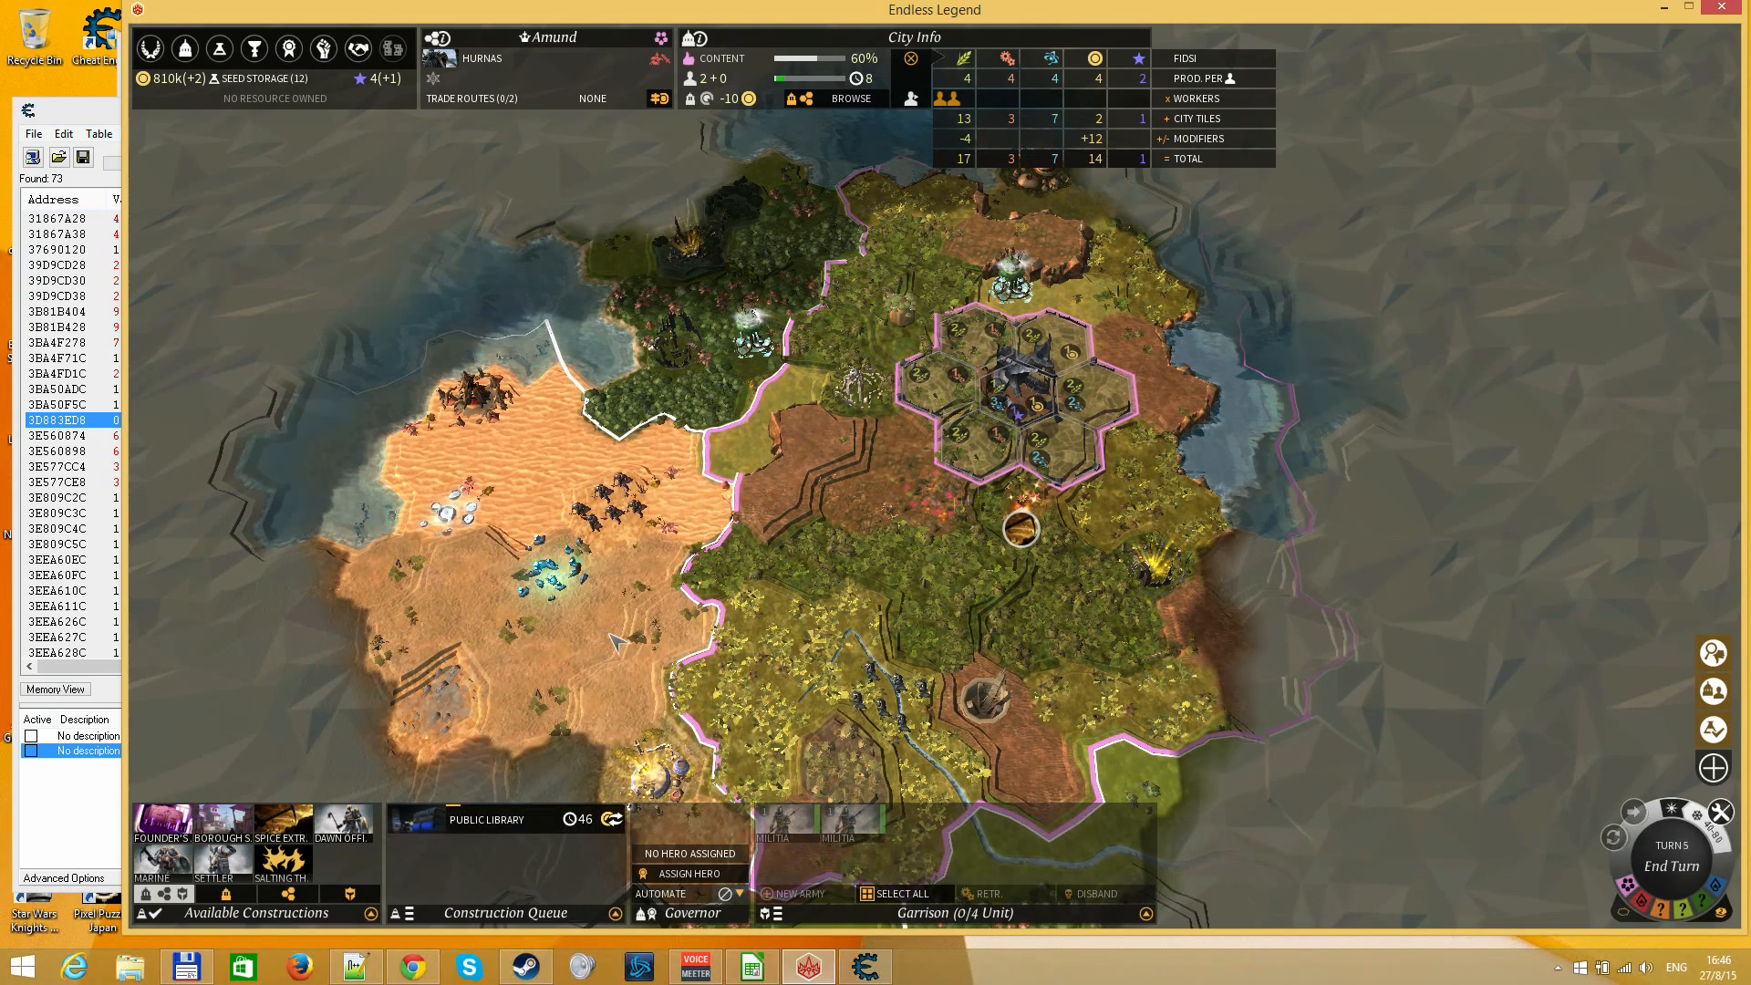
pyautogui.rightClick(990, 479)
pyautogui.click(1020, 392)
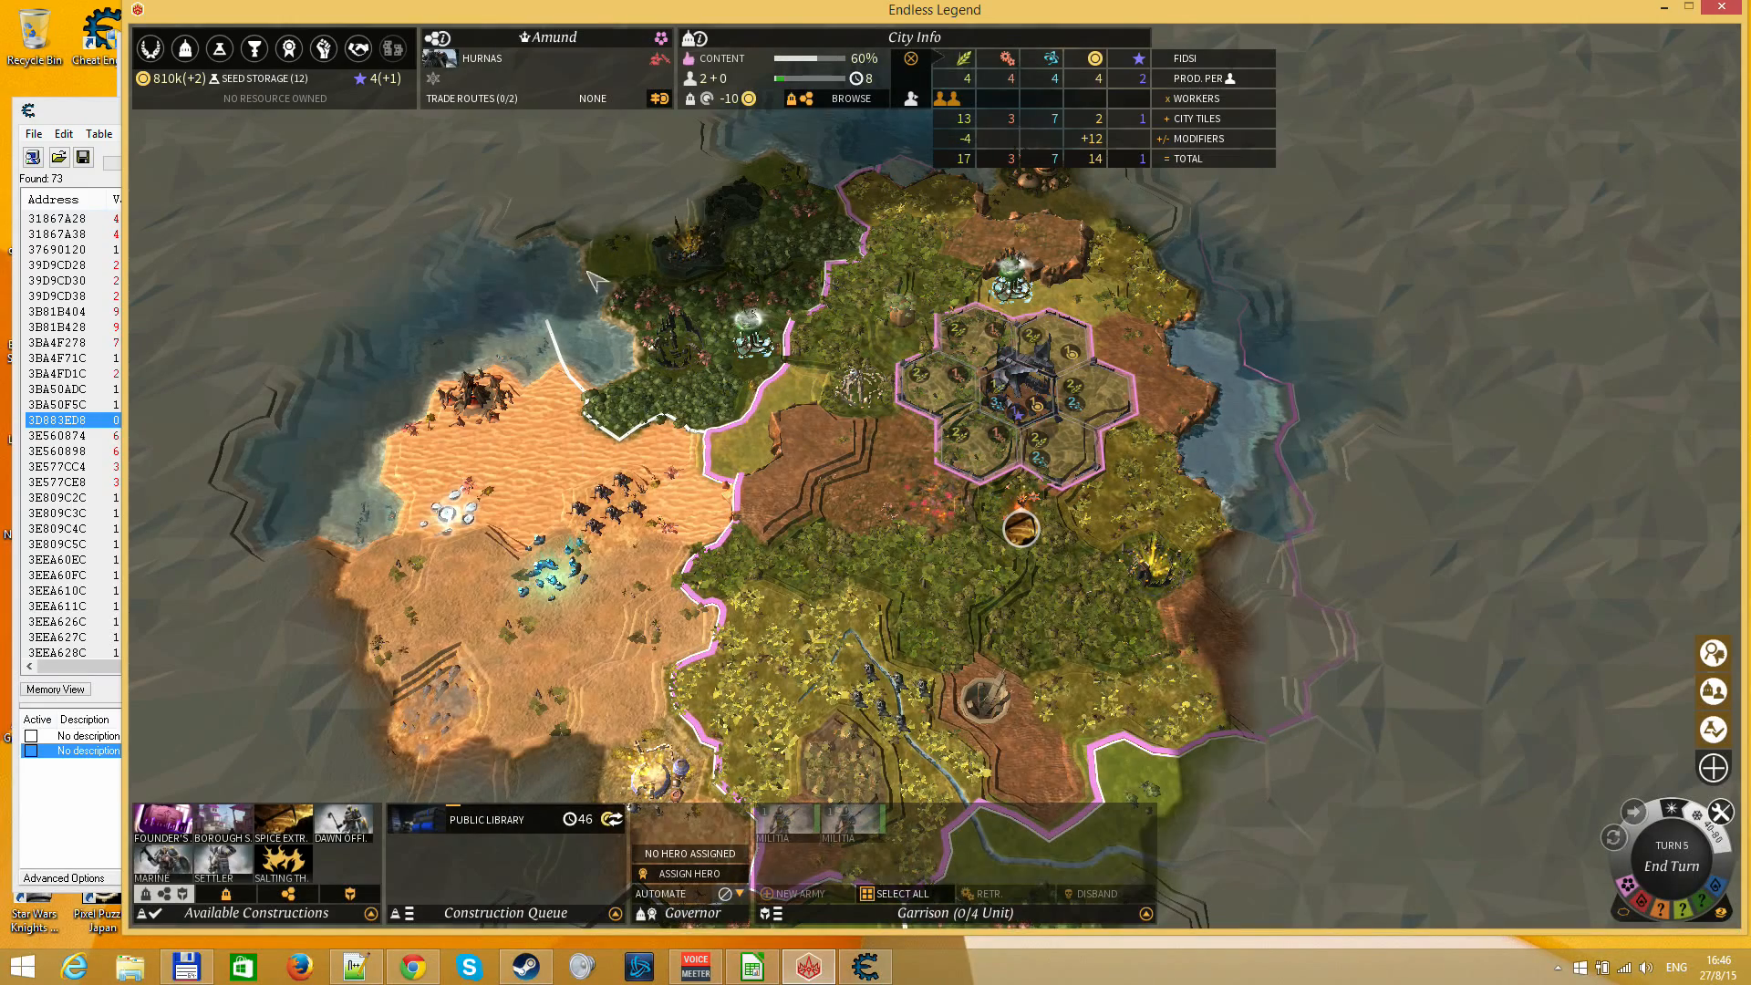
# View the Diplomacy screen, close it, and reopen the Research Screen to check the current research cost and progress
pyautogui.click(369, 55)
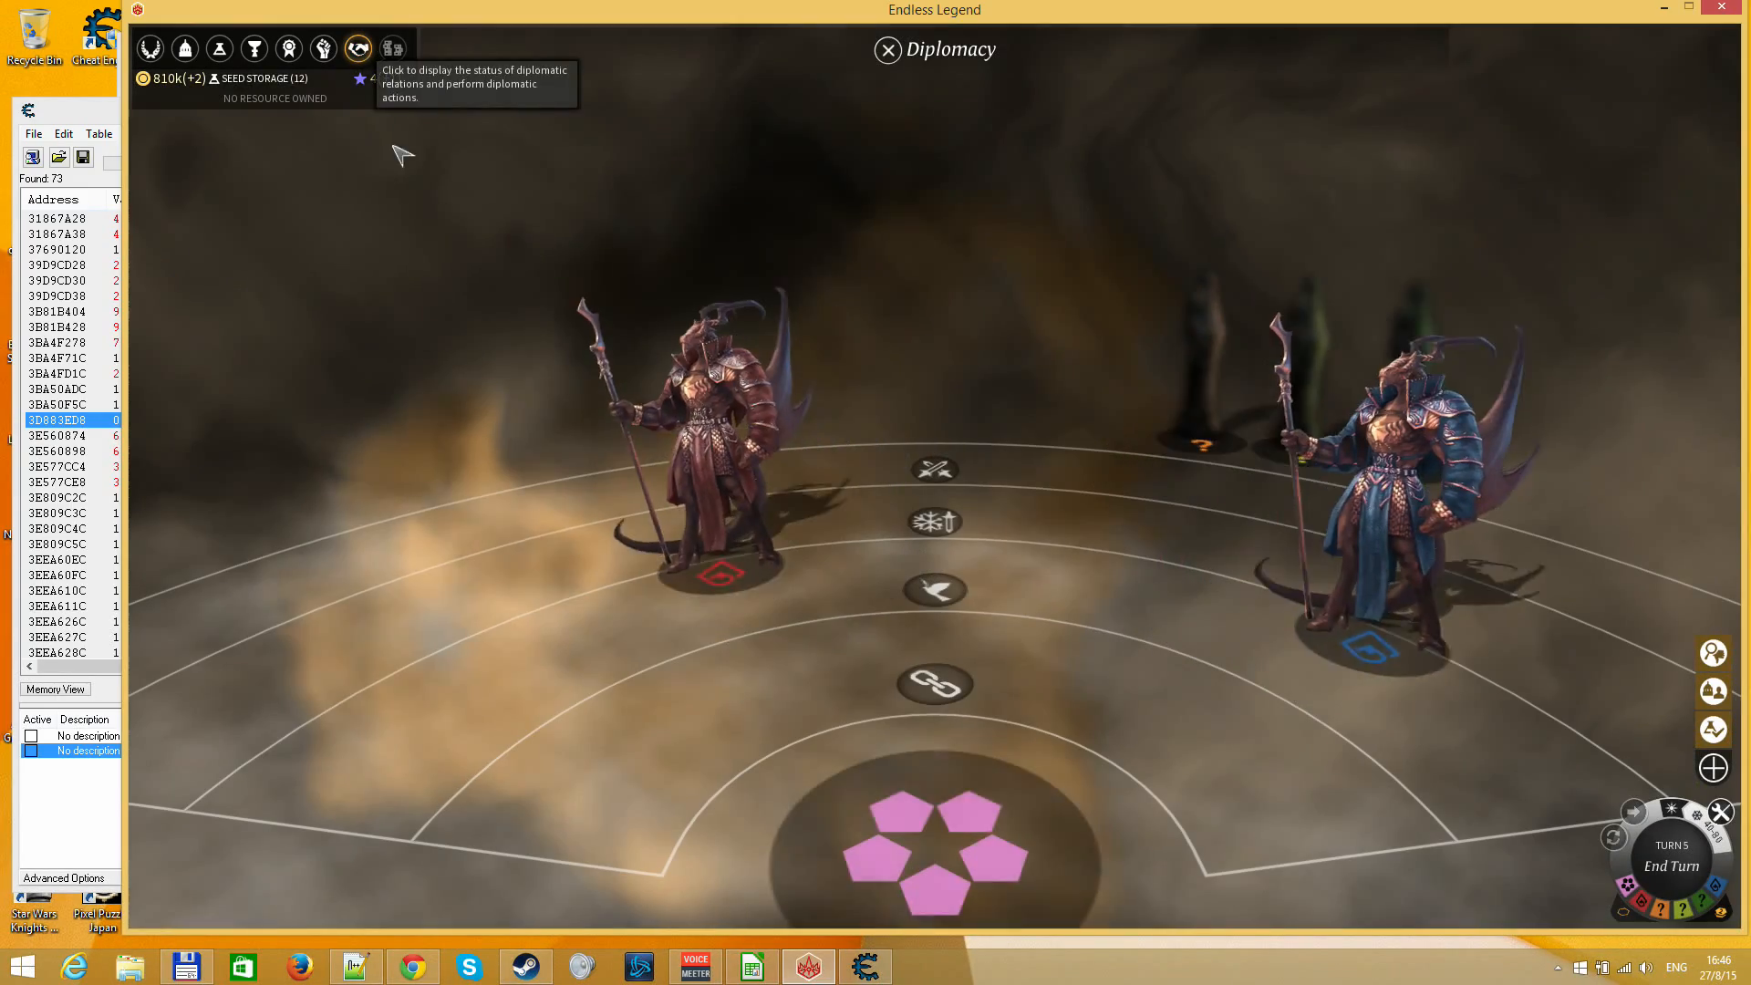
pyautogui.rightClick(872, 453)
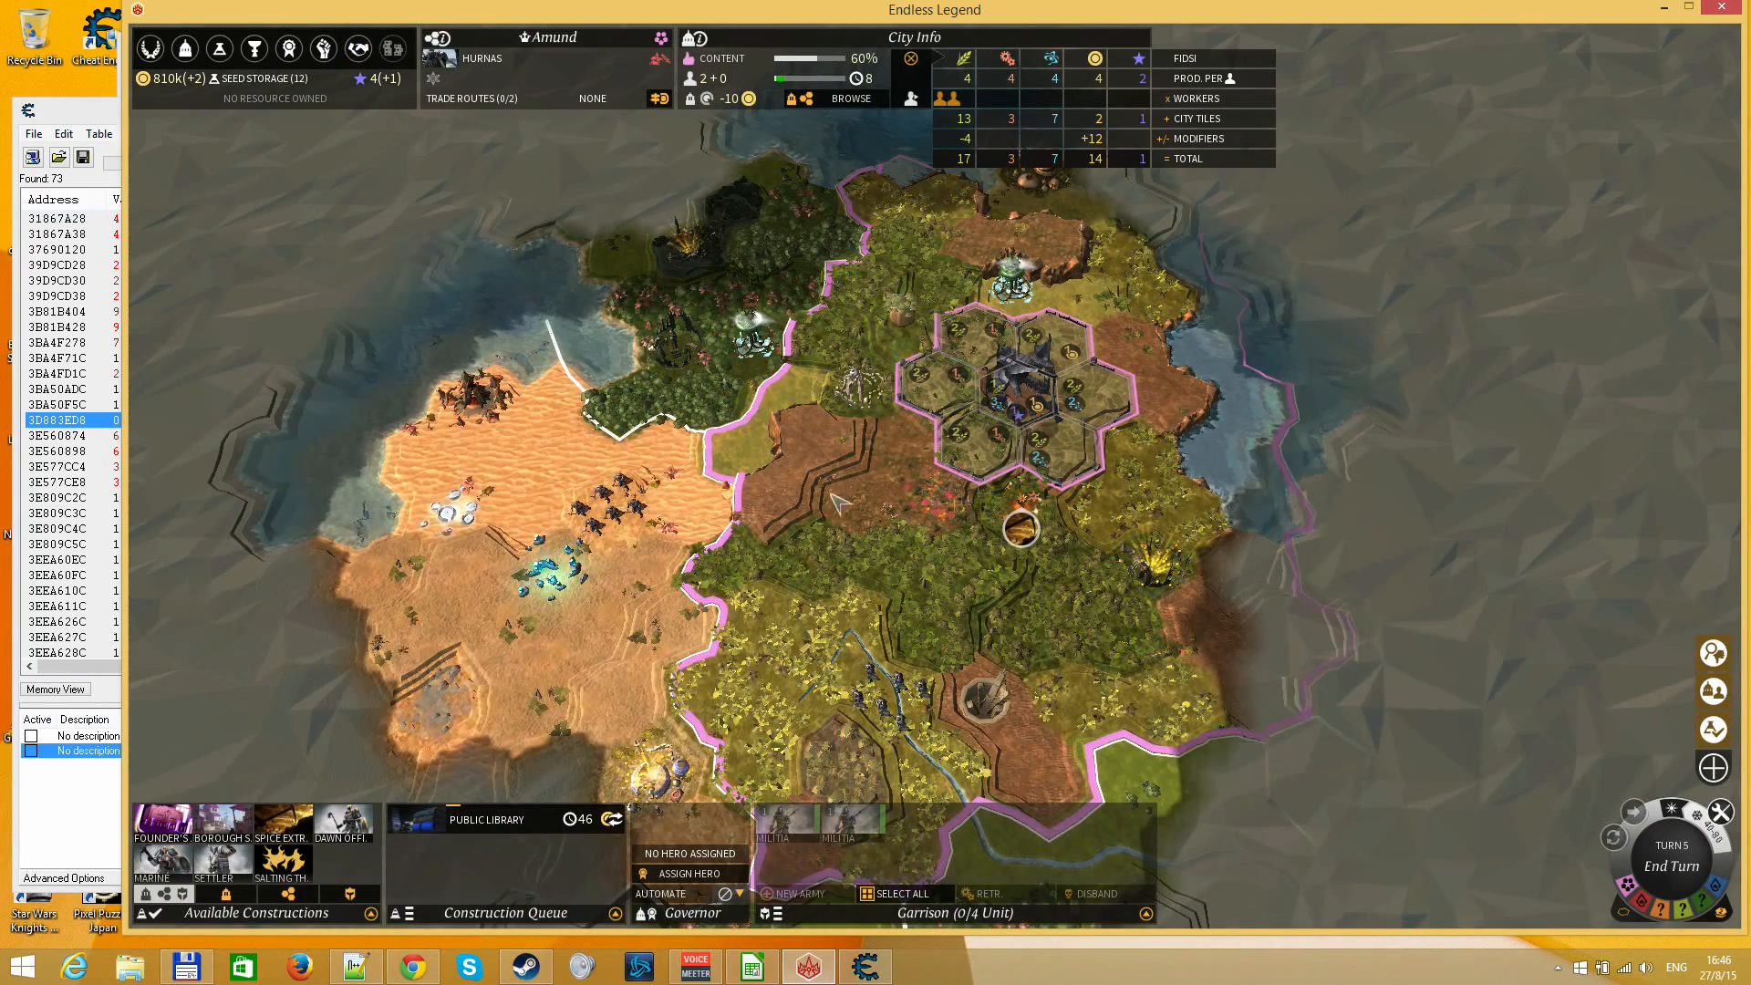
pyautogui.rightClick(757, 499)
pyautogui.click(219, 48)
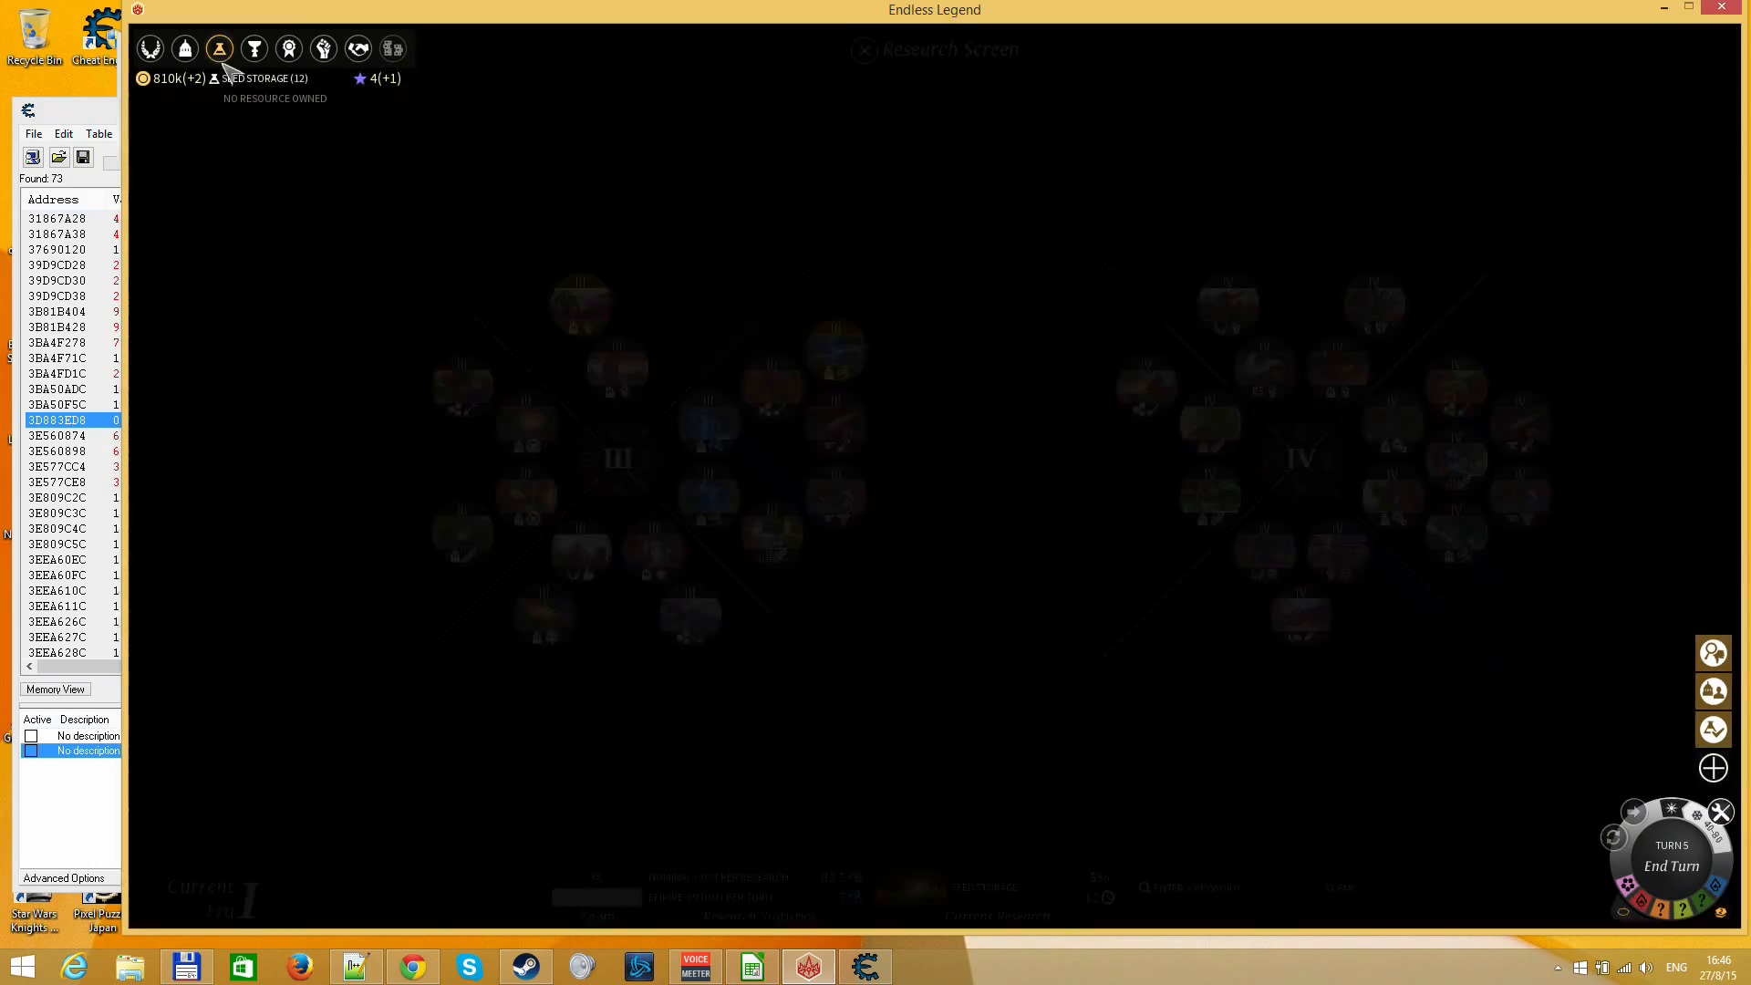
pyautogui.moveTo(580, 775); pyautogui.dragTo(852, 669)
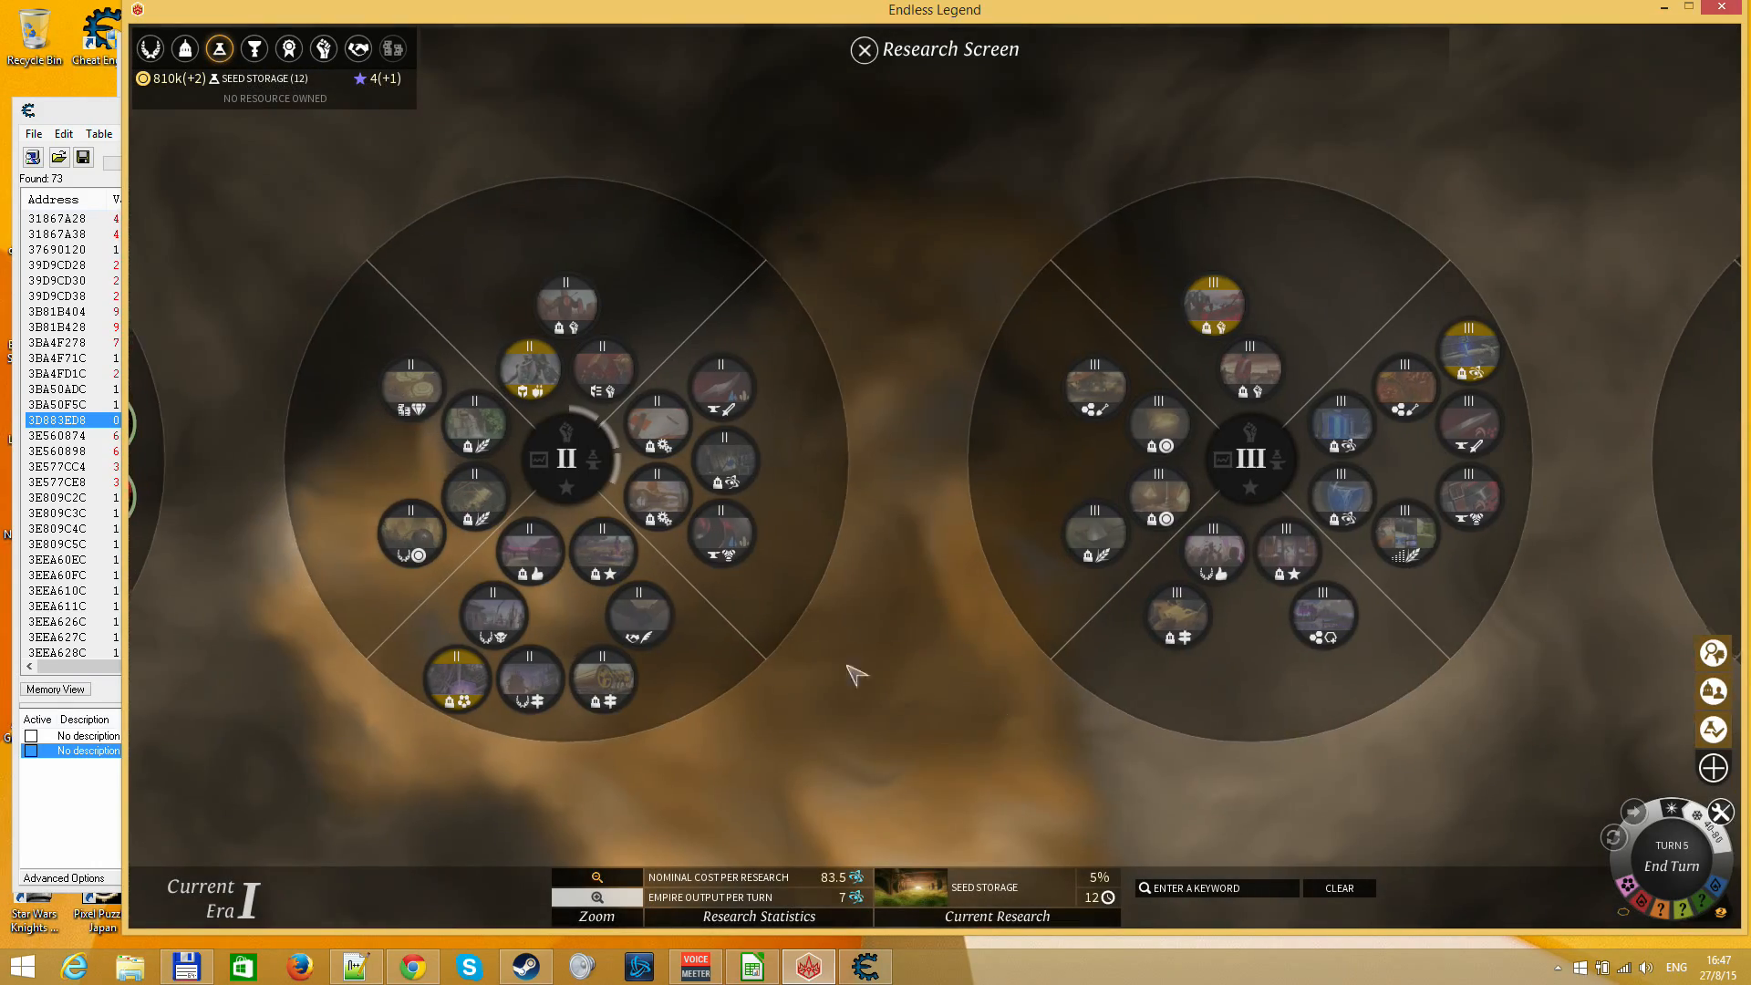
# Switch to LibreOffice Calc and set the research cost to 83.5 and the completion percentage to 5
pyautogui.click(864, 966)
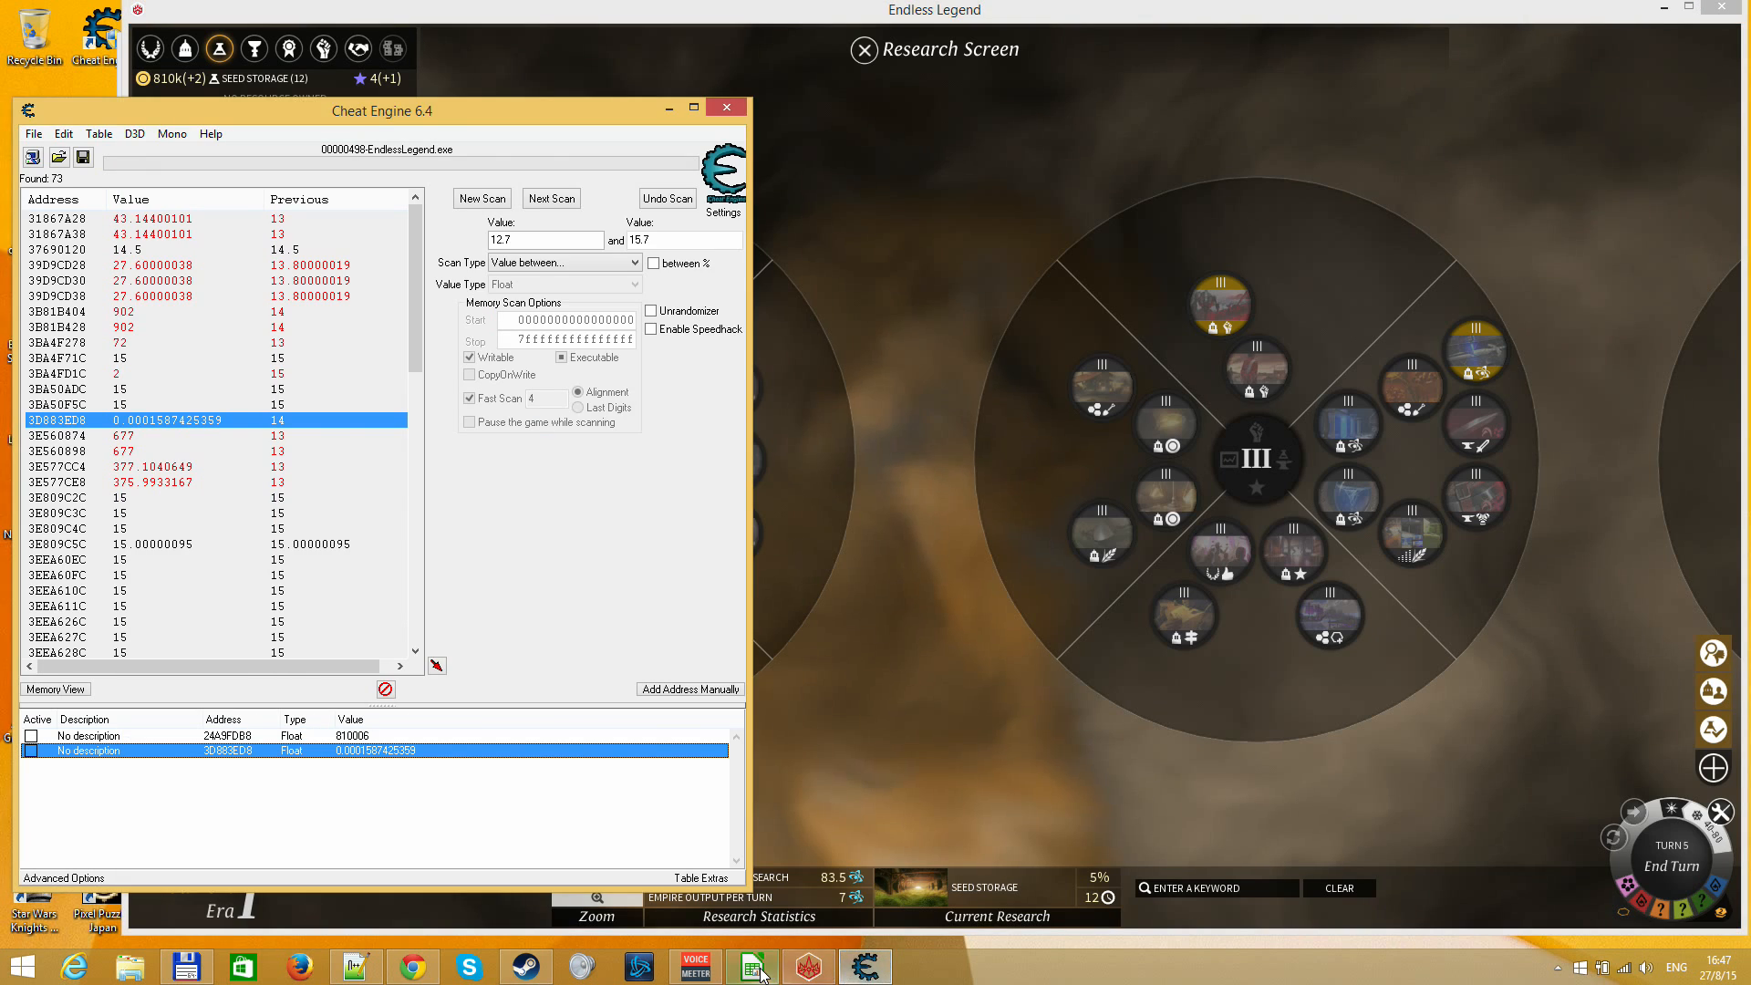
pyautogui.click(752, 967)
pyautogui.press('Up')
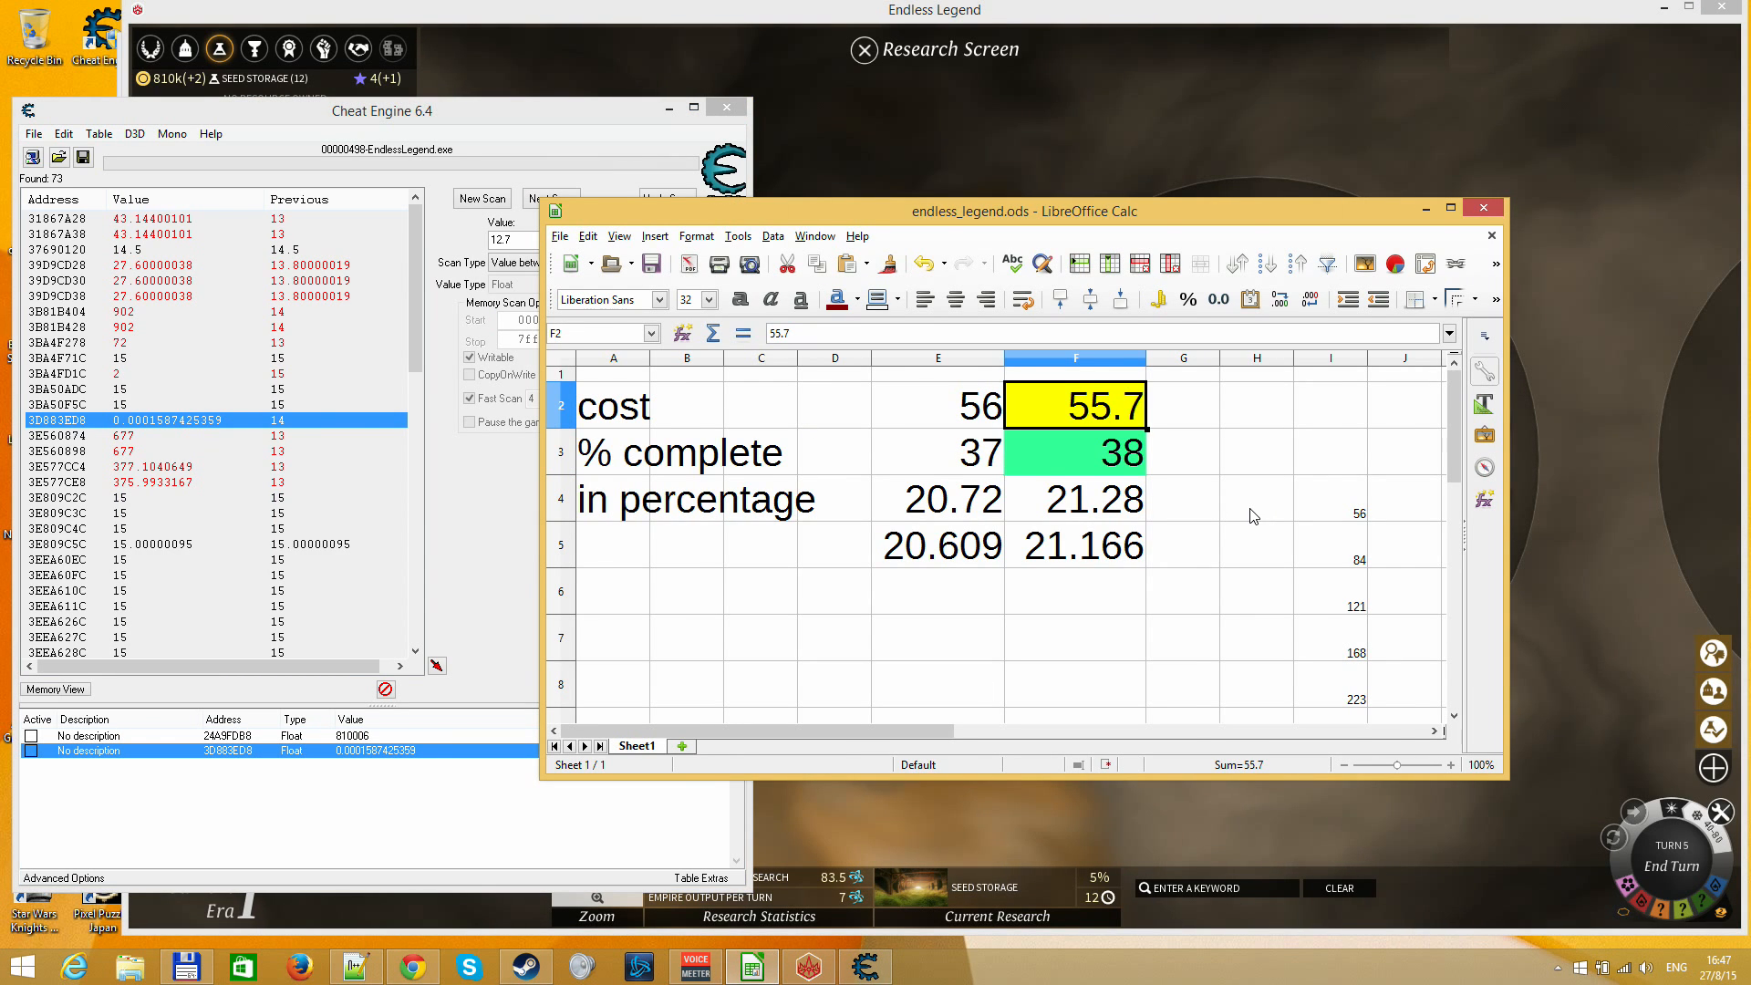
pyautogui.write('83.5')
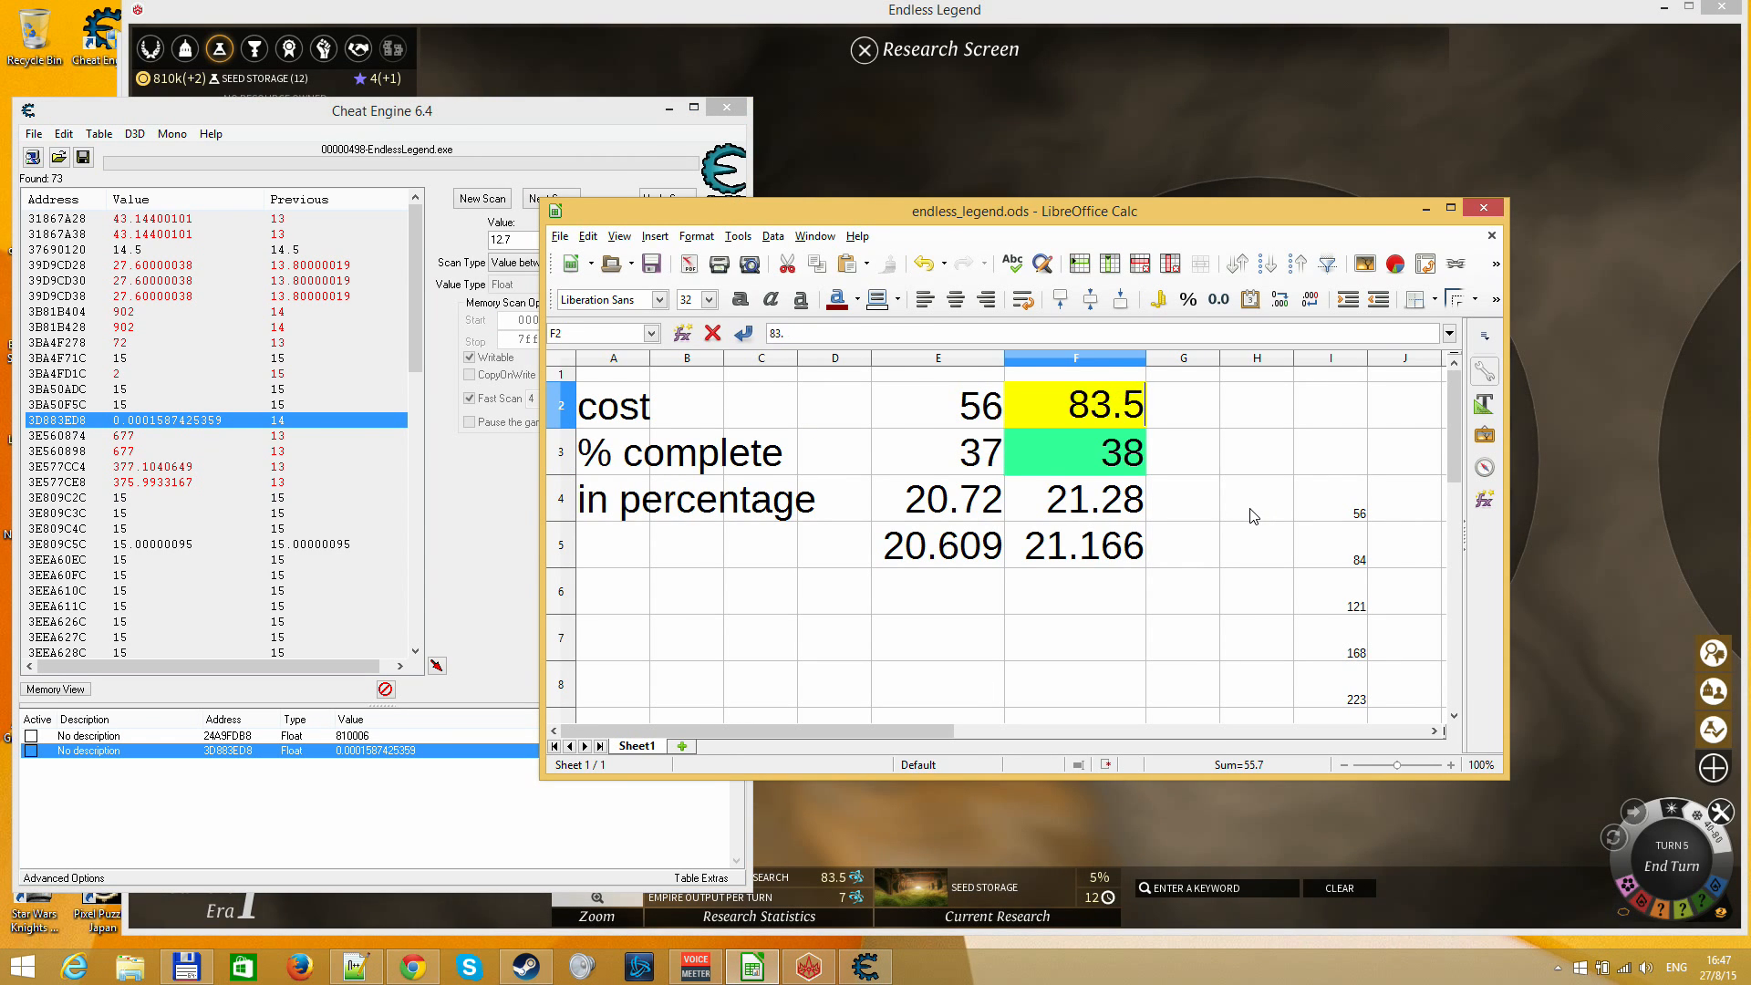
pyautogui.press('Return')
pyautogui.write('5')
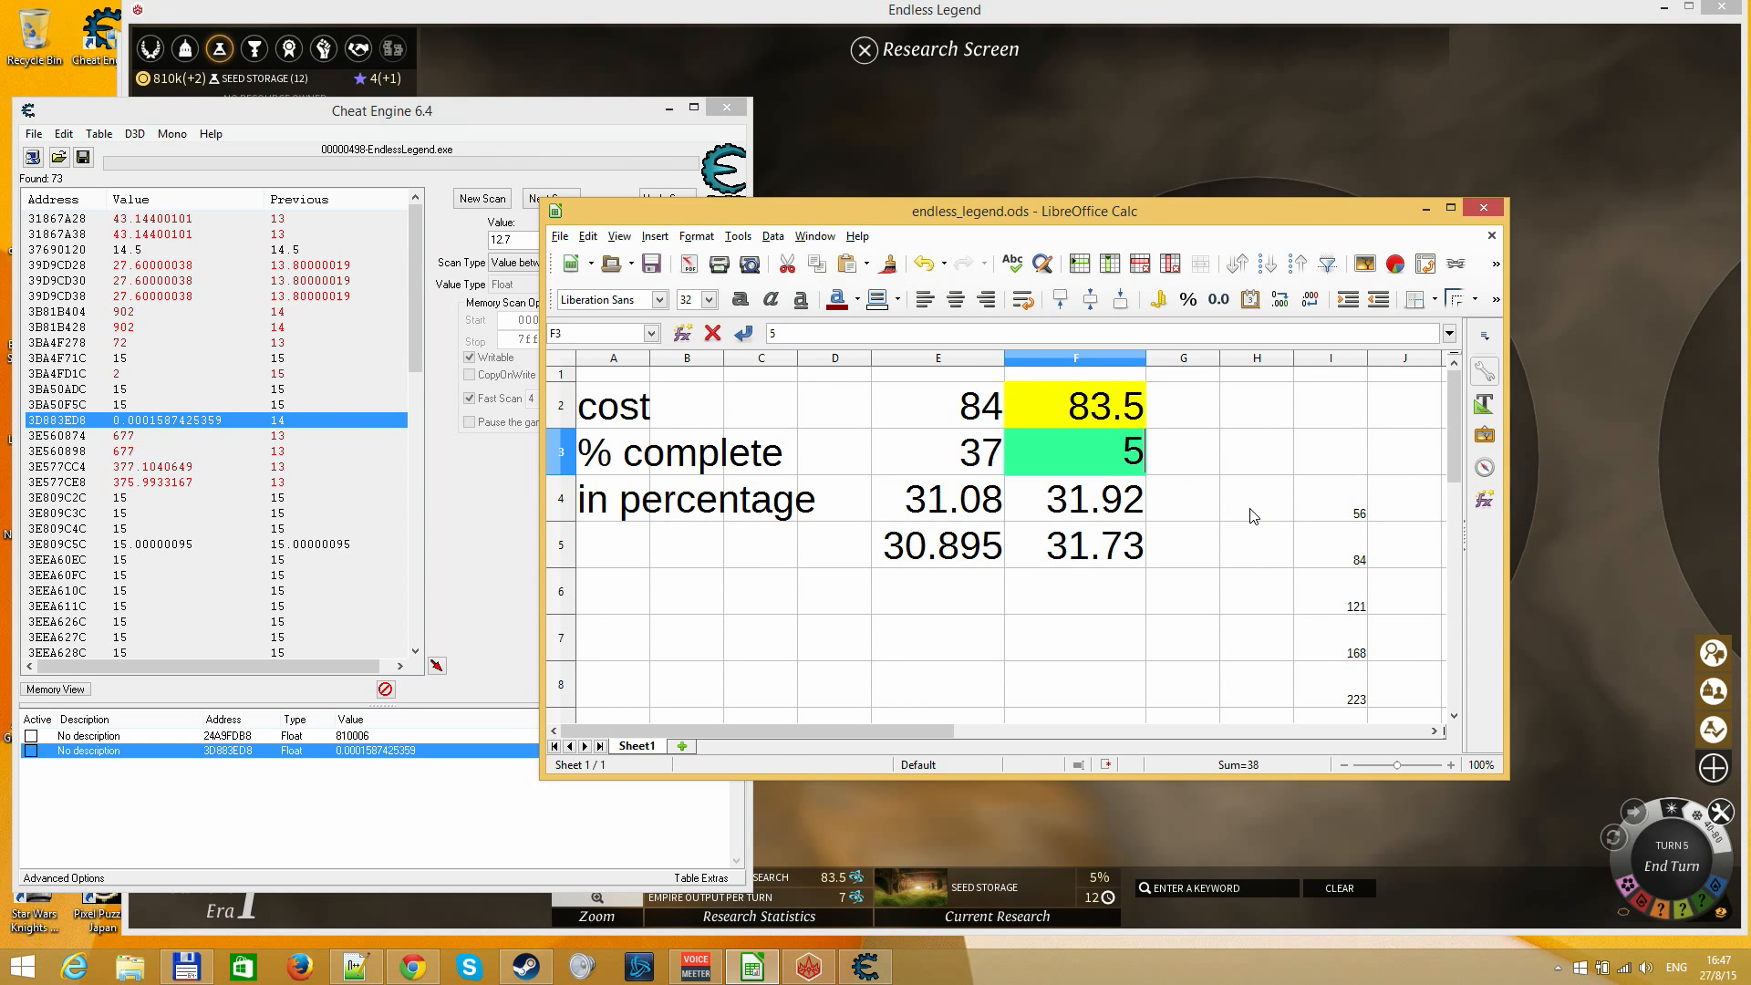
pyautogui.press('Return')
pyautogui.press('Up')
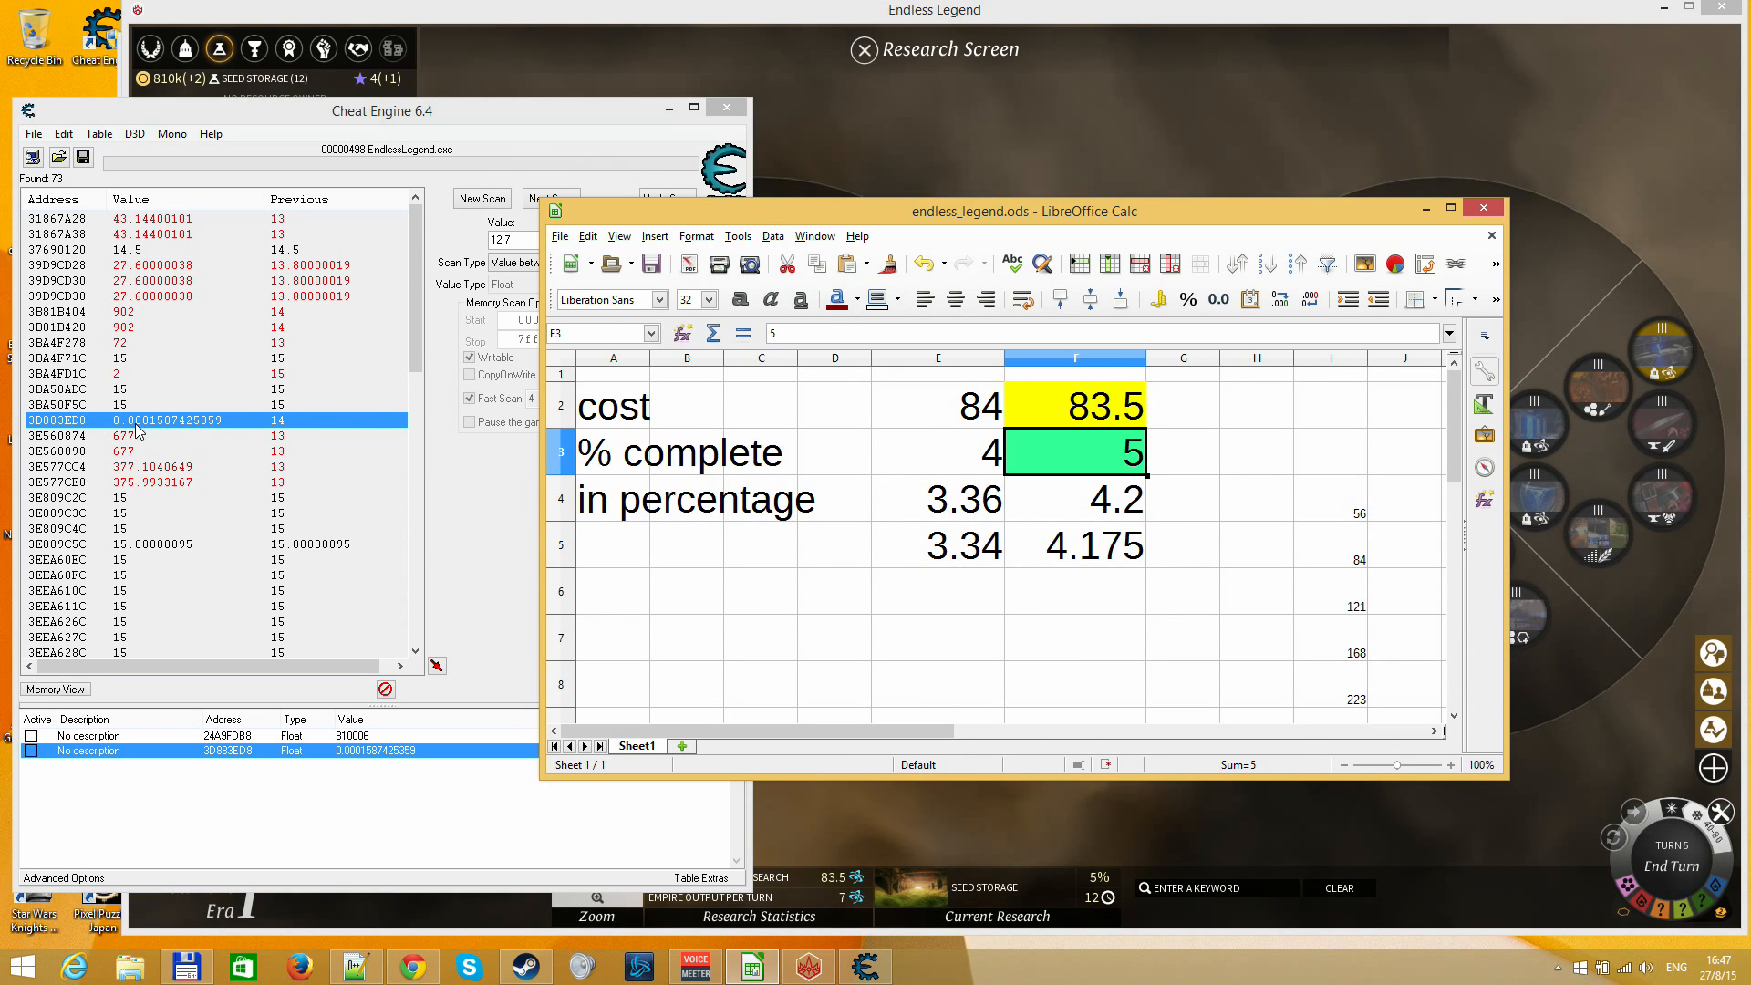
# Check the research figures in Endless Legend, switch back to Cheat Engine and clear the previous scan results
pyautogui.click(137, 466)
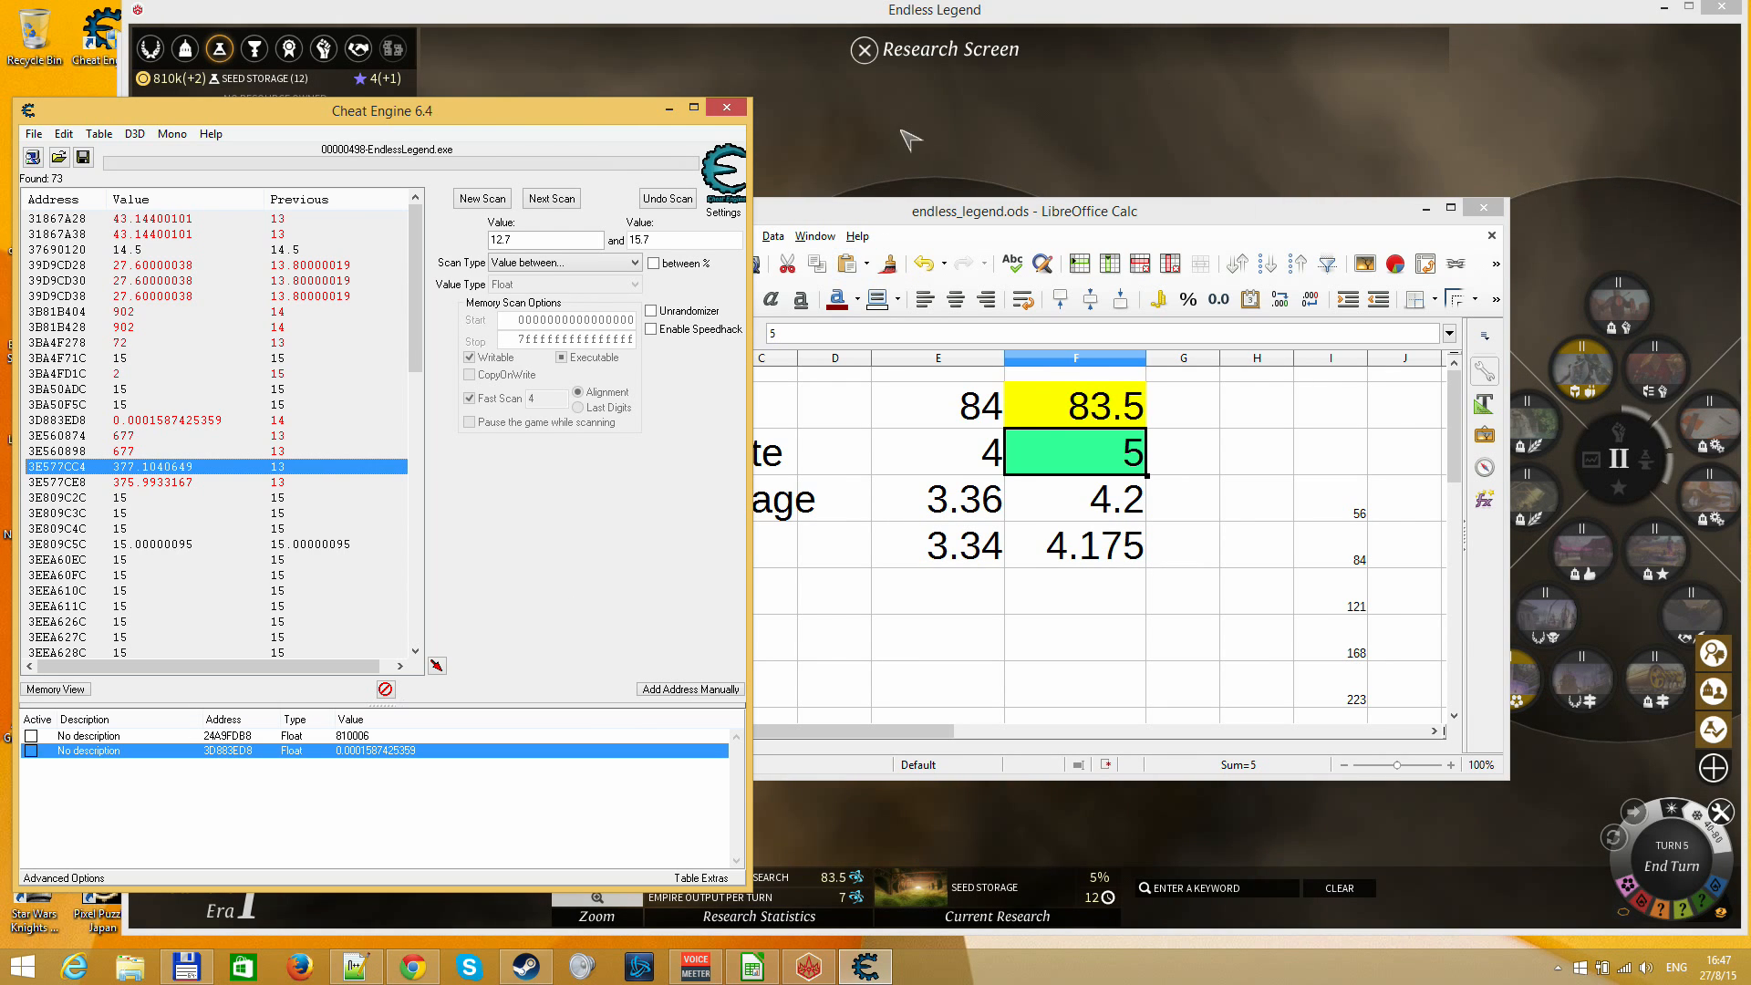
pyautogui.click(844, 161)
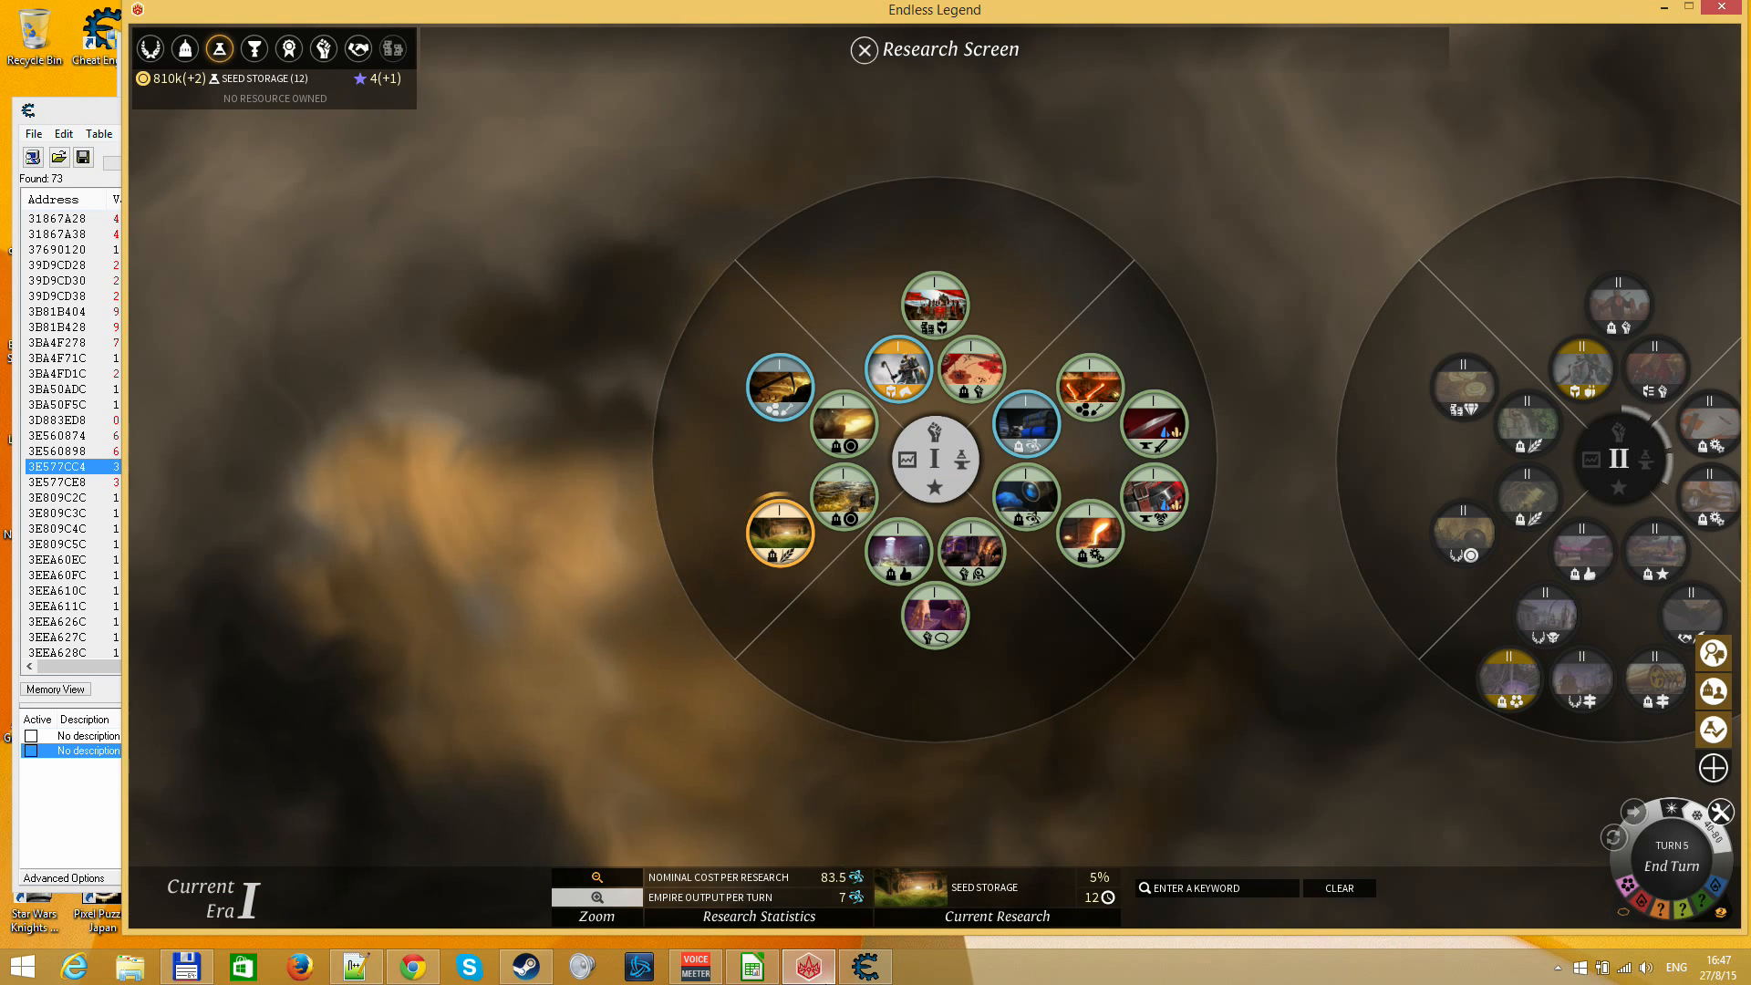
pyautogui.click(864, 965)
pyautogui.click(467, 199)
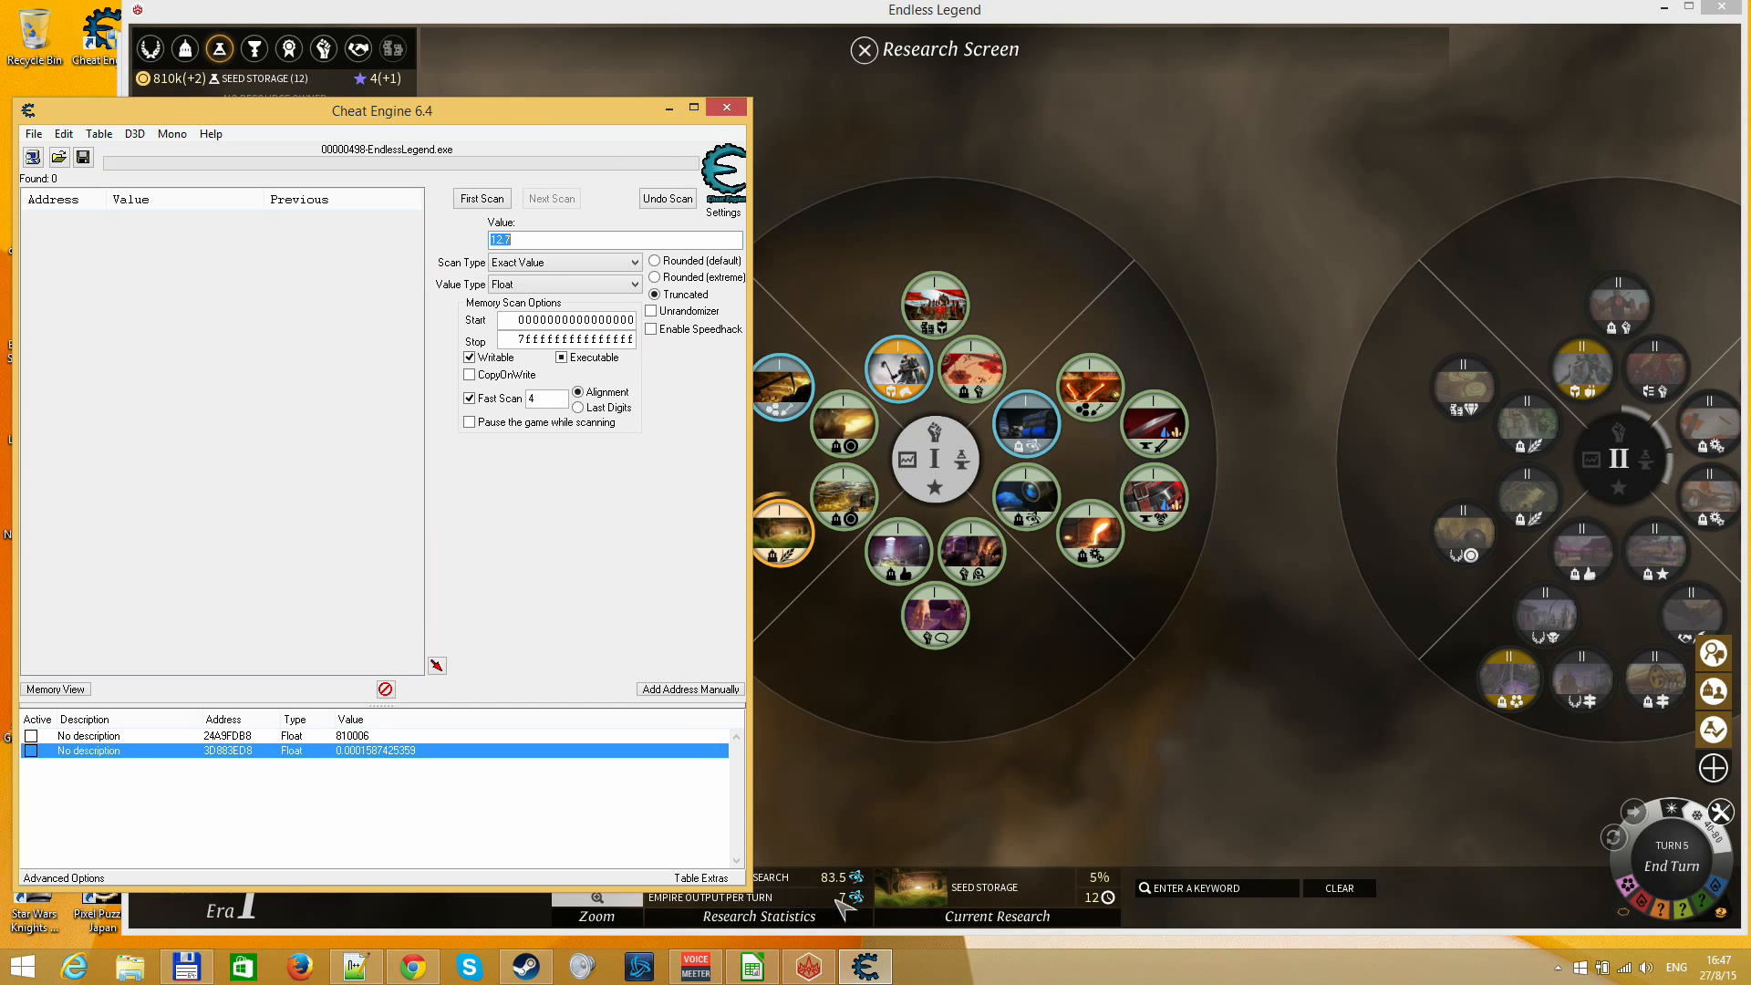
# Check the calculated progress in LibreOffice Calc and try a first Cheat Engine scan for float values between 1 and 6
pyautogui.click(753, 965)
pyautogui.click(887, 968)
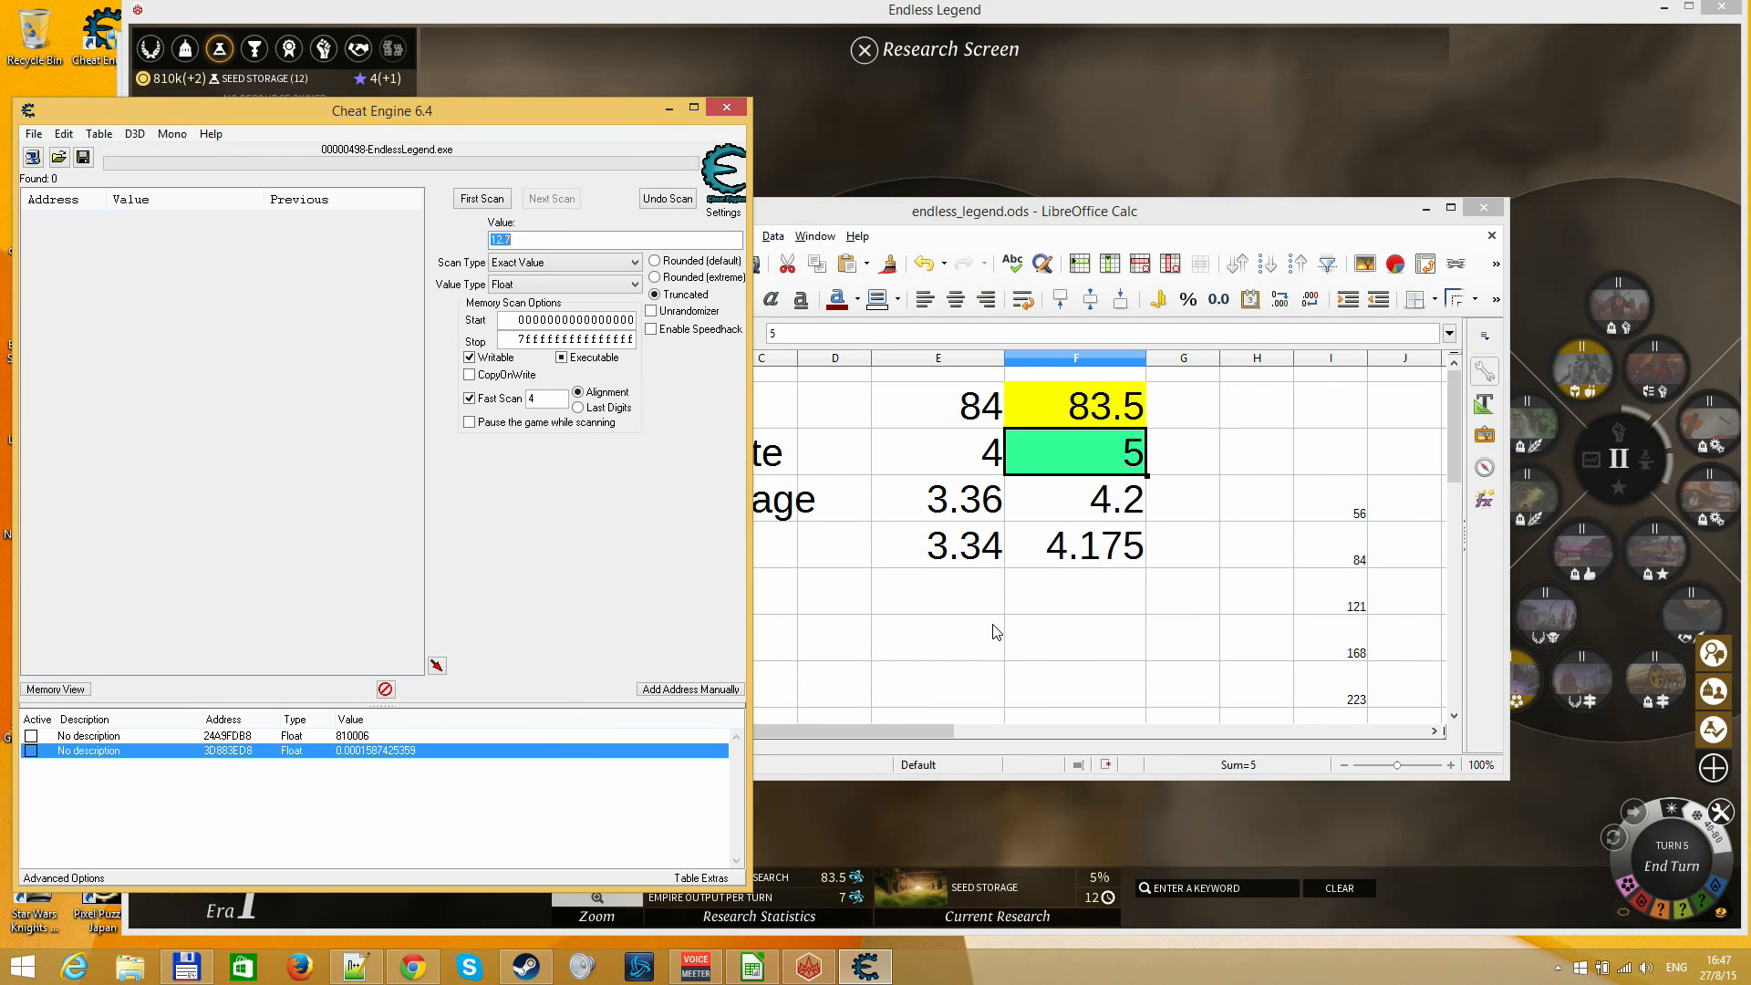
pyautogui.press('Tab')
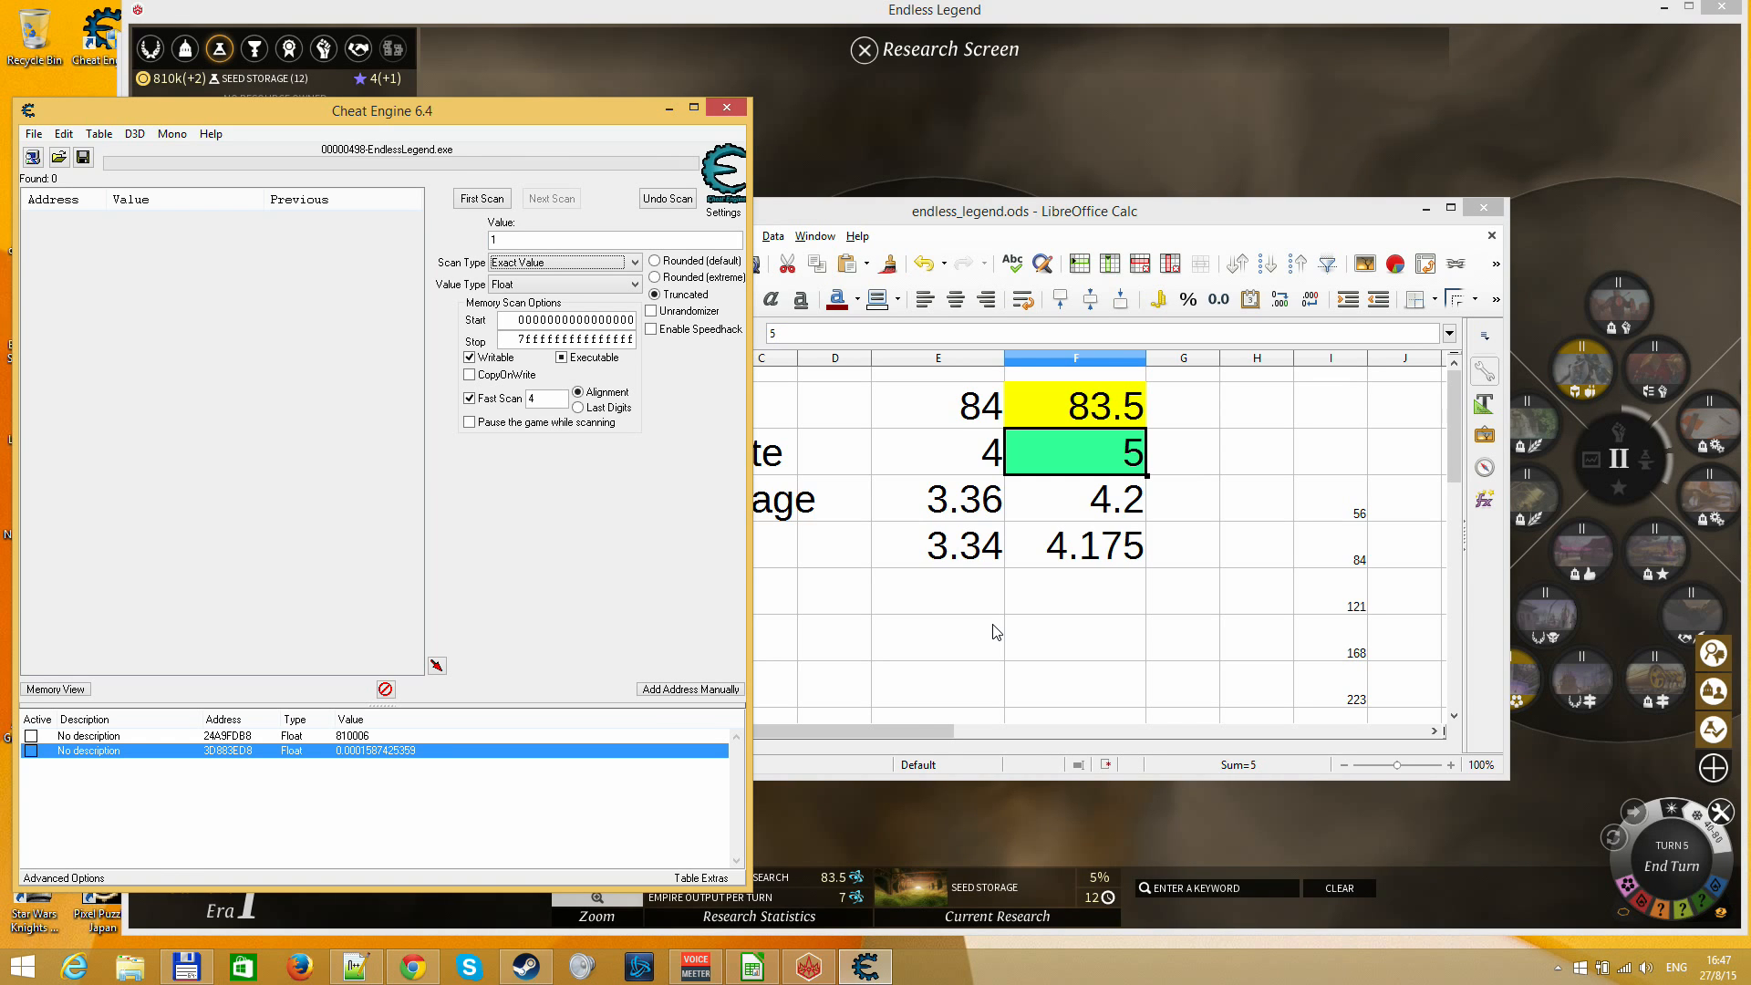
pyautogui.press('Down')
pyautogui.press('Down')
pyautogui.press('Down')
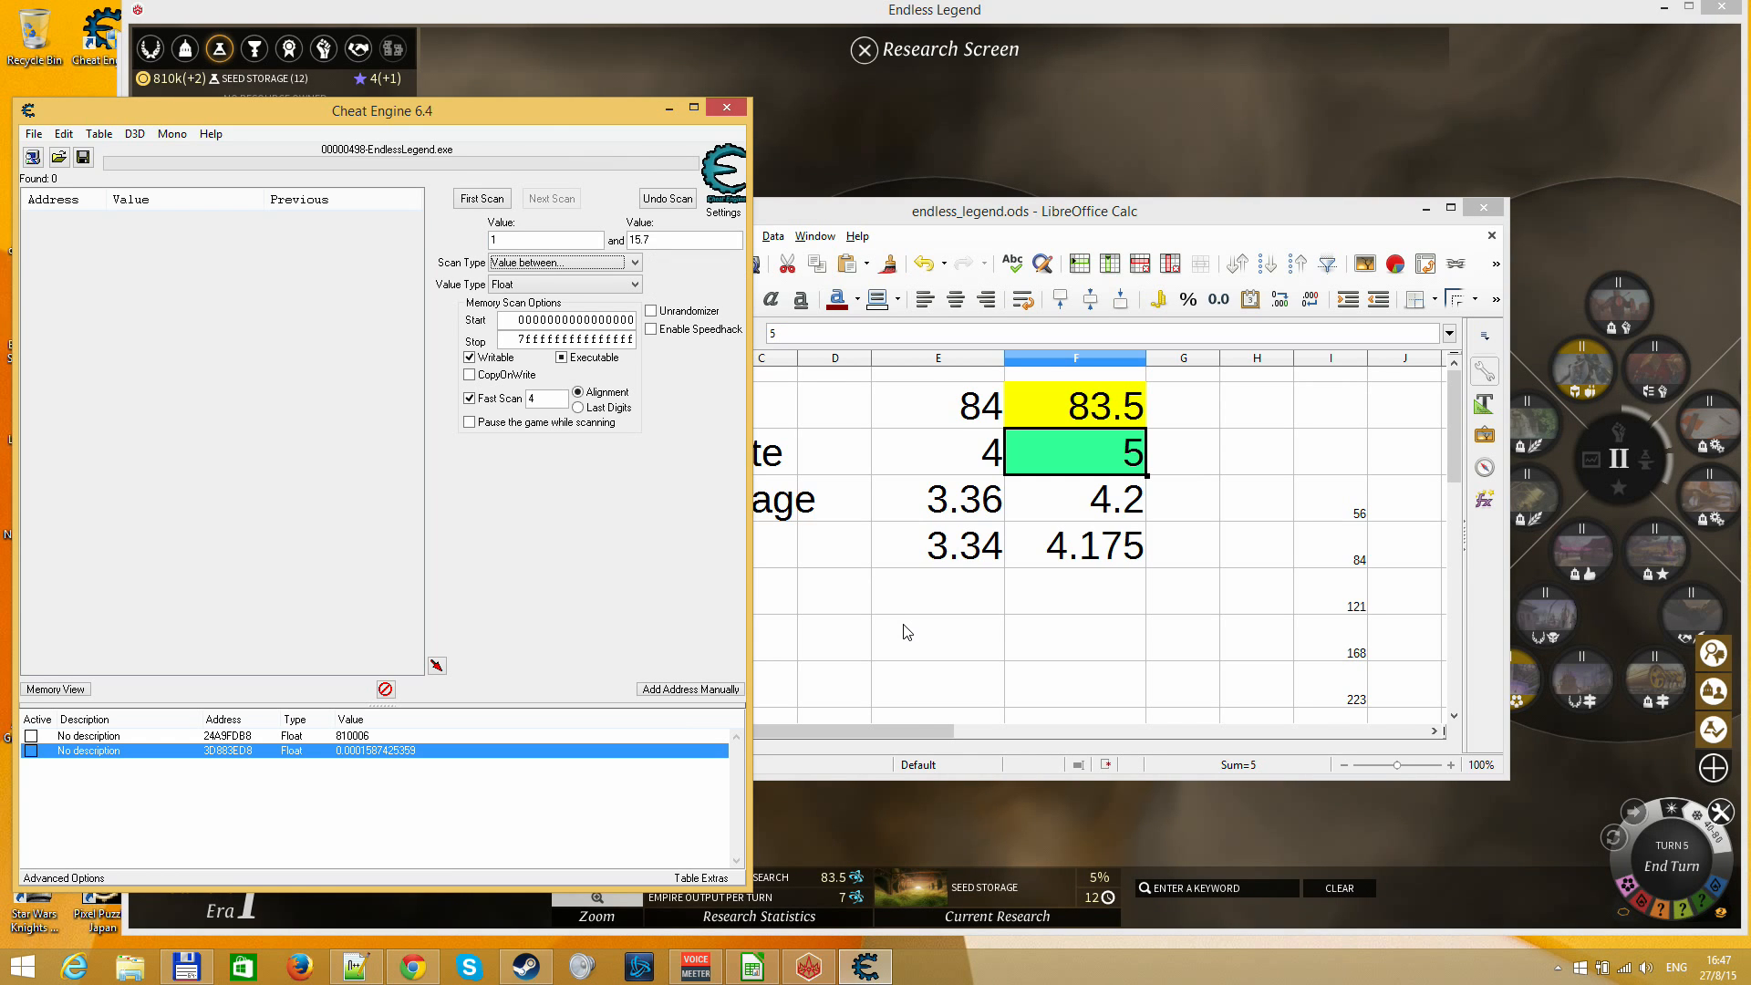
pyautogui.press('Tab')
pyautogui.write('6.')
pyautogui.press('Return')
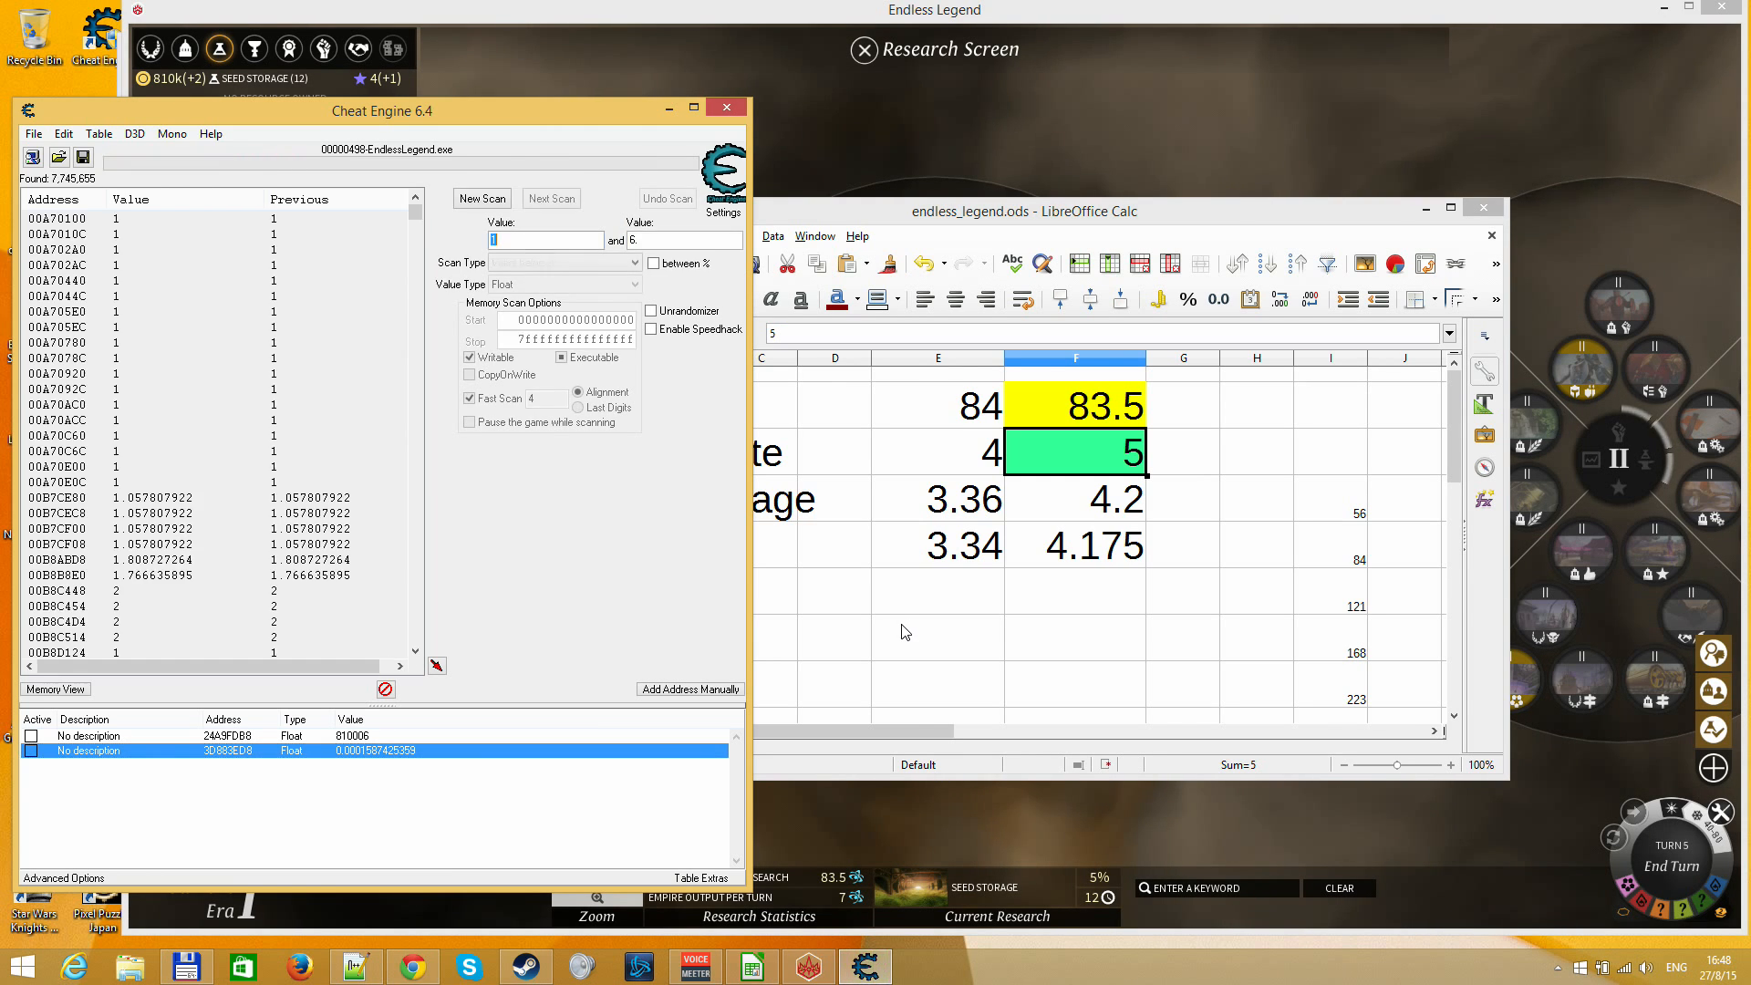
# Discard the scan and run a fresh first scan for float values between 1 and 6
pyautogui.click(482, 199)
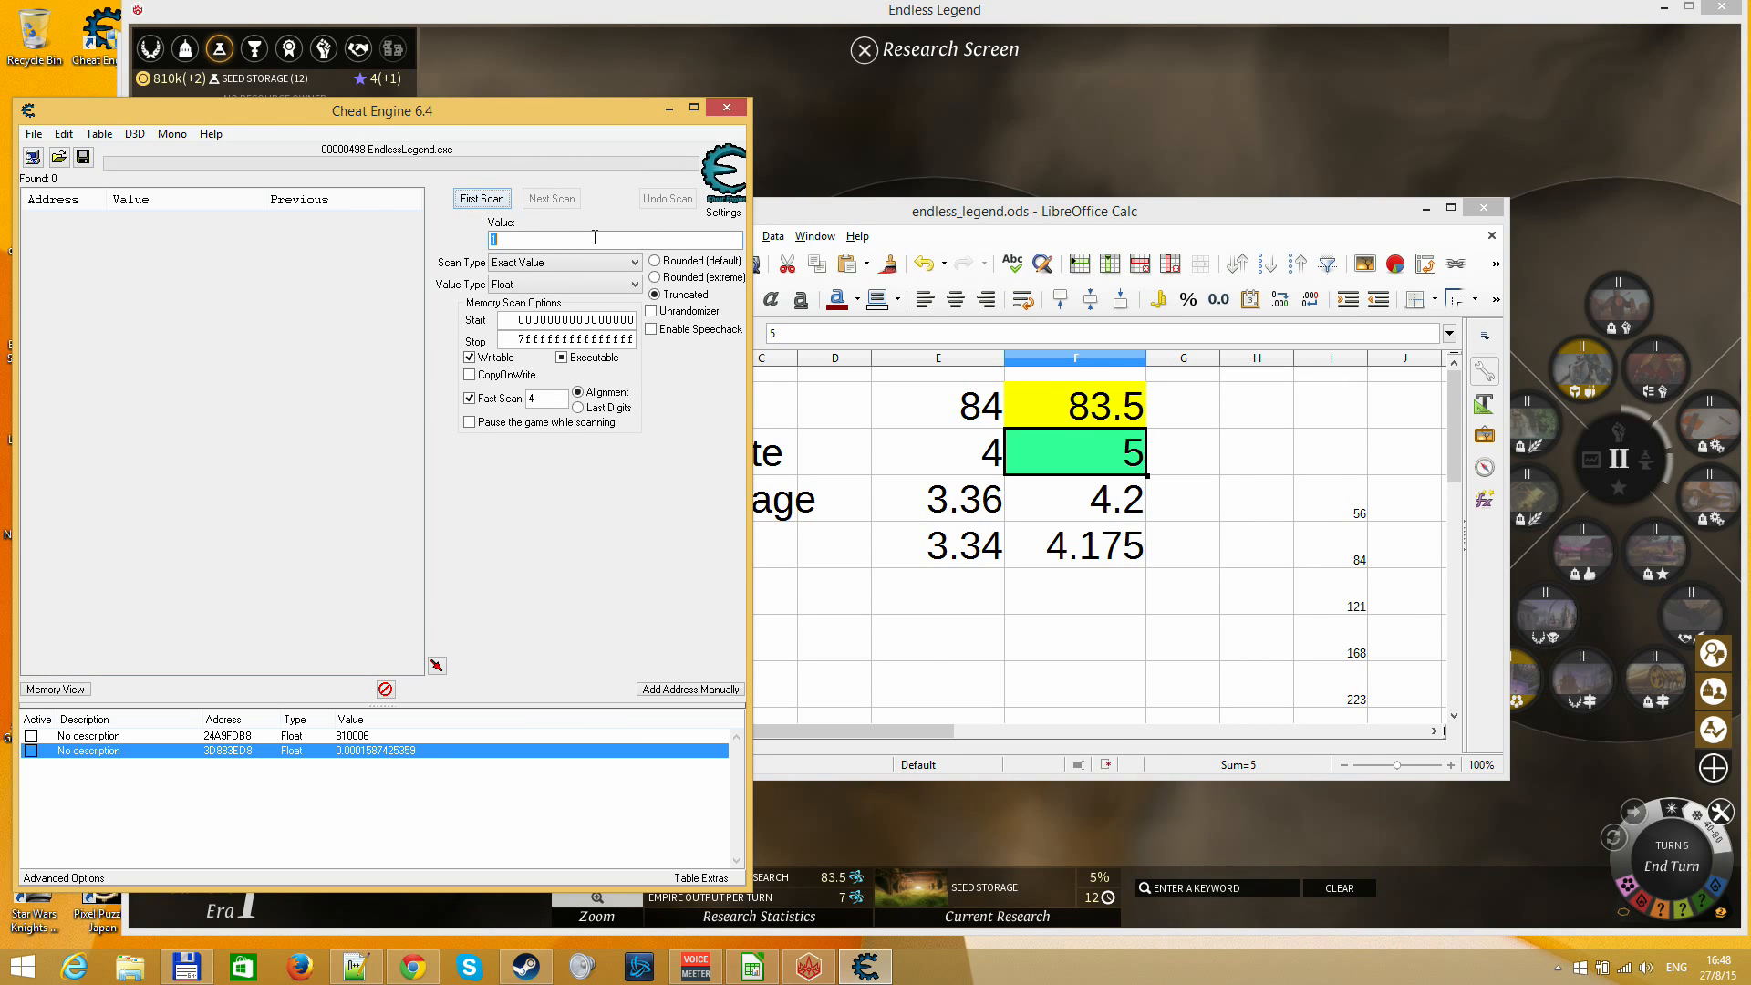
pyautogui.hotkey('shift', 'Tab')
pyautogui.press('Down')
pyautogui.press('Down')
pyautogui.press('Down')
pyautogui.press('Tab')
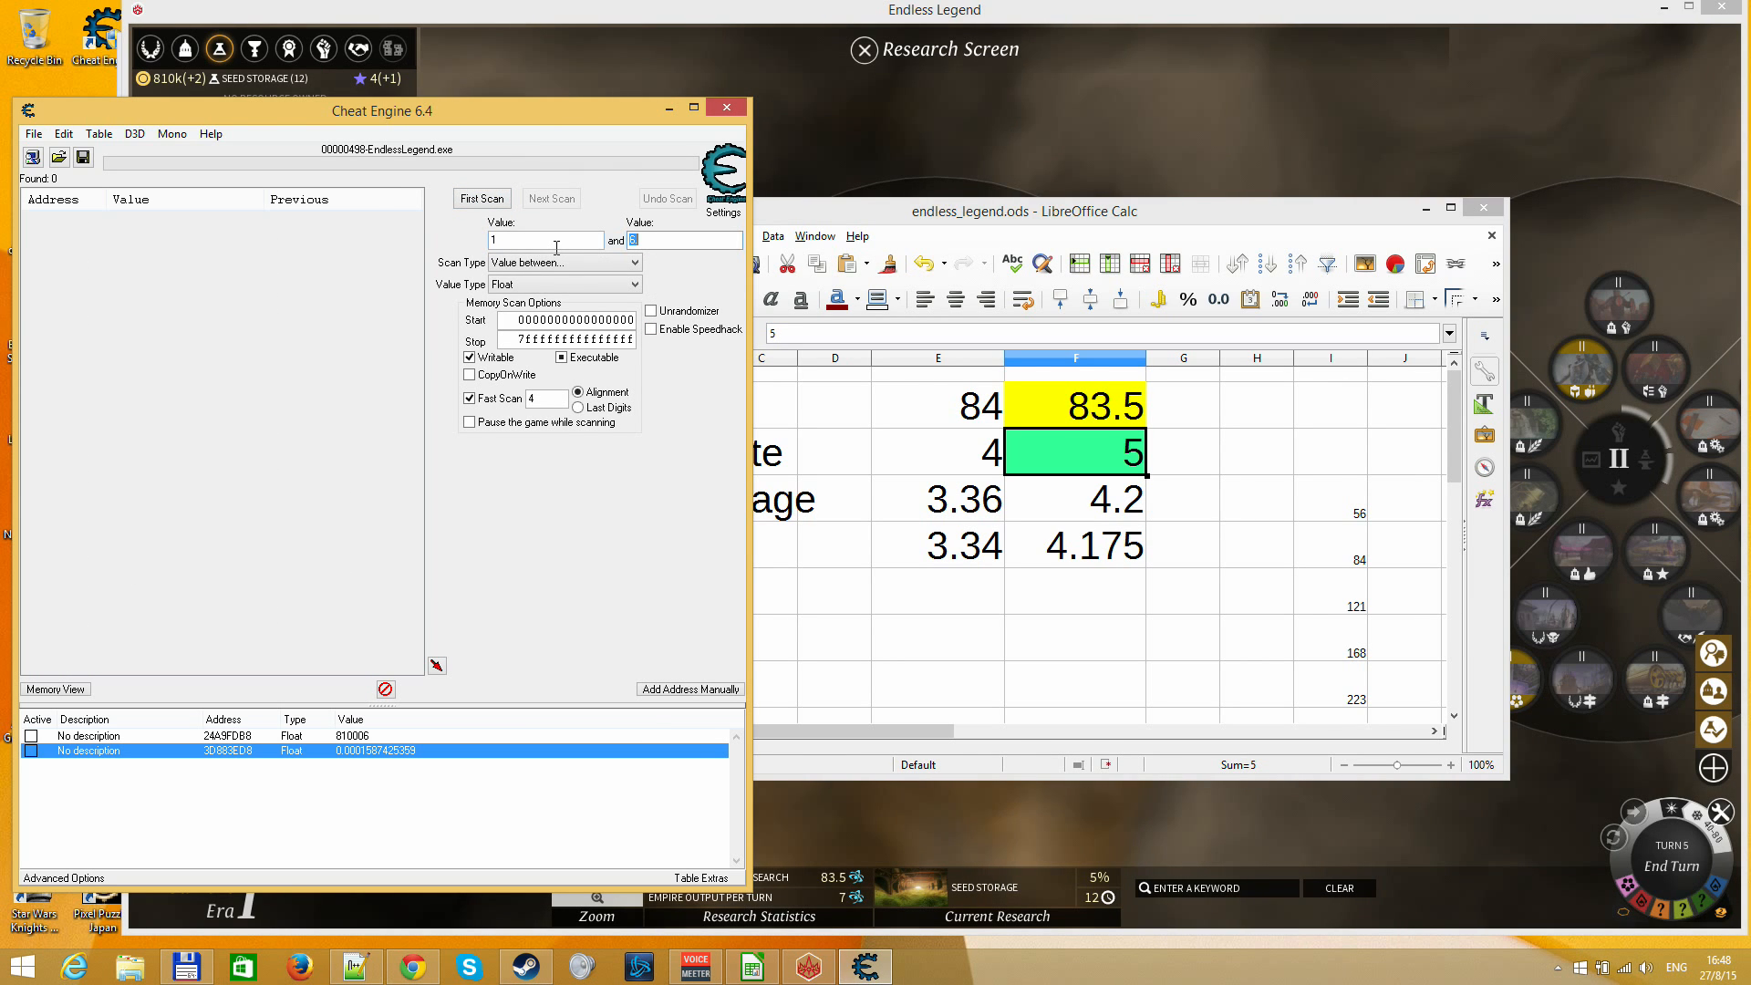
pyautogui.write('6')
pyautogui.press('Return')
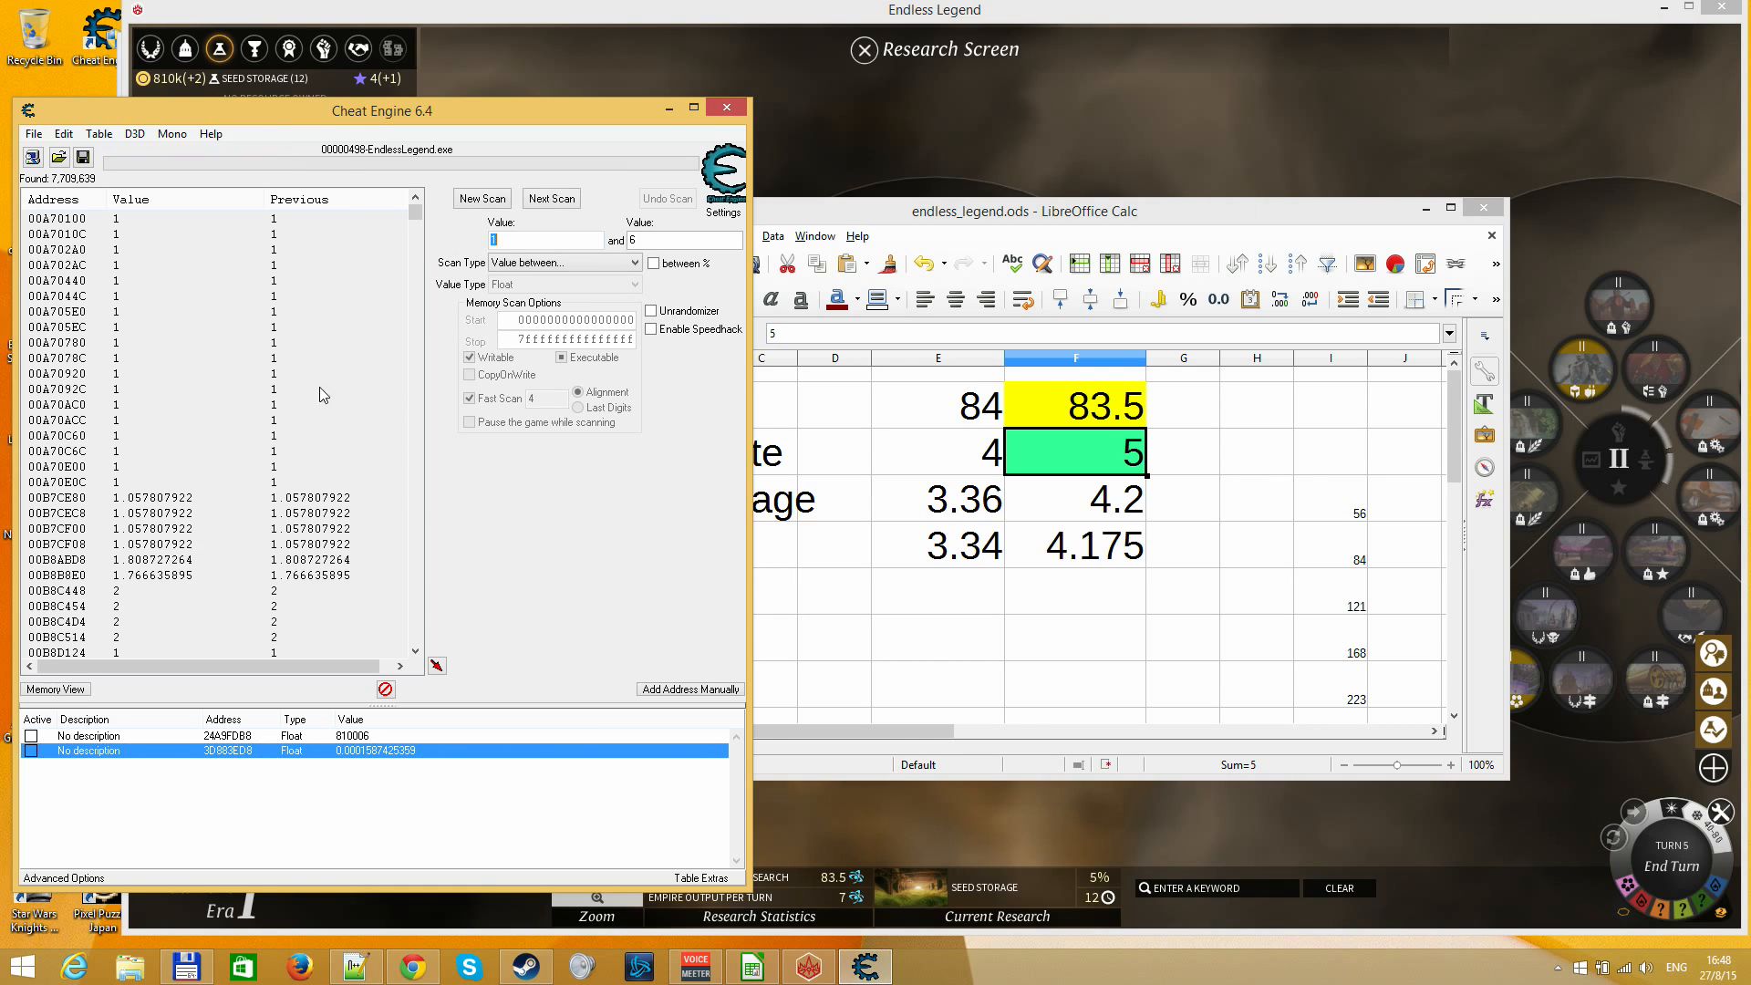
# Examine the scan results in the address range around the previously edited research value, 3D883ED8
pyautogui.click(226, 425)
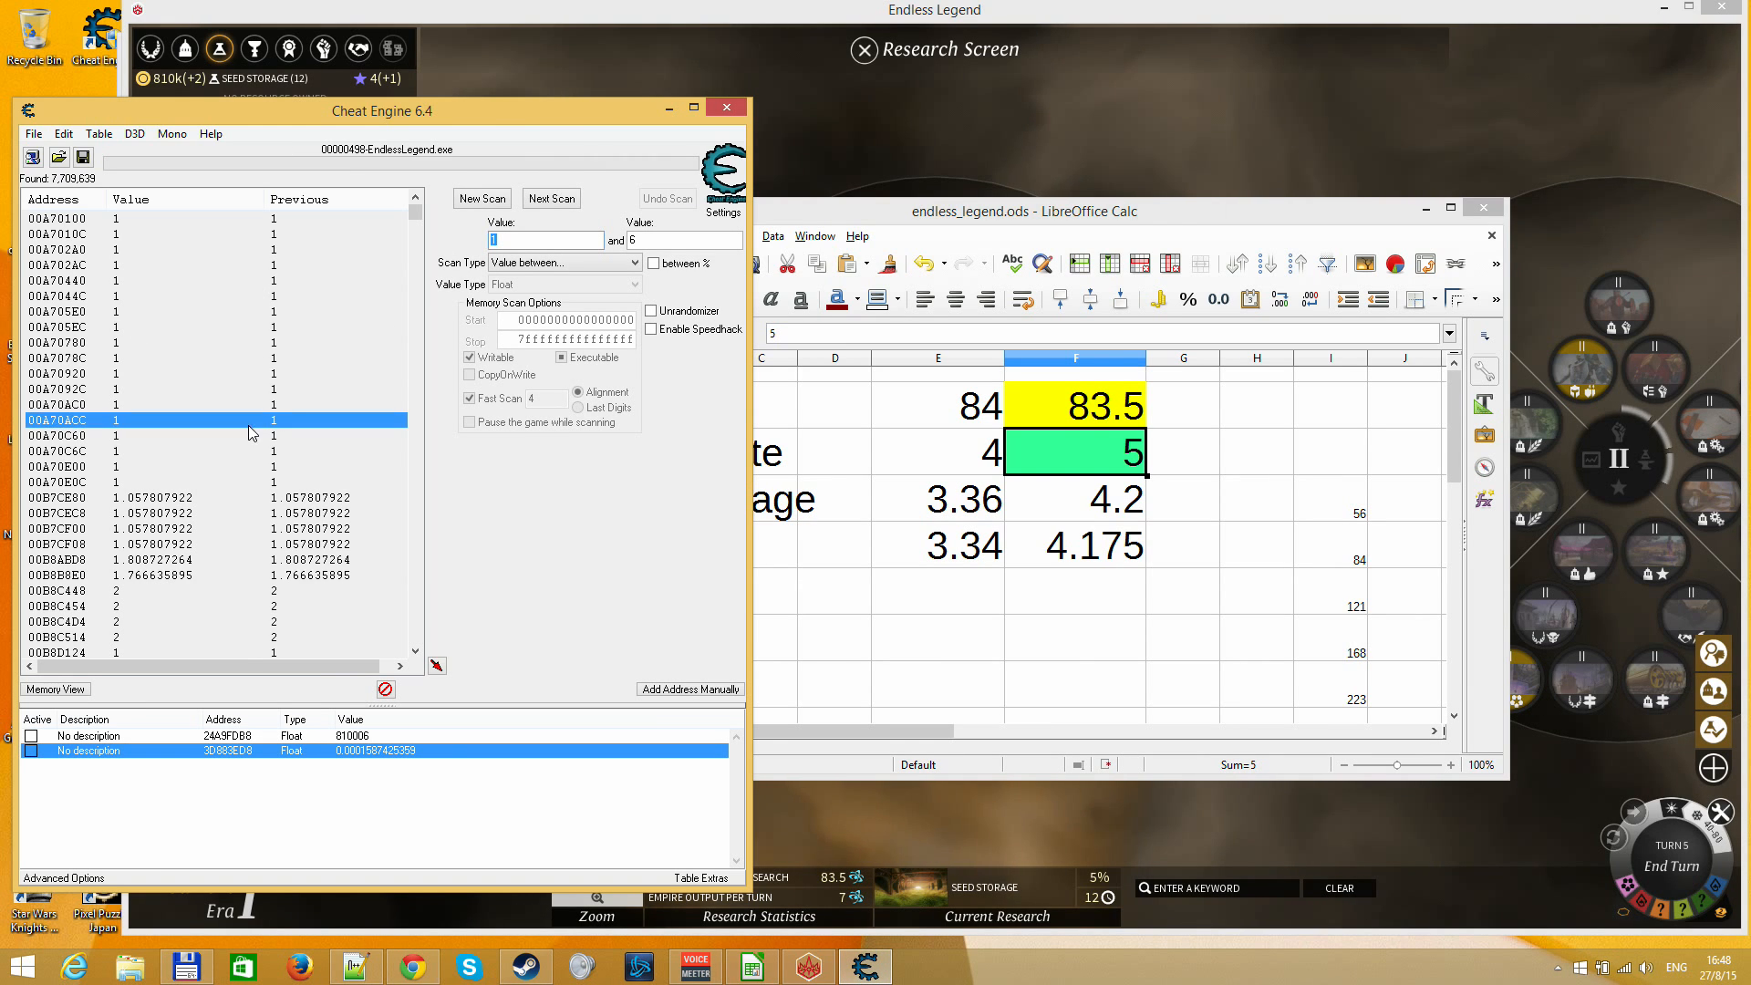
pyautogui.moveTo(415, 214); pyautogui.dragTo(411, 428)
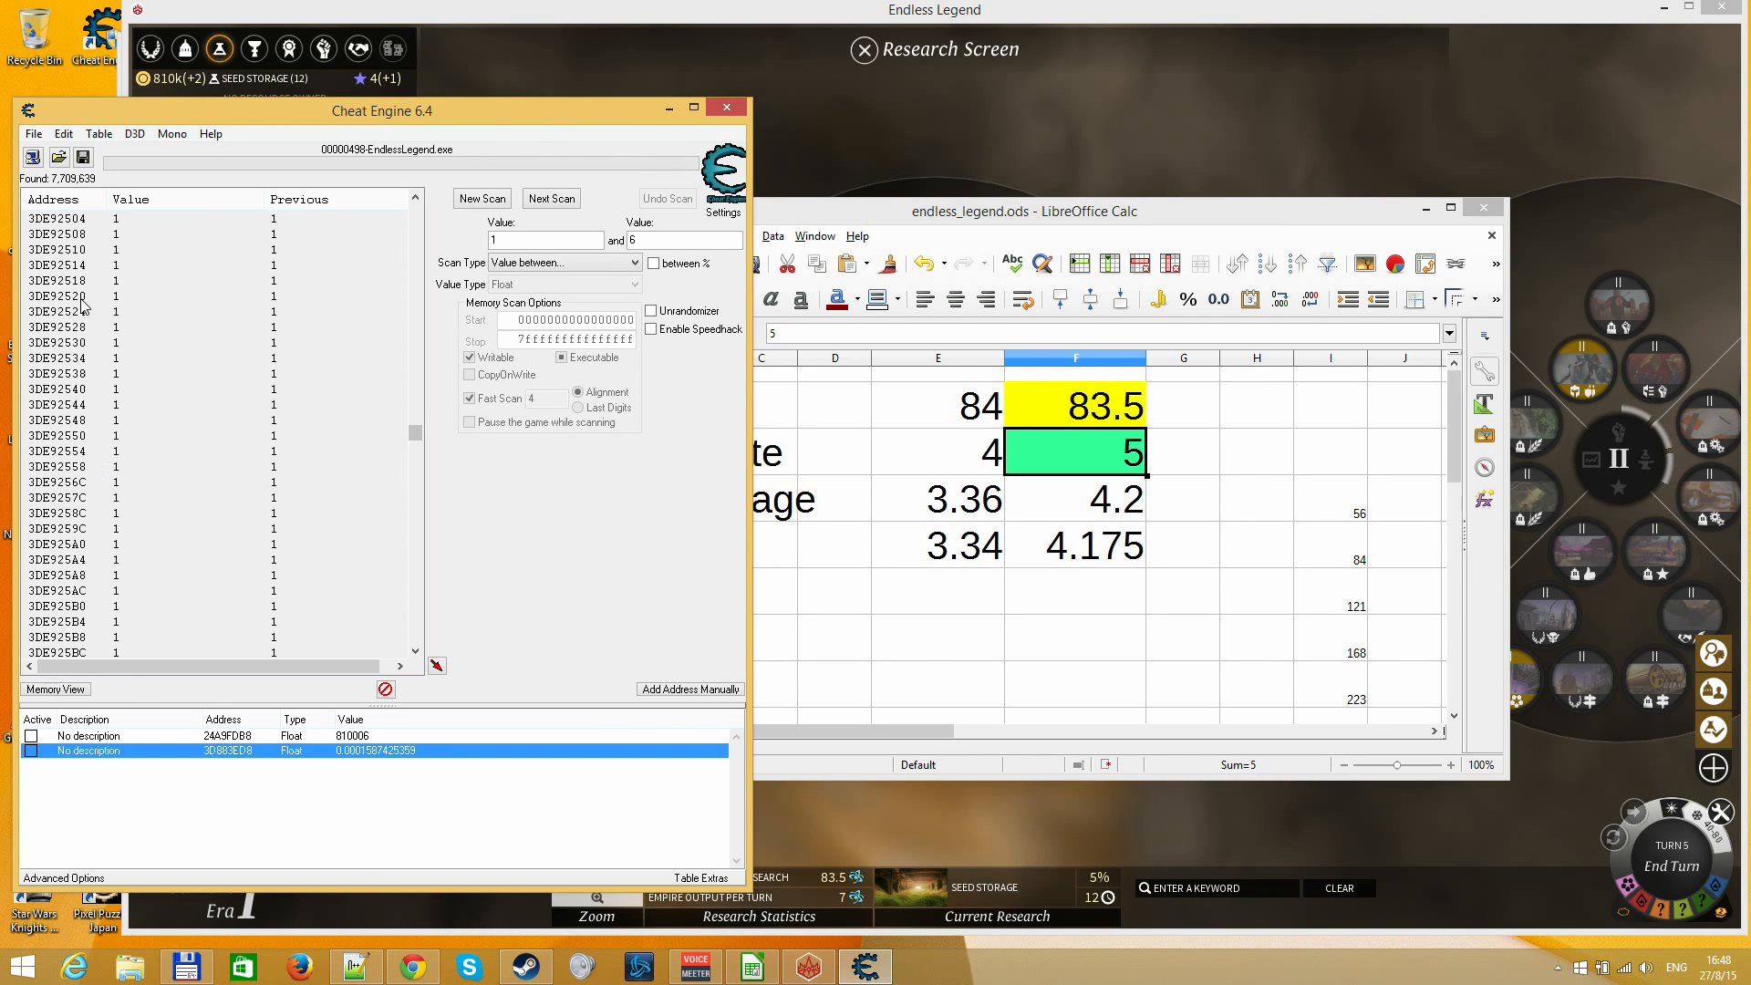
pyautogui.click(71, 420)
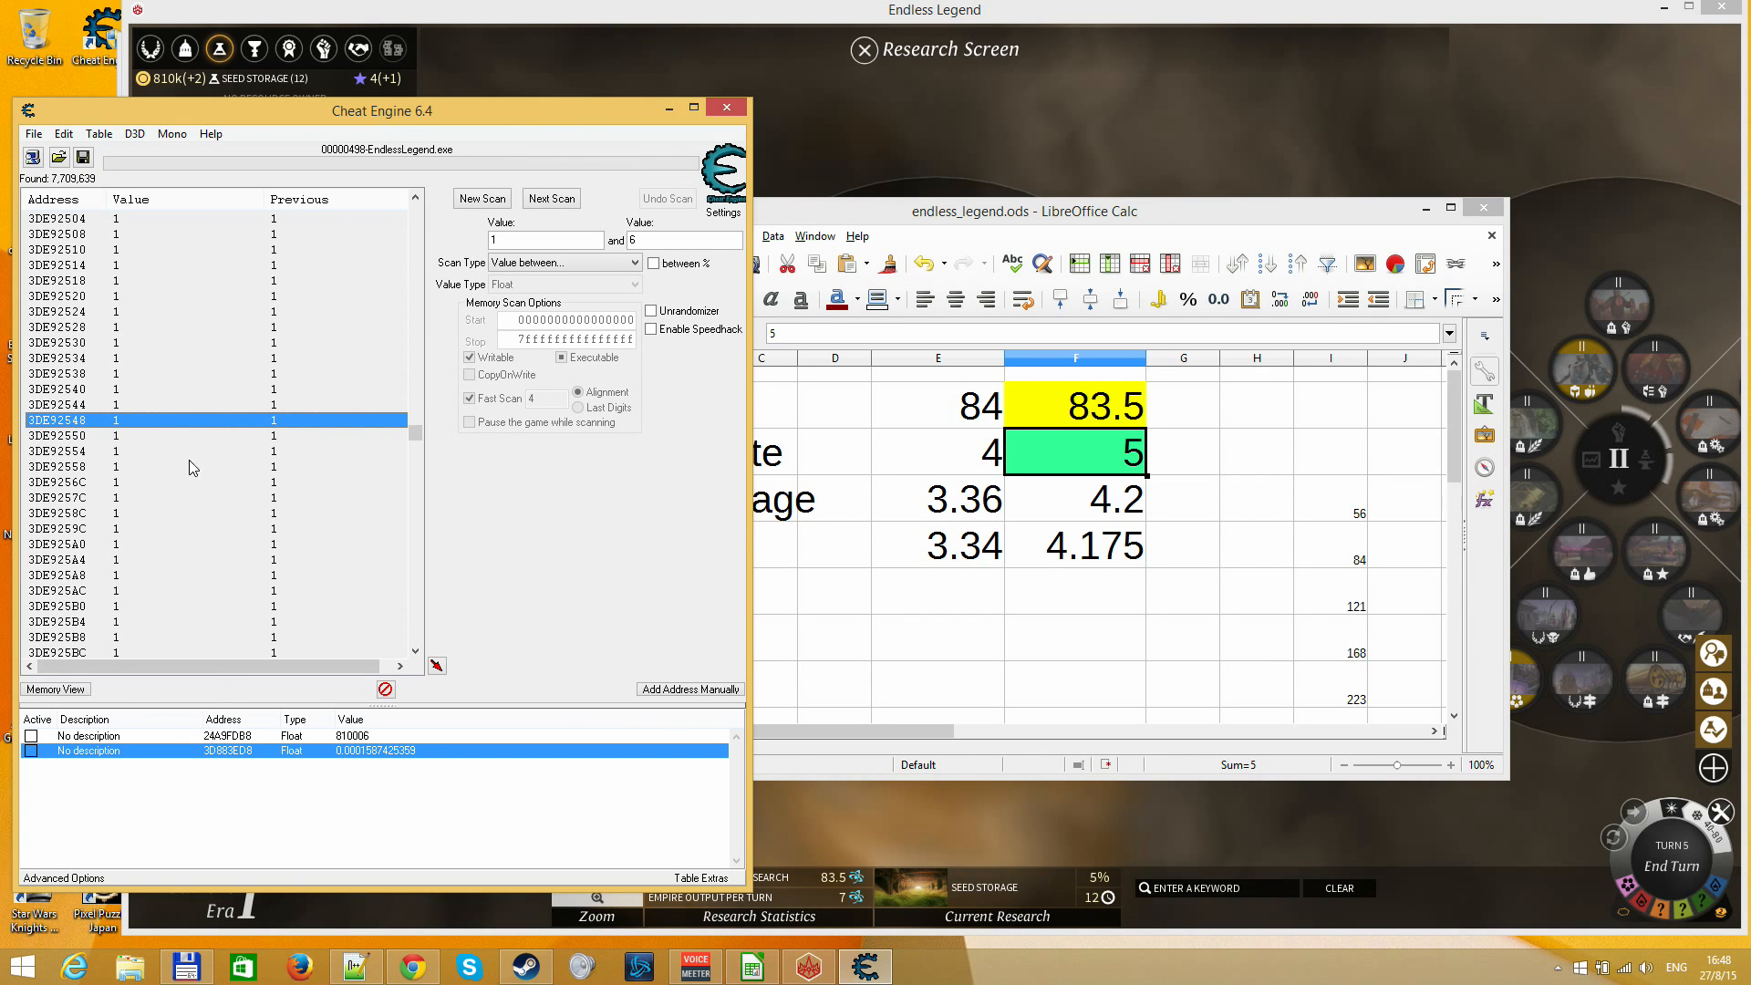
pyautogui.press('pageup')
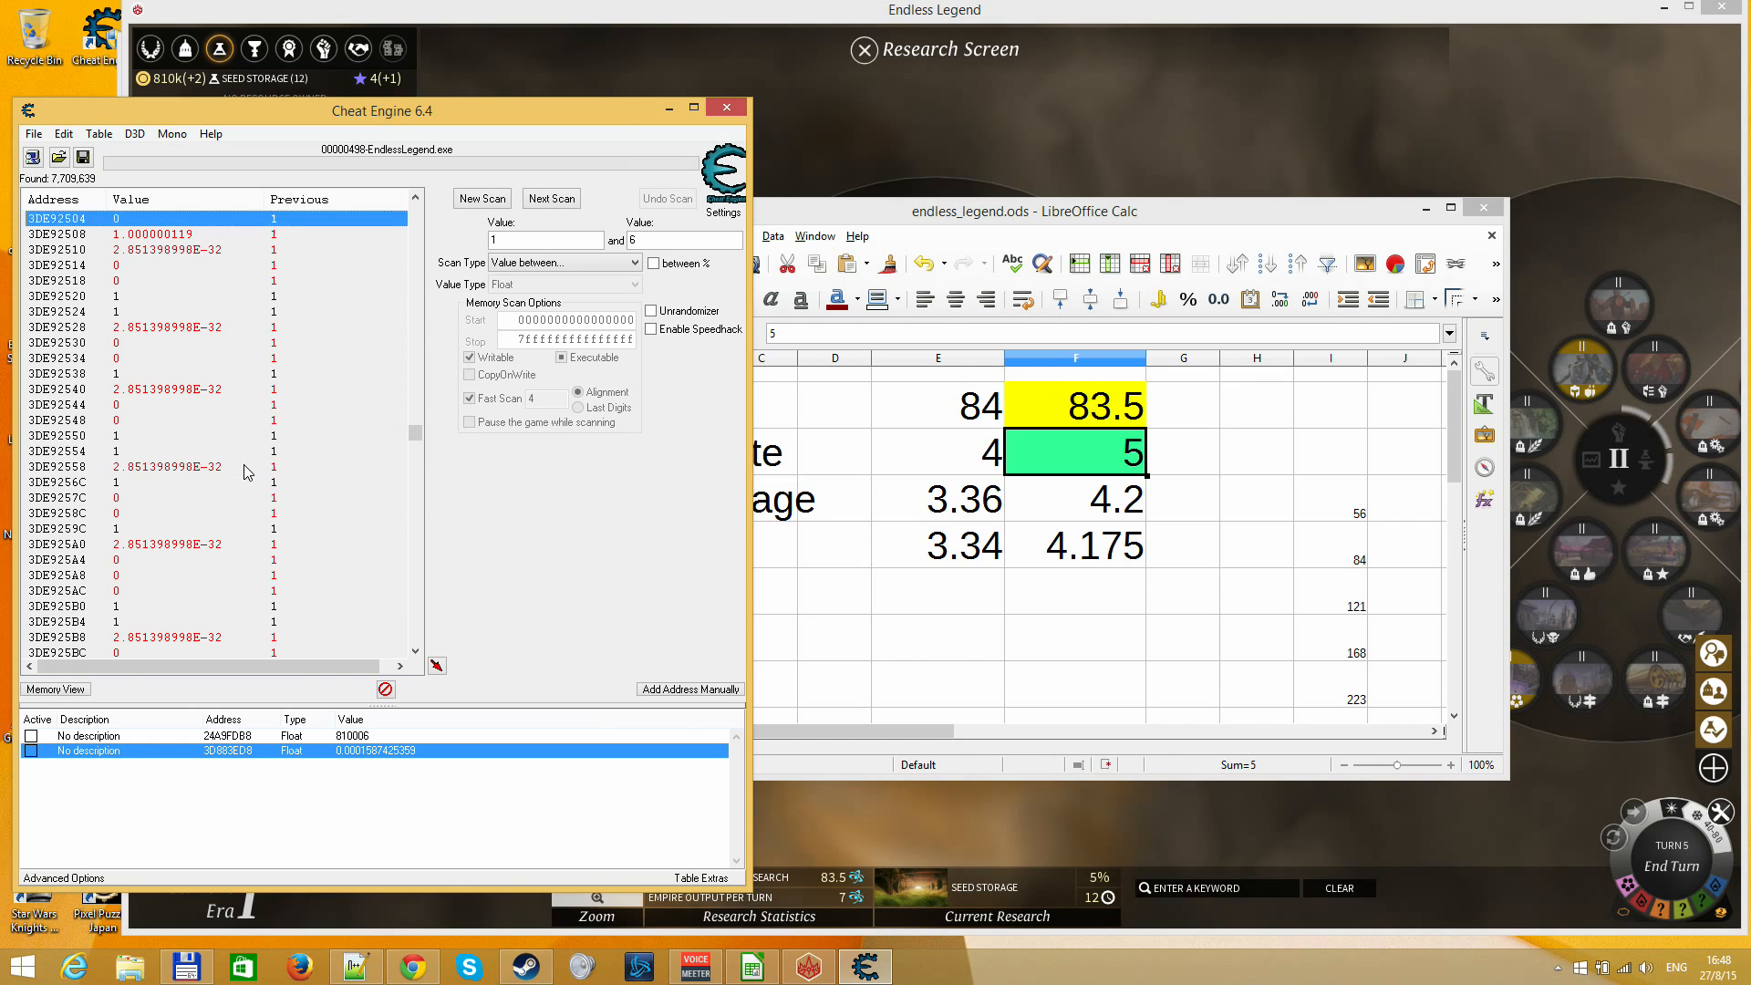
pyautogui.press('pageup')
pyautogui.press('pageup')
pyautogui.press('pageup')
pyautogui.press('pageup')
pyautogui.press('pageup')
pyautogui.press('pageup')
pyautogui.press('pageup')
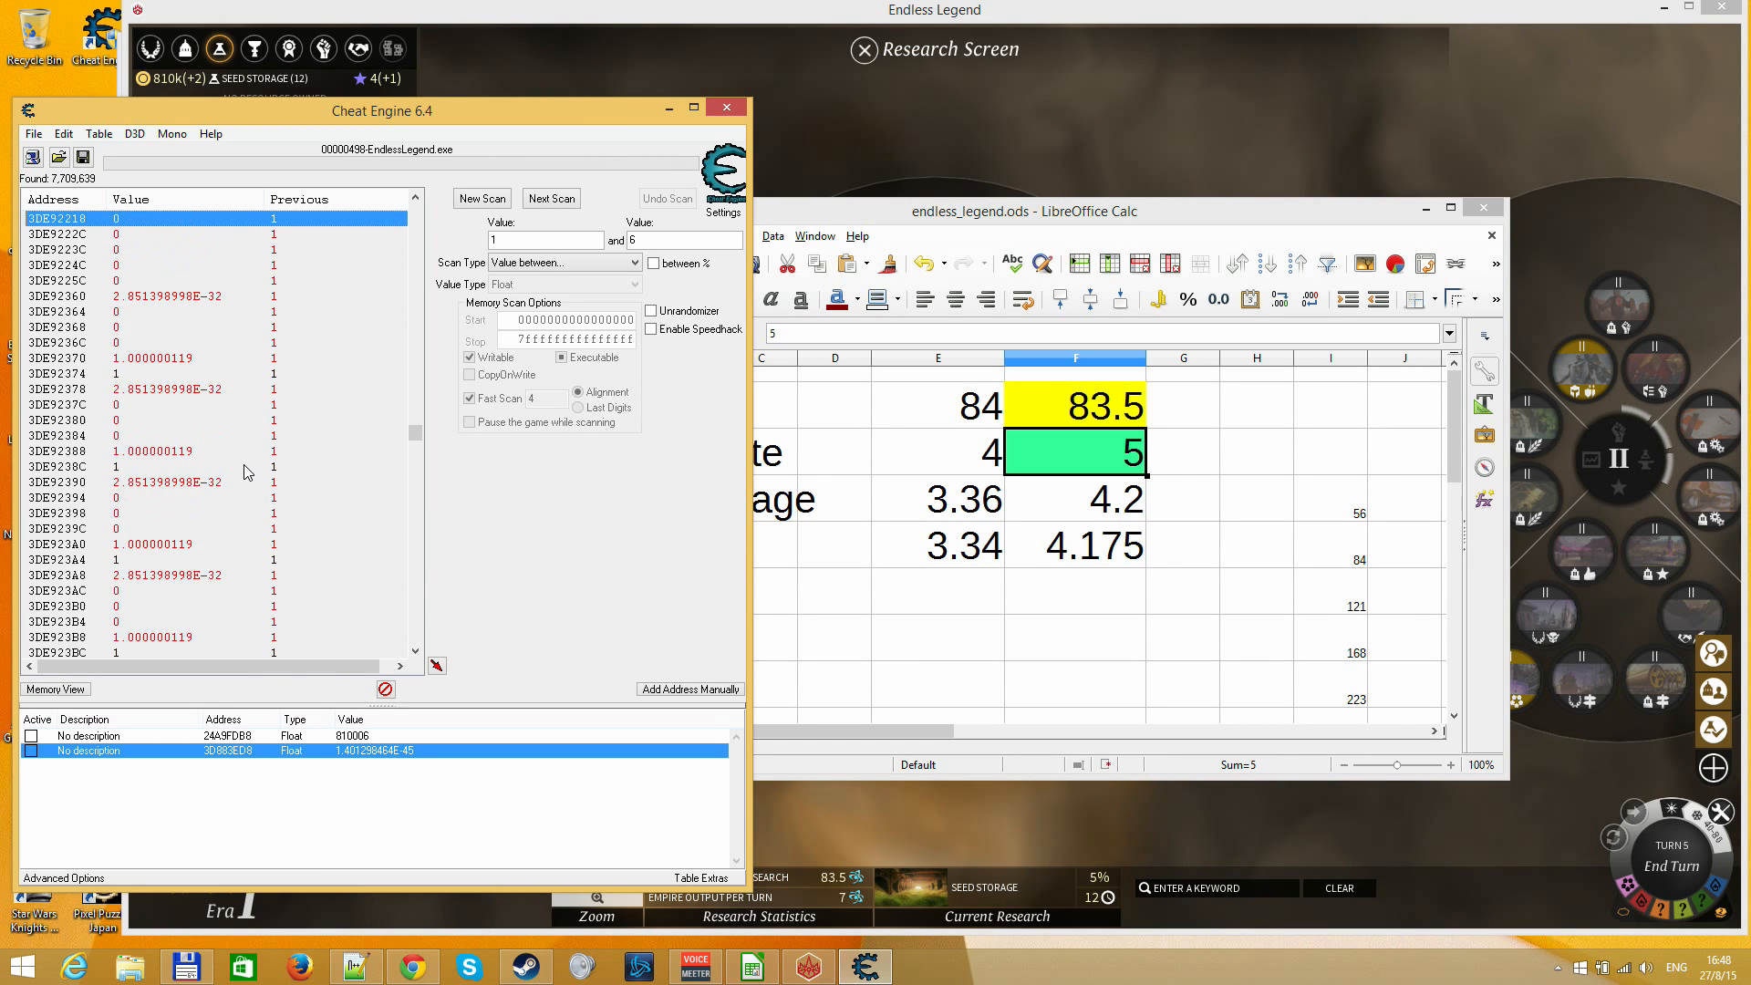
pyautogui.press('pageup')
pyautogui.press('pageup')
pyautogui.press('pageup')
pyautogui.press('pageup')
pyautogui.press('pageup')
pyautogui.press('pageup')
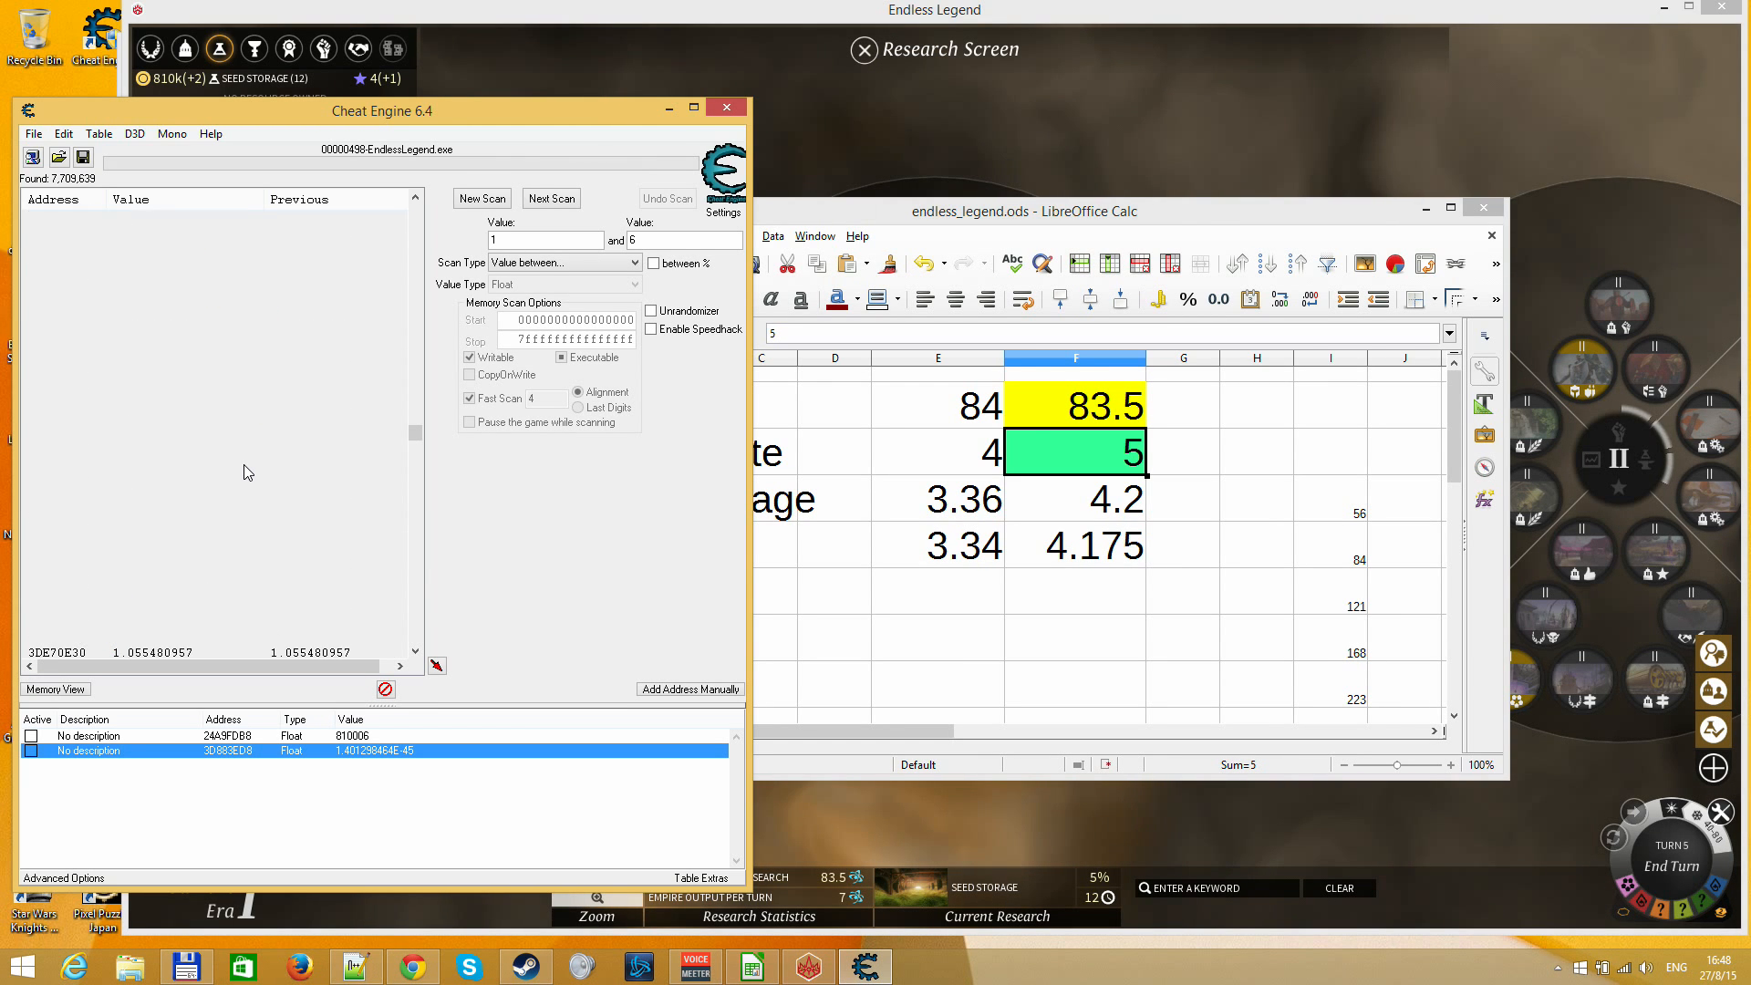
pyautogui.press('pageup')
pyautogui.press('pageup')
pyautogui.press('pageup')
pyautogui.press('pageup')
pyautogui.press('pageup')
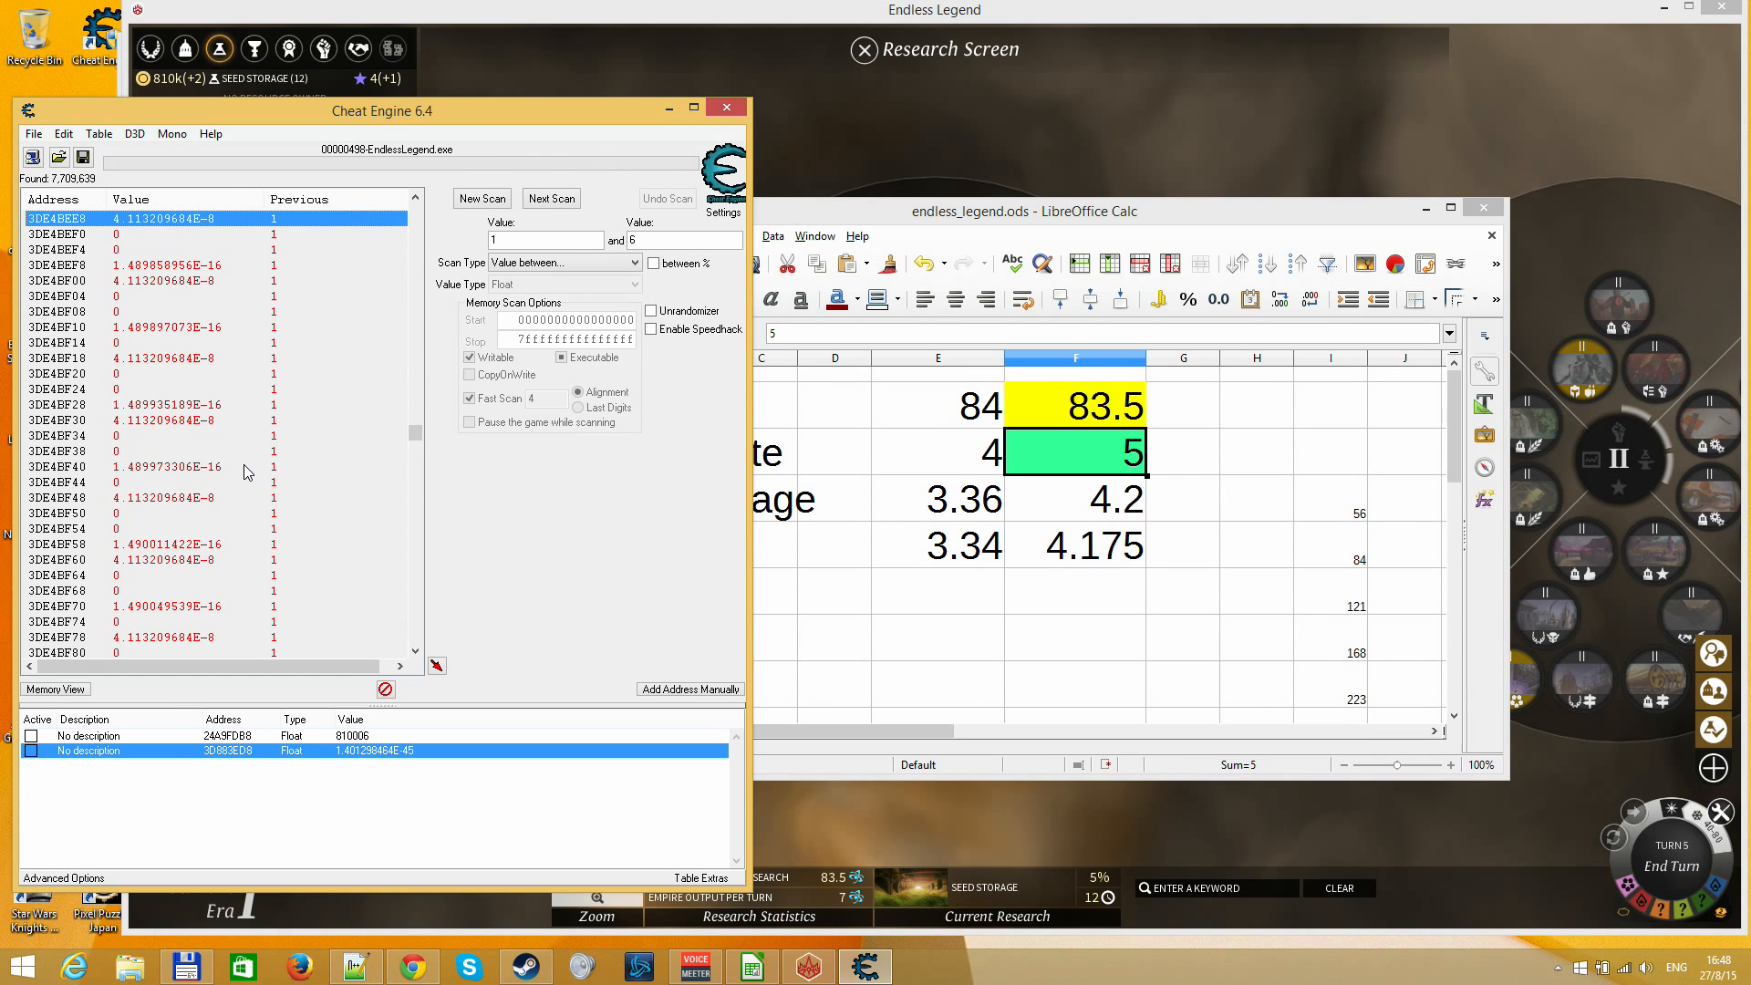
pyautogui.moveTo(415, 434); pyautogui.dragTo(415, 426)
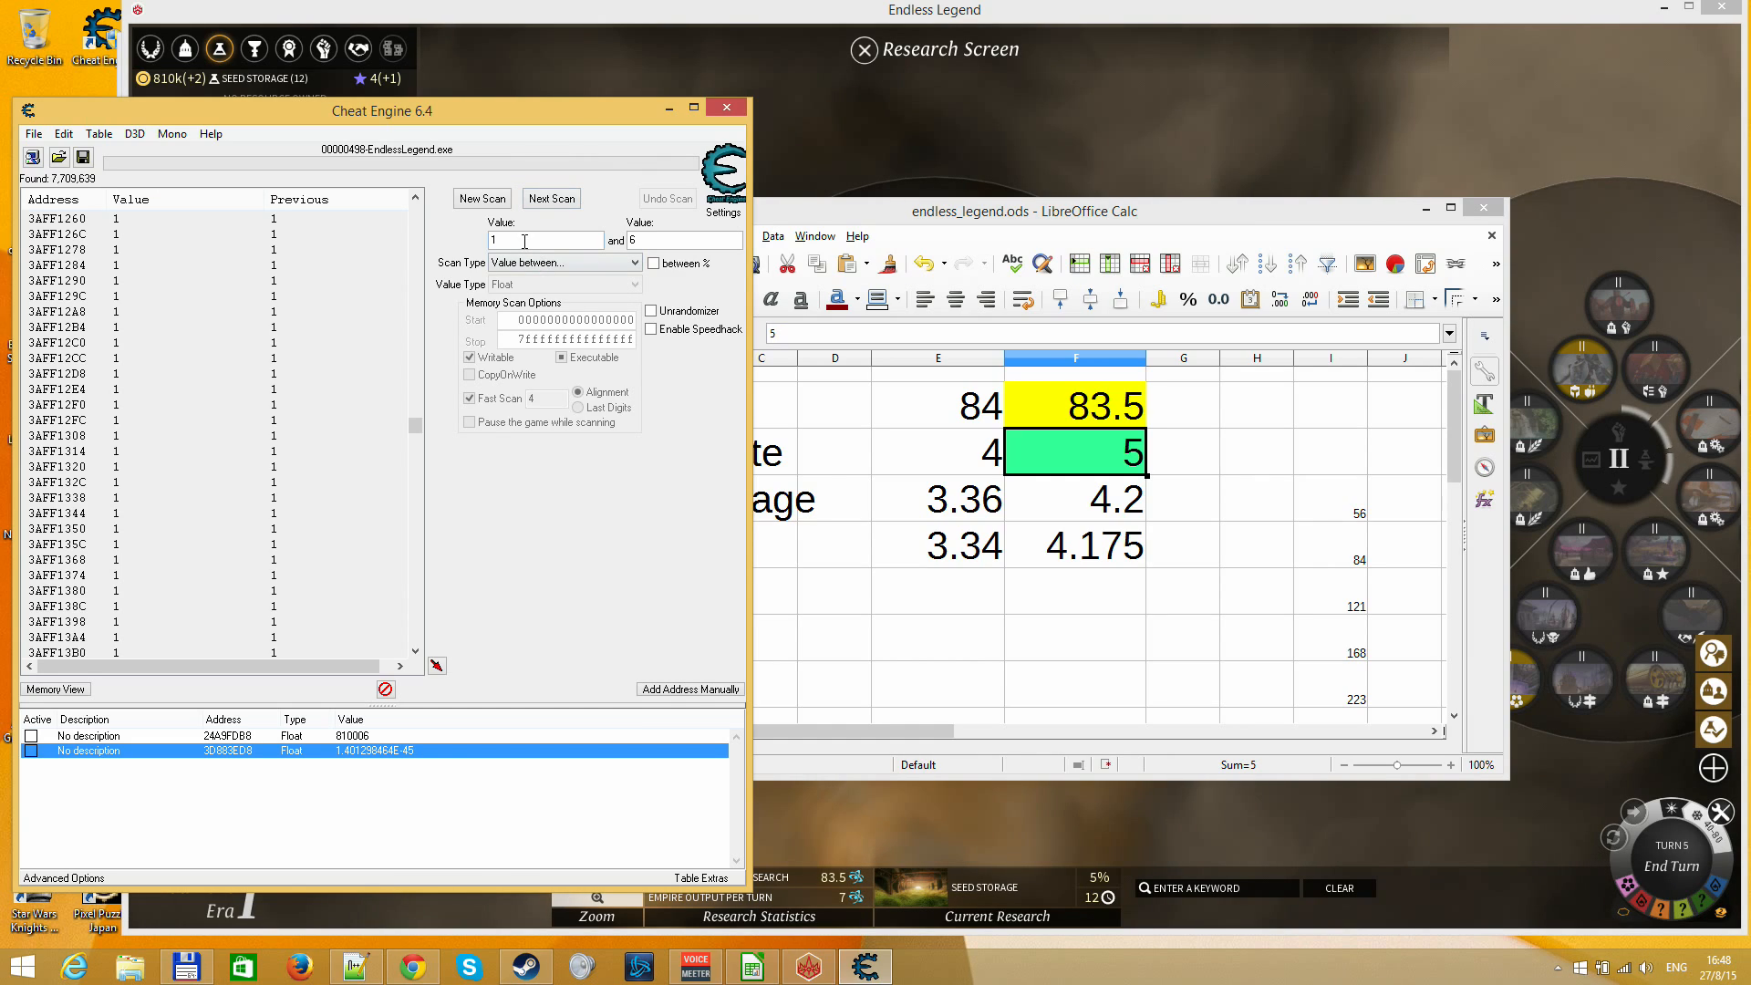
# Switch to Endless Legend, check the City Info of Amund, and end turn 5
pyautogui.click(852, 164)
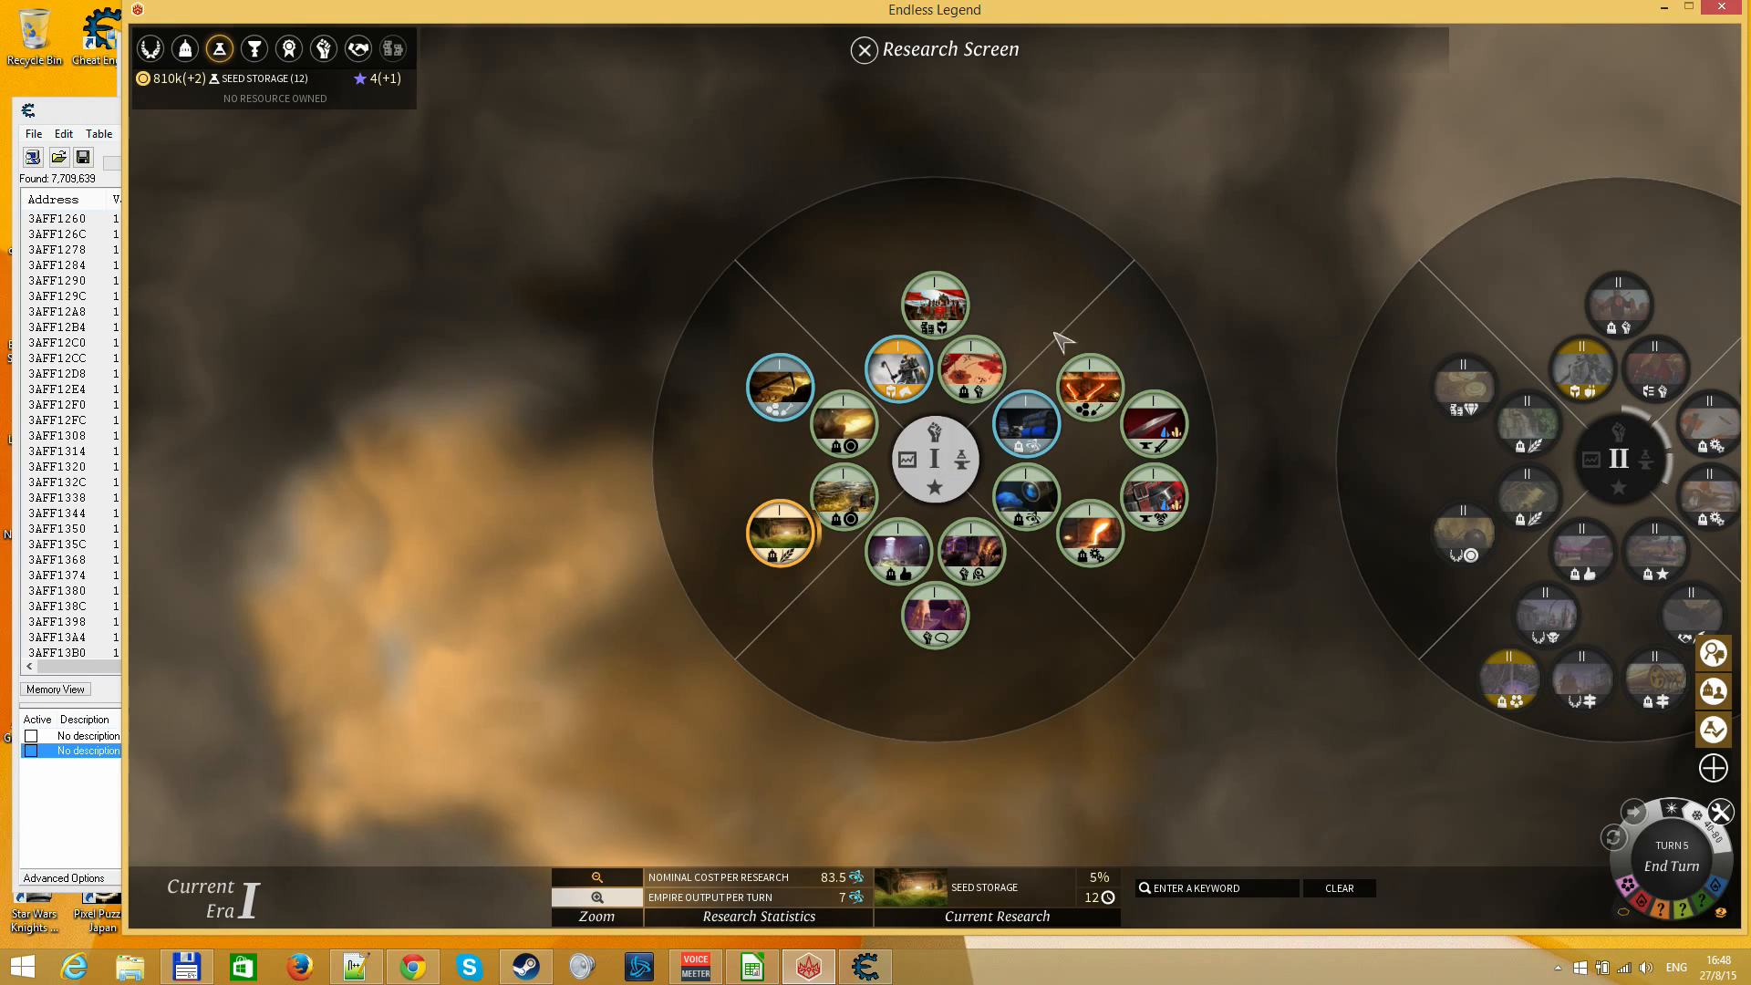
pyautogui.press('Escape')
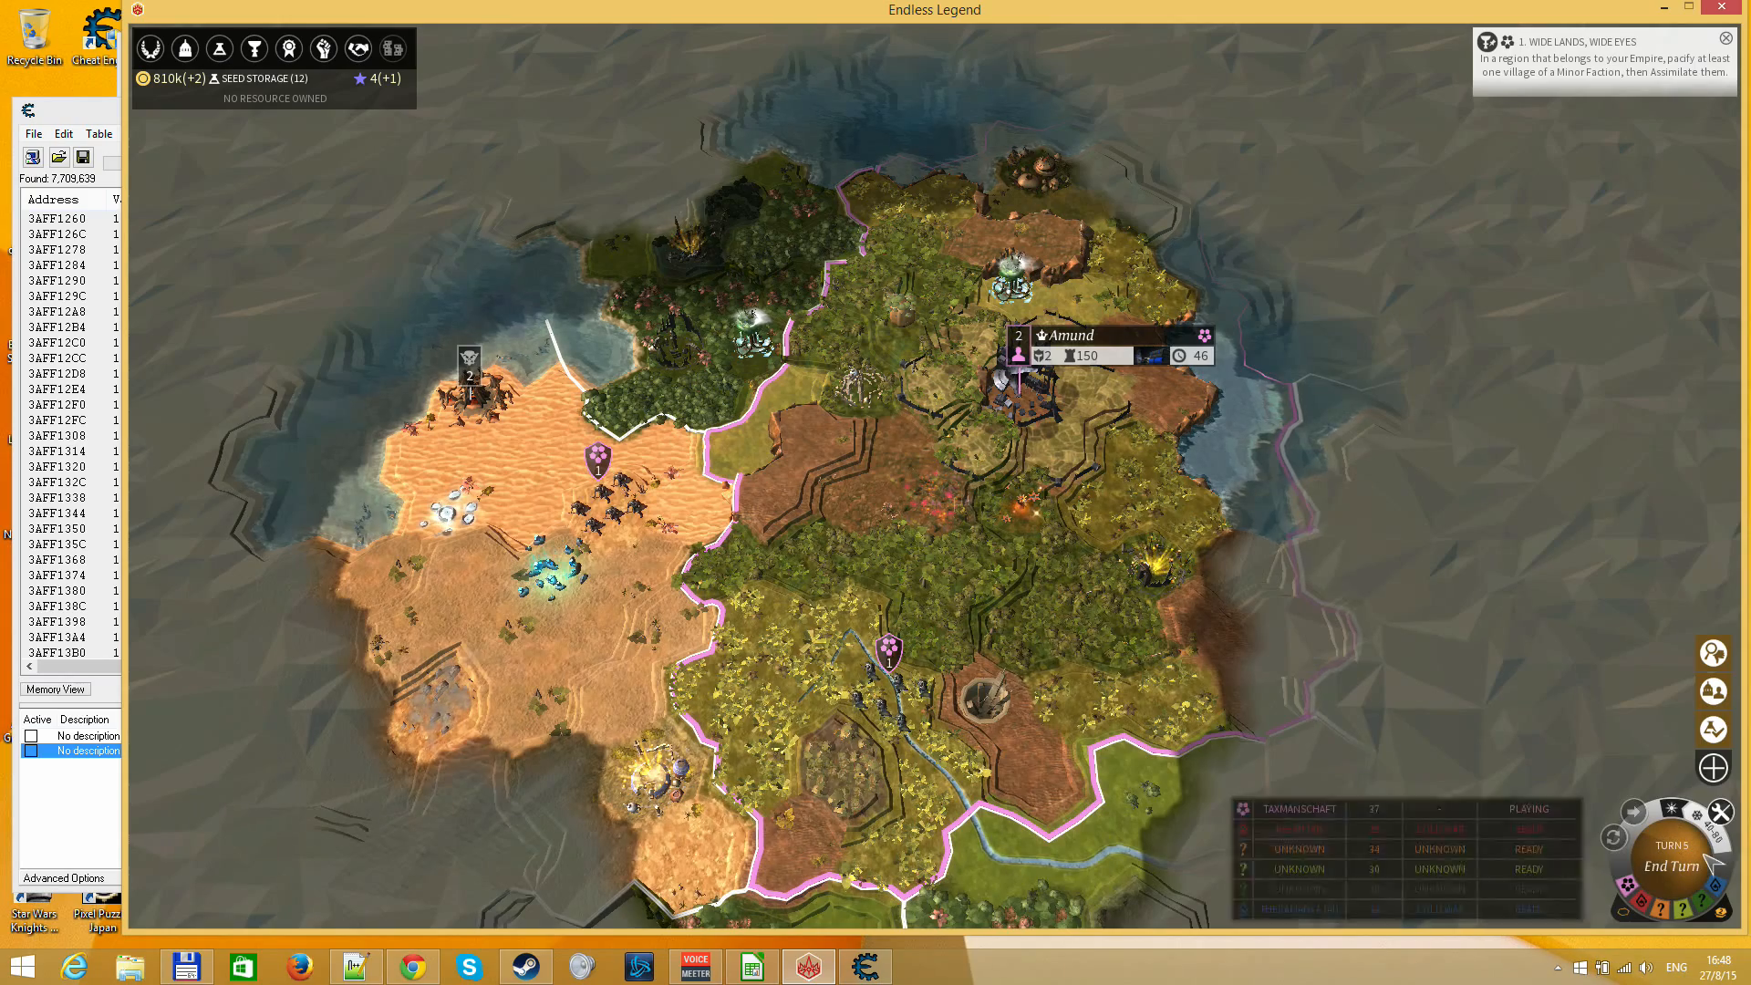
pyautogui.click(996, 403)
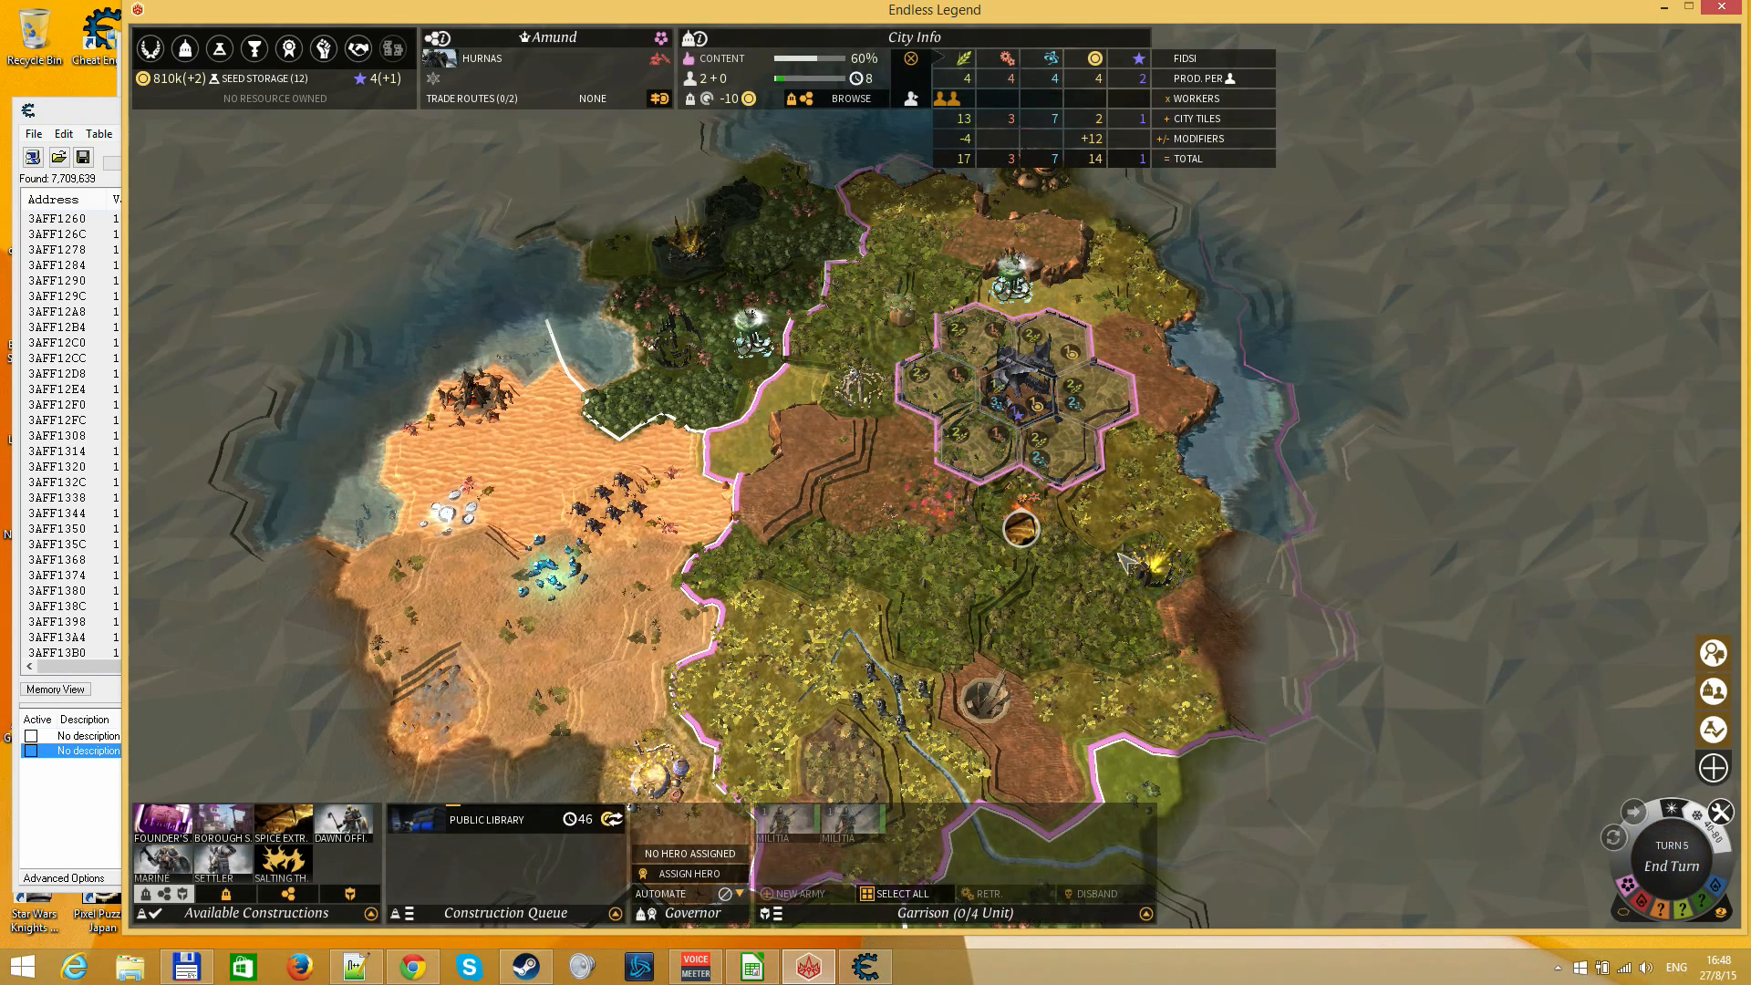
pyautogui.click(1254, 602)
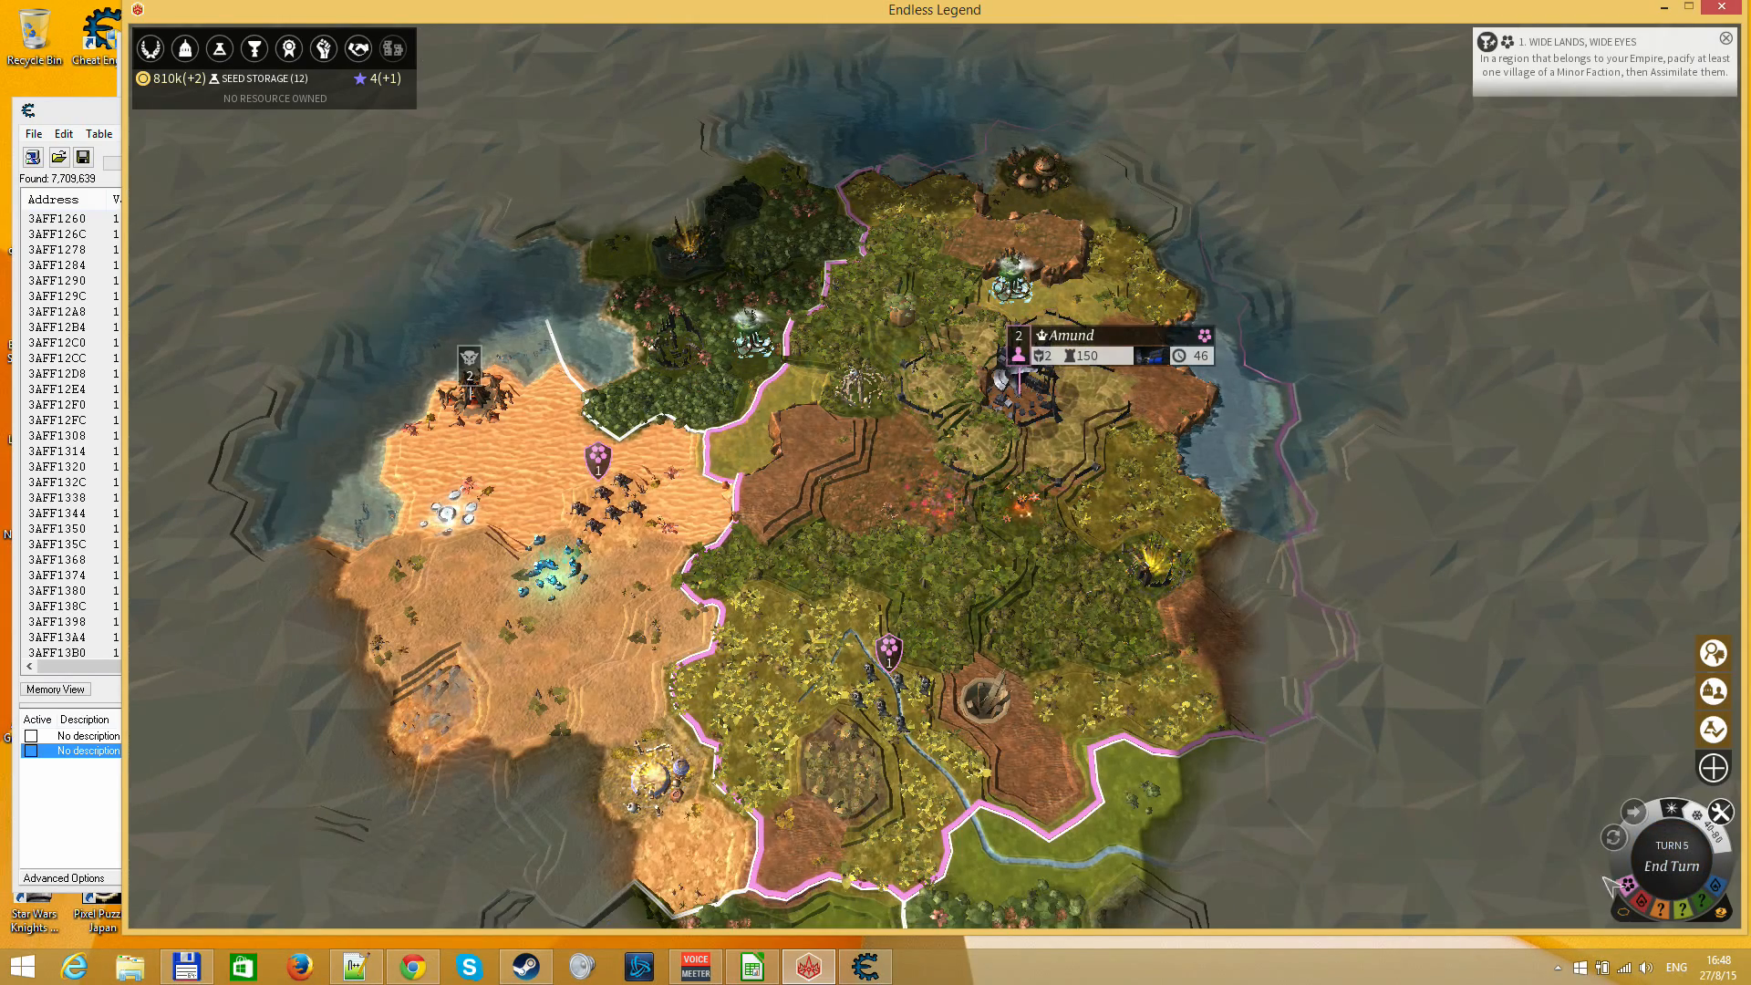
pyautogui.click(1671, 866)
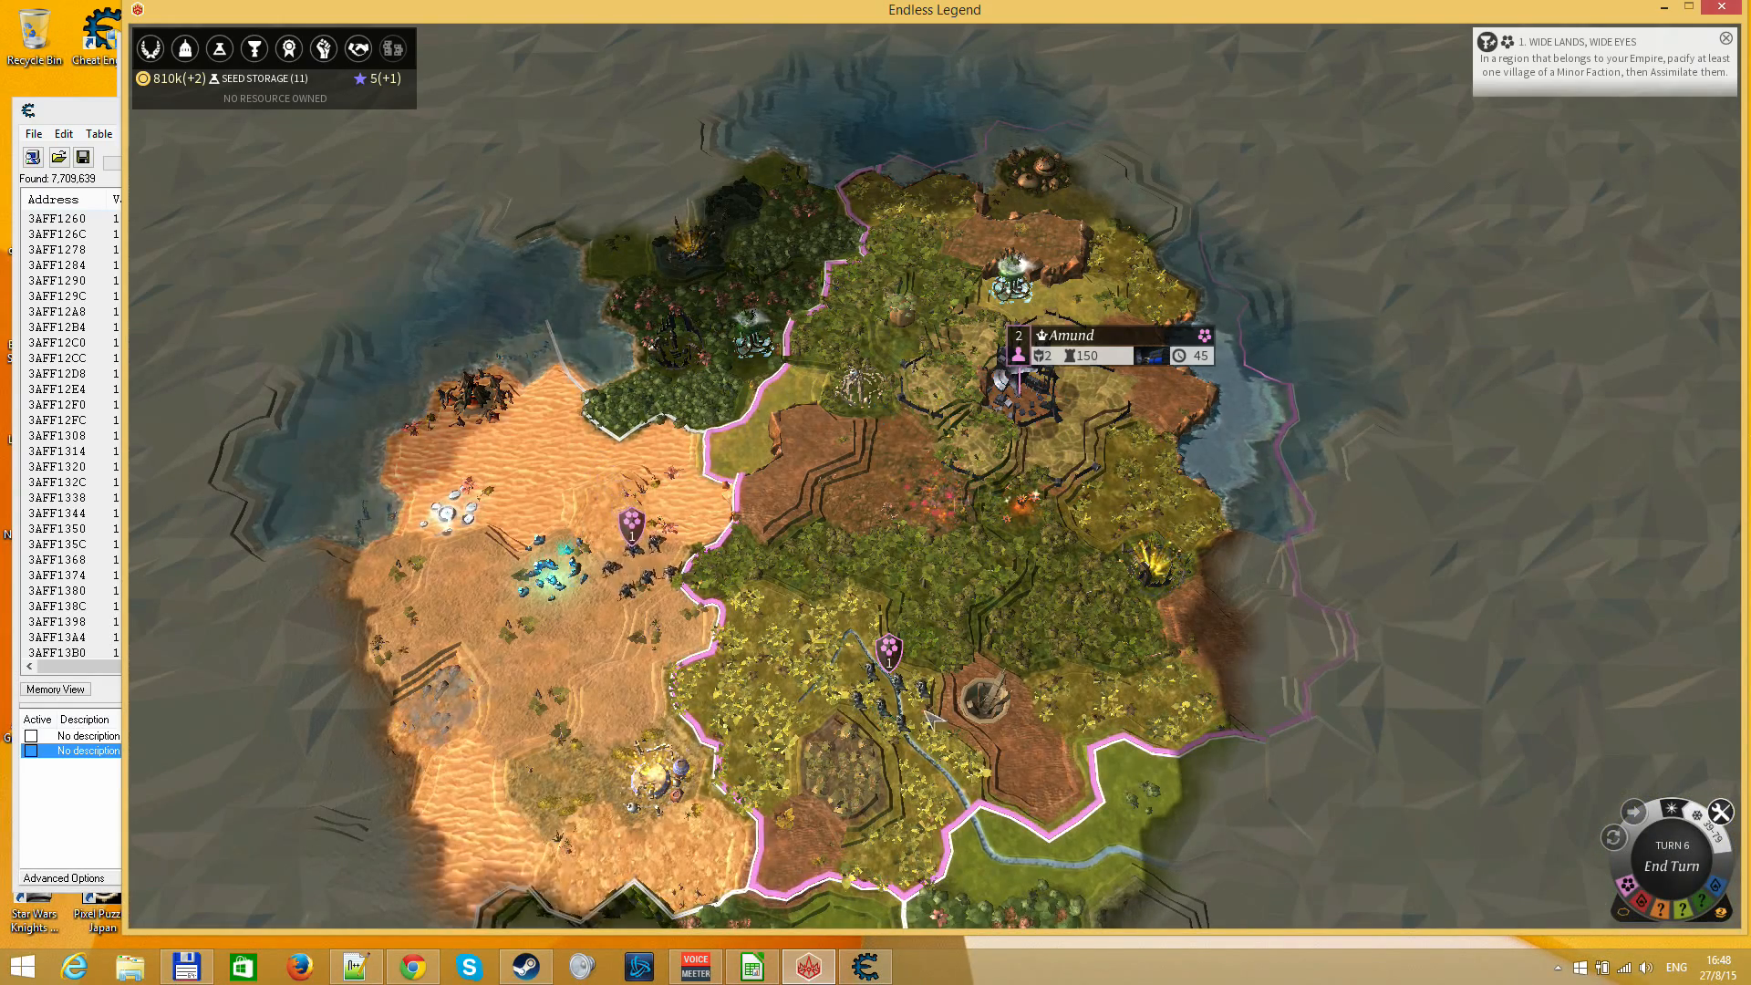
# Set the 1st Iron Legion to auto-explore and order it westward towards the desert
pyautogui.click(888, 686)
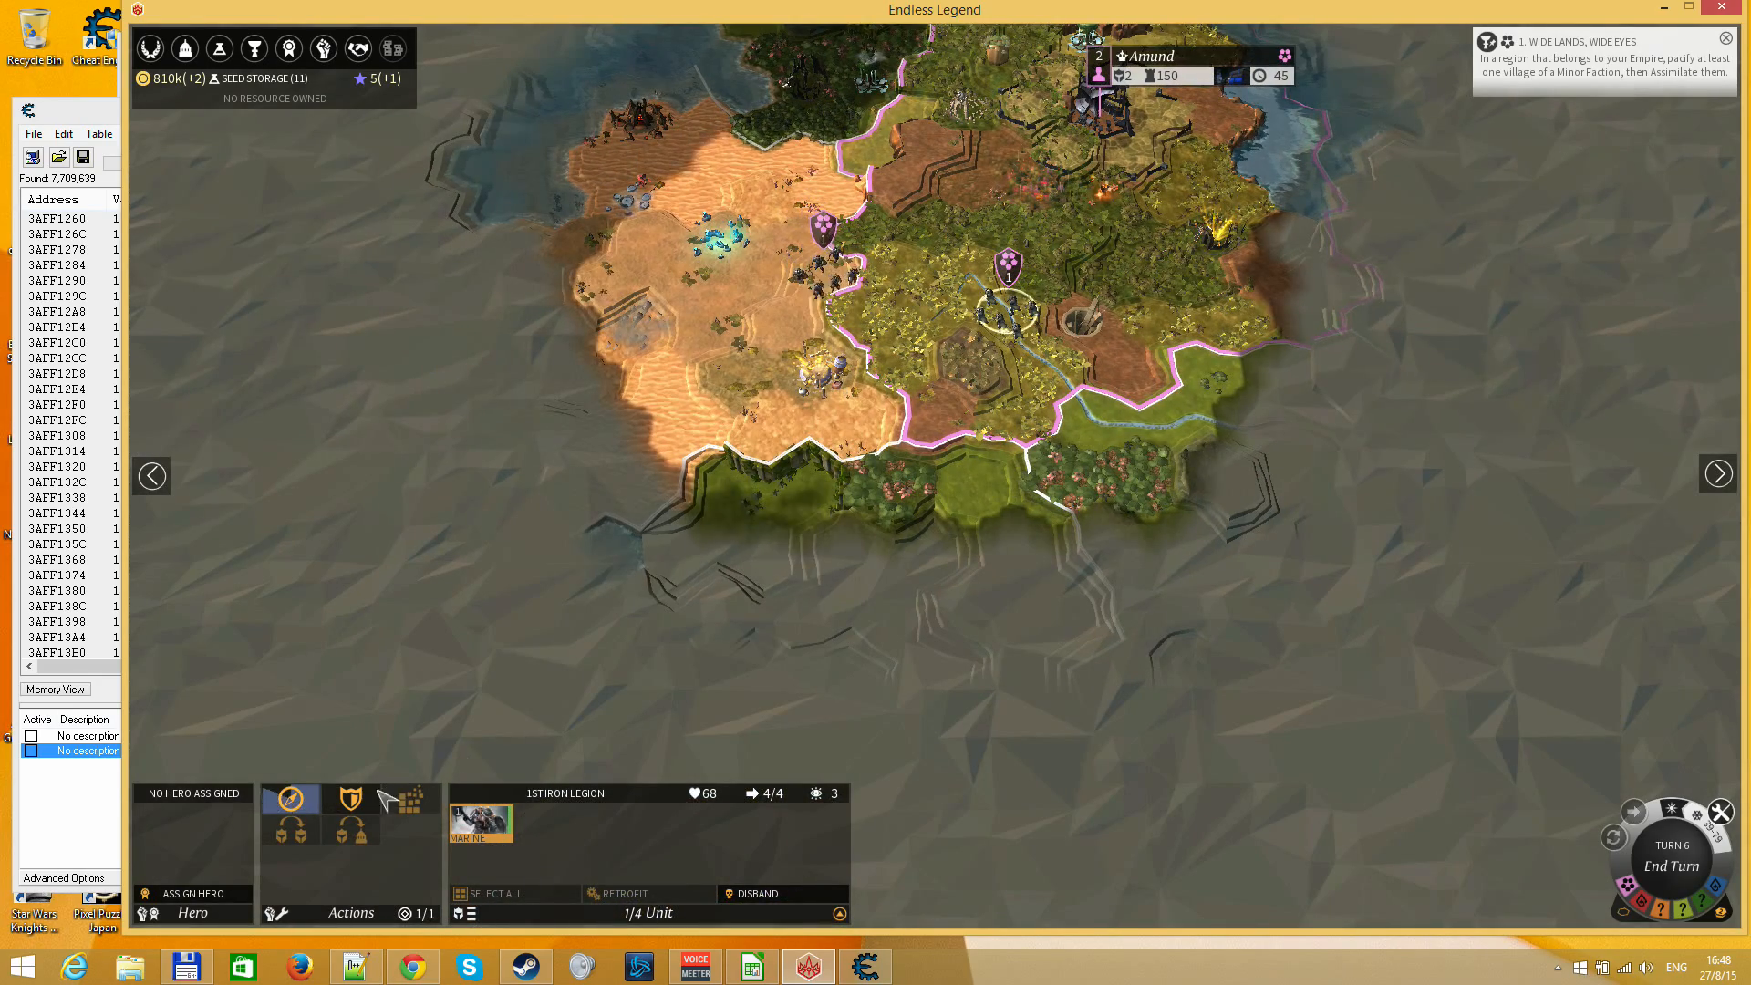
pyautogui.click(291, 799)
pyautogui.moveTo(497, 423); pyautogui.dragTo(706, 737)
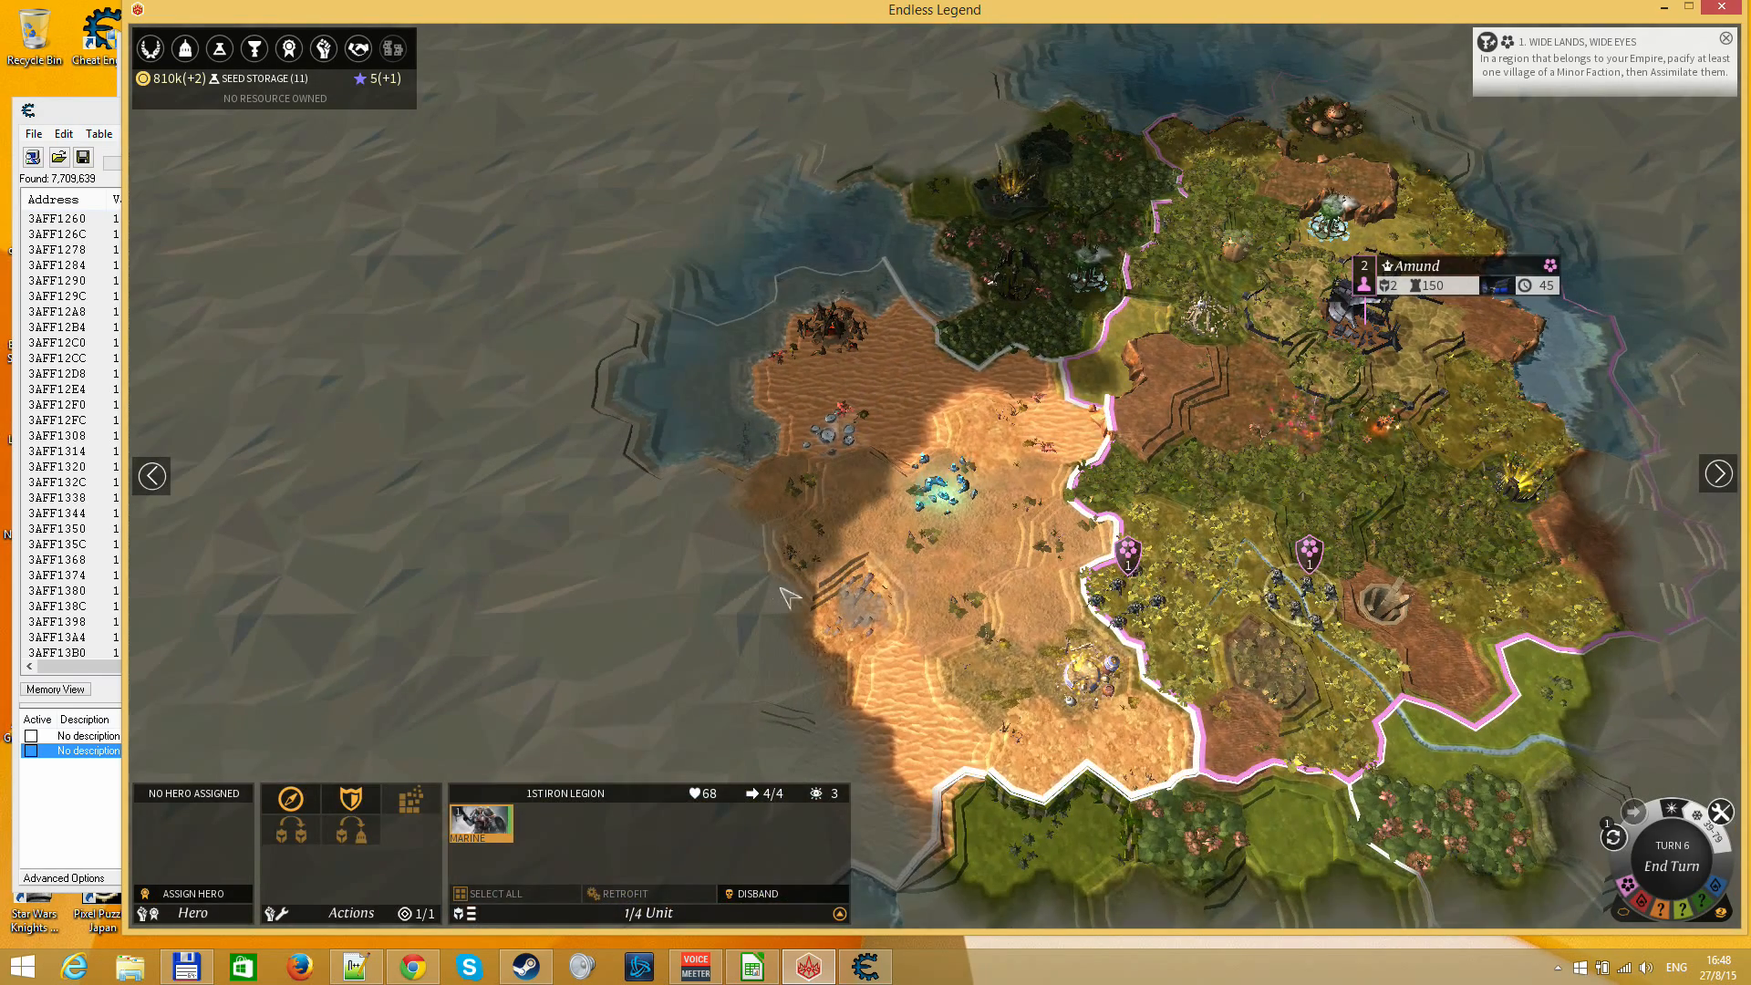
pyautogui.rightClick(809, 574)
# View the city of Amund on the map and reopen the Research Screen to check Seed Storage progress
pyautogui.moveTo(1098, 374); pyautogui.dragTo(732, 457)
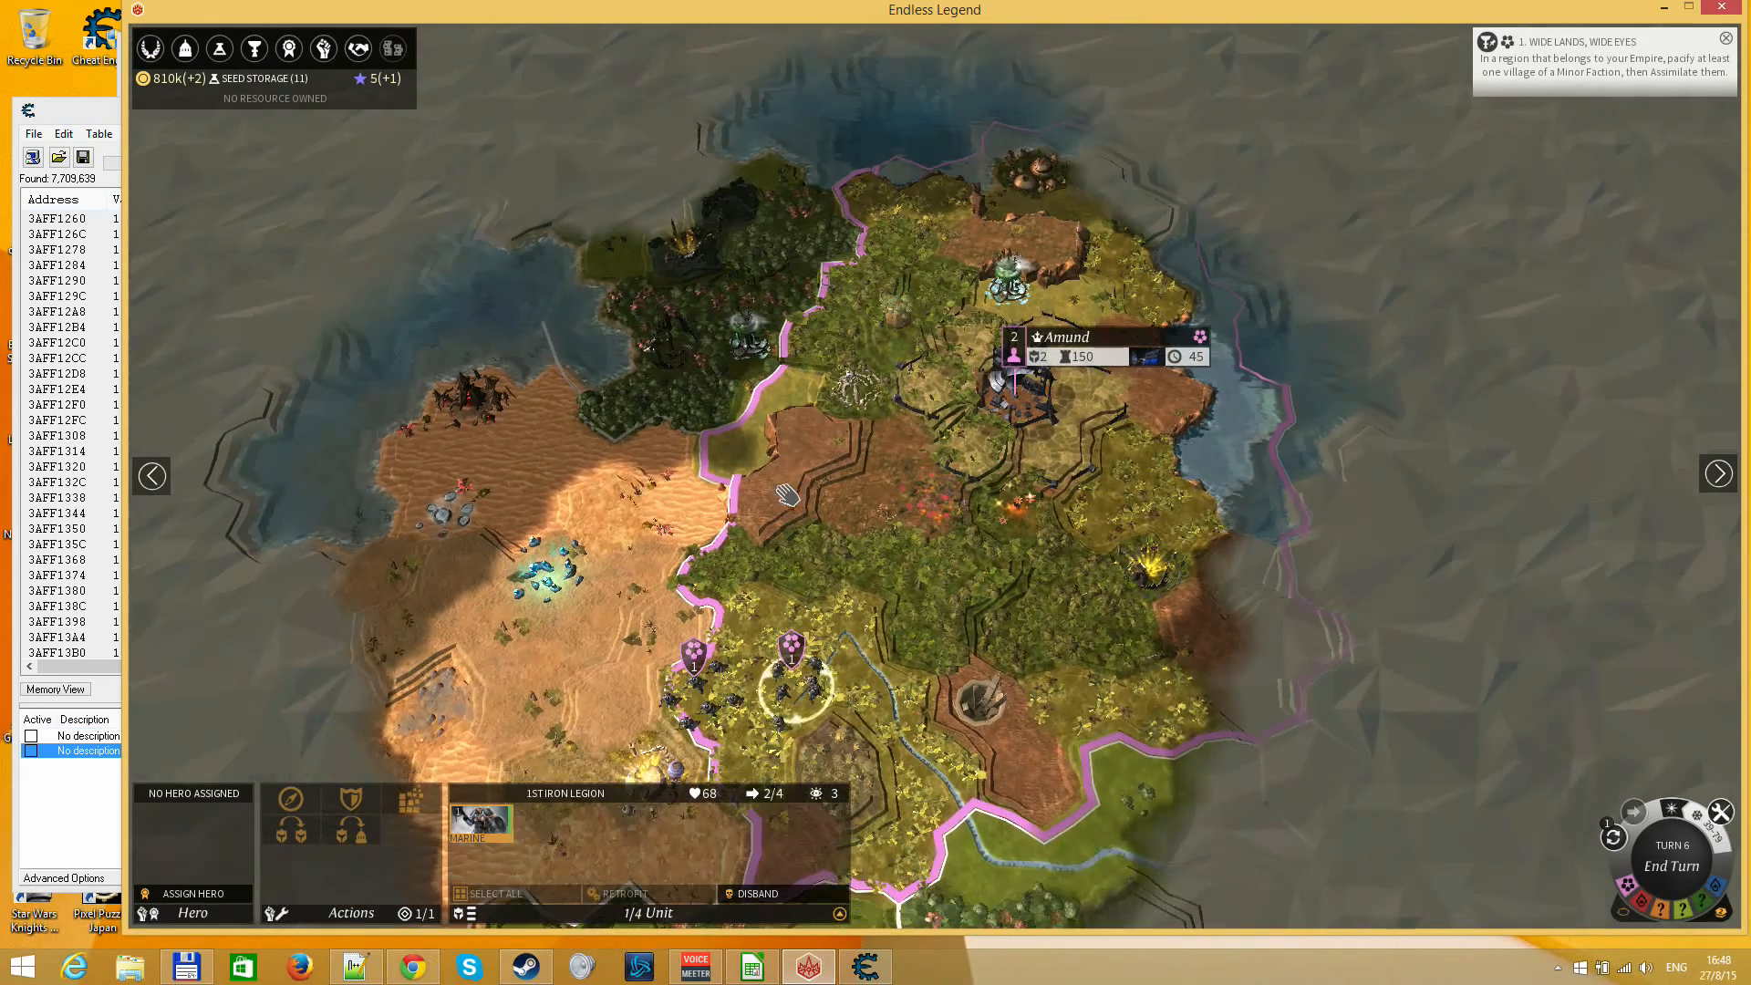
pyautogui.moveTo(894, 428); pyautogui.dragTo(780, 605)
pyautogui.click(770, 598)
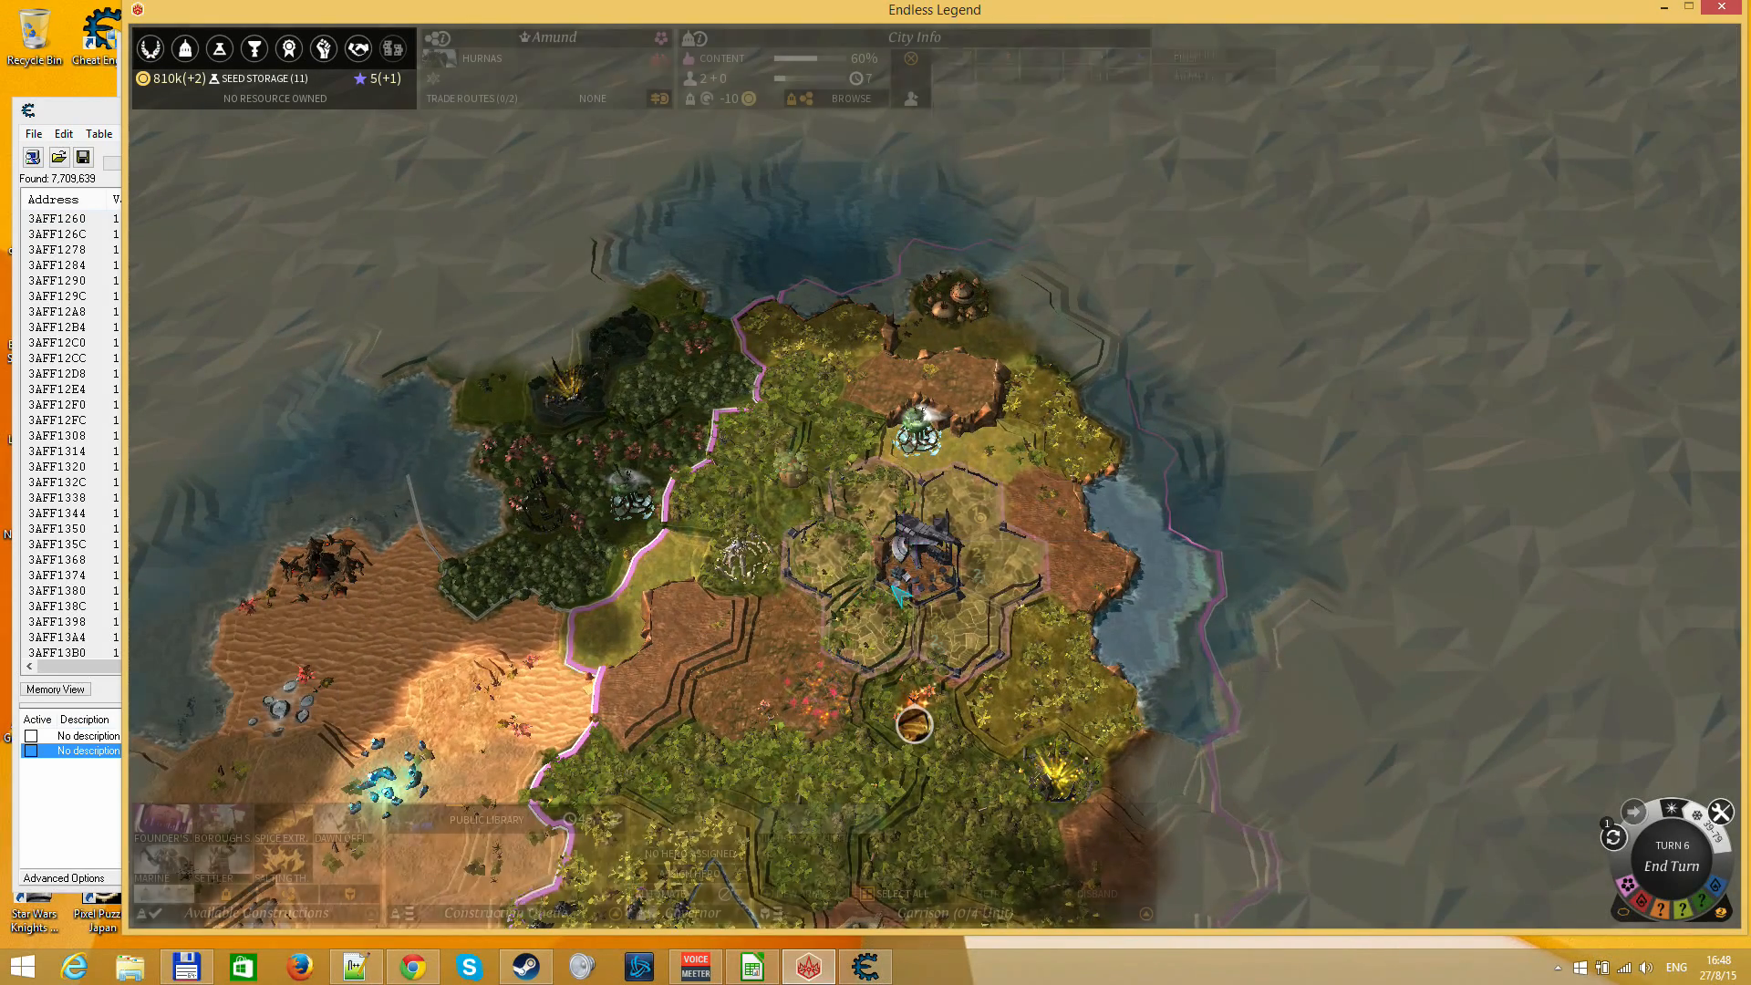
pyautogui.click(614, 547)
pyautogui.press('F3')
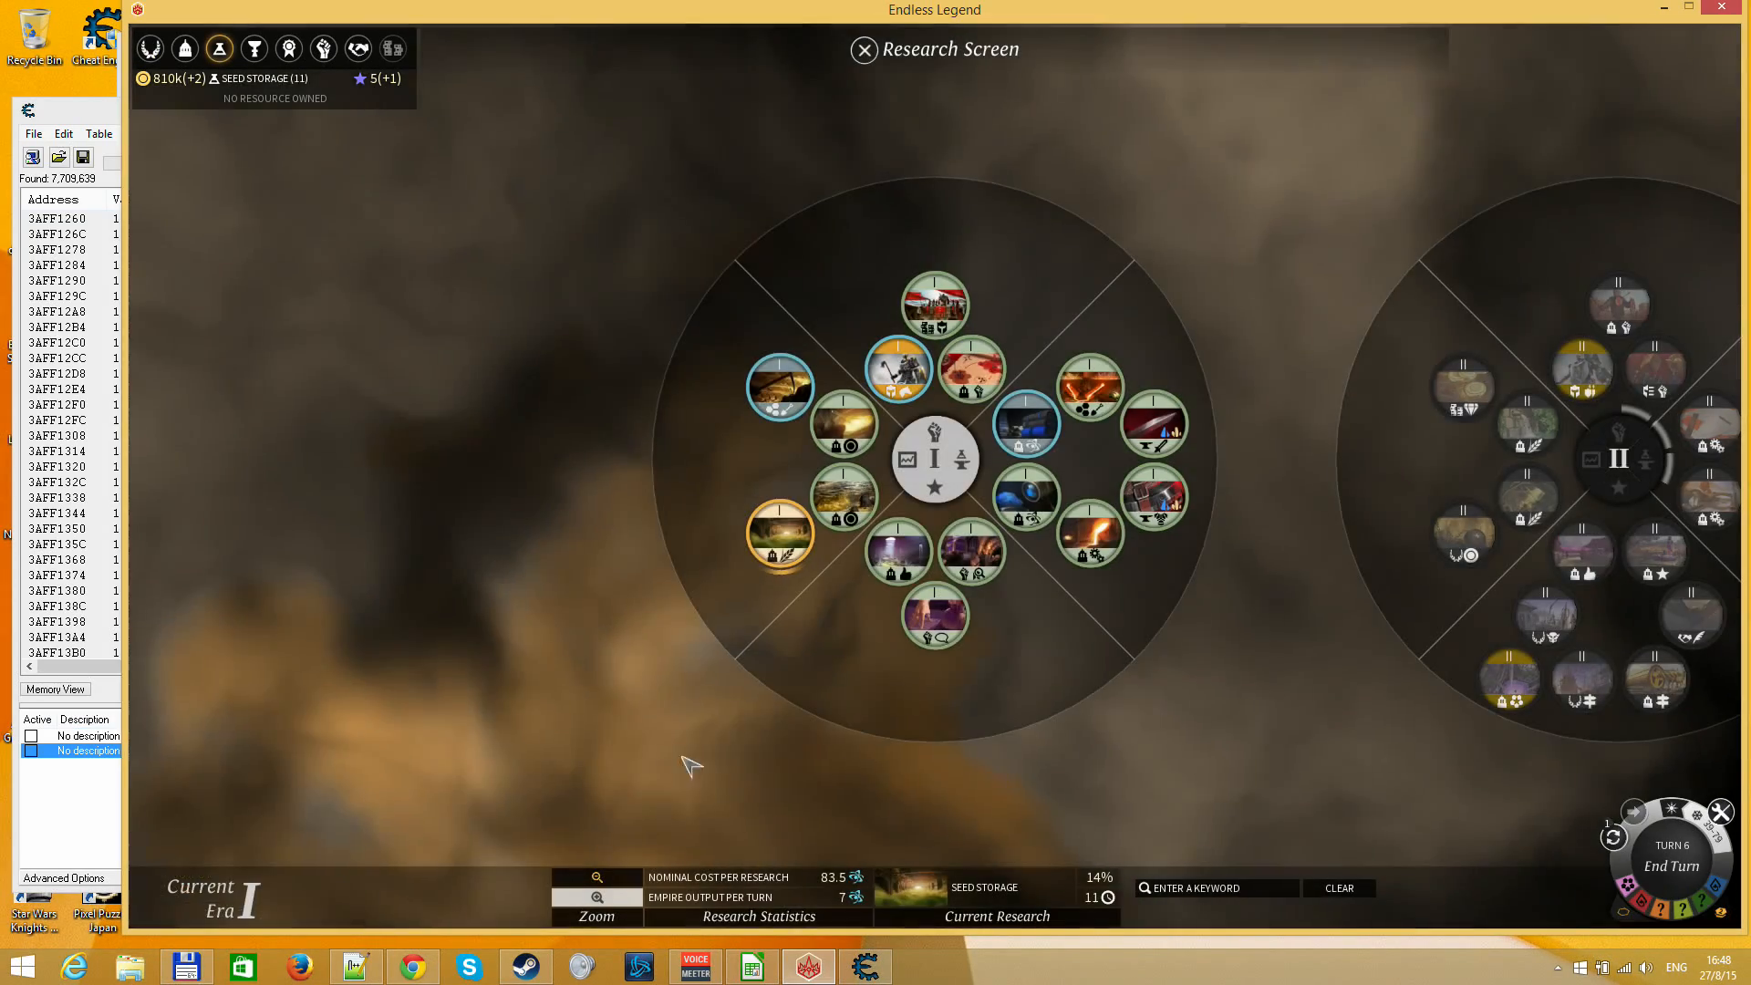
# Switch to LibreOffice Calc and set the completion percentage to 14
pyautogui.click(737, 968)
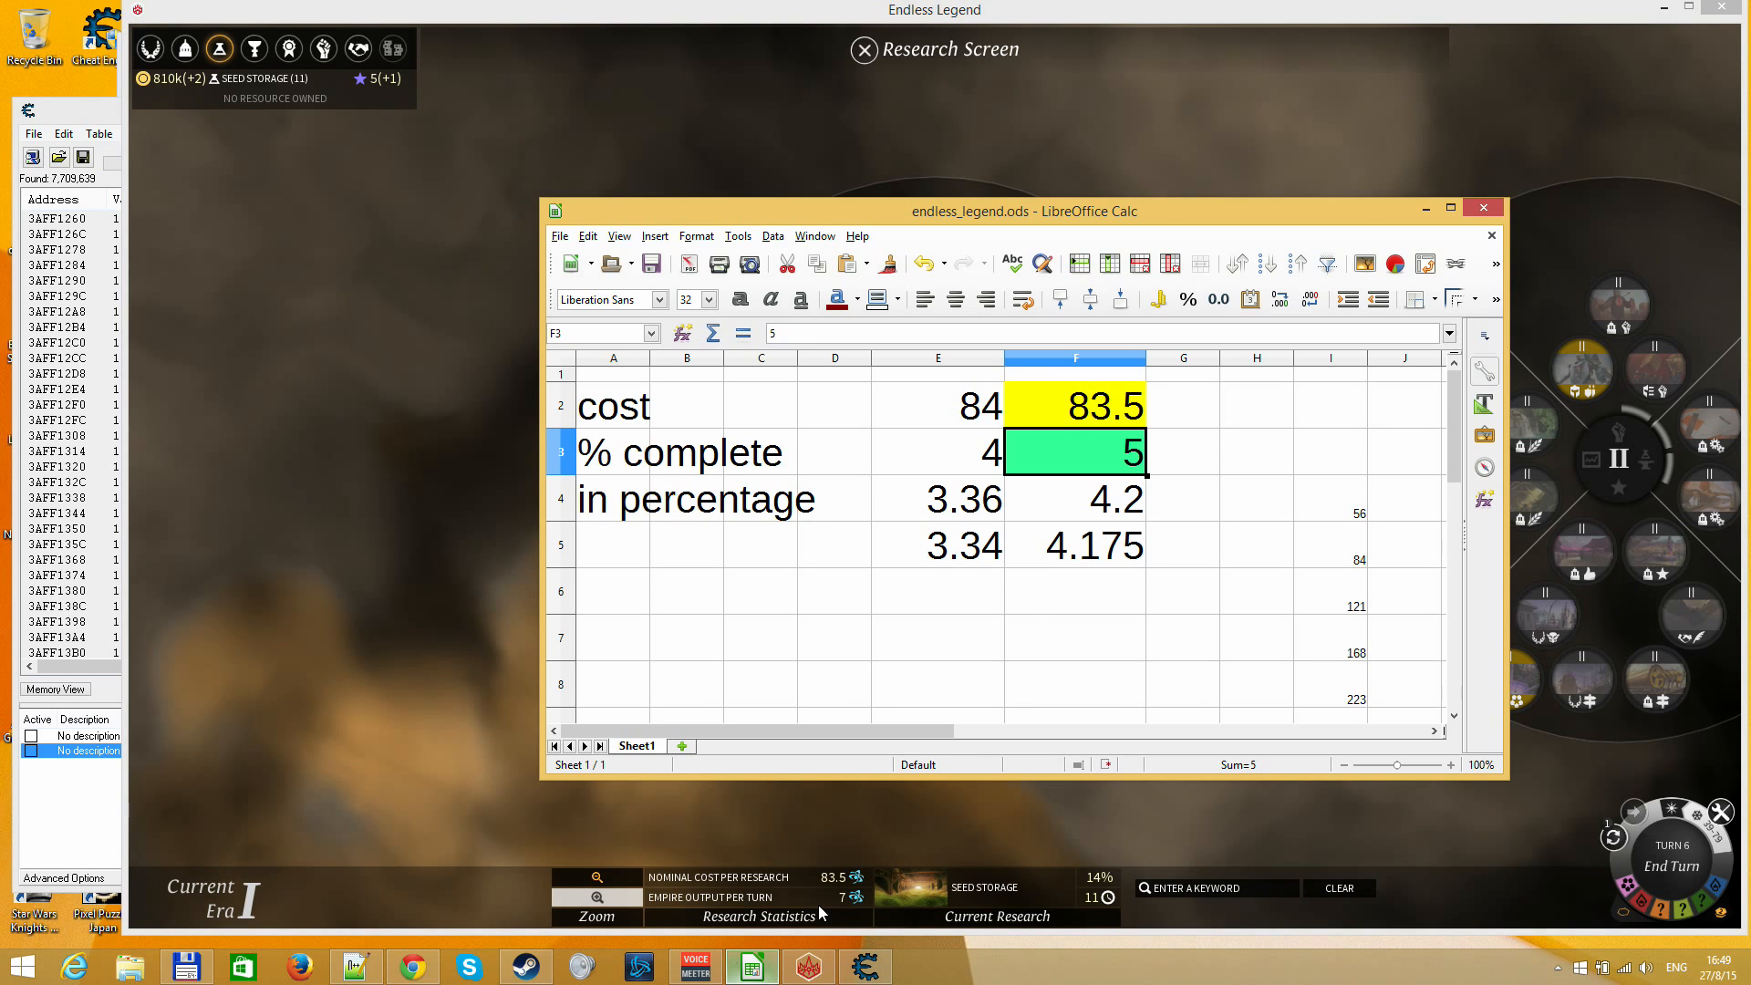
pyautogui.write('14')
pyautogui.press('Return')
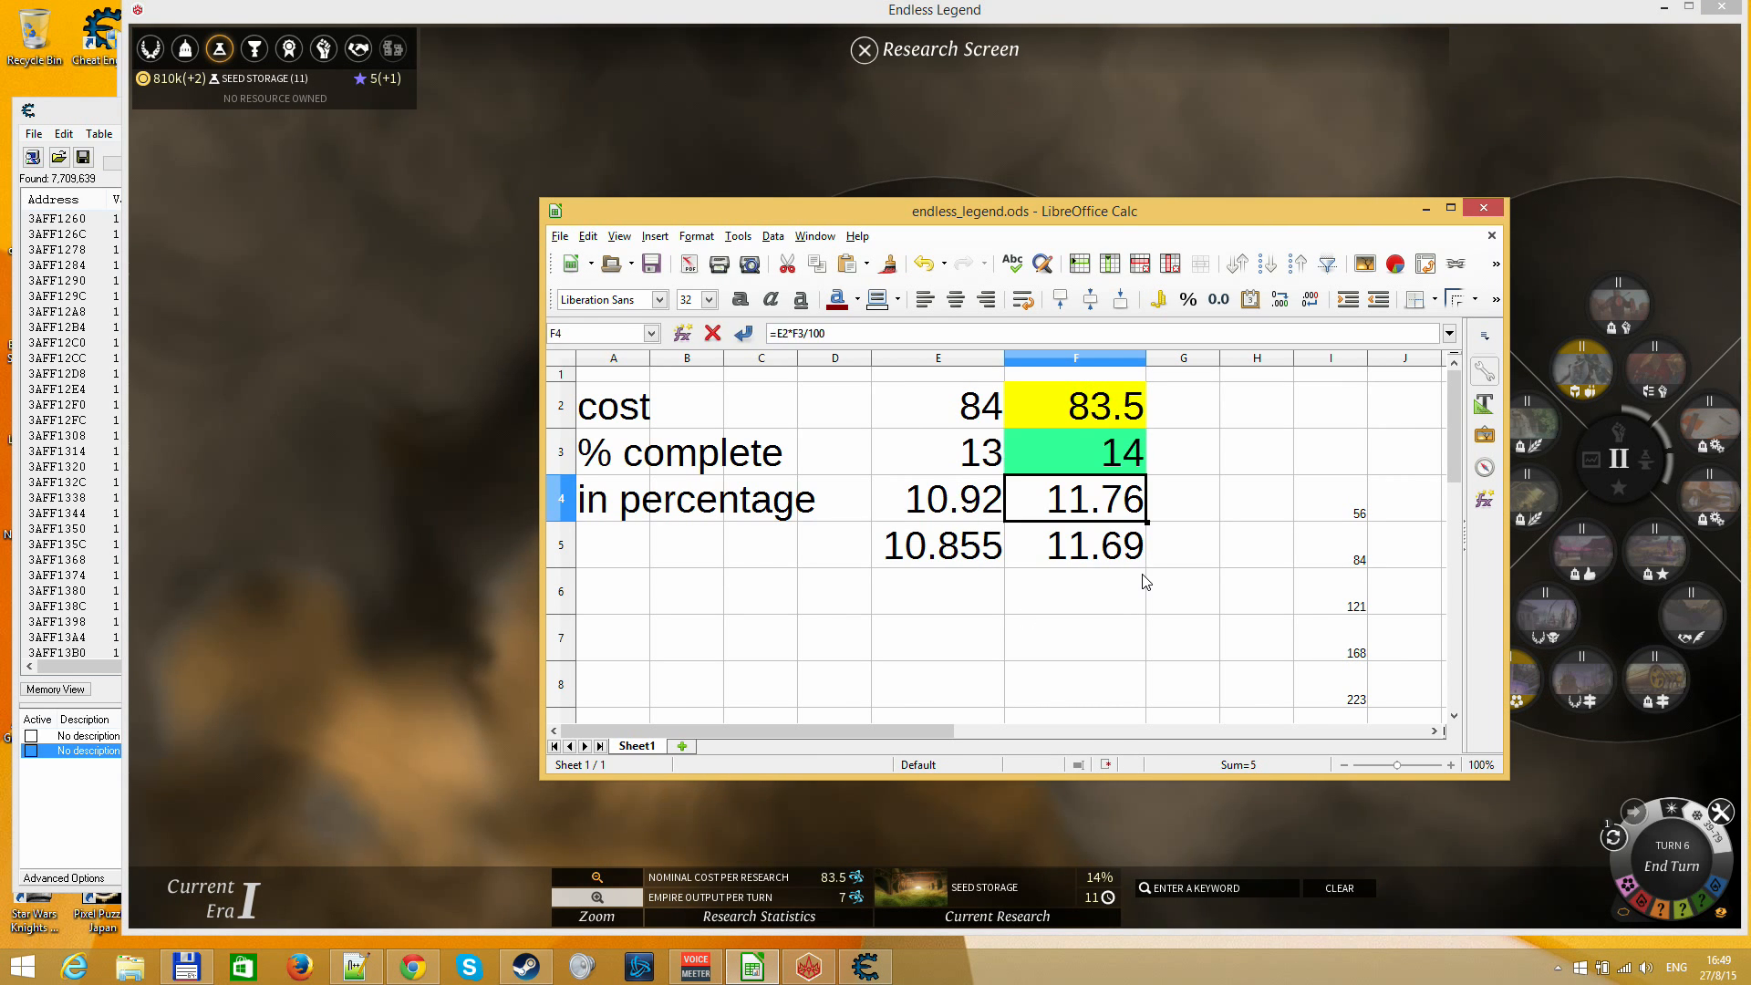
# Switch to Cheat Engine and narrow the scan results to increased values
pyautogui.click(840, 970)
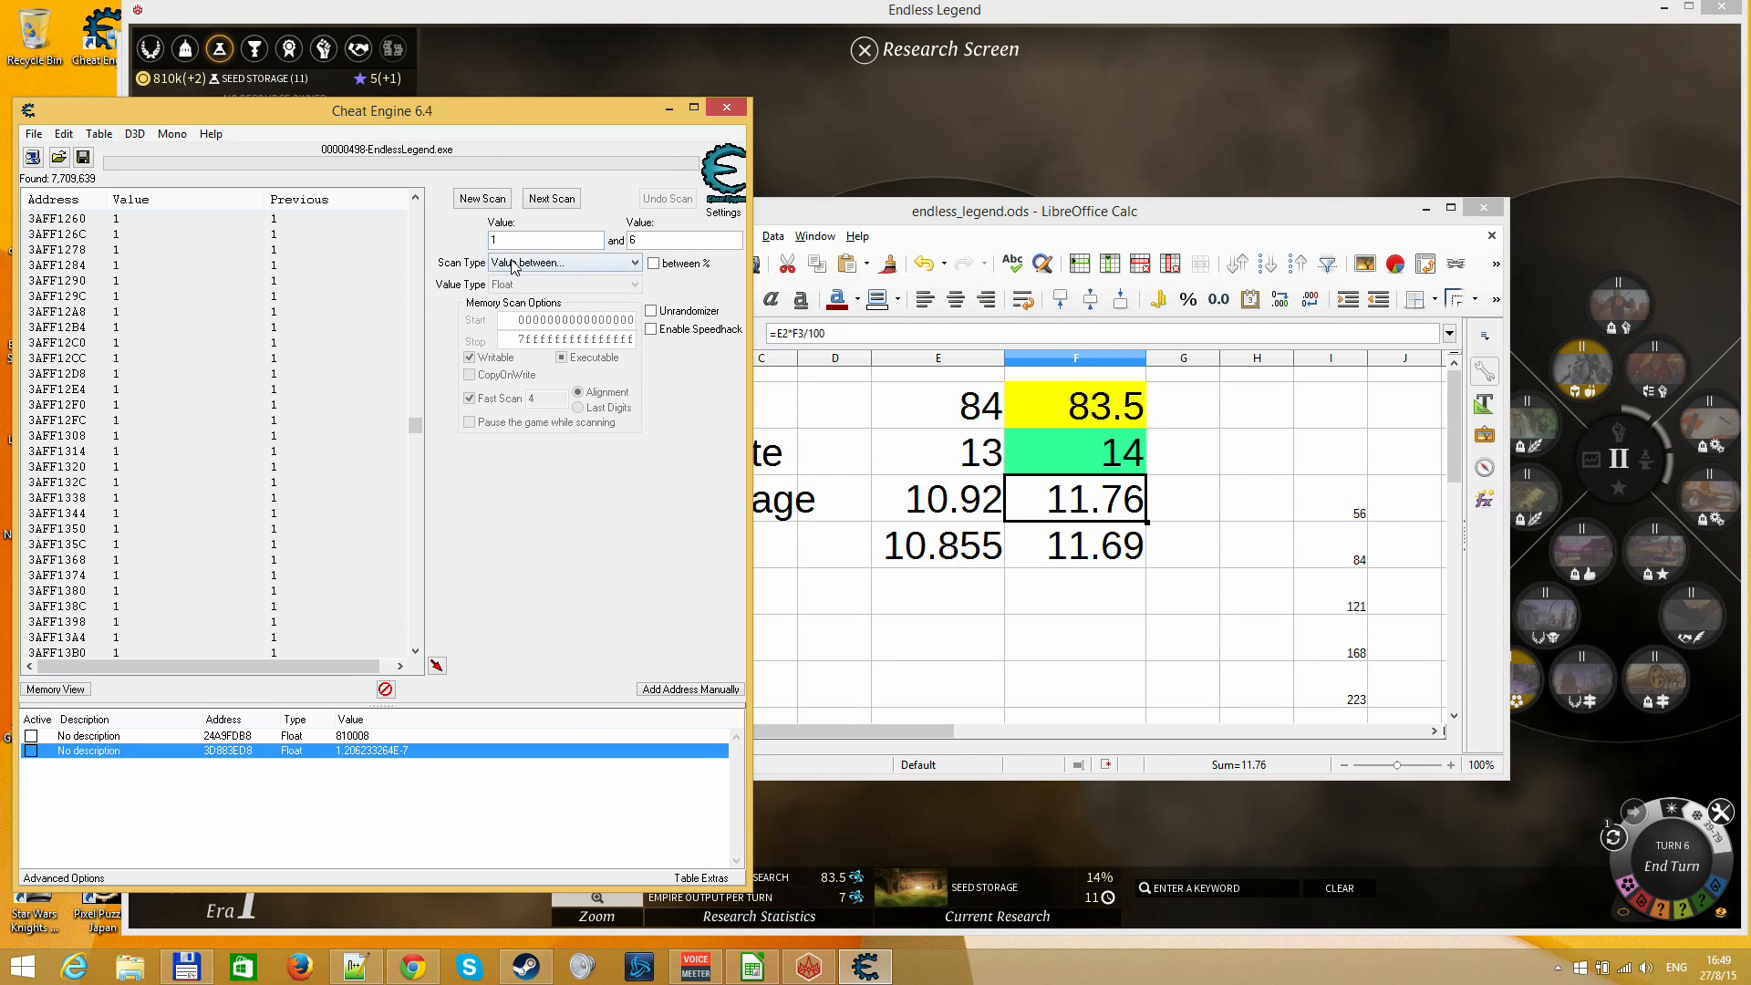
pyautogui.click(512, 265)
pyautogui.click(529, 288)
pyautogui.click(548, 201)
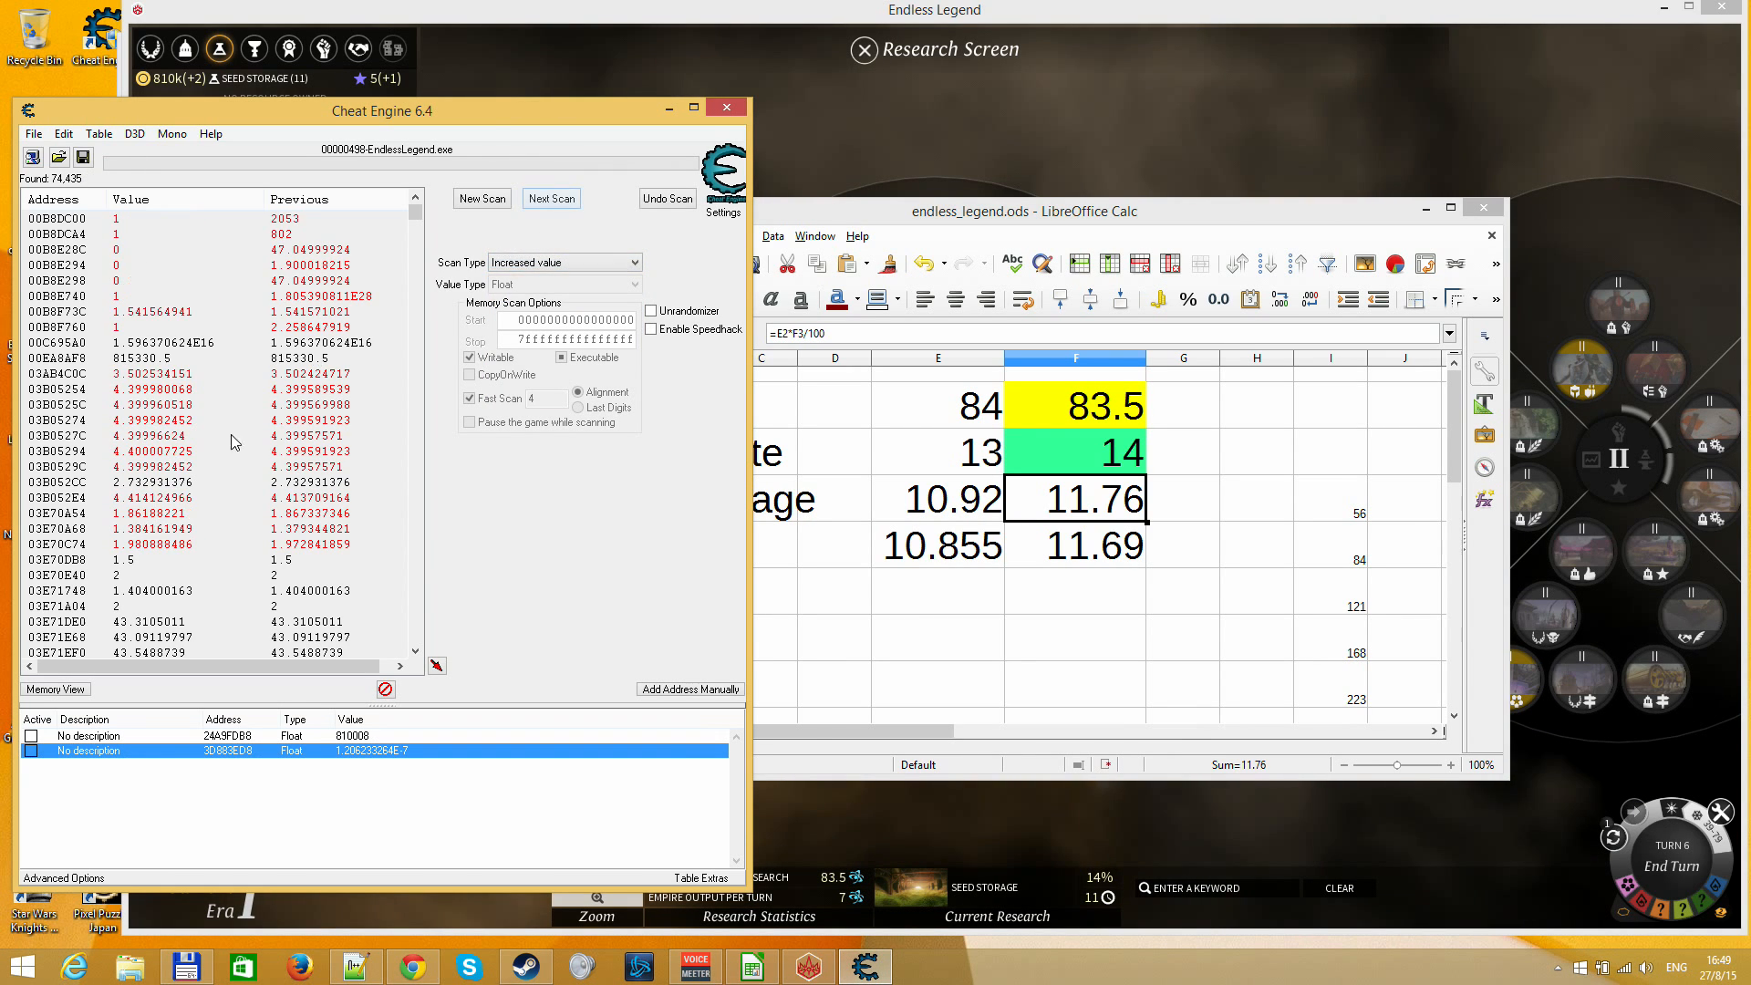
# Narrow the results further by scanning twice for unchanged values
pyautogui.click(575, 260)
pyautogui.click(548, 396)
pyautogui.click(551, 199)
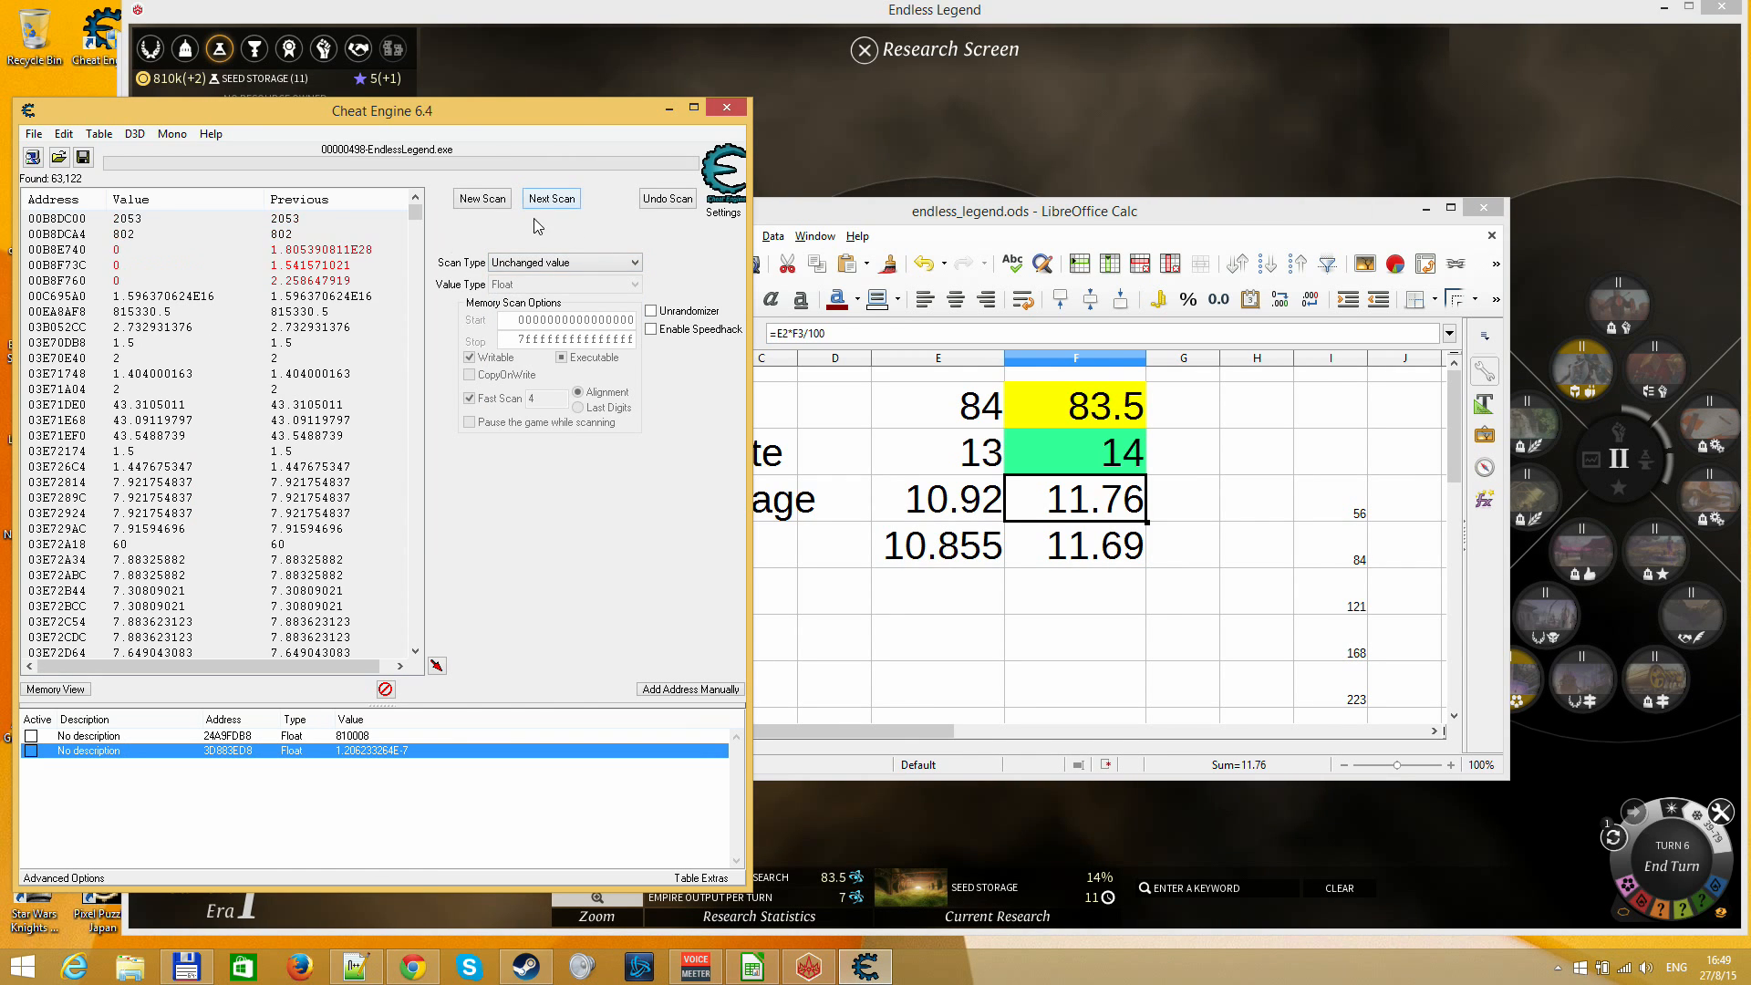
pyautogui.click(568, 202)
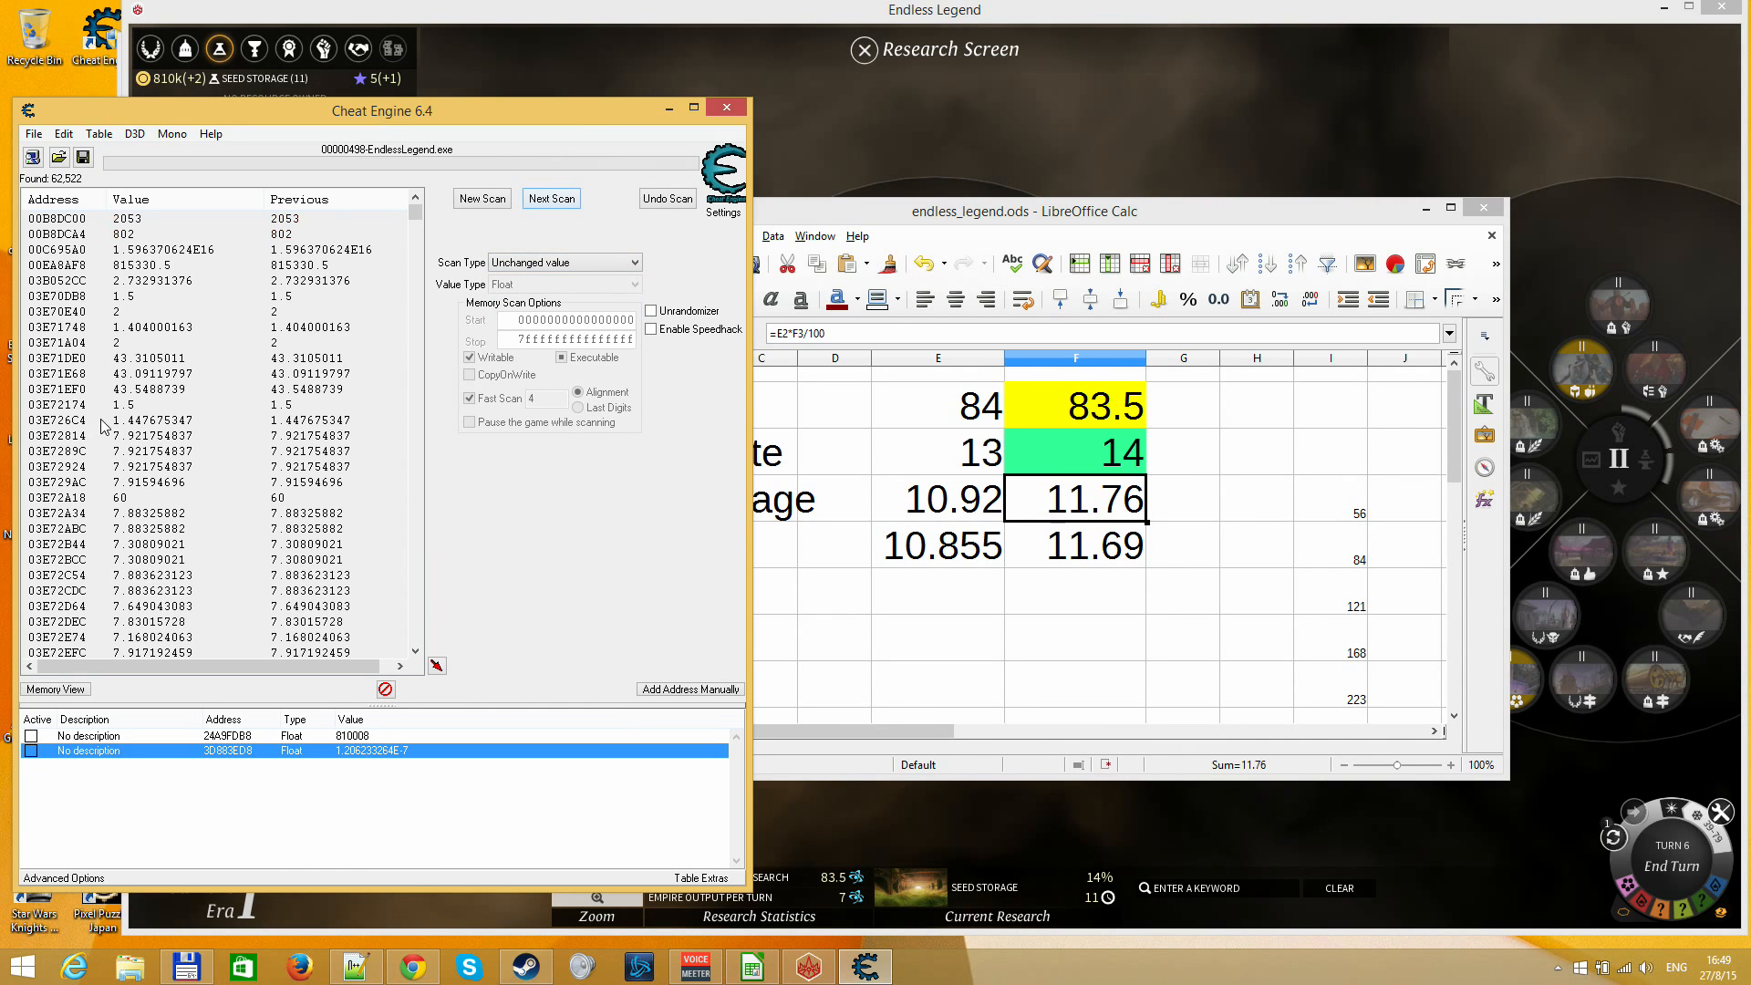
# Look through the unchanged-value scan results for addresses near the previously found research value
pyautogui.click(244, 296)
pyautogui.press('pagedown')
pyautogui.press('pagedown')
pyautogui.press('pagedown')
pyautogui.press('pagedown')
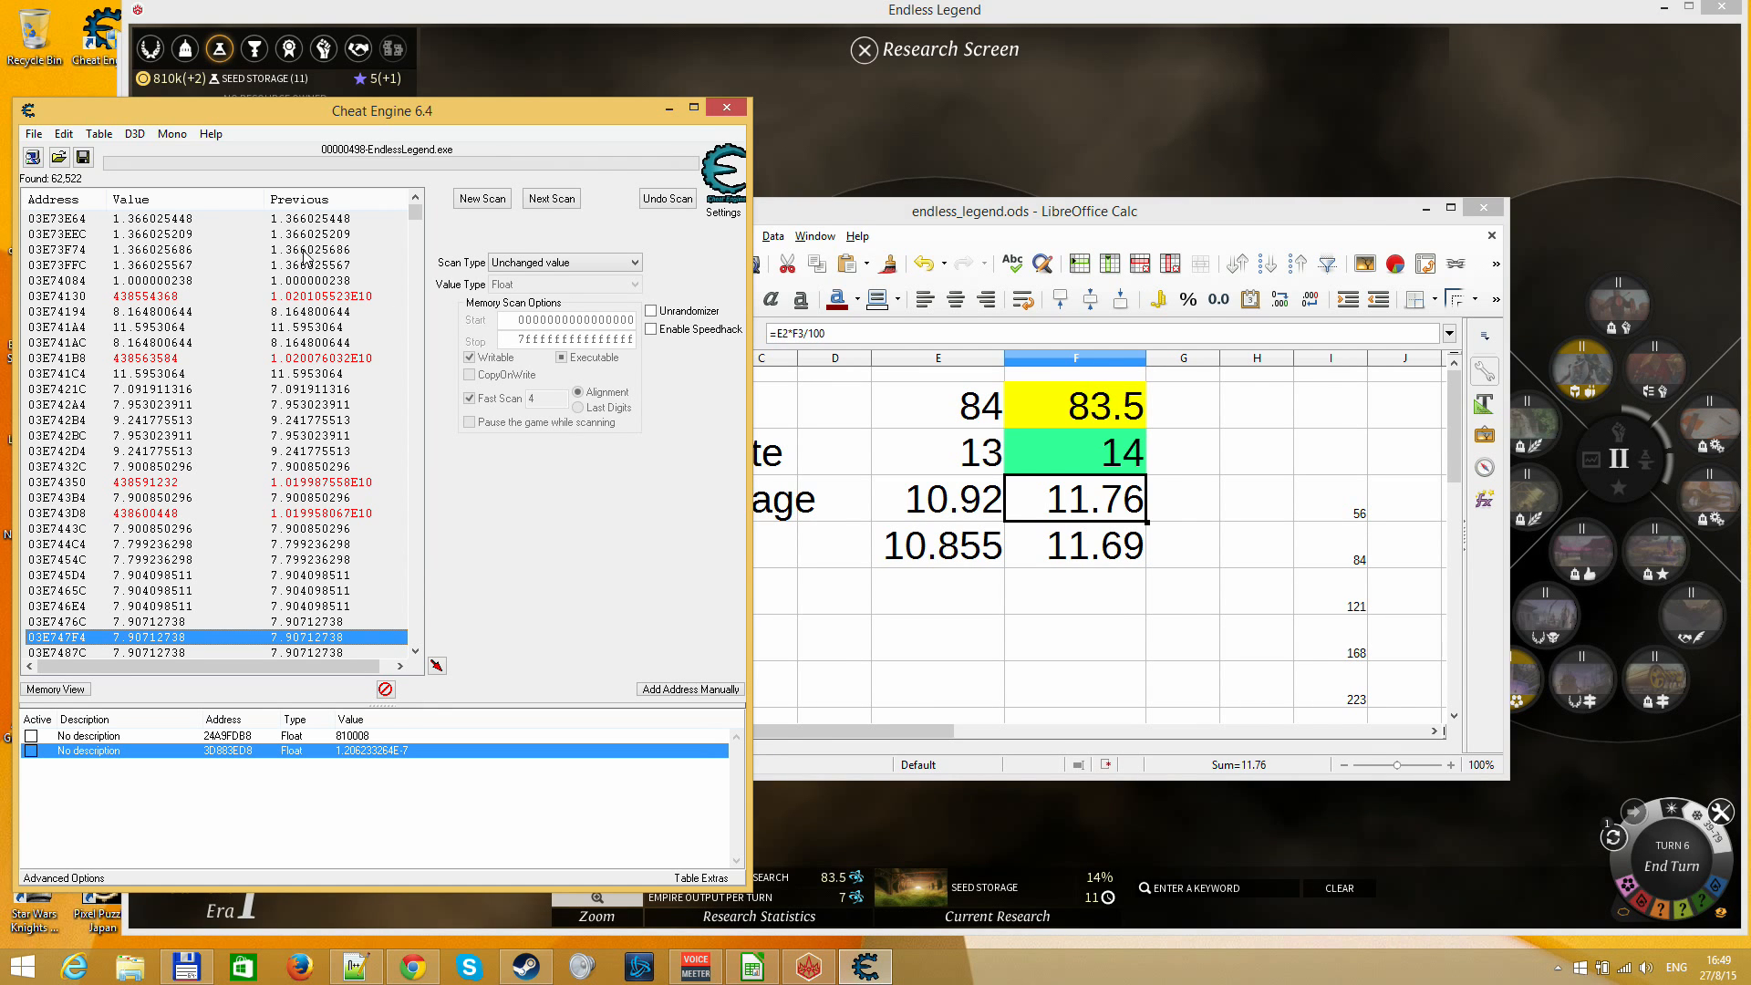
pyautogui.moveTo(414, 209); pyautogui.dragTo(374, 287)
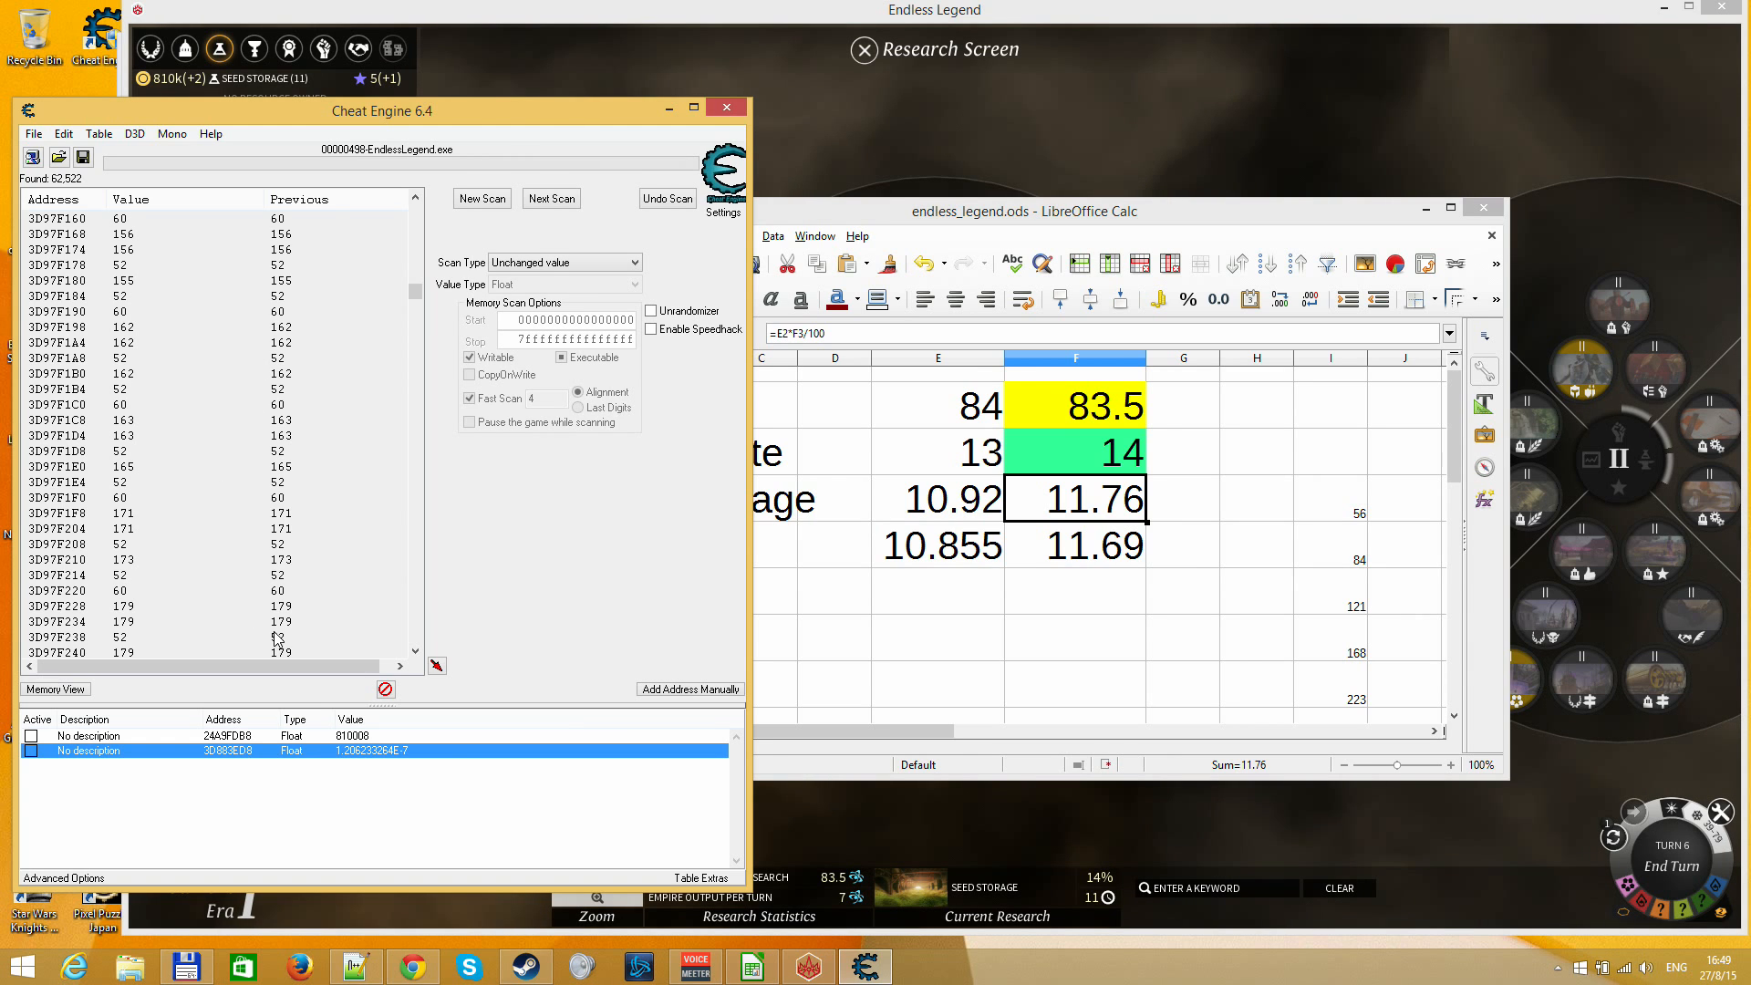
pyautogui.click(150, 236)
pyautogui.press('pageup')
pyautogui.press('pageup')
pyautogui.press('pageup')
pyautogui.press('pageup')
pyautogui.press('pageup')
pyautogui.press('pageup')
pyautogui.press('pageup')
pyautogui.press('pageup')
pyautogui.press('pageup')
pyautogui.press('pageup')
pyautogui.press('pageup')
pyautogui.press('pageup')
pyautogui.press('pageup')
pyautogui.press('pageup')
pyautogui.press('pageup')
pyautogui.press('pageup')
pyautogui.press('pageup')
pyautogui.press('pageup')
pyautogui.press('pageup')
pyautogui.press('pageup')
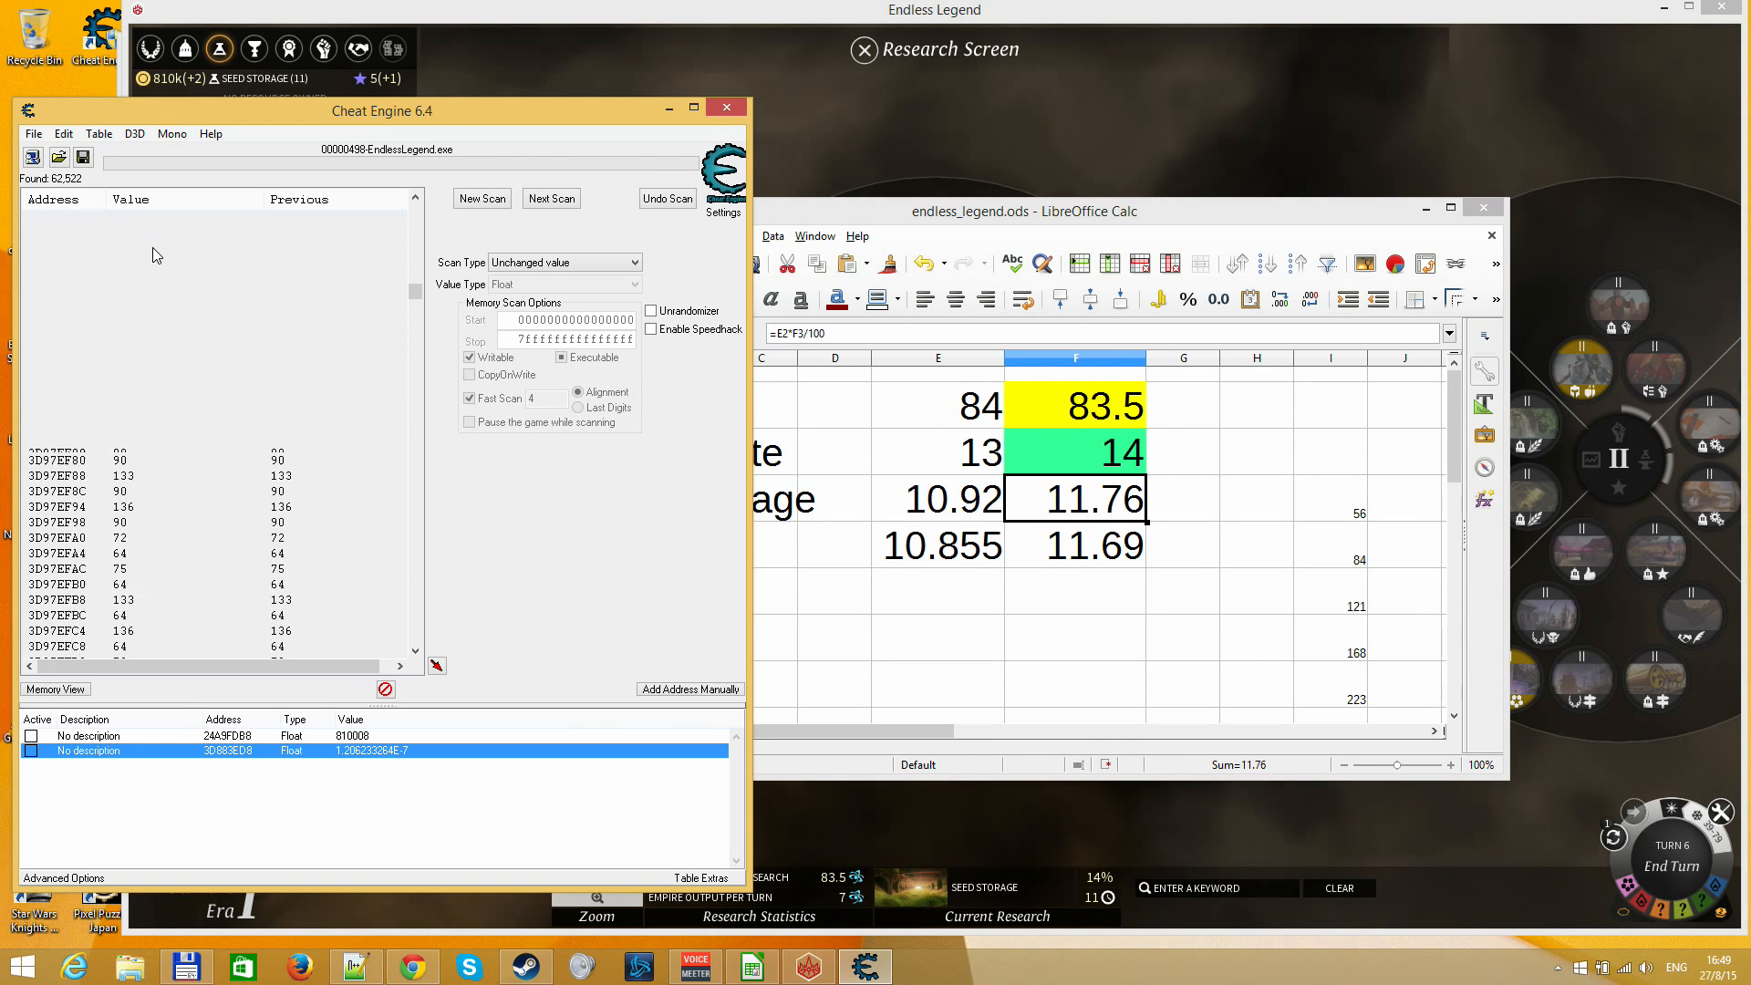
pyautogui.press('pageup')
pyautogui.press('pageup')
pyautogui.press('pageup')
pyautogui.press('pageup')
pyautogui.press('pageup')
pyautogui.press('pageup')
pyautogui.press('pageup')
pyautogui.press('pageup')
pyautogui.press('pageup')
pyautogui.press('pageup')
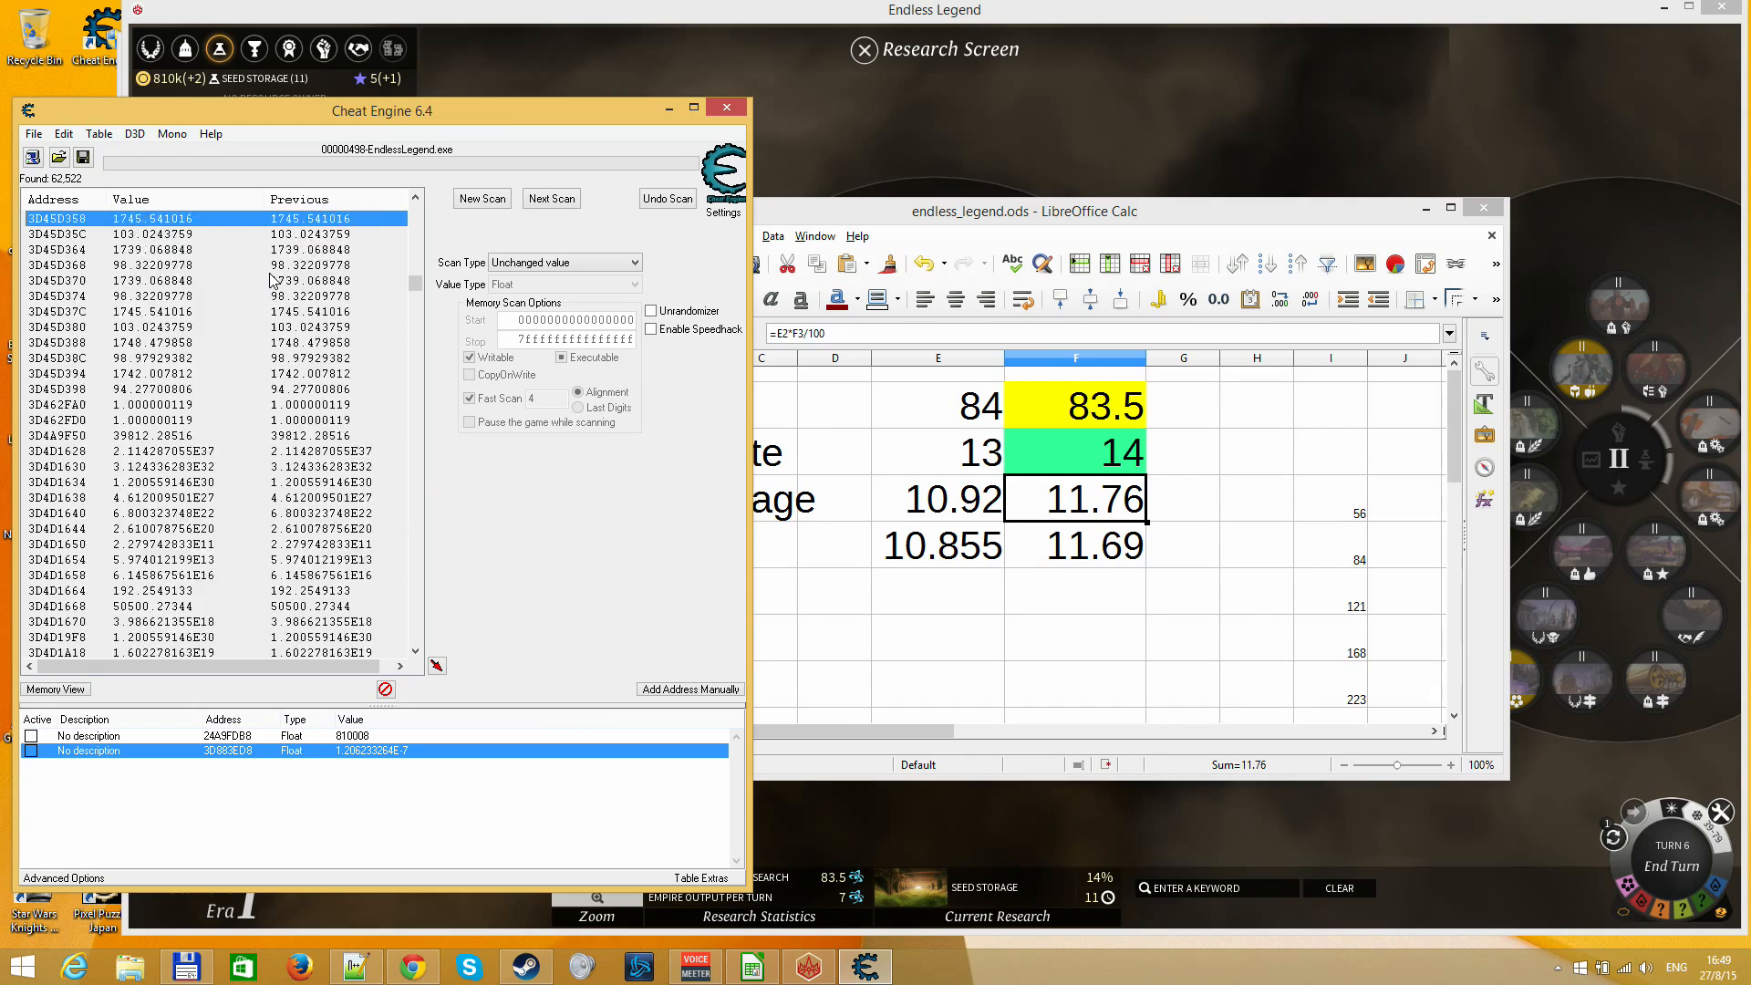
pyautogui.press('pagedown')
pyautogui.press('pagedown')
pyautogui.press('pagedown')
pyautogui.press('pagedown')
pyautogui.press('pagedown')
pyautogui.press('pagedown')
pyautogui.press('pagedown')
pyautogui.press('pagedown')
pyautogui.press('pagedown')
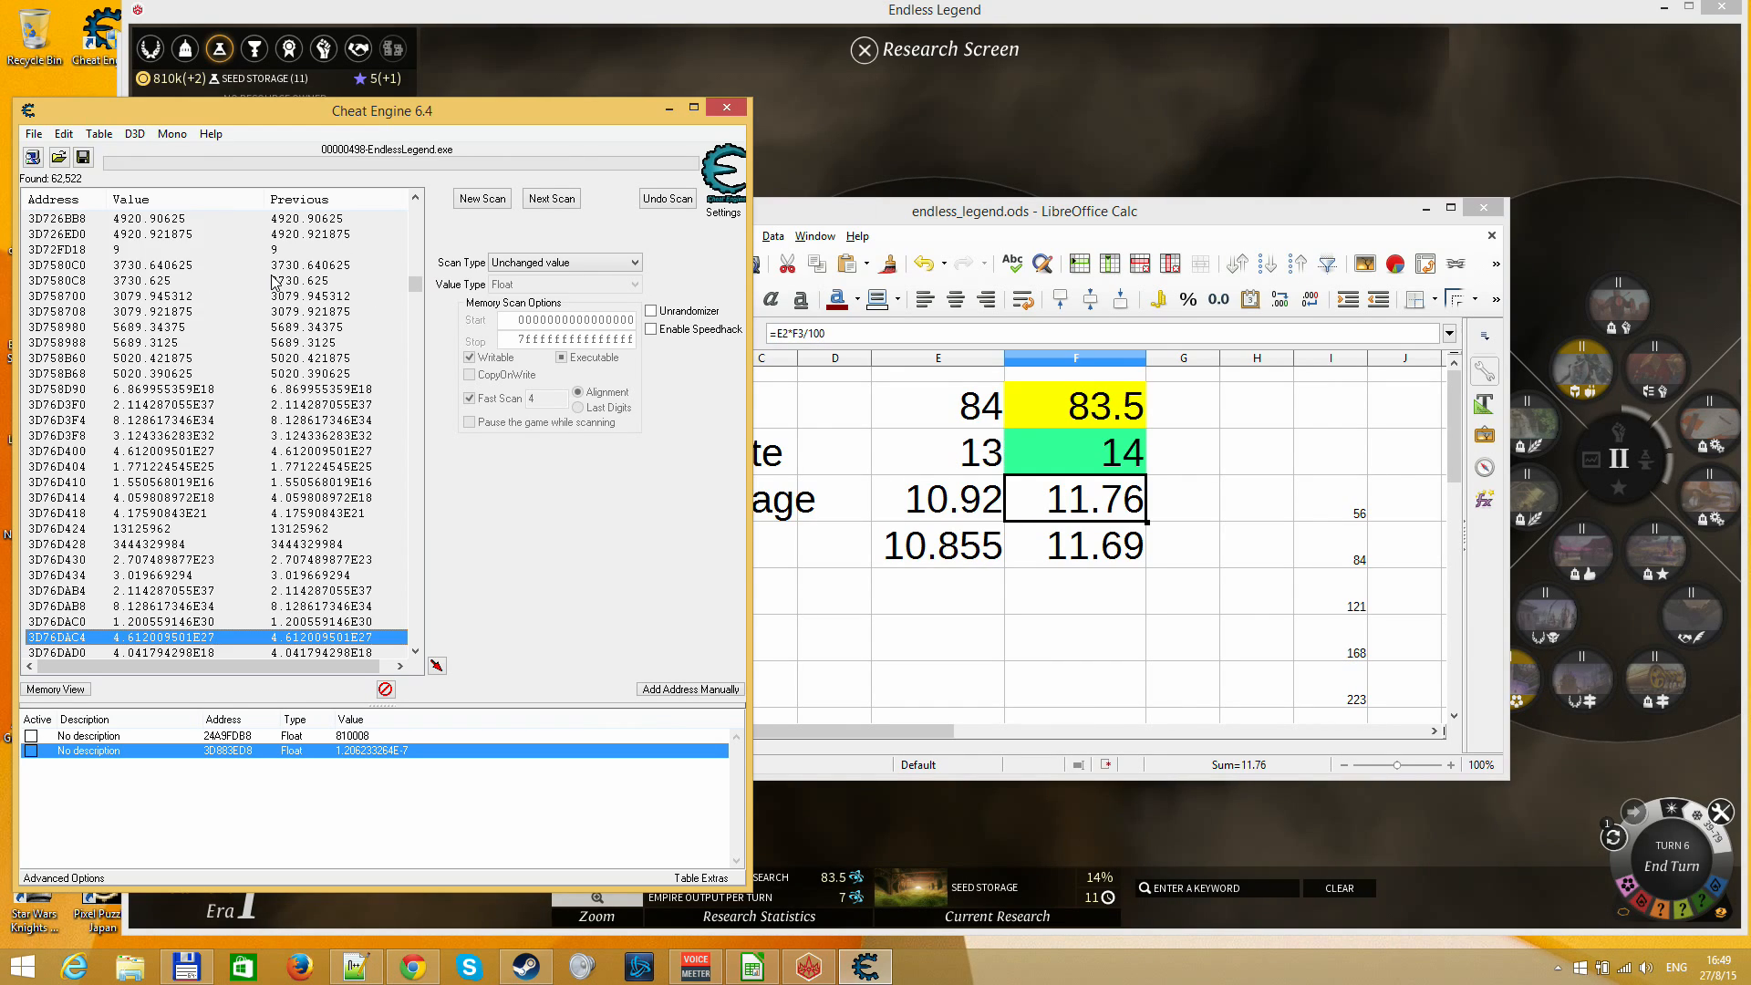
pyautogui.press('pagedown')
pyautogui.press('pagedown')
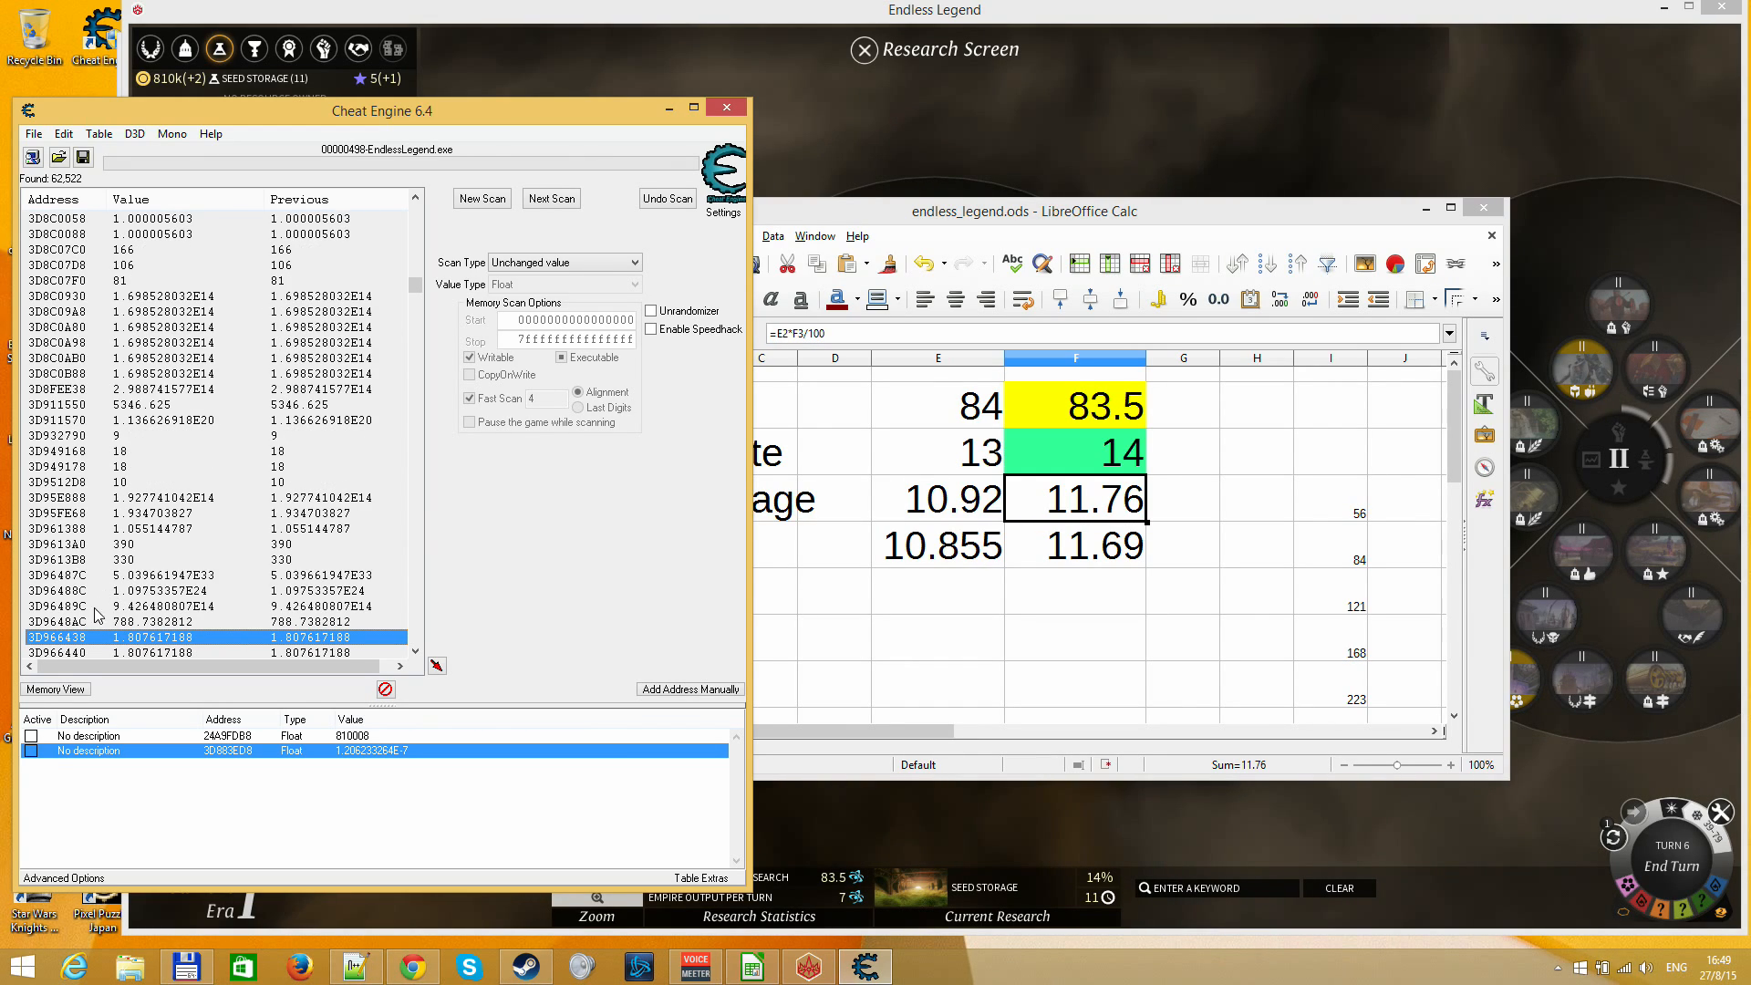
# Examine the found values at the addresses around 3D7D7850 to 3D9512D8 for a plausible research progress value
pyautogui.click(75, 390)
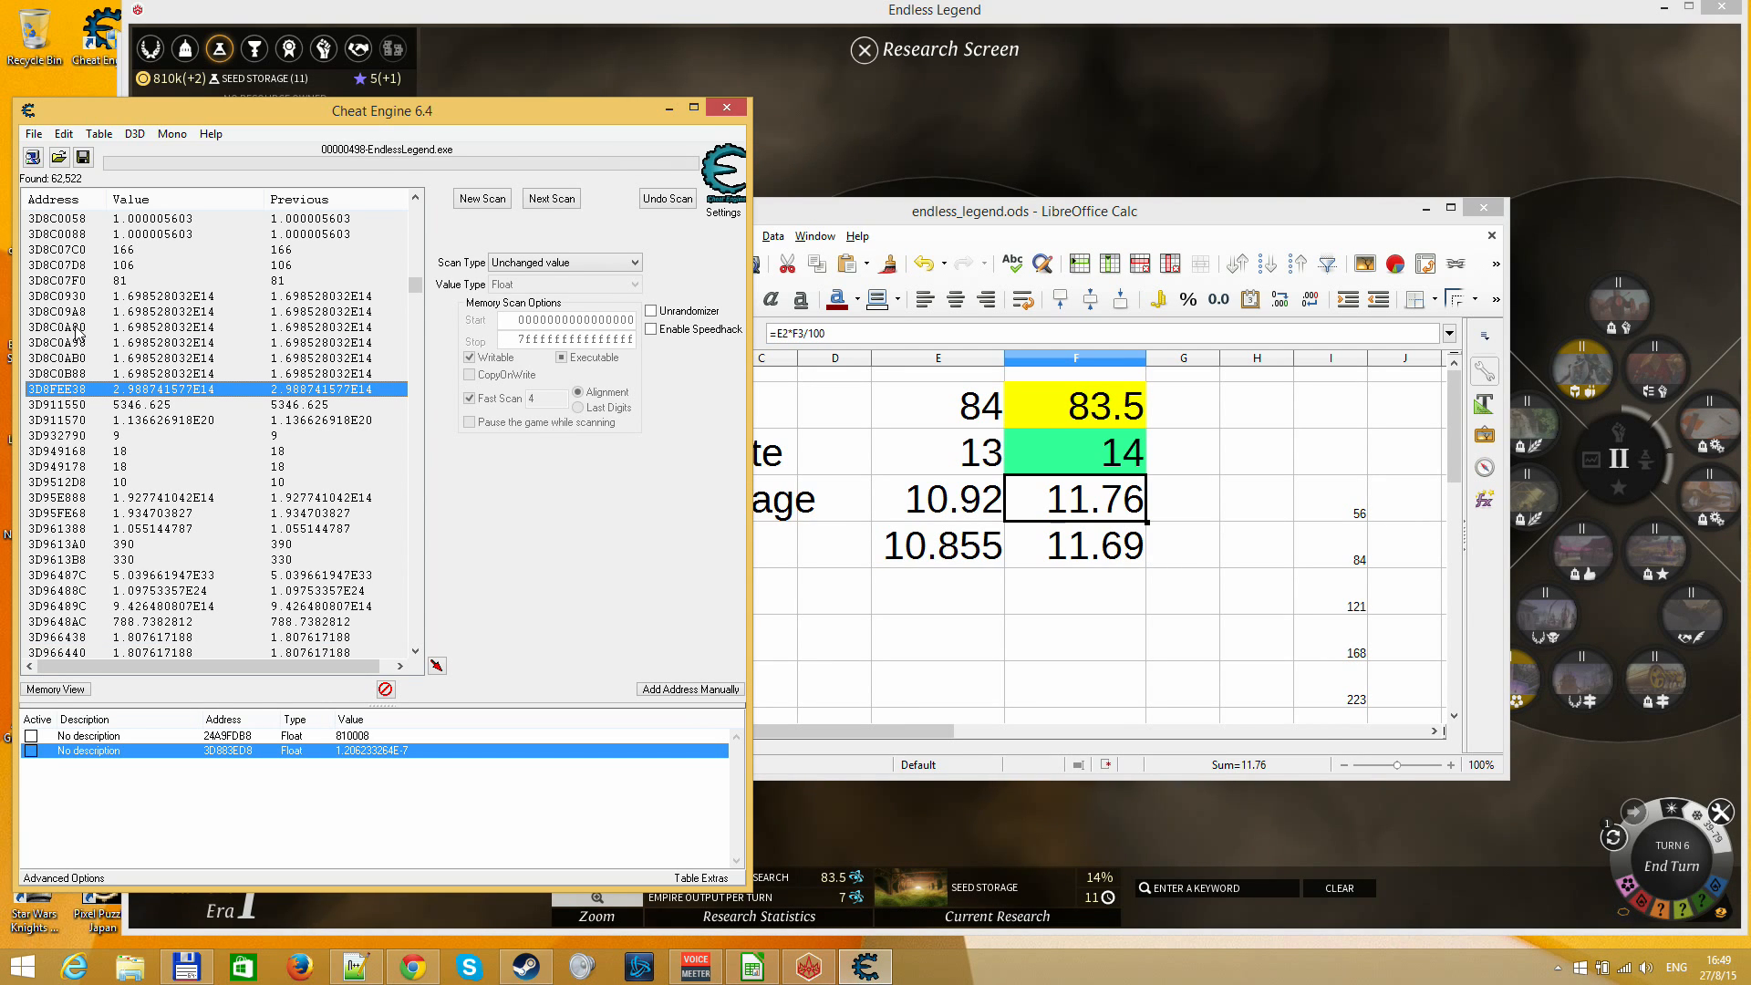
pyautogui.click(77, 264)
pyautogui.press('pageup')
pyautogui.press('pageup')
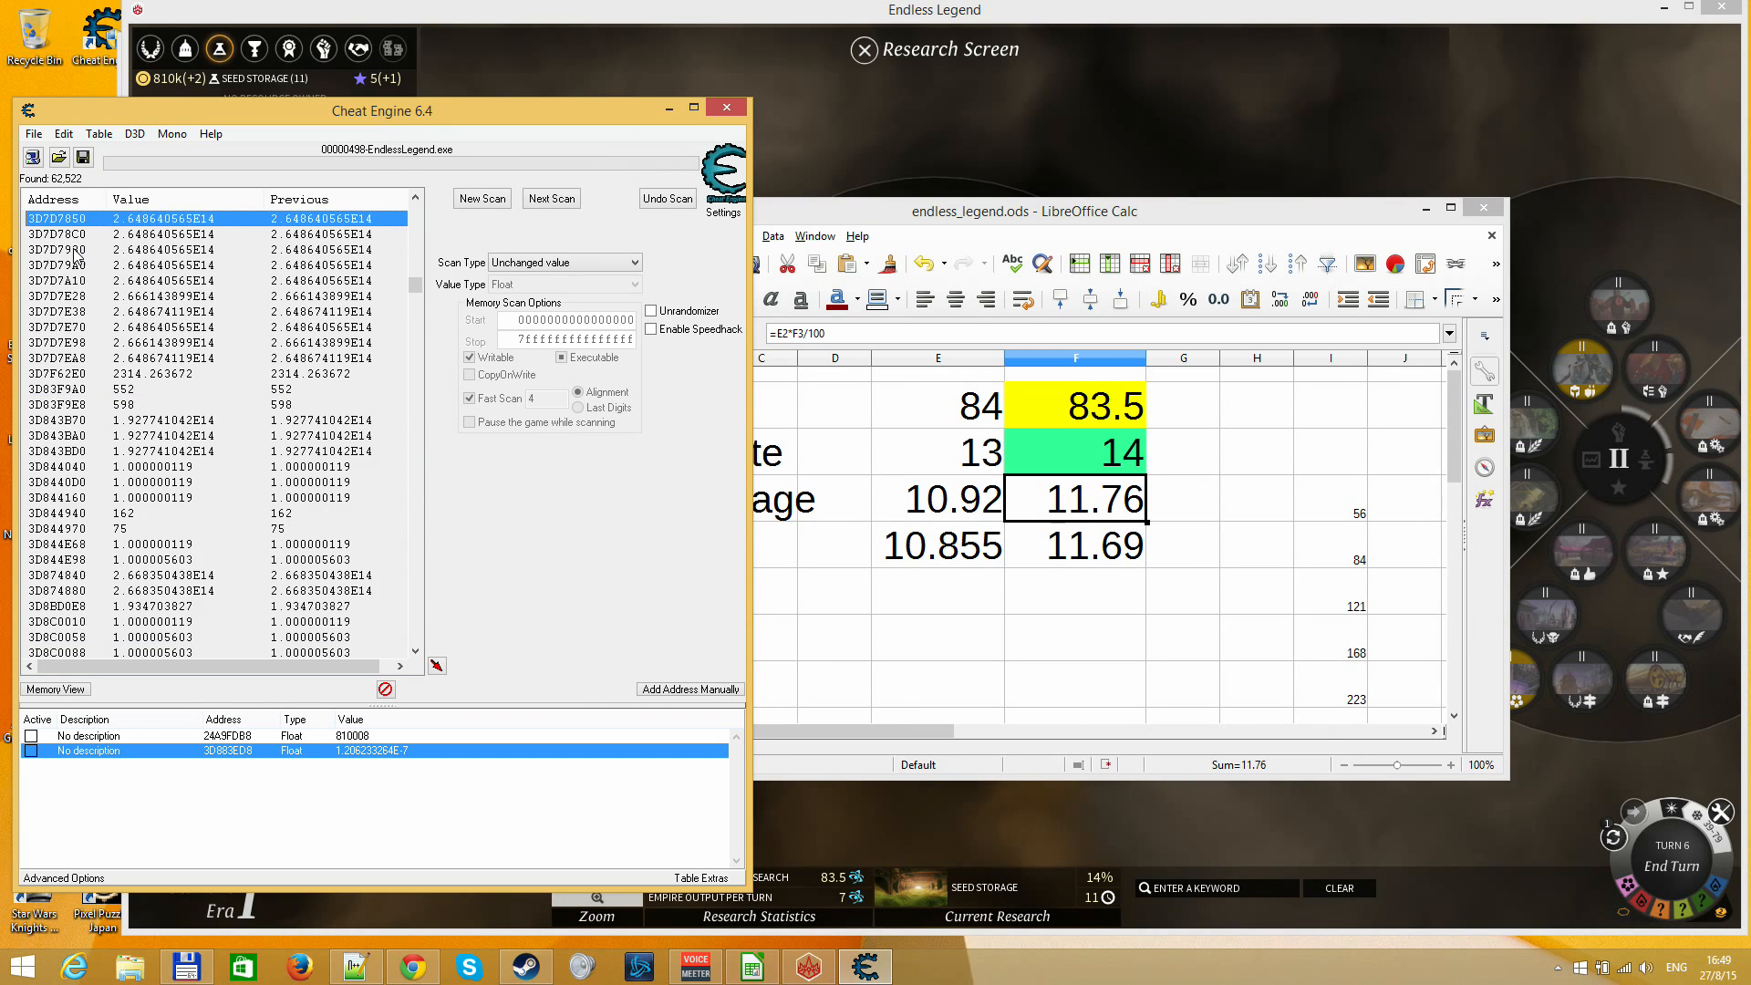
pyautogui.click(66, 393)
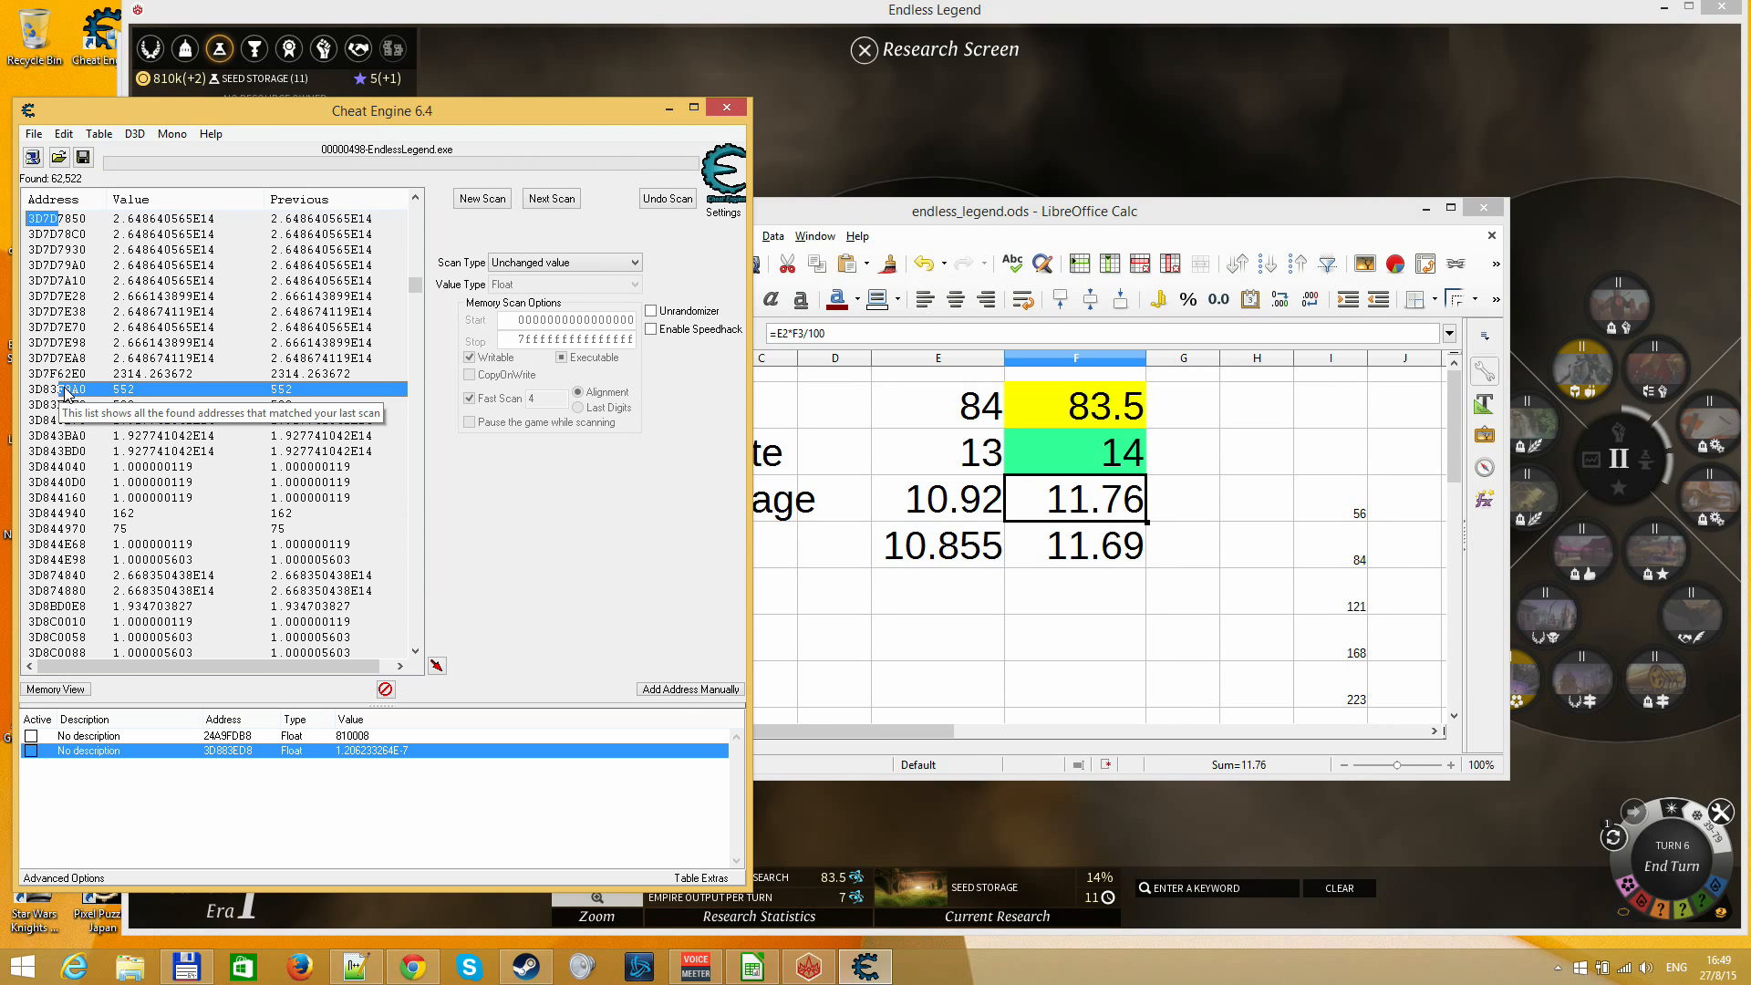
pyautogui.click(144, 437)
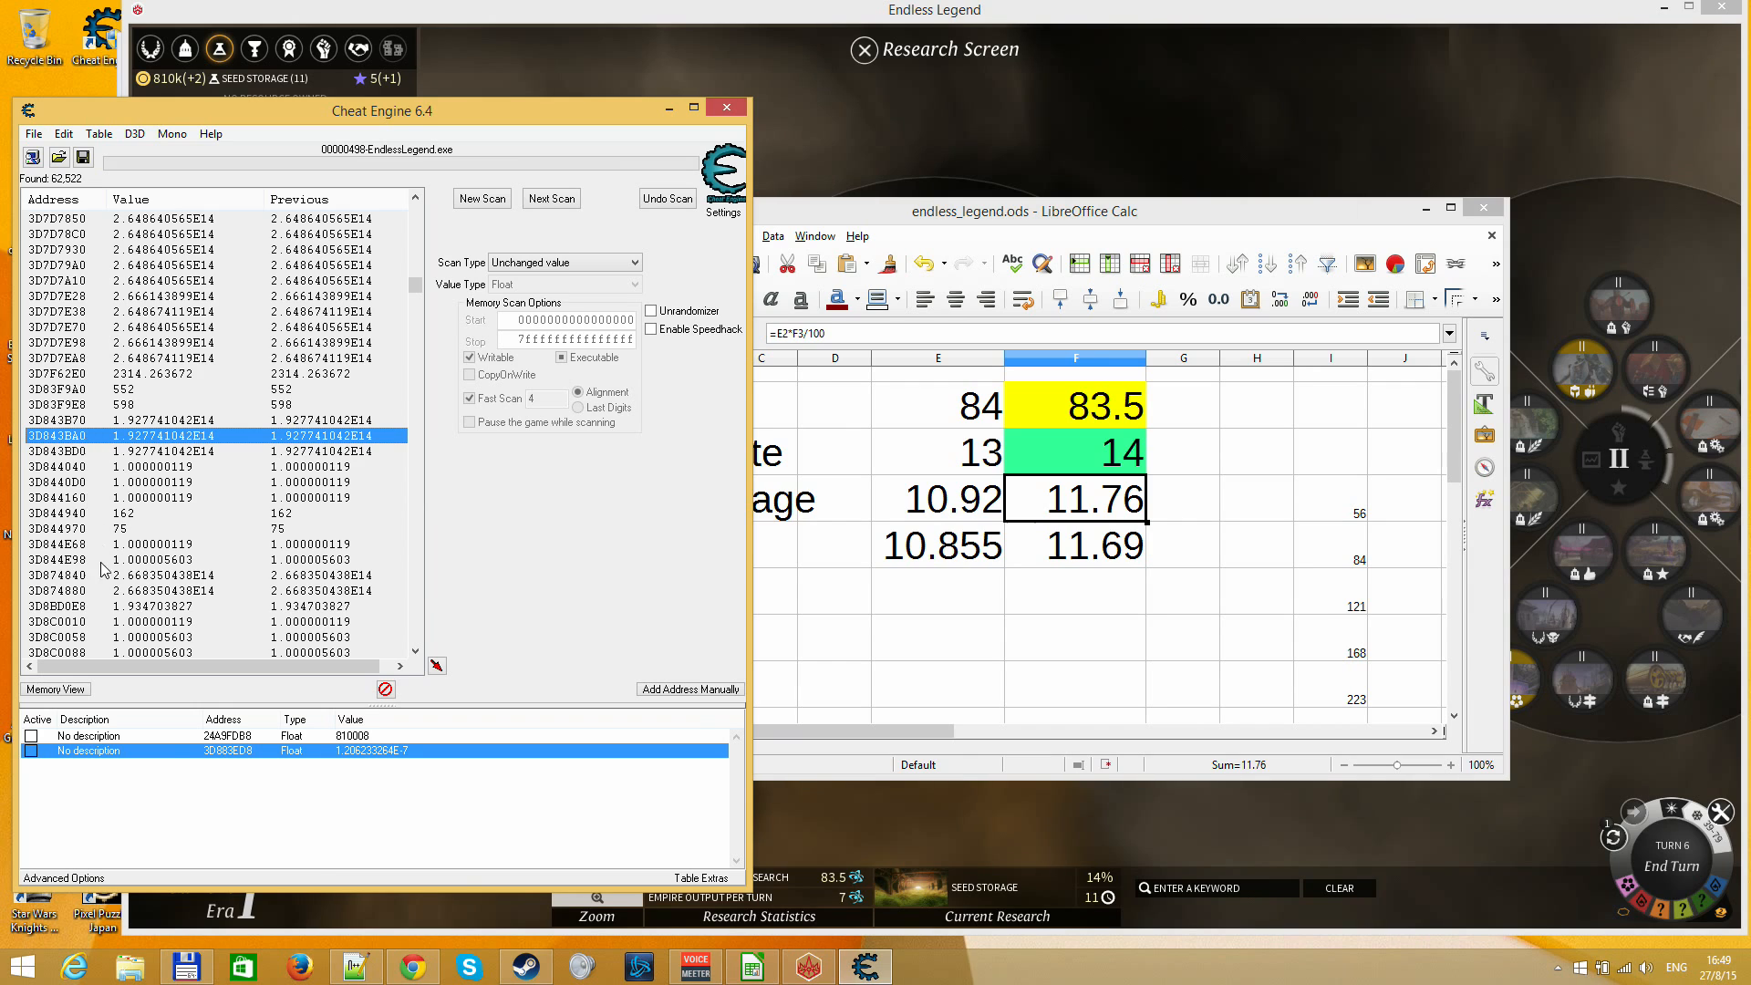
pyautogui.click(108, 637)
pyautogui.click(85, 591)
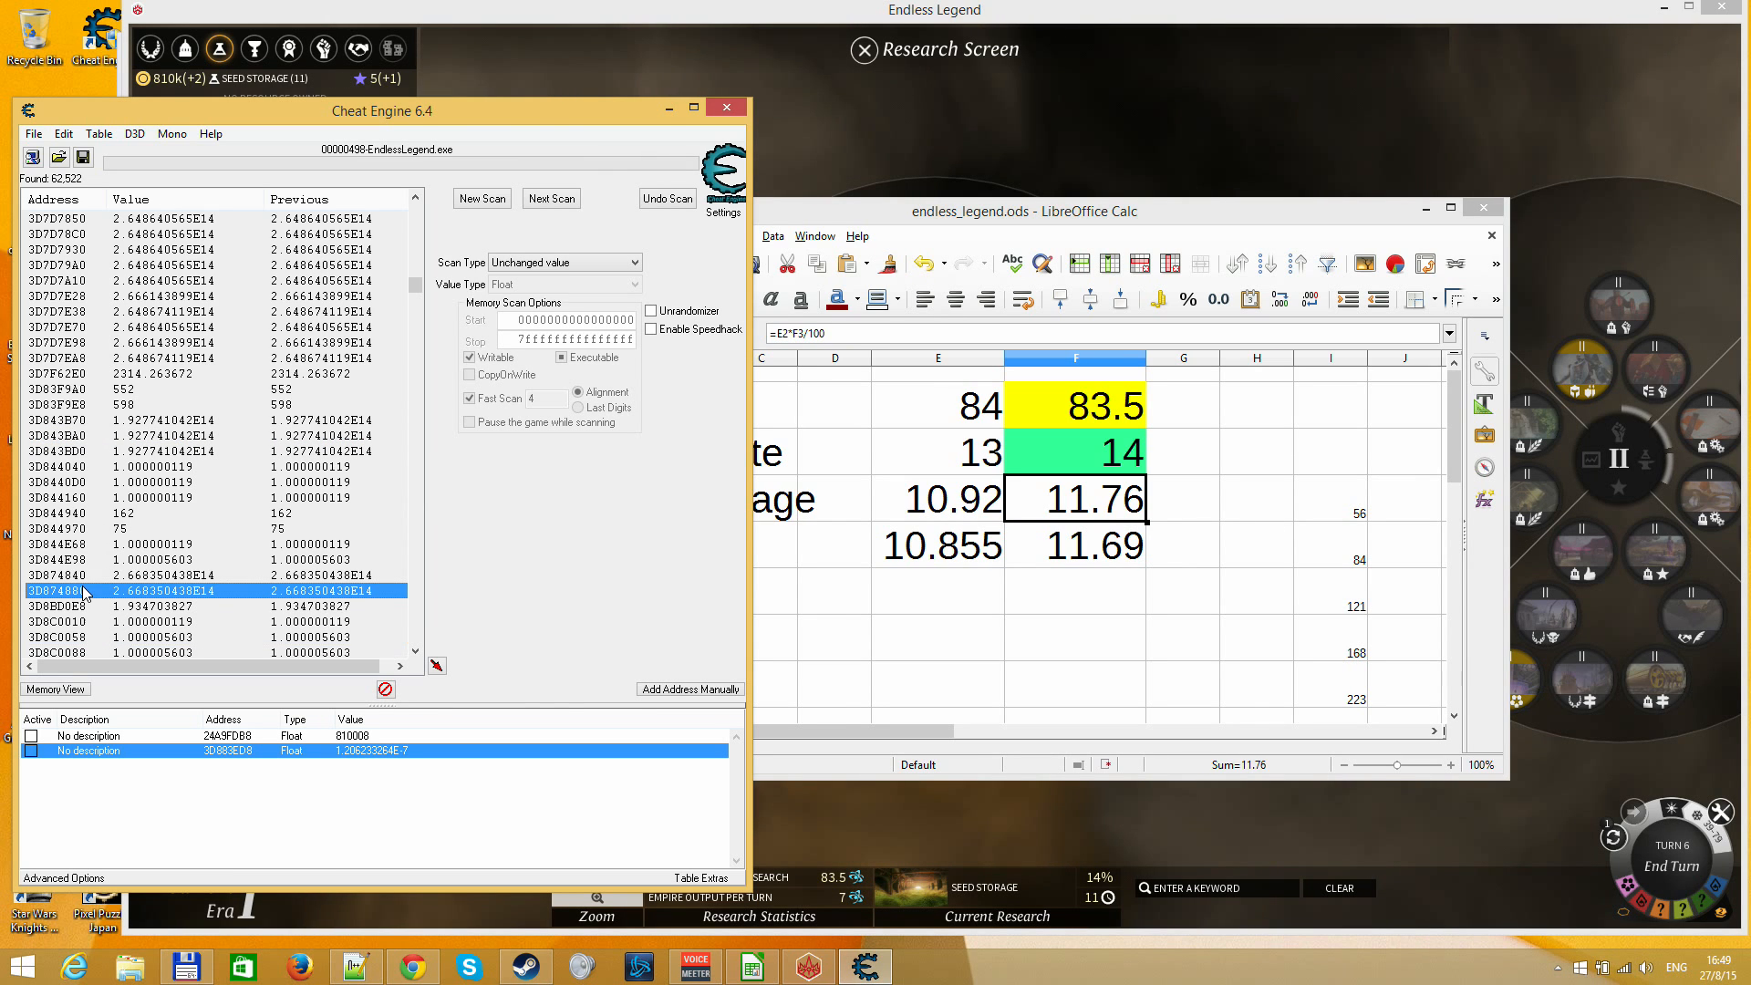
pyautogui.click(91, 607)
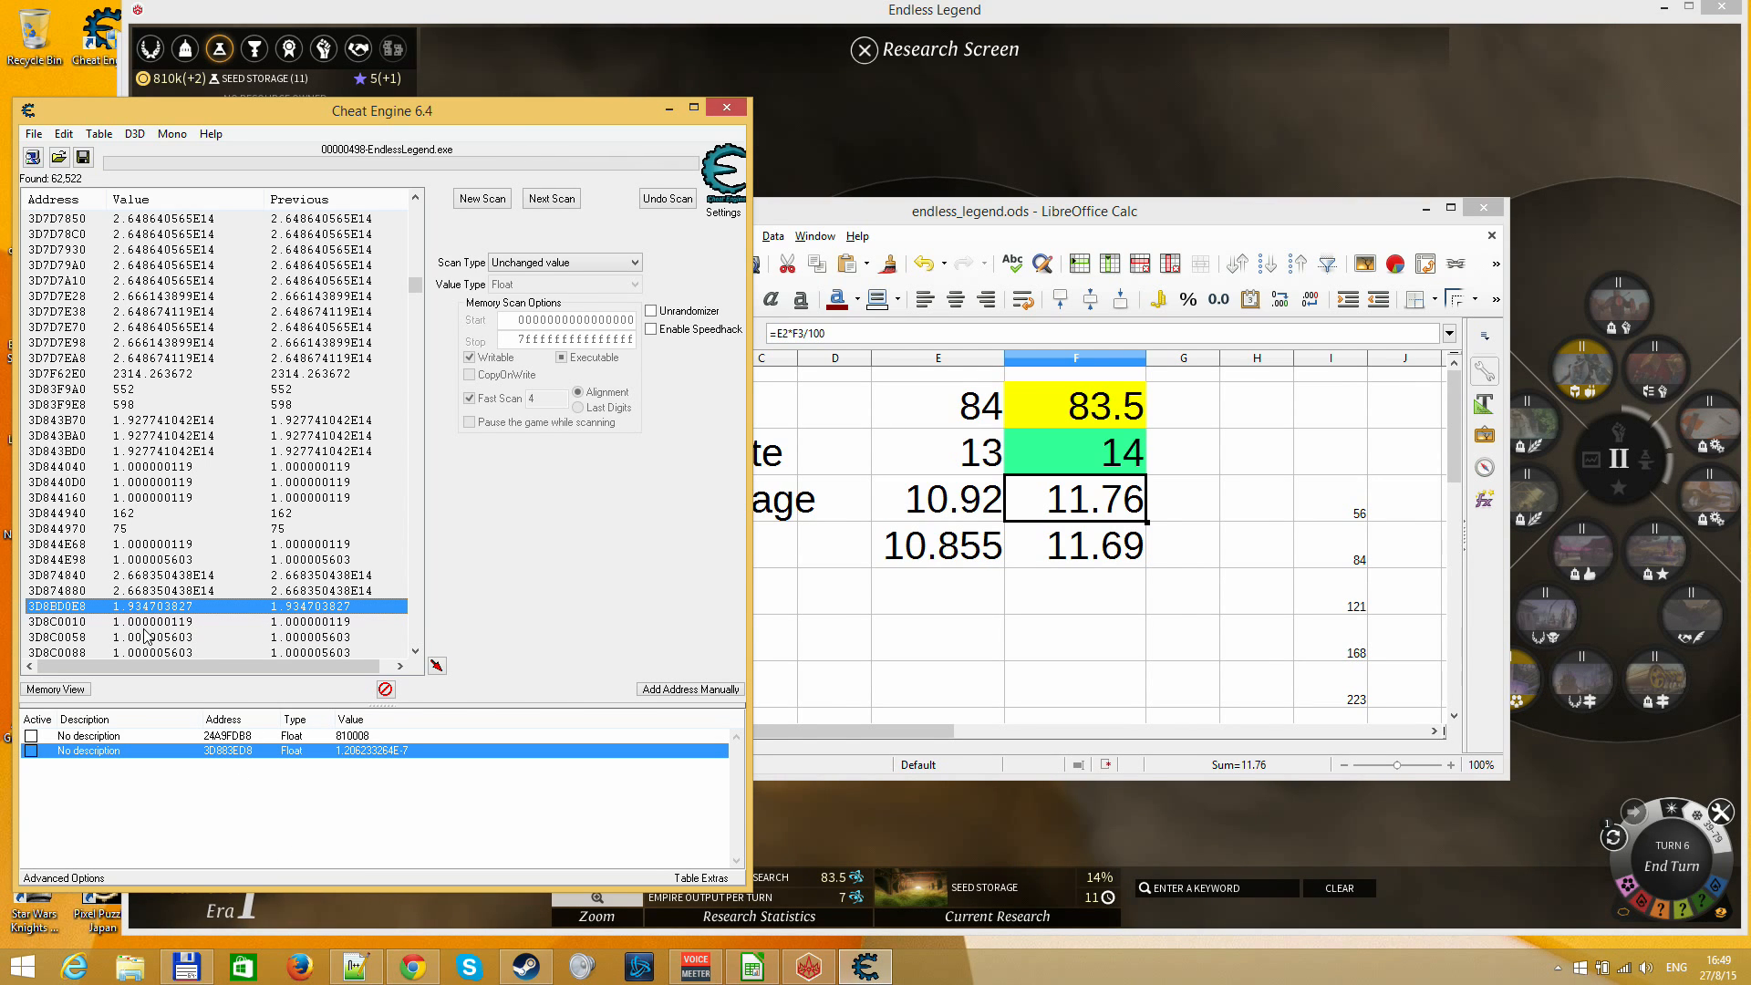
pyautogui.scroll(-3, 137, 637)
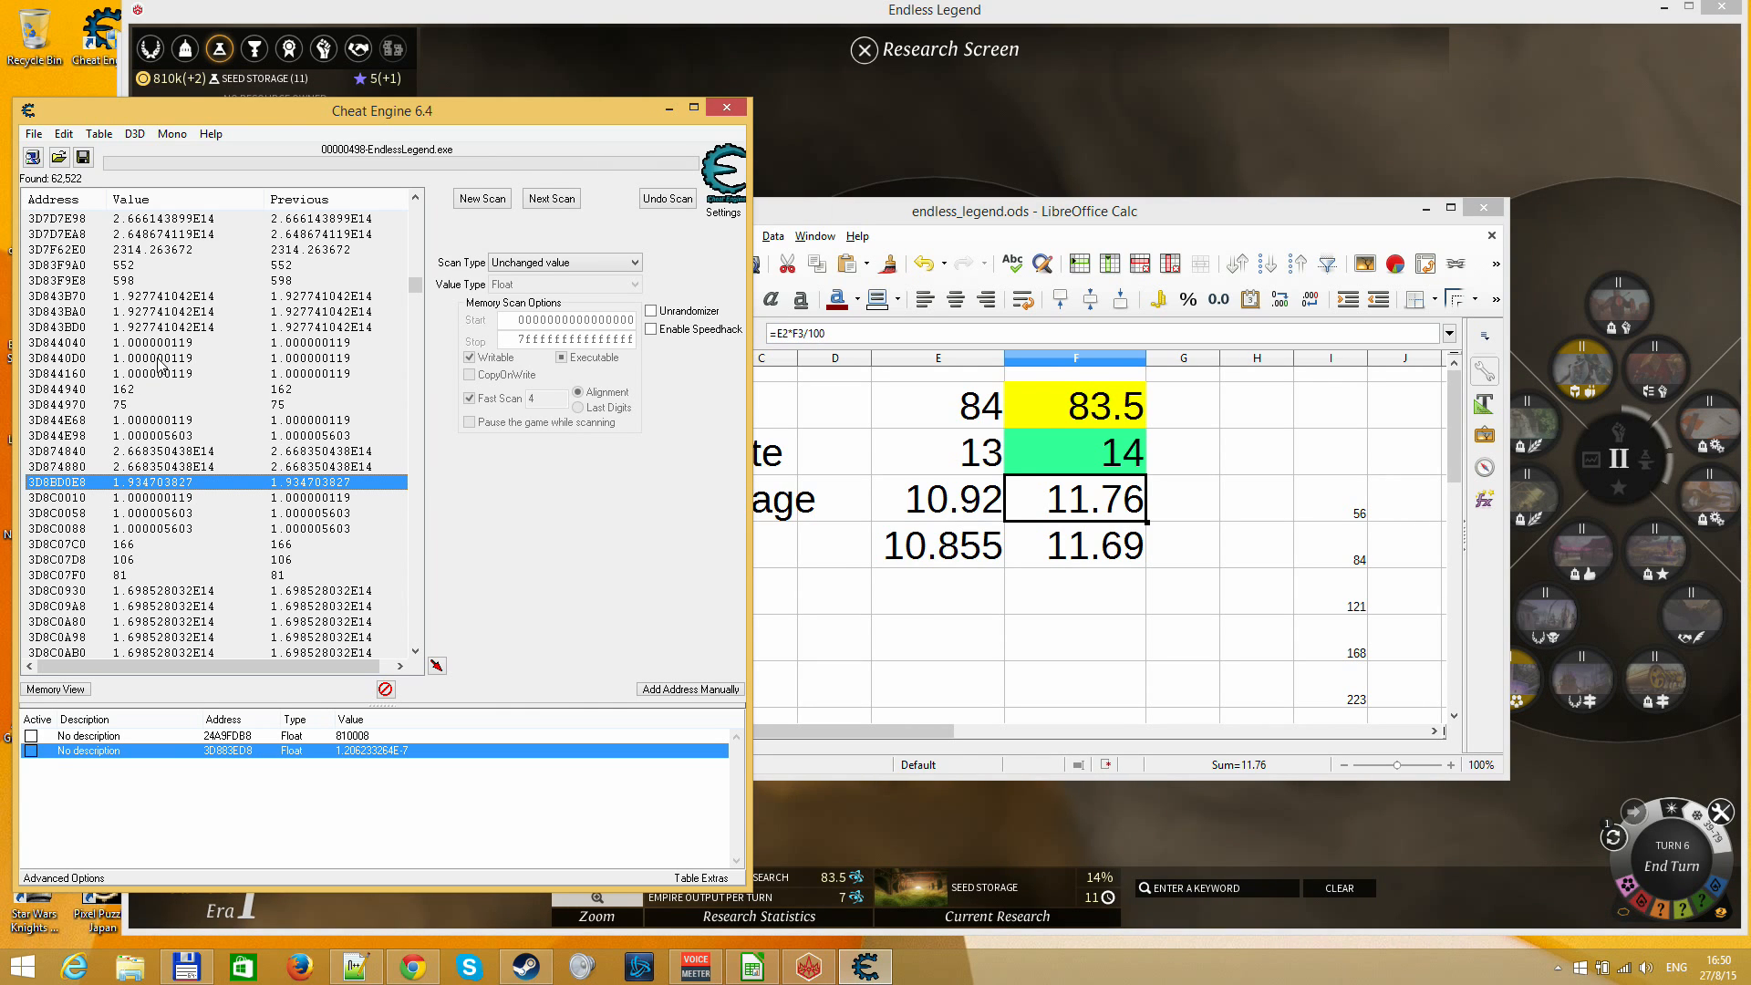
pyautogui.scroll(-3, 159, 365)
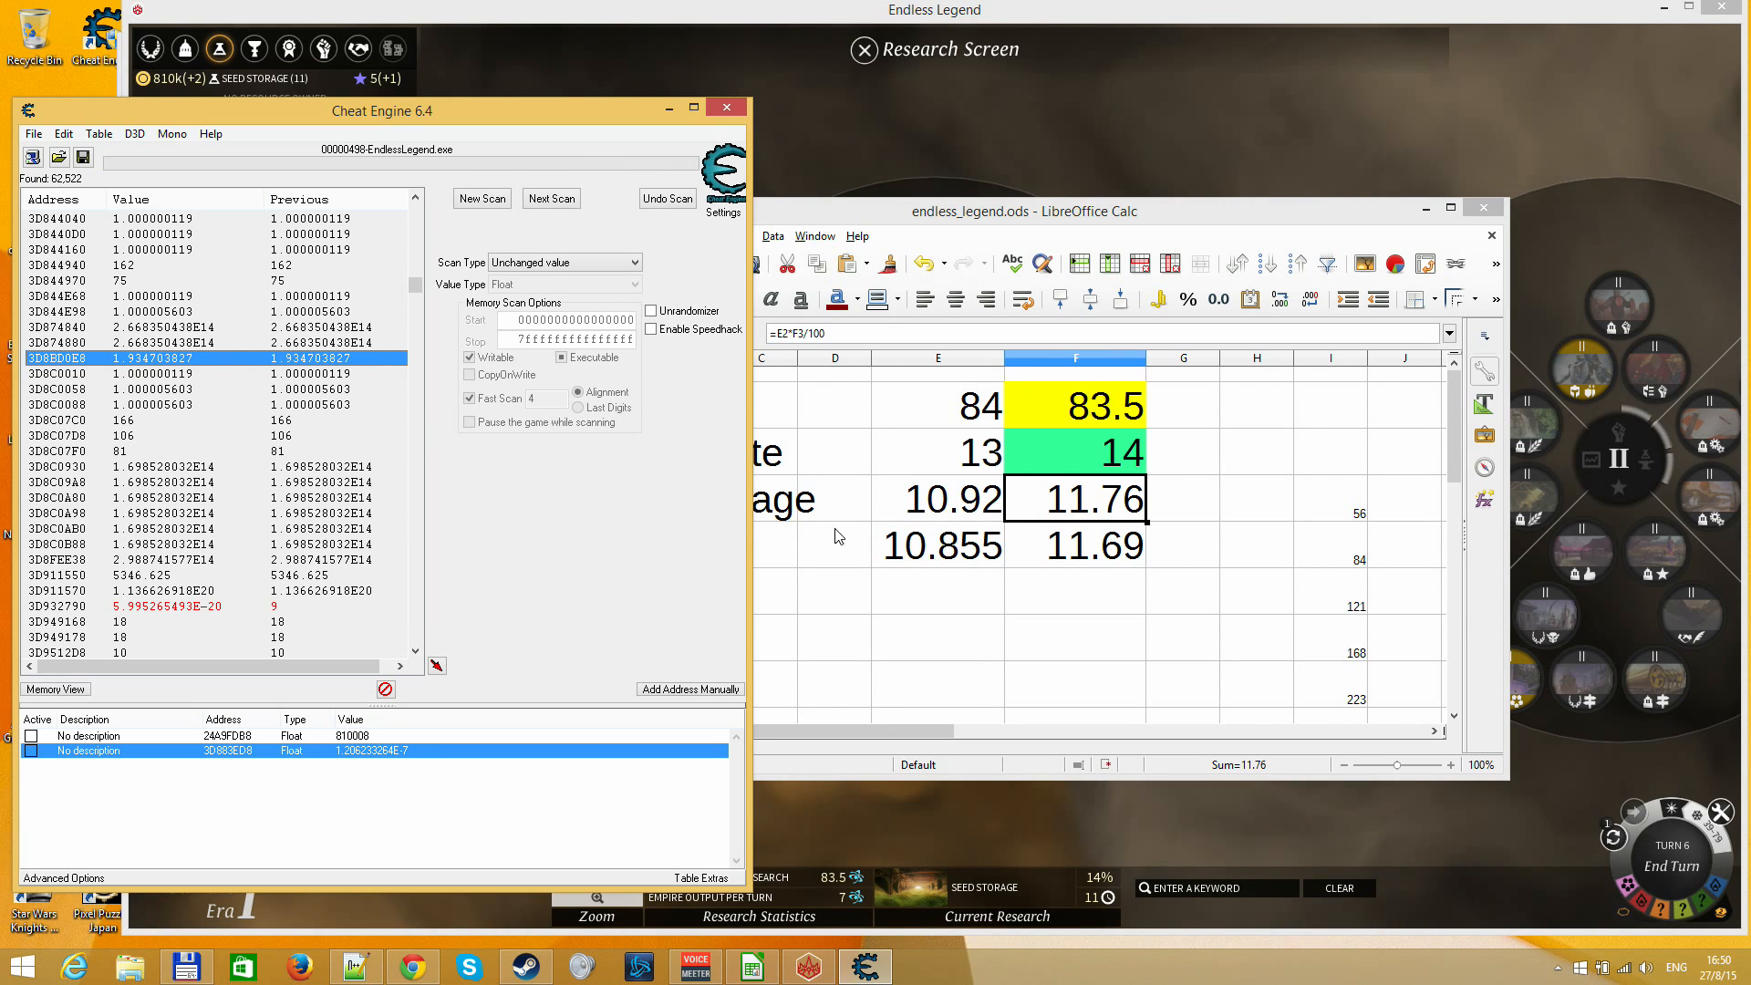
# Narrow the scan results to values between 9 and 13
pyautogui.click(508, 268)
pyautogui.click(507, 278)
pyautogui.click(507, 264)
pyautogui.click(520, 315)
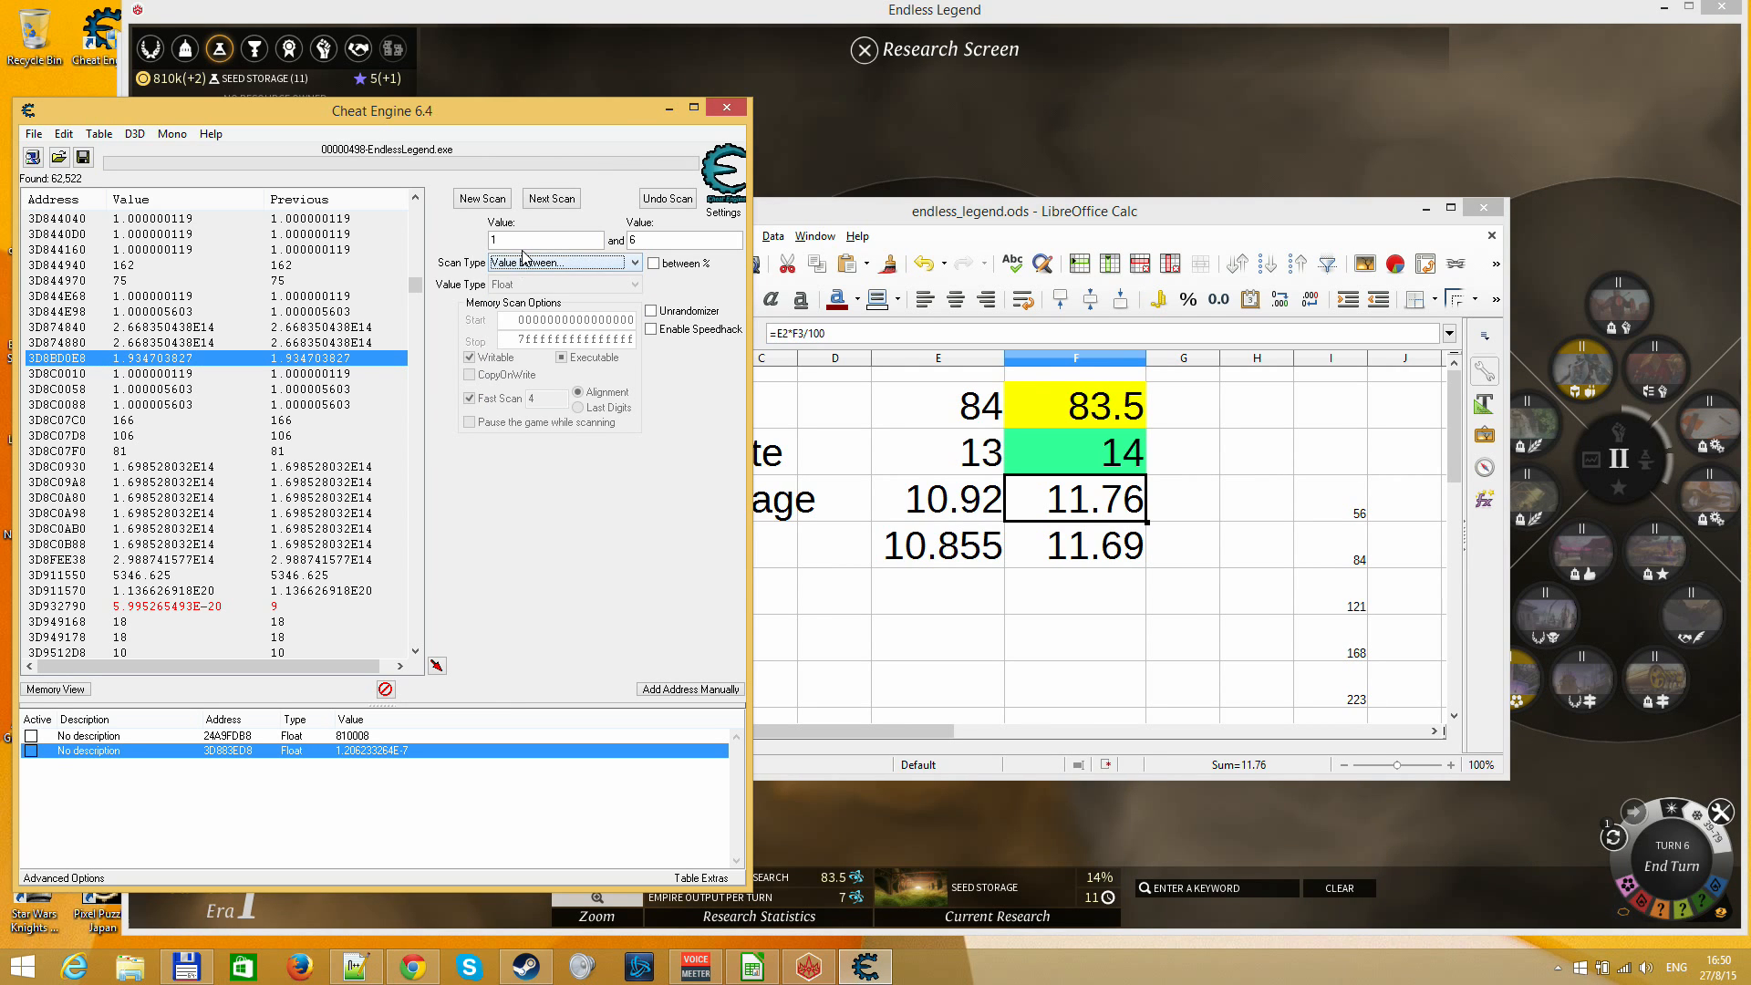
pyautogui.doubleClick(523, 245)
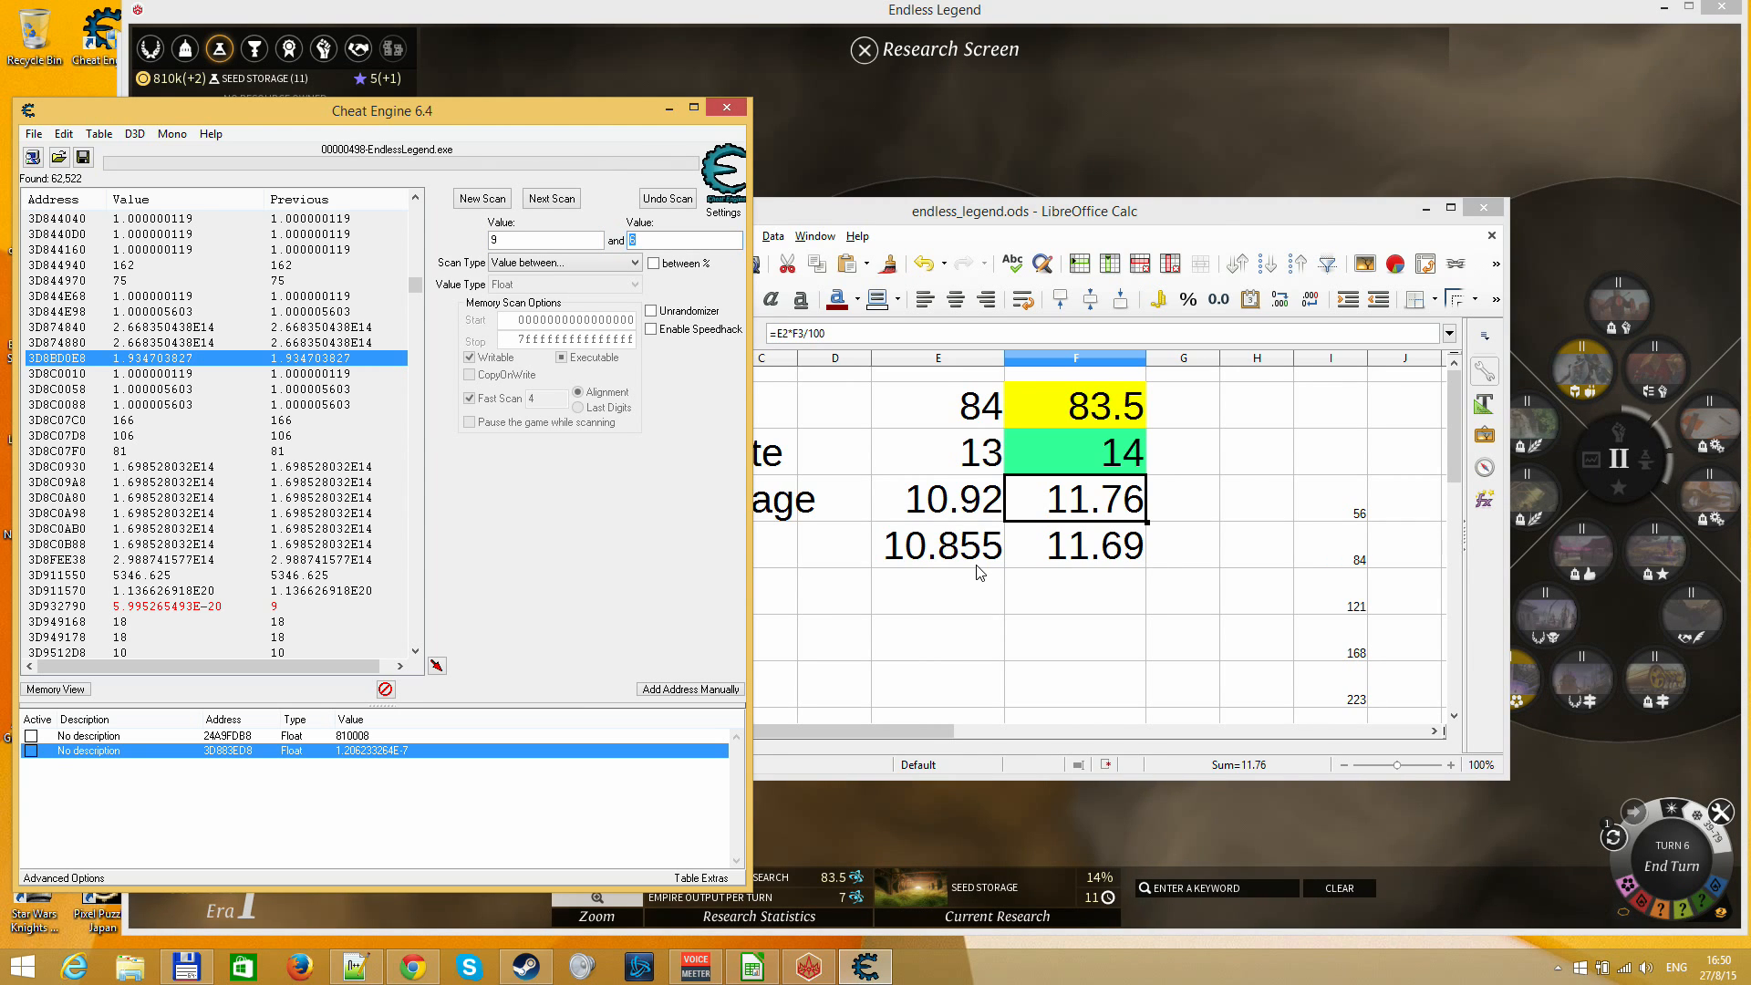
pyautogui.press('Return')
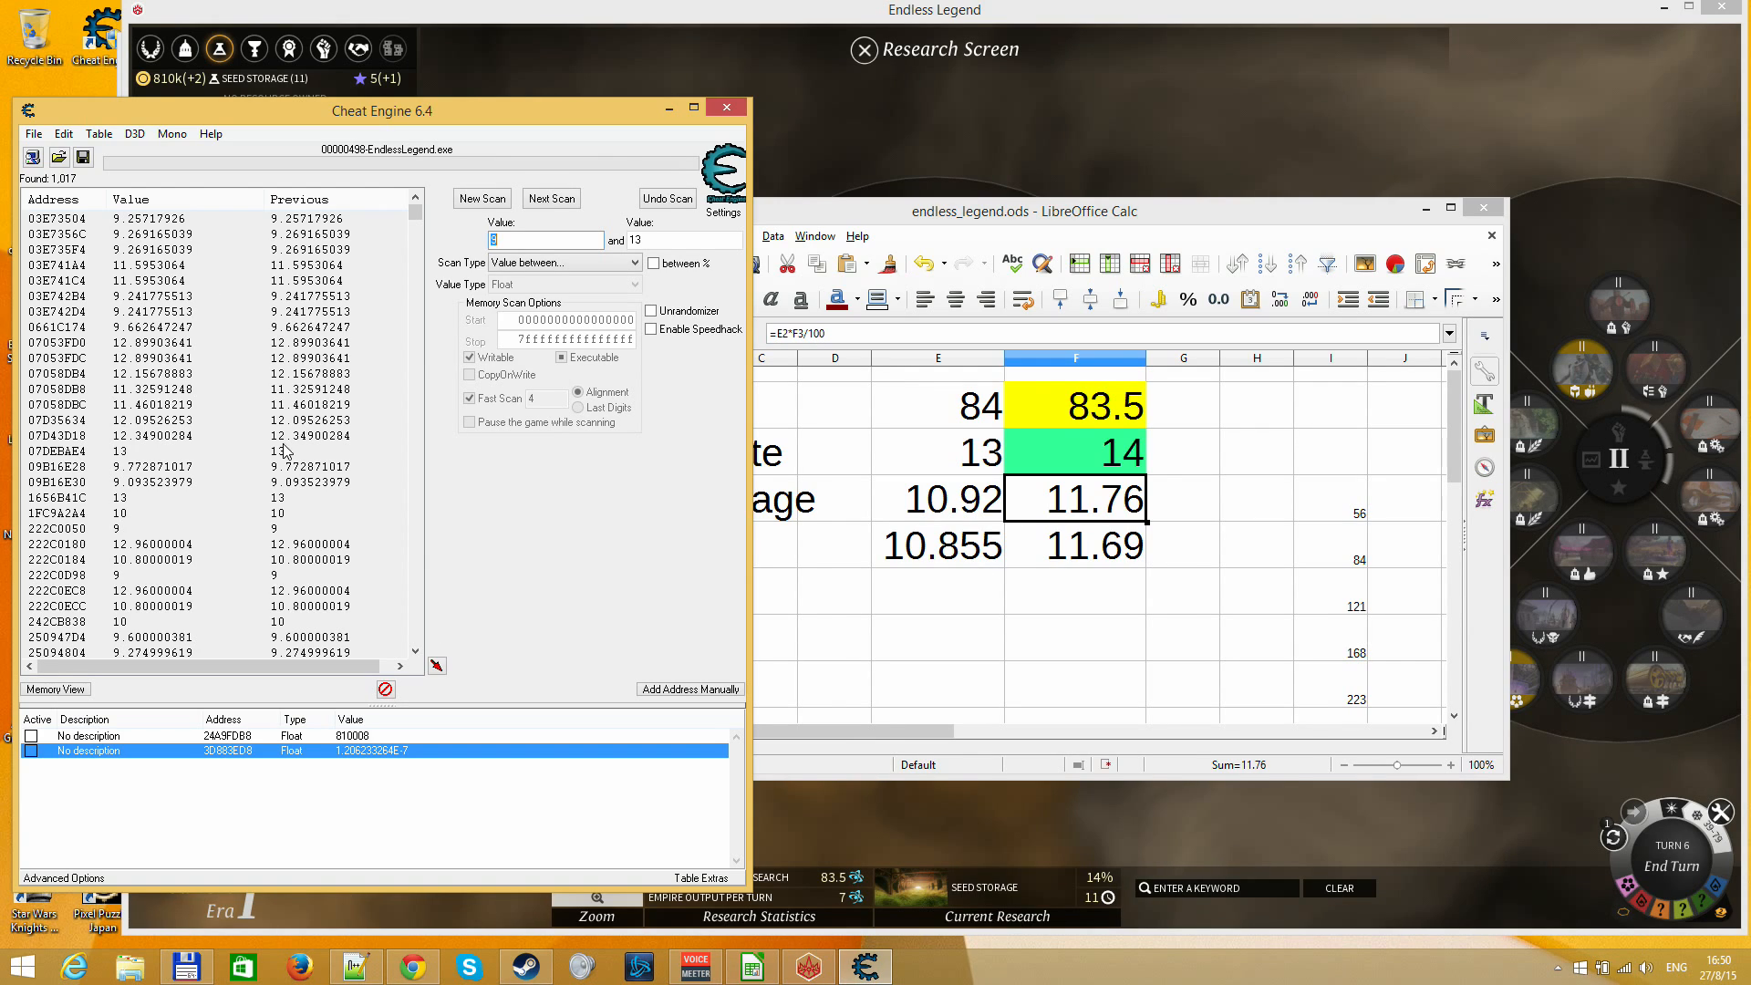
# Switch to Endless Legend, close the Research Screen and end turn 6
pyautogui.click(930, 151)
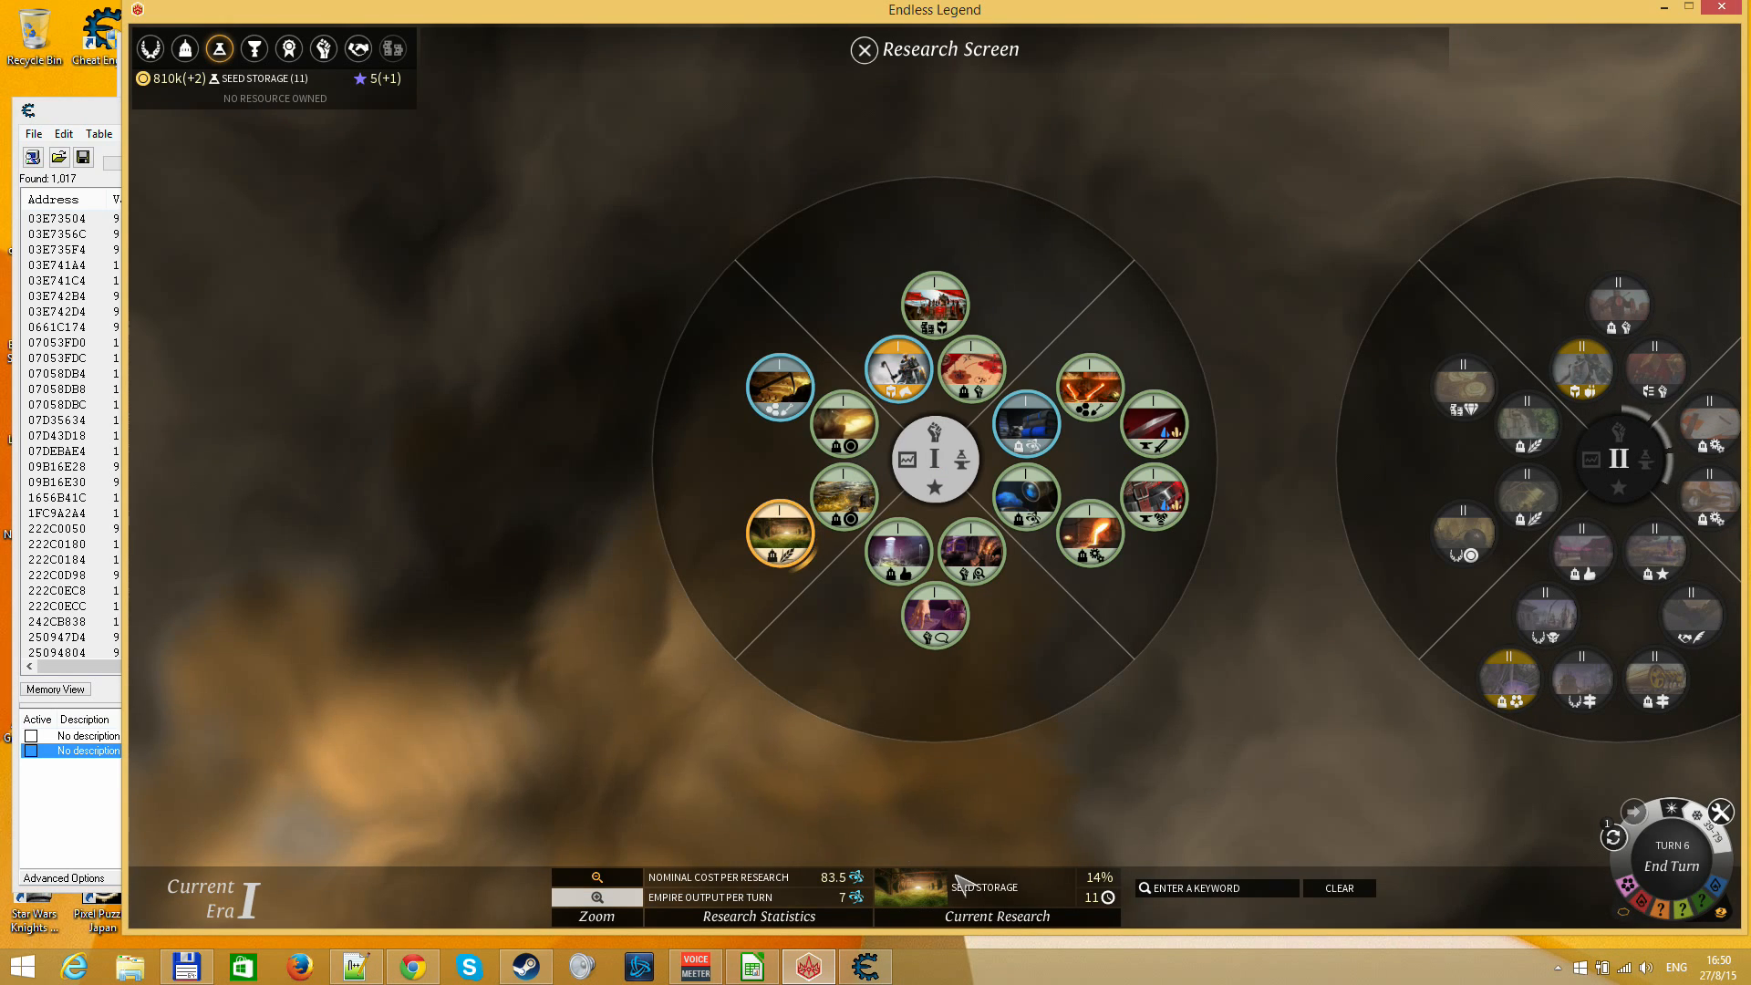
pyautogui.press('Escape')
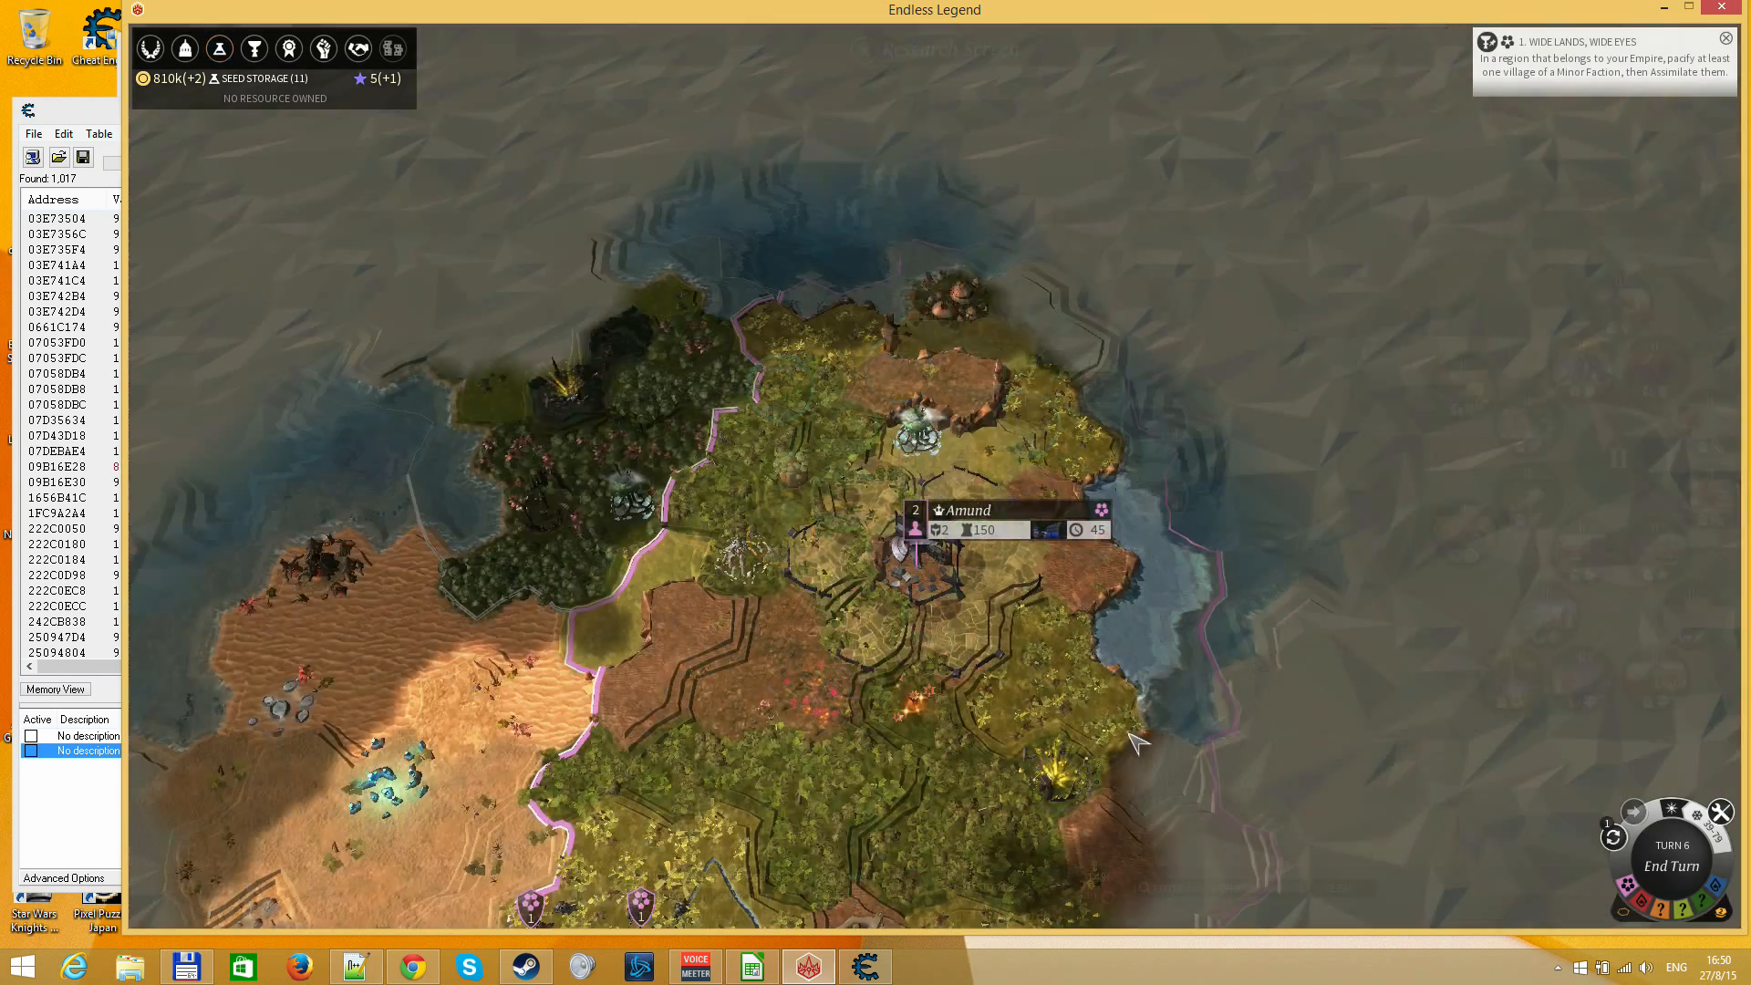
pyautogui.press('Return')
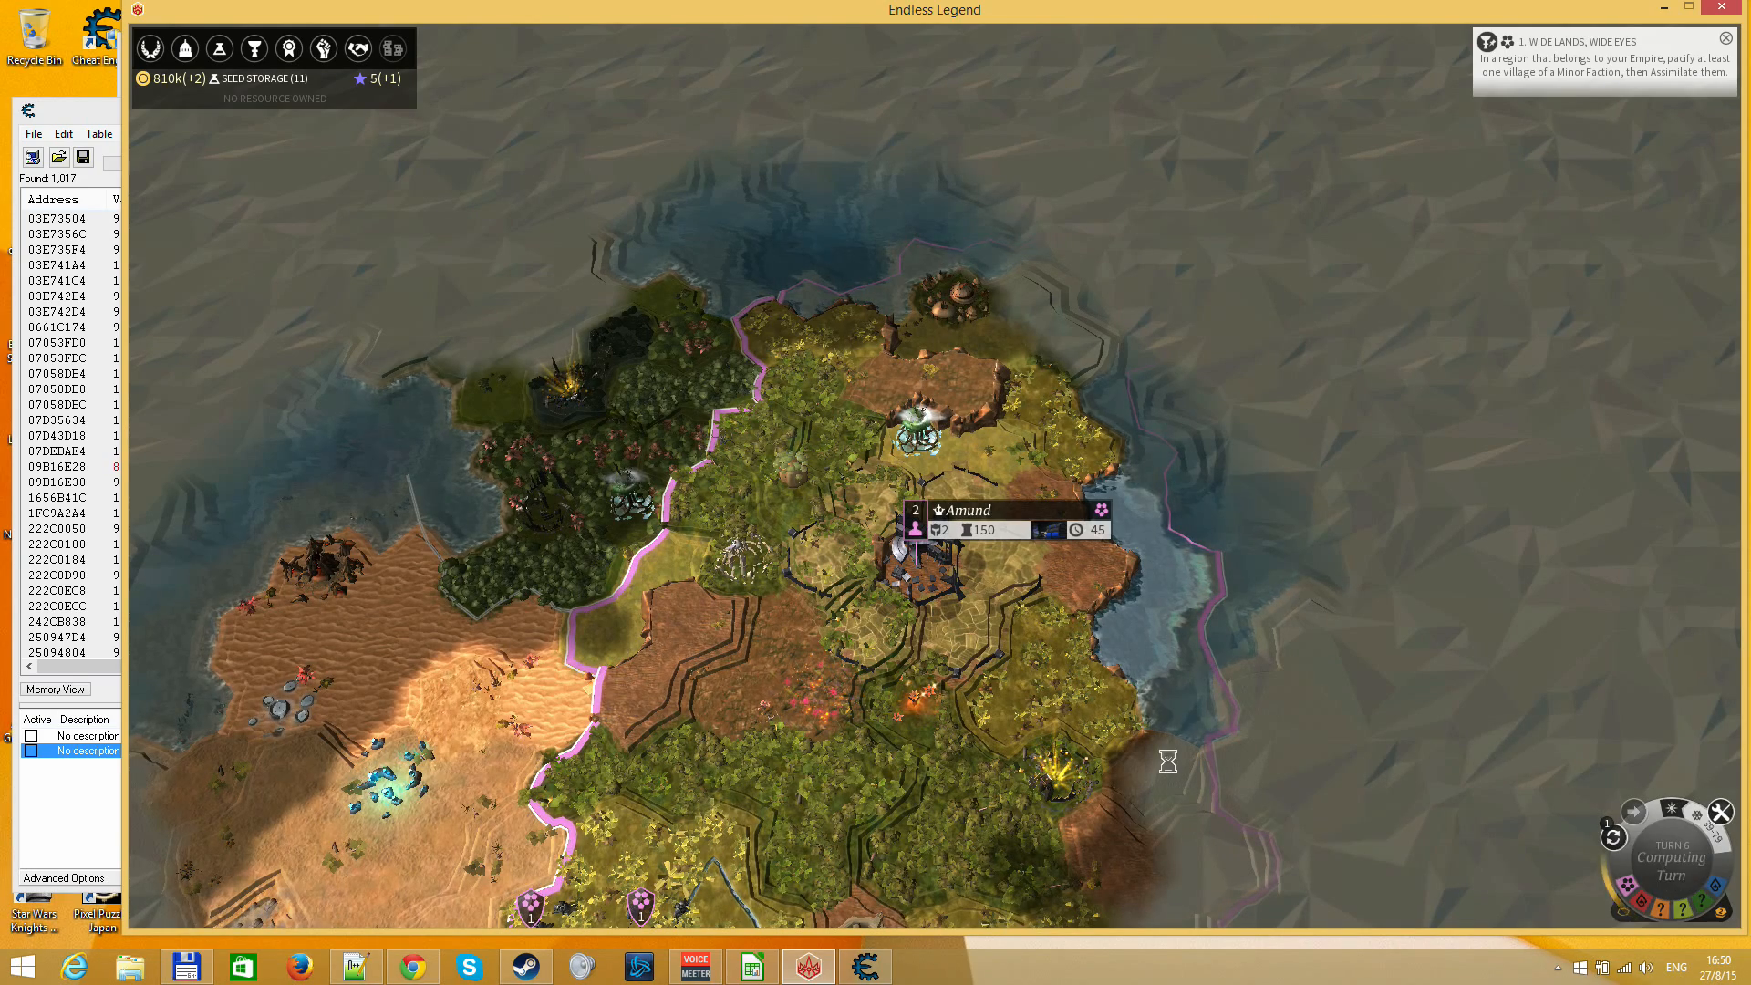
pyautogui.moveTo(1689, 876)
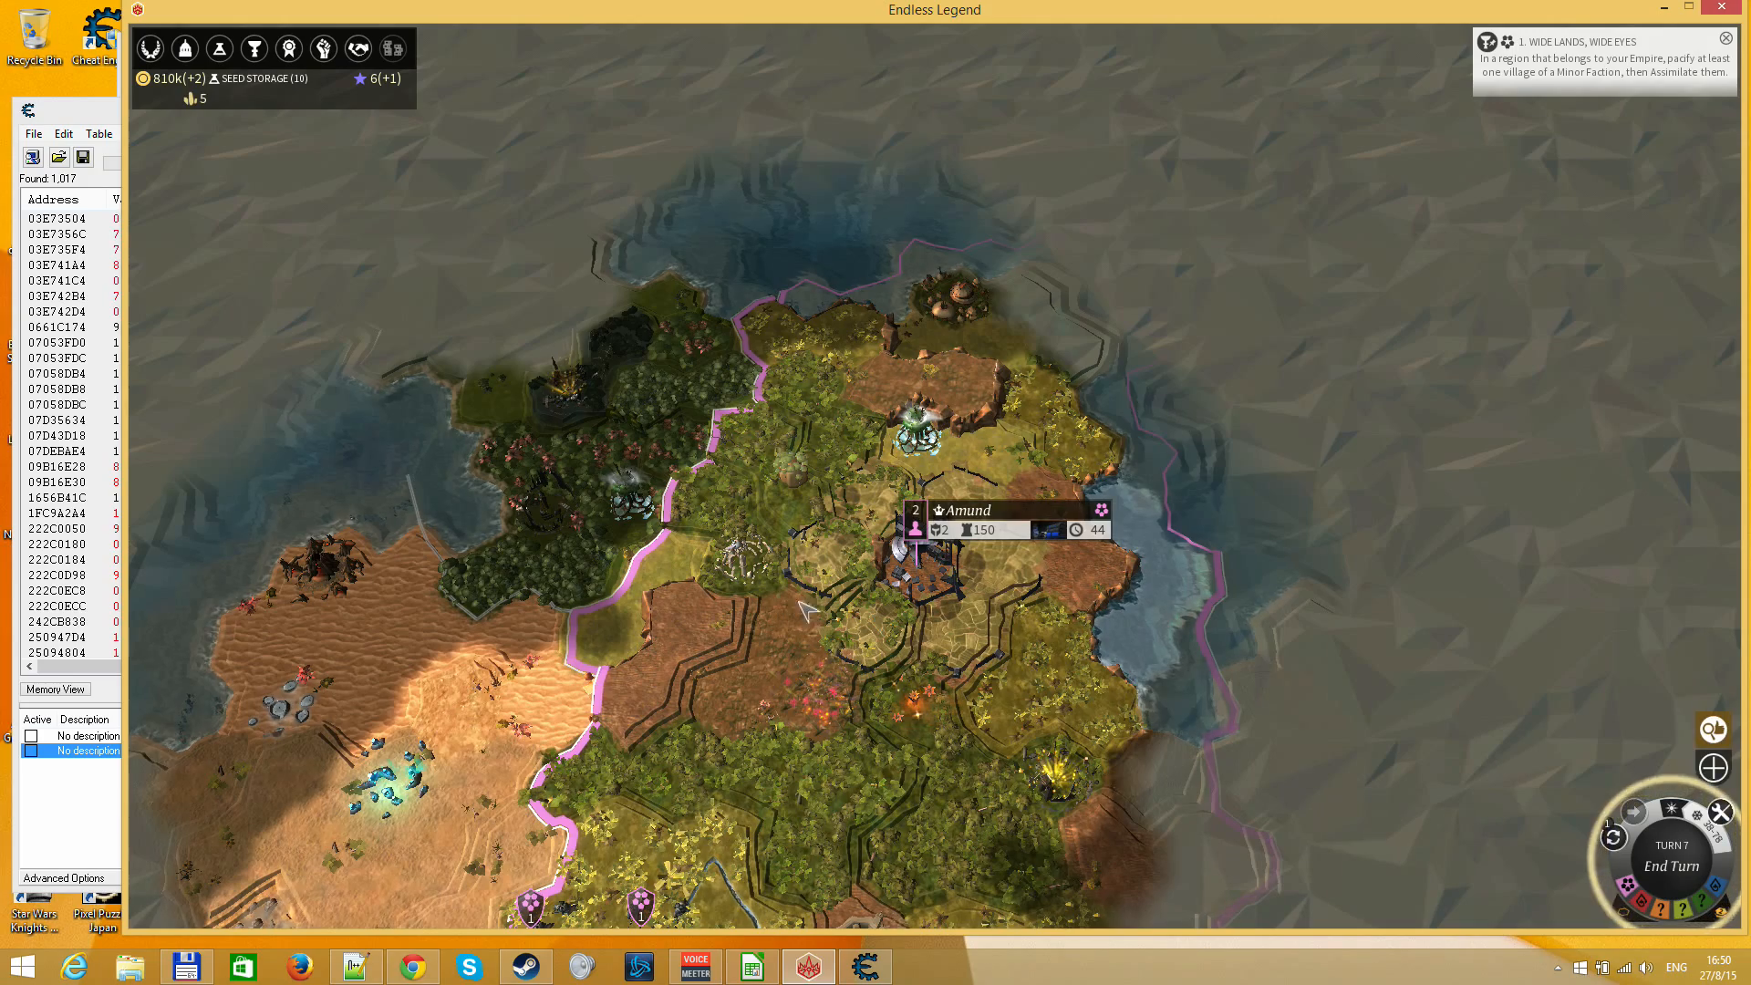
pyautogui.moveTo(904, 585)
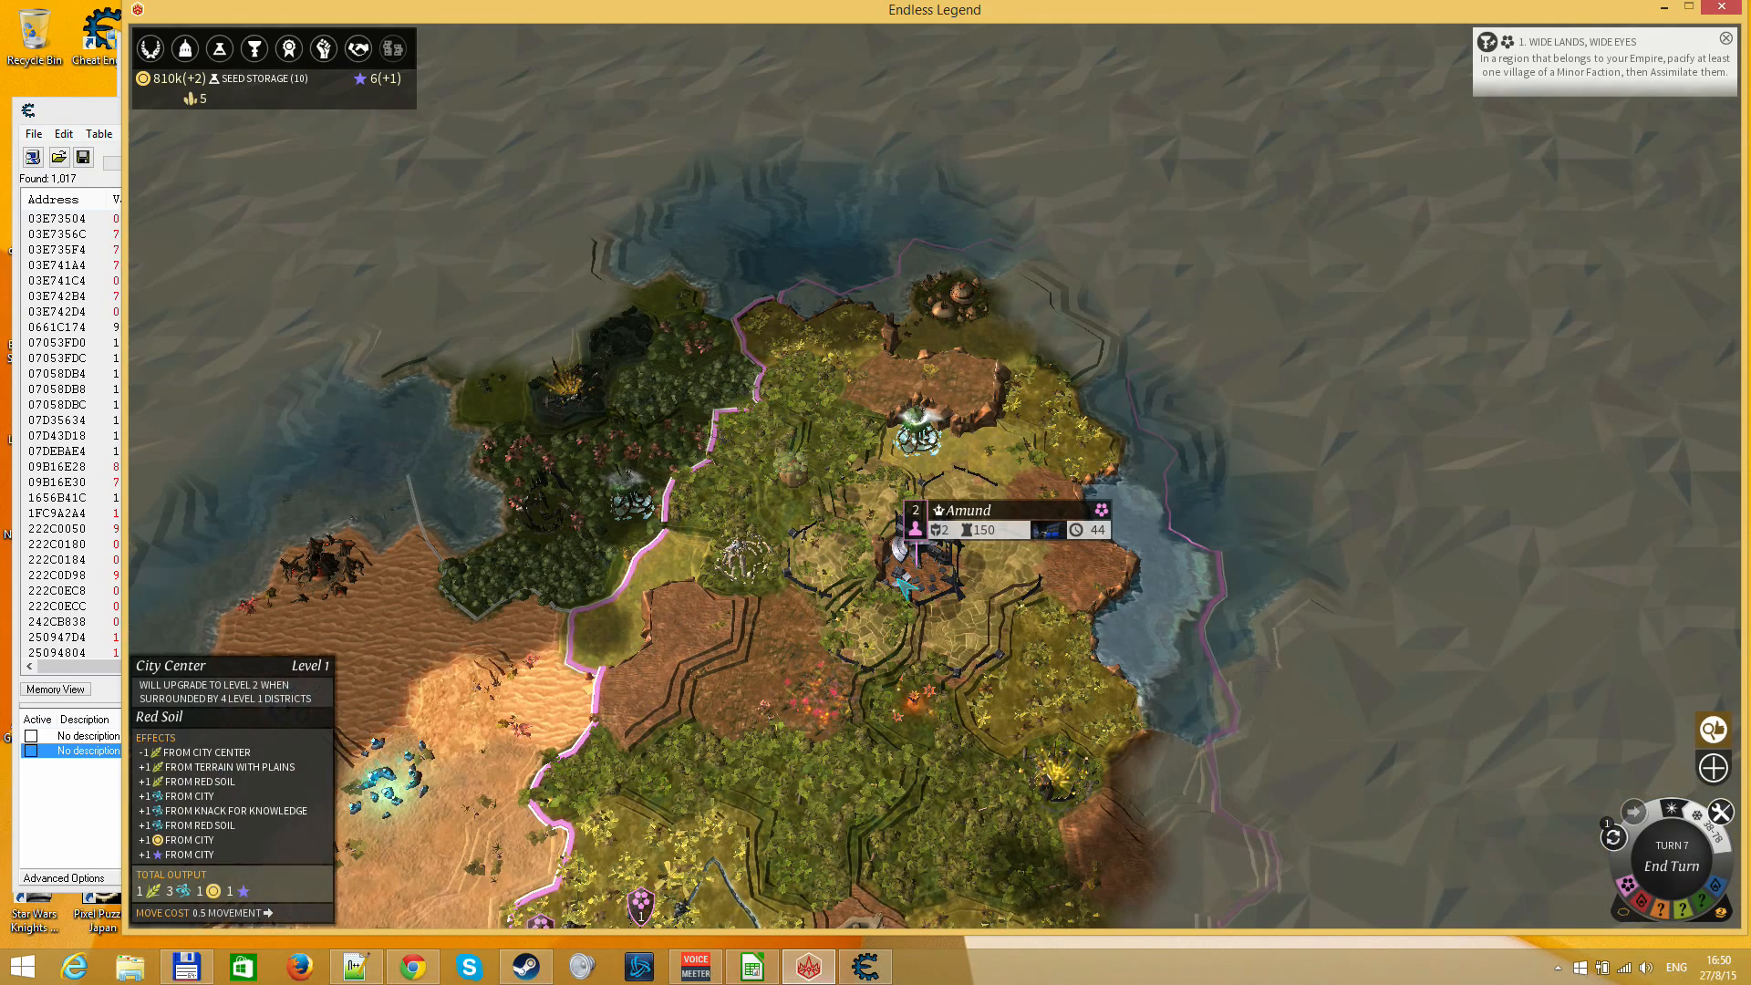
# Move the 1st Iron Legion army west across the border onto the desert southwest of Amund
pyautogui.moveTo(540, 850); pyautogui.dragTo(748, 468)
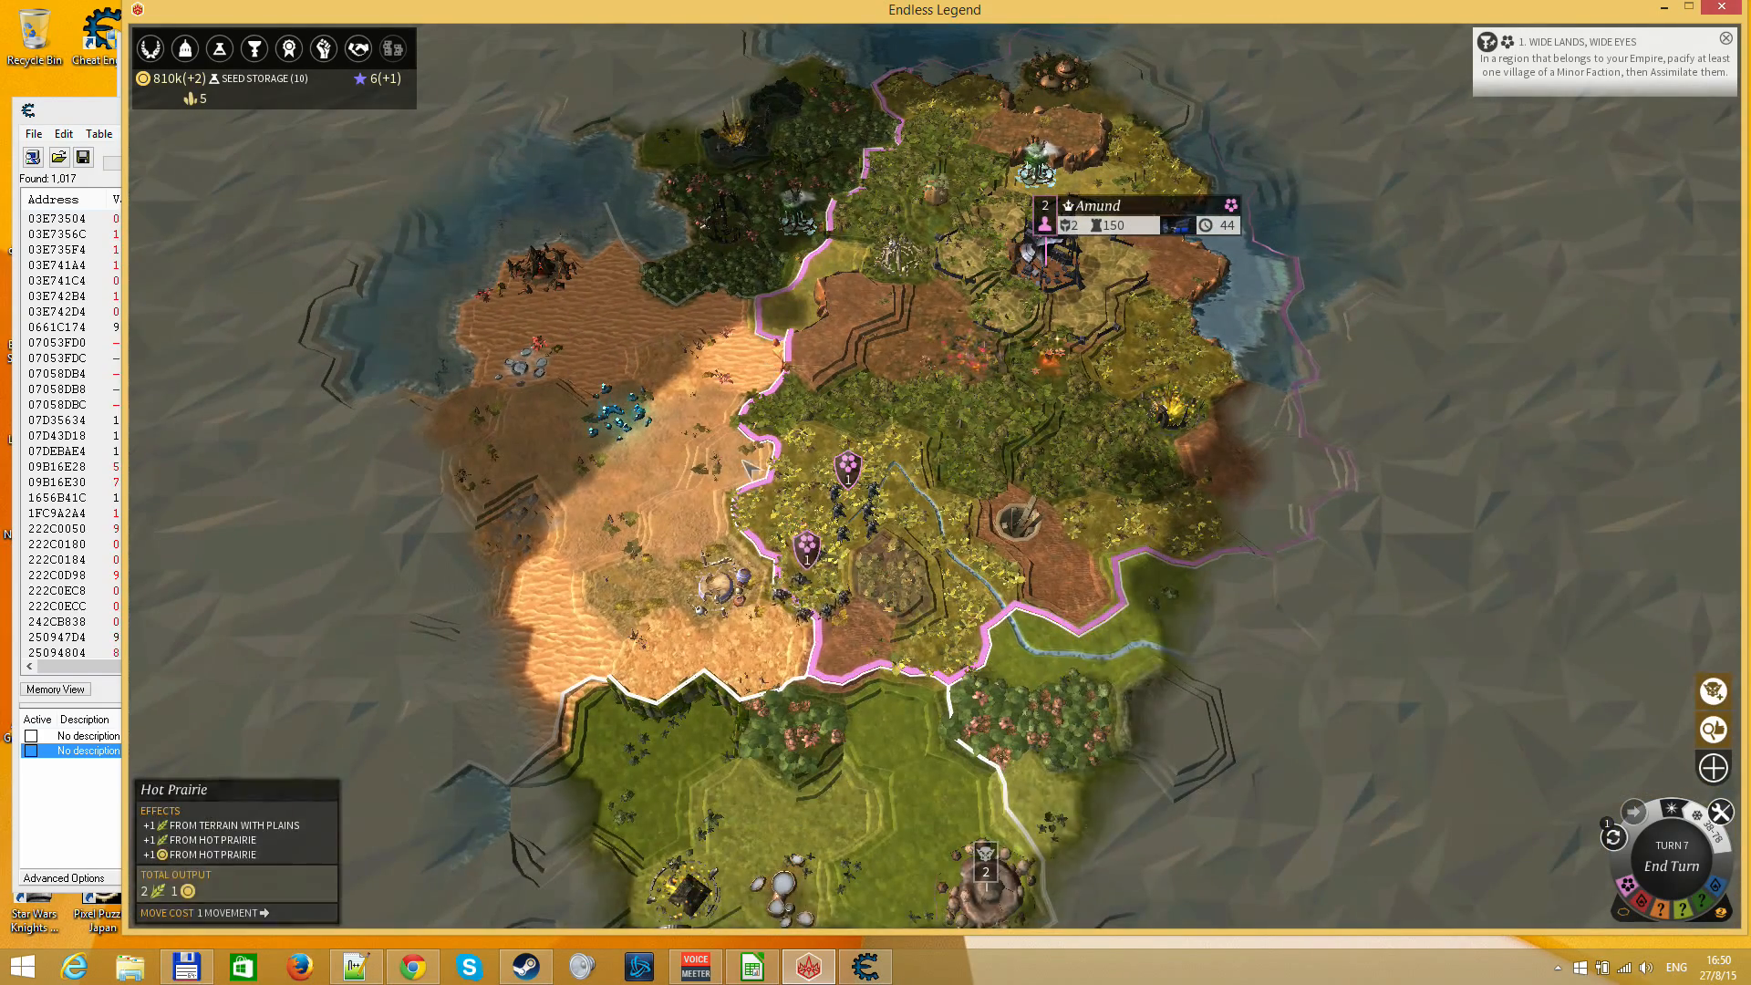
pyautogui.moveTo(1042, 301); pyautogui.dragTo(967, 432)
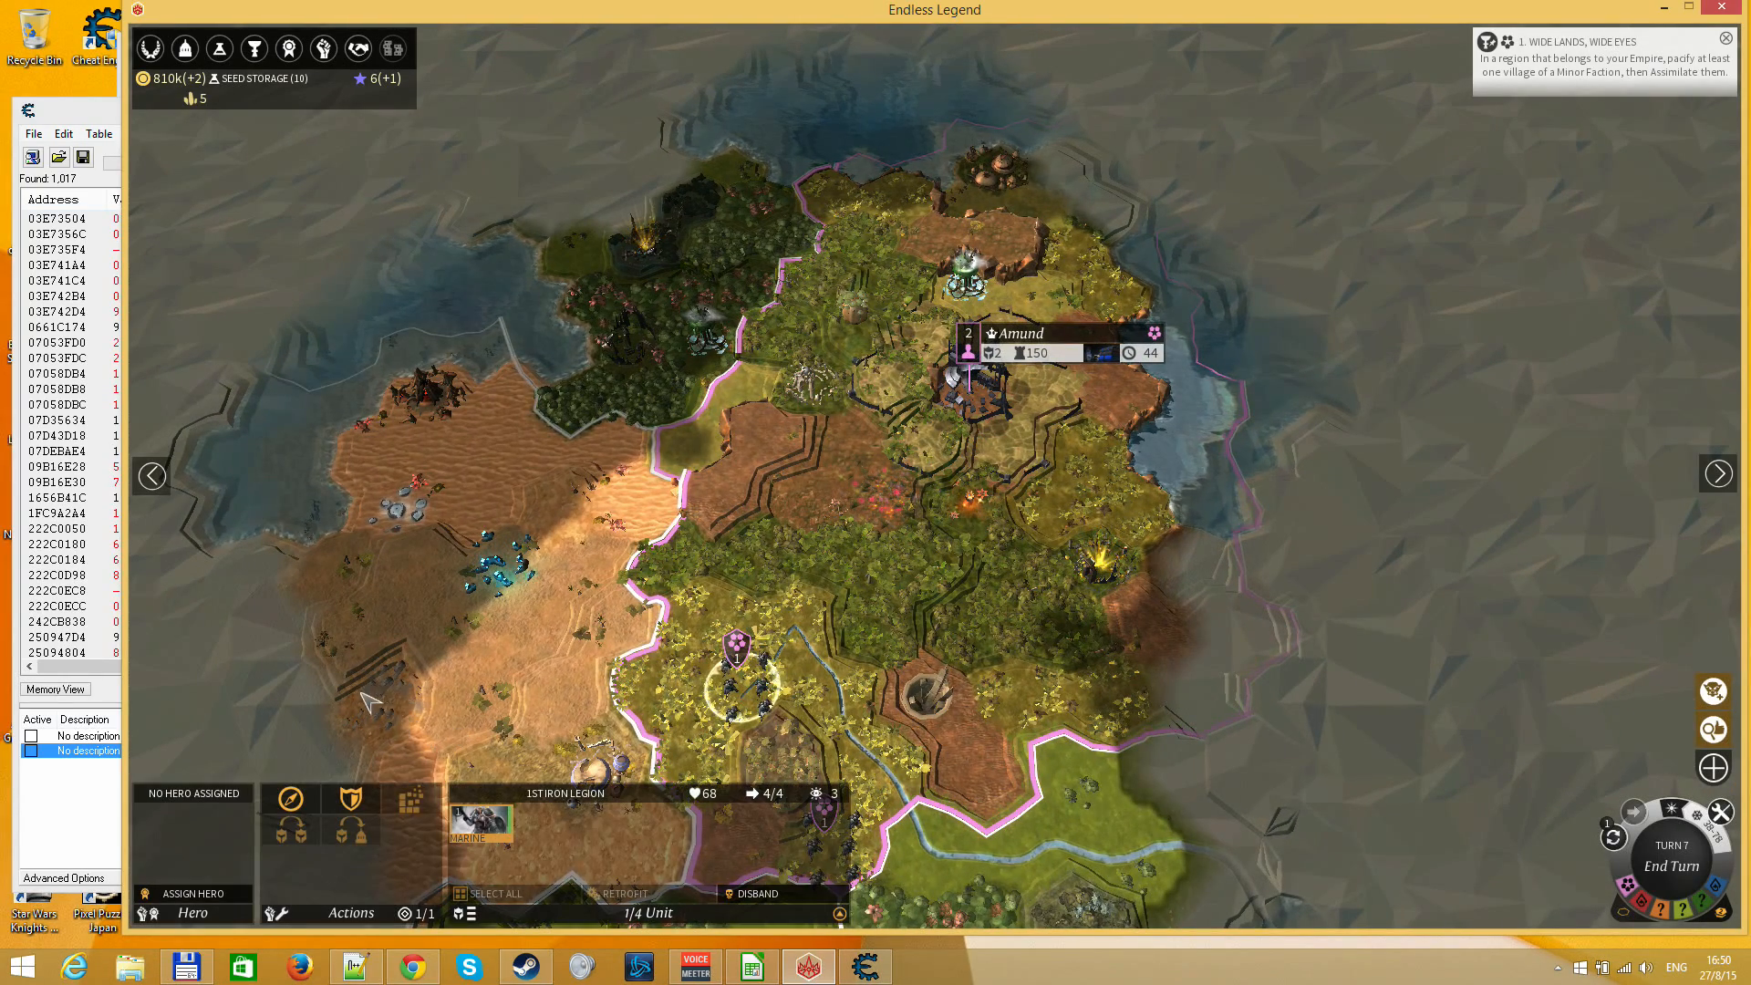
pyautogui.rightClick(350, 649)
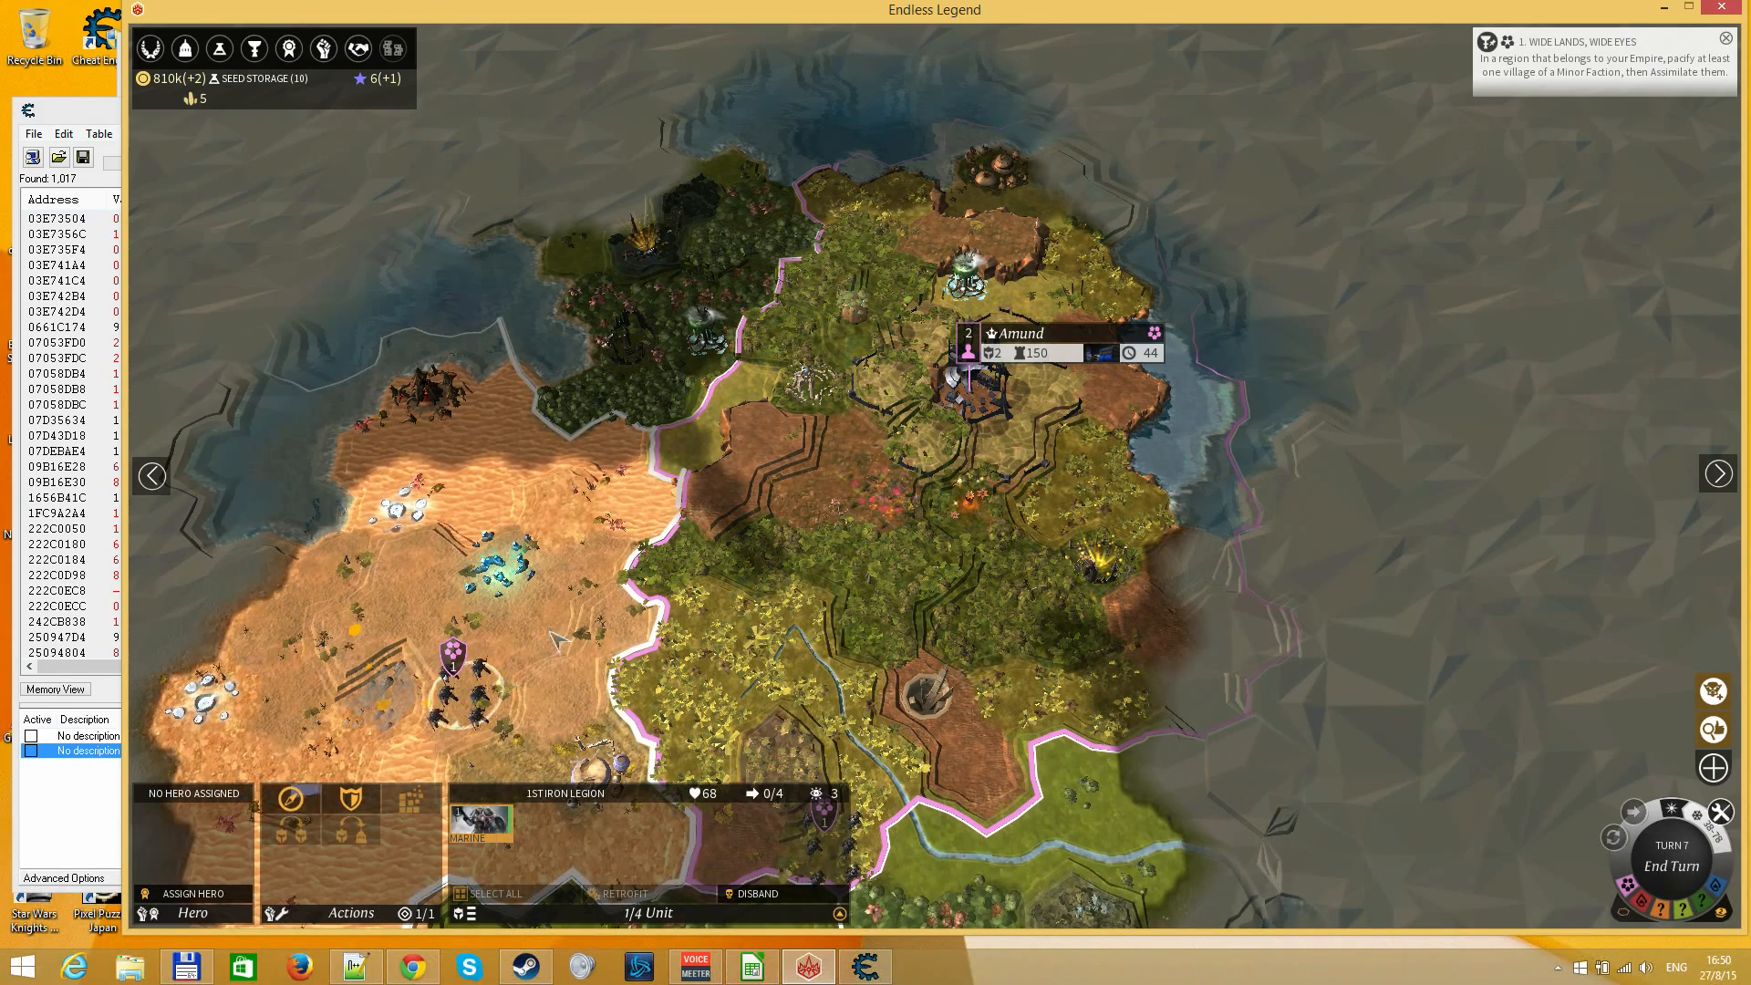
# Return to Amund on the map and reopen the Research Screen to check Seed Storage progress
pyautogui.click(653, 572)
pyautogui.moveTo(653, 573); pyautogui.dragTo(634, 624)
pyautogui.click(461, 752)
pyautogui.moveTo(976, 462); pyautogui.dragTo(939, 636)
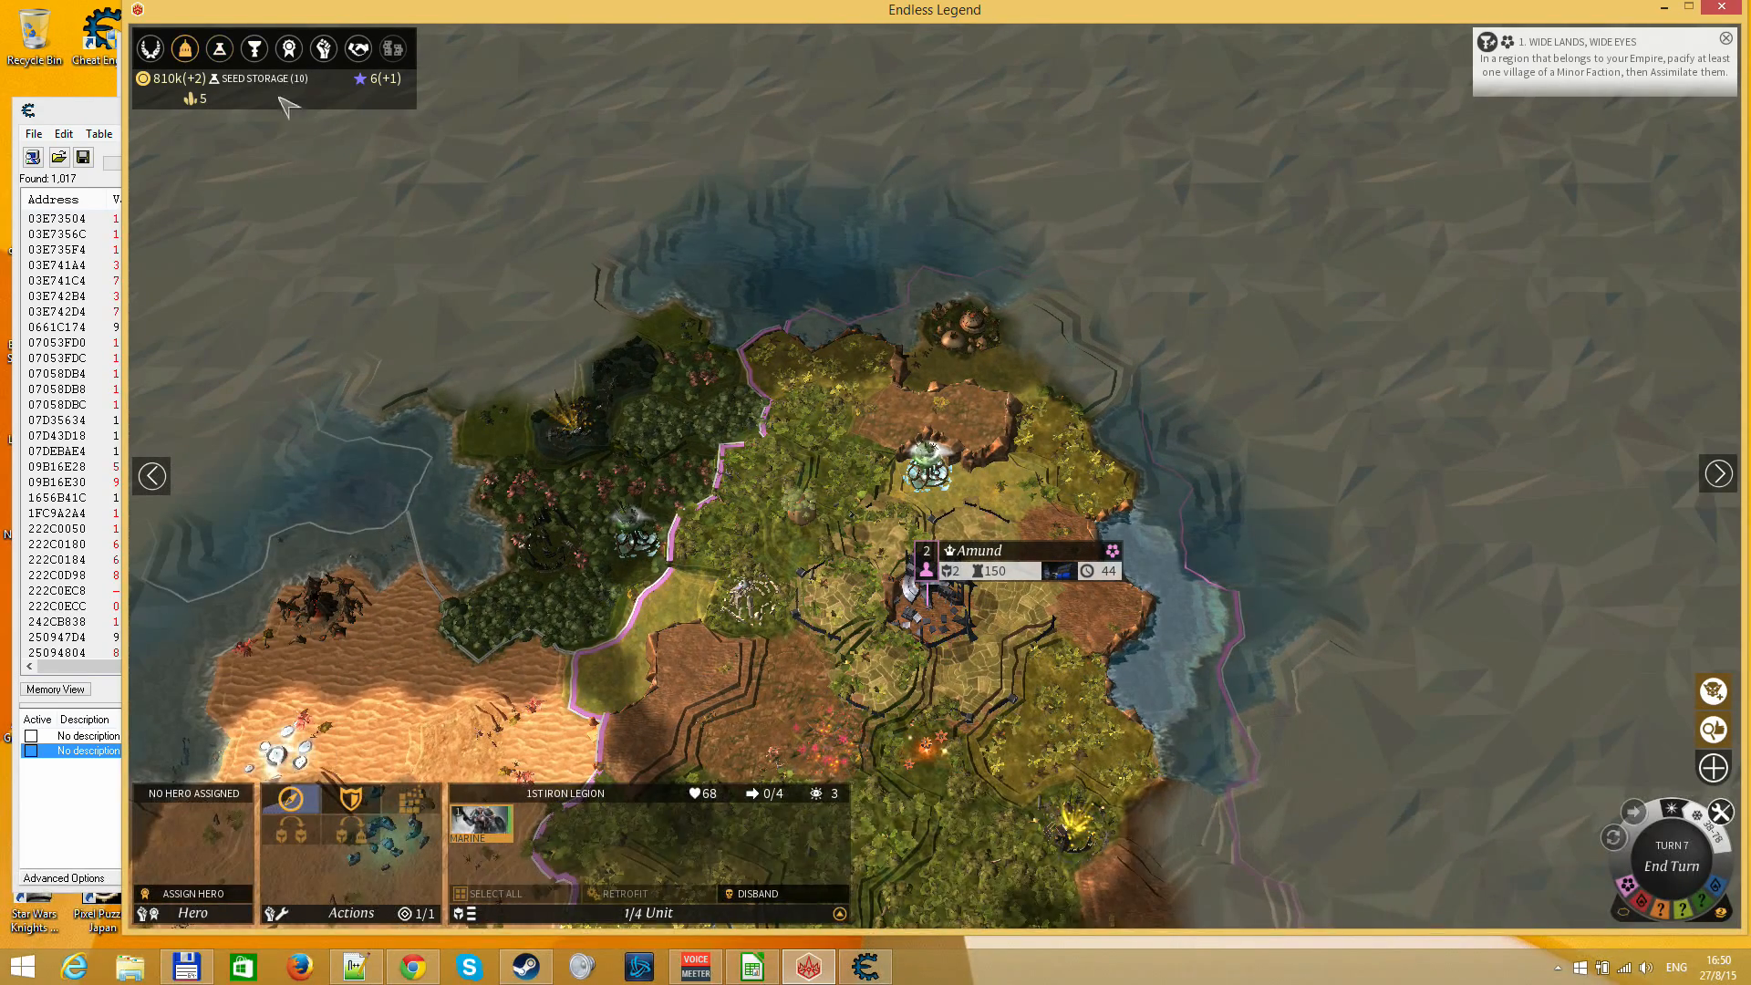
pyautogui.click(219, 48)
pyautogui.press('Escape')
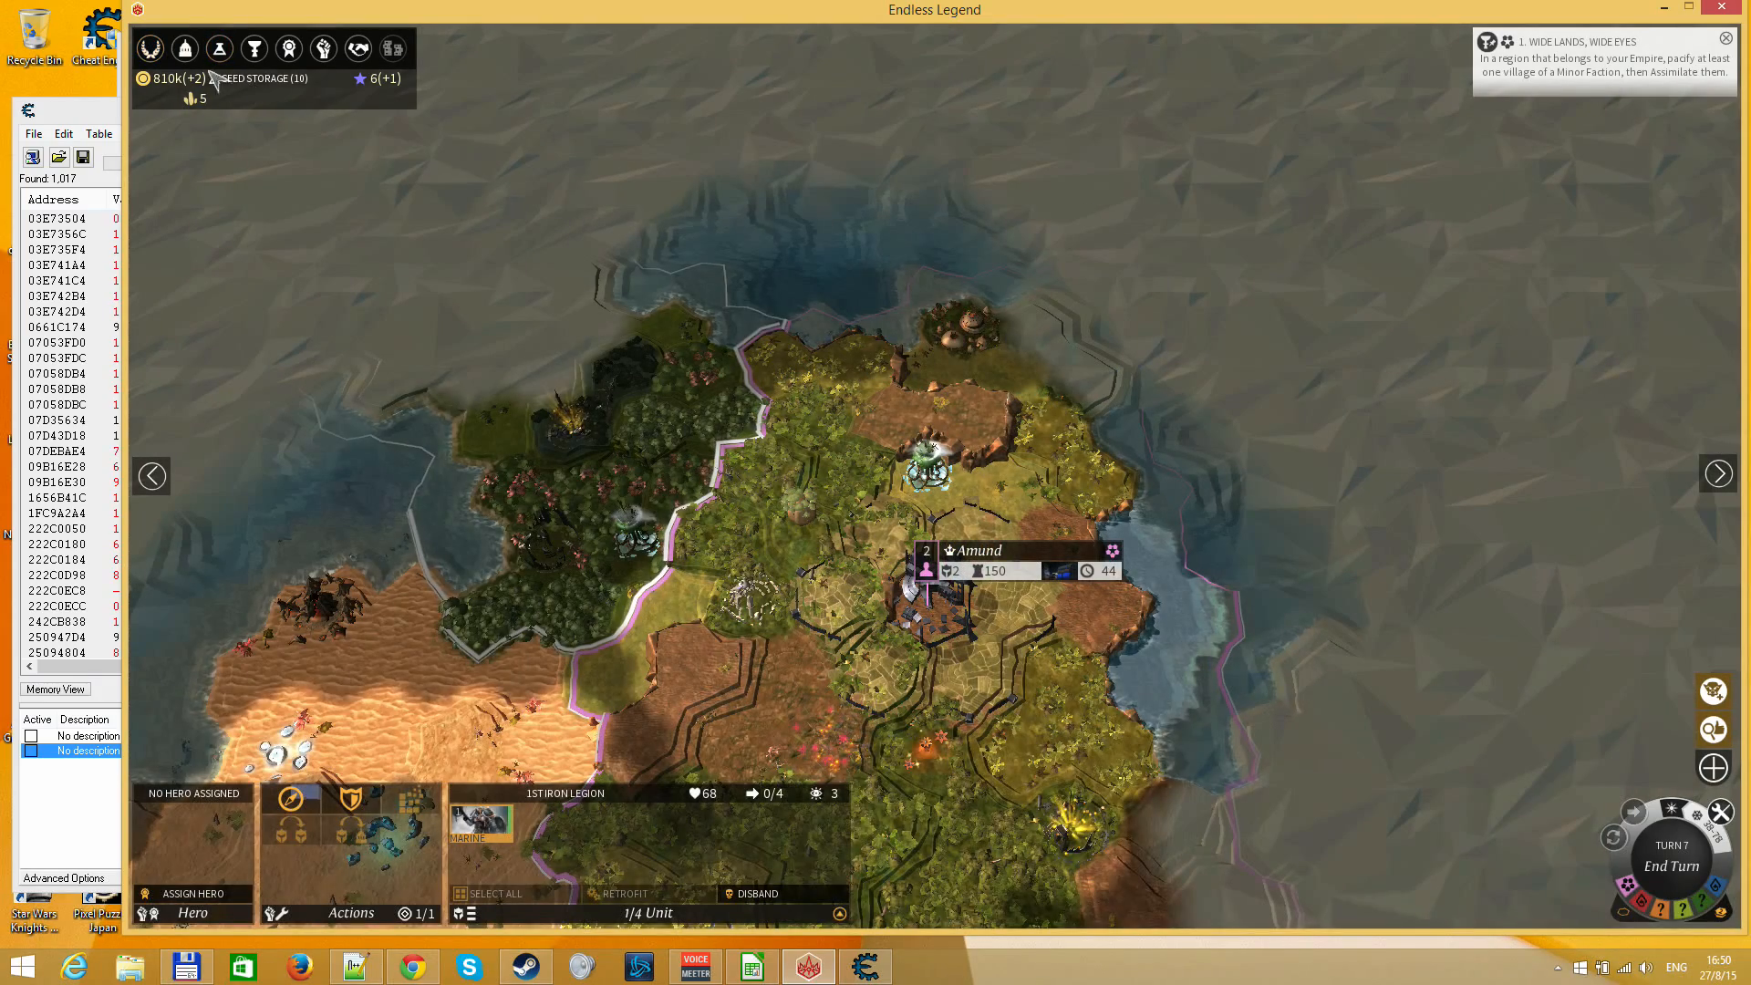
pyautogui.click(220, 49)
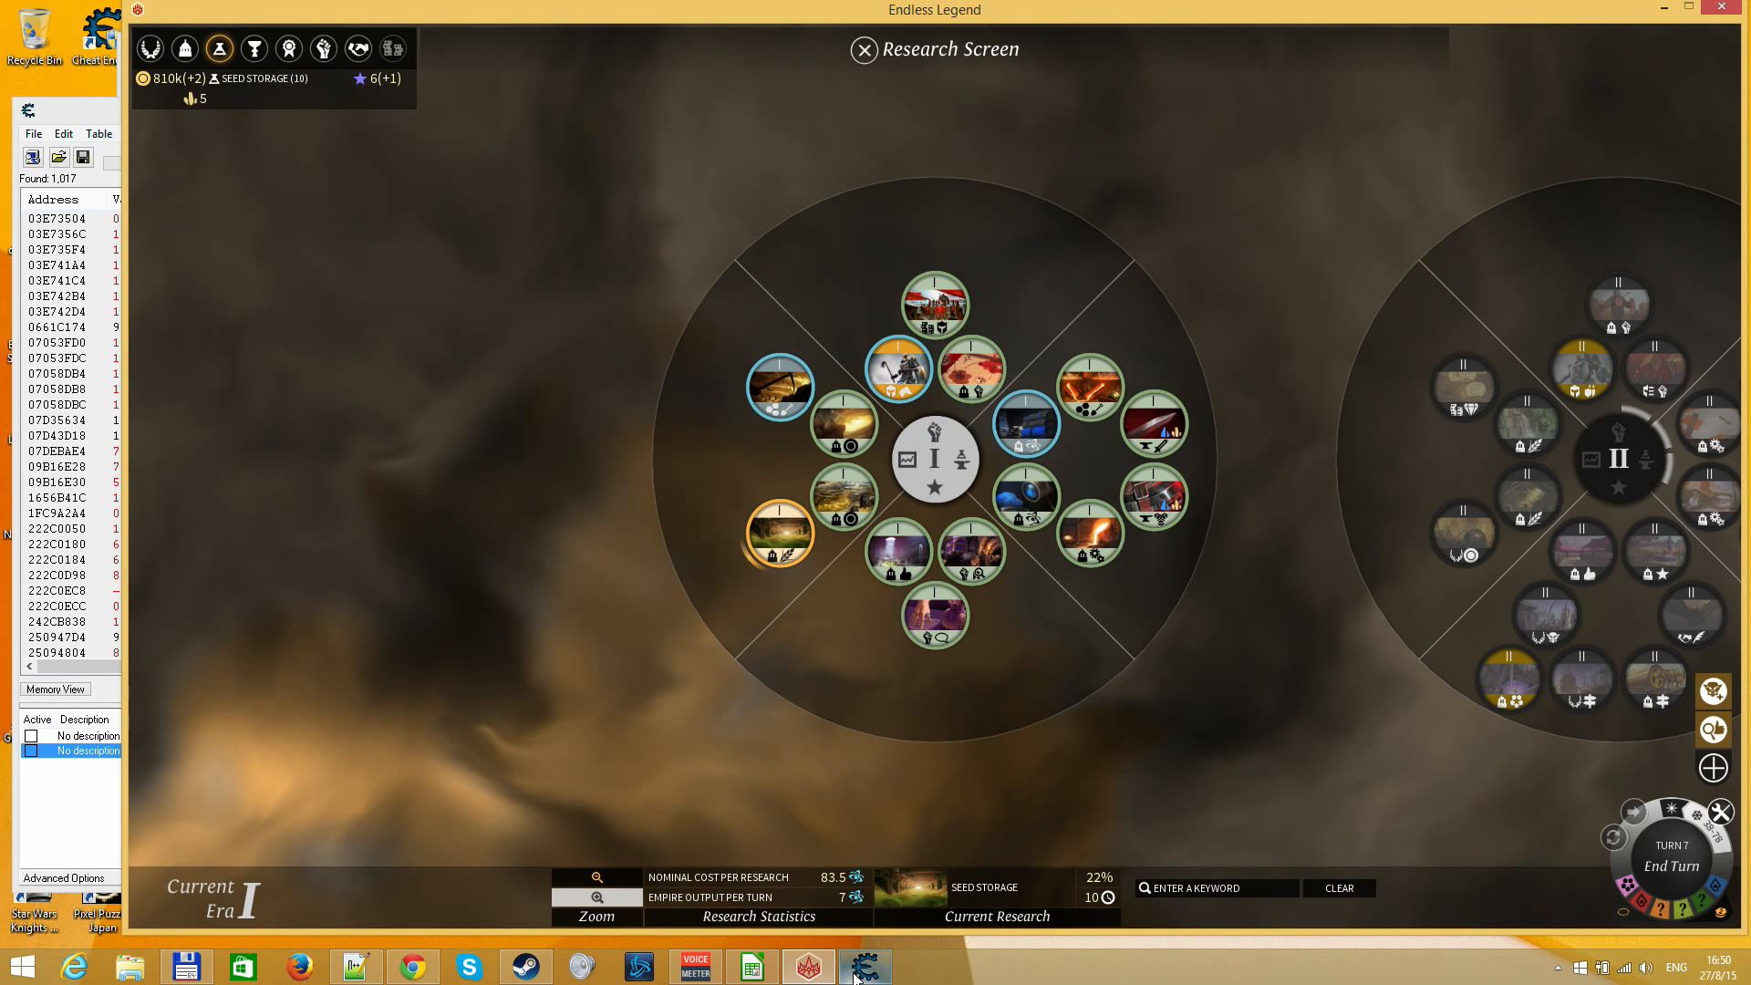
# Switch to LibreOffice Calc and set the completion percentage to 22
pyautogui.click(743, 967)
pyautogui.press('Up')
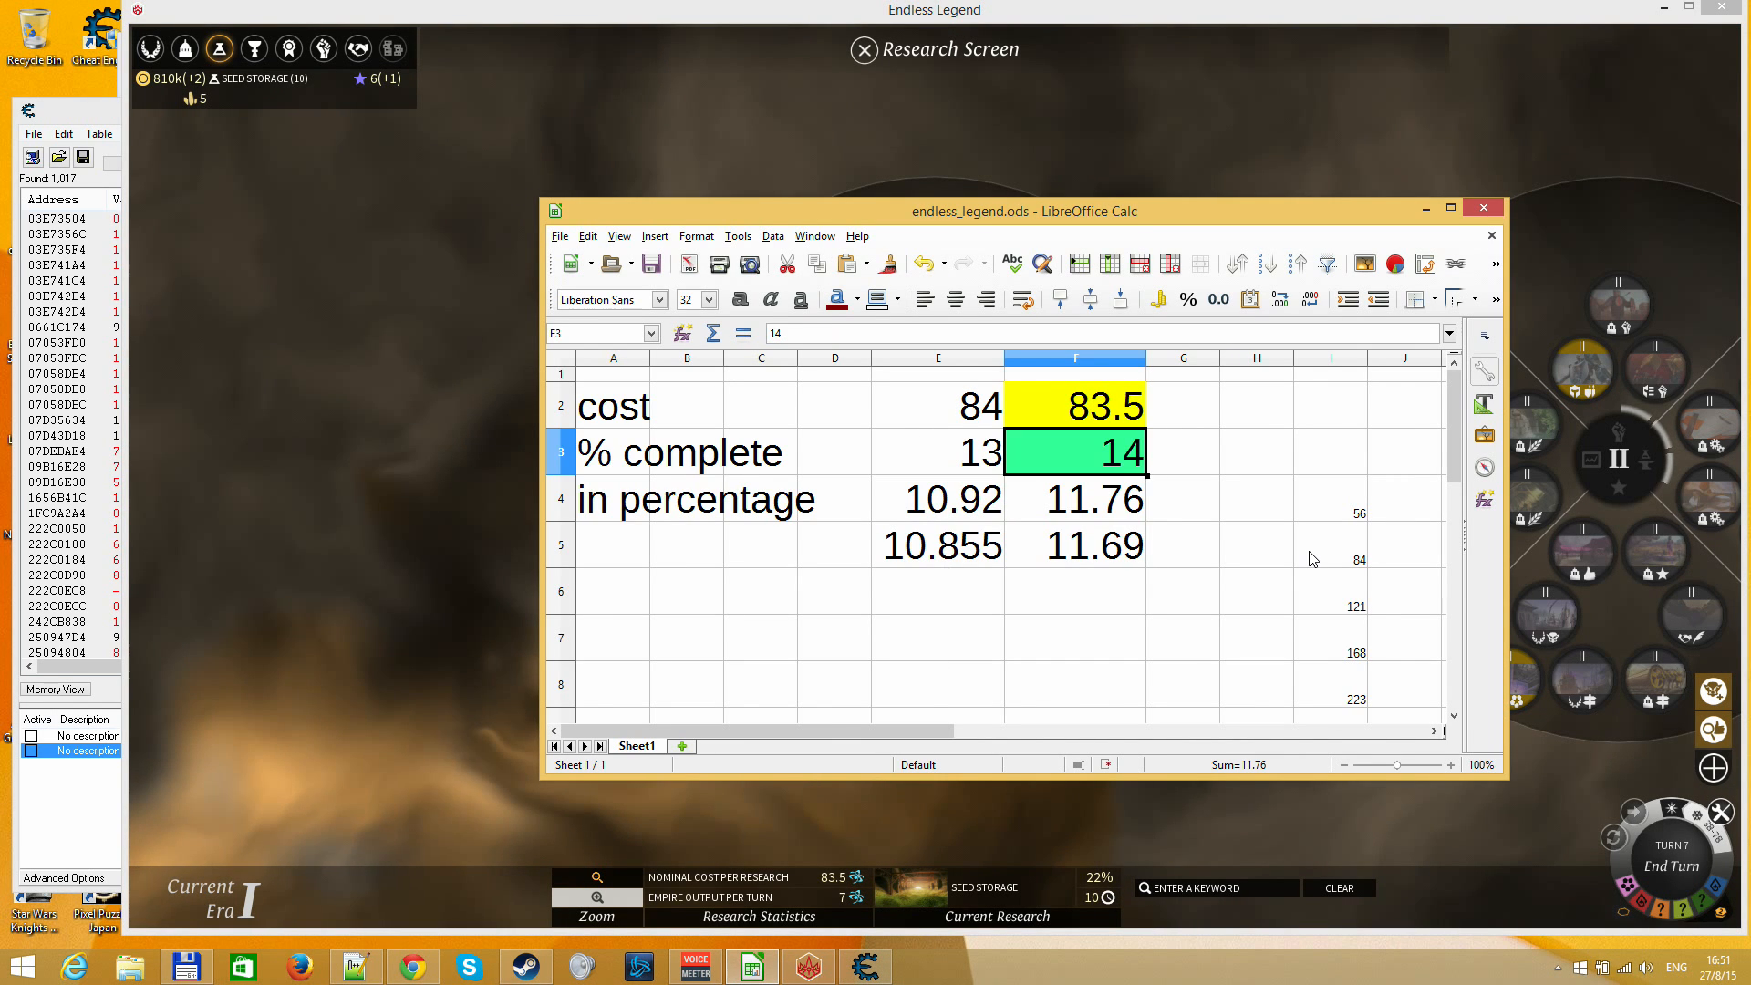
pyautogui.write('22')
pyautogui.press('Return')
pyautogui.press('Up')
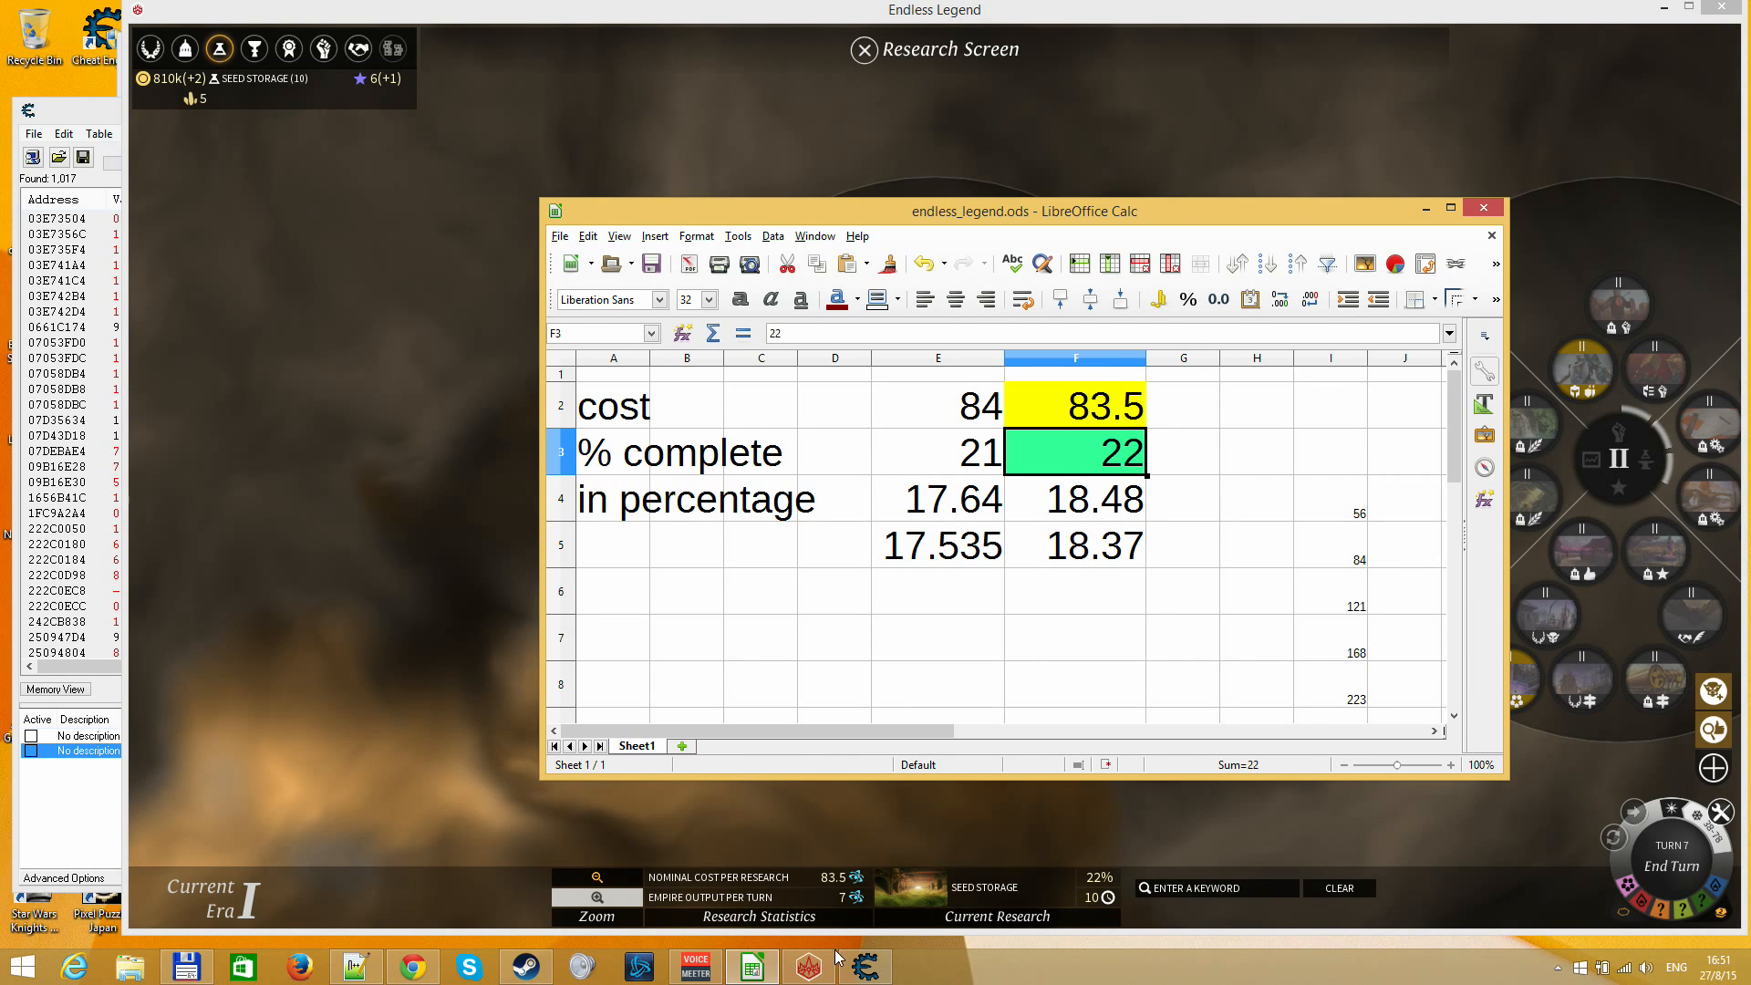
# Switch to Cheat Engine and narrow the scan results to increased values
pyautogui.click(863, 965)
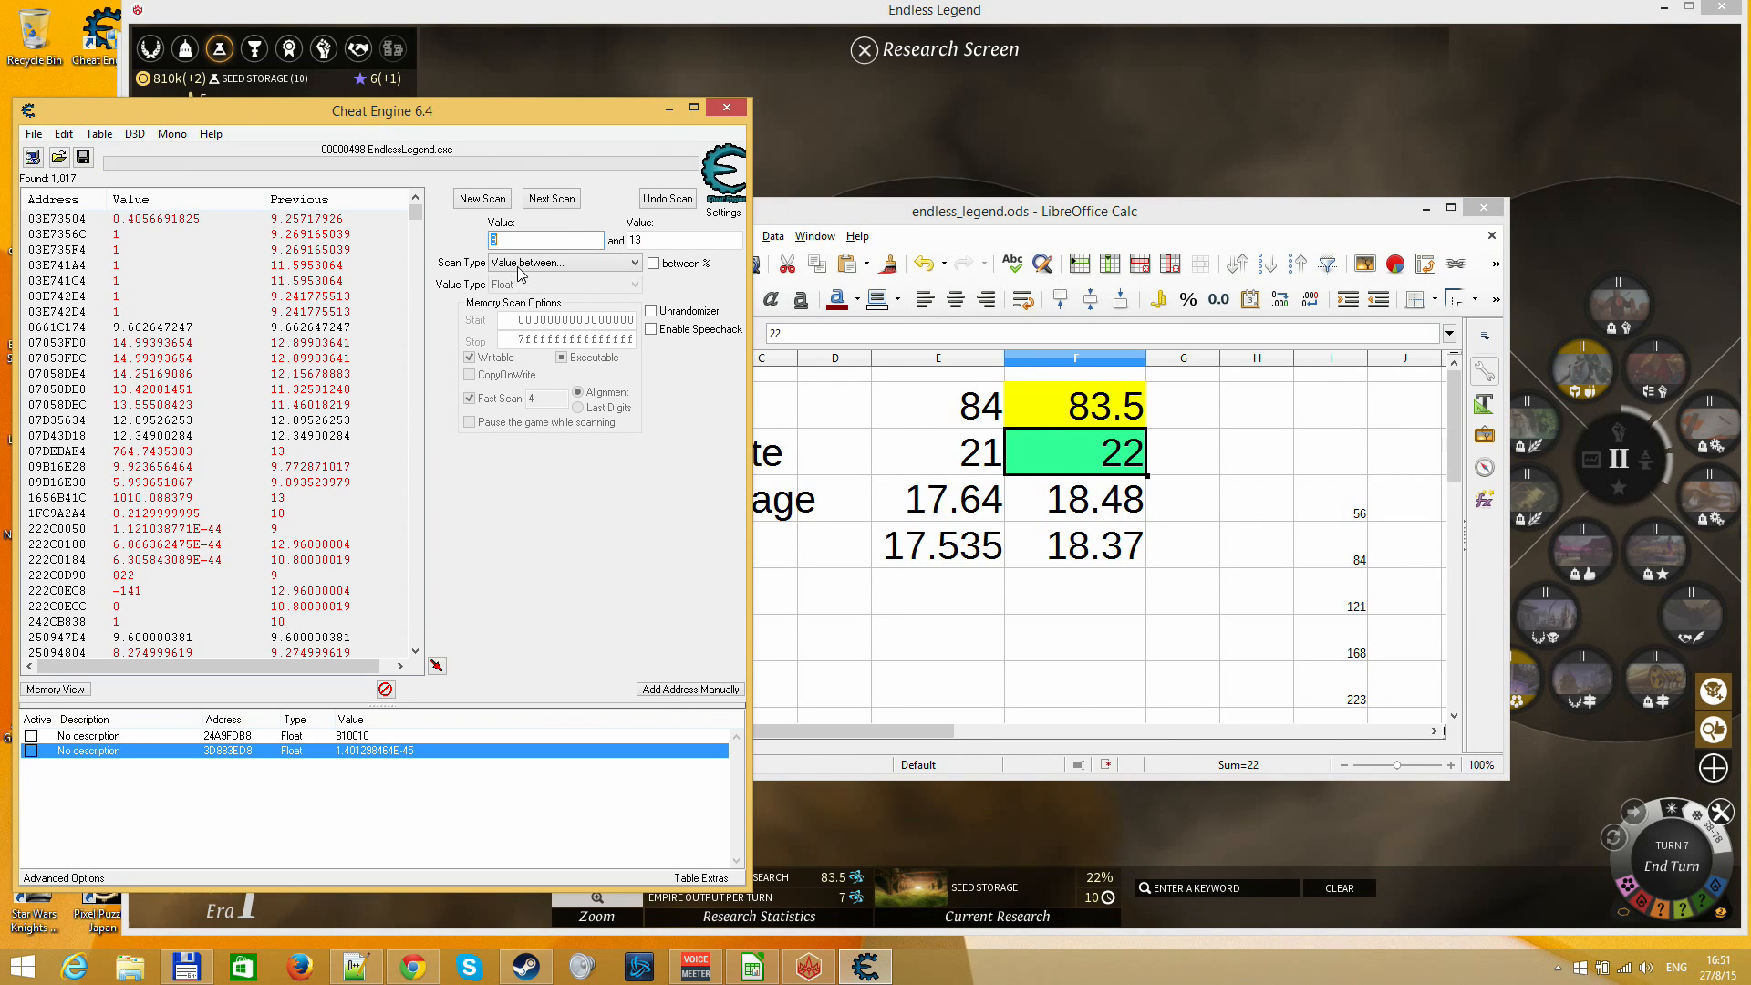
pyautogui.click(548, 263)
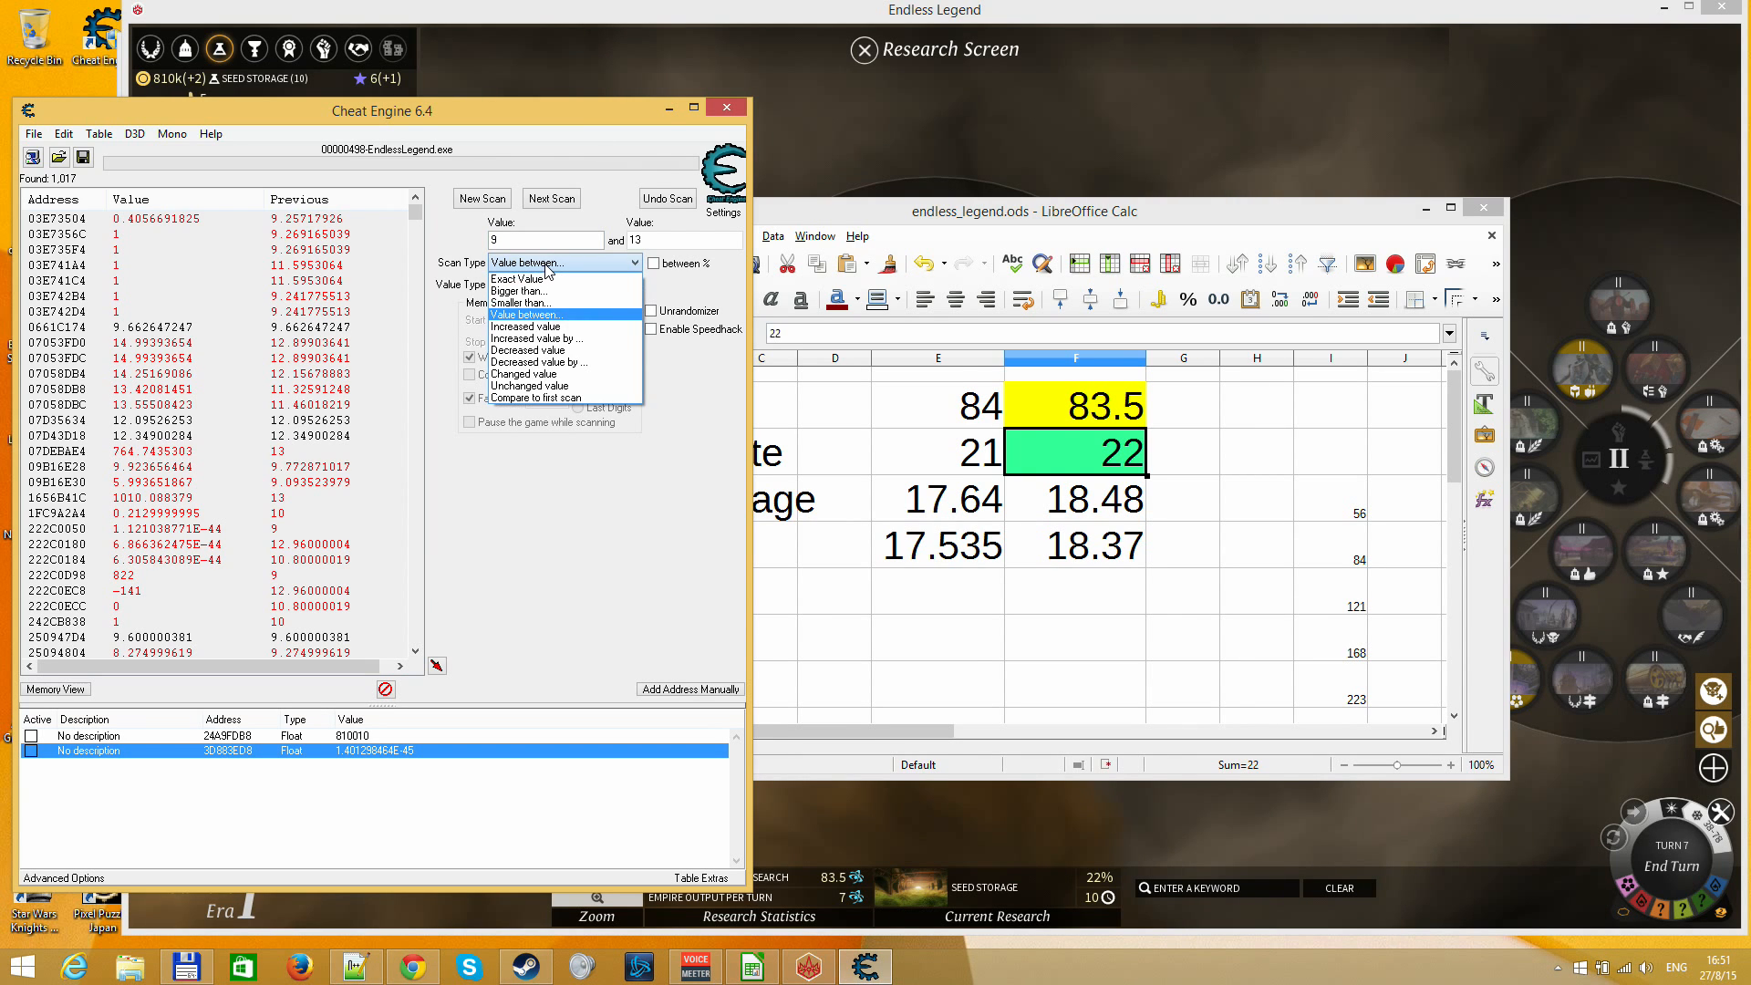
pyautogui.click(547, 327)
pyautogui.click(558, 200)
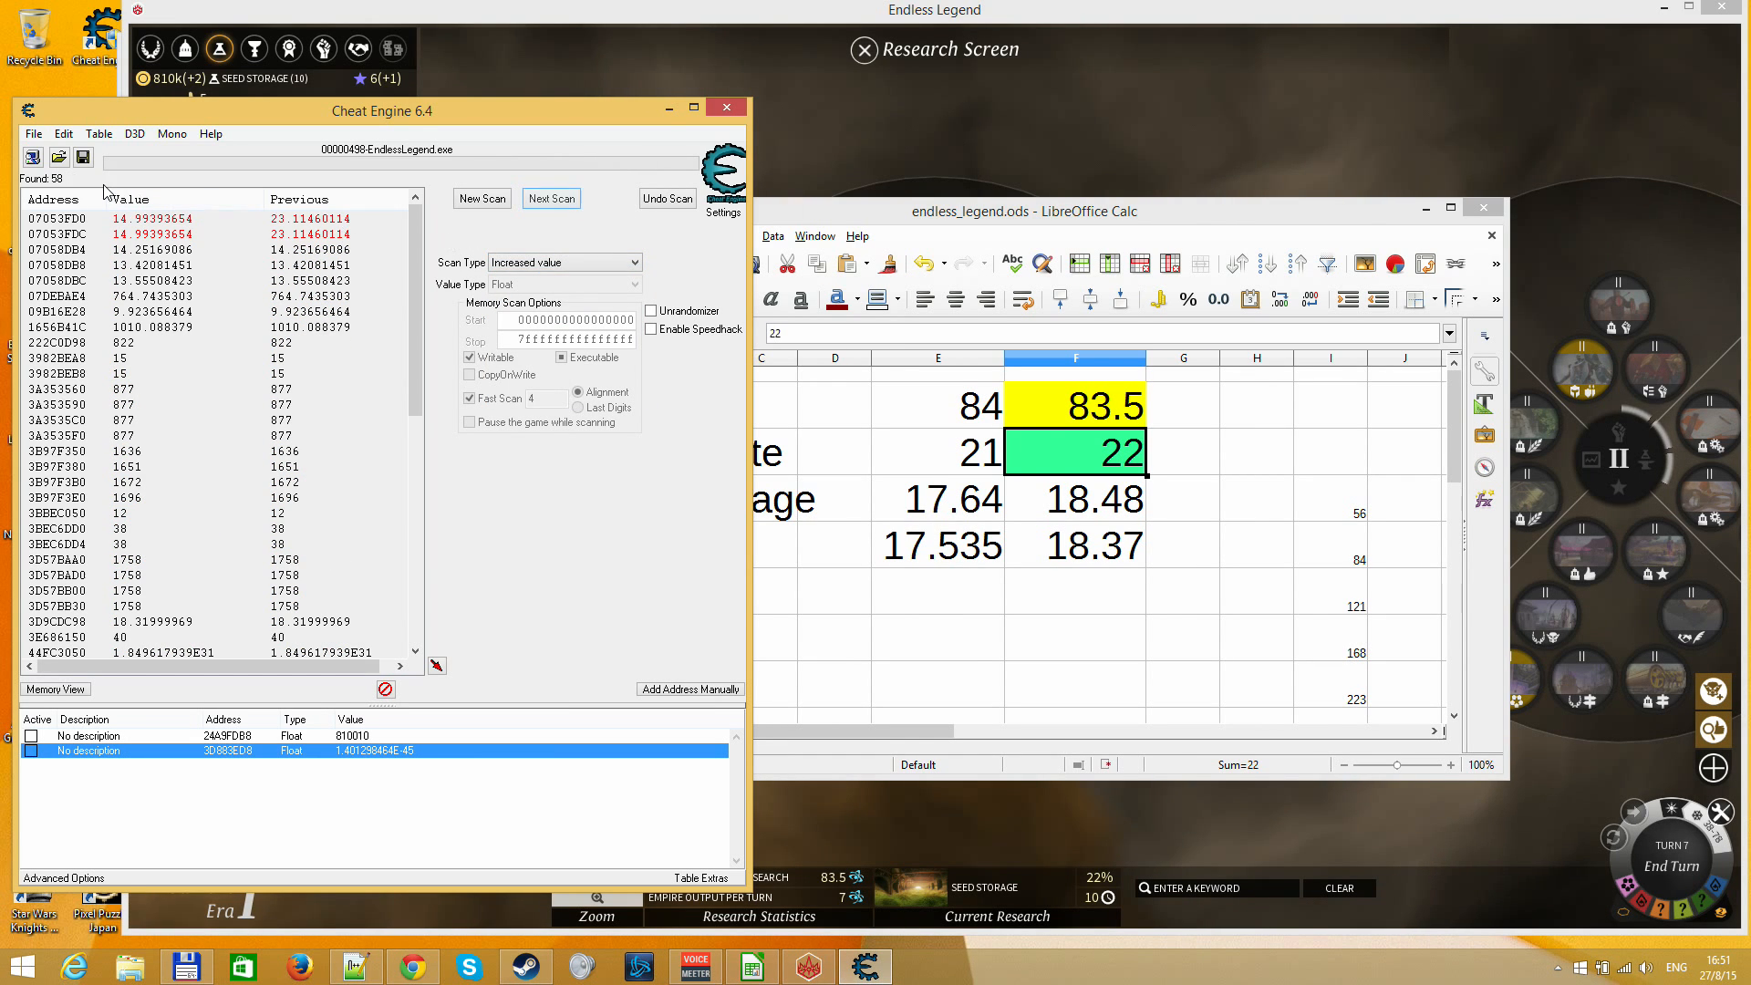
# Narrow the remaining results to values between 15 and 20
pyautogui.click(526, 263)
pyautogui.click(538, 315)
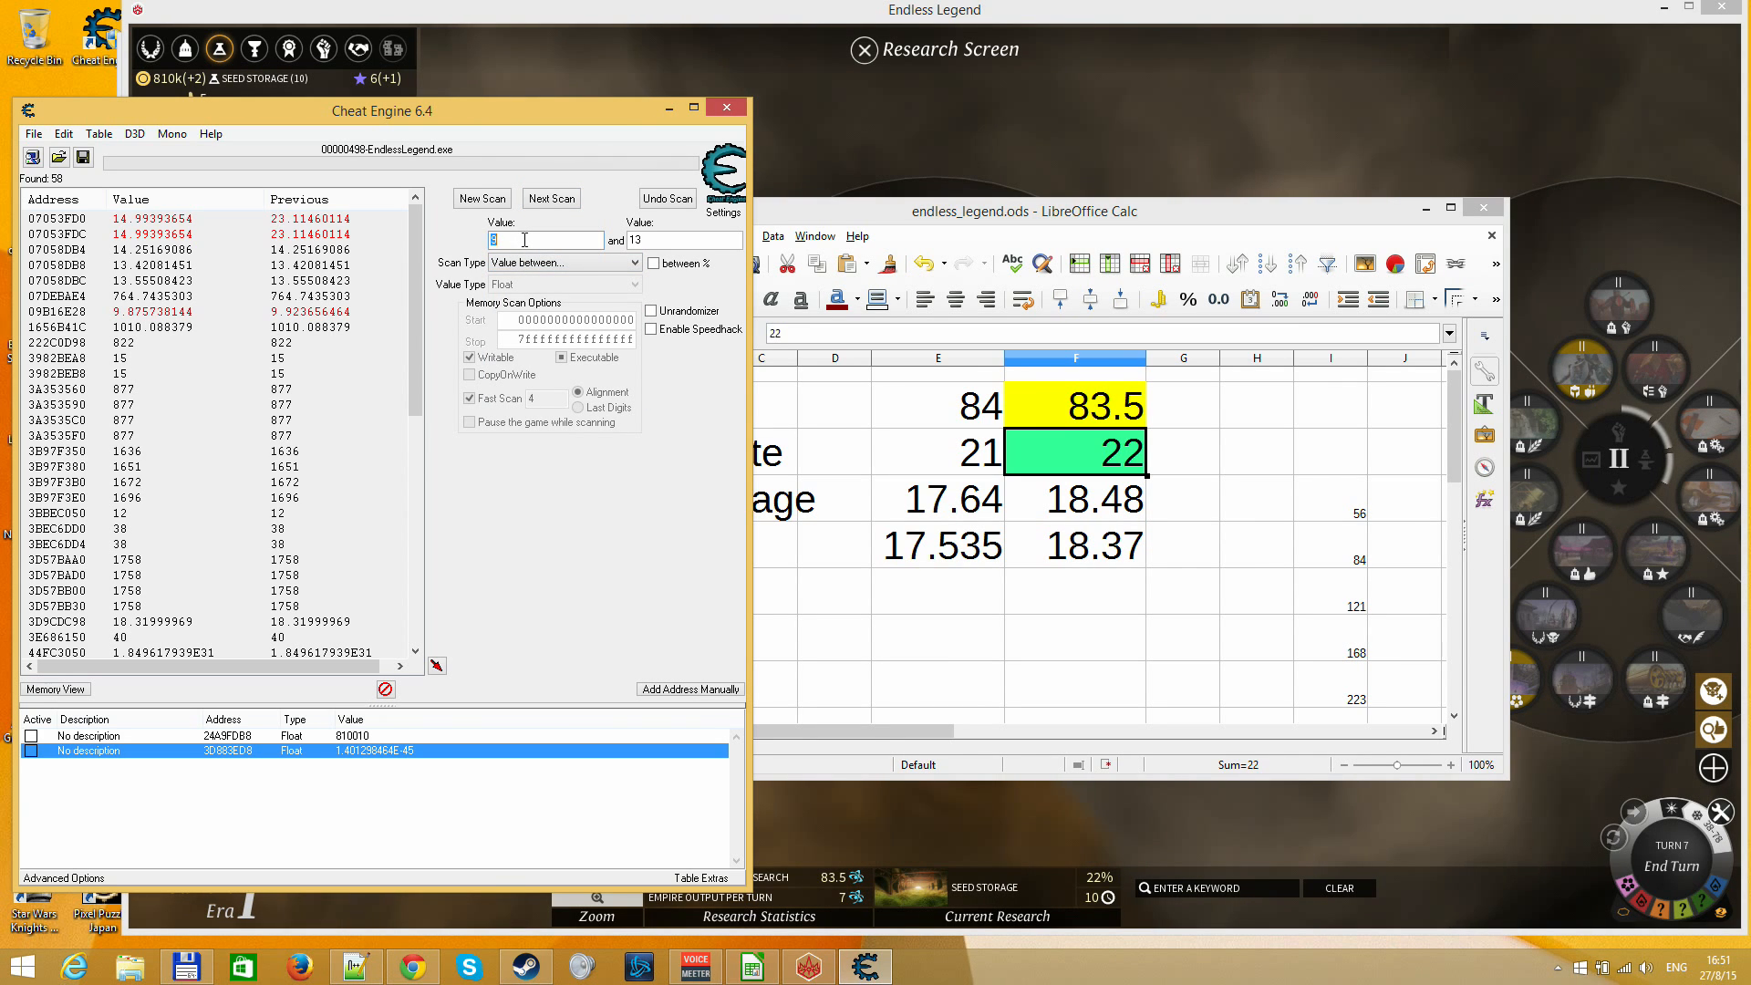
pyautogui.press('Return')
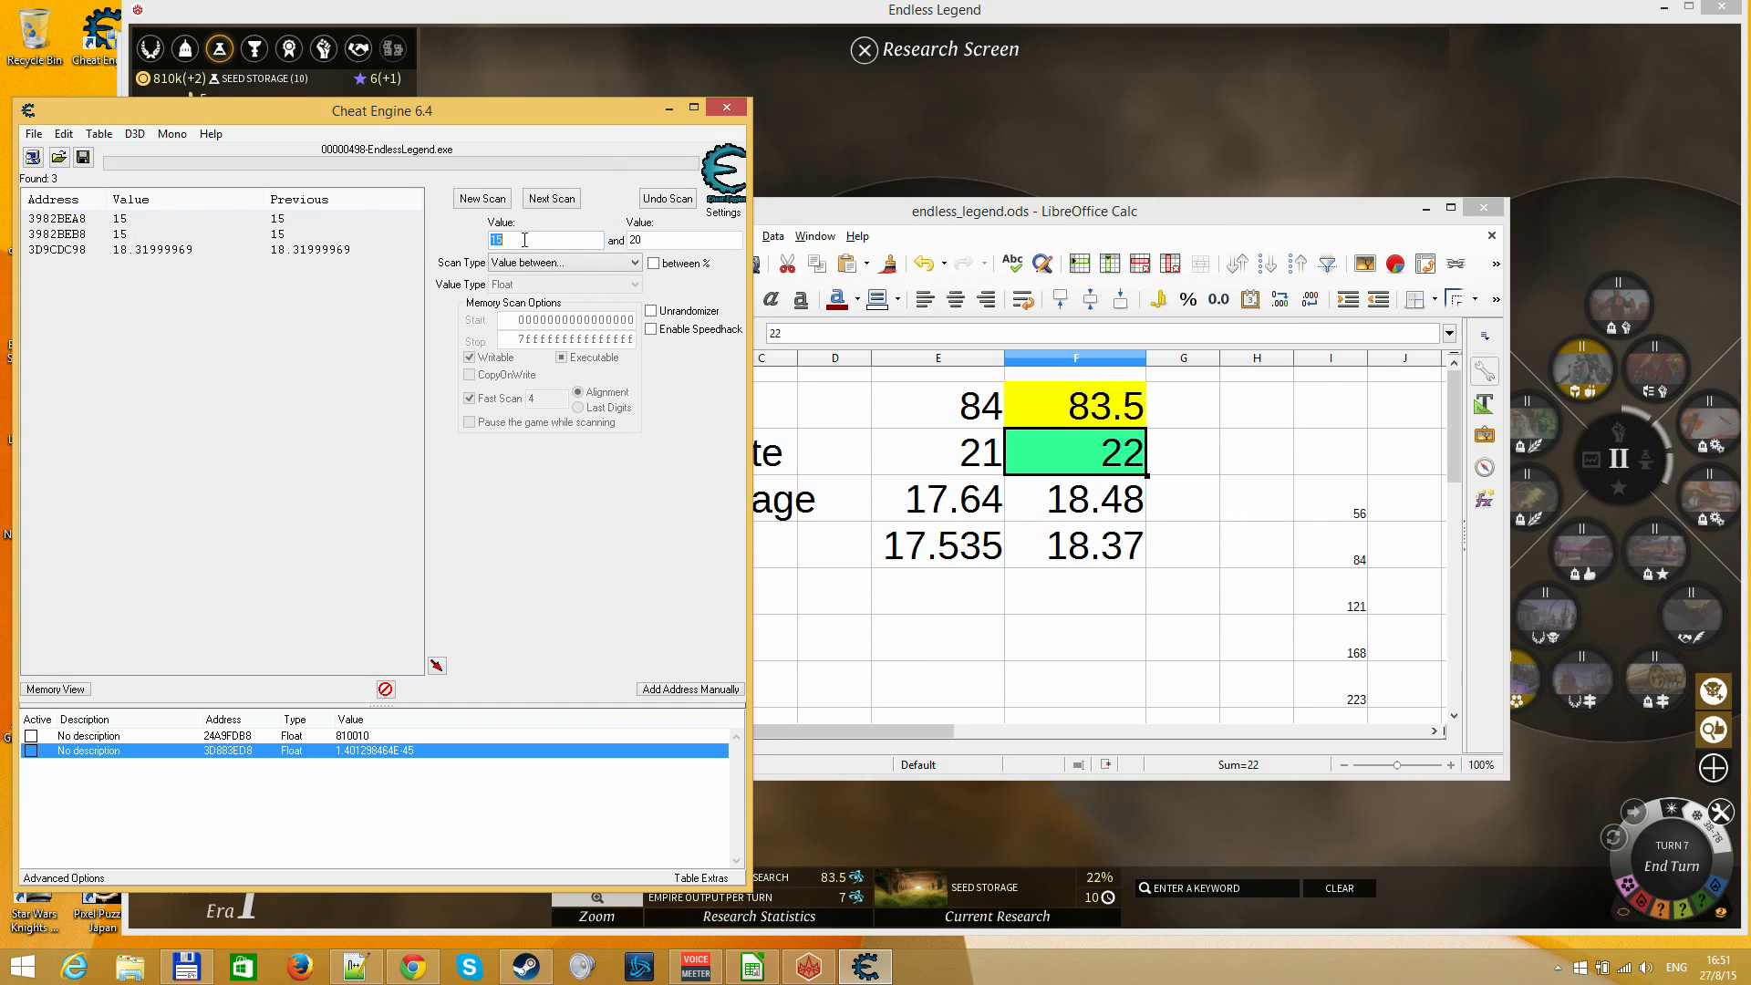
# Add the scan result holding about 18.32 to the address list and set its value to 80
pyautogui.doubleClick(198, 252)
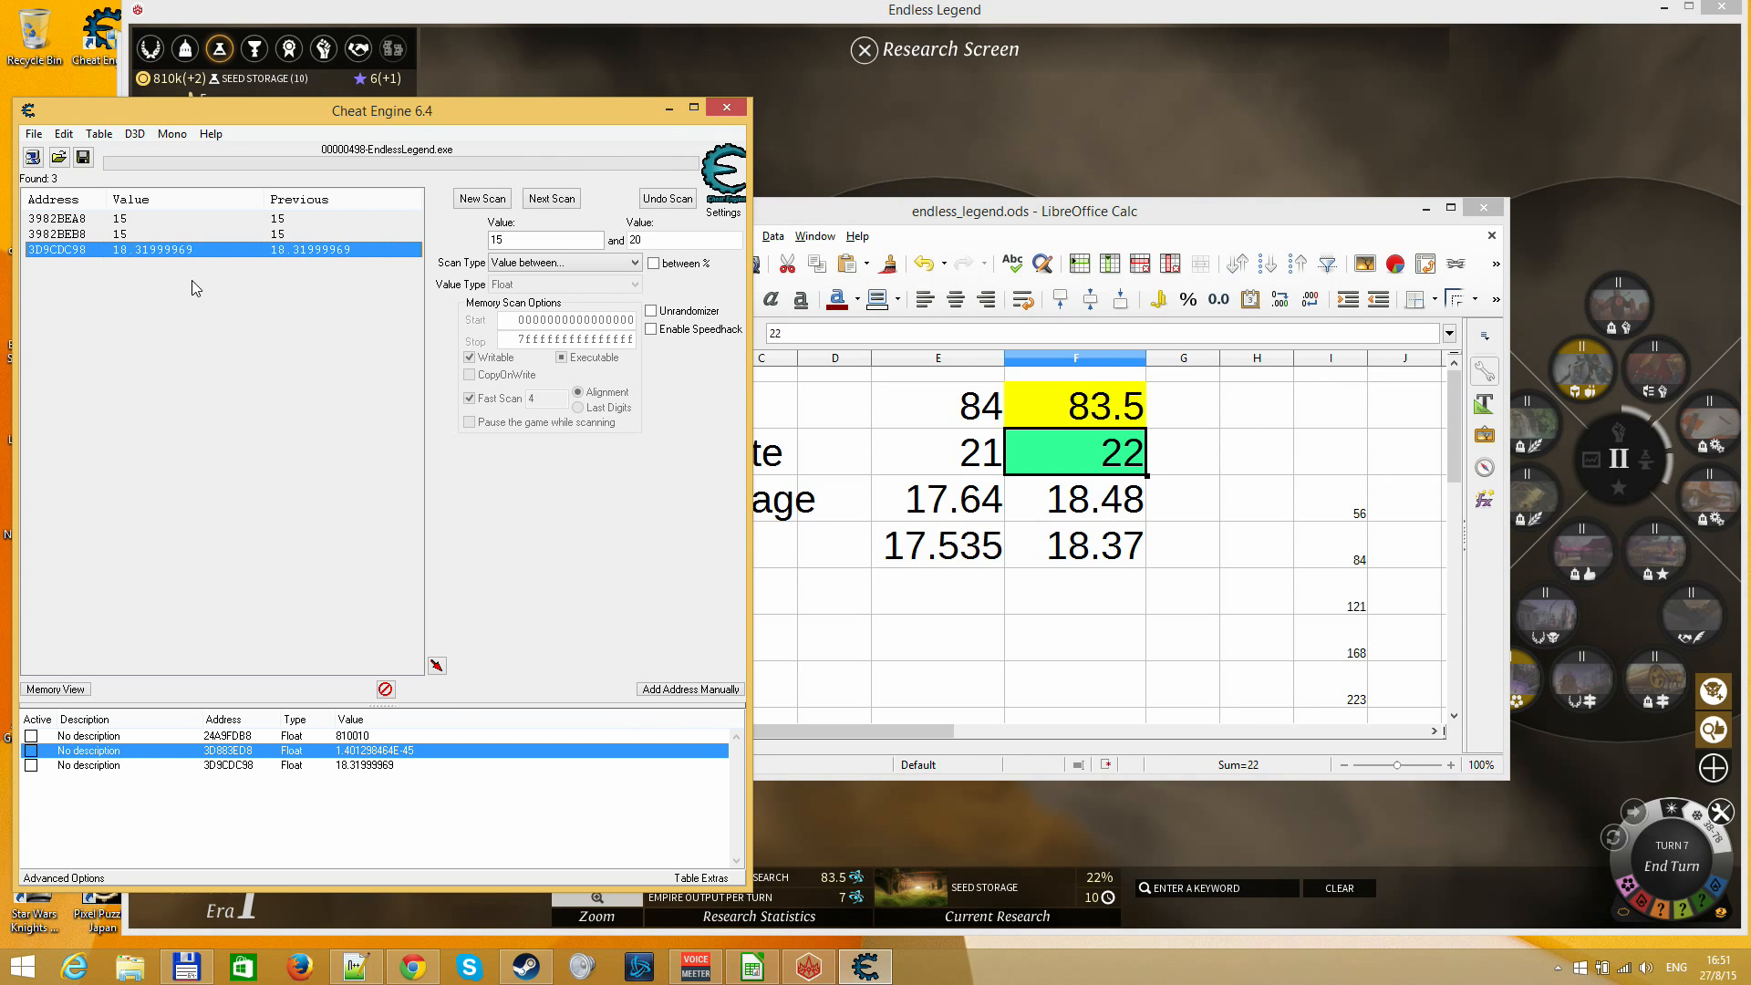
pyautogui.doubleClick(396, 766)
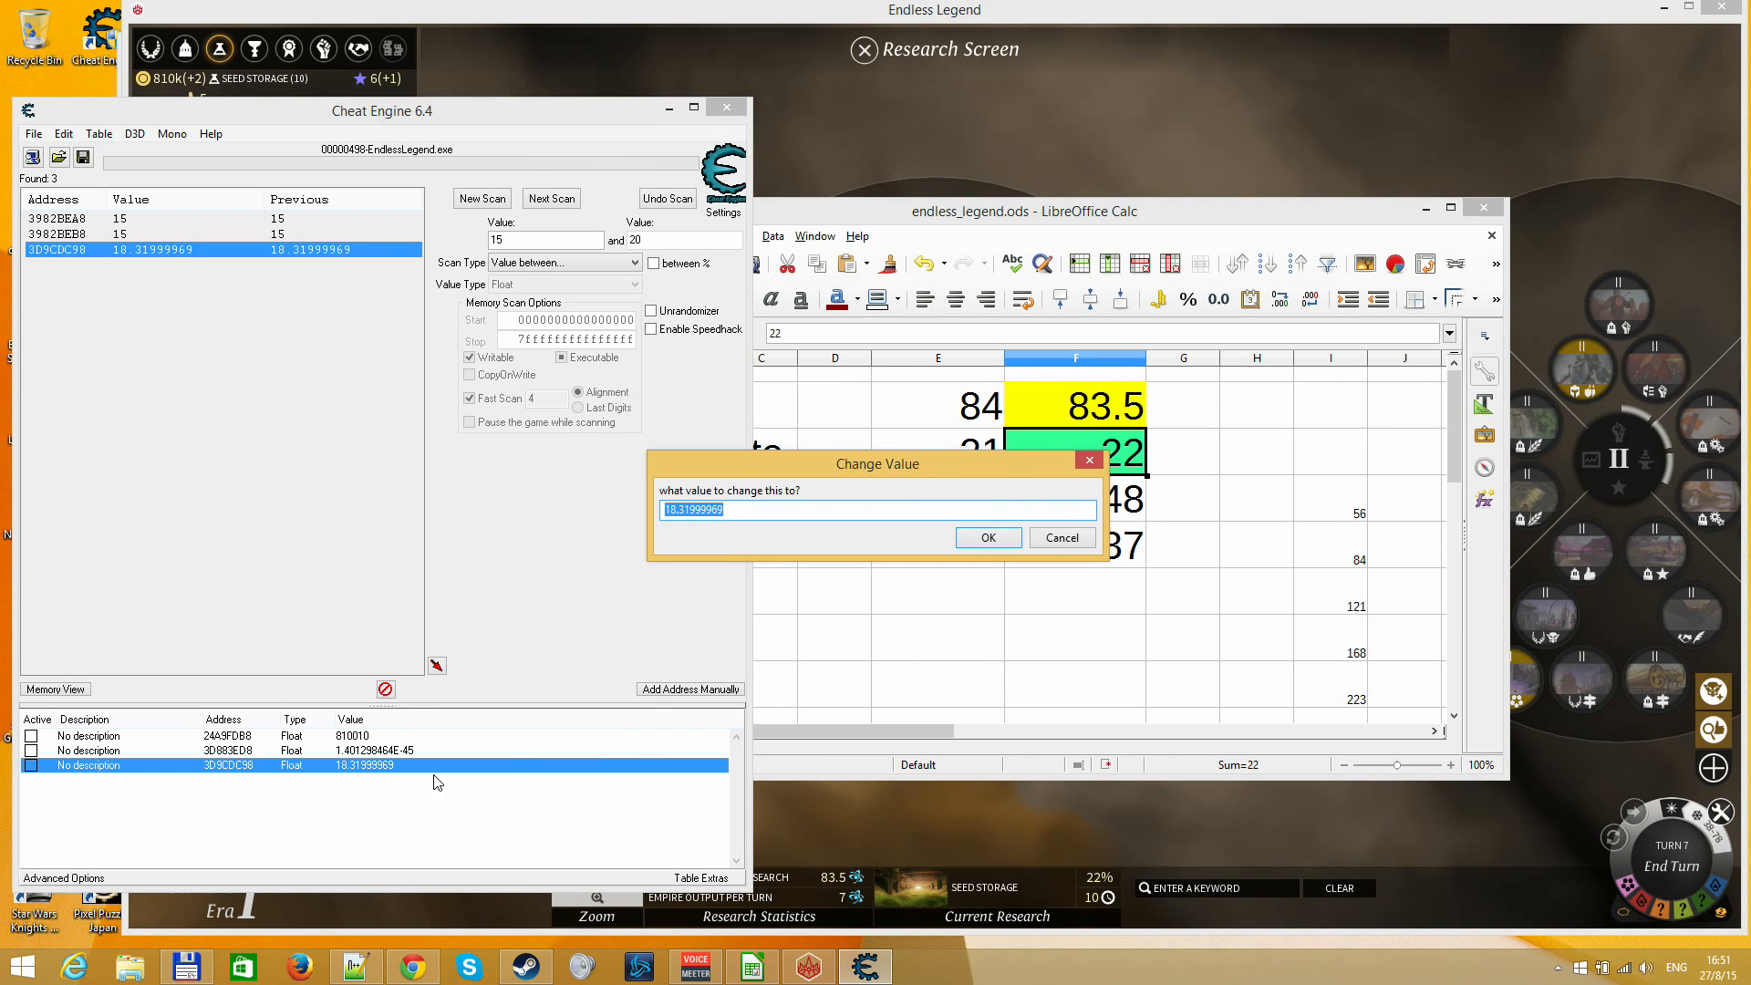
pyautogui.press('Return')
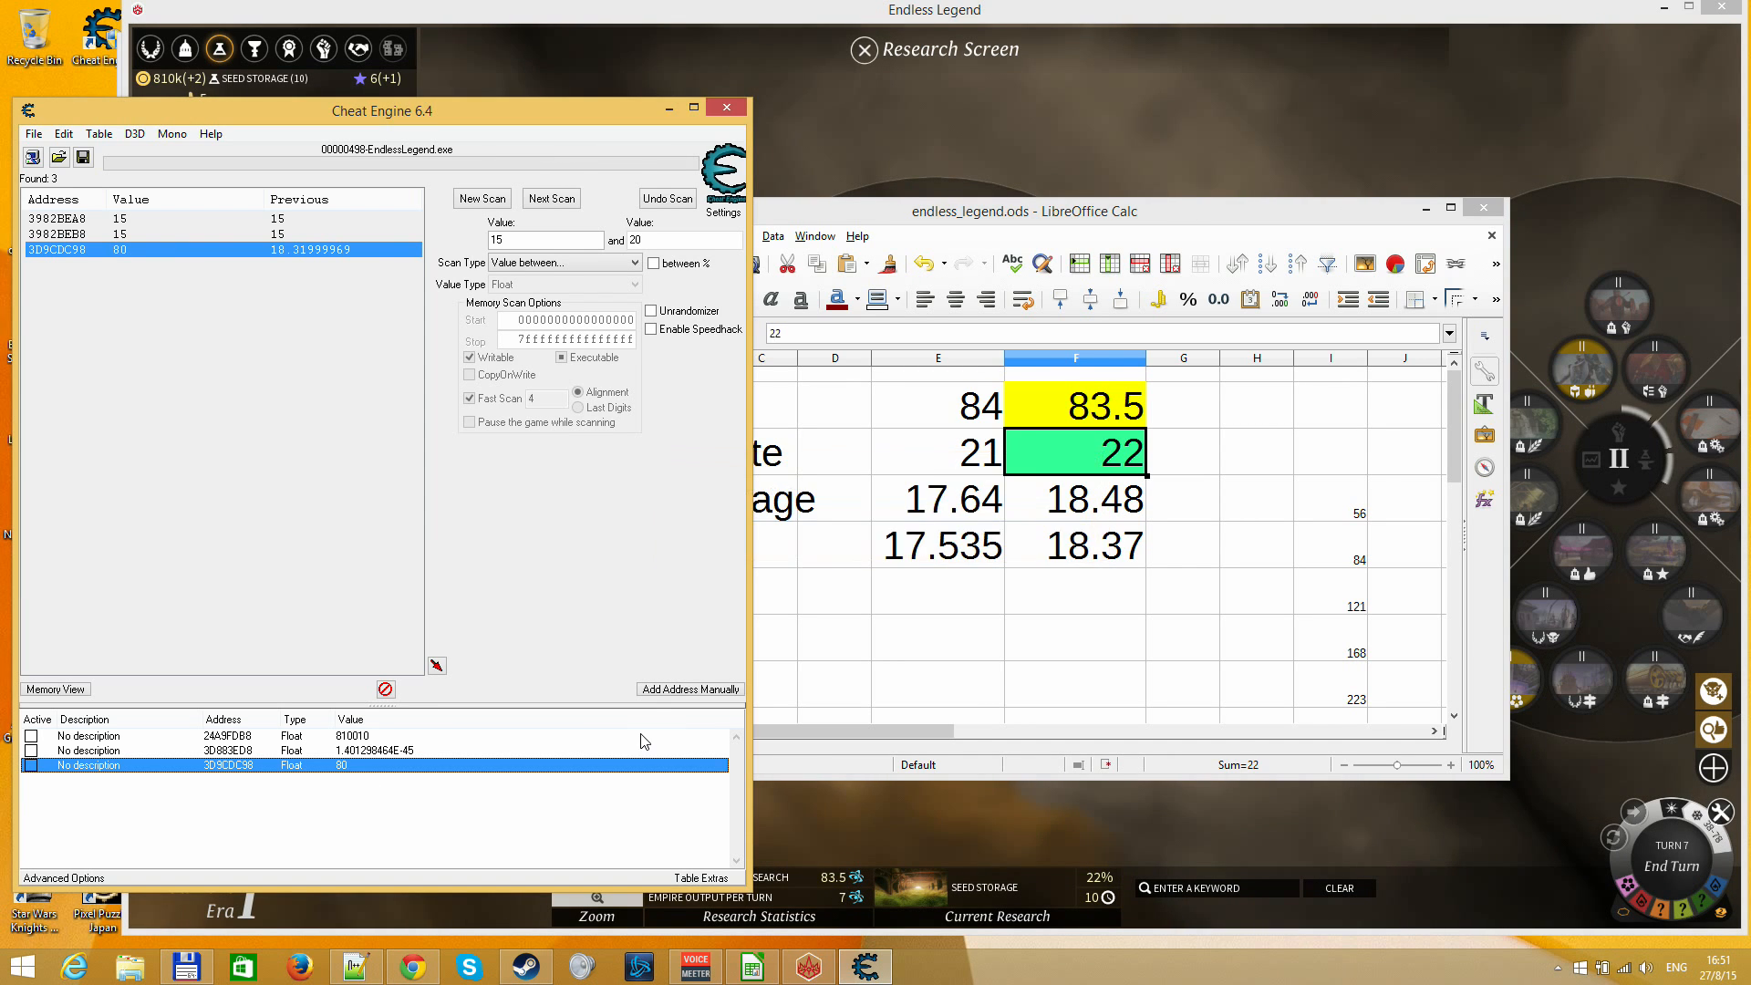
# Switch to Endless Legend and reopen the Research Screen to check the progress of Seed Storage, then return to the map
pyautogui.click(910, 172)
pyautogui.press('F3')
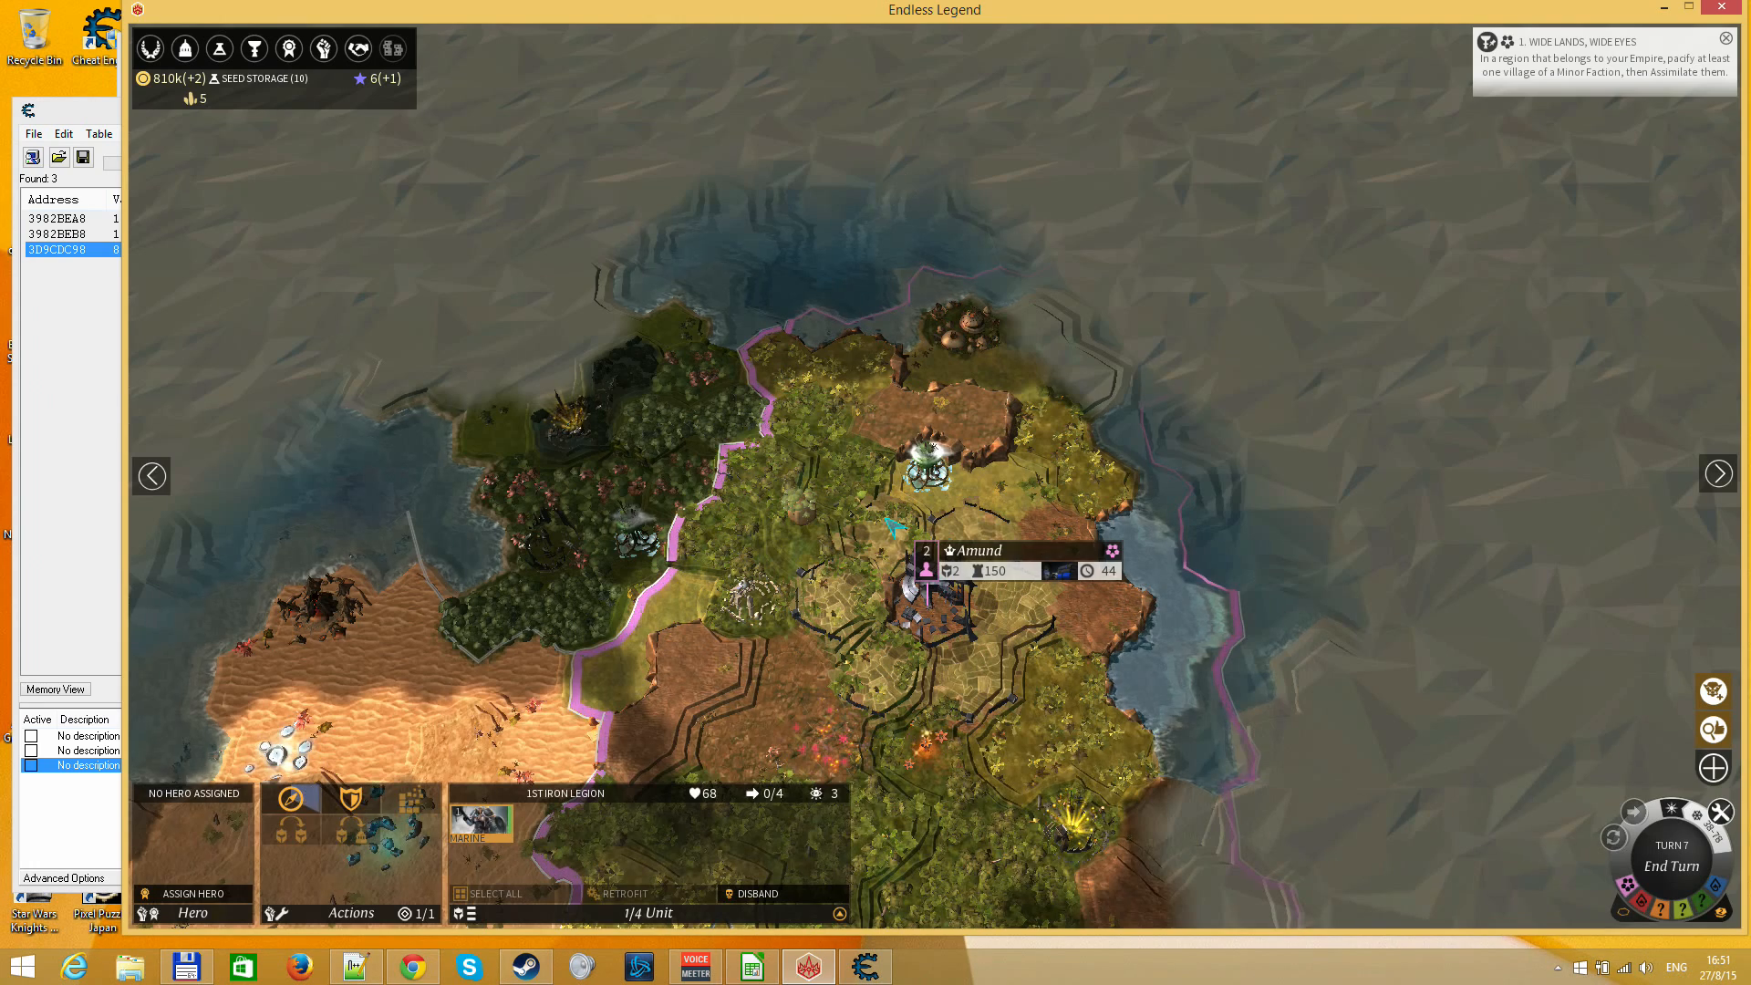
pyautogui.press('F3')
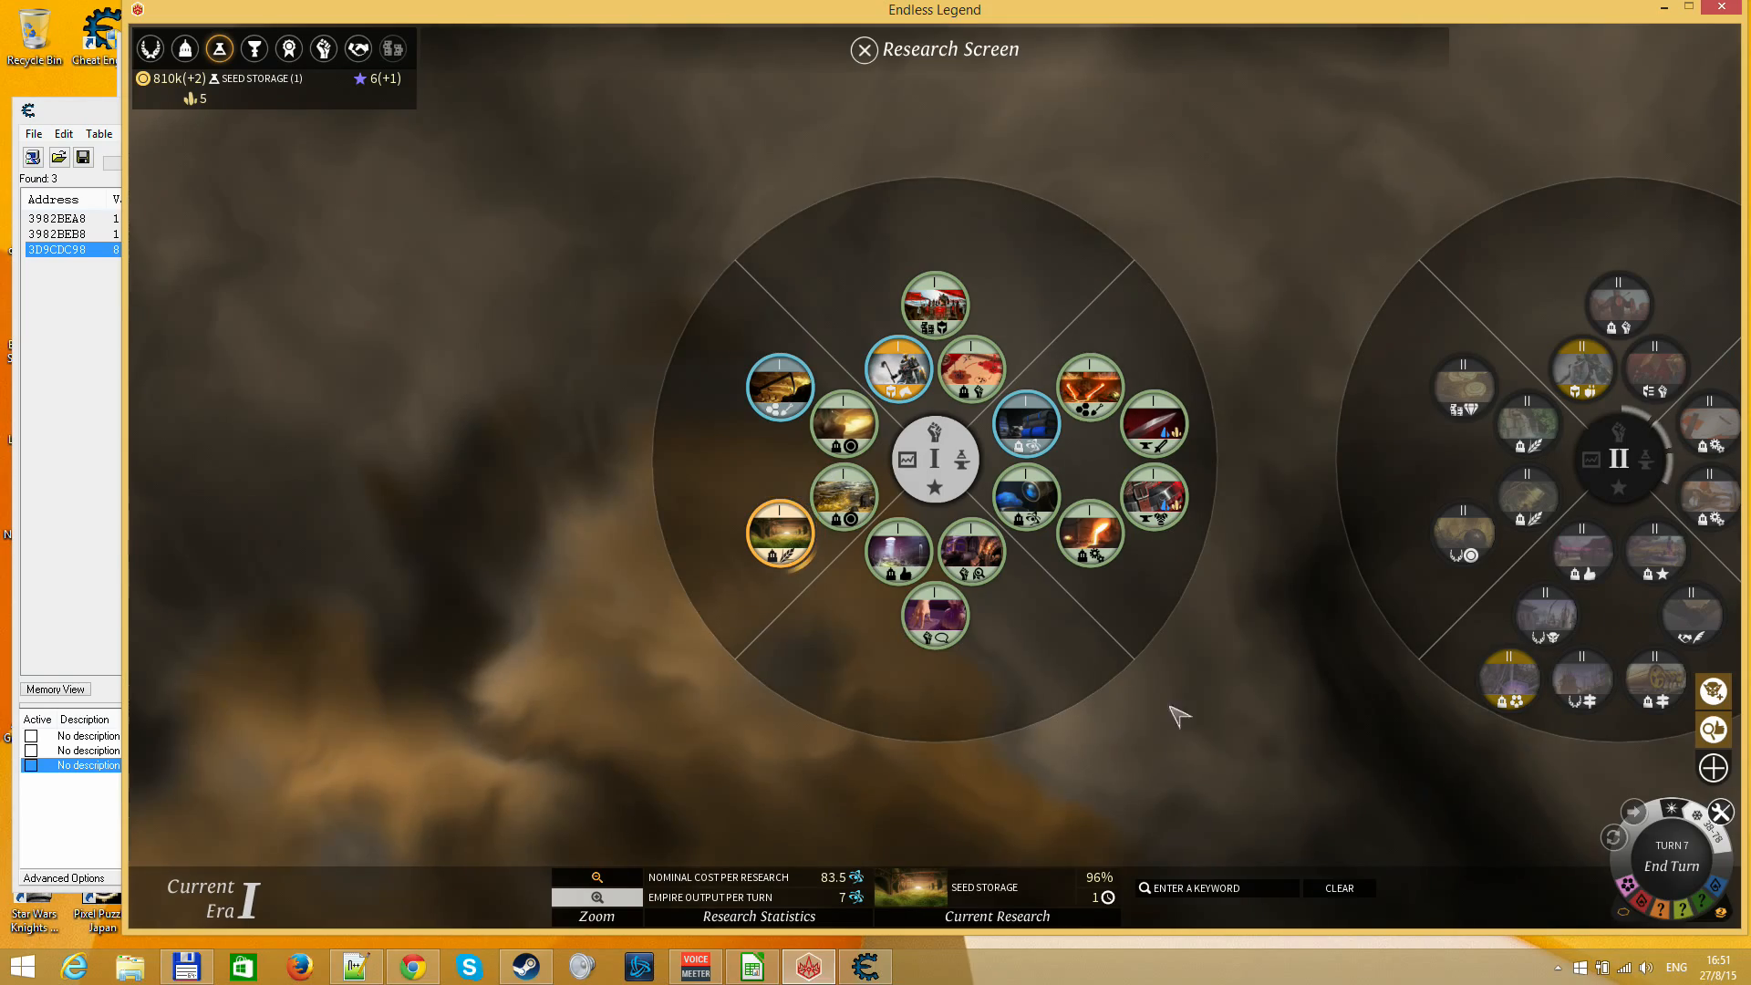
pyautogui.press('Escape')
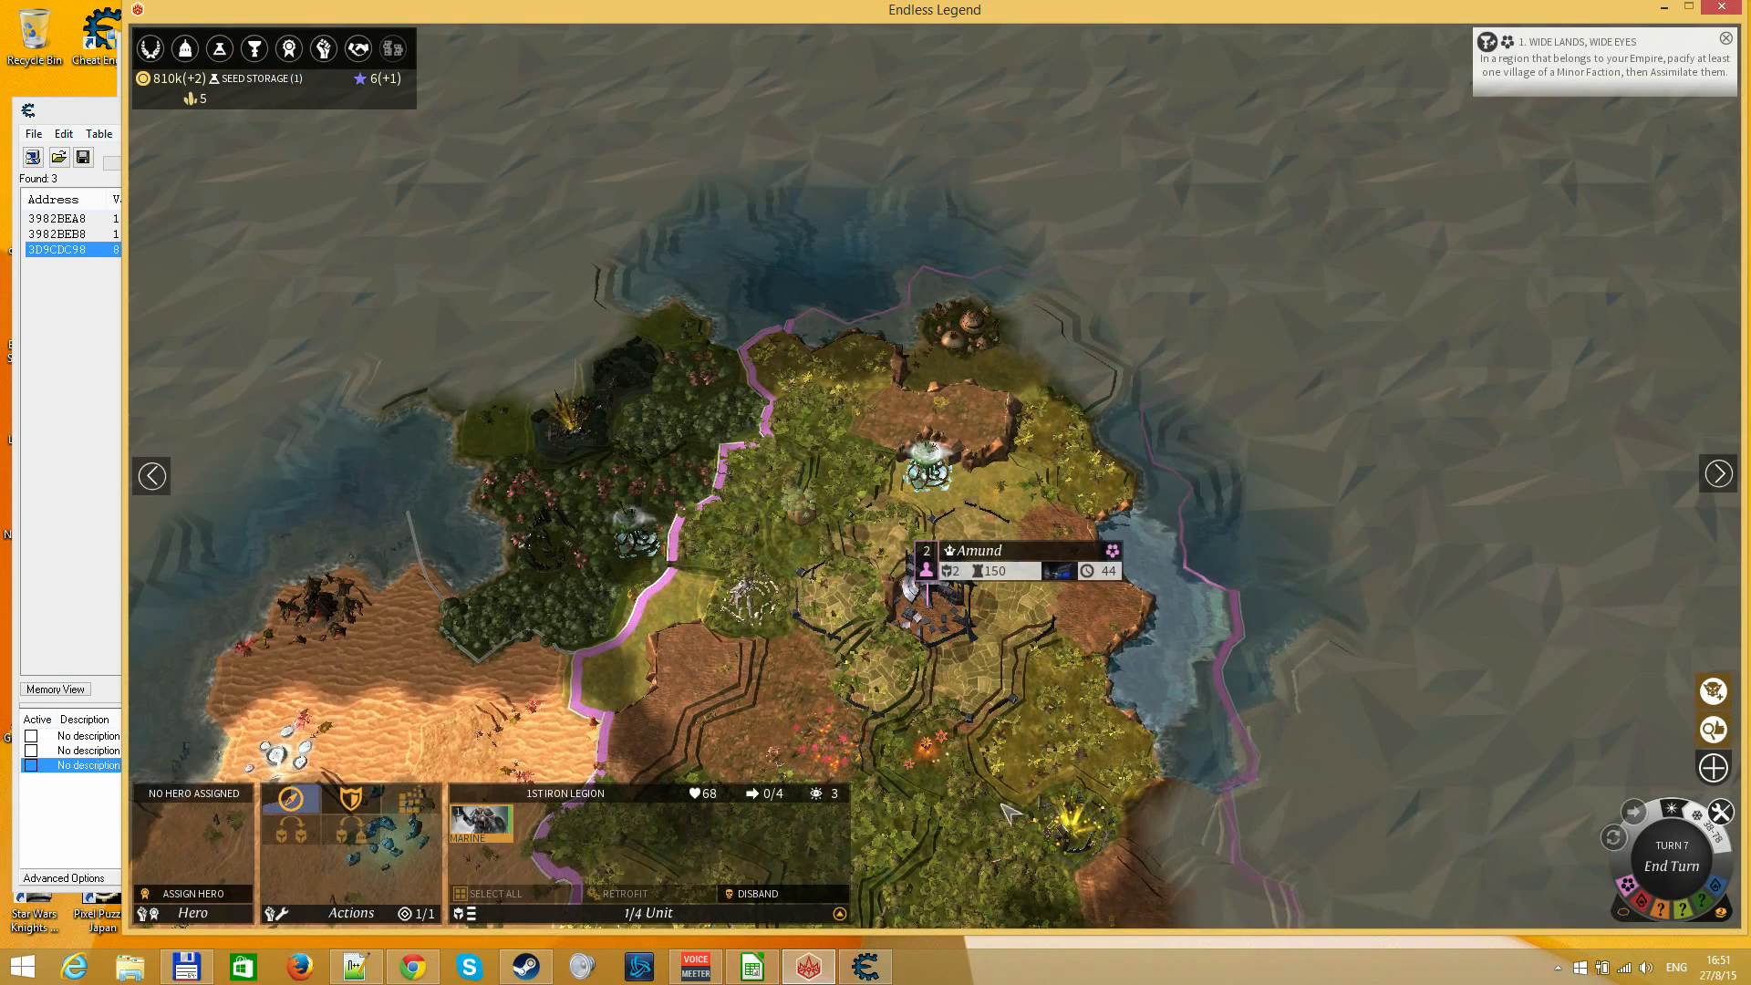
# End the turn to complete Seed Storage and dismiss the Research Complete notification
pyautogui.moveTo(1072, 690); pyautogui.dragTo(1213, 507)
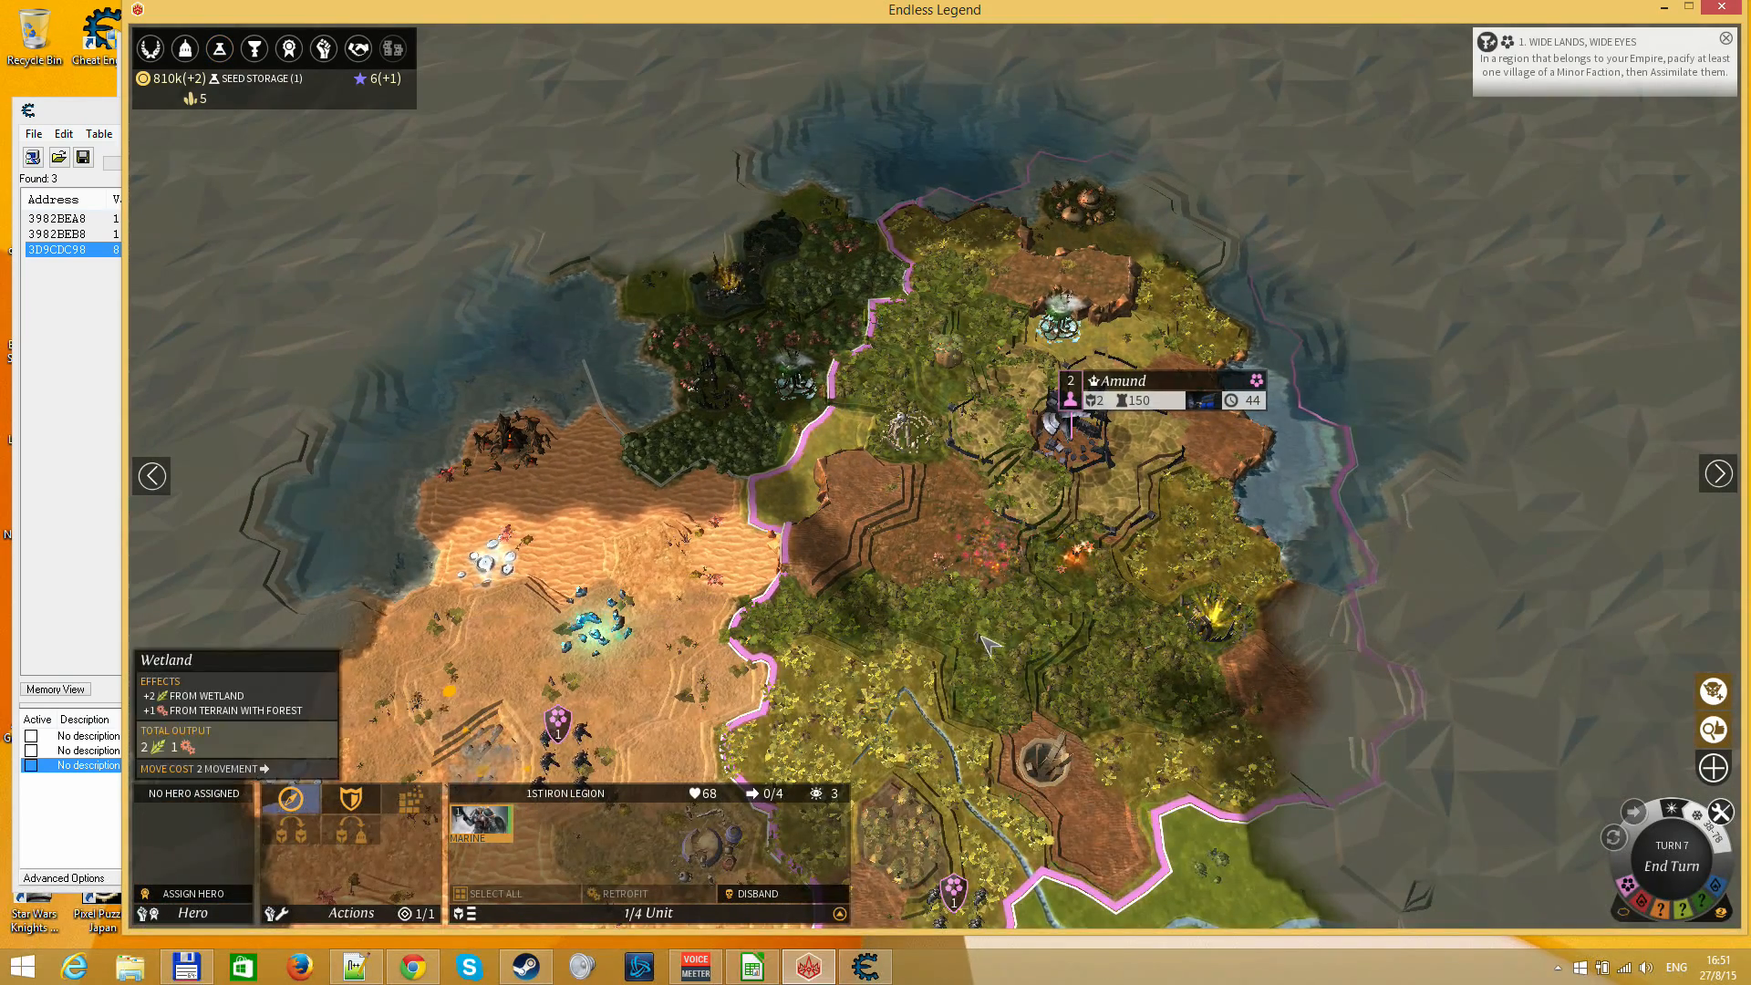
pyautogui.press('Return')
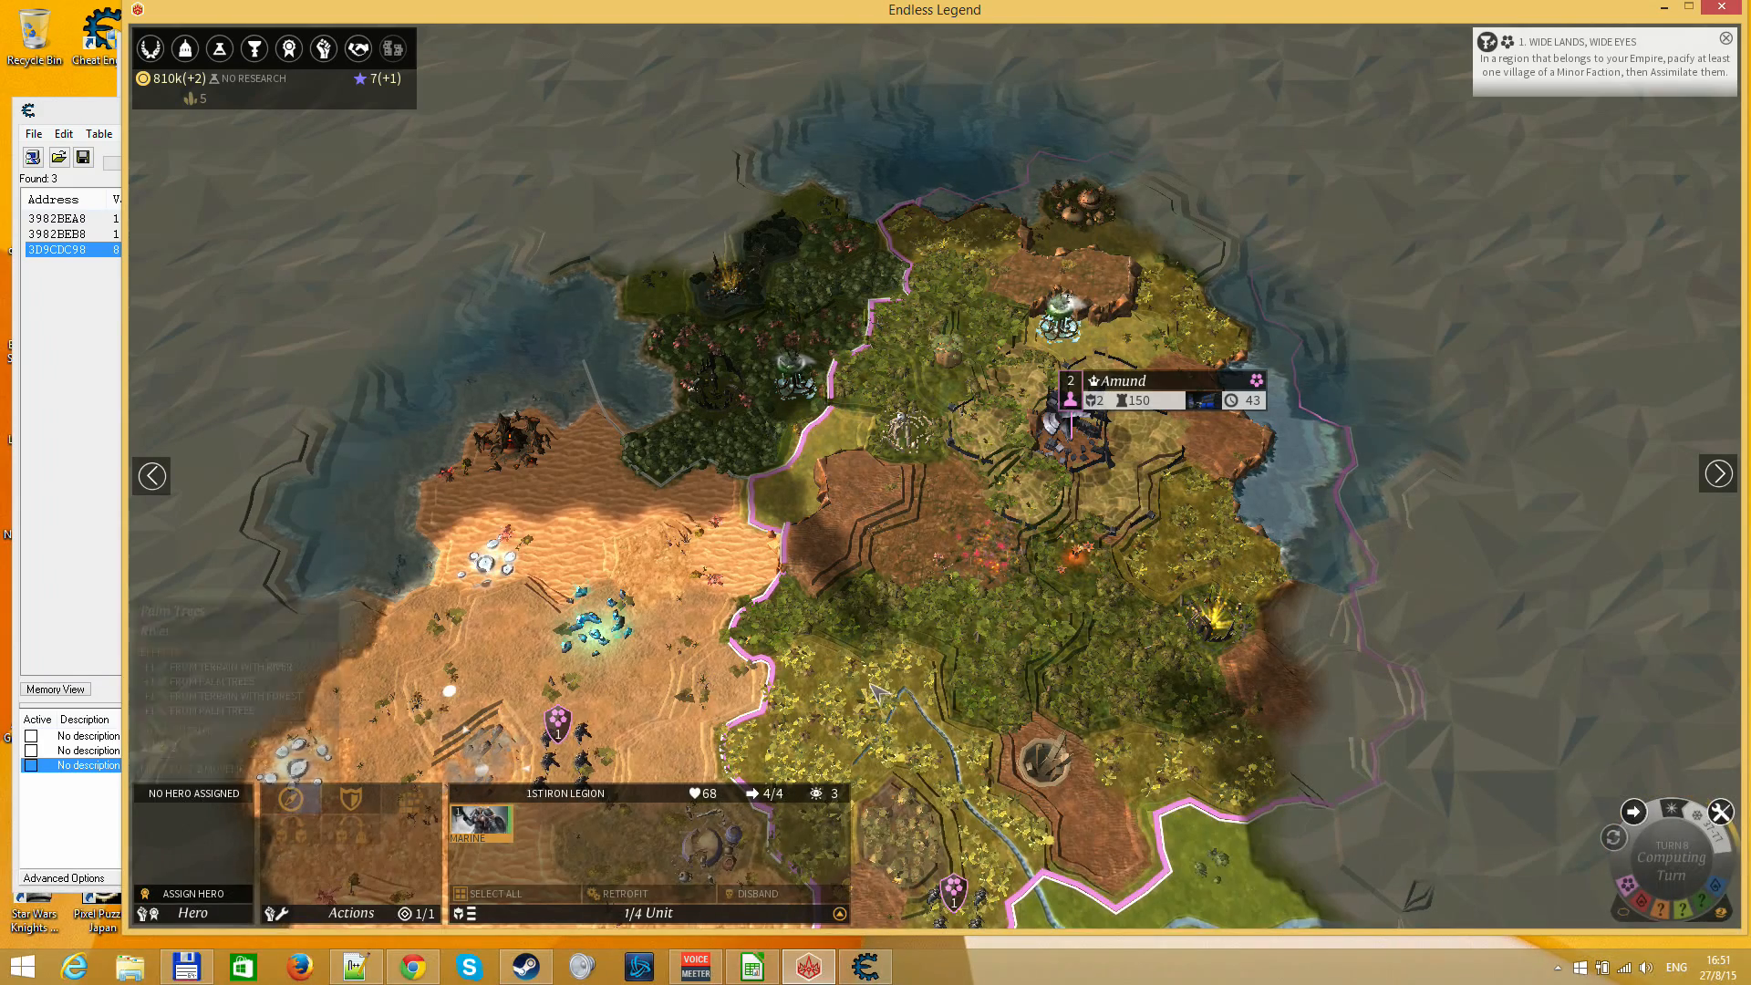
pyautogui.moveTo(691, 666); pyautogui.dragTo(743, 412)
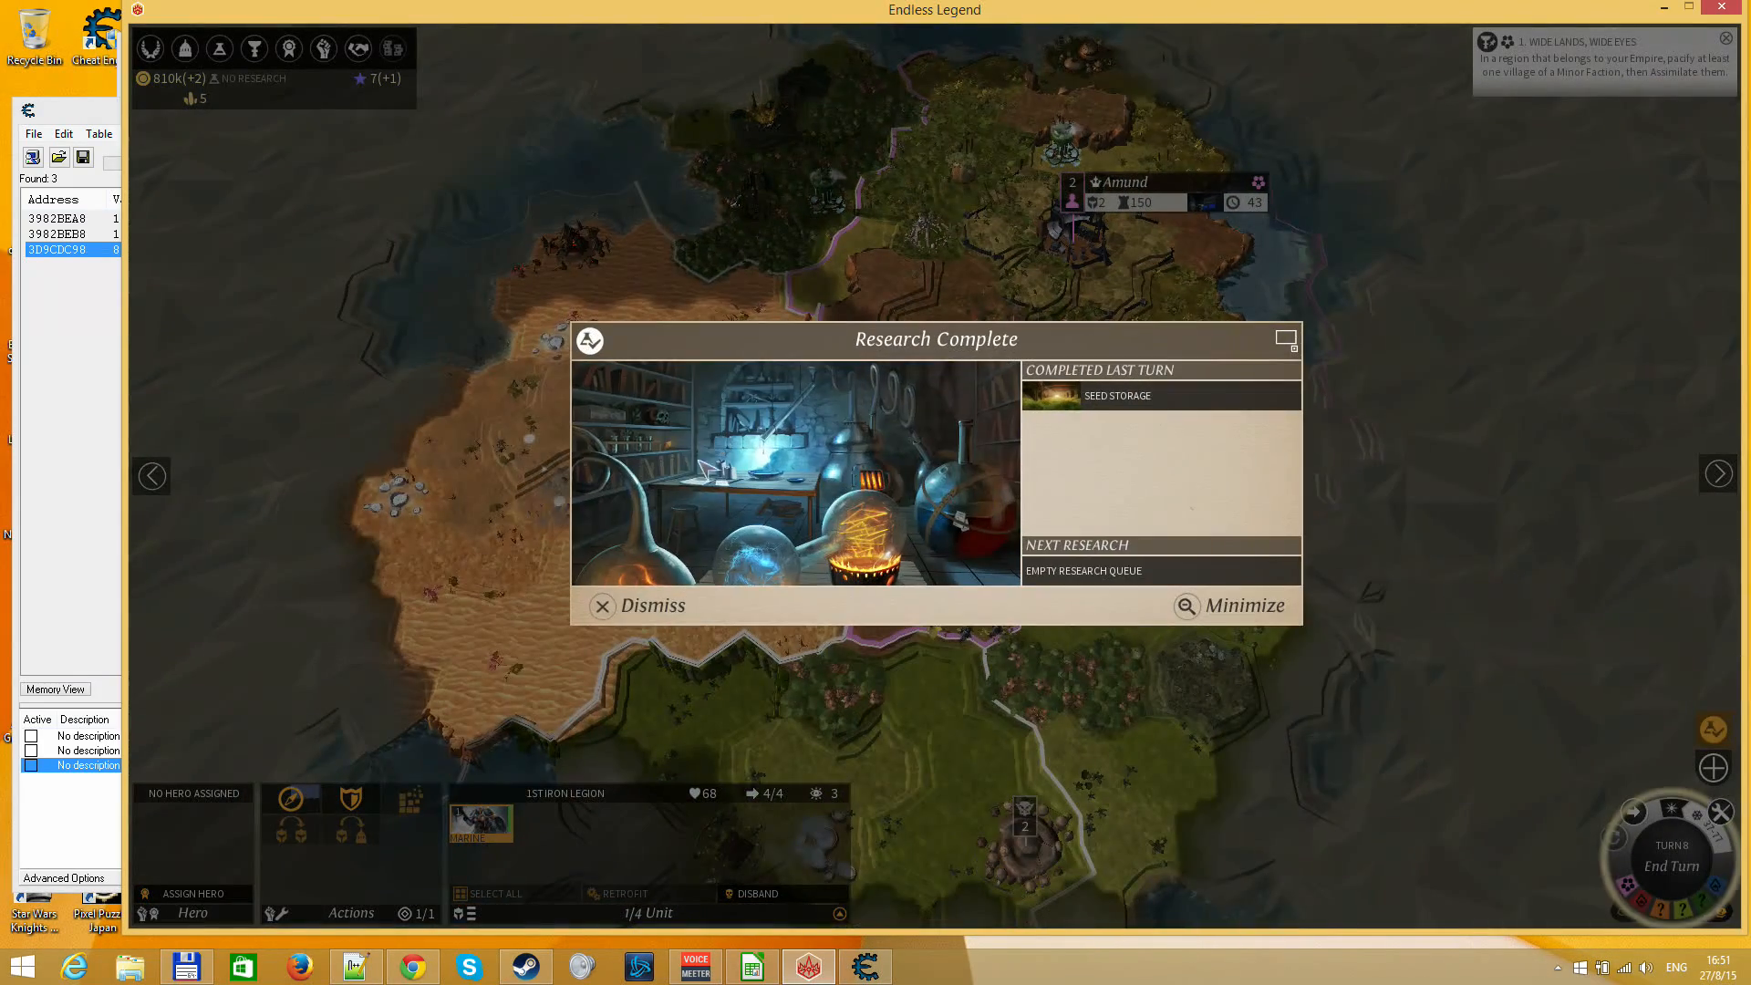
pyautogui.click(646, 606)
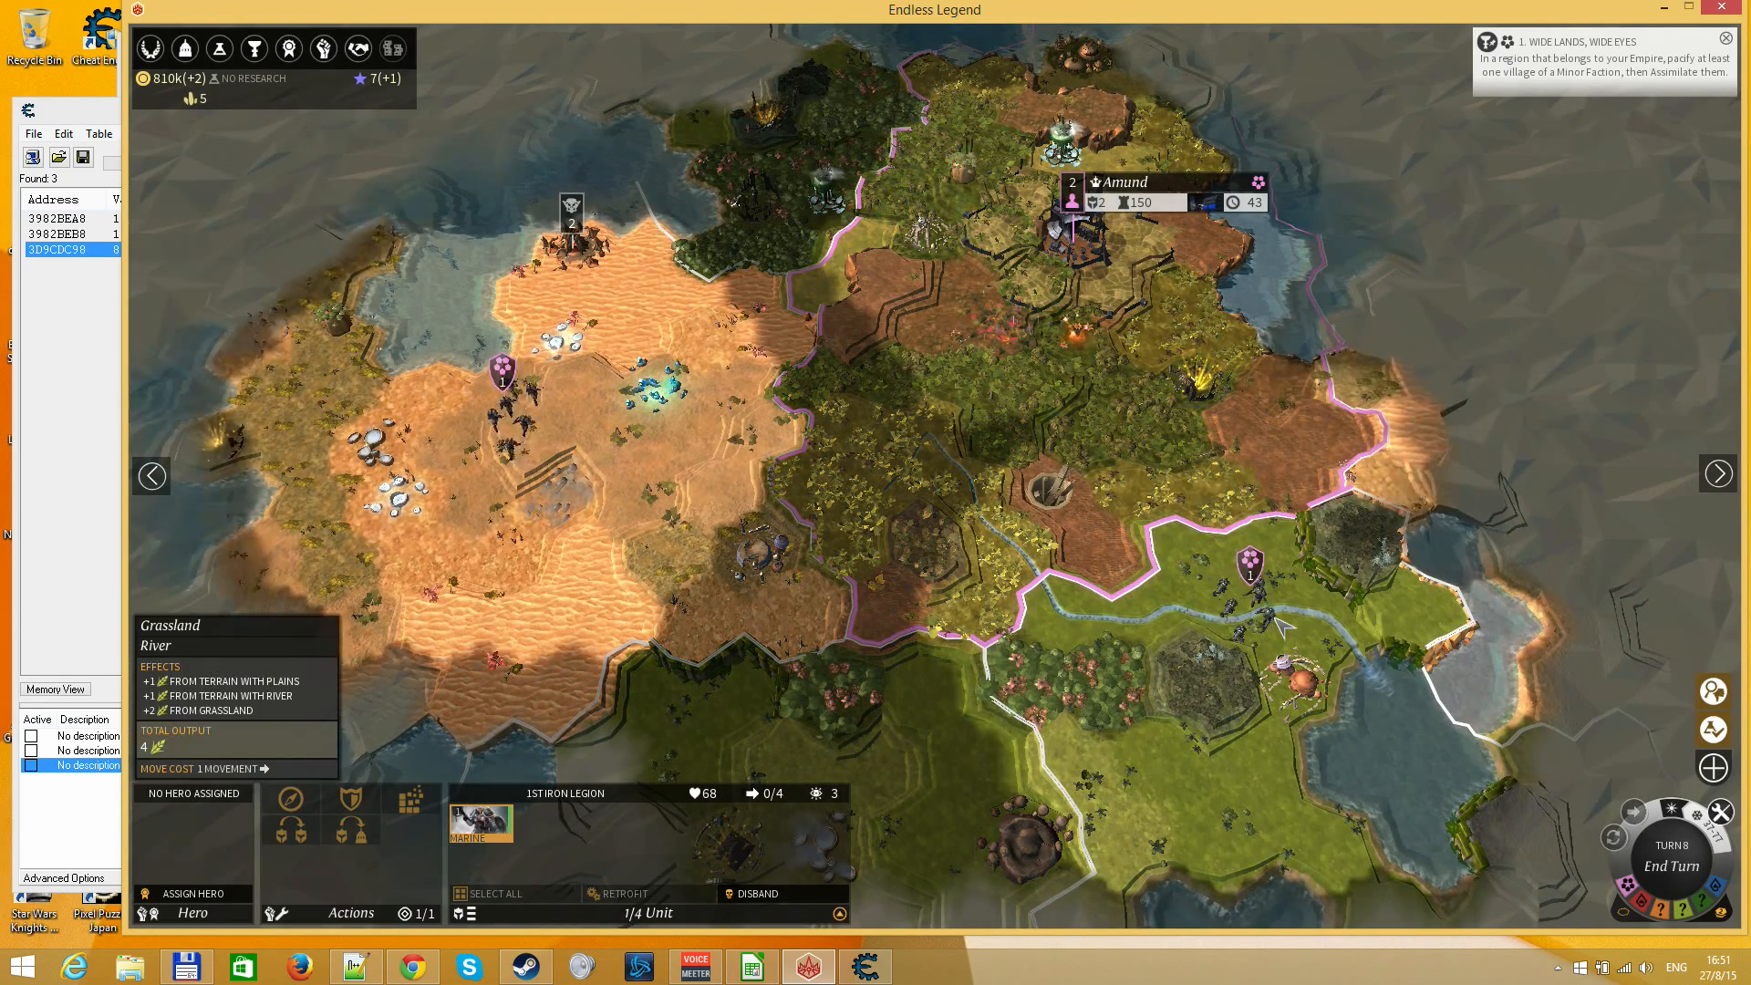
# Open the city of Amund and add Seed Storage to its construction queue
pyautogui.moveTo(1092, 235); pyautogui.dragTo(935, 409)
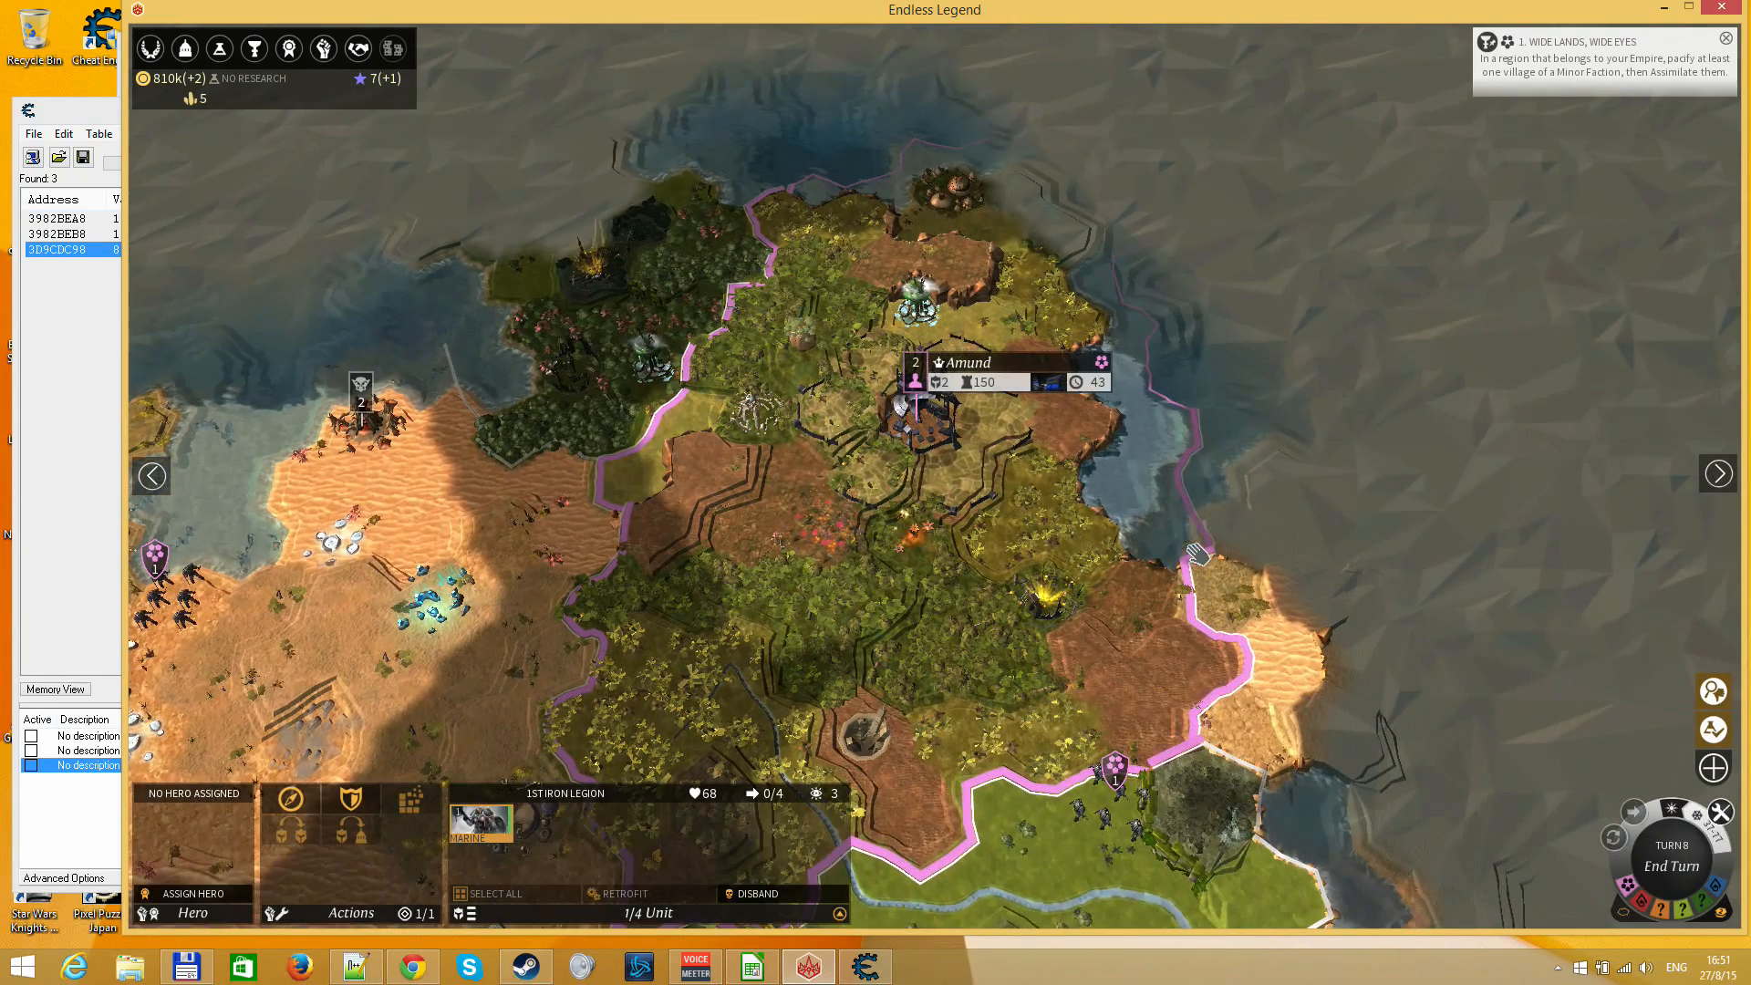
pyautogui.click(935, 408)
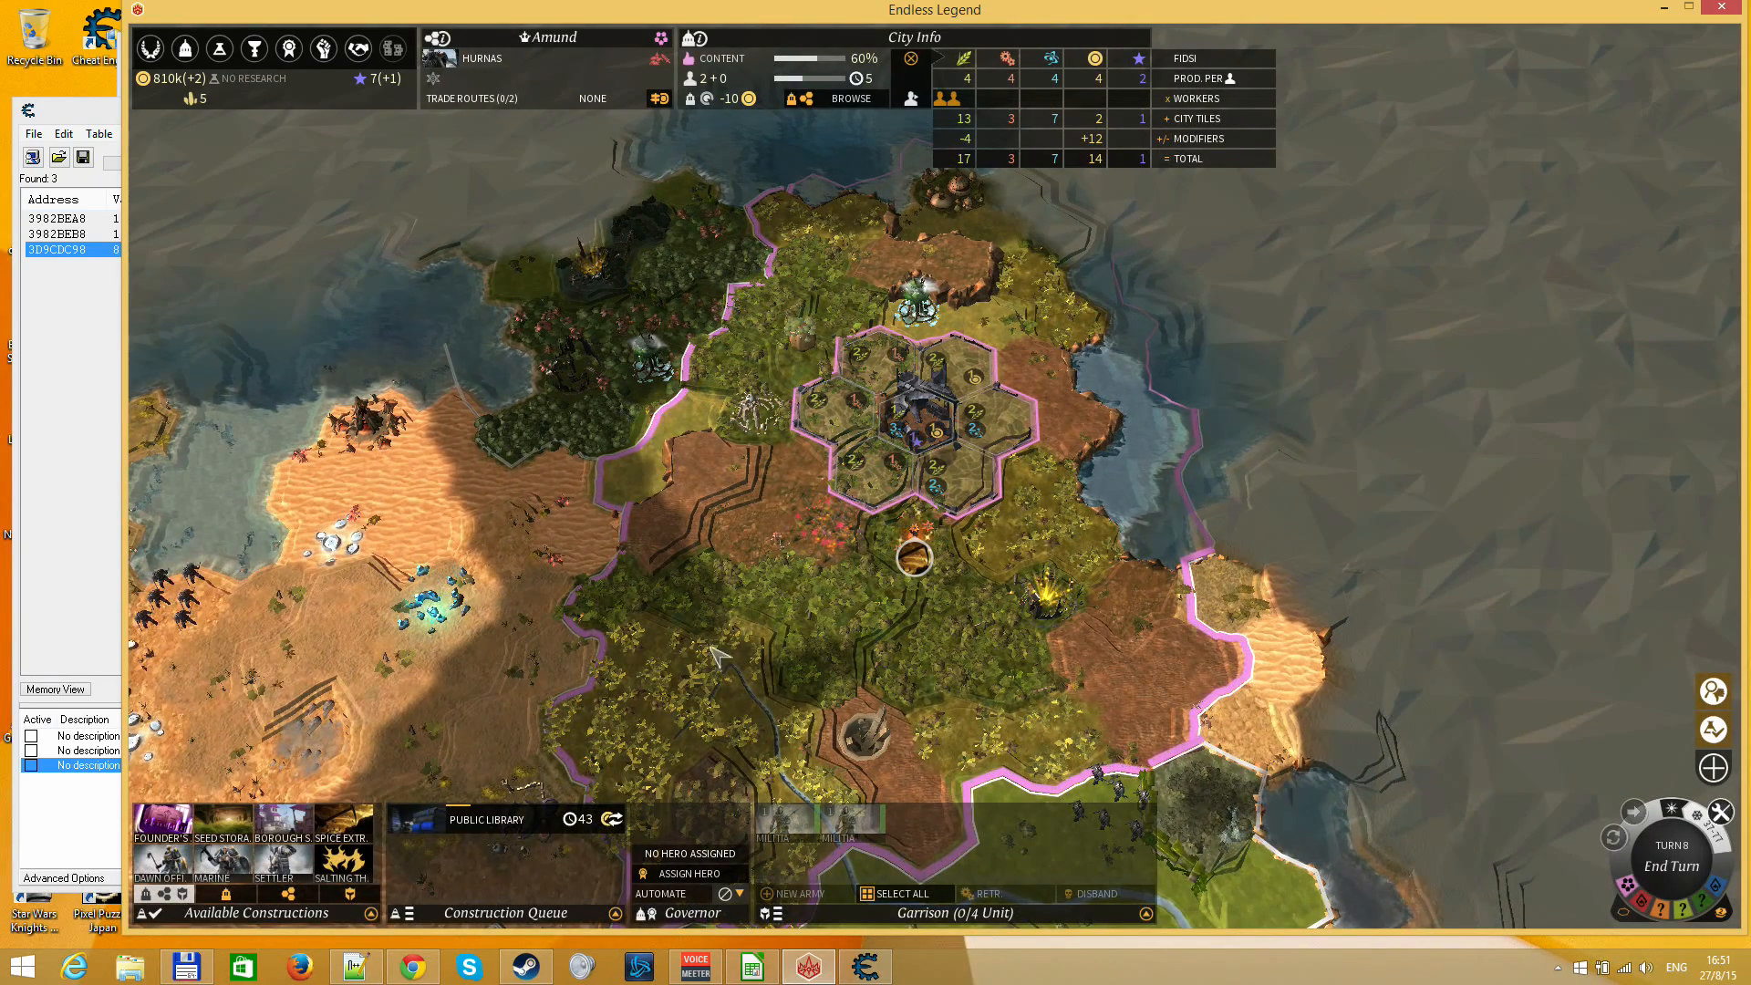
pyautogui.click(226, 829)
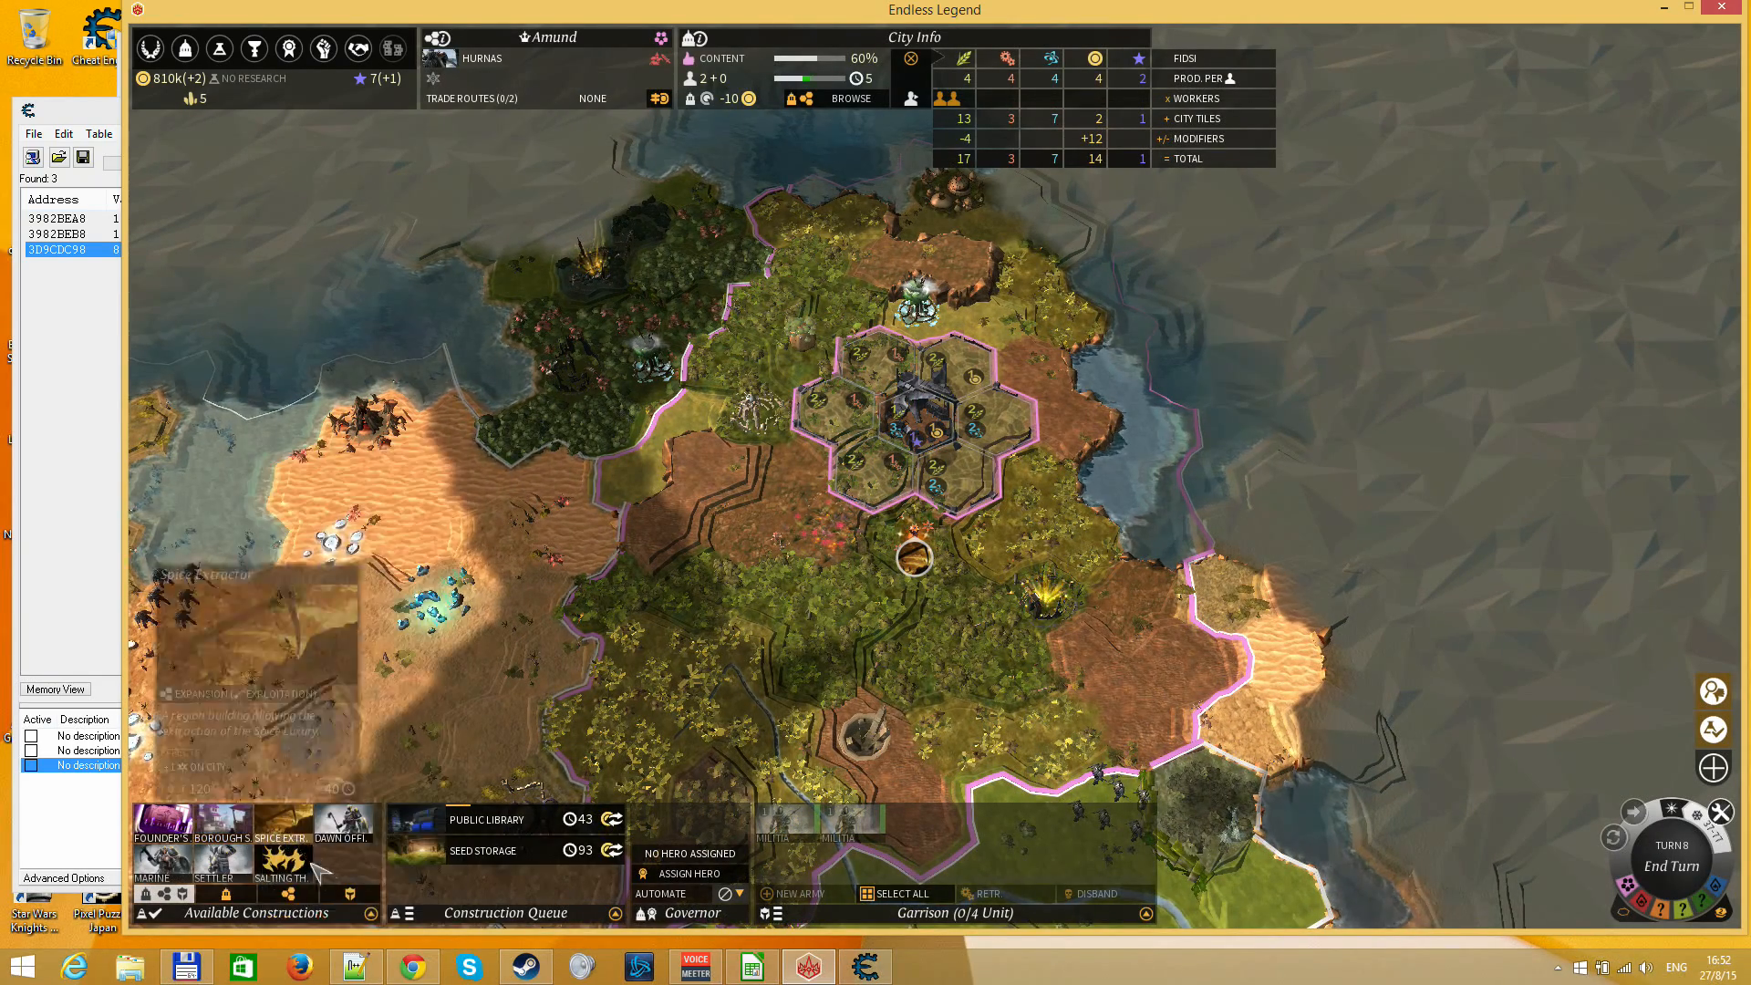
# Queue Borough Streets on the tile at the upper left of Amund's centre and buy out Seed Storage and Borough Streets with Dust
pyautogui.click(263, 834)
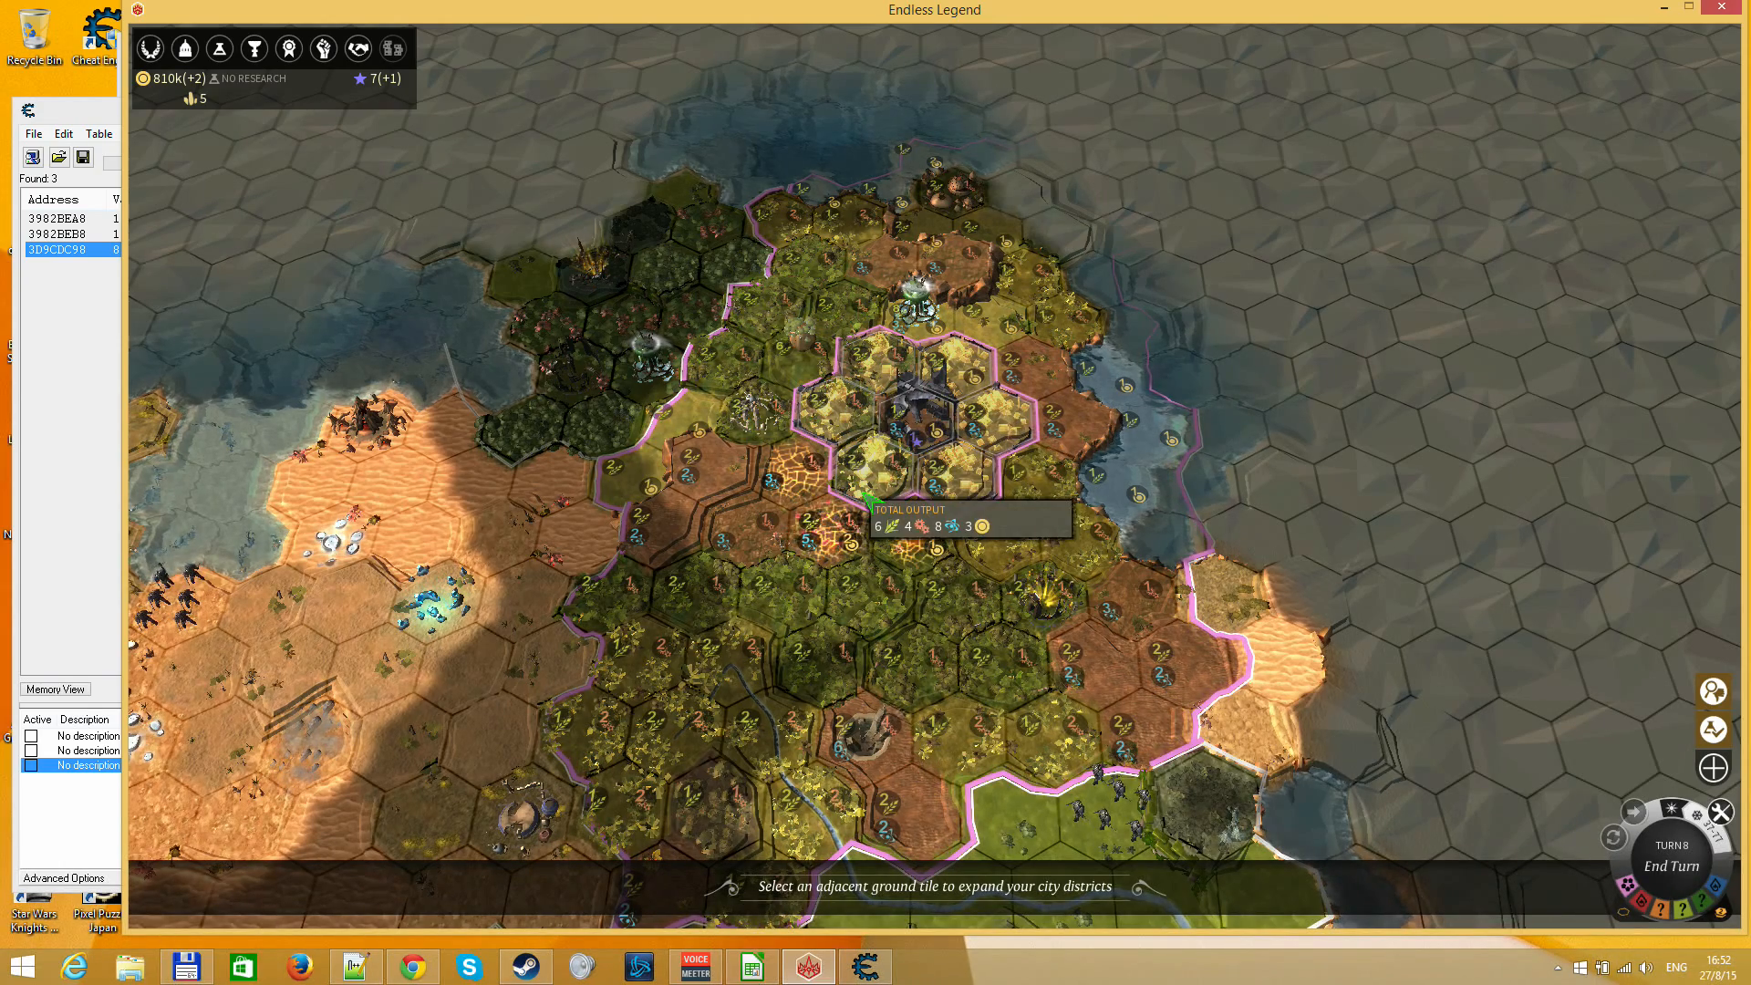
pyautogui.click(885, 374)
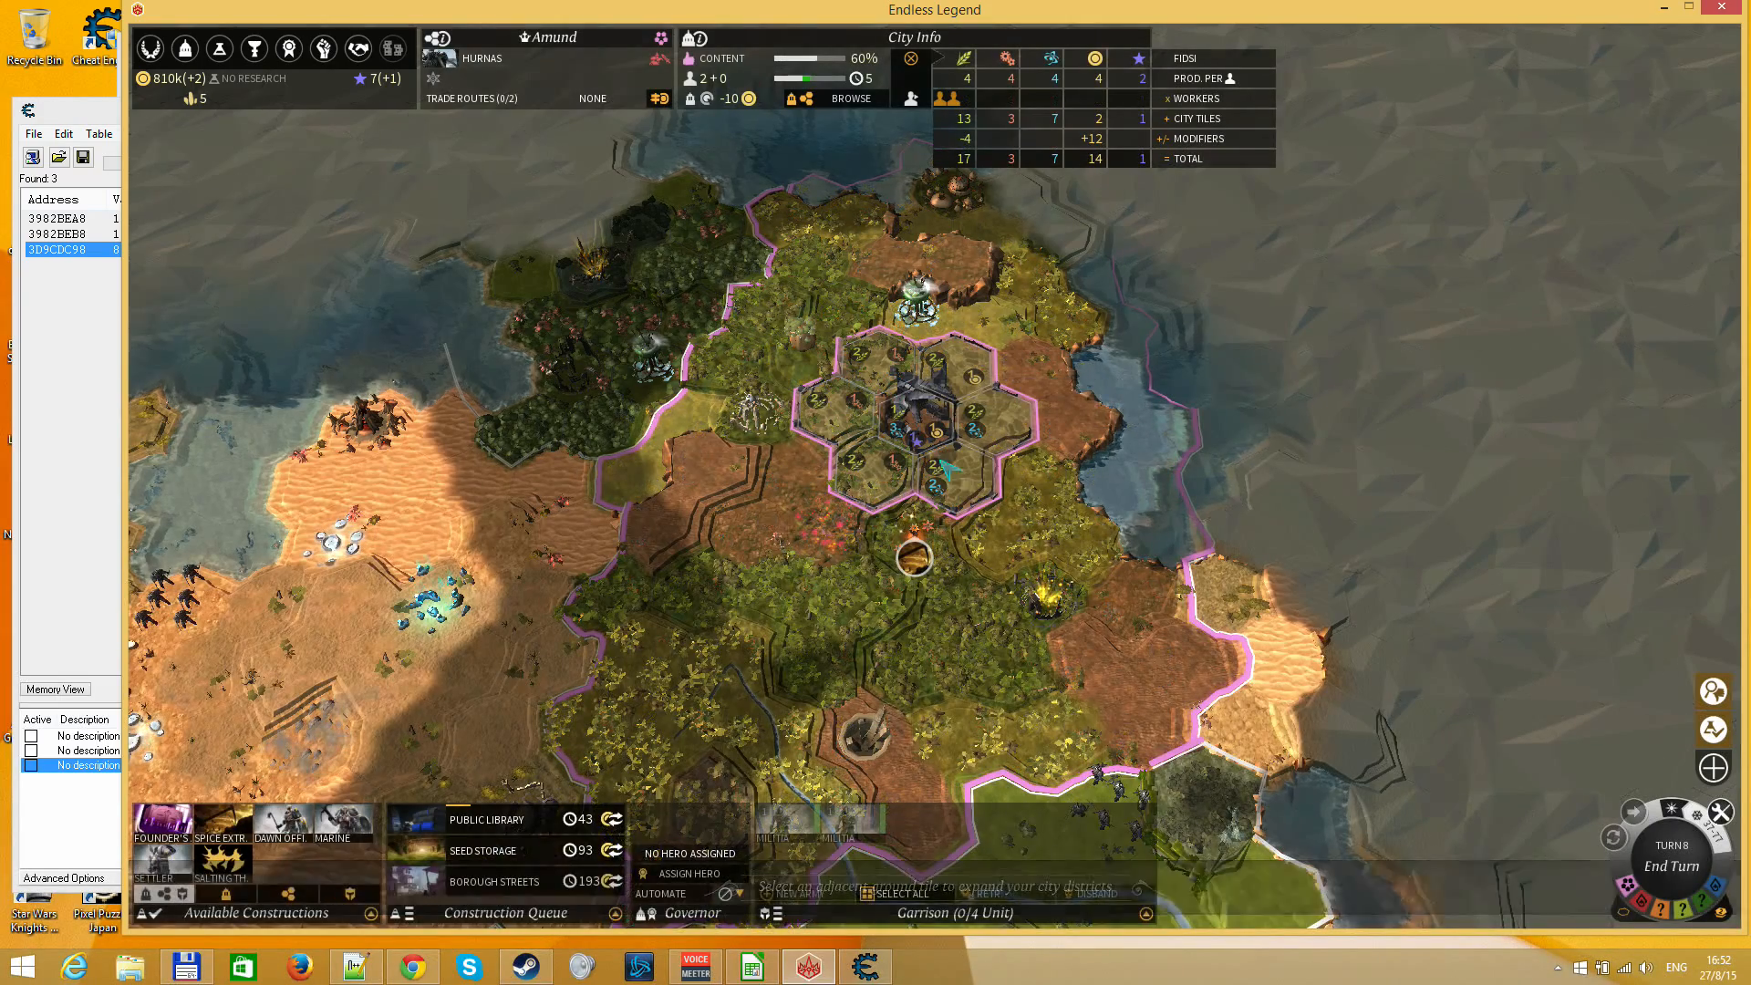
pyautogui.click(613, 881)
pyautogui.click(612, 881)
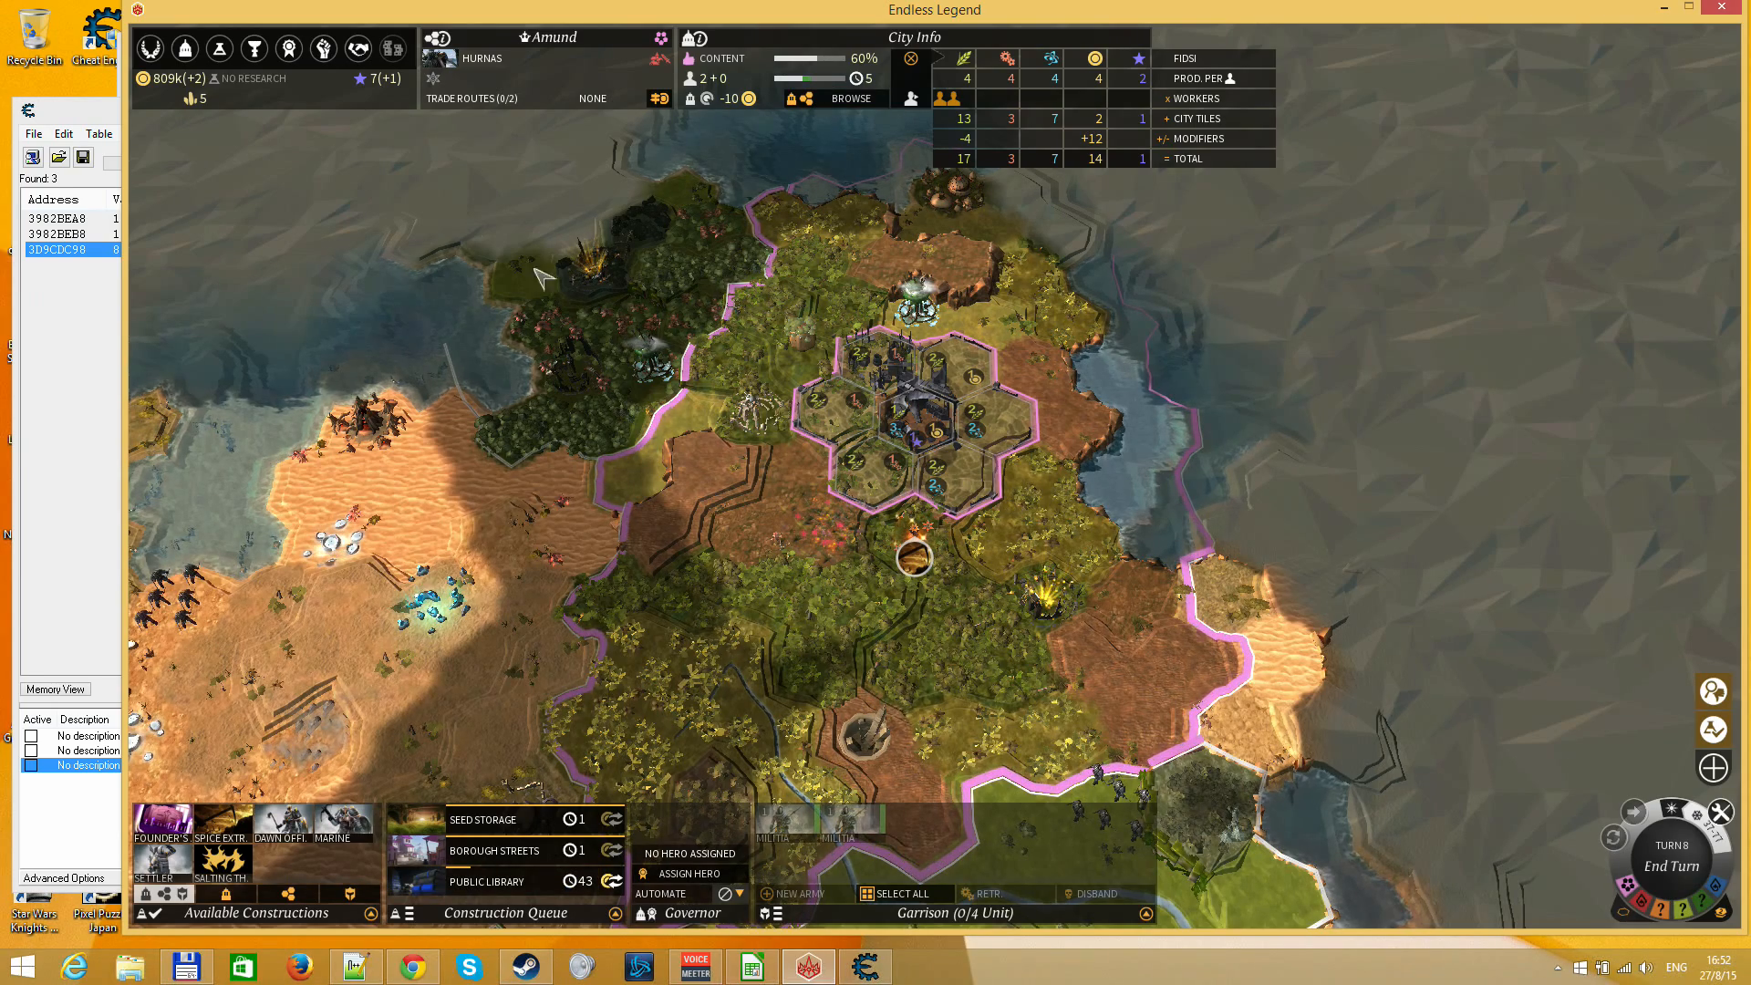
# Open the Research Screen and look over the Era I and Era II technologies
pyautogui.click(220, 49)
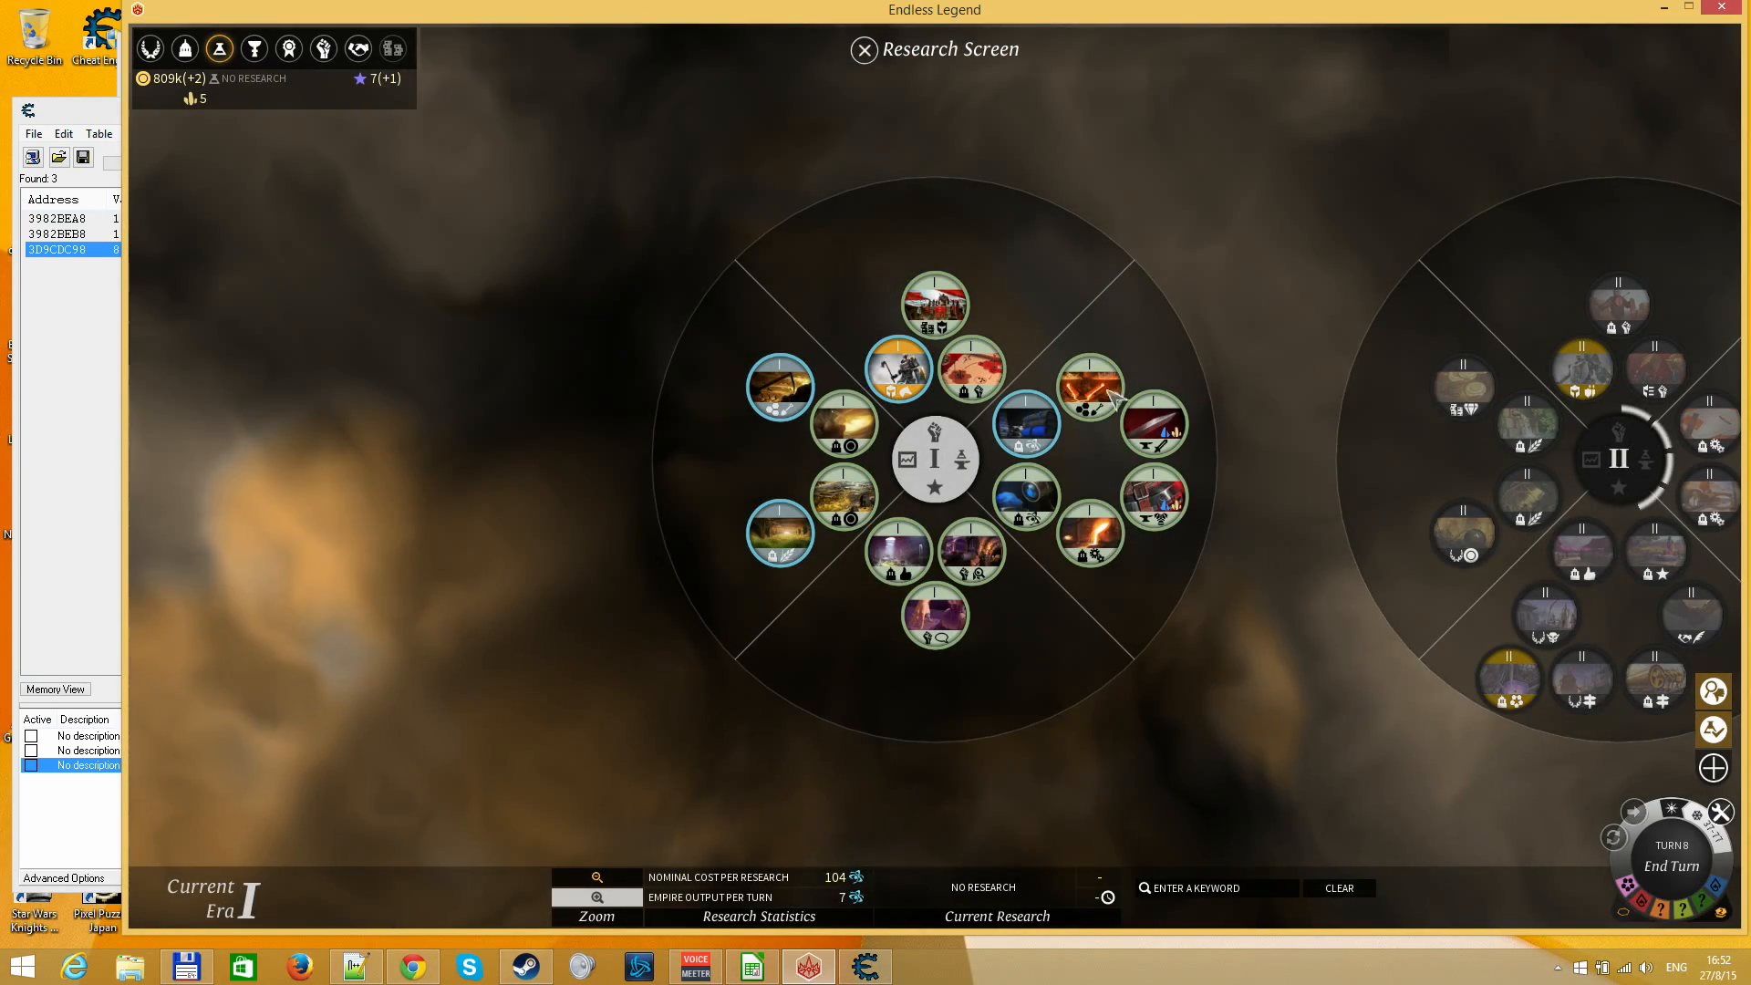
pyautogui.moveTo(1131, 666); pyautogui.dragTo(938, 676)
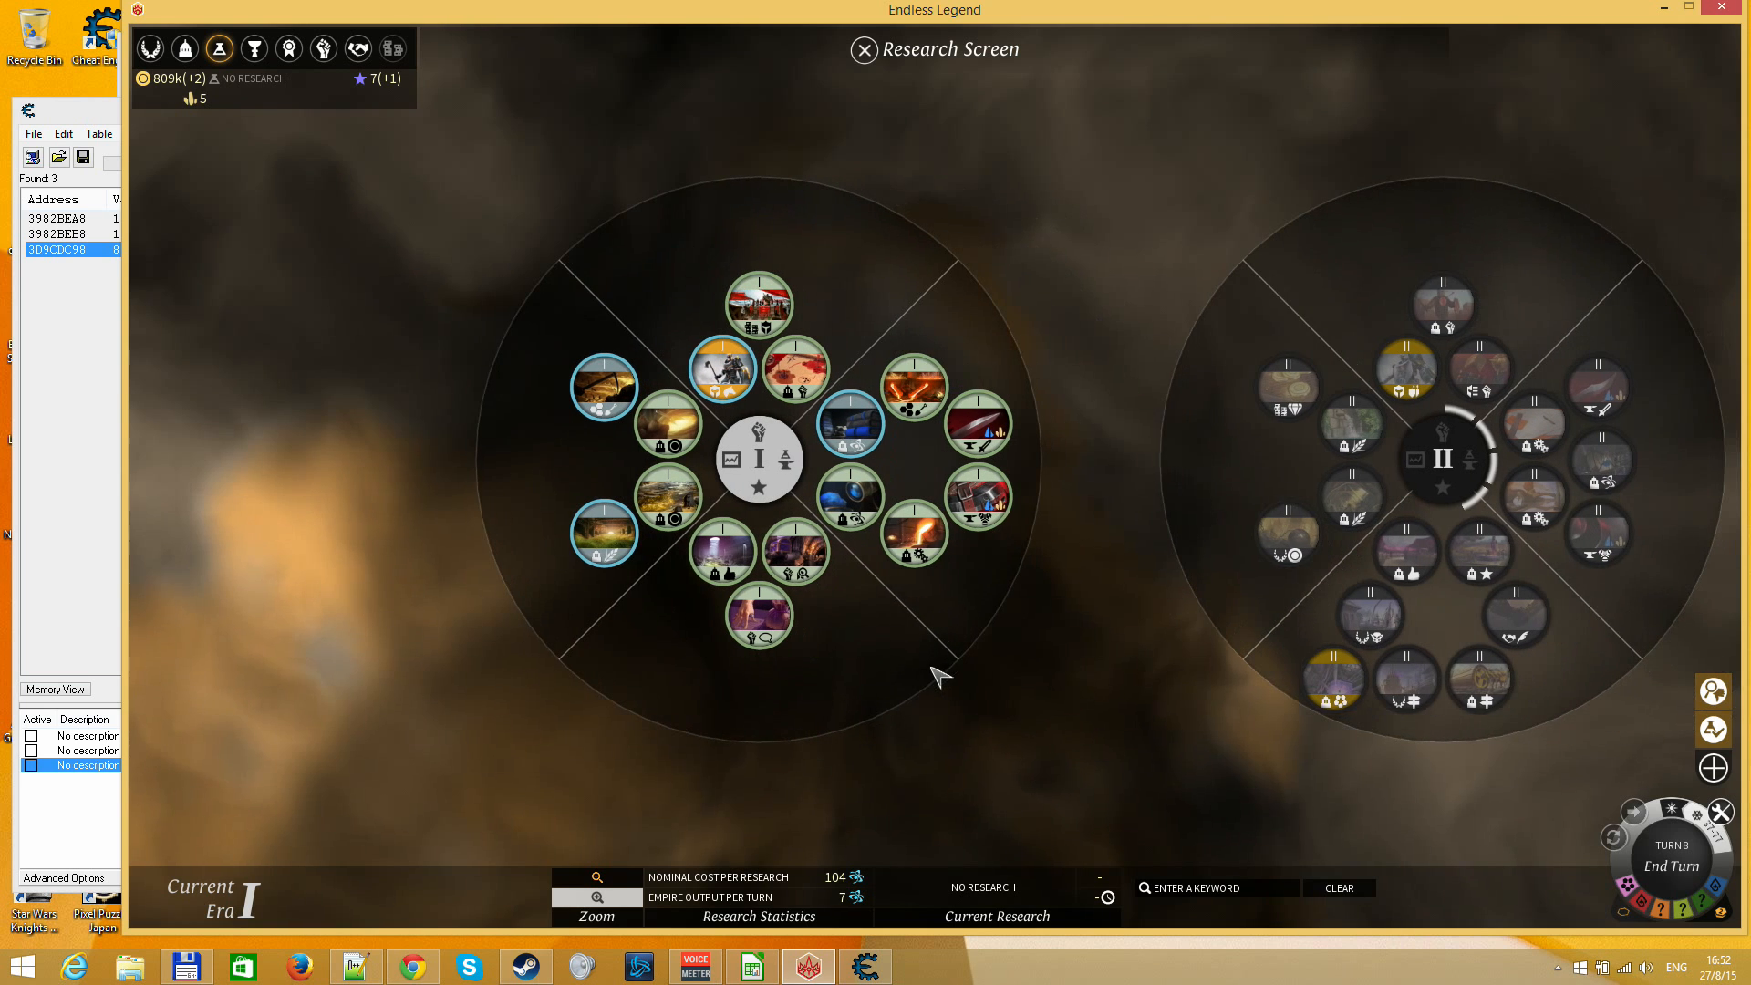
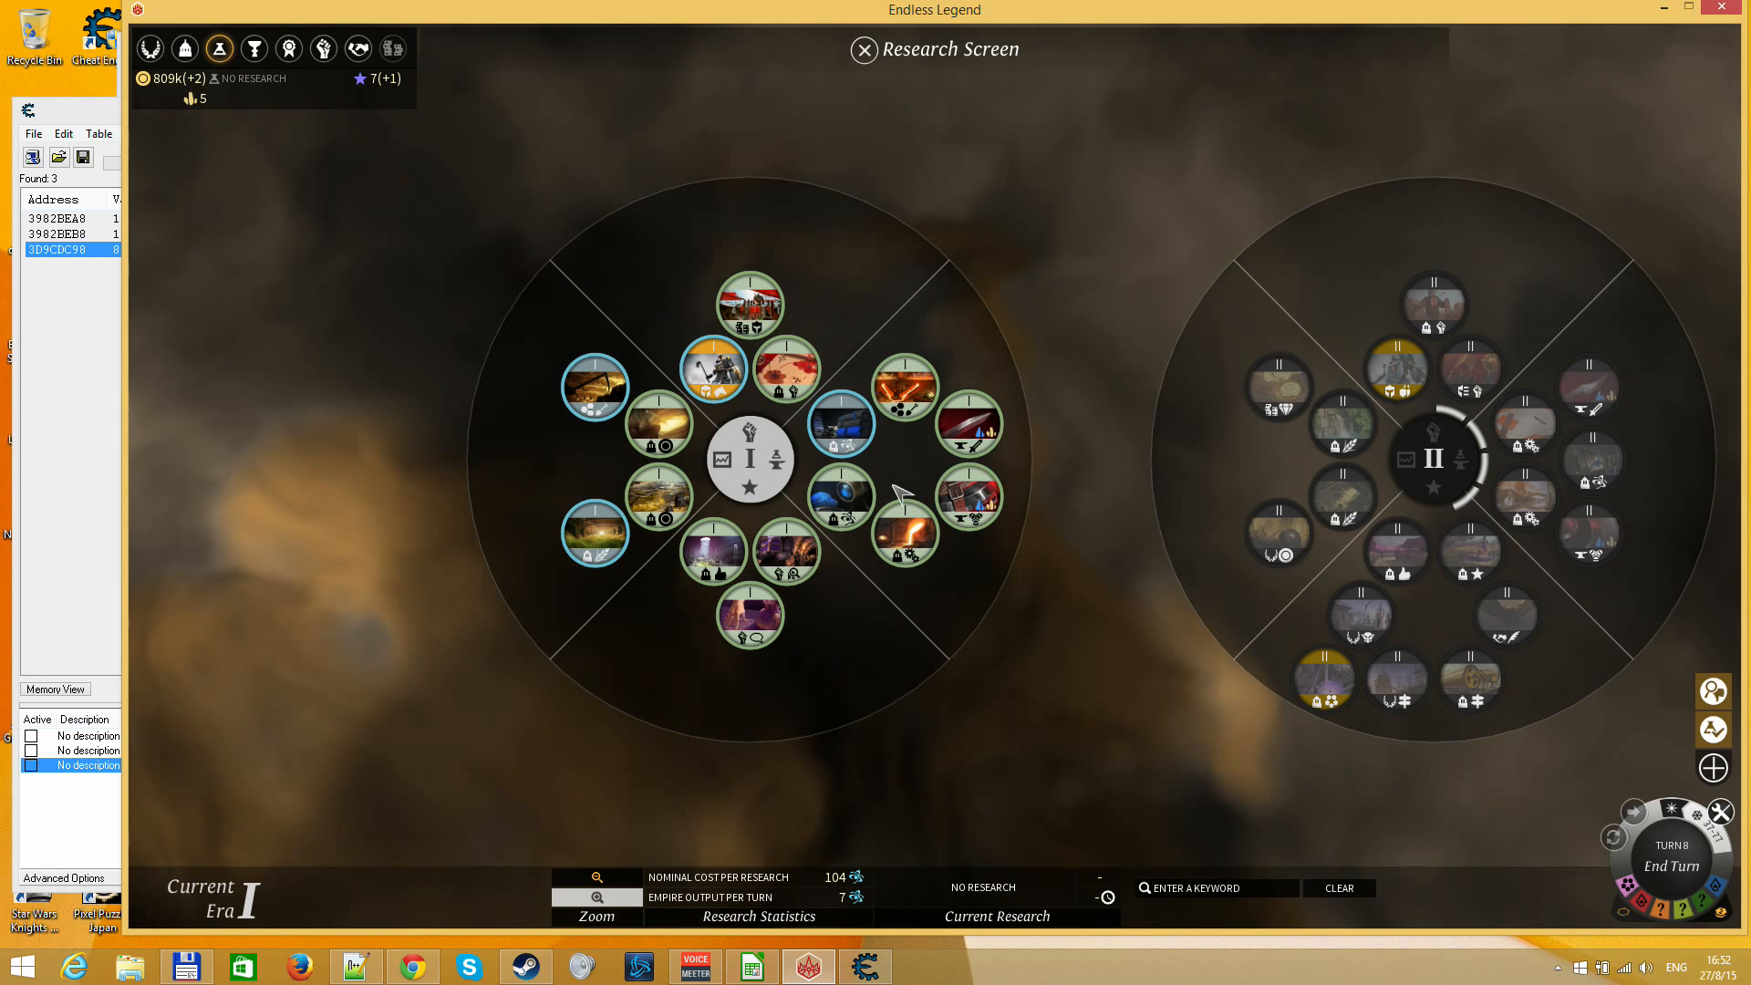
pyautogui.click(853, 499)
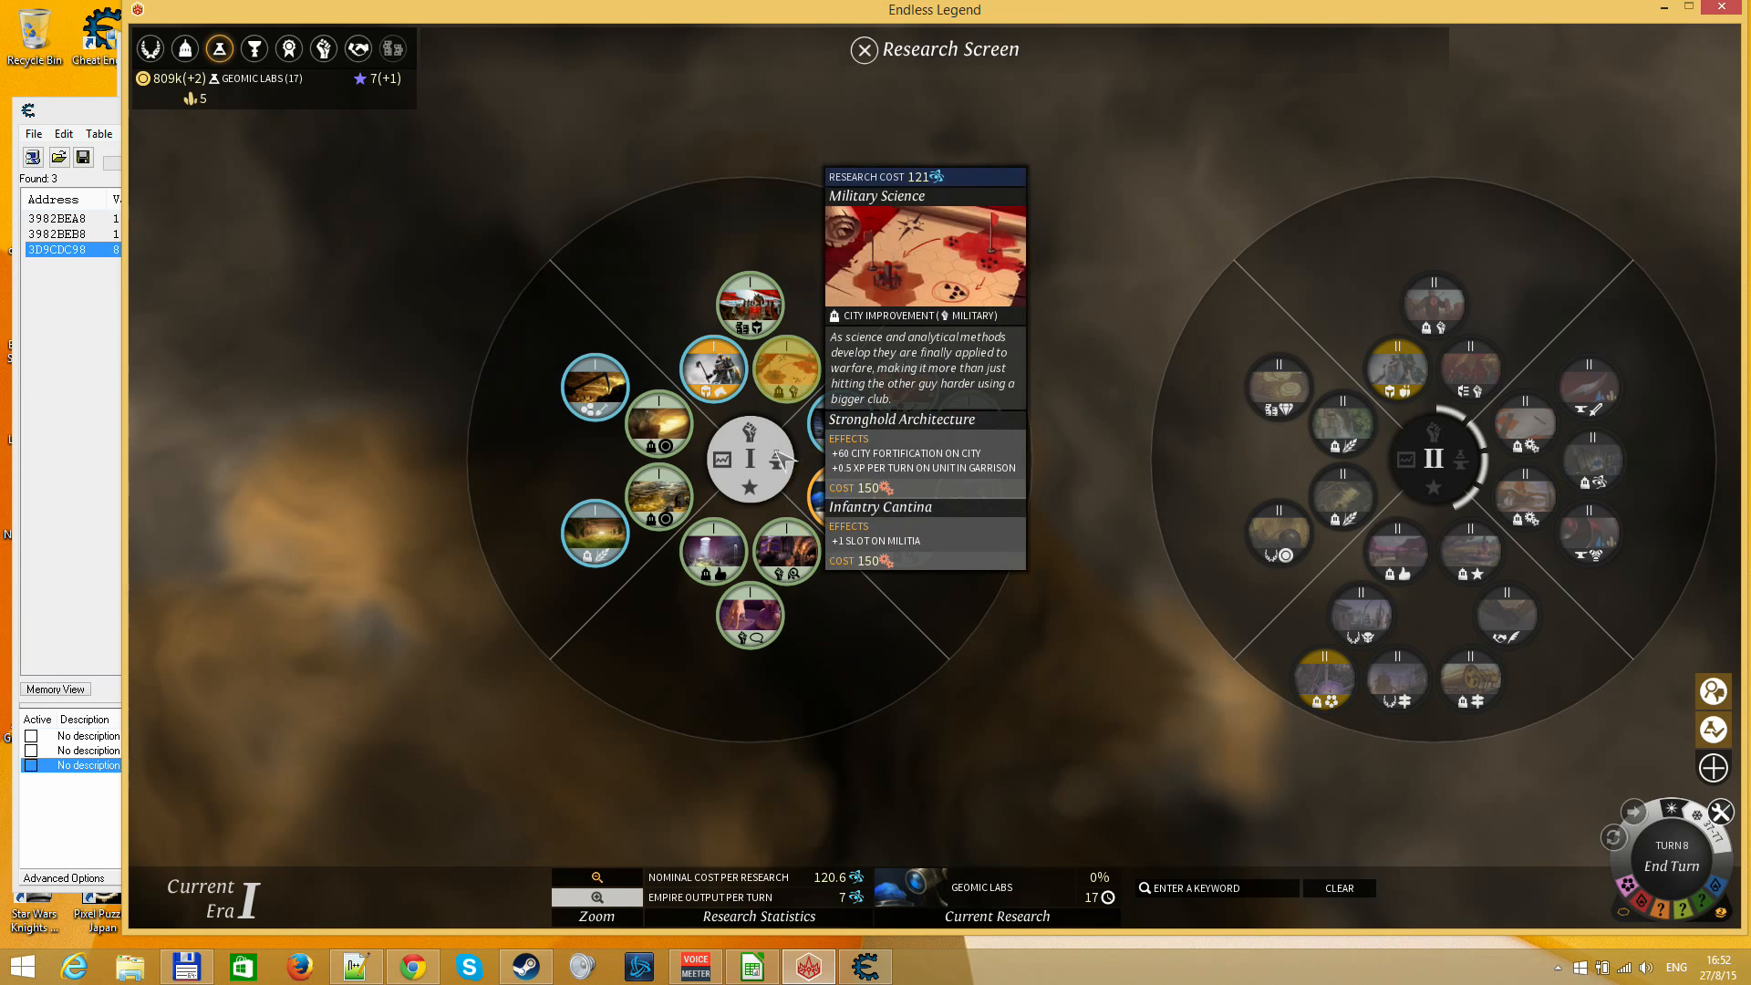
pyautogui.moveTo(759, 617)
pyautogui.click(727, 569)
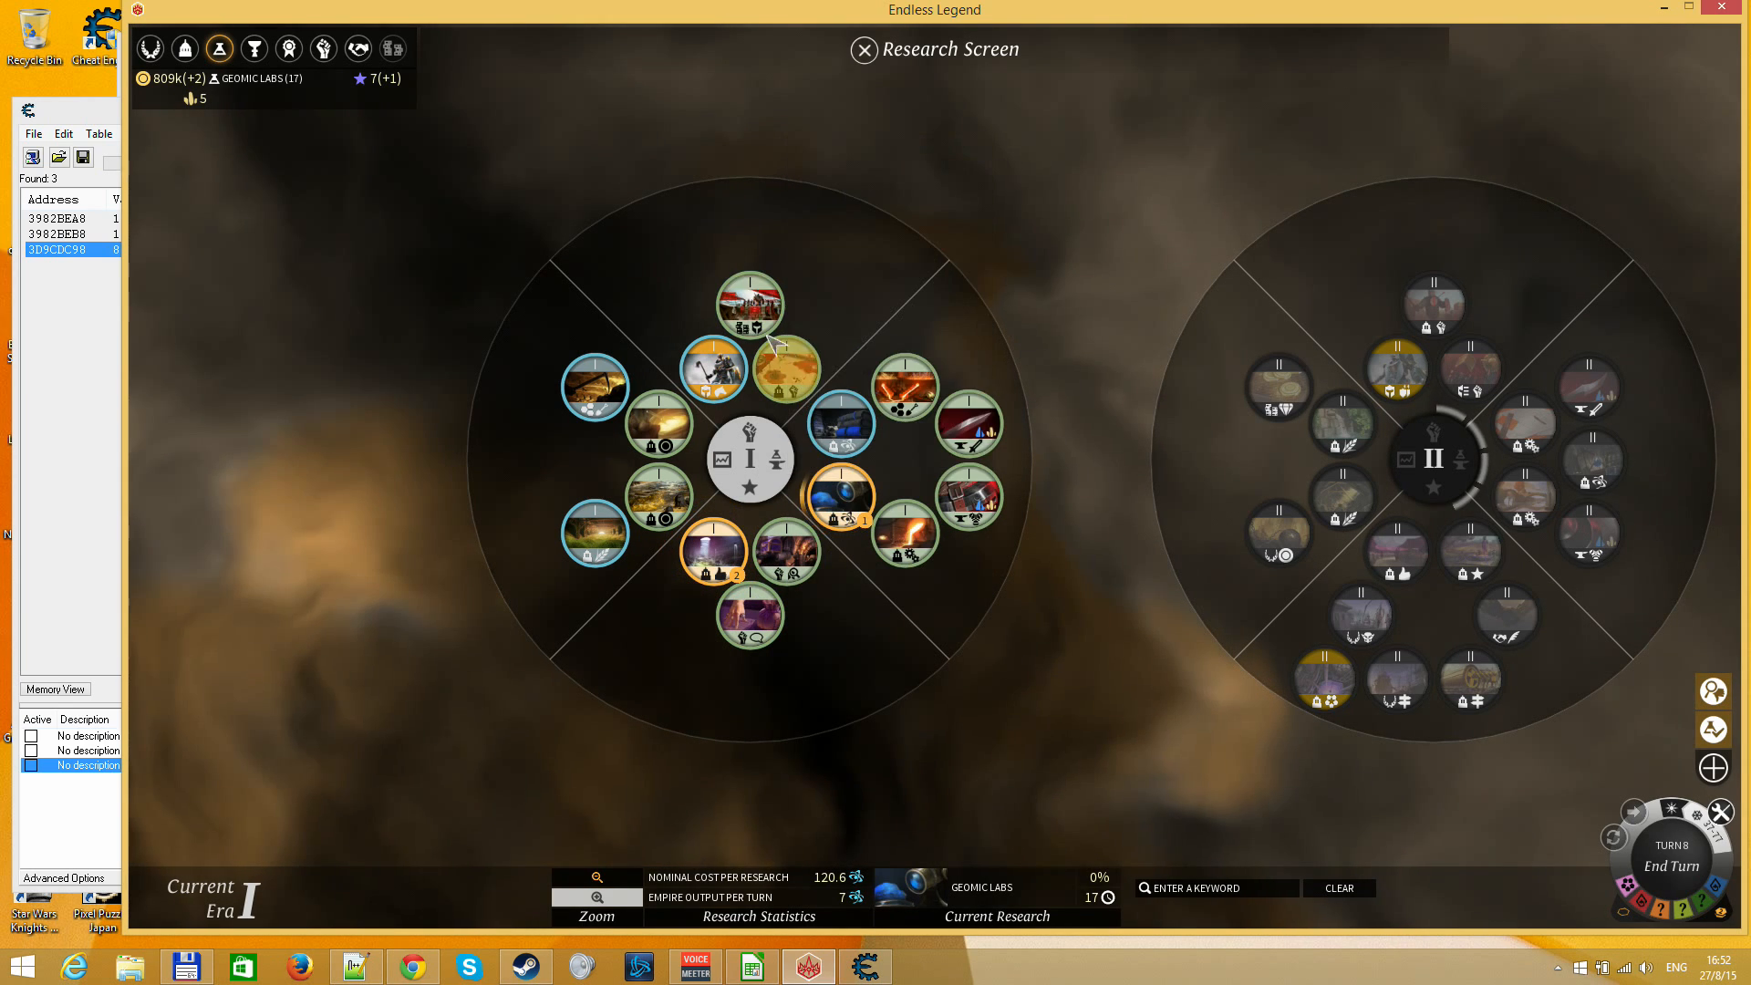
pyautogui.moveTo(781, 368)
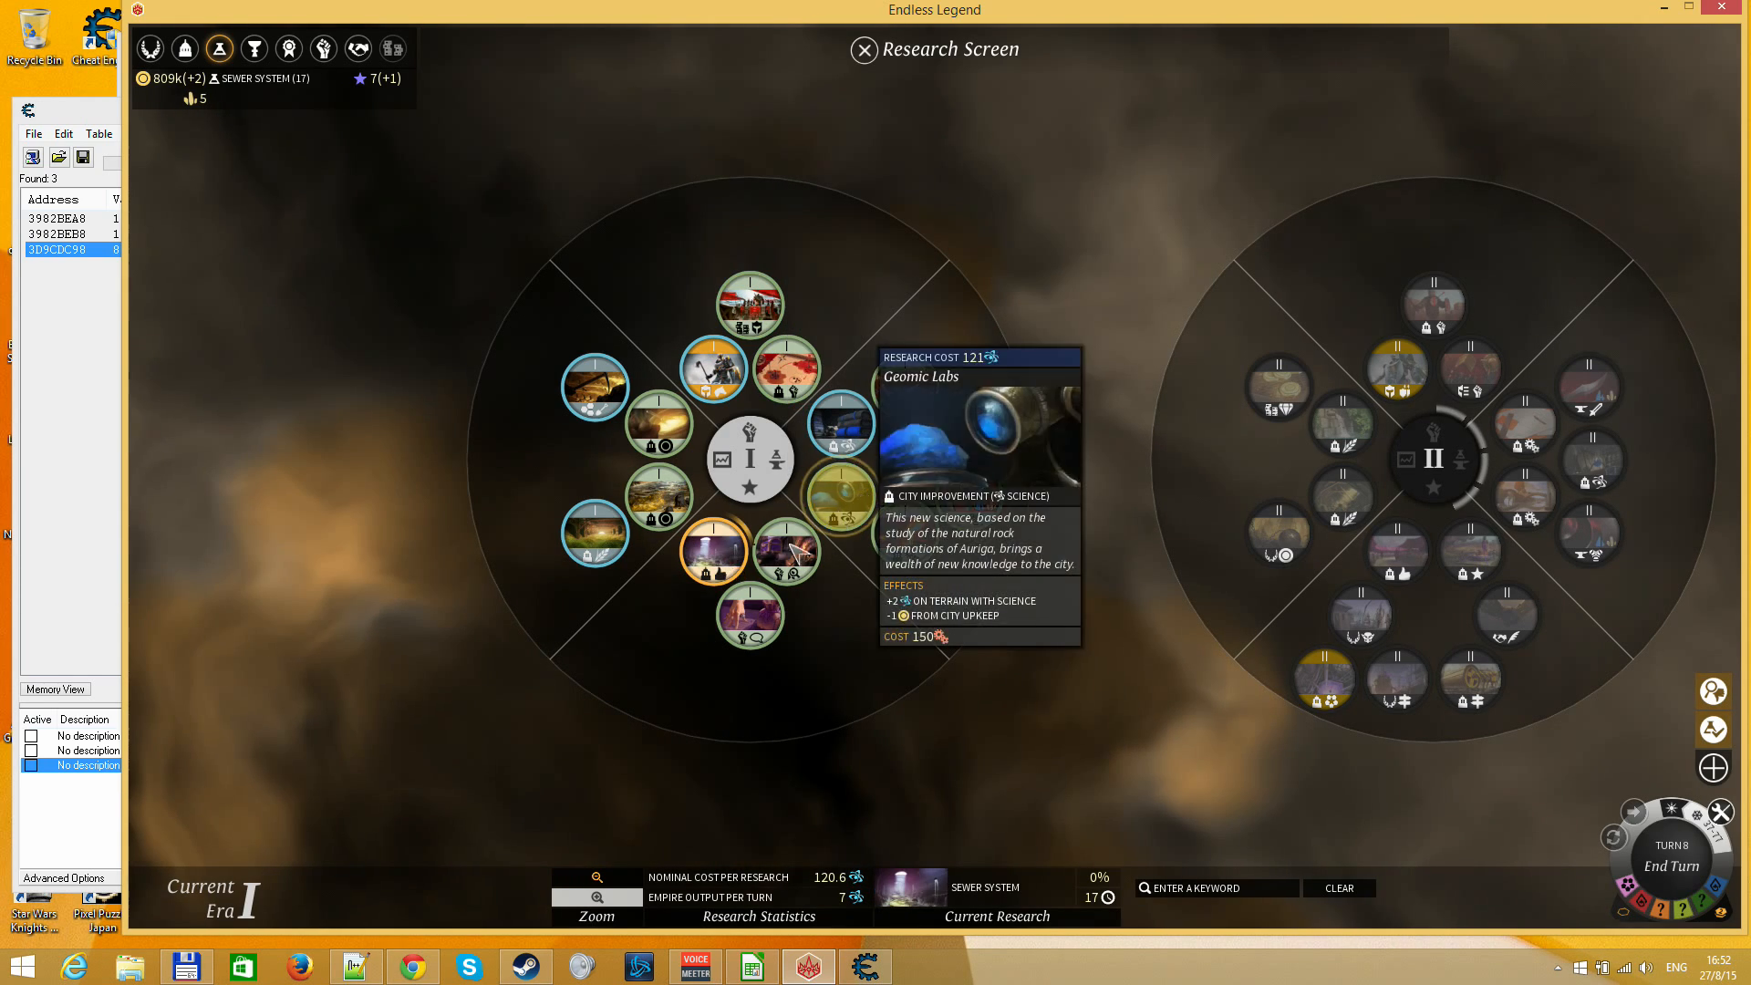
pyautogui.click(862, 498)
# Queue Mercenary Market, Geomic Labs, Sewer System and the lowest Era I technology for research, in that order, and close the Research Screen
pyautogui.click(755, 309)
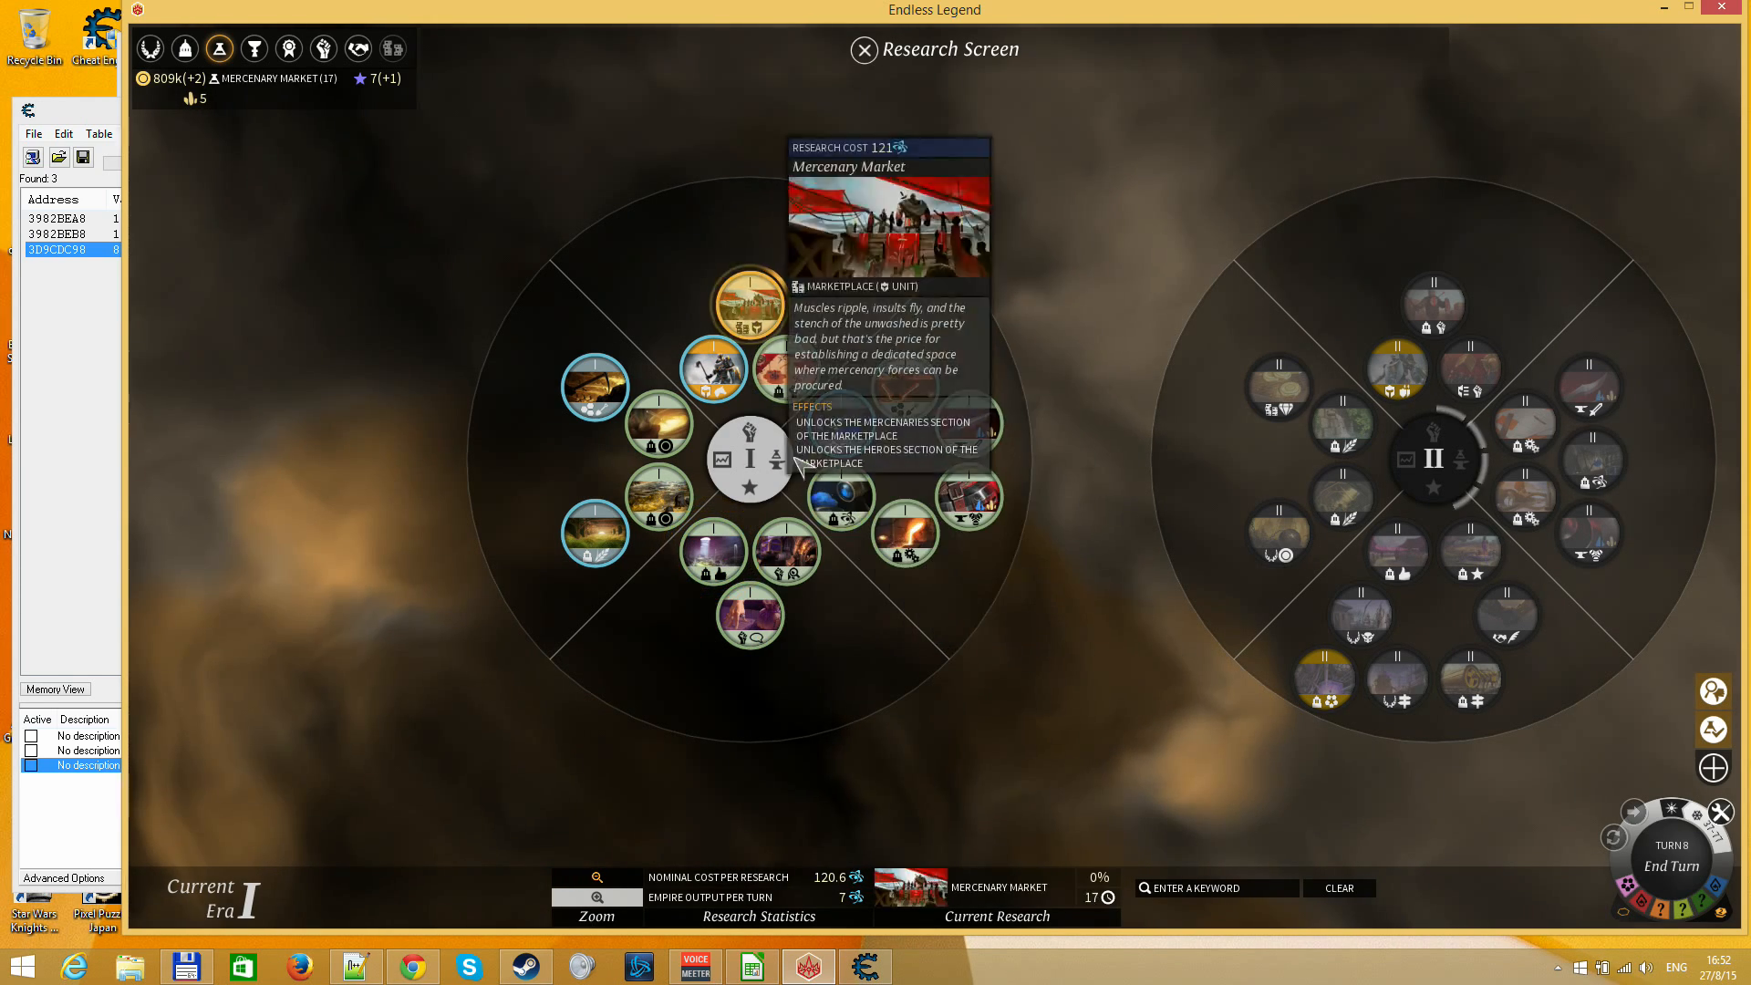
pyautogui.click(843, 499)
pyautogui.click(718, 554)
pyautogui.click(761, 639)
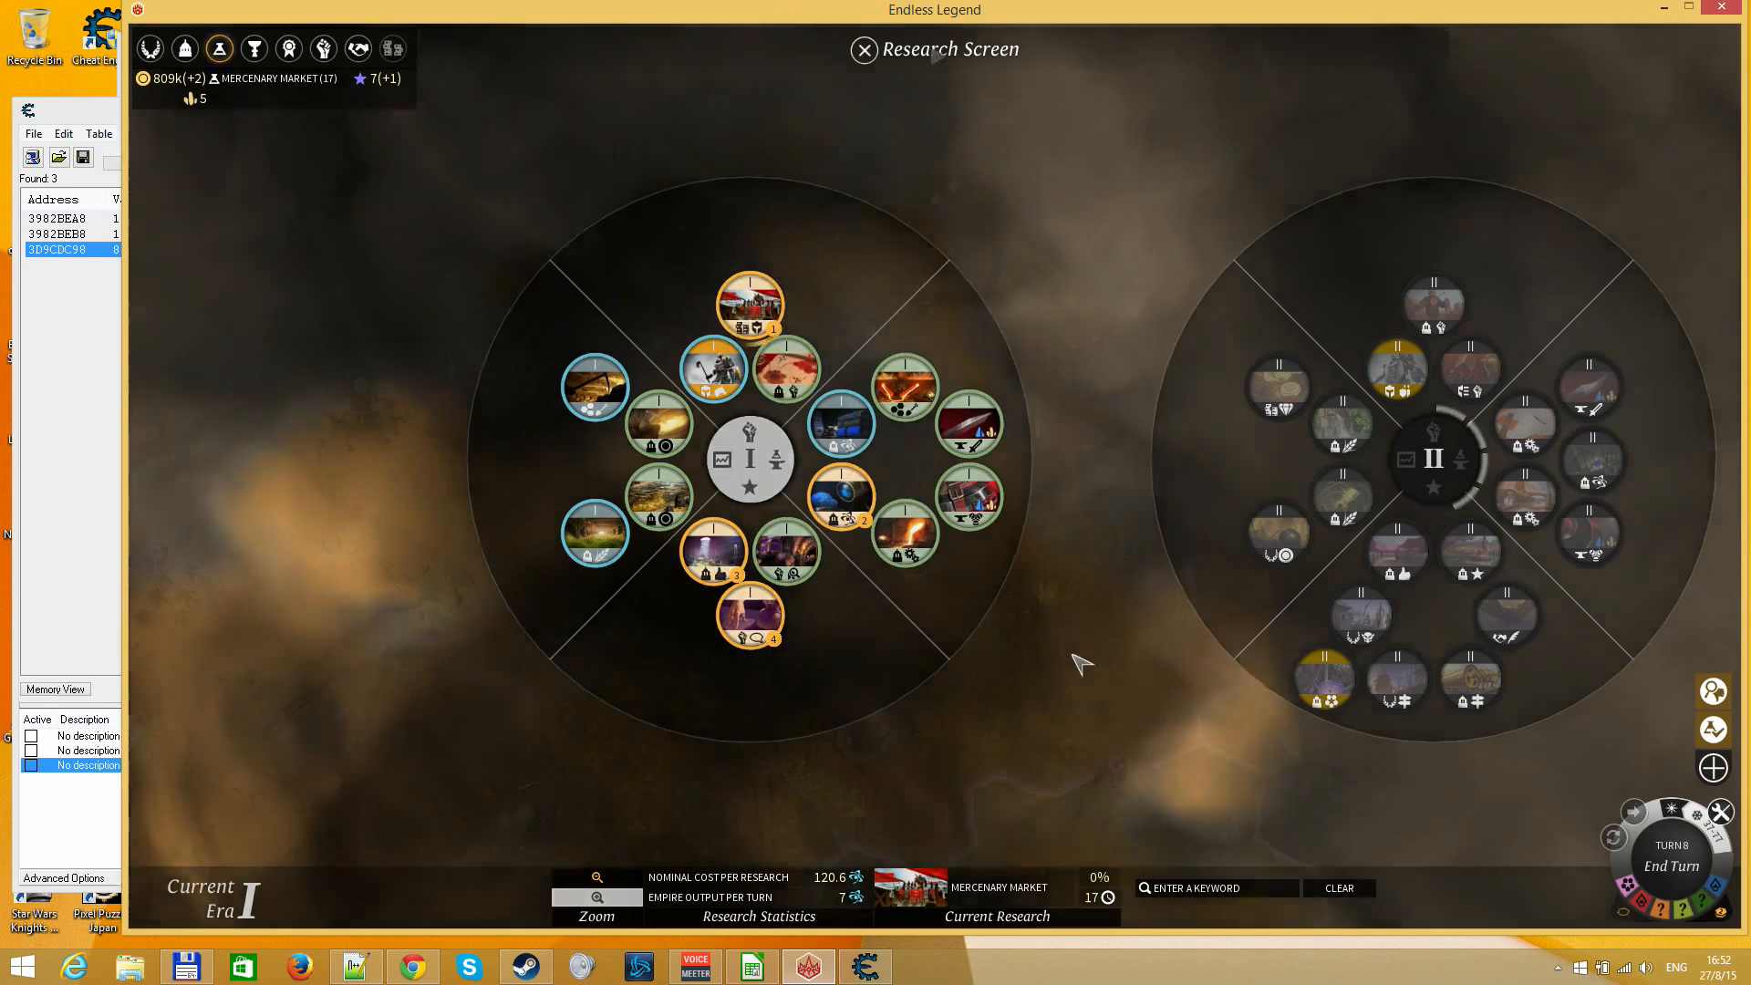
pyautogui.press('Escape')
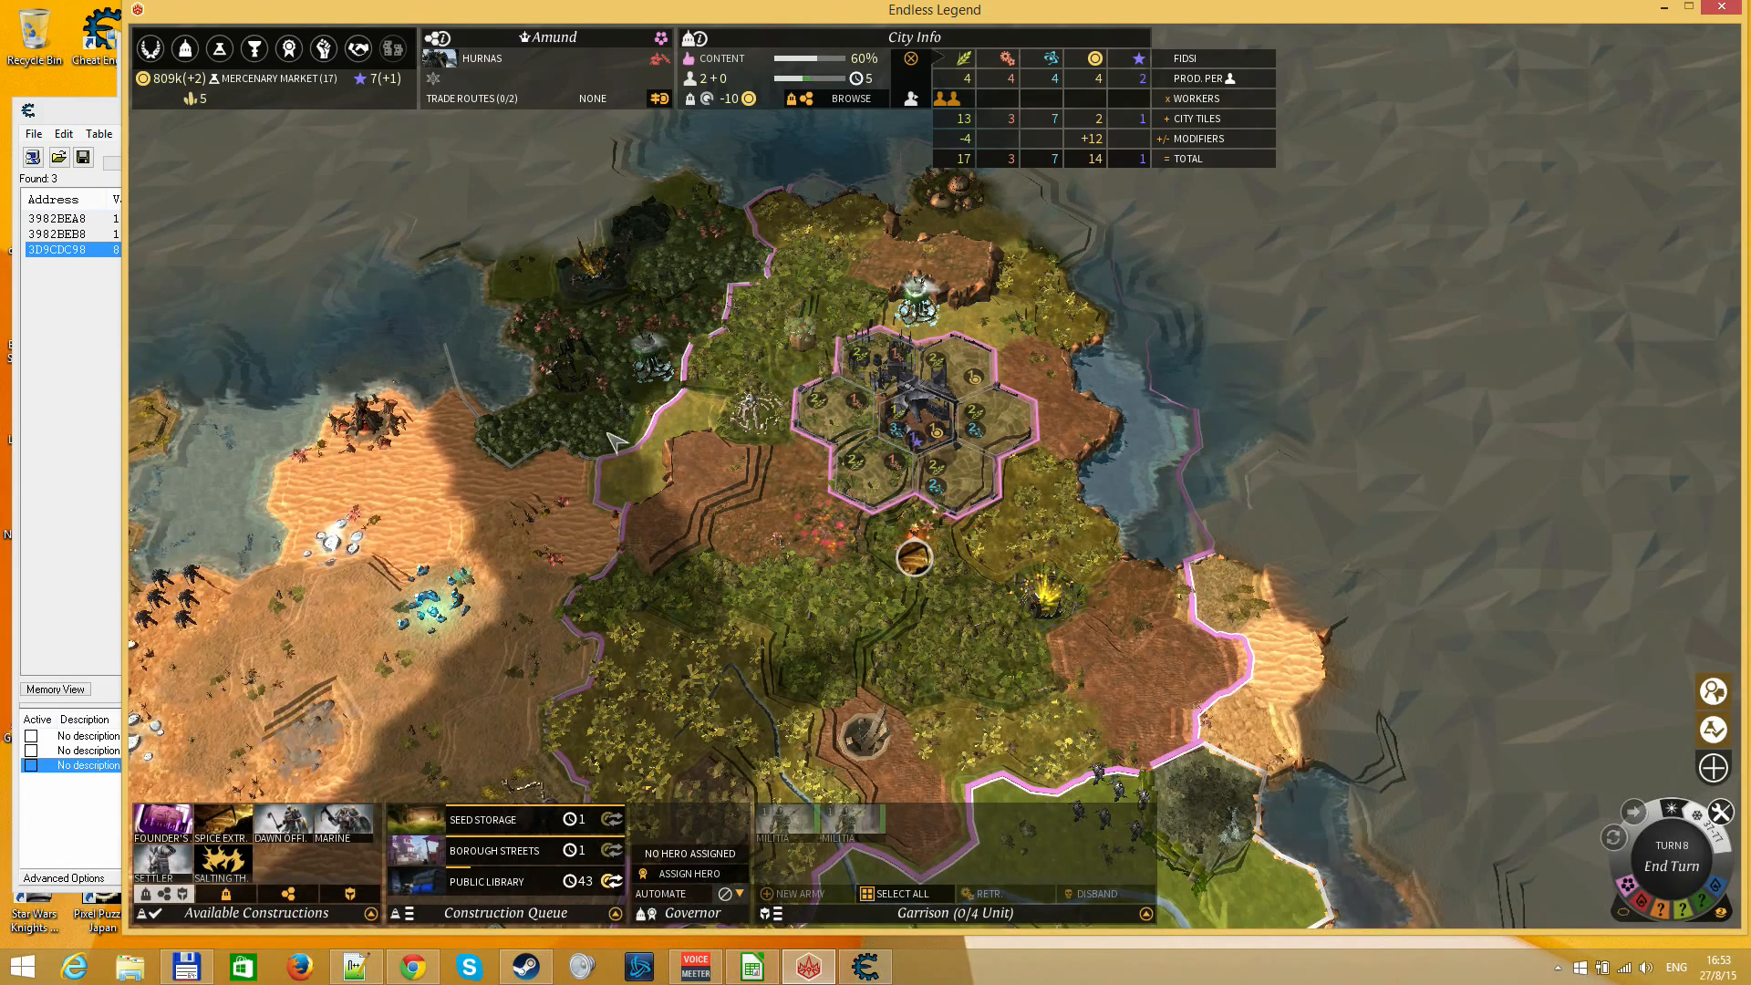
# End turn 8 and close the new quest notification for A Relic of the Past
pyautogui.press('r')
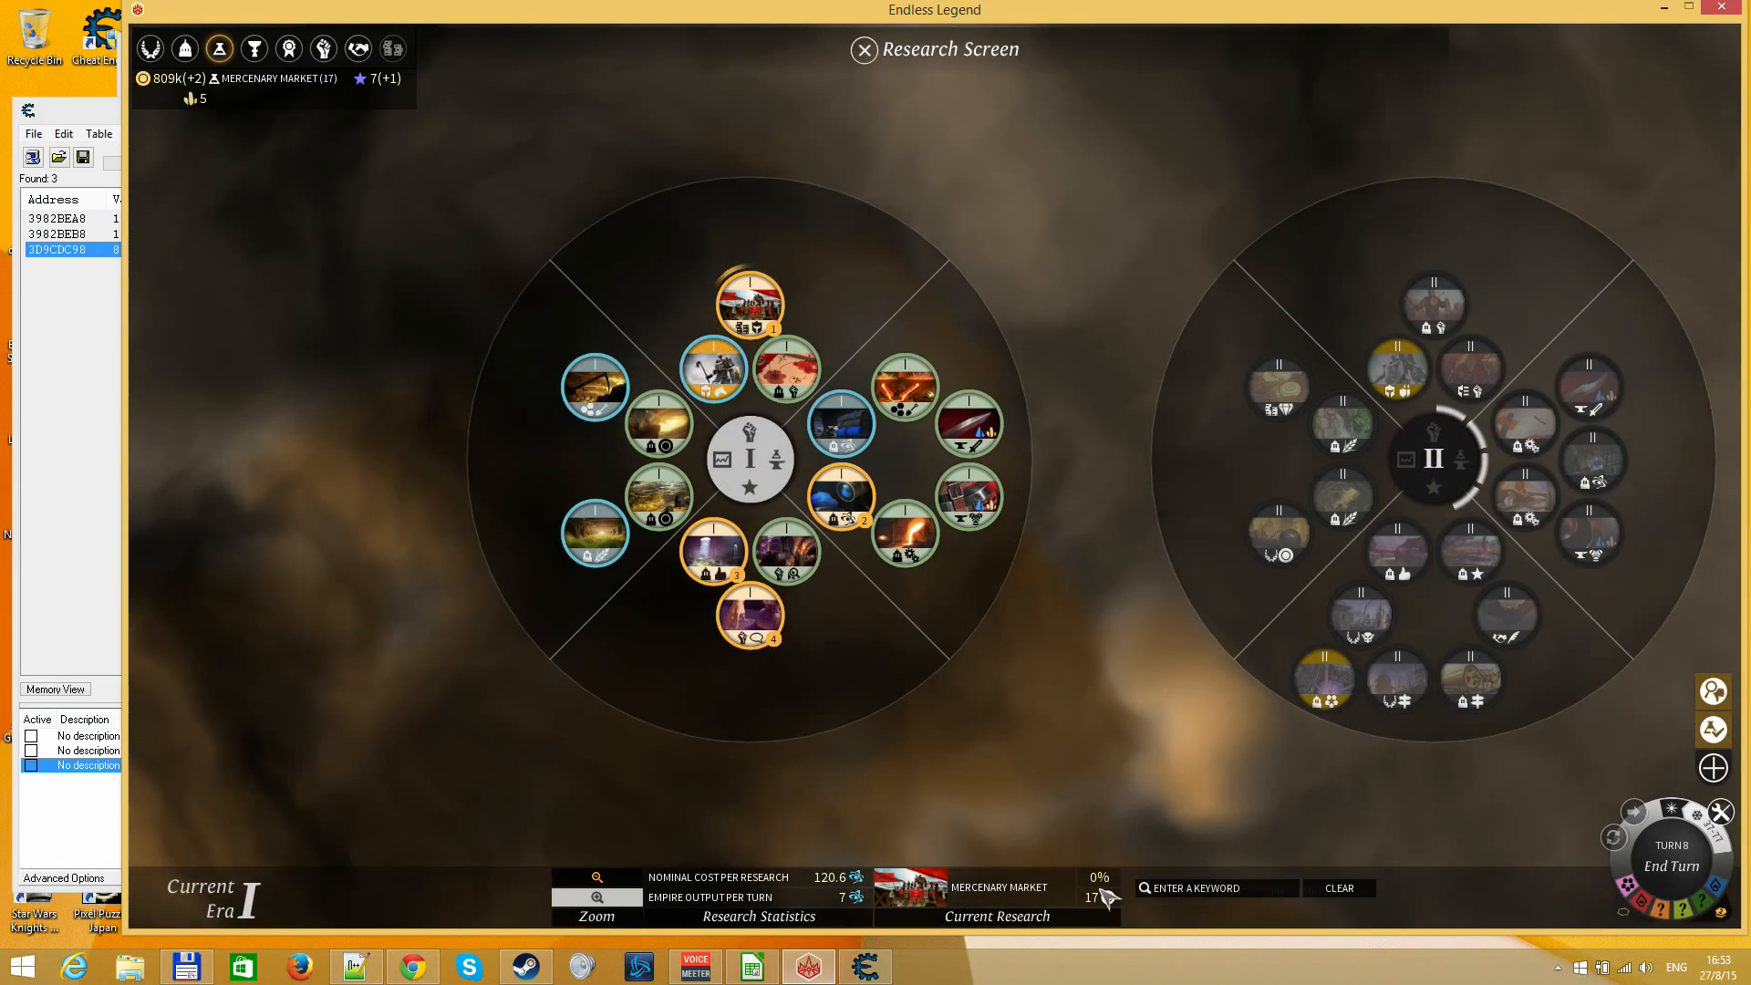
pyautogui.press('Escape')
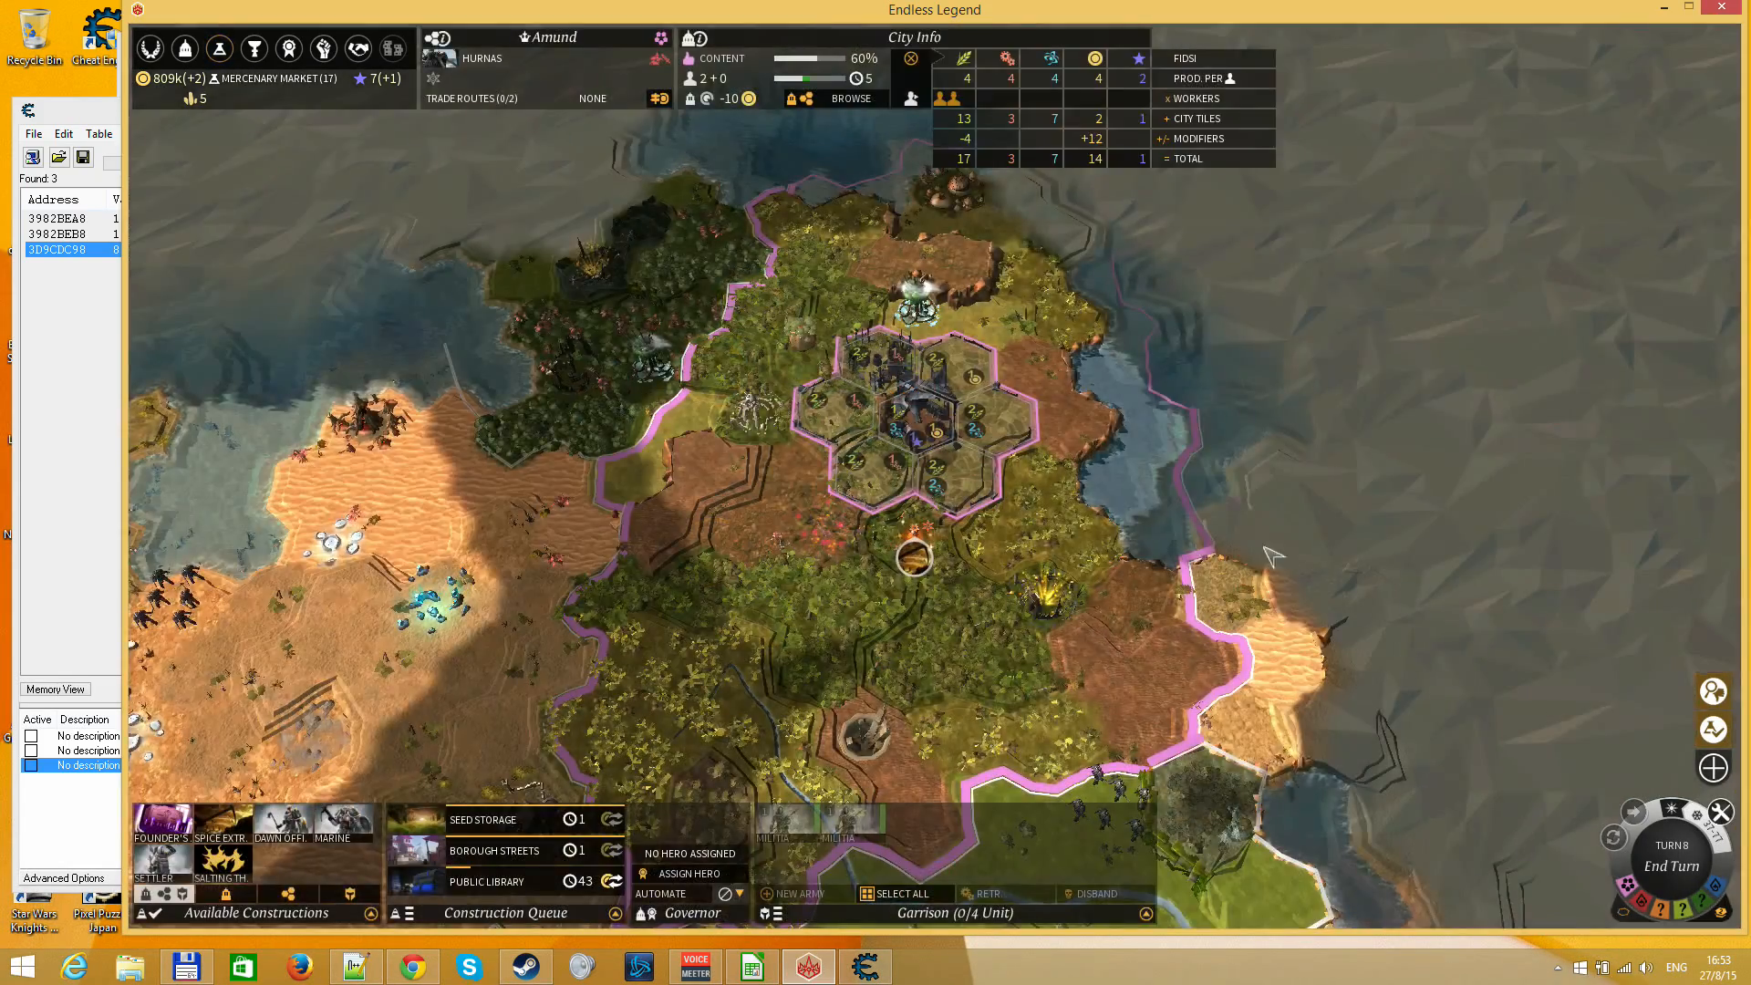
pyautogui.click(1675, 859)
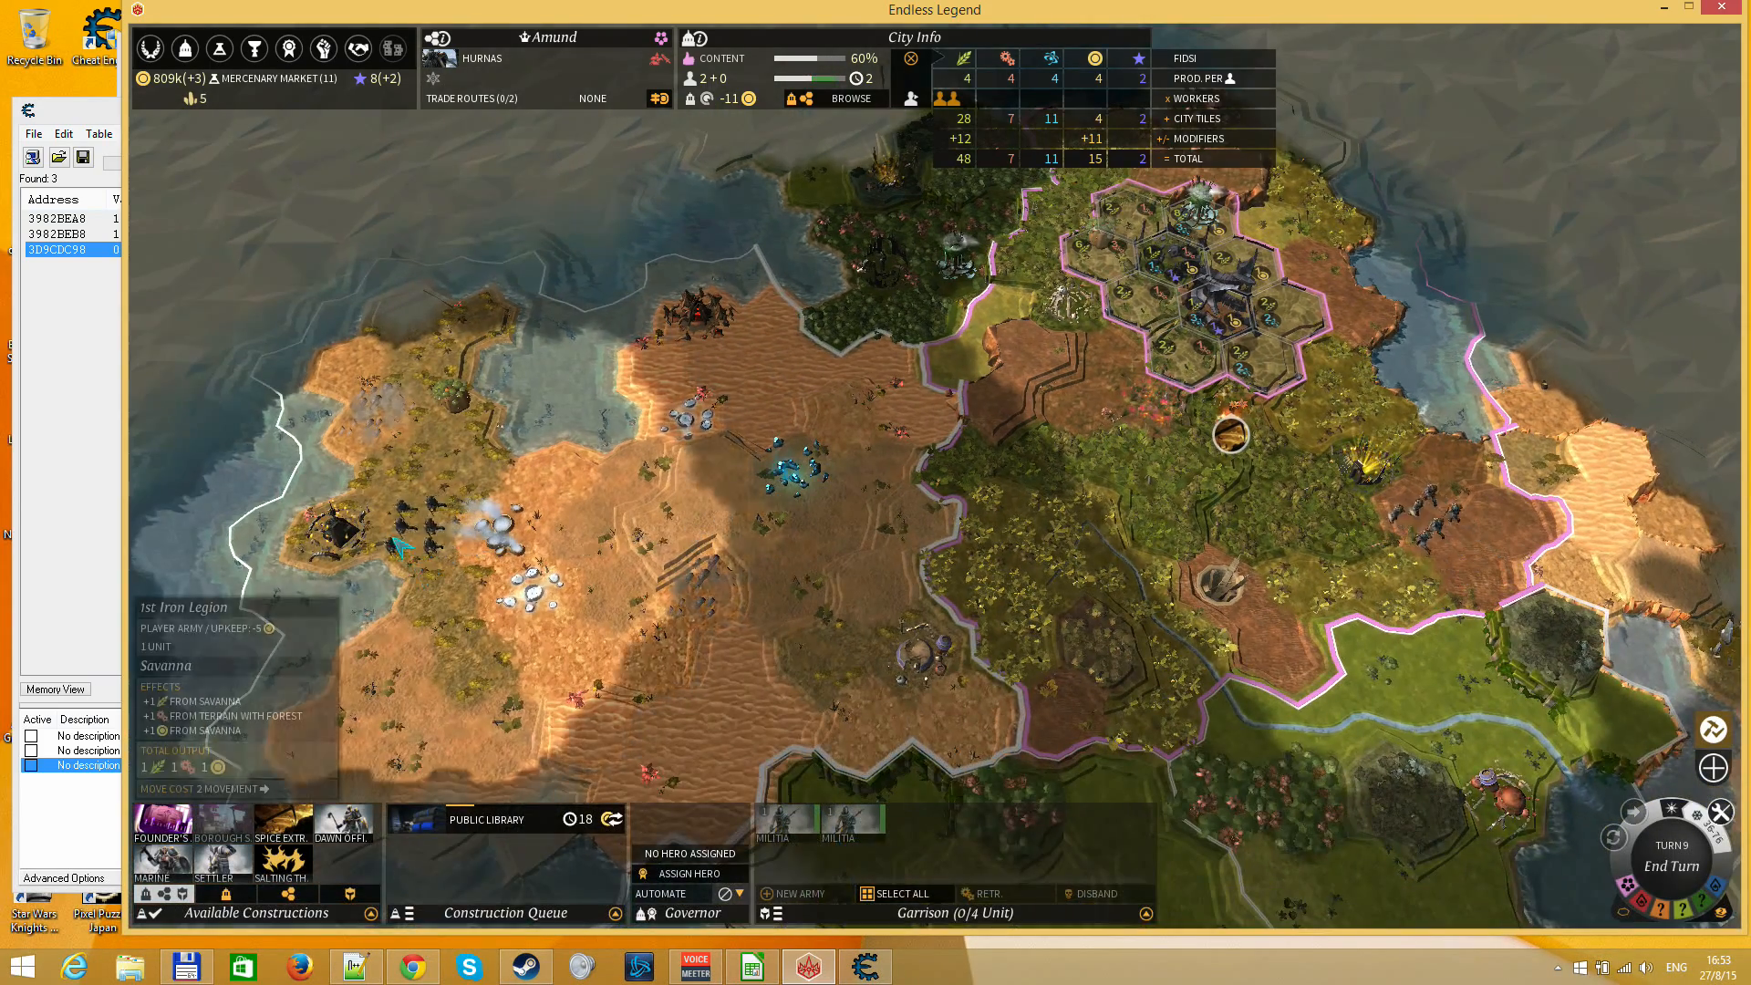
pyautogui.click(414, 527)
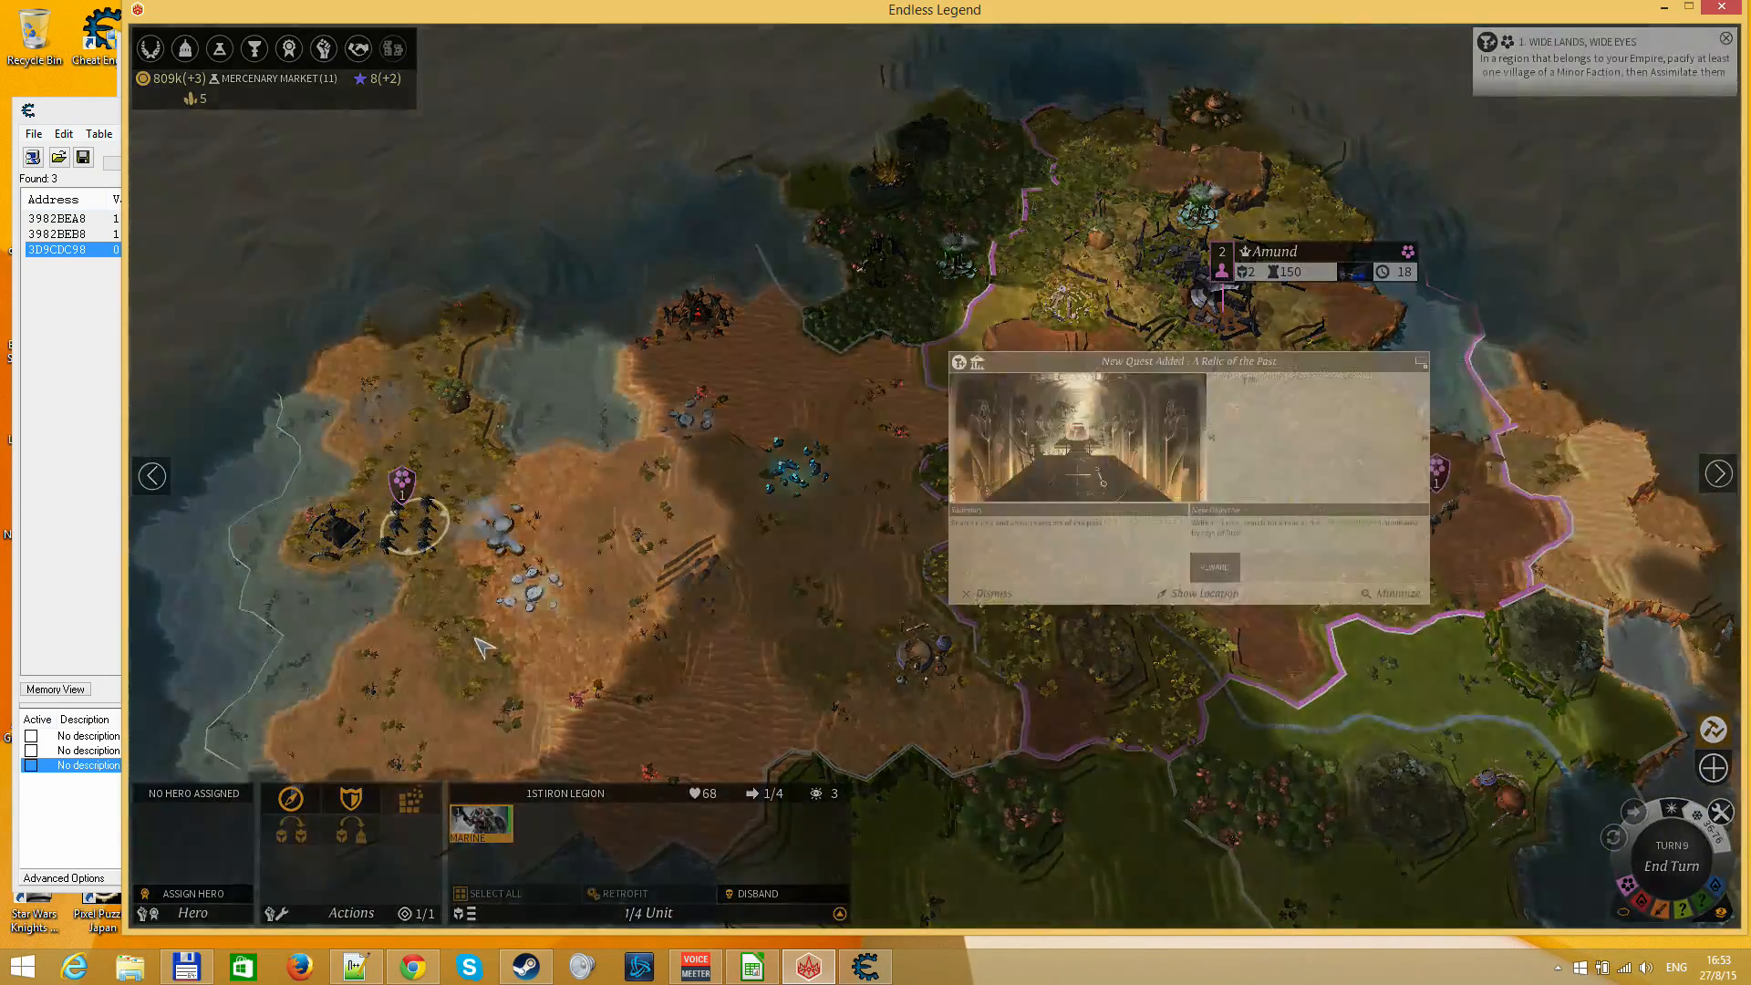
pyautogui.press('Escape')
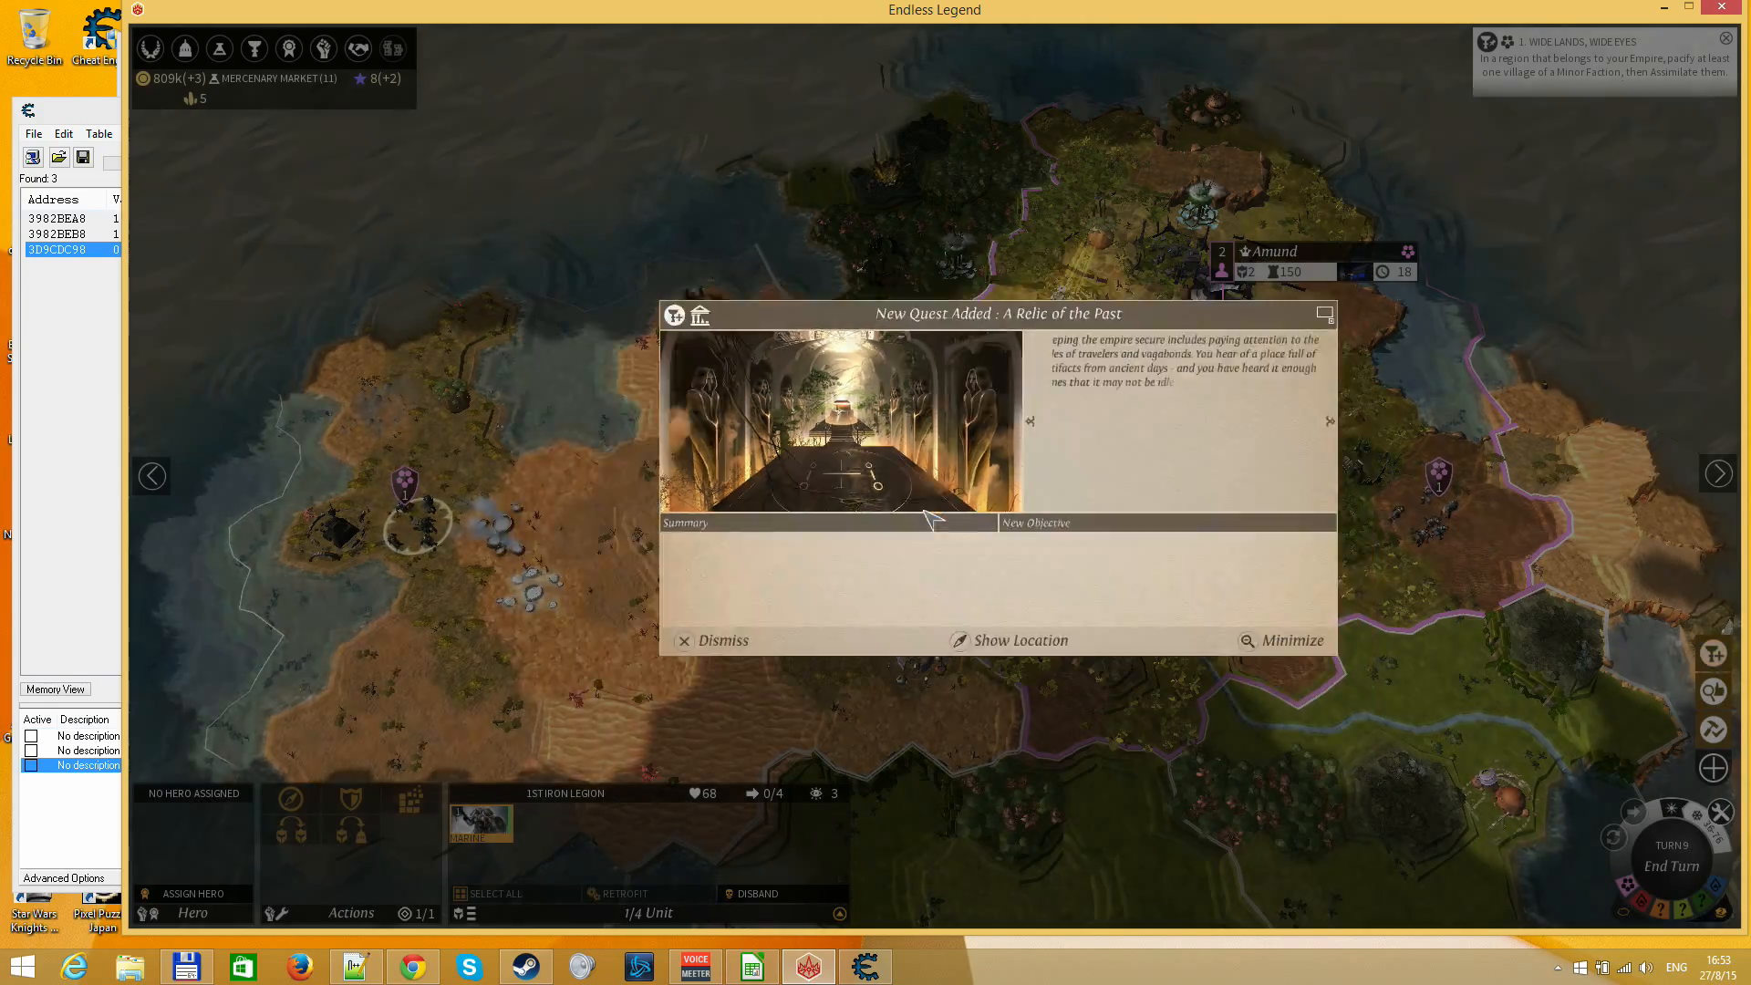
pyautogui.press('Escape')
# Open the Research Screen to check the cost and progress of Mercenary Market
pyautogui.moveTo(1489, 391); pyautogui.dragTo(1284, 546)
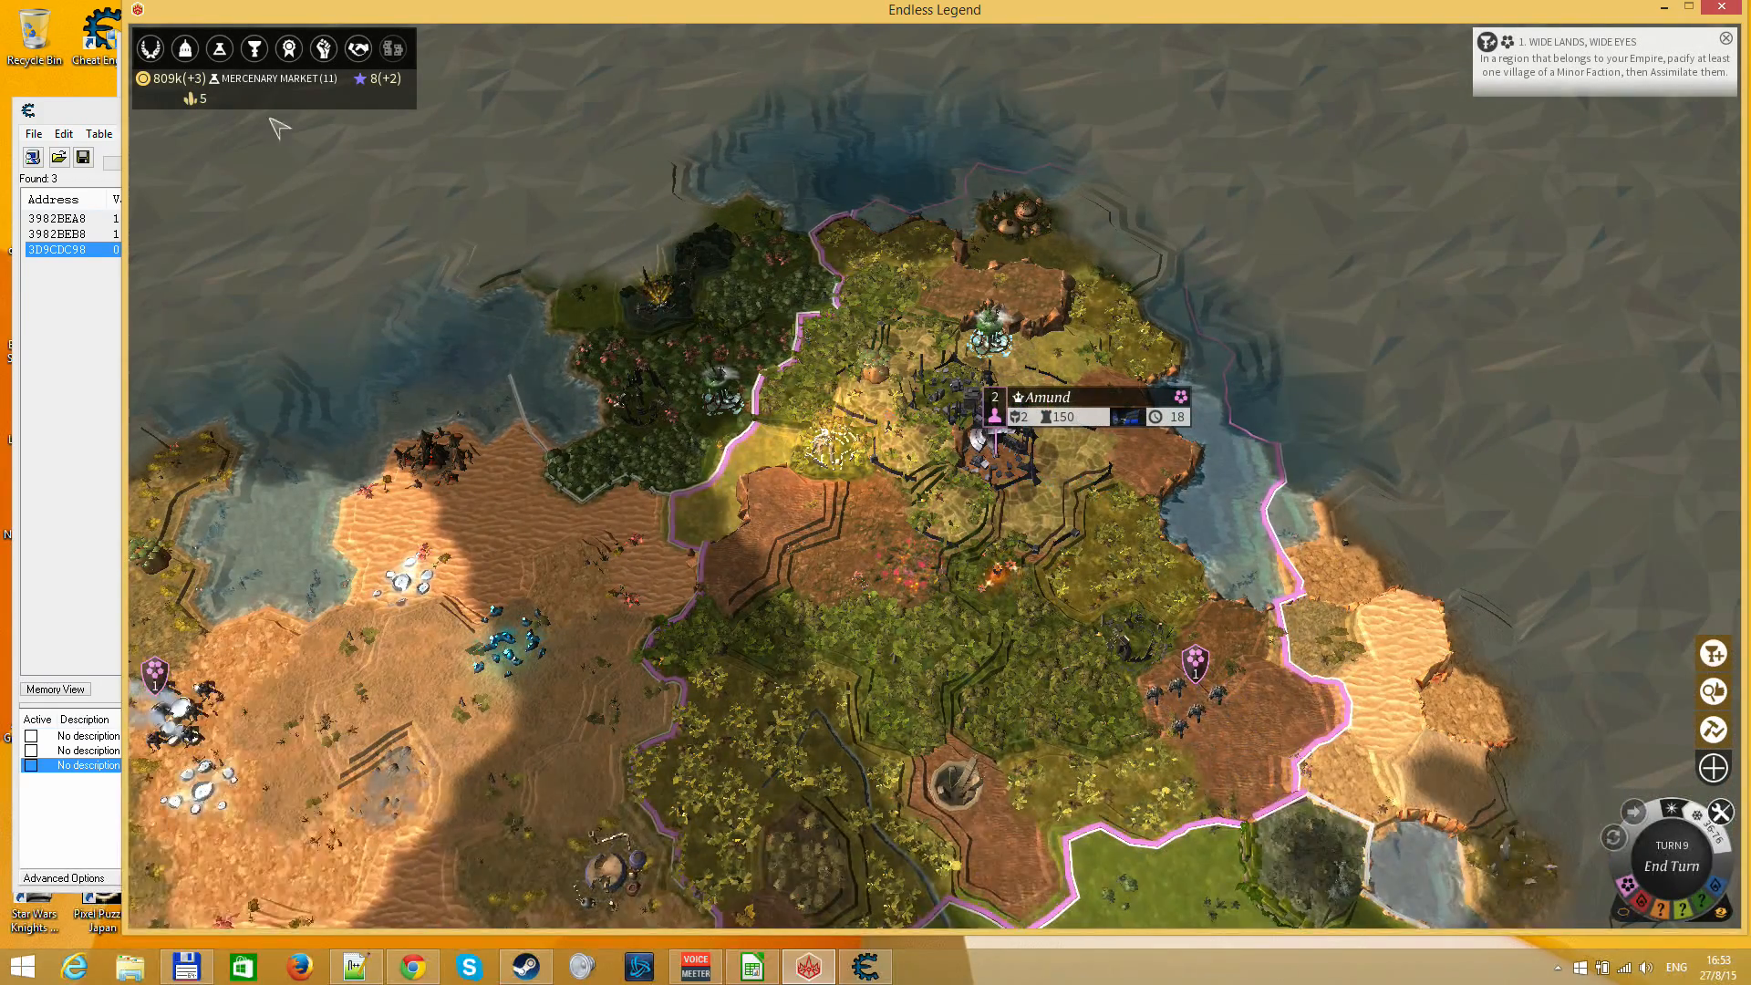
pyautogui.click(219, 48)
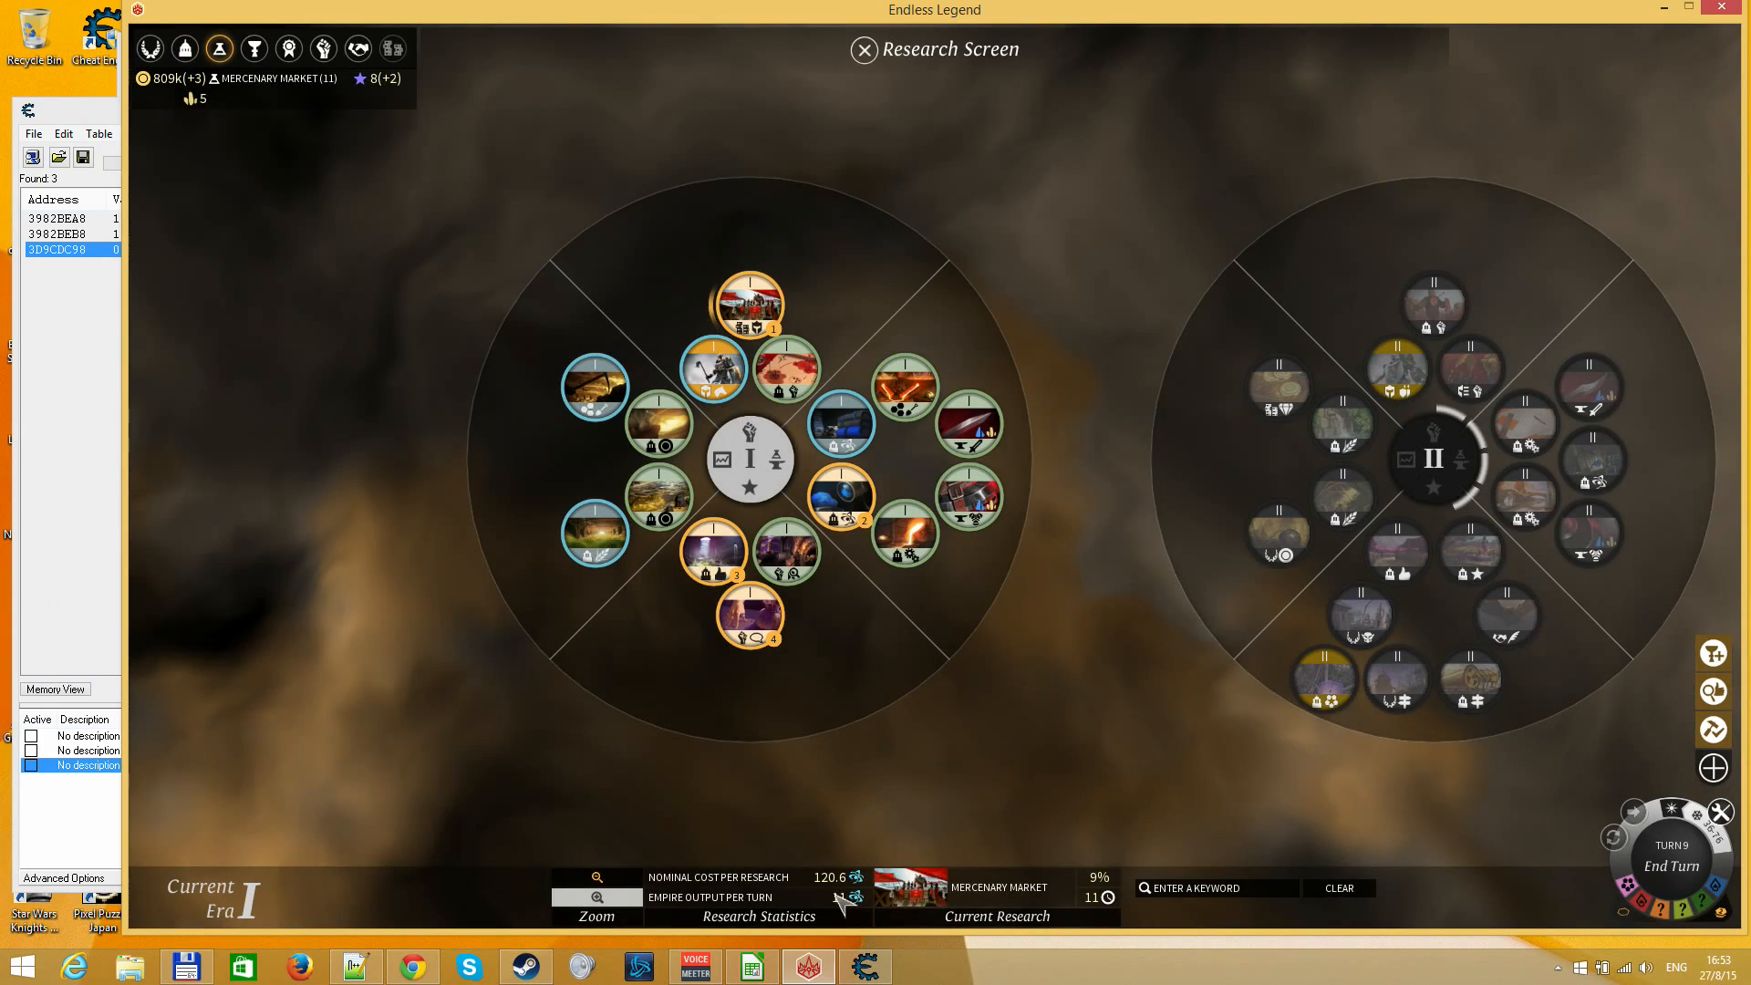
pyautogui.click(862, 966)
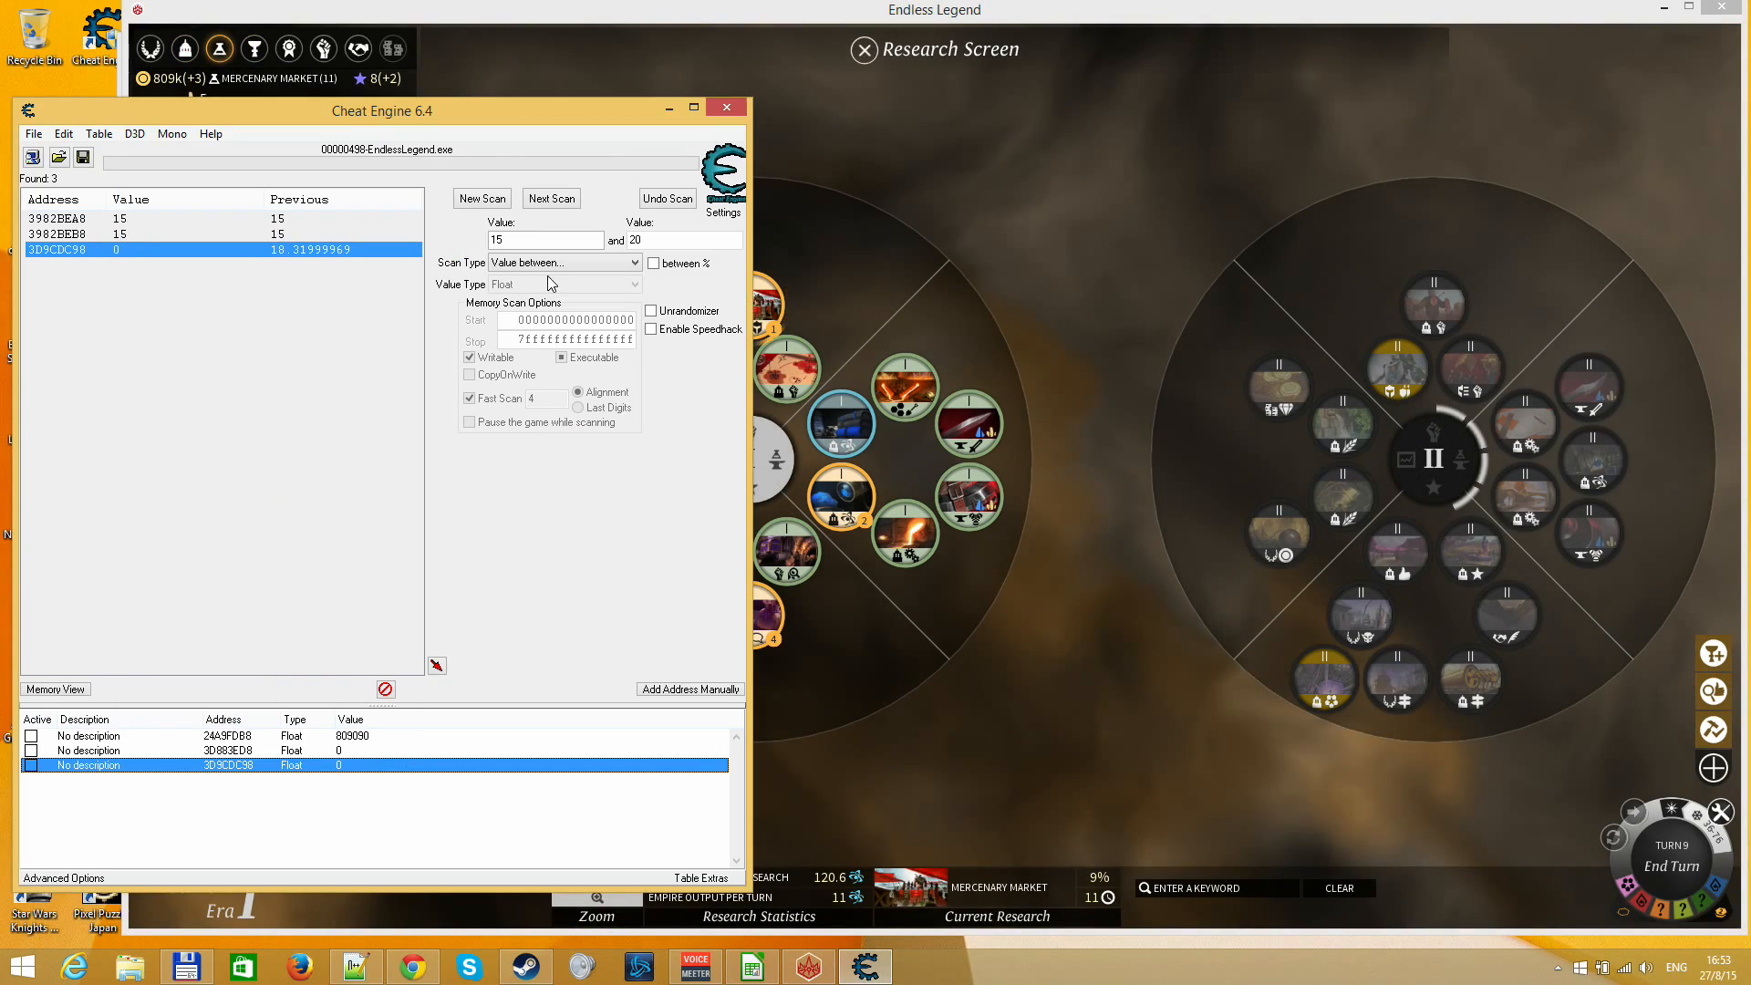
# Switch to the LibreOffice Calc sheet and set % complete to 9 and the cost to 120.6 in column F
pyautogui.click(752, 966)
pyautogui.press('Down')
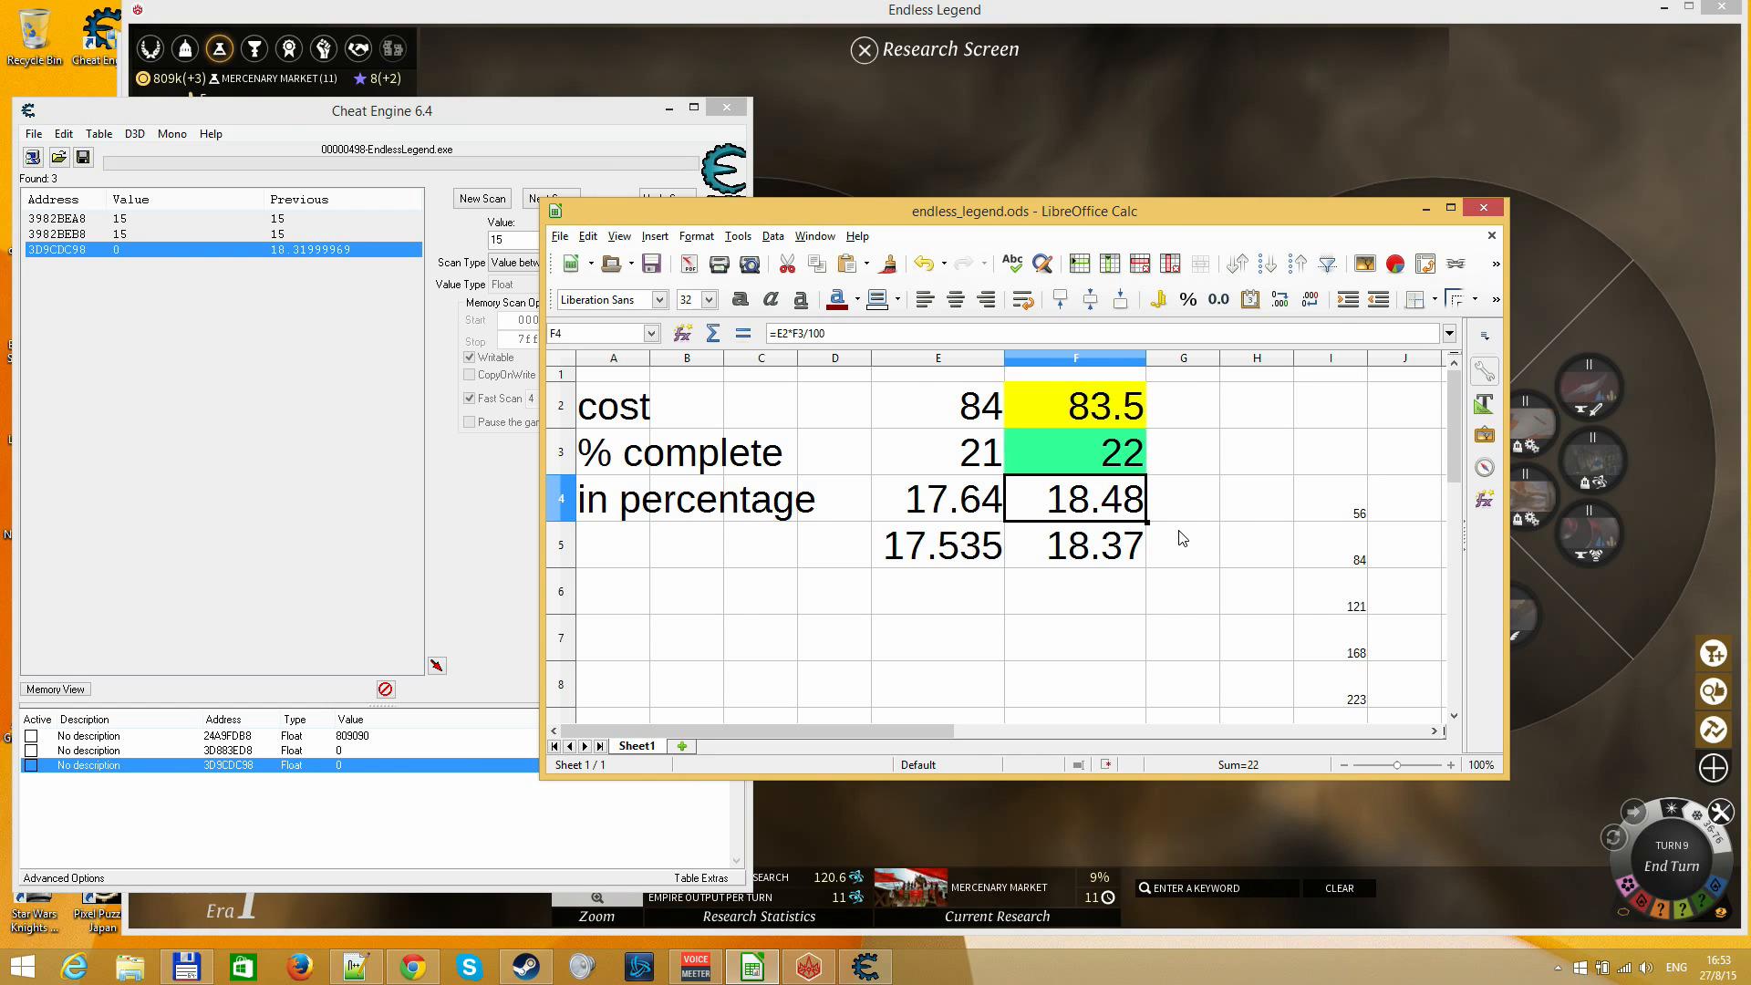
pyautogui.press('Up')
pyautogui.write('9')
pyautogui.press('Return')
pyautogui.press('Up')
pyautogui.press('Up')
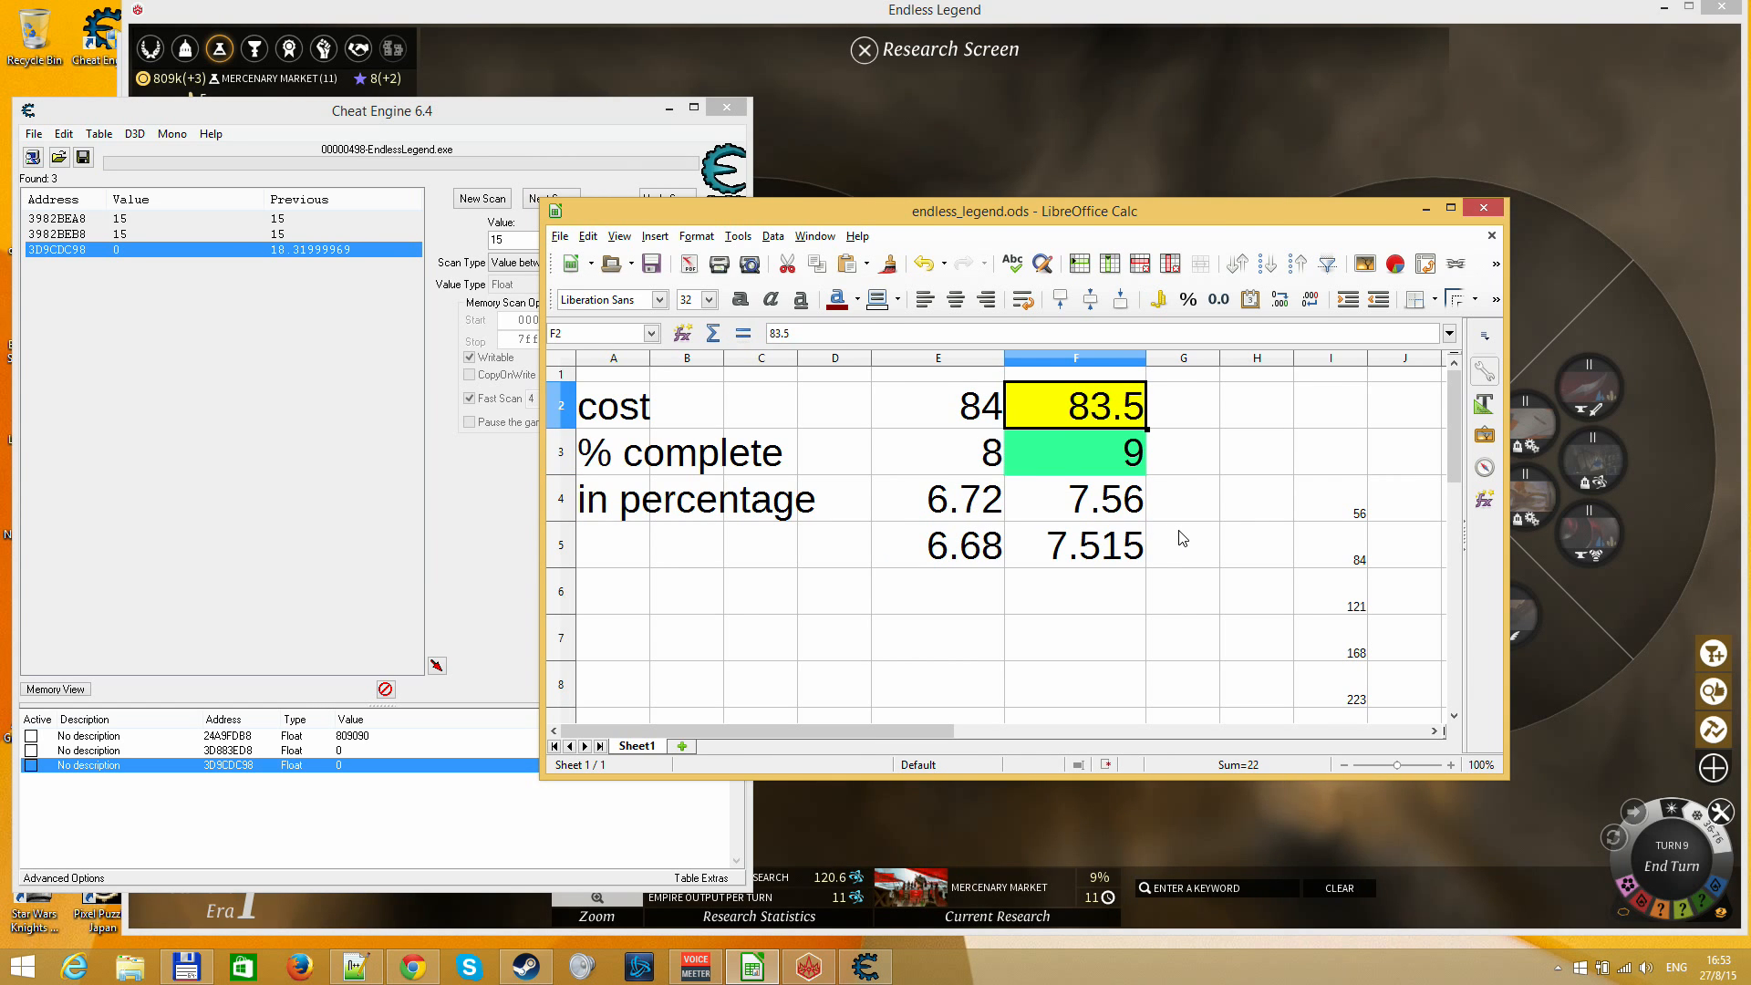
pyautogui.write('120')
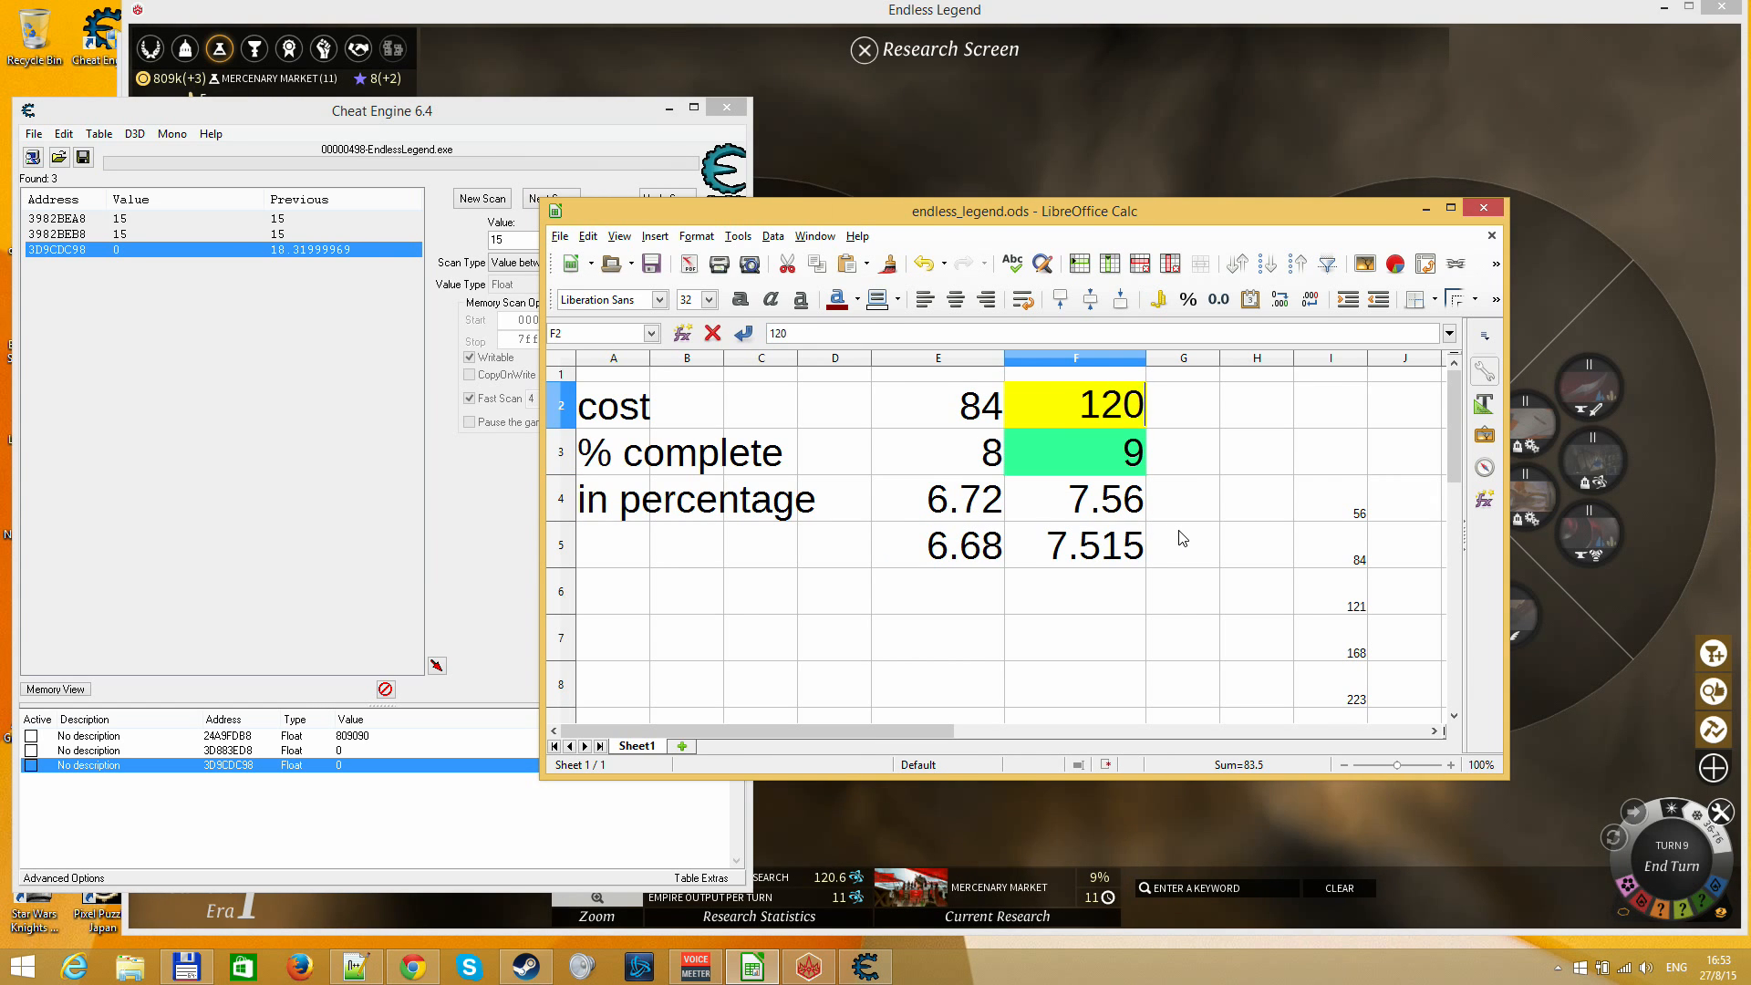
pyautogui.write('.6')
pyautogui.press('Return')
# Switch to Cheat Engine and run a new first scan for Float values between 7 and 12
pyautogui.click(372, 278)
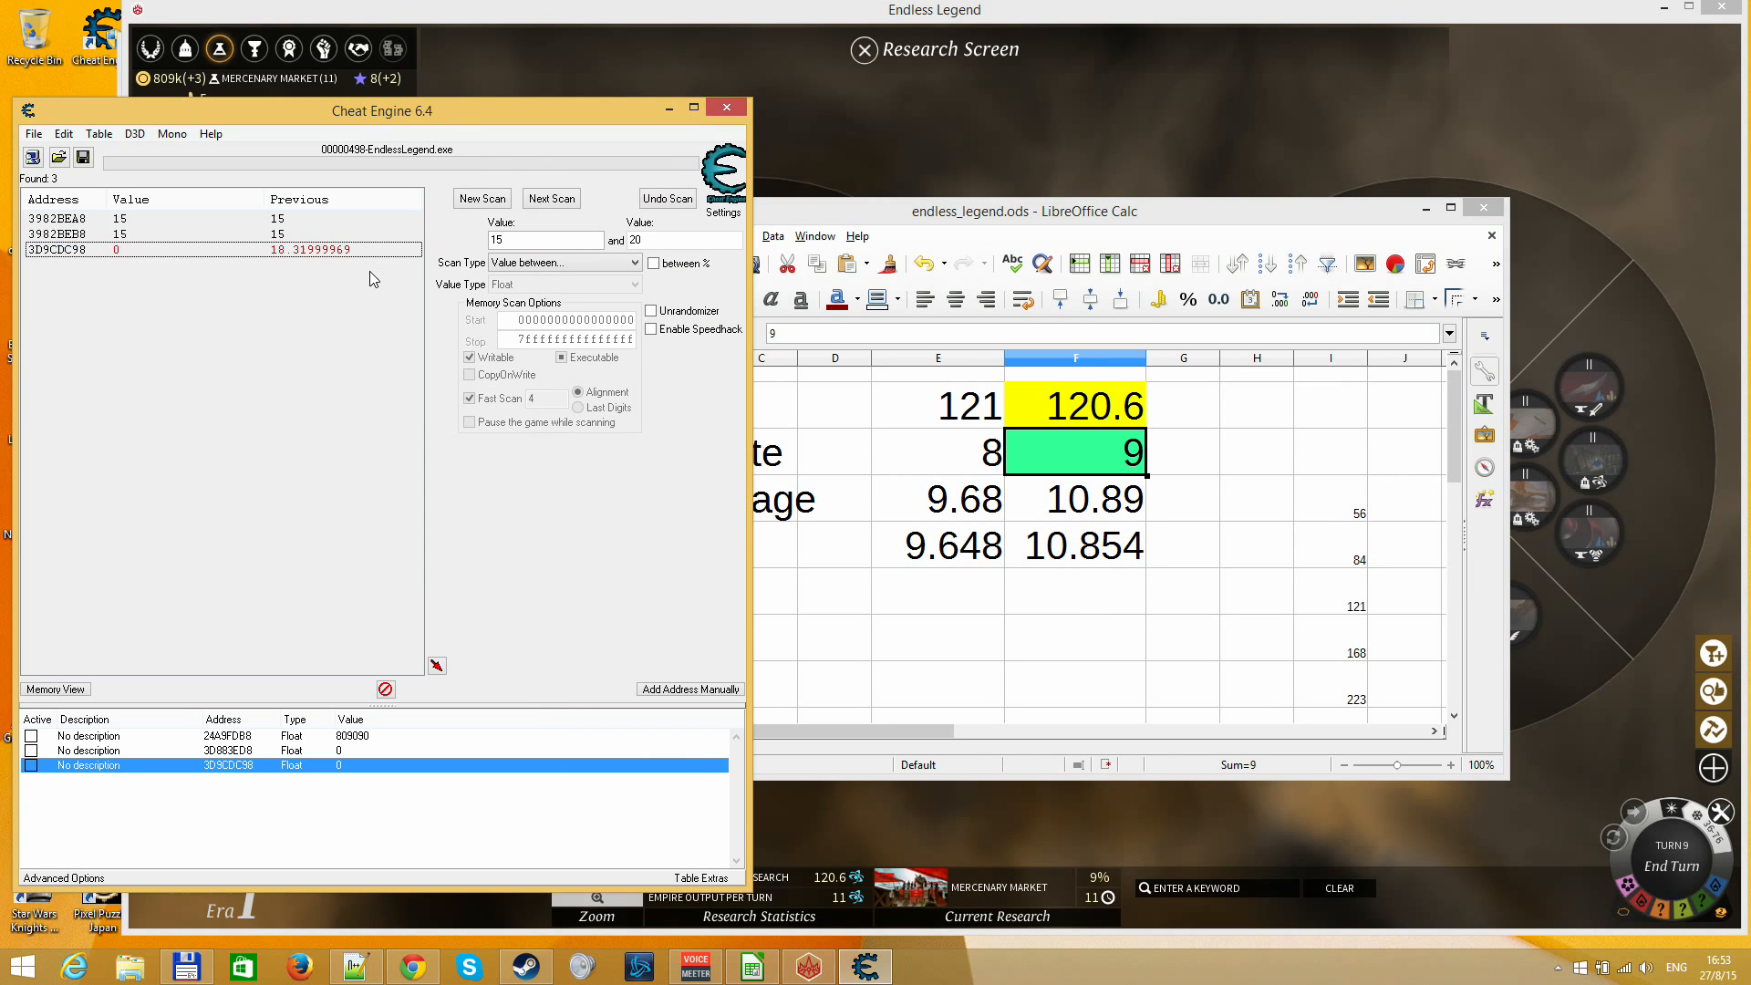
pyautogui.click(481, 199)
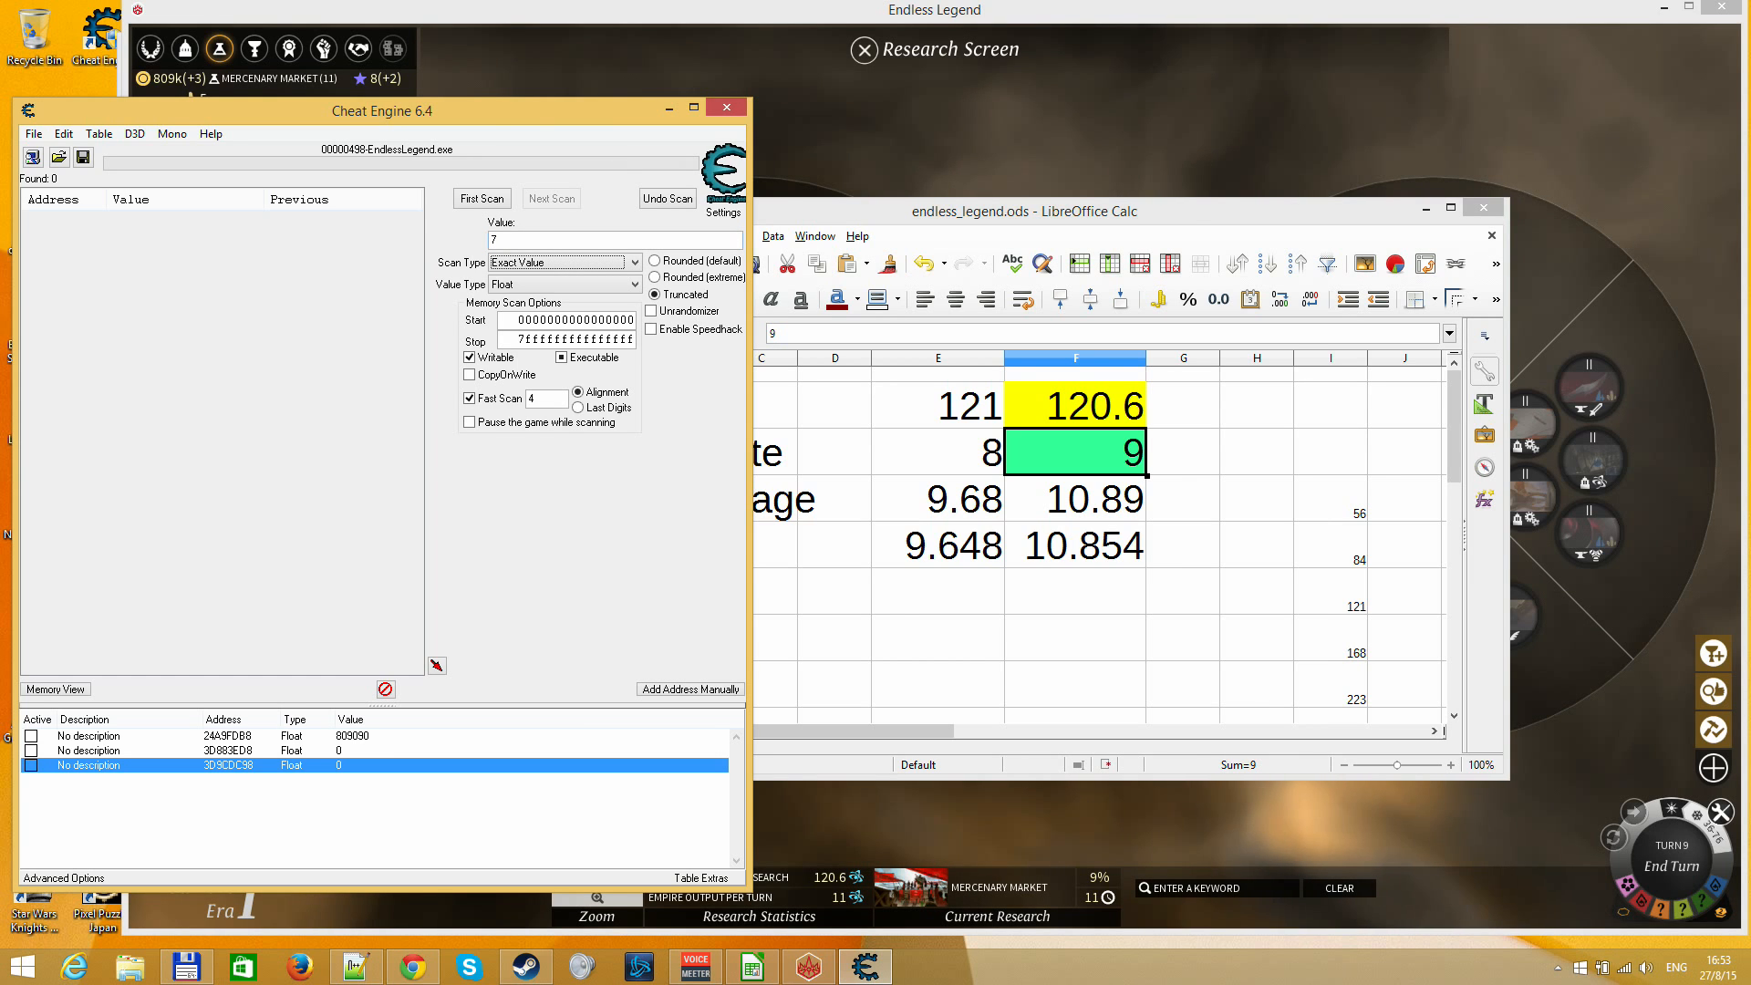
pyautogui.press('Down')
pyautogui.press('Down')
pyautogui.press('Down')
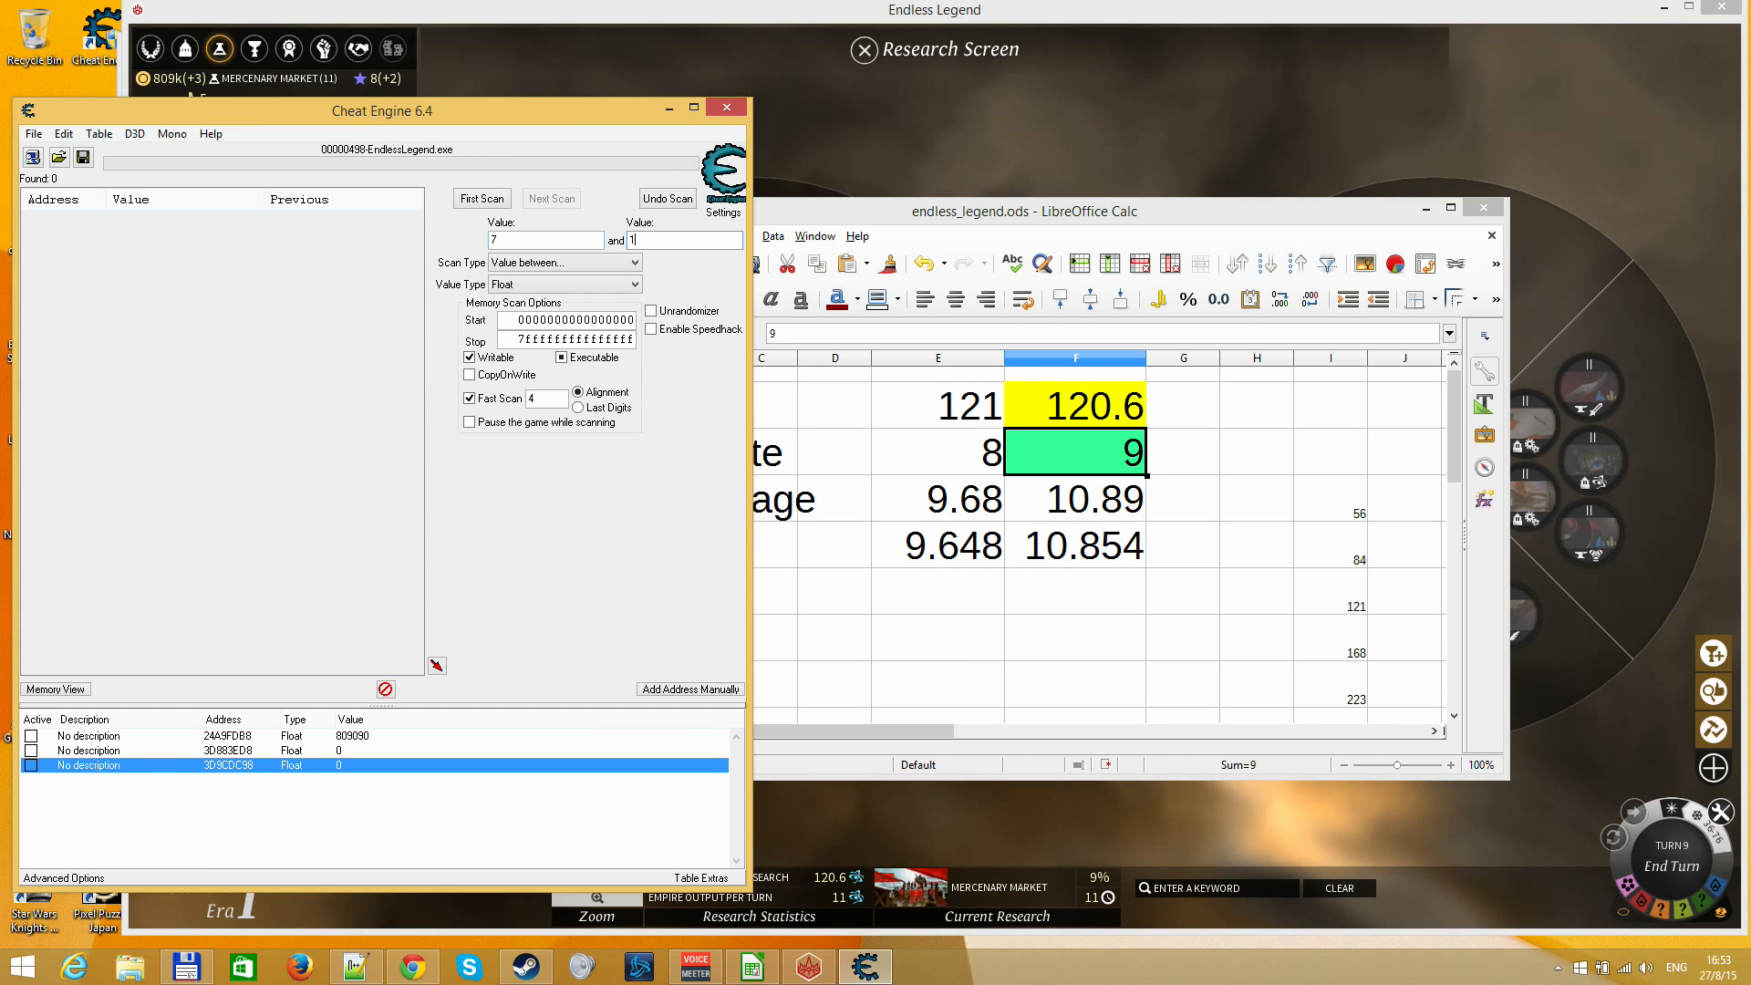
pyautogui.write('2')
pyautogui.press('Return')
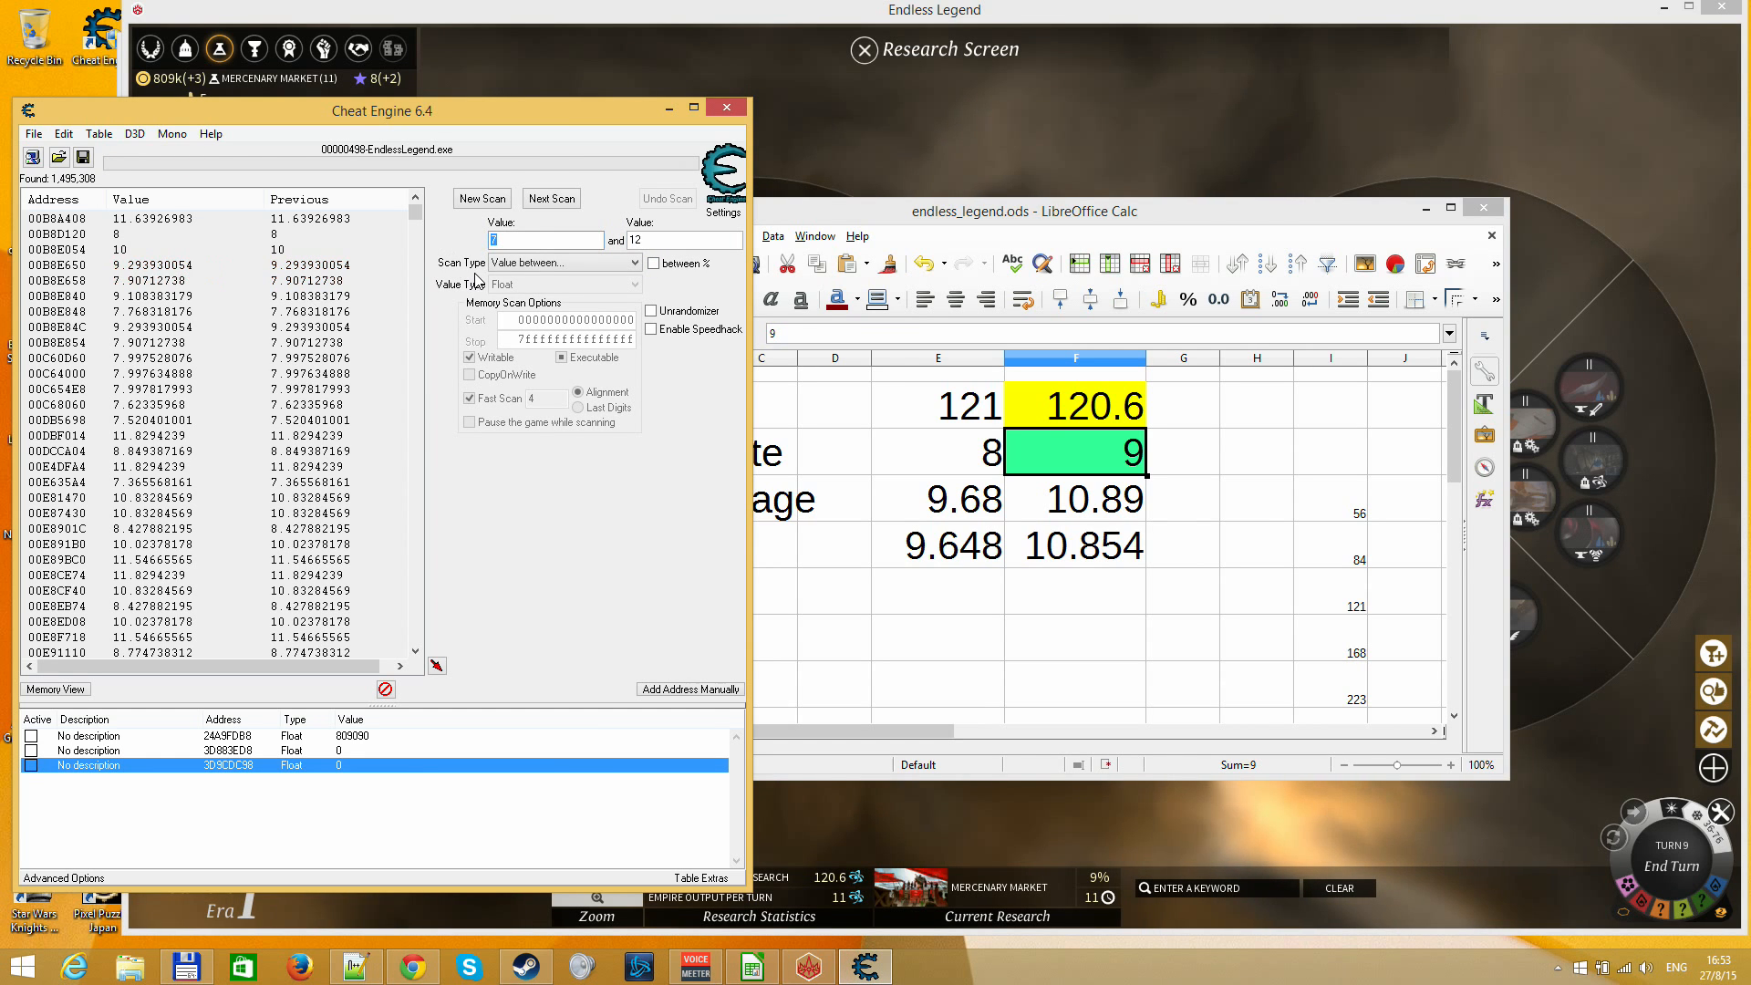
# Narrow the scan results to addresses with an unchanged value
pyautogui.click(519, 262)
pyautogui.click(538, 305)
pyautogui.click(553, 200)
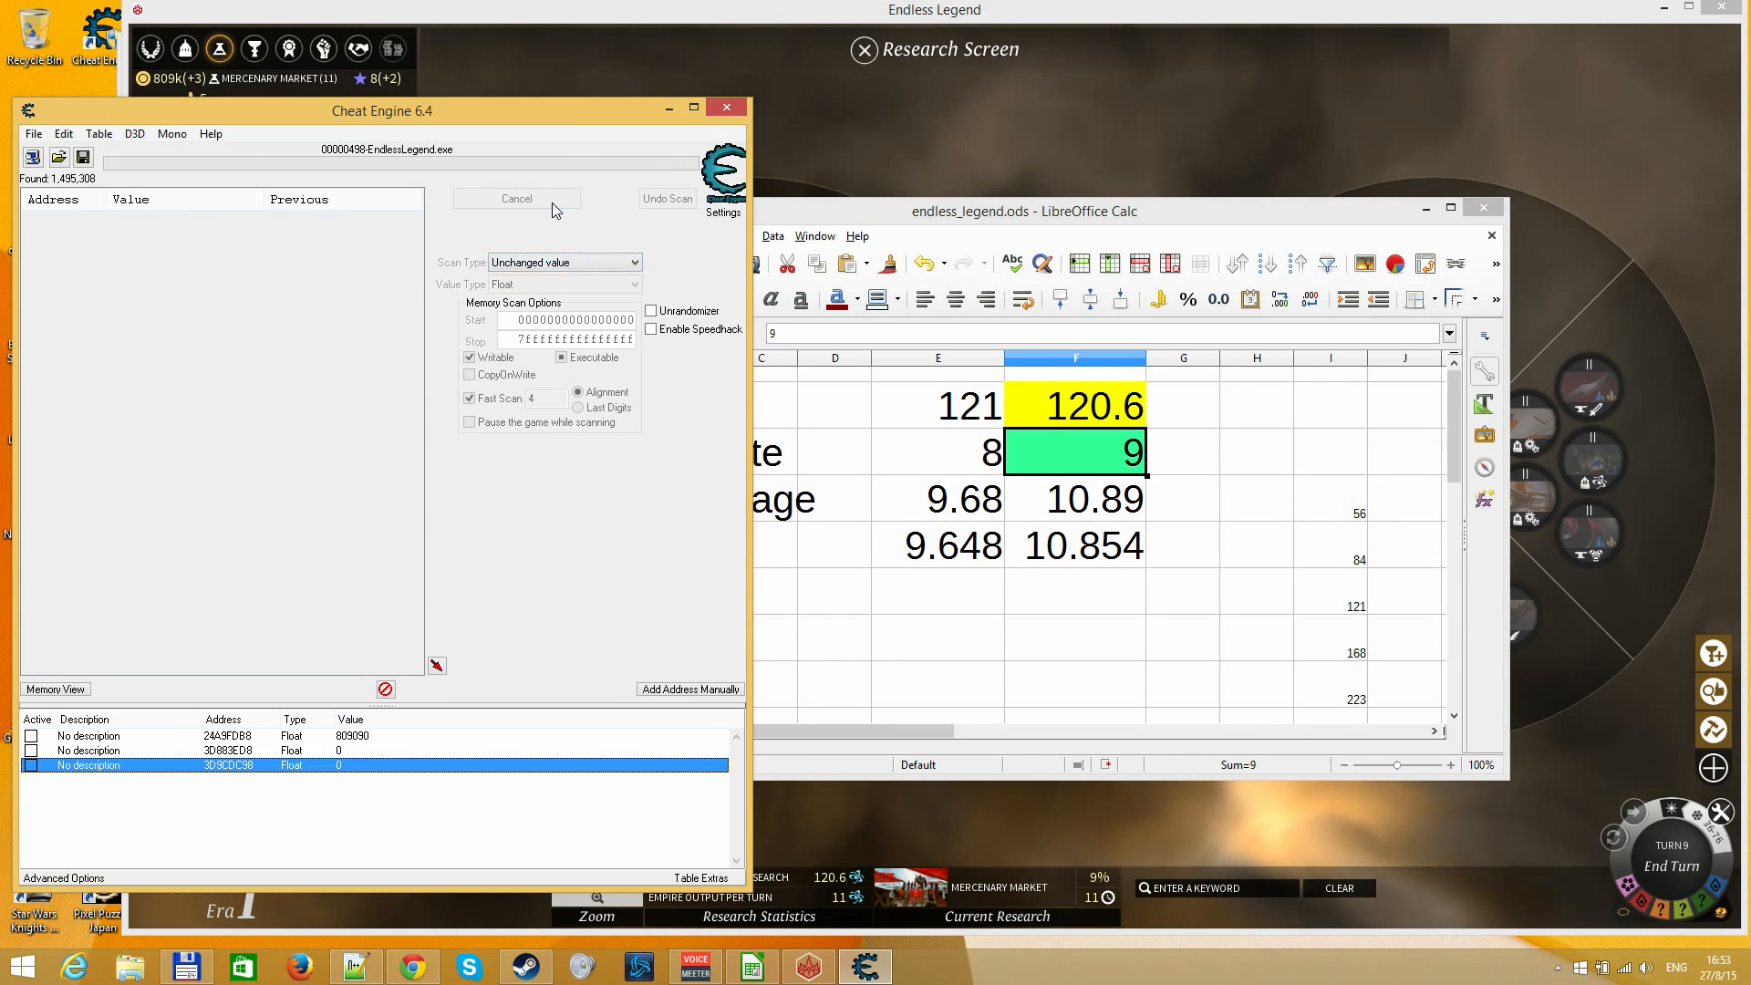
# Return to Endless Legend, end turn 9 and reopen the Research Screen to check Mercenary Market's progress
pyautogui.click(1048, 152)
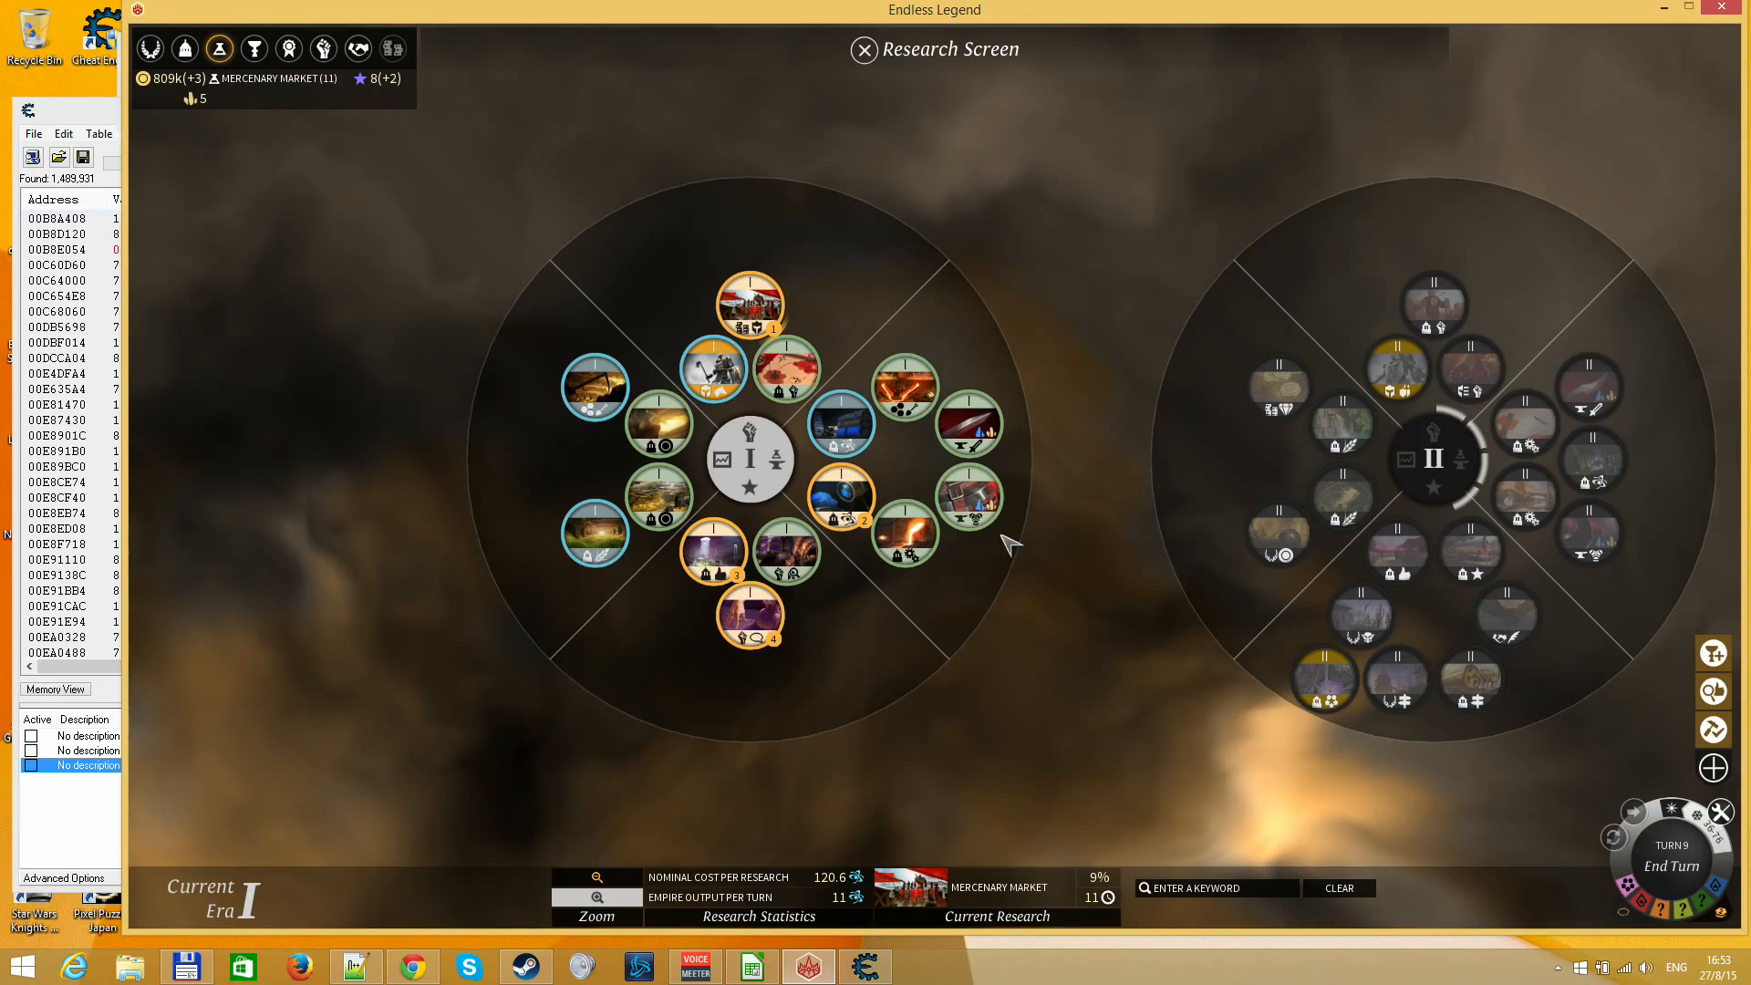
pyautogui.press('Escape')
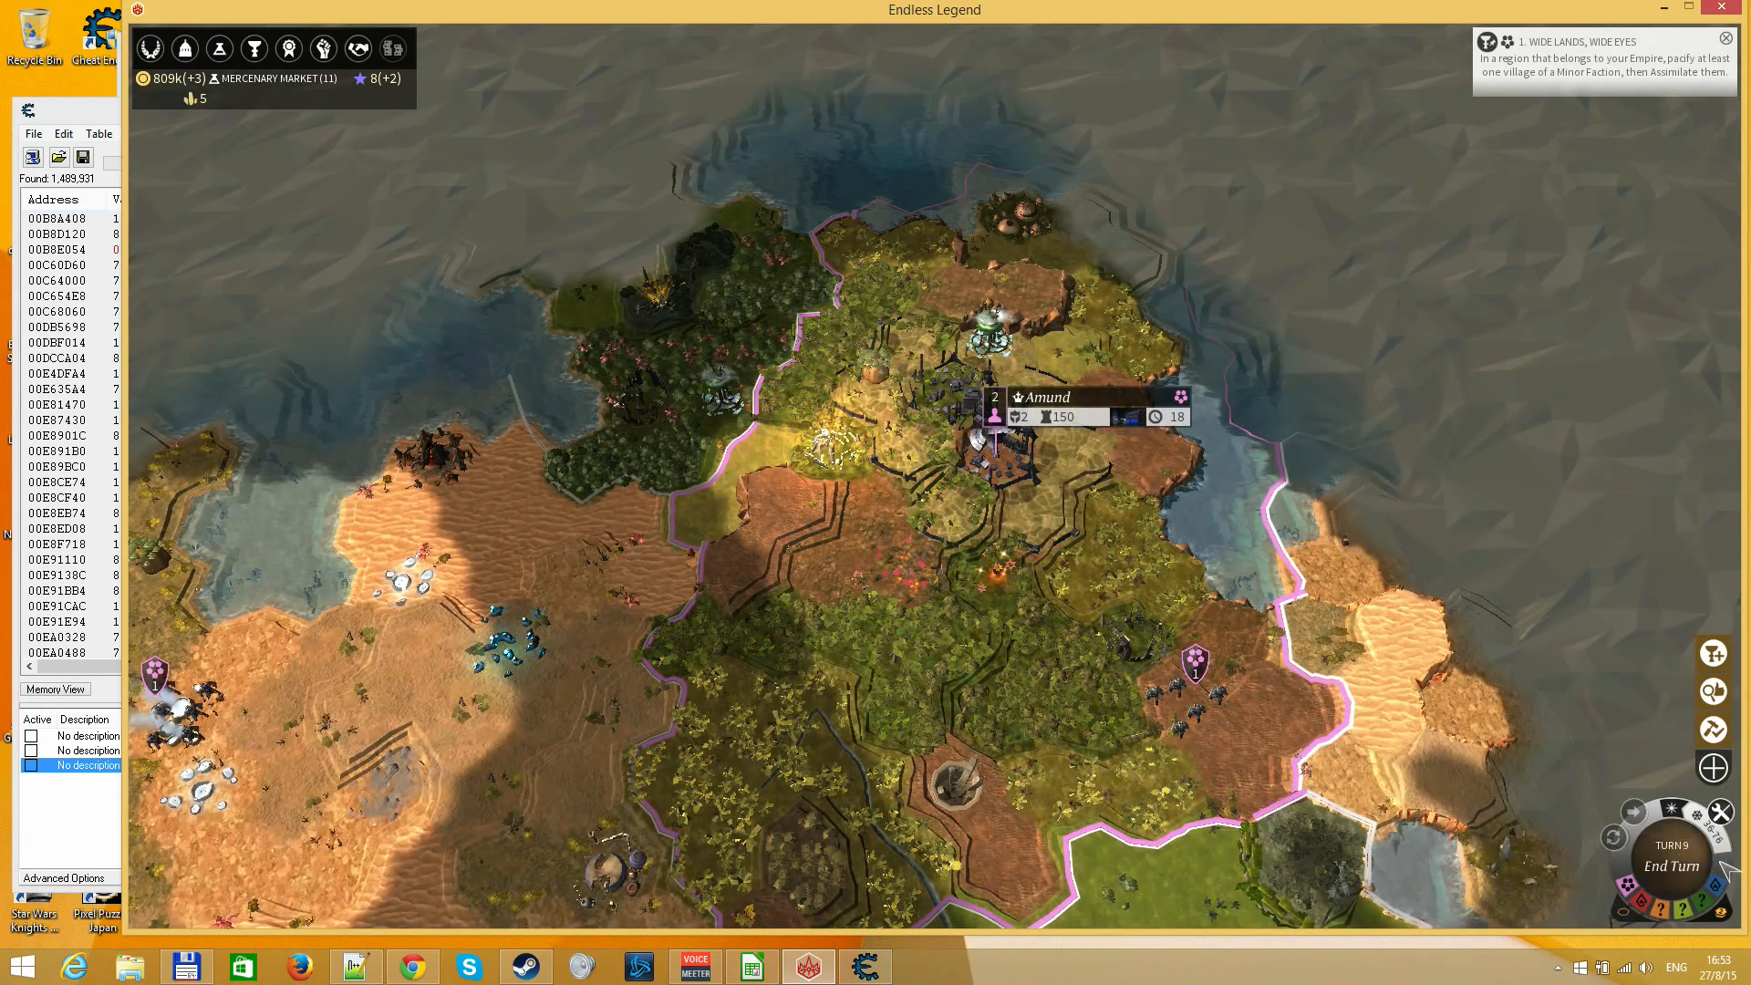
pyautogui.click(1670, 859)
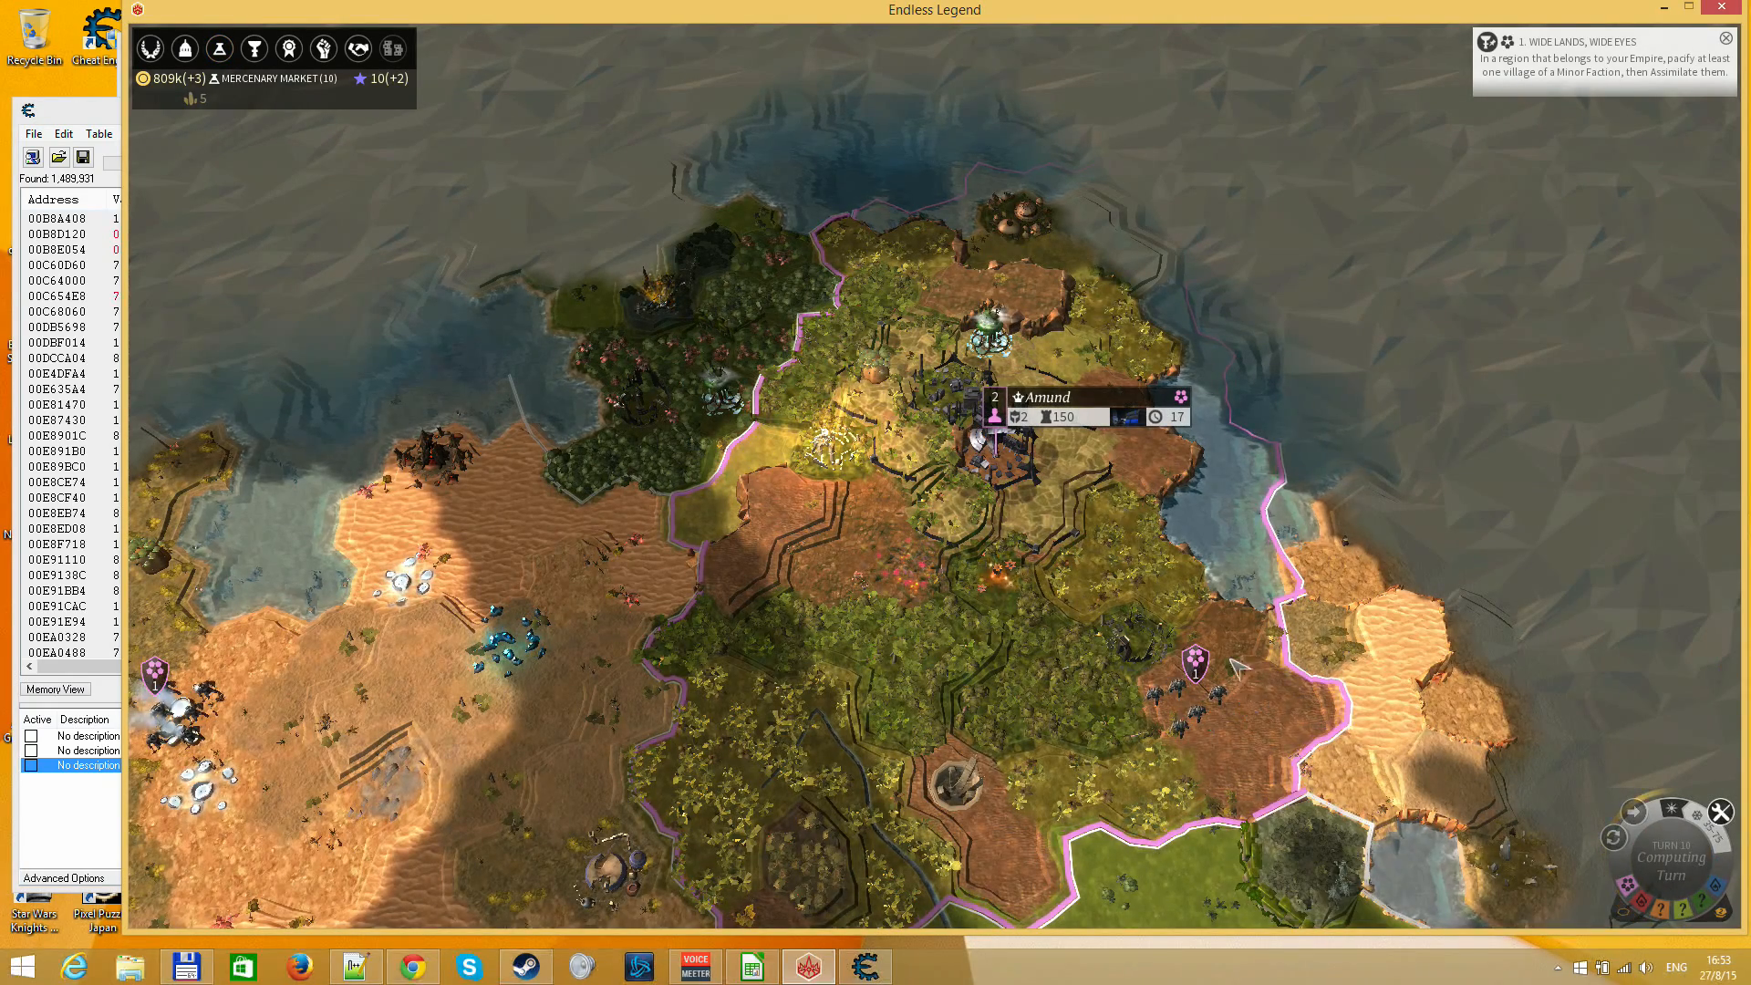
pyautogui.moveTo(1008, 570)
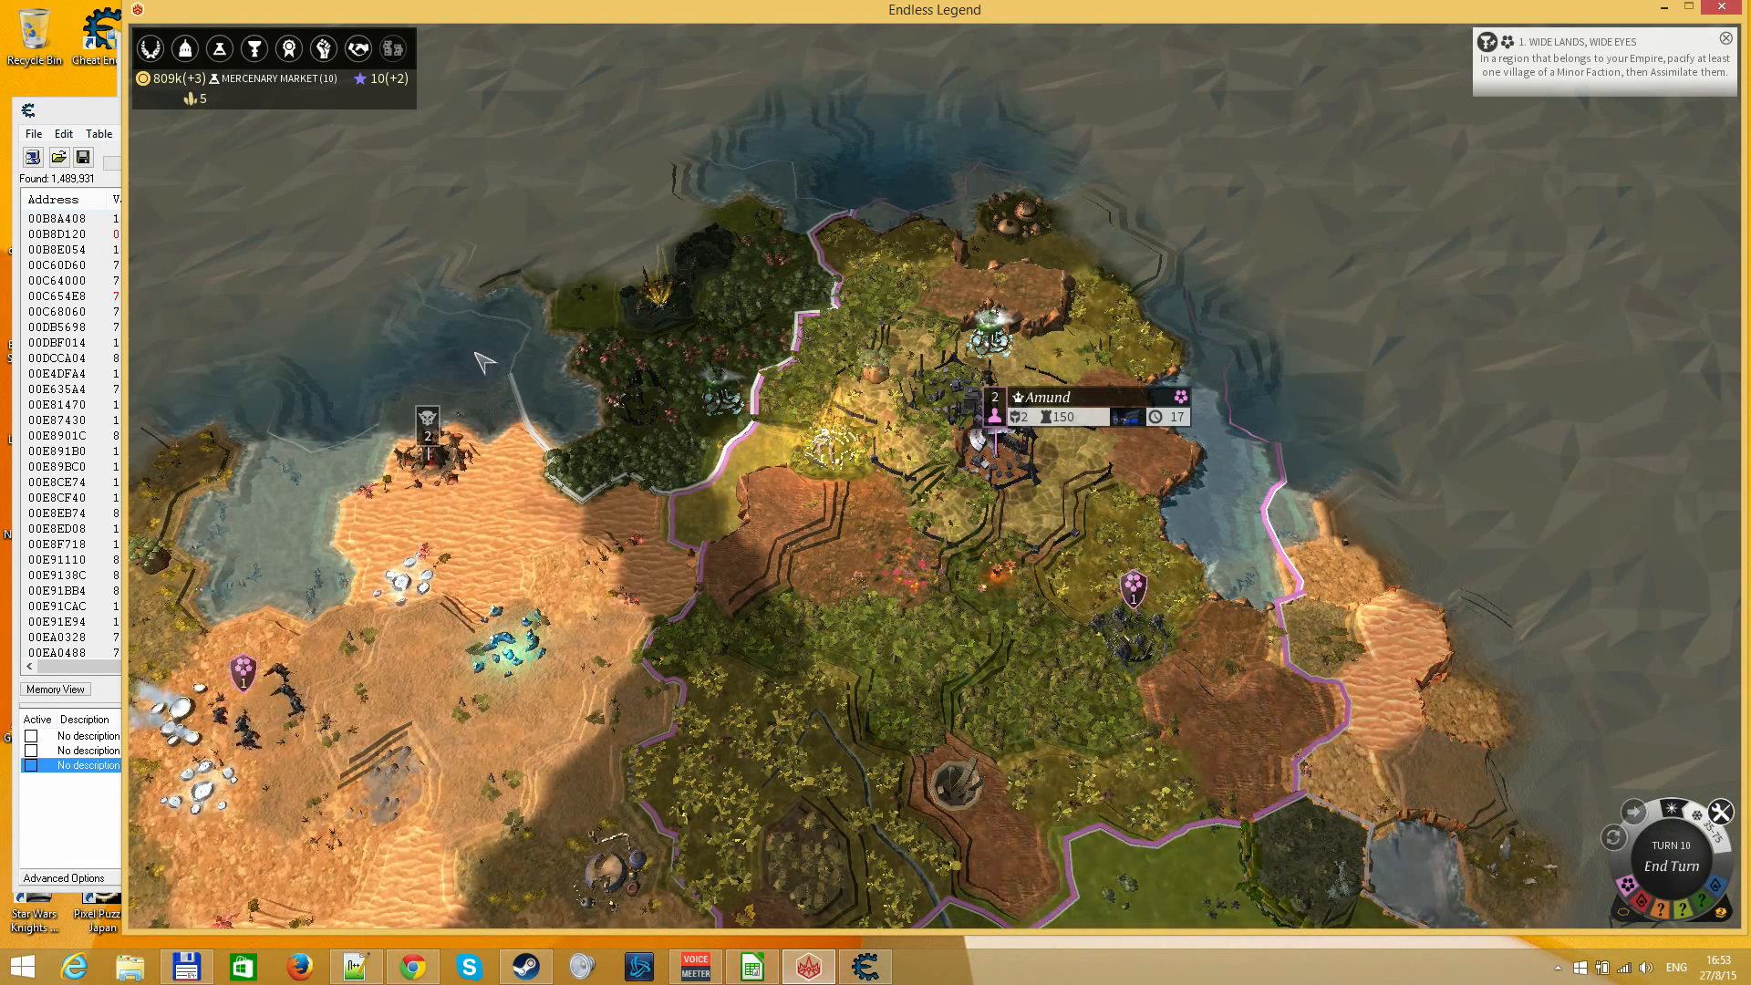
pyautogui.moveTo(634, 593); pyautogui.dragTo(825, 564)
pyautogui.click(220, 48)
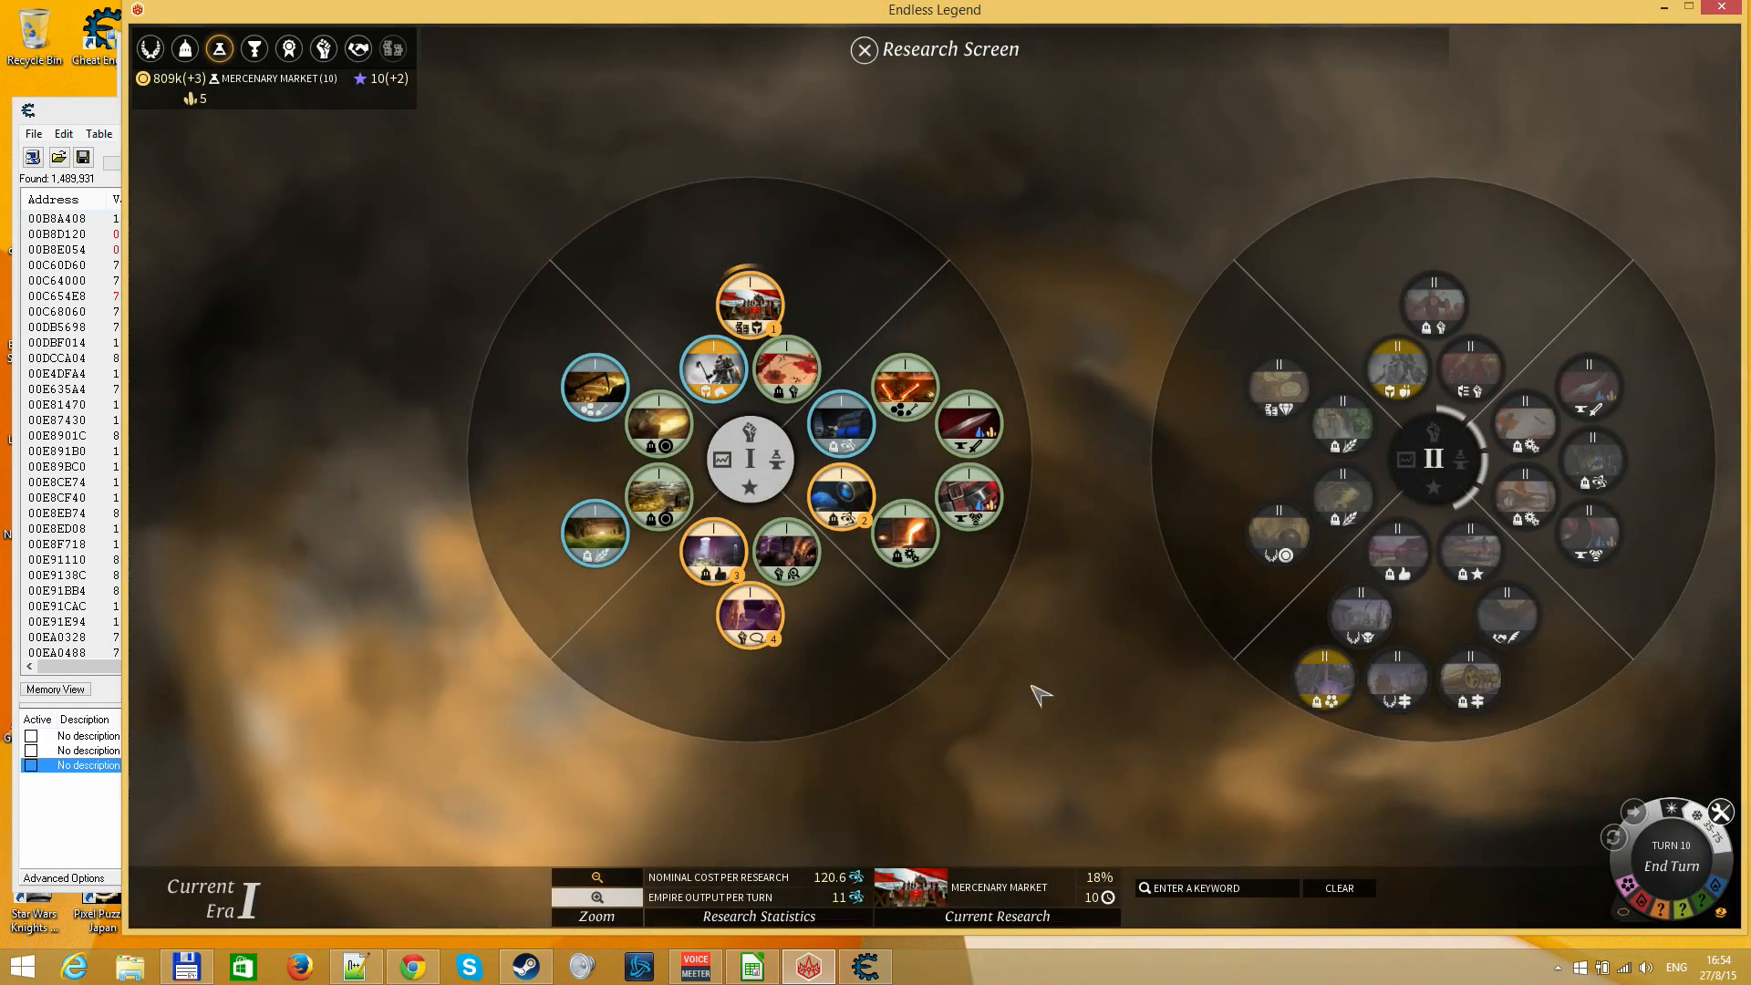
# Switch to the LibreOffice Calc sheet and set % complete in column F to 18
pyautogui.click(752, 967)
pyautogui.press('Down')
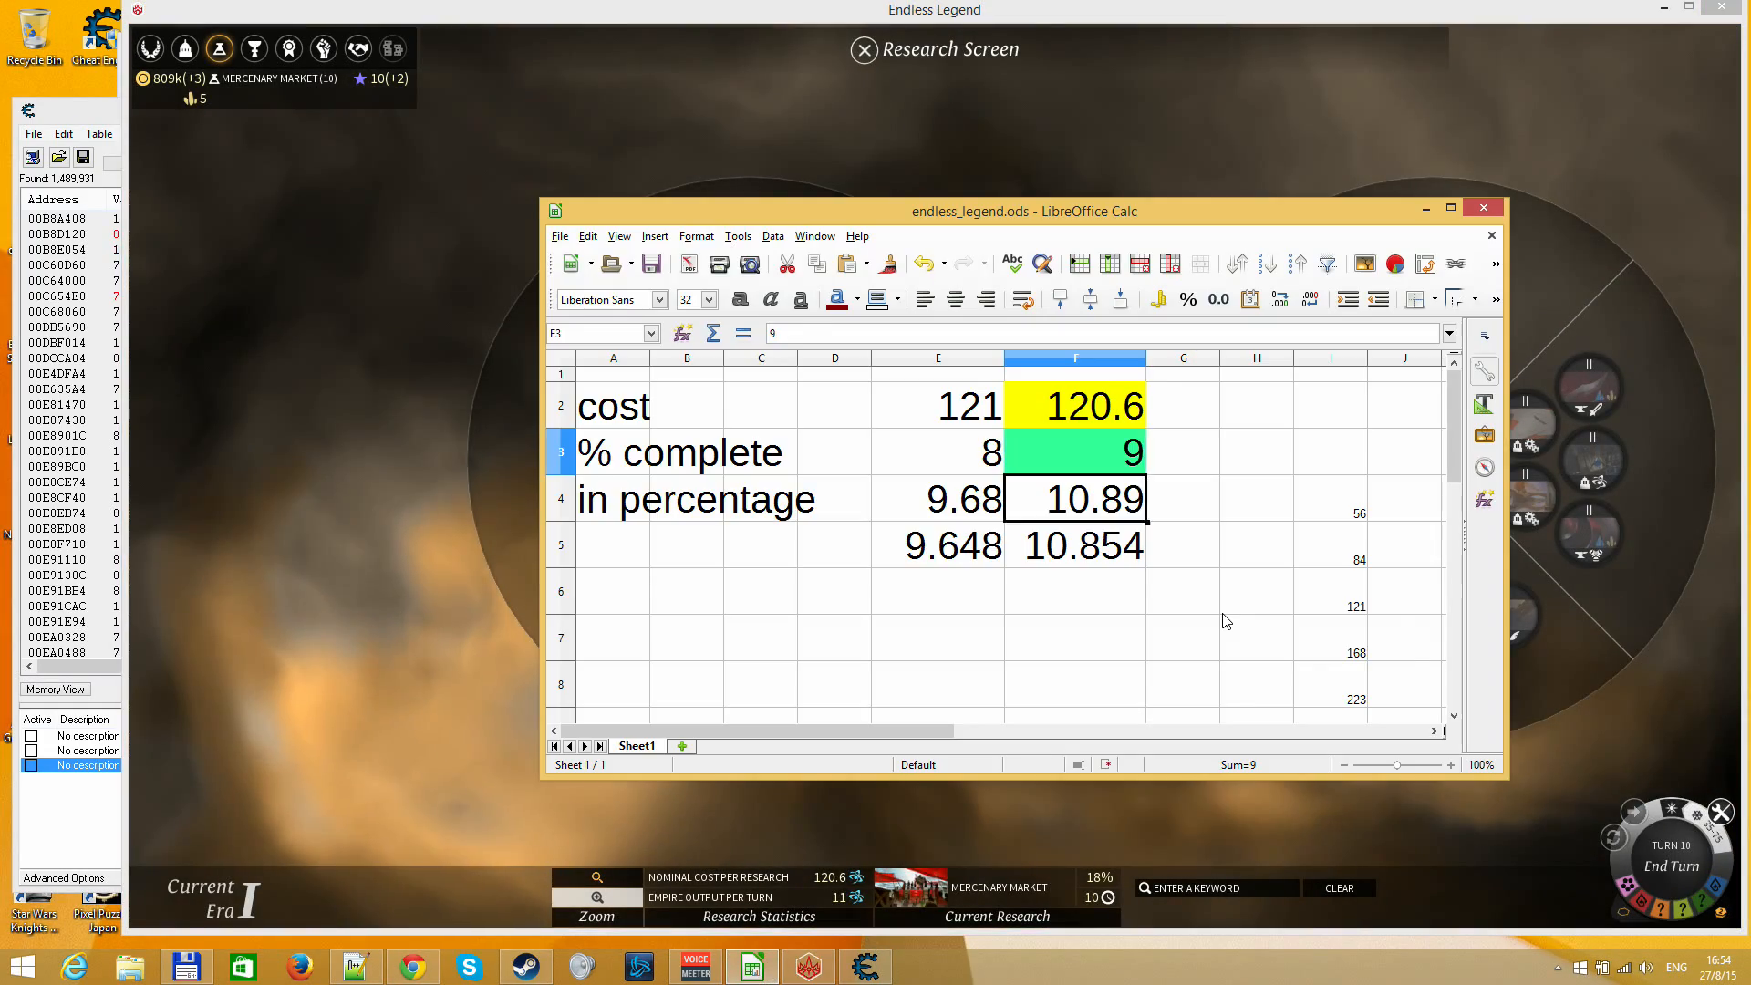
pyautogui.press('Up')
pyautogui.write('18')
pyautogui.press('Return')
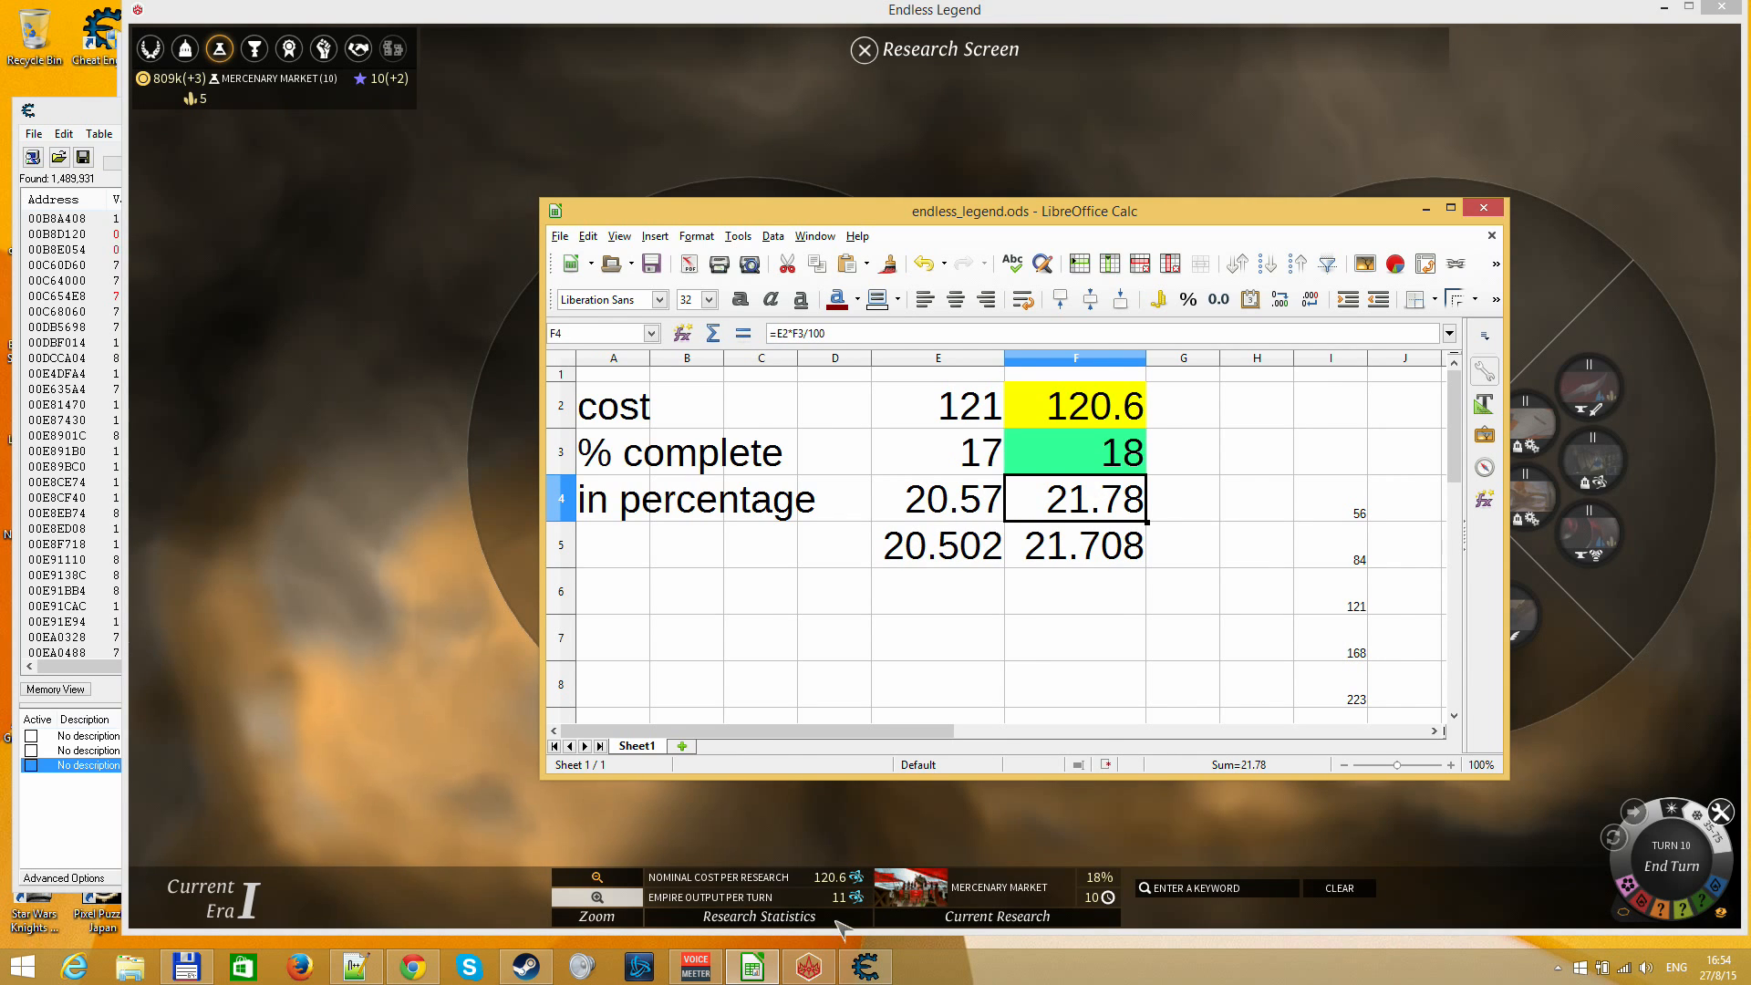
# Switch to Cheat Engine and narrow the results with an Increased value scan followed by an Unchanged value scan
pyautogui.click(865, 967)
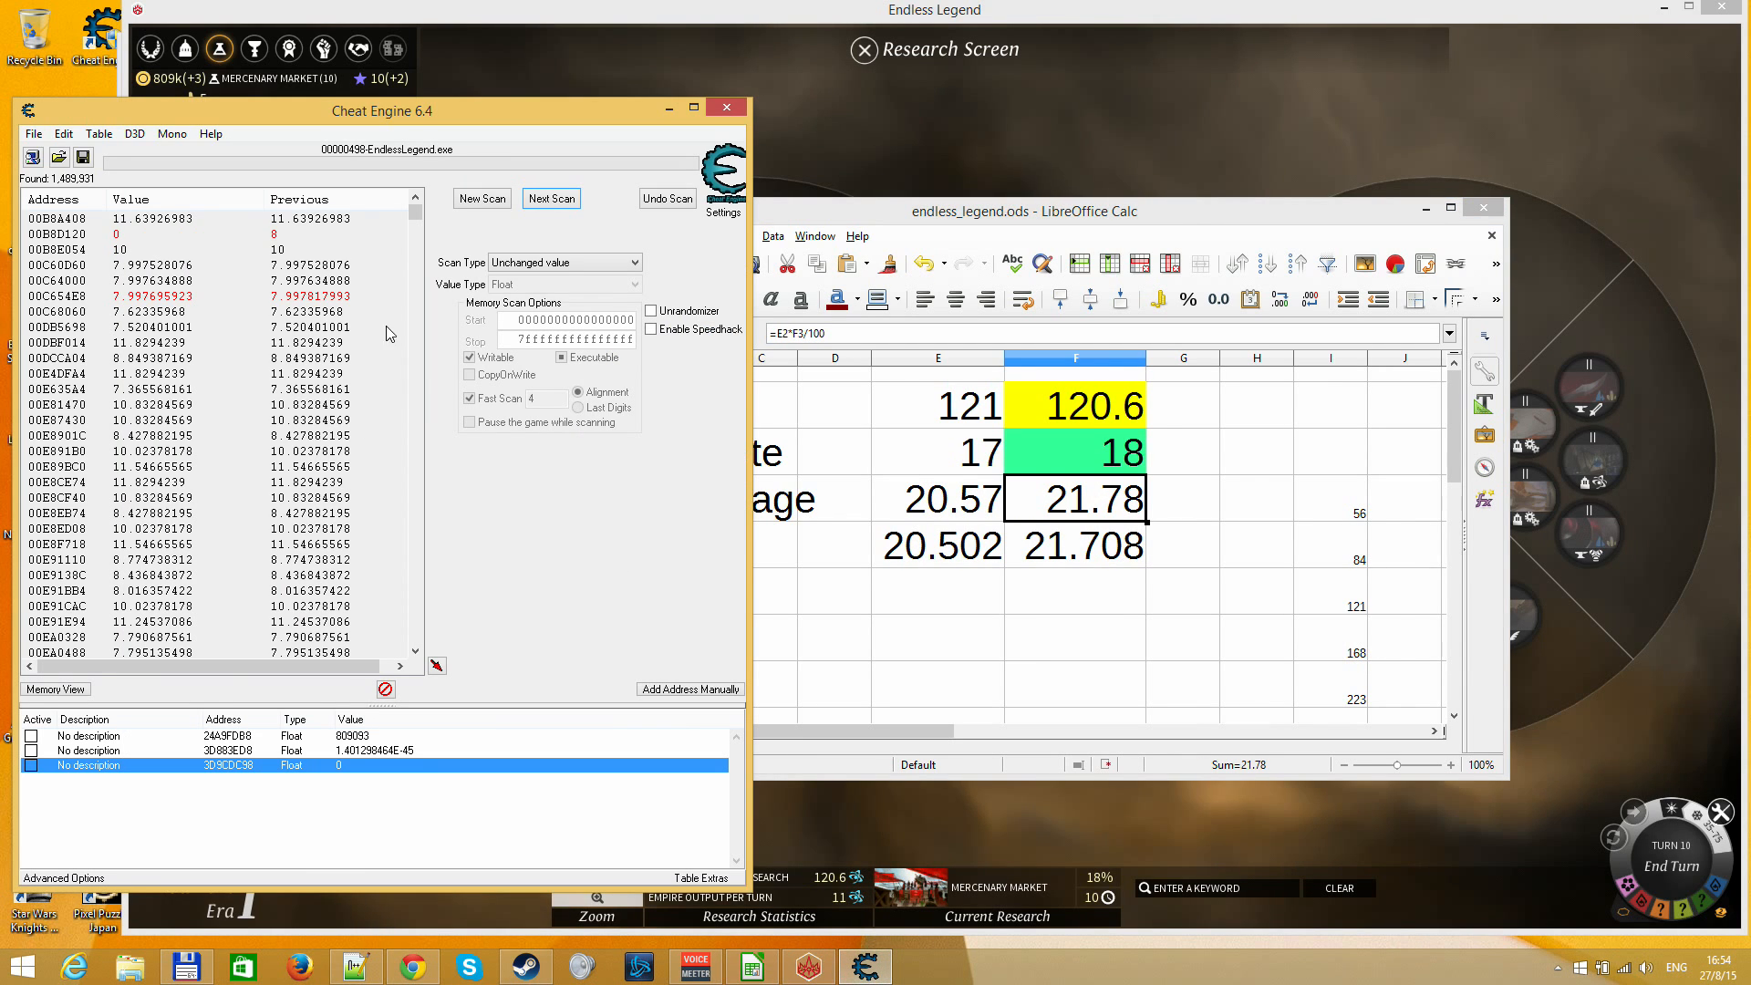
pyautogui.click(521, 264)
pyautogui.click(581, 321)
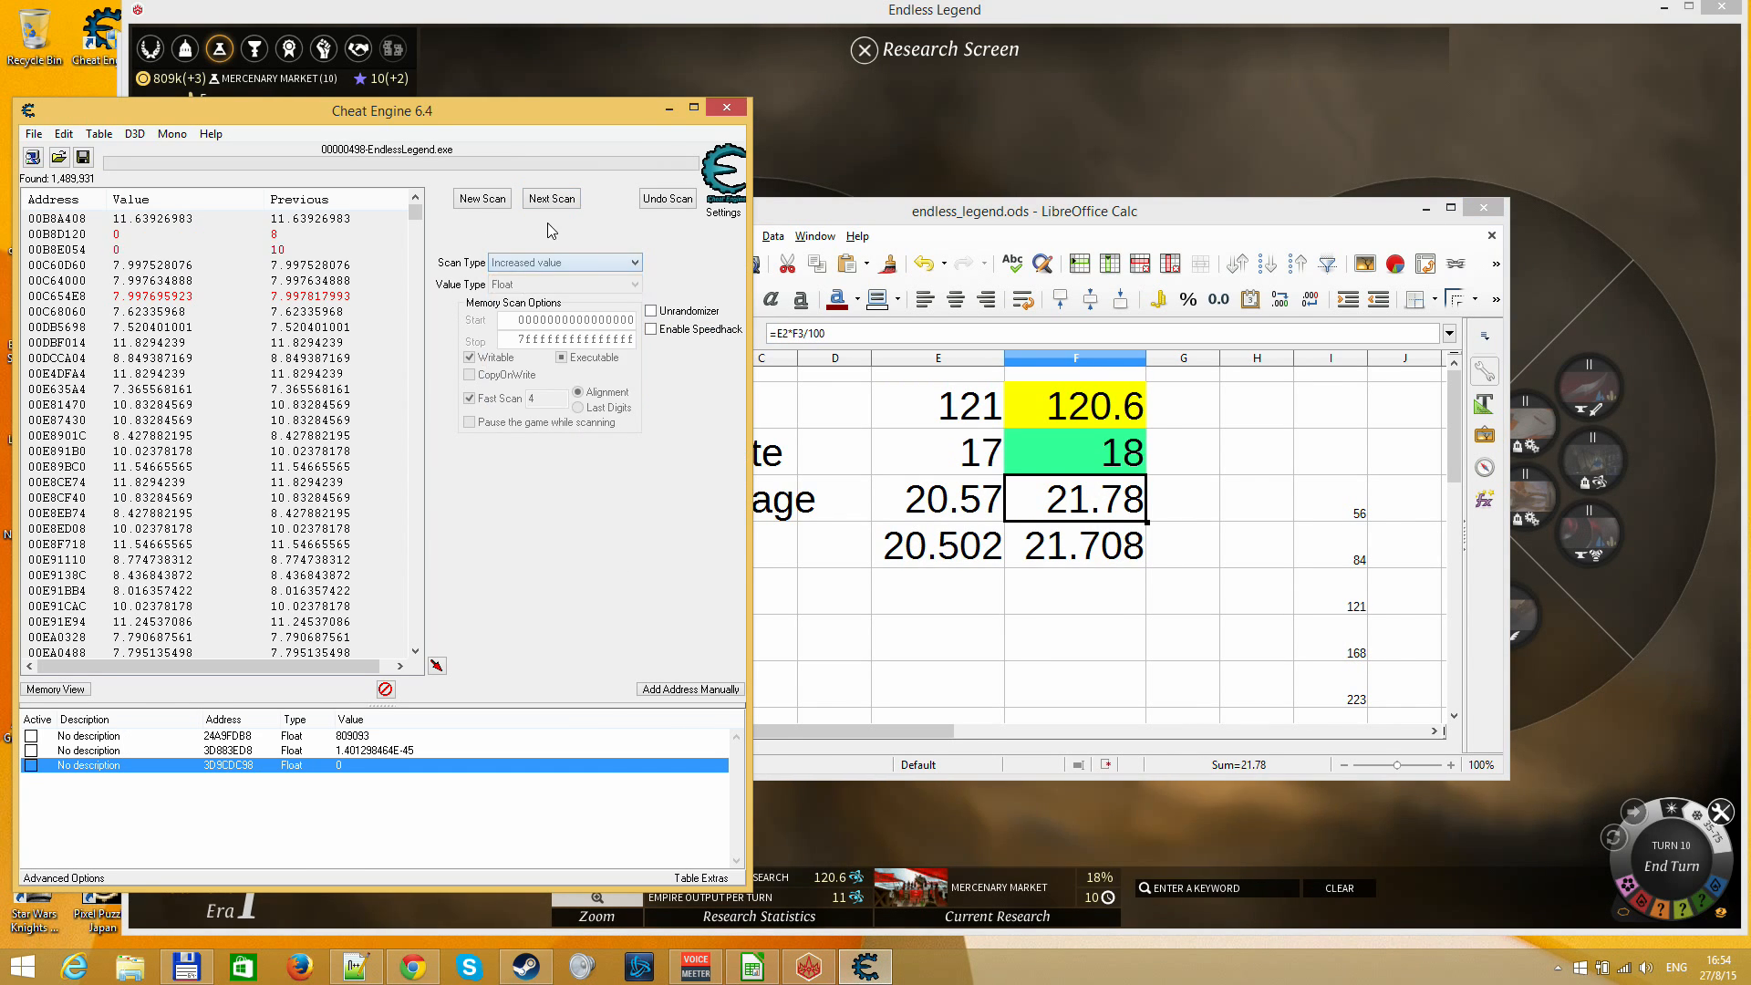
pyautogui.click(555, 201)
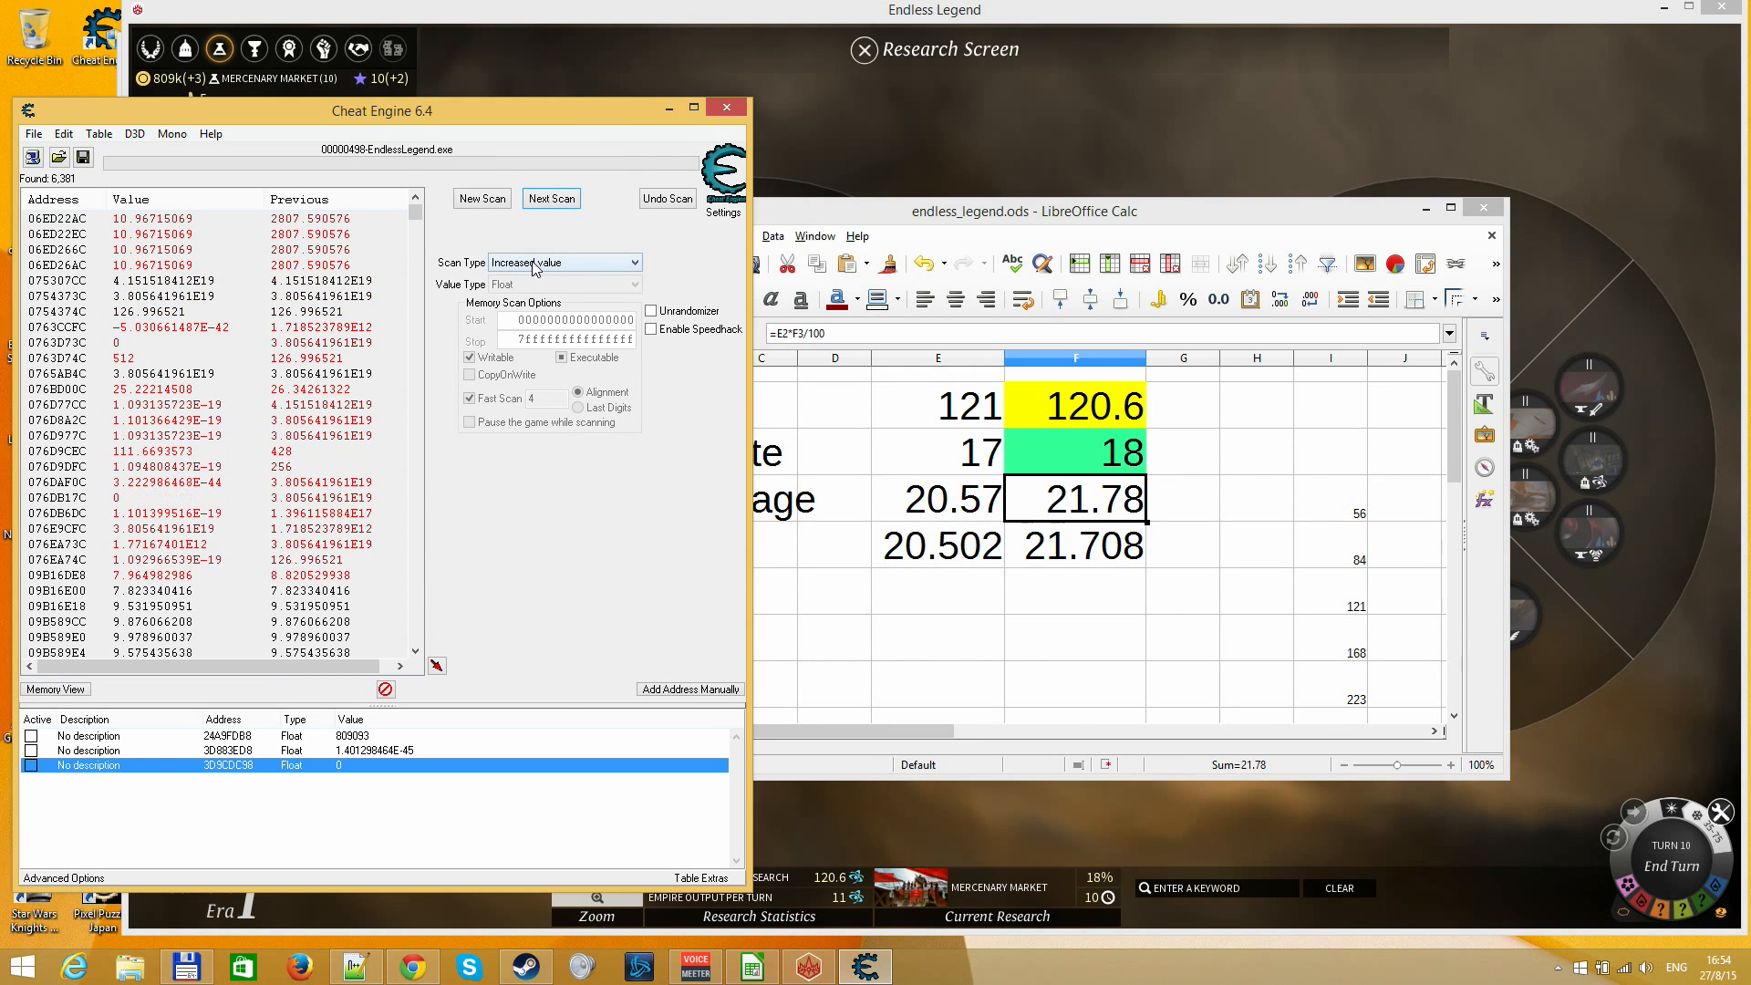
pyautogui.click(542, 264)
pyautogui.click(547, 390)
pyautogui.click(555, 201)
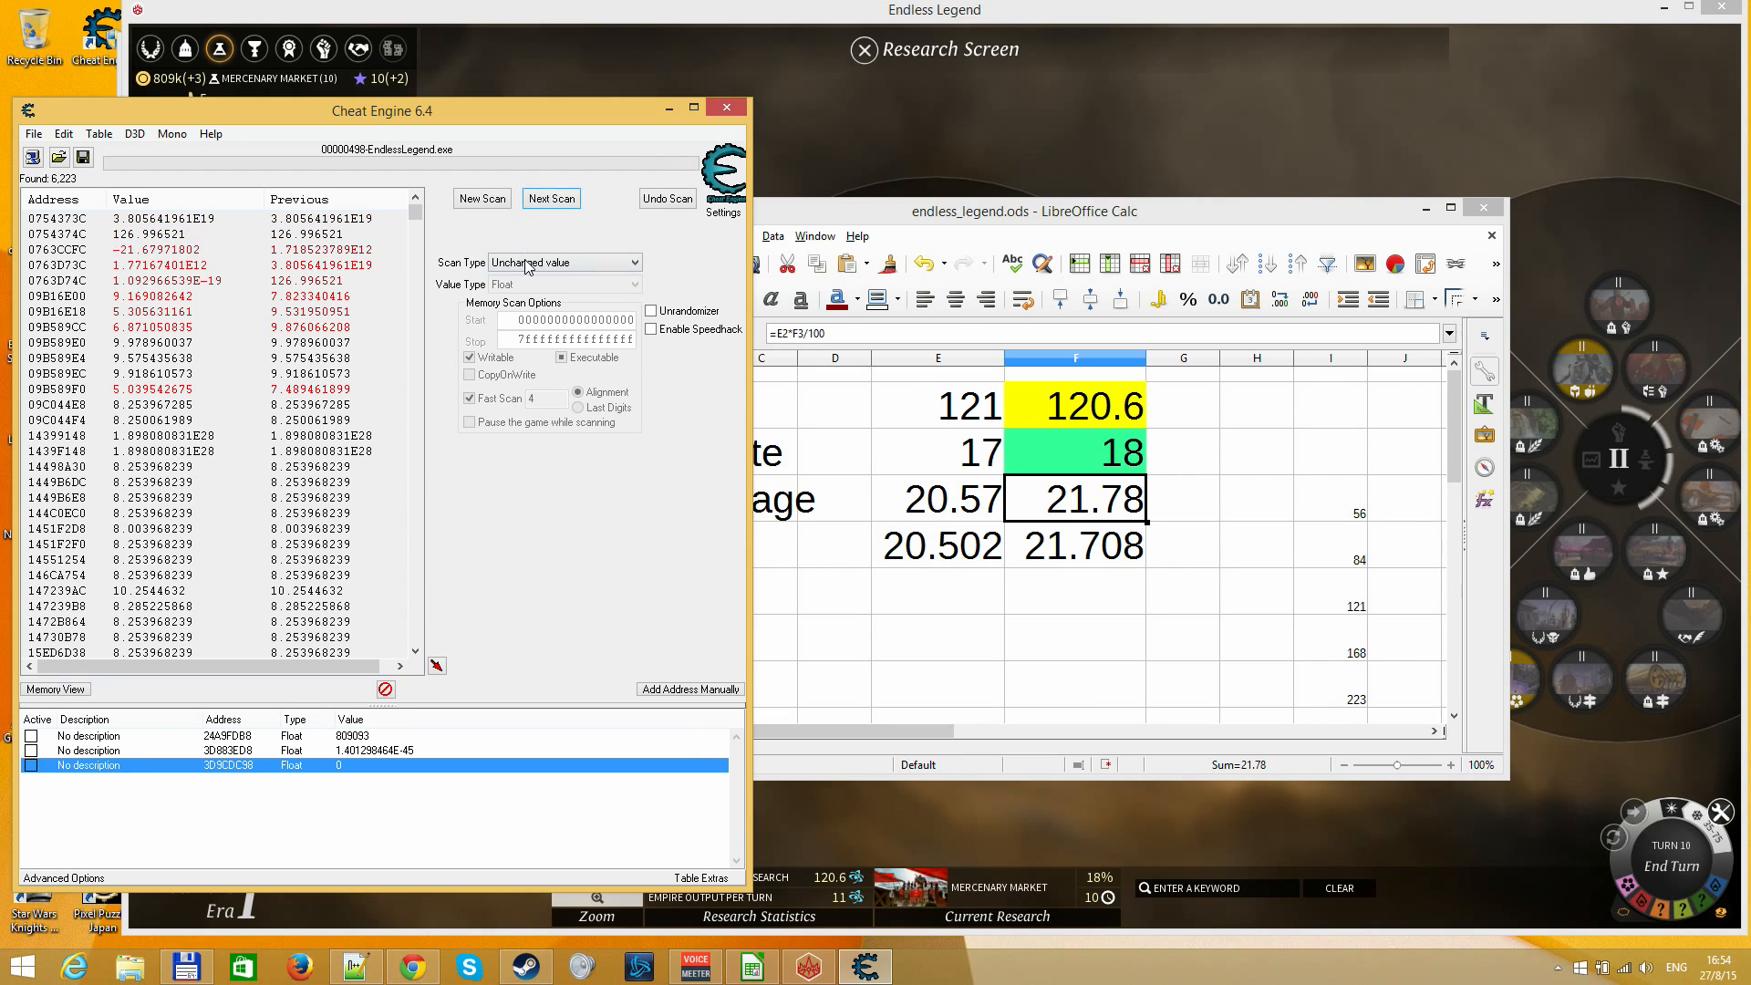
# Narrow the scan results to values between 18 and 23
pyautogui.click(526, 264)
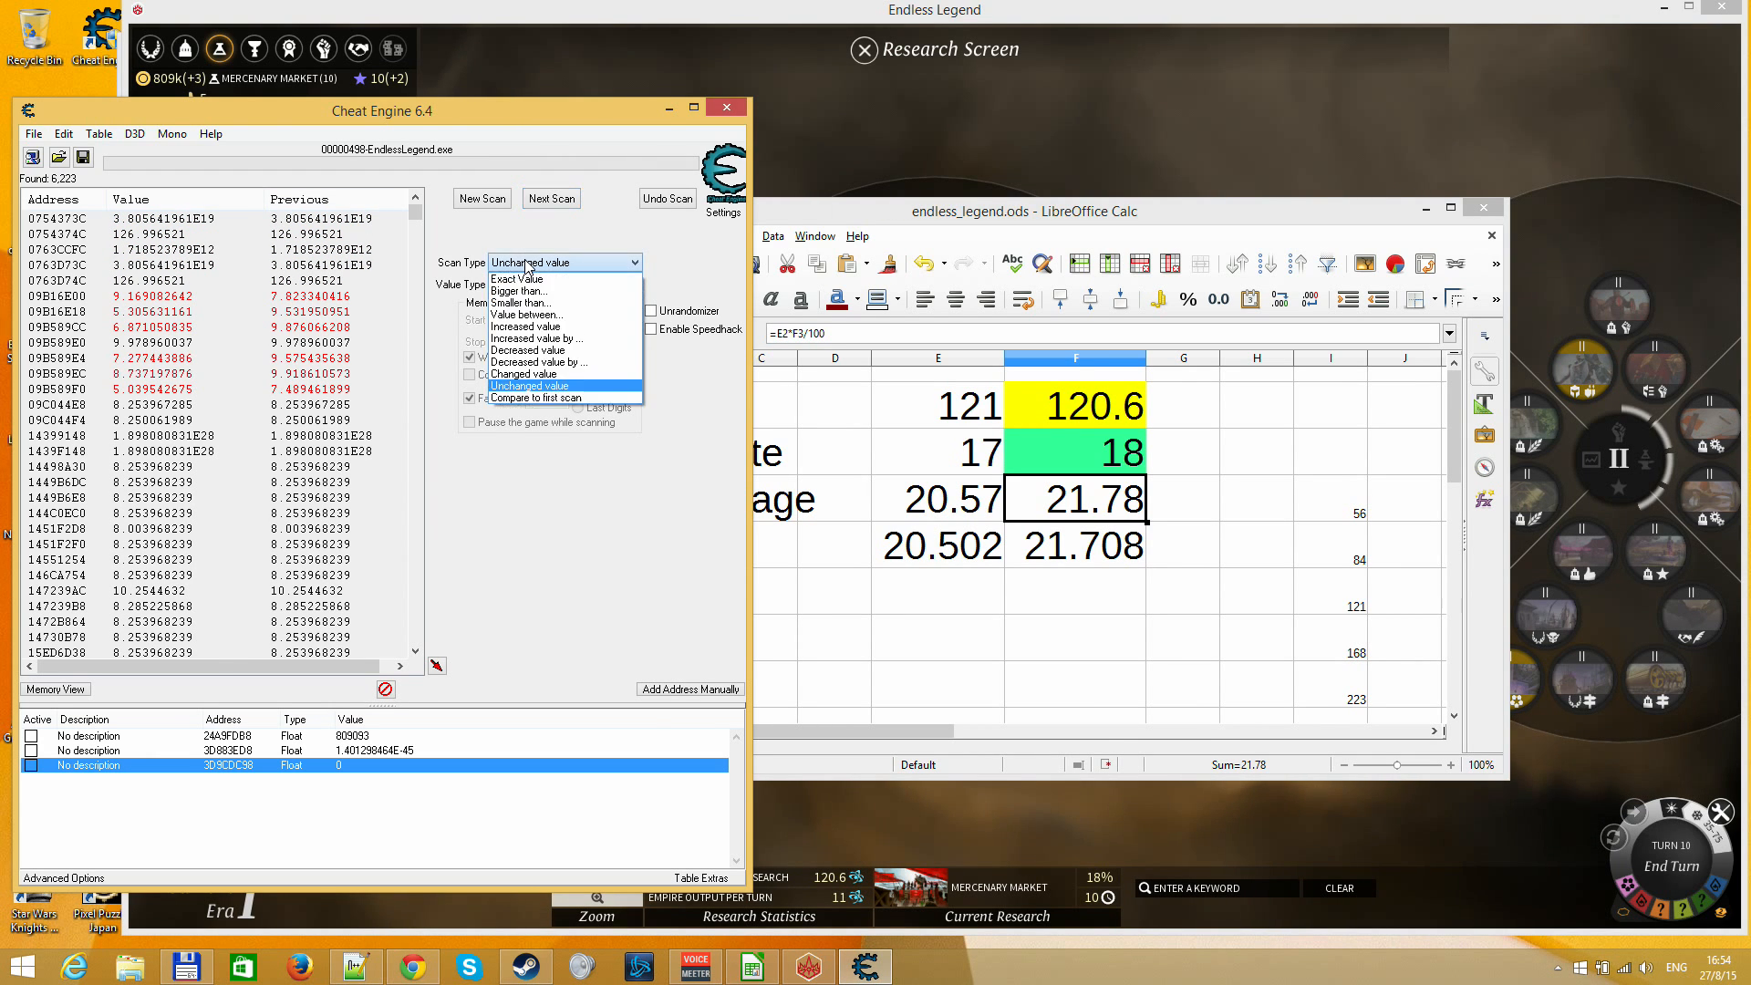
pyautogui.click(538, 315)
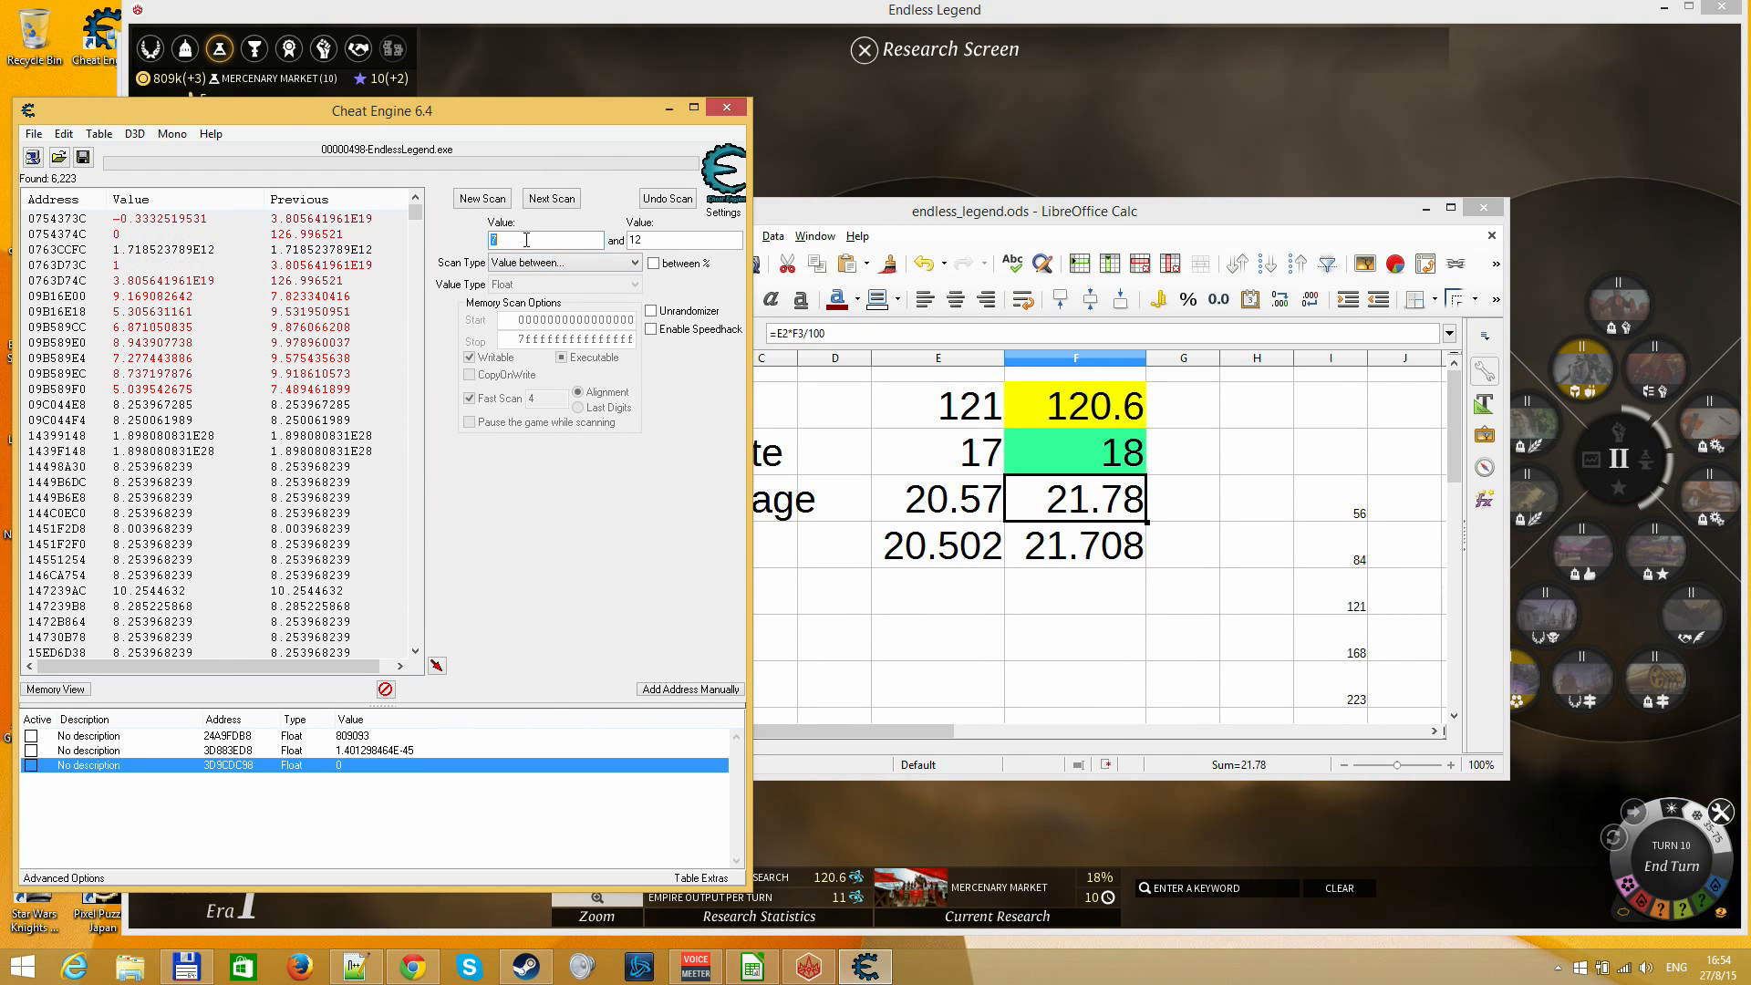
pyautogui.write('18')
pyautogui.press('Tab')
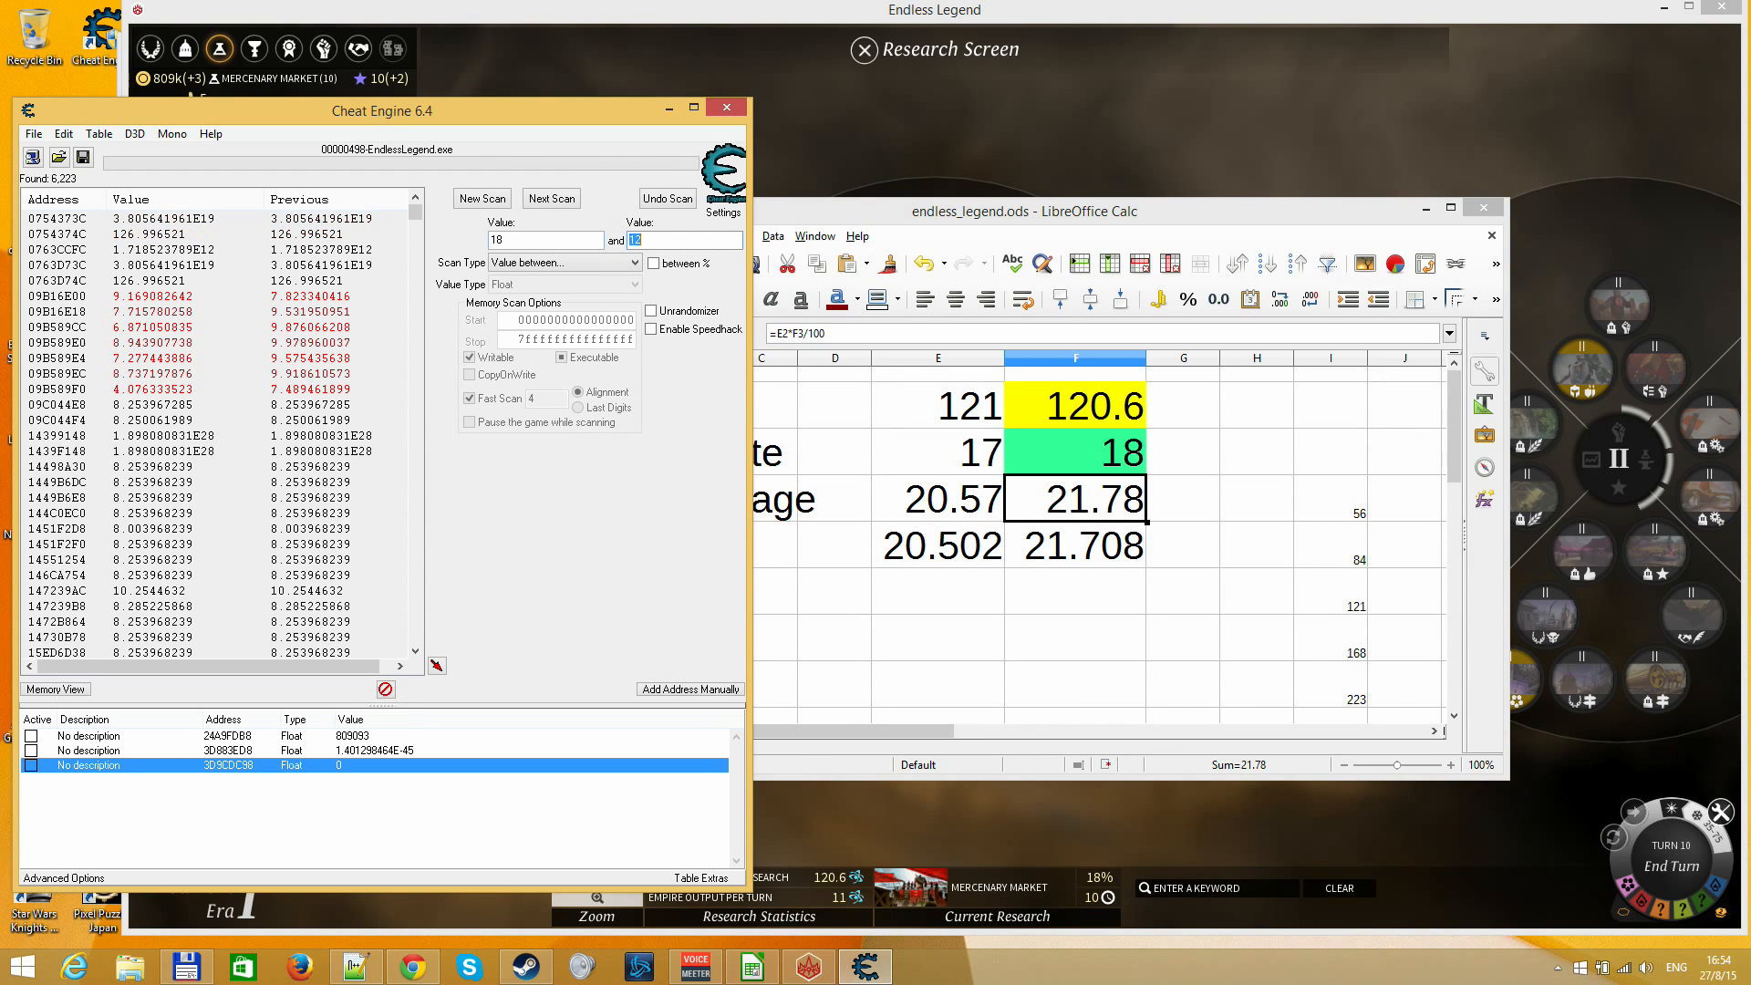
pyautogui.write('23')
pyautogui.press('Return')
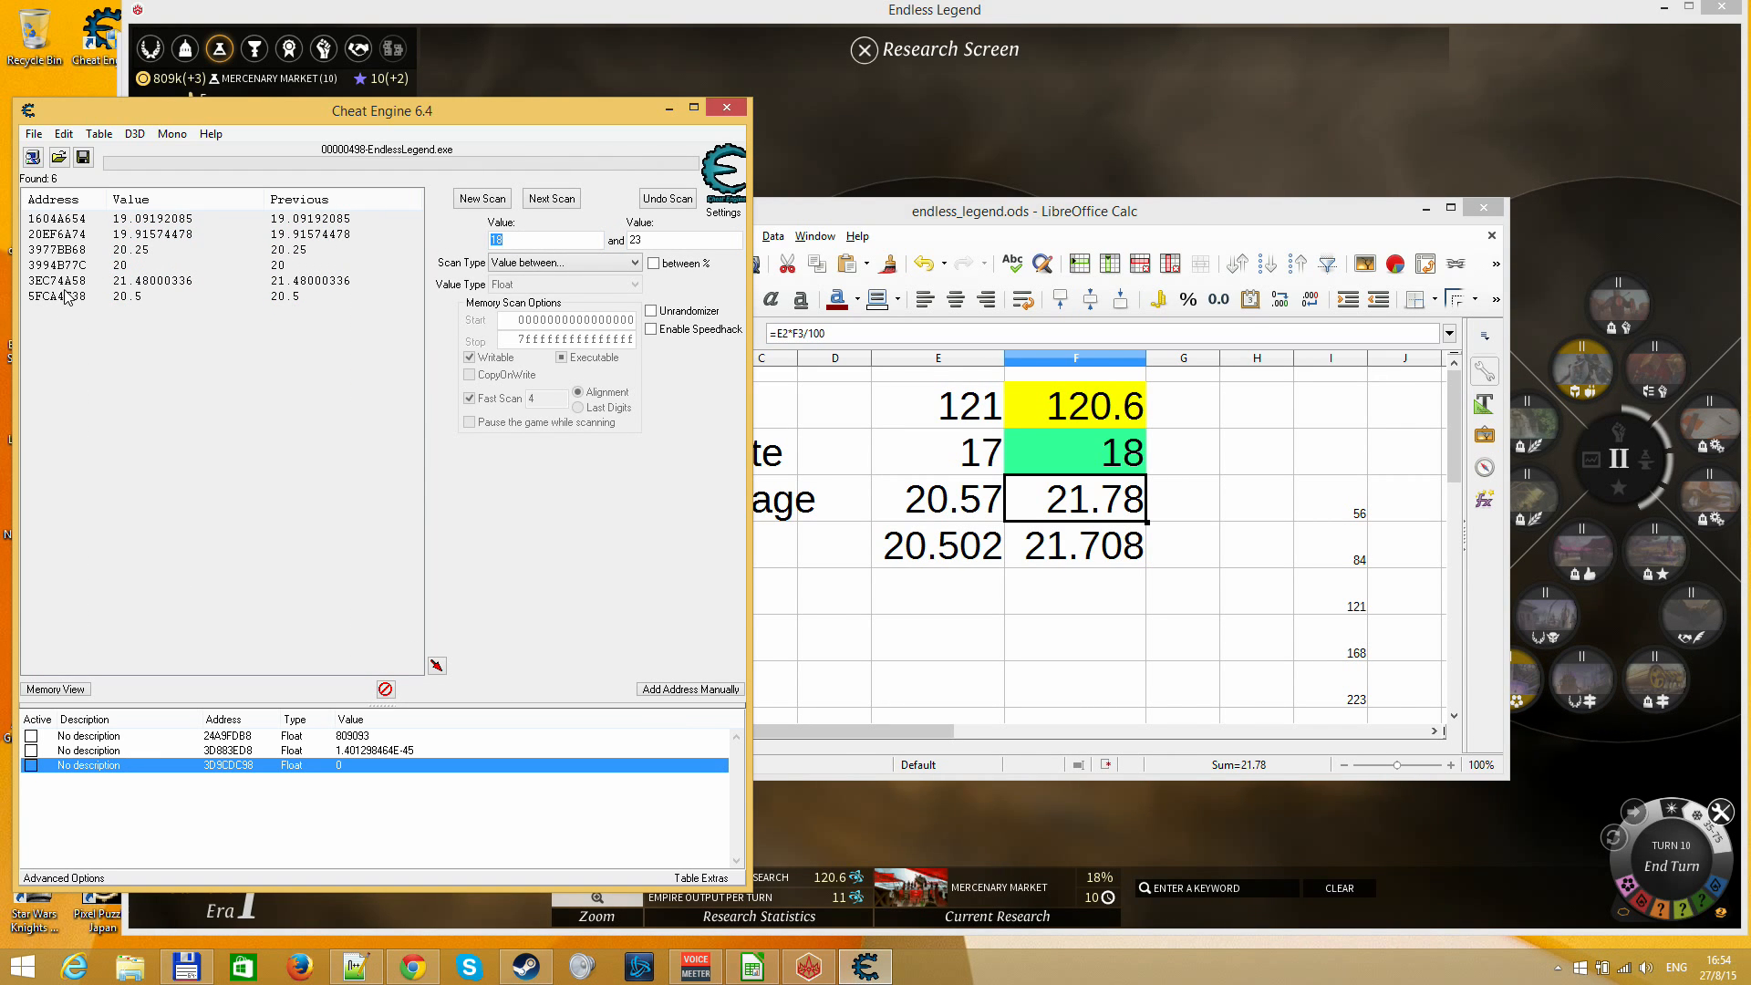
# Add the found address 3EC74A58 to the address list and set its value to 115
pyautogui.click(70, 286)
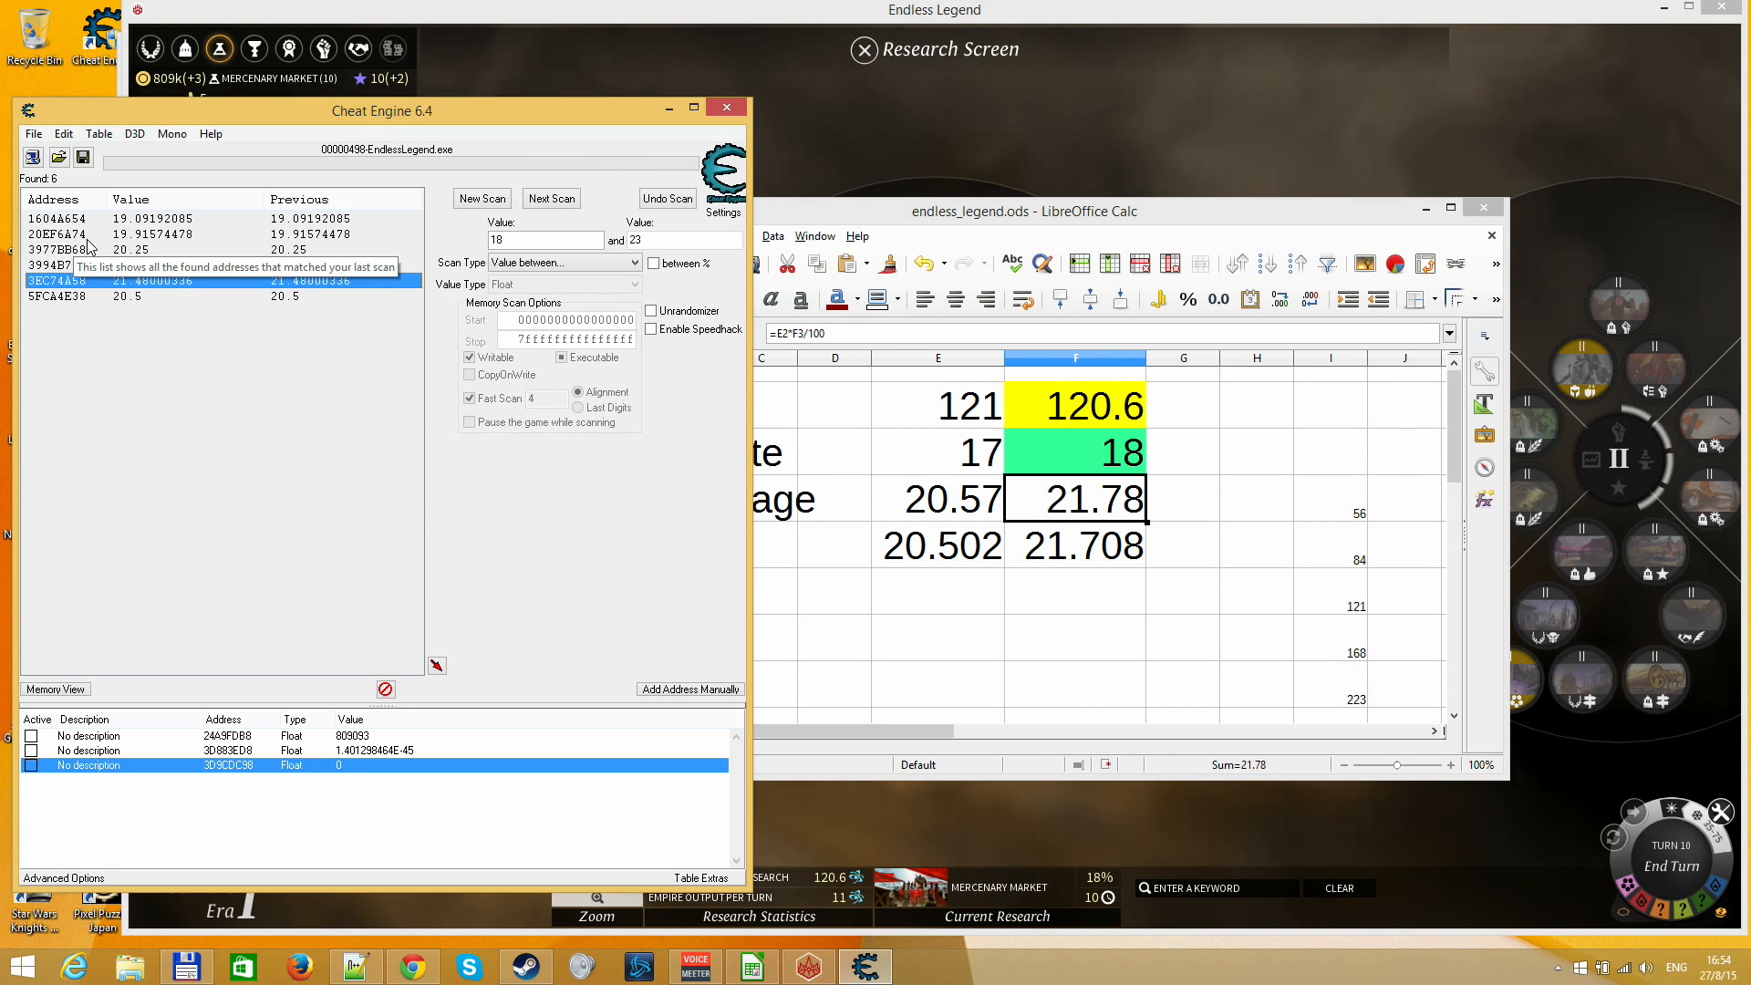
pyautogui.doubleClick(153, 282)
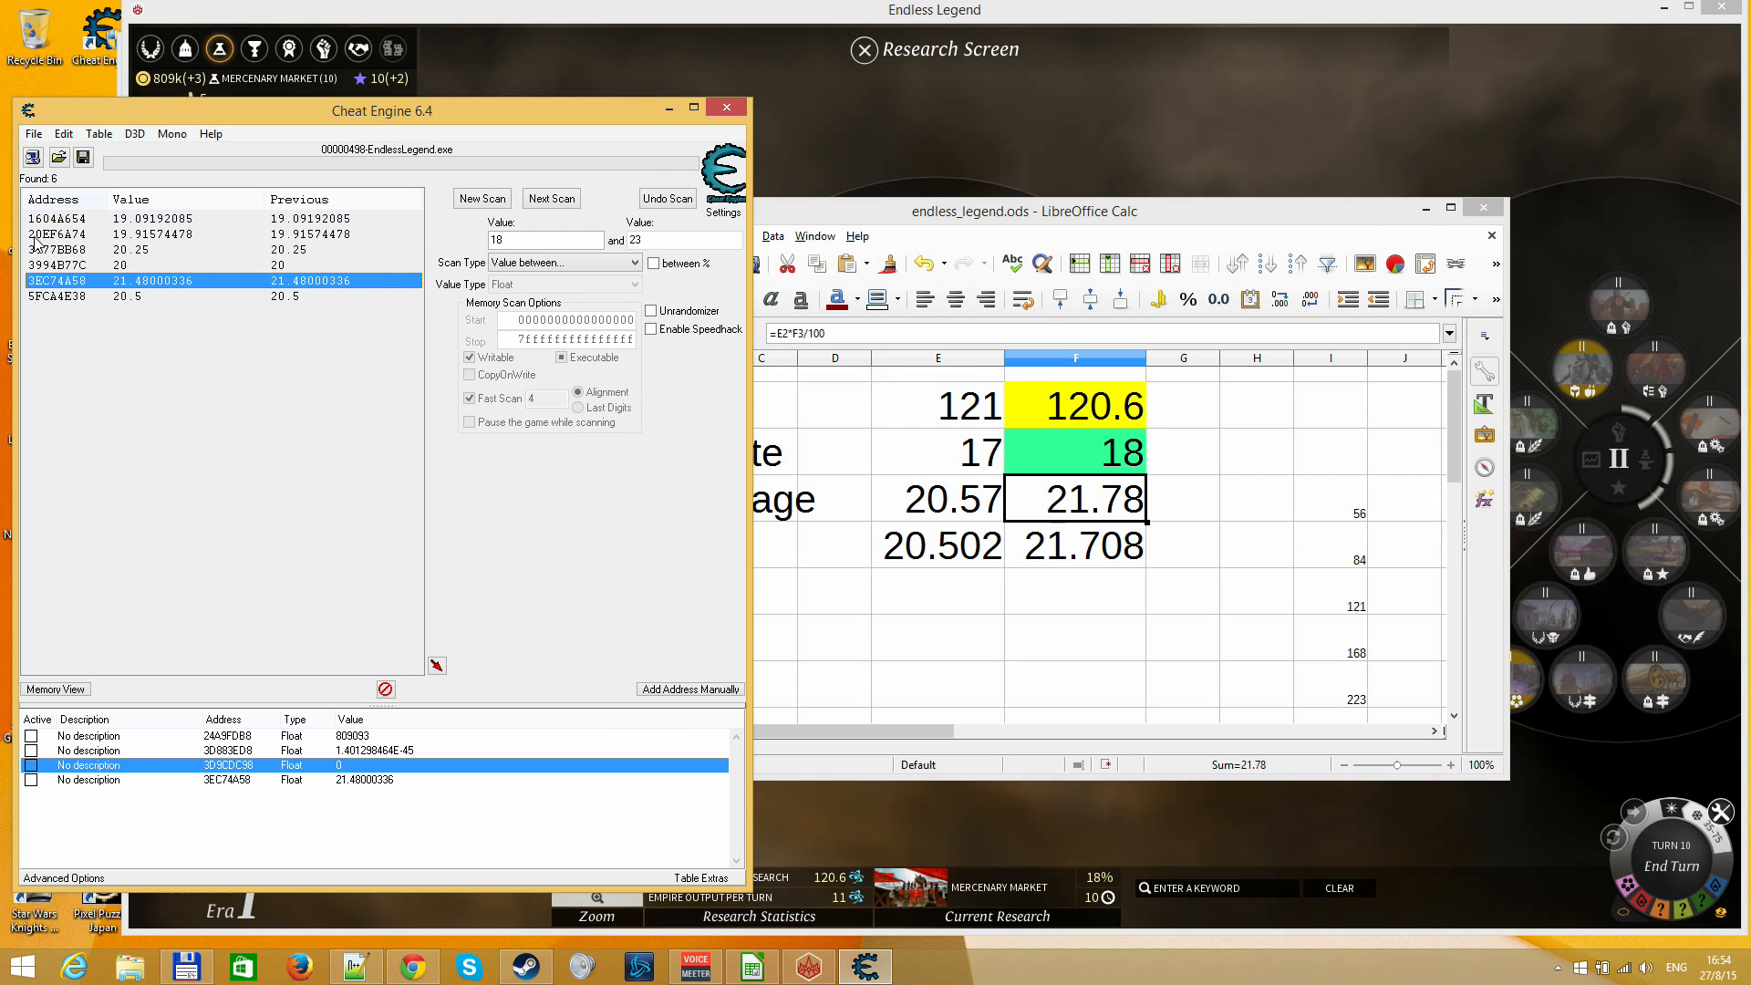
pyautogui.click(152, 299)
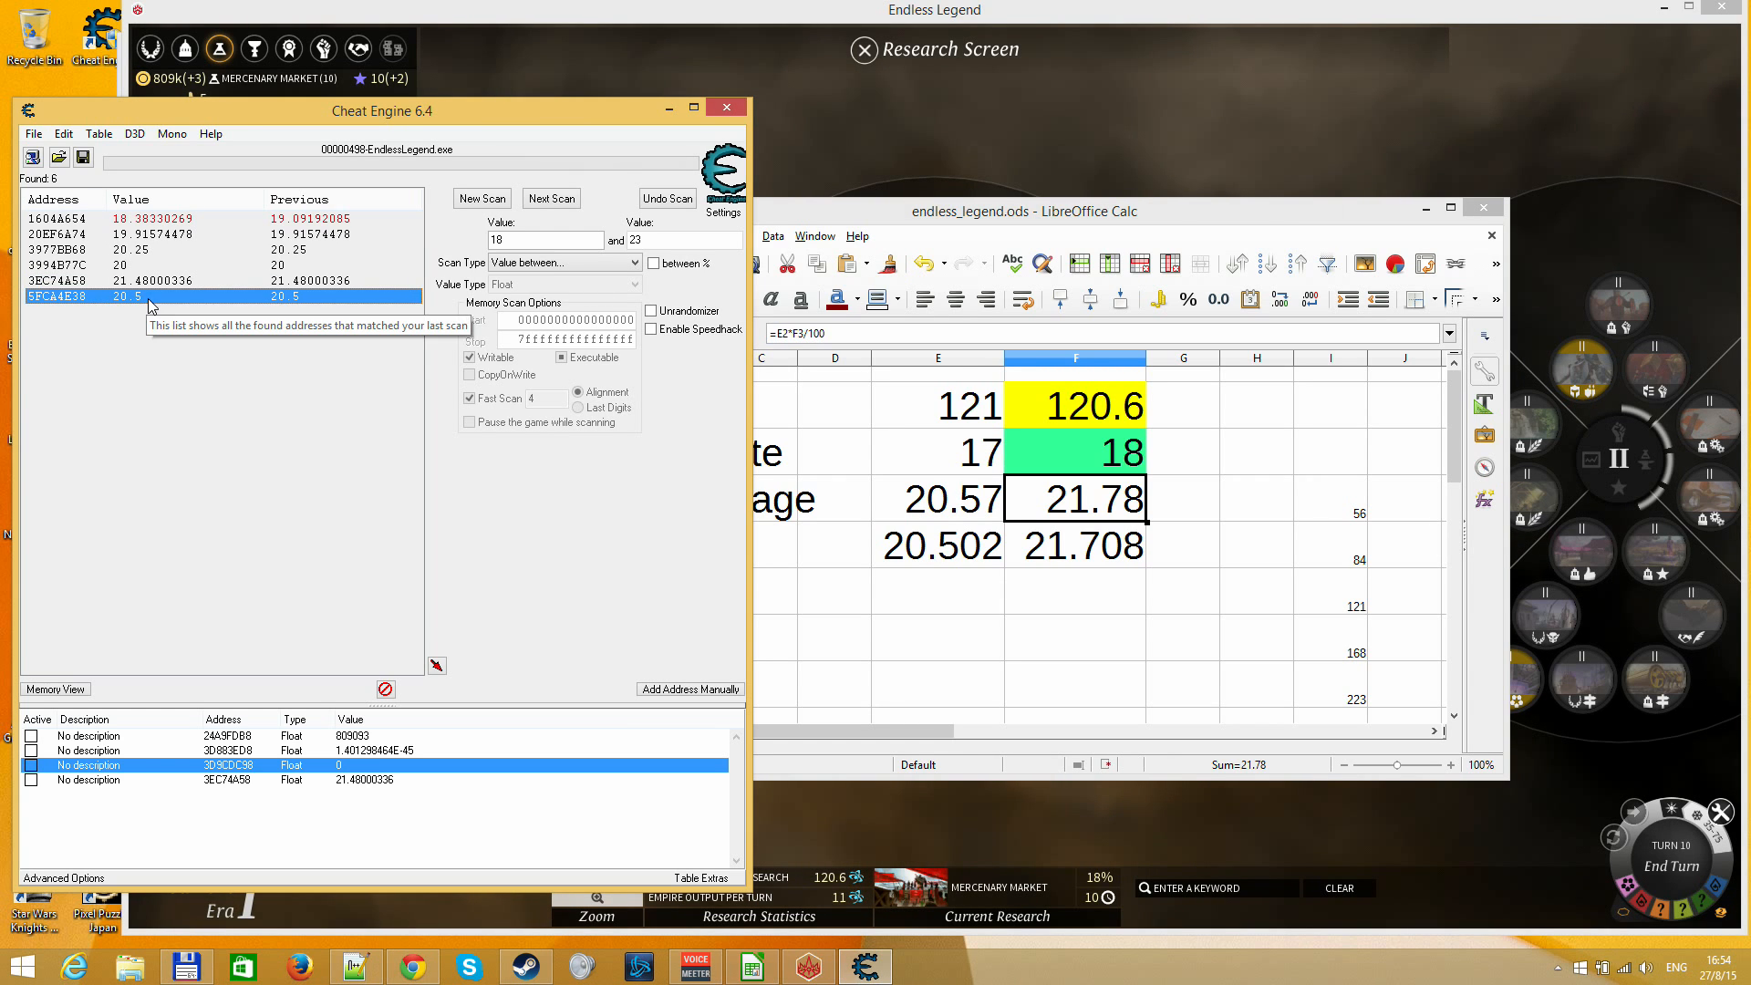
pyautogui.click(114, 281)
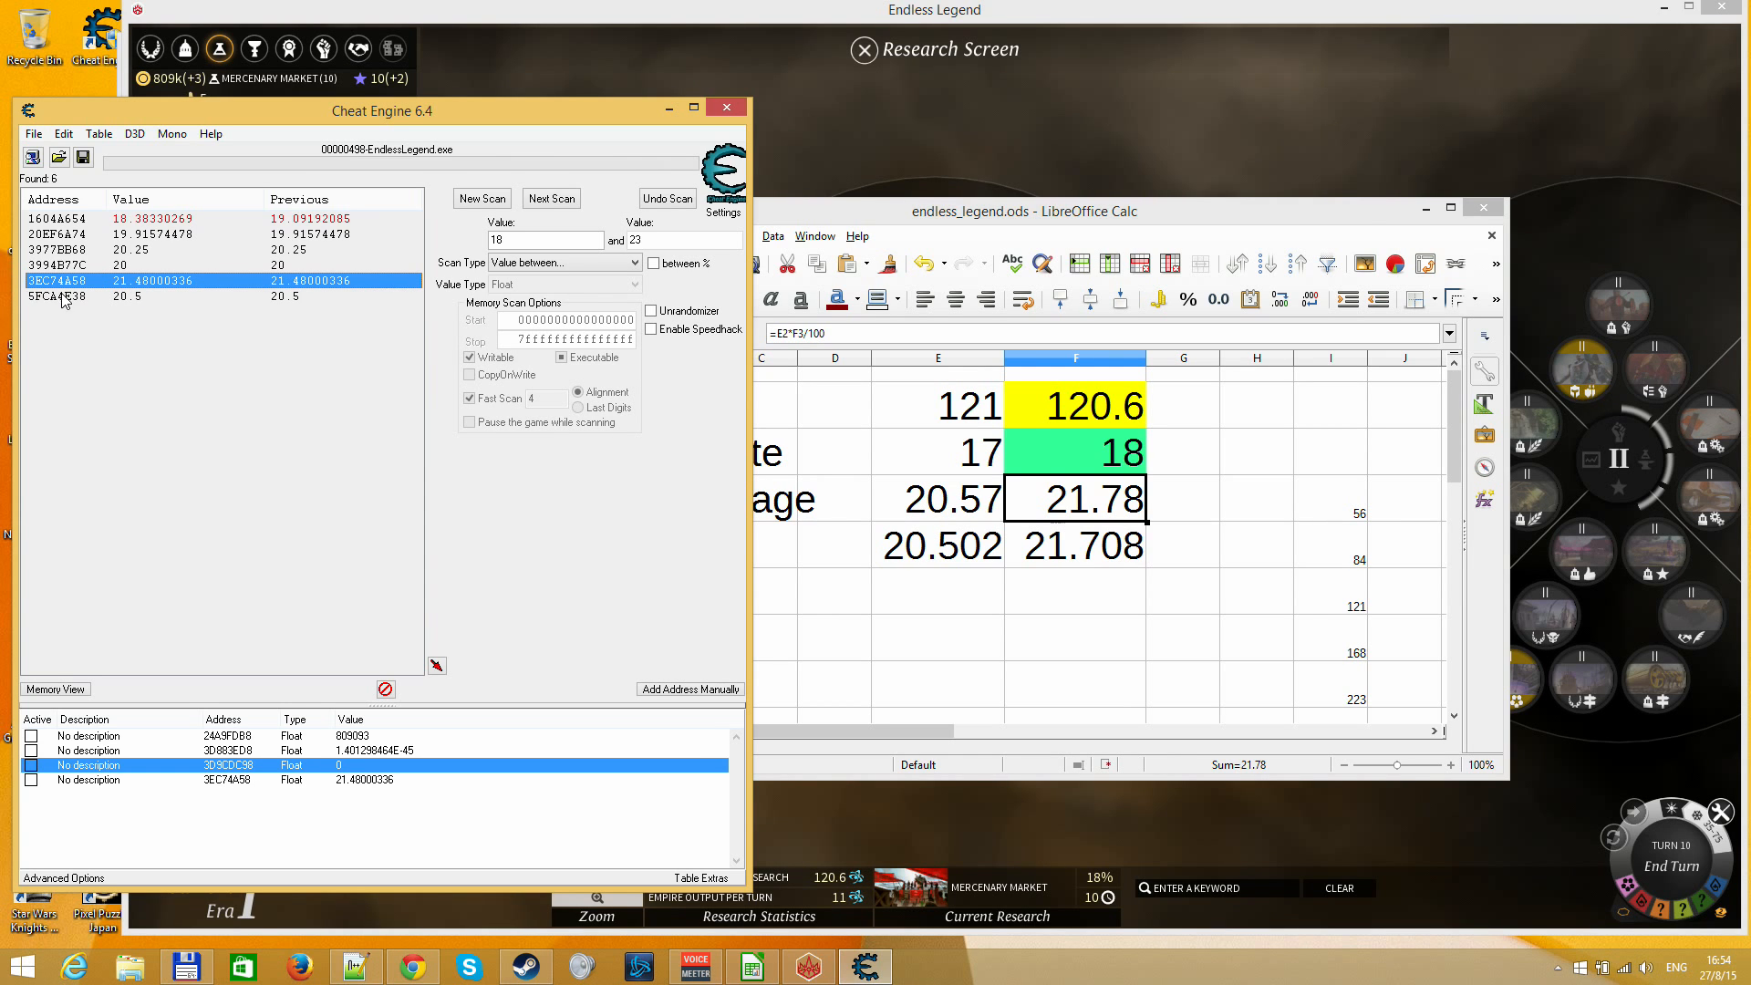
pyautogui.doubleClick(379, 780)
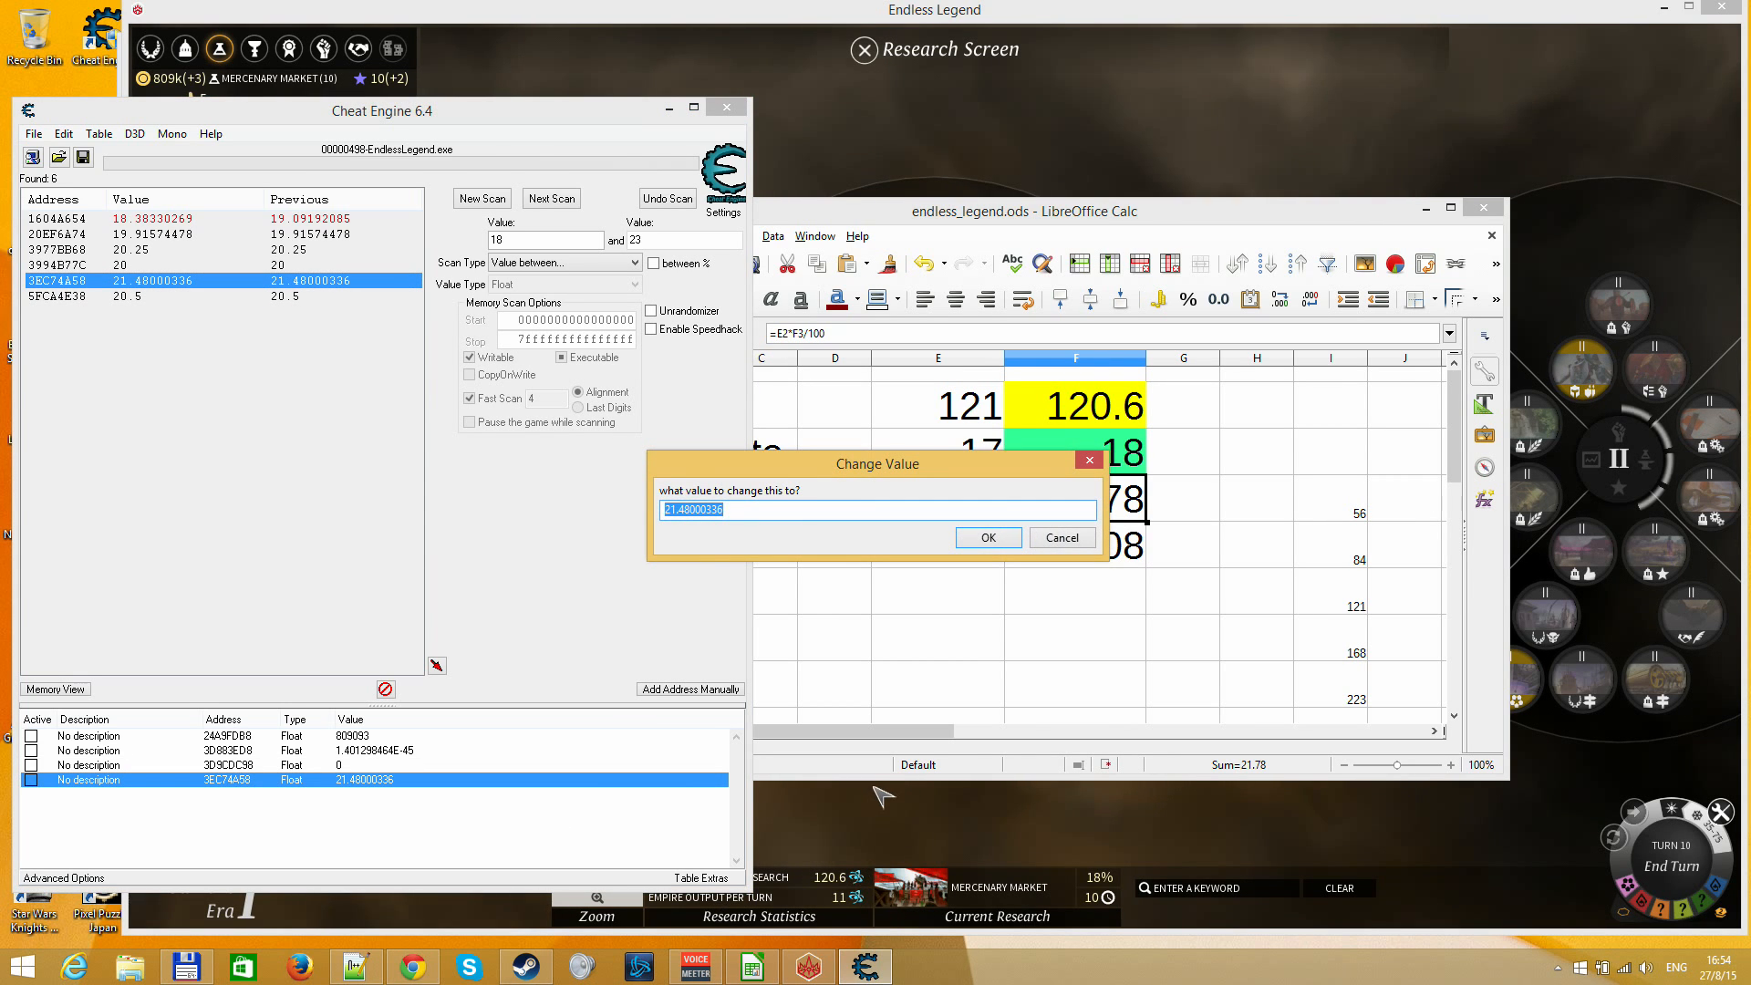
pyautogui.write('115')
pyautogui.press('Return')
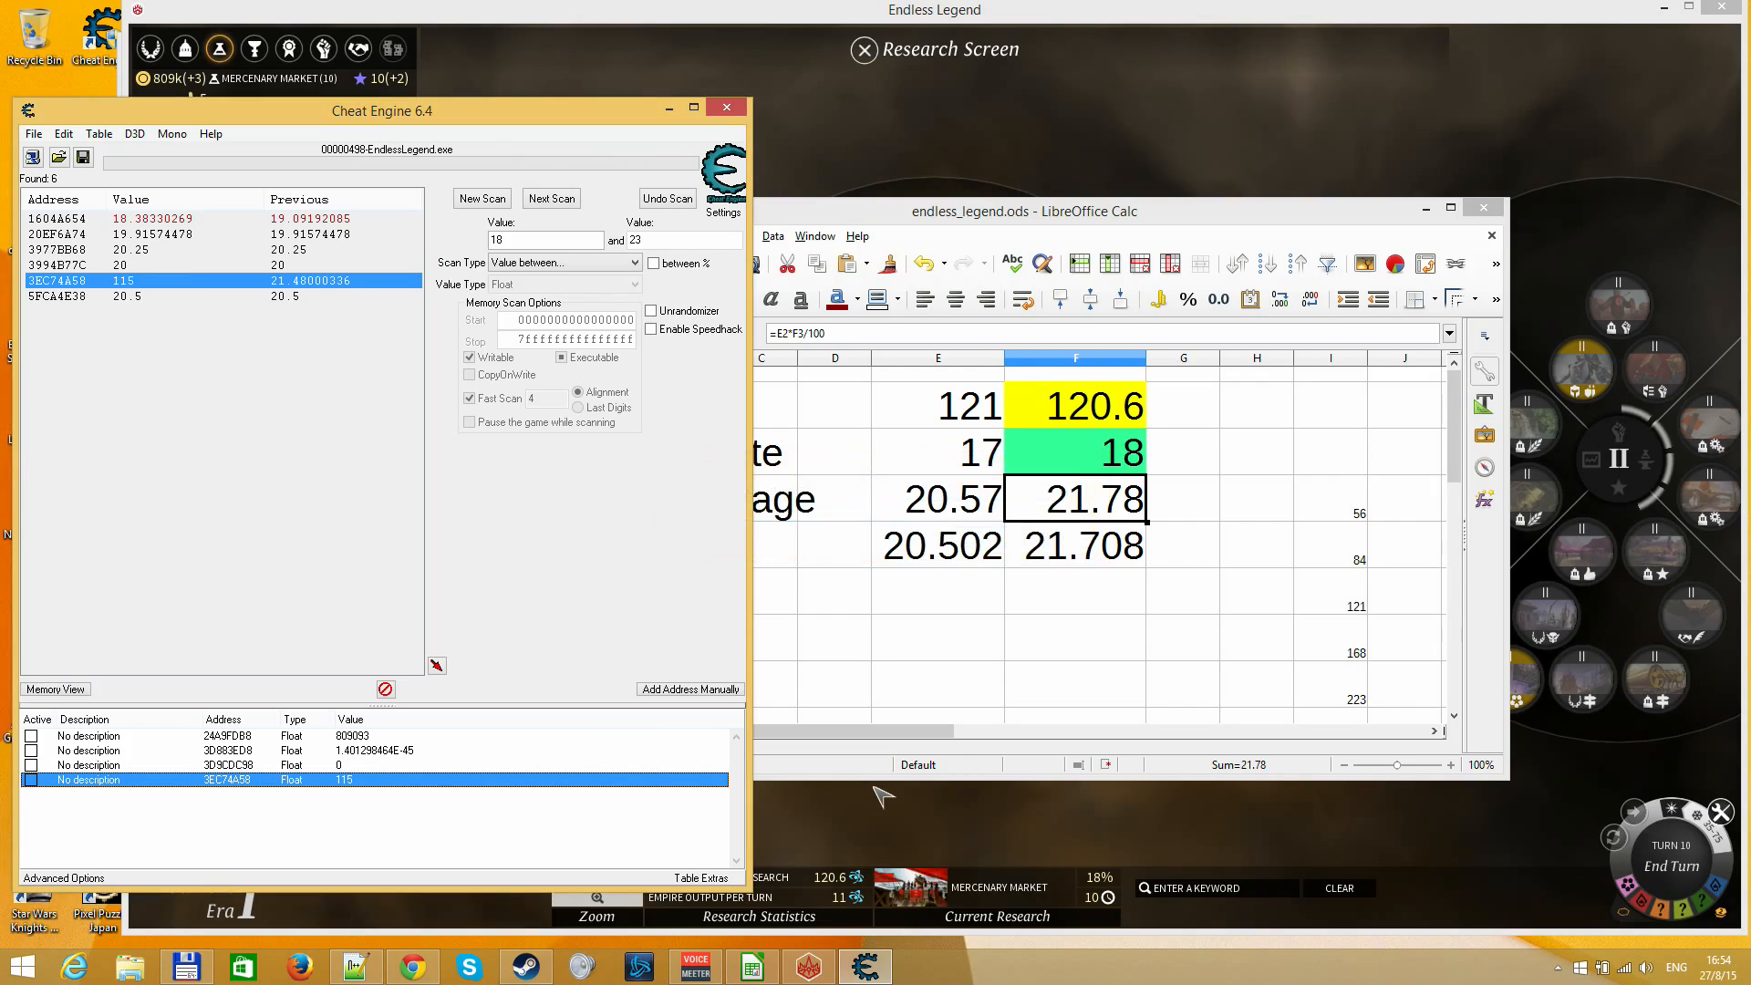
# Return to Endless Legend and reopen the Research Screen to check Mercenary Market's progress
pyautogui.click(880, 796)
pyautogui.press('Escape')
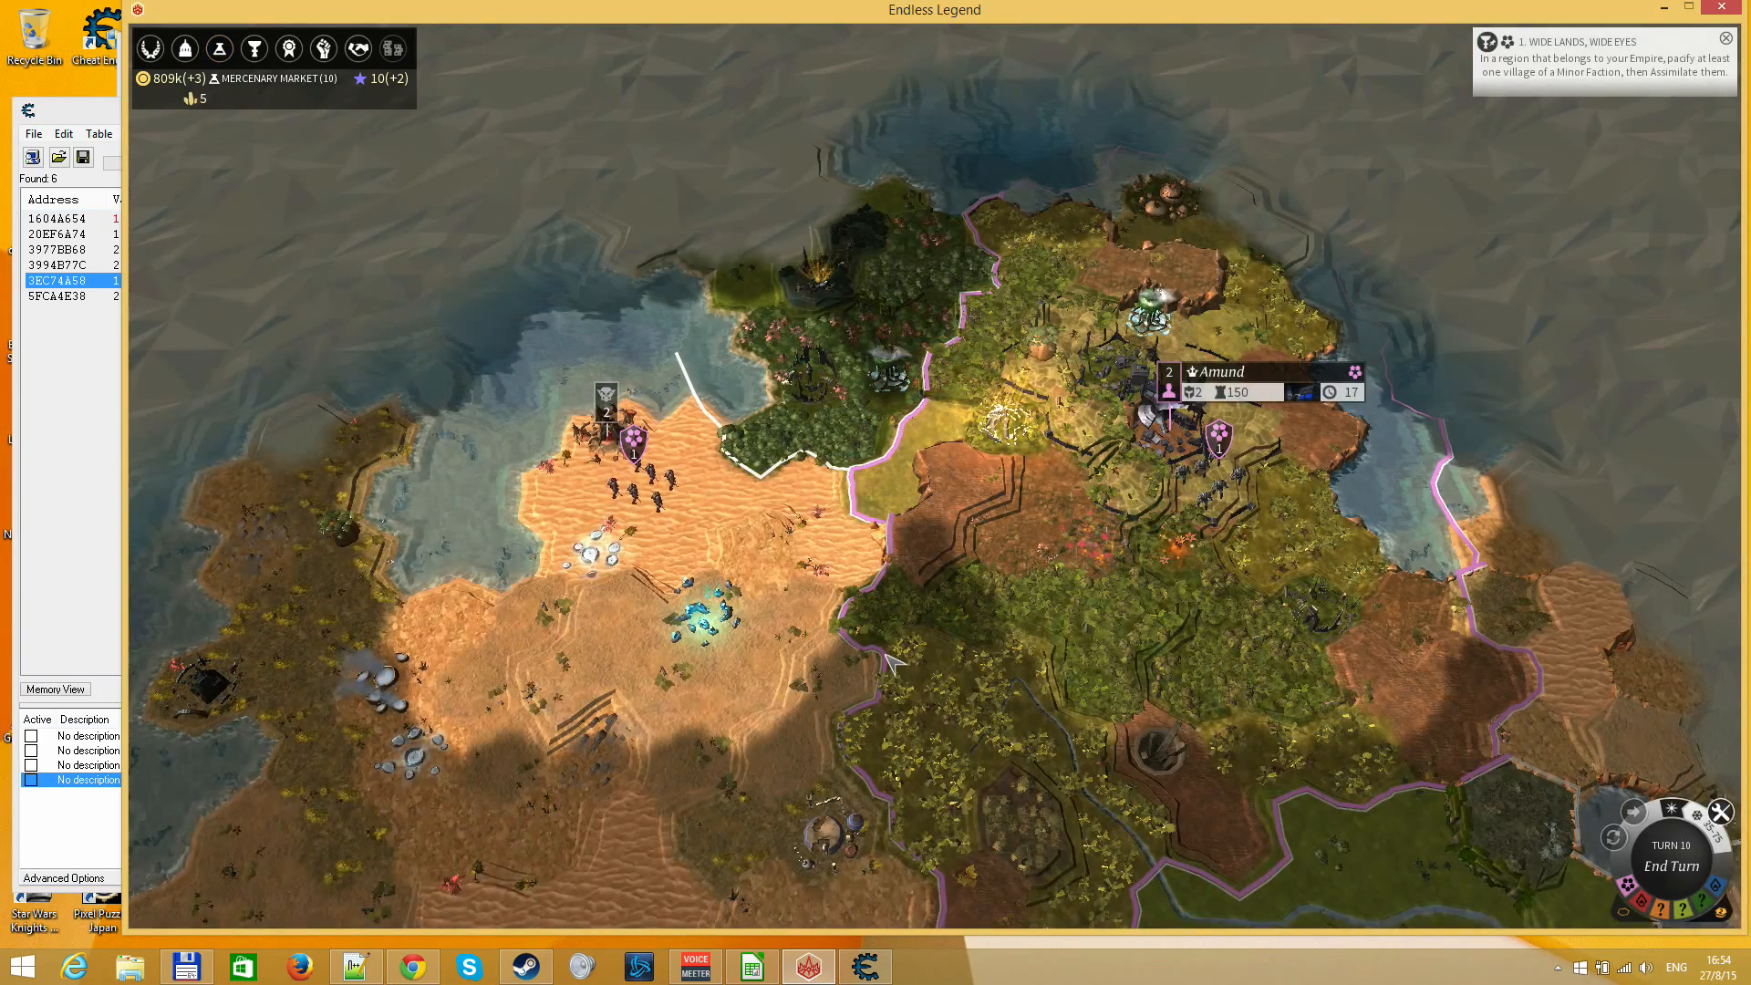
pyautogui.press('F3')
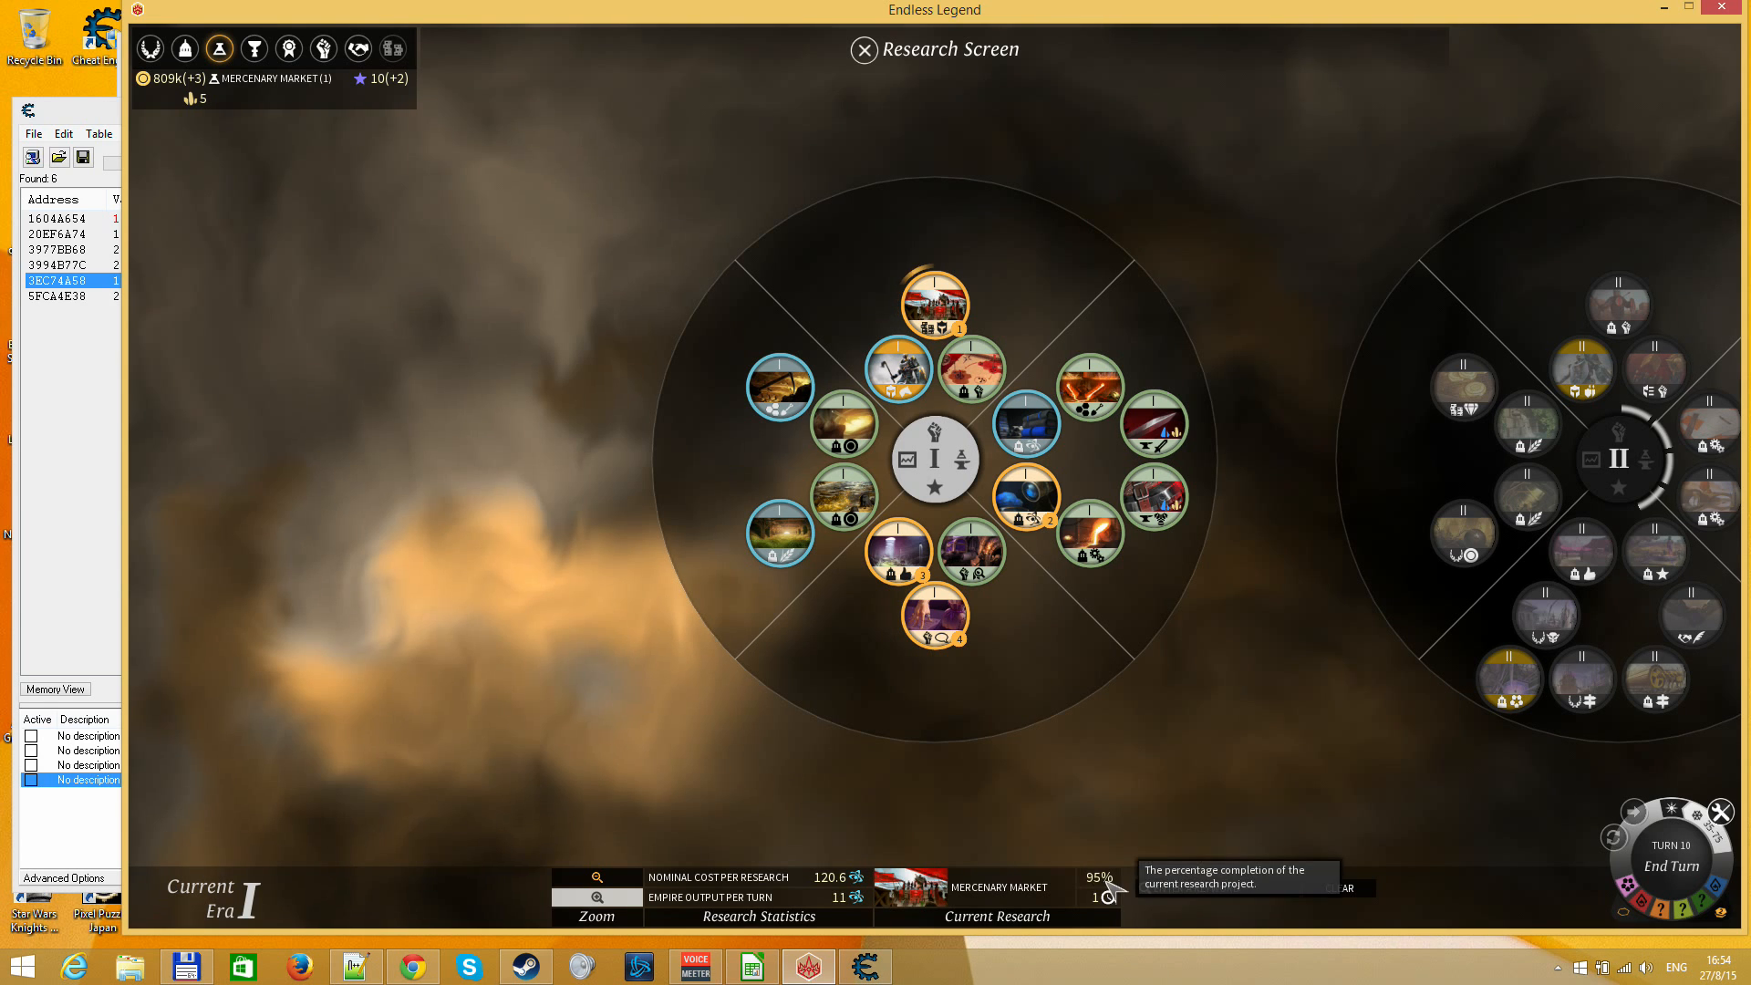
# Switch to Cheat Engine and copy the Dust entry's address, 24A9FDB8, leaving the entry unedited
pyautogui.click(860, 950)
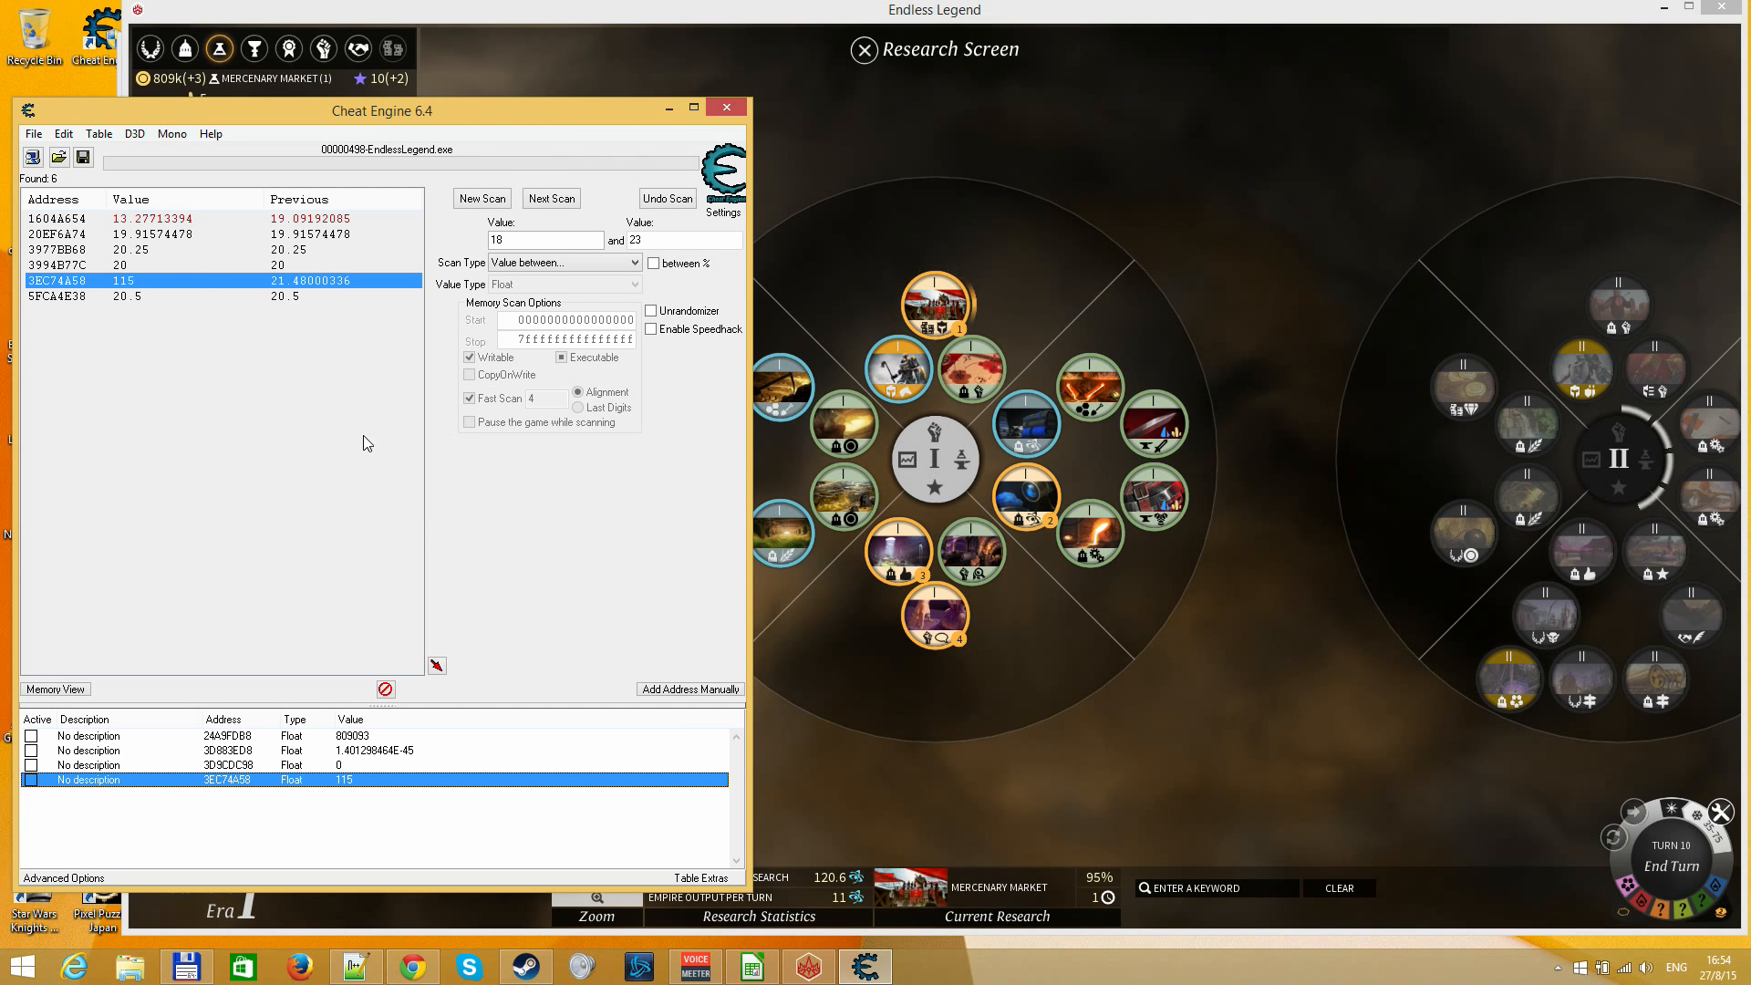
pyautogui.click(917, 762)
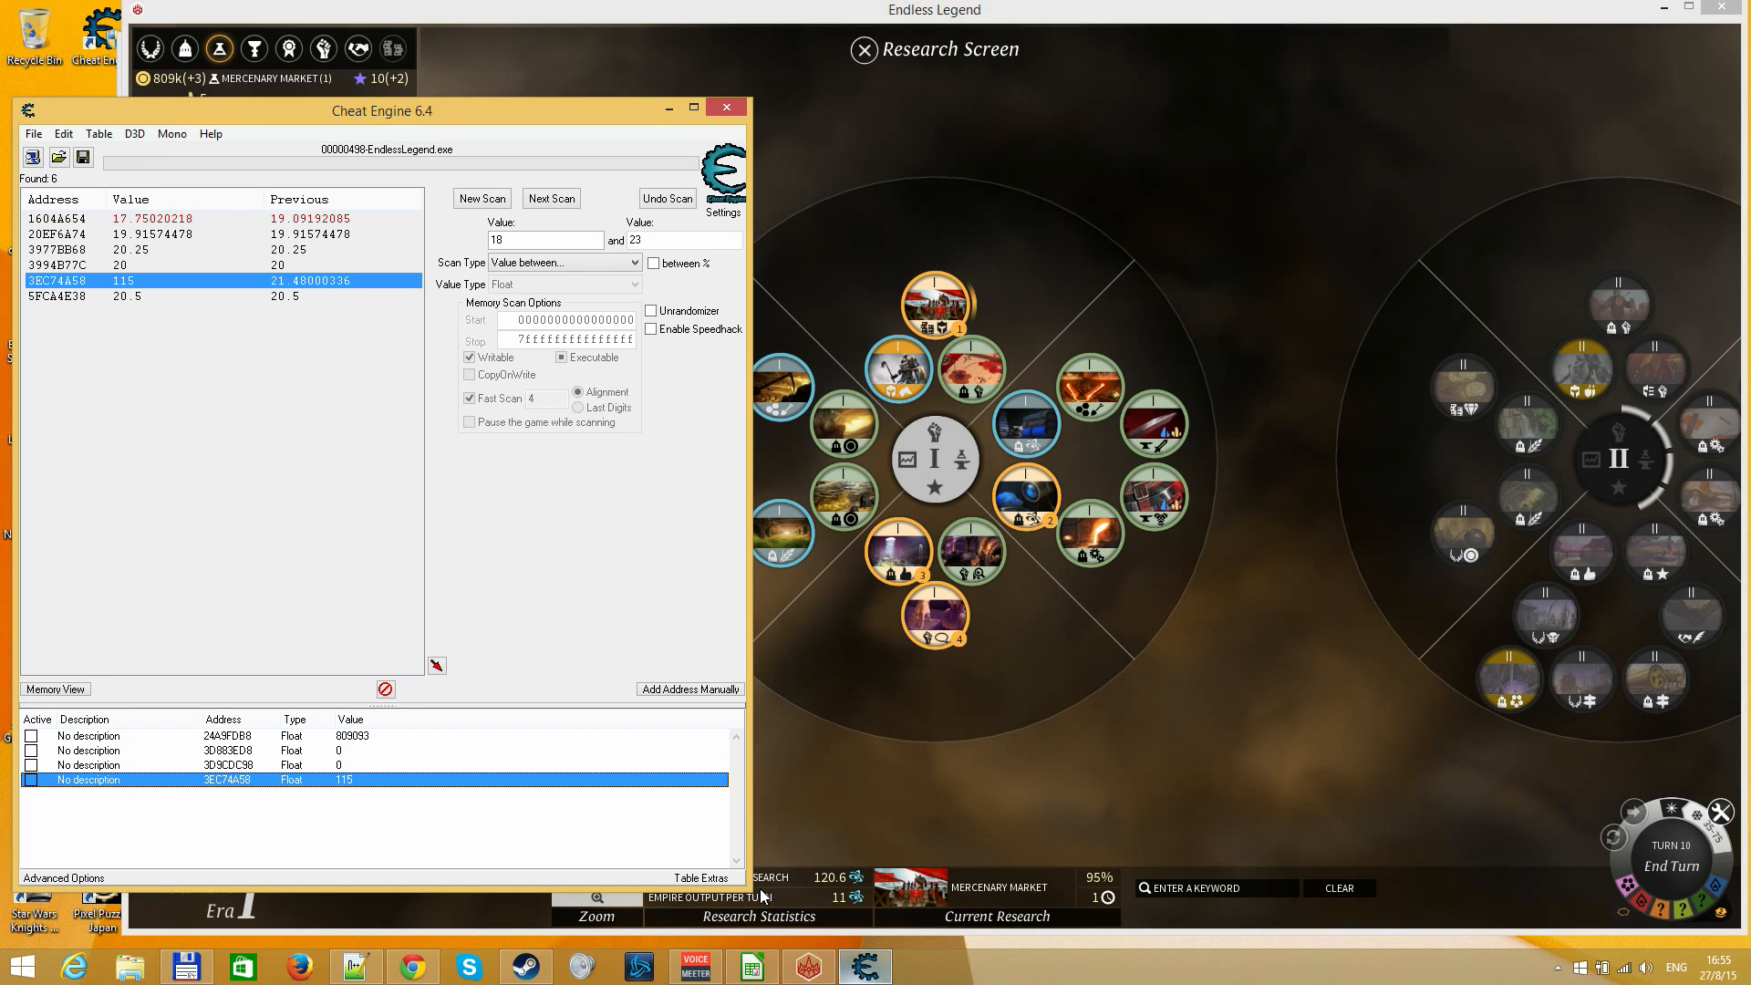
pyautogui.click(864, 967)
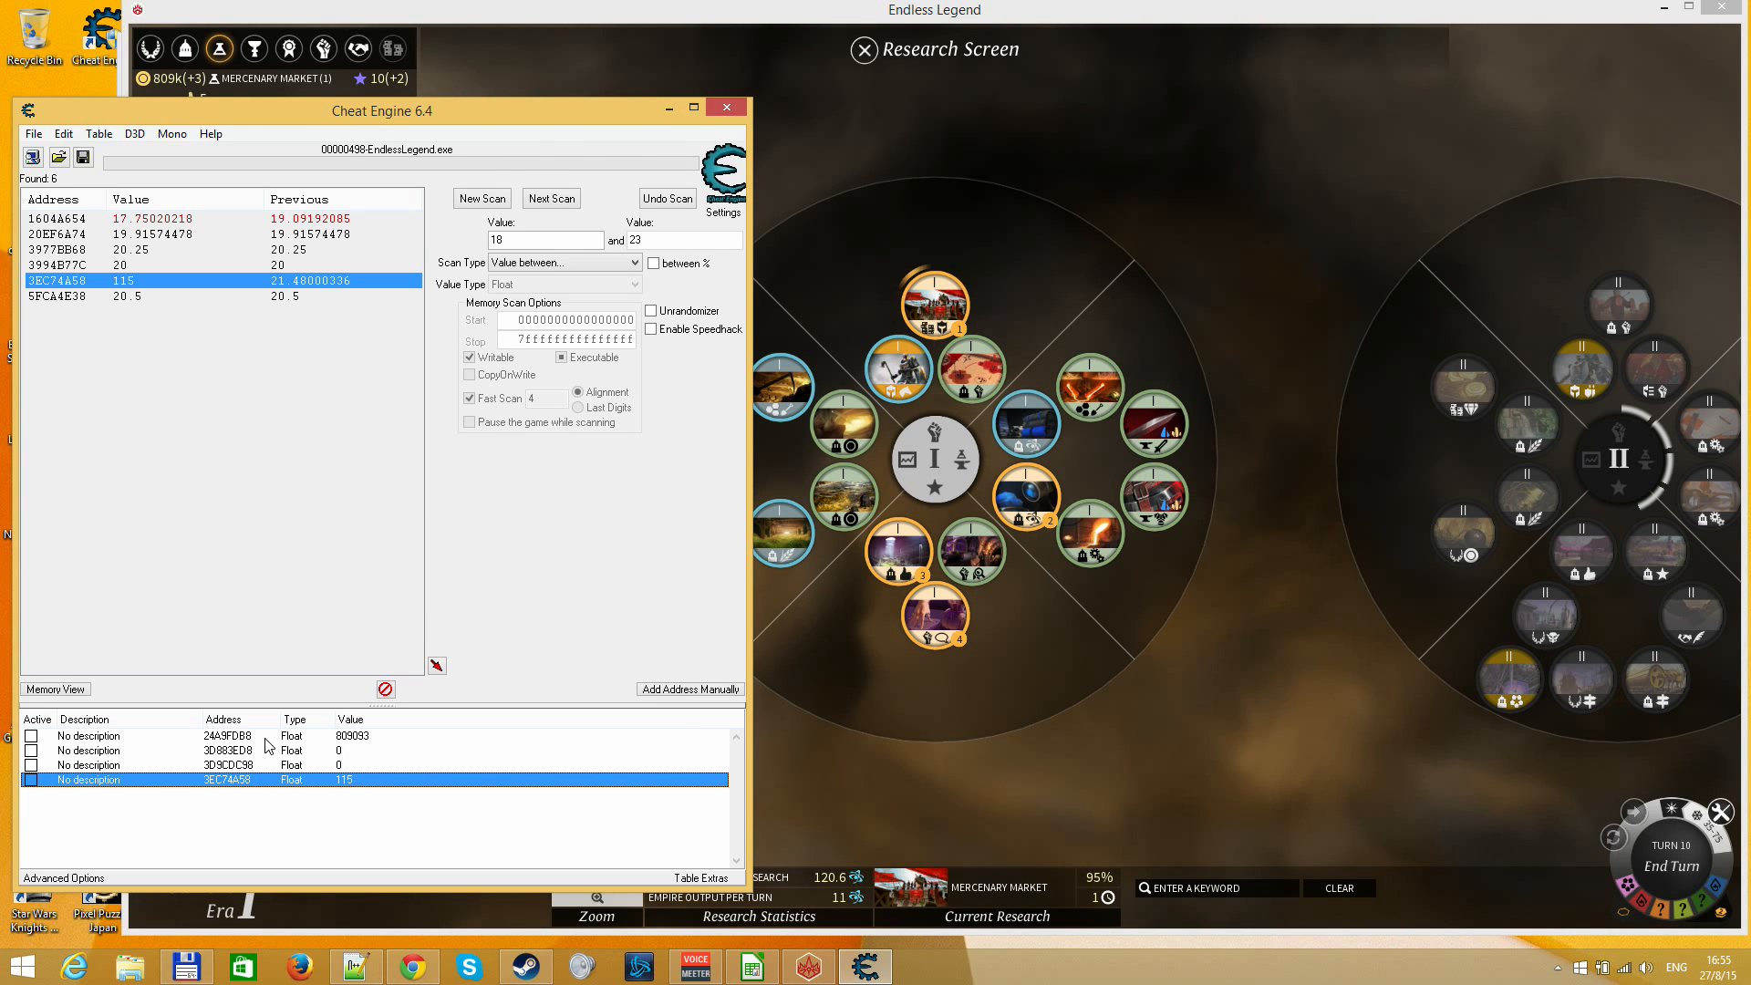
pyautogui.click(230, 736)
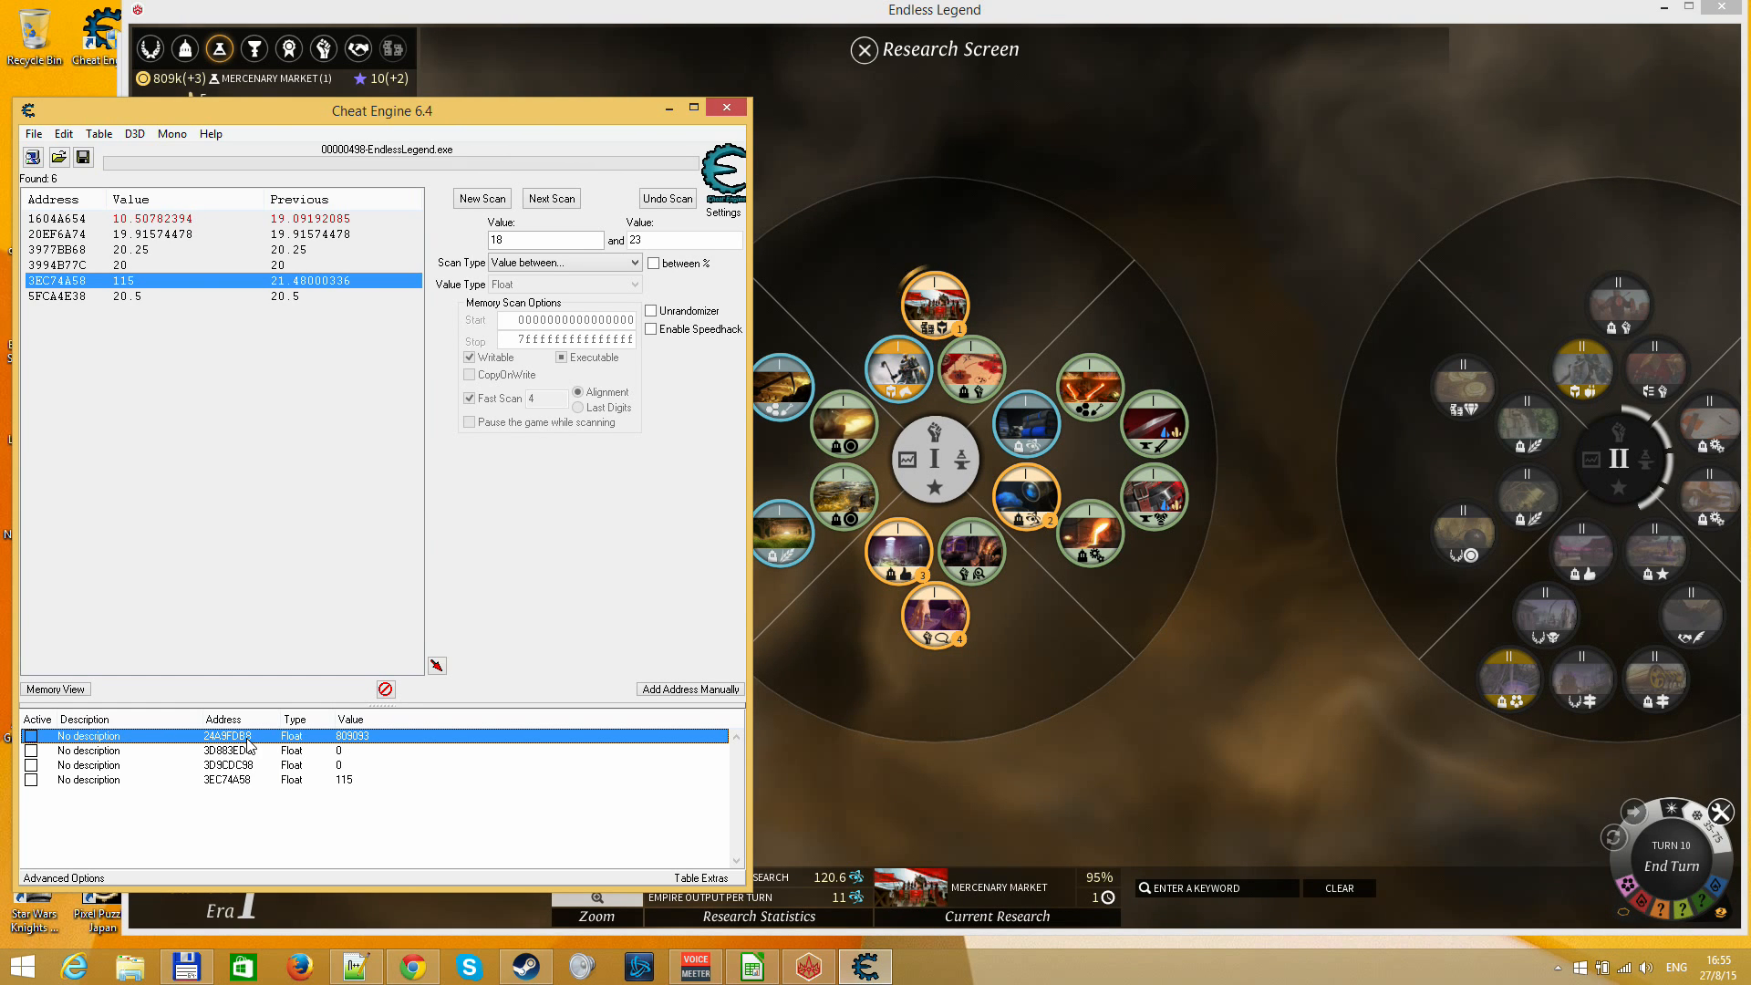
pyautogui.doubleClick(247, 737)
pyautogui.hotkey('ctrl', 'c')
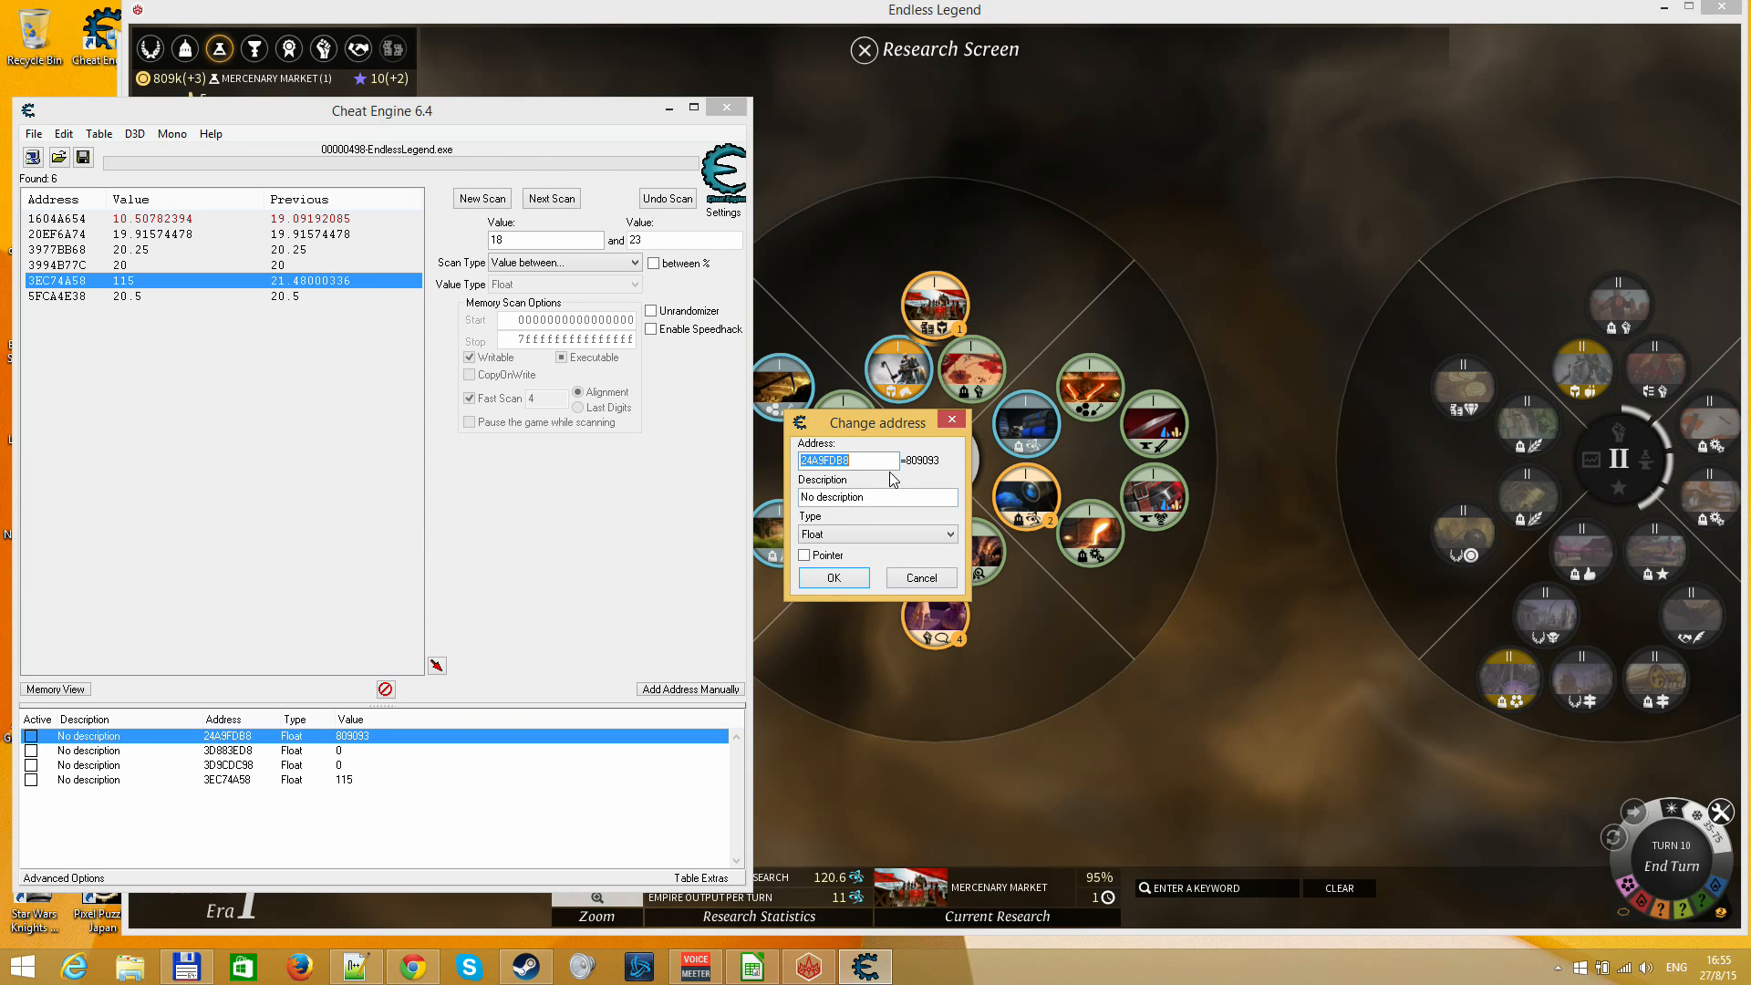
pyautogui.press('Escape')
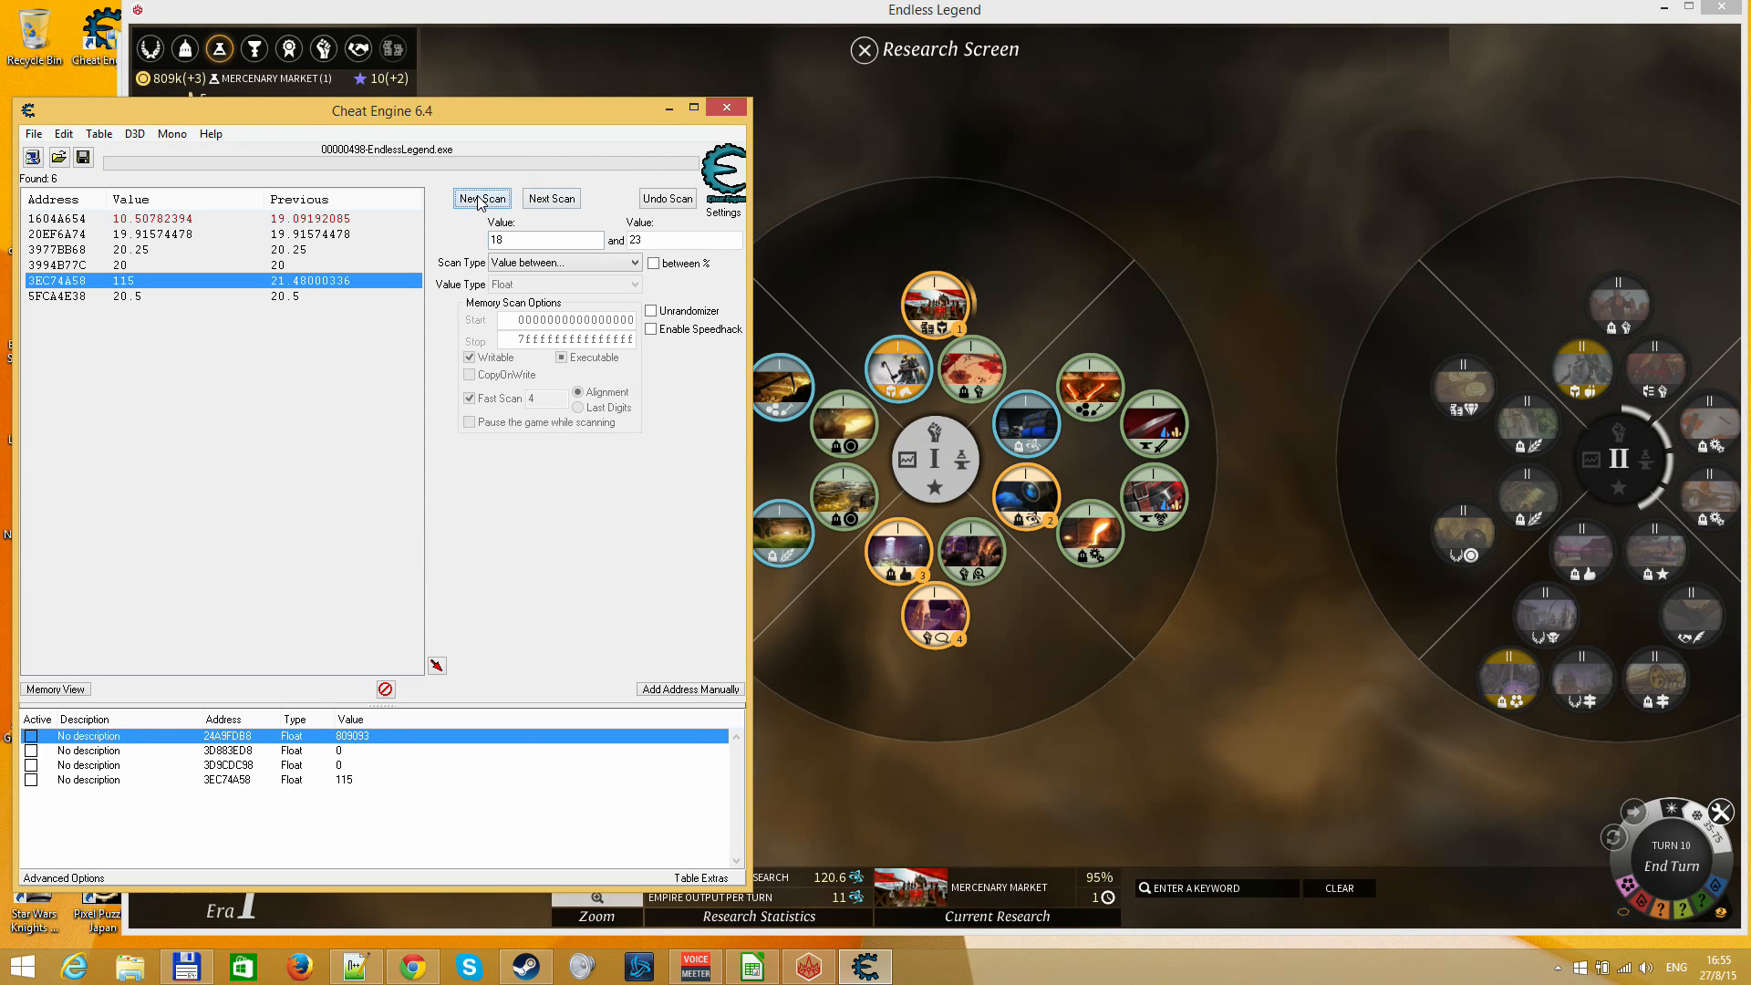
# Reset to a new scan and limit its memory range from 23C9FDB8 to 27A9FDB8, based on the copied Dust address
pyautogui.click(482, 198)
pyautogui.click(598, 267)
pyautogui.click(599, 270)
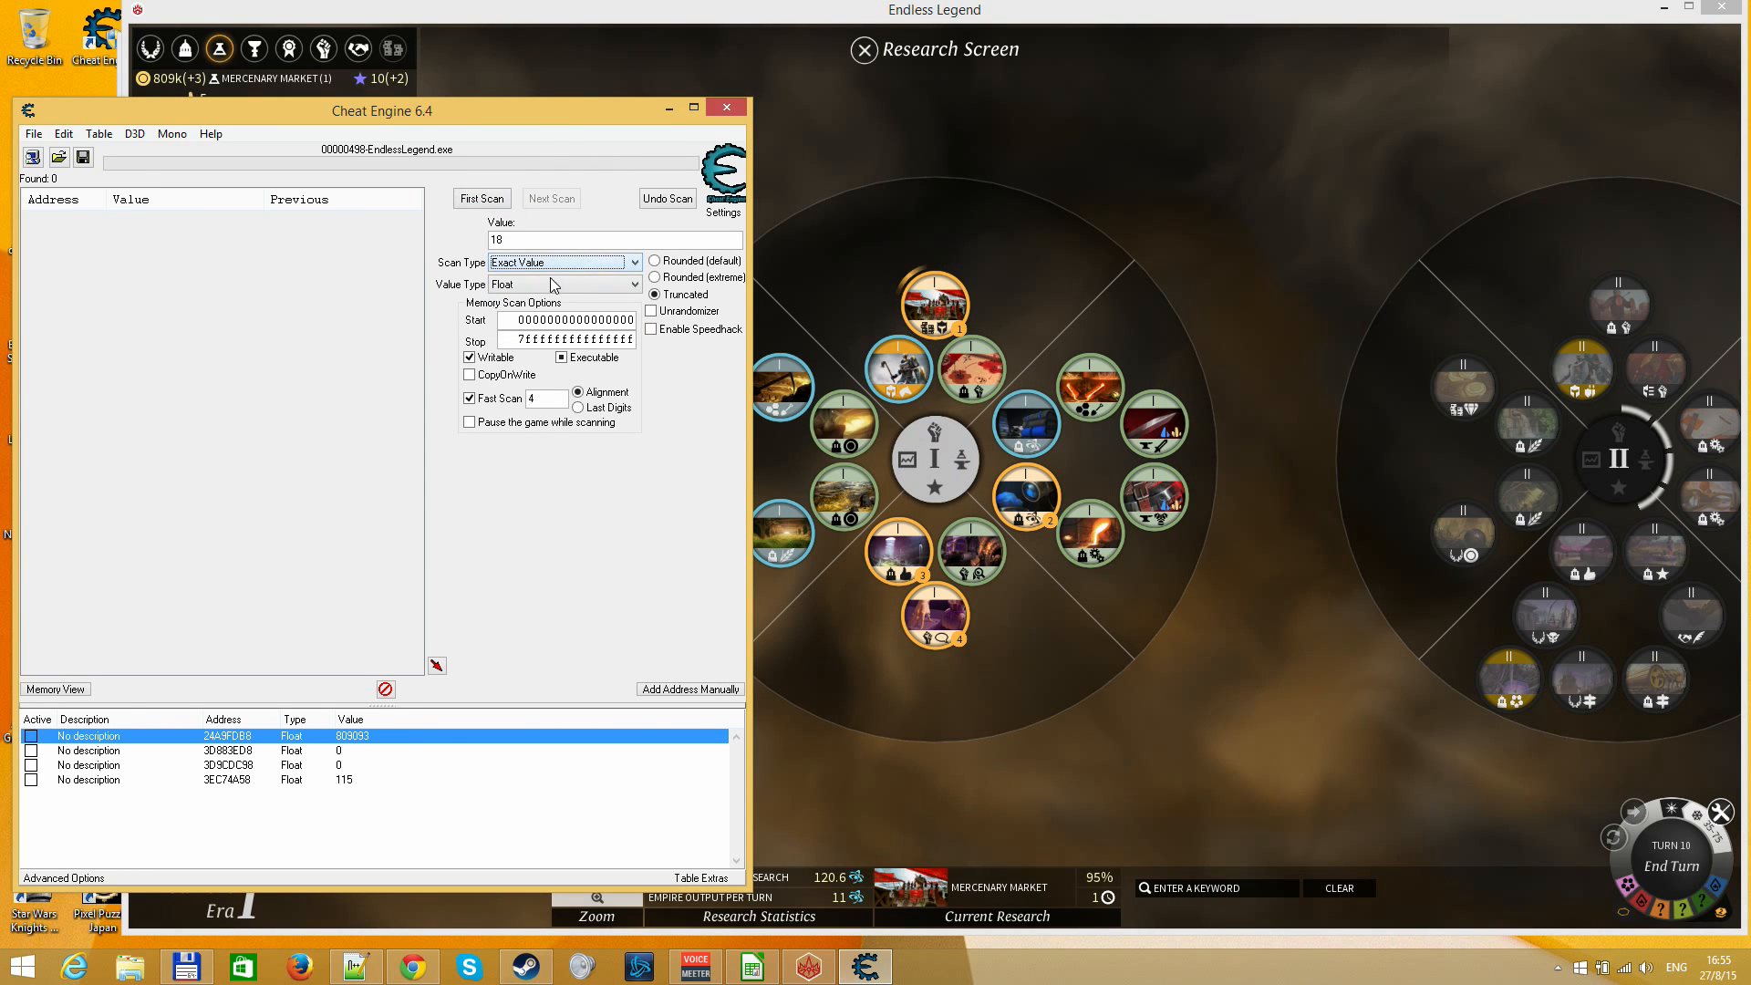
pyautogui.click(543, 265)
pyautogui.click(544, 264)
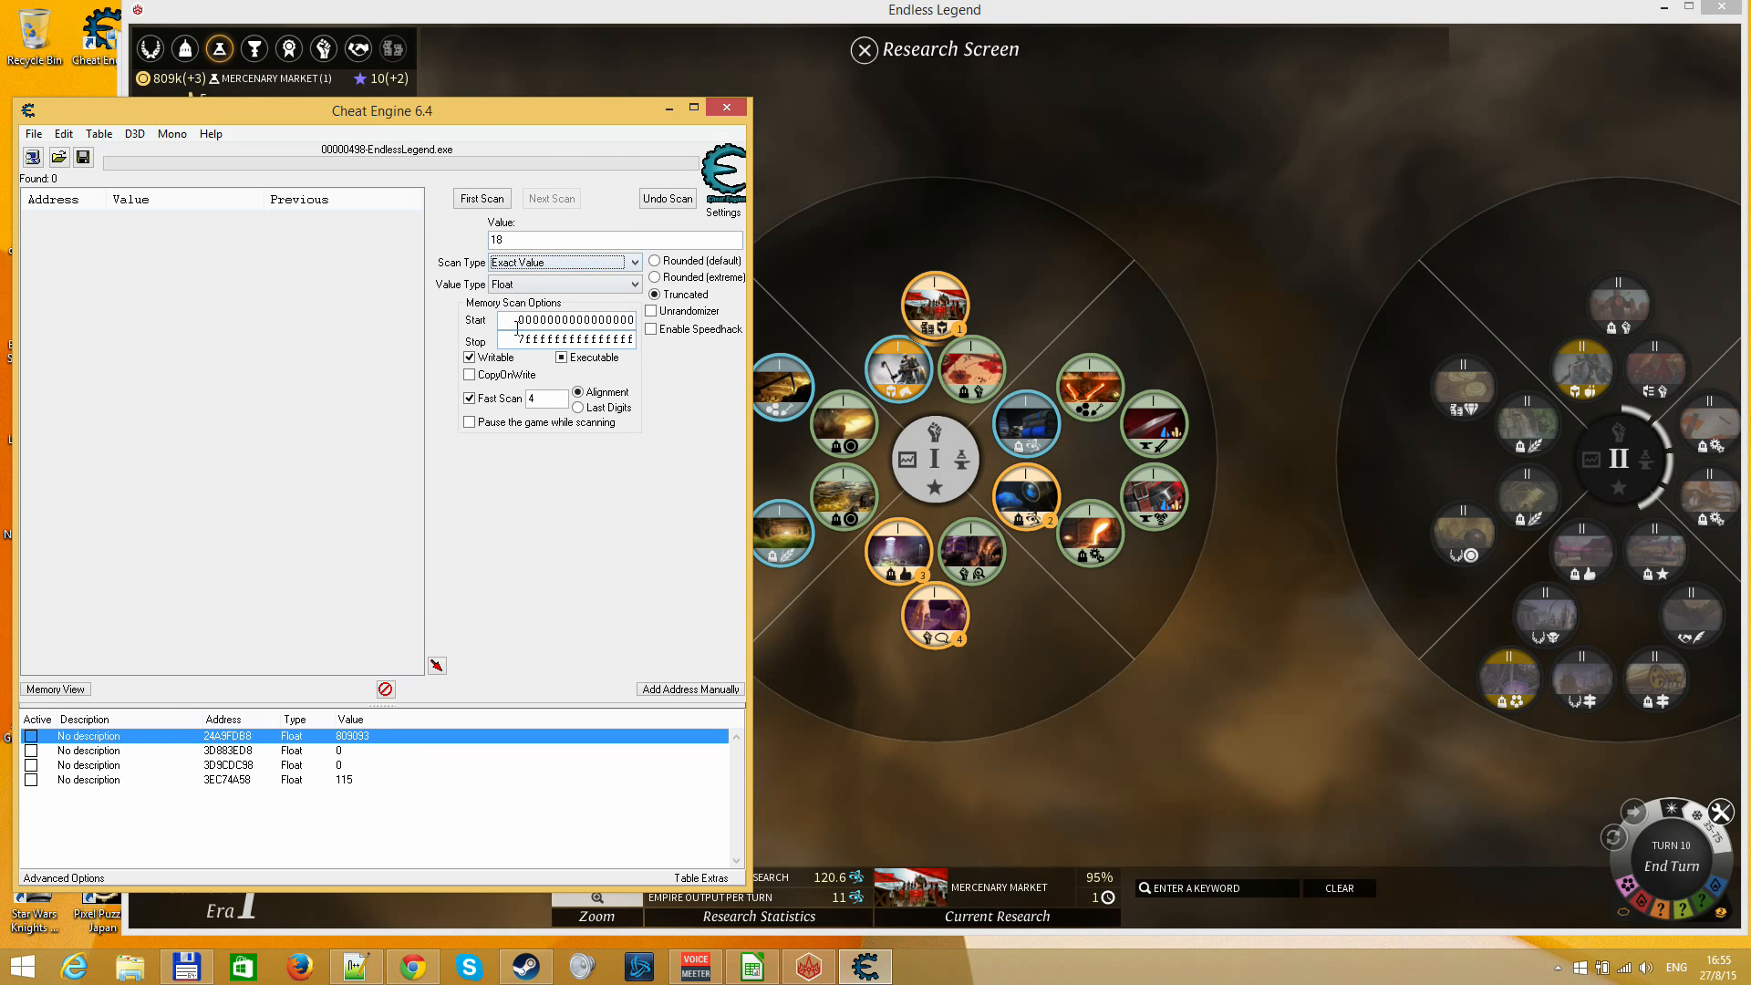
pyautogui.moveTo(522, 321); pyautogui.dragTo(710, 326)
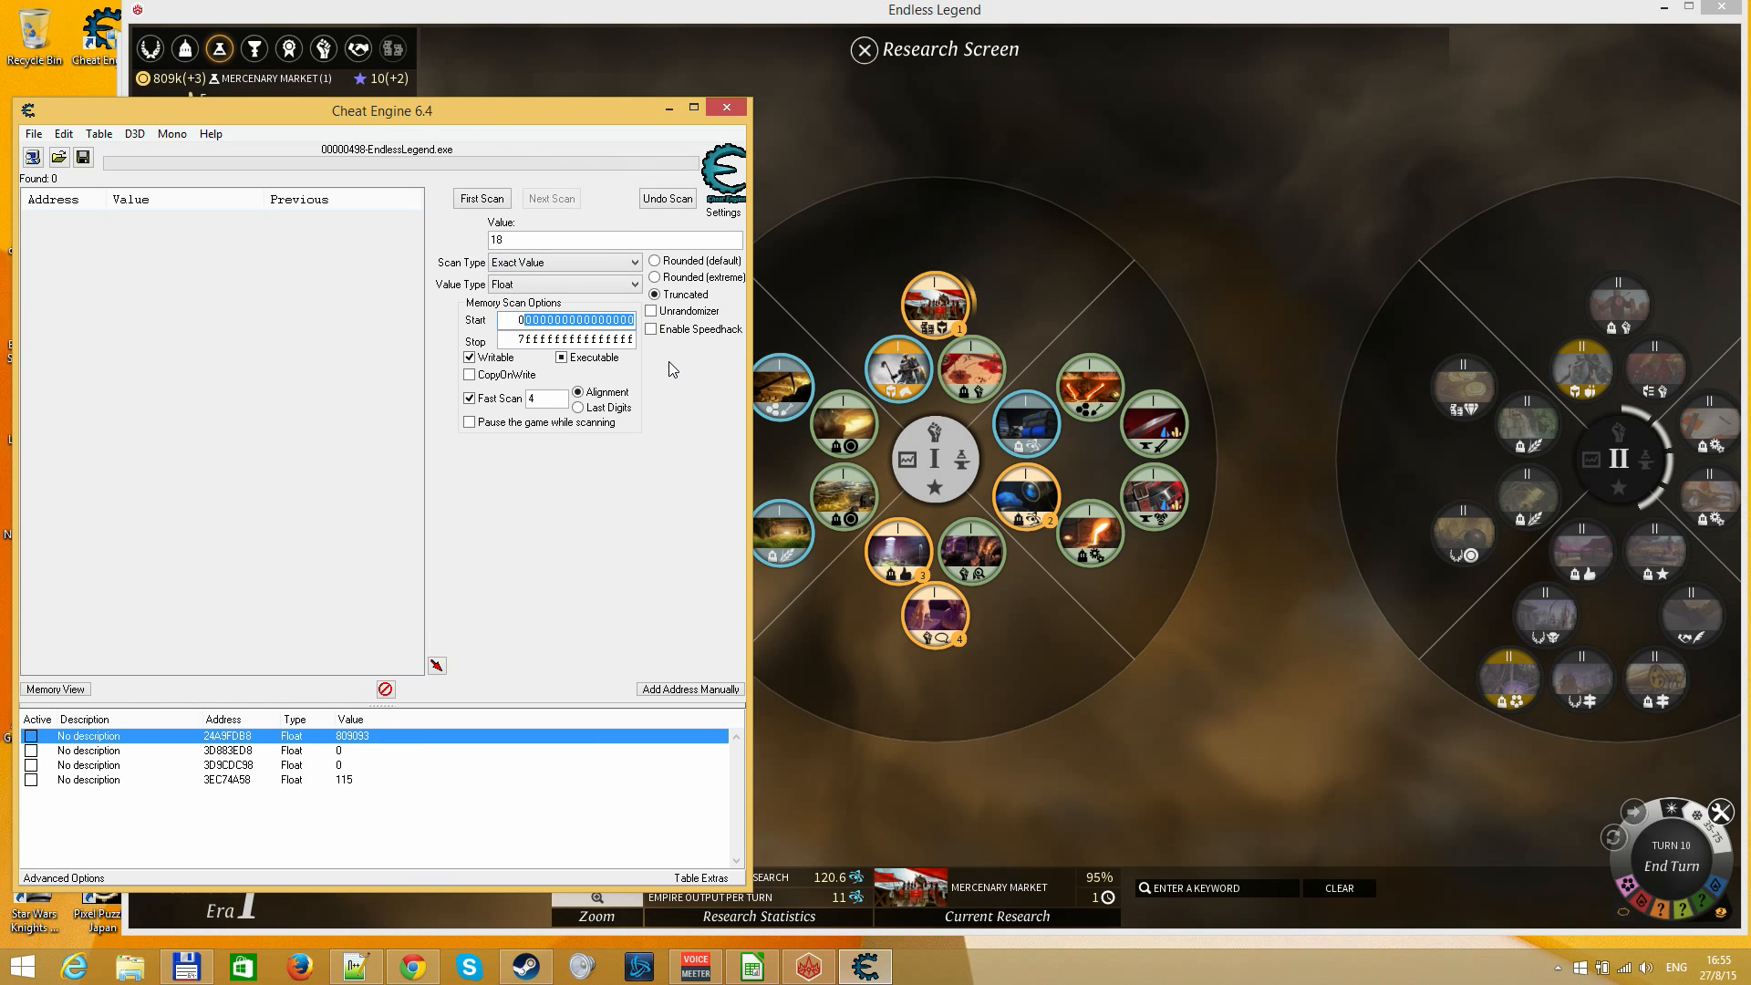
pyautogui.hotkey('ctrl', 'v')
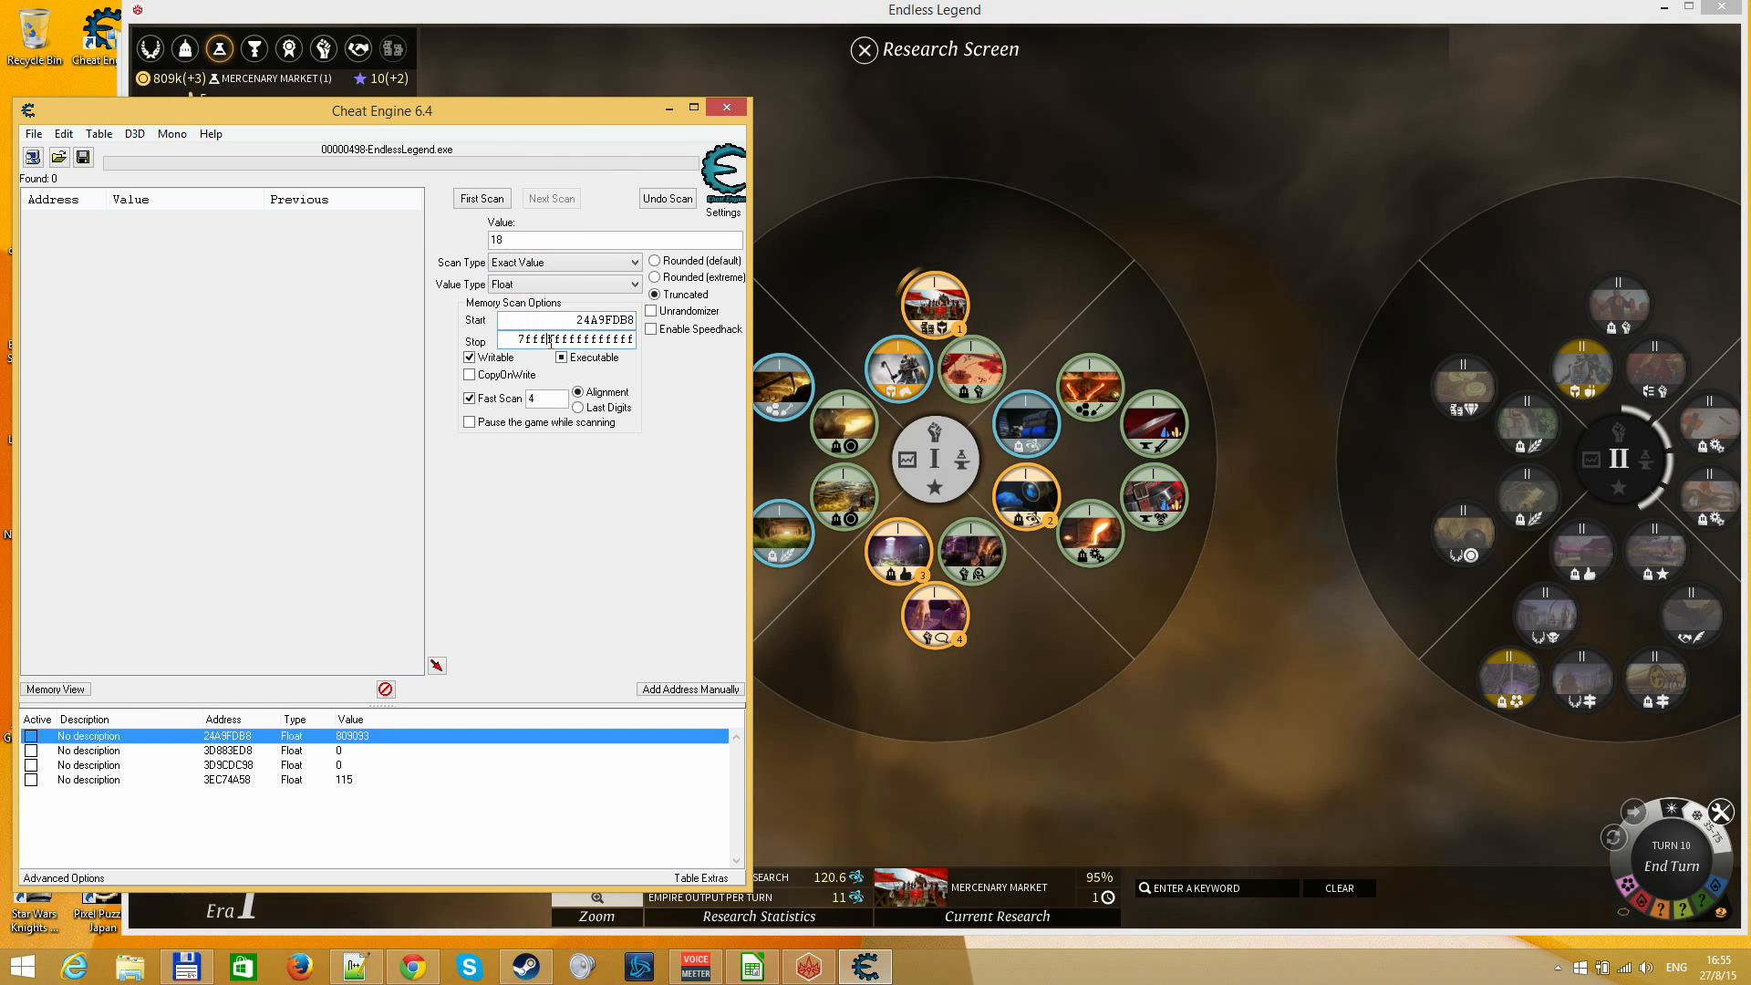
pyautogui.doubleClick(550, 339)
pyautogui.hotkey('ctrl', 'v')
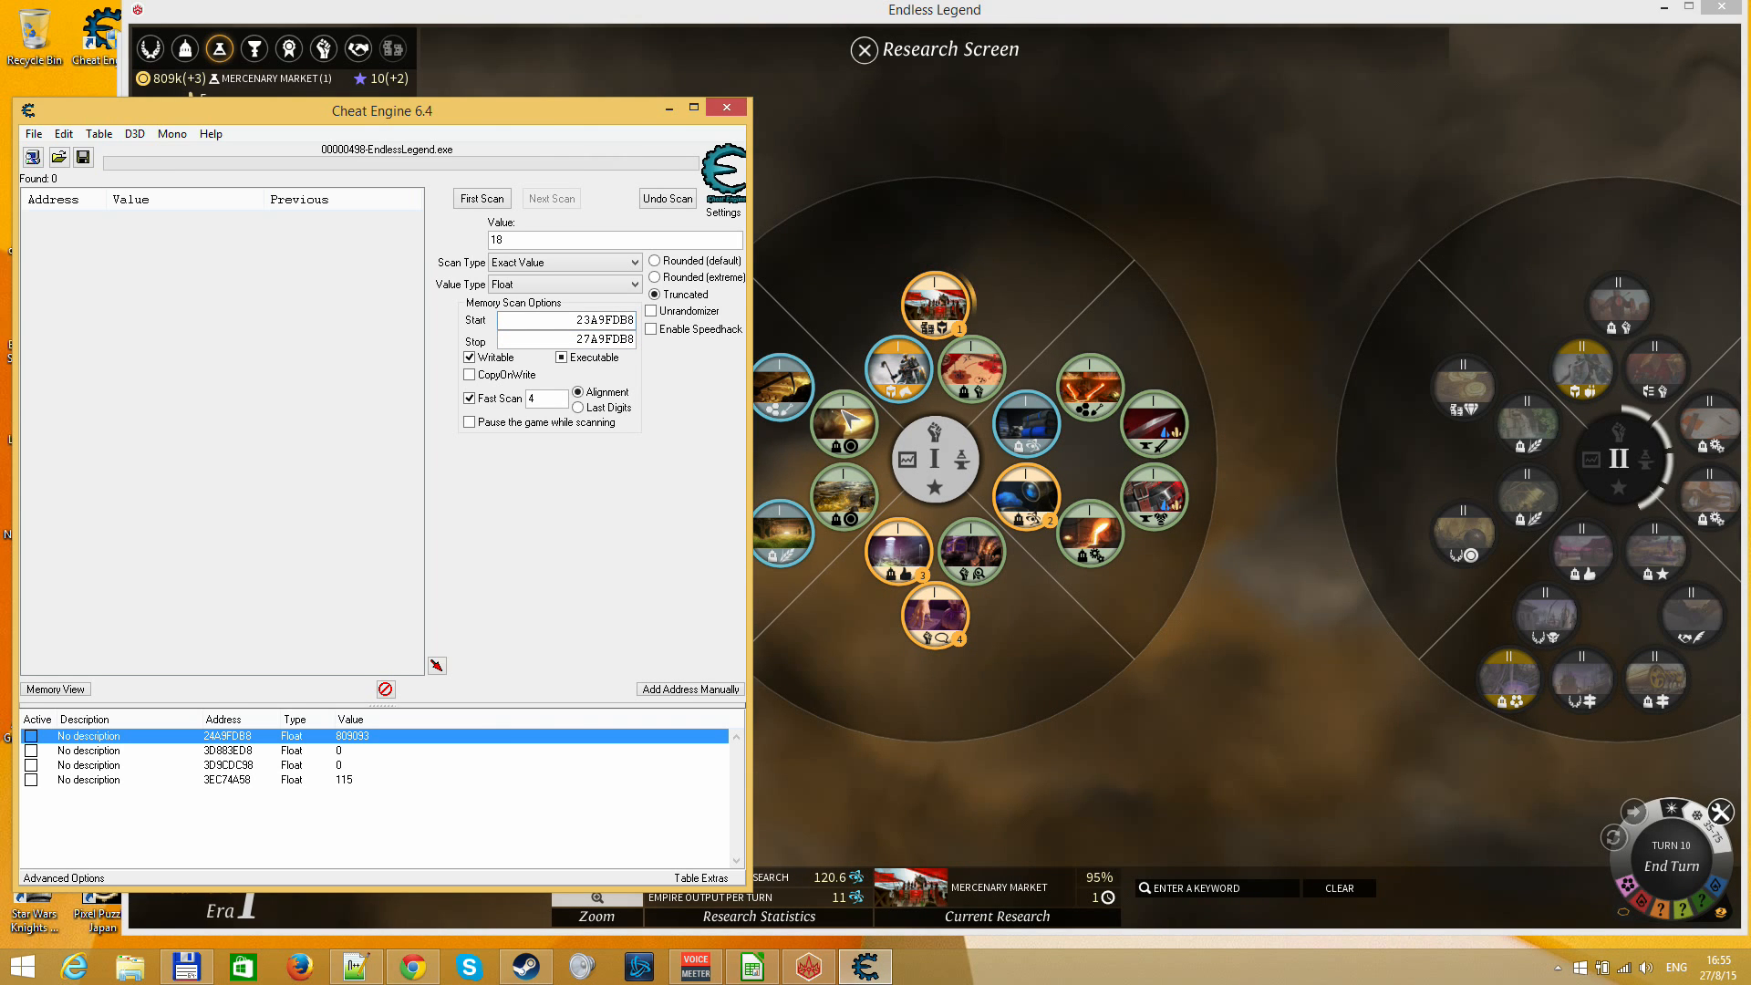
# Return to Endless Legend, end turn 10 and dismiss the Research Complete report
pyautogui.click(1055, 219)
pyautogui.press('Escape')
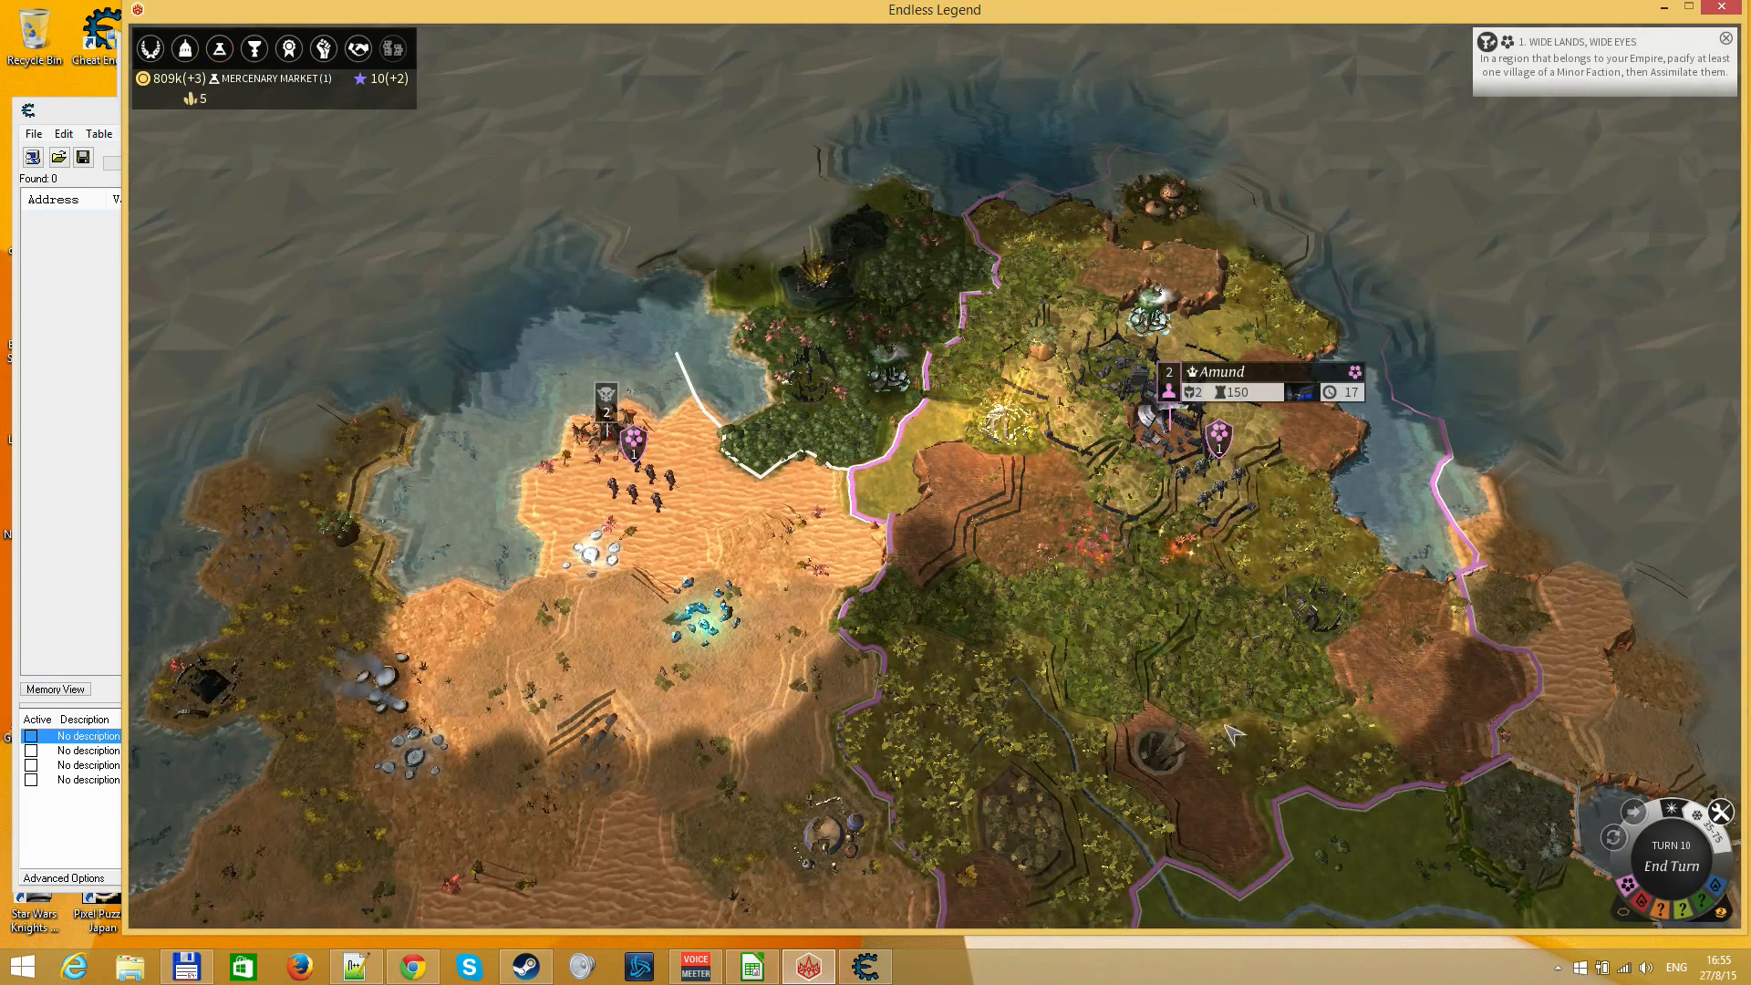
pyautogui.press('Return')
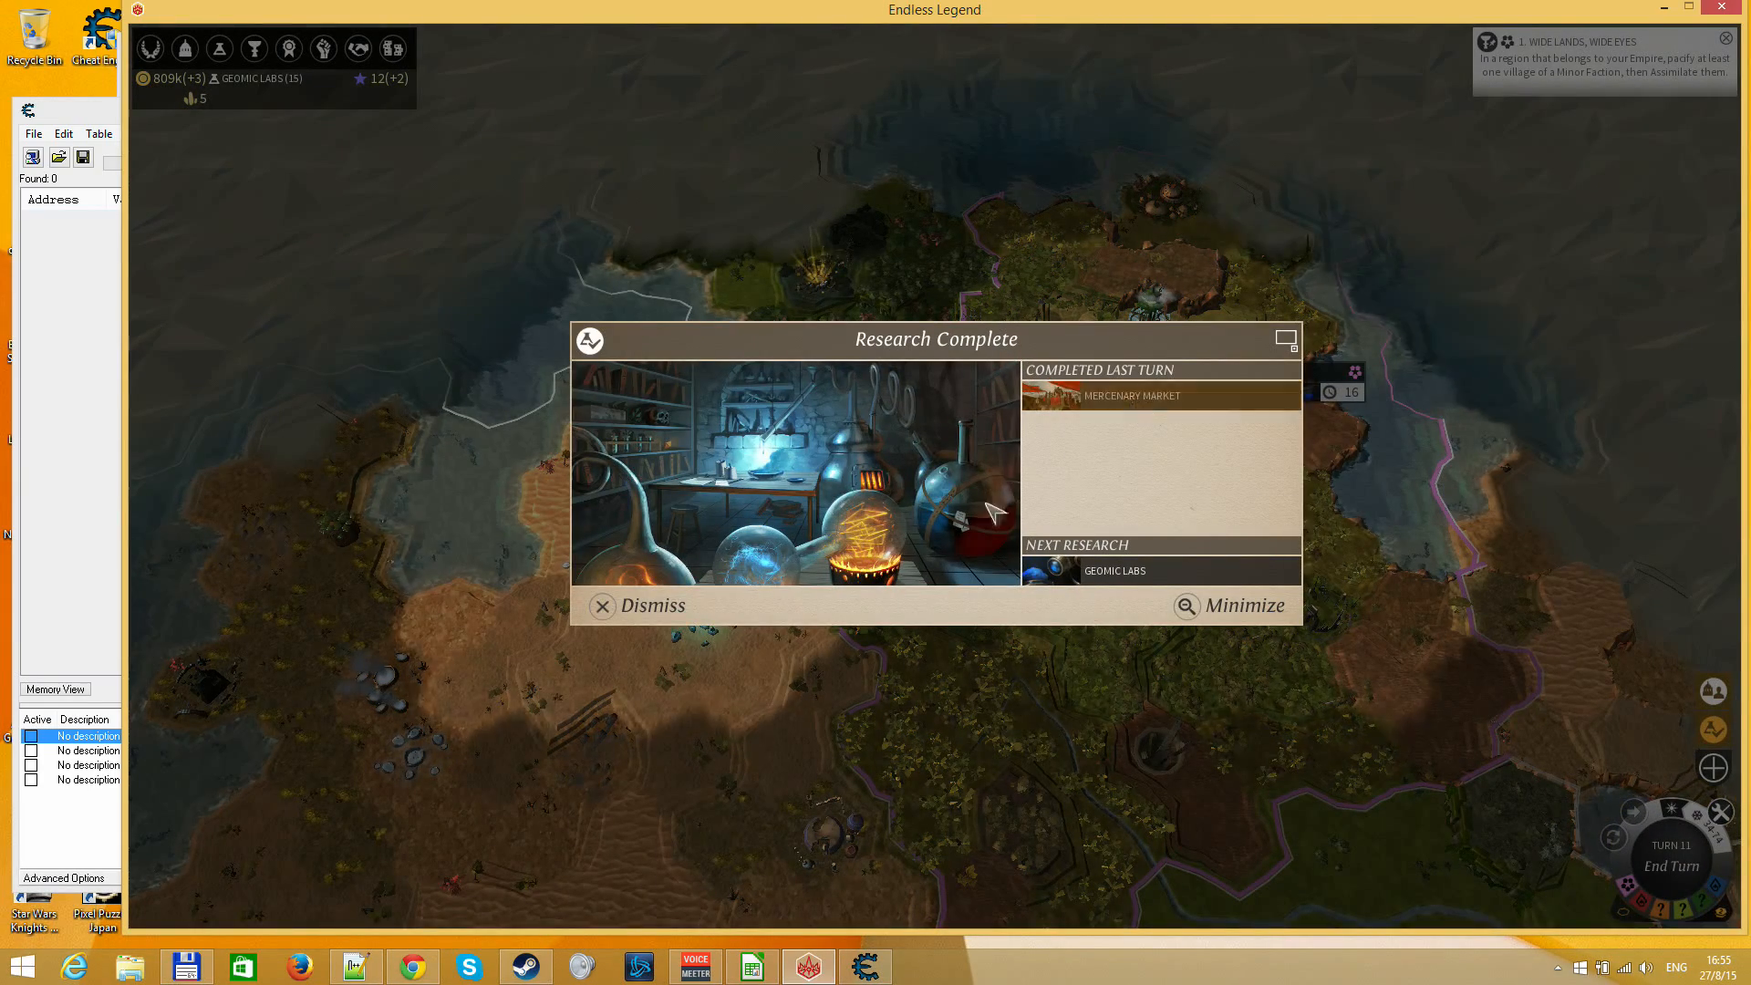
pyautogui.click(604, 606)
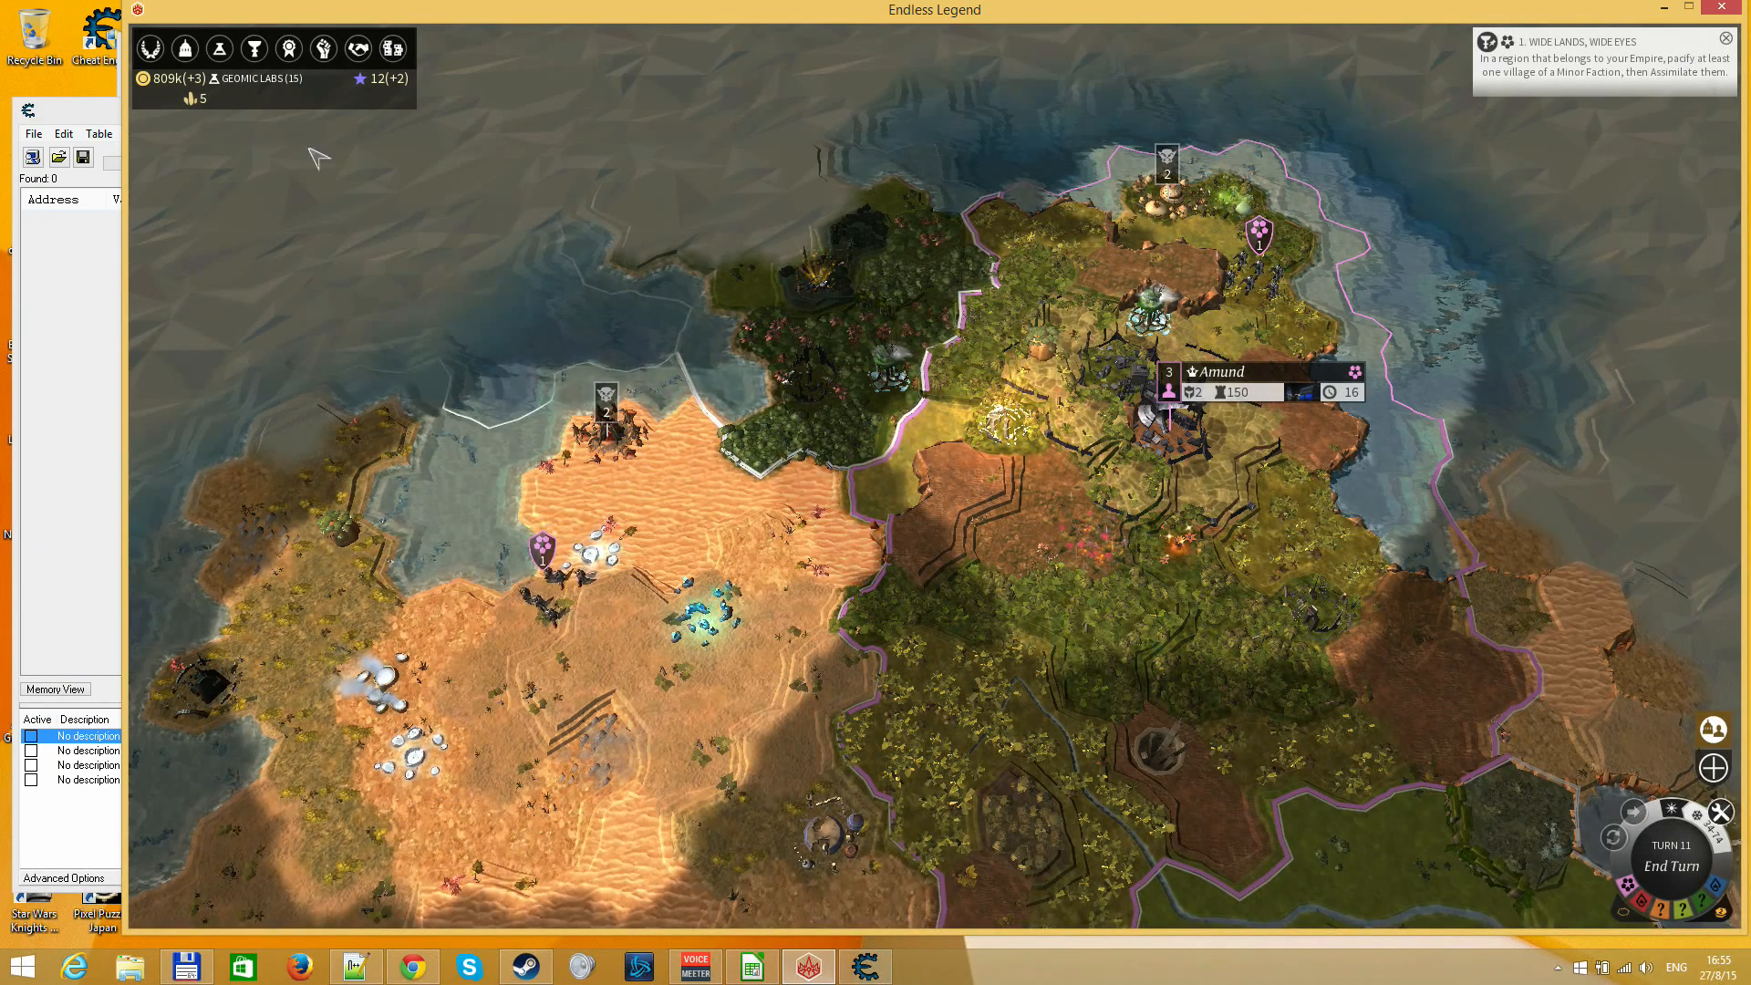
# View the Marketplace's purchasable units and examine the Era II technologies on the Research Screen
pyautogui.click(392, 48)
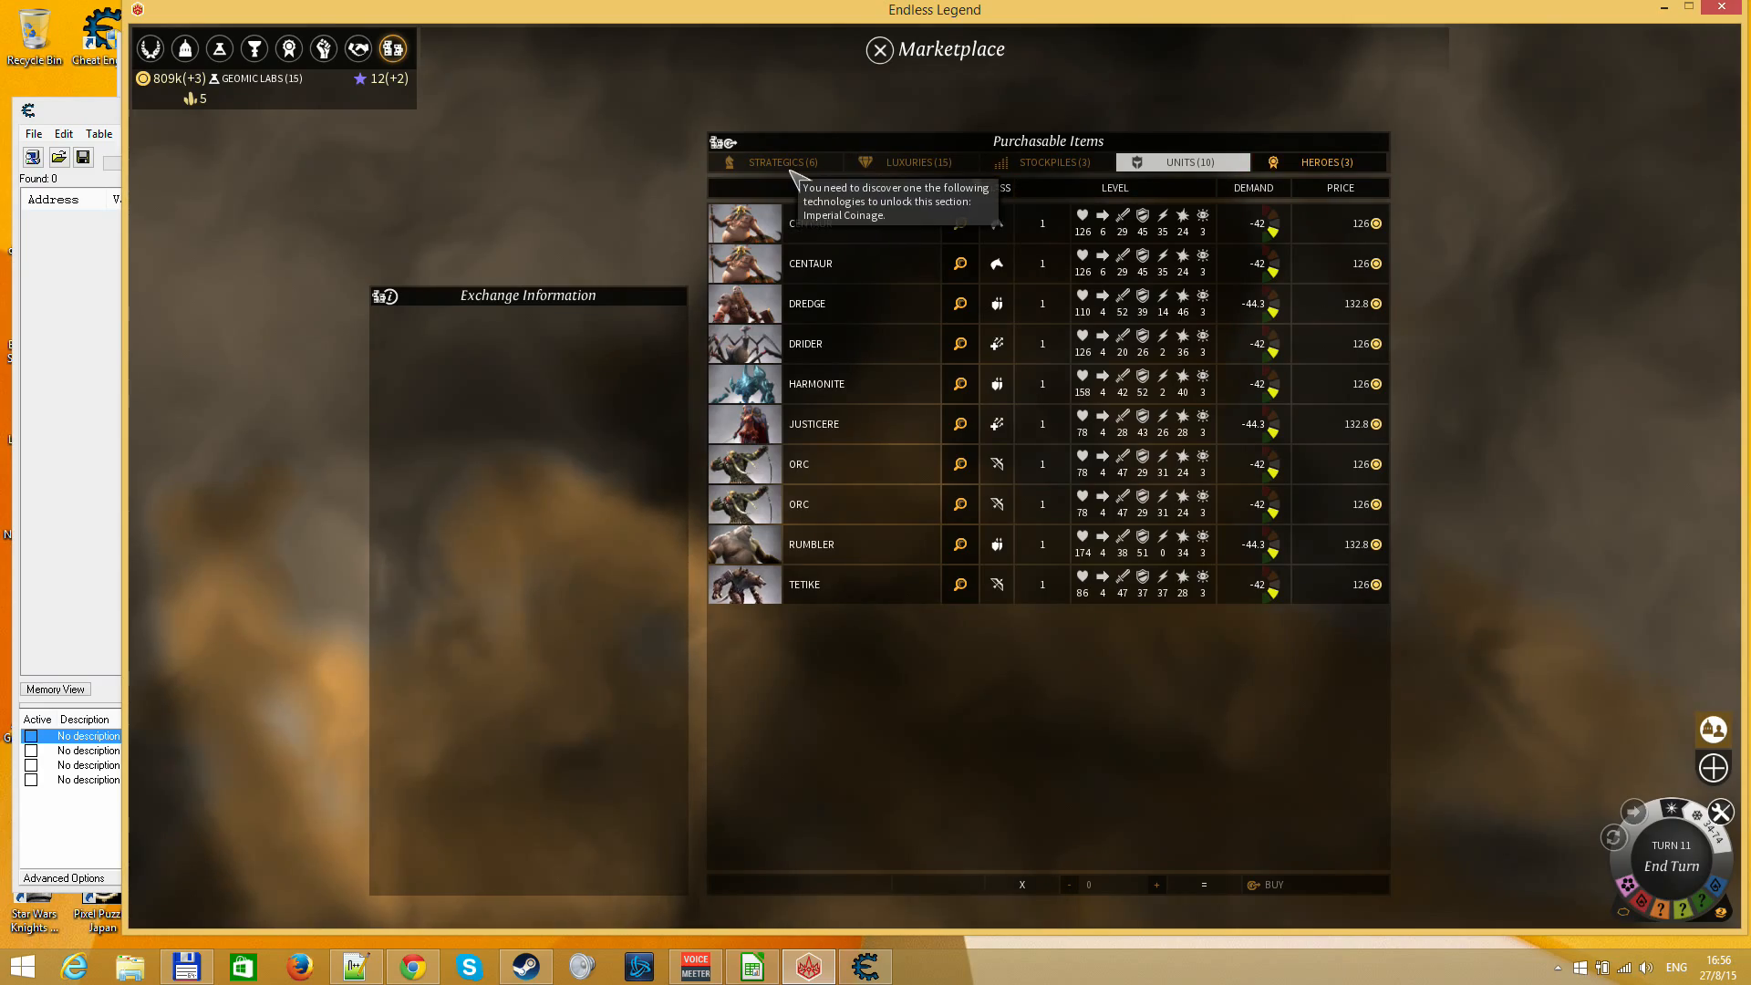
pyautogui.press('Escape')
pyautogui.press('F3')
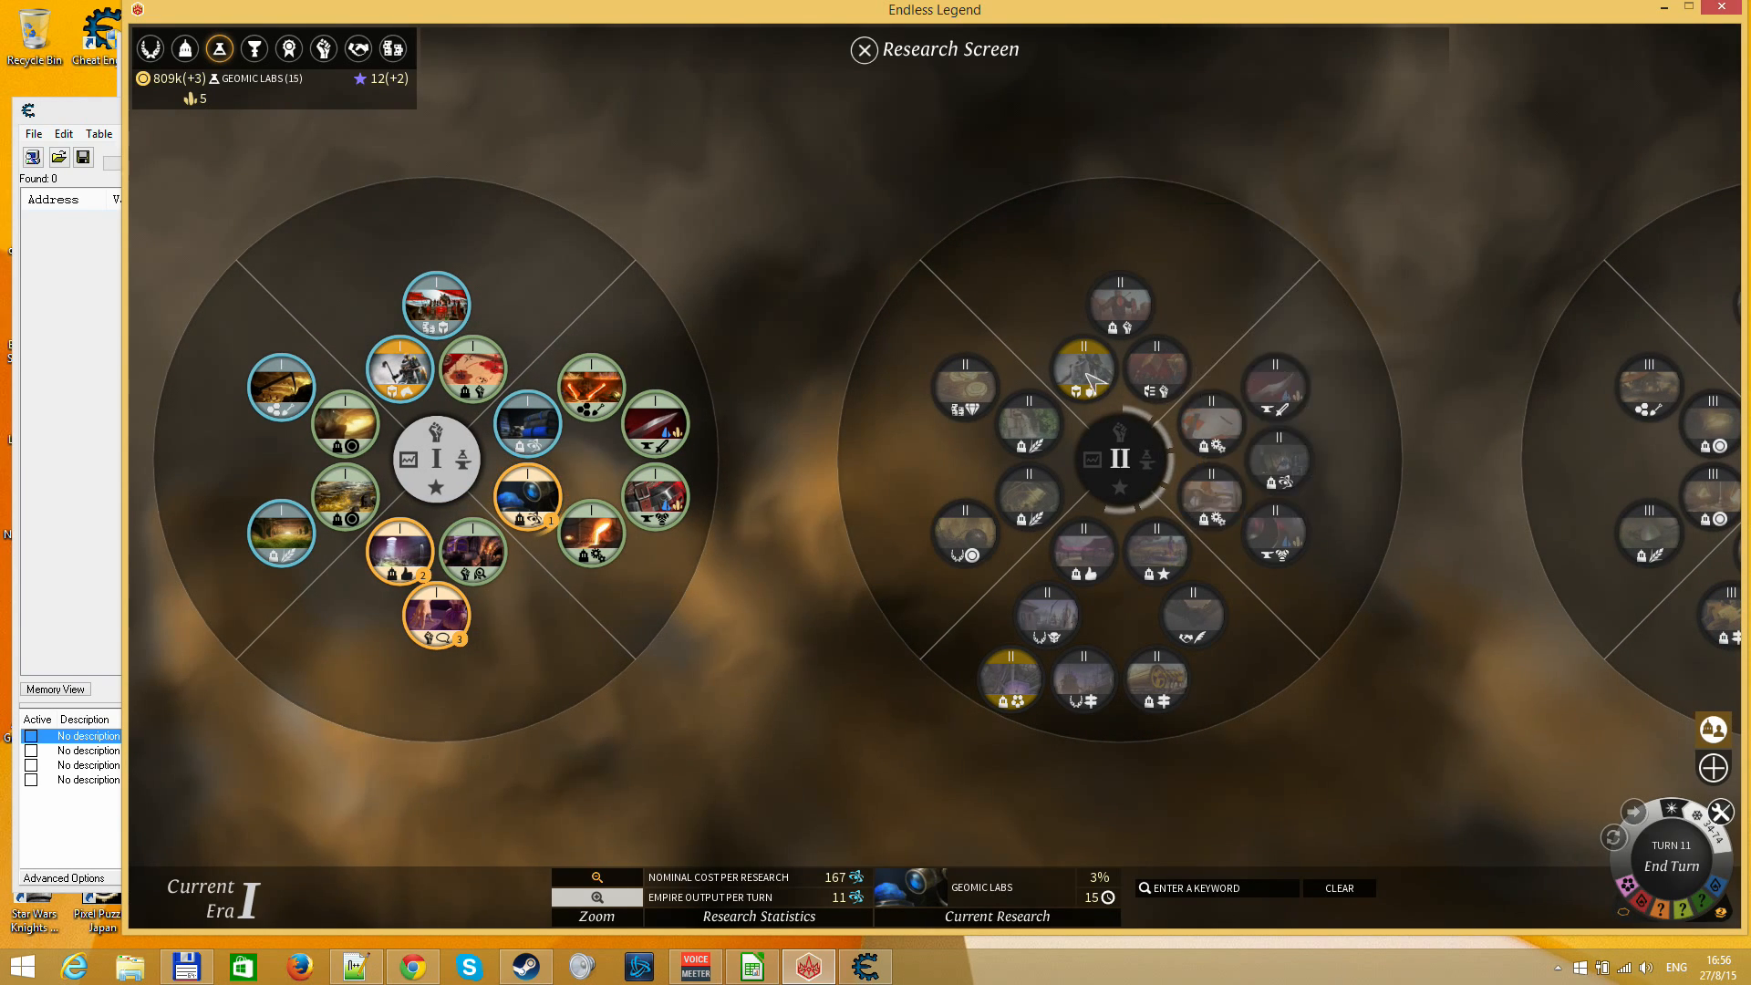
pyautogui.moveTo(964, 388)
pyautogui.scroll(3, 923, 608)
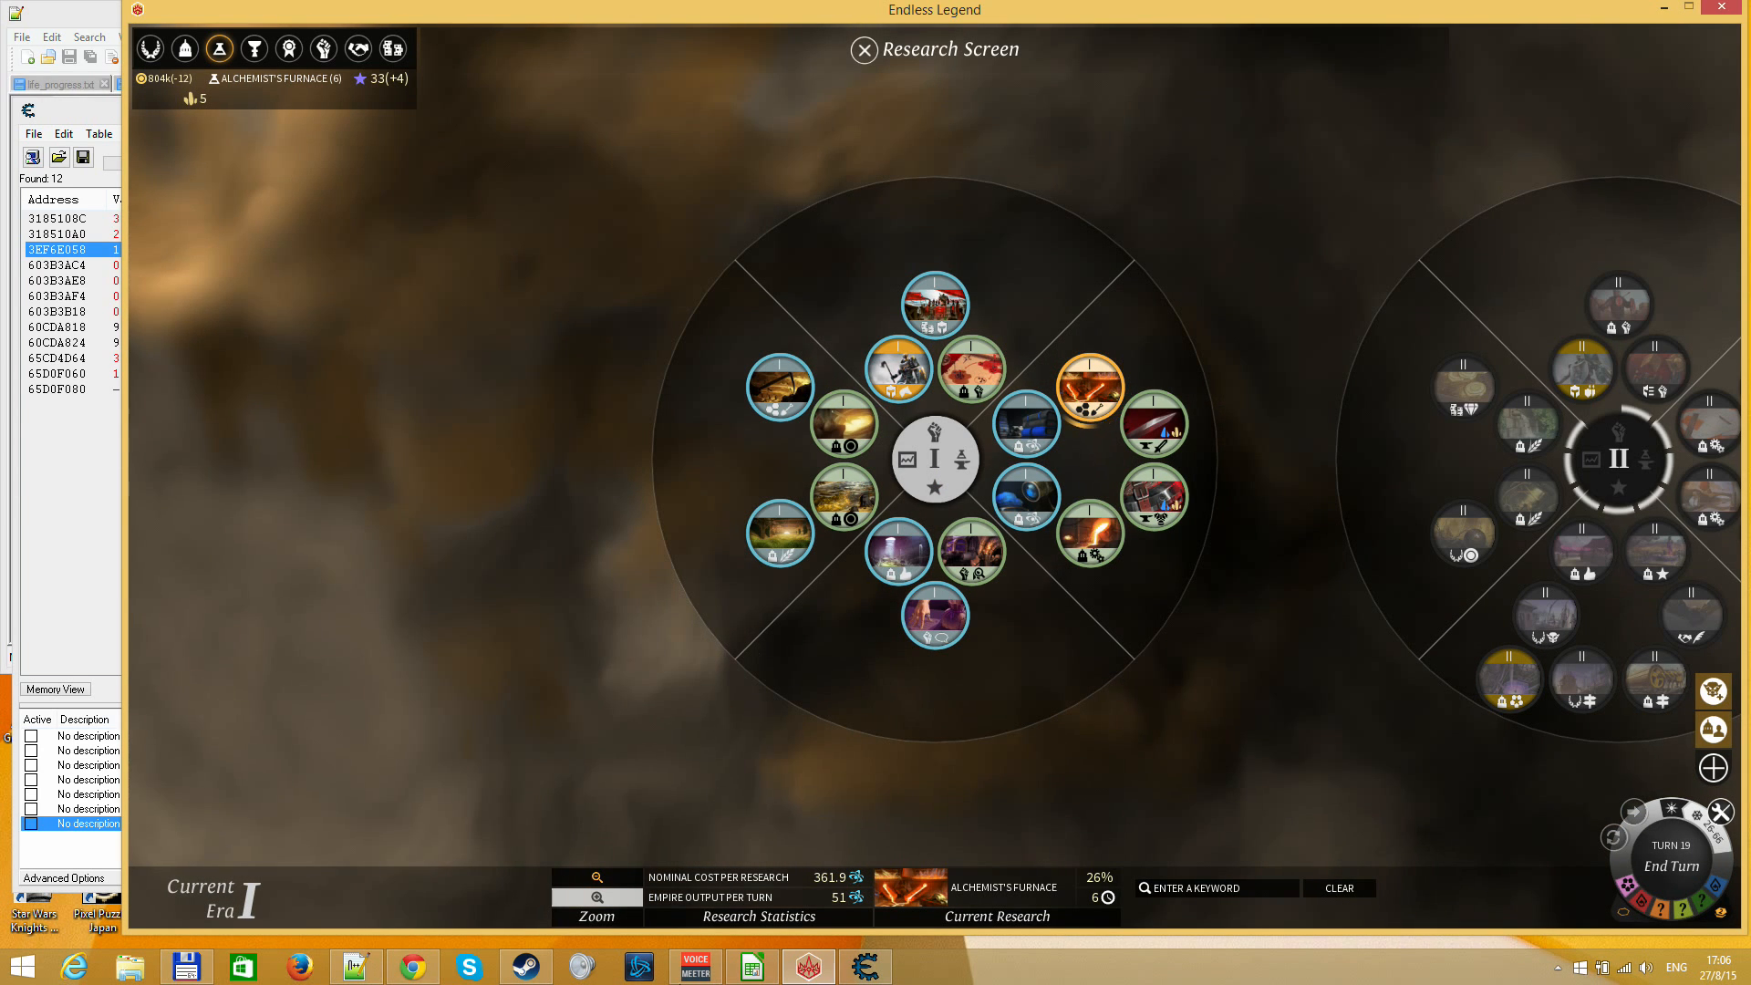
# Switch to the LibreOffice Calc sheet and set the column F cost to 361.9 and % complete to 26 for Alchemist's Furnace
pyautogui.moveTo(1132, 754); pyautogui.dragTo(998, 750)
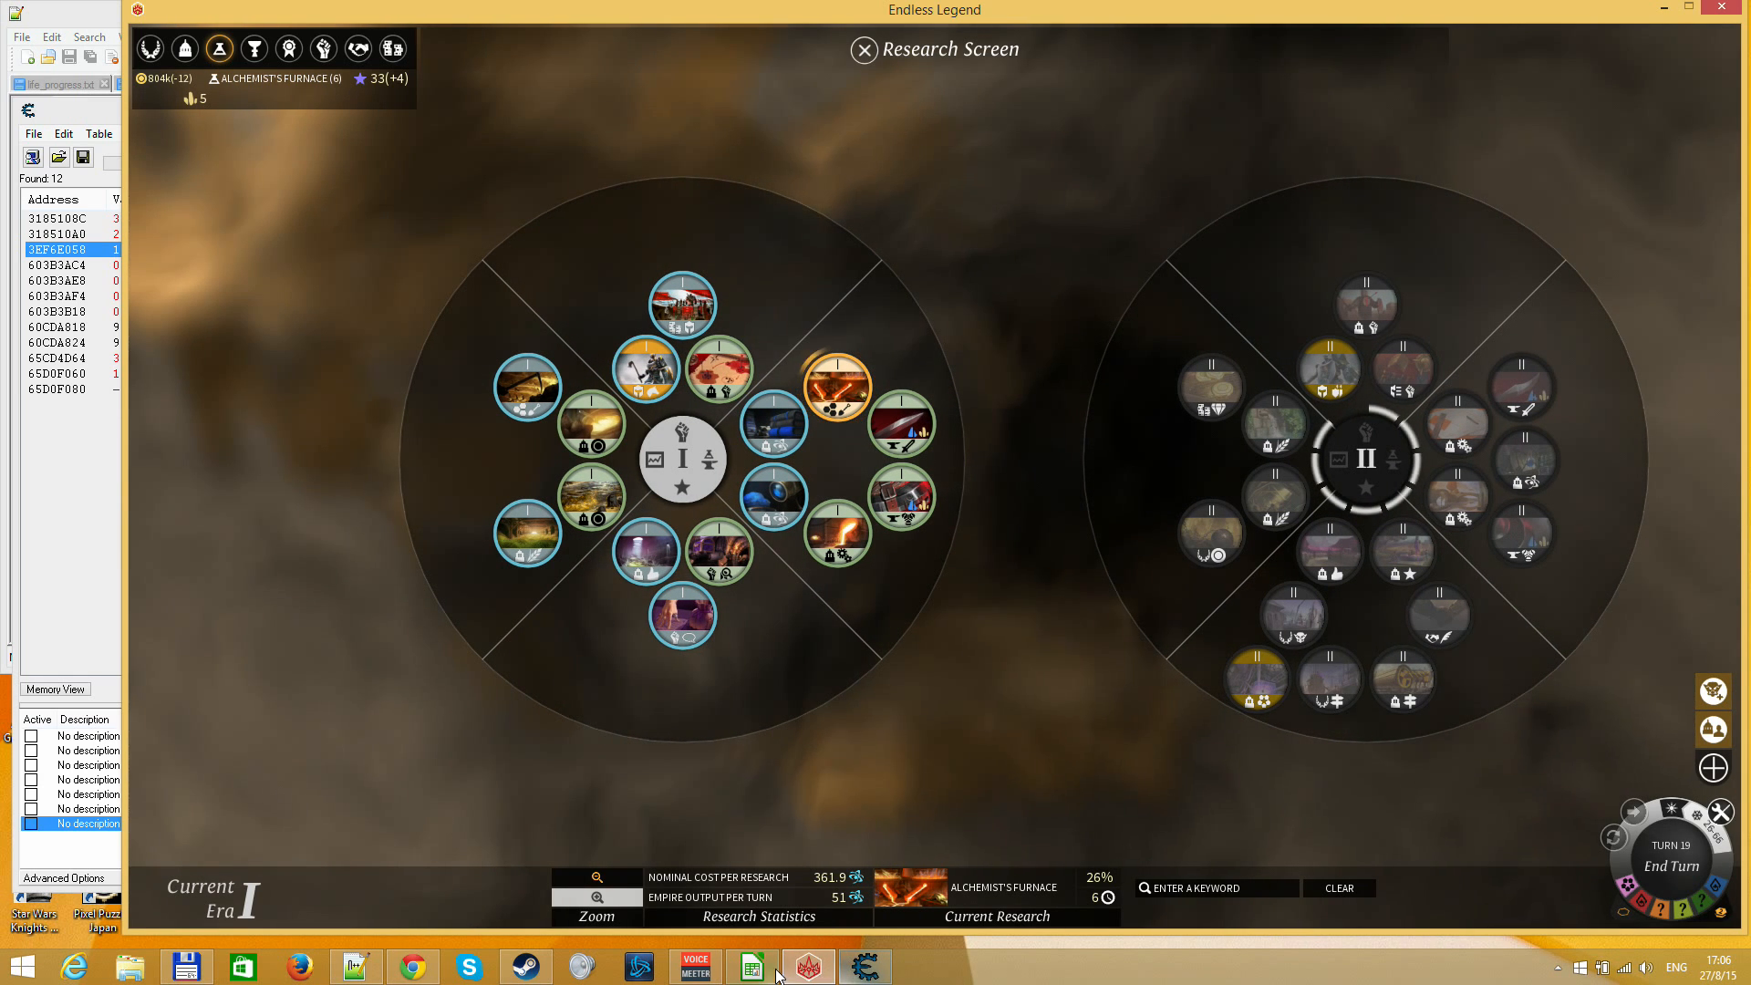
pyautogui.hotkey('alt', 'Tab')
pyautogui.press('Up')
pyautogui.press('Up')
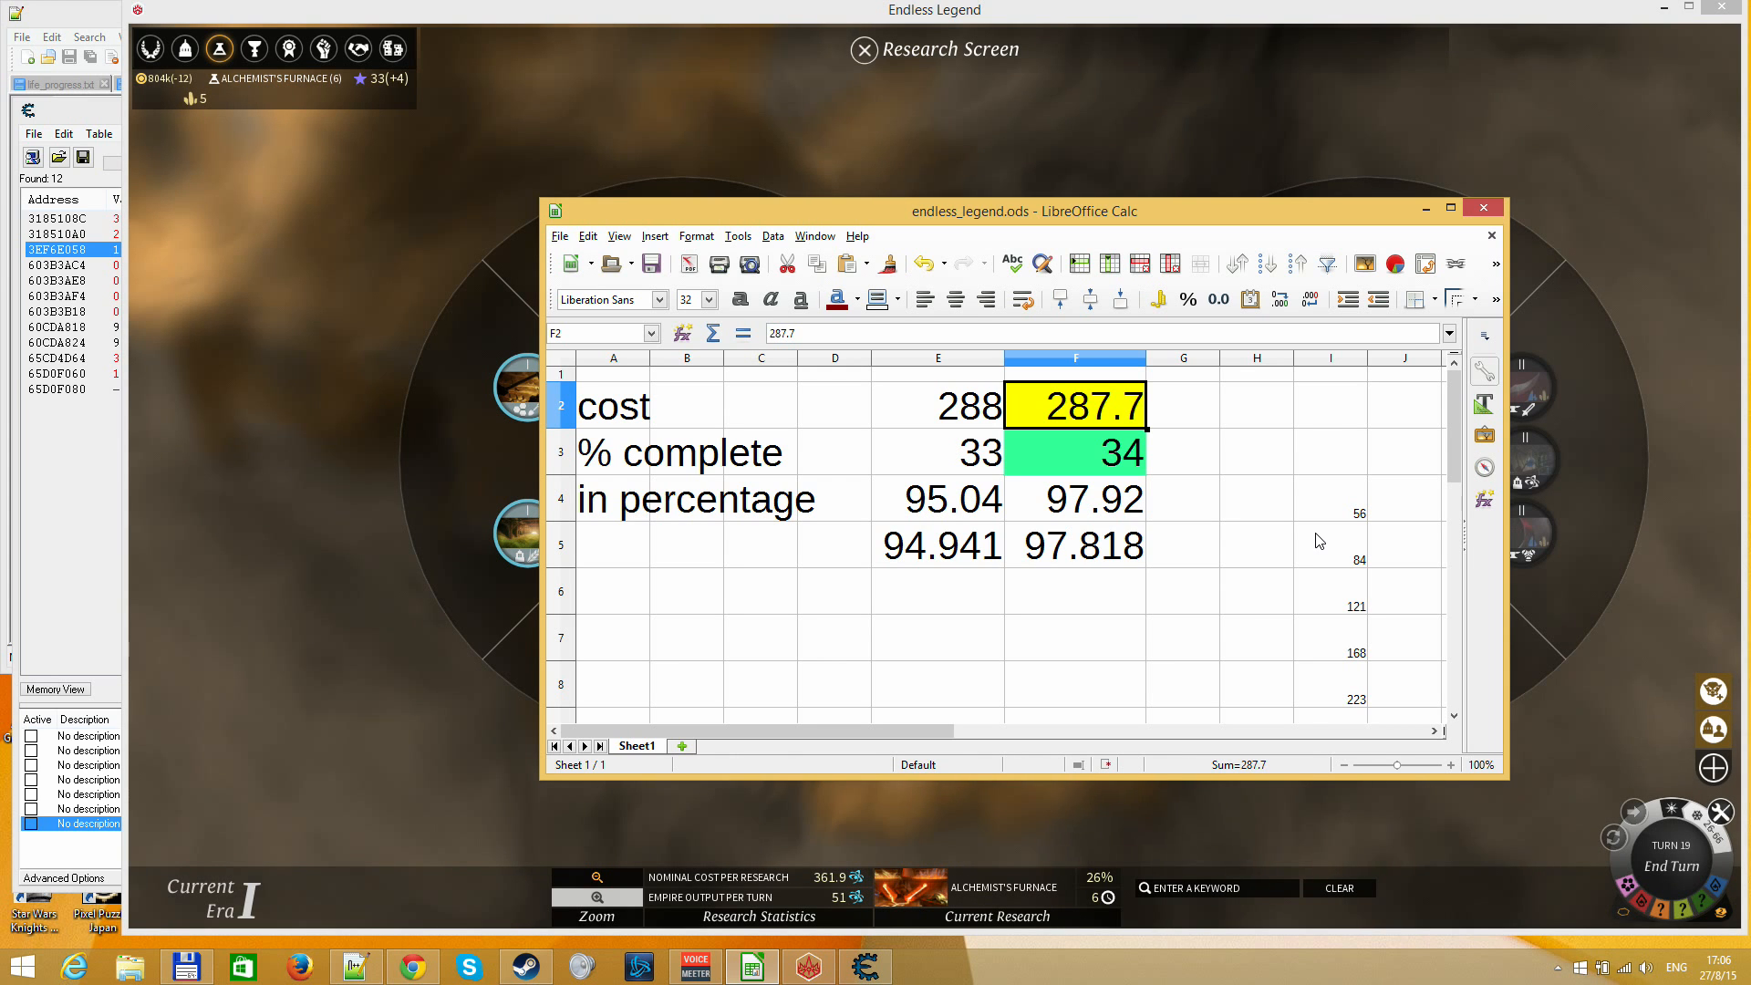
pyautogui.write('361.9')
pyautogui.press('Return')
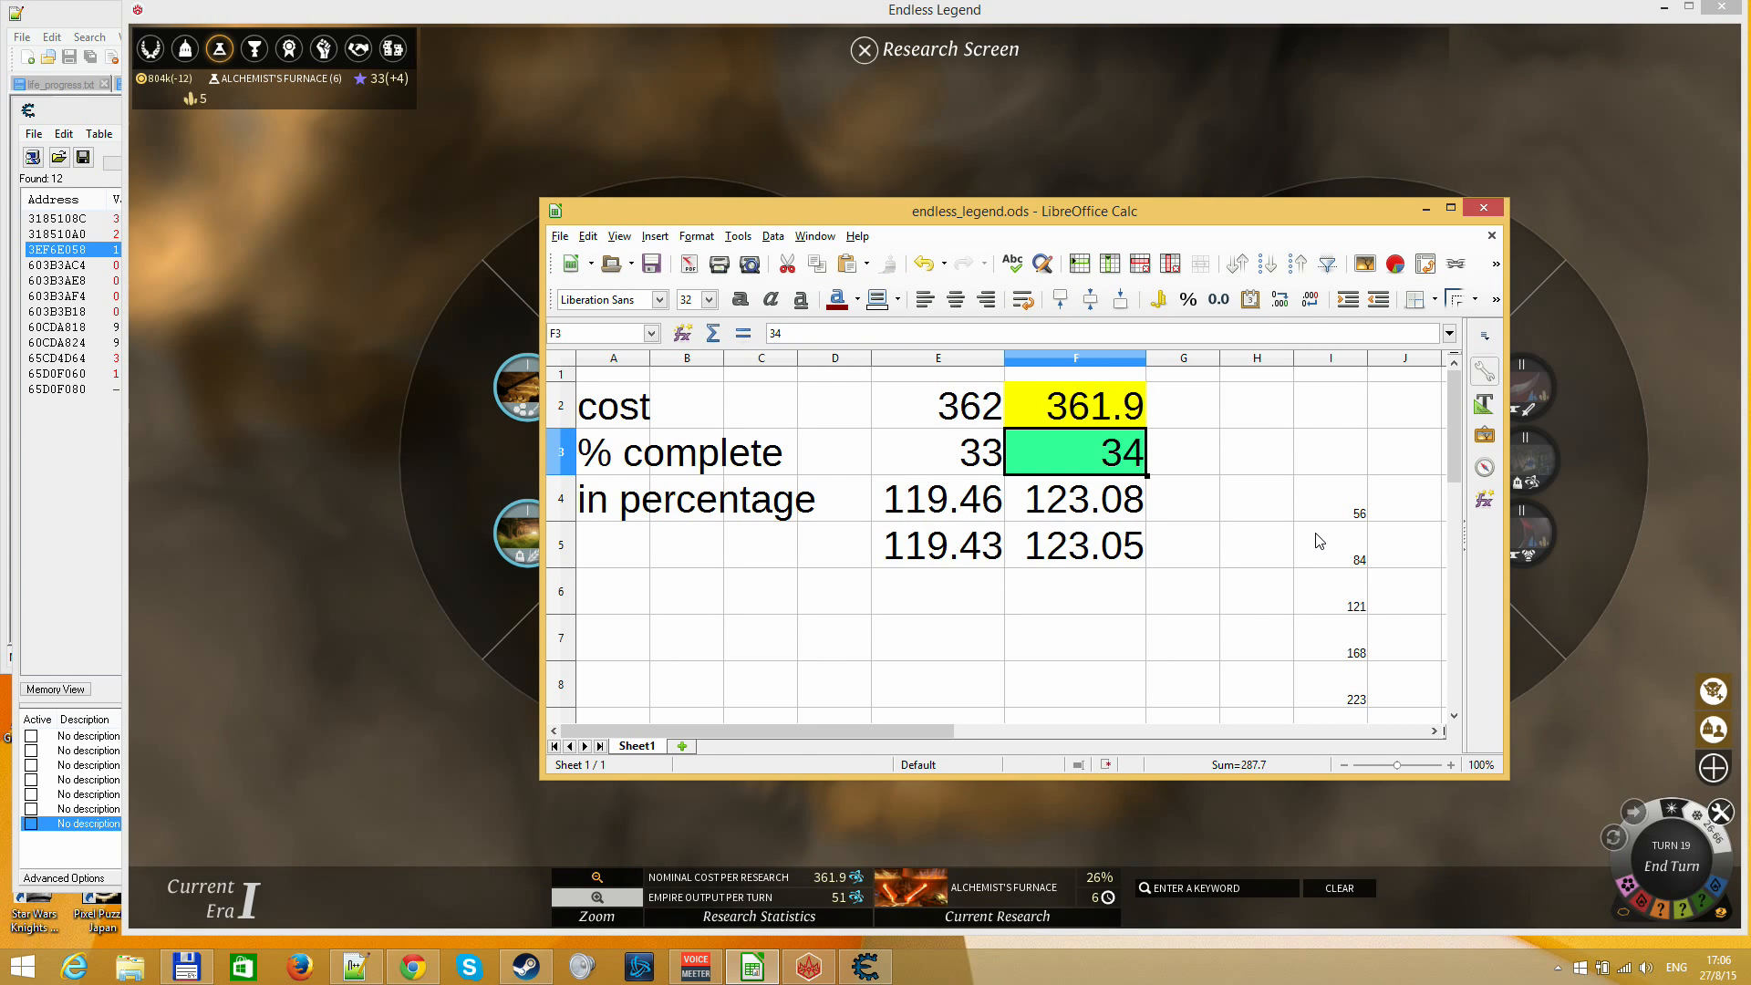
pyautogui.write('26')
pyautogui.press('Return')
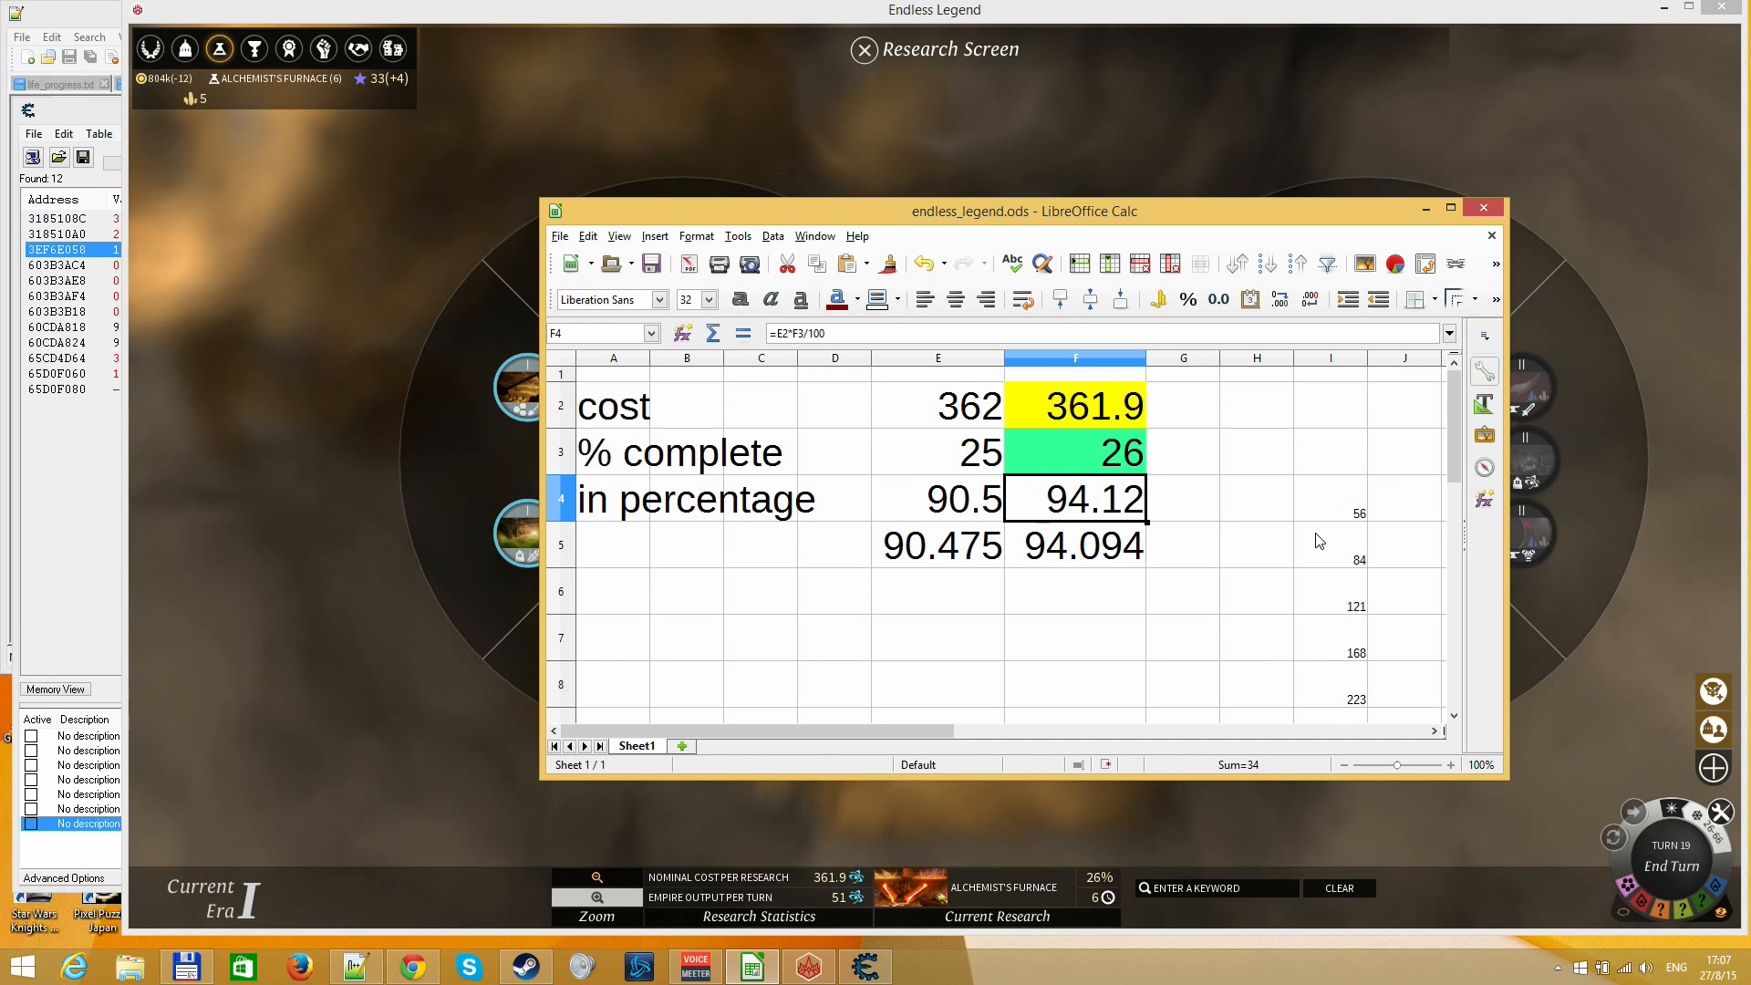
# Switch to Cheat Engine and run a new float scan for values between 88 and 97
pyautogui.click(865, 966)
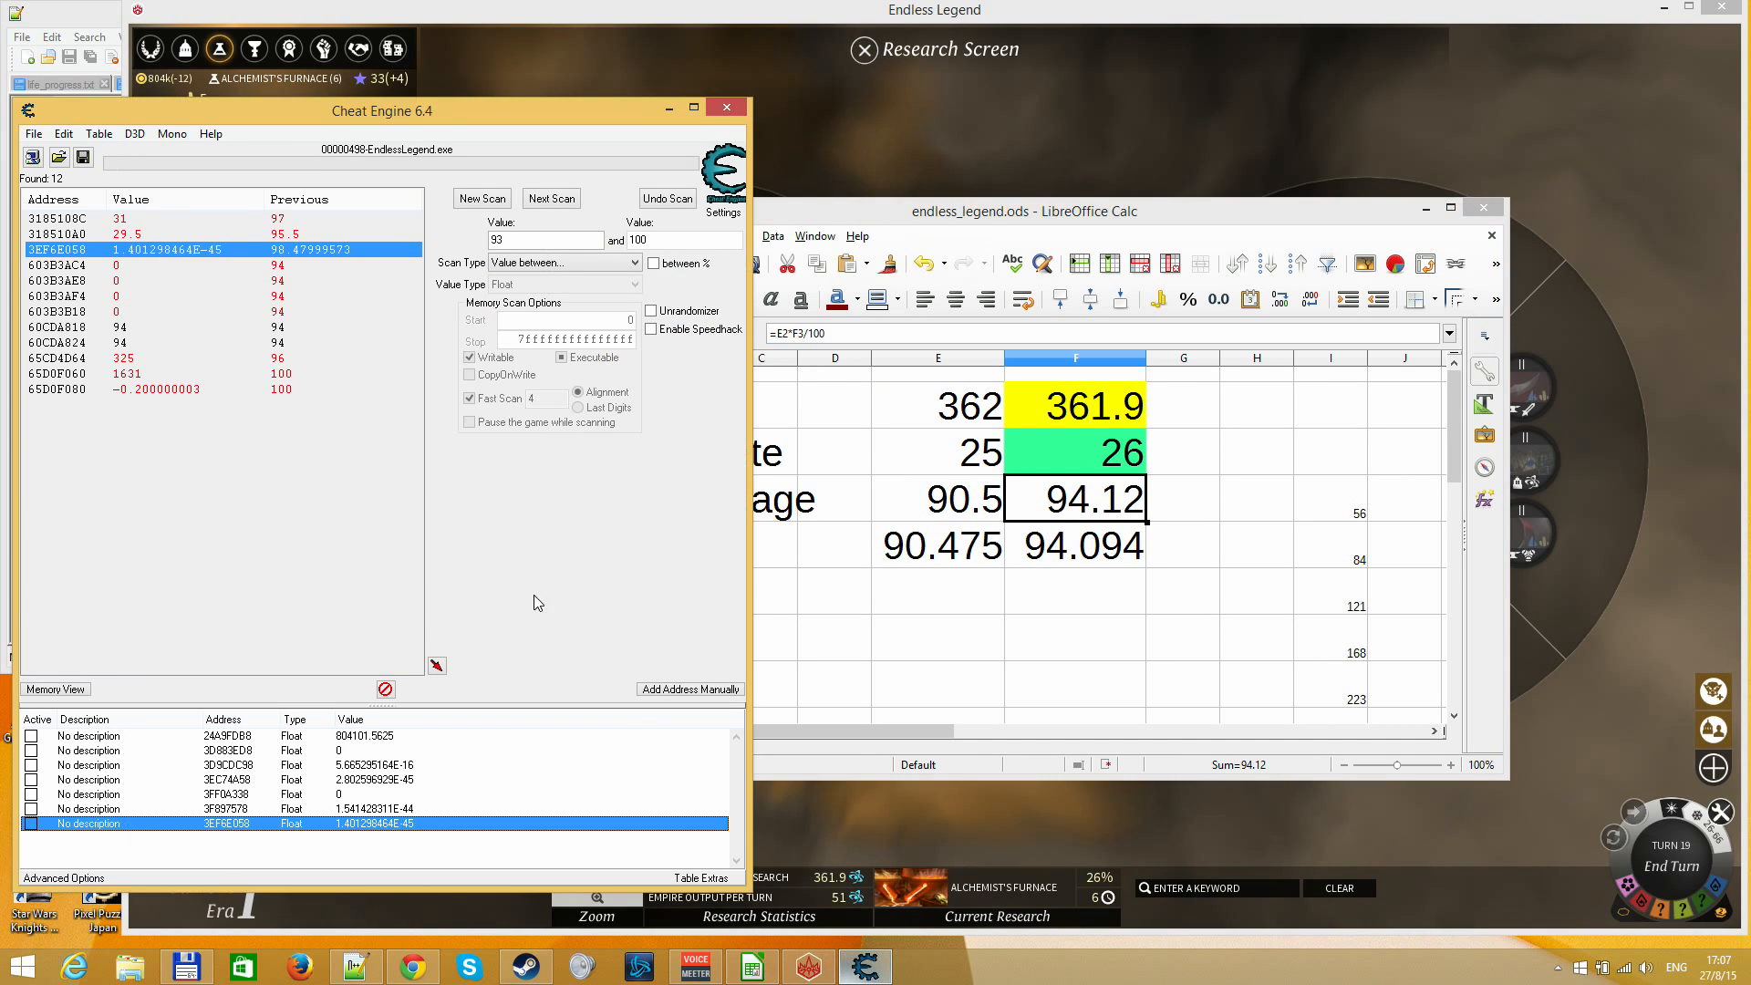
pyautogui.click(480, 199)
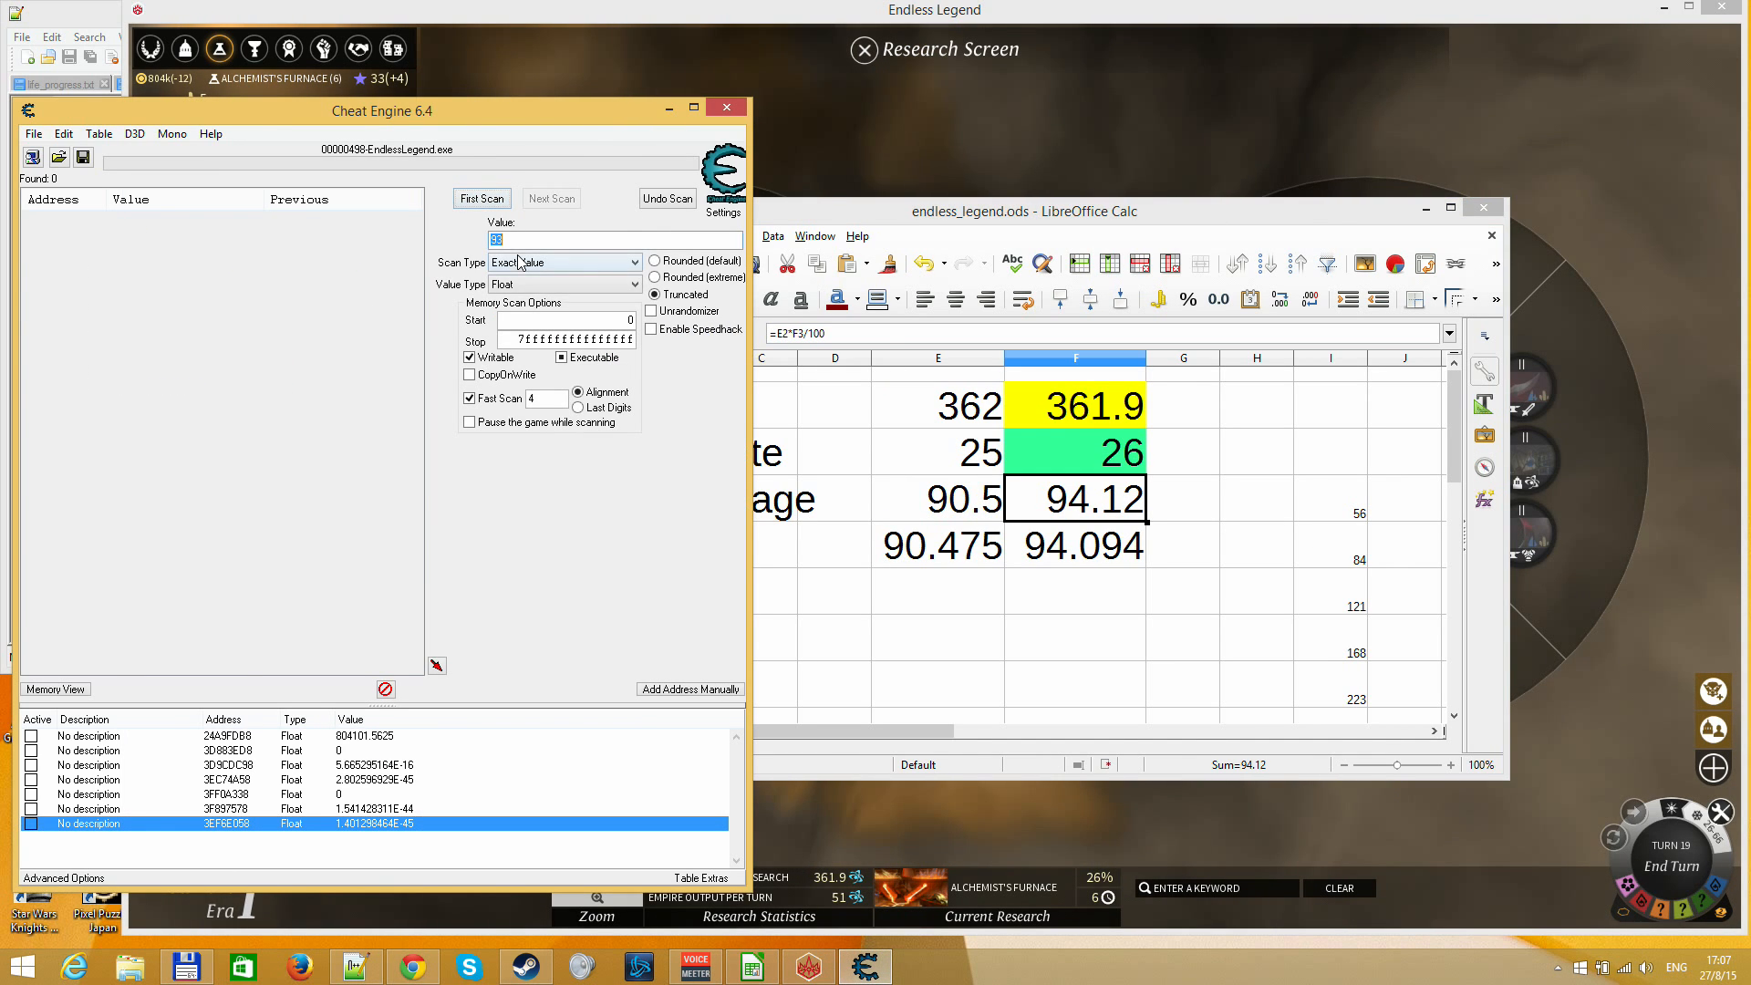
pyautogui.click(520, 263)
pyautogui.click(524, 317)
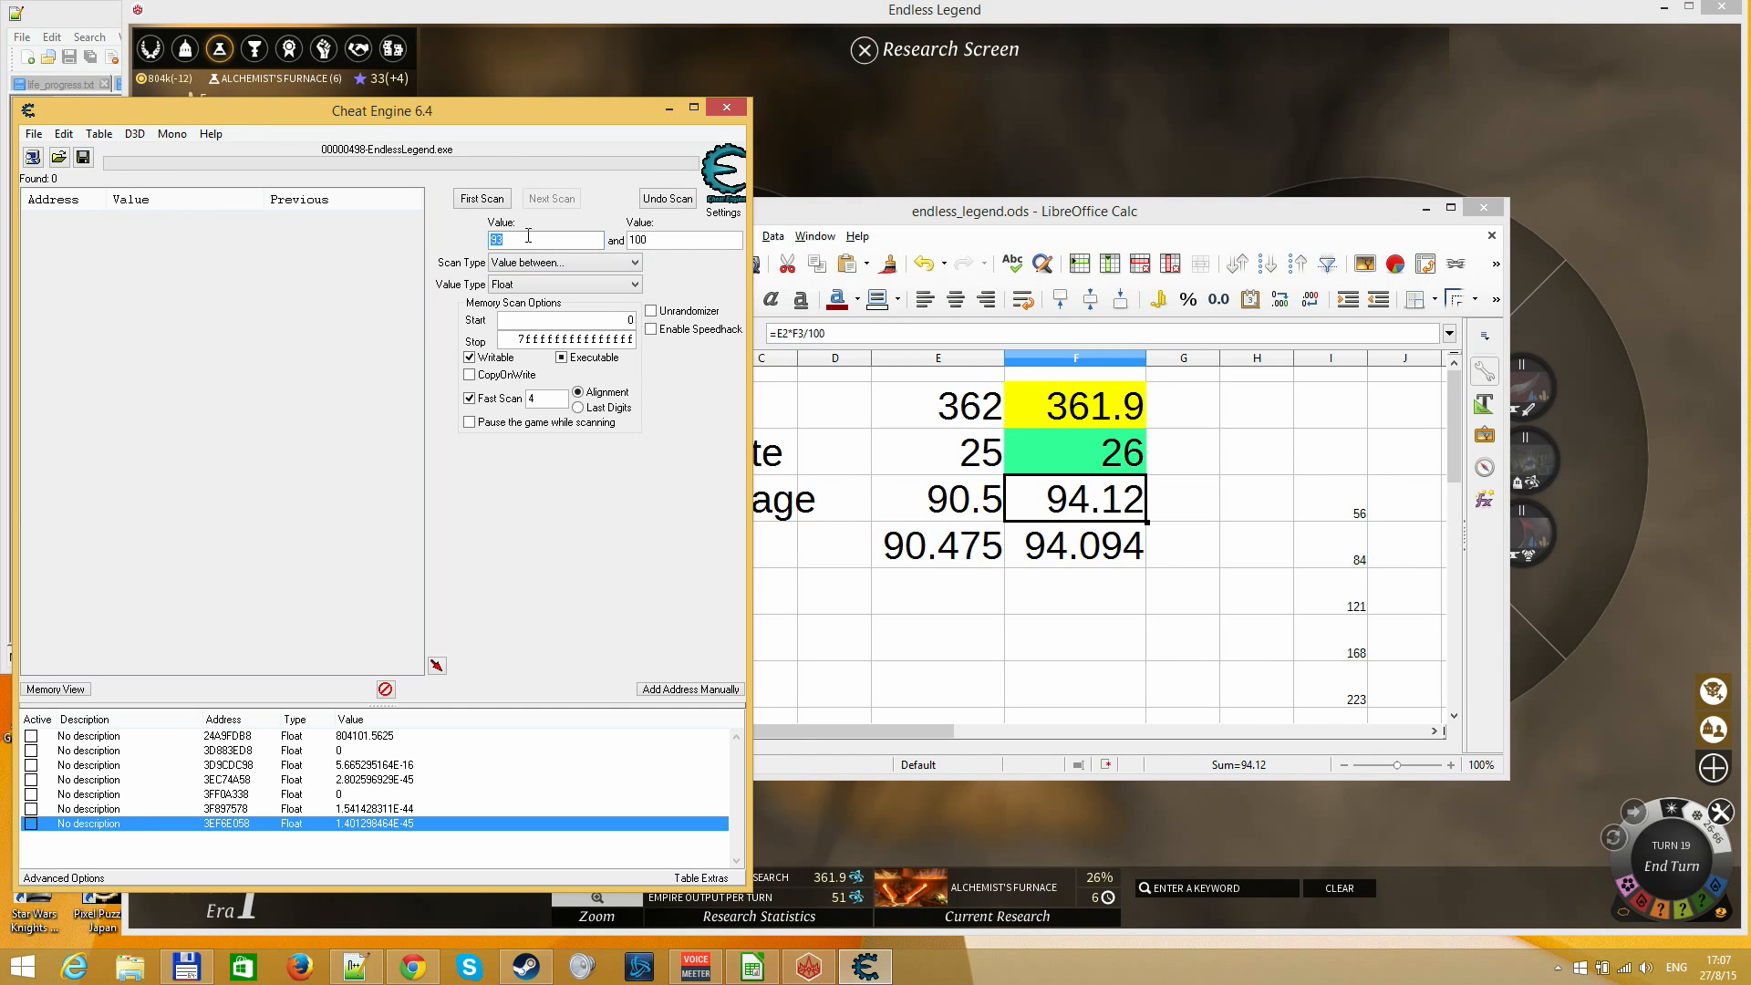
pyautogui.write('88')
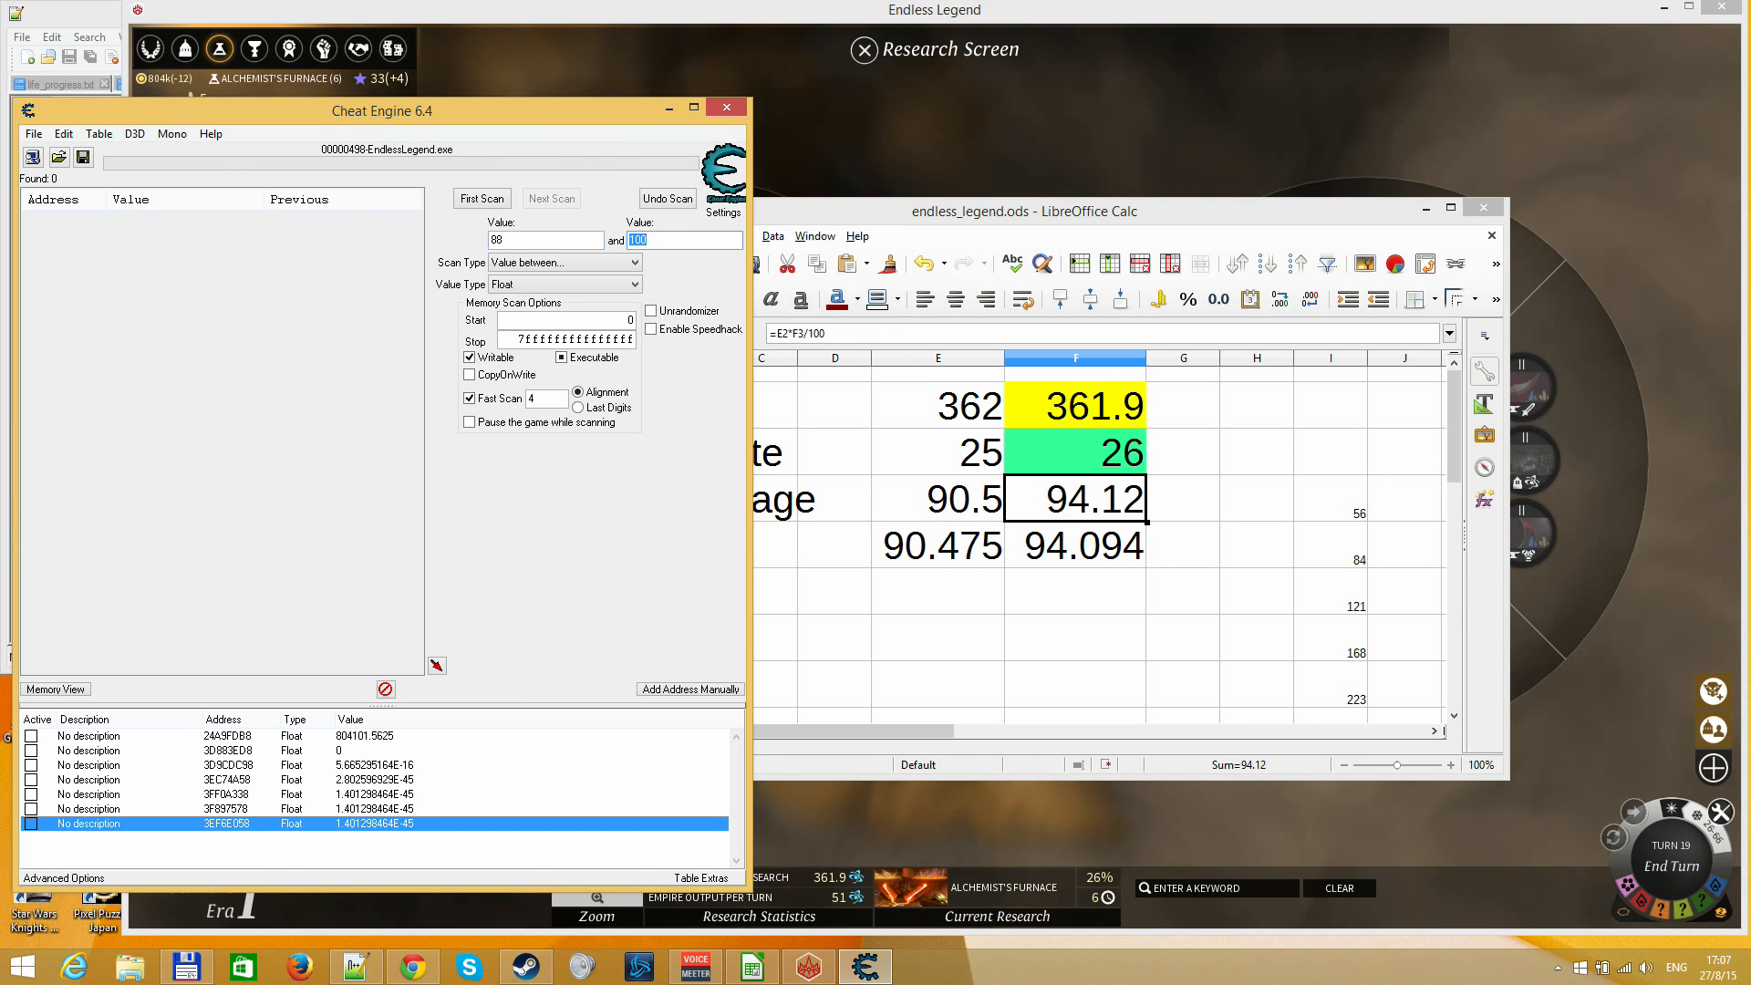
pyautogui.write('97')
pyautogui.press('Return')
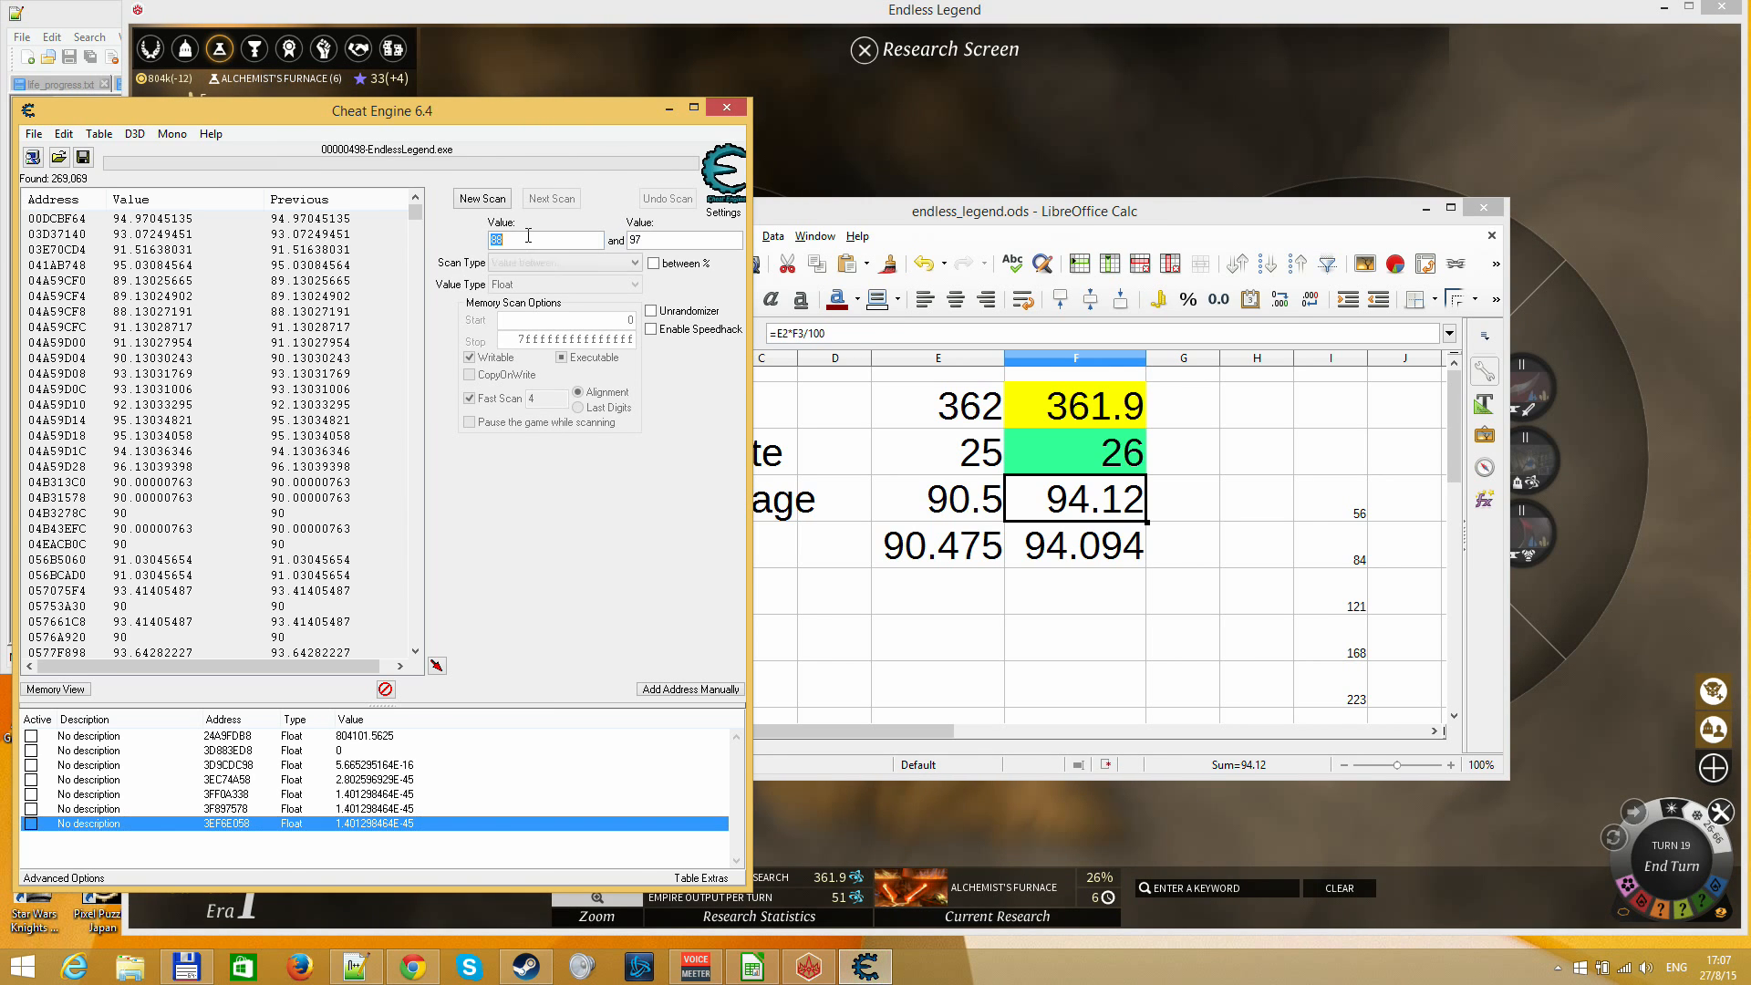
# Narrow the found addresses by scanning for unchanged values
pyautogui.click(541, 263)
pyautogui.click(547, 383)
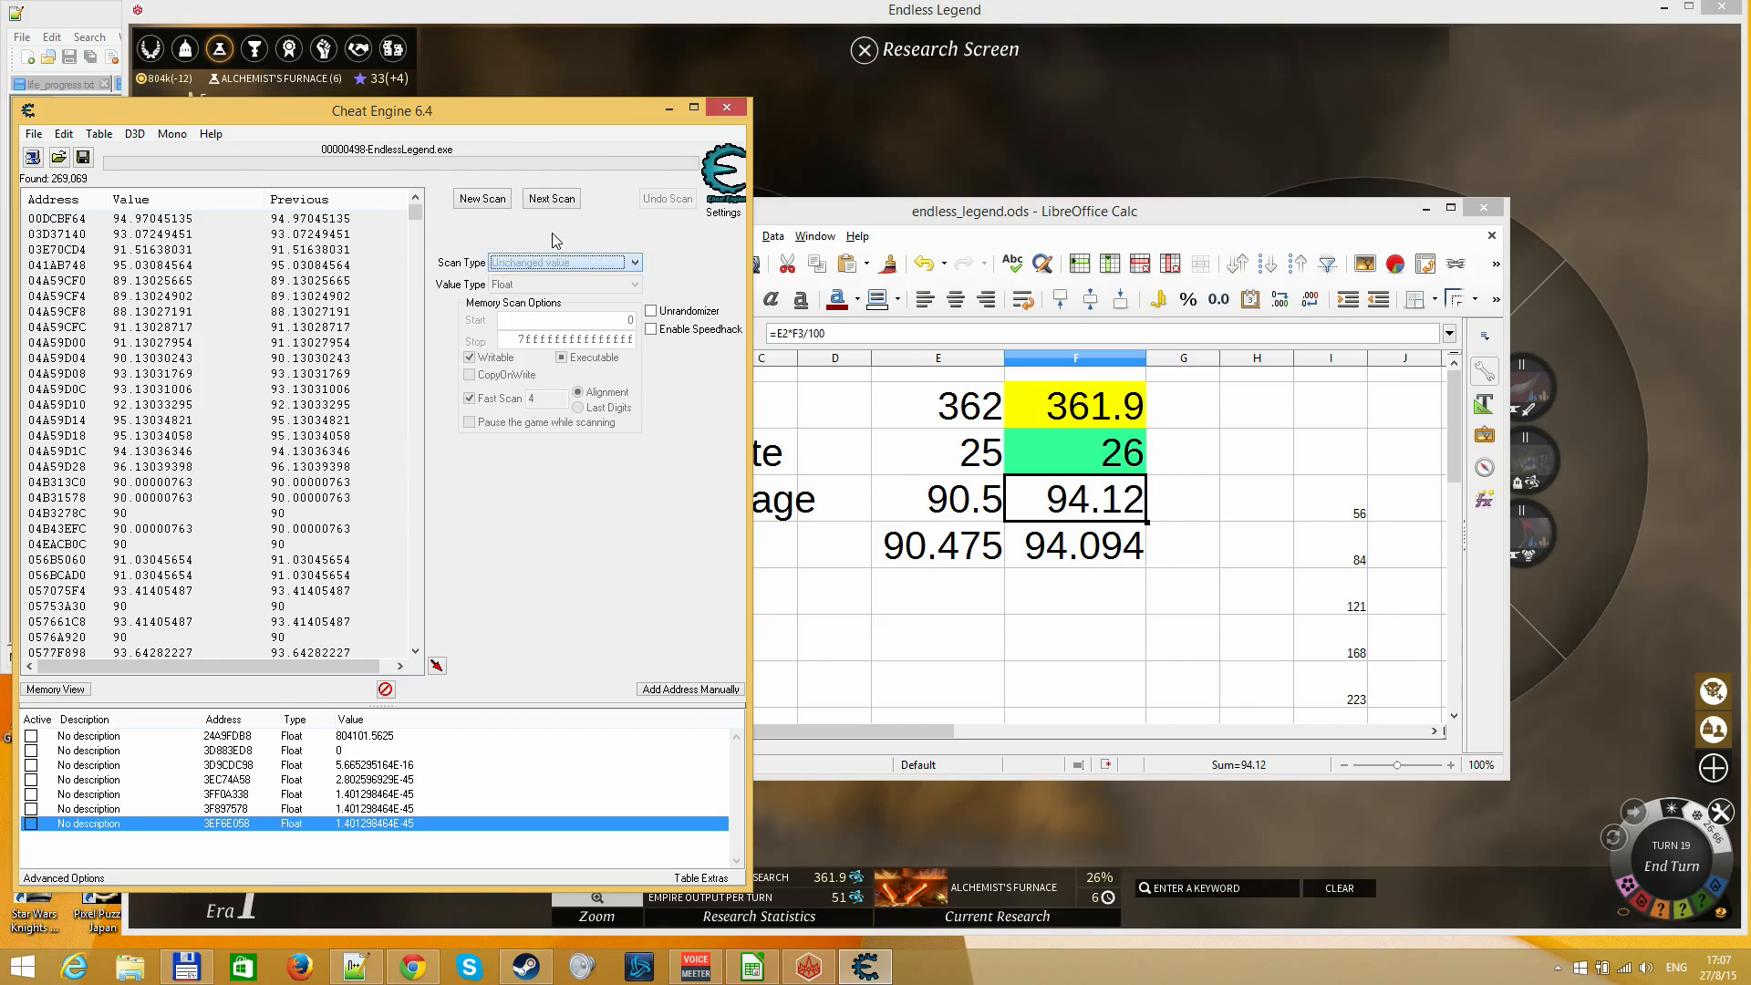
pyautogui.click(552, 199)
# Return to Endless Legend, close the Research Screen and end turn 19
pyautogui.click(832, 164)
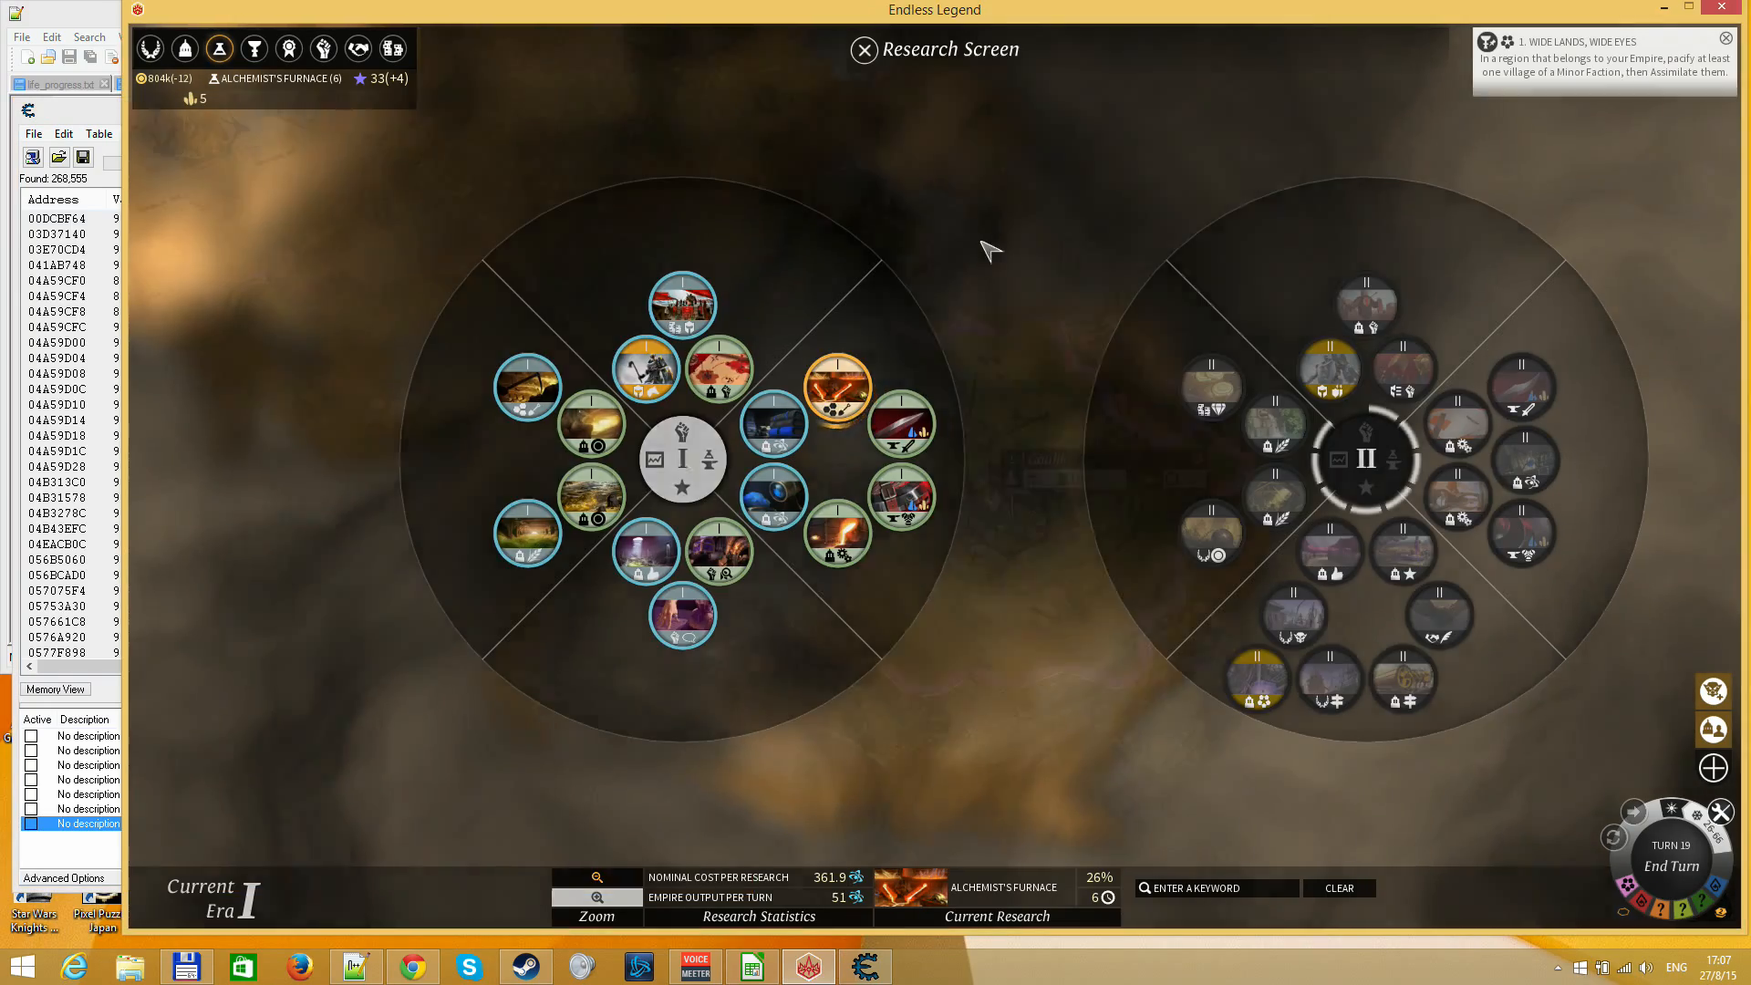
pyautogui.press('Escape')
pyautogui.press('Return')
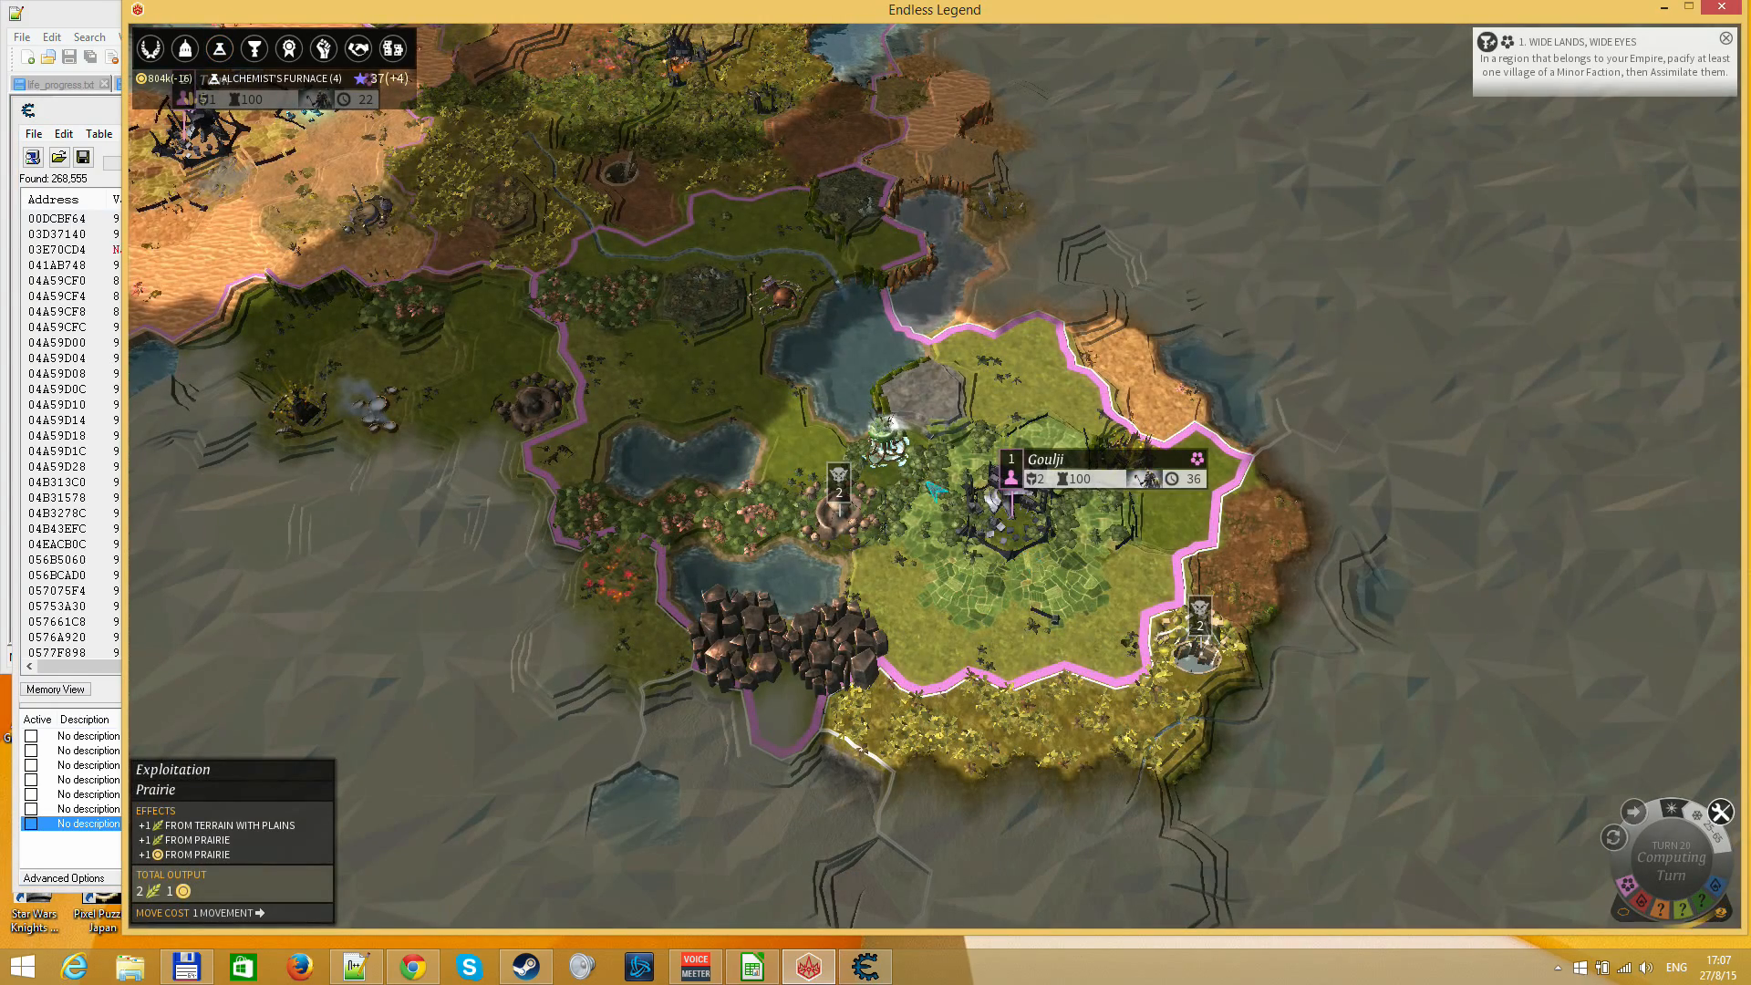
# Look in on the city of Amund, and in Taim add a Sewer System to the construction queue and buy it out
pyautogui.moveTo(684, 265); pyautogui.dragTo(786, 456)
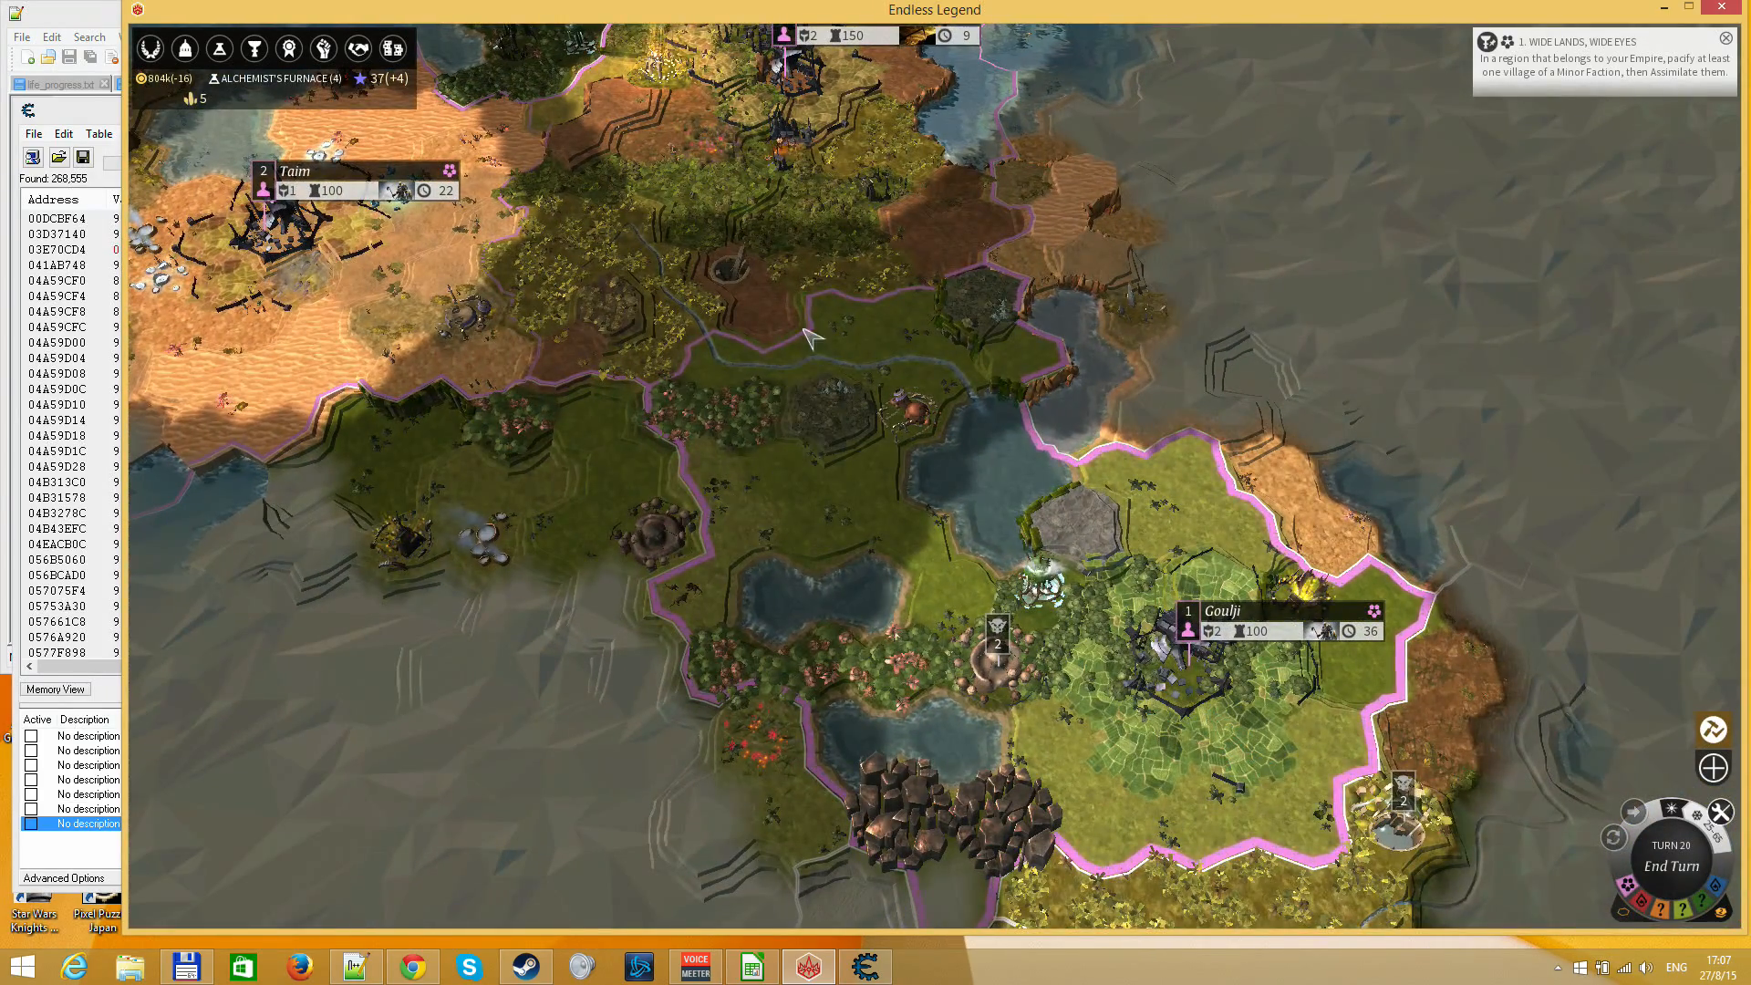
pyautogui.moveTo(824, 310); pyautogui.dragTo(965, 676)
pyautogui.click(852, 293)
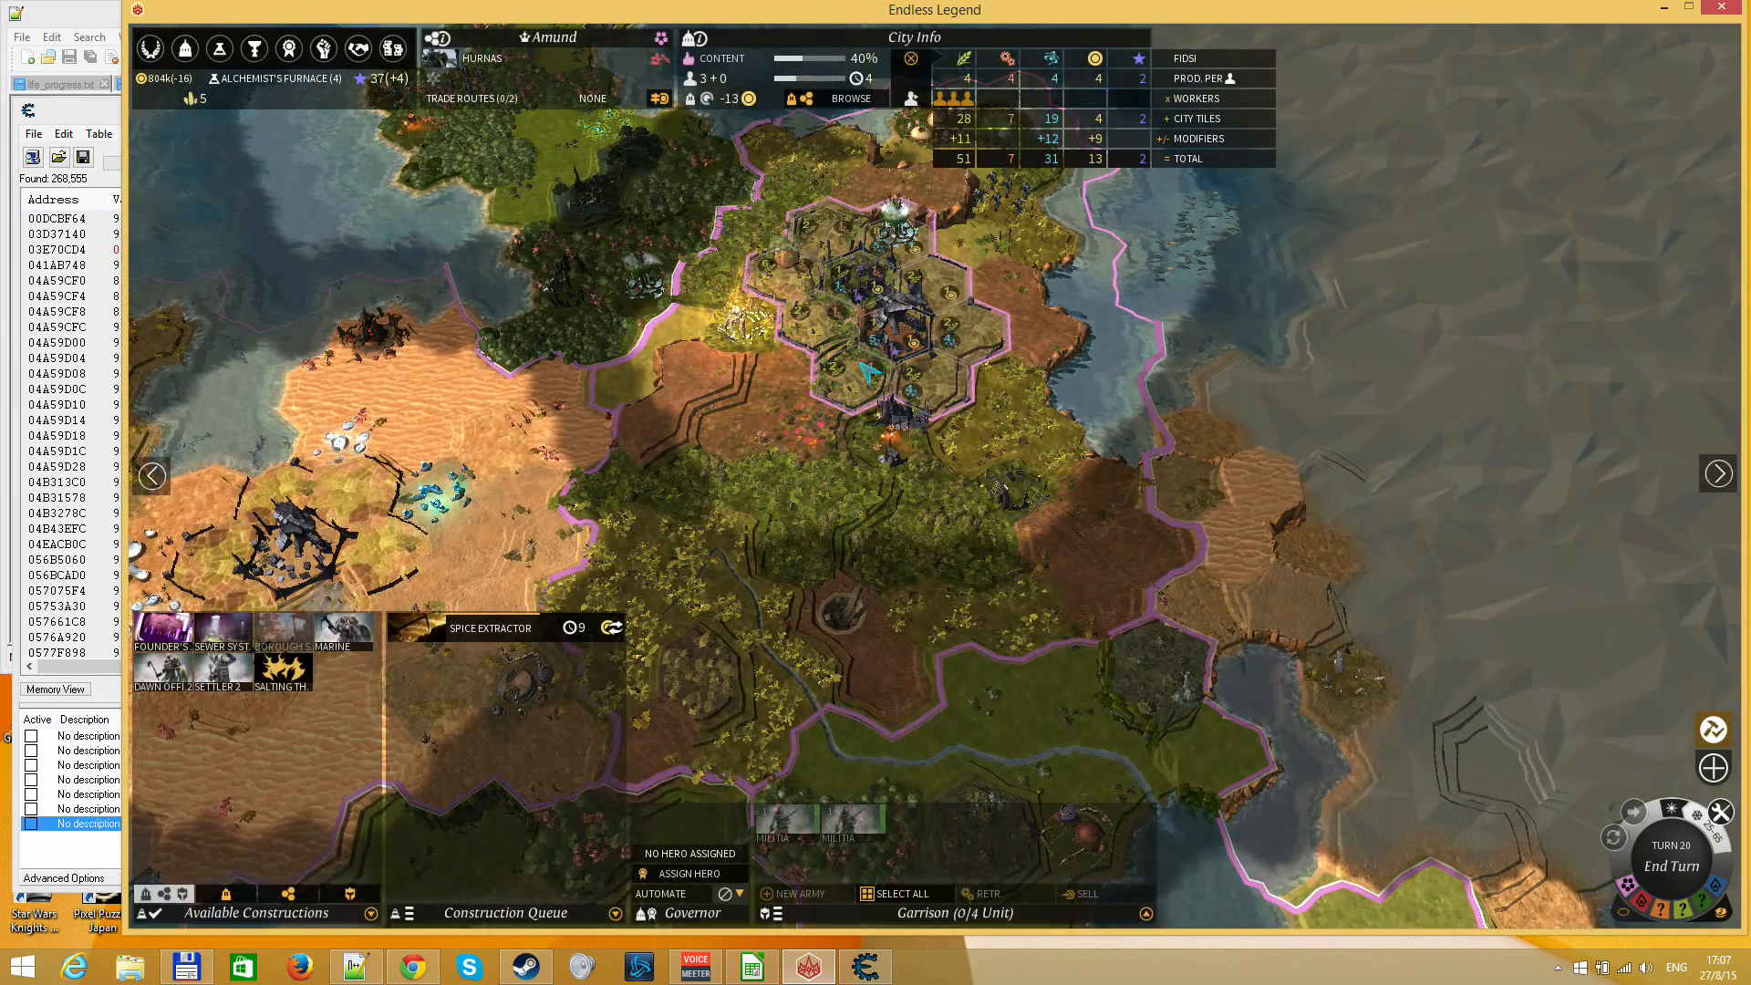
pyautogui.click(303, 534)
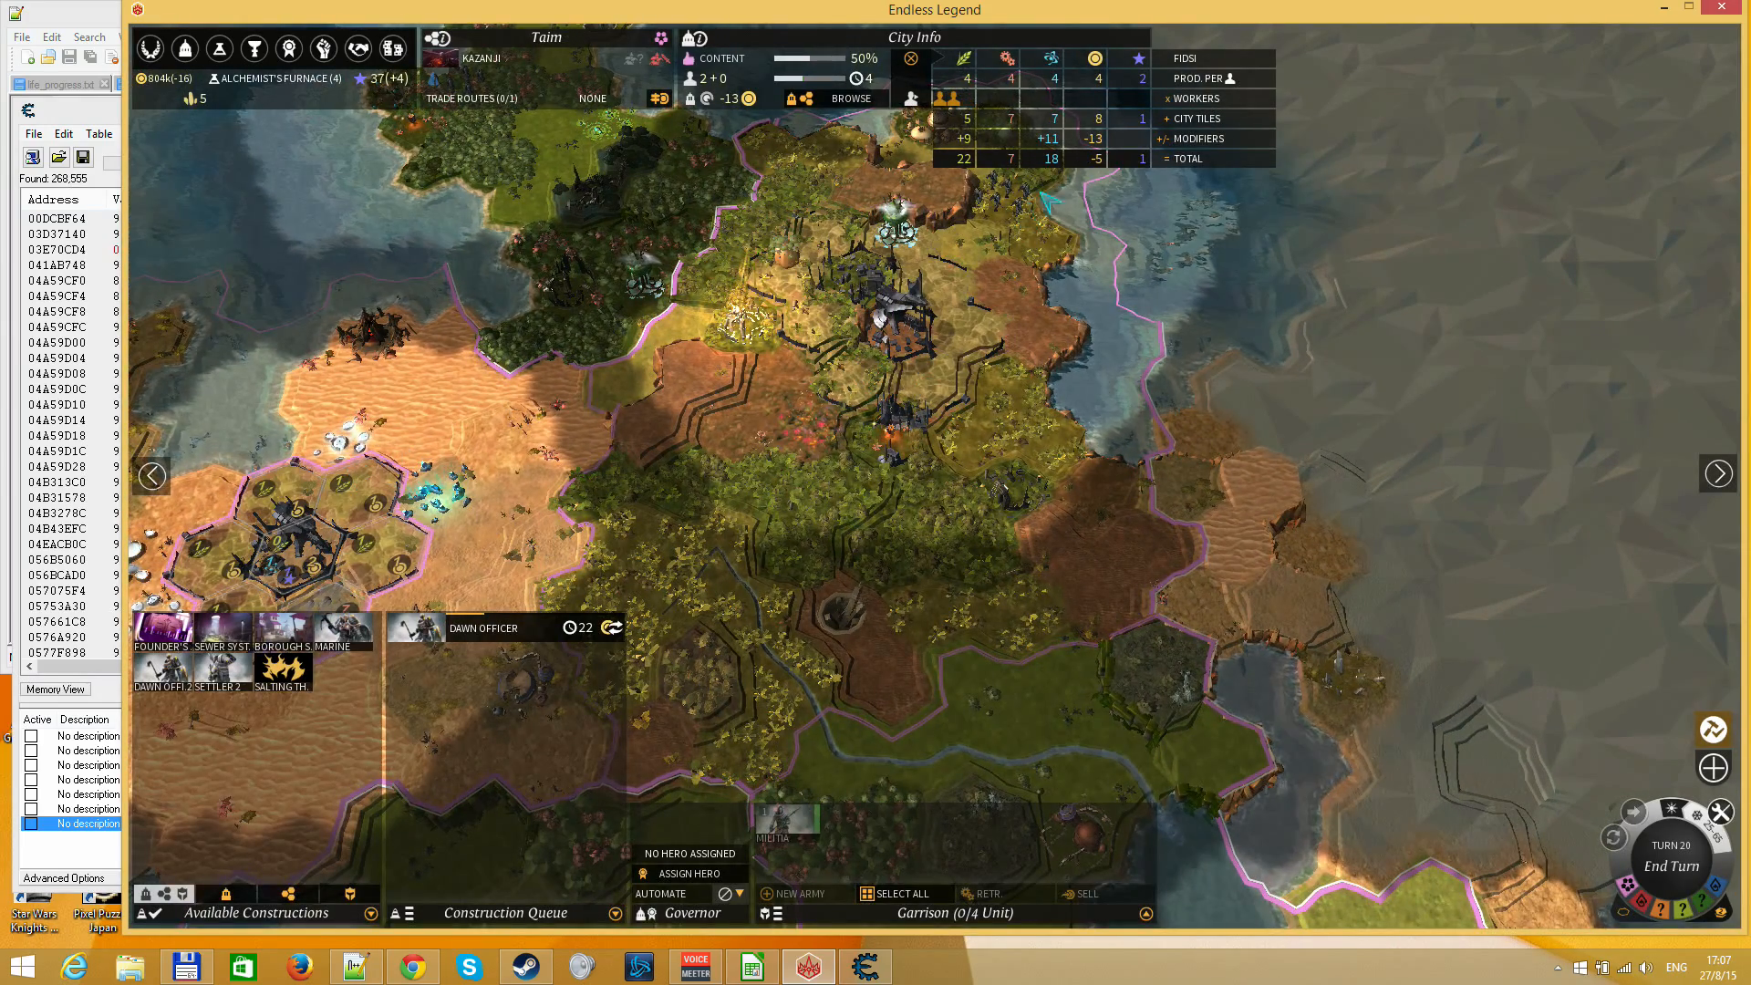
pyautogui.moveTo(1069, 650); pyautogui.dragTo(1001, 169)
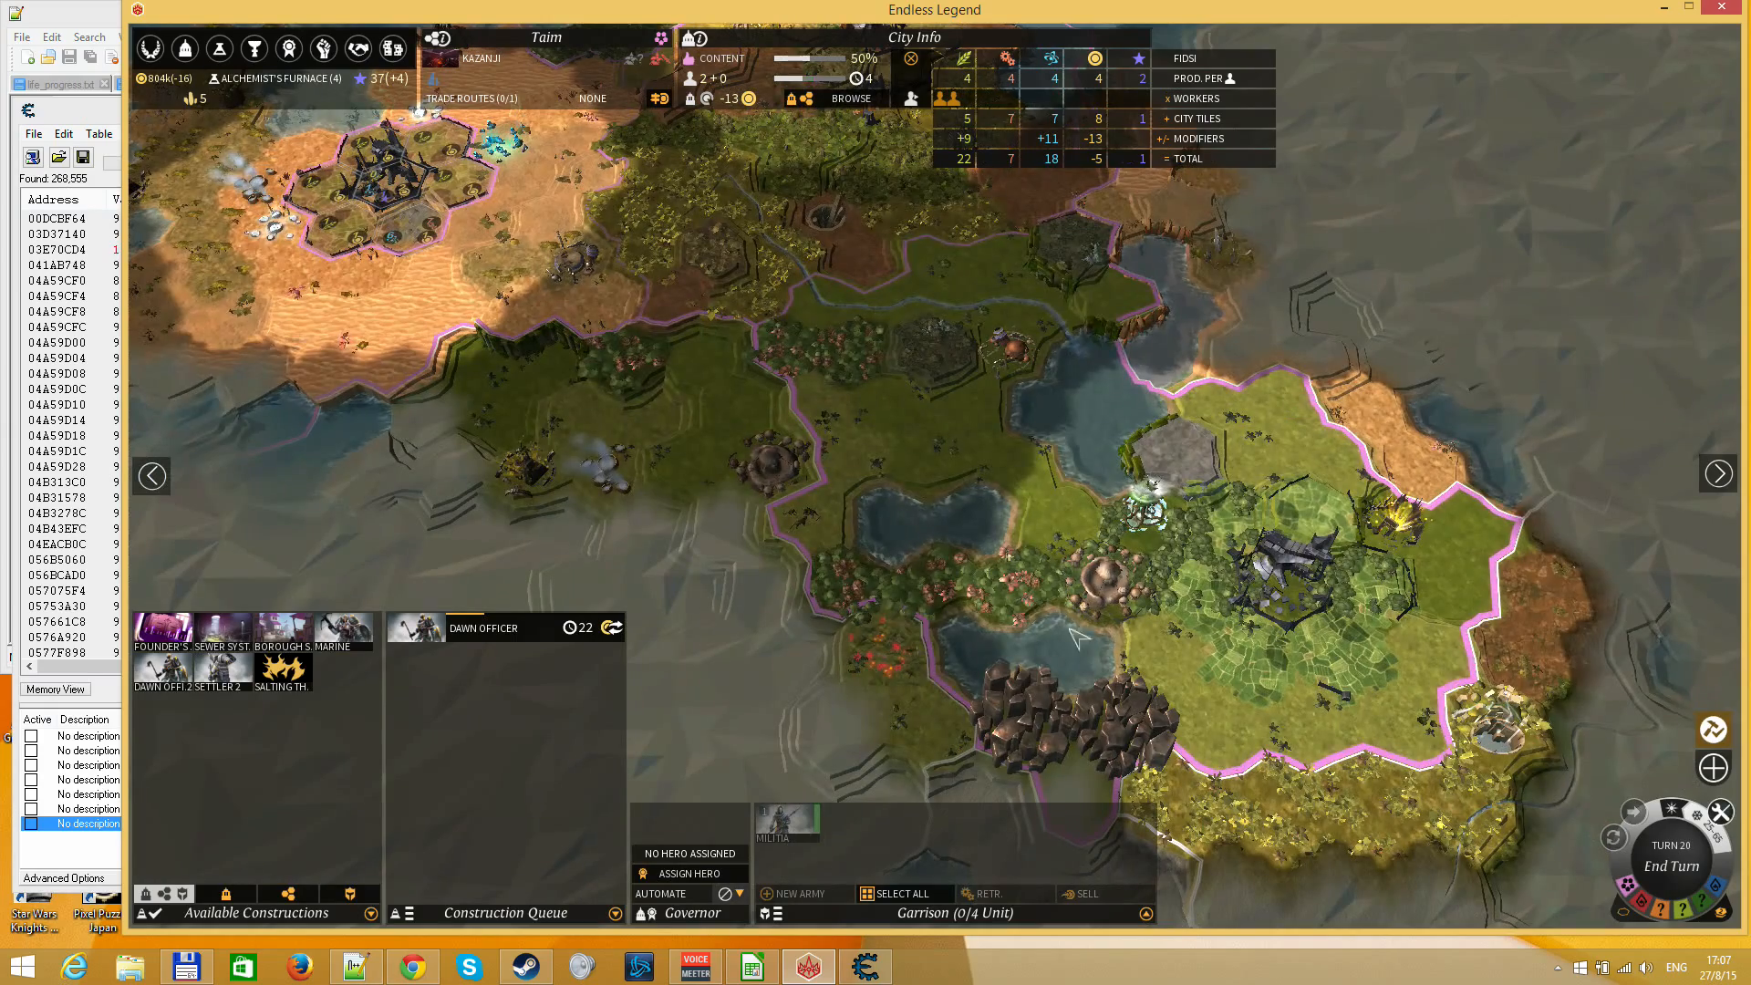
pyautogui.click(222, 629)
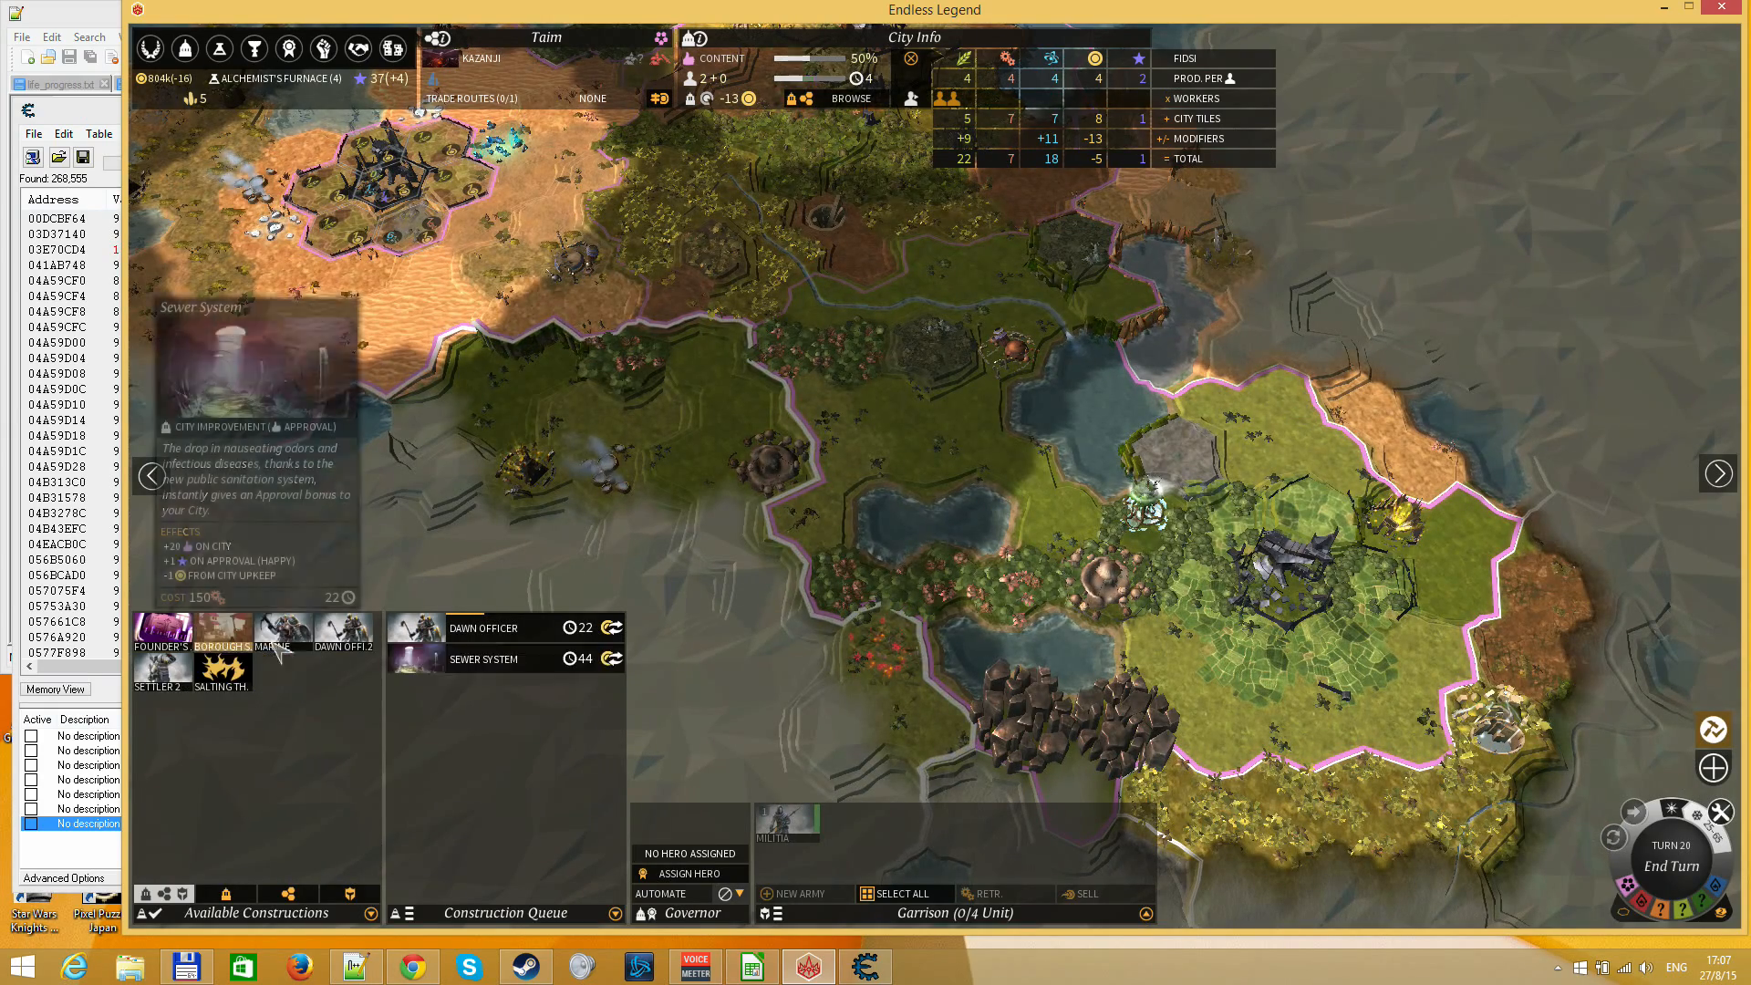
pyautogui.click(607, 666)
# View Goulji, and in Amund queue a Sewer System and Dawn Officer 2, buying out the Sewer System
pyautogui.click(1288, 576)
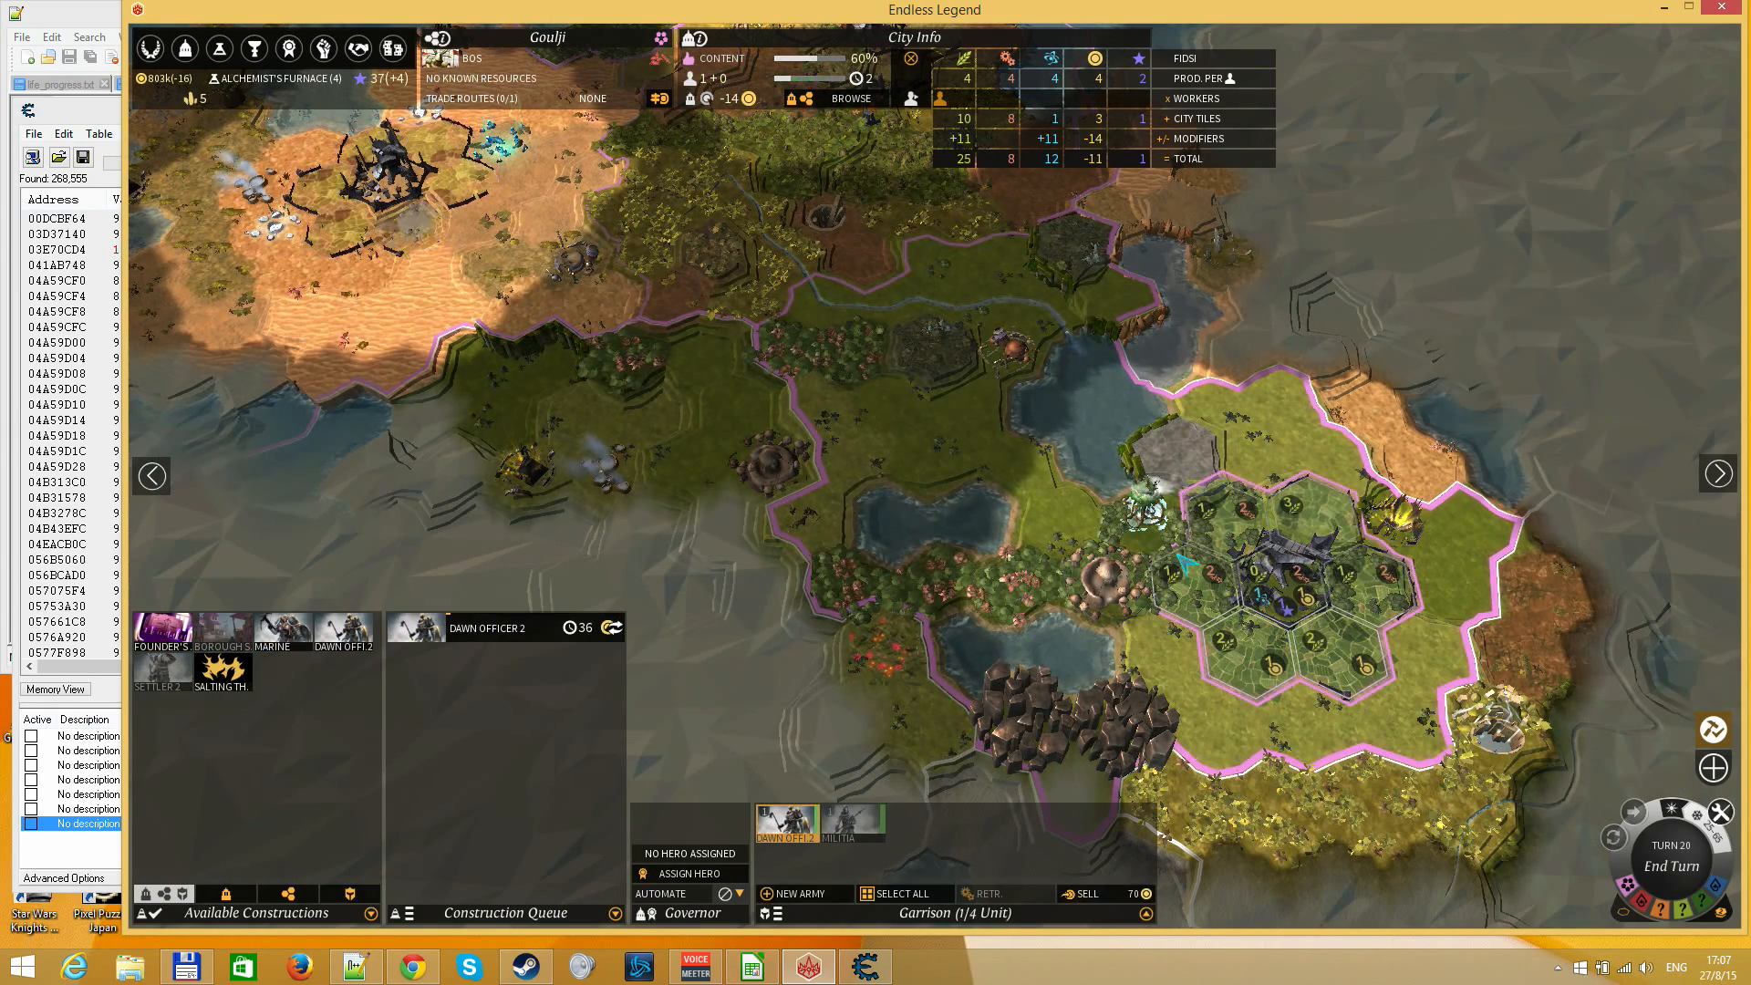
pyautogui.rightClick(832, 294)
pyautogui.moveTo(833, 294); pyautogui.dragTo(1007, 825)
pyautogui.click(1051, 388)
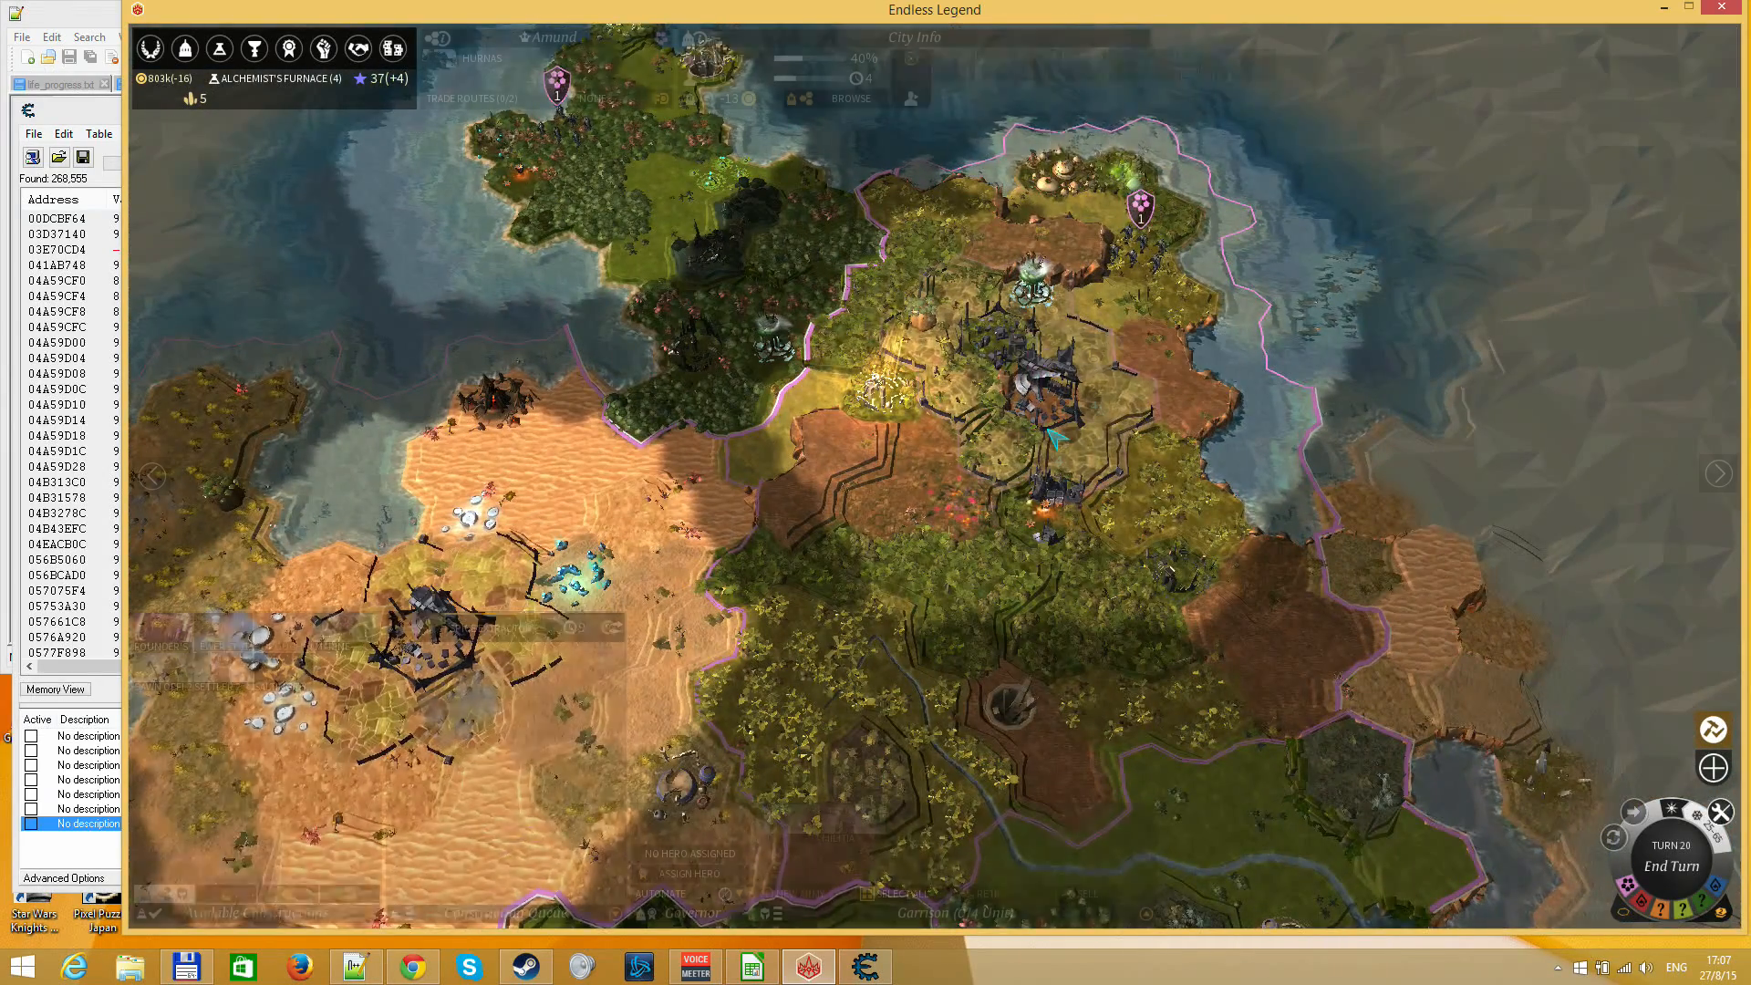
pyautogui.click(216, 629)
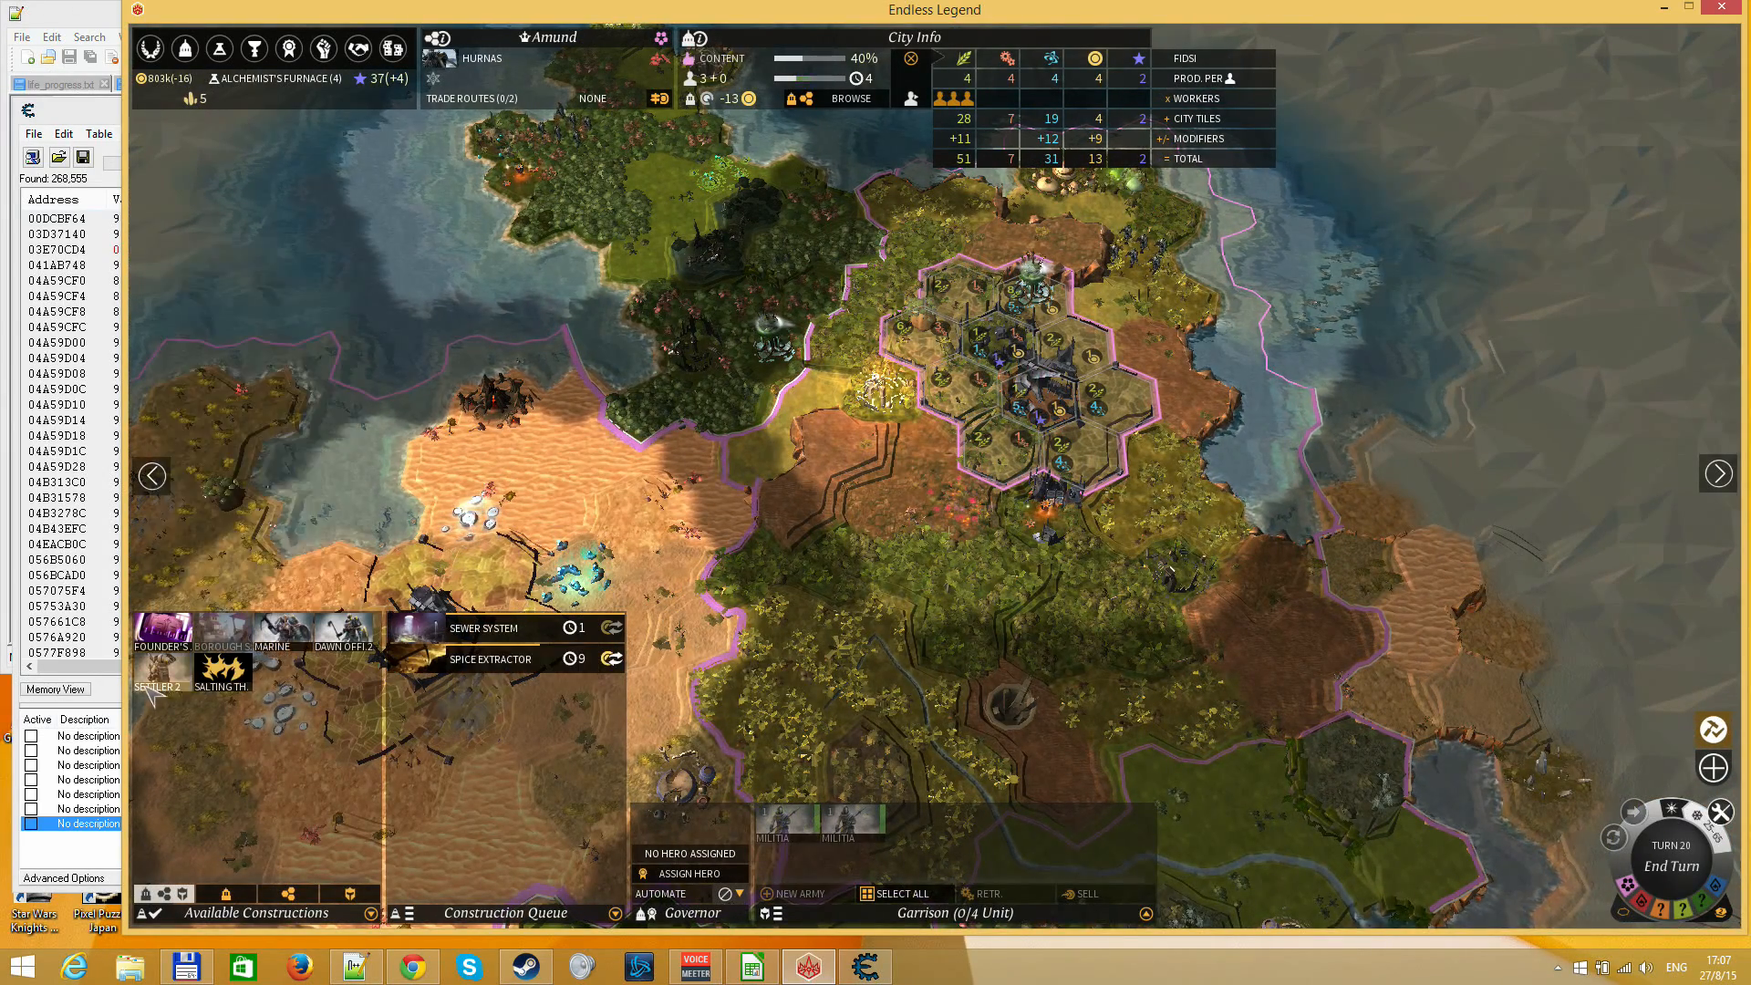
pyautogui.click(371, 637)
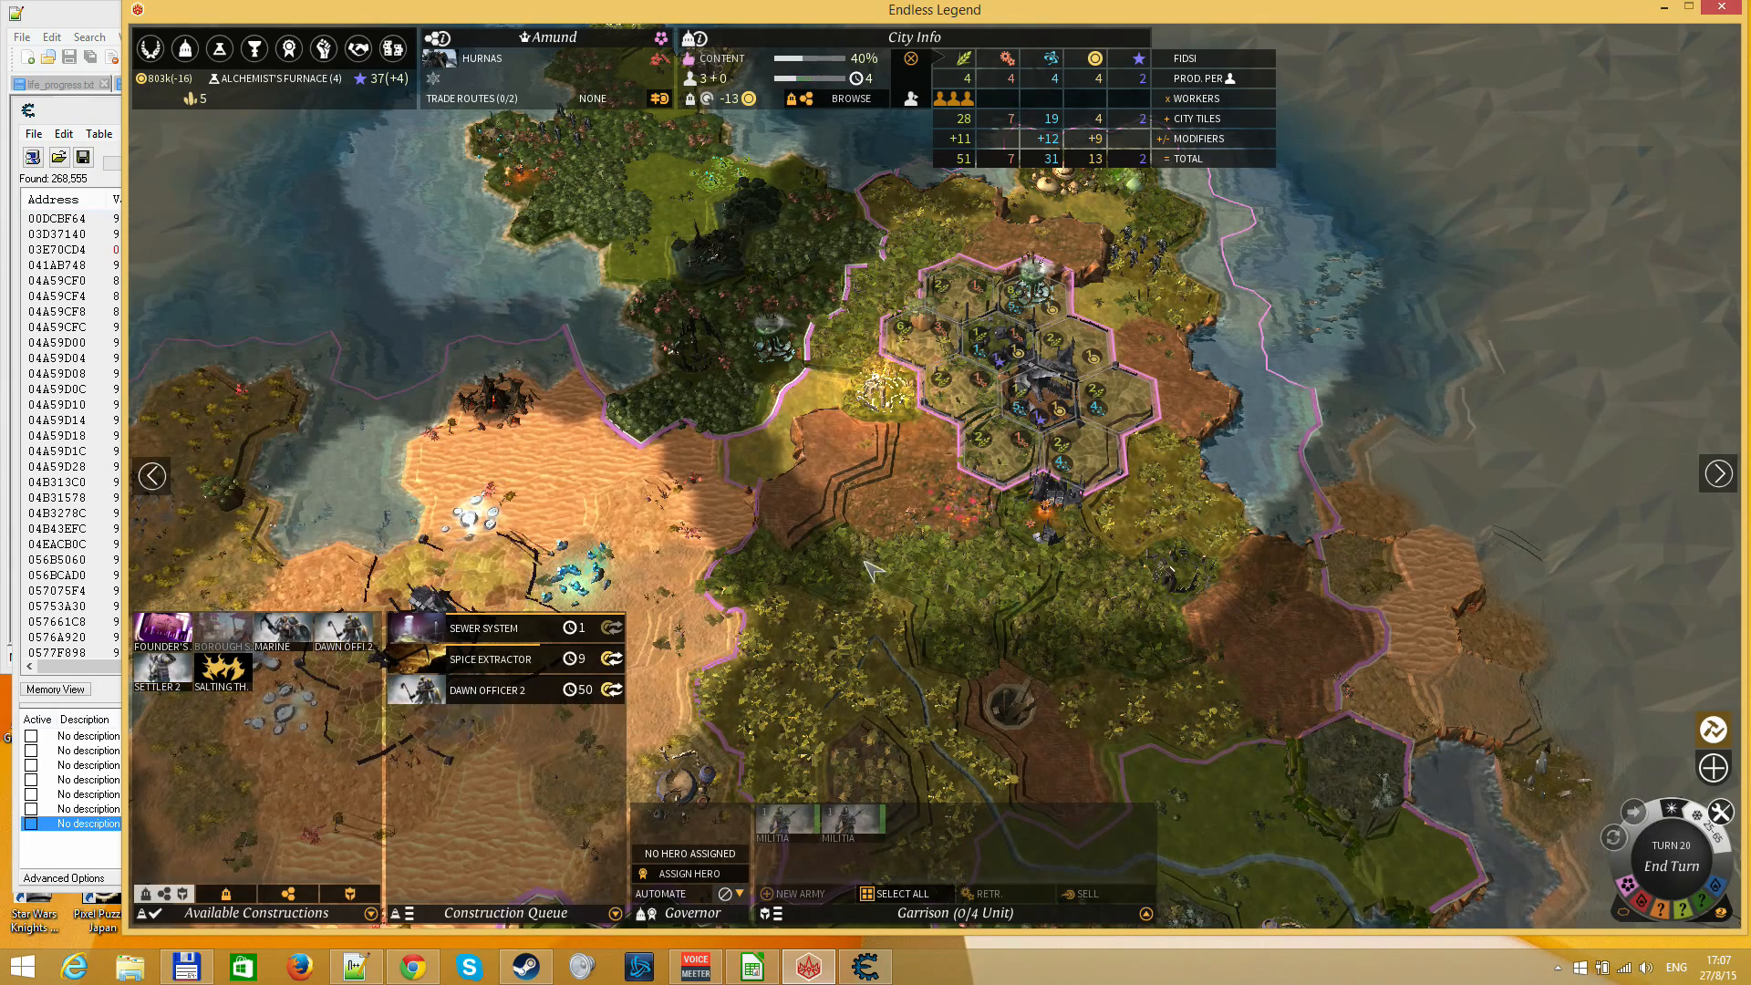
pyautogui.rightClick(1153, 786)
pyautogui.moveTo(1154, 786); pyautogui.dragTo(785, 214)
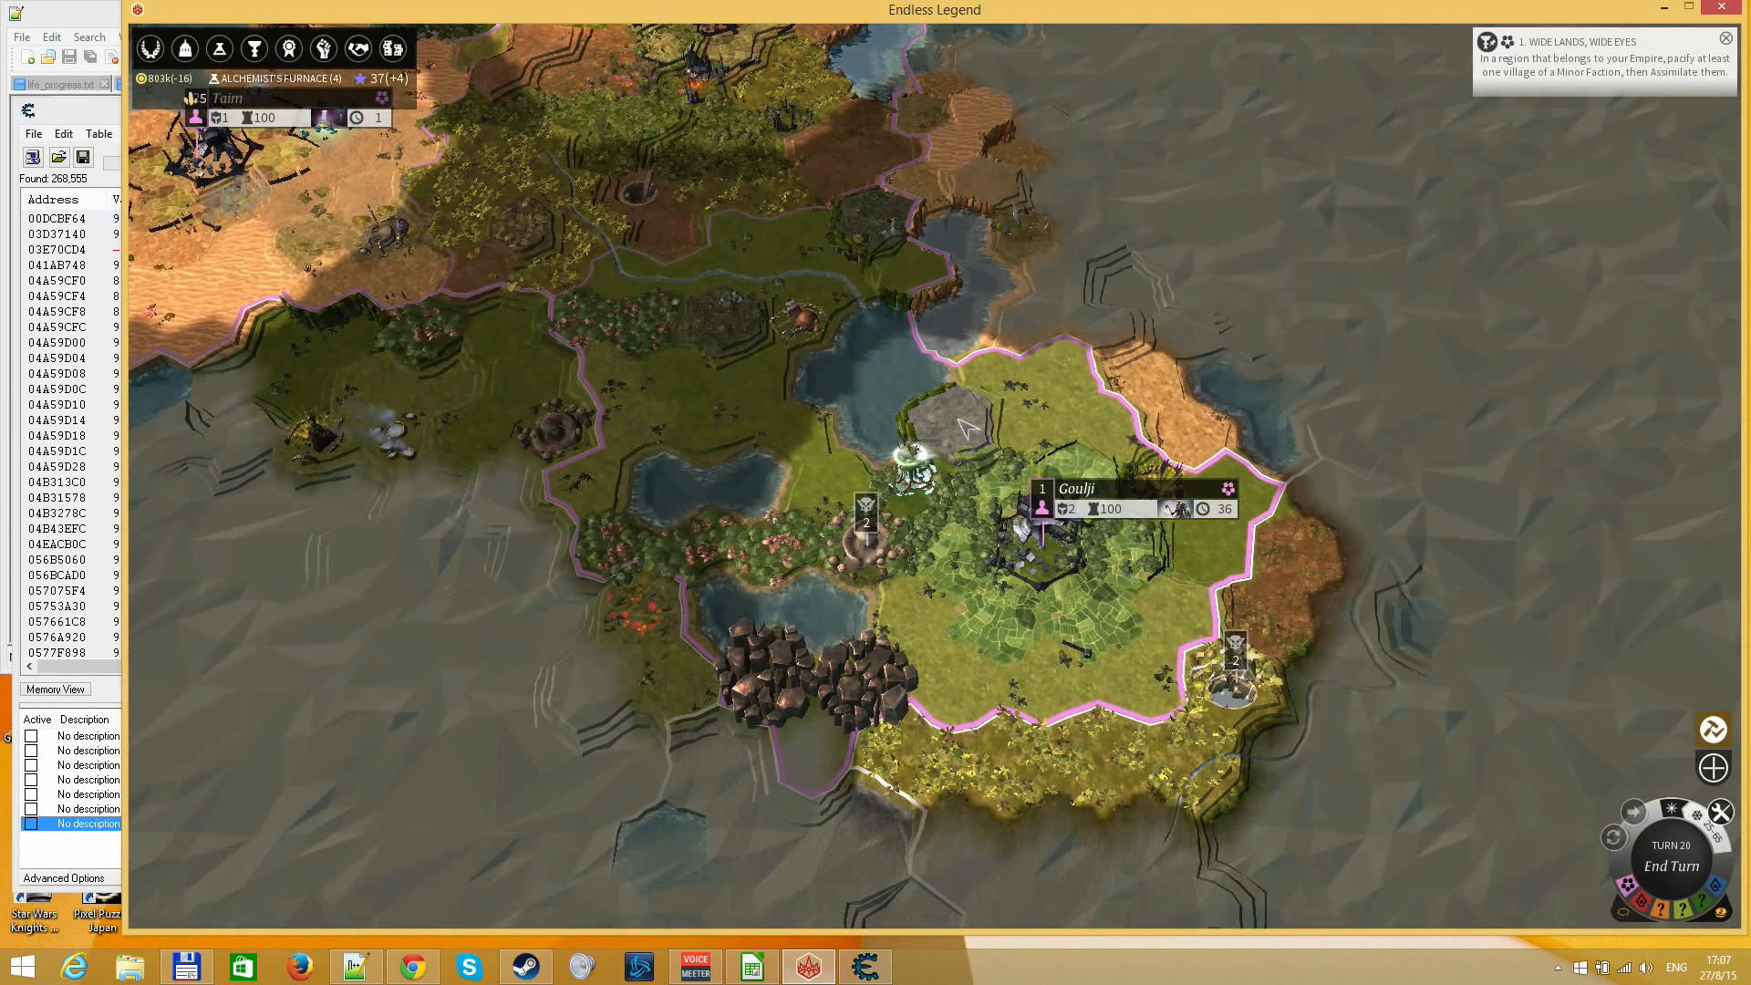
# Check Alchemist's Furnace on the Research Screen and set column F's % complete to 40 in the LibreOffice Calc sheet
pyautogui.click(274, 79)
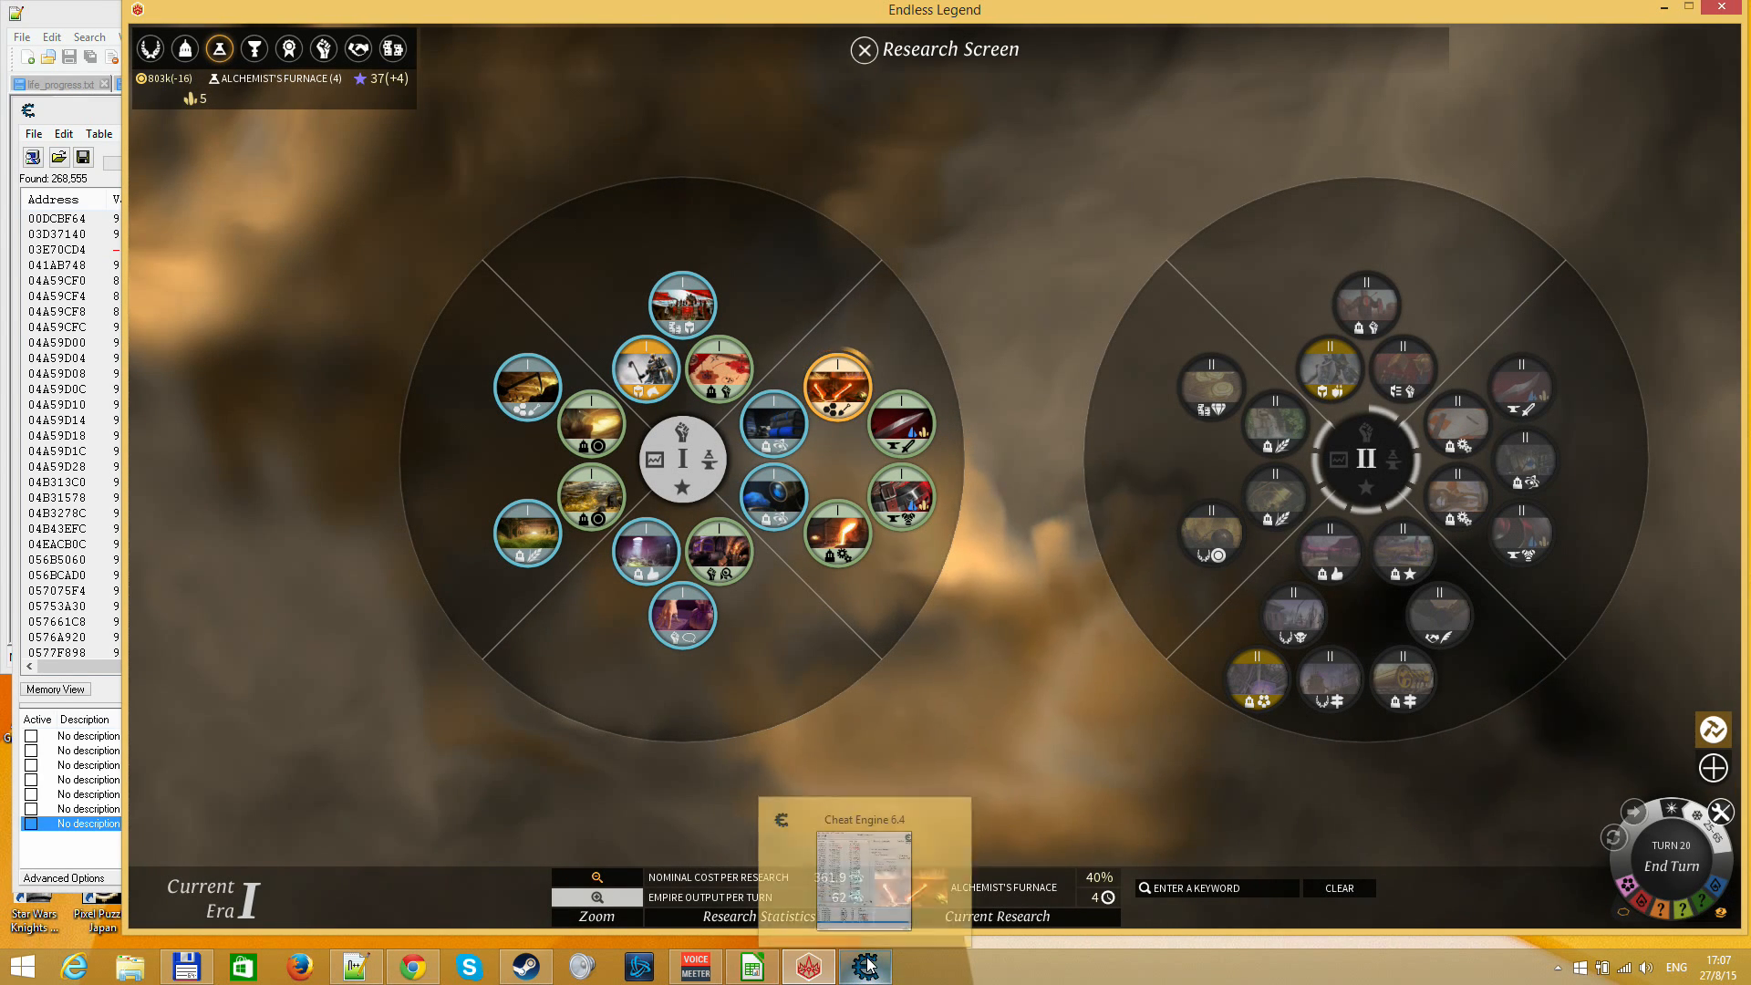
pyautogui.click(752, 965)
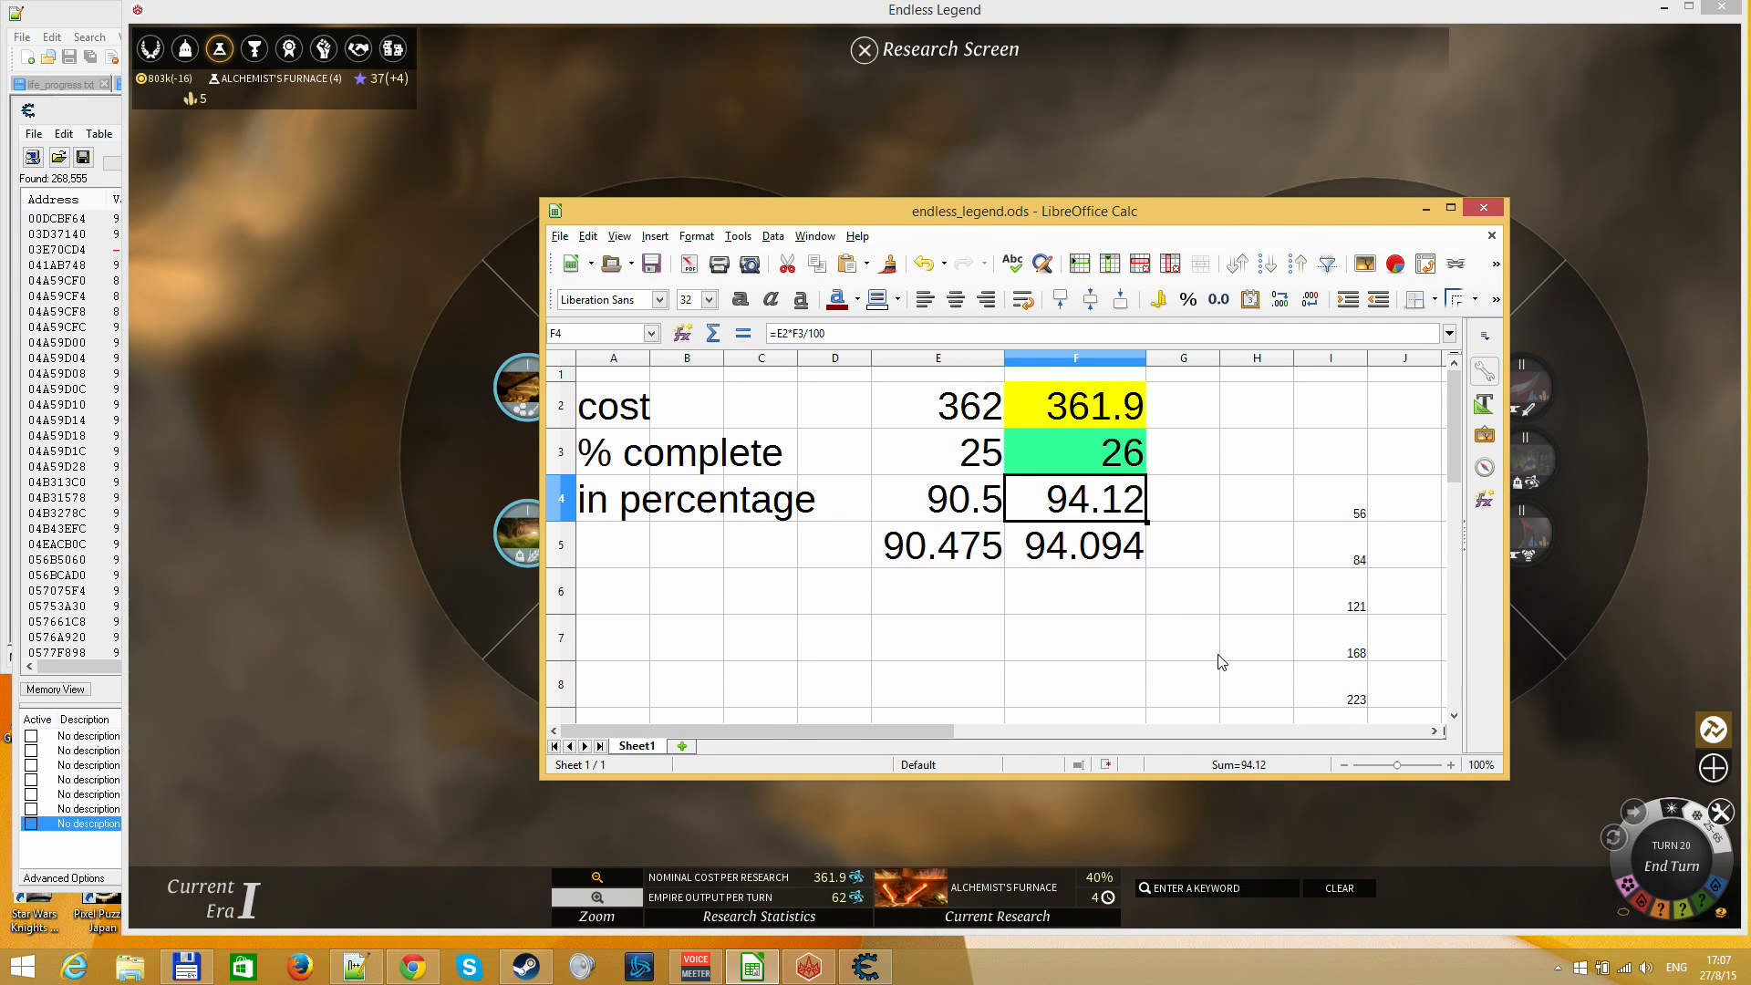
pyautogui.press('Up')
pyautogui.write('40')
pyautogui.press('Return')
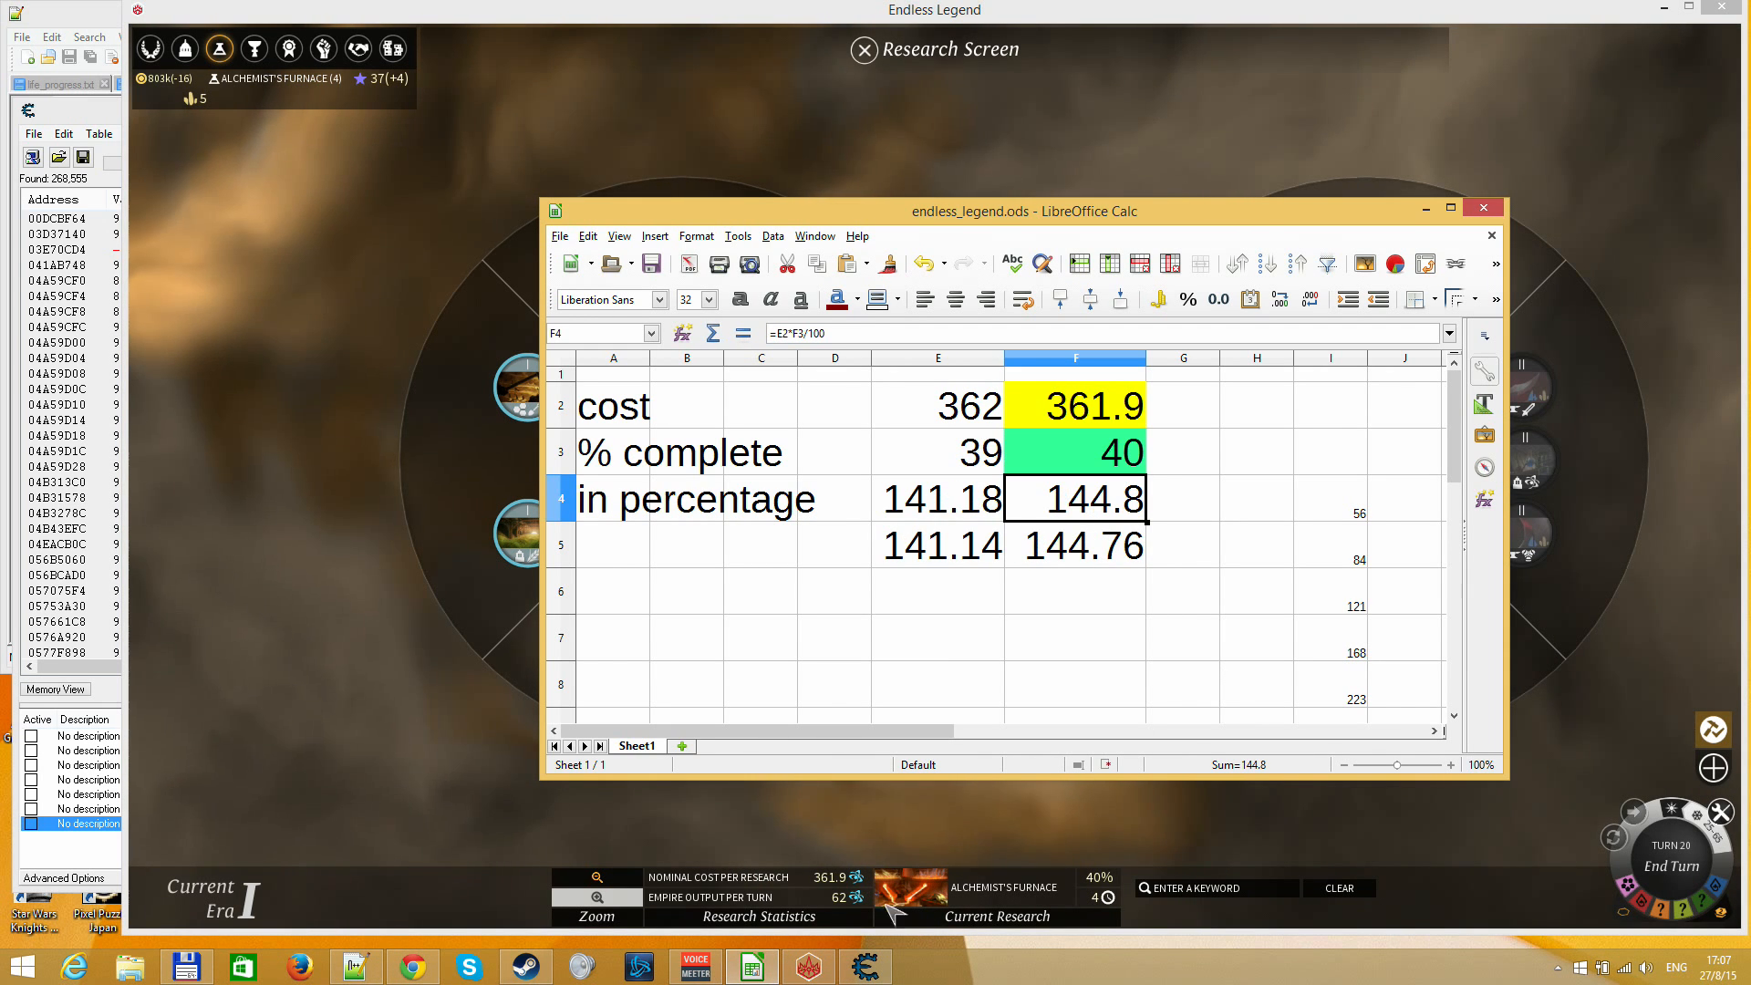
# Switch to Cheat Engine and narrow the found addresses by scanning for increased values
pyautogui.click(868, 971)
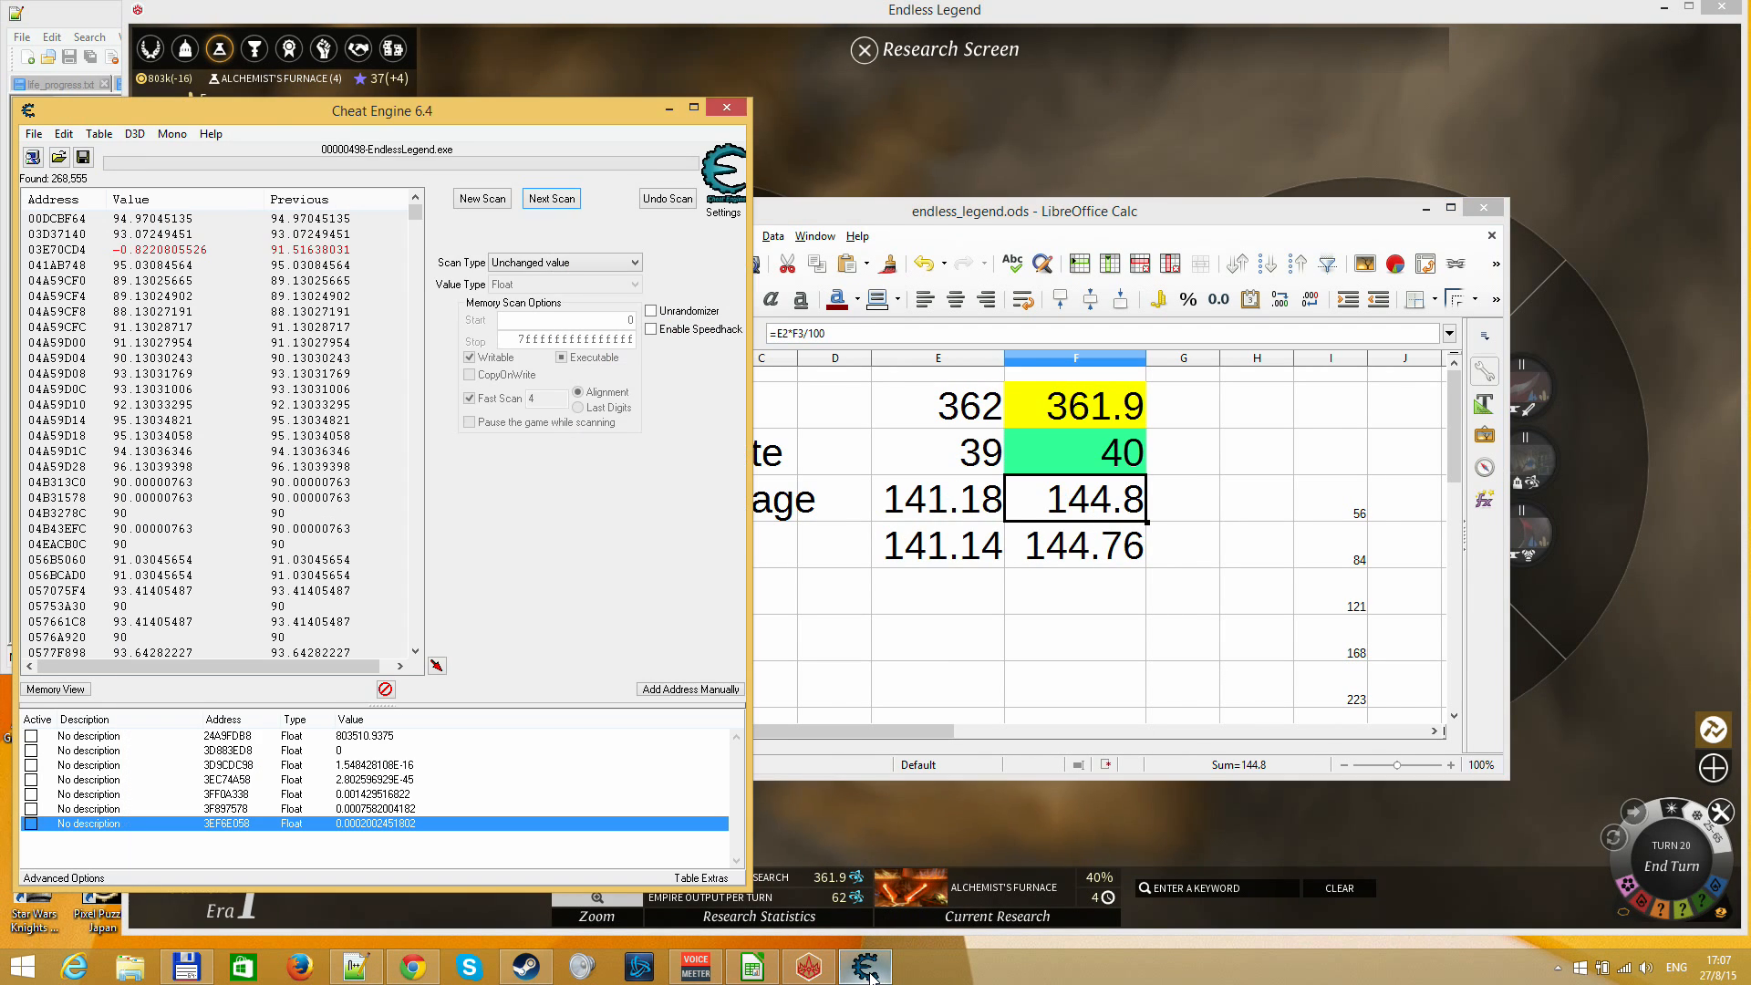
pyautogui.click(532, 265)
pyautogui.click(527, 327)
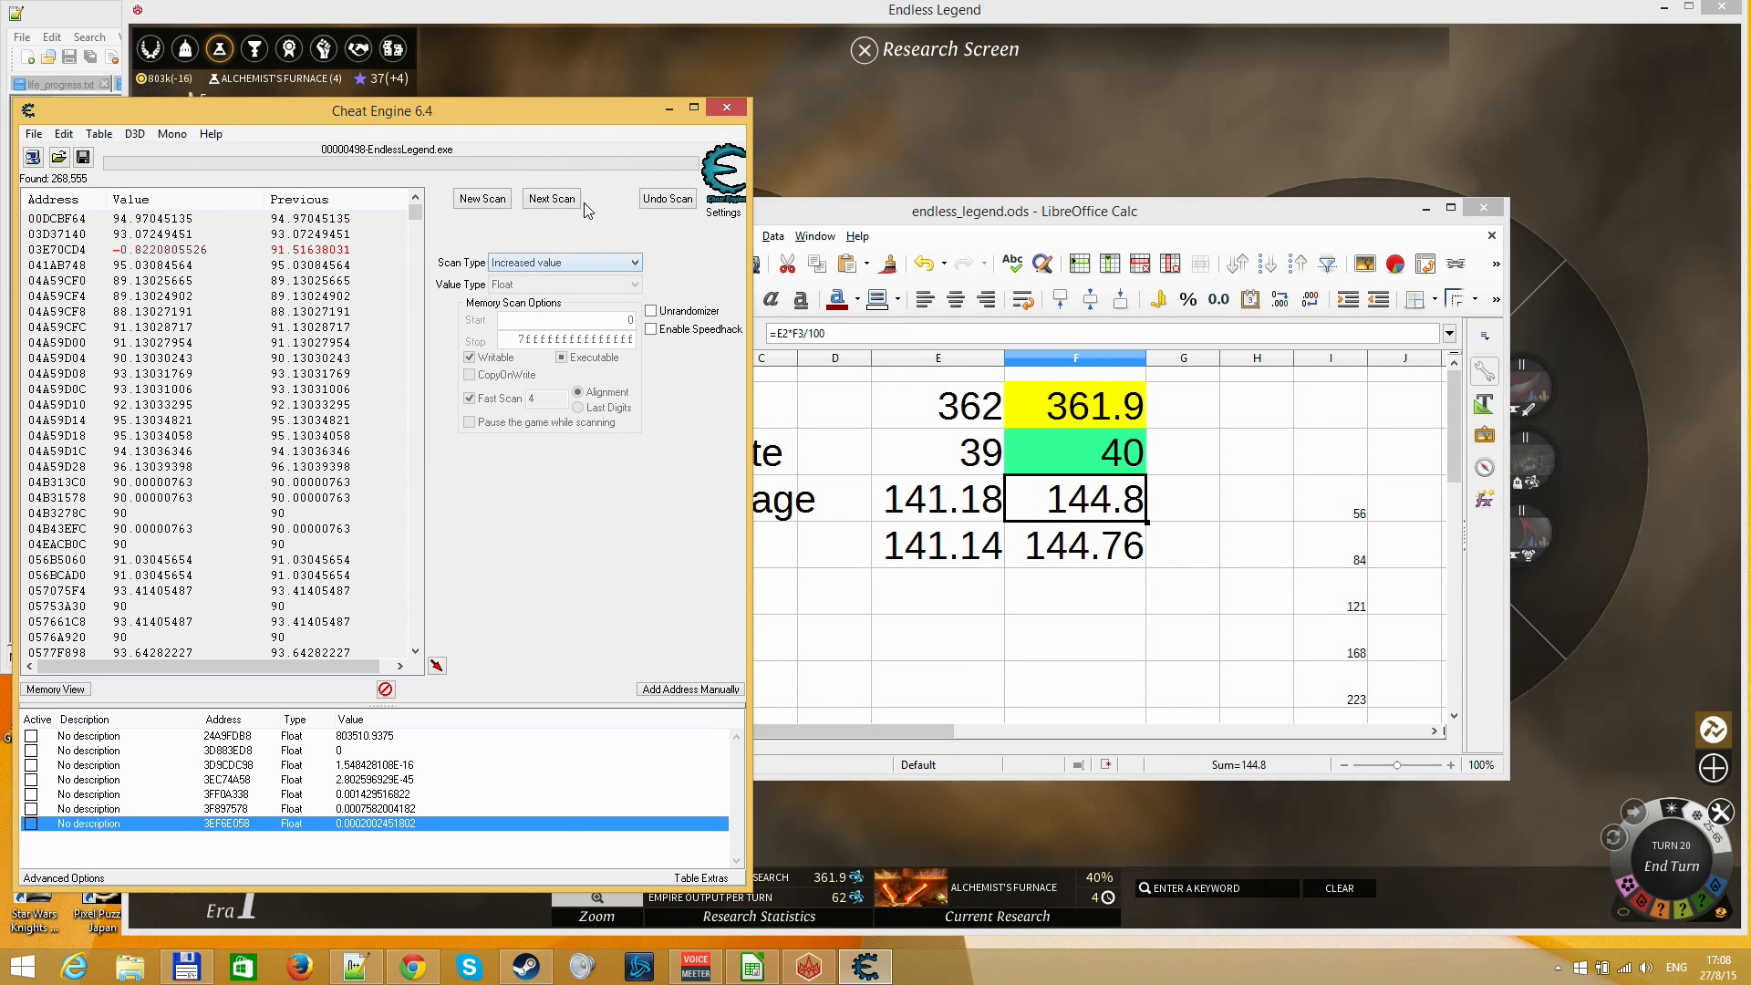
pyautogui.click(571, 200)
# Narrow the results to values between 138 and 146.7 and review the remaining addresses for a plausible research value
pyautogui.click(558, 264)
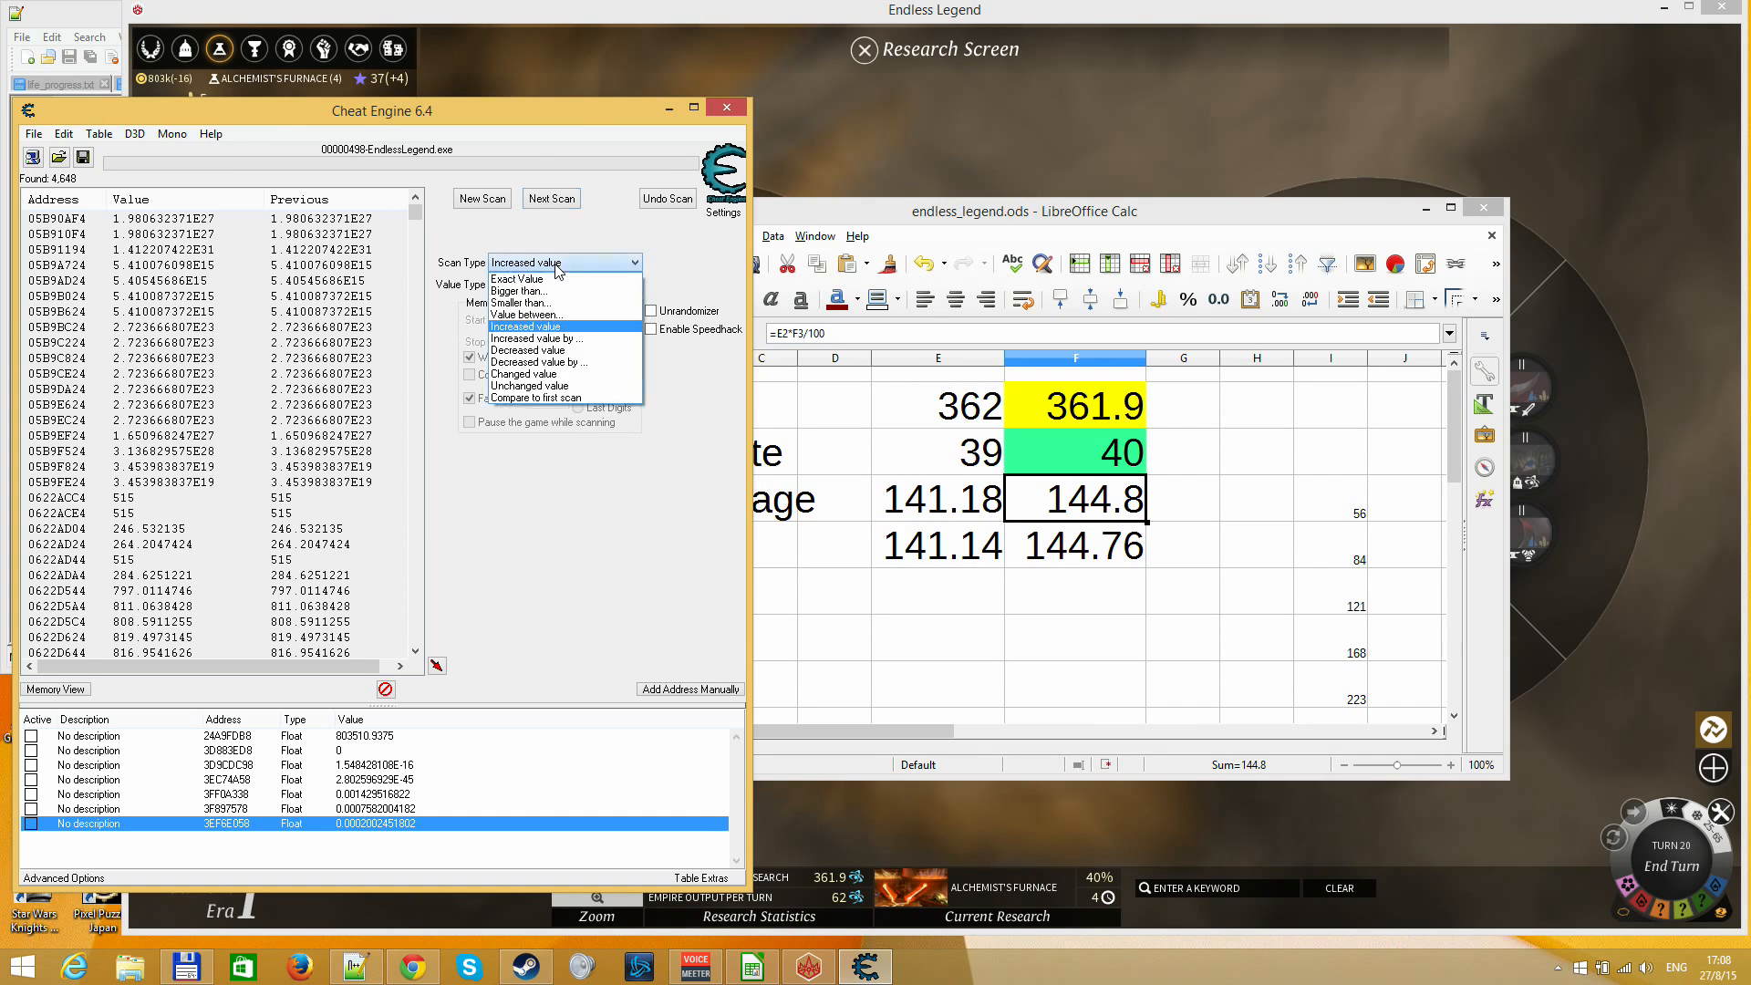
pyautogui.click(538, 319)
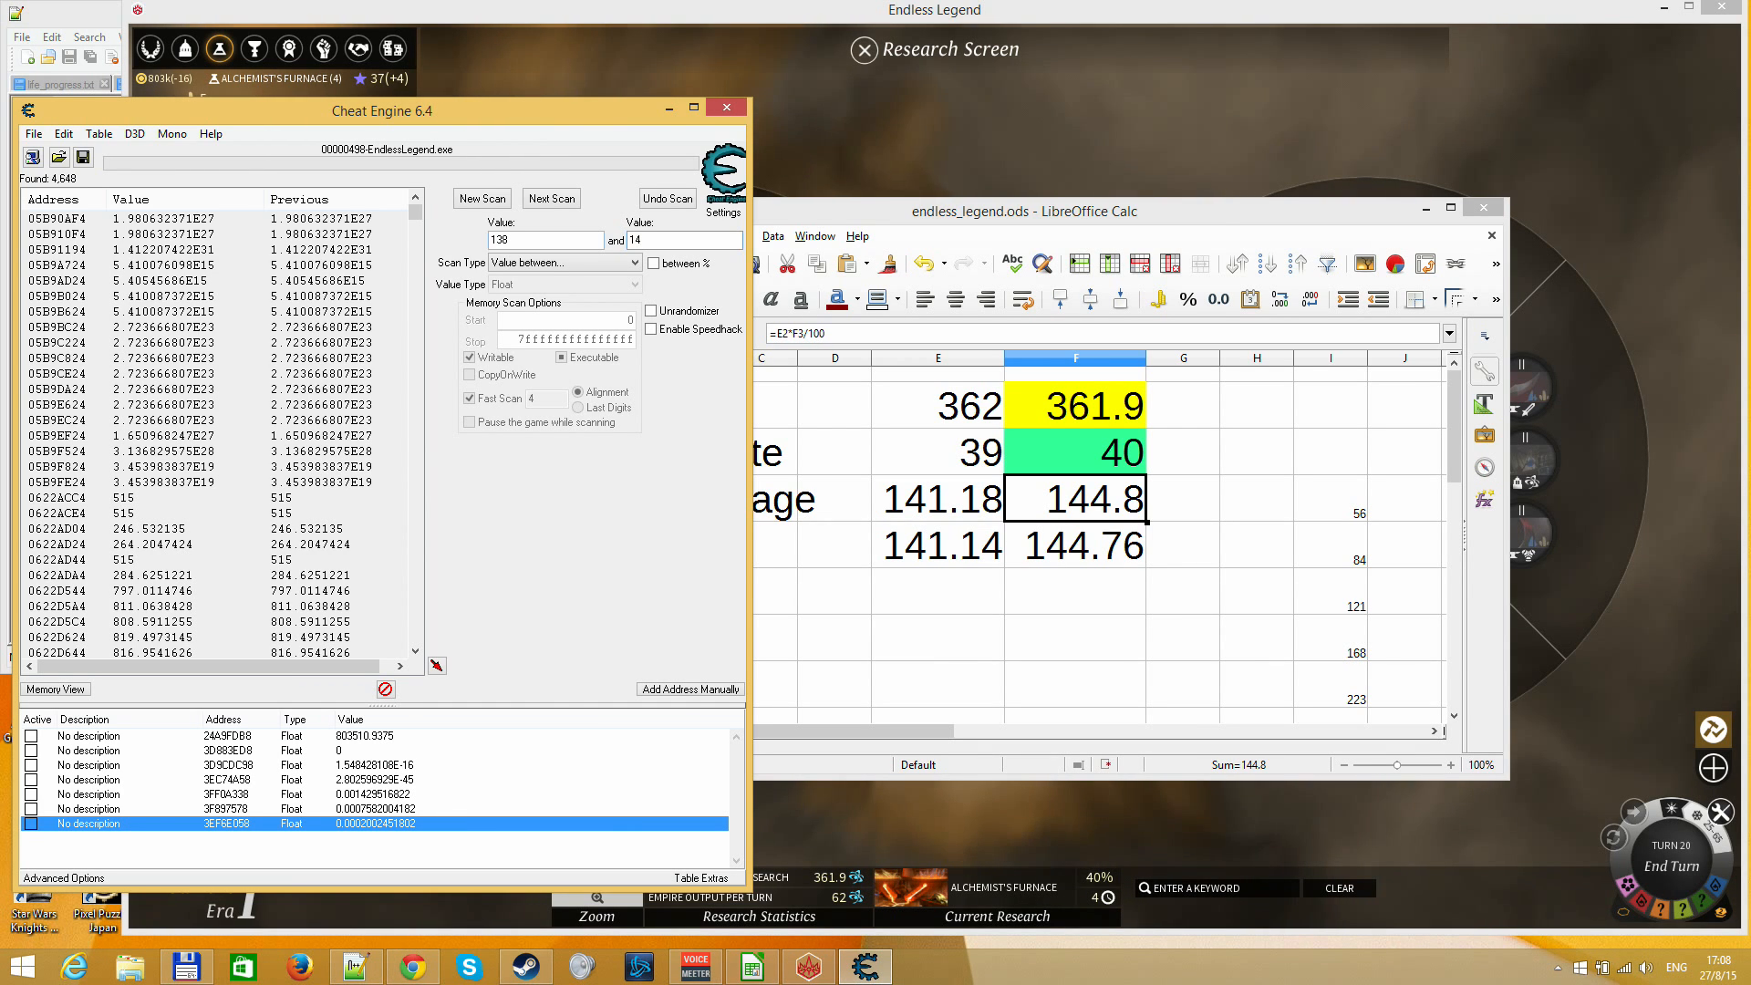
pyautogui.write('.7')
pyautogui.press('Return')
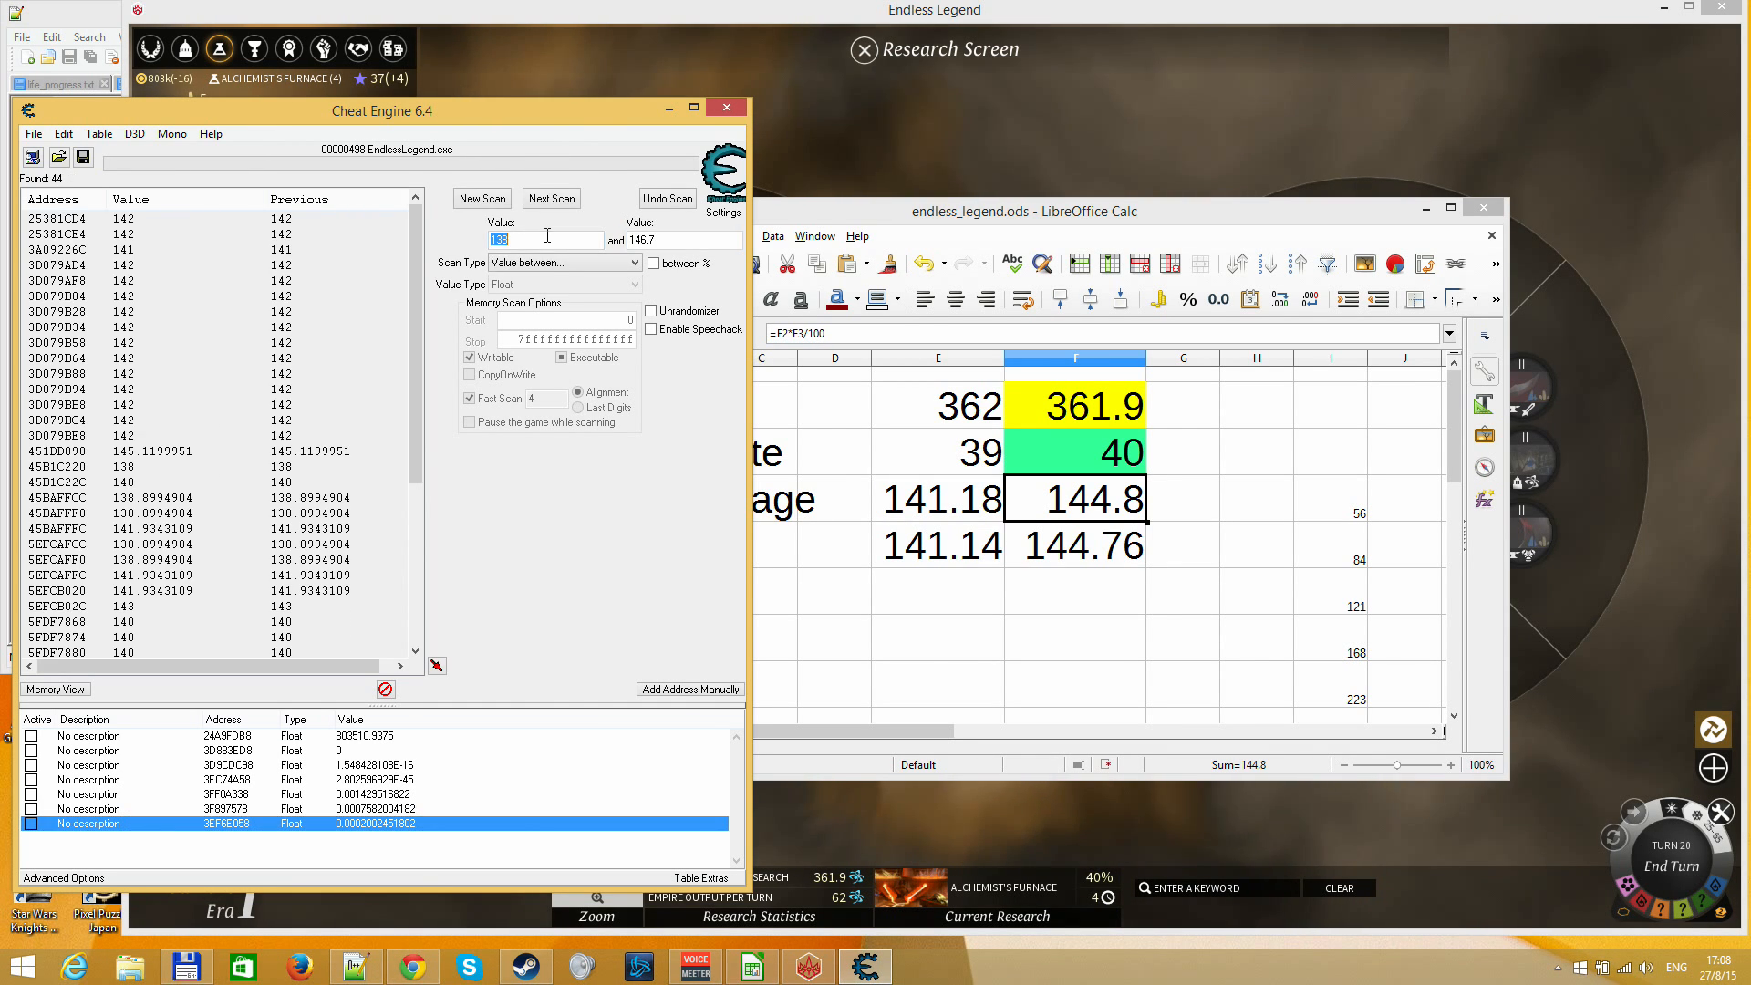
pyautogui.moveTo(419, 339); pyautogui.dragTo(420, 459)
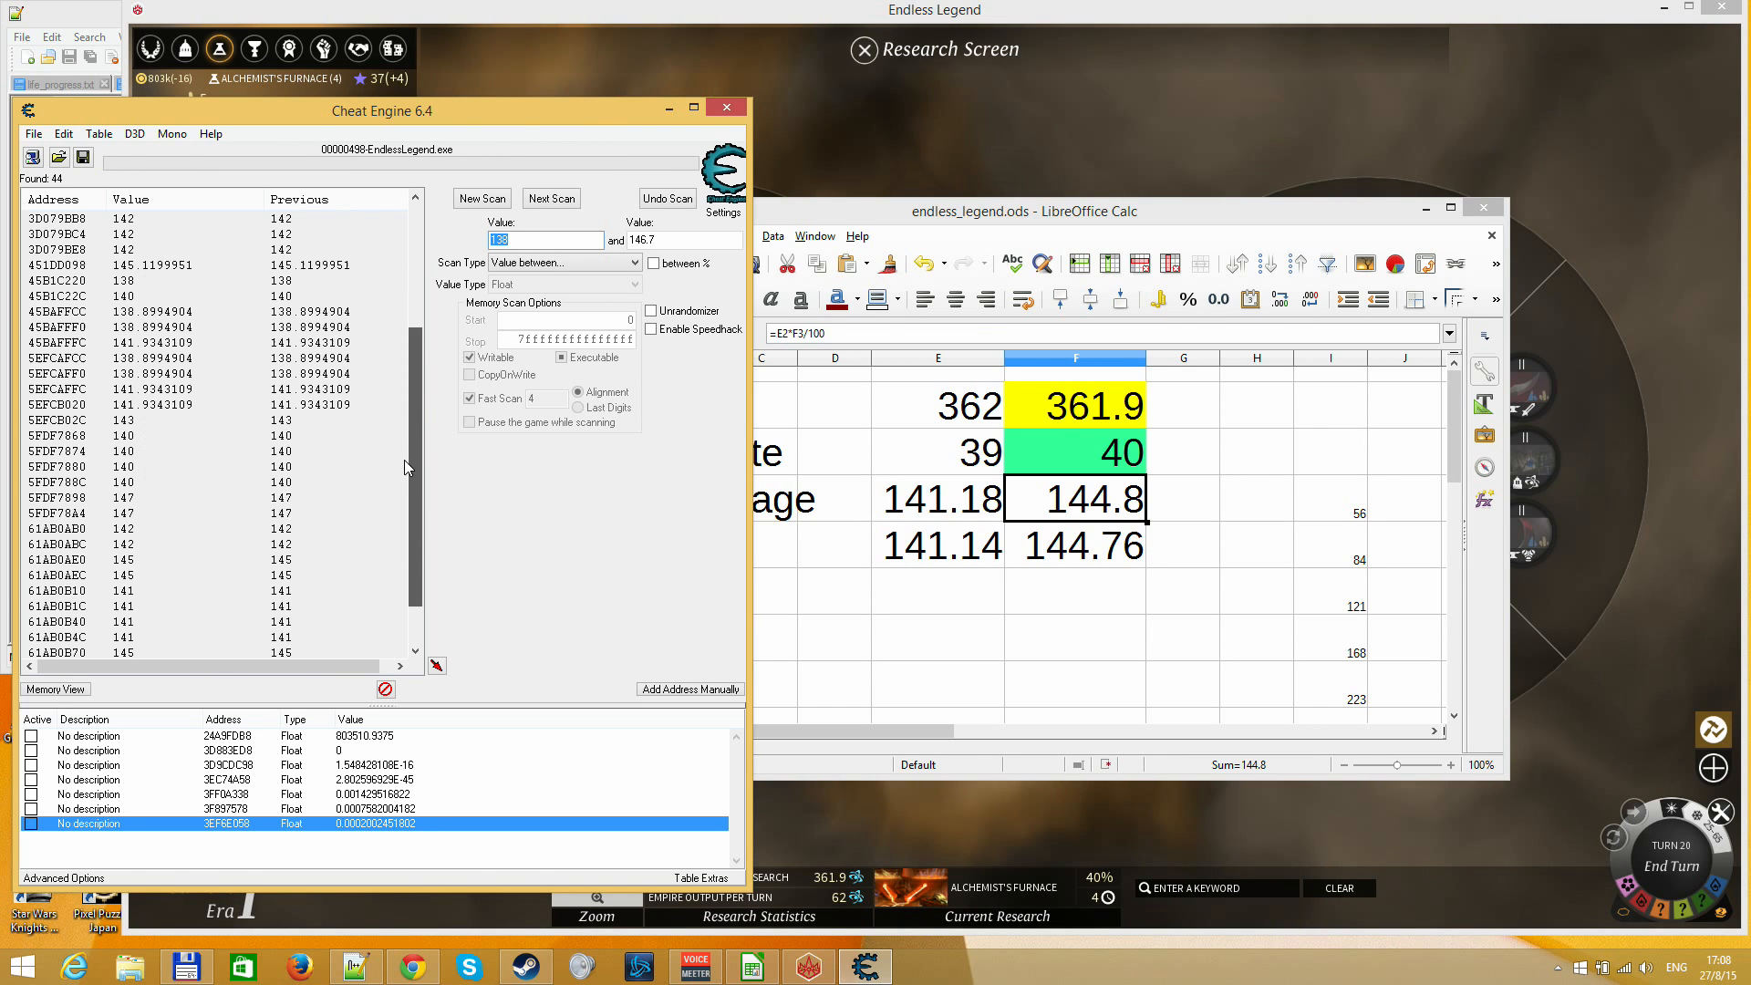
pyautogui.click(116, 266)
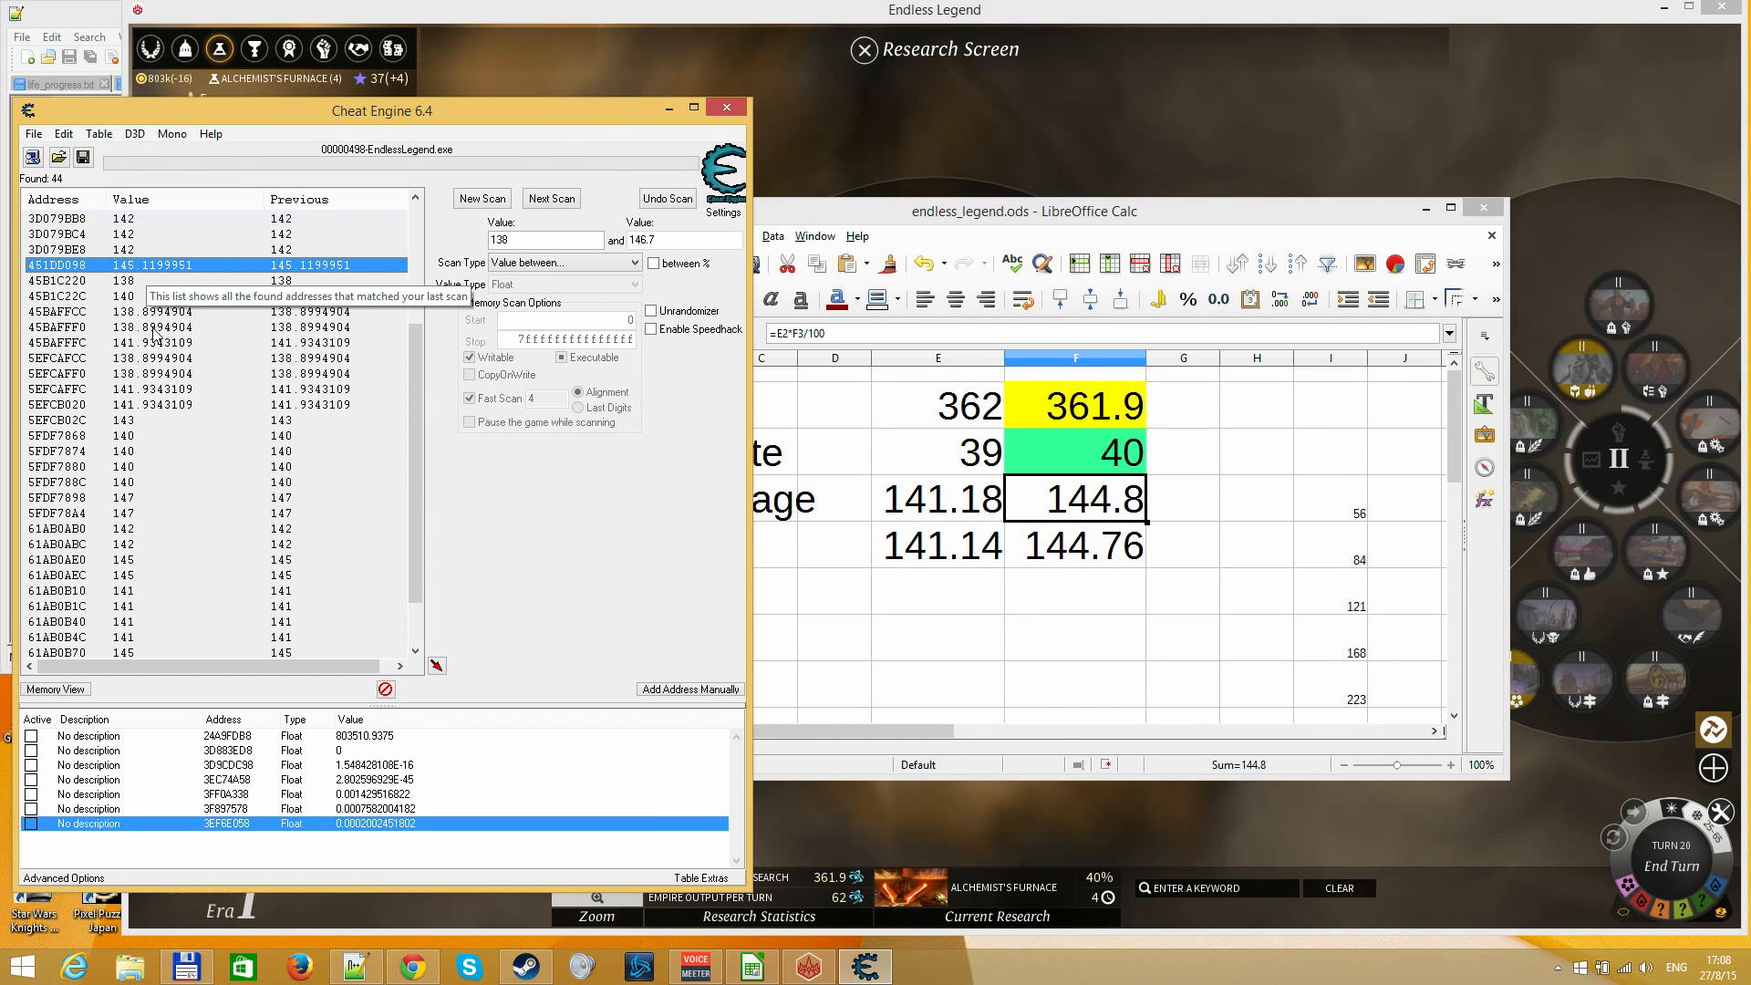
pyautogui.scroll(-2, 146, 315)
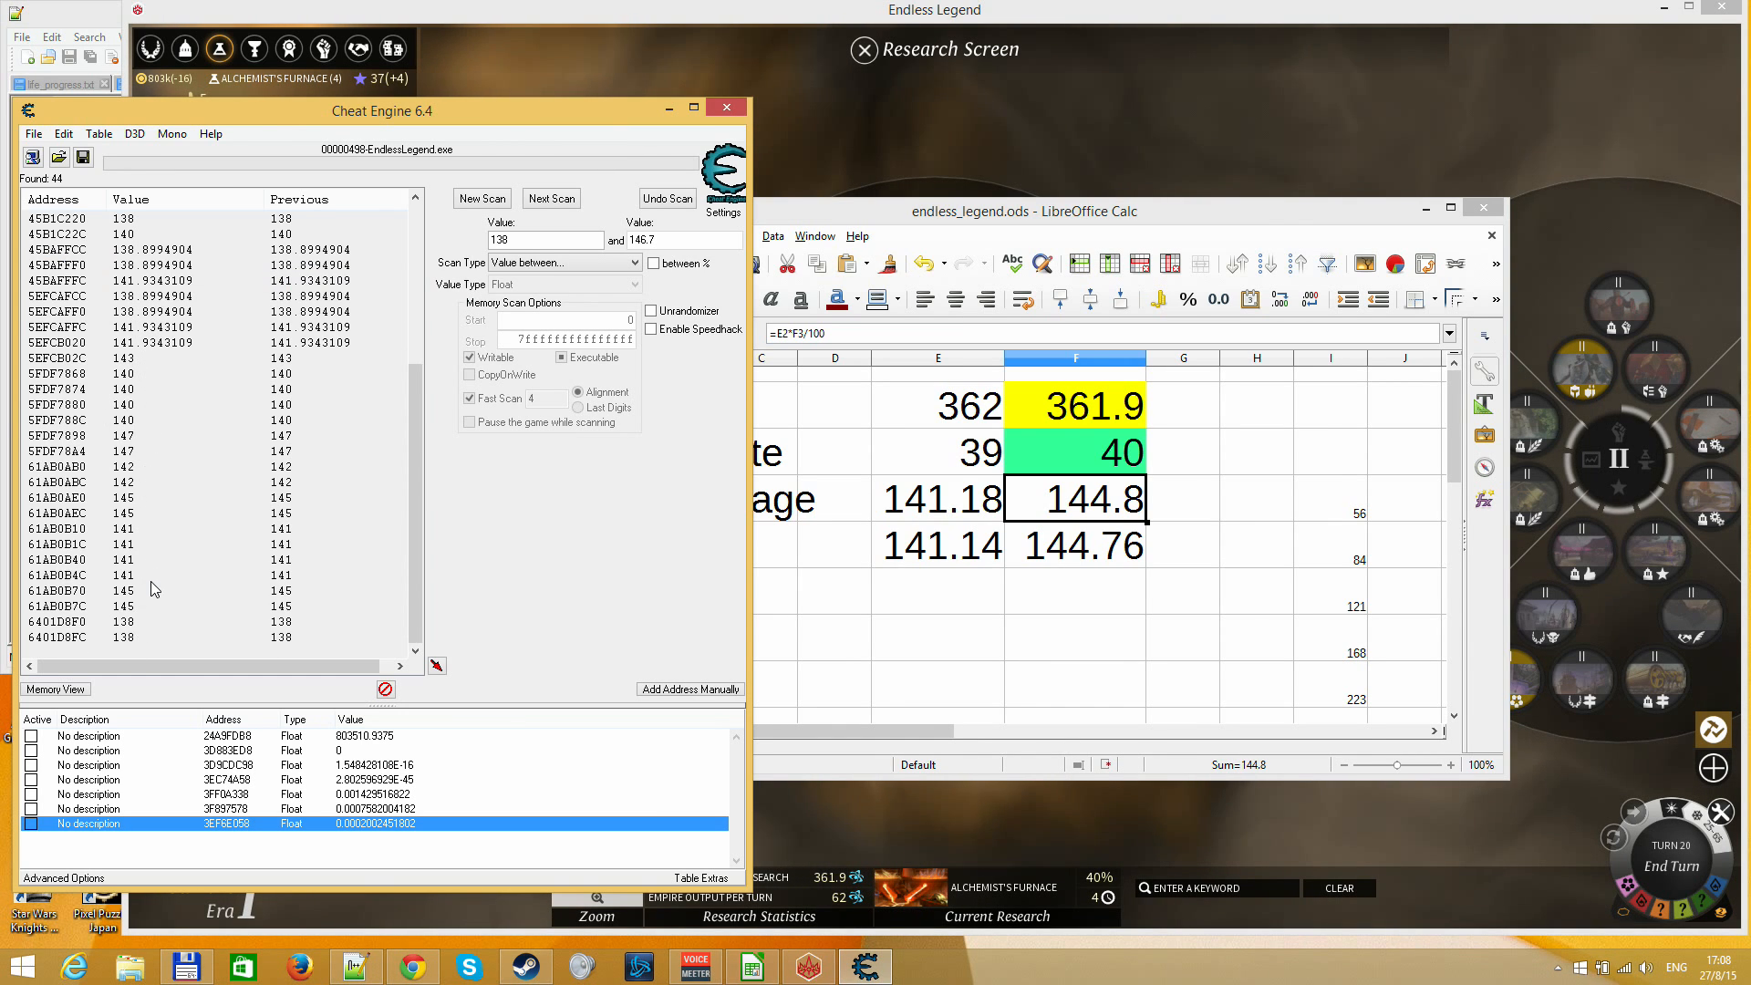
pyautogui.scroll(5, 153, 451)
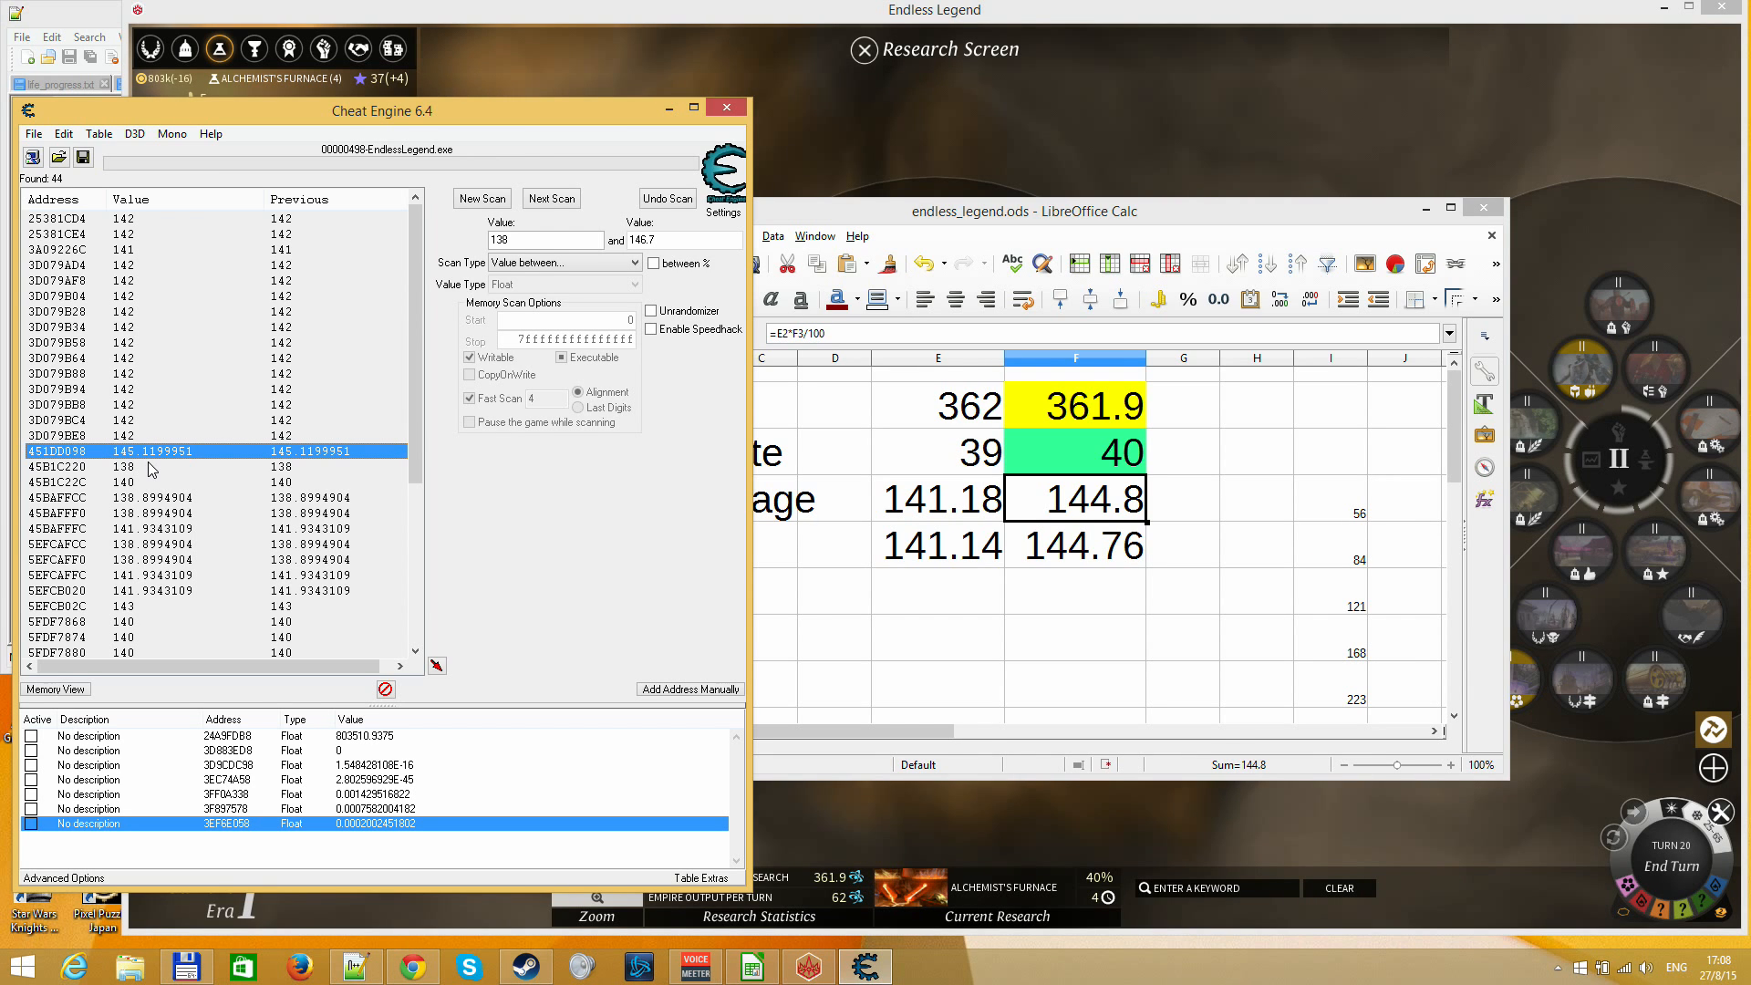
pyautogui.click(173, 532)
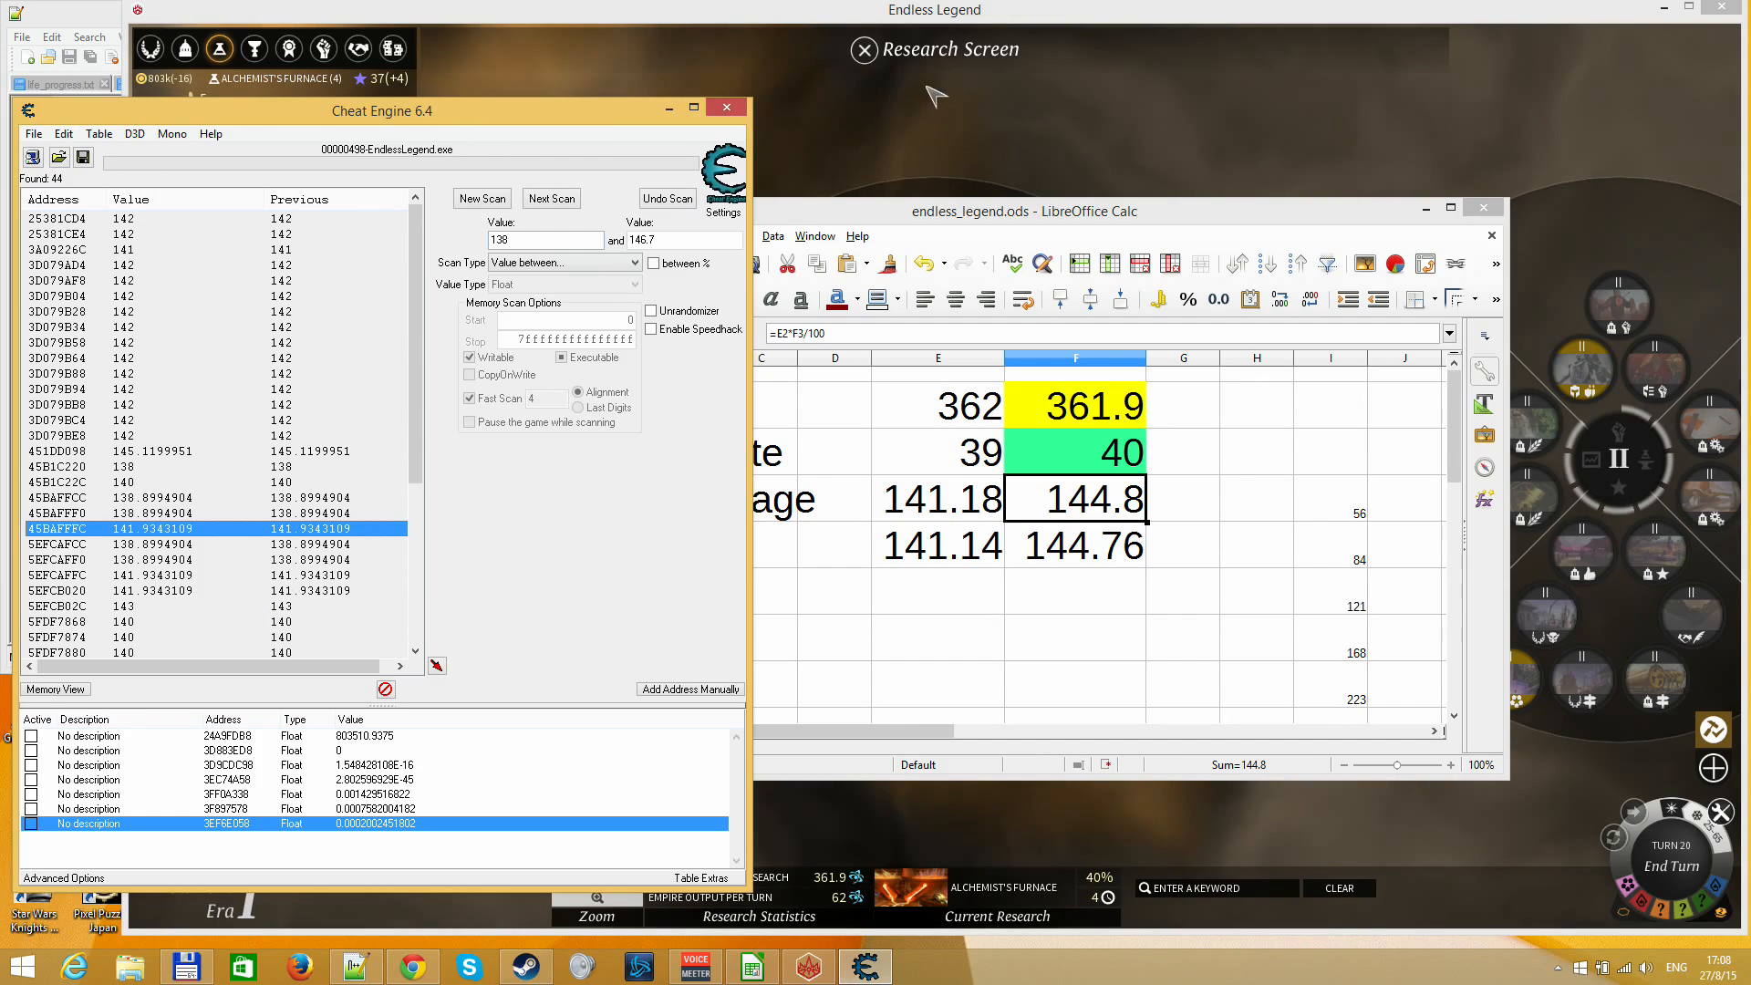
# Return to Endless Legend, end turn 20 and open the Research Screen to check Alchemist's Furnace progress
pyautogui.click(920, 128)
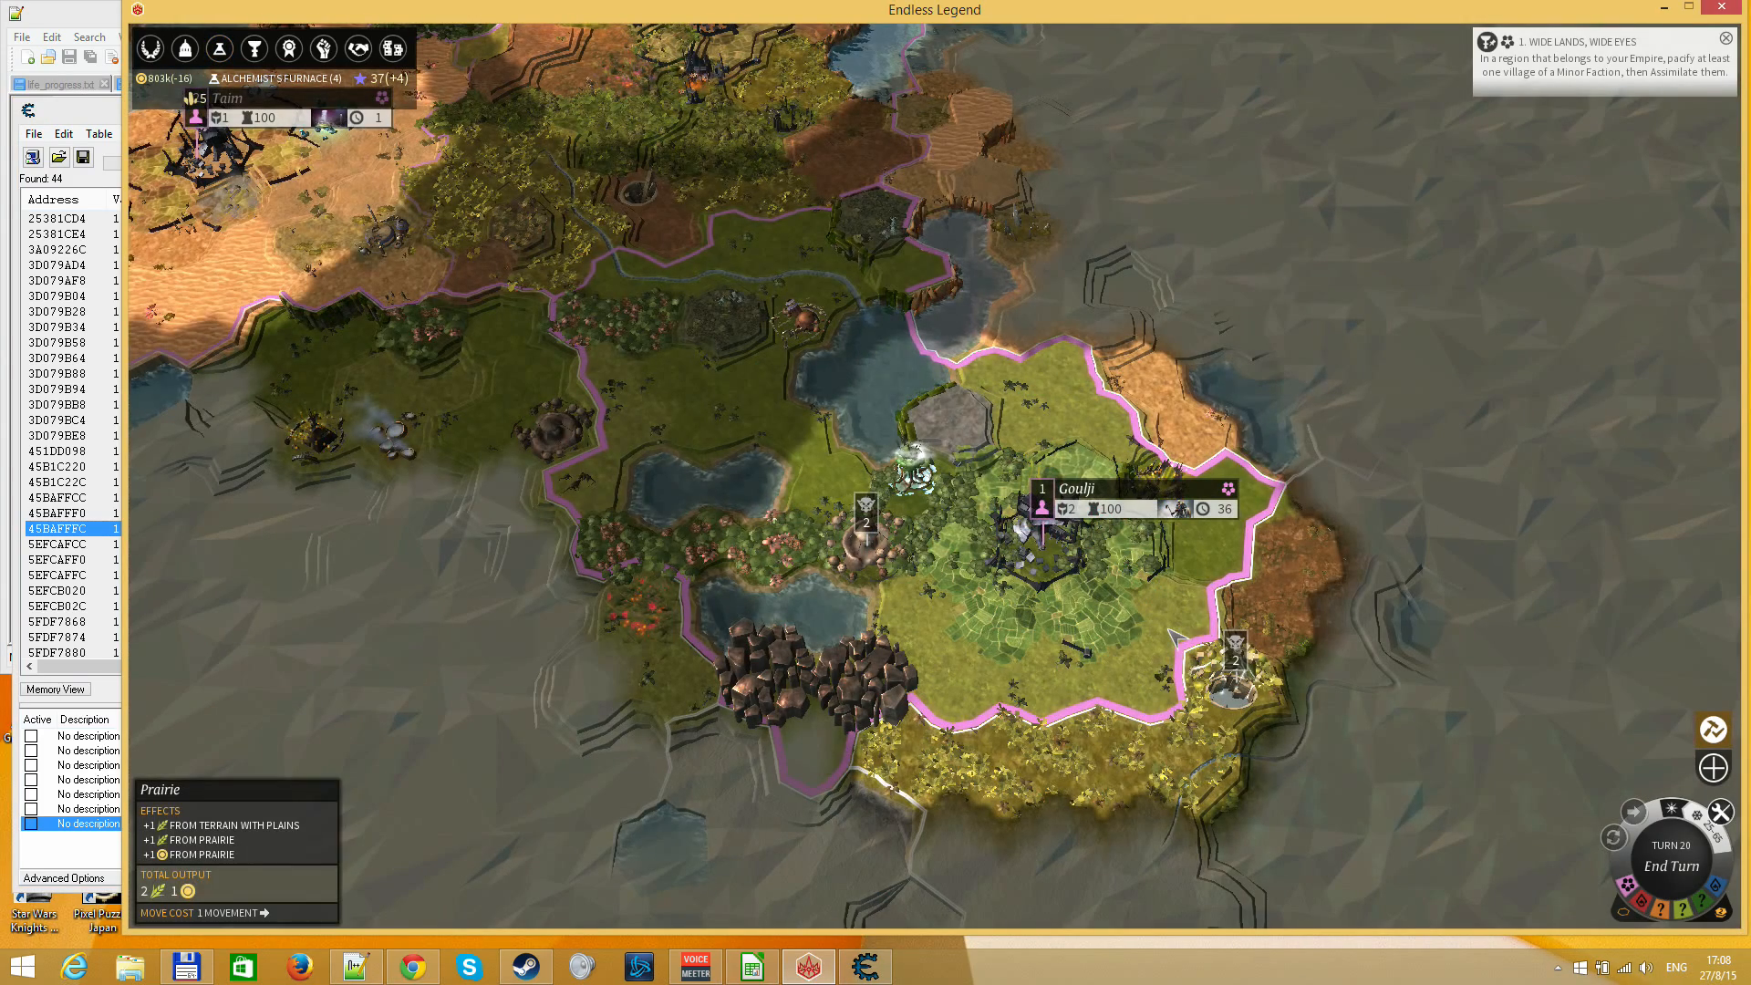
pyautogui.press('Return')
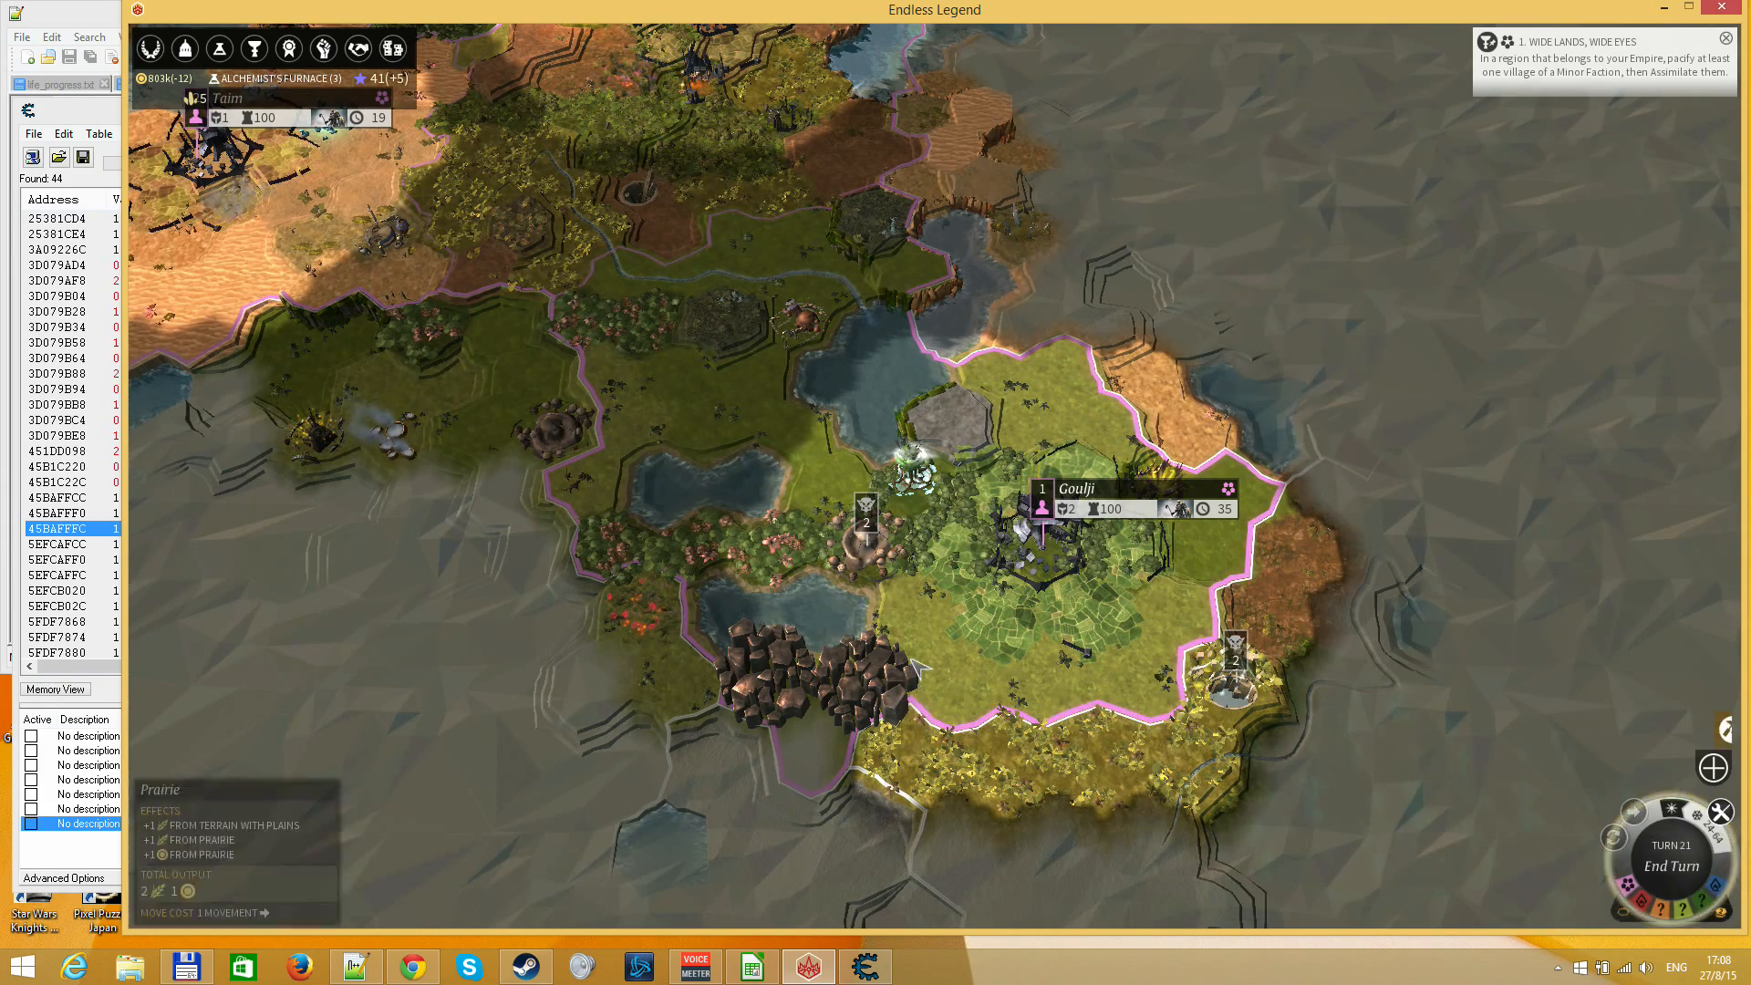
pyautogui.press('F3')
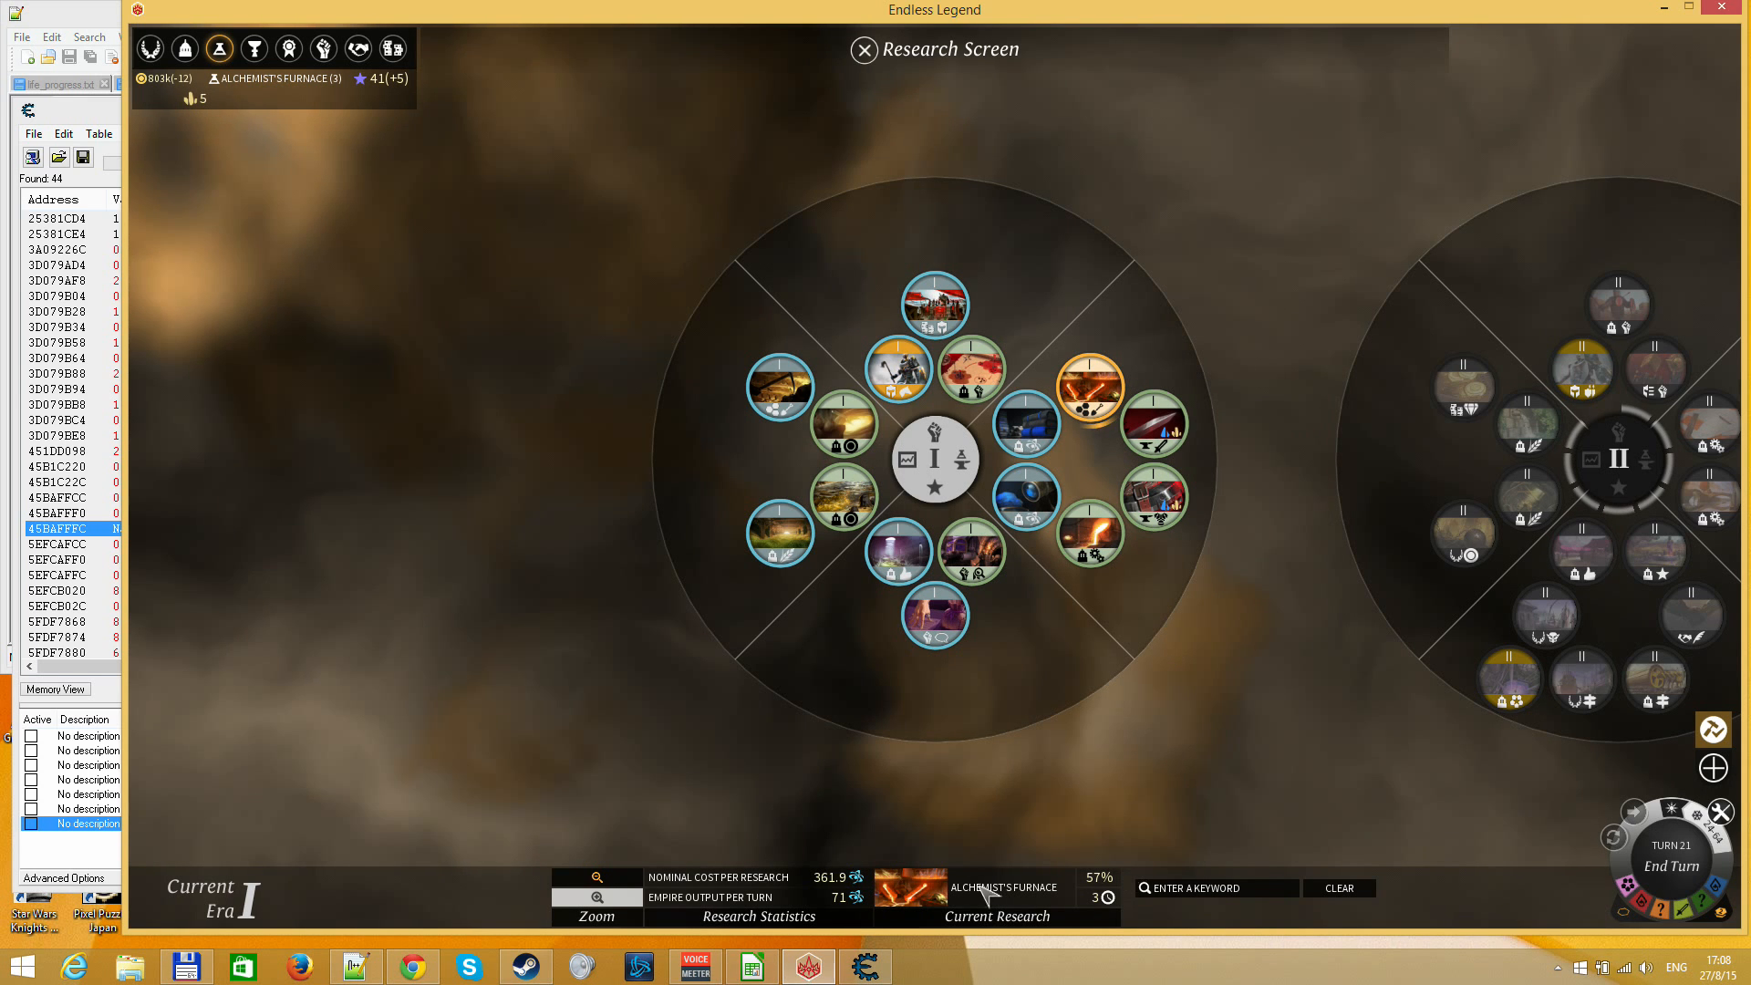
# Switch to the LibreOffice Calc sheet and set column F's % complete to 57
pyautogui.click(775, 970)
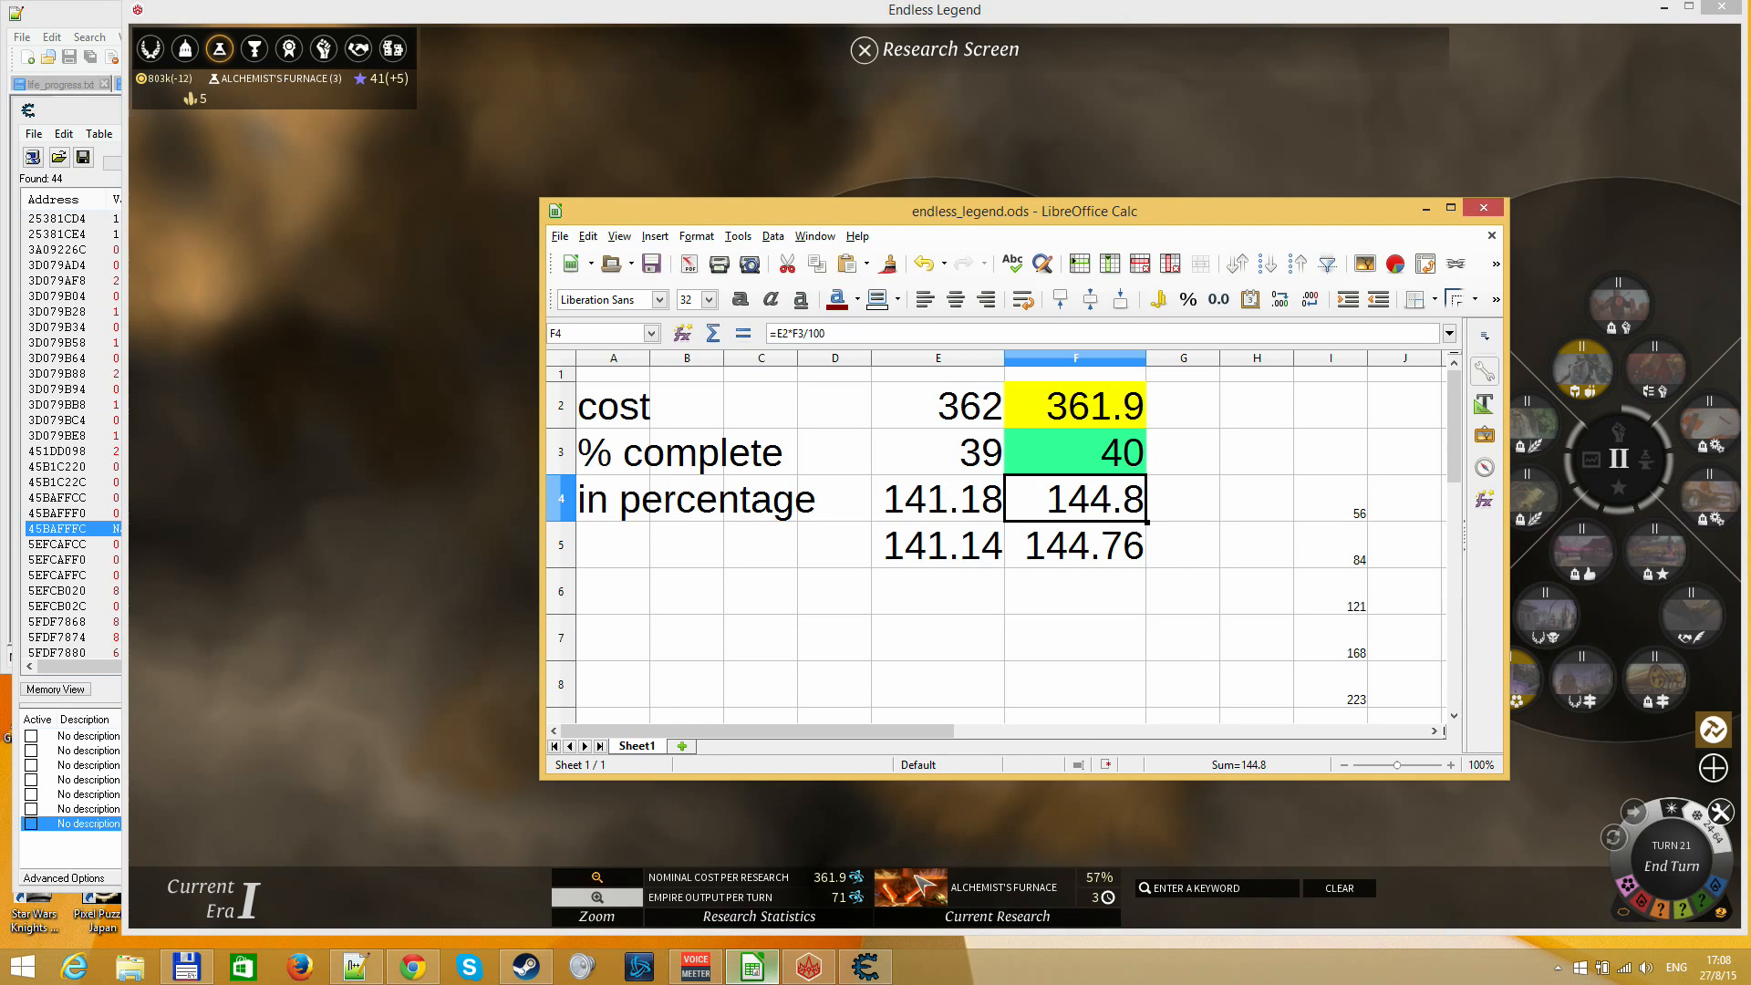
pyautogui.press('Up')
pyautogui.write('57')
pyautogui.press('Return')
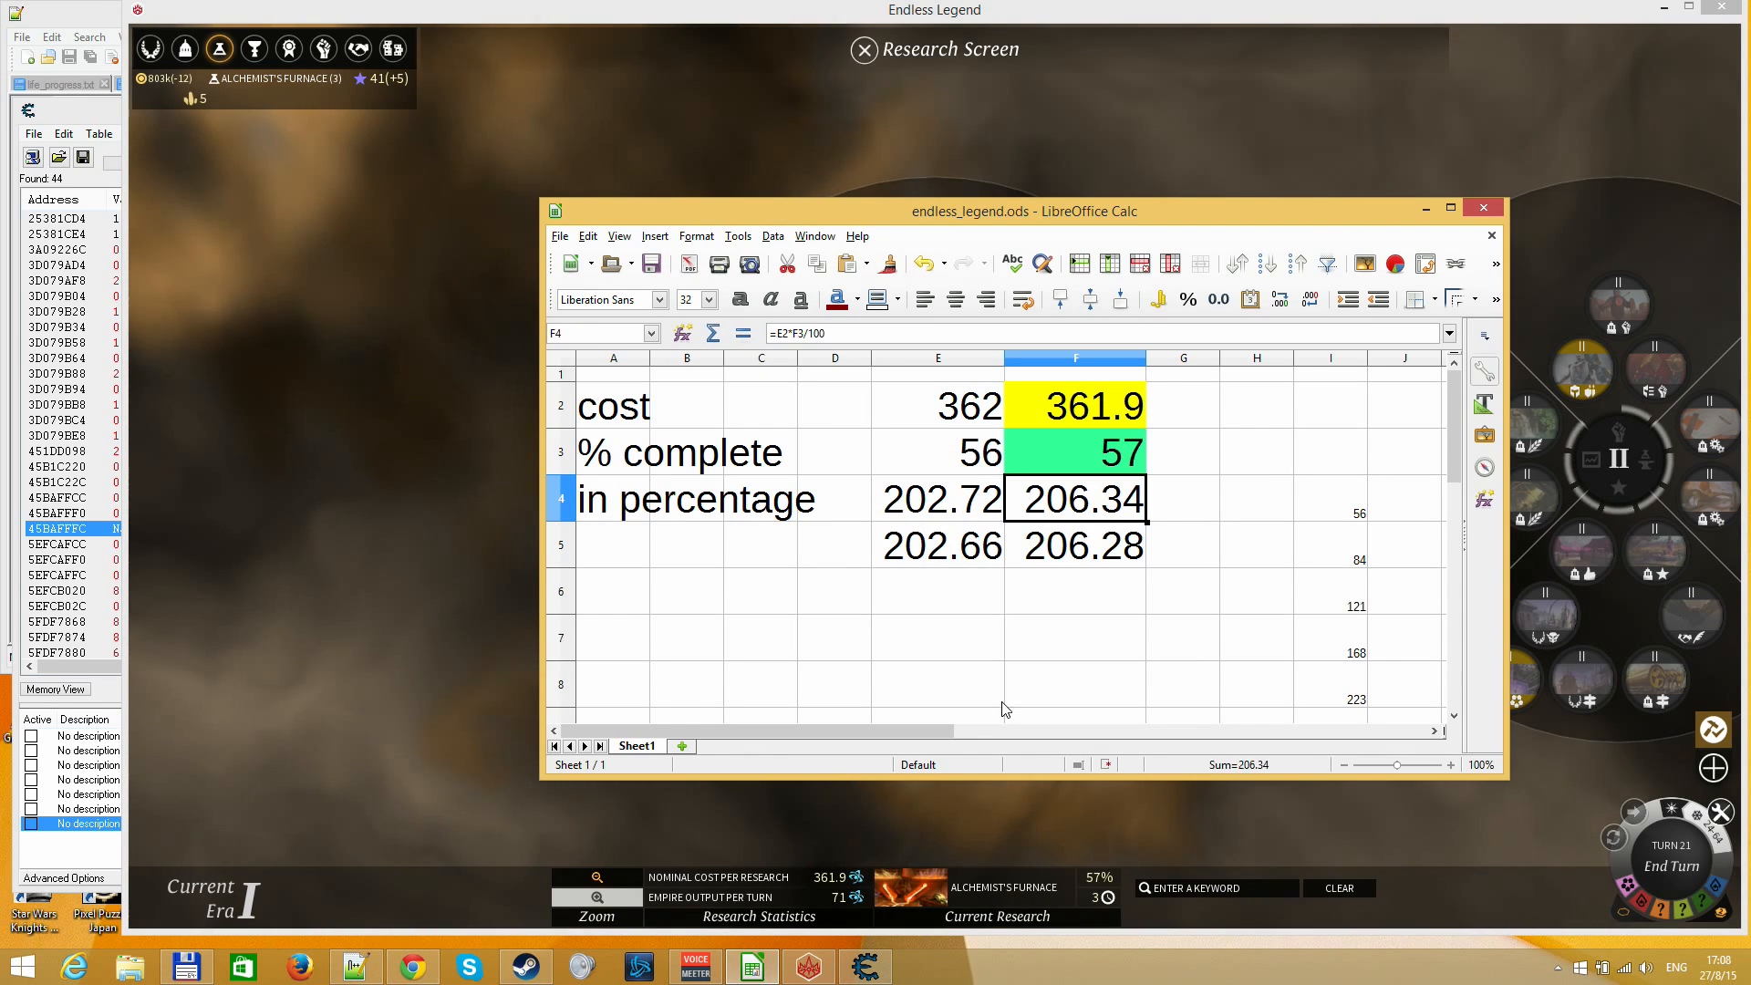
# Switch to Cheat Engine, add found address 451DD098 to the address list and set its value to 360
pyautogui.click(863, 960)
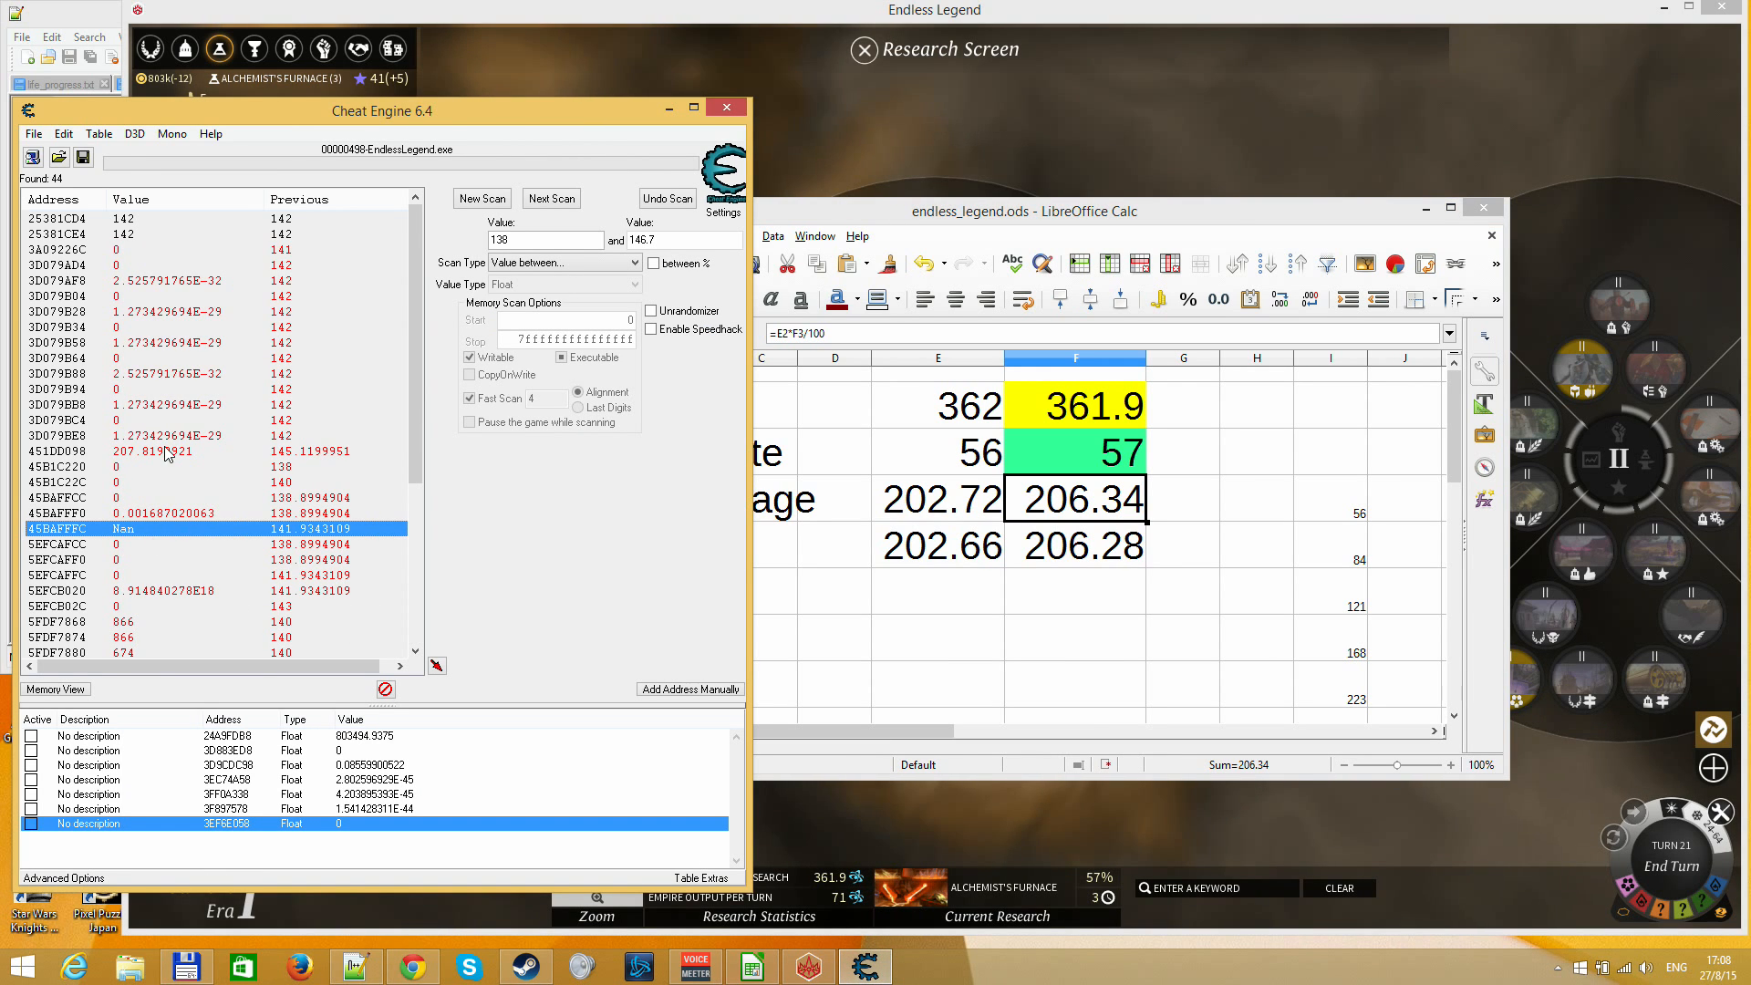
pyautogui.click(164, 311)
pyautogui.scroll(-3, 180, 445)
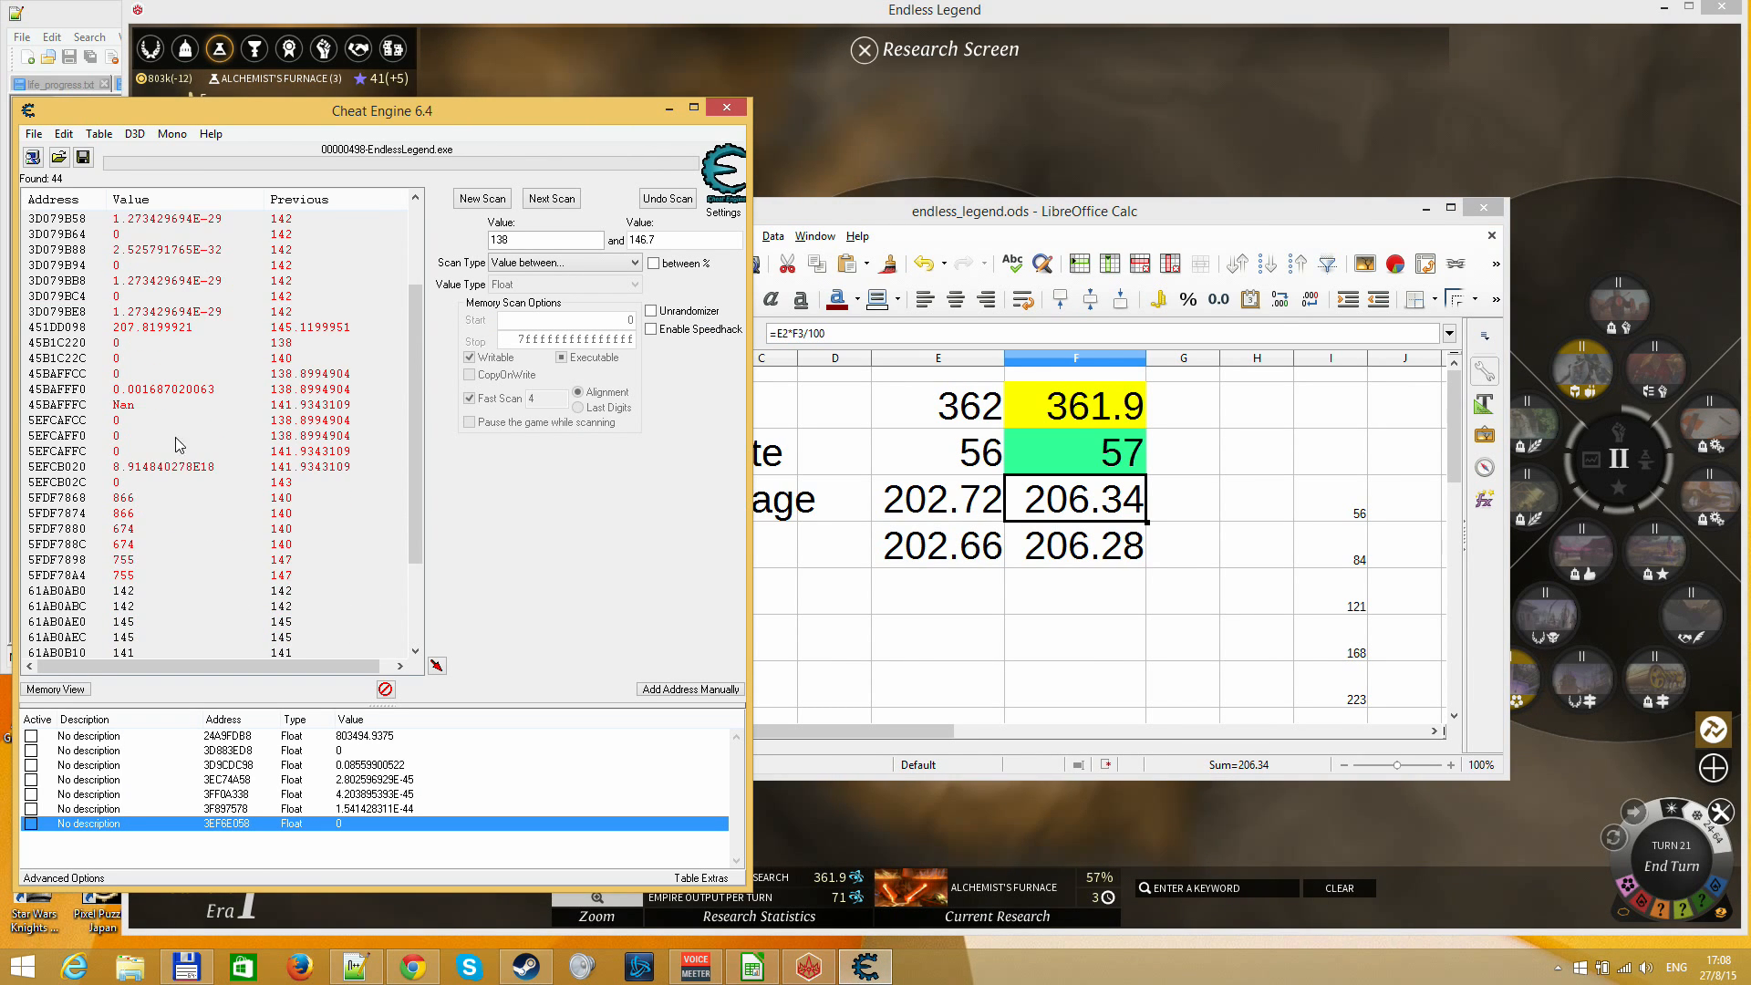
pyautogui.scroll(-3, 170, 511)
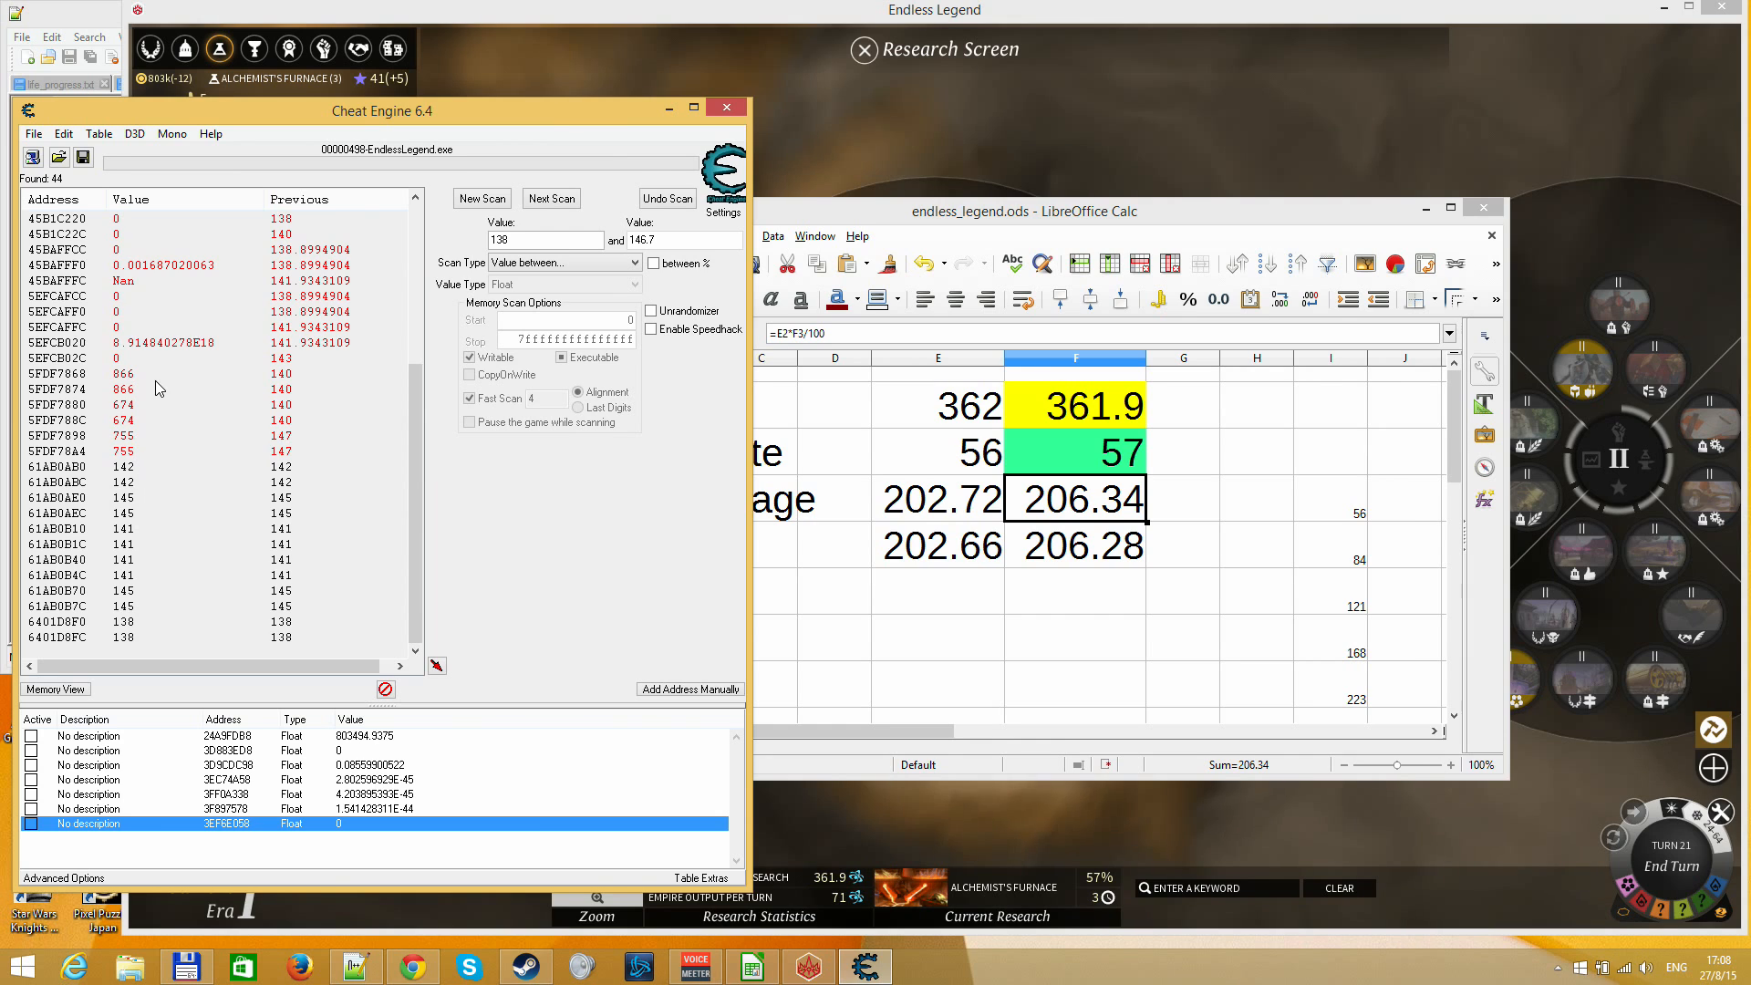
pyautogui.scroll(6, 160, 379)
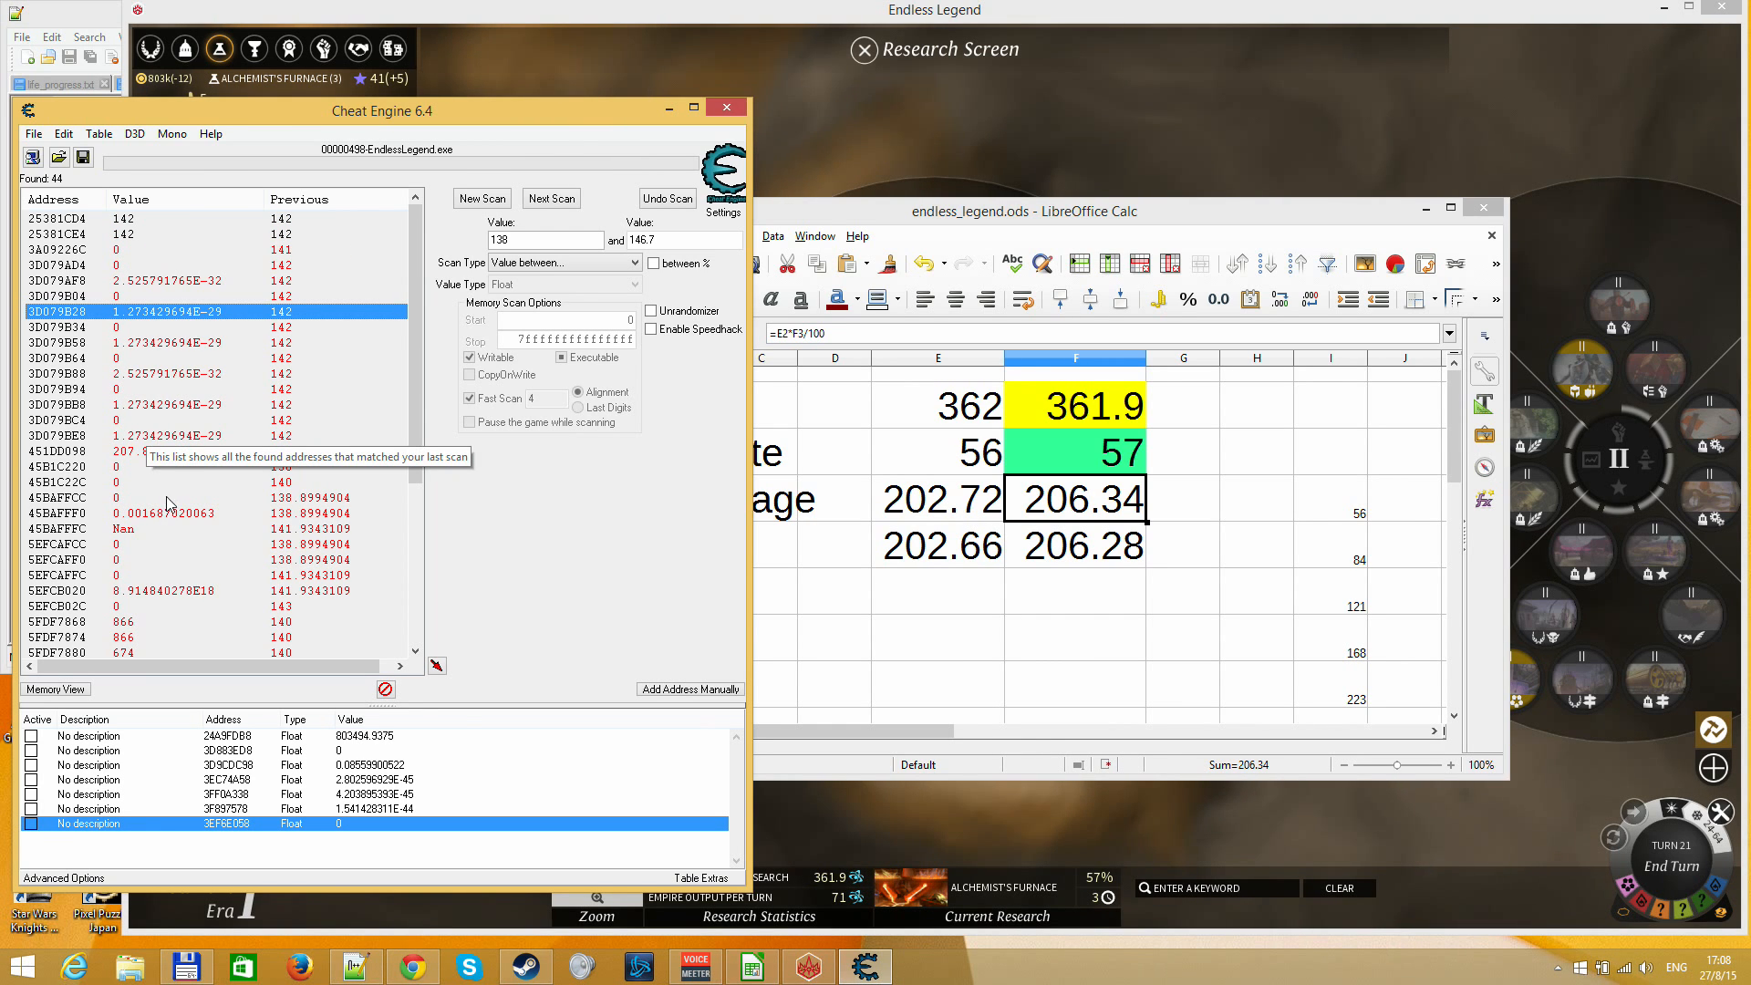
pyautogui.click(166, 452)
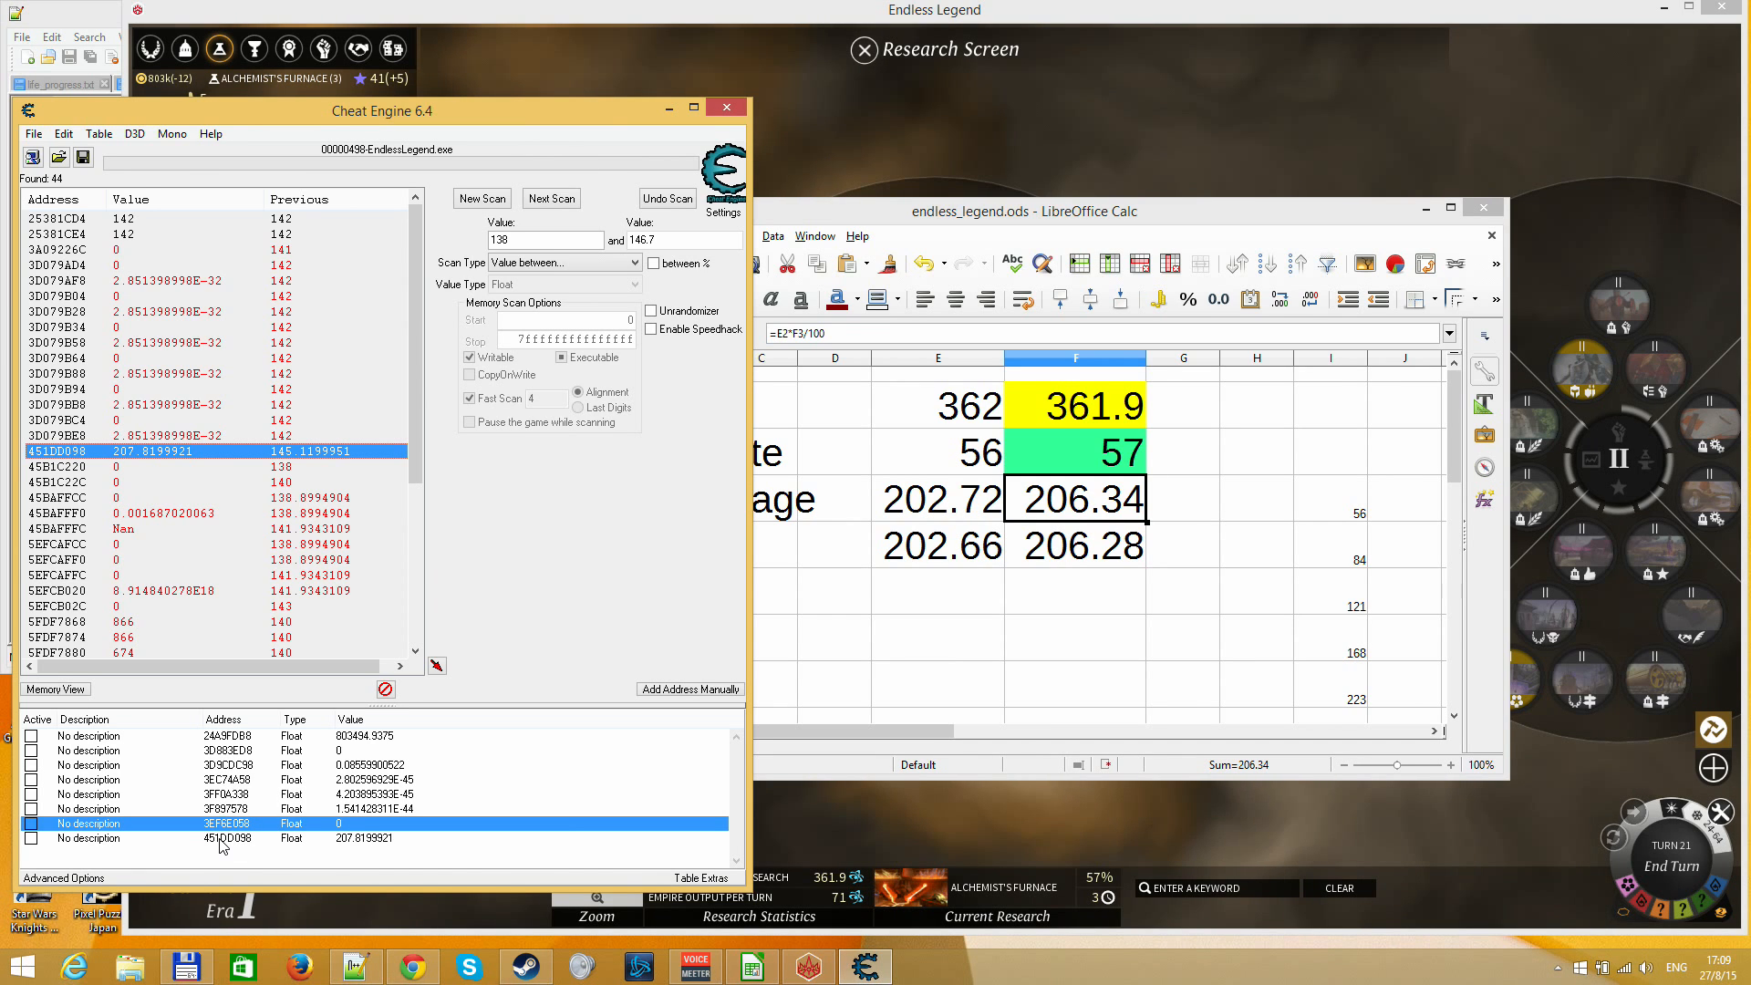
pyautogui.doubleClick(370, 840)
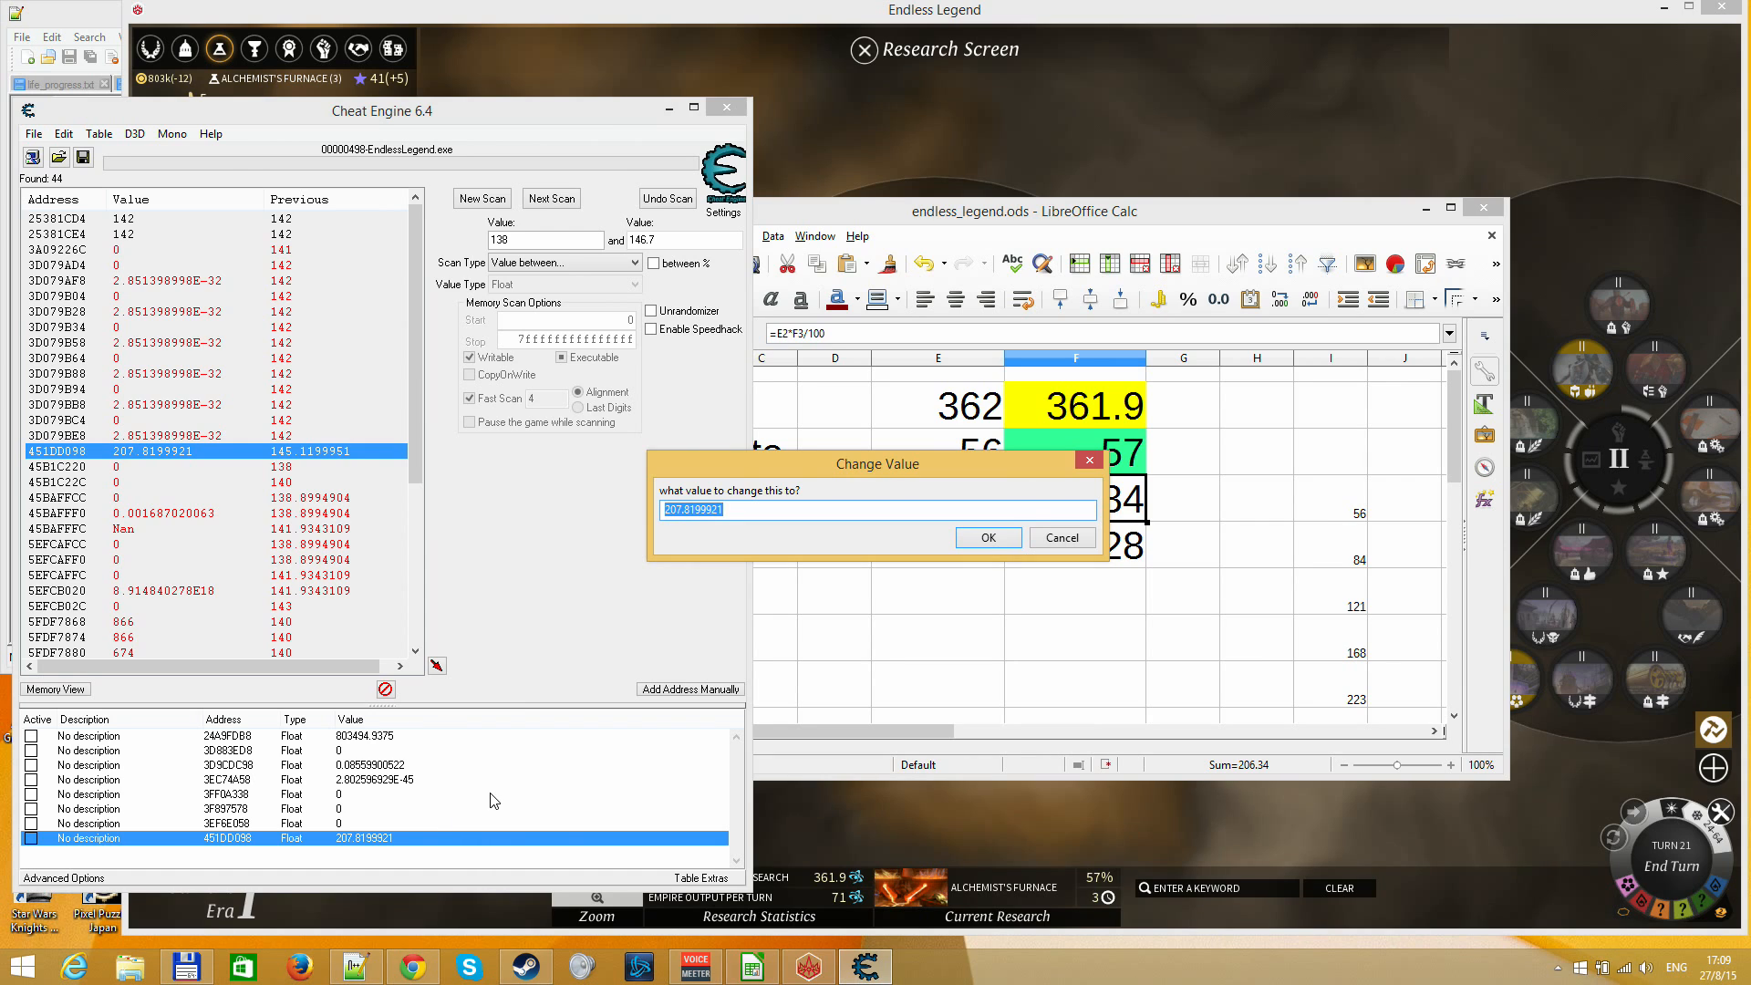
pyautogui.press('Return')
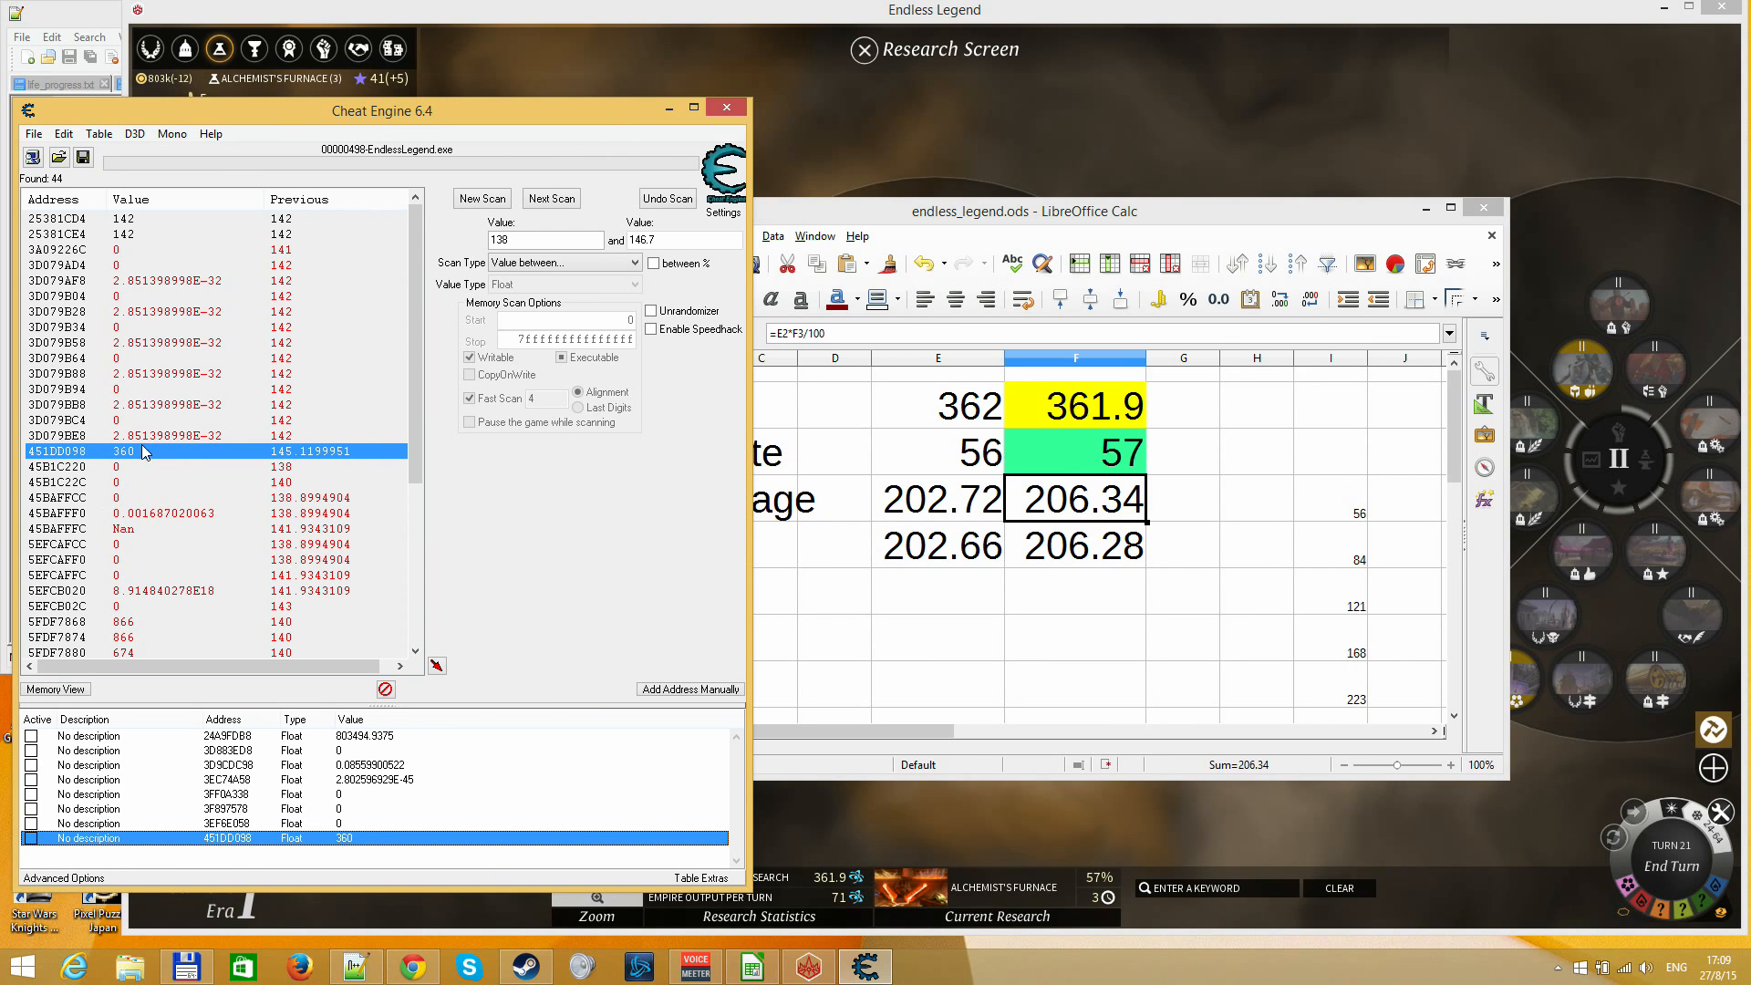
# Return to Endless Legend, end turn 21 and dismiss the Research Complete notice
pyautogui.click(840, 160)
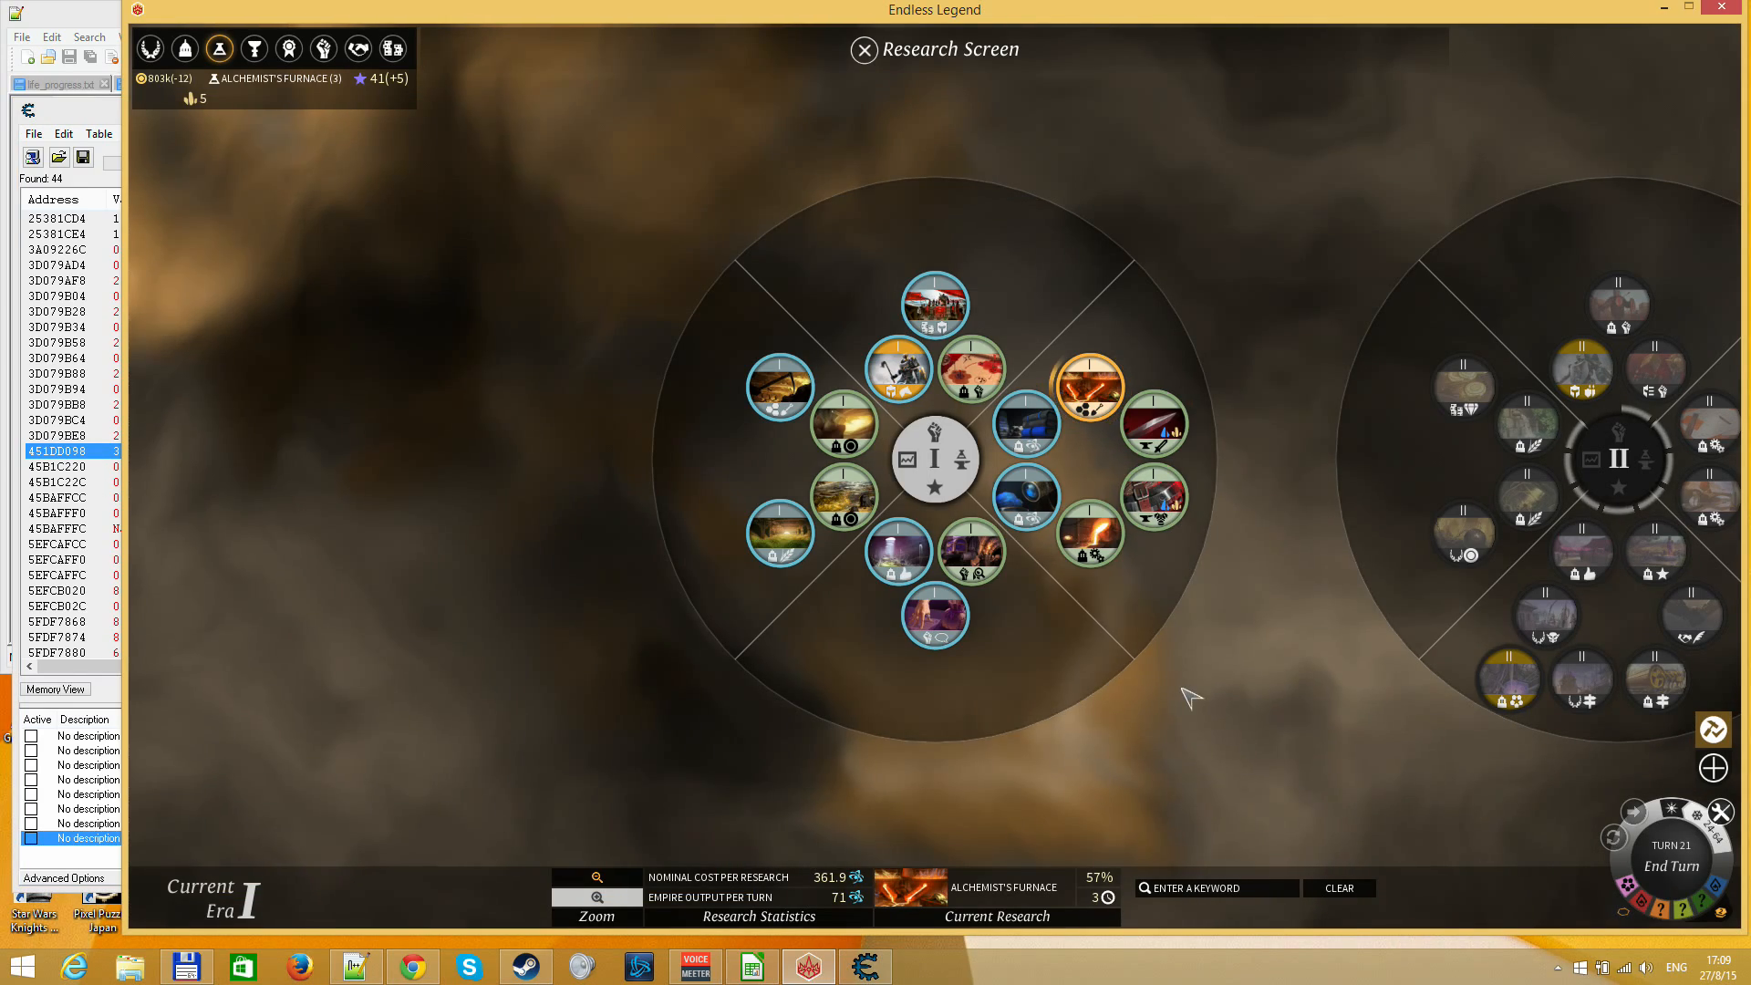
pyautogui.press('Escape')
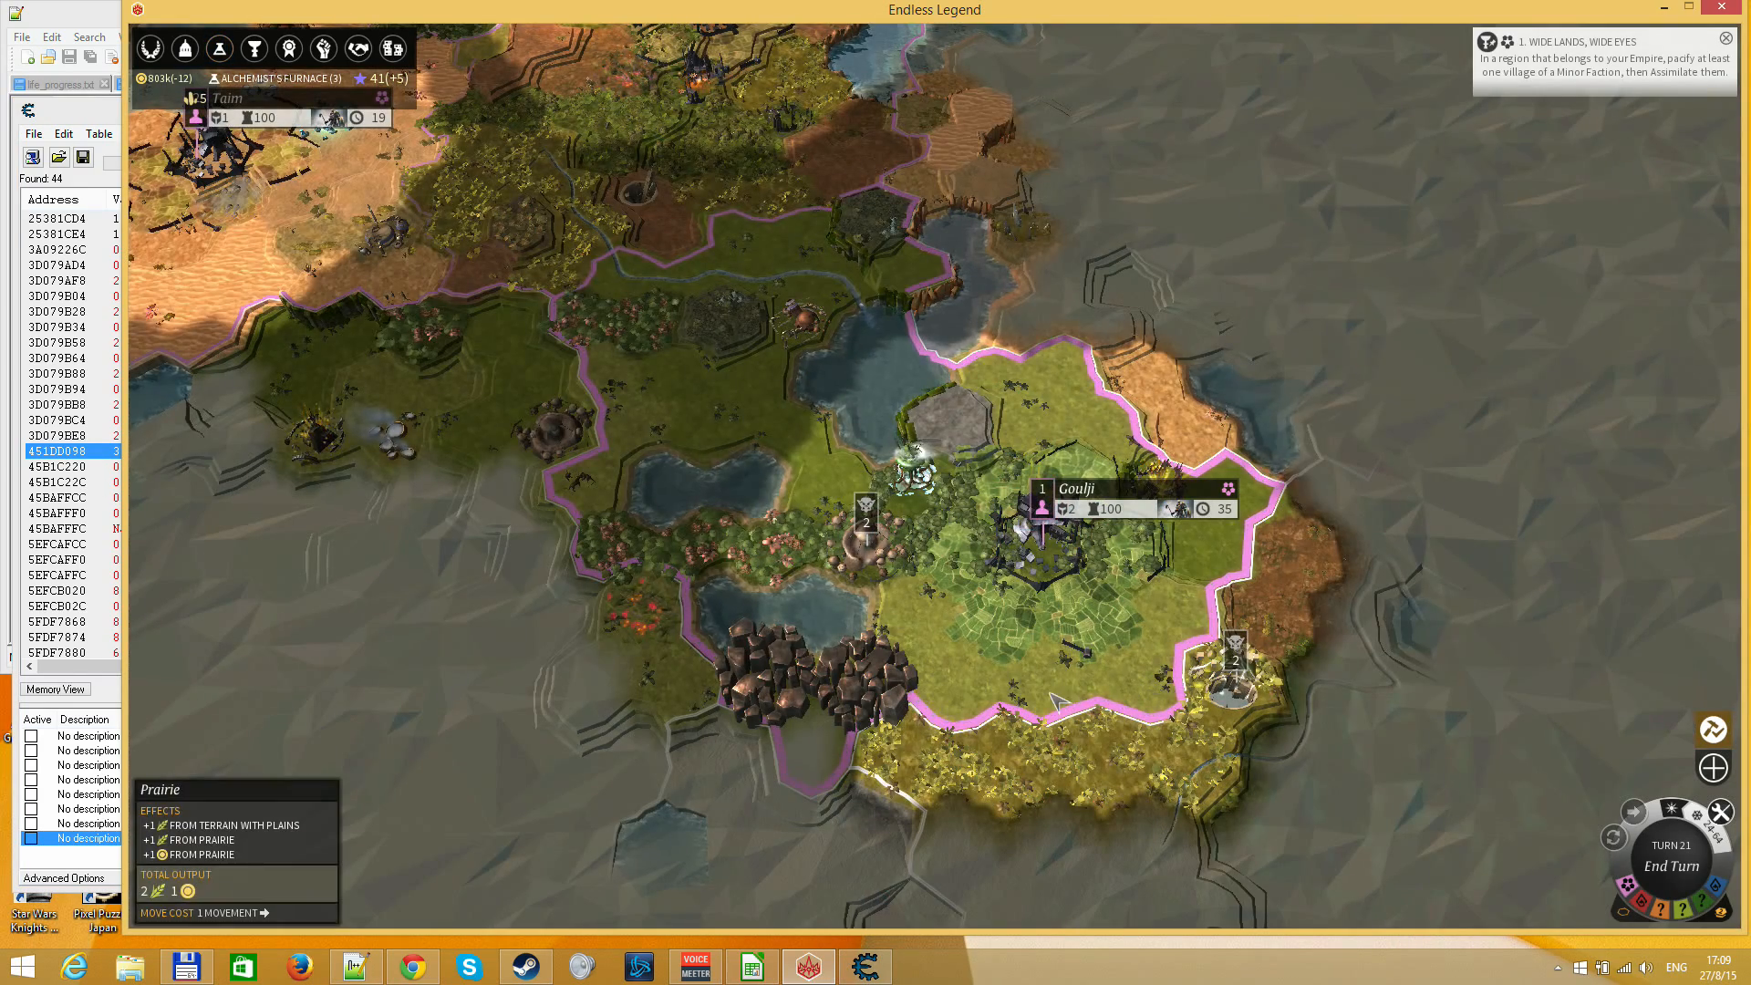
pyautogui.press('F3')
pyautogui.press('Escape')
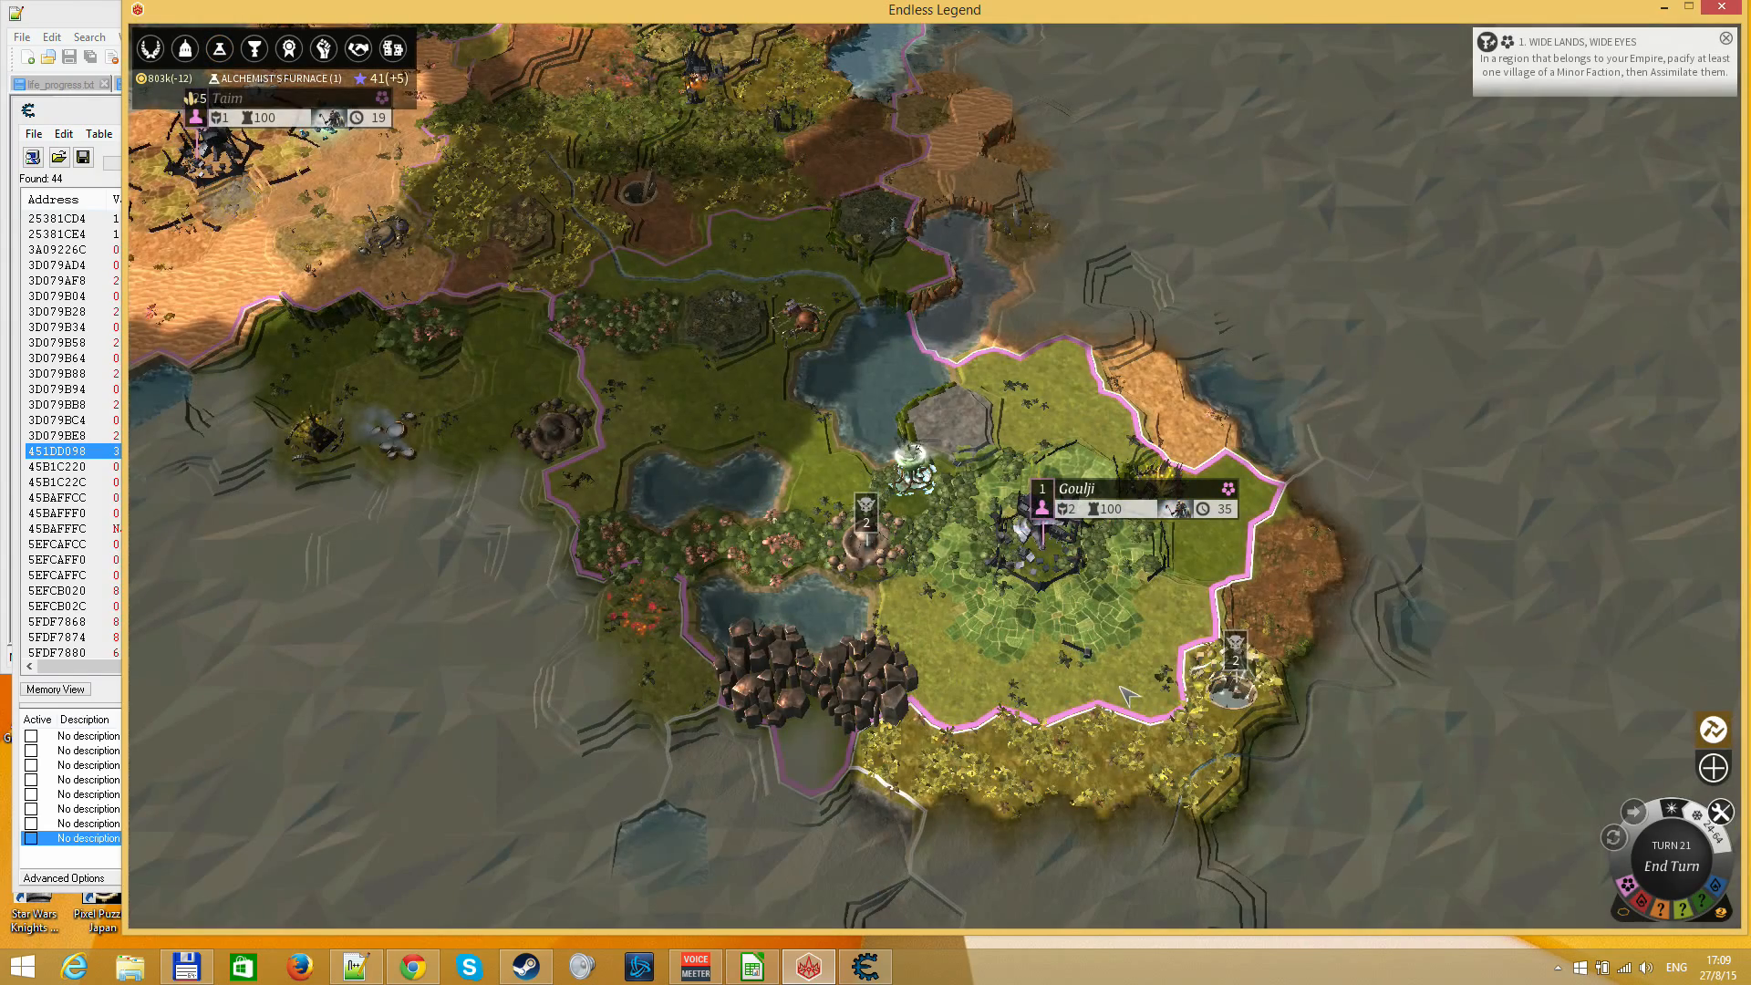
pyautogui.press('Return')
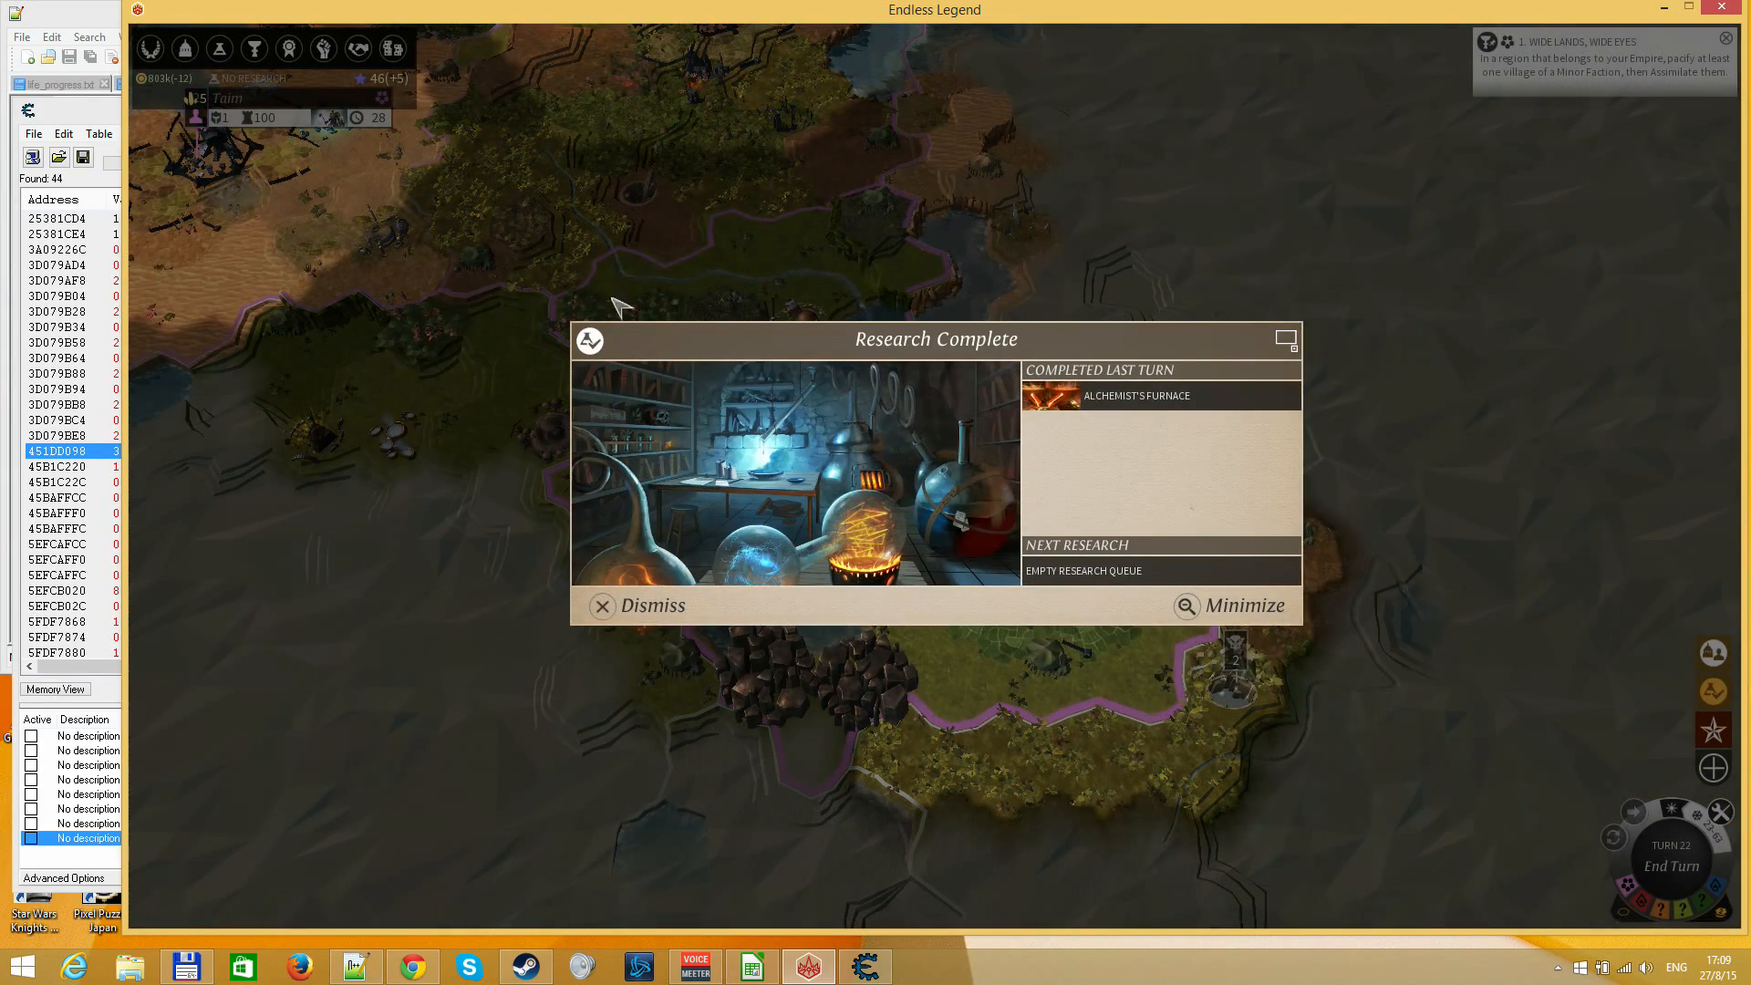
pyautogui.press('Escape')
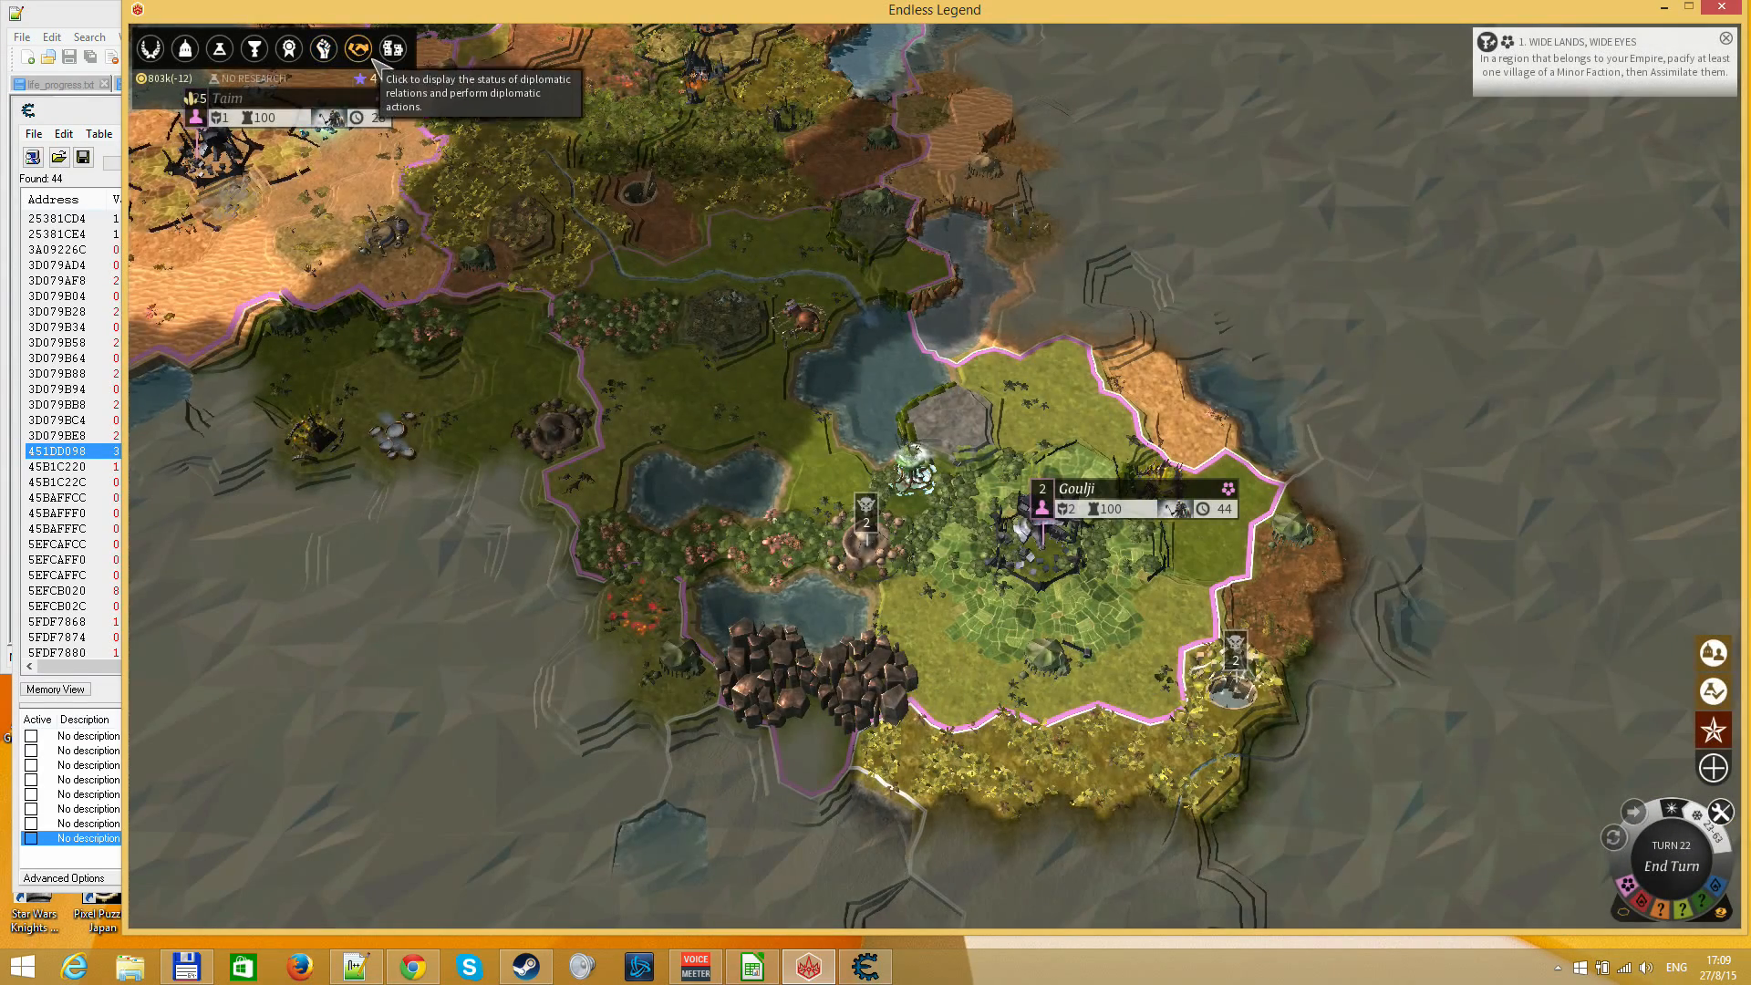
# Queue Imperial Coinage, Alchemy Workshop and a third Era II technology on the Research Screen, and return to the map
pyautogui.press('F3')
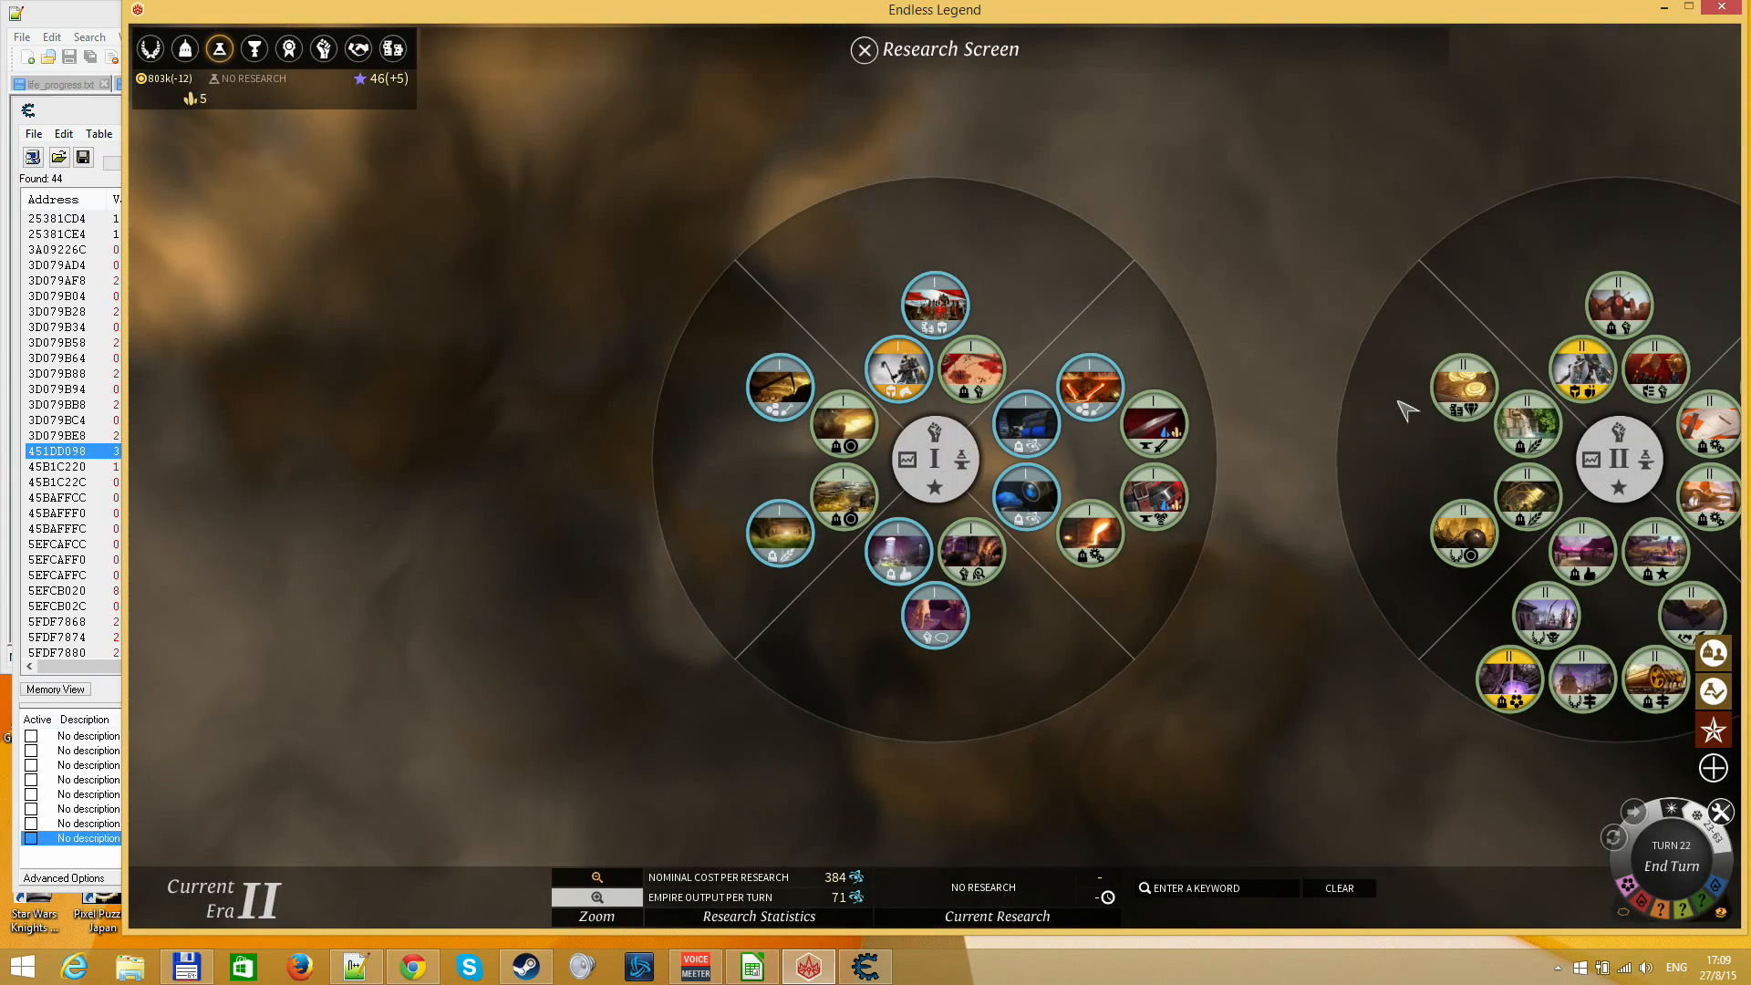
pyautogui.click(1459, 390)
pyautogui.moveTo(1406, 486); pyautogui.dragTo(775, 538)
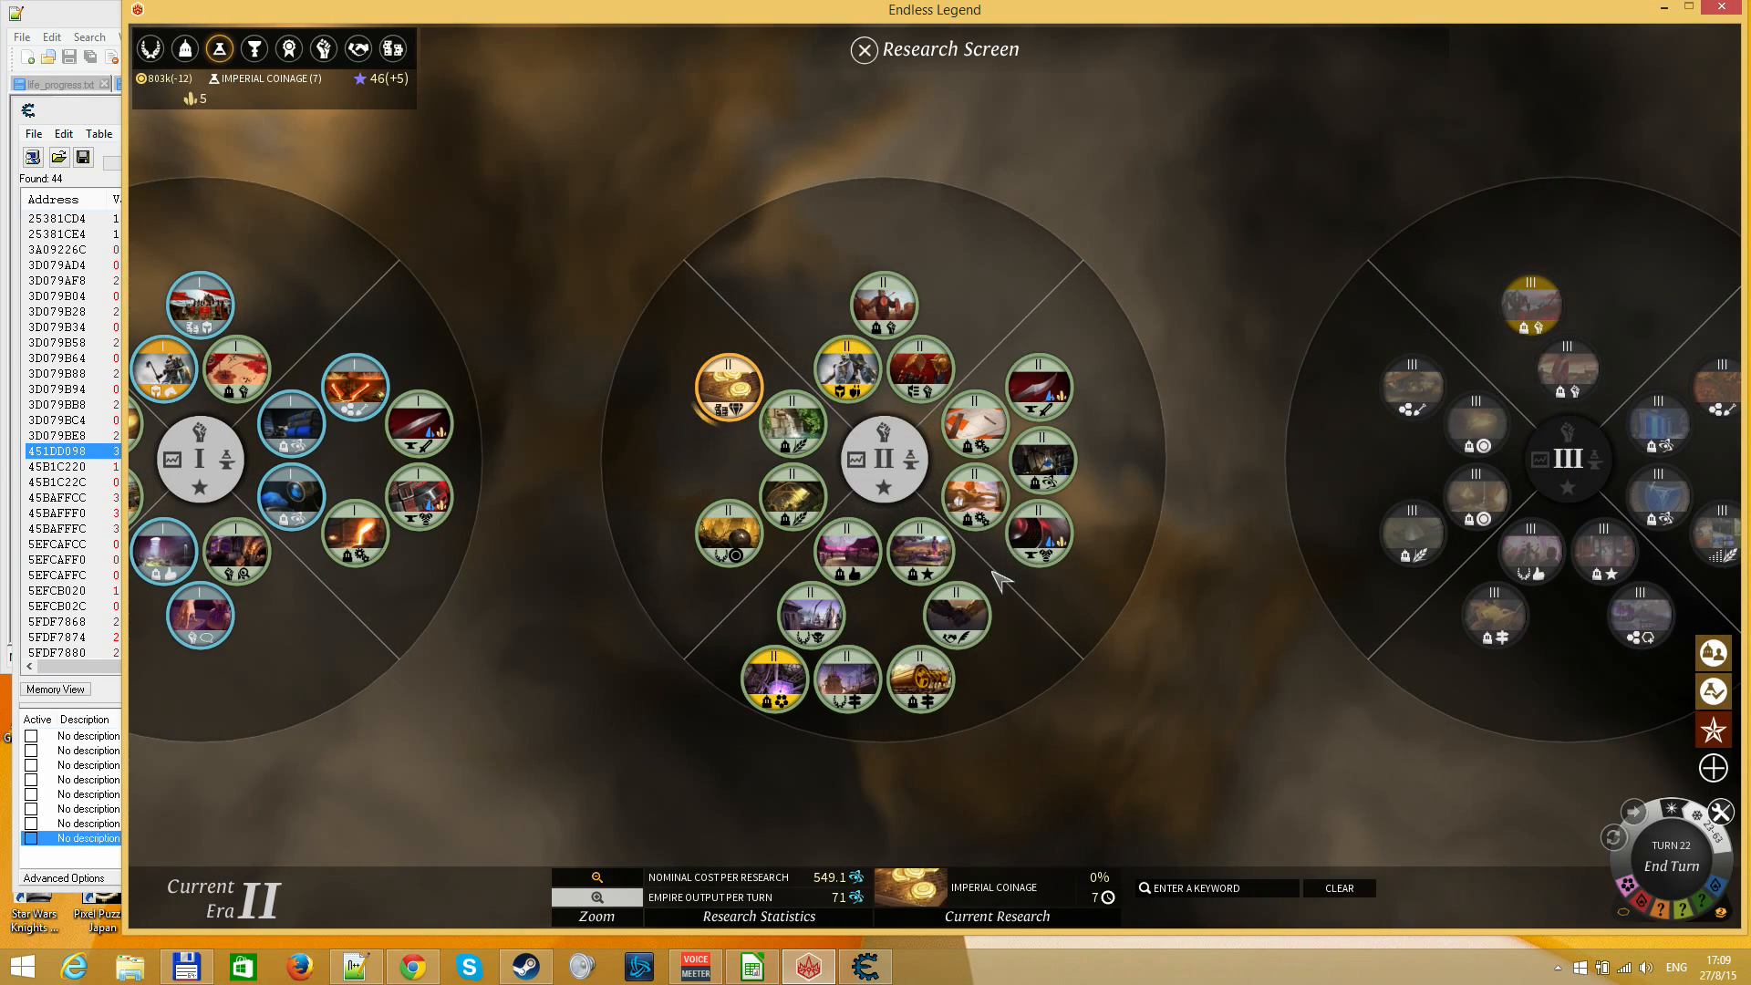
pyautogui.moveTo(1040, 467)
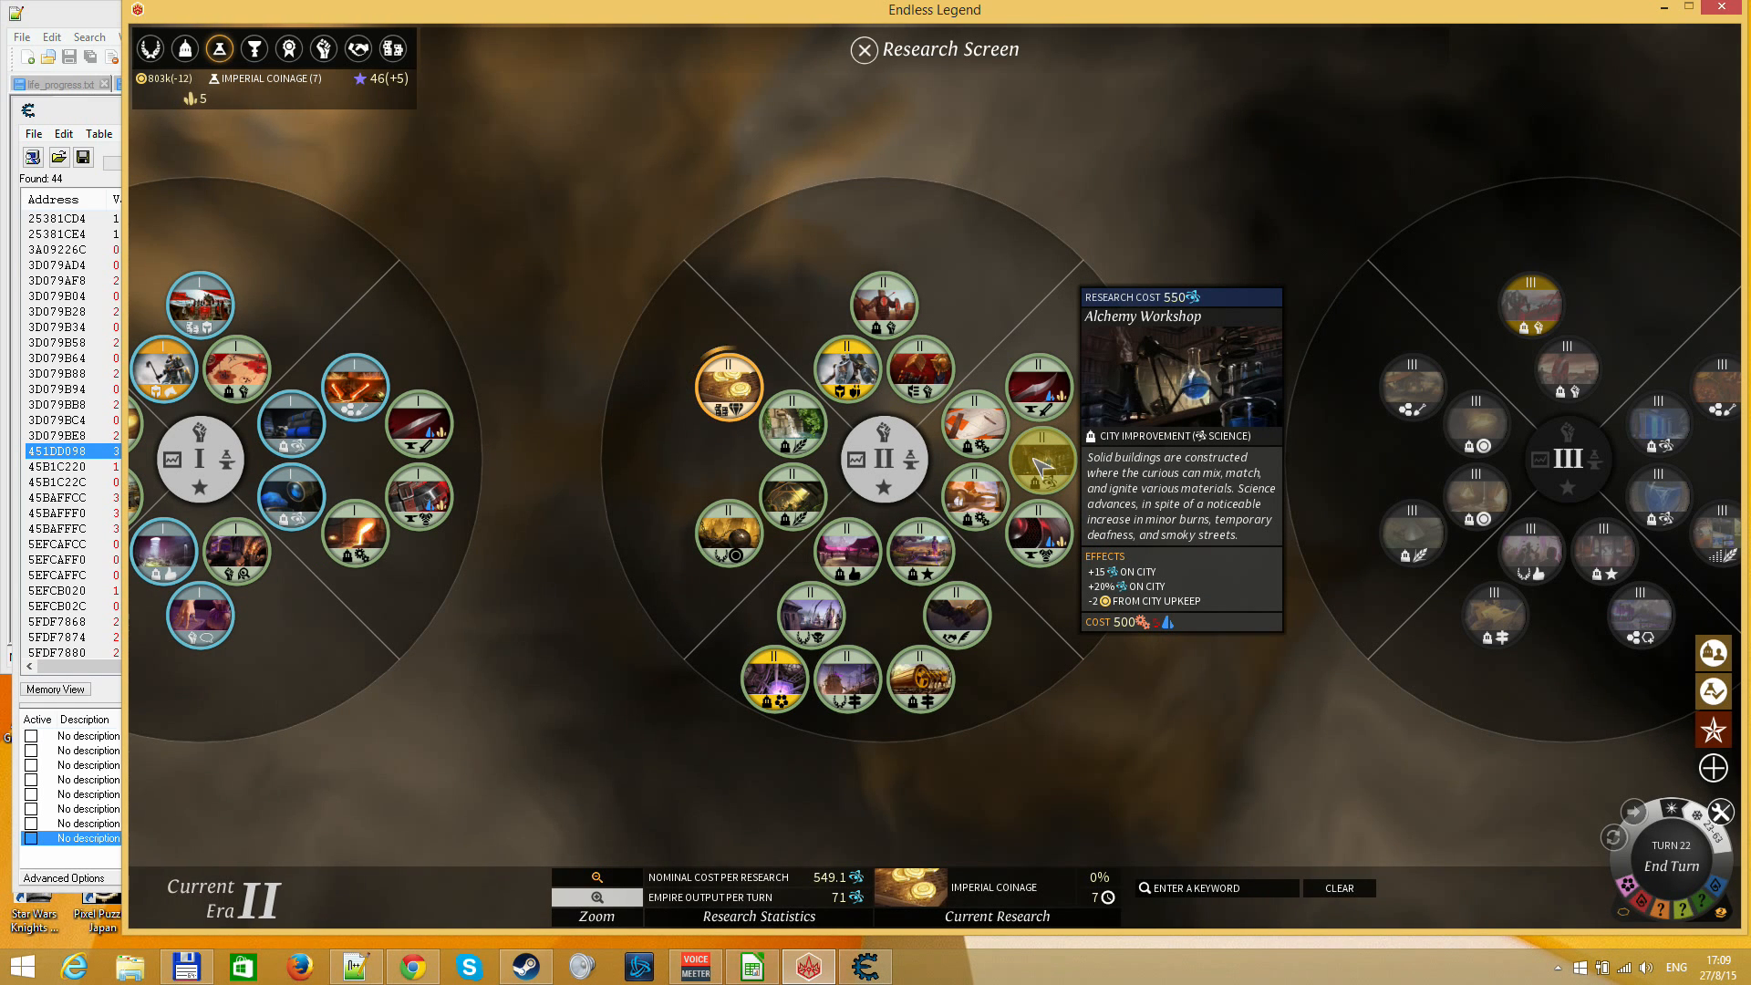
pyautogui.click(1041, 466)
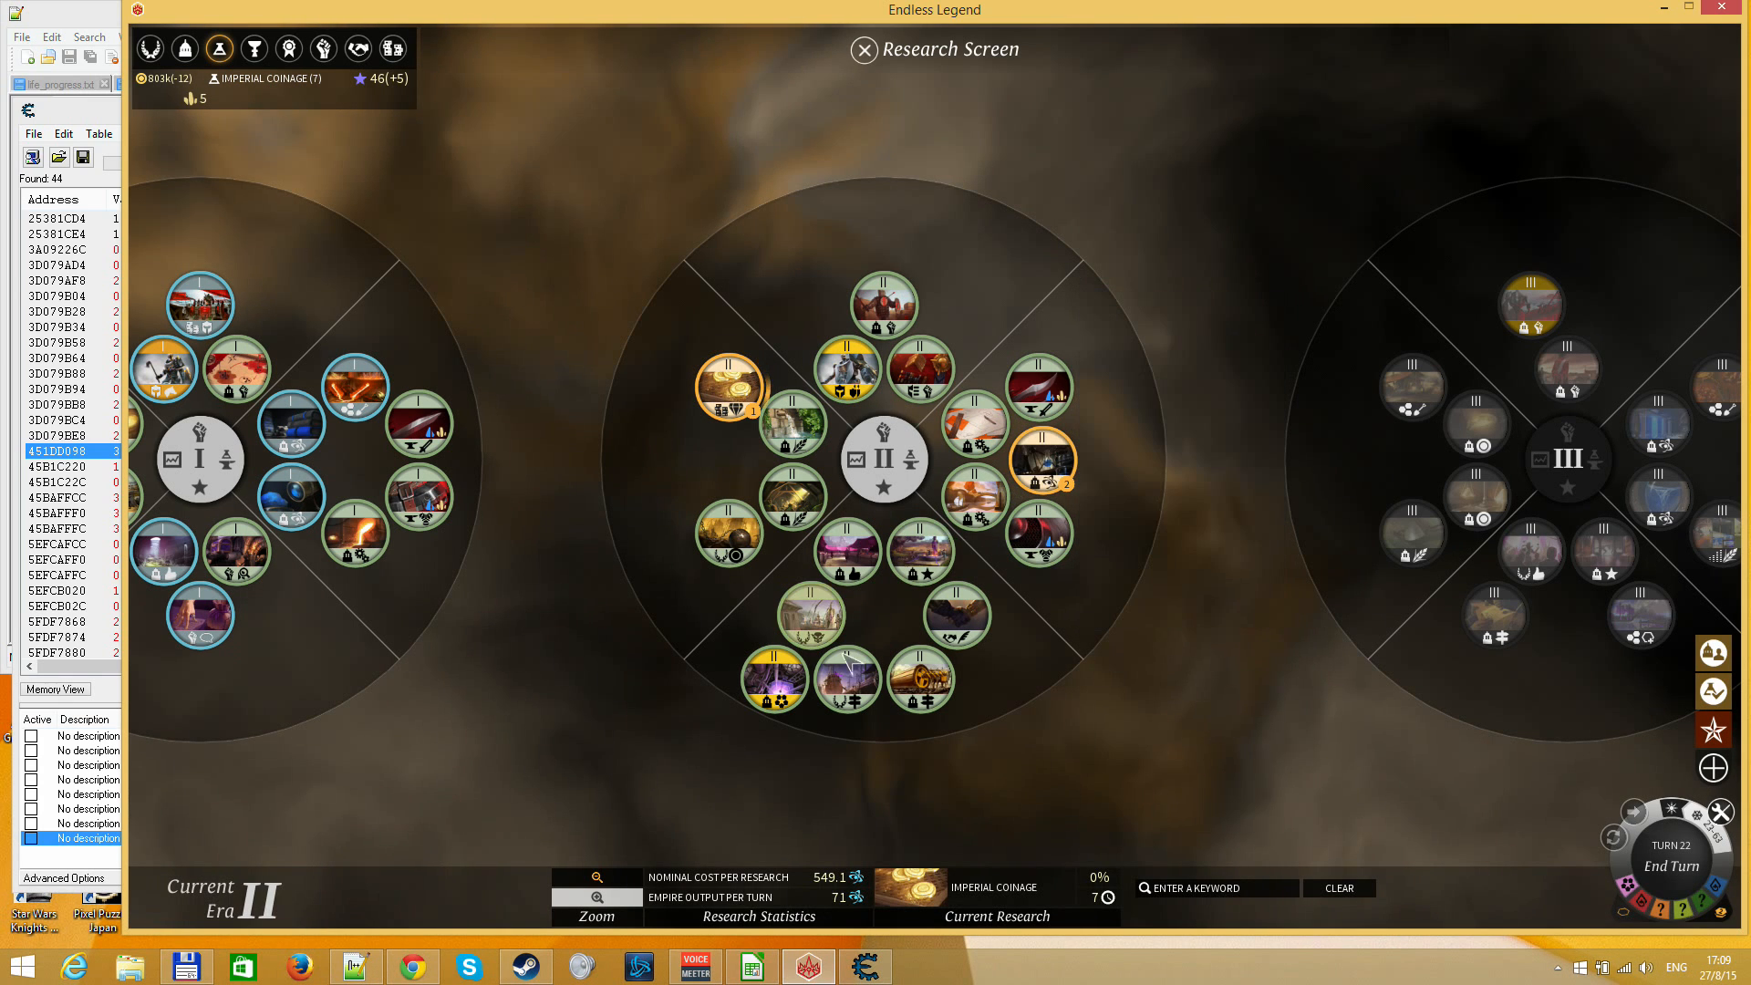
pyautogui.moveTo(850, 688)
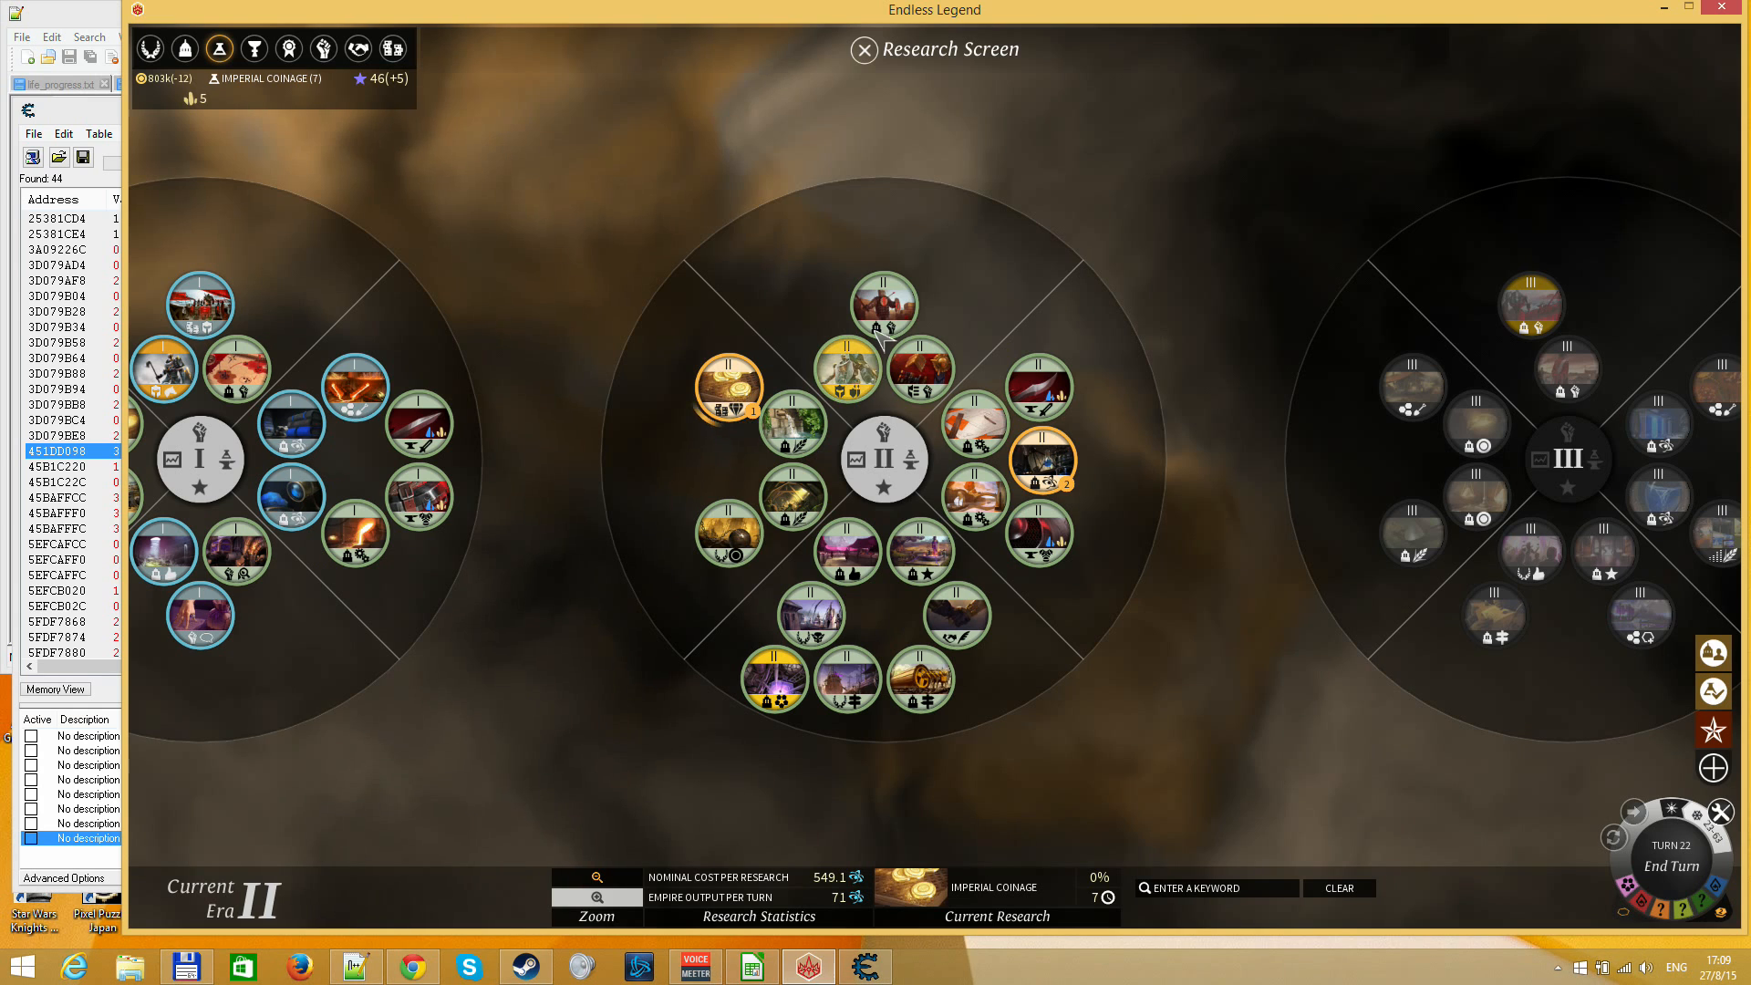
pyautogui.moveTo(862, 374)
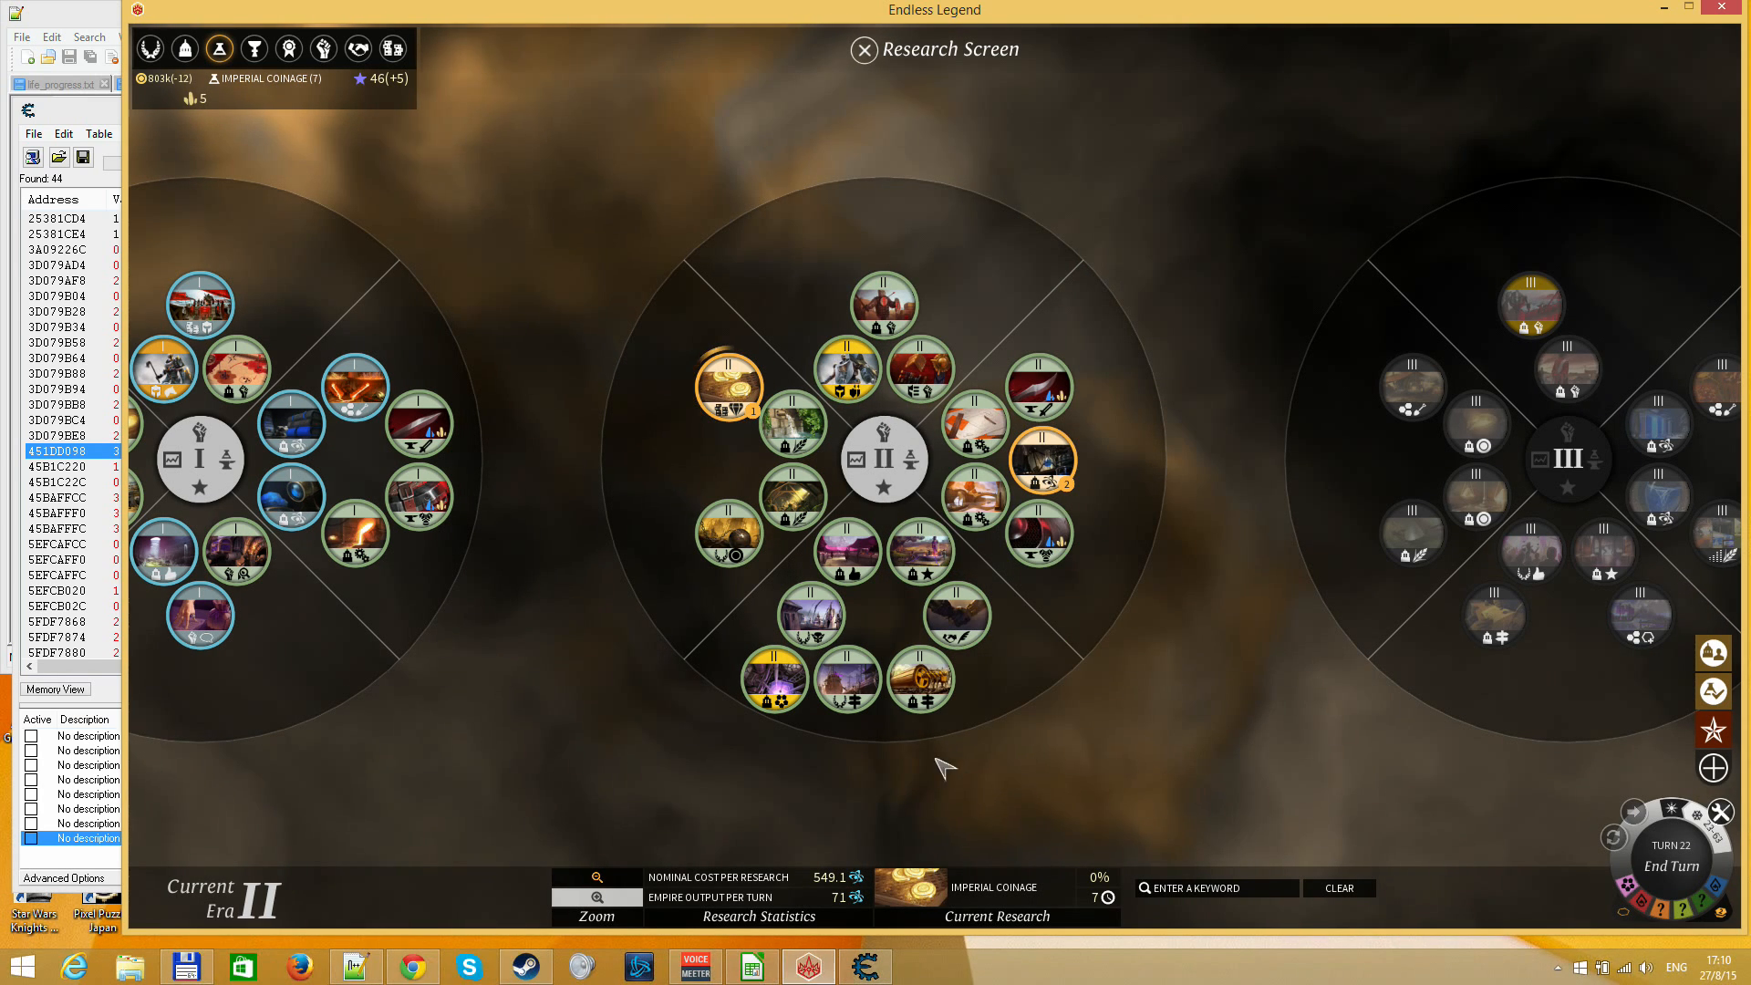
pyautogui.click(861, 696)
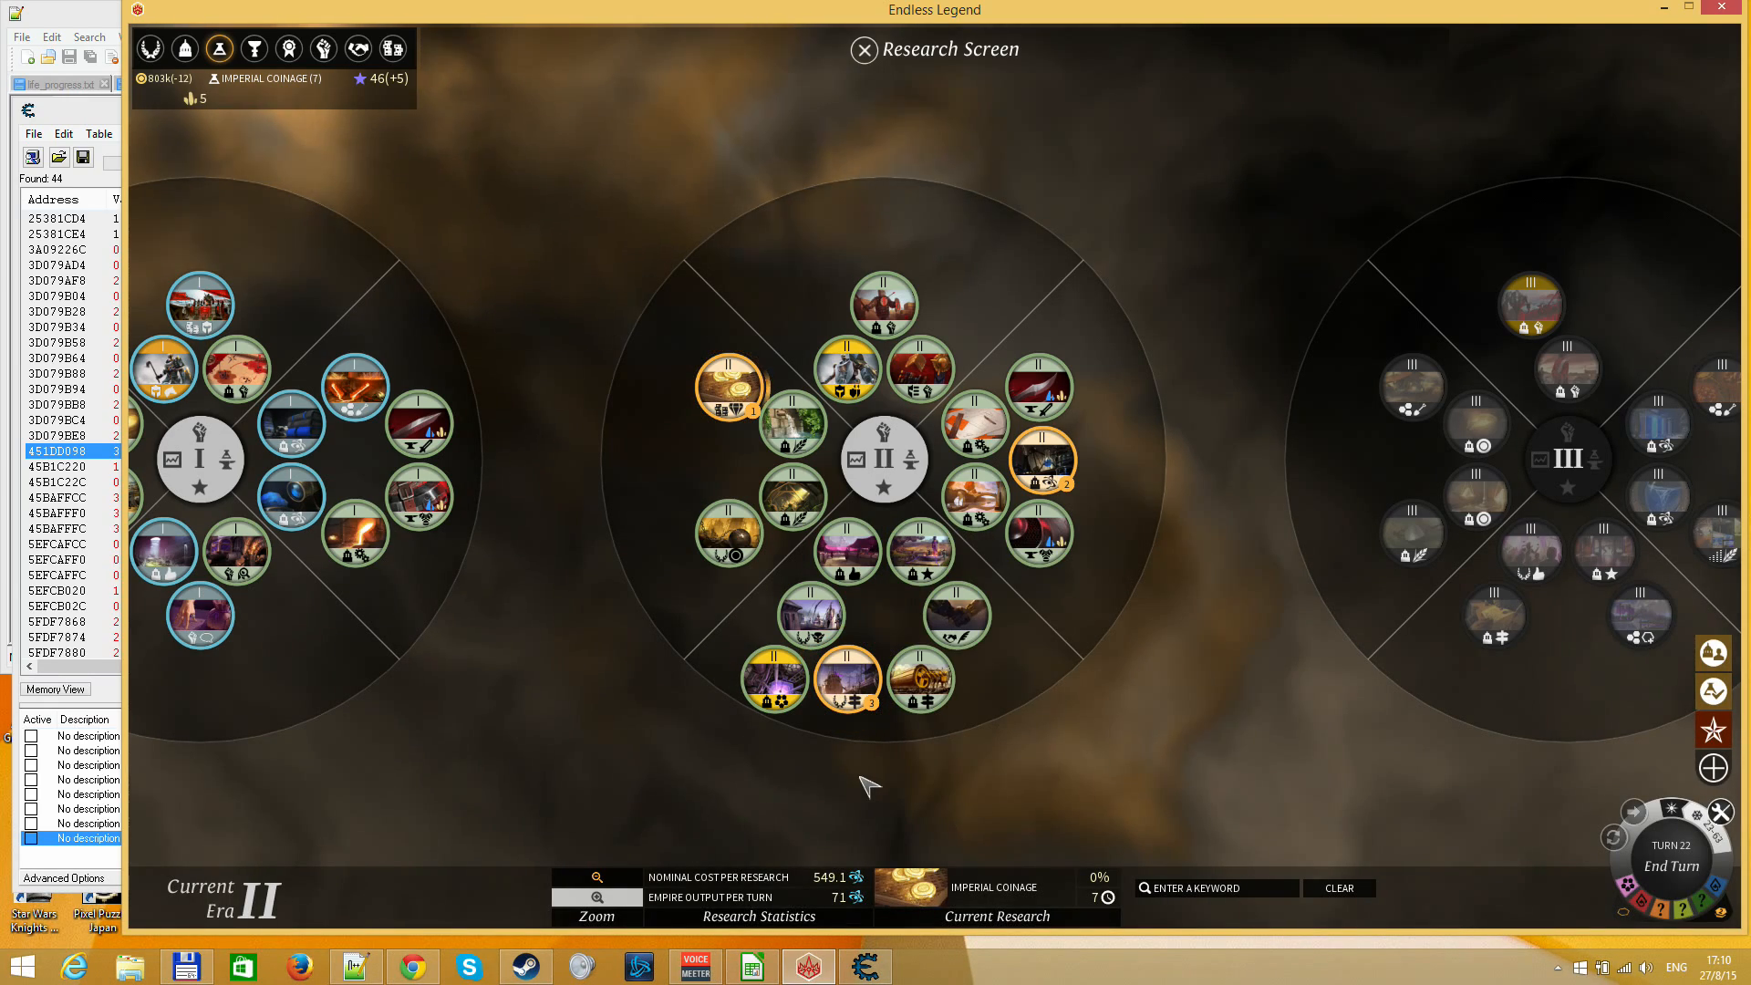
pyautogui.press('Escape')
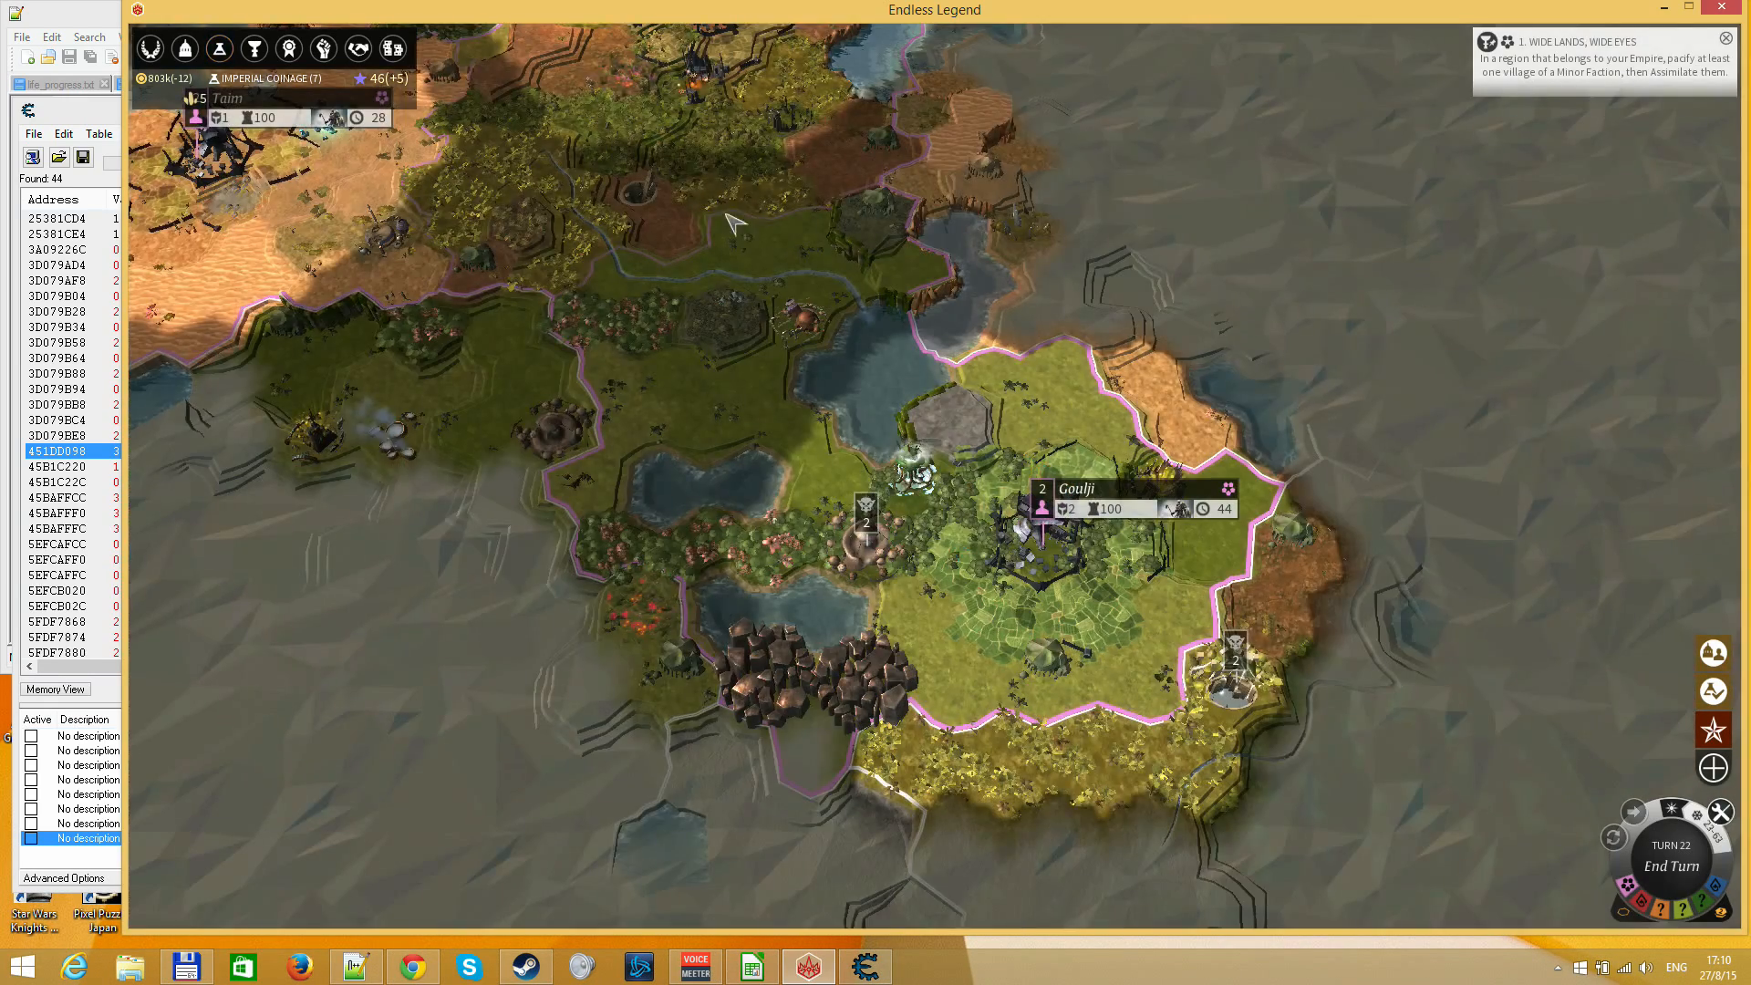
# Survey the empire's regions on the world map and inspect the city of Goulji's info and available constructions
pyautogui.moveTo(413, 504); pyautogui.dragTo(1305, 493)
pyautogui.moveTo(620, 165); pyautogui.dragTo(511, 657)
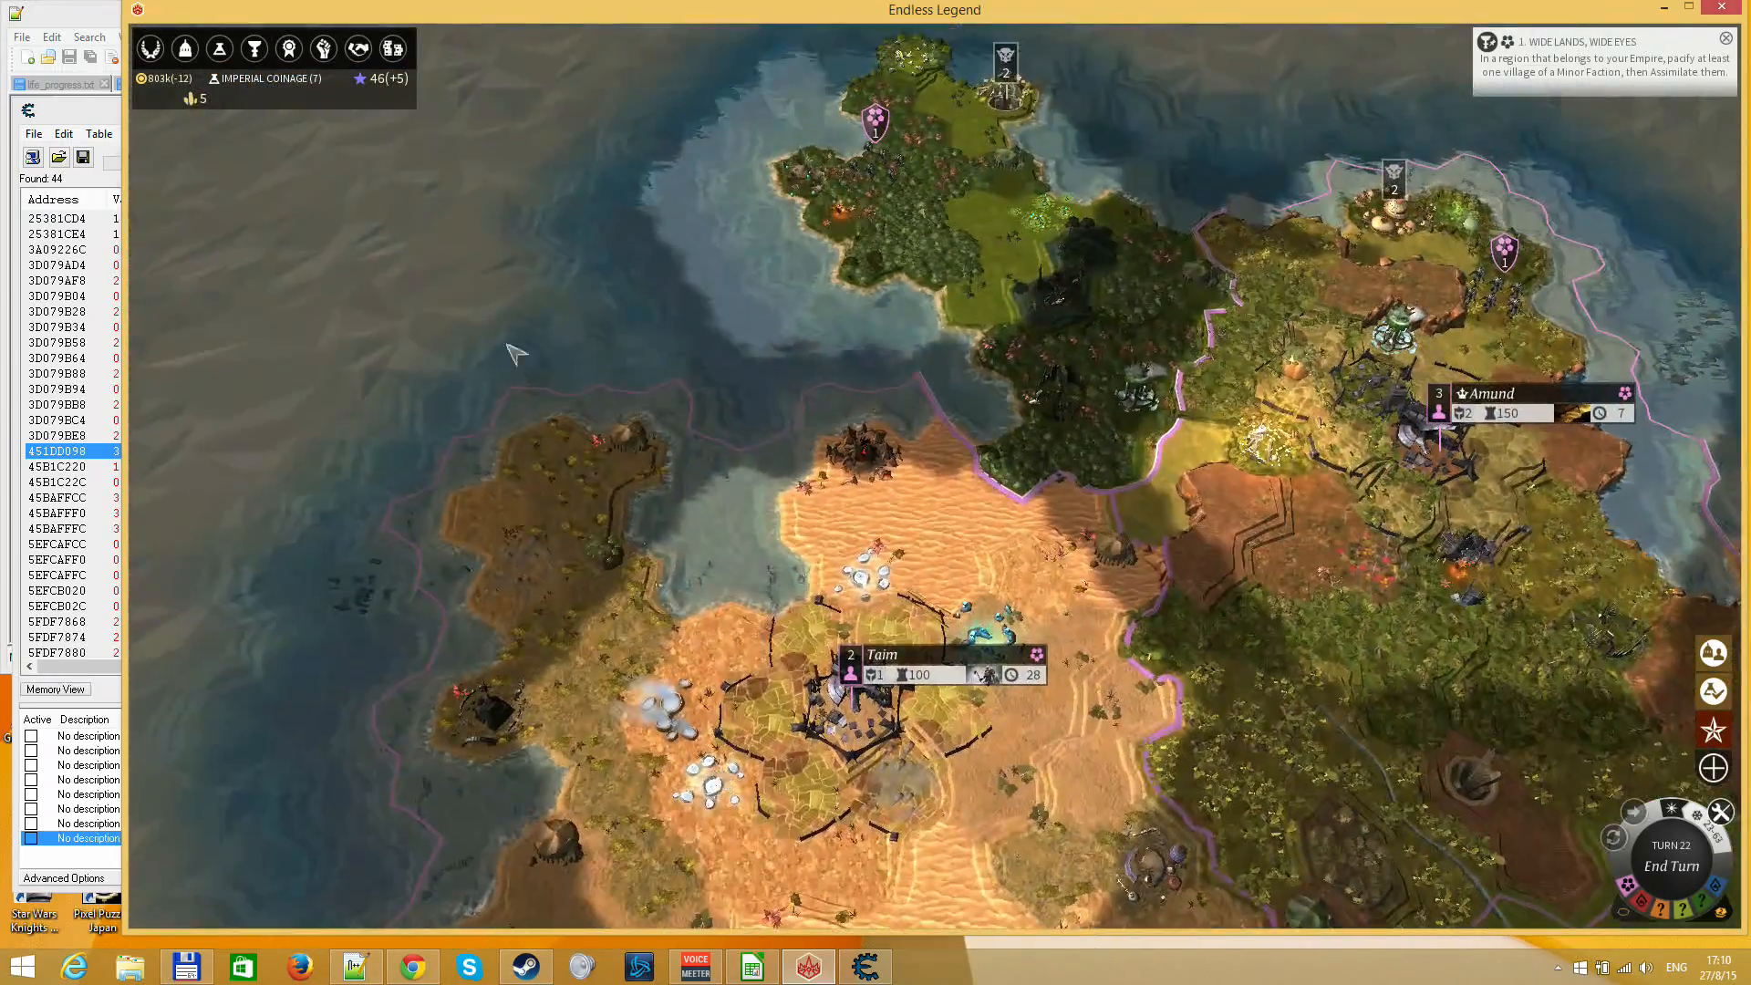
pyautogui.moveTo(524, 360); pyautogui.dragTo(297, 738)
pyautogui.moveTo(656, 812); pyautogui.dragTo(684, 228)
pyautogui.moveTo(828, 723); pyautogui.dragTo(695, 332)
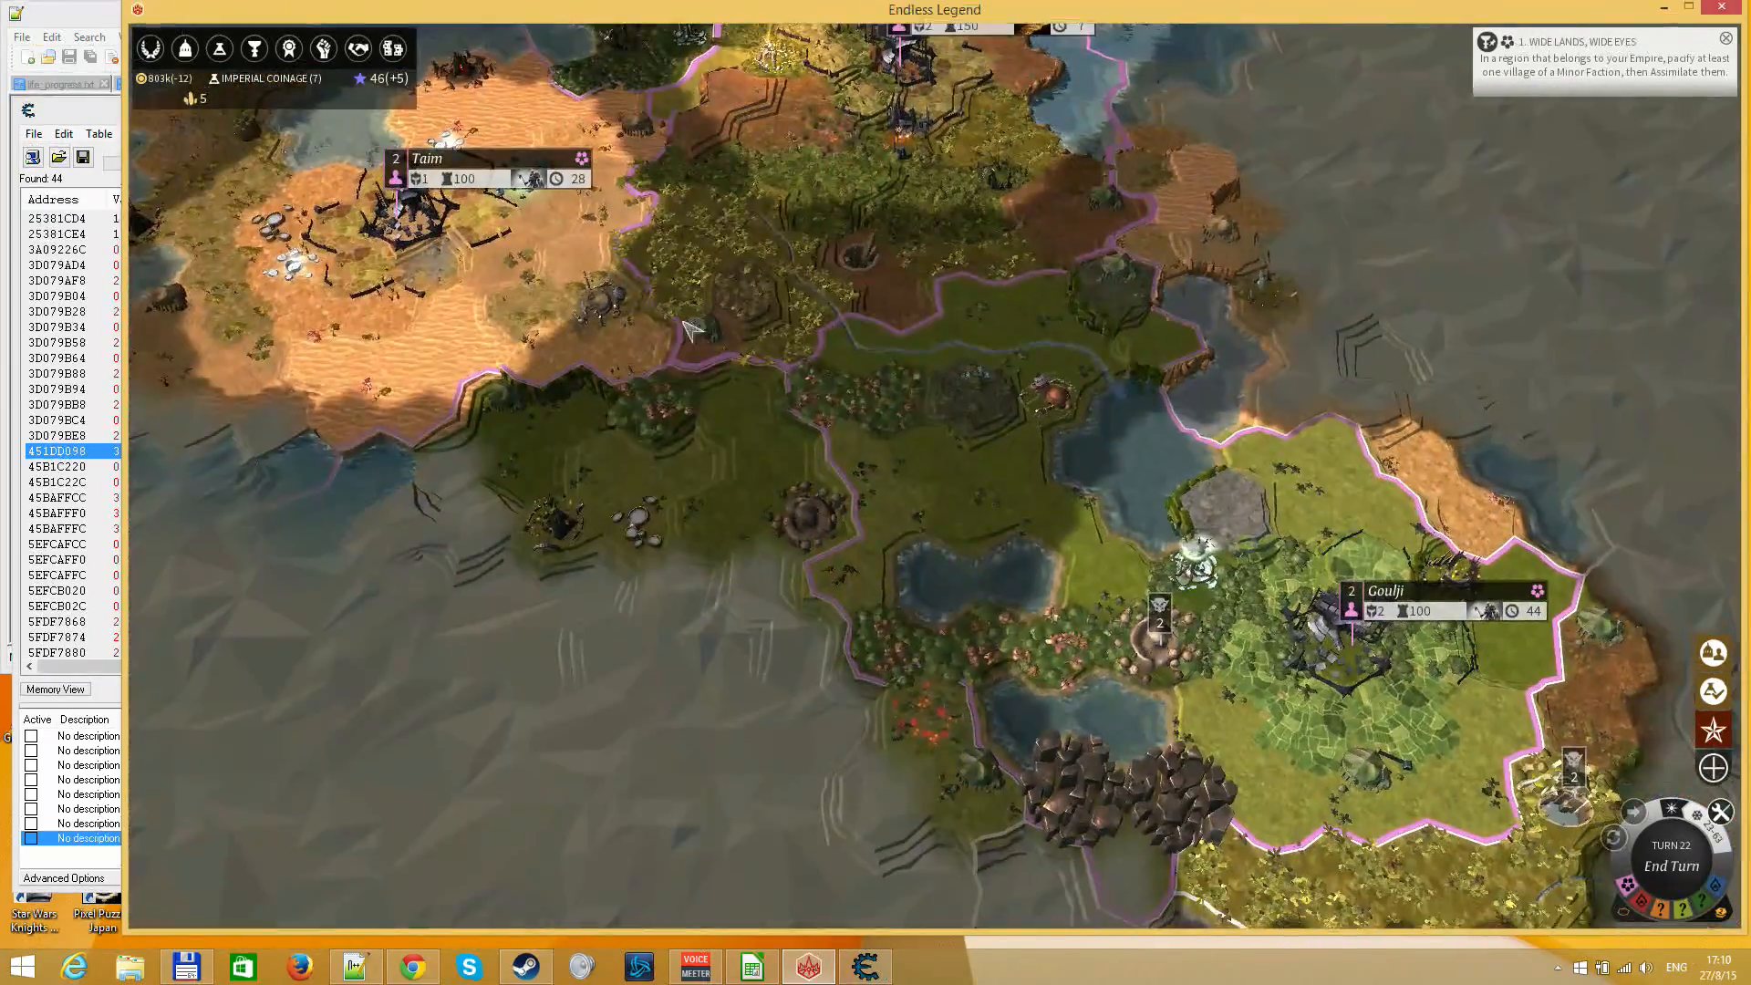
pyautogui.moveTo(1004, 643); pyautogui.dragTo(660, 500)
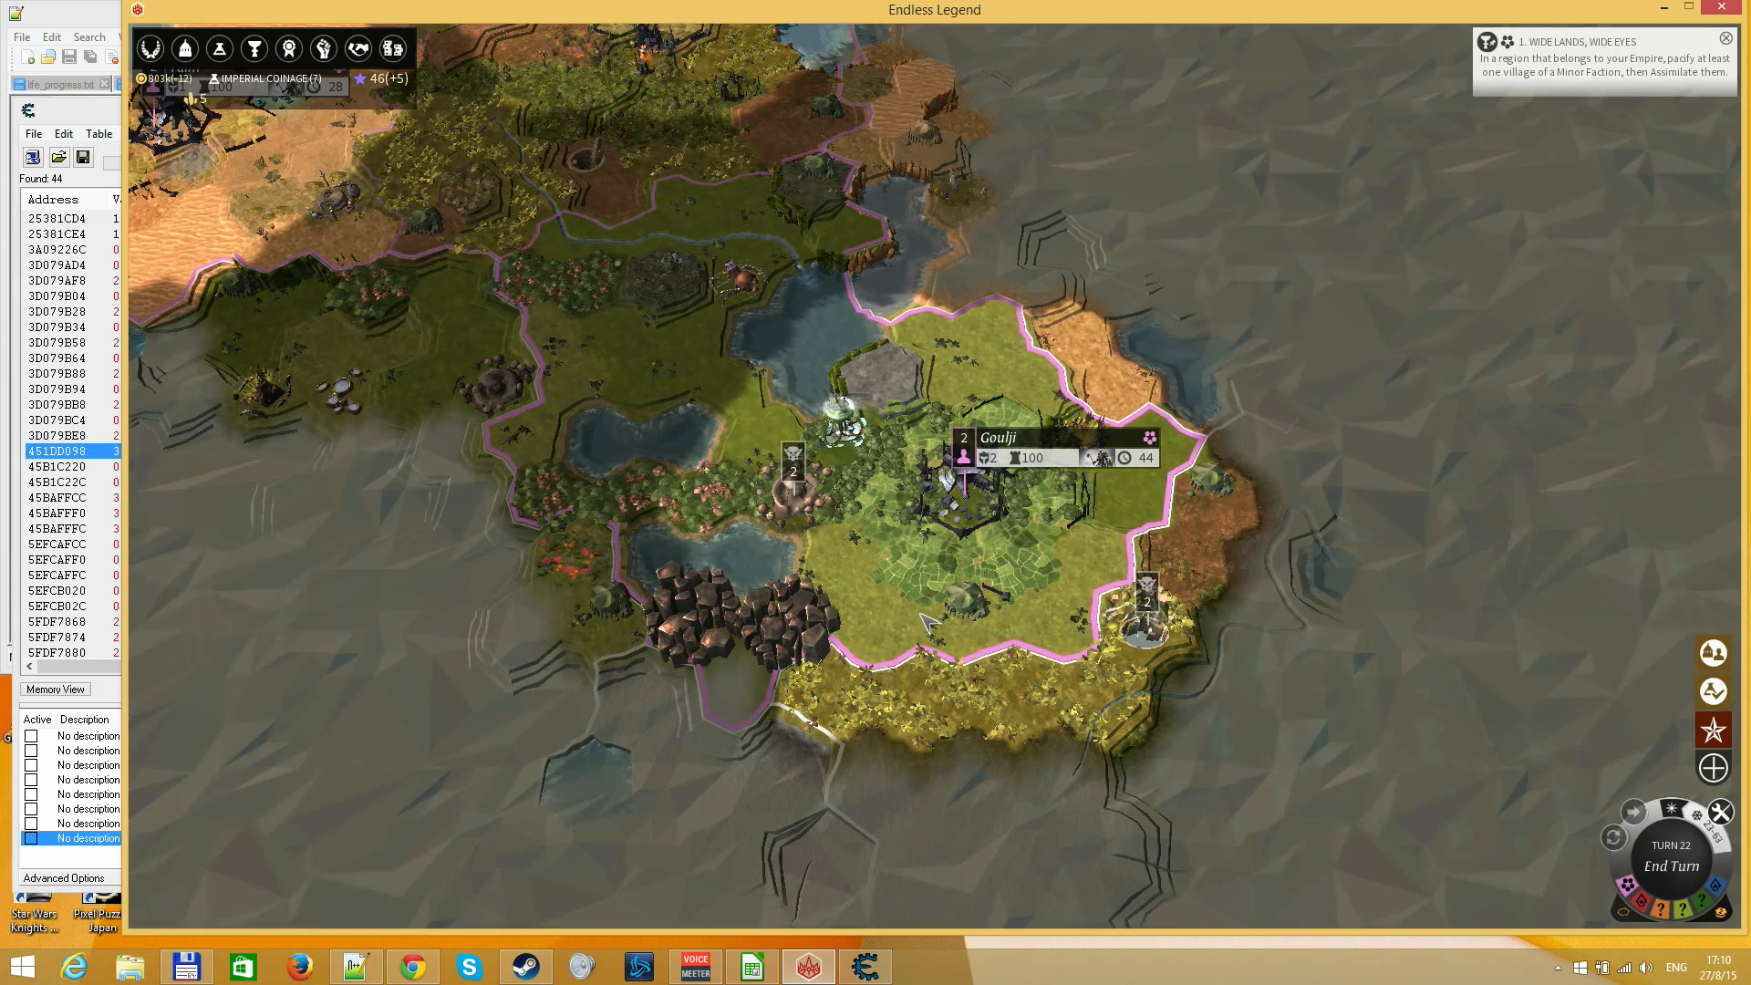
pyautogui.scroll(-5, 925, 623)
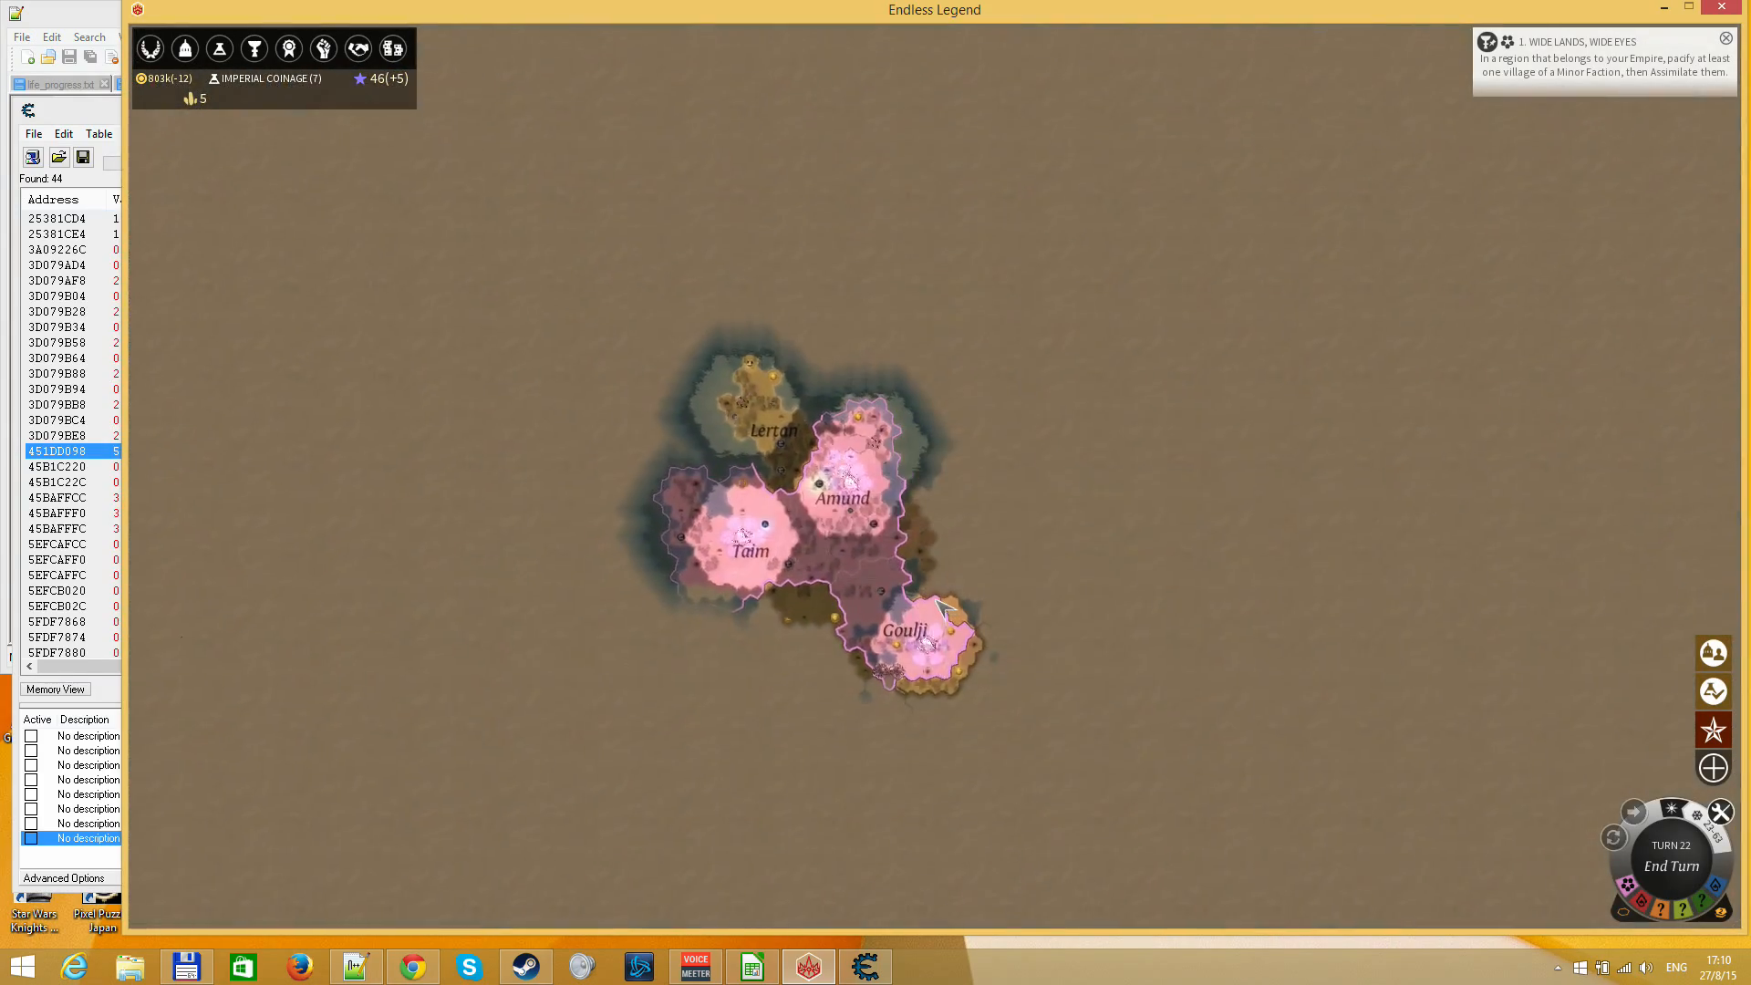
pyautogui.moveTo(1282, 402); pyautogui.dragTo(1612, 429)
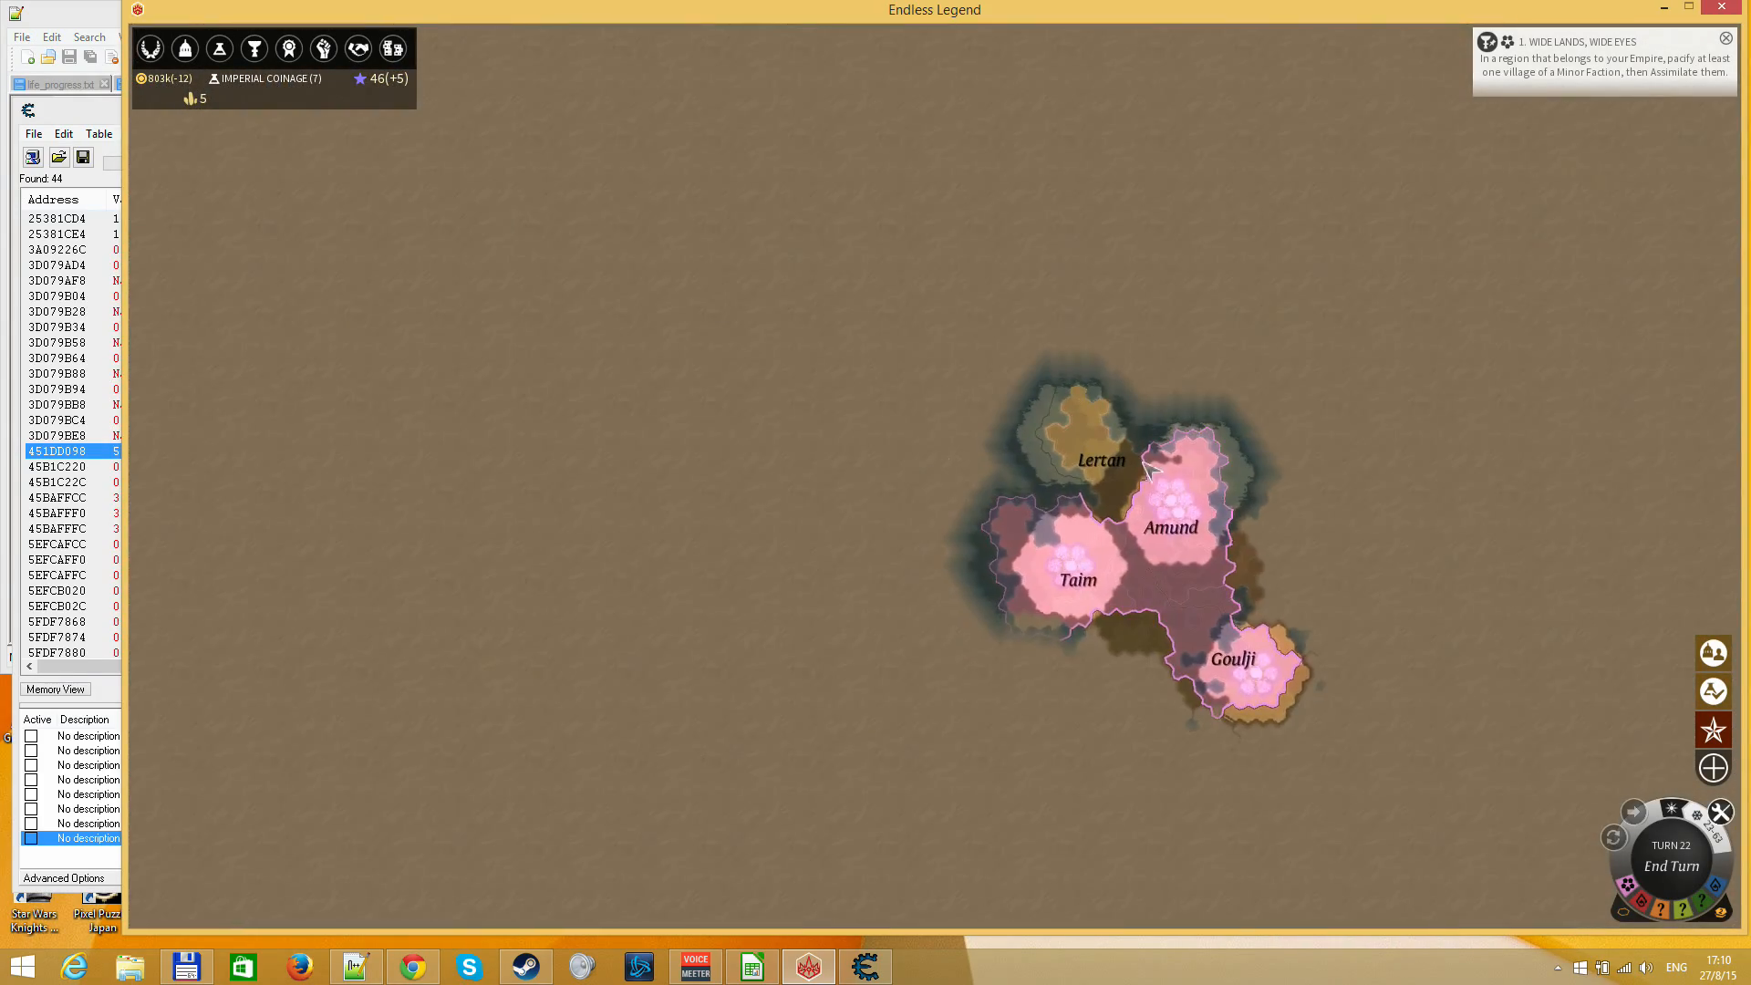
pyautogui.moveTo(1222, 518); pyautogui.dragTo(1045, 521)
pyautogui.scroll(5, 1051, 527)
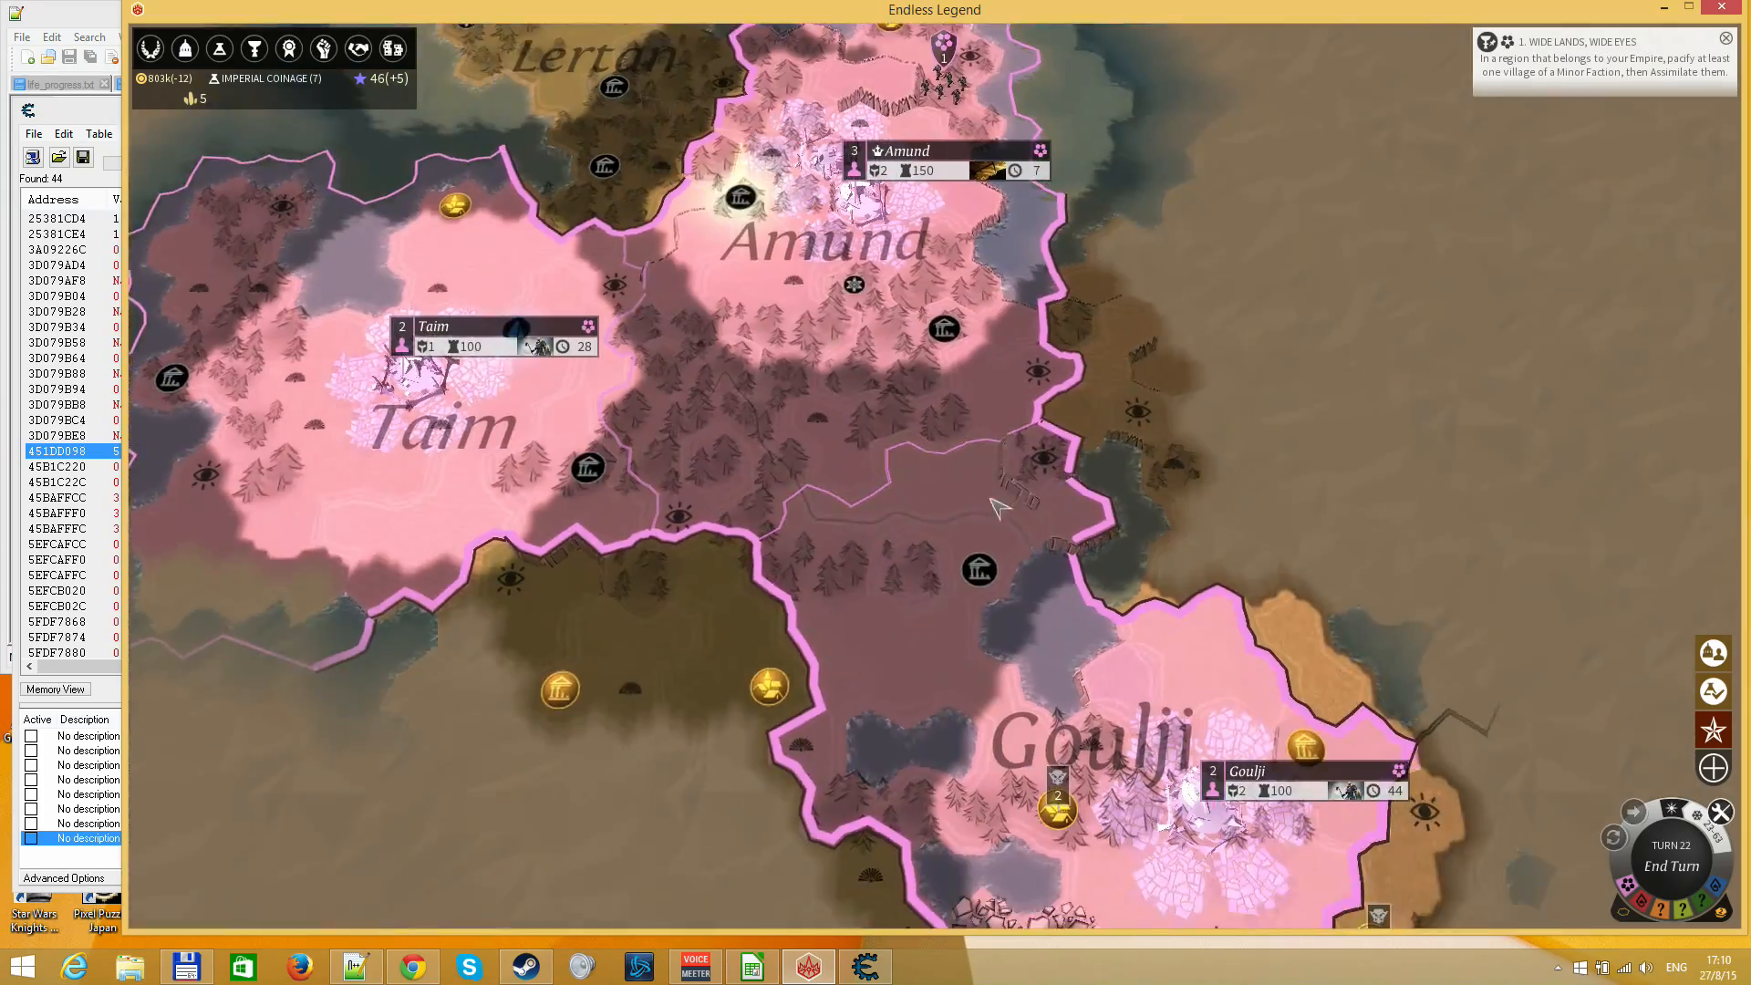
pyautogui.scroll(3, 1000, 508)
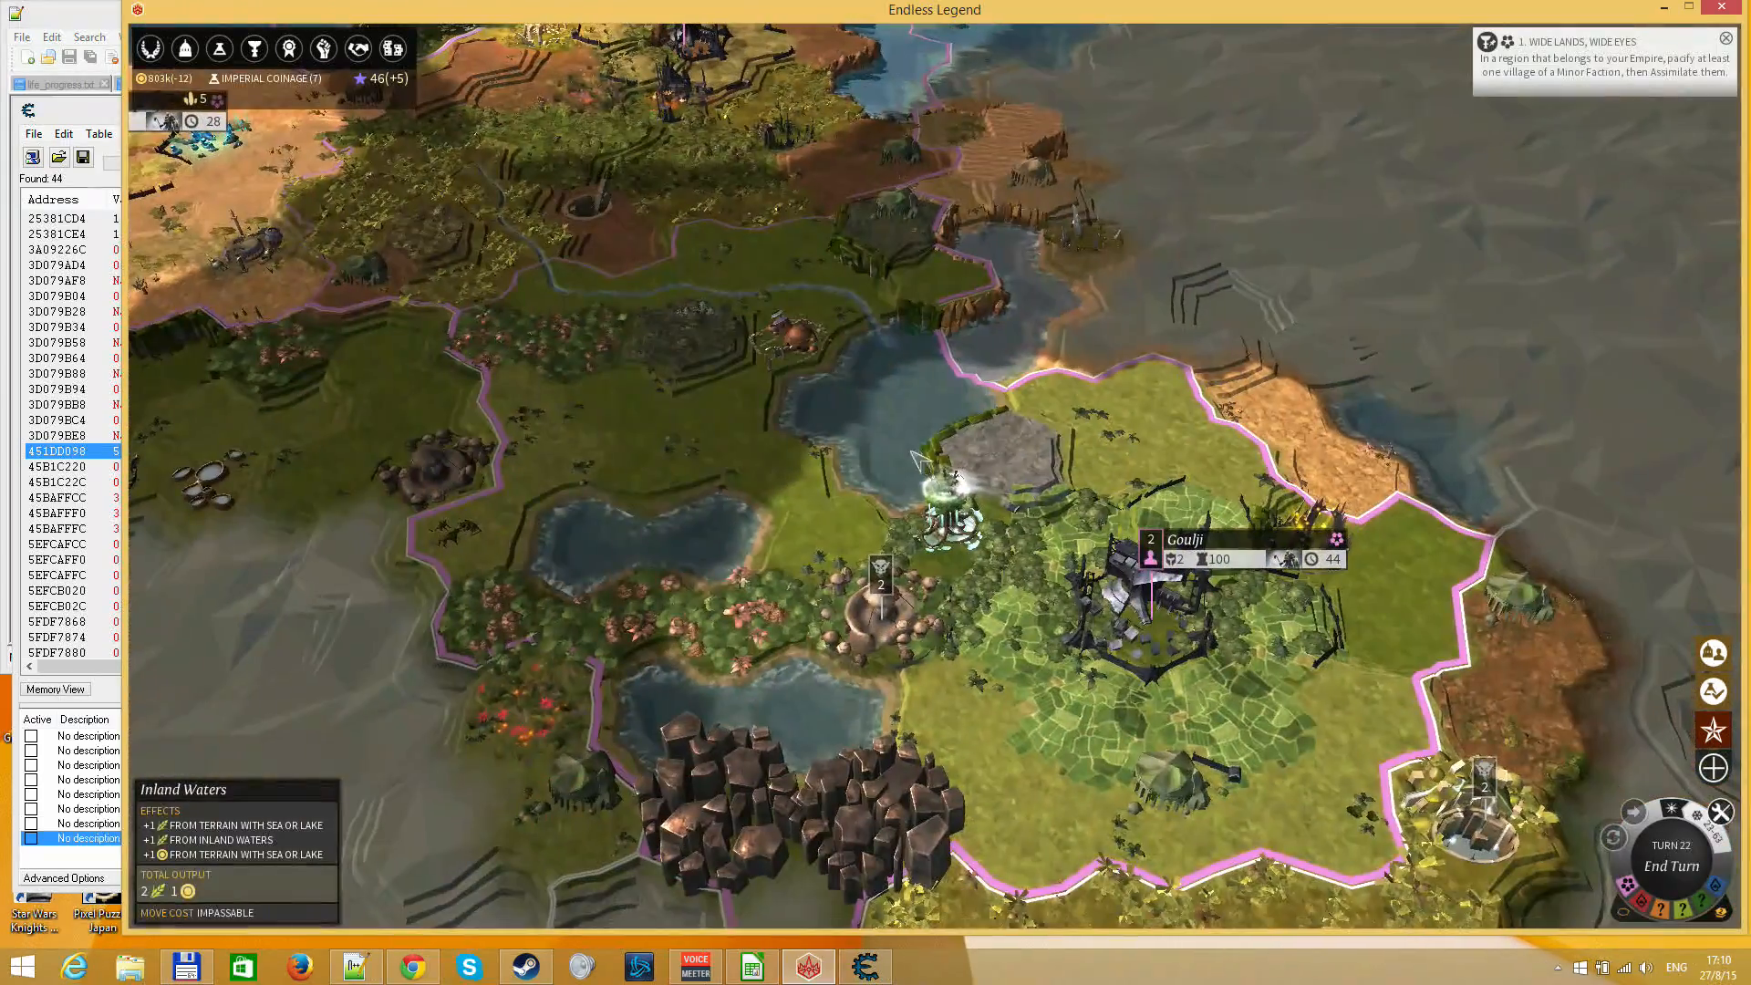
pyautogui.click(1199, 642)
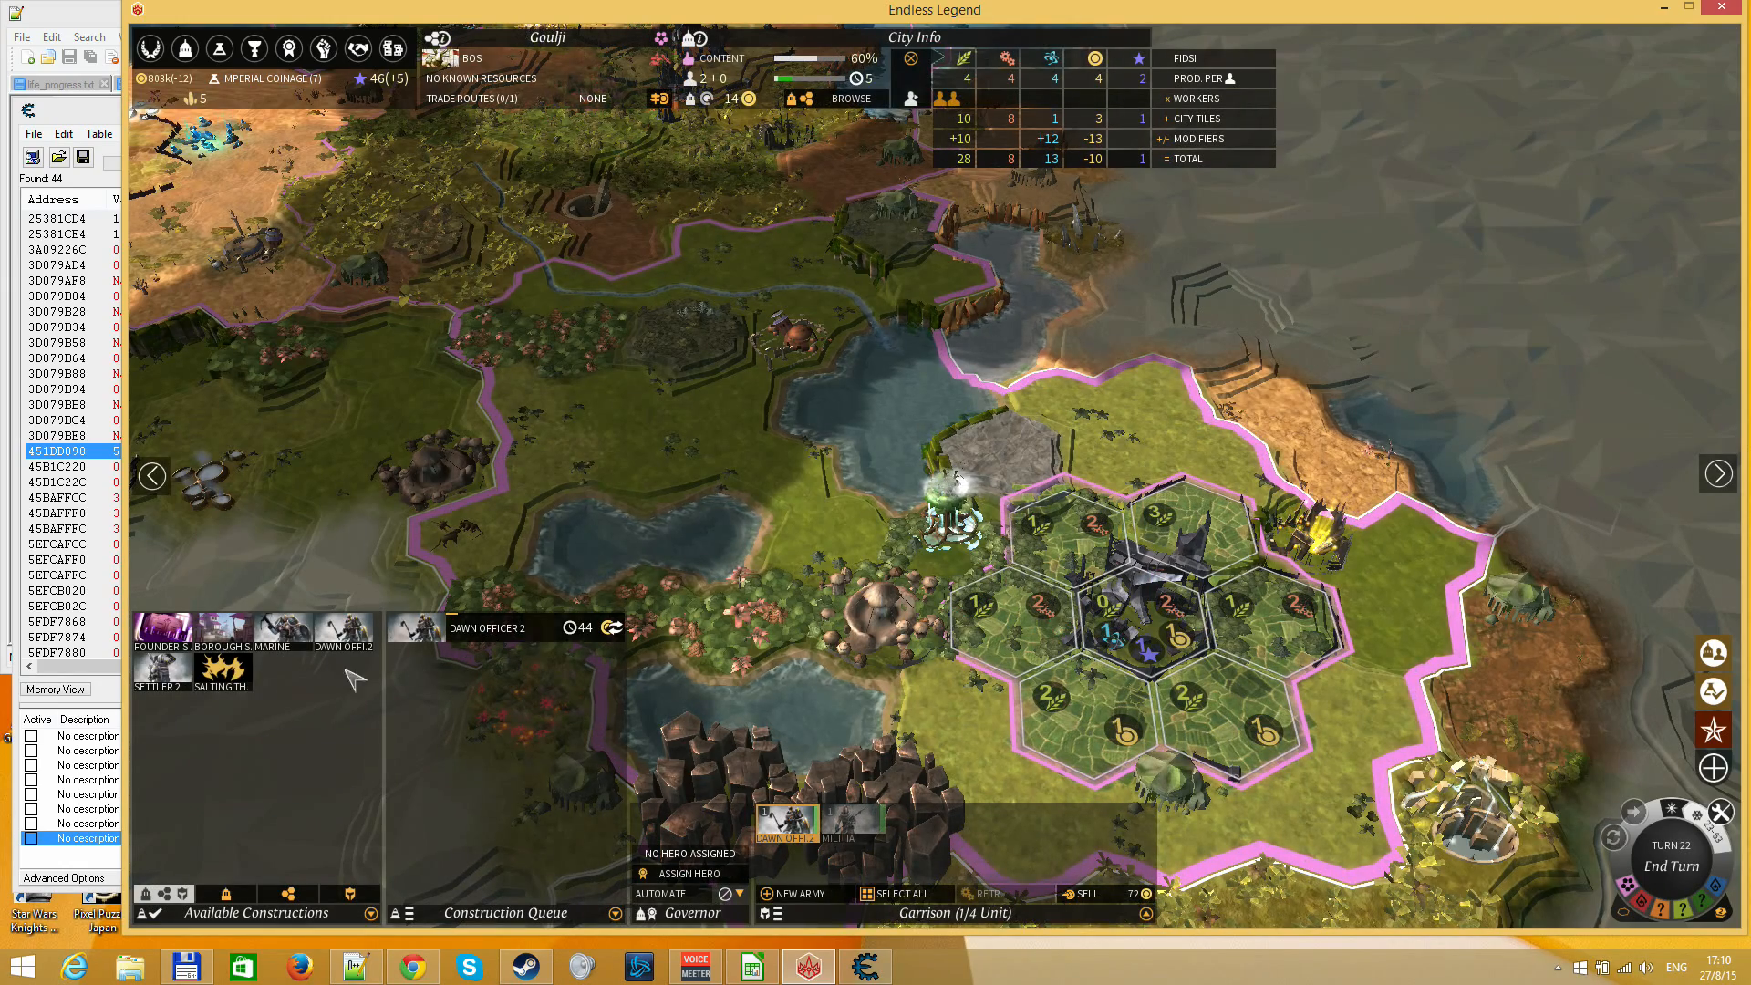
pyautogui.rightClick(645, 584)
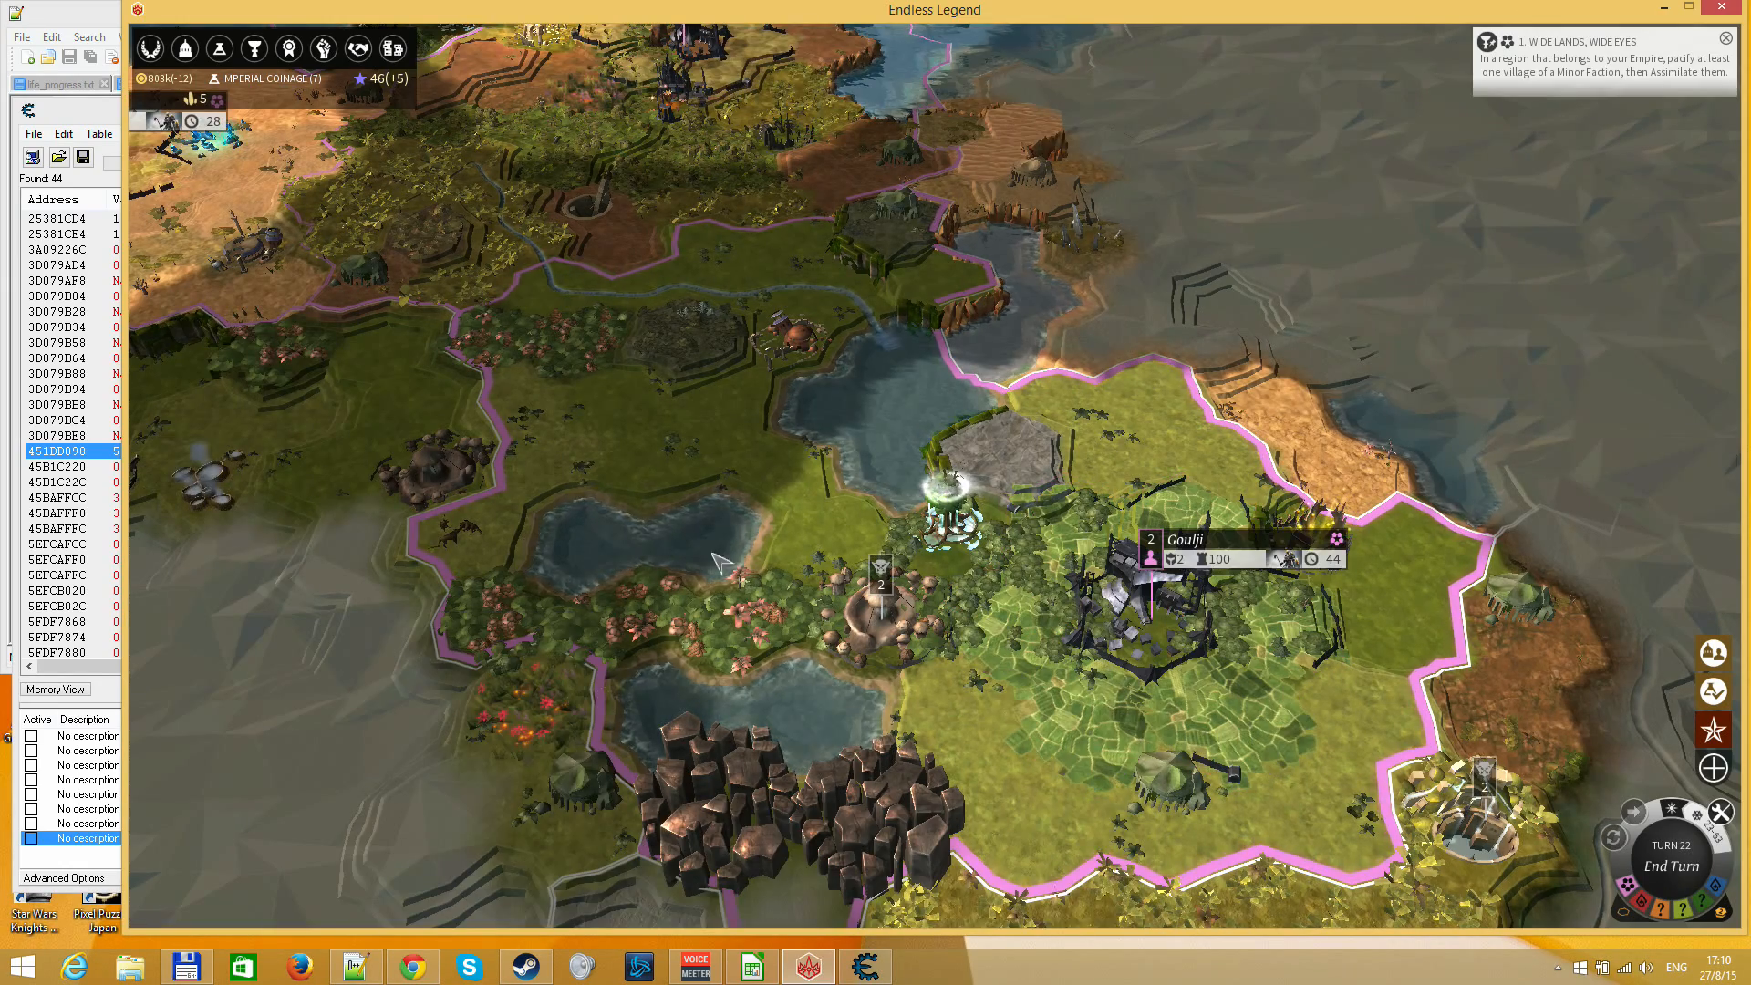
# Inspect the city of Amund's info and construction queue, and reopen the Research Screen to check the queued technologies
pyautogui.scroll(-1, 646, 584)
pyautogui.moveTo(354, 476); pyautogui.dragTo(860, 469)
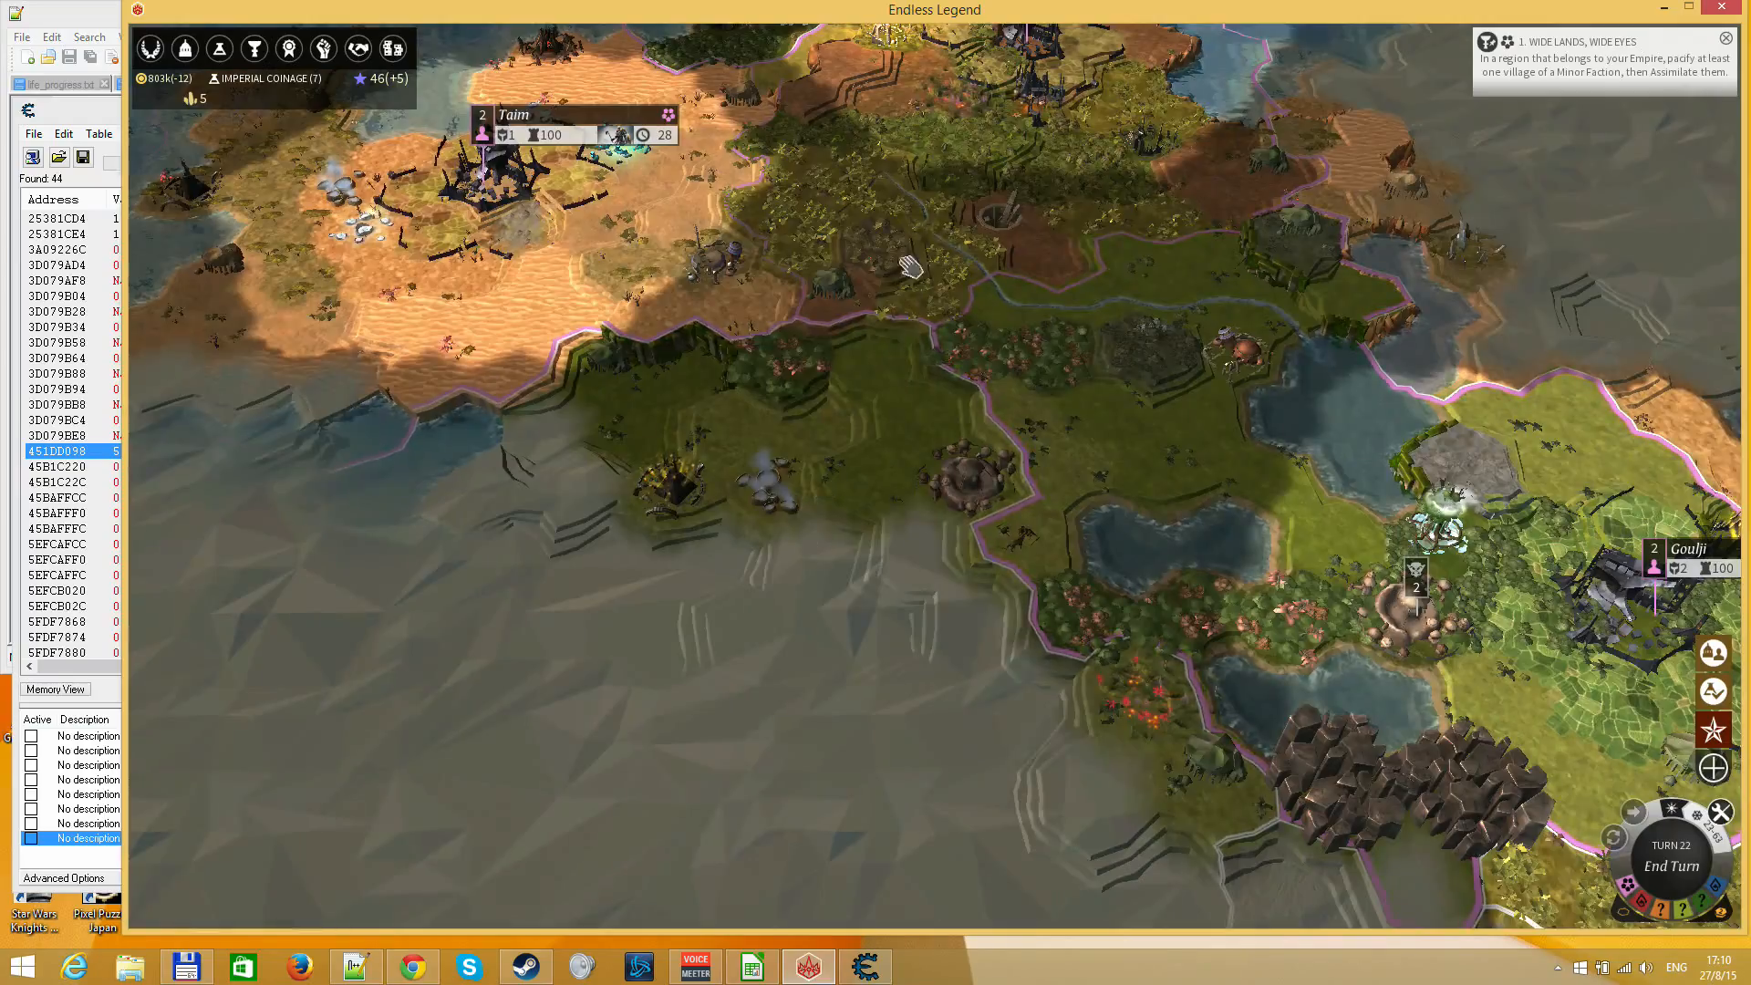
pyautogui.moveTo(944, 218); pyautogui.dragTo(774, 635)
pyautogui.click(875, 380)
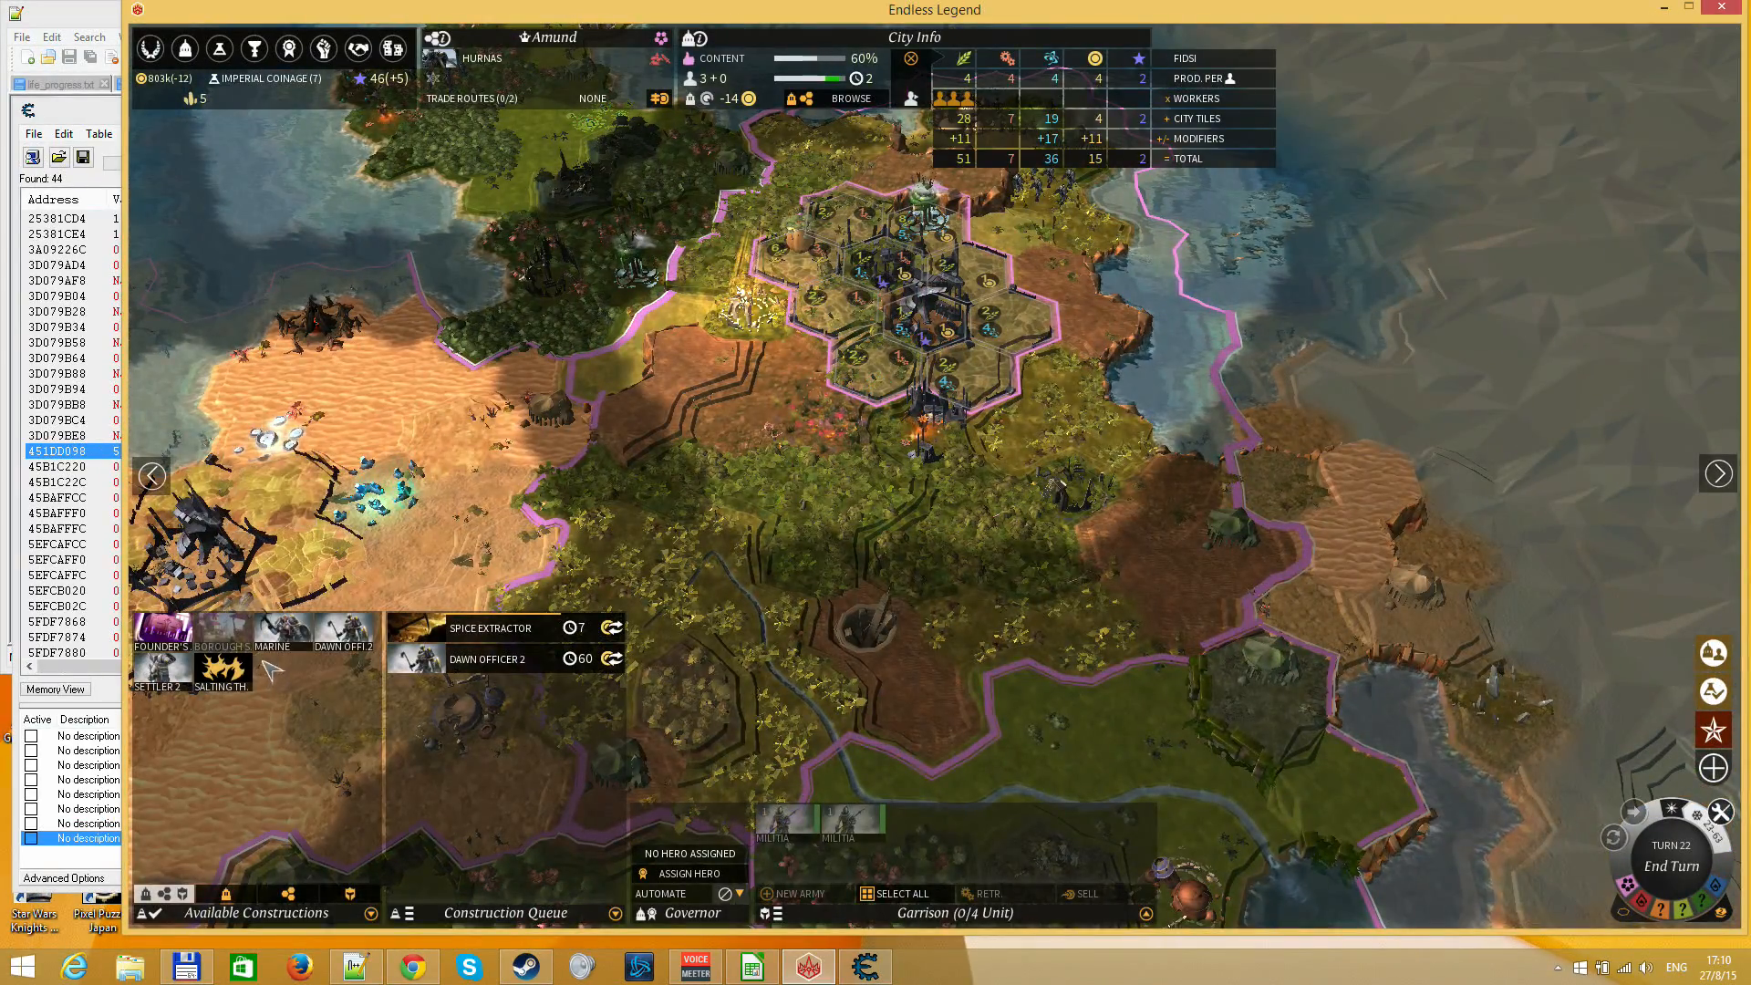
pyautogui.press('Escape')
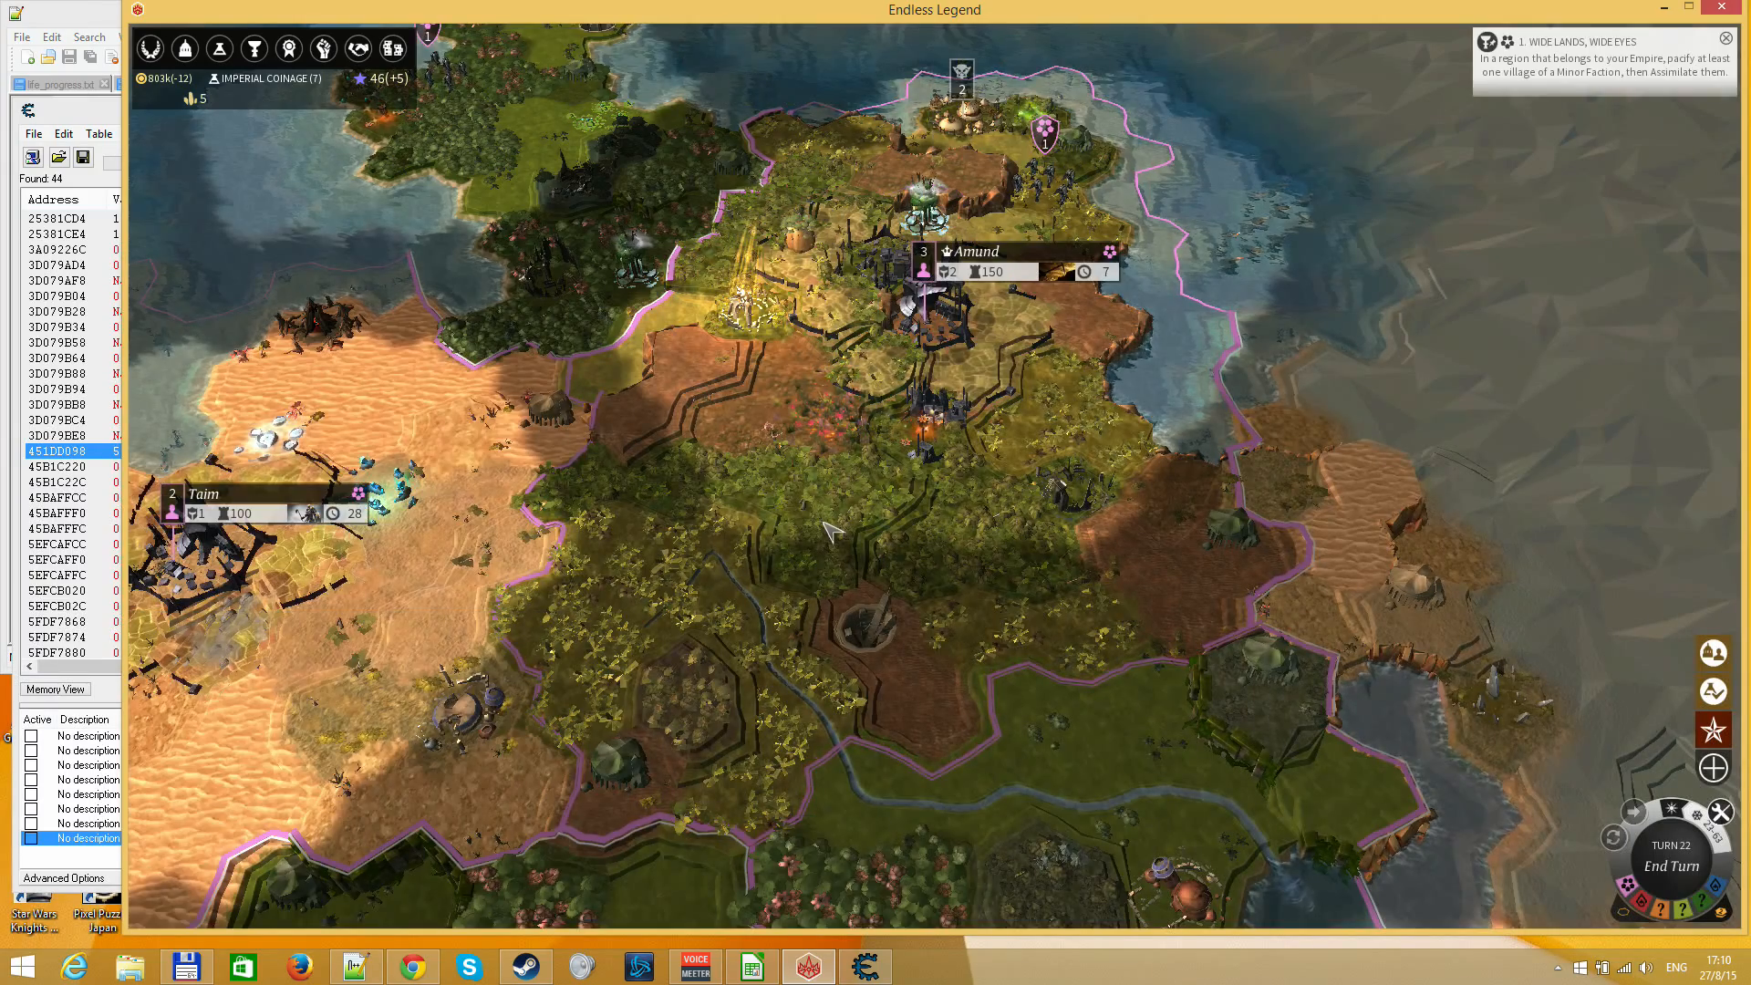
pyautogui.press('F3')
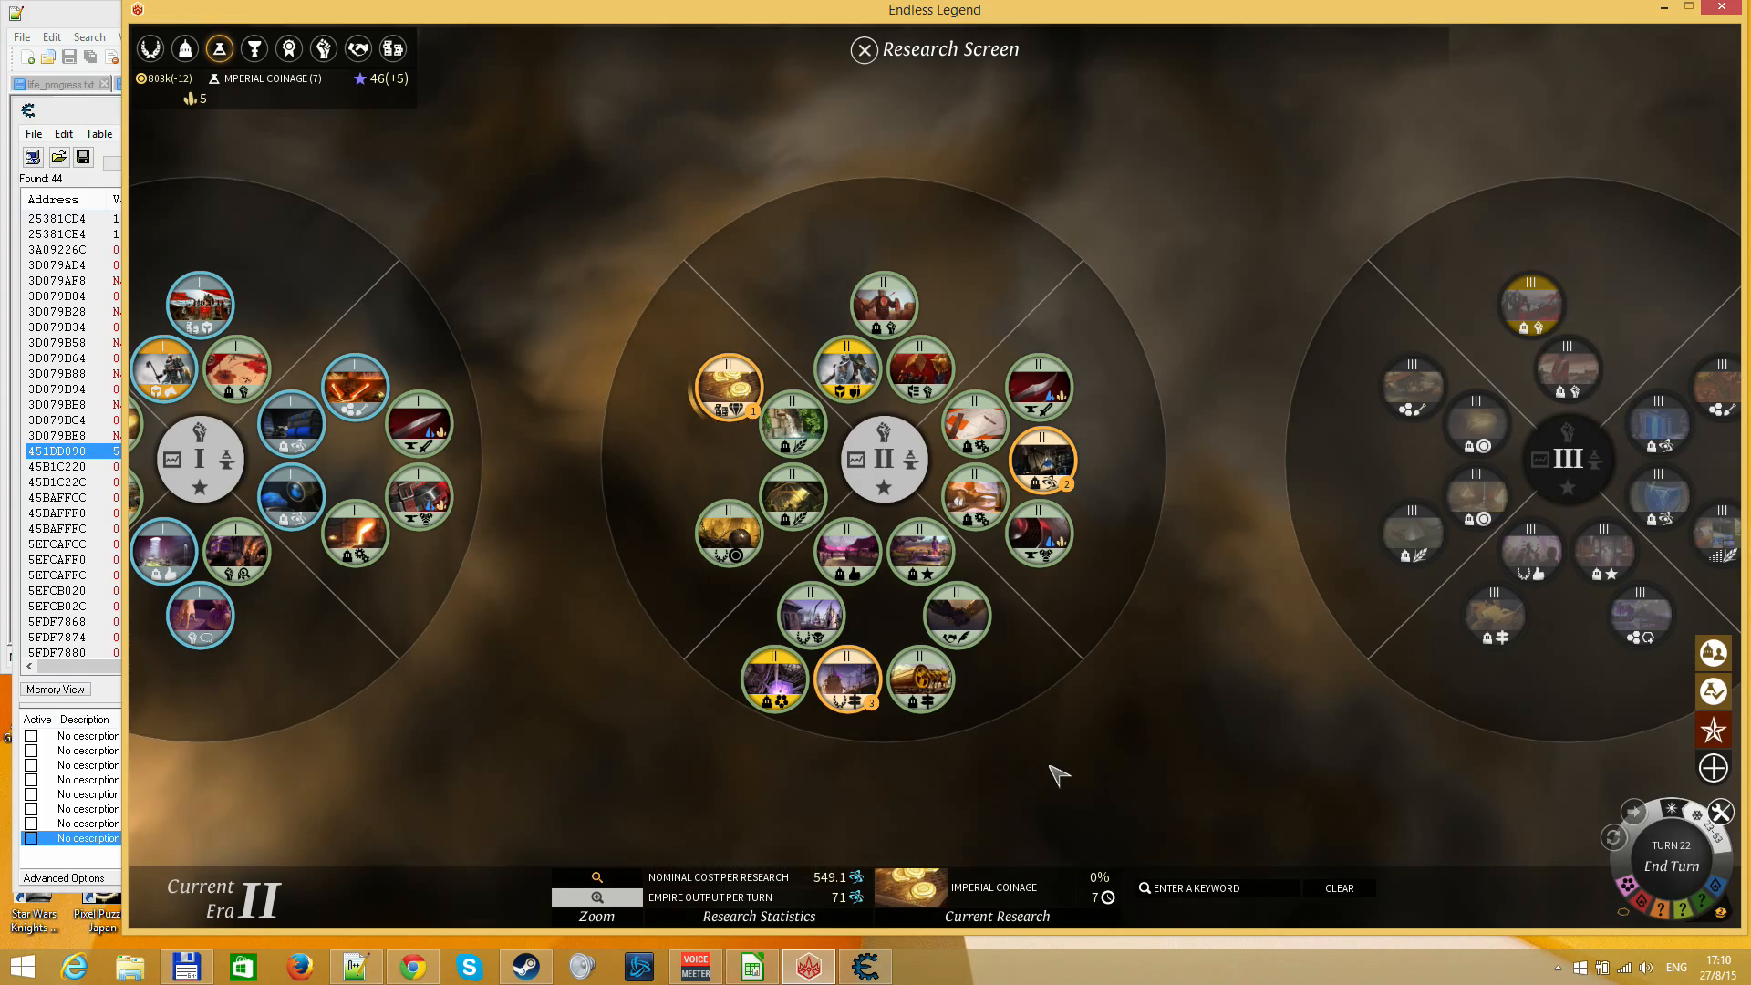
# End turn 22 in Endless Legend and assign the idle hero from the Hero Unassigned notice as governor of Amund
pyautogui.press('Escape')
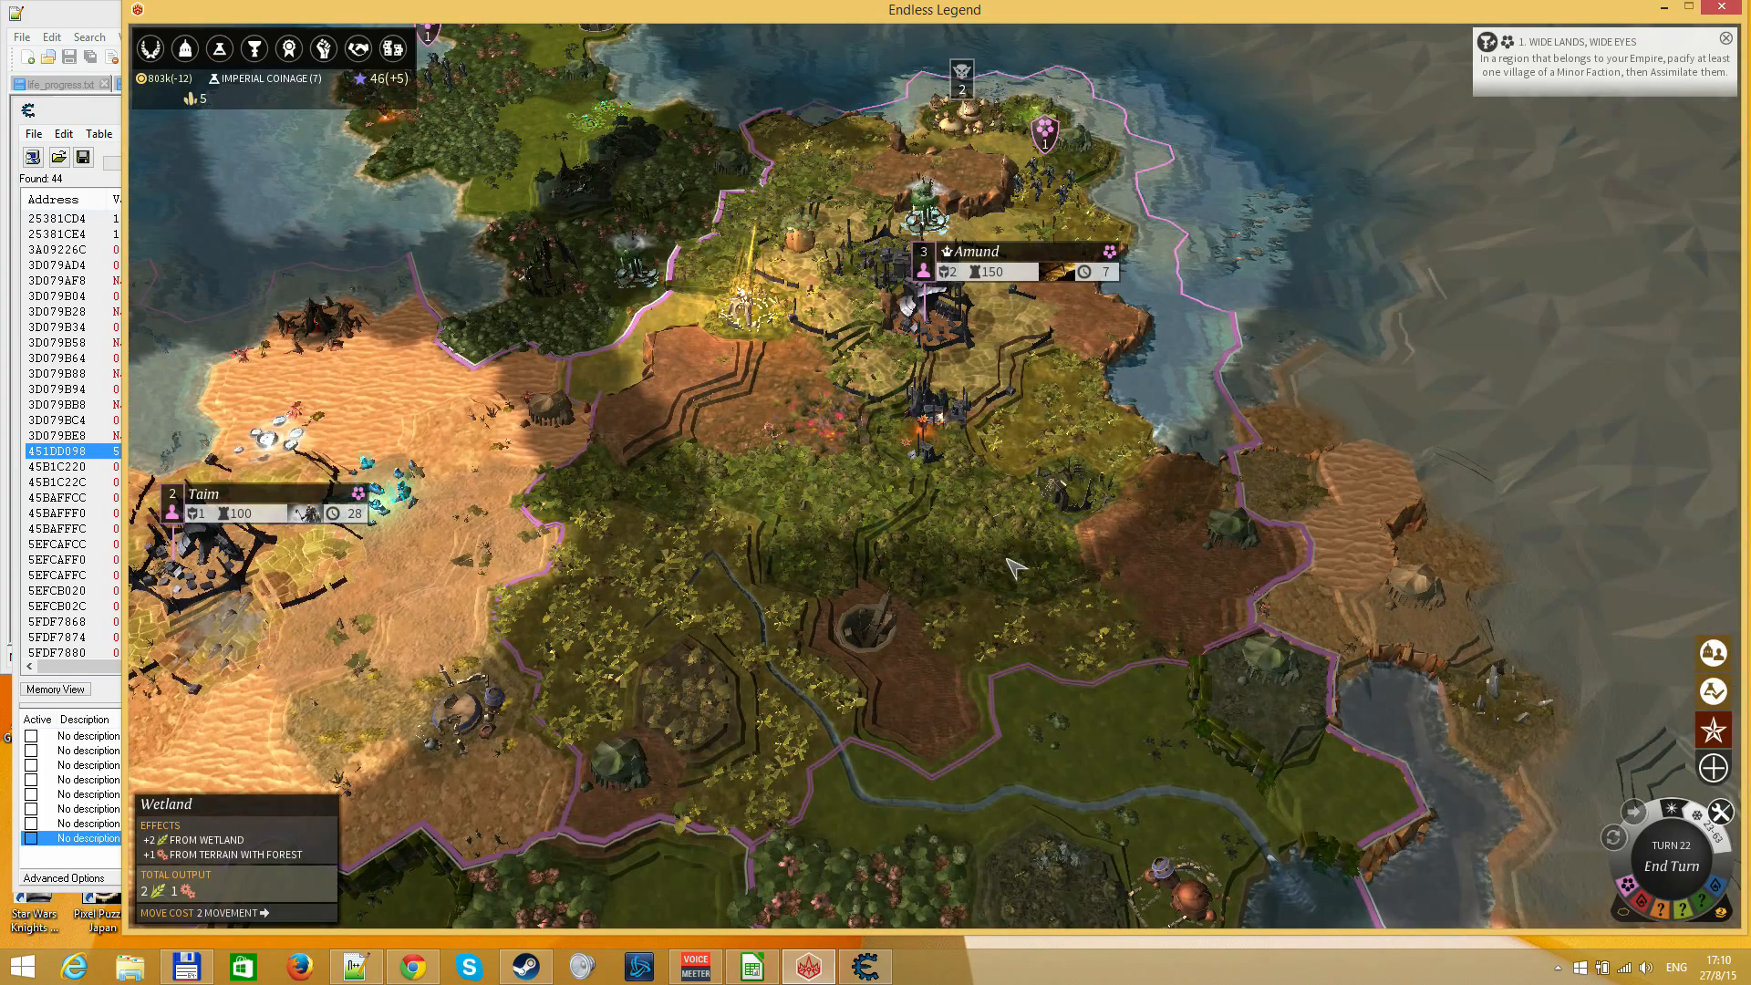
pyautogui.press('Return')
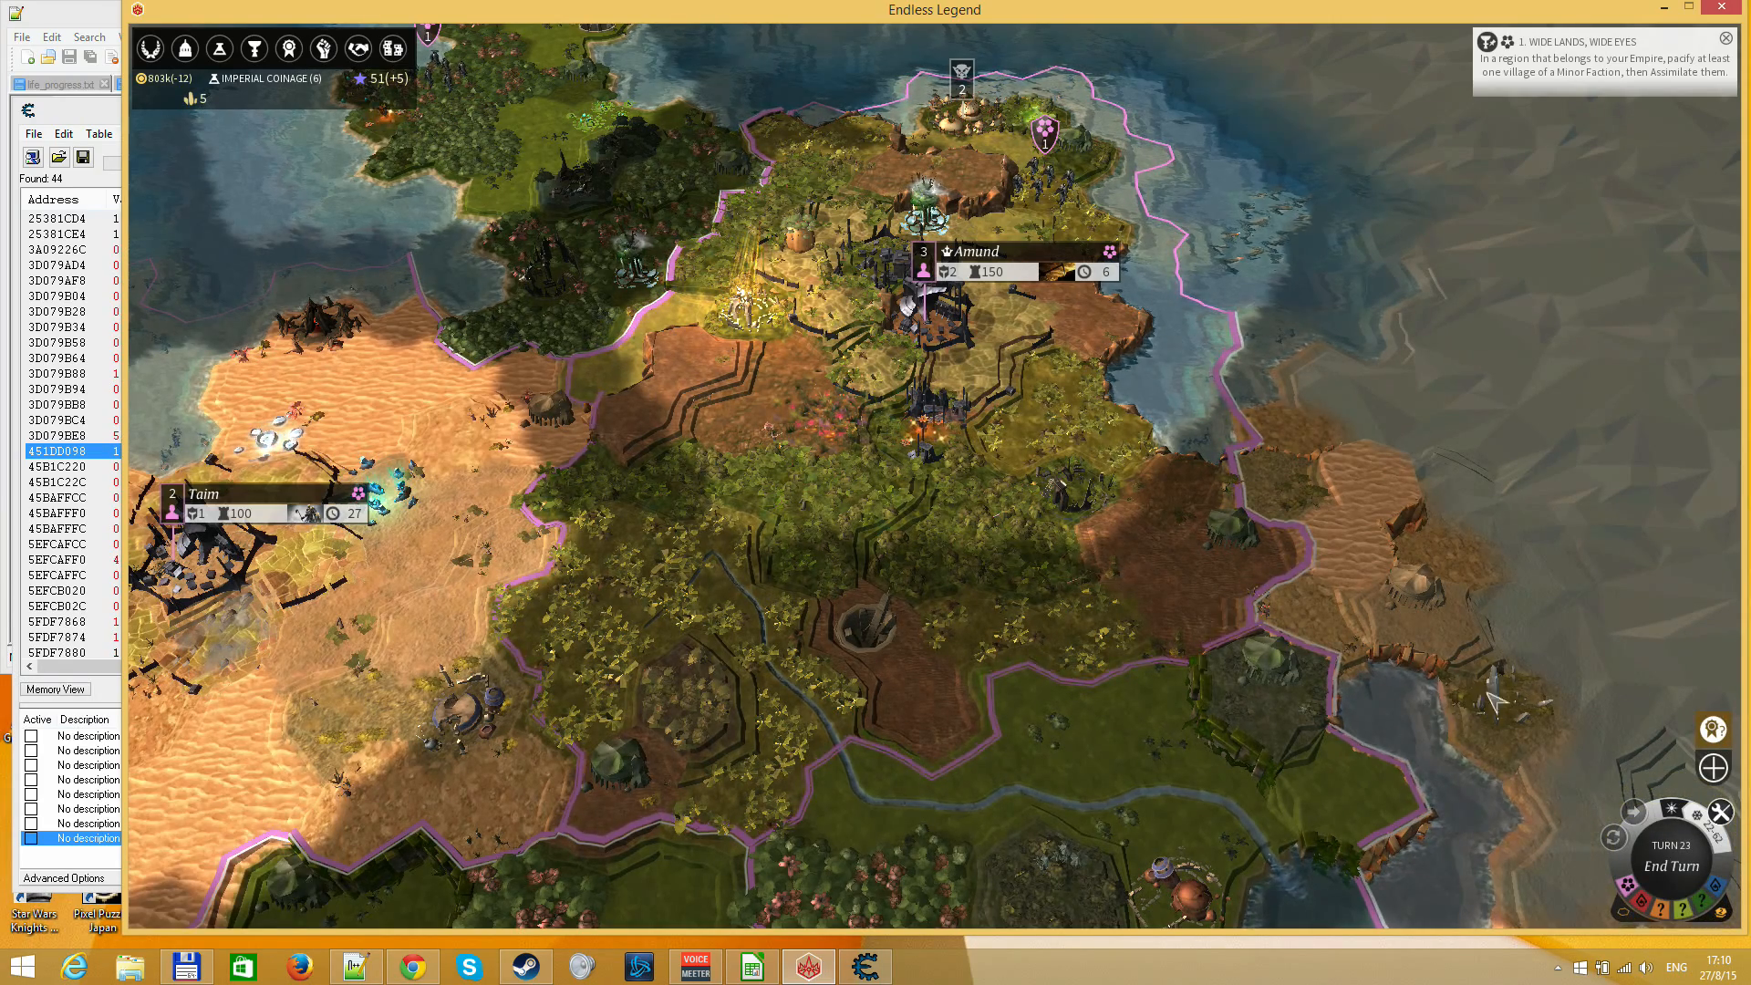
pyautogui.click(1711, 732)
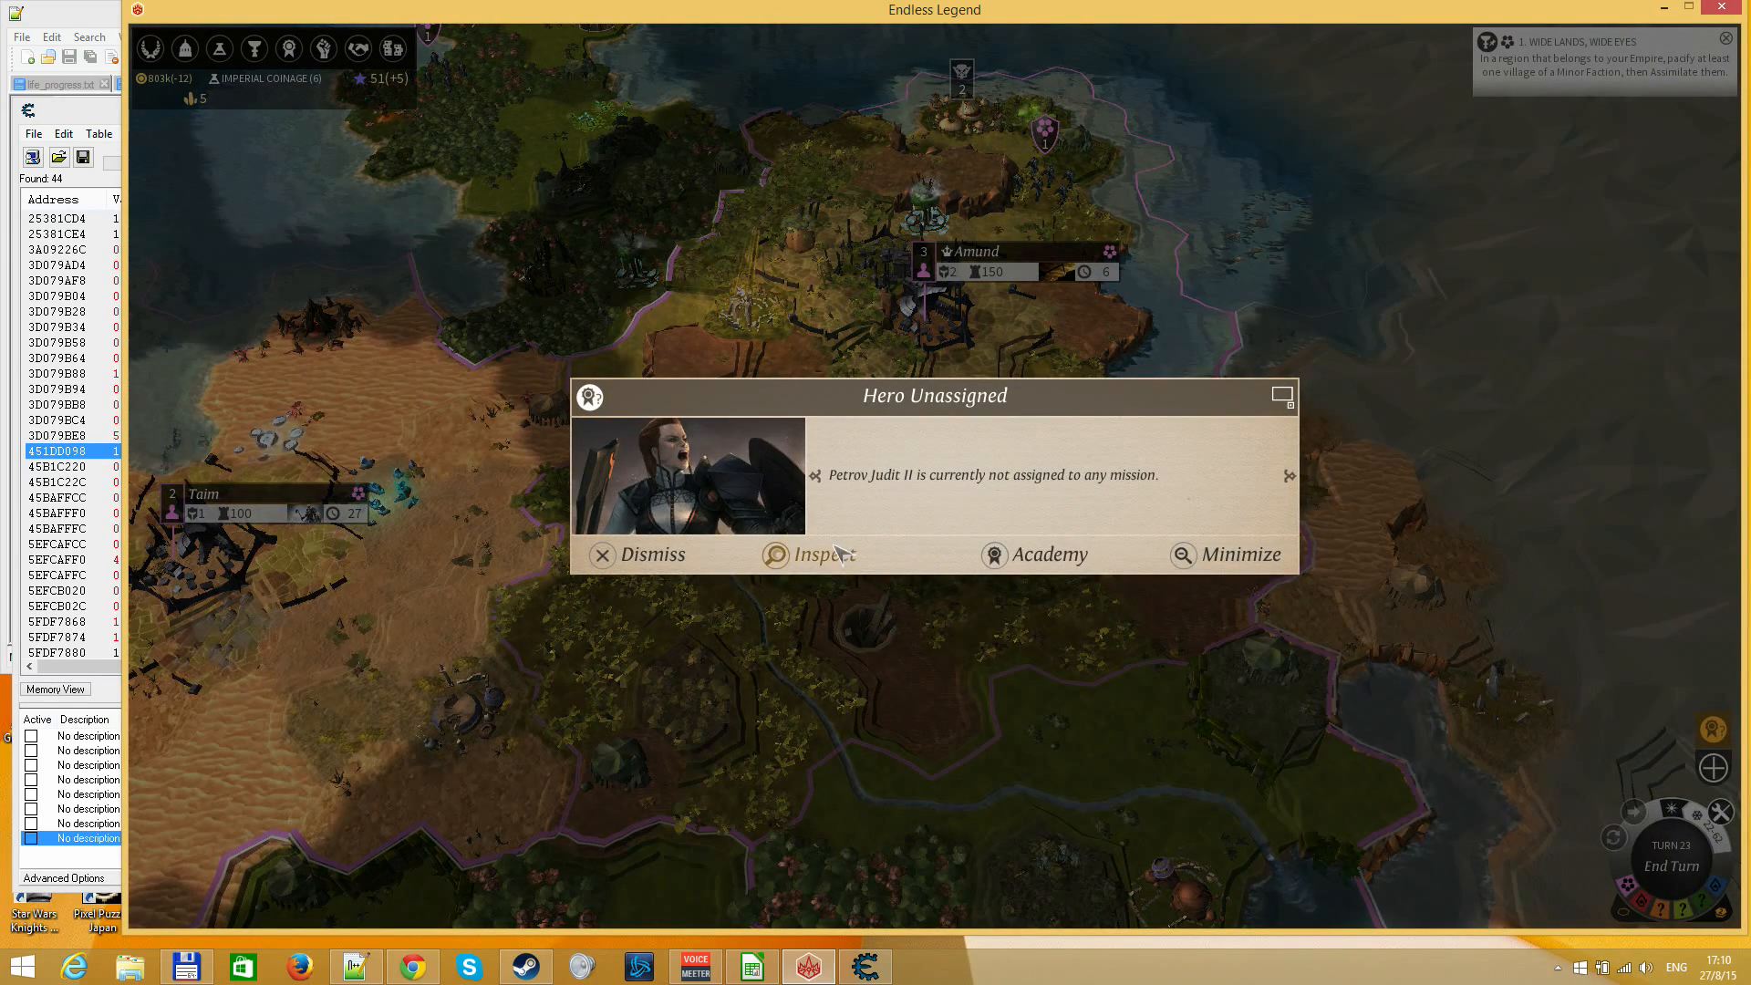
pyautogui.click(877, 581)
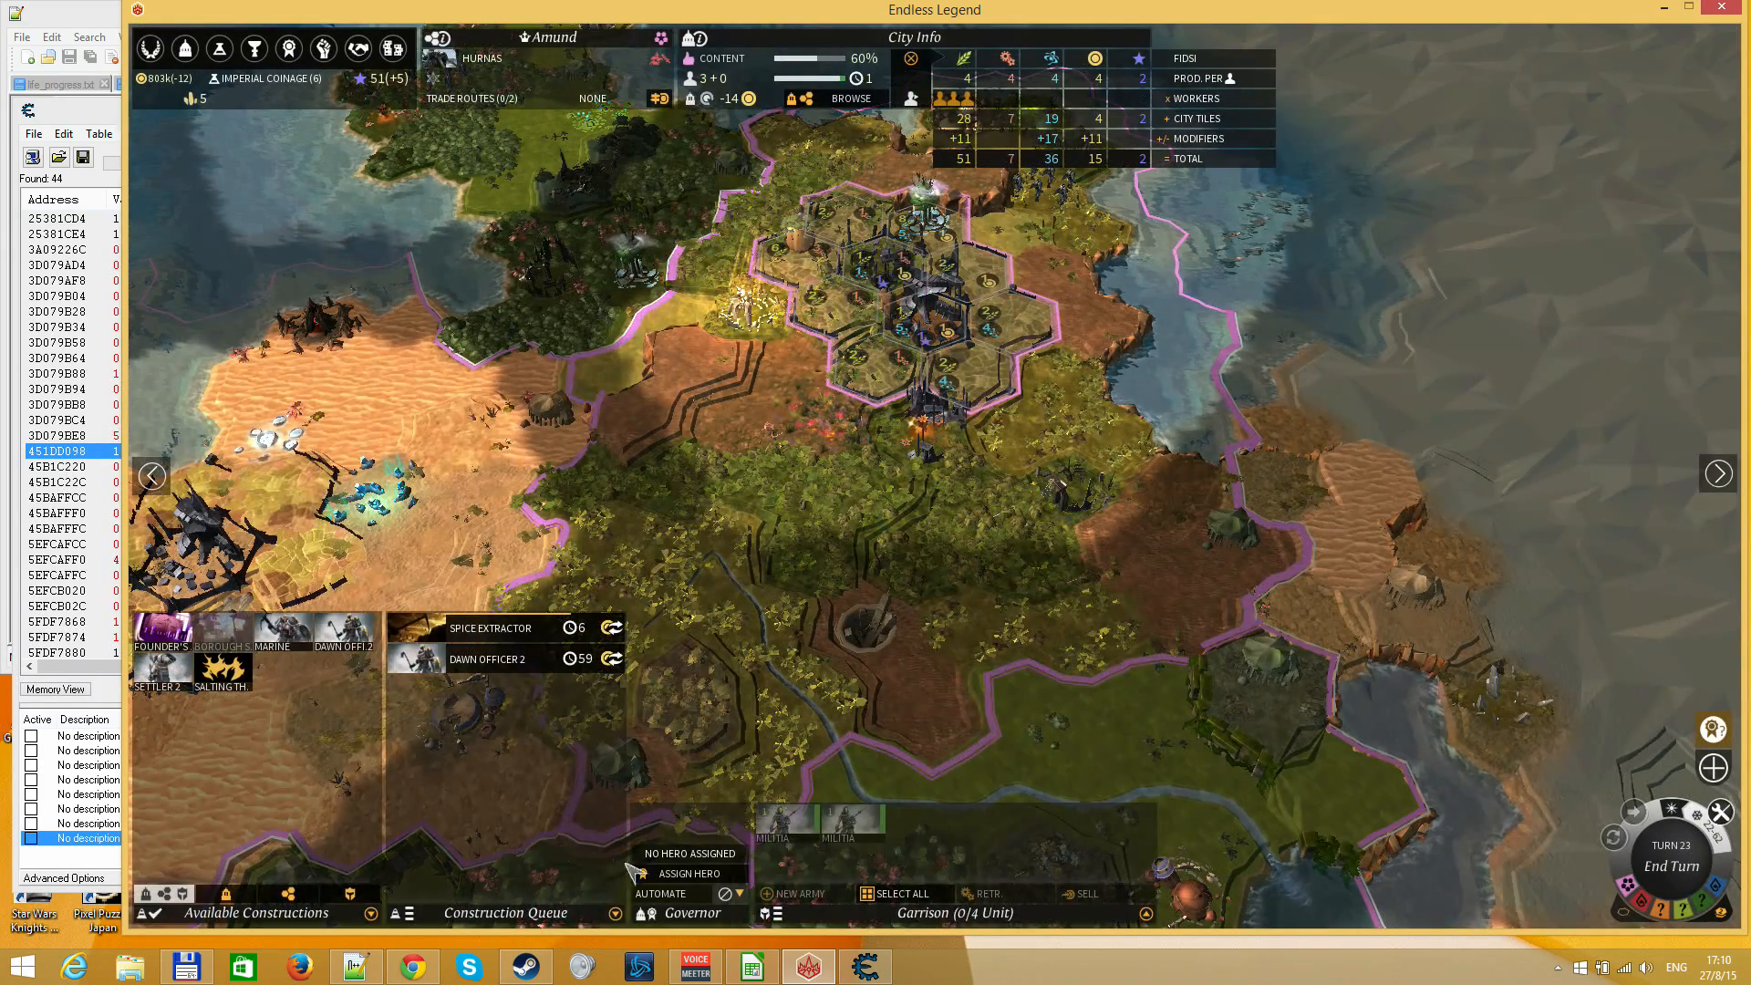
pyautogui.click(631, 873)
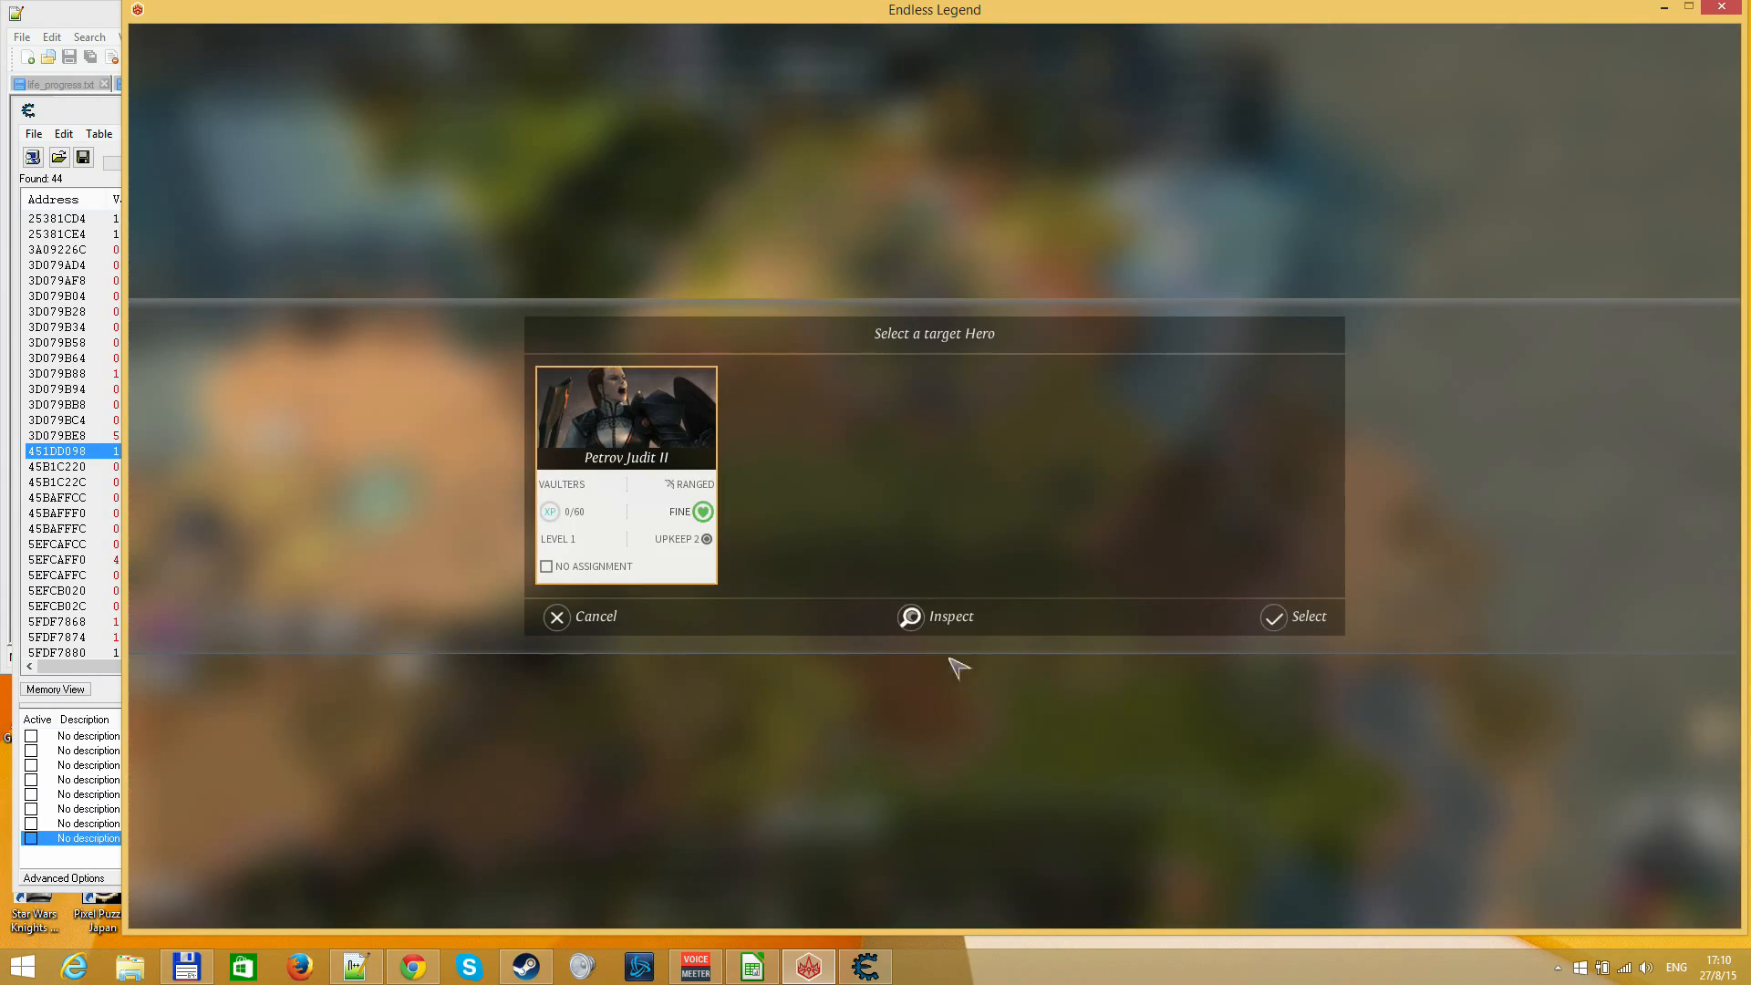
pyautogui.click(1294, 617)
pyautogui.press('Escape')
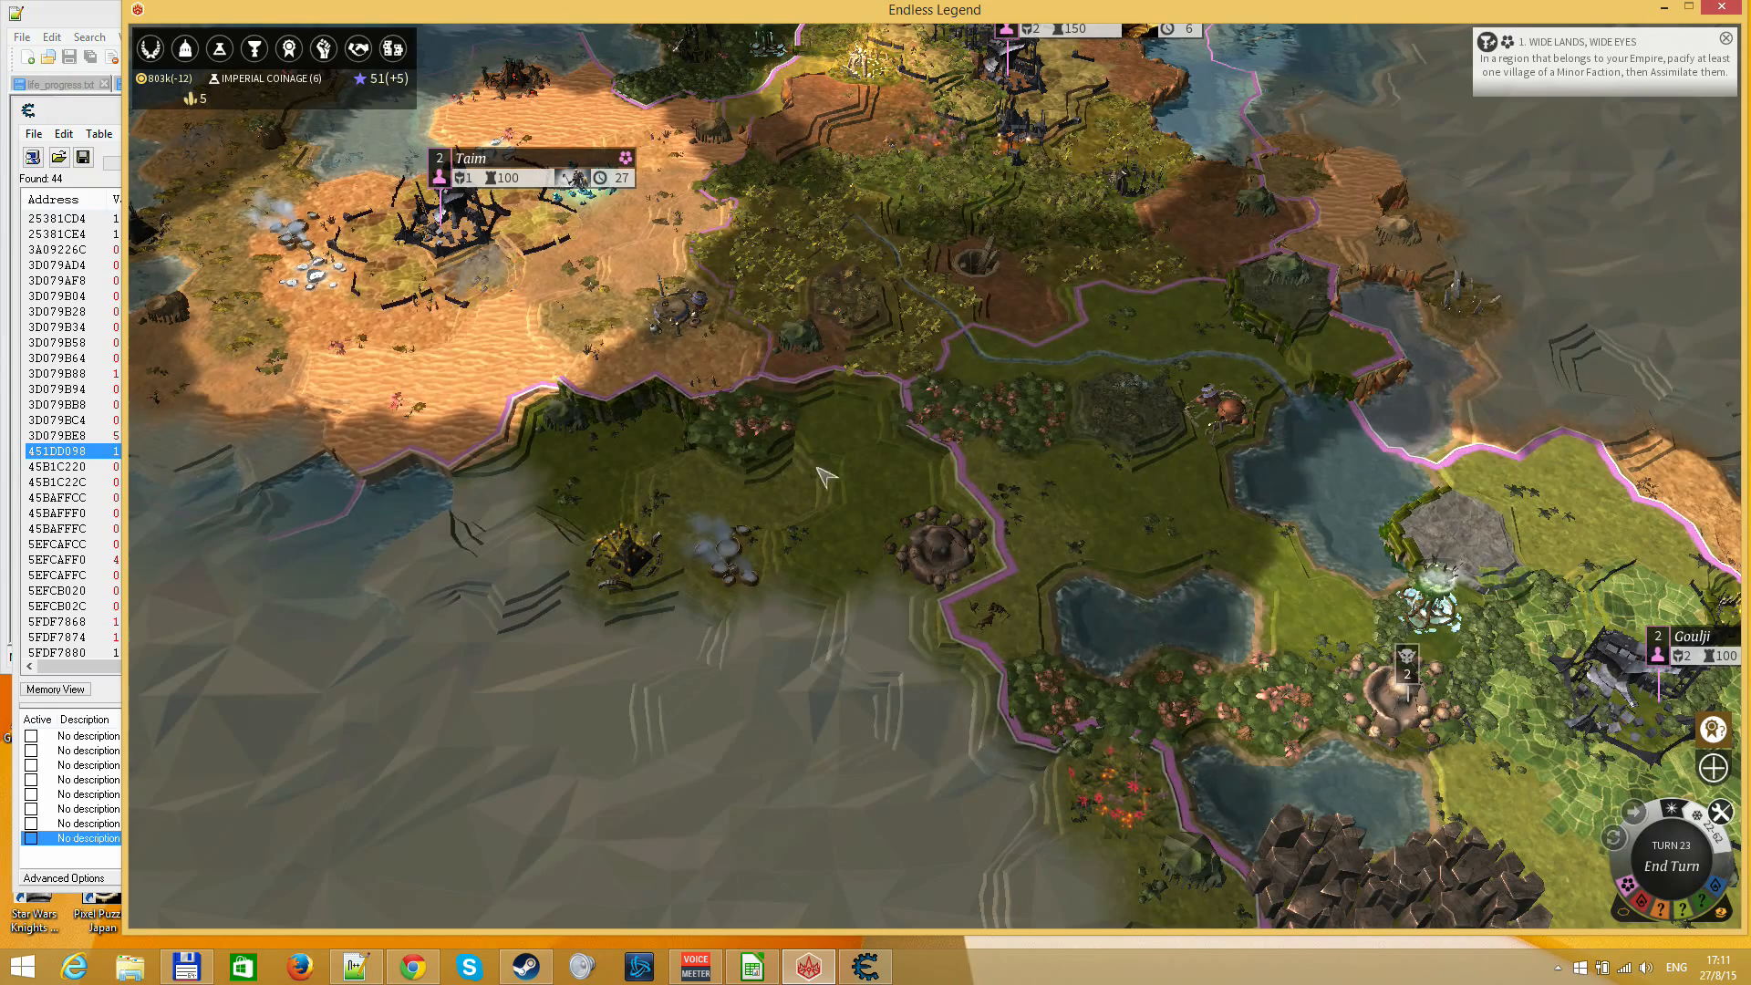
# Reopen the Research Screen, switch to the endless_legend.ods spreadsheet and set the cost to 549.1
pyautogui.press('F3')
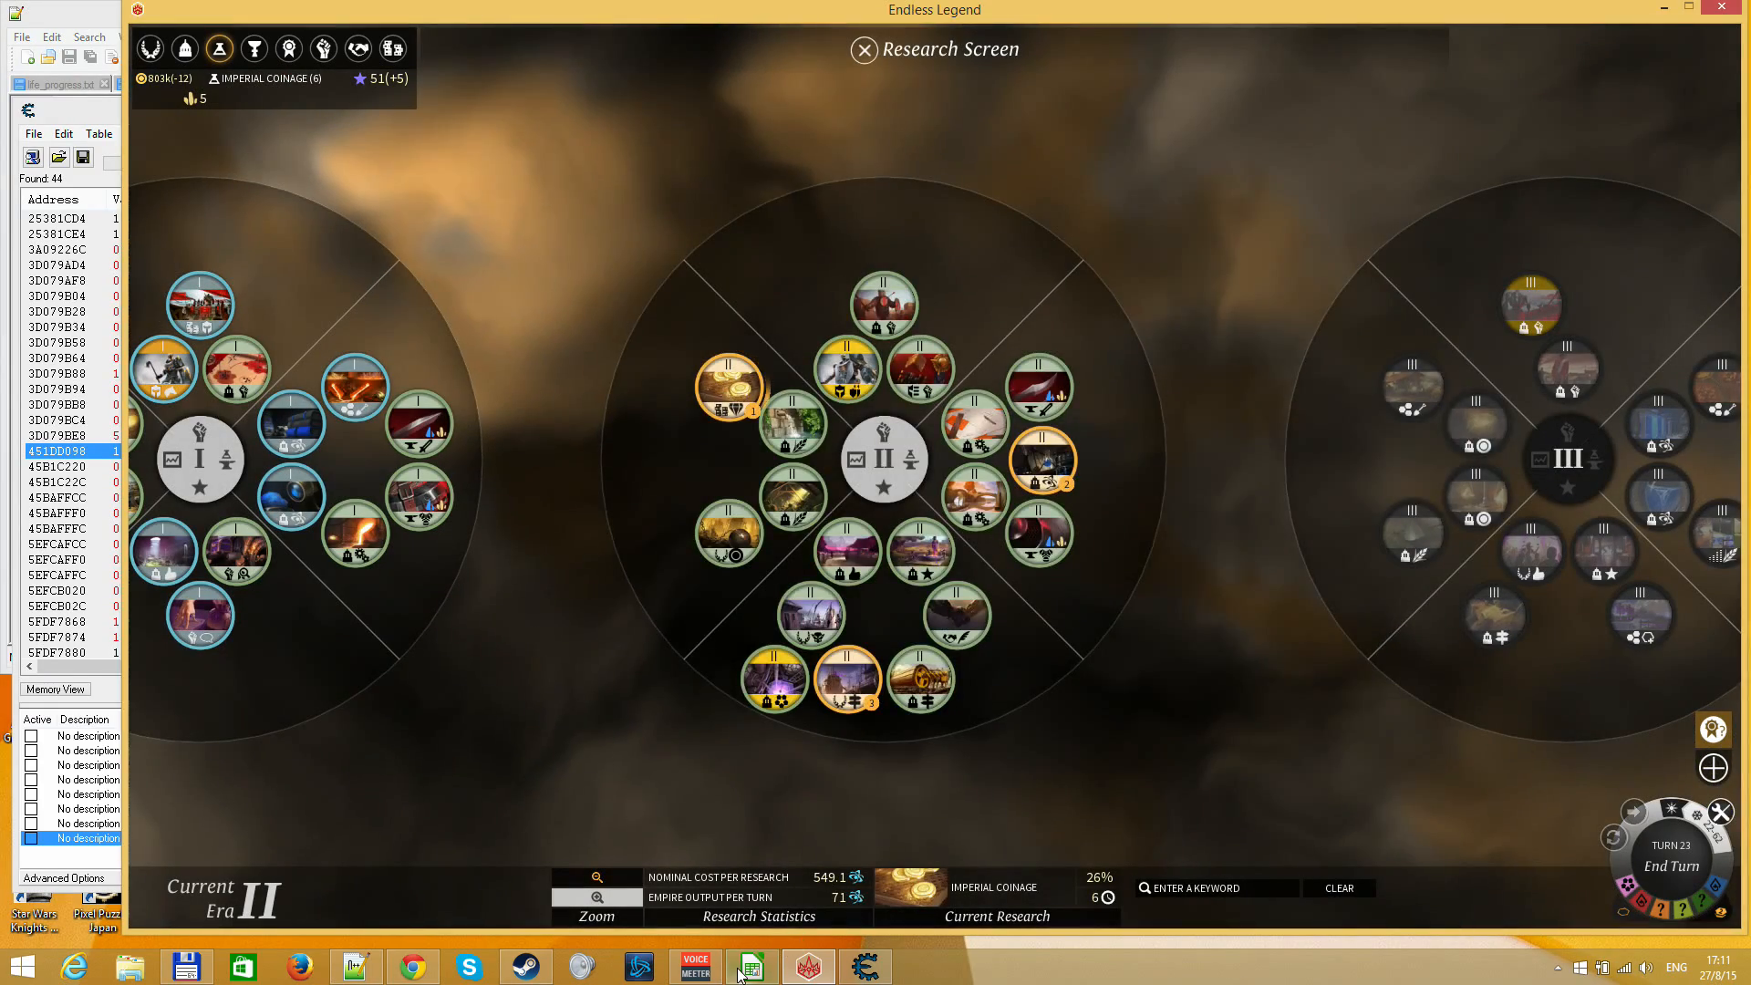
pyautogui.click(740, 974)
pyautogui.press('Up')
pyautogui.press('Up')
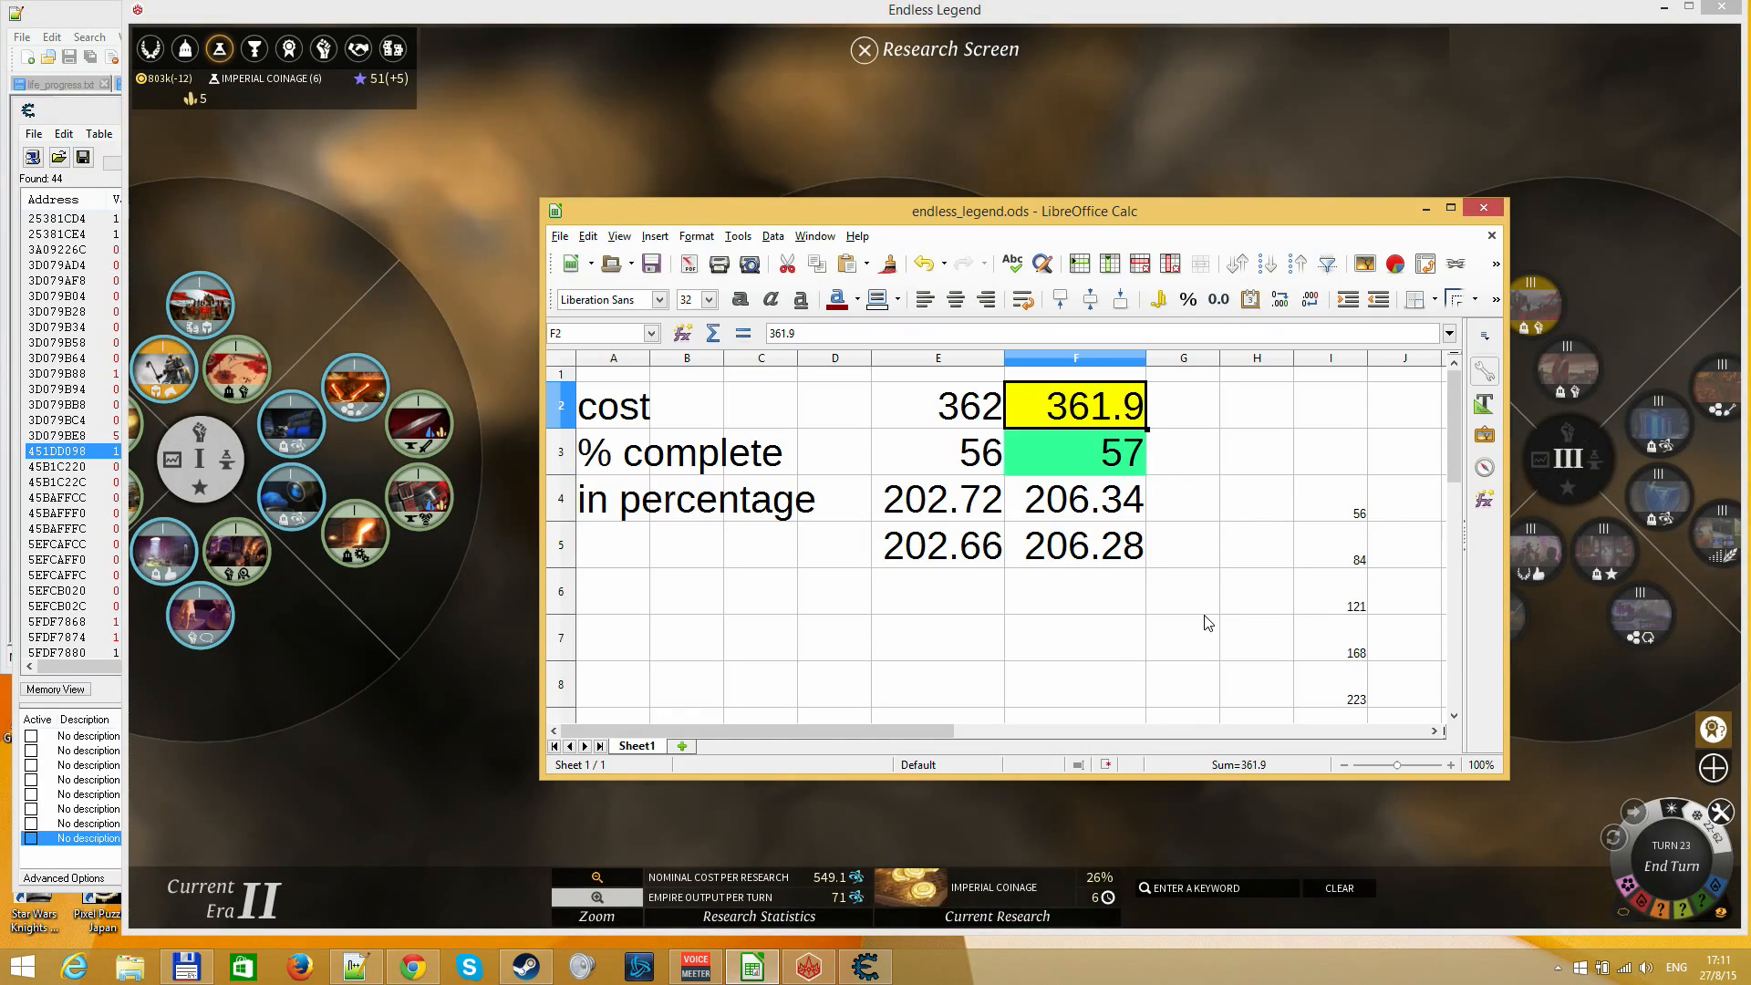
pyautogui.write('549')
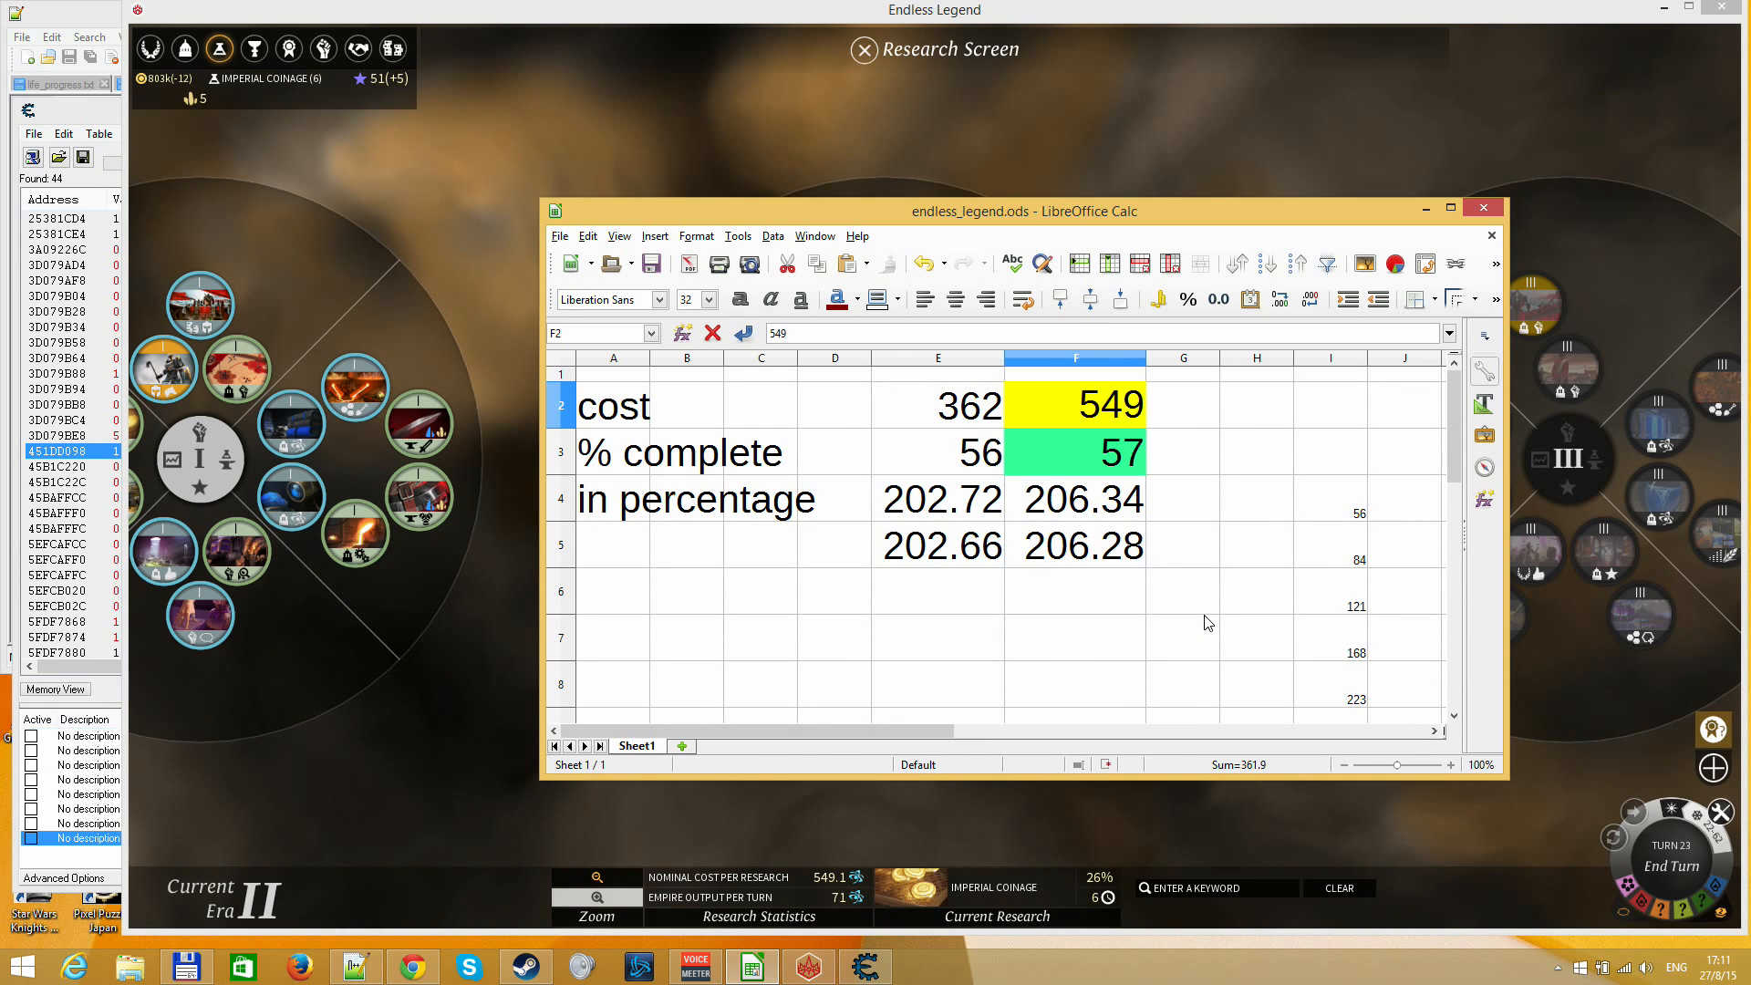
pyautogui.write('.1')
pyautogui.press('Return')
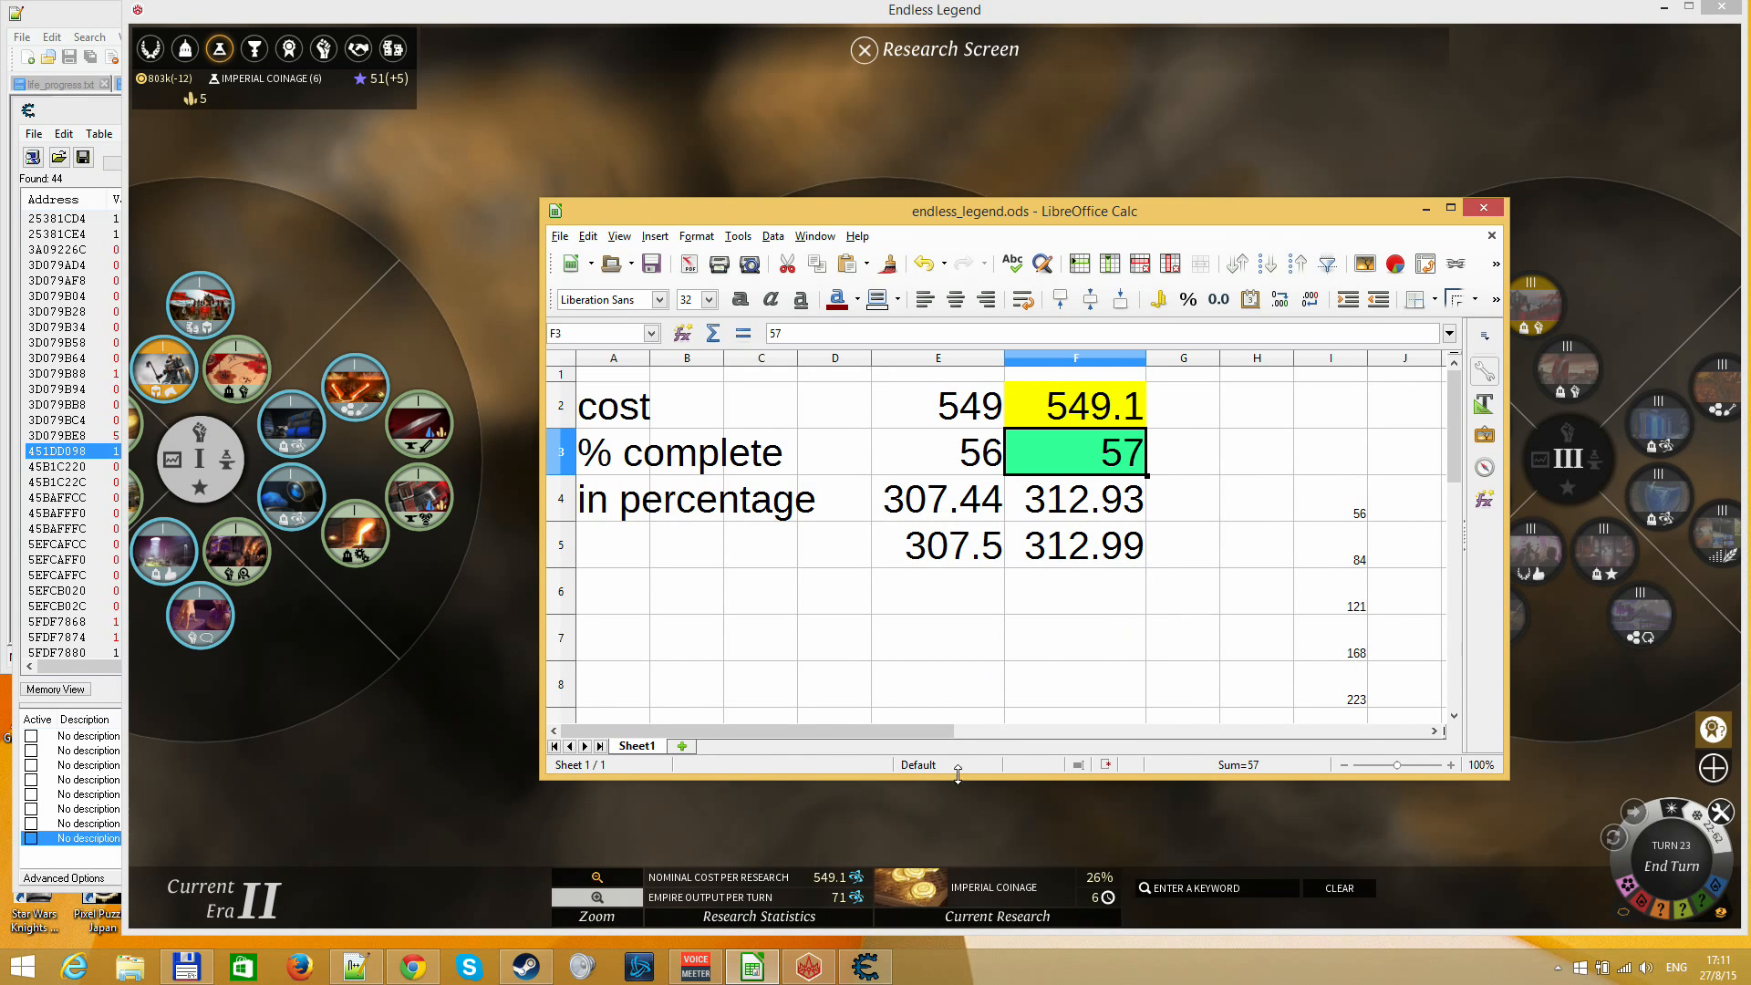
# Check Imperial Coinage's details on the Research Screen and set the spreadsheet's % complete to 26
pyautogui.hotkey('alt', 'Tab')
pyautogui.moveTo(698, 389)
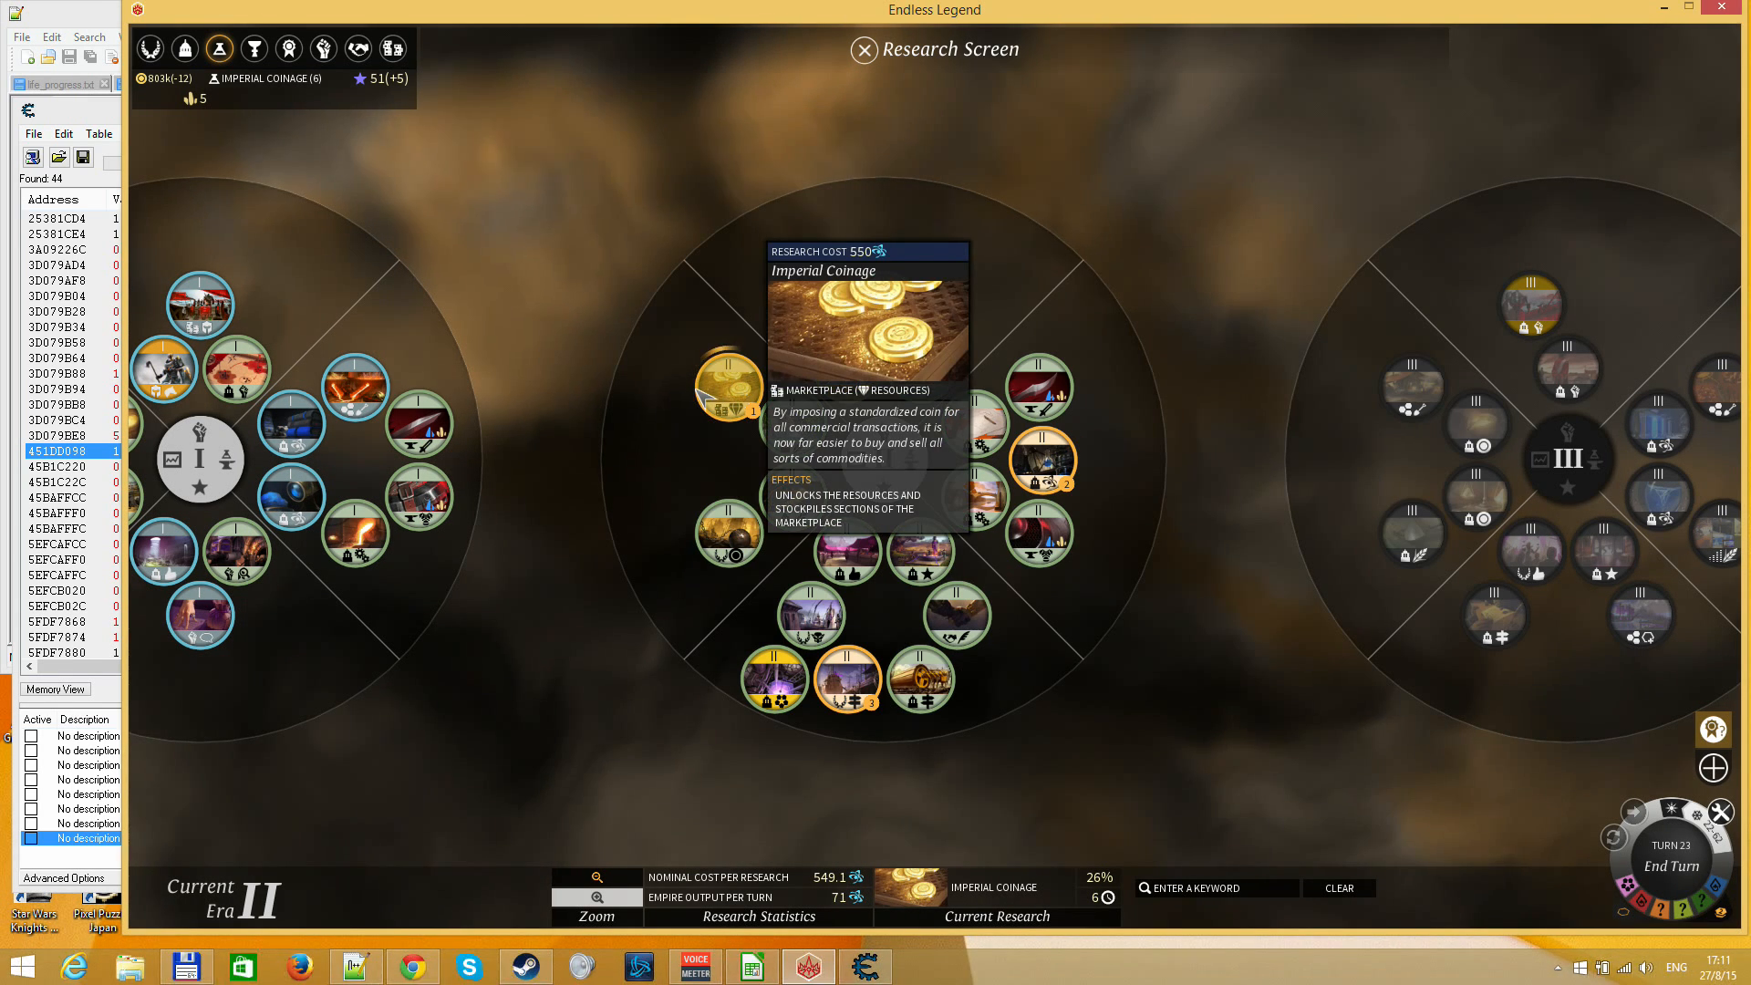
pyautogui.hotkey('alt', 'Tab')
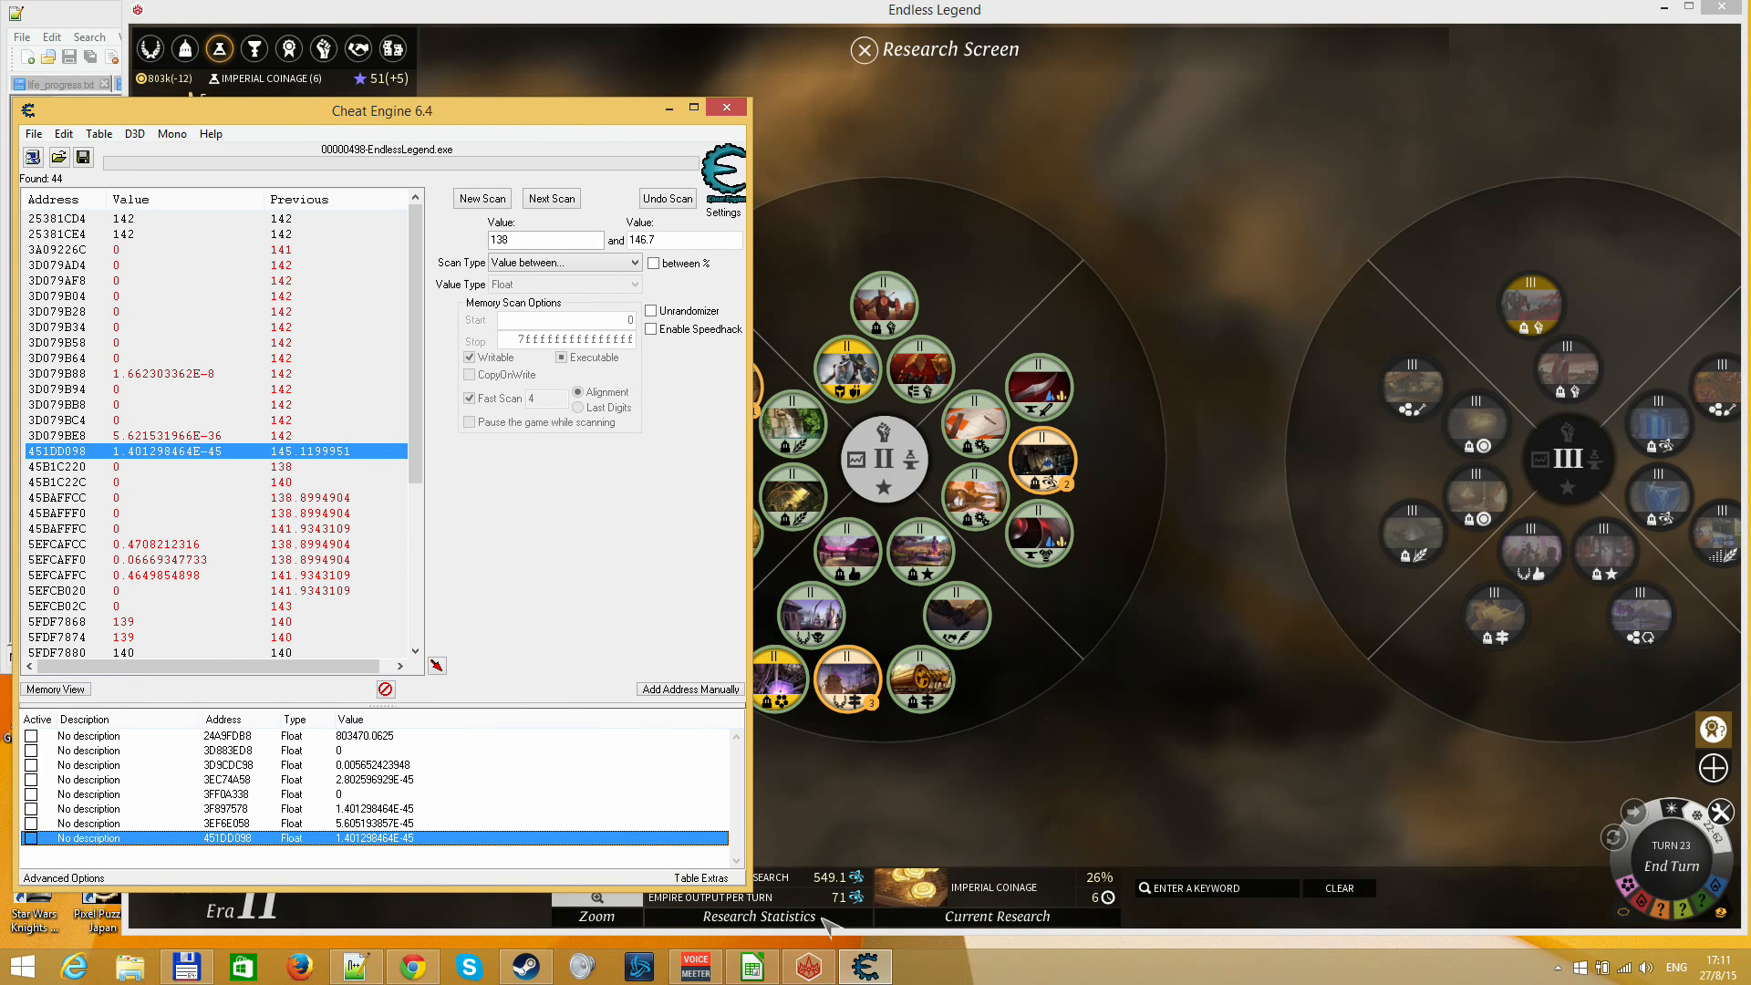
pyautogui.click(752, 966)
pyautogui.press('Down')
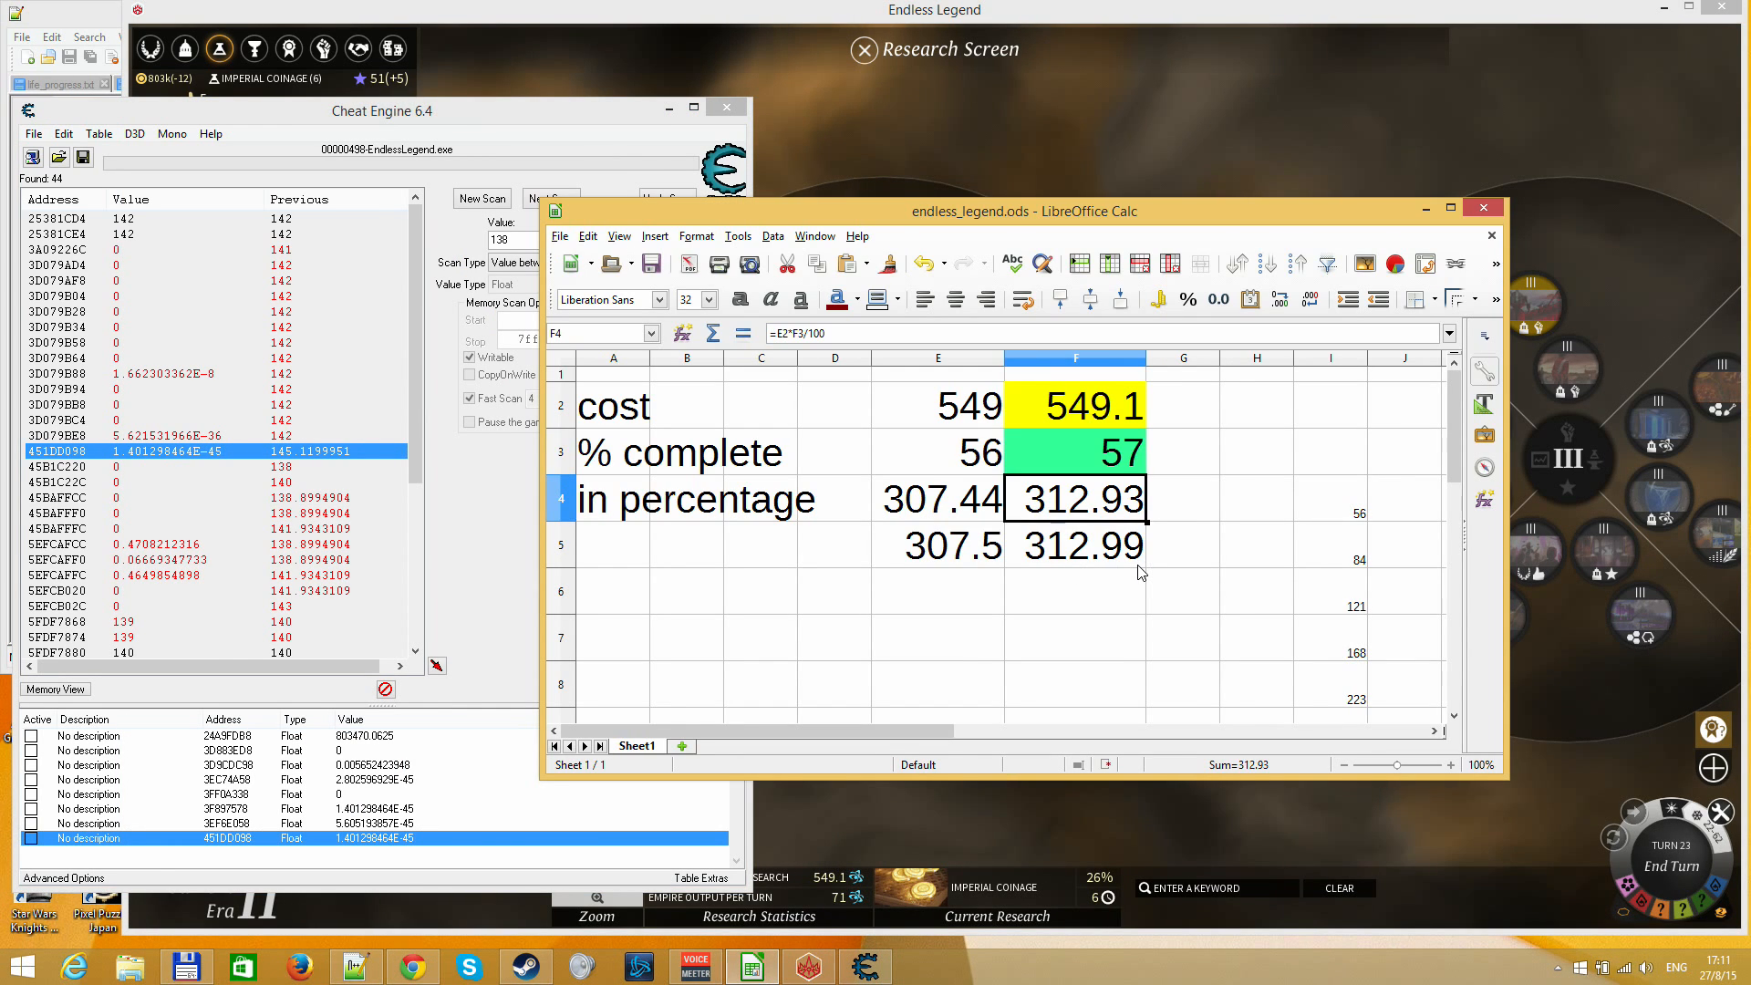
pyautogui.press('Up')
pyautogui.write('26')
pyautogui.press('Return')
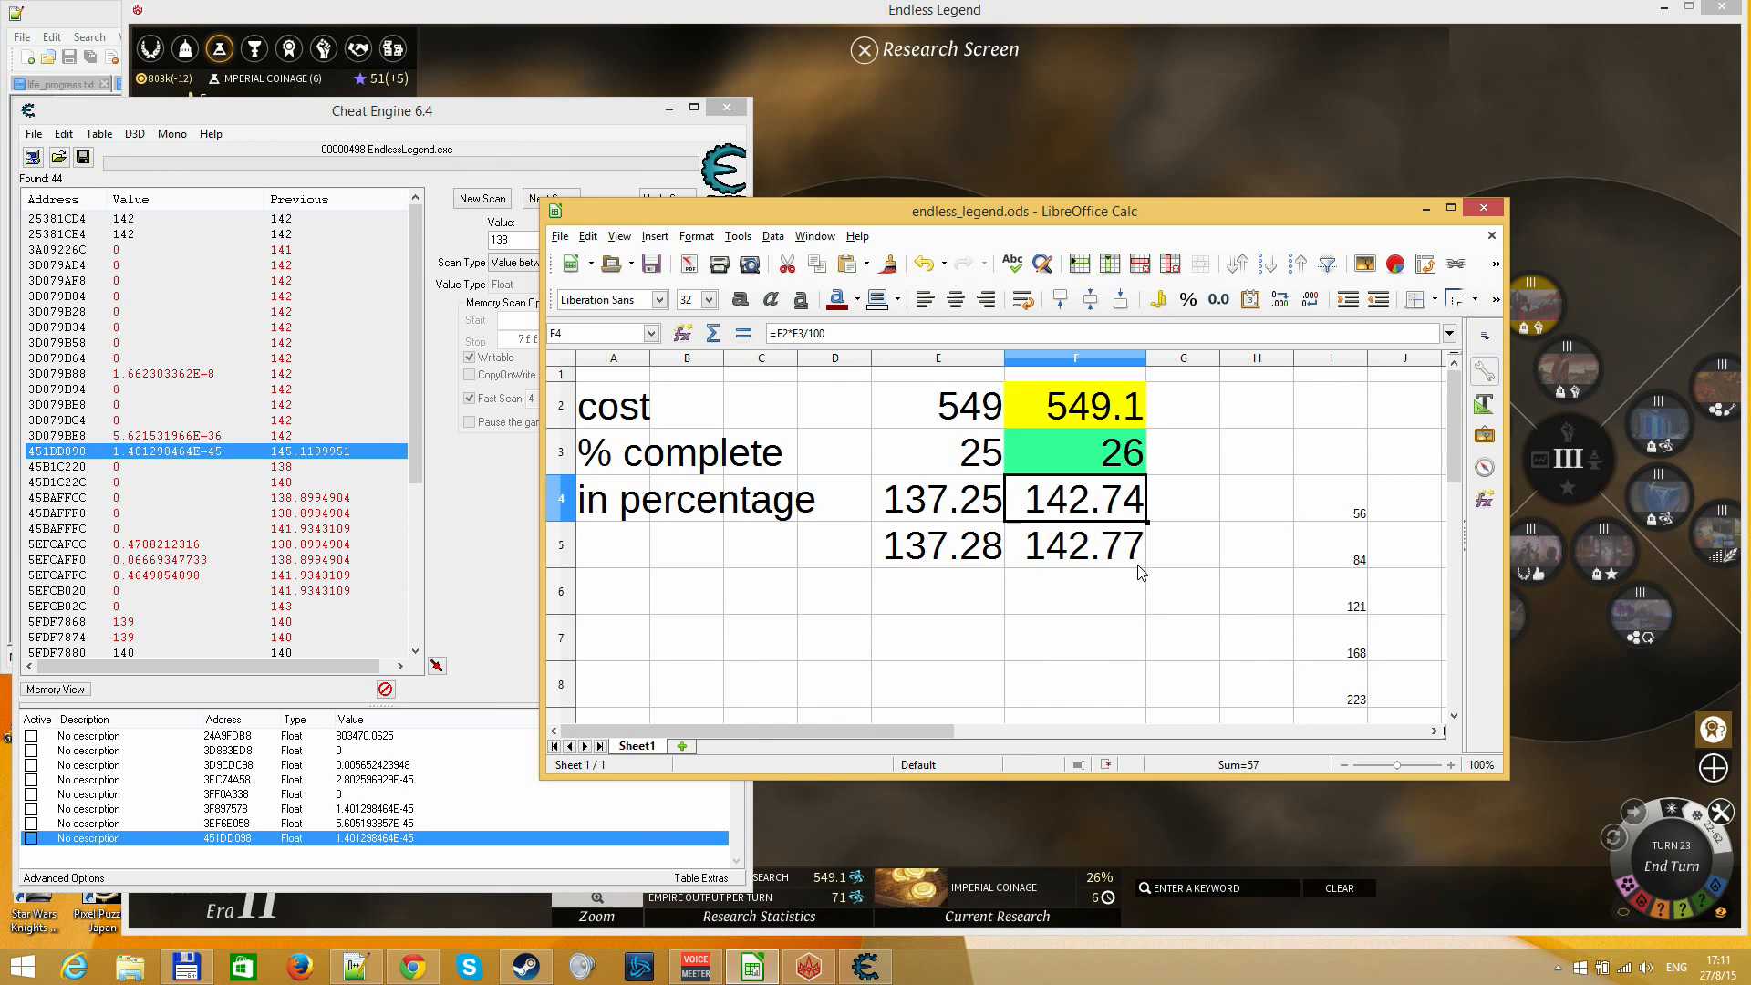
# Start a new Cheat Engine scan for float values between 135 and 146
pyautogui.click(219, 295)
pyautogui.click(490, 193)
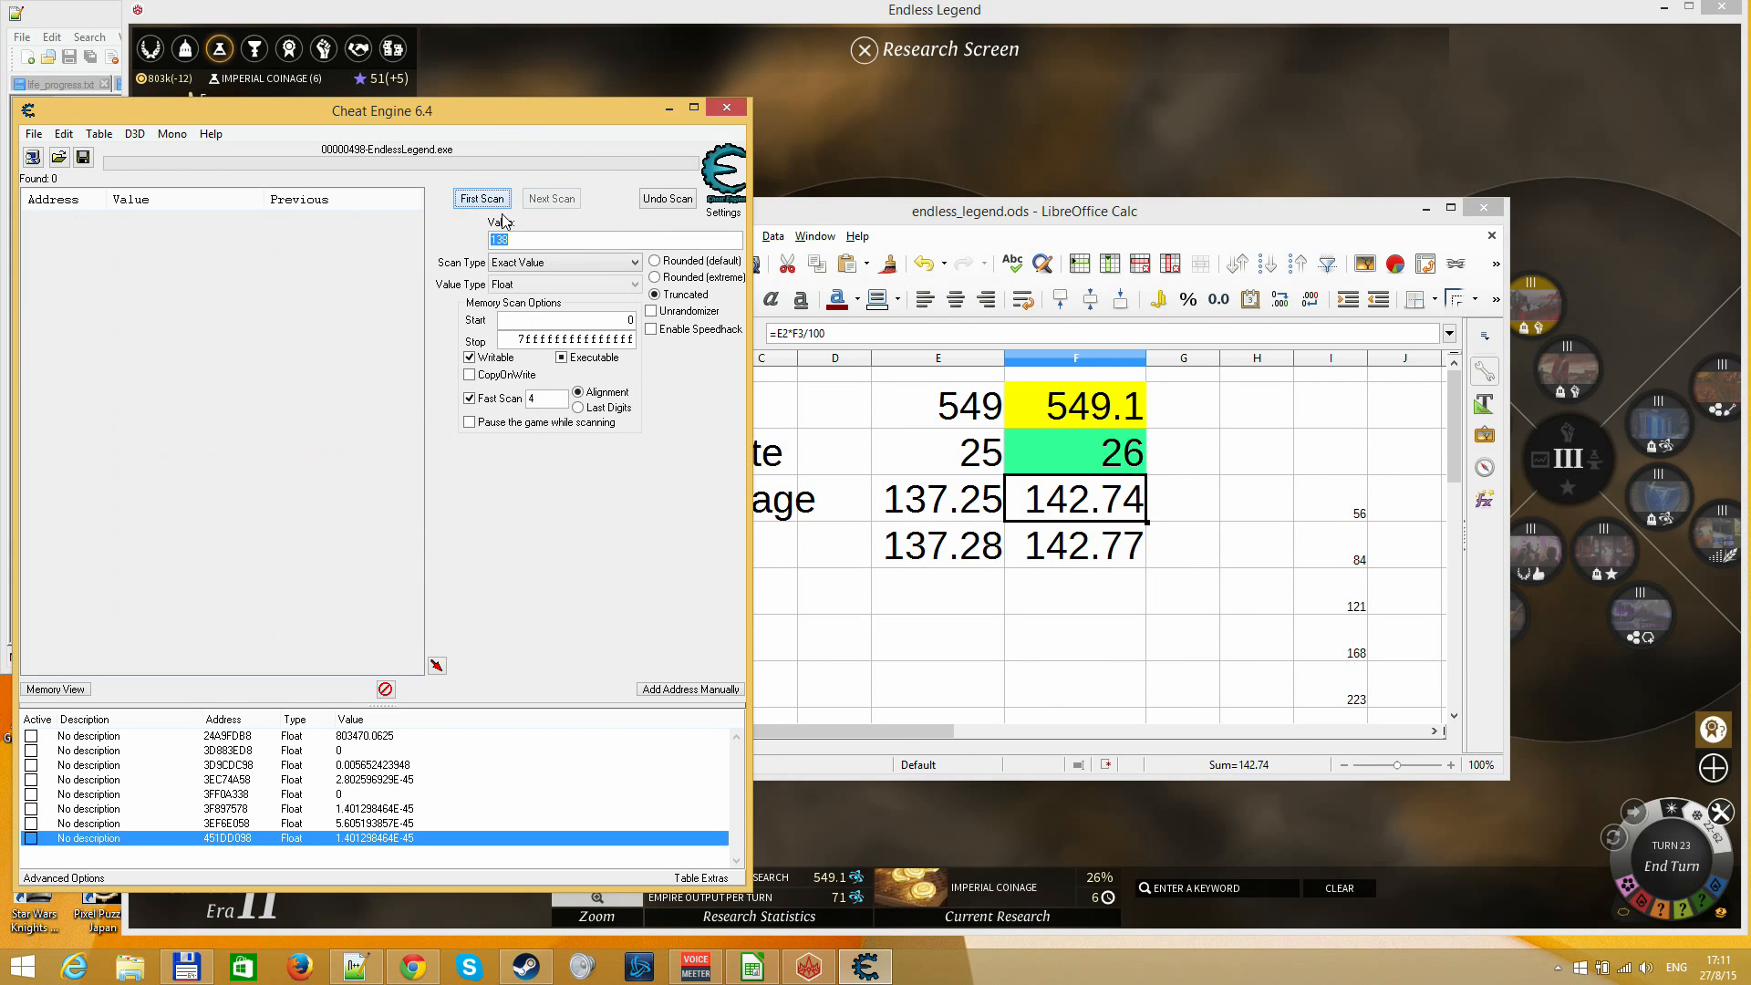
pyautogui.click(550, 267)
pyautogui.click(539, 317)
pyautogui.click(533, 240)
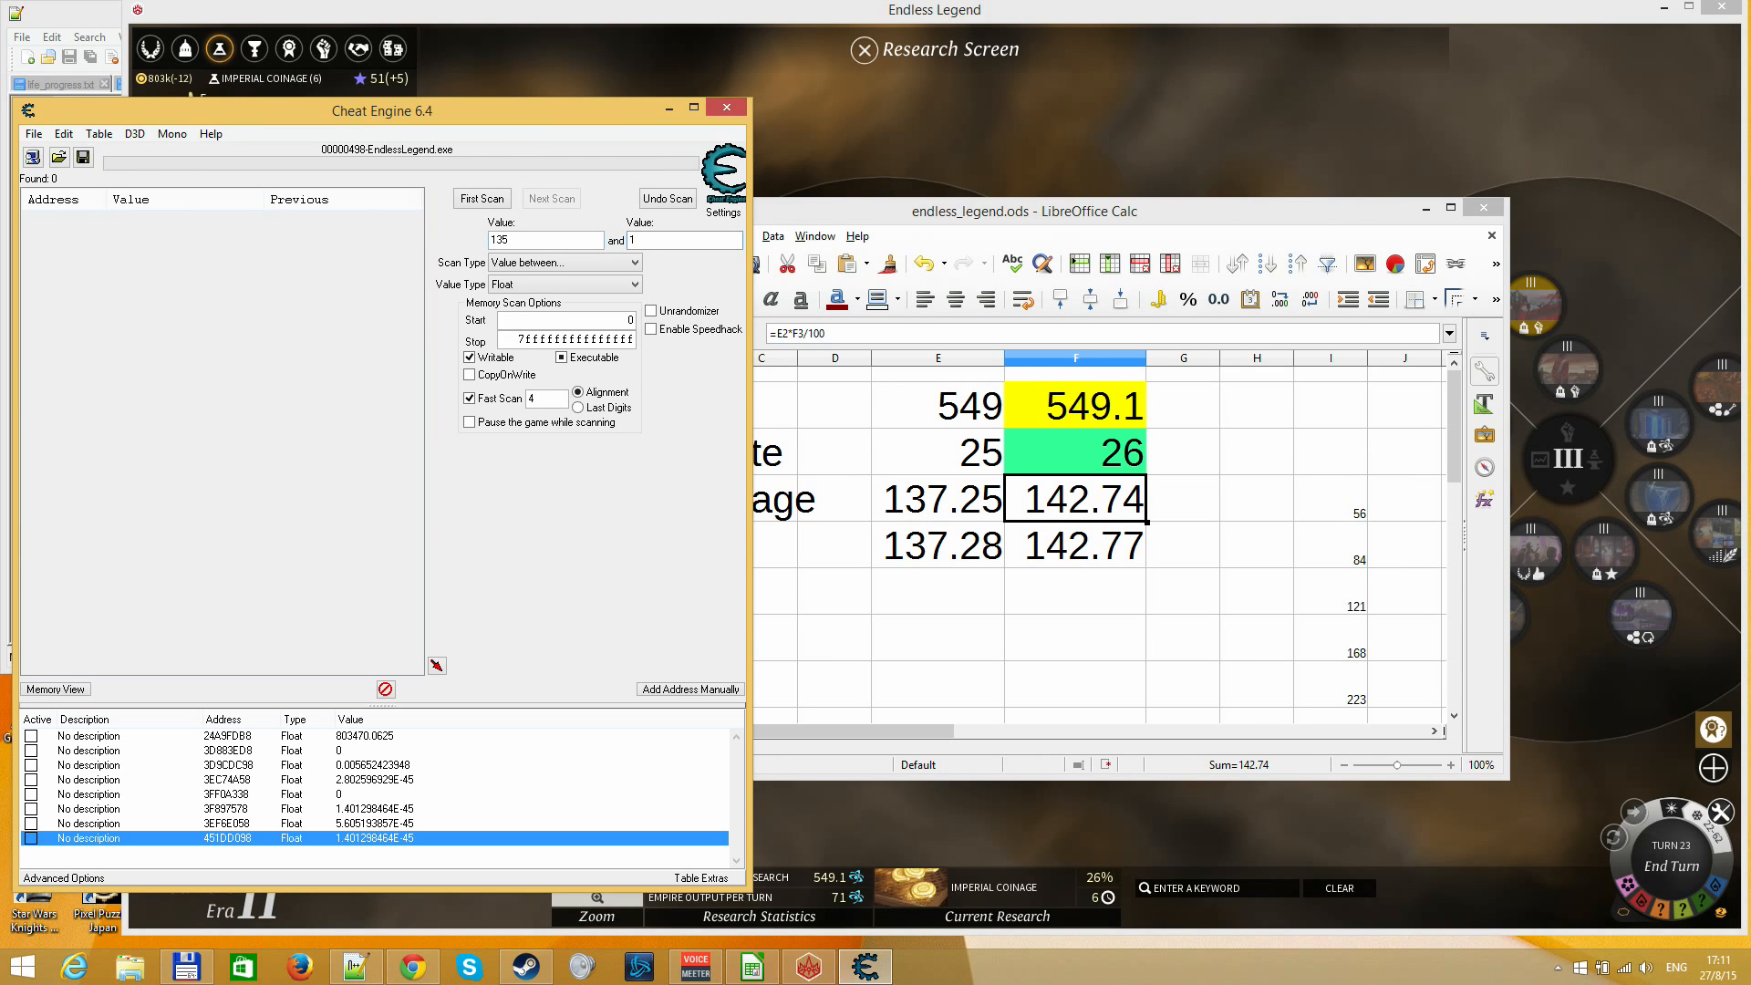
pyautogui.write('6')
pyautogui.press('Return')
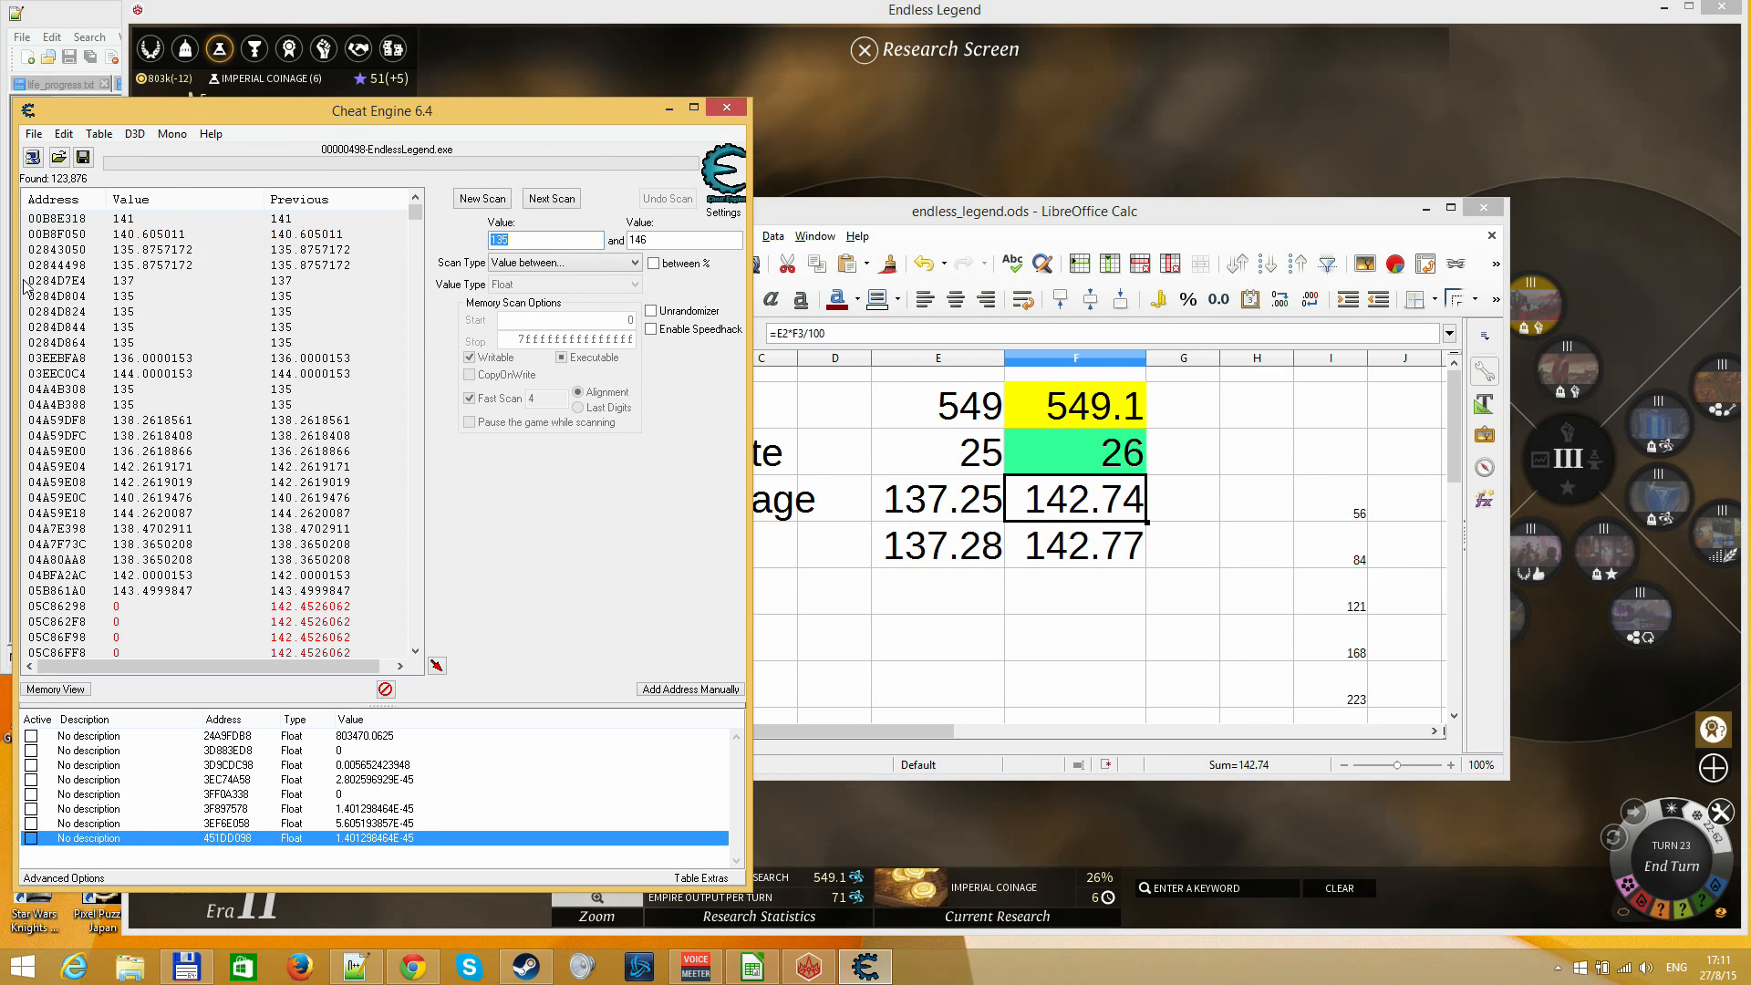
# Filter the Cheat Engine results with a next scan for Unchanged value
pyautogui.click(563, 262)
pyautogui.click(538, 398)
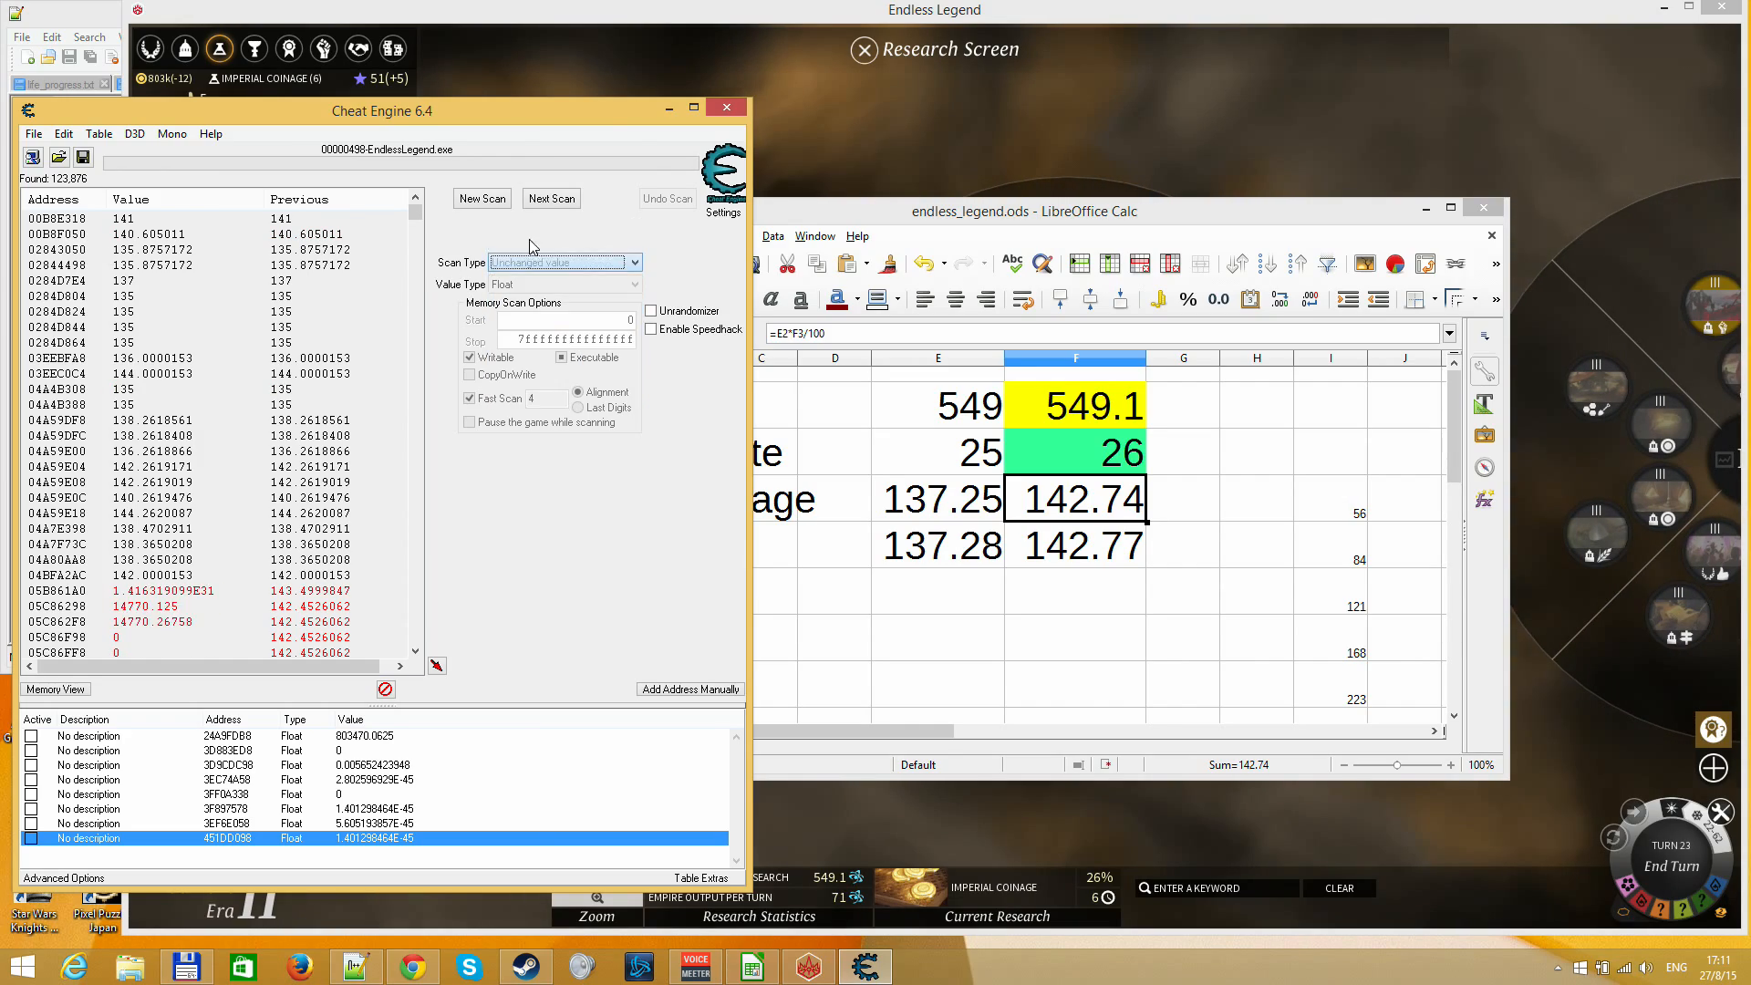
pyautogui.click(551, 199)
# Return to Endless Legend, end turn 23 and reopen the Research Screen to check Imperial Coinage's progress
pyautogui.click(854, 156)
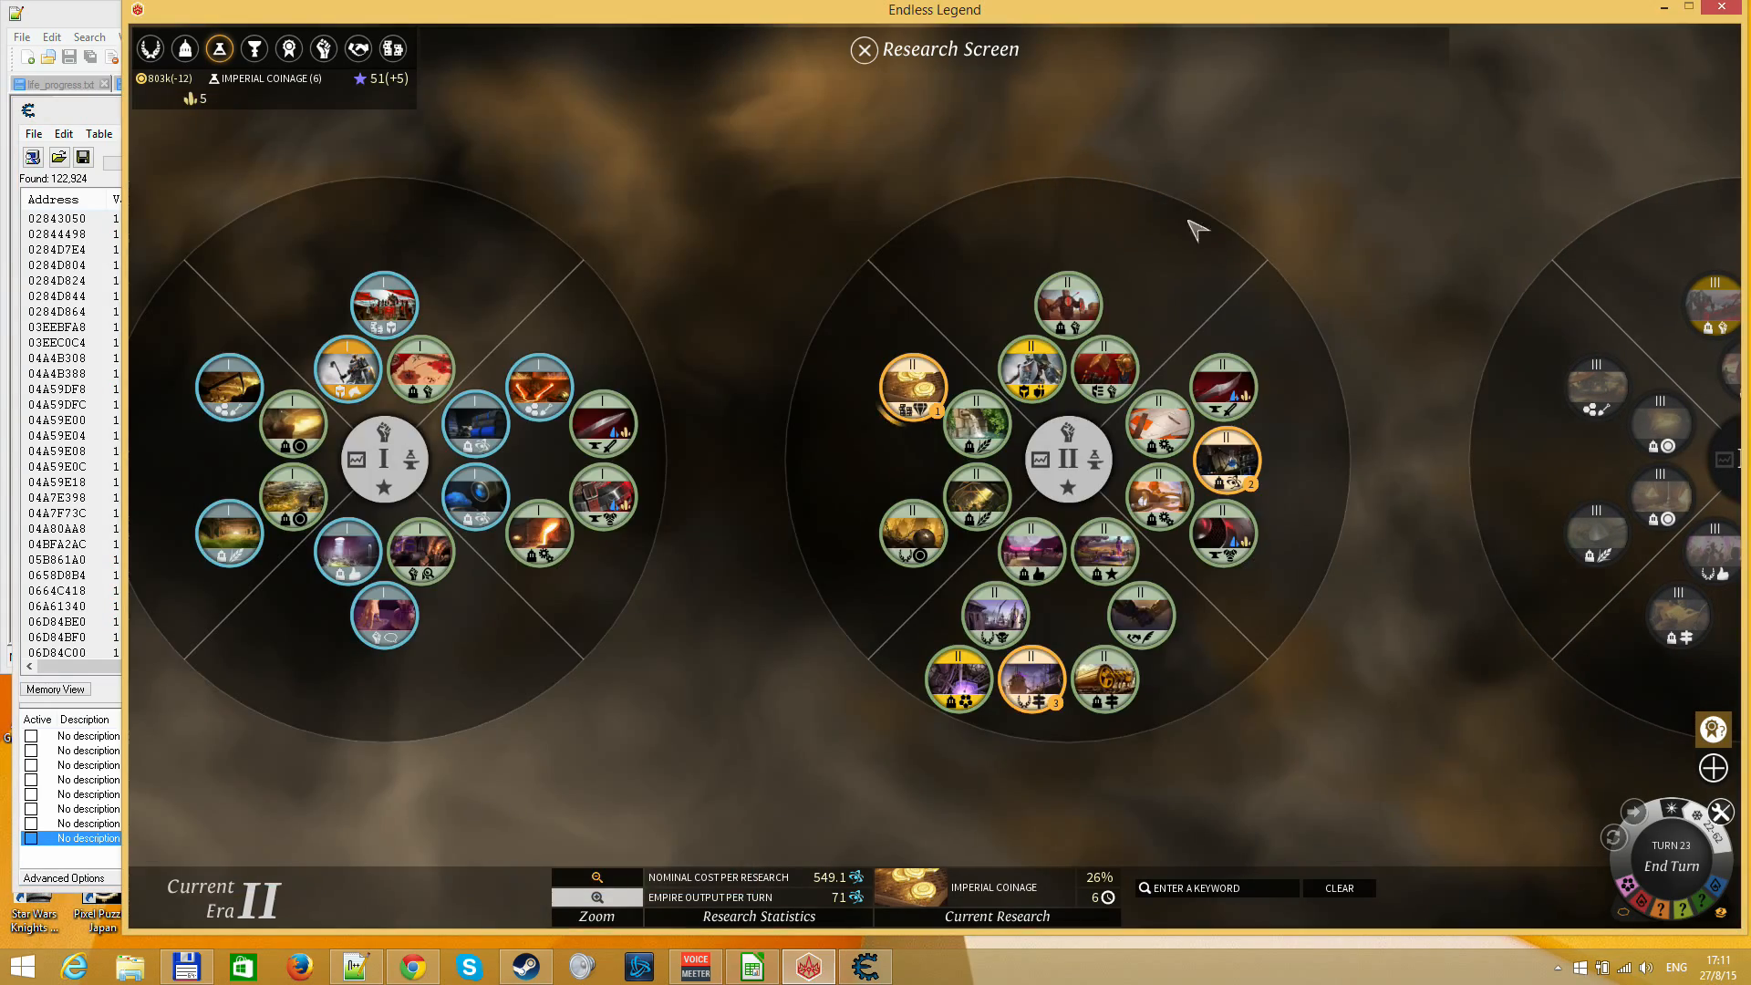
pyautogui.press('Escape')
pyautogui.click(1672, 860)
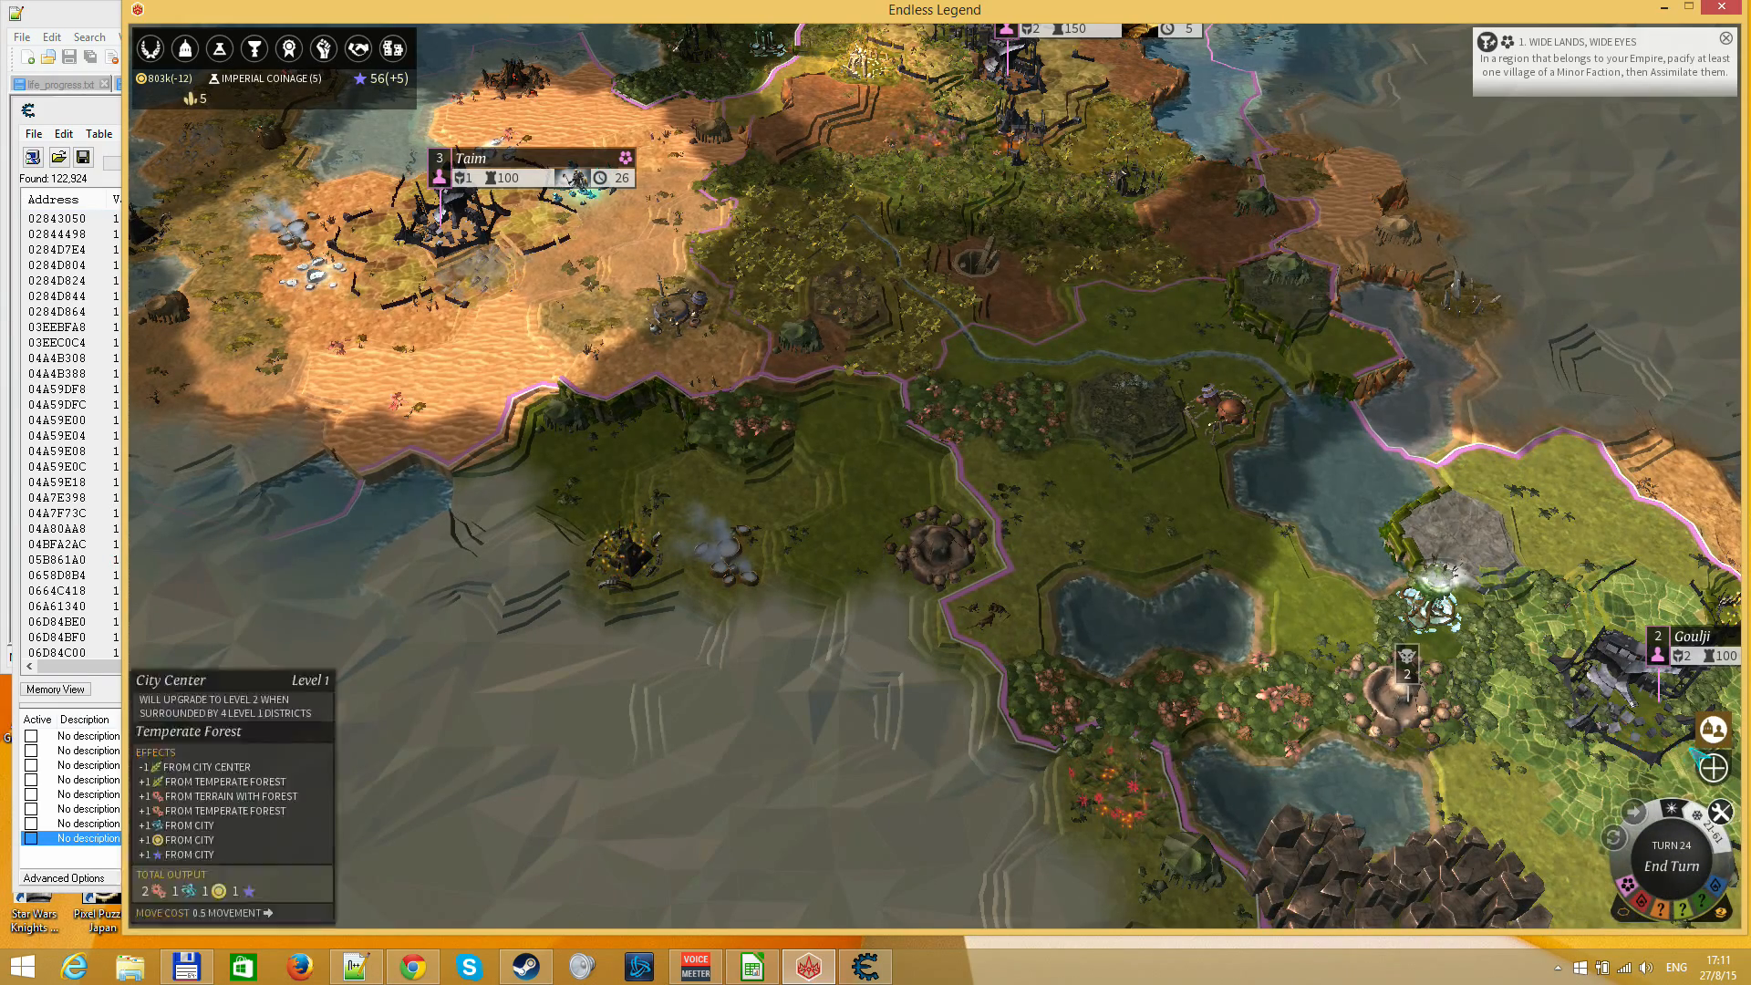
pyautogui.moveTo(1222, 451); pyautogui.dragTo(1217, 807)
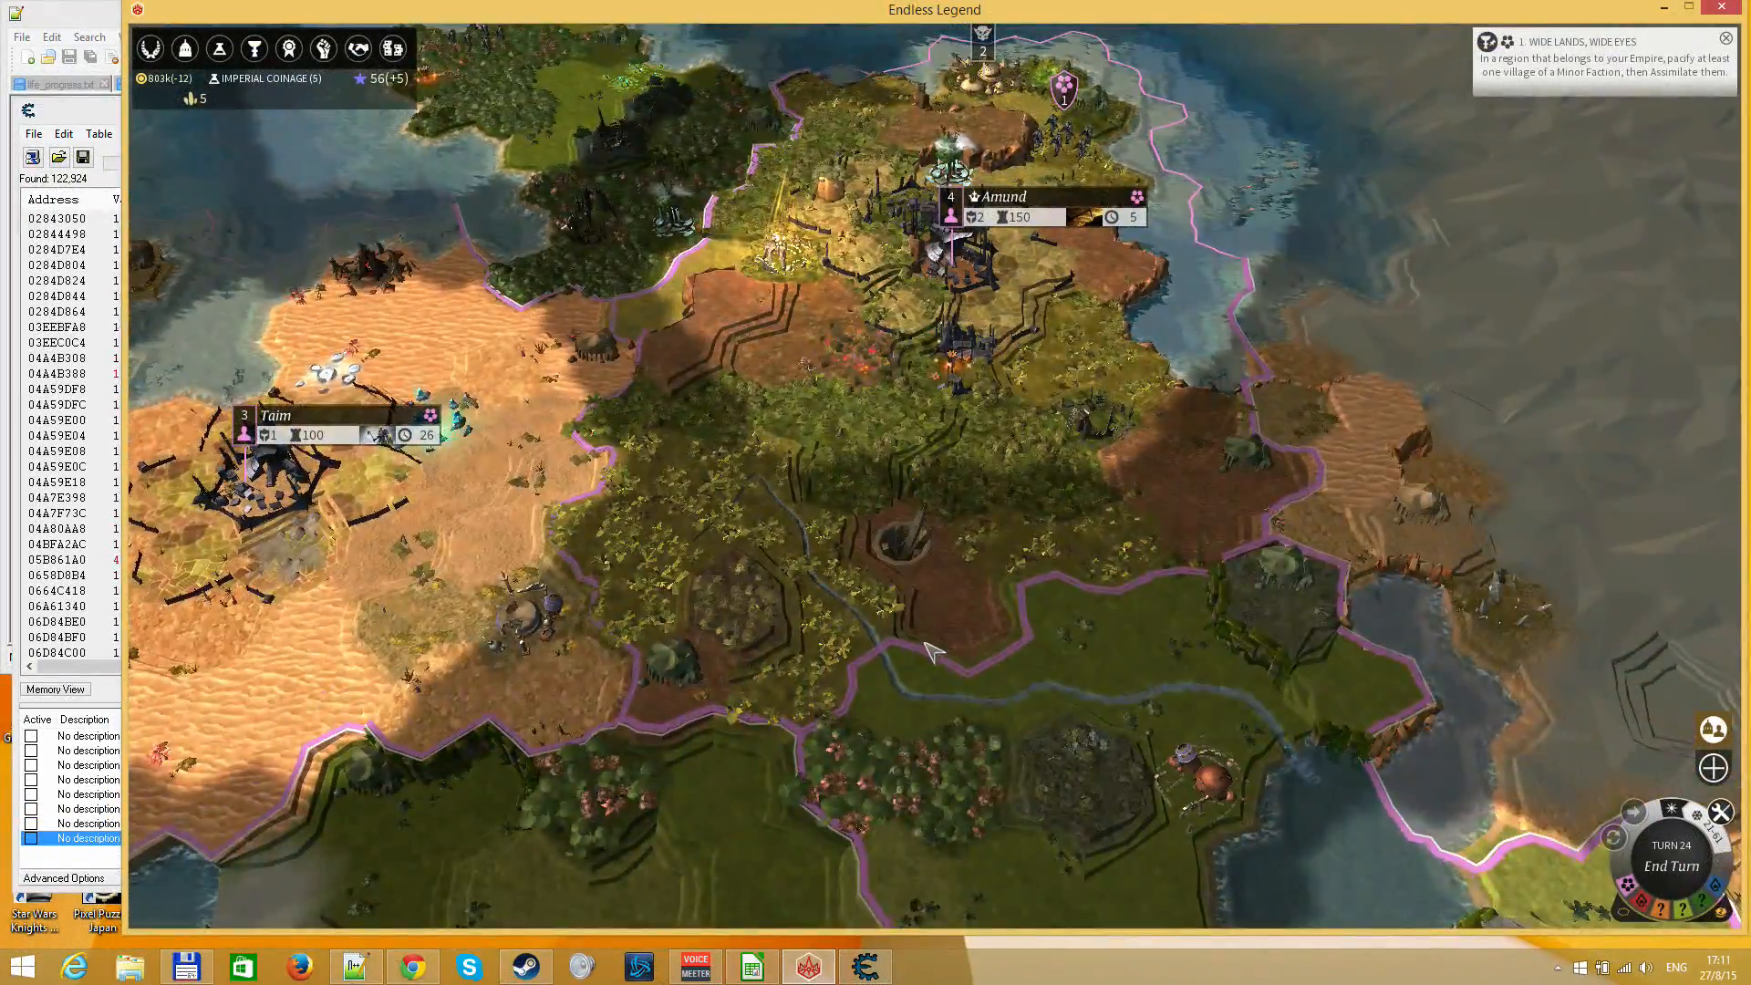
pyautogui.moveTo(949, 639); pyautogui.dragTo(963, 388)
pyautogui.press('F3')
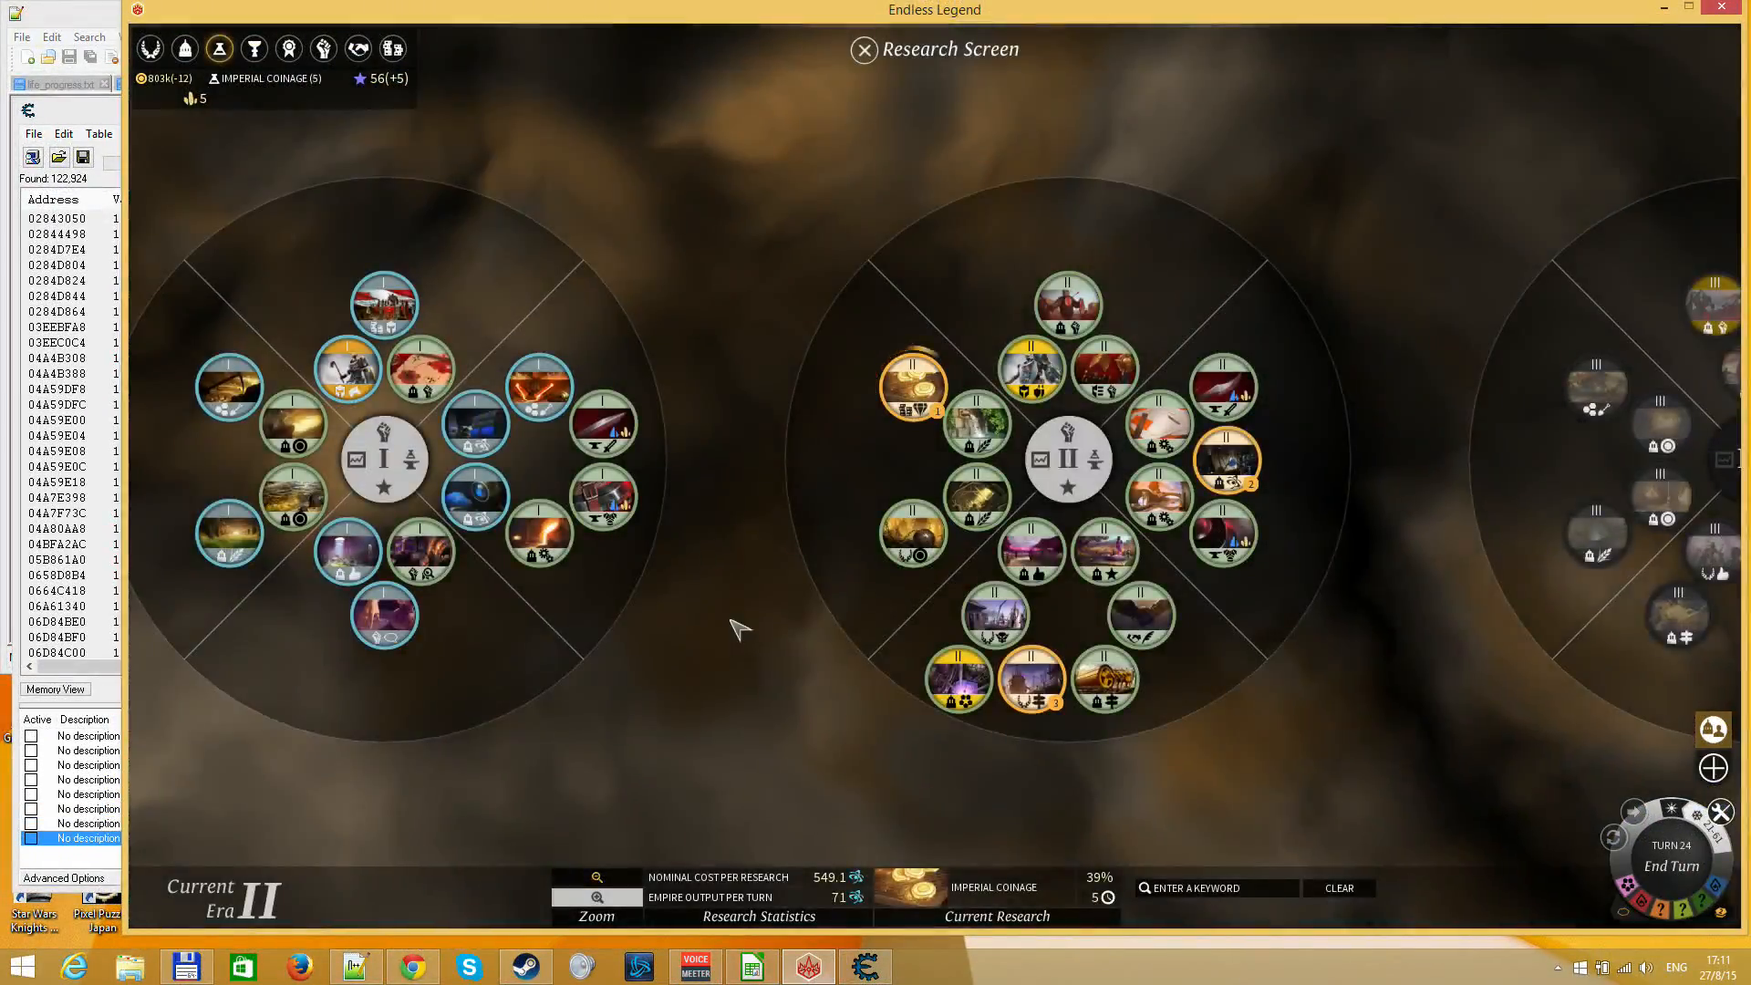
# Set % complete to 39 in the endless_legend.ods spreadsheet to recalculate the expected research value range
pyautogui.click(753, 967)
pyautogui.write('39')
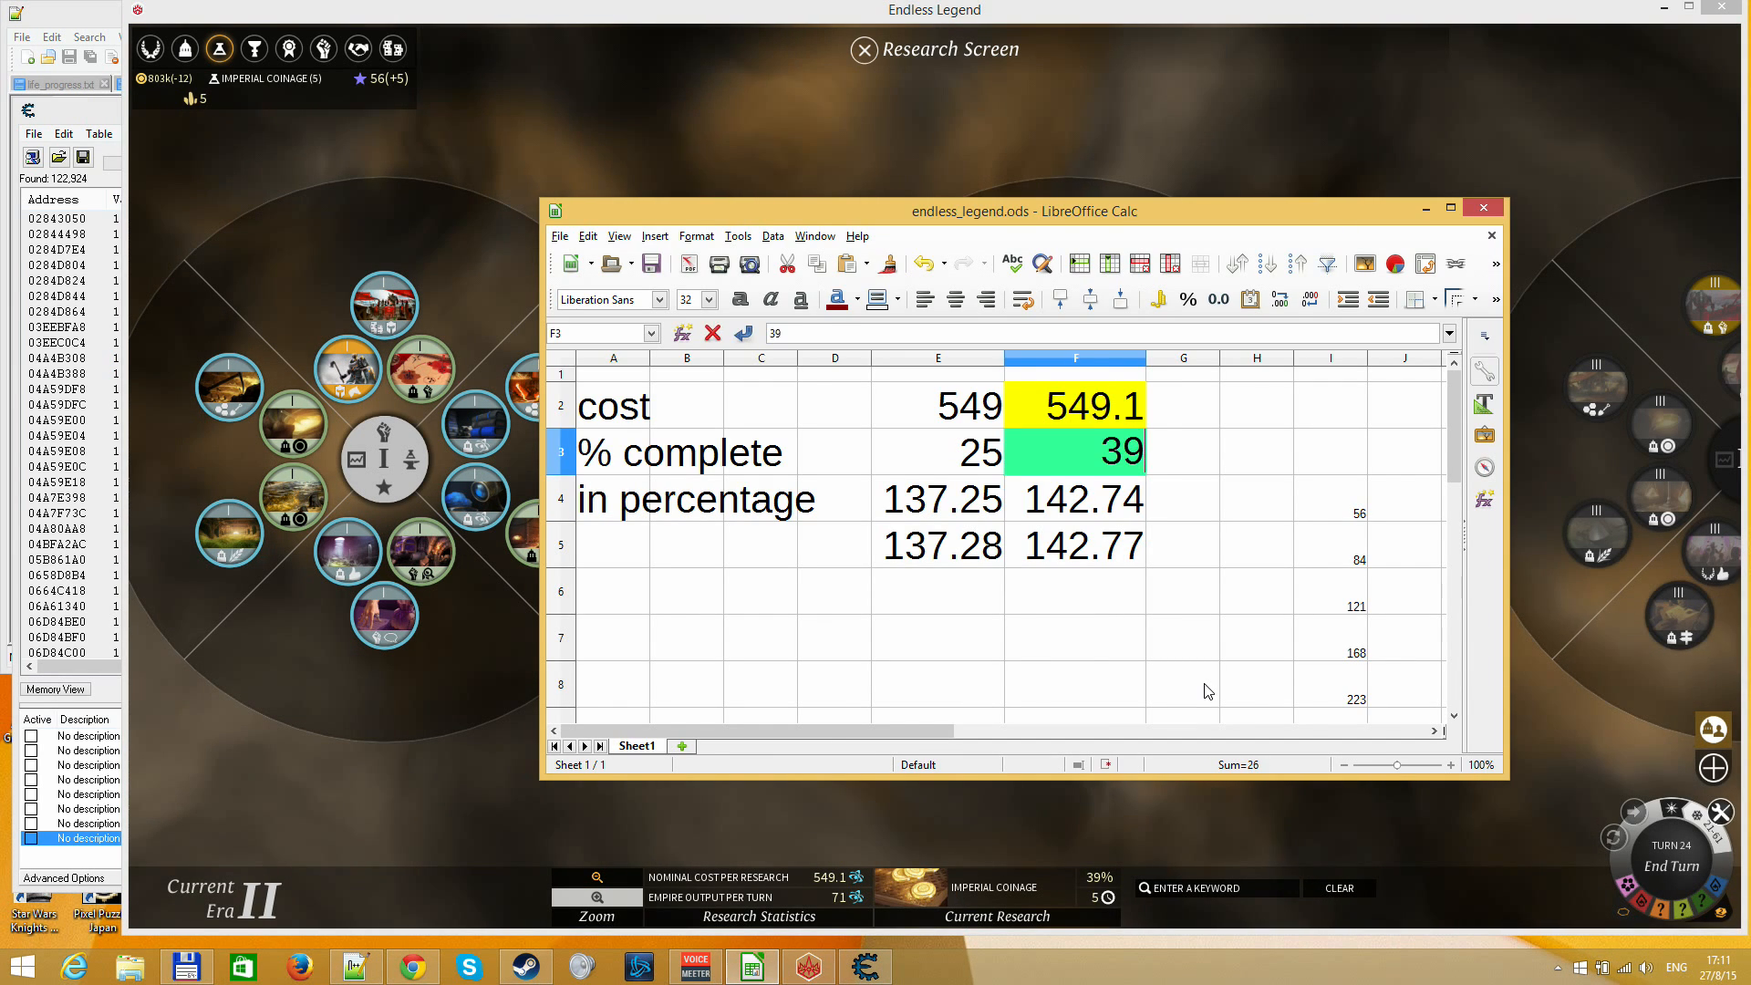
pyautogui.press('Return')
# Switch to Cheat Engine and filter the results with a next scan for Increased value
pyautogui.click(864, 967)
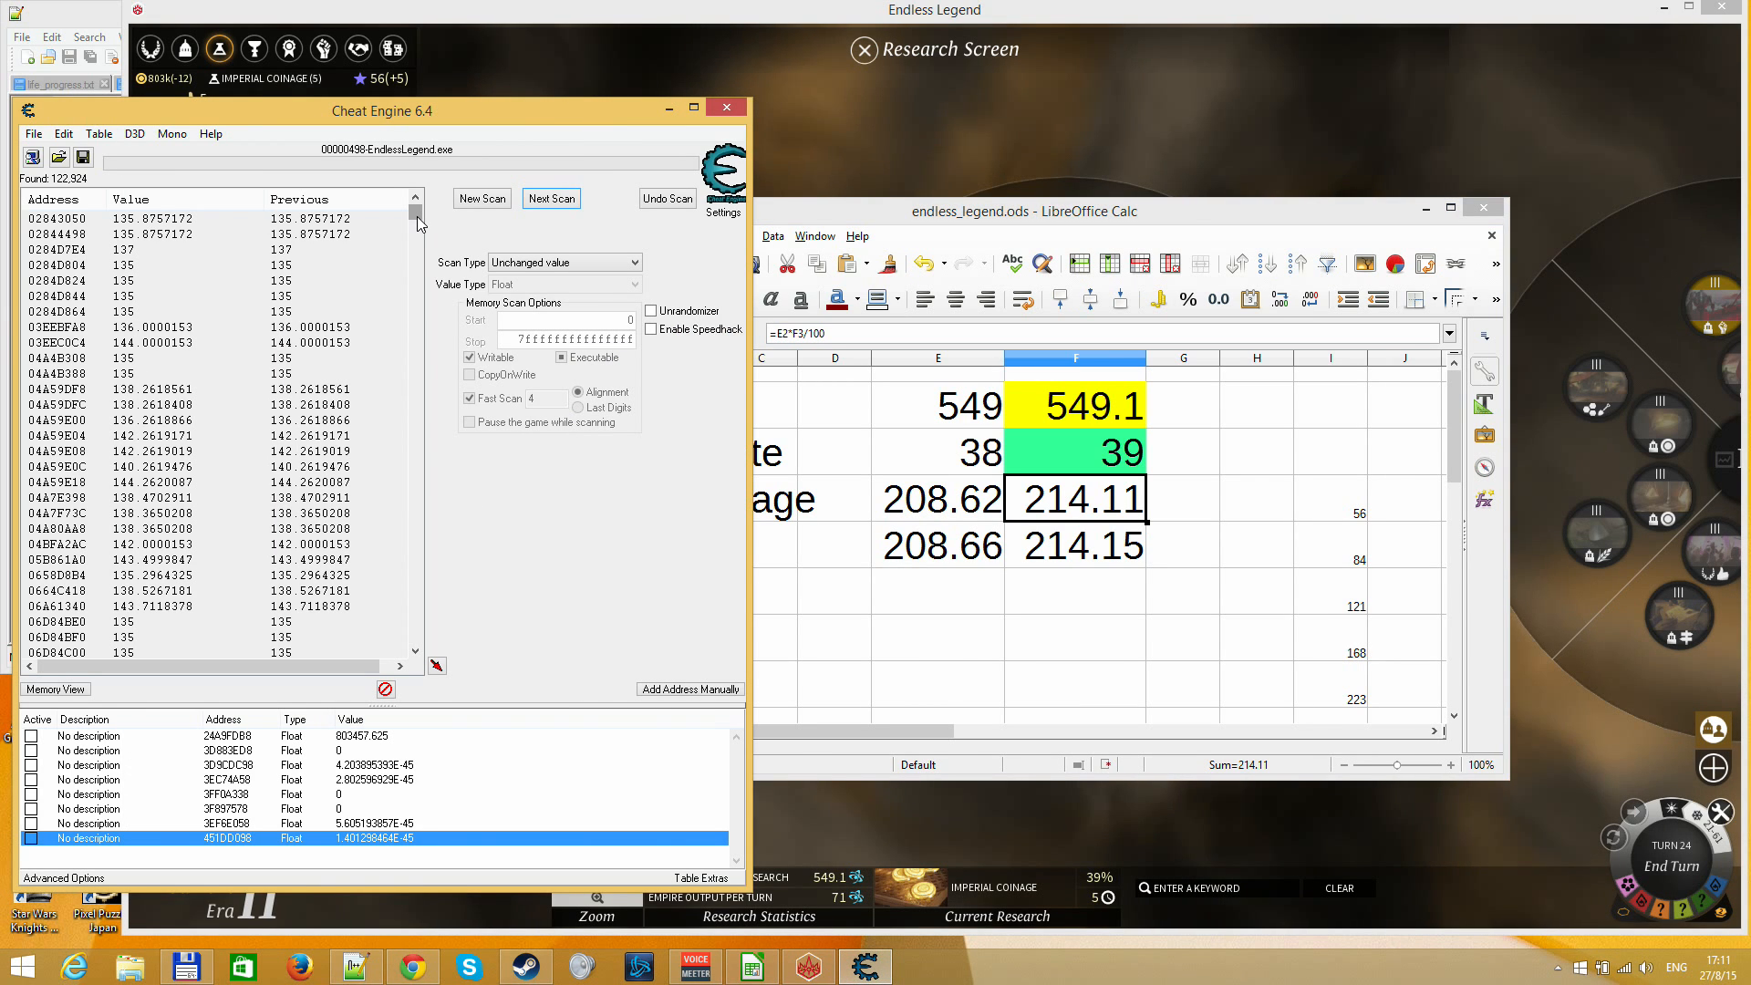
pyautogui.click(526, 262)
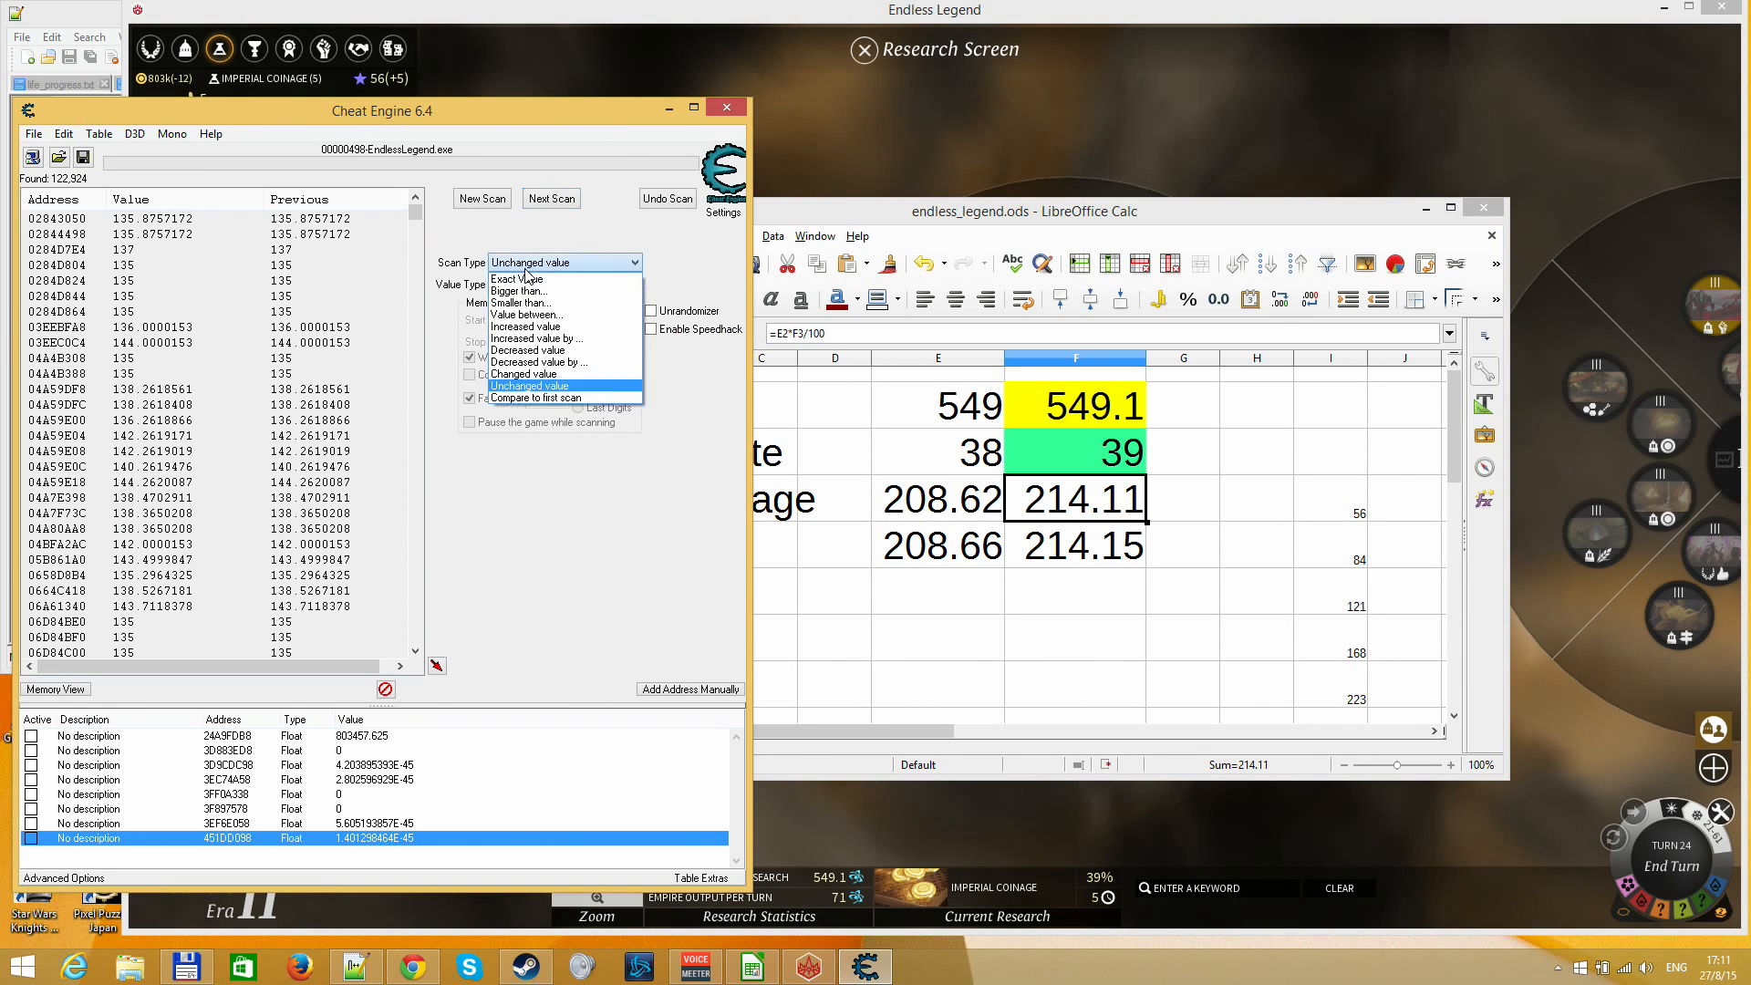
pyautogui.click(548, 327)
pyautogui.click(551, 198)
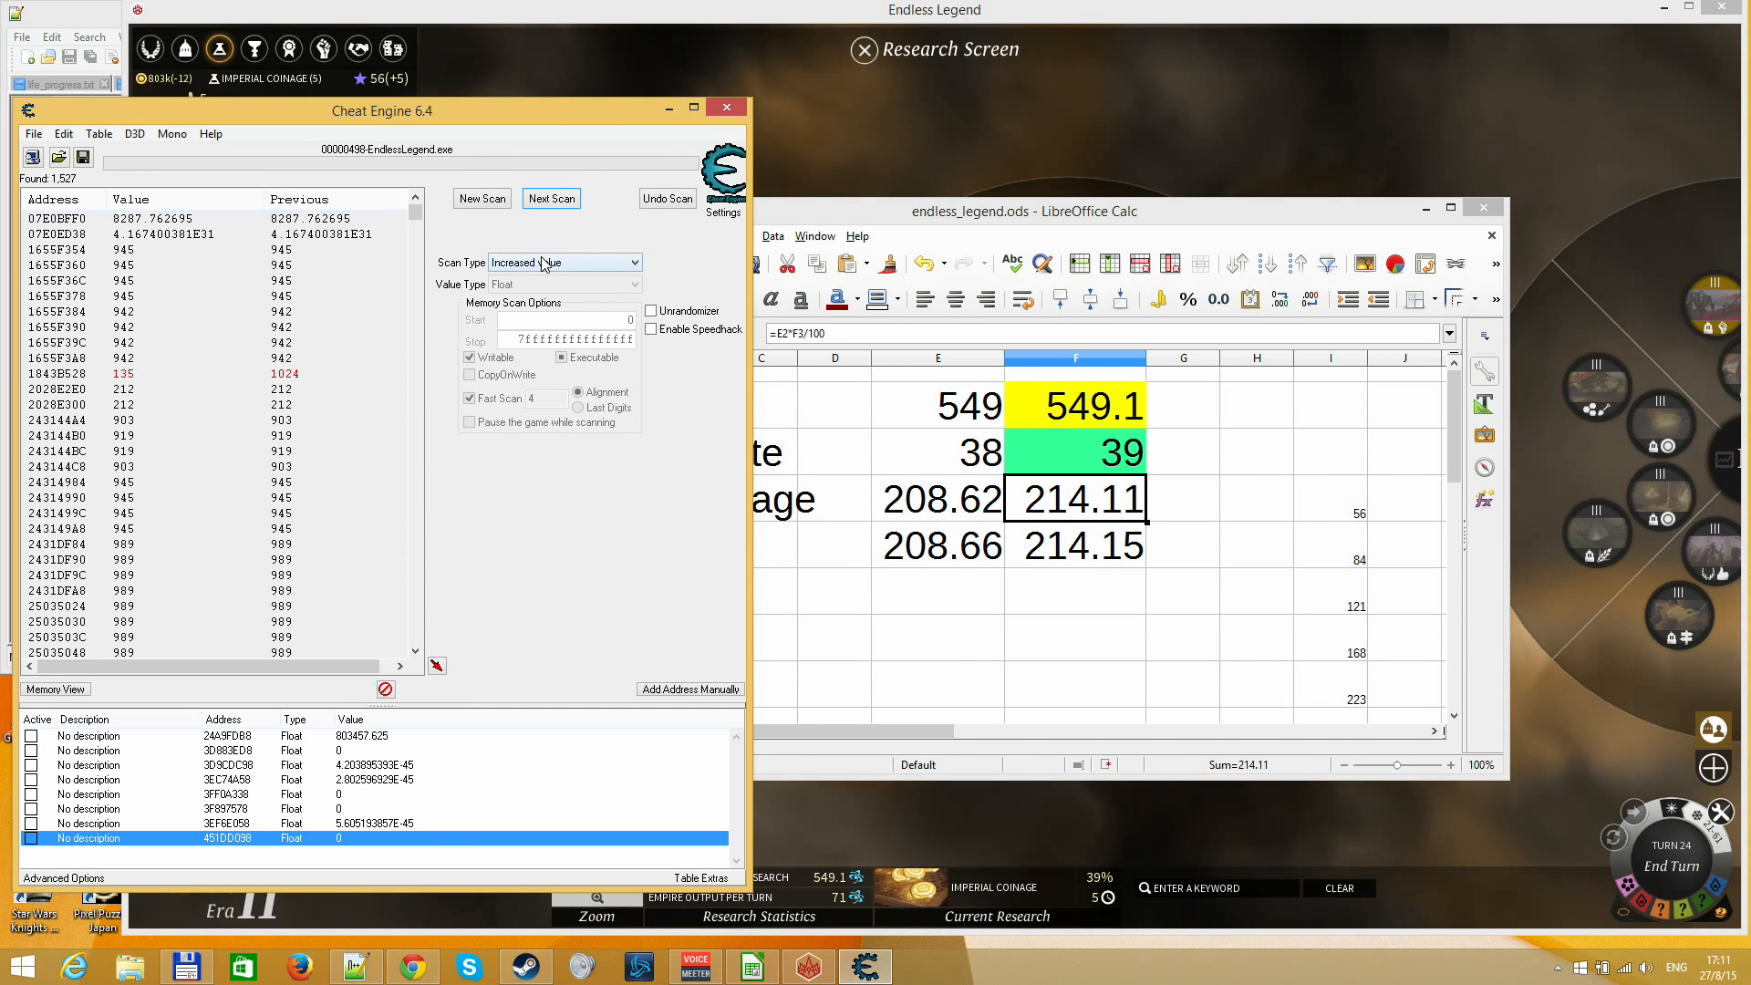
# Narrow the Cheat Engine results to values between 205 and 220
pyautogui.click(304, 456)
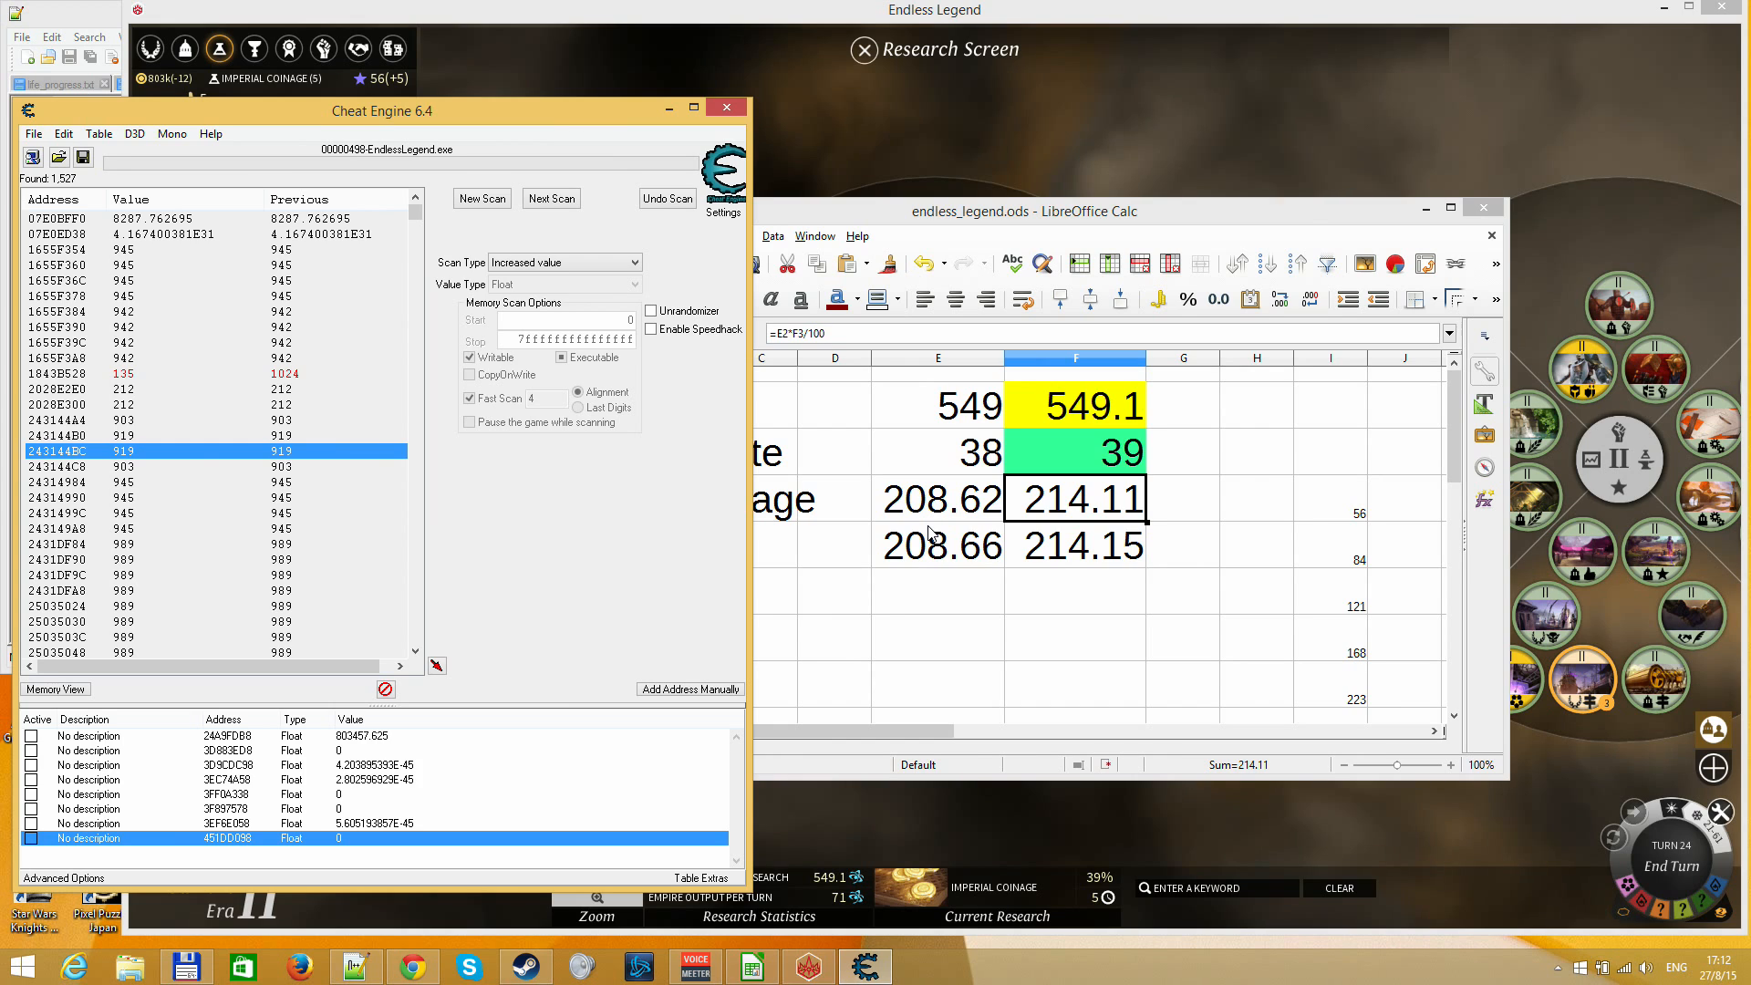
pyautogui.click(533, 264)
pyautogui.click(524, 314)
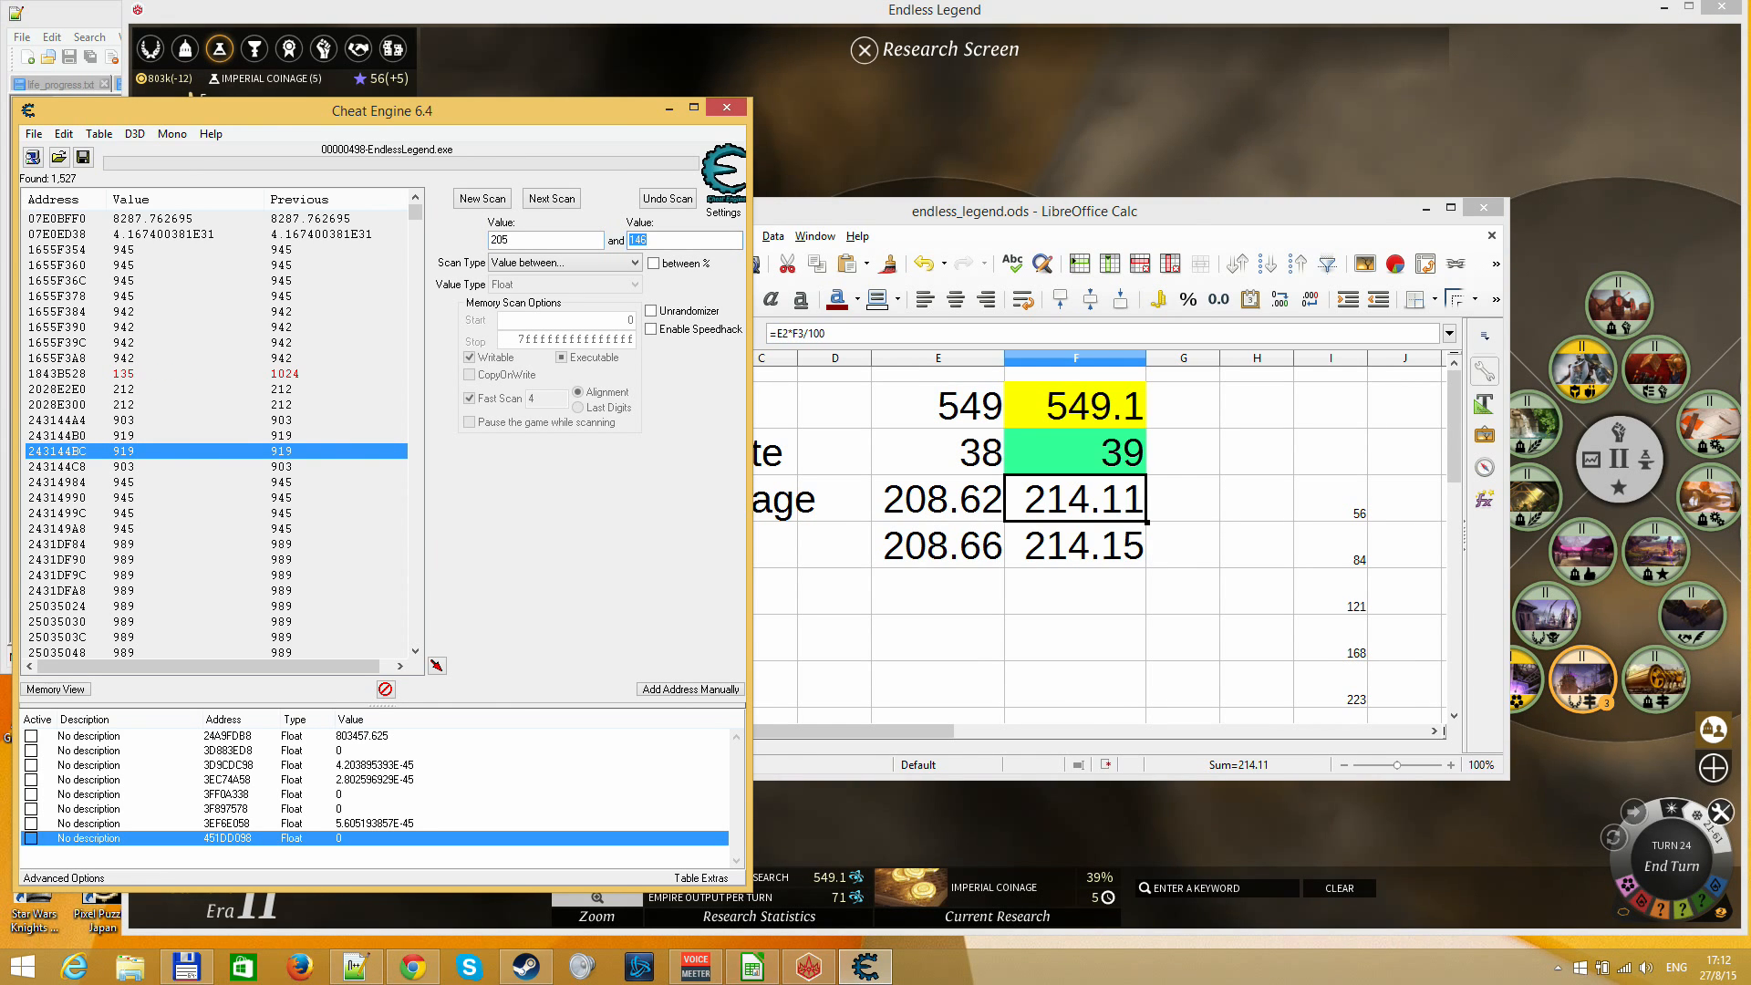
pyautogui.press('Return')
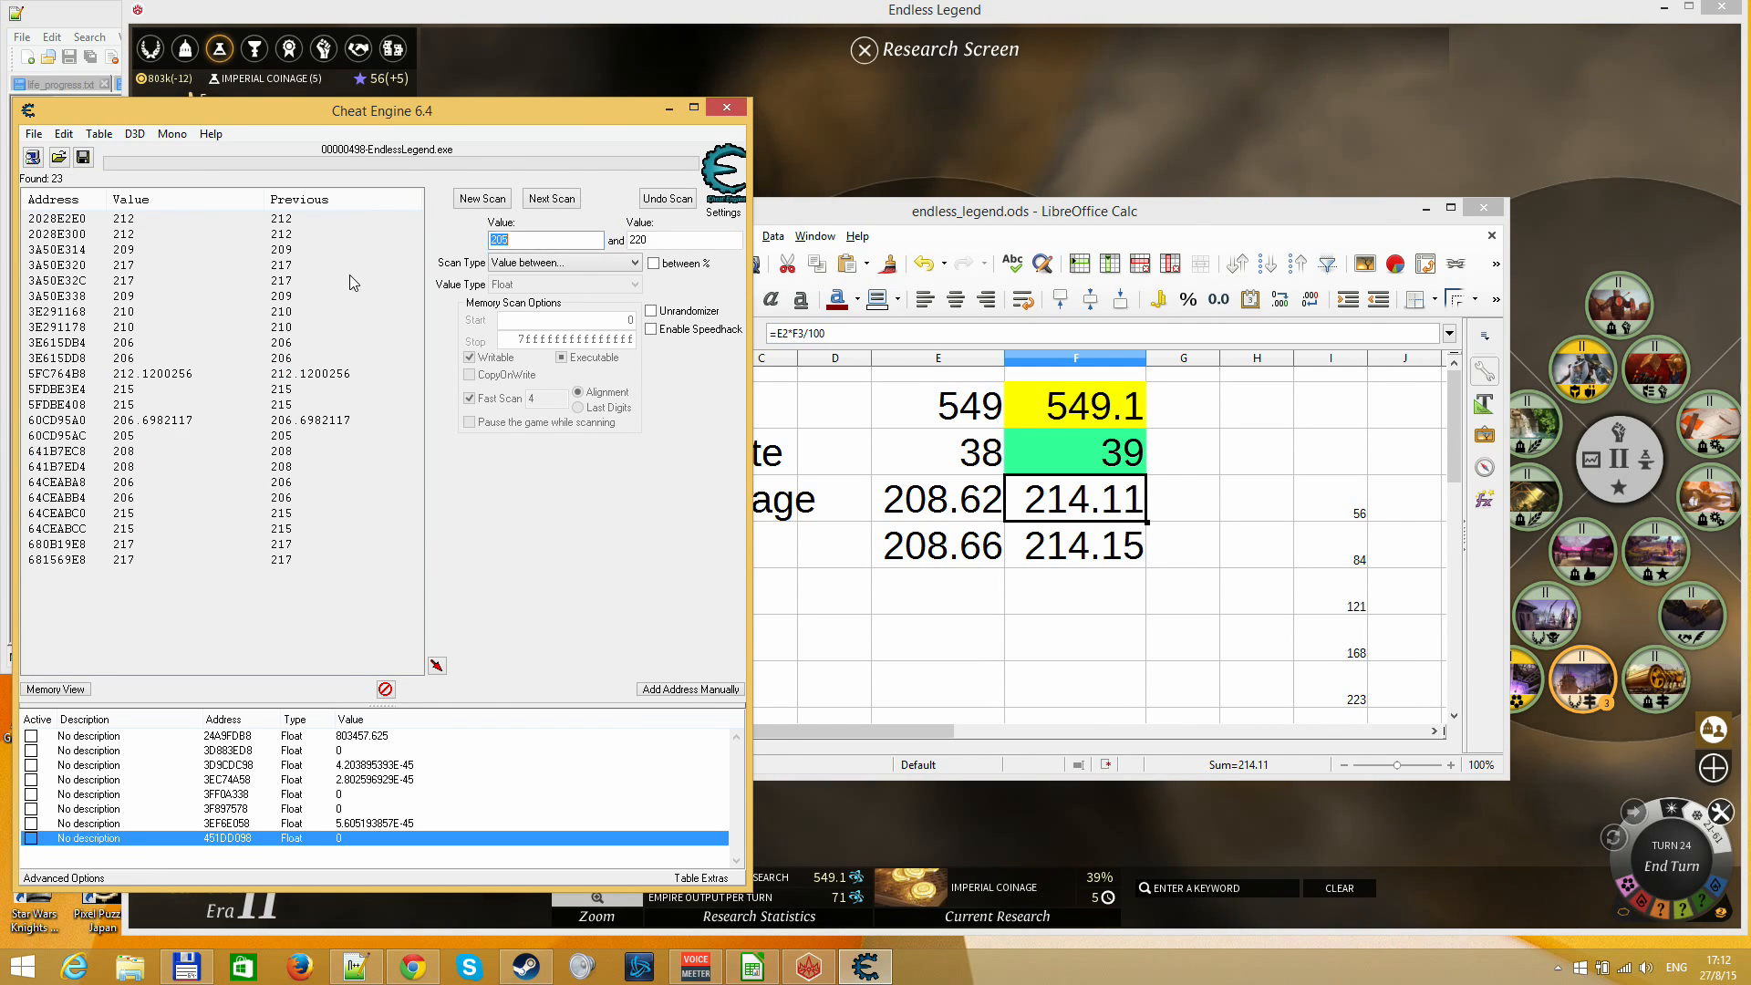
# Add address 5FC764B8 to the Cheat Engine address list and set its value to 540
pyautogui.click(94, 376)
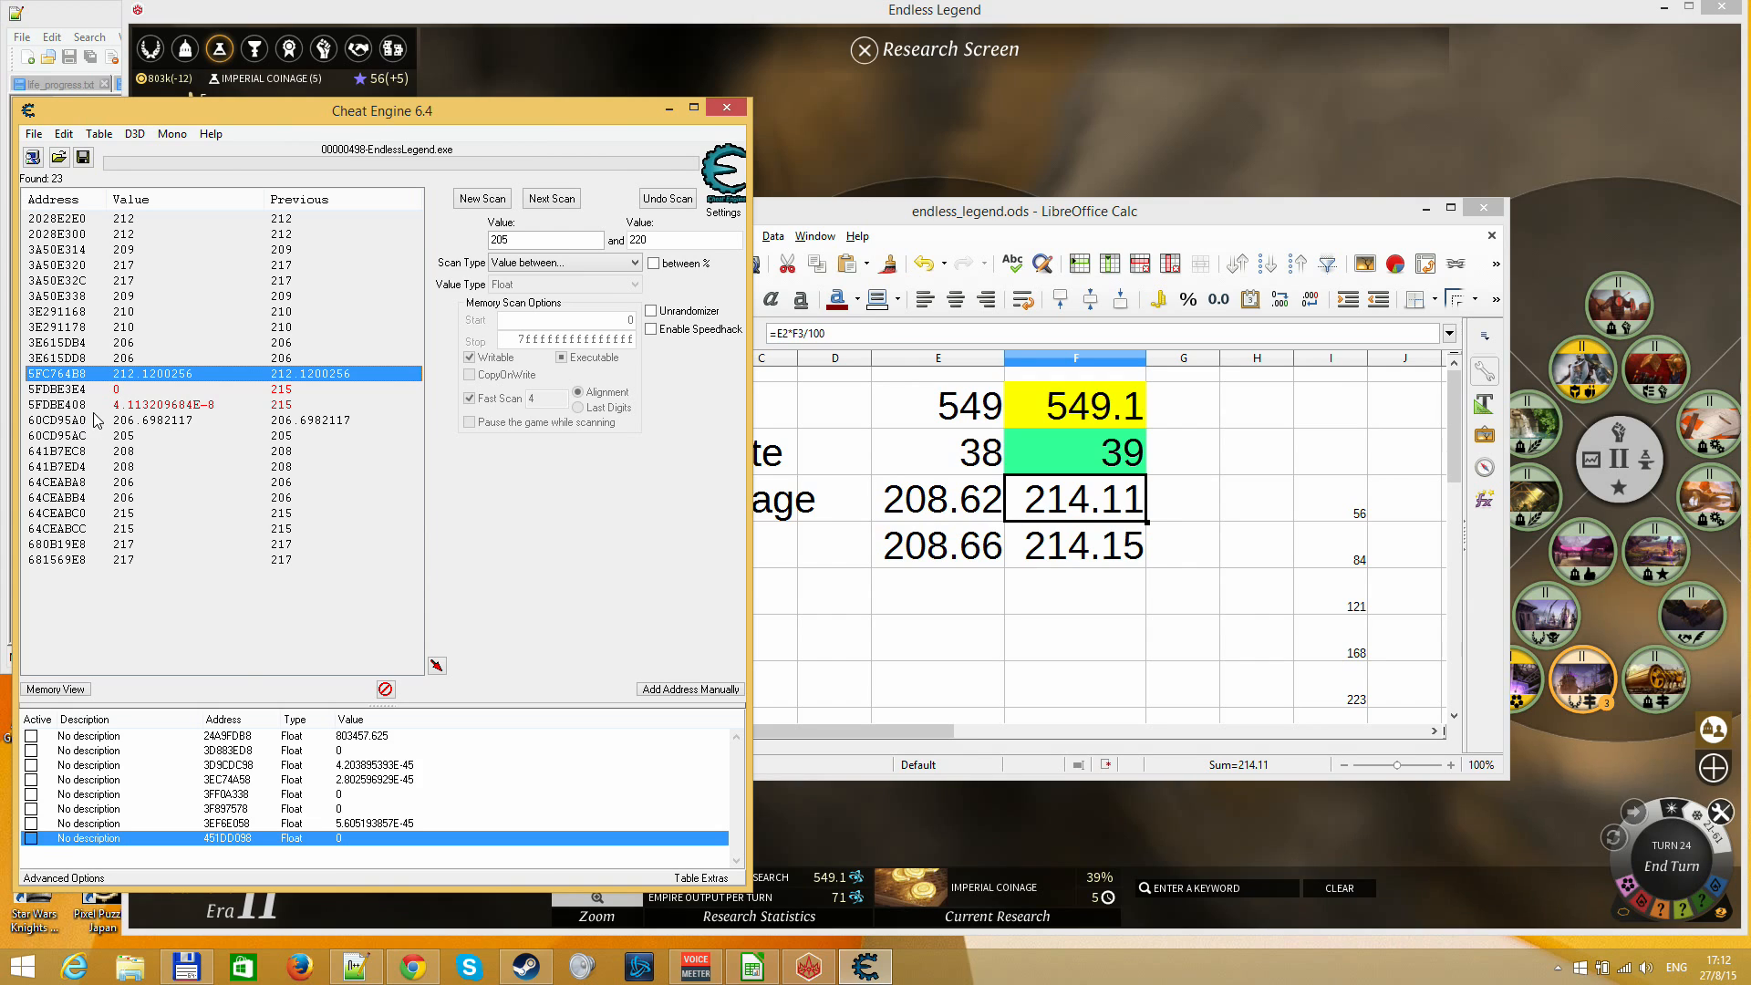
pyautogui.doubleClick(163, 373)
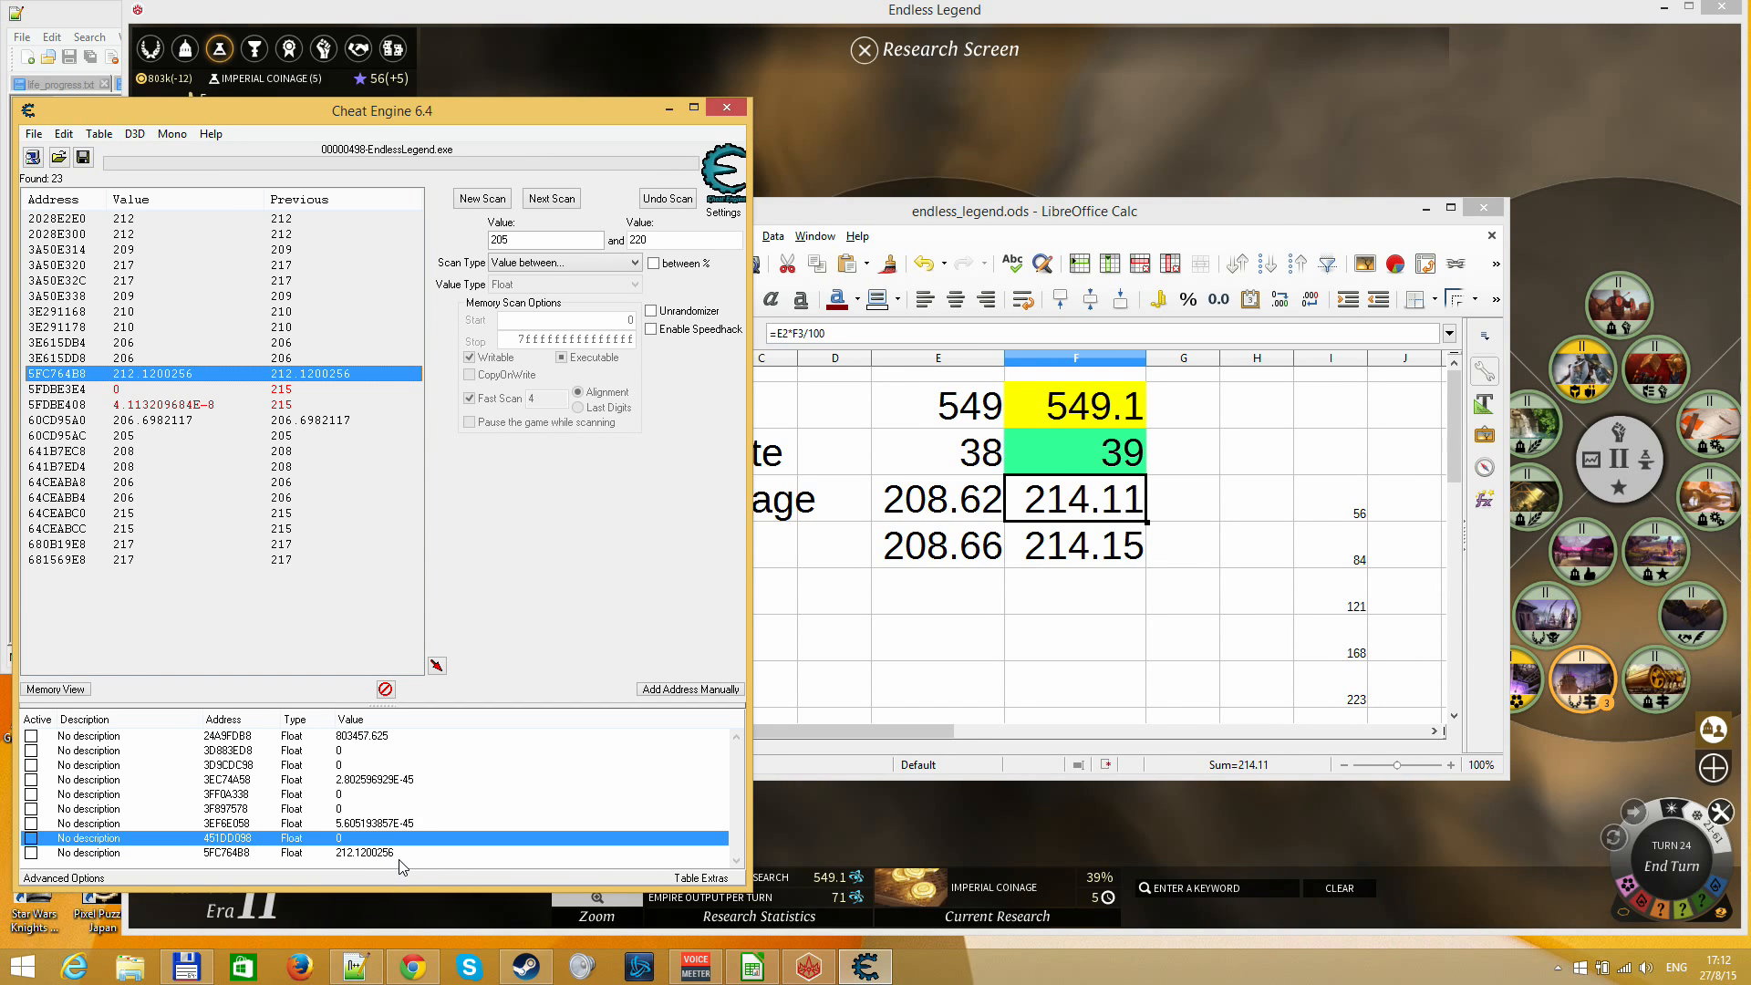
pyautogui.doubleClick(365, 852)
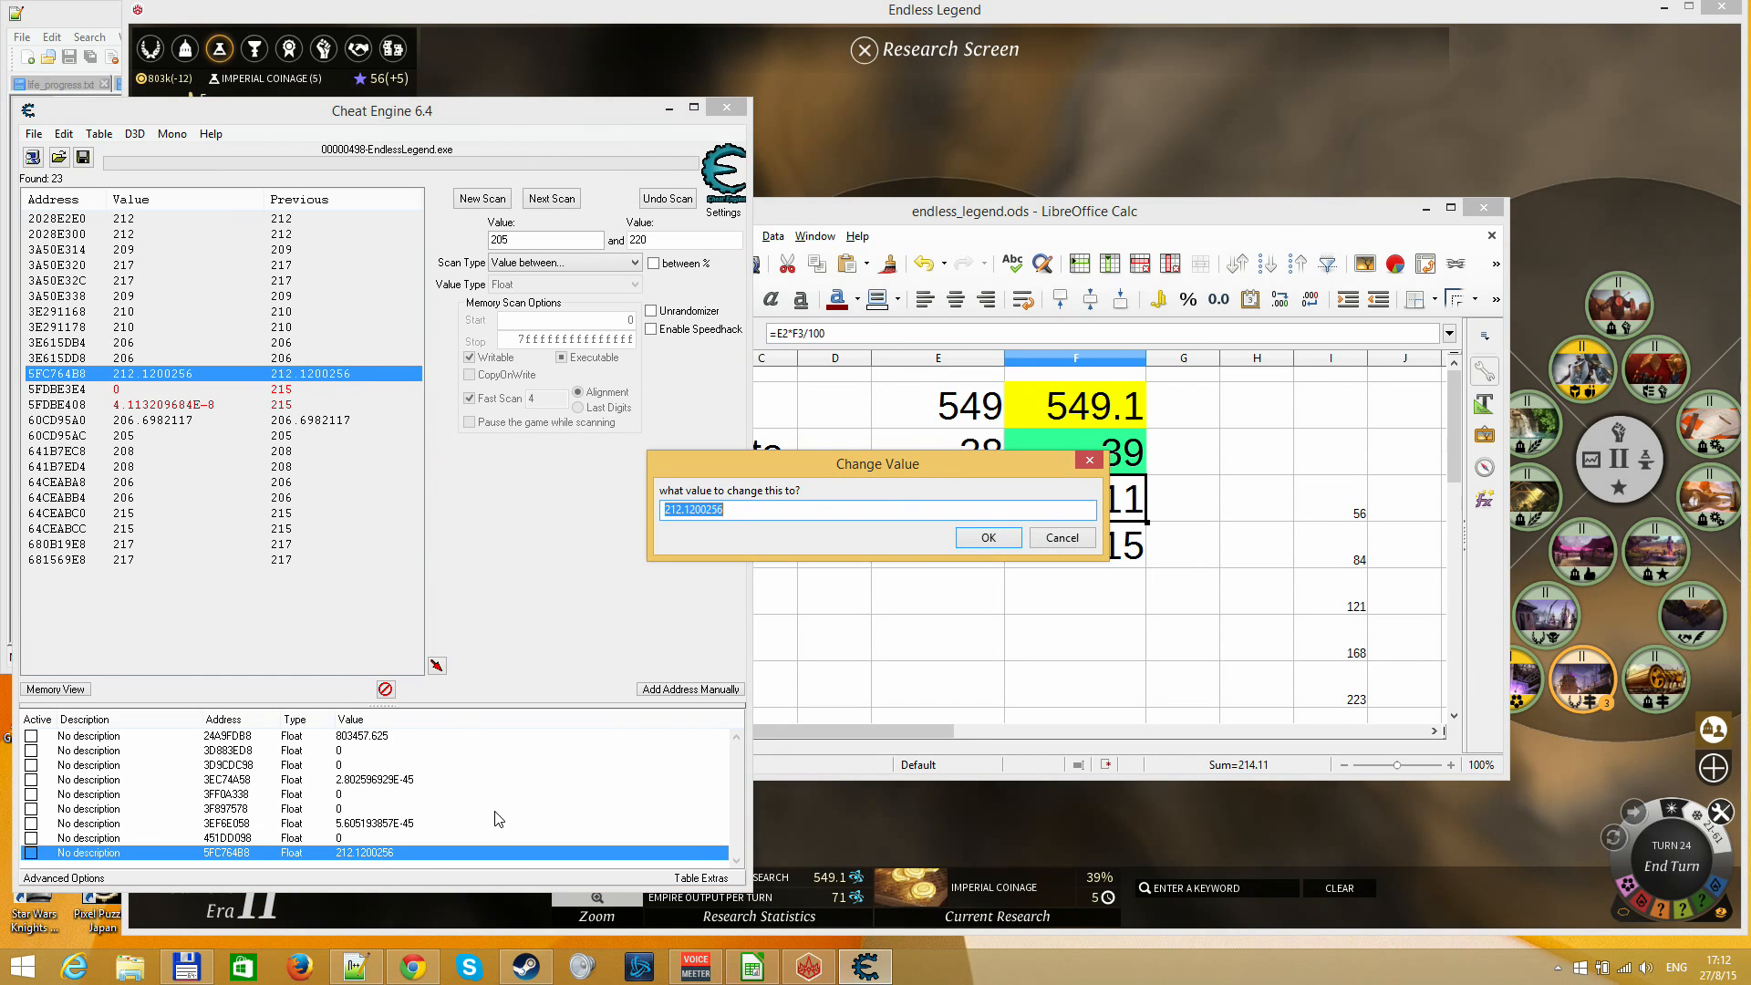
pyautogui.write('540')
pyautogui.press('Return')
# Switch to Endless Legend, refresh the Research Screen to check Imperial Coinage's progress, and return to the map
pyautogui.click(881, 827)
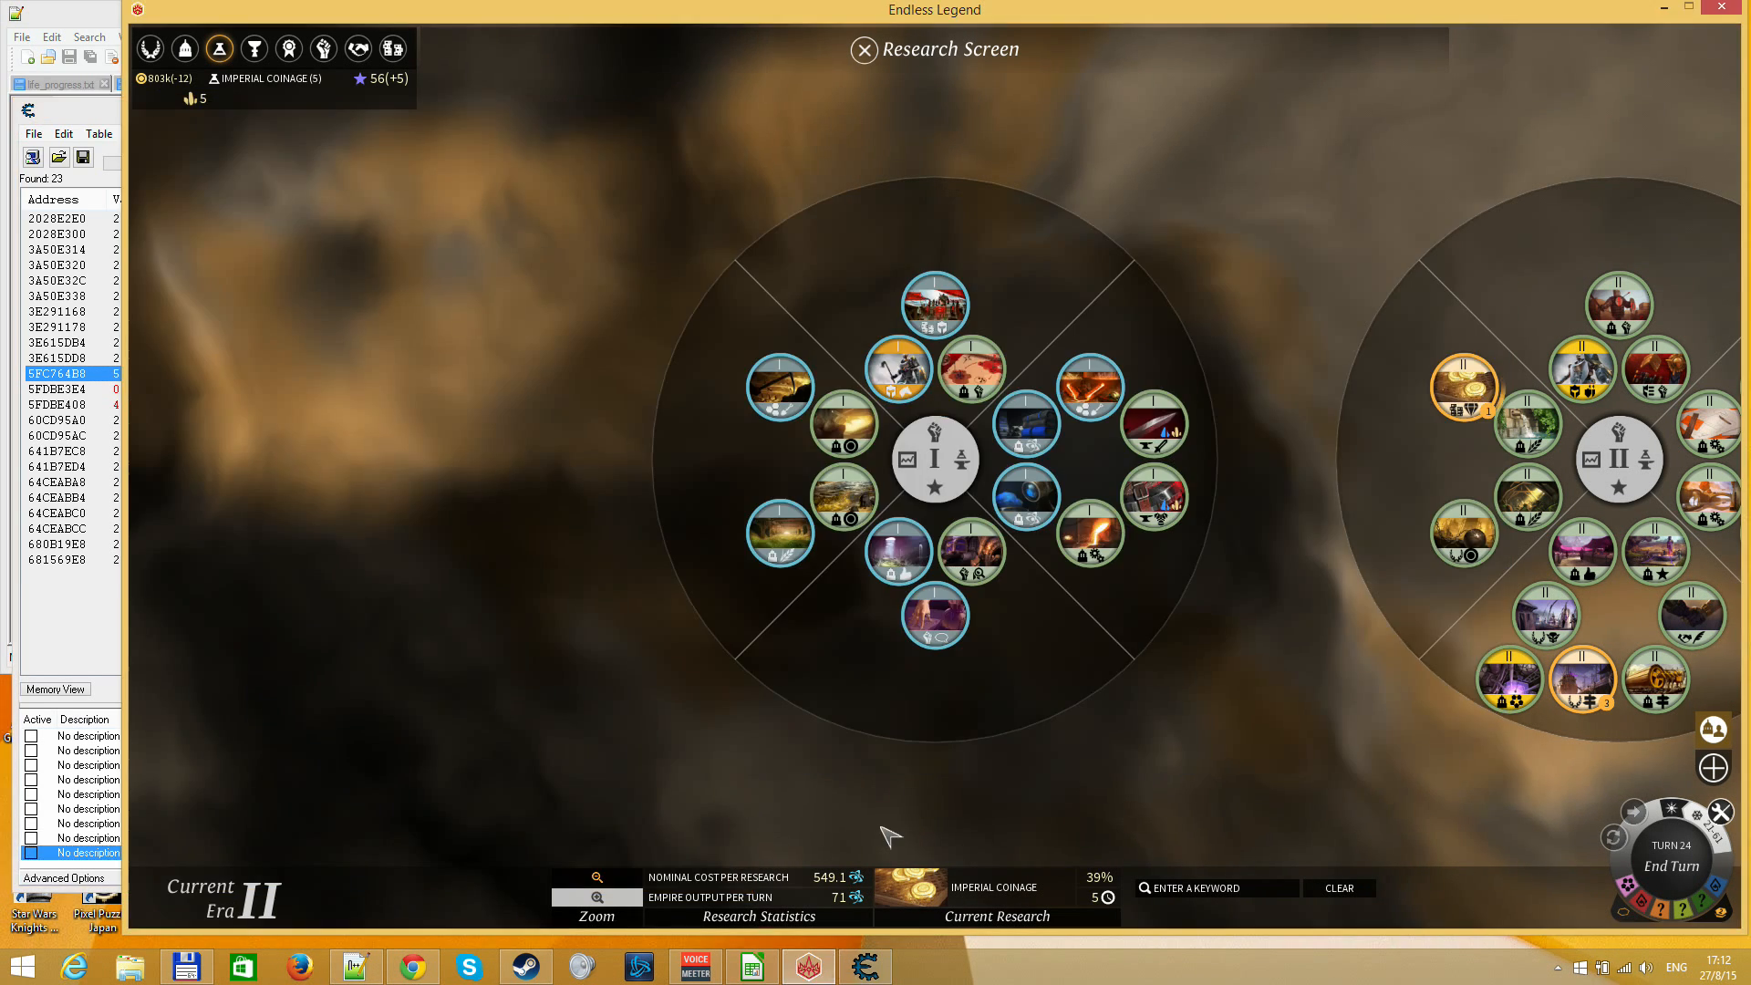
pyautogui.press('F3')
pyautogui.press('F3')
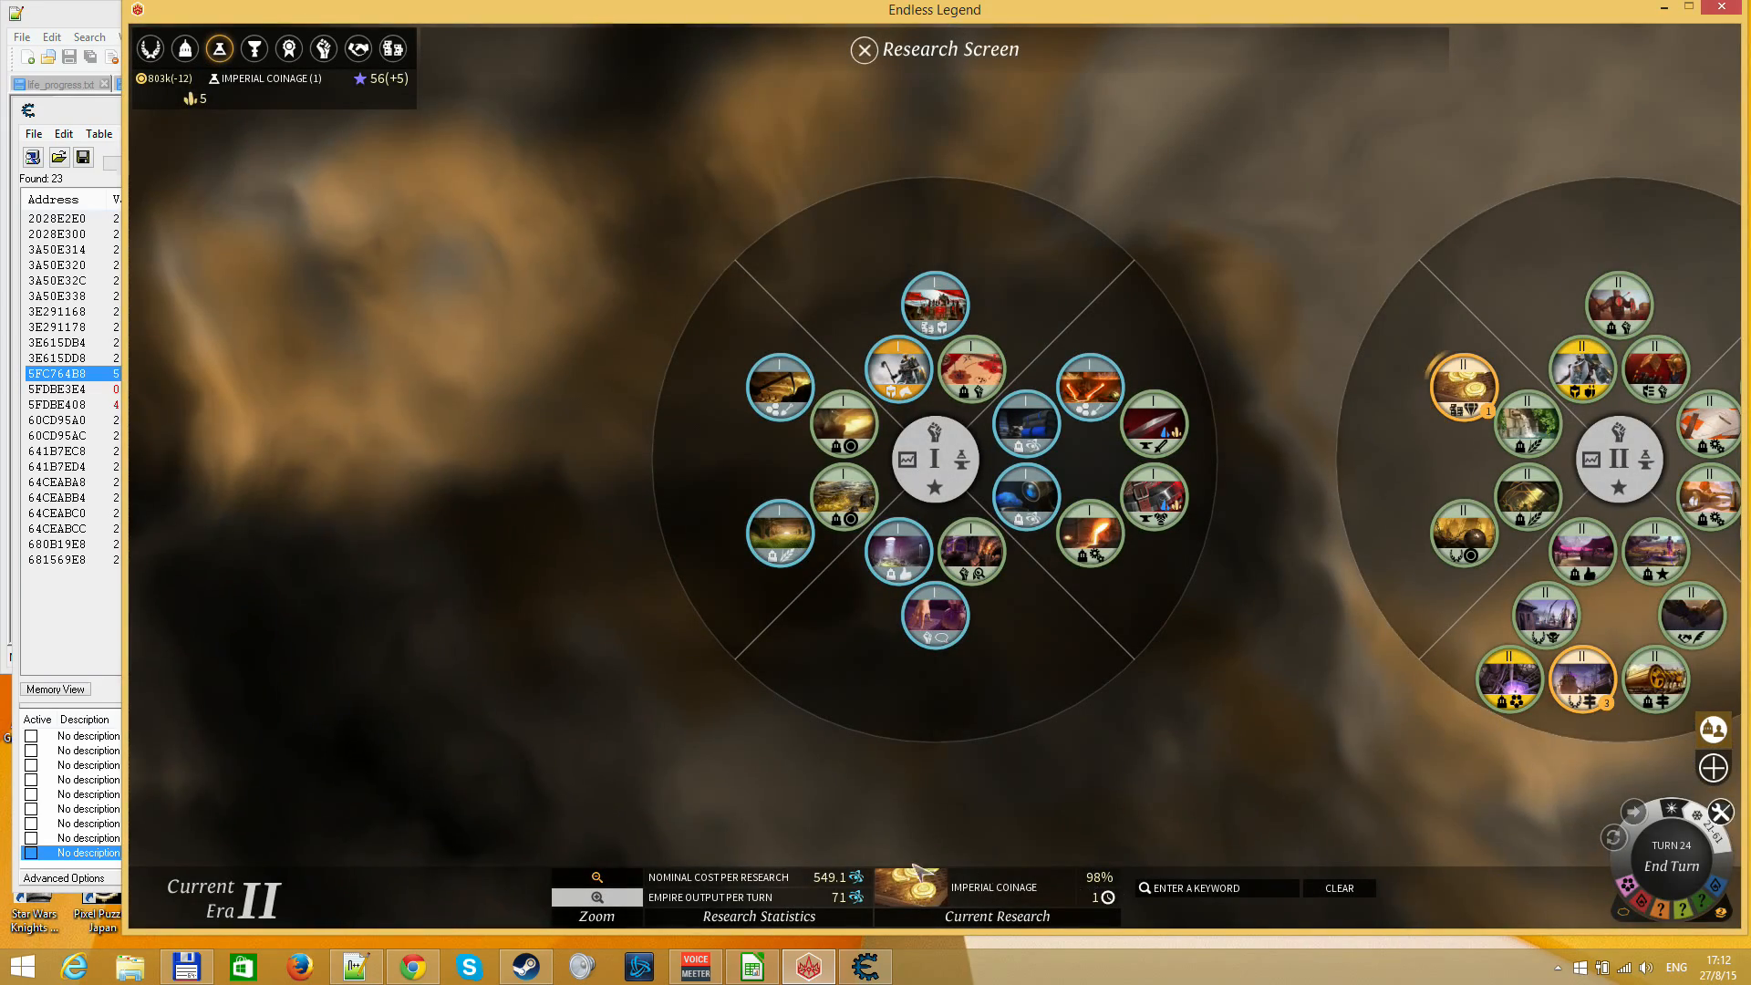
pyautogui.press('F3')
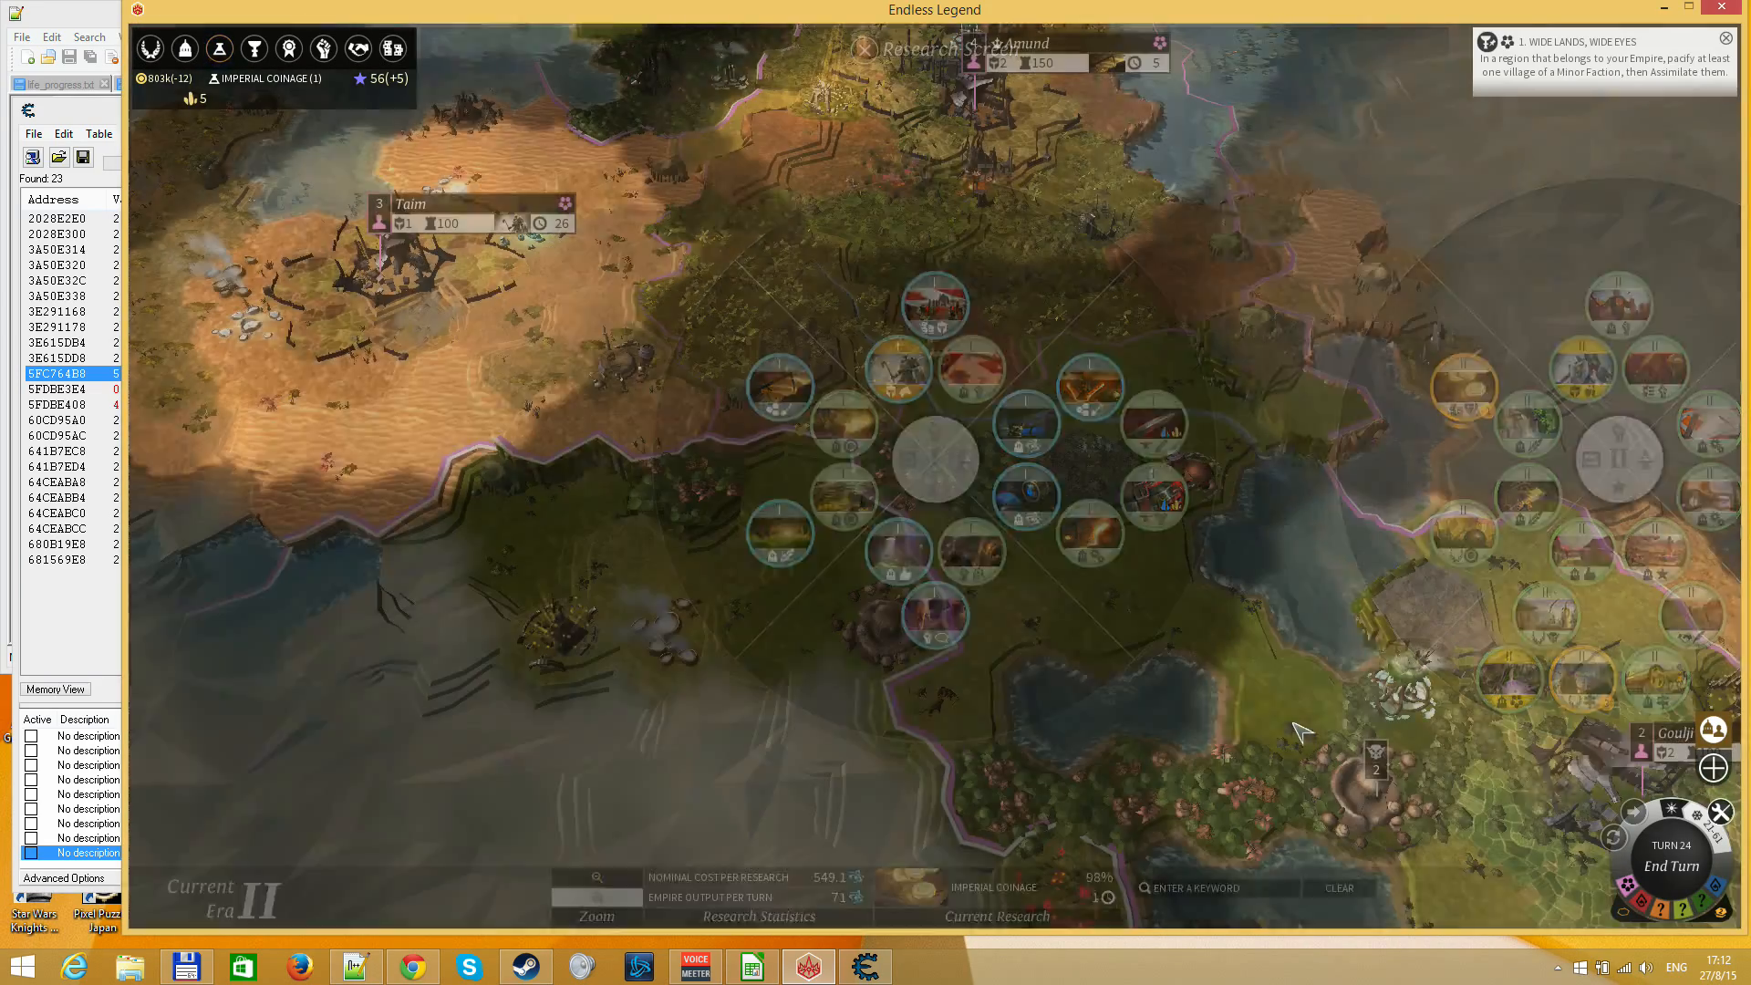
# End turn 24 and dismiss the Research Complete report
pyautogui.scroll(-2, 813, 588)
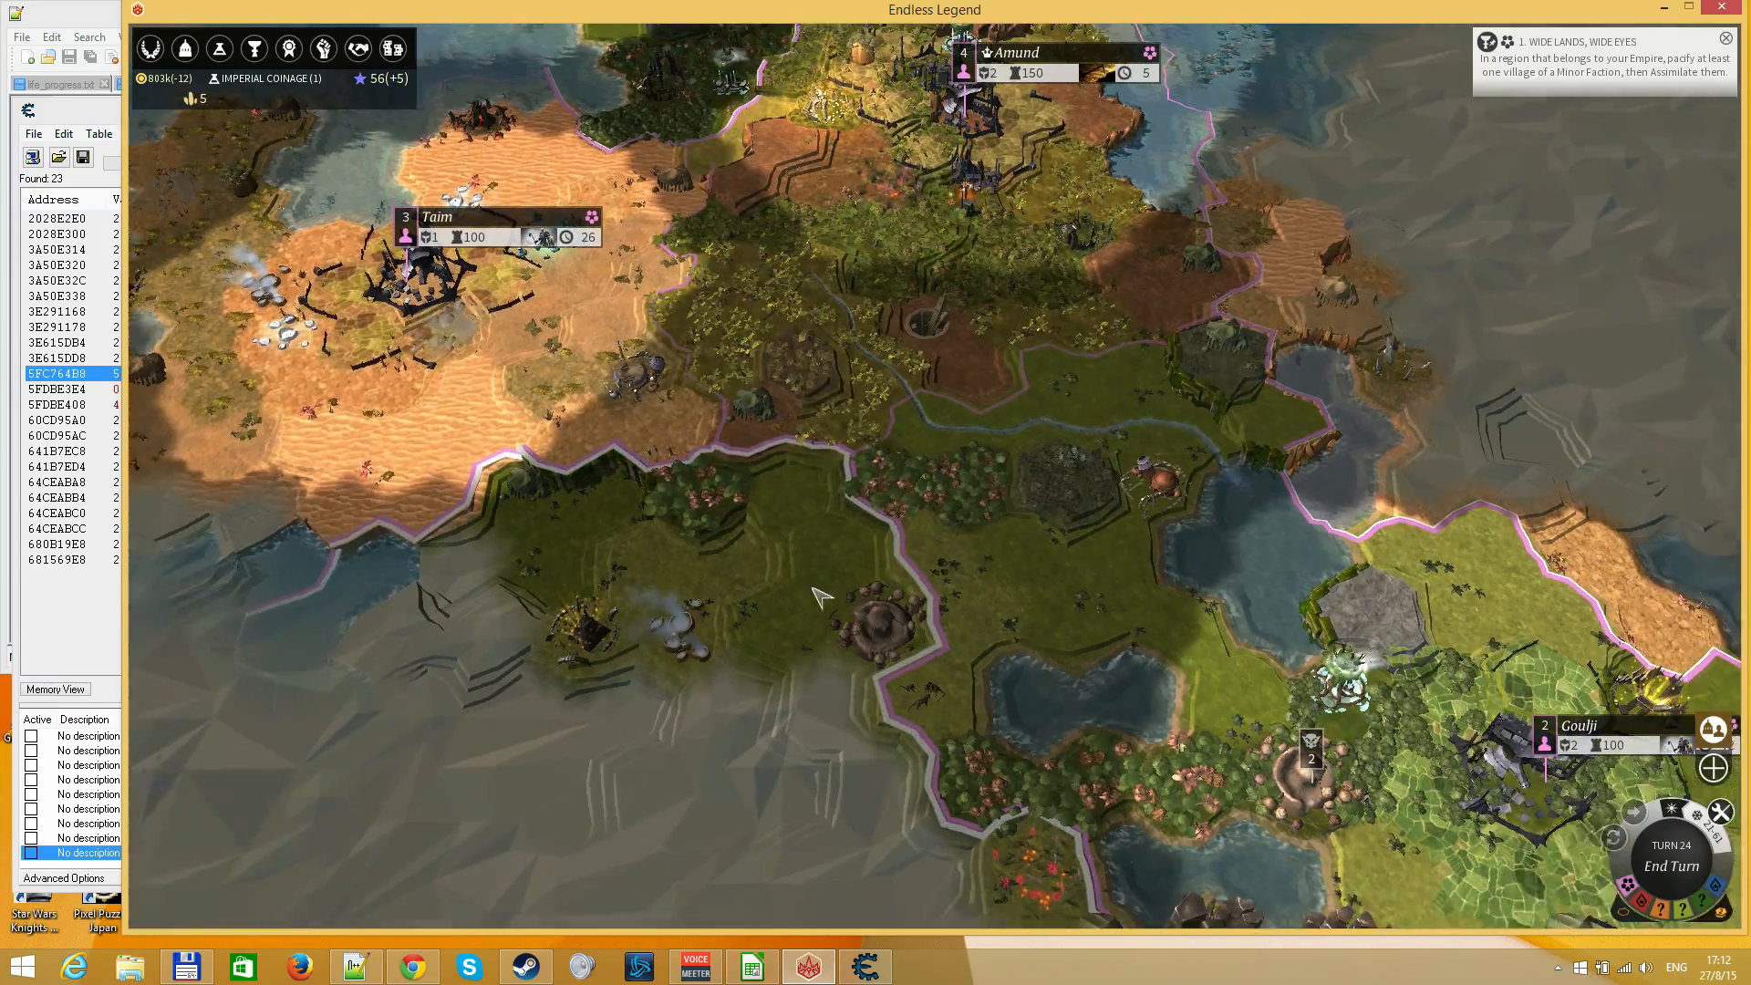
pyautogui.moveTo(1026, 383); pyautogui.dragTo(892, 806)
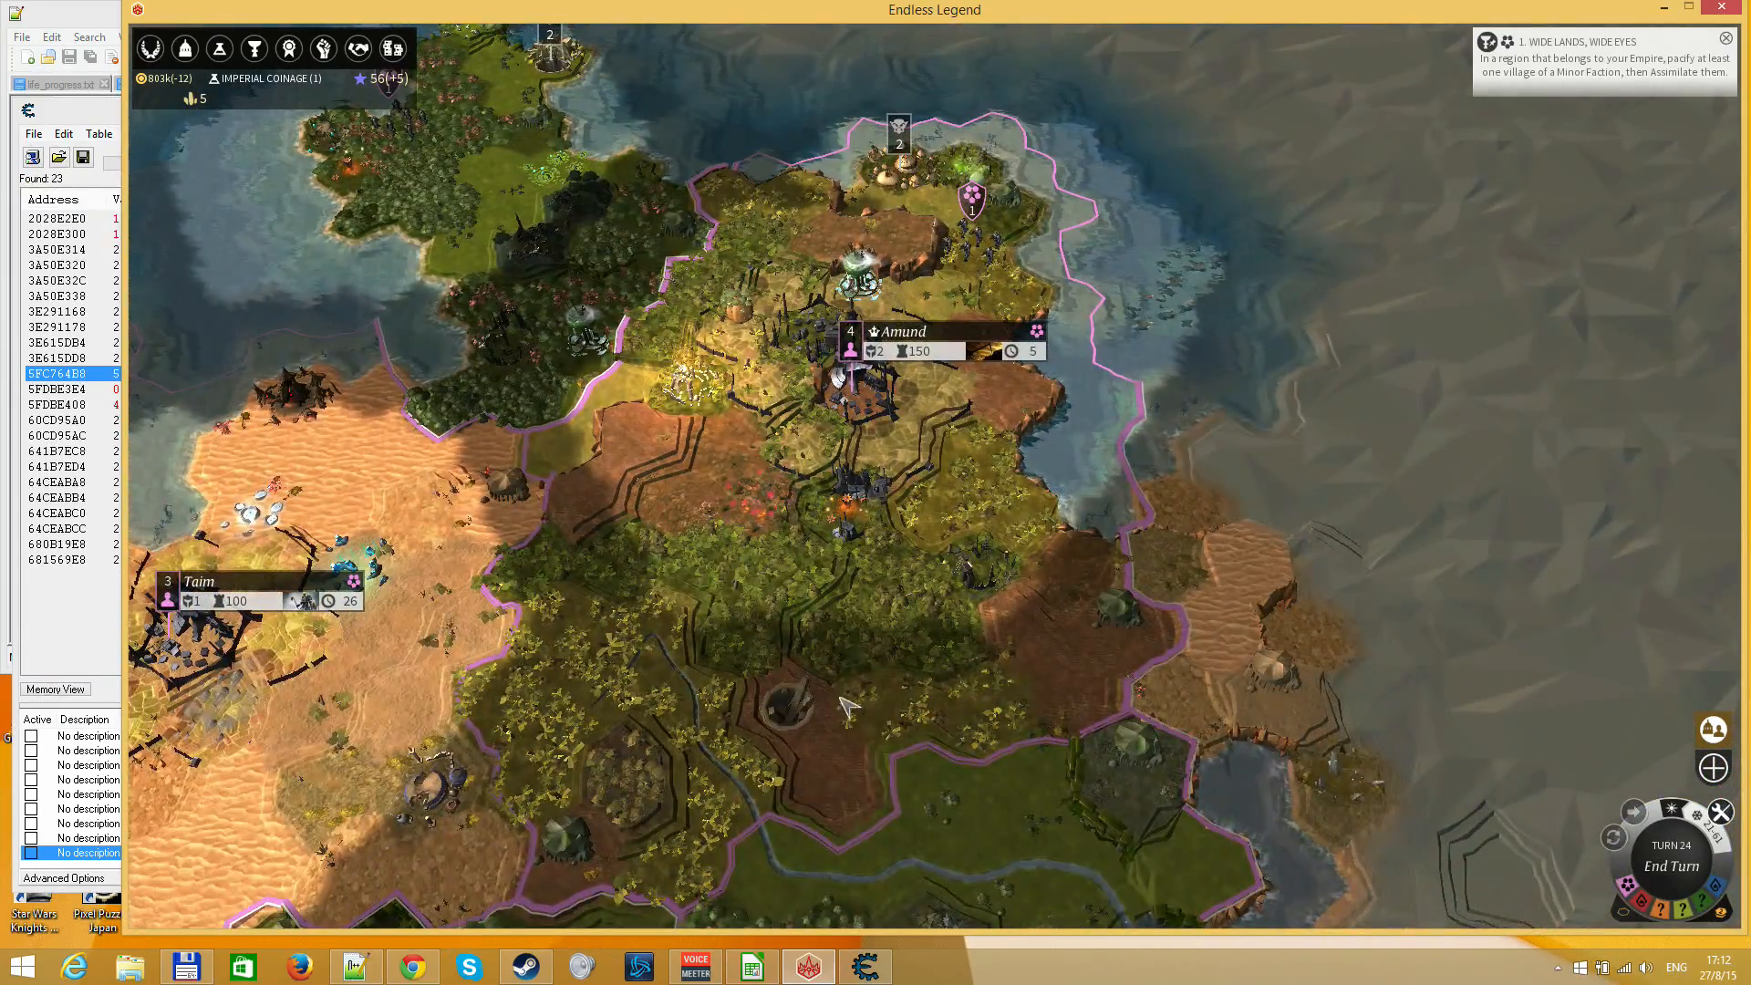
pyautogui.moveTo(849, 707); pyautogui.dragTo(729, 328)
pyautogui.press('Return')
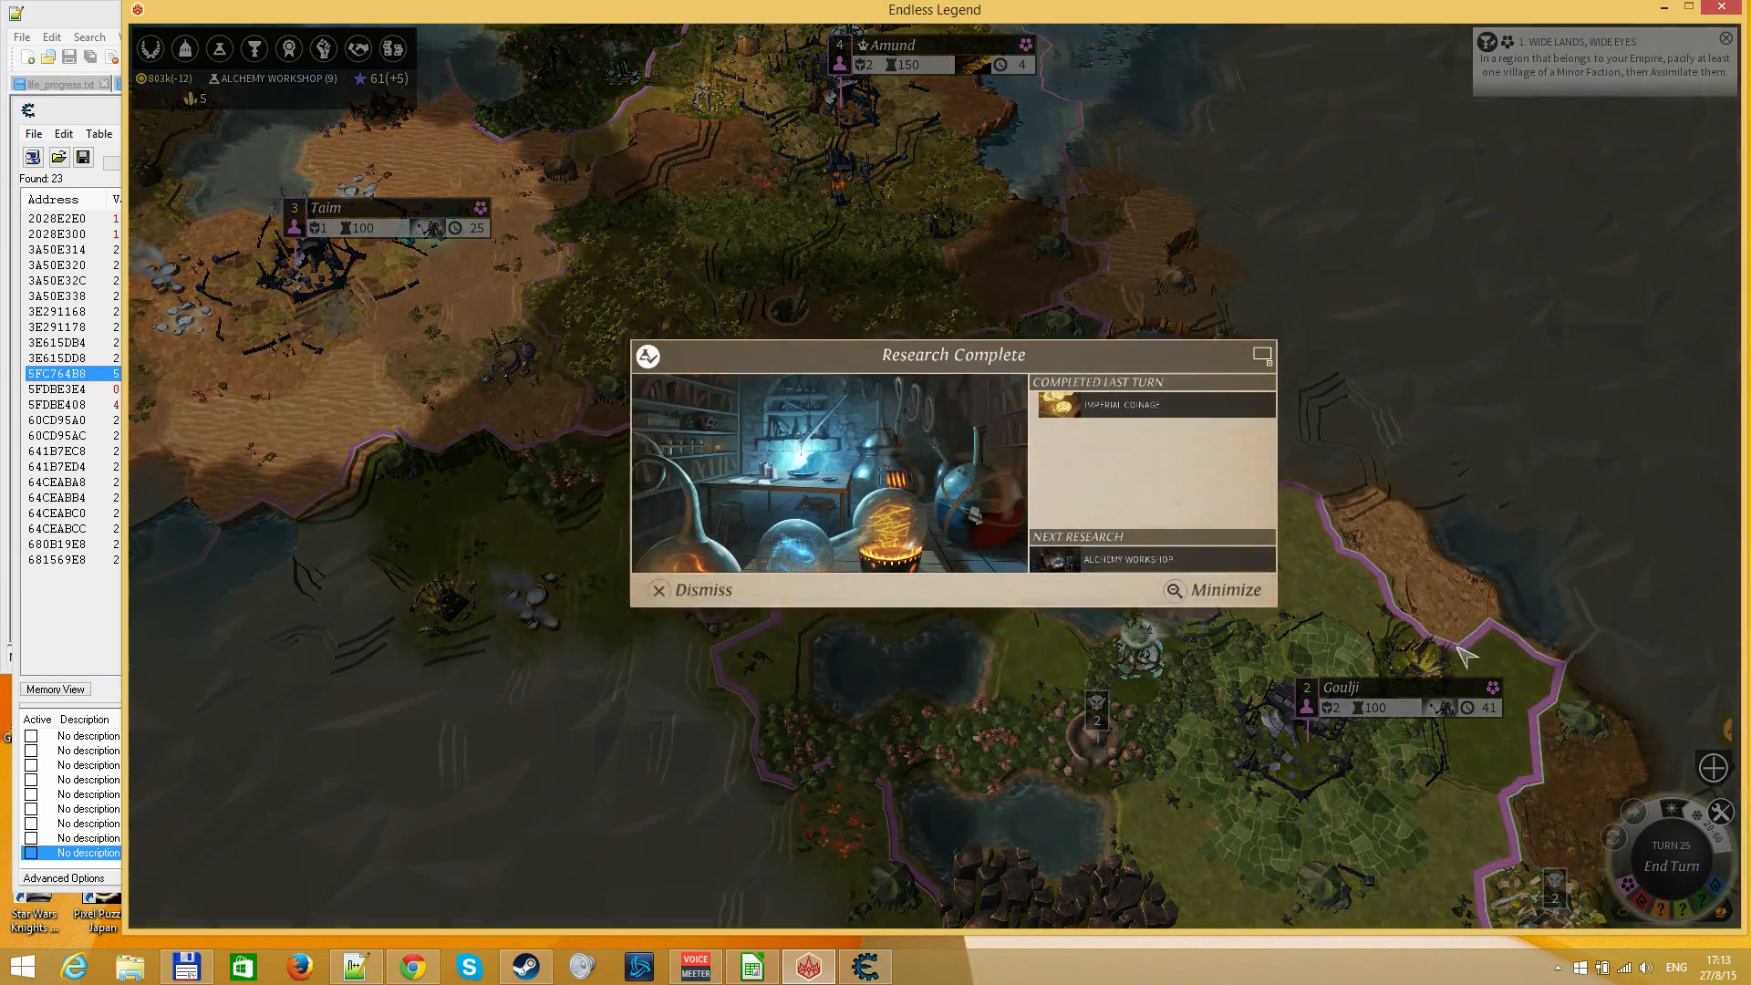
pyautogui.rightClick(1098, 496)
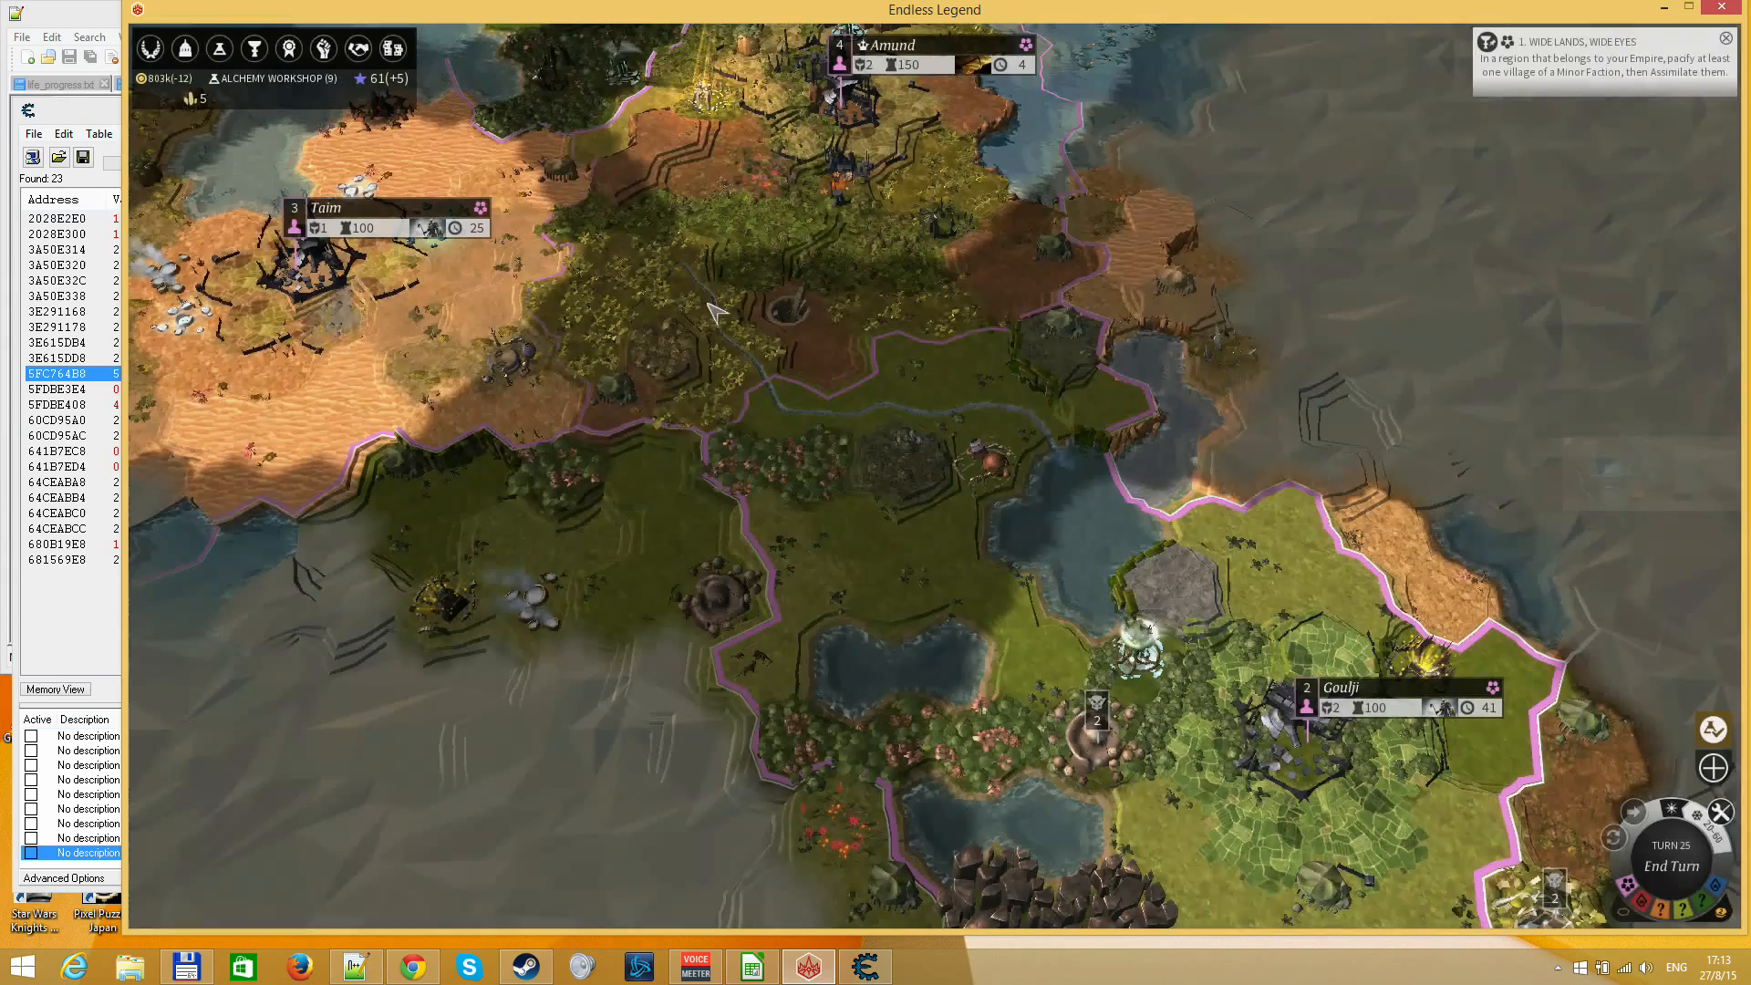
# Look over the strategic resources in the Marketplace, then open the city of Taim
pyautogui.click(392, 48)
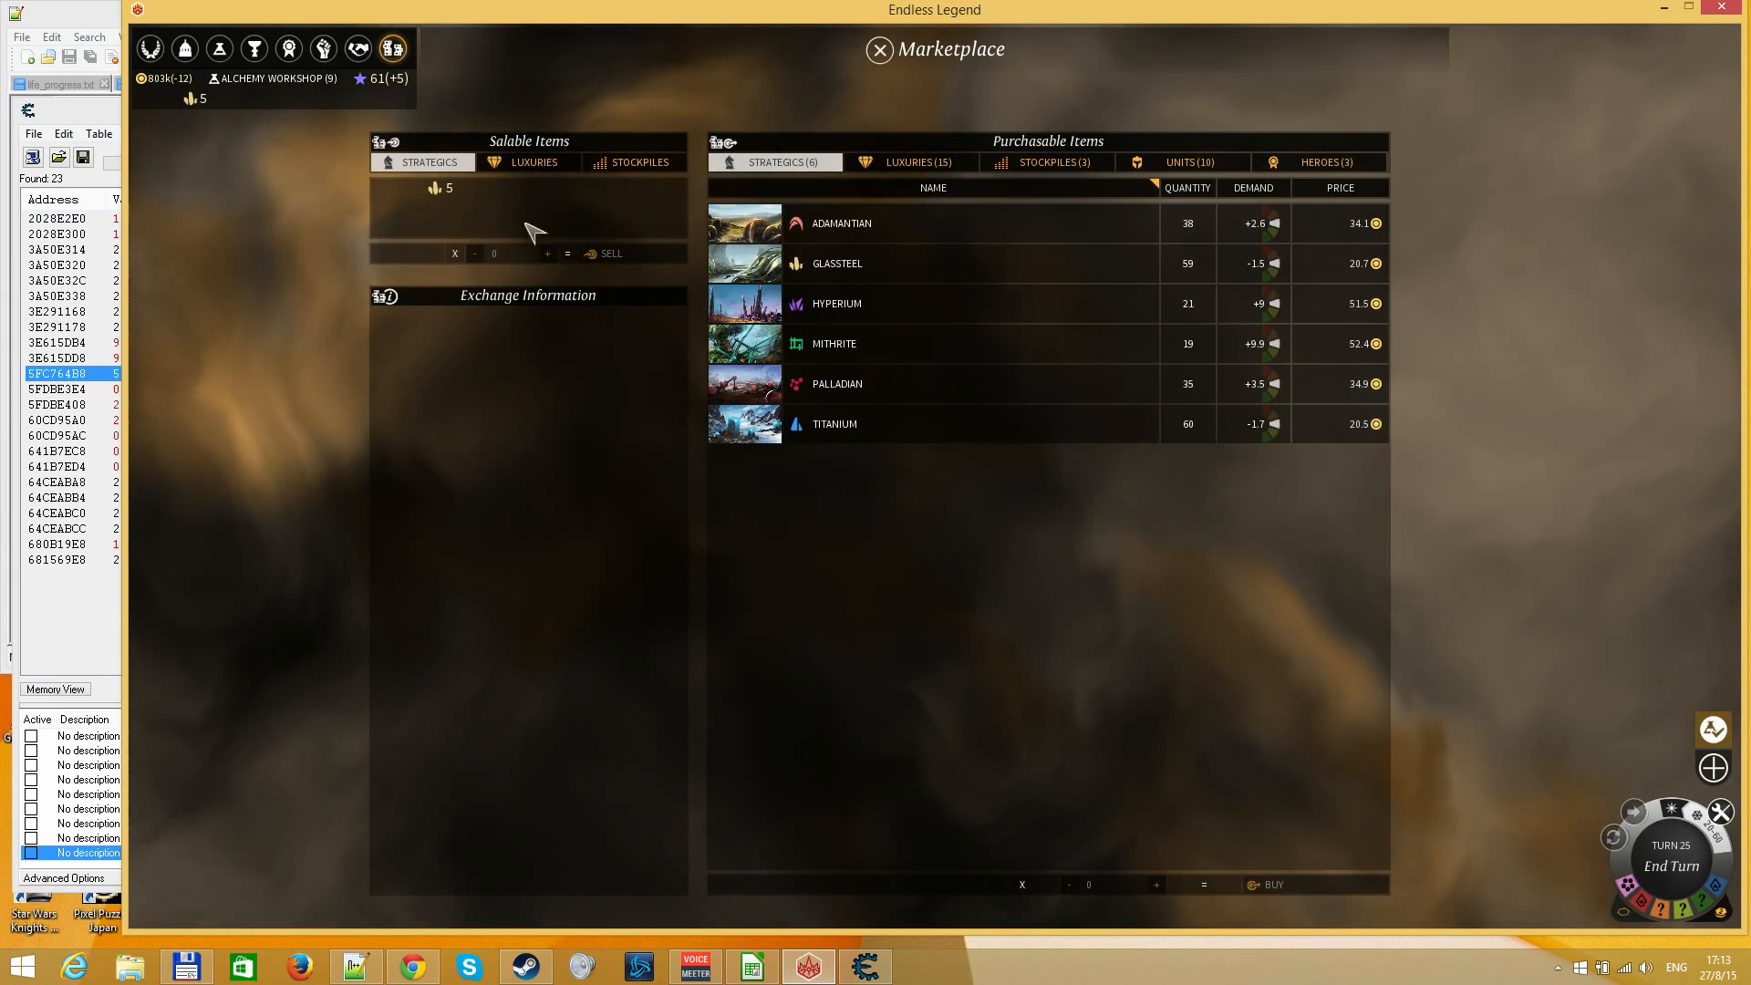
pyautogui.press('Escape')
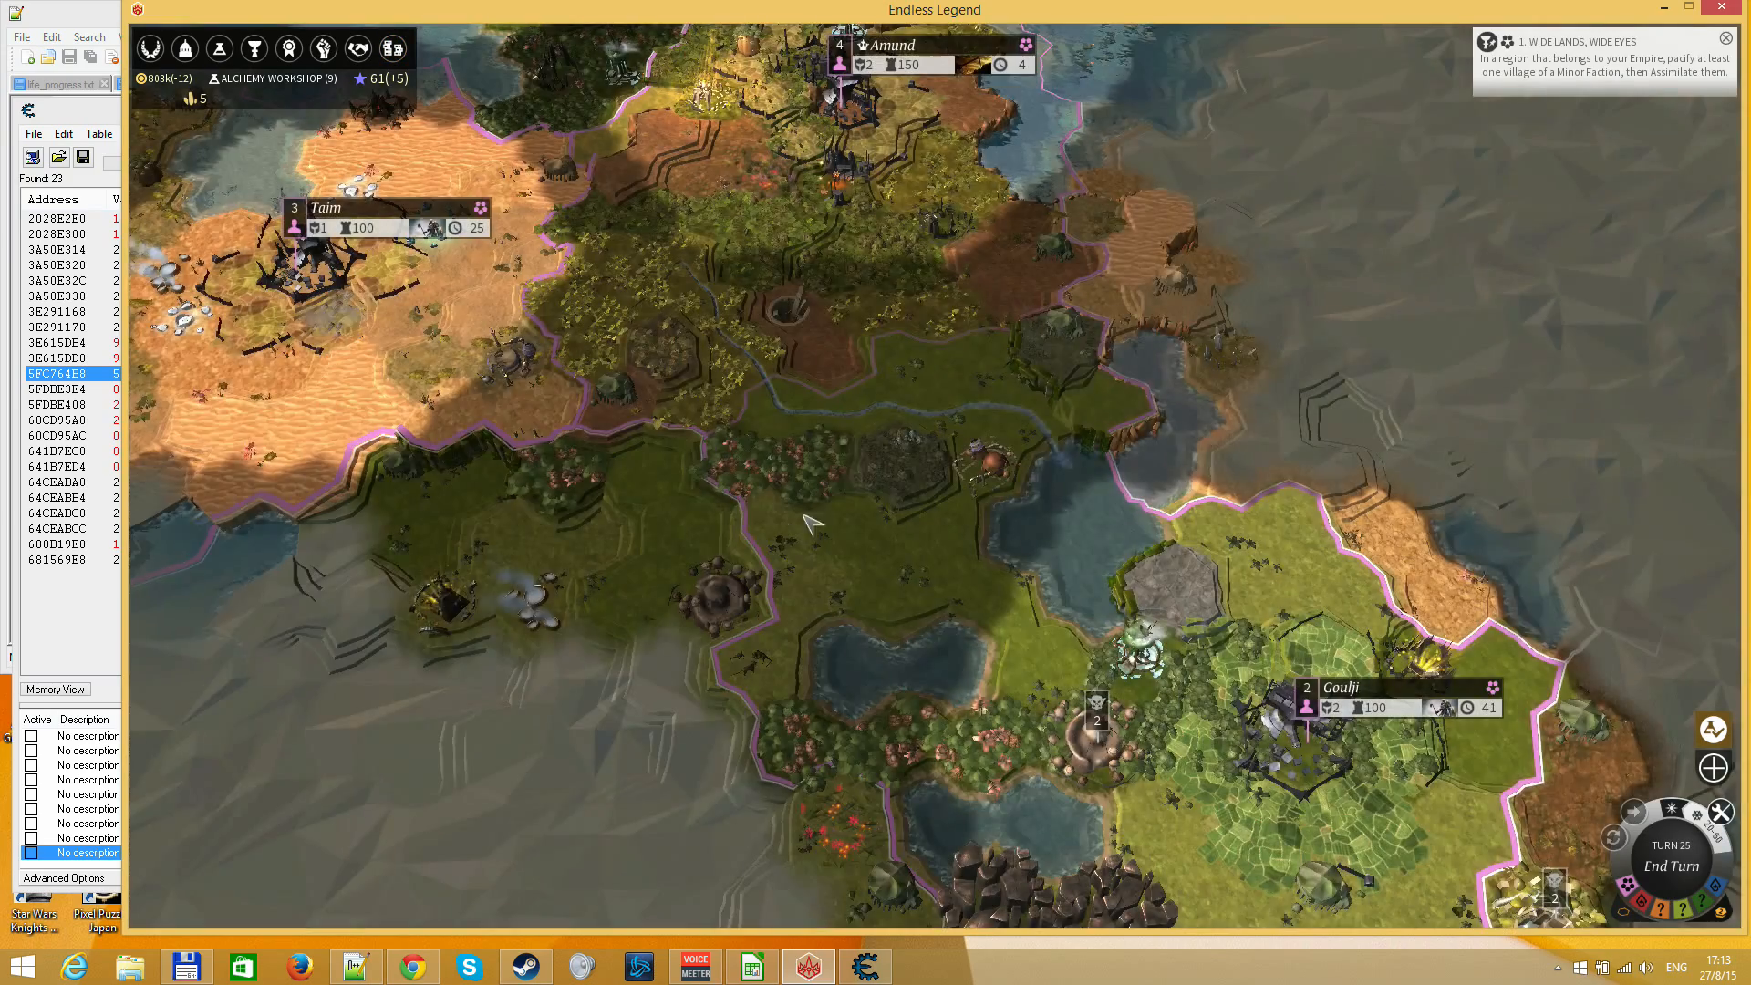
pyautogui.click(365, 222)
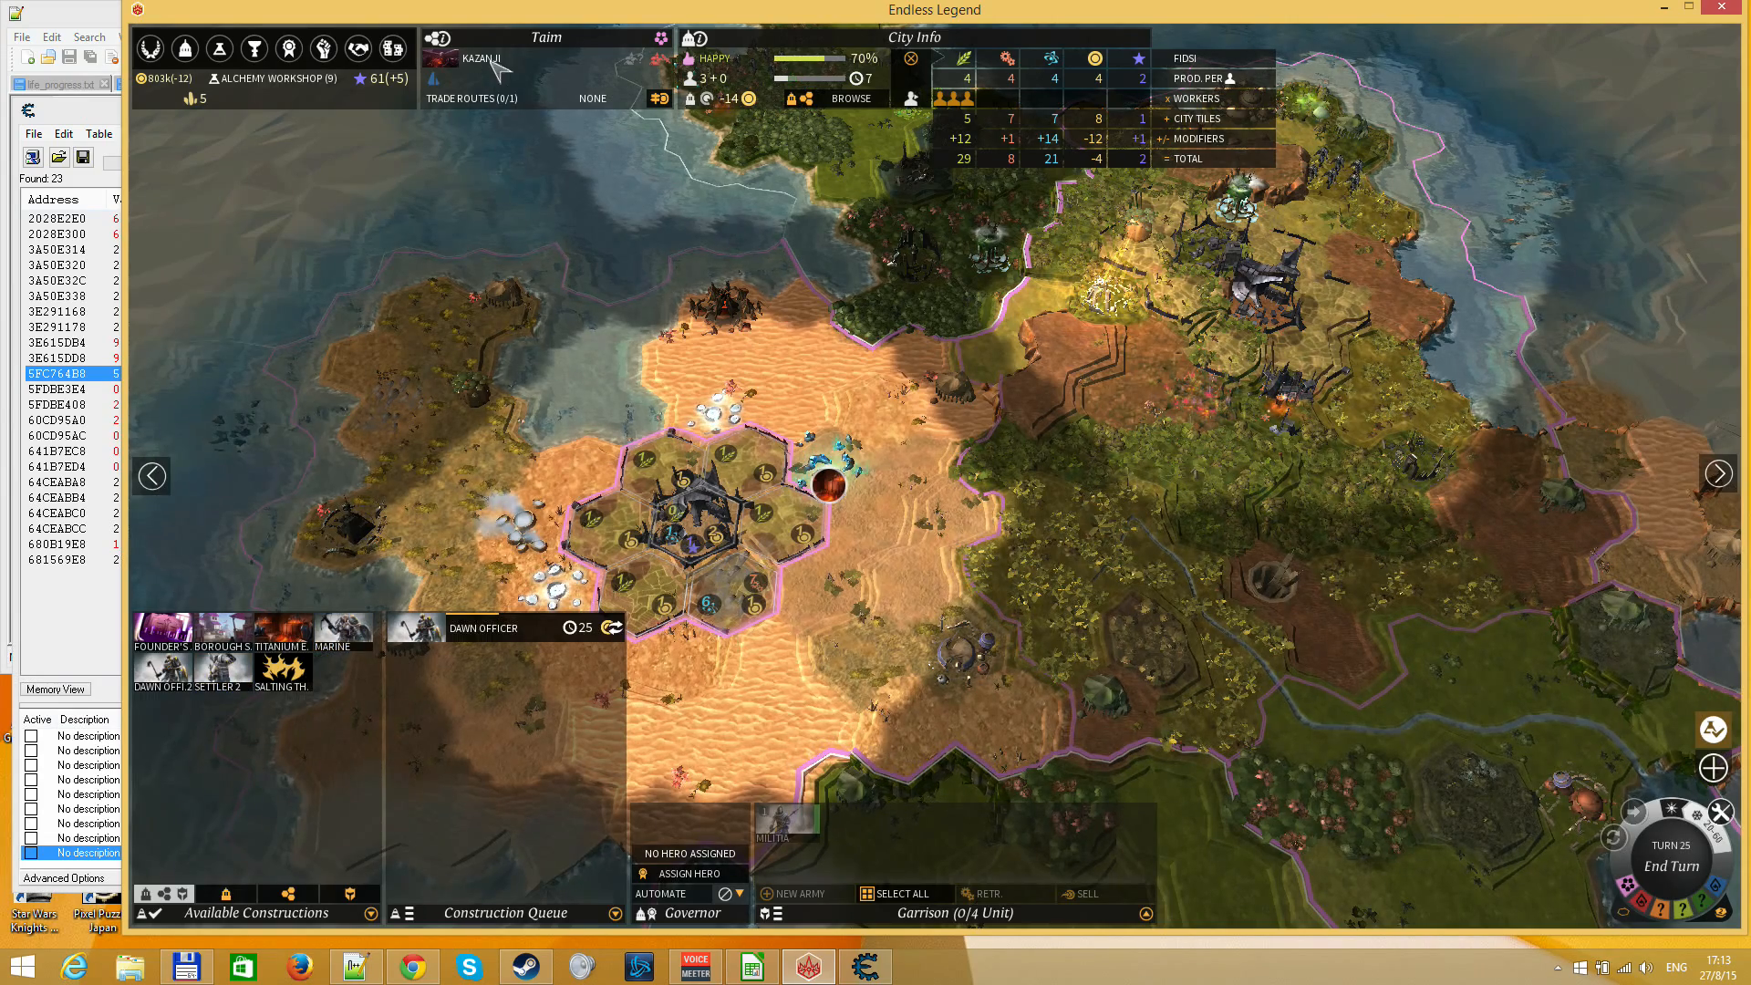
# Examine the Marine unit design and its armory equipment on the Military Screen, then return to Taim without changes
pyautogui.click(326, 51)
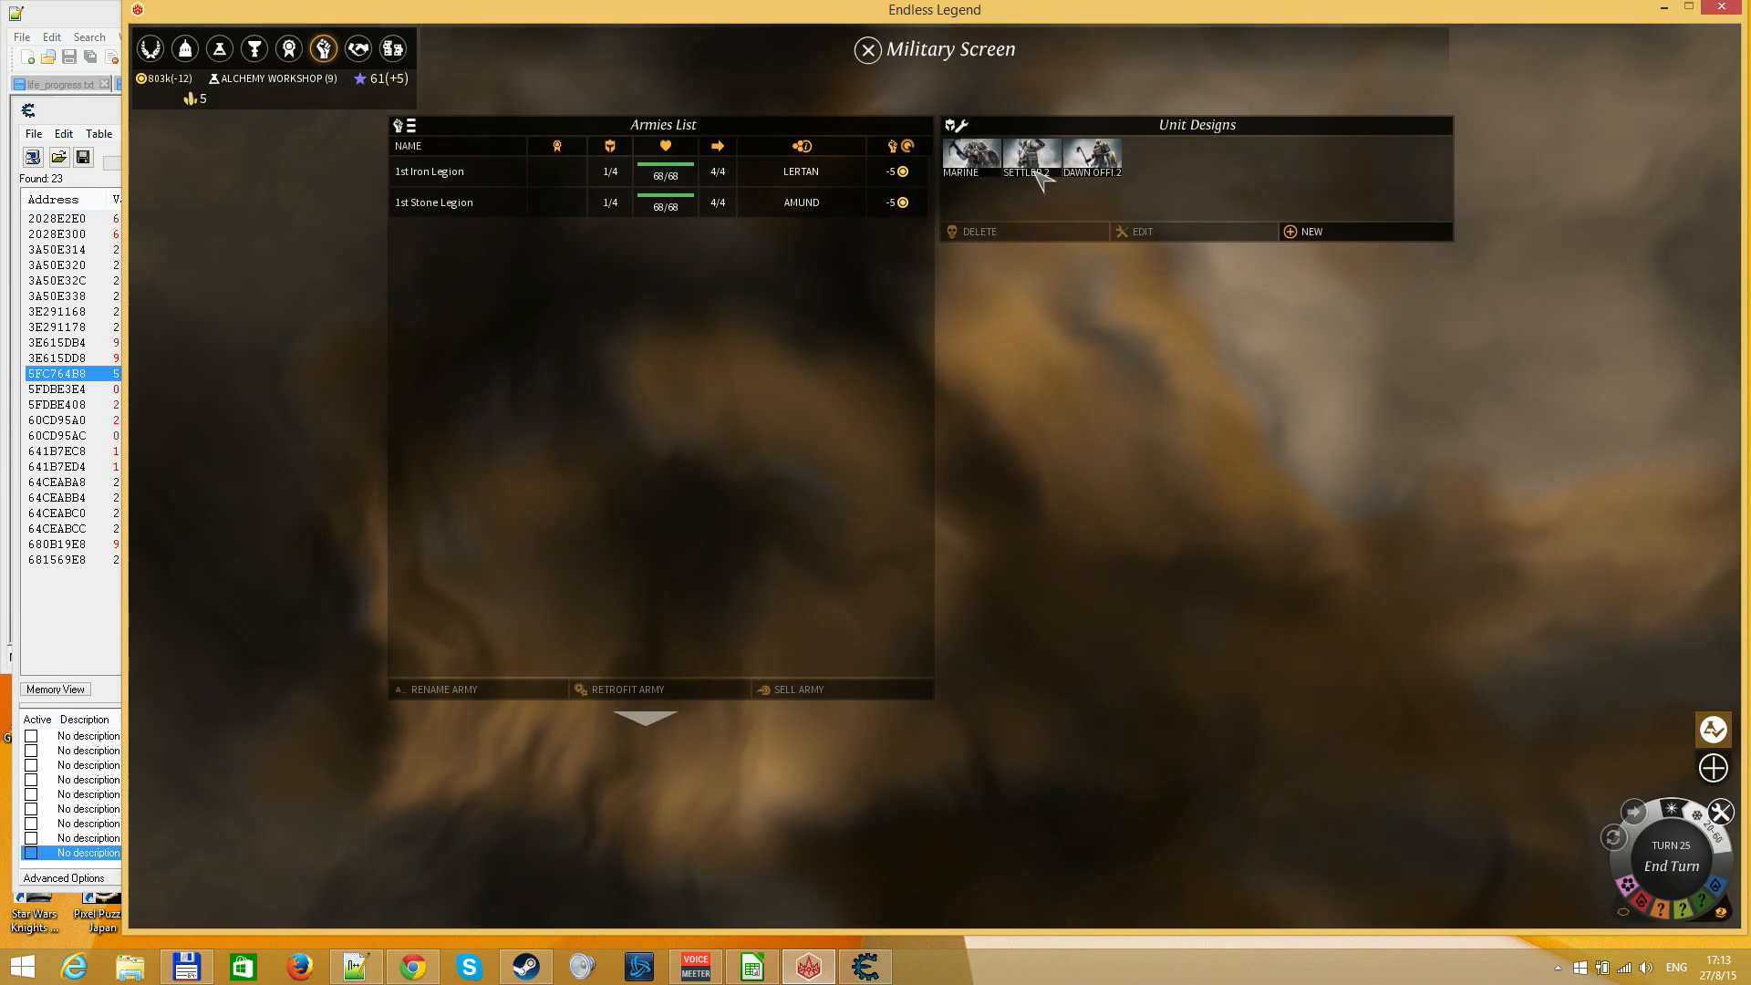
pyautogui.click(972, 155)
pyautogui.click(1152, 235)
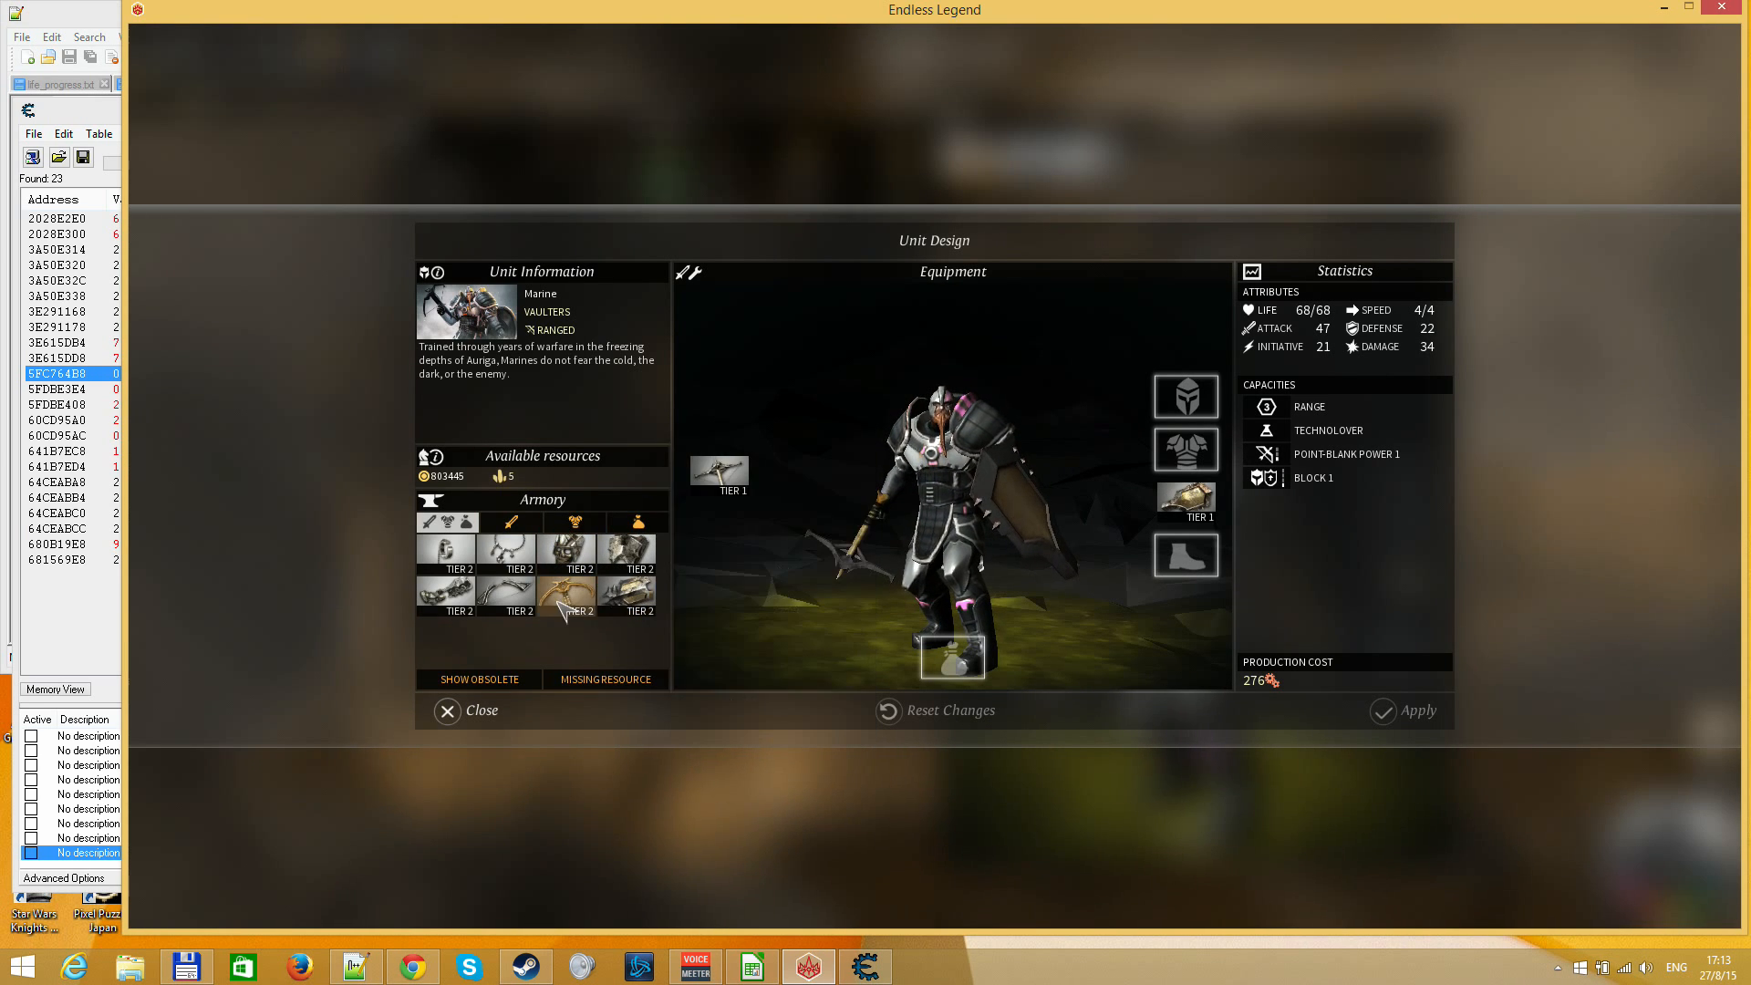
pyautogui.click(497, 520)
pyautogui.click(447, 522)
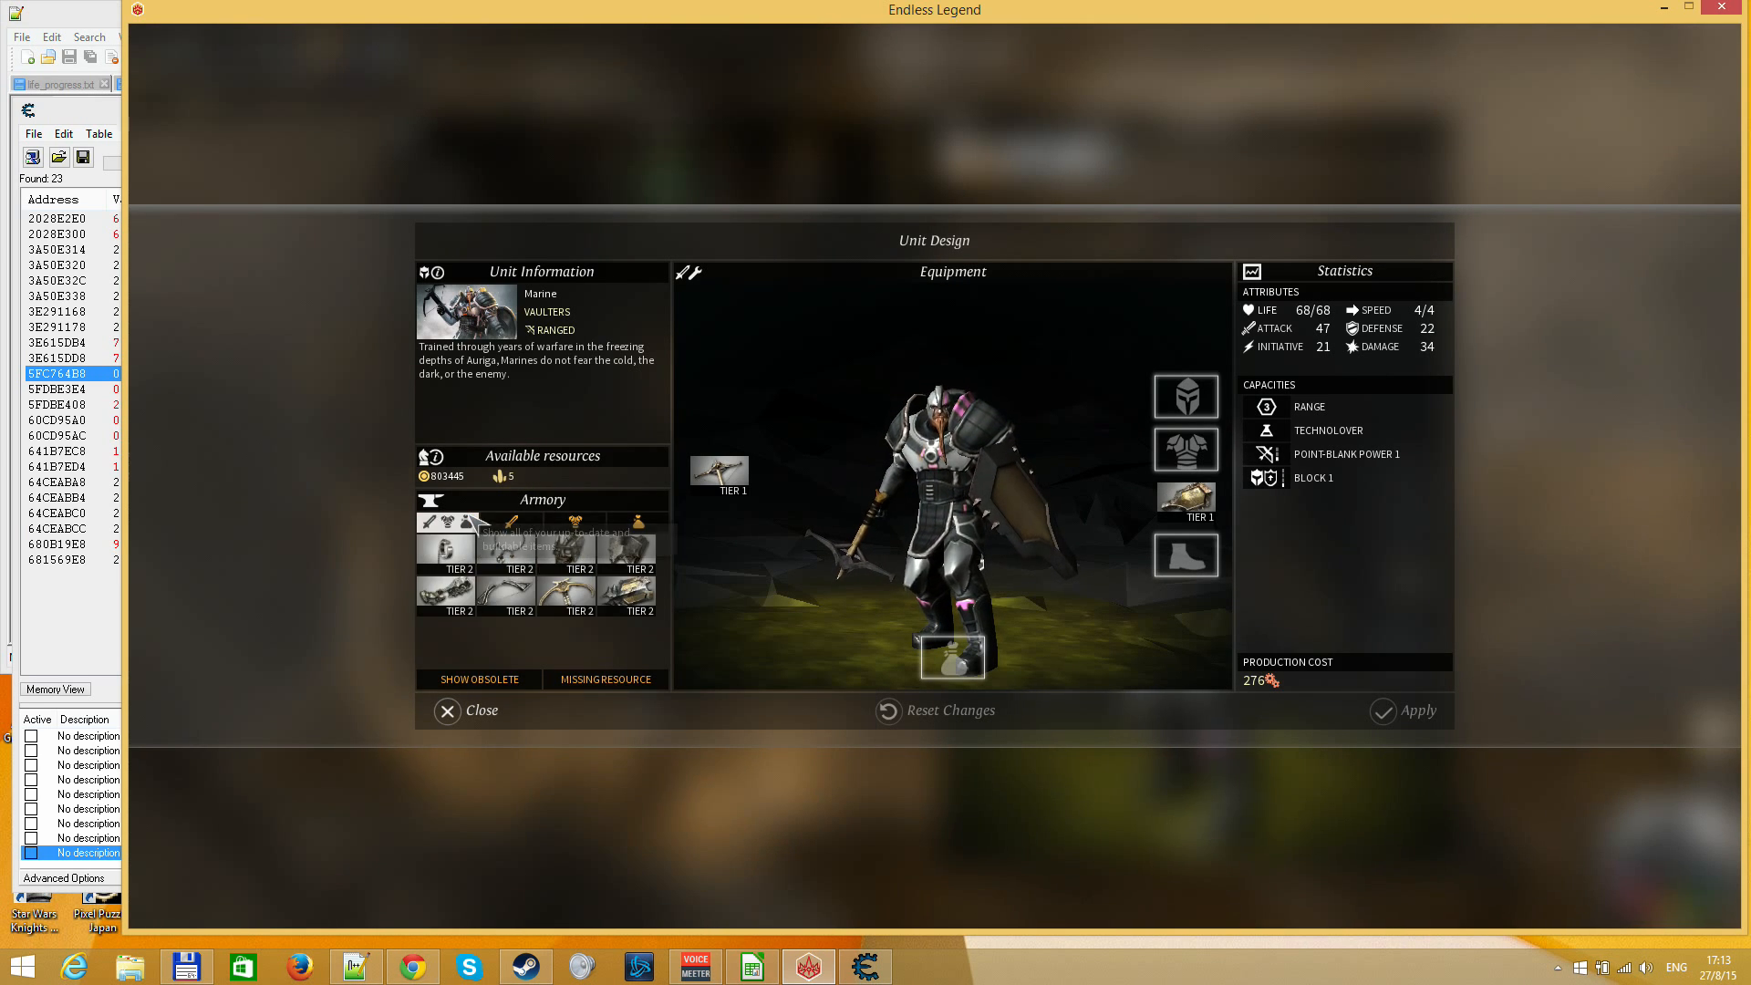
pyautogui.press('Escape')
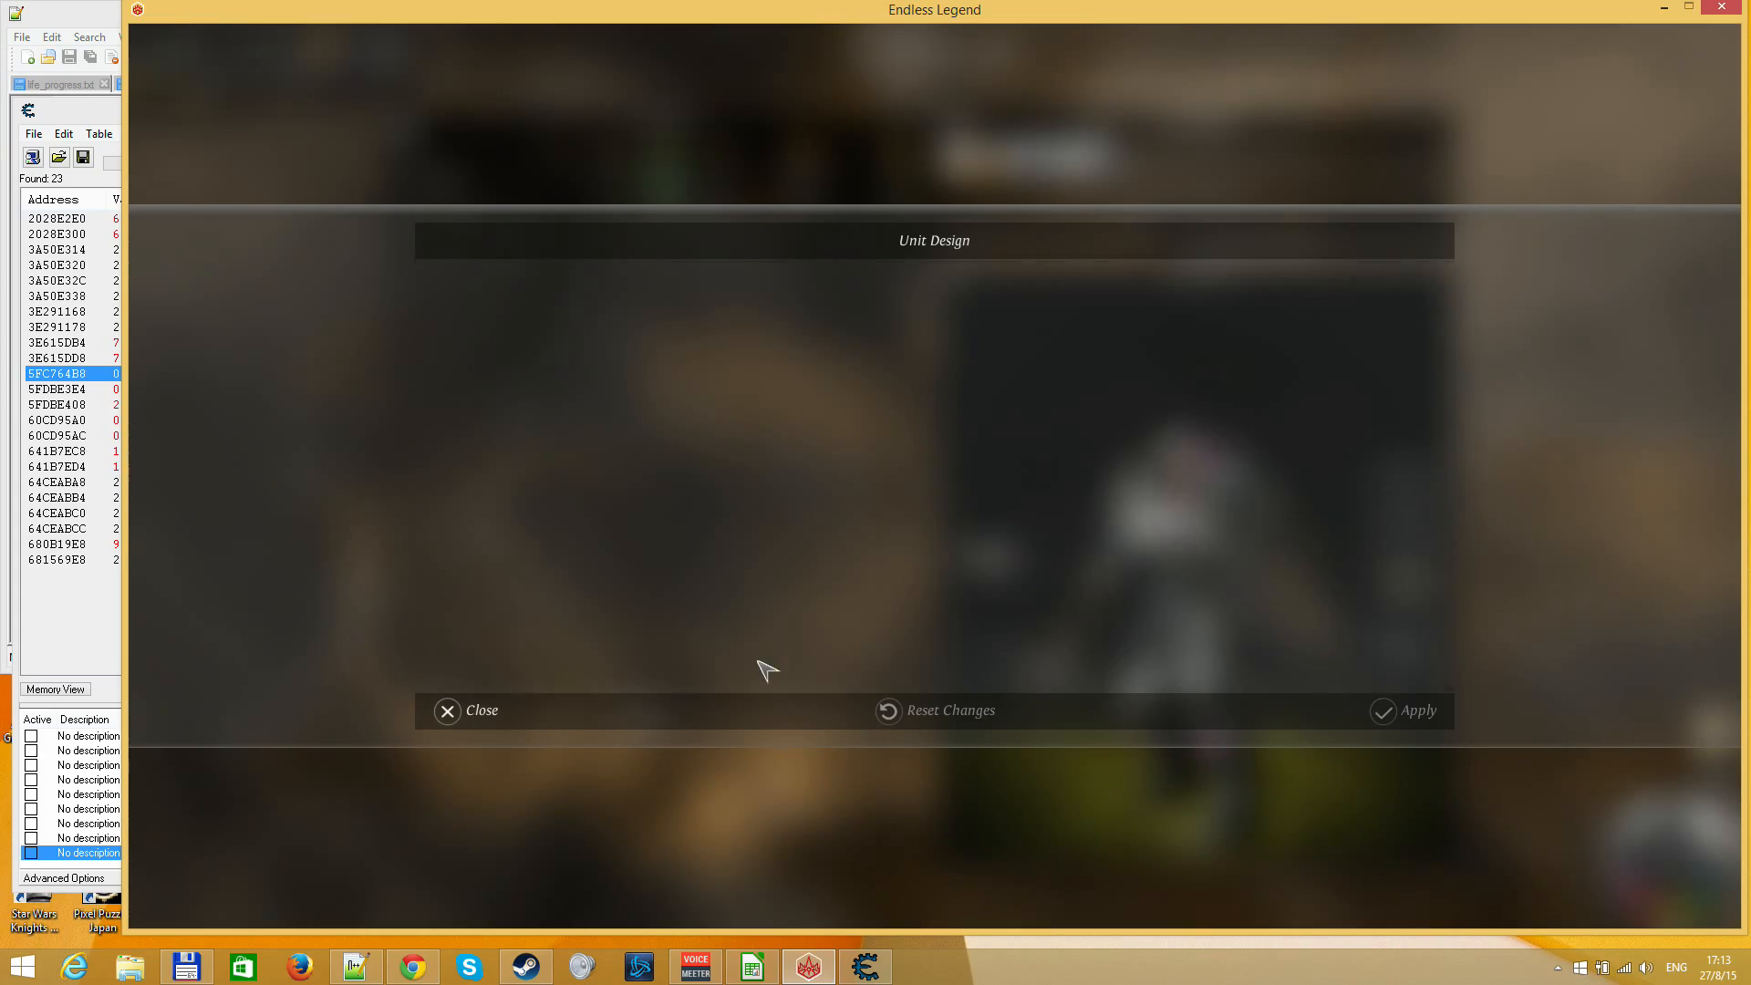
pyautogui.press('Escape')
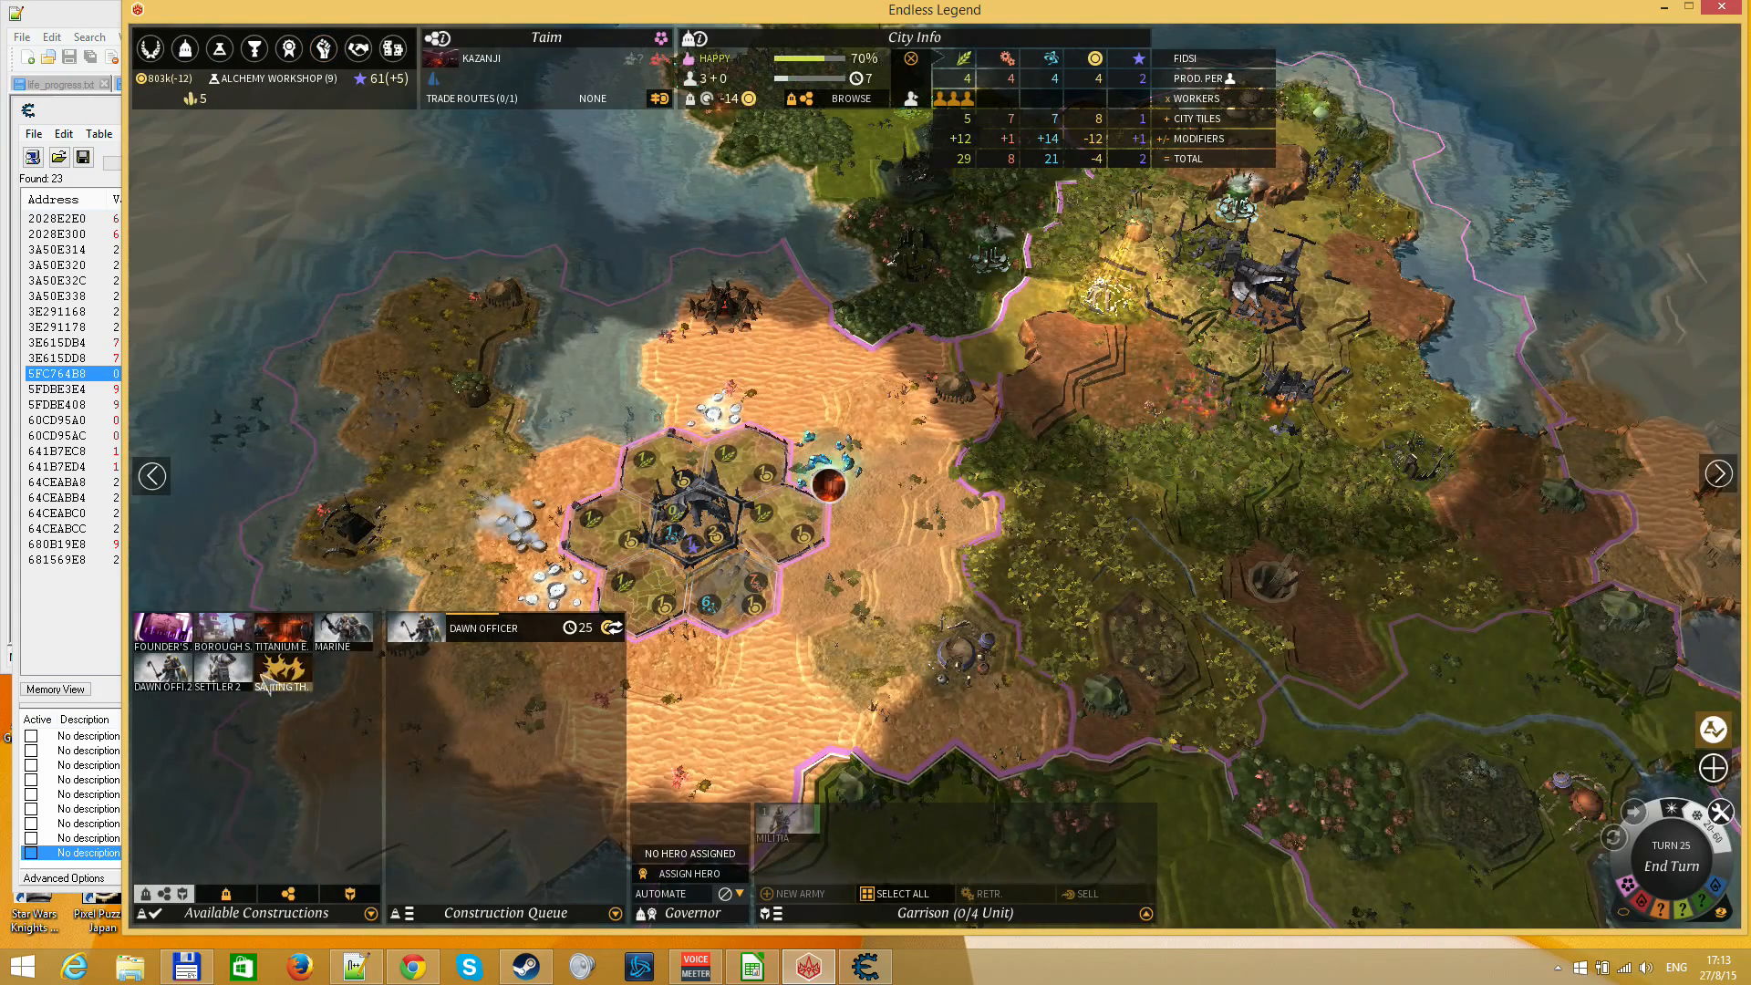
# Review the available constructions and queues of the cities Taim, Goulji and Amund, then return to the map
pyautogui.moveTo(288, 642)
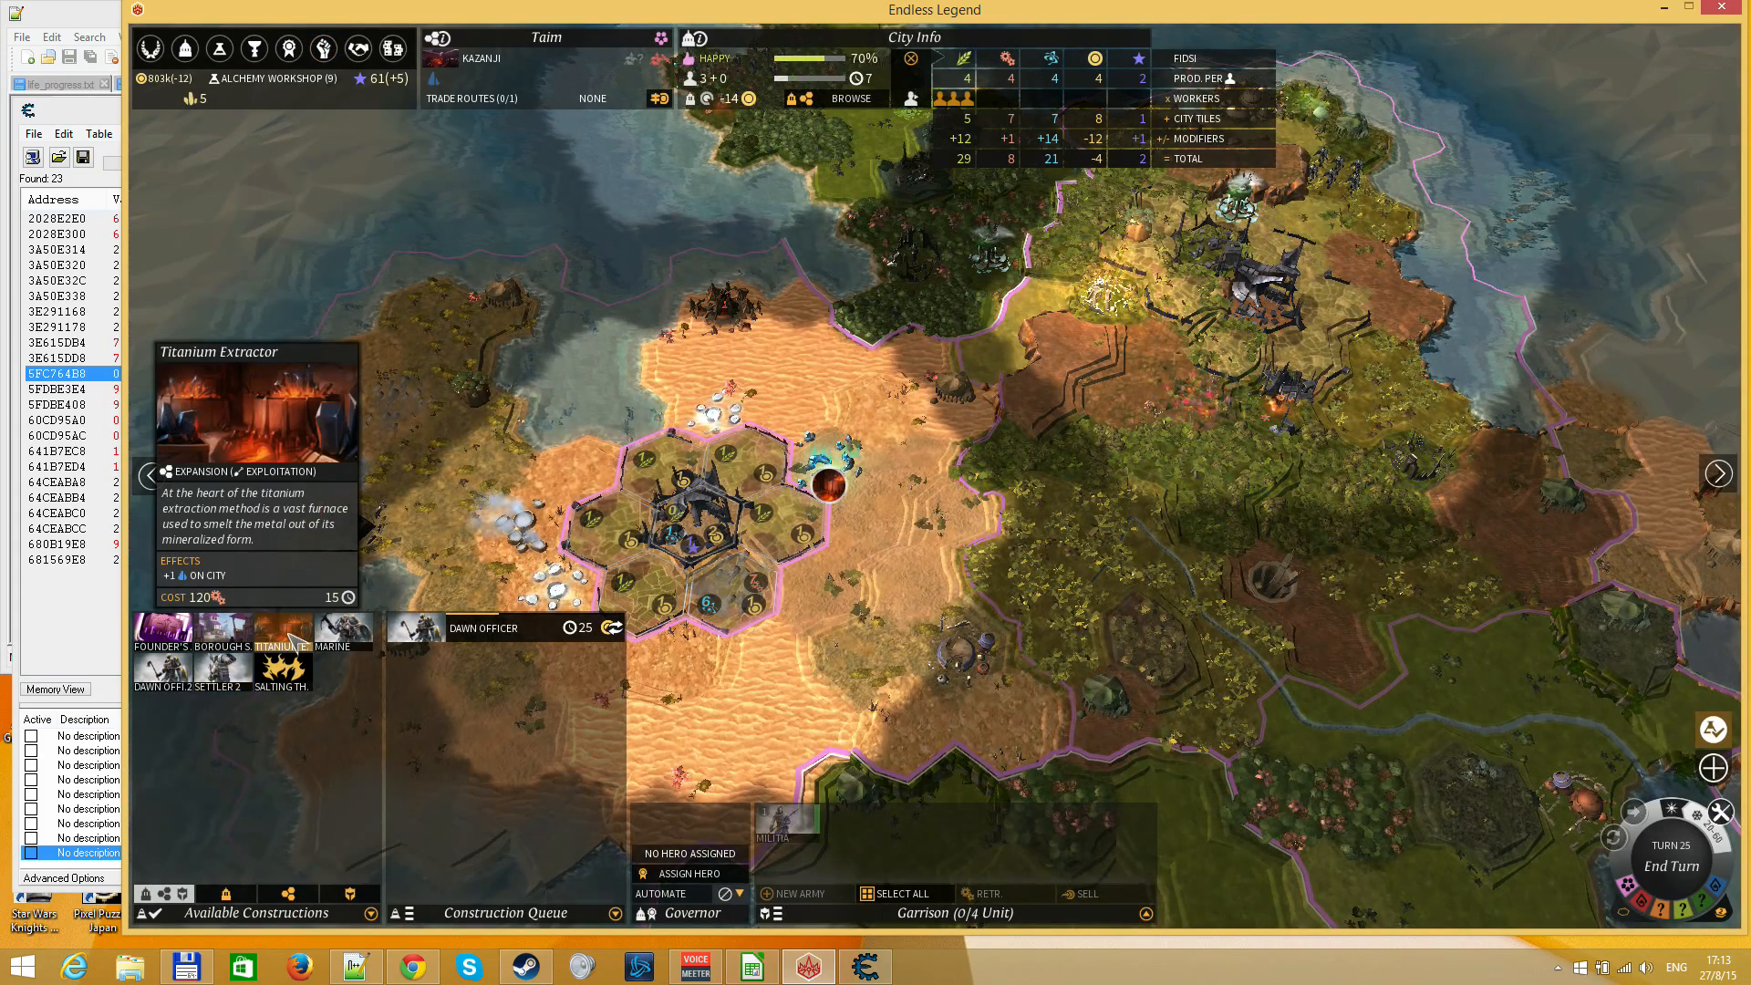
pyautogui.press('Escape')
pyautogui.press('Right')
pyautogui.press('Down')
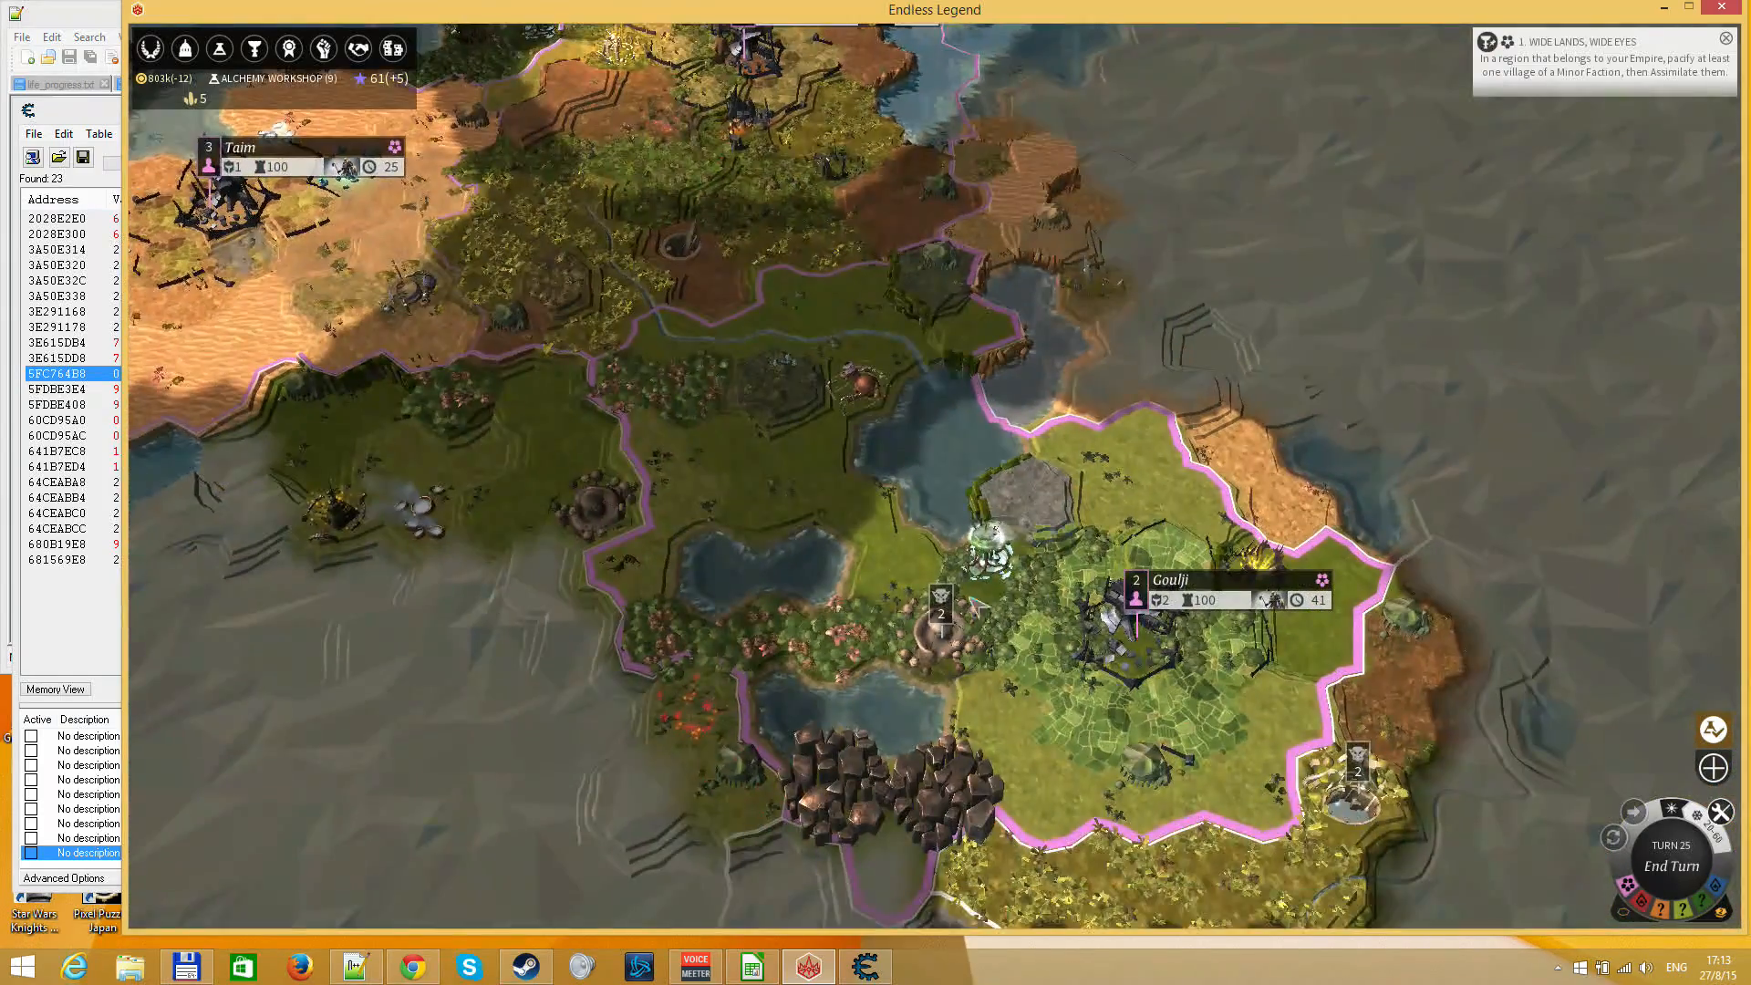
pyautogui.click(1176, 584)
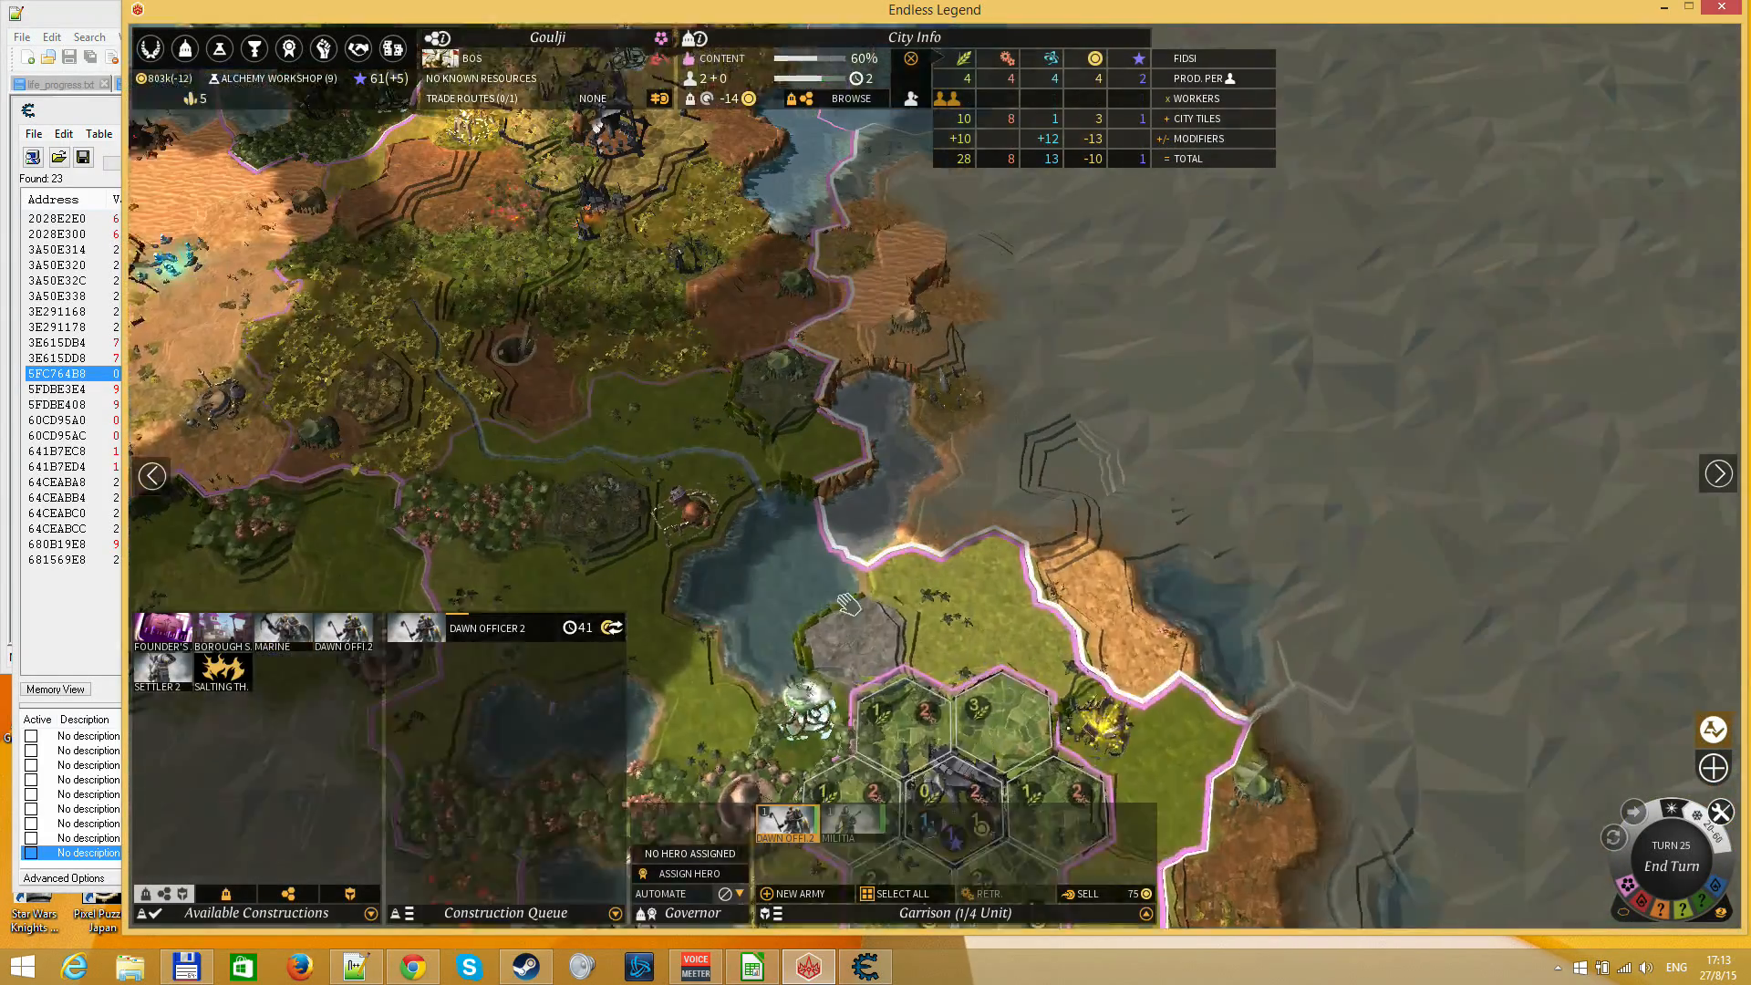
pyautogui.moveTo(849, 604); pyautogui.dragTo(855, 731)
pyautogui.click(587, 266)
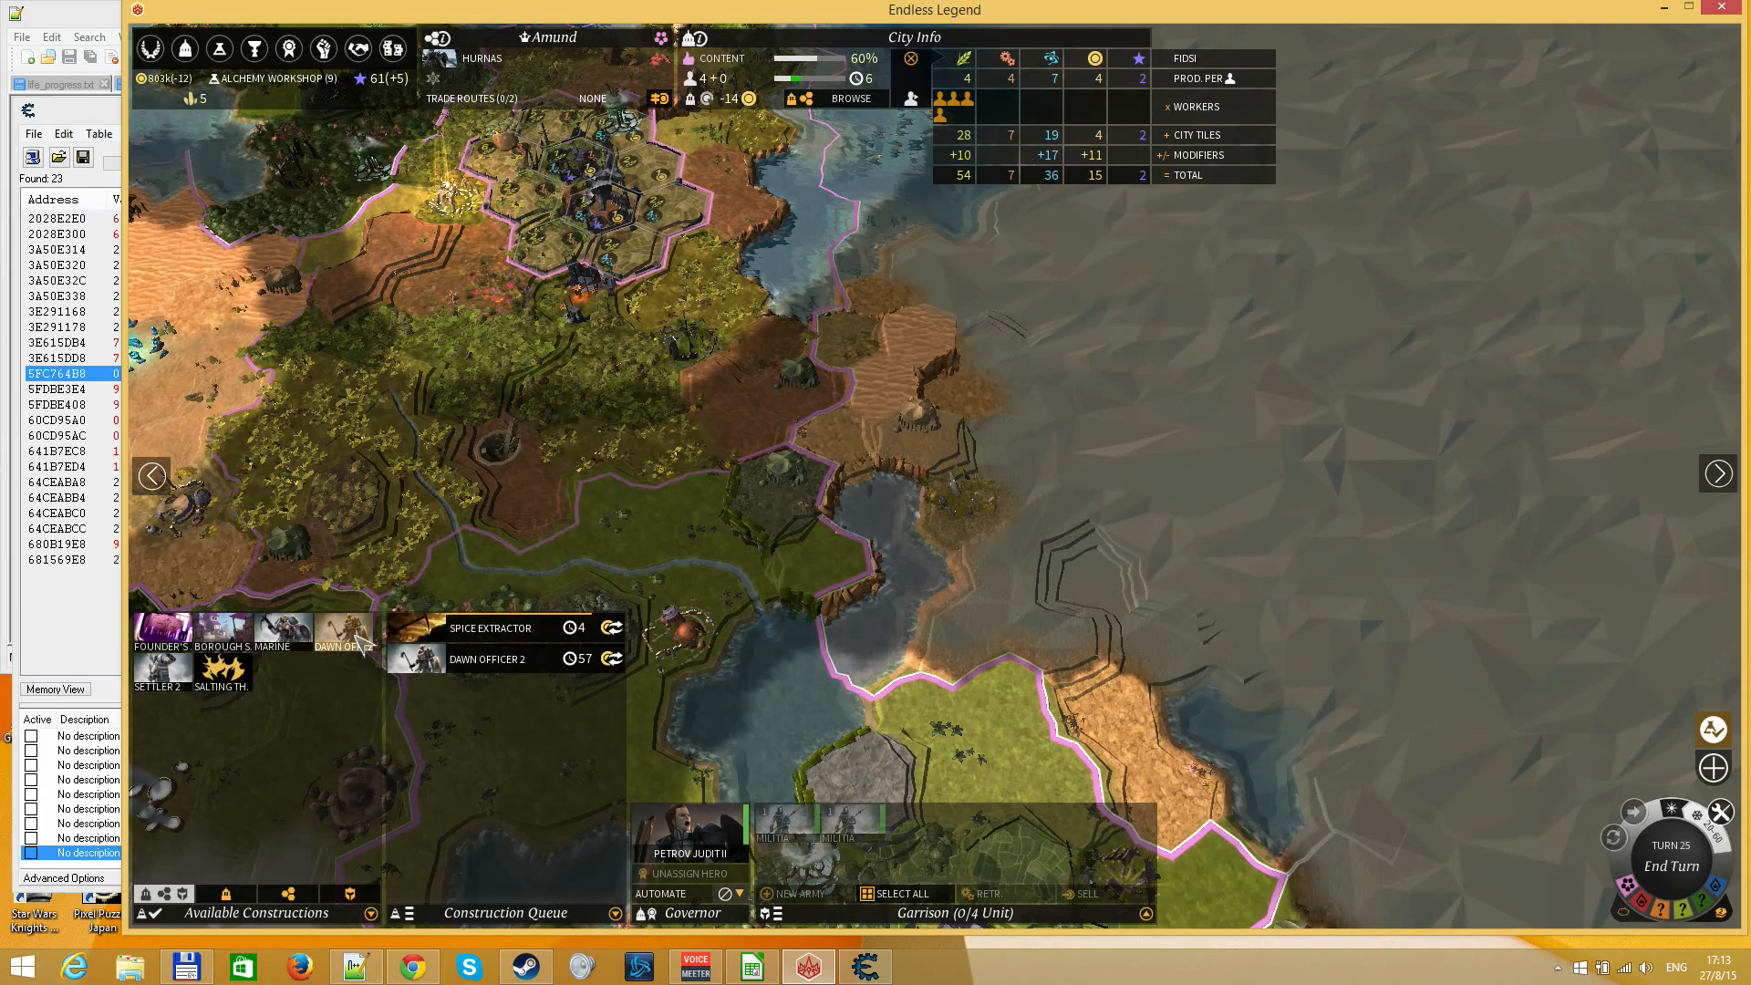
pyautogui.rightClick(823, 570)
pyautogui.moveTo(737, 686); pyautogui.dragTo(782, 424)
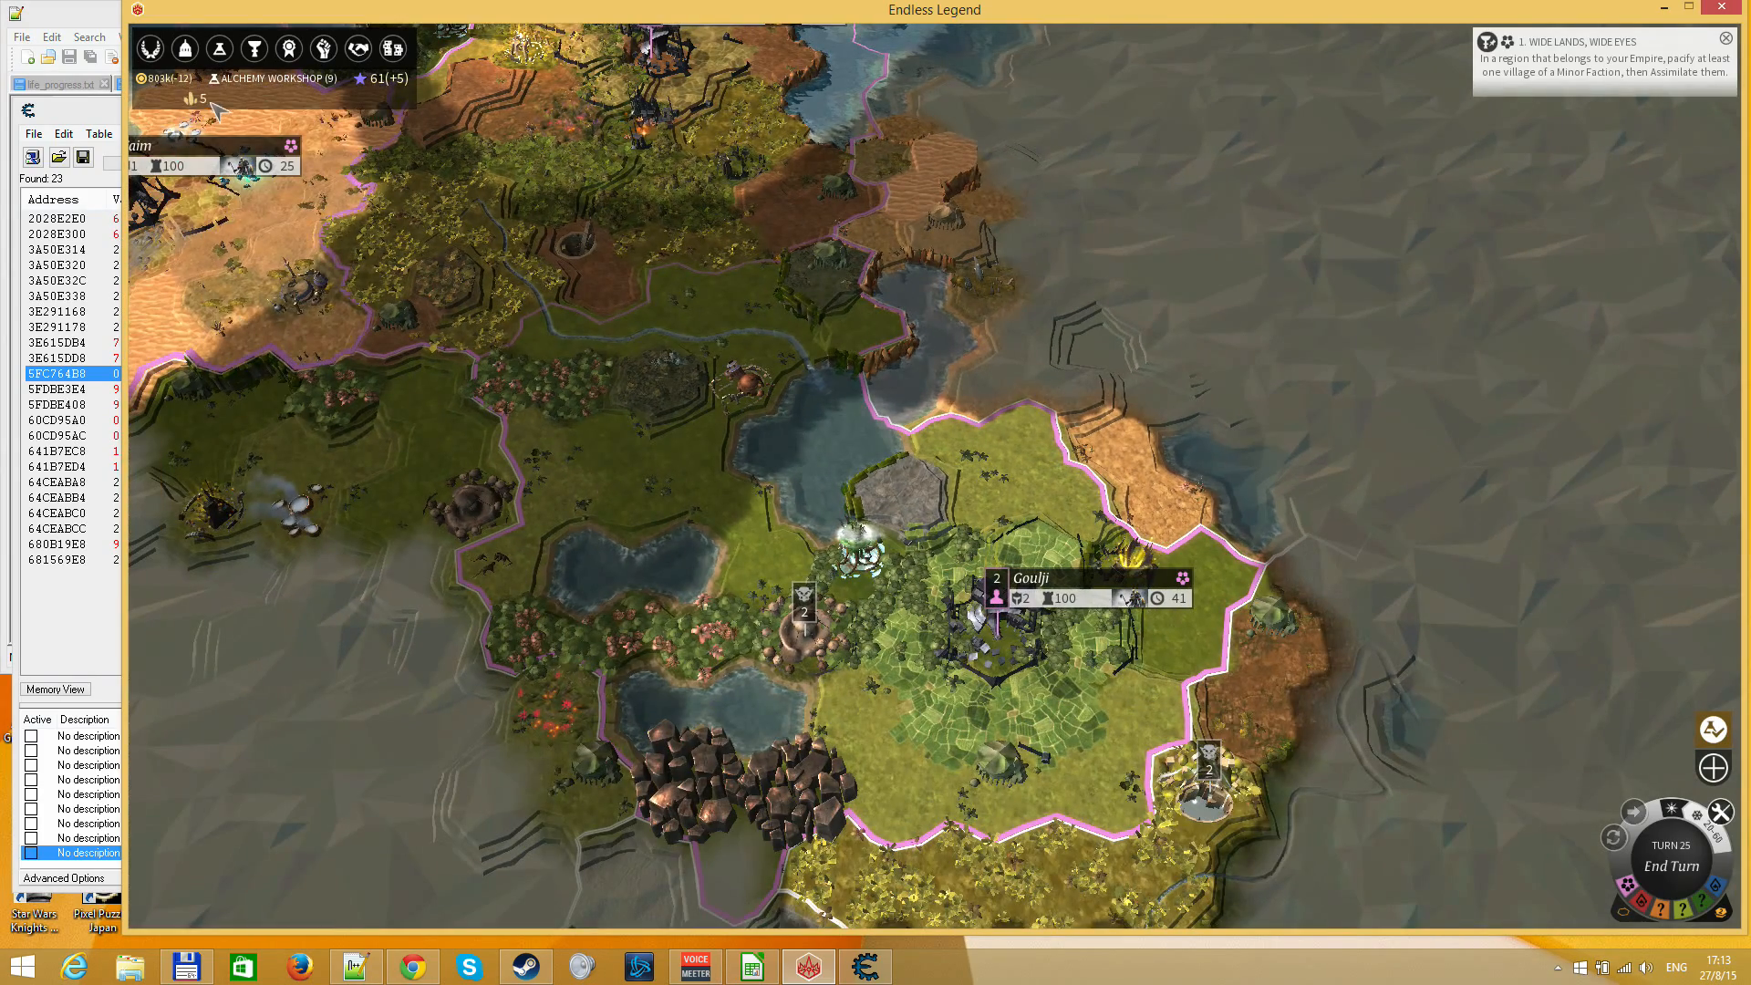
# Buy 1 Moonleaf from the Marketplace's purchasable luxuries and show the owned luxuries among the salable items
pyautogui.moveTo(209, 104)
pyautogui.click(392, 48)
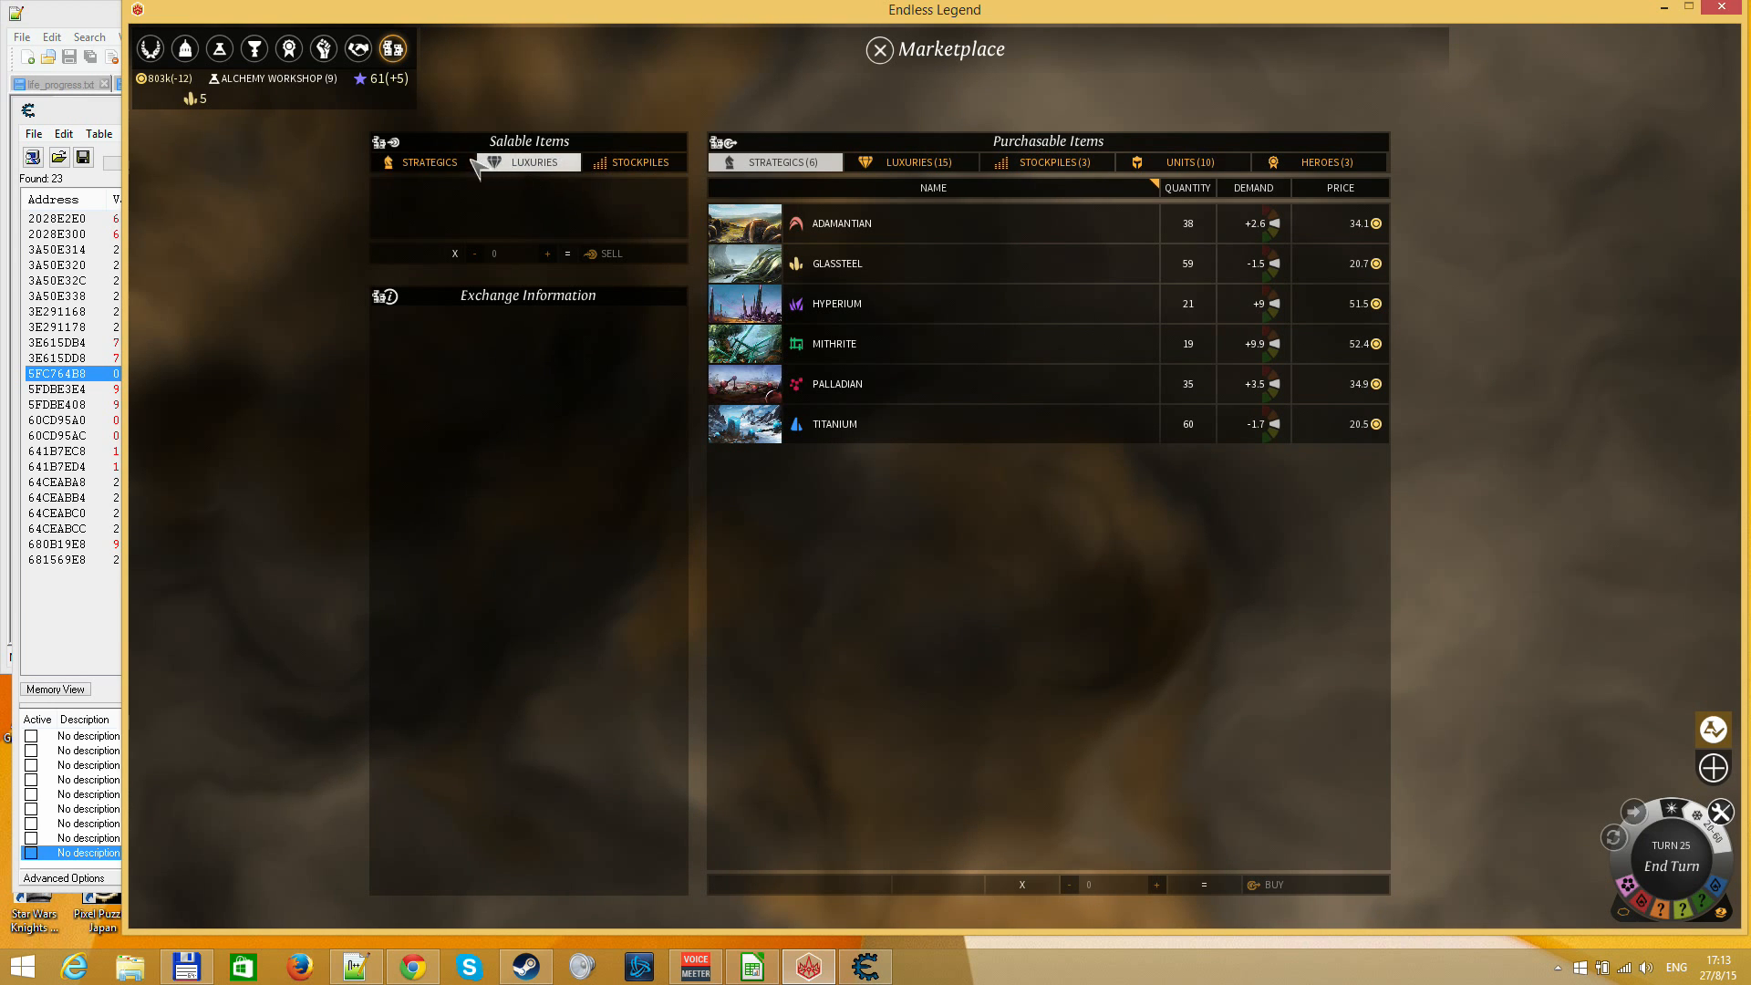
pyautogui.click(921, 162)
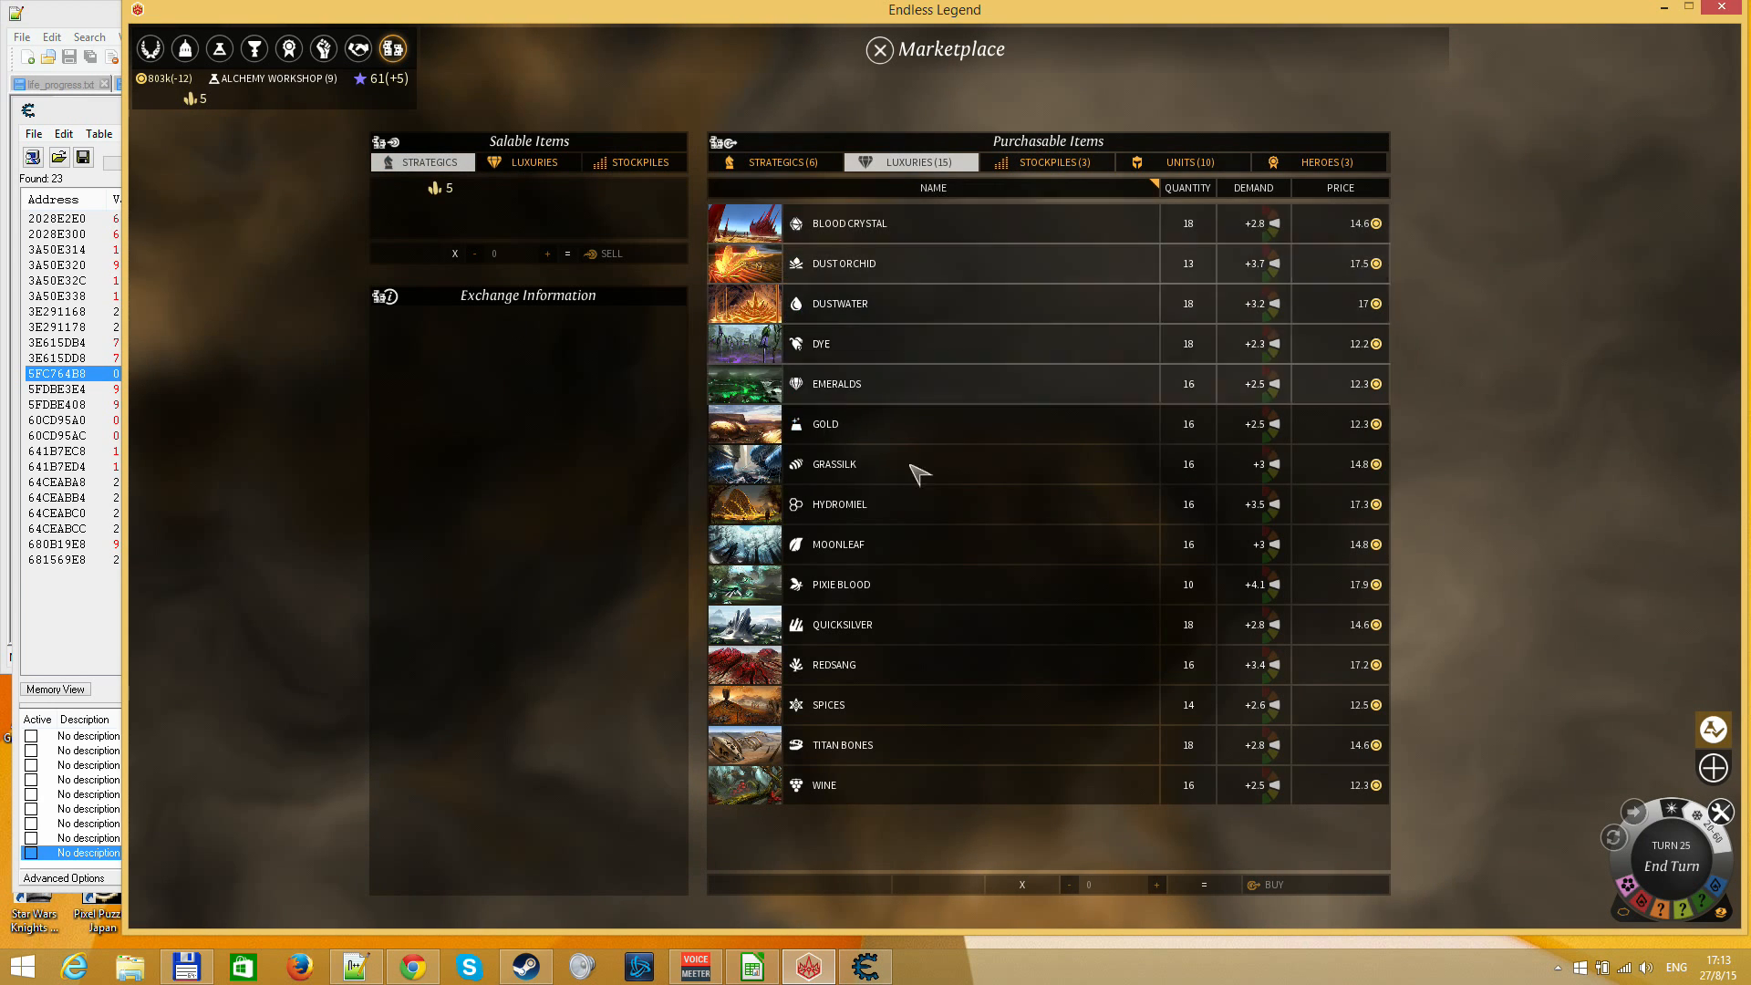
pyautogui.moveTo(878, 263)
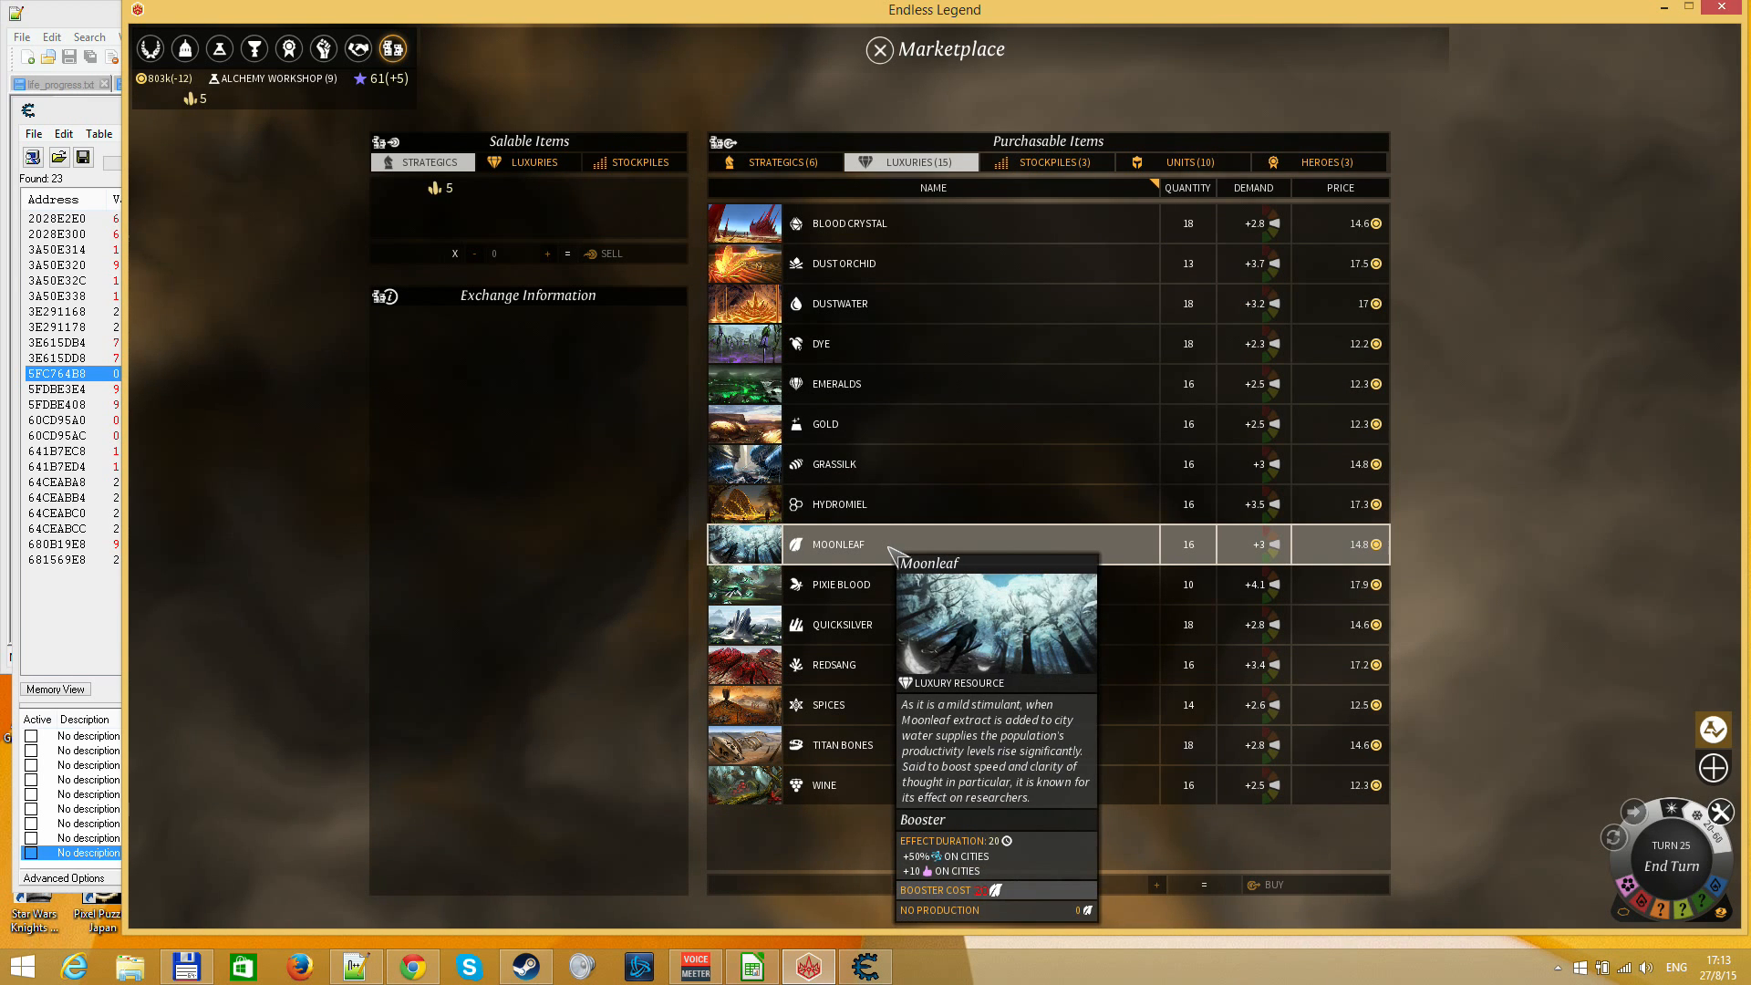
pyautogui.click(890, 548)
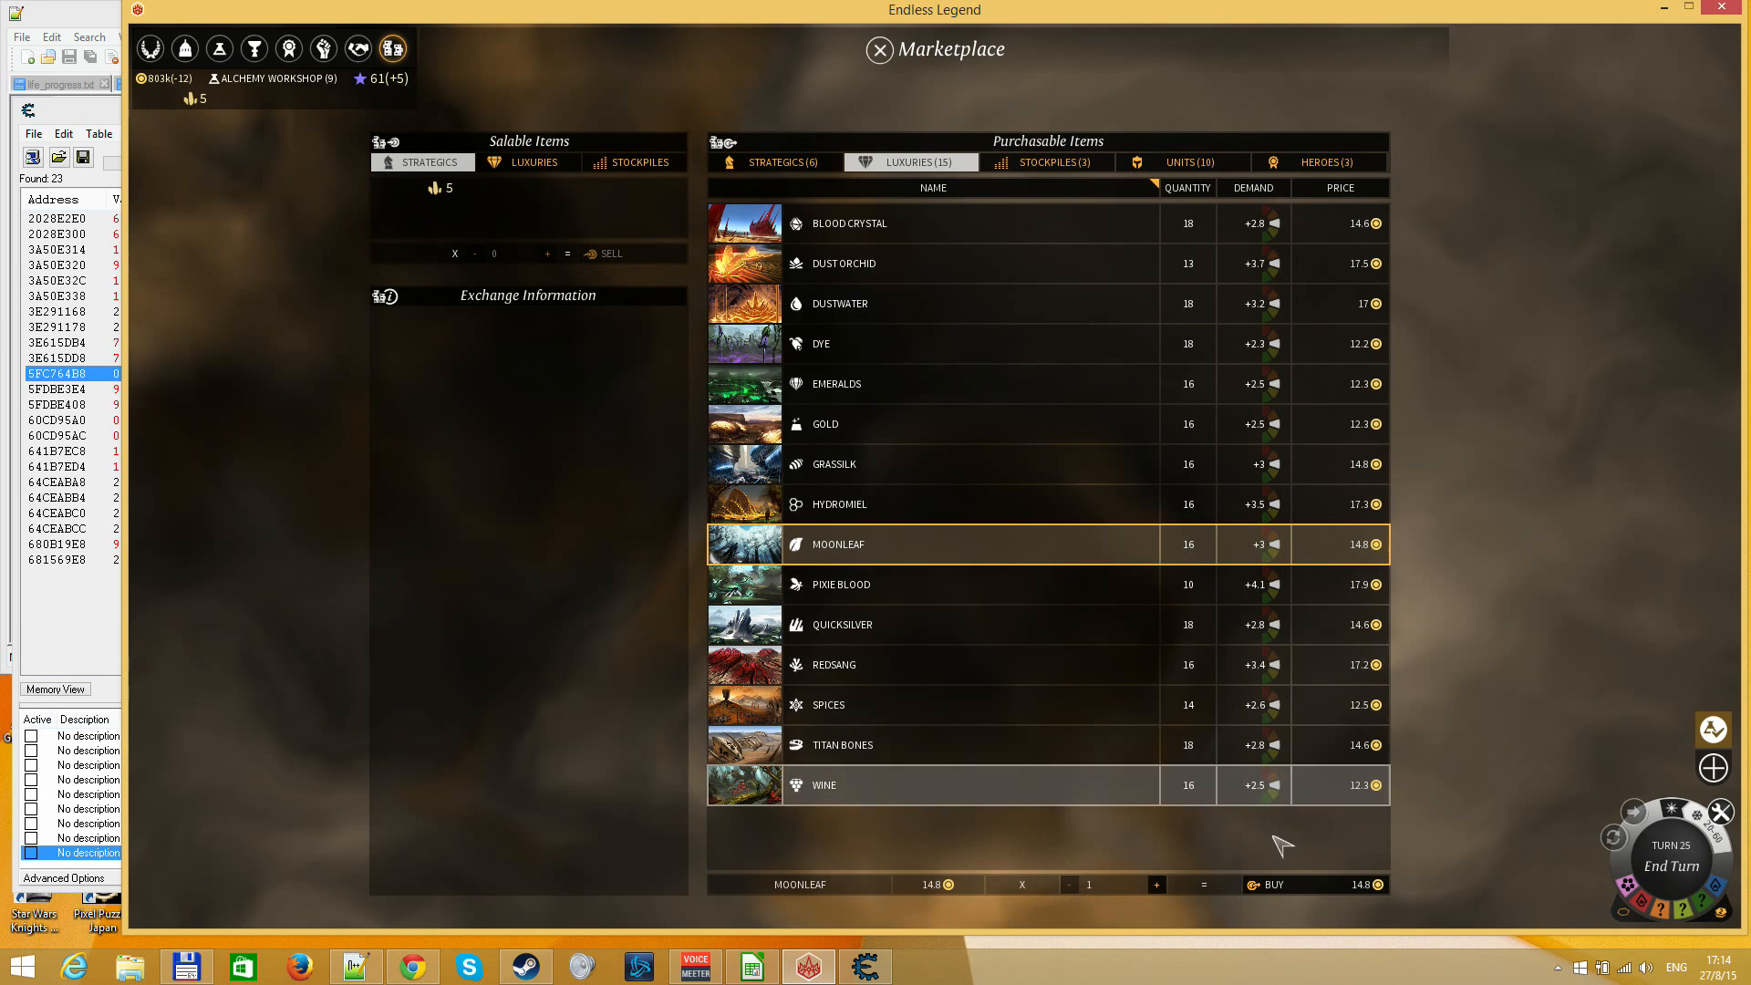
pyautogui.click(1270, 885)
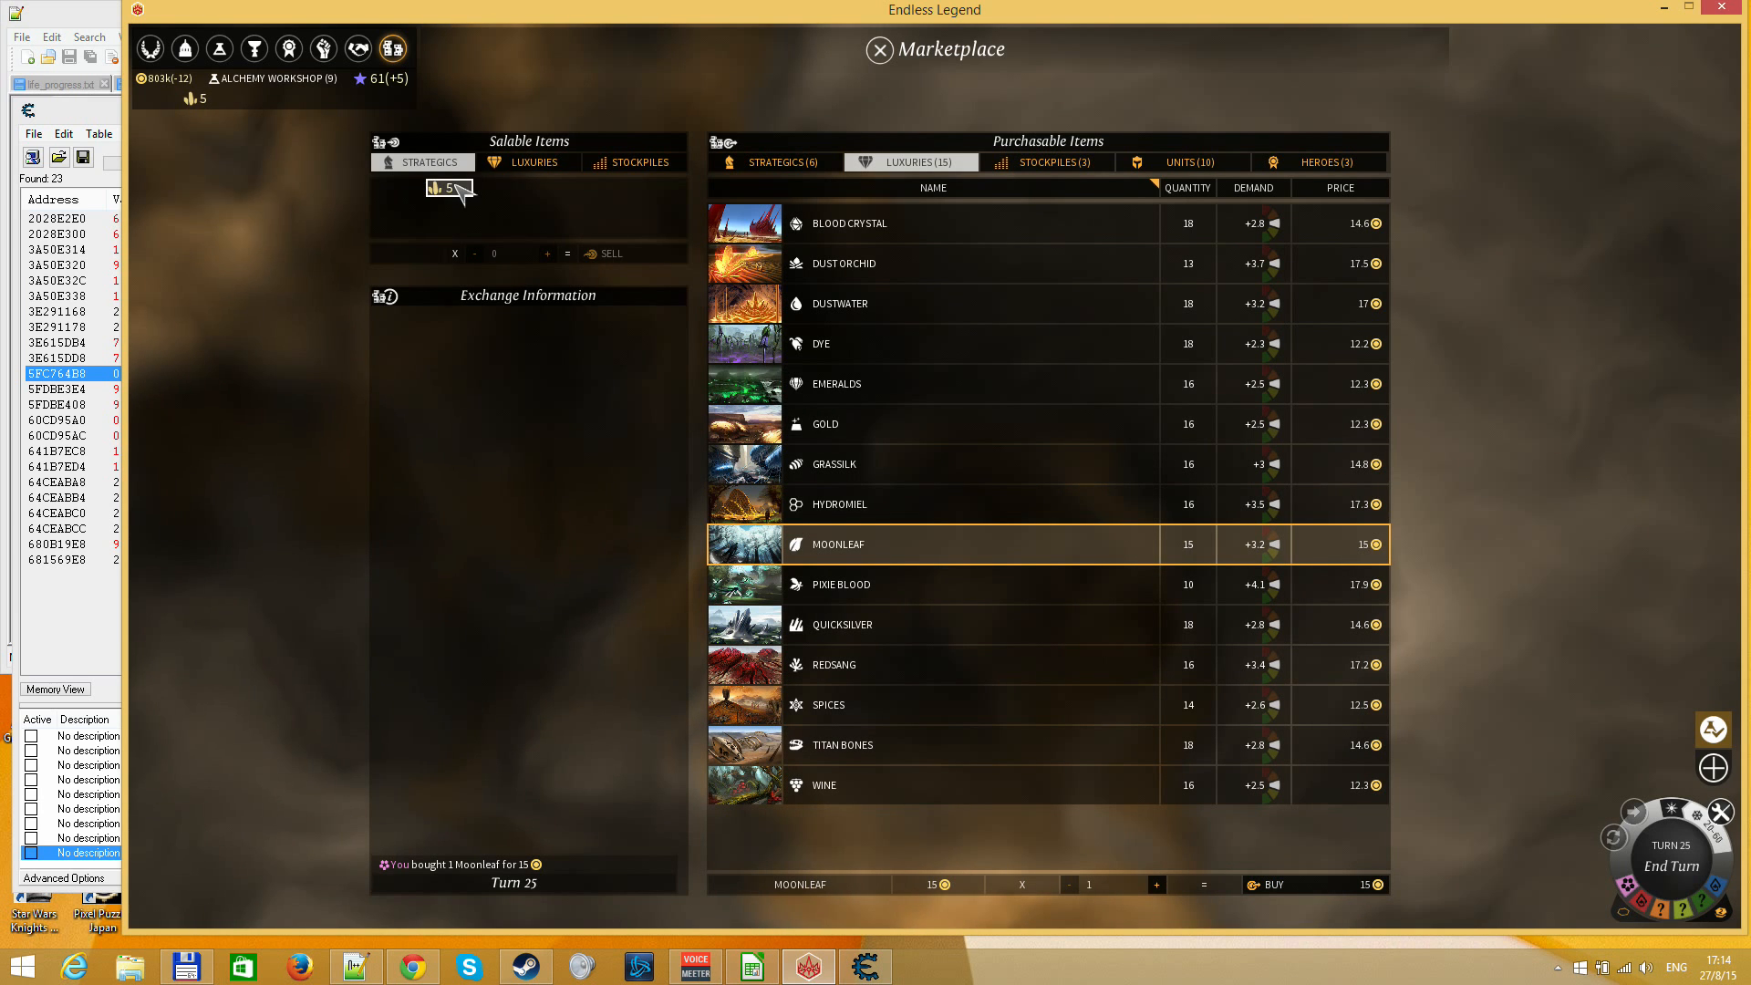
pyautogui.click(531, 162)
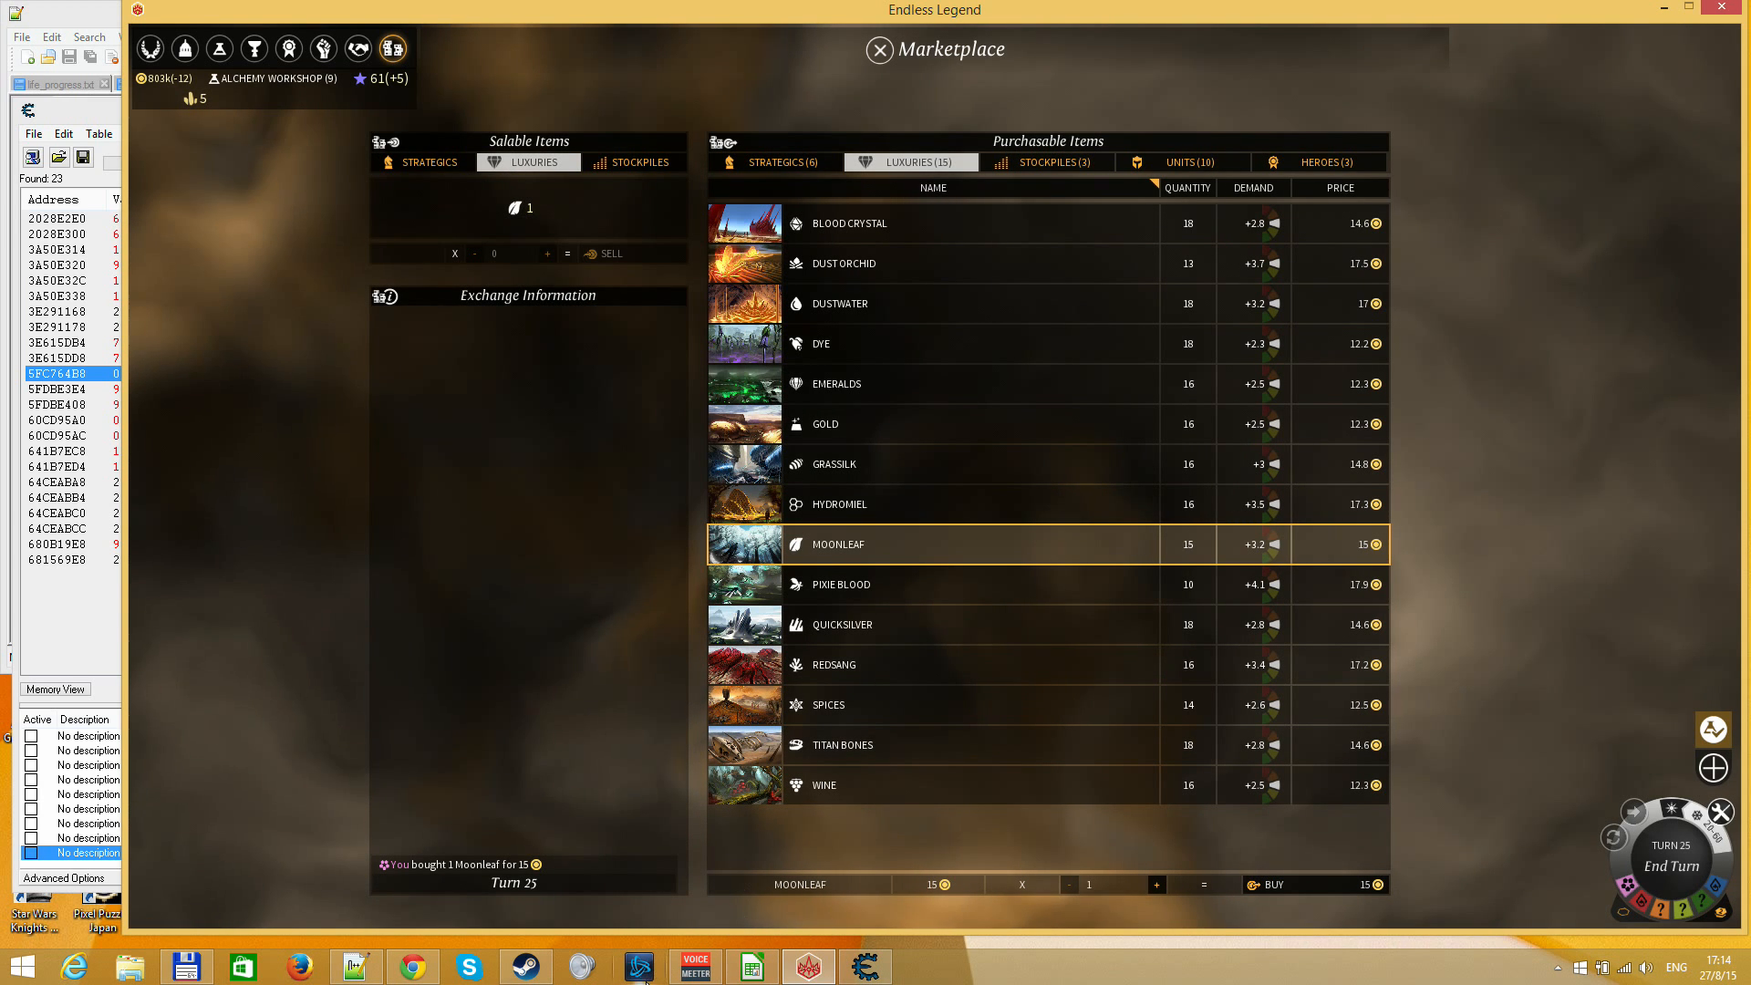
# Switch to Cheat Engine and copy the address 24A9FDB8 from its entry in the address list
pyautogui.click(857, 953)
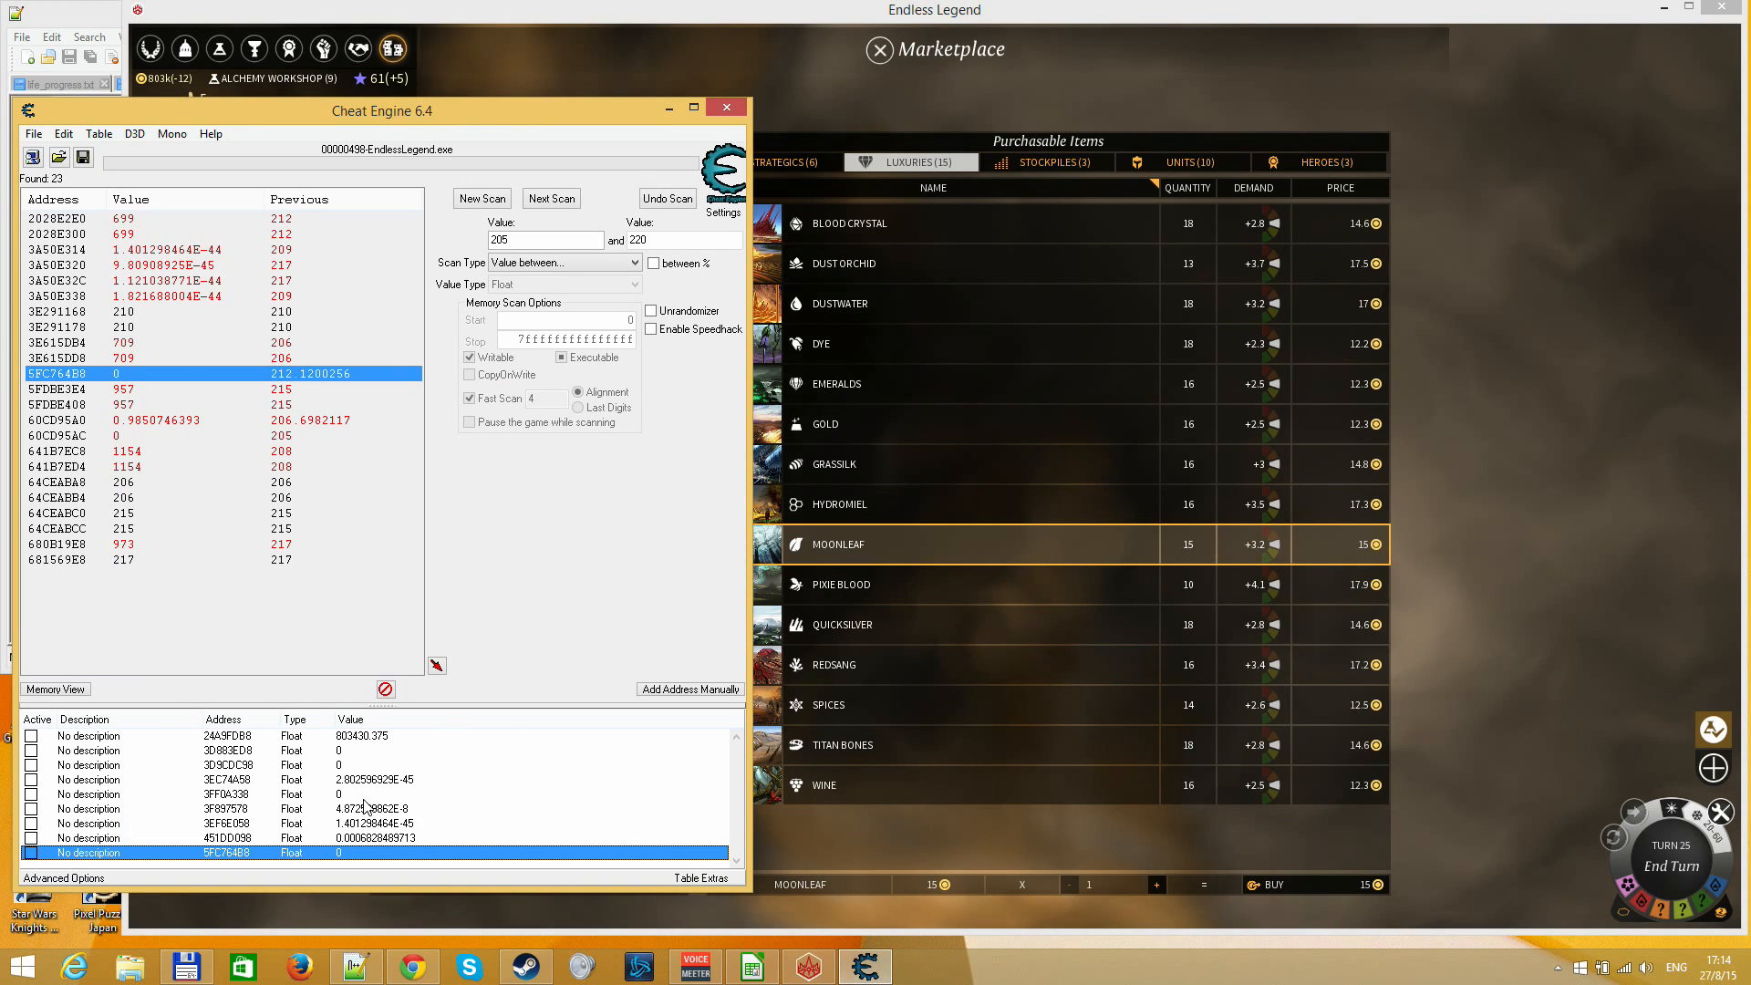
pyautogui.click(224, 741)
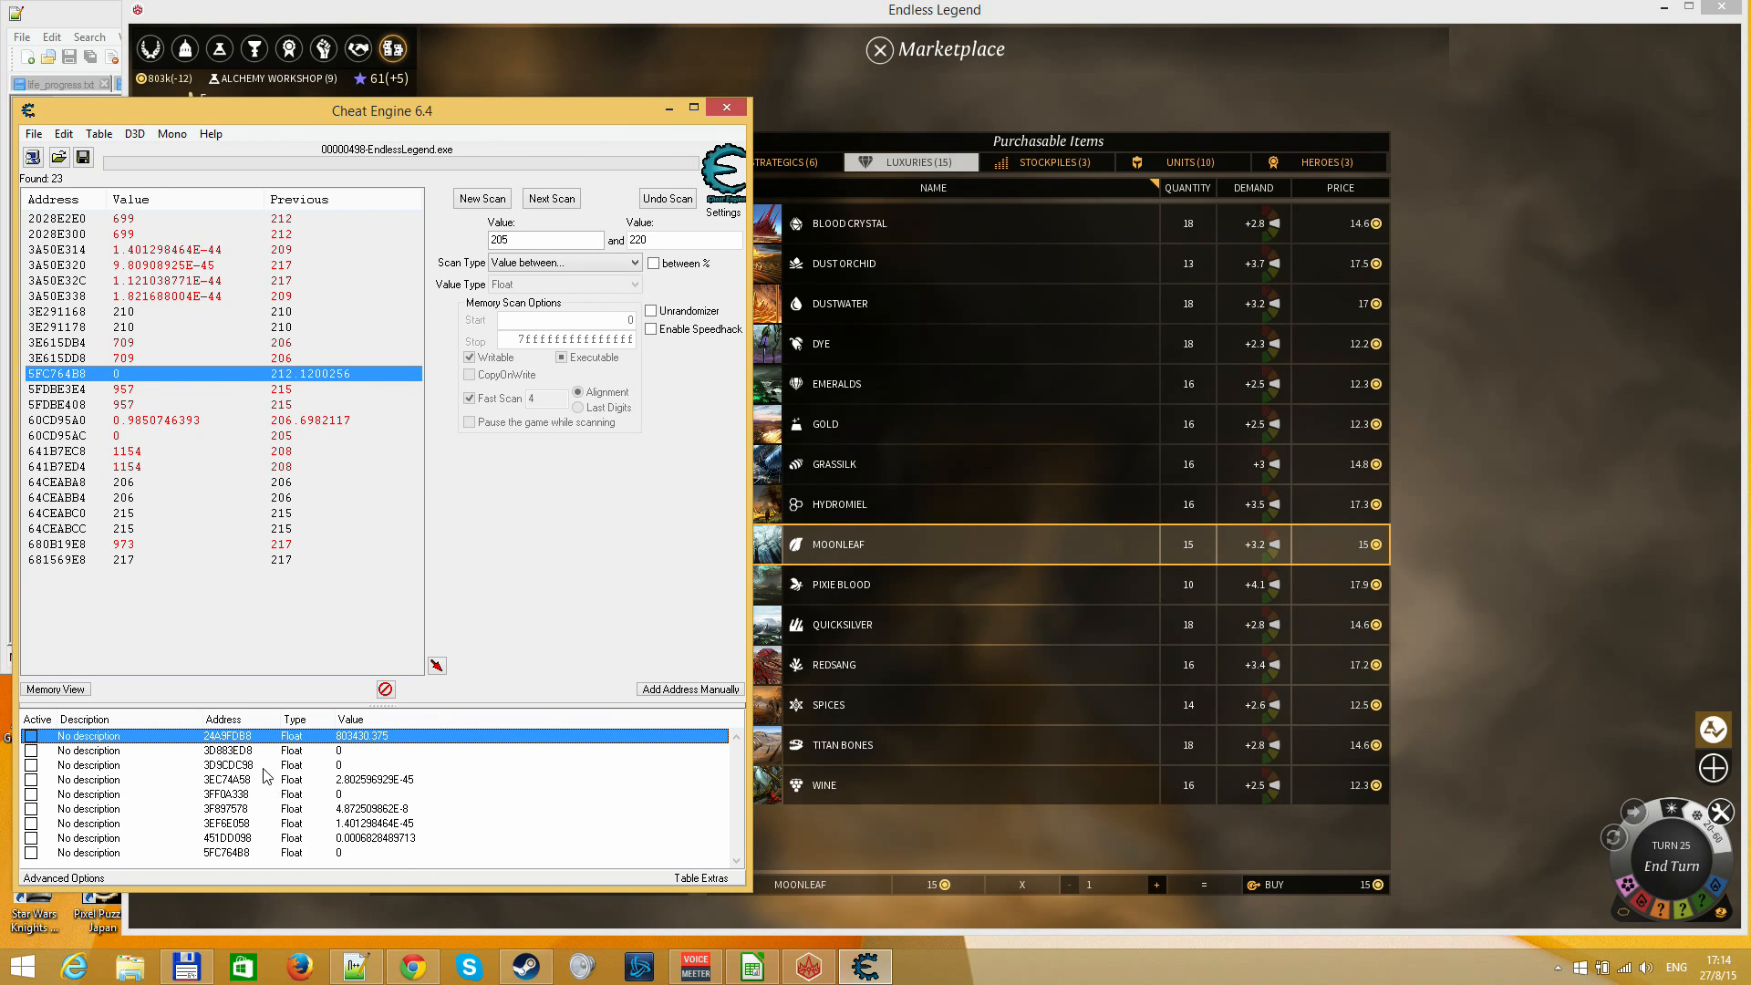
pyautogui.doubleClick(227, 736)
pyautogui.hotkey('ctrl', 'c')
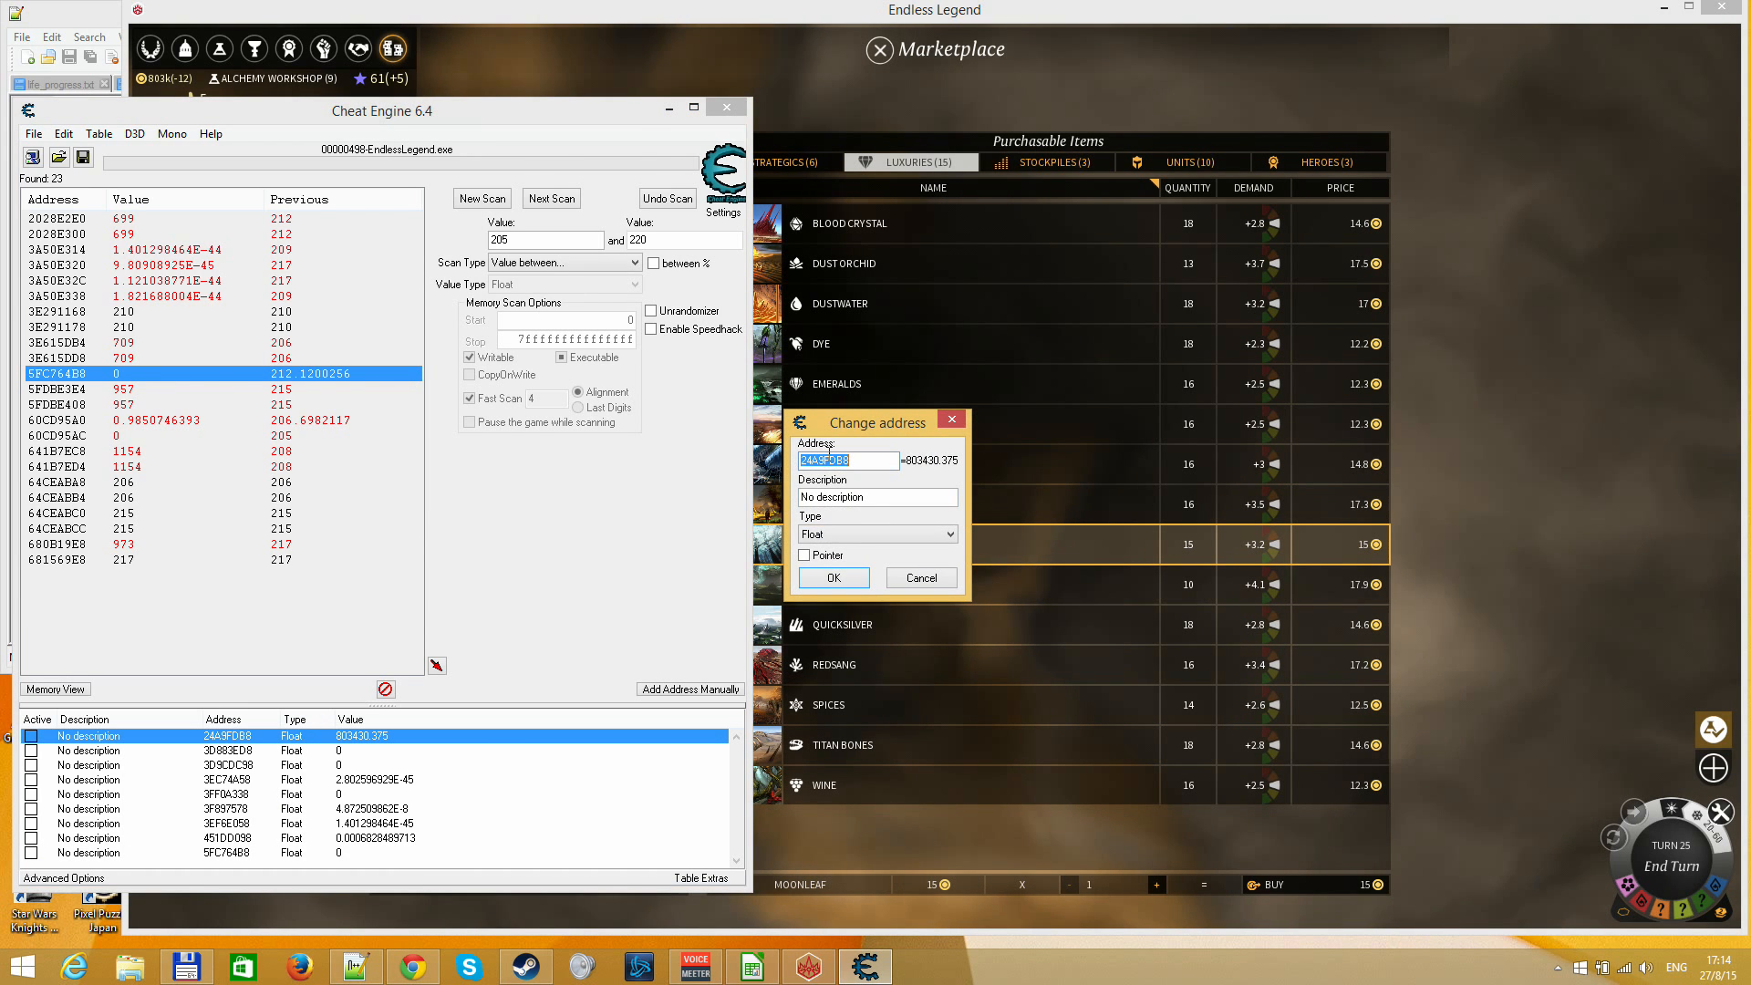
pyautogui.press('Escape')
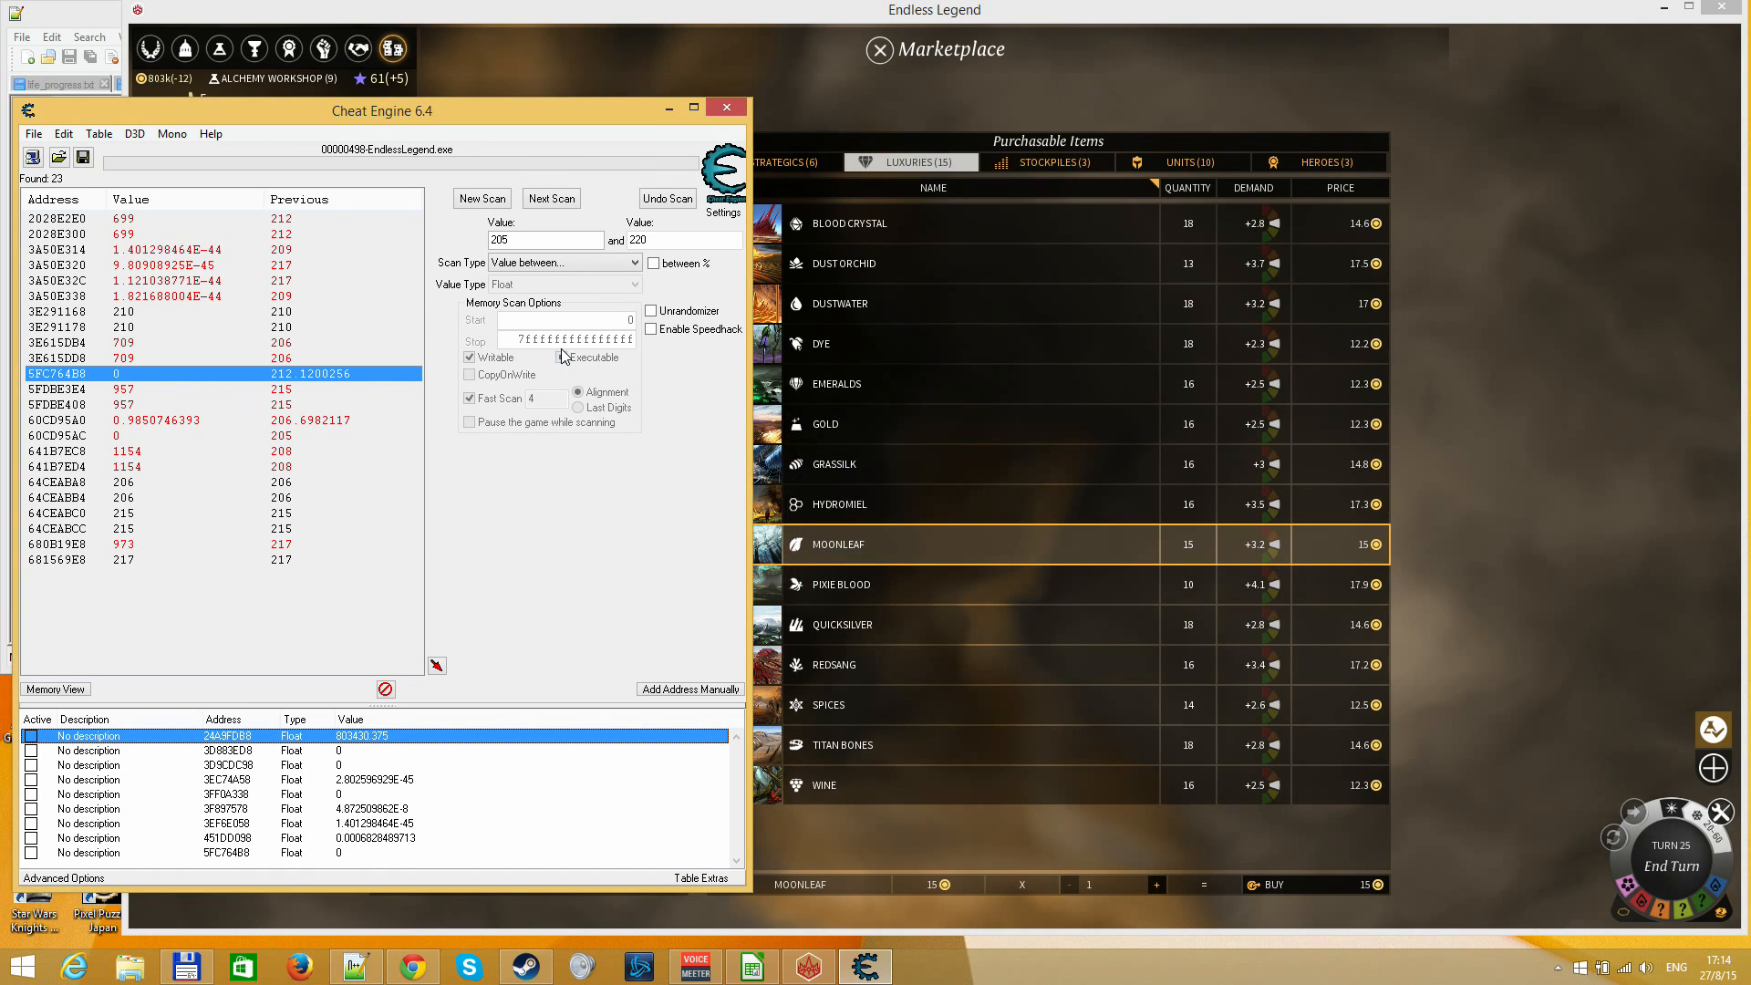
# Run a new scan for the exact Float value 1 between addresses 23A9FDB8 and 26A9FDB8
pyautogui.click(489, 203)
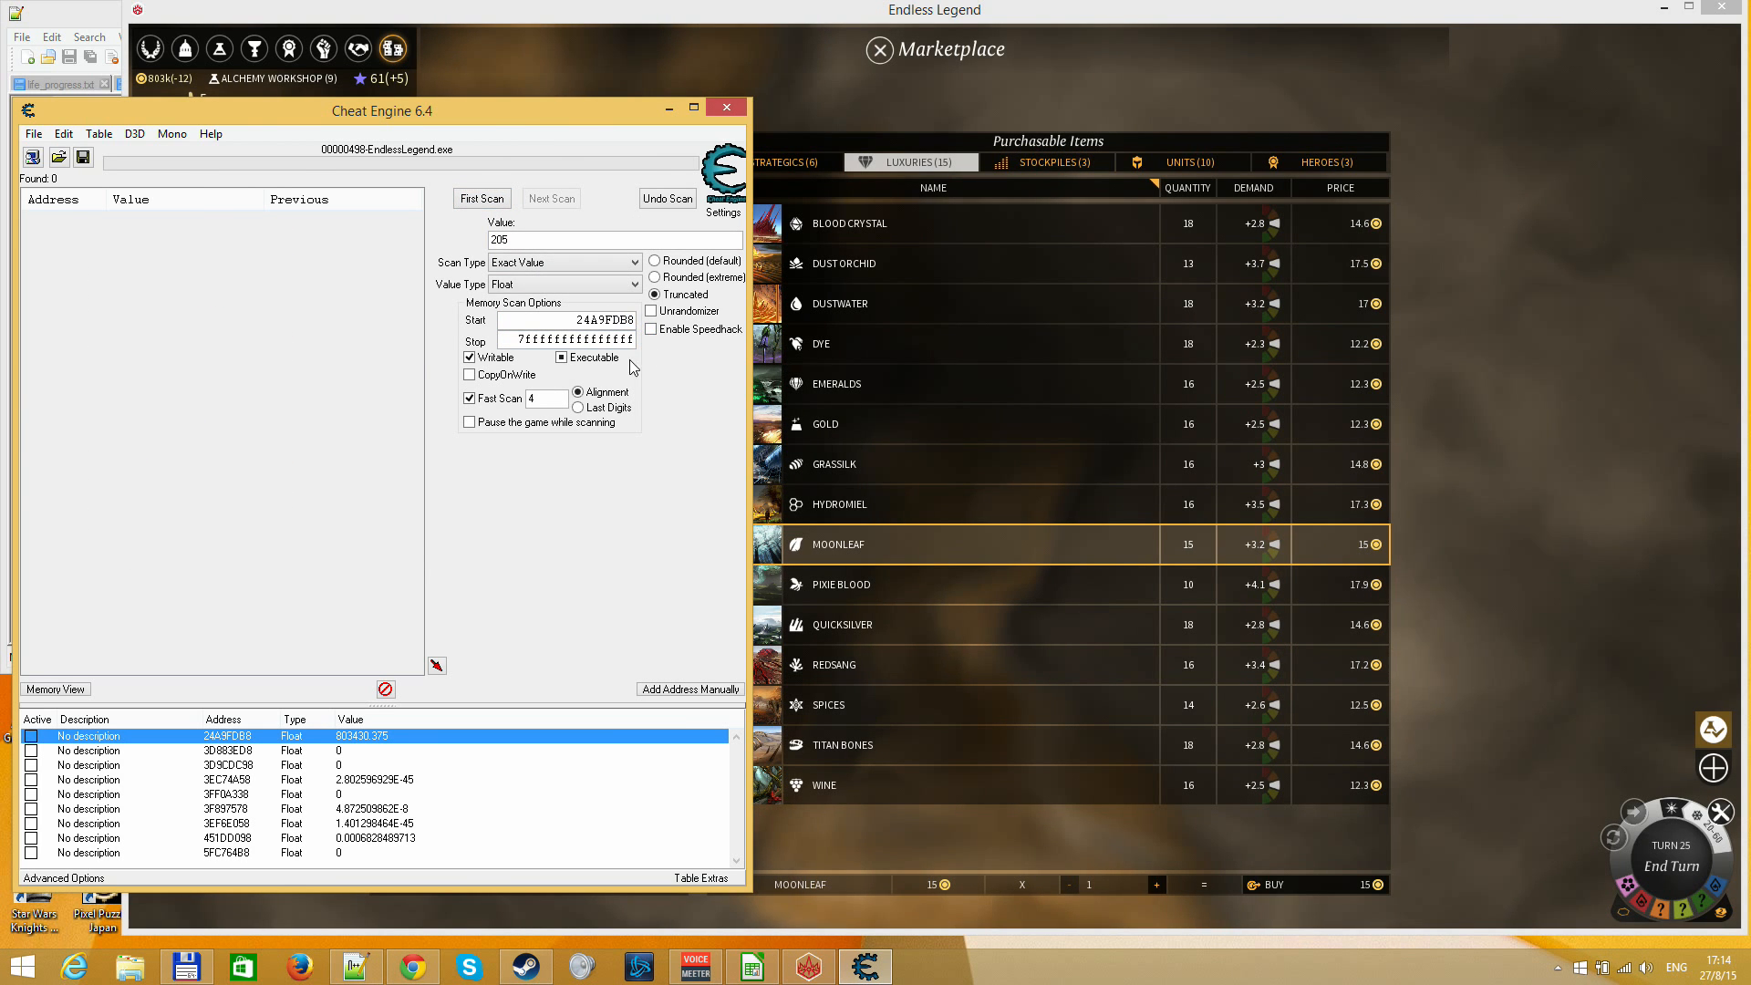
pyautogui.doubleClick(542, 342)
pyautogui.hotkey('ctrl', 'v')
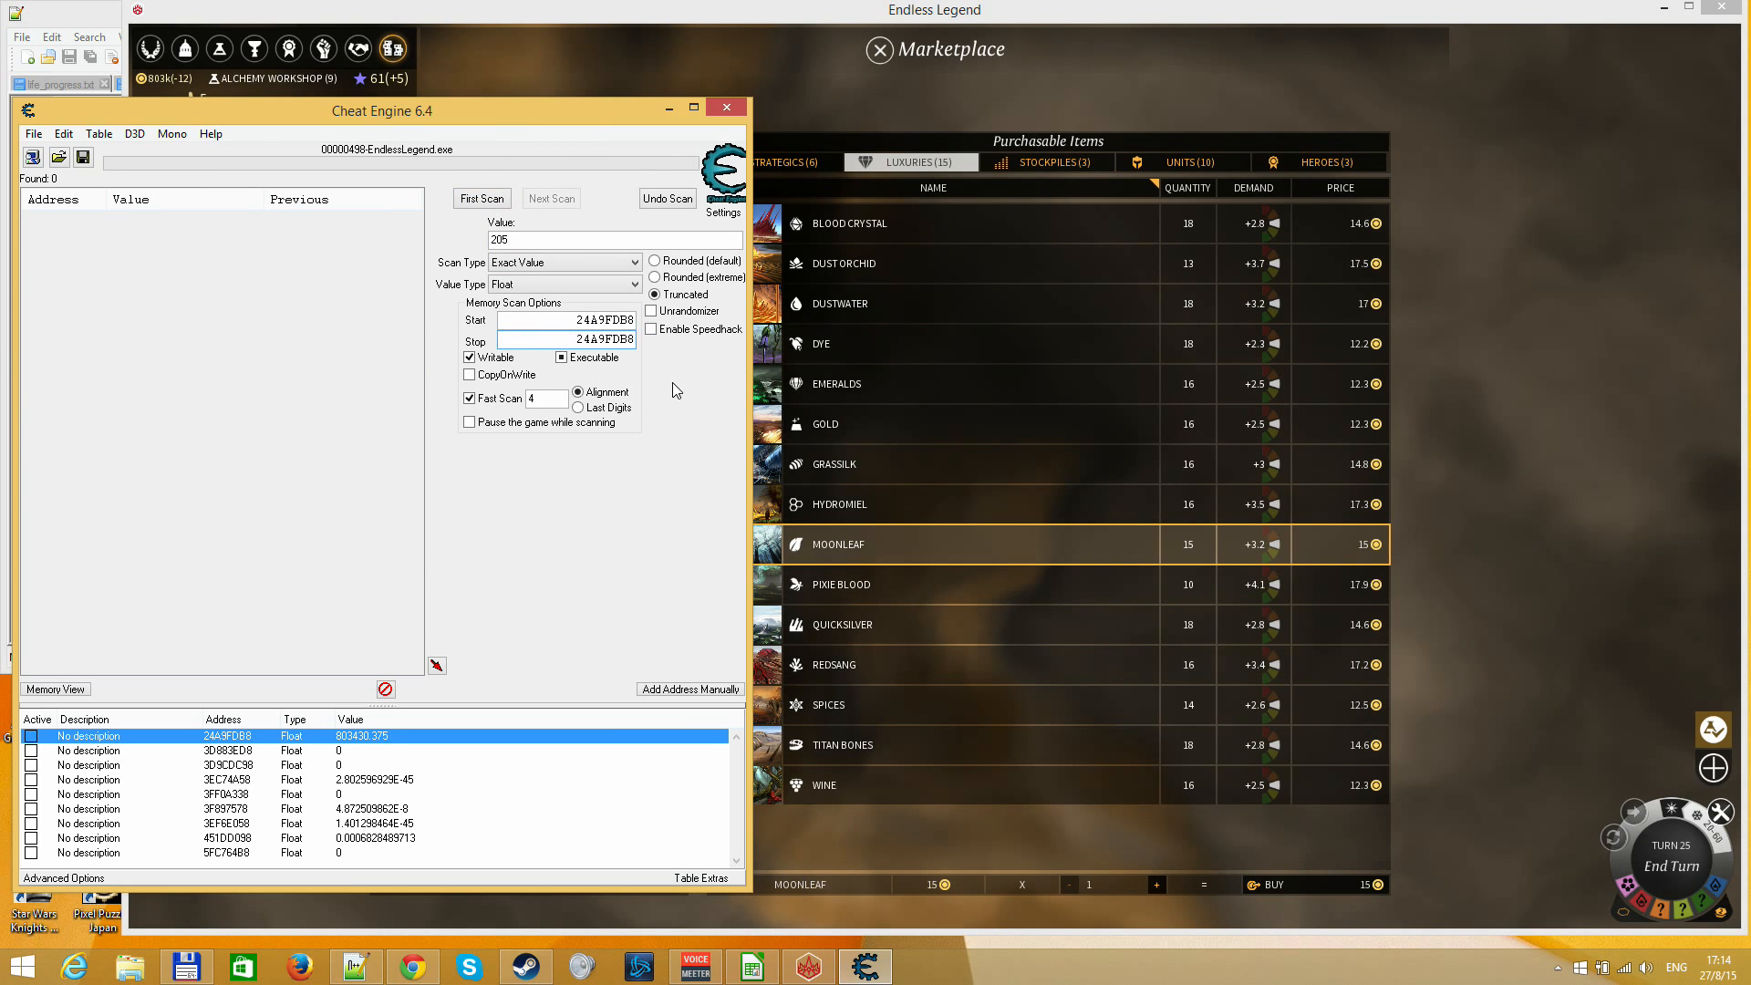
pyautogui.hotkey('shift', 'Right')
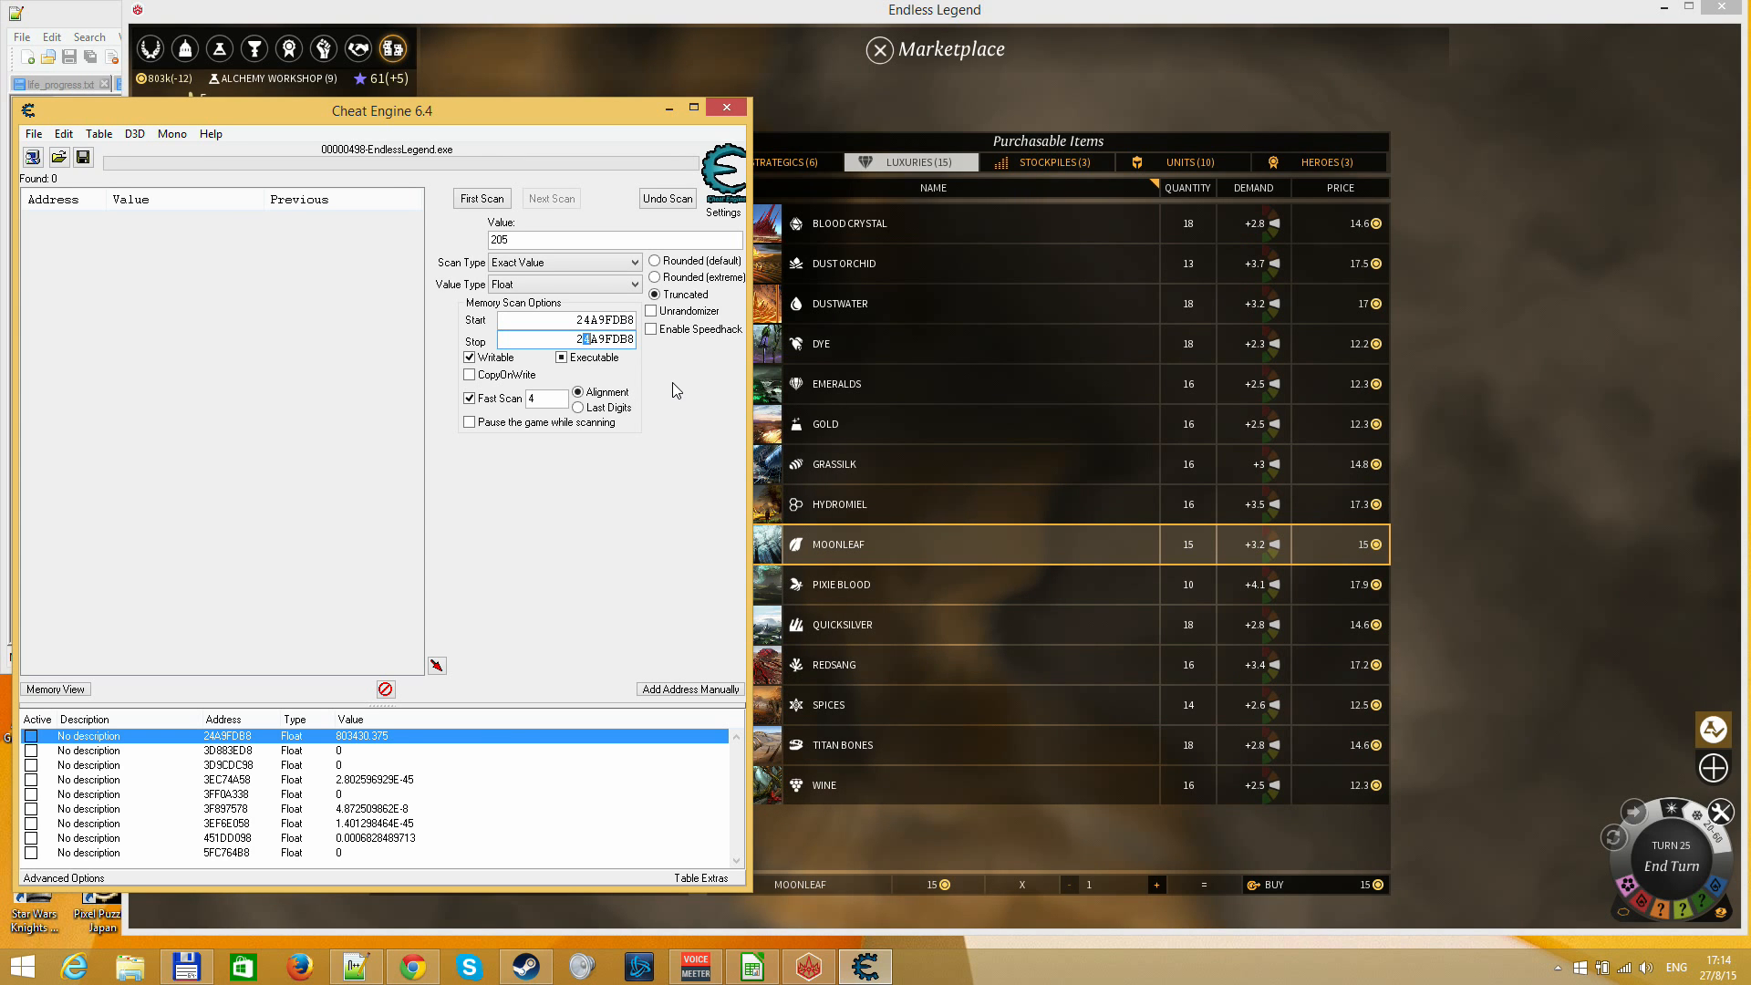
pyautogui.write('6')
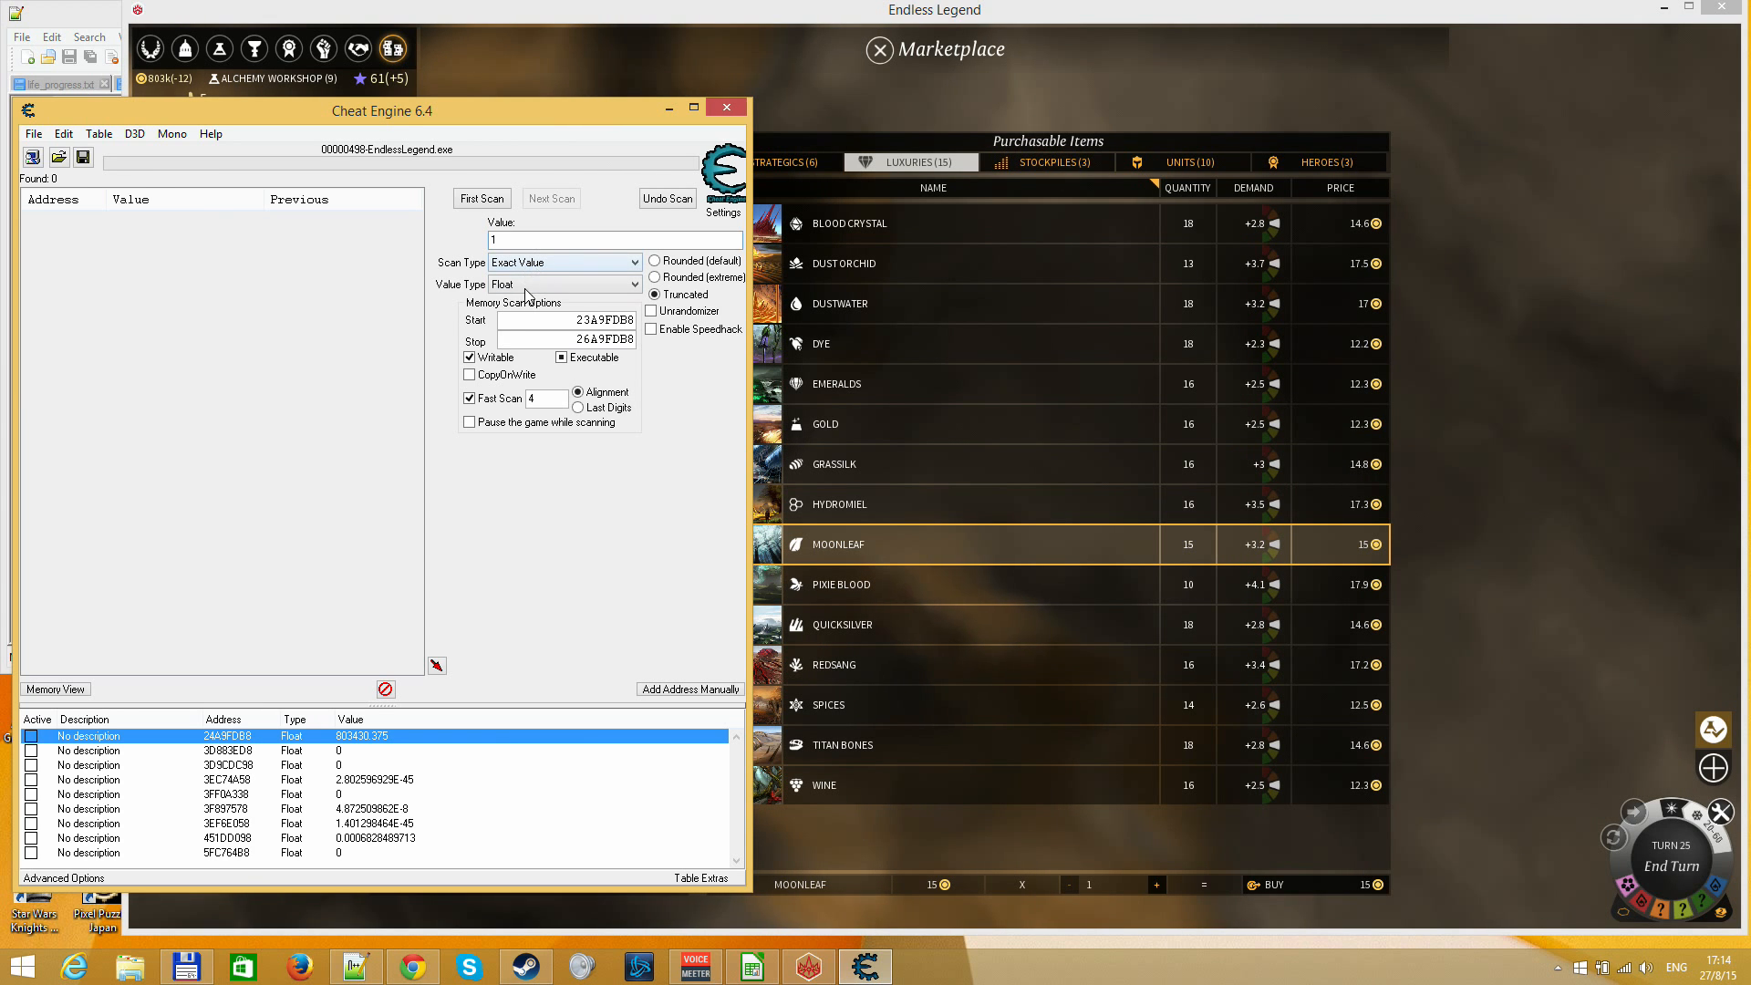
pyautogui.click(482, 199)
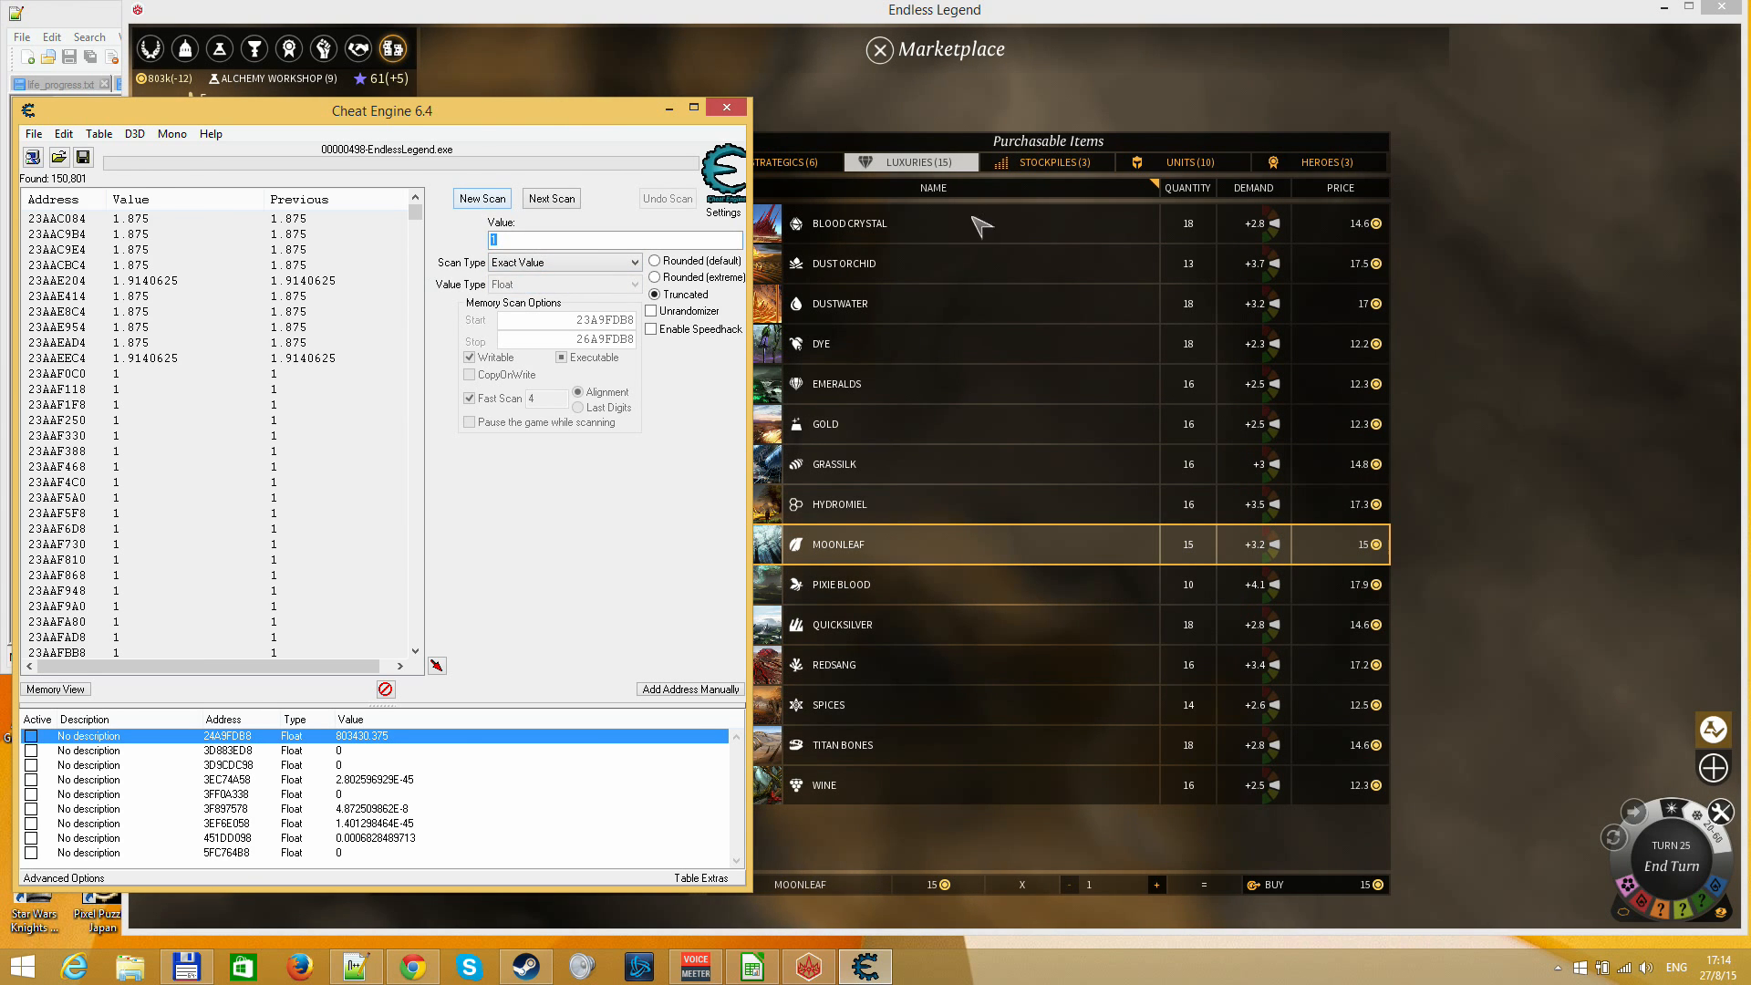
# Buy another Moonleaf in Endless Legend, then return to Cheat Engine and narrow the results to the value 2
pyautogui.click(1475, 316)
pyautogui.click(1274, 885)
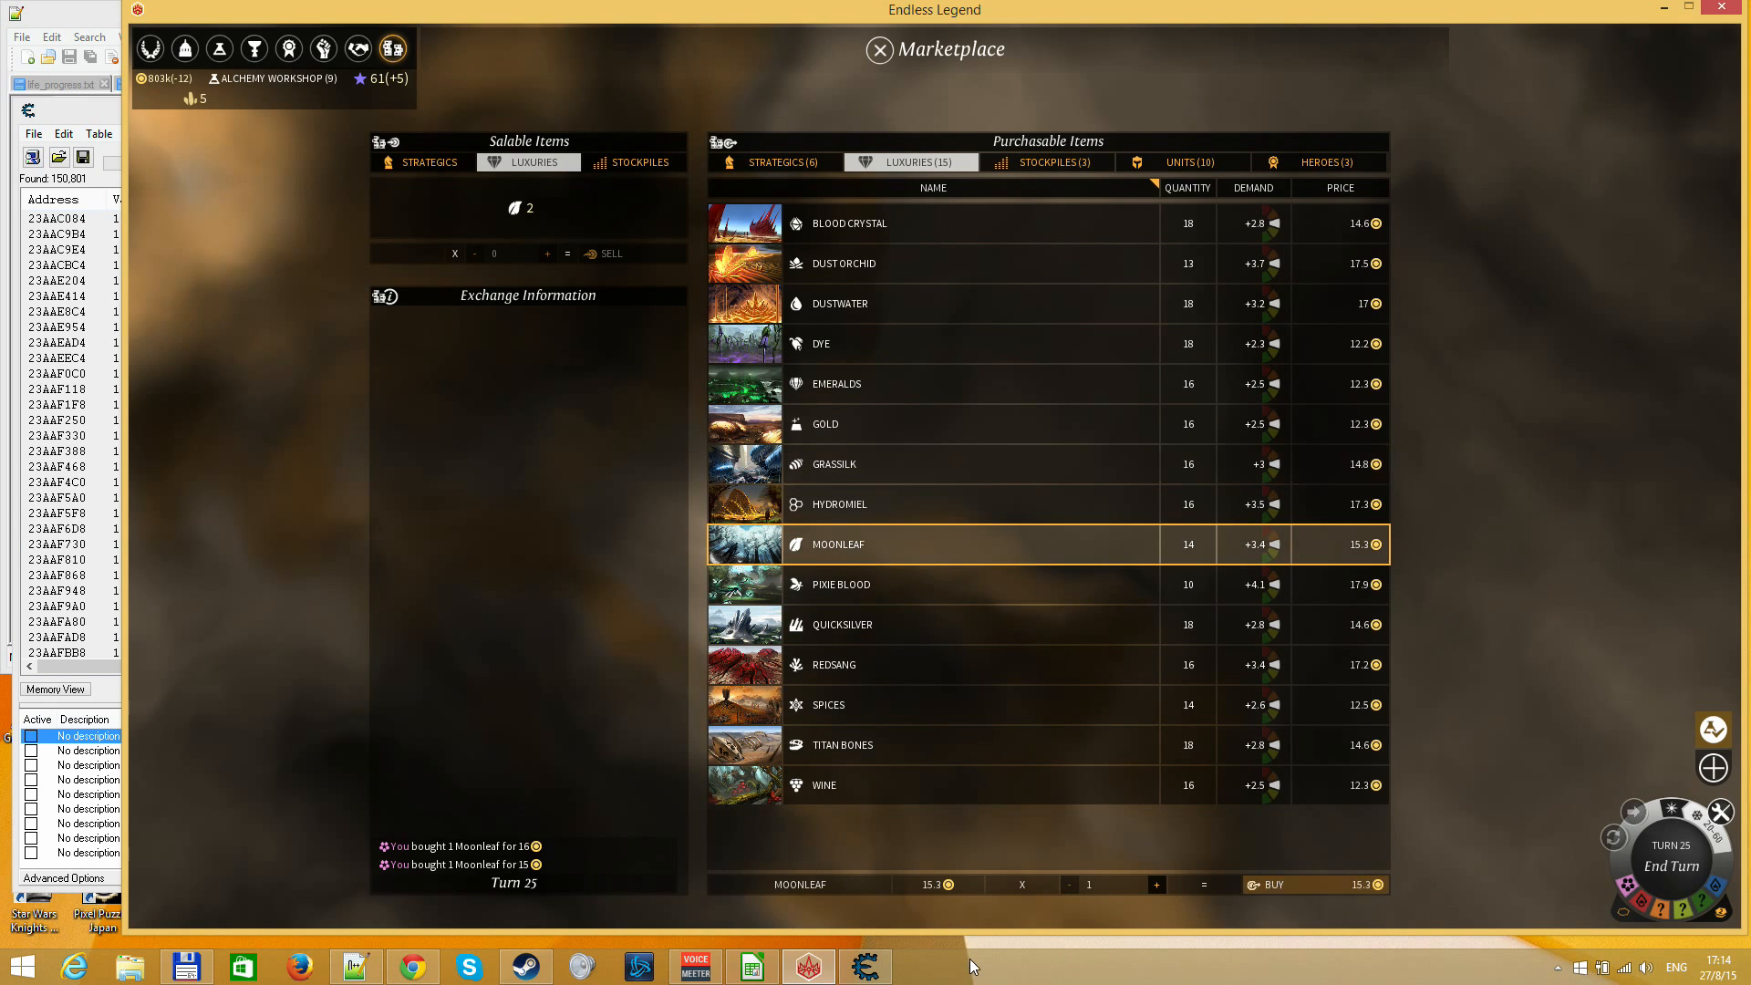
pyautogui.click(873, 969)
pyautogui.write('2')
pyautogui.press('Return')
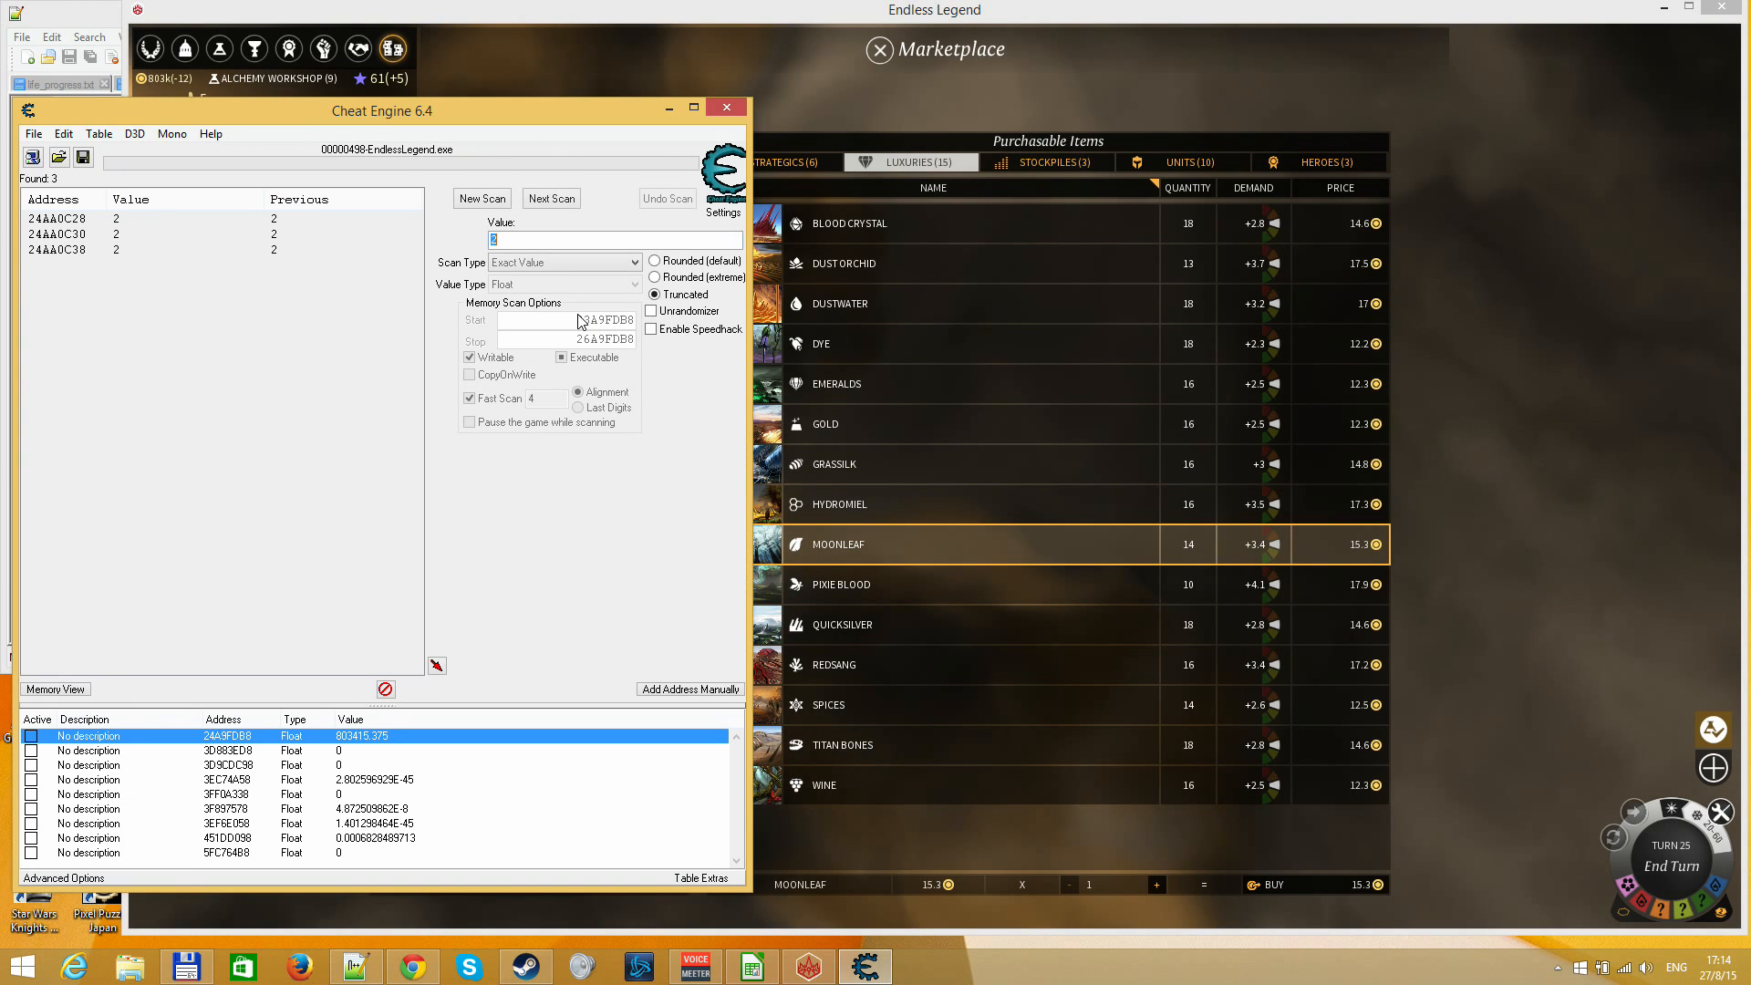
# Add the found address 24AA0C38 to the address list and set its description to "moonleaf"
pyautogui.click(90, 254)
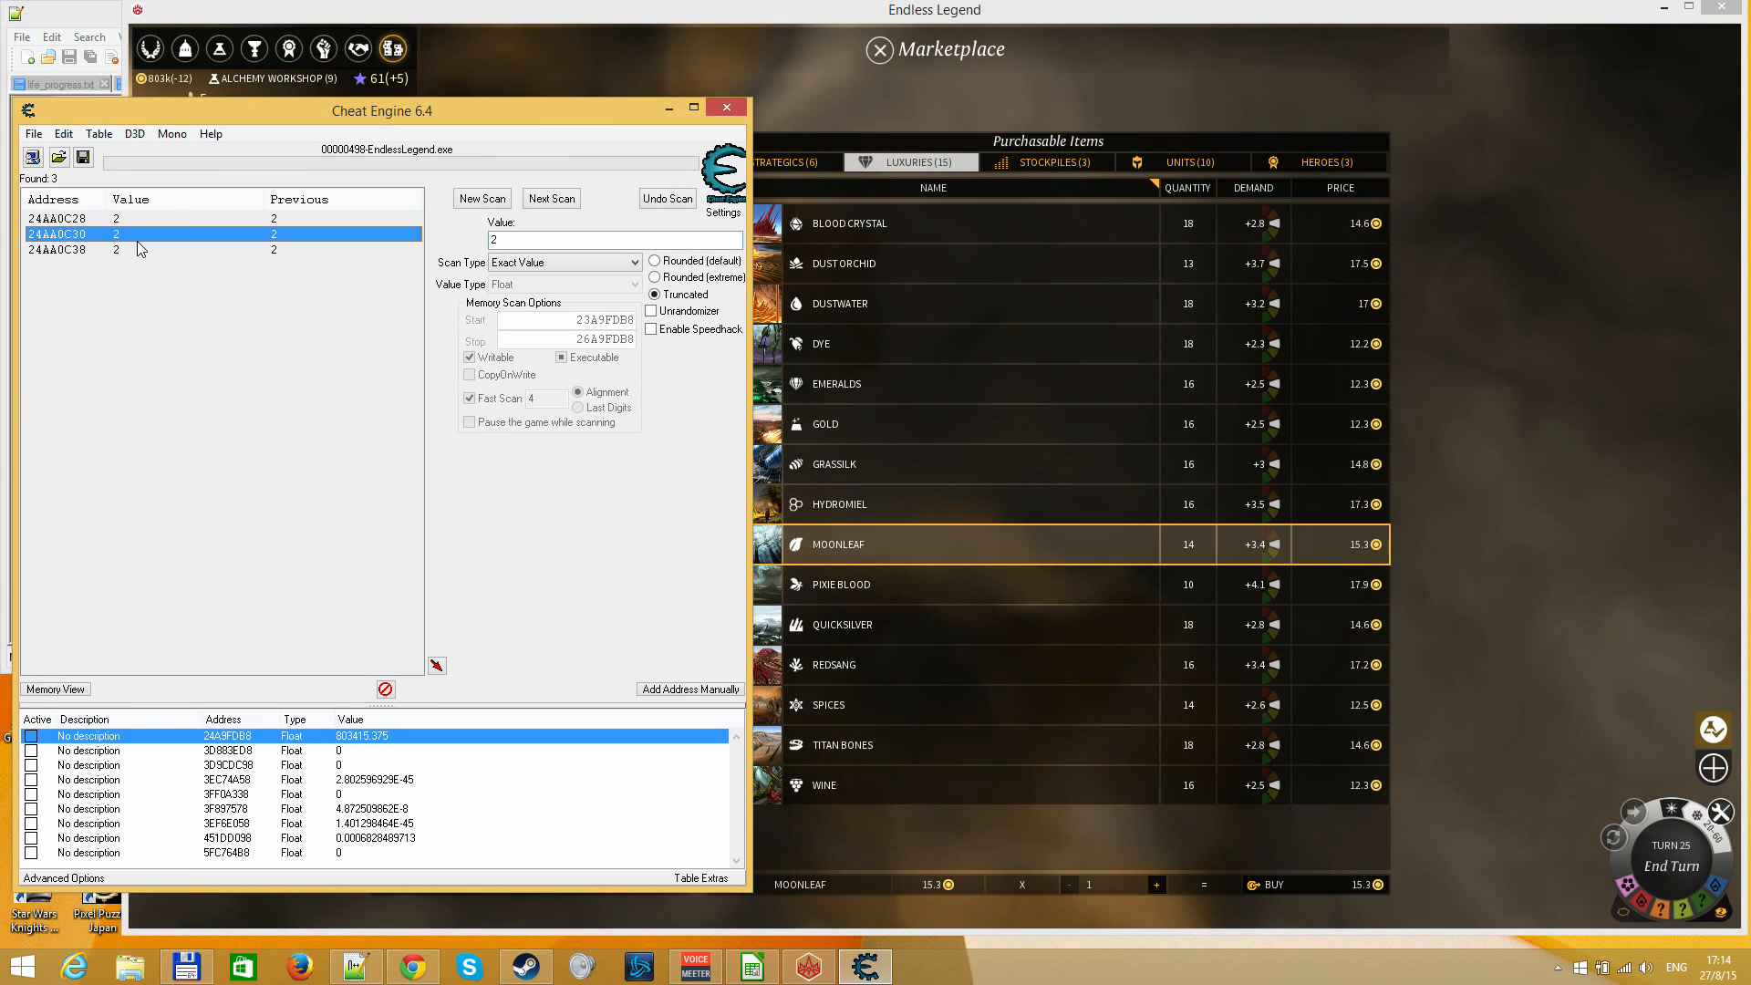
pyautogui.doubleClick(117, 255)
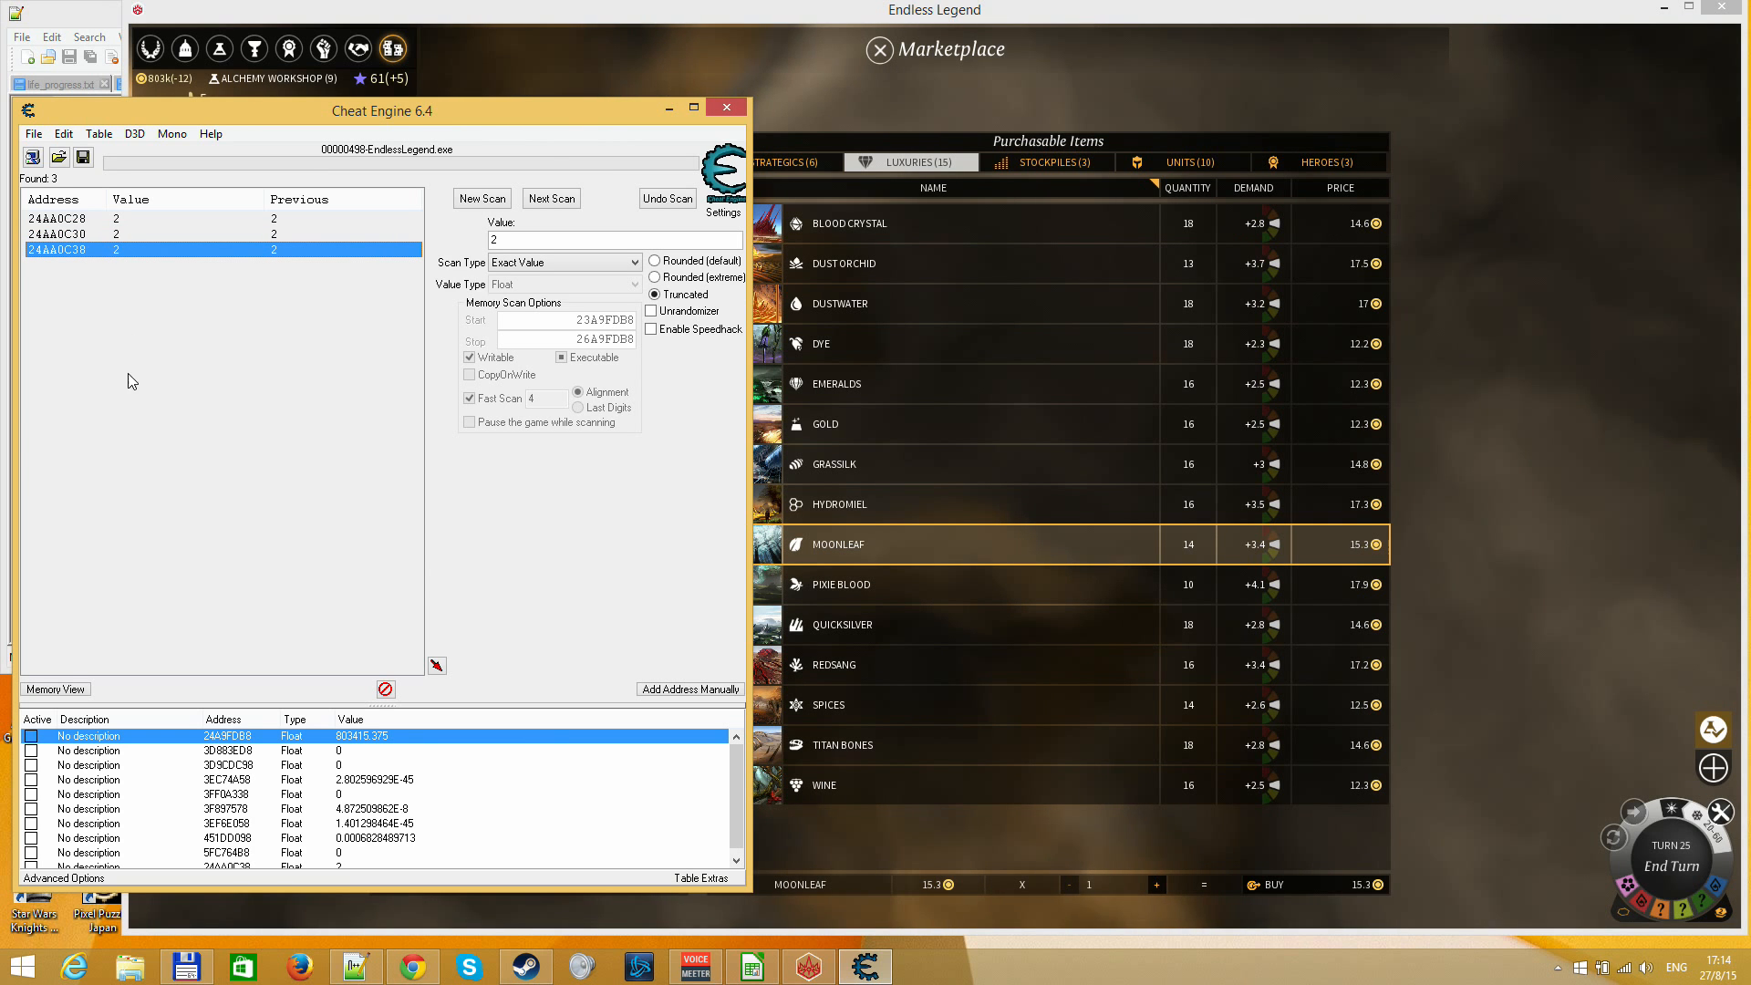
pyautogui.scroll(-1, 246, 830)
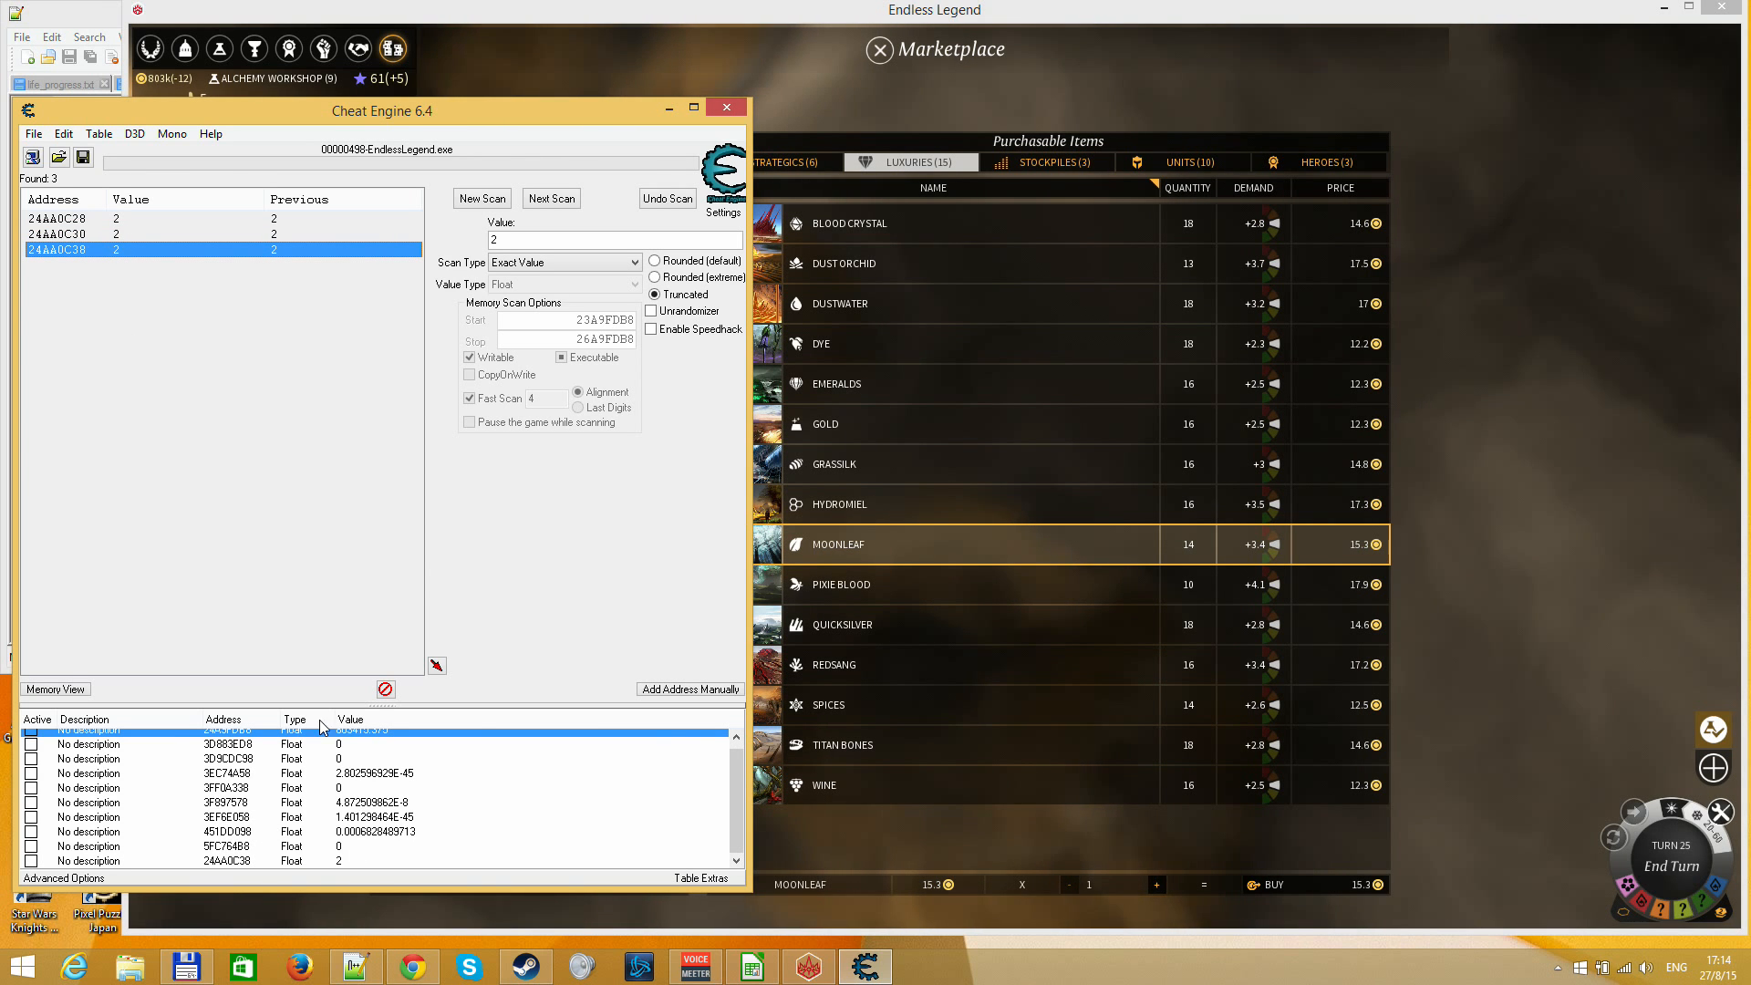
pyautogui.doubleClick(361, 861)
pyautogui.press('Escape')
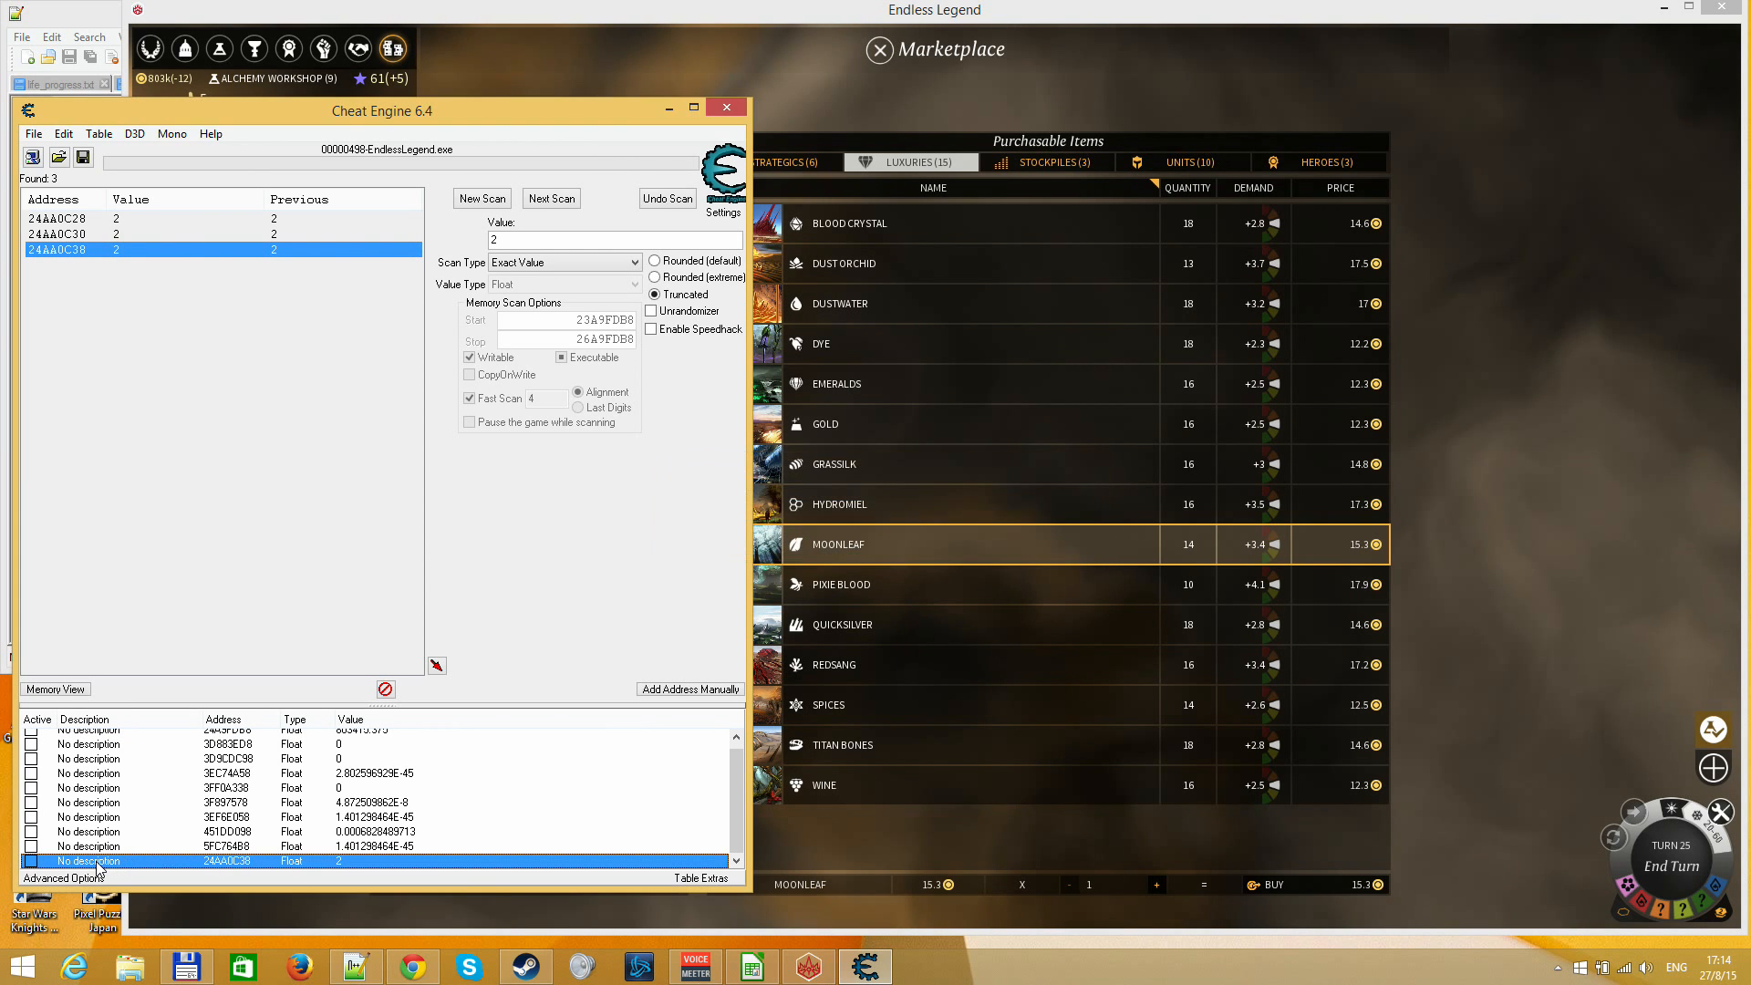
pyautogui.doubleClick(98, 863)
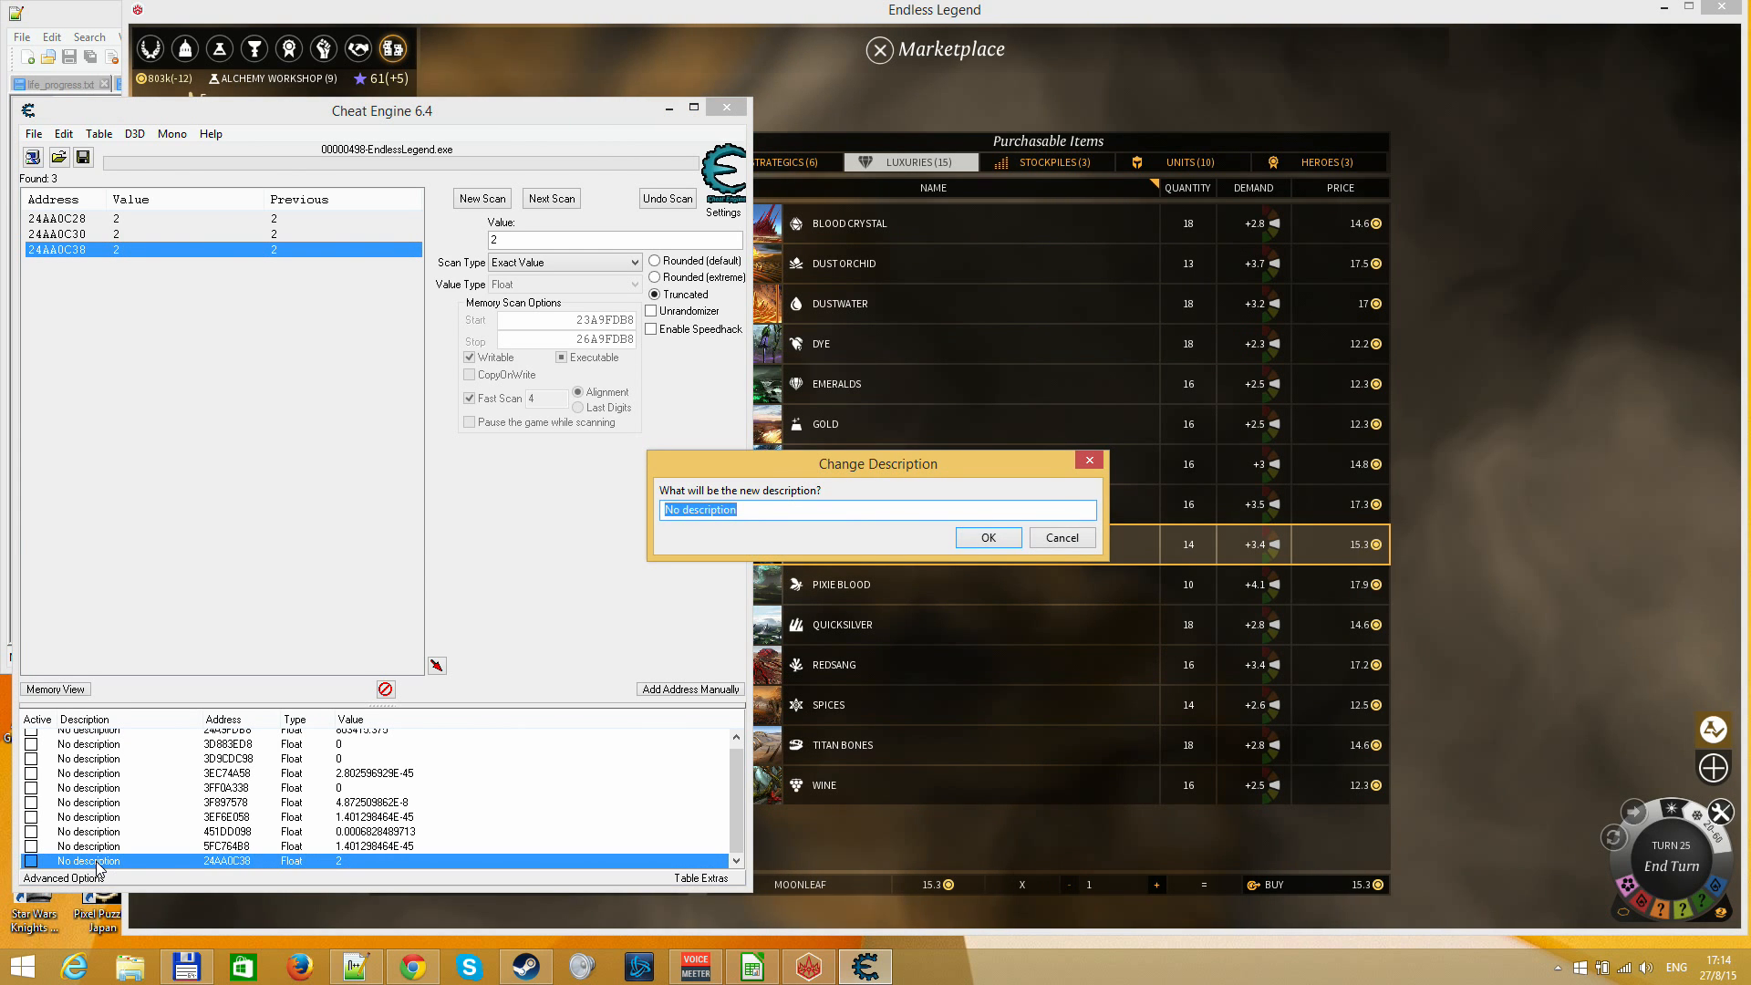
pyautogui.write('moonleaf')
pyautogui.press('Return')
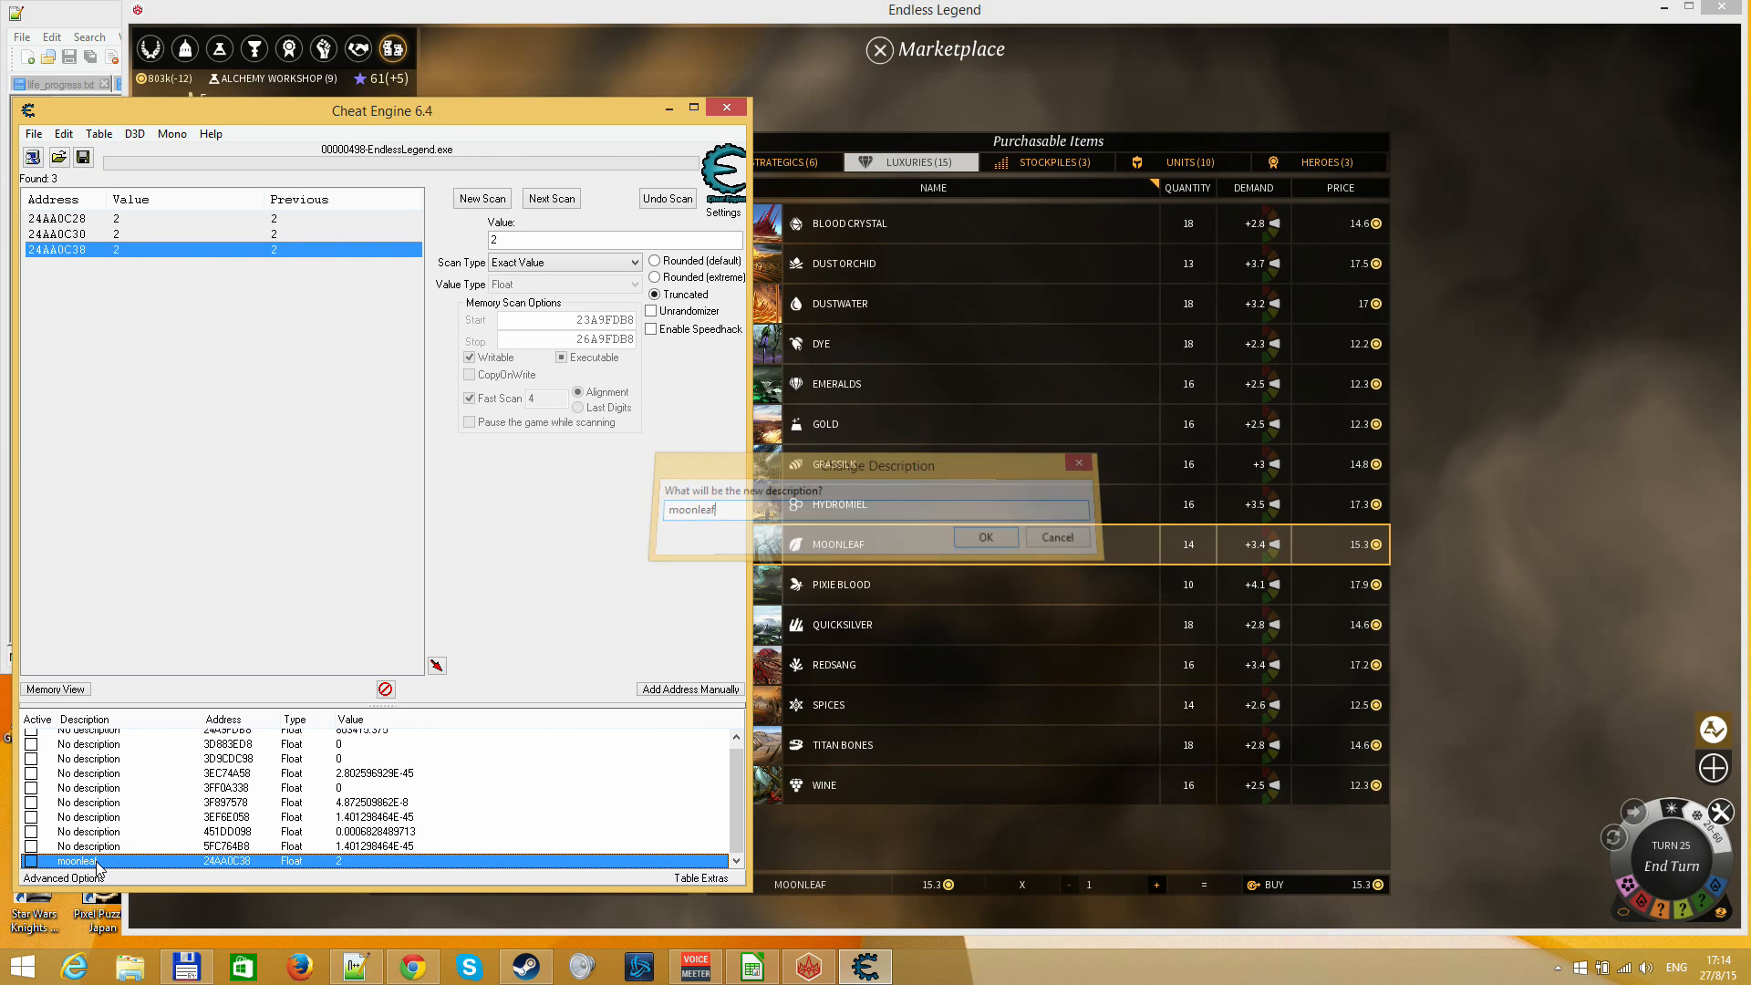
# Set the moonleaf entry's value to 600, then check the owned luxuries among the salable items in Endless Legend's Marketplace
pyautogui.doubleClick(348, 861)
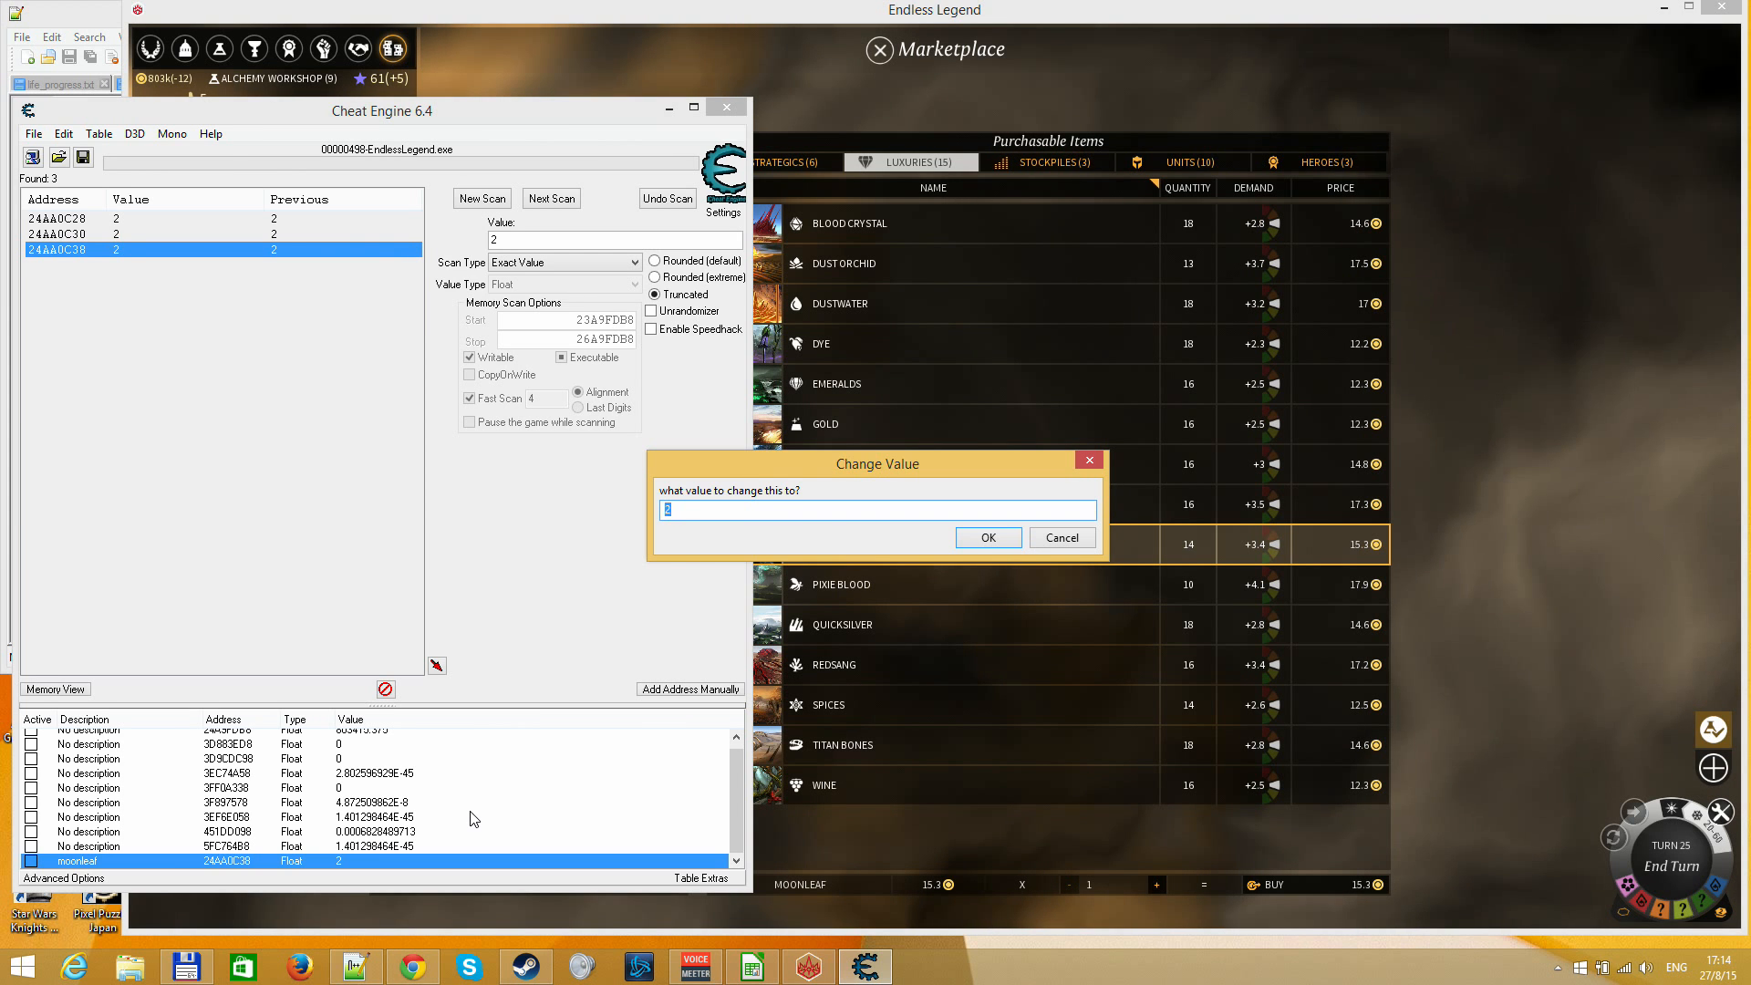
pyautogui.press('Return')
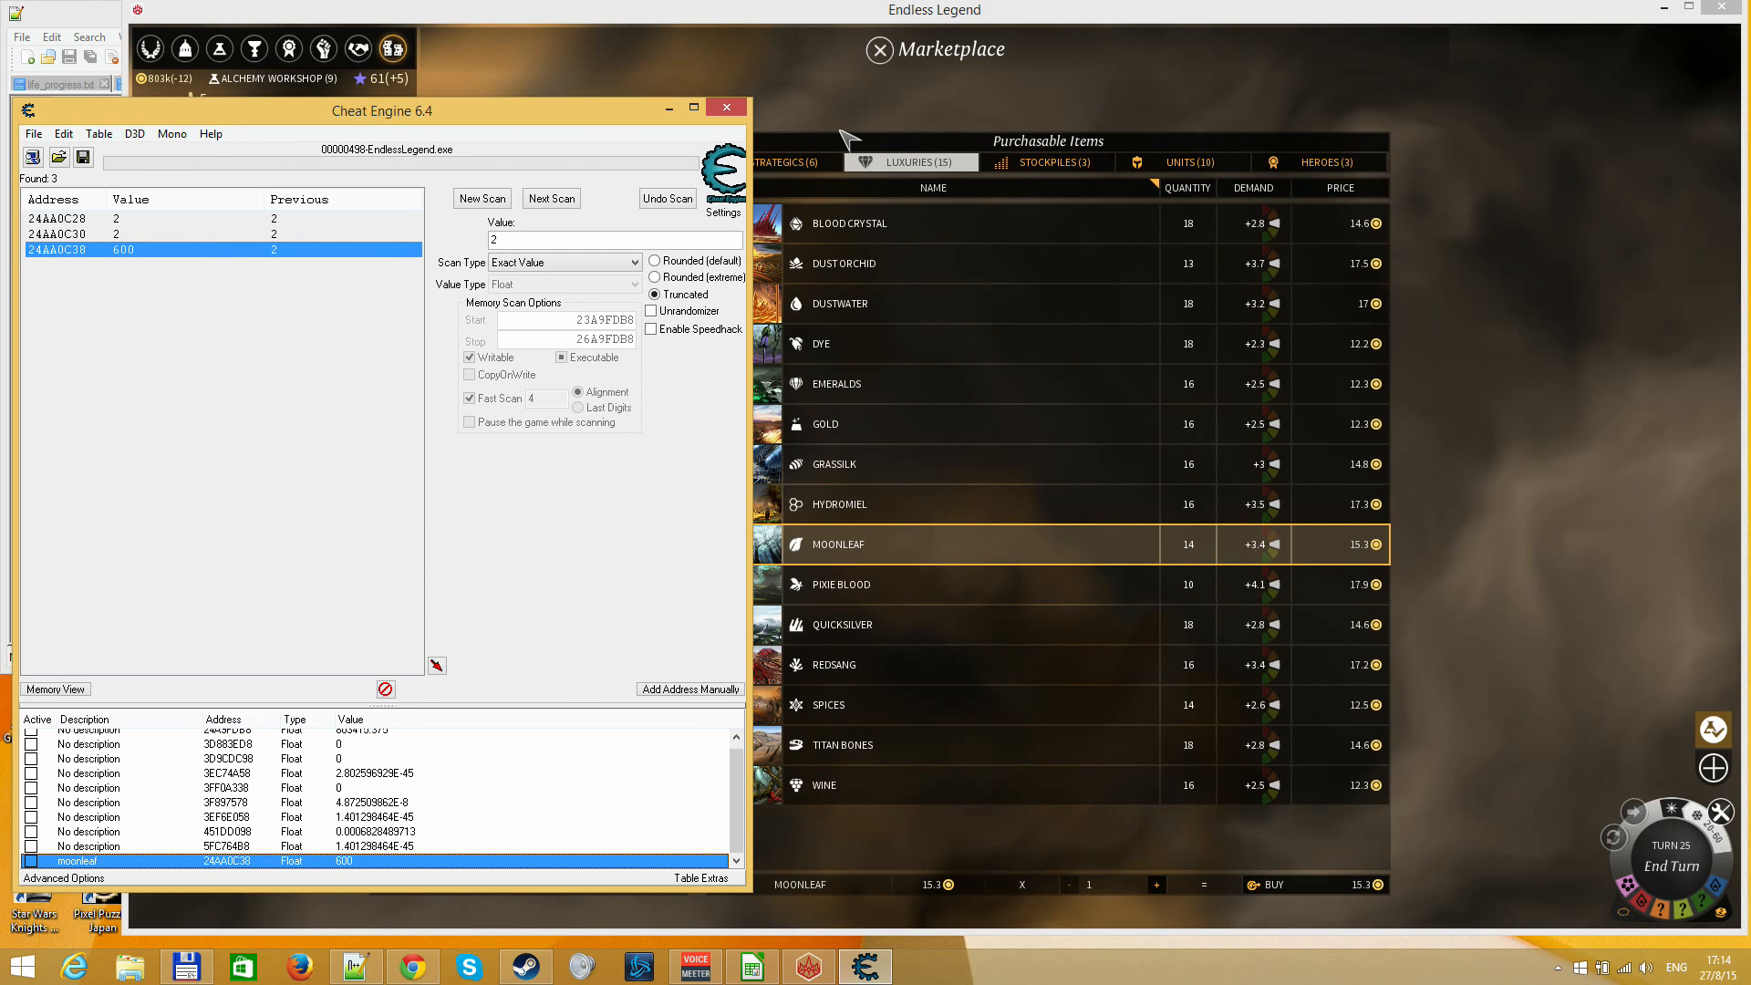
pyautogui.click(841, 130)
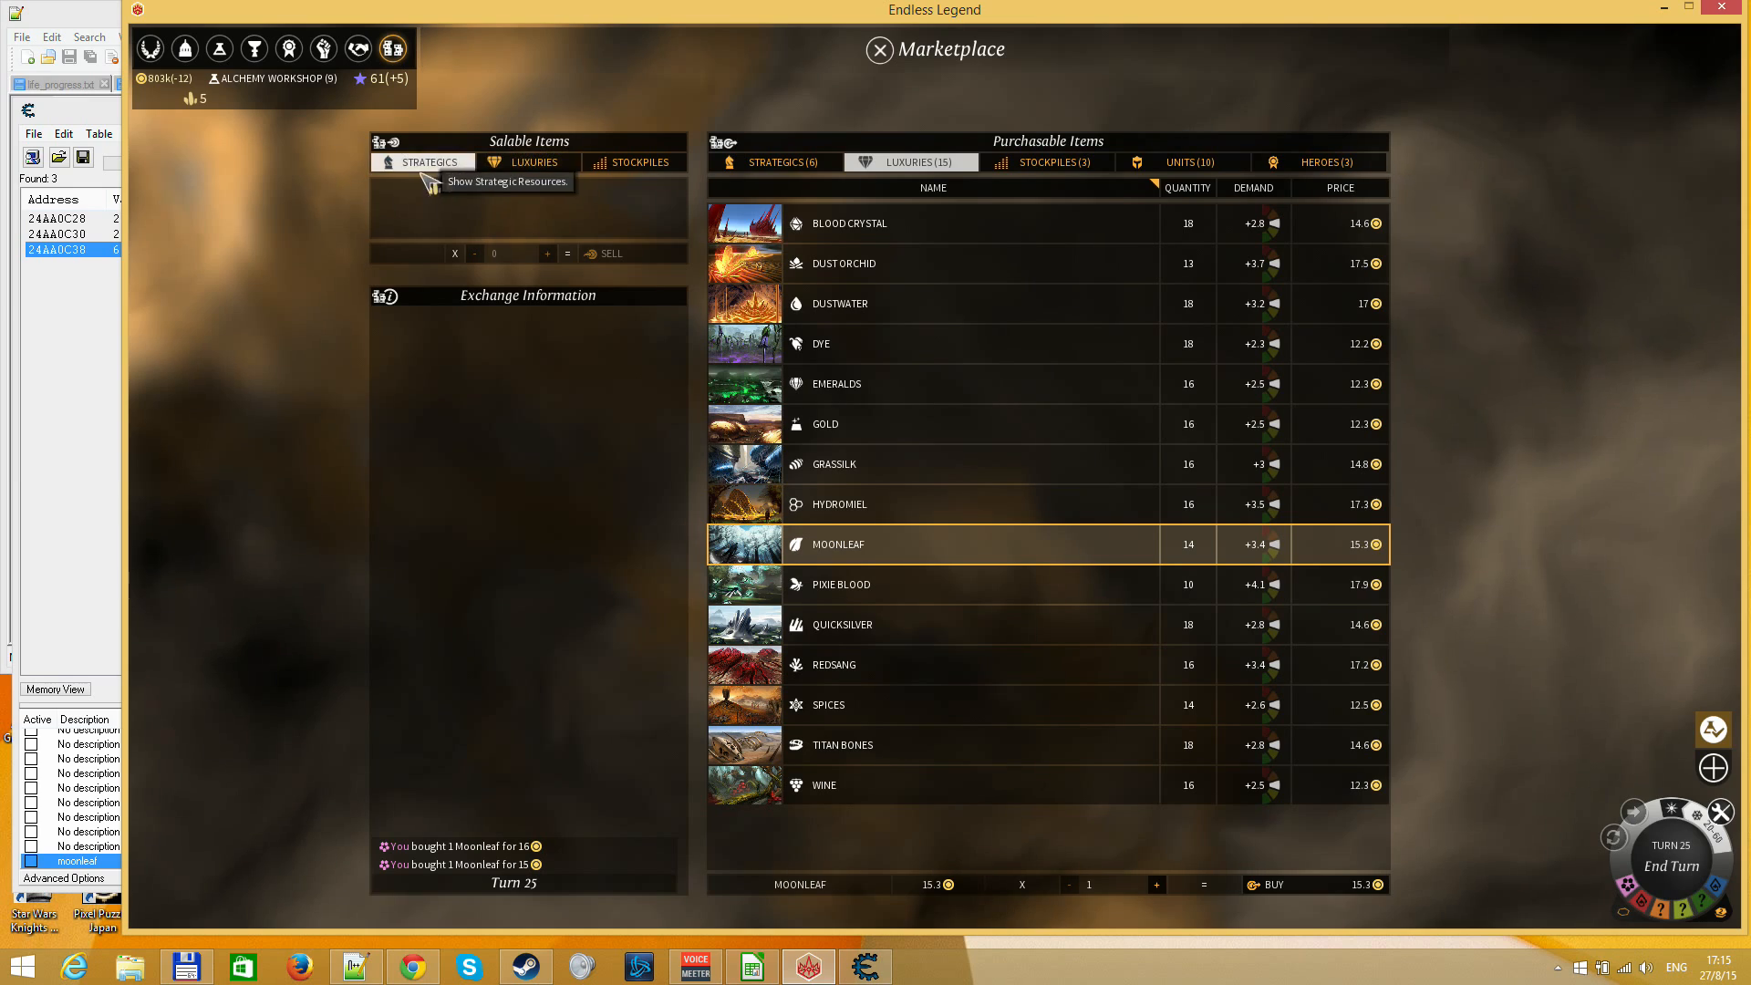
pyautogui.click(529, 164)
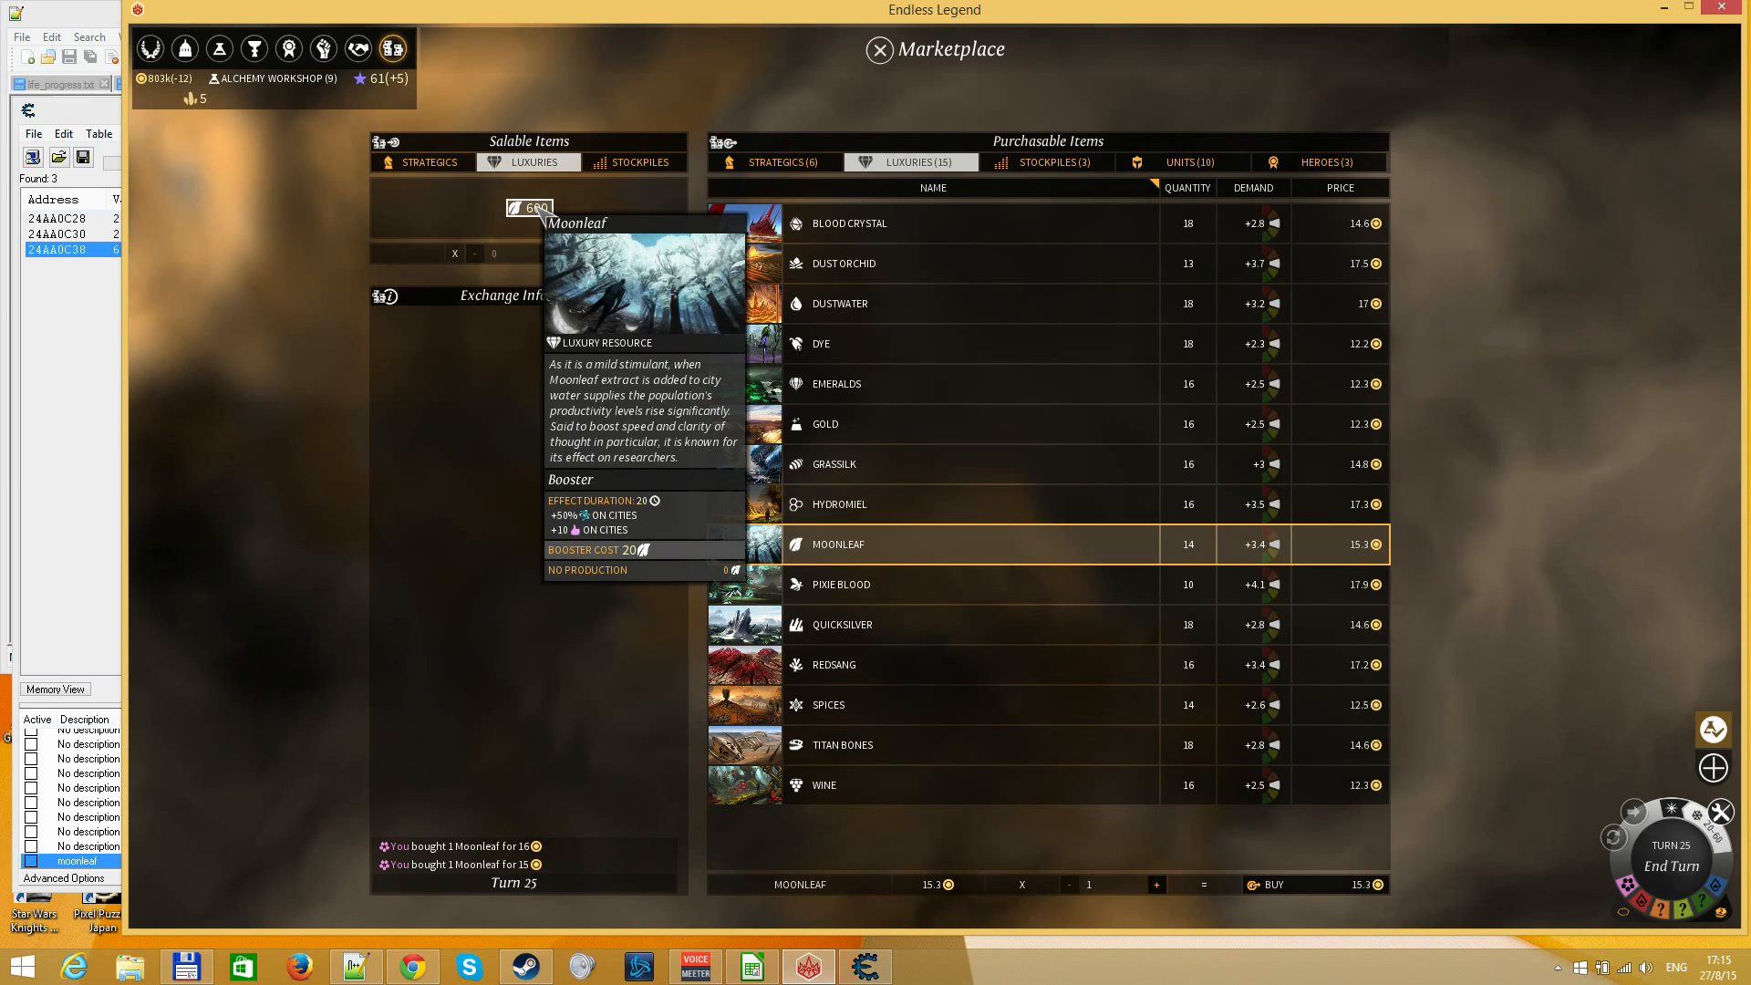
# Activate the Moonleaf booster from the Empire Management Screen and check the remaining turns of the current research
pyautogui.click(151, 48)
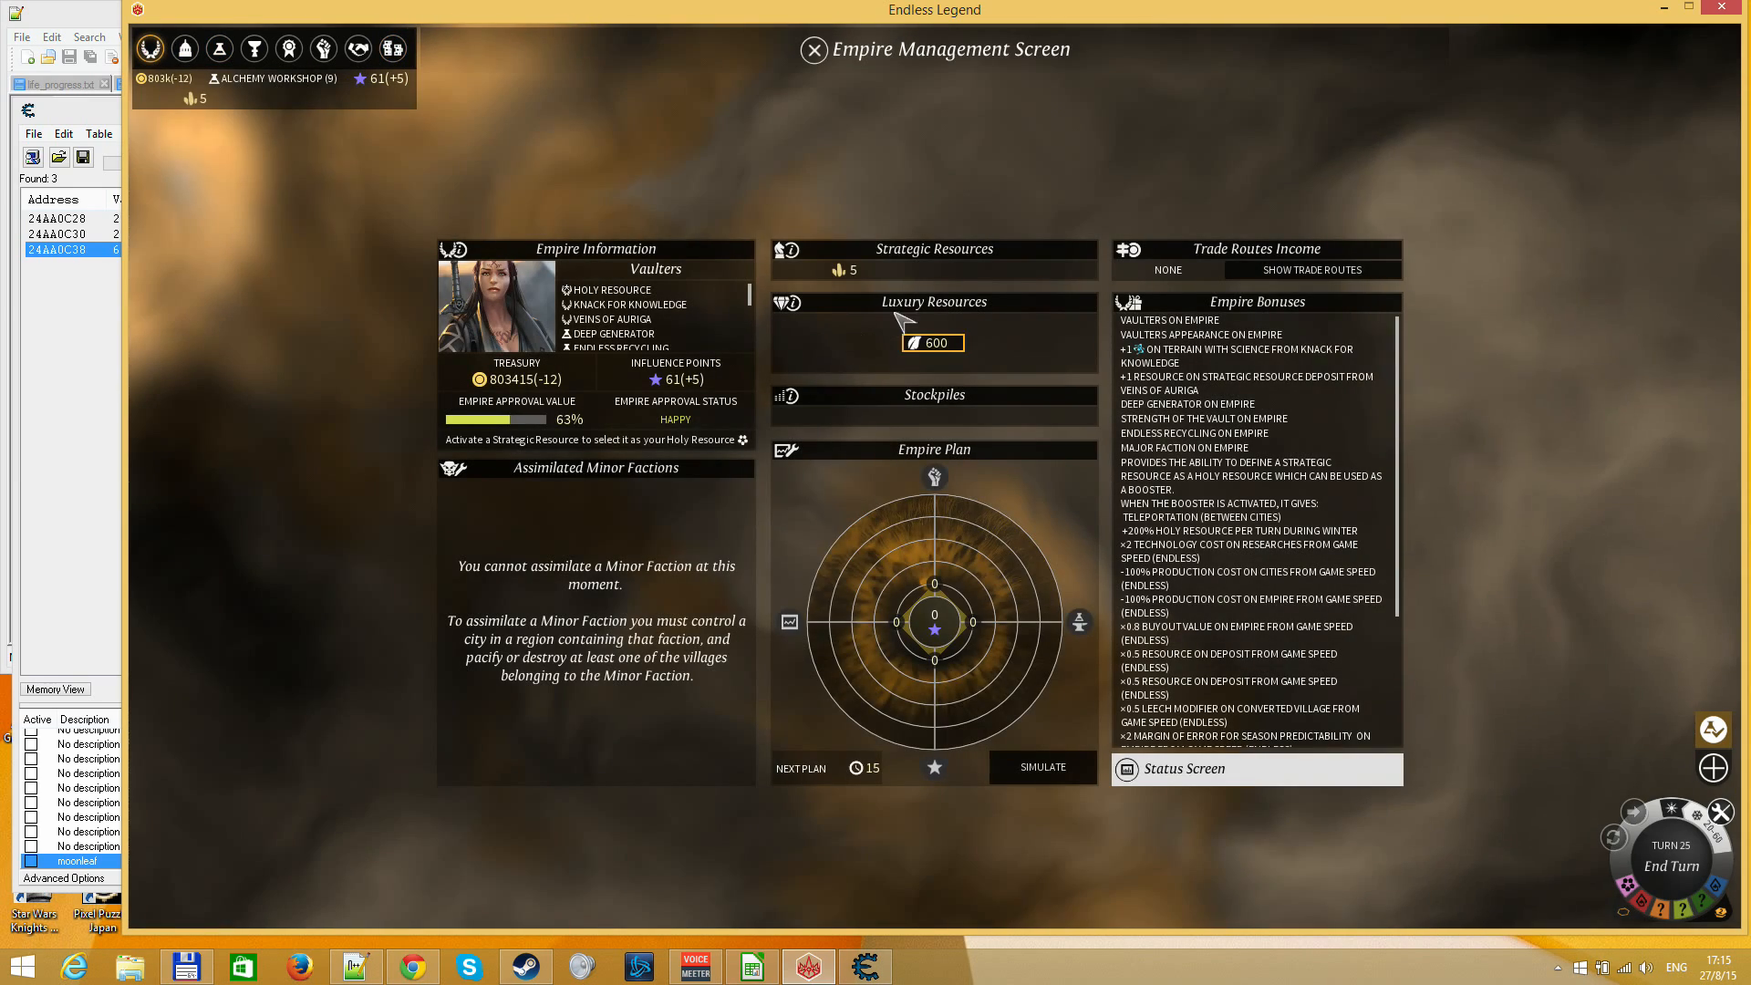
pyautogui.click(935, 350)
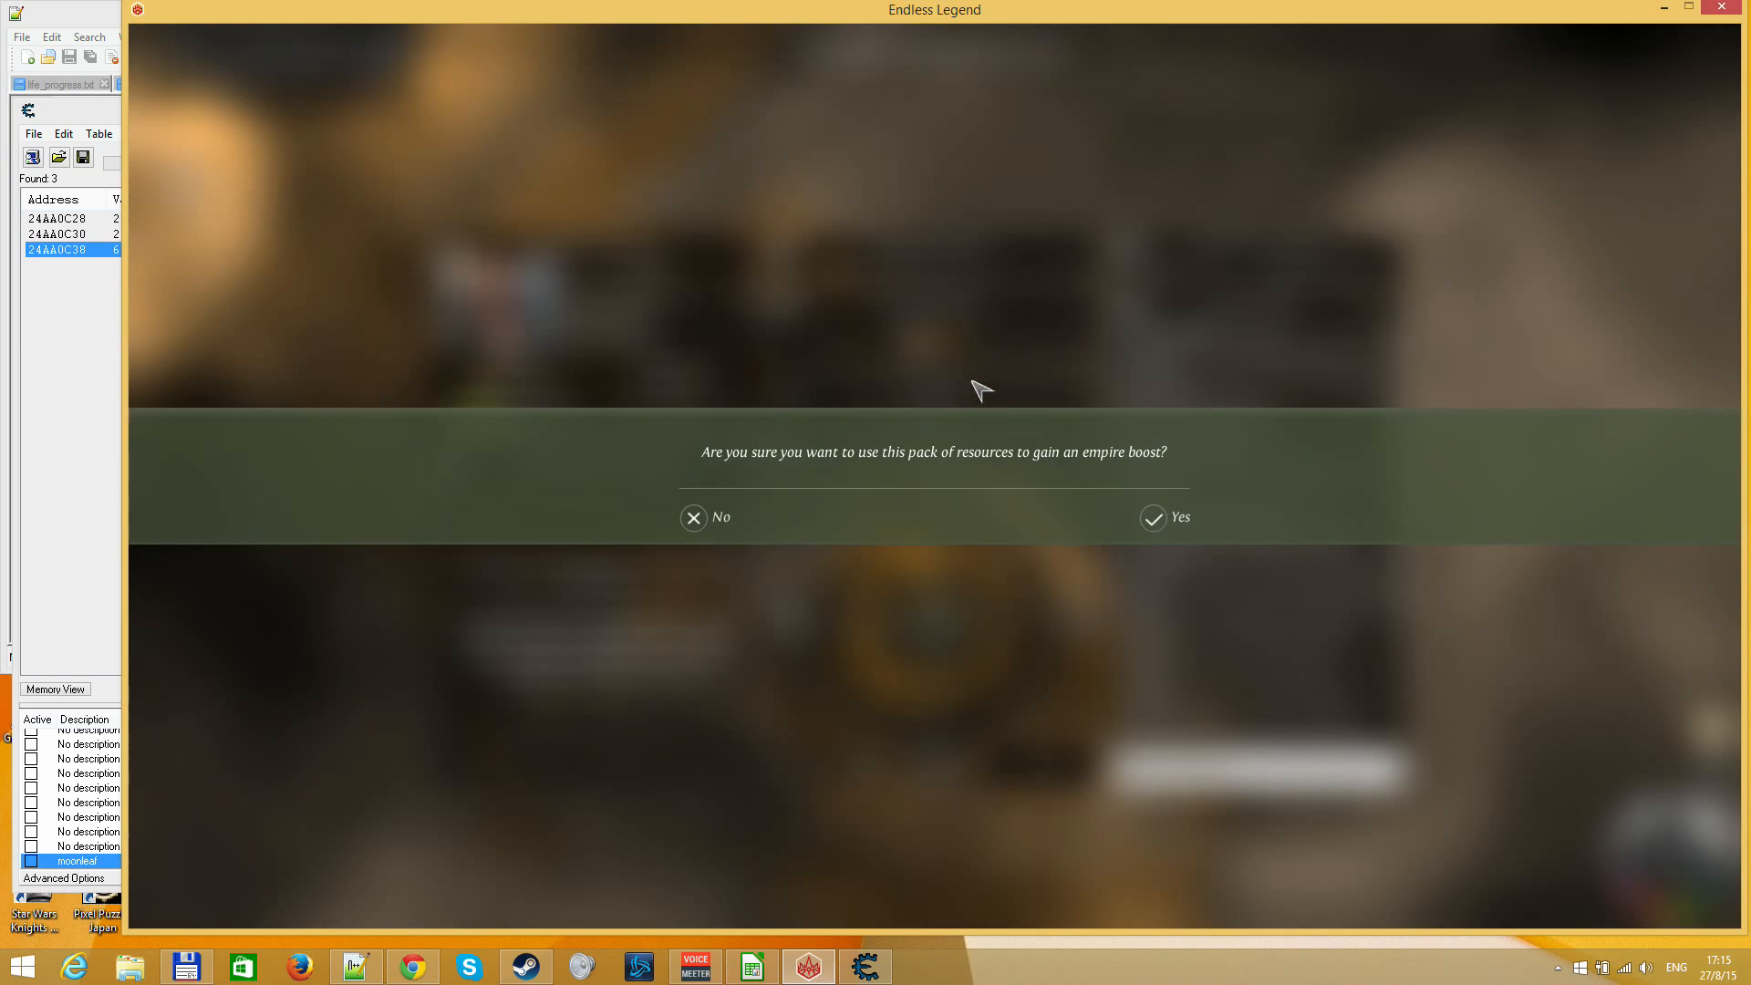
pyautogui.click(1154, 522)
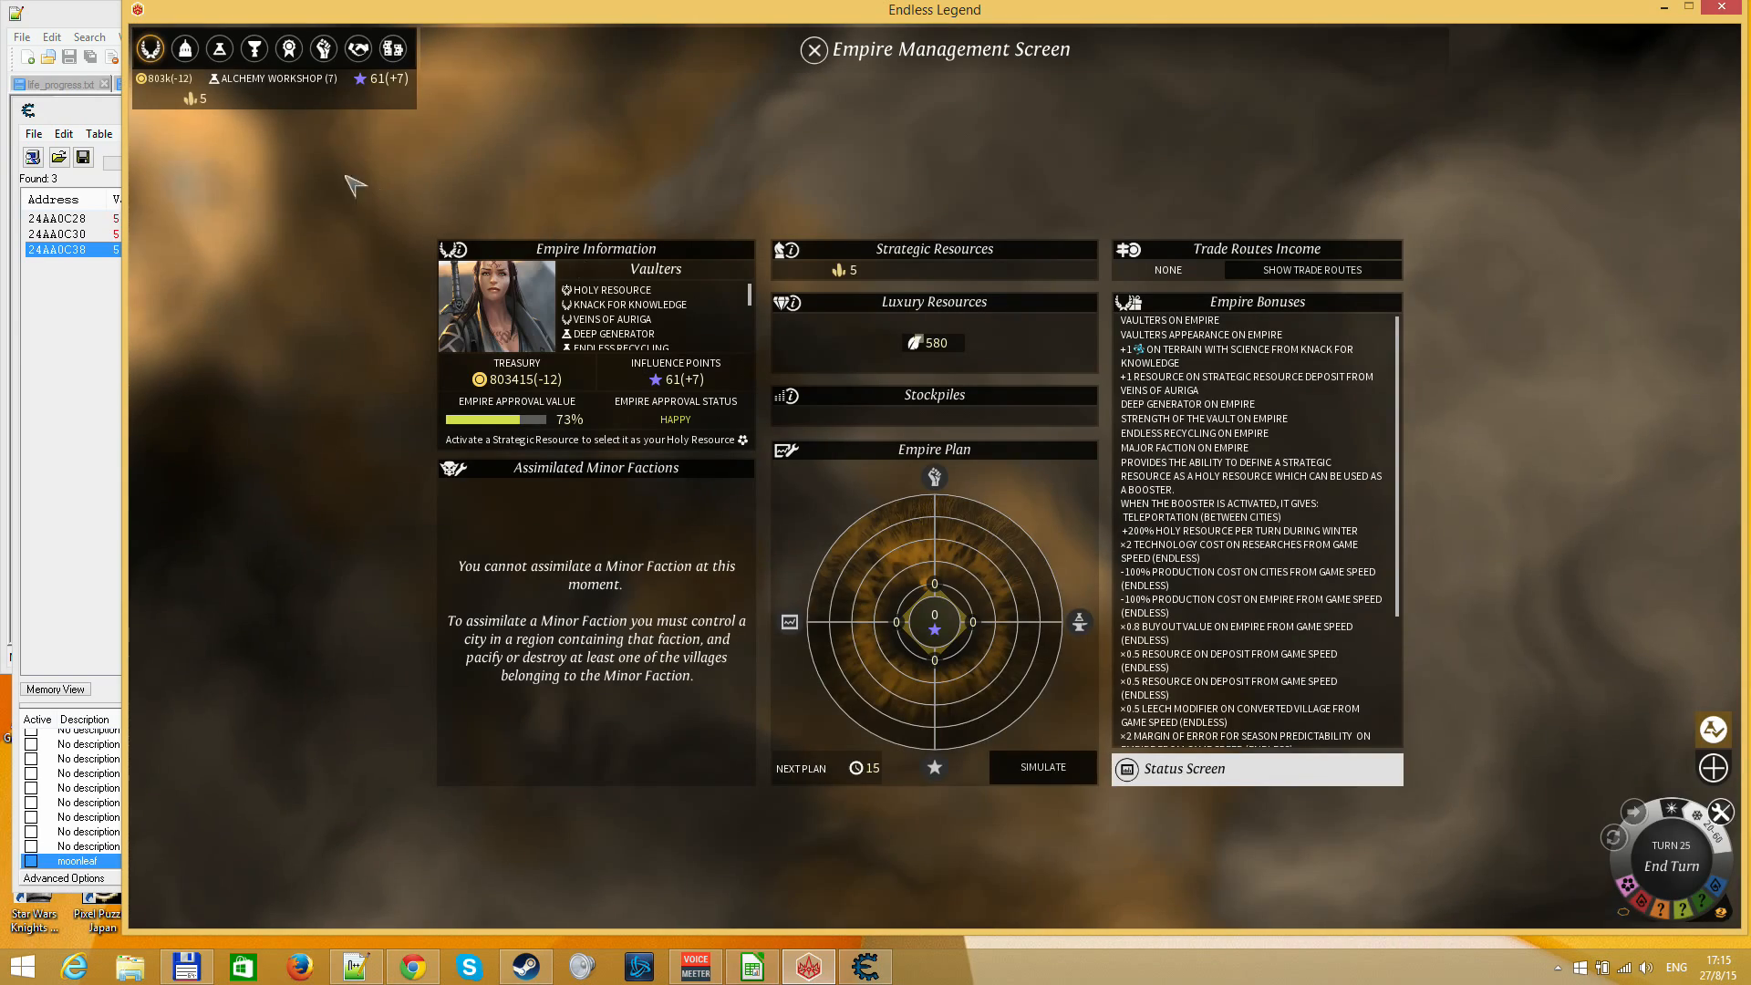
pyautogui.click(220, 49)
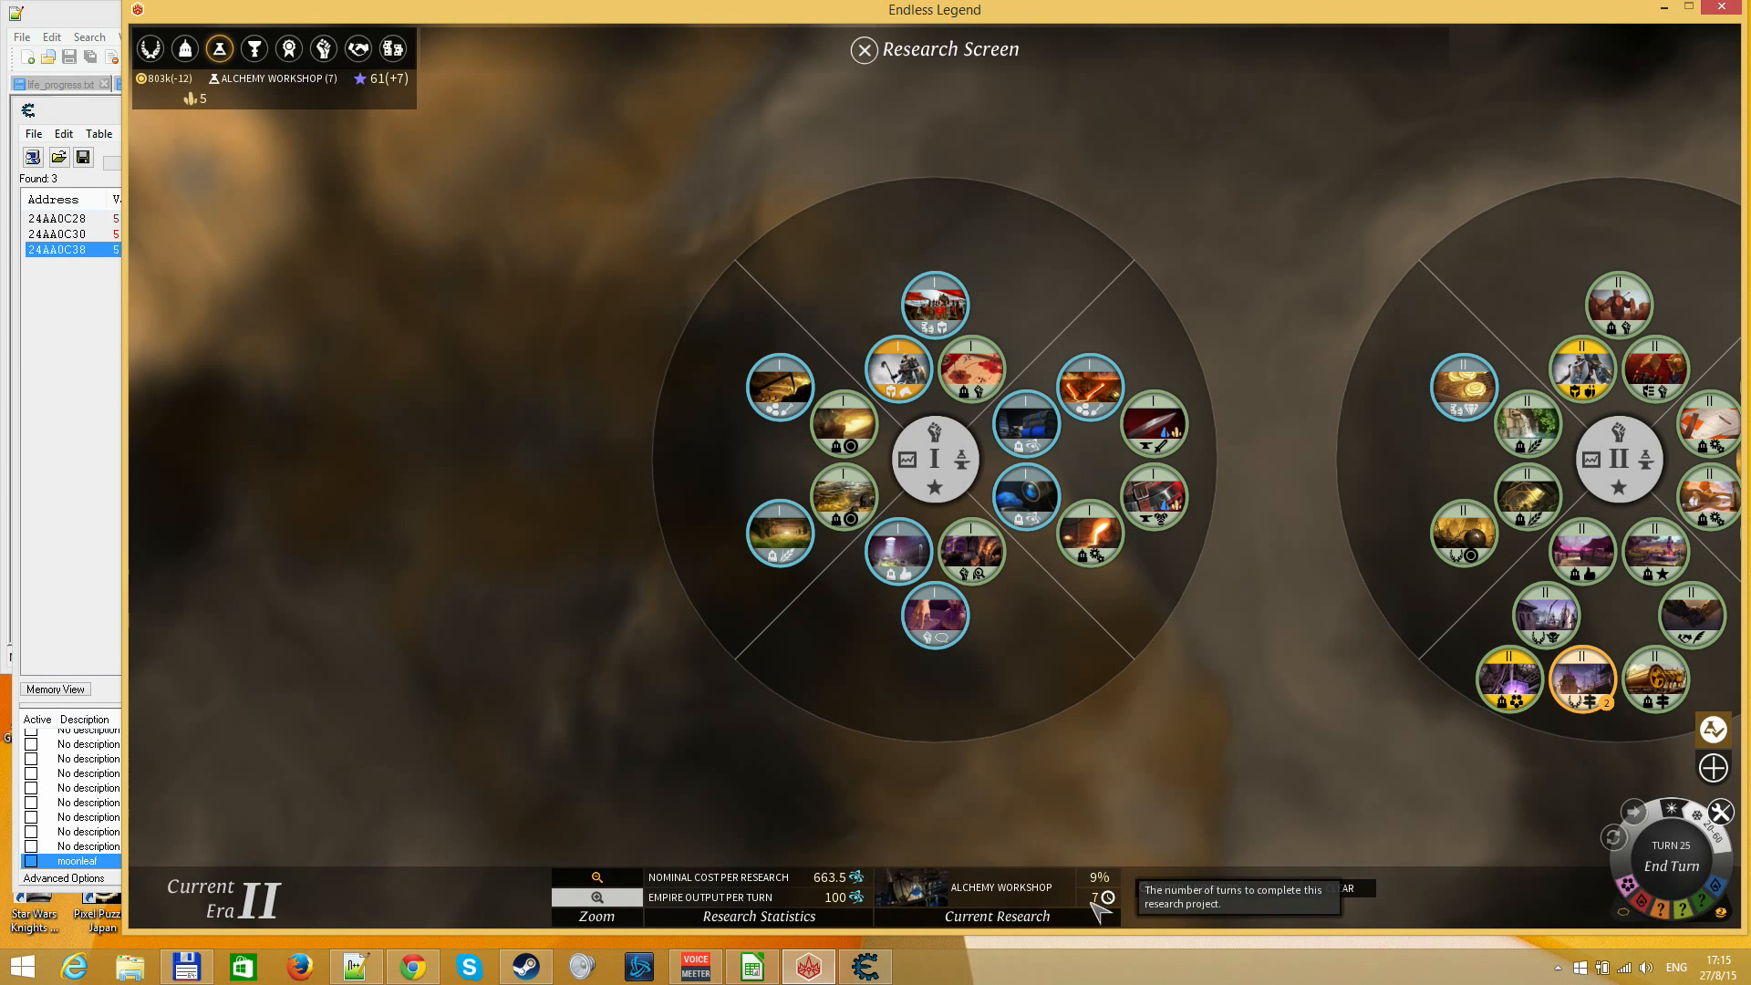
pyautogui.press('Escape')
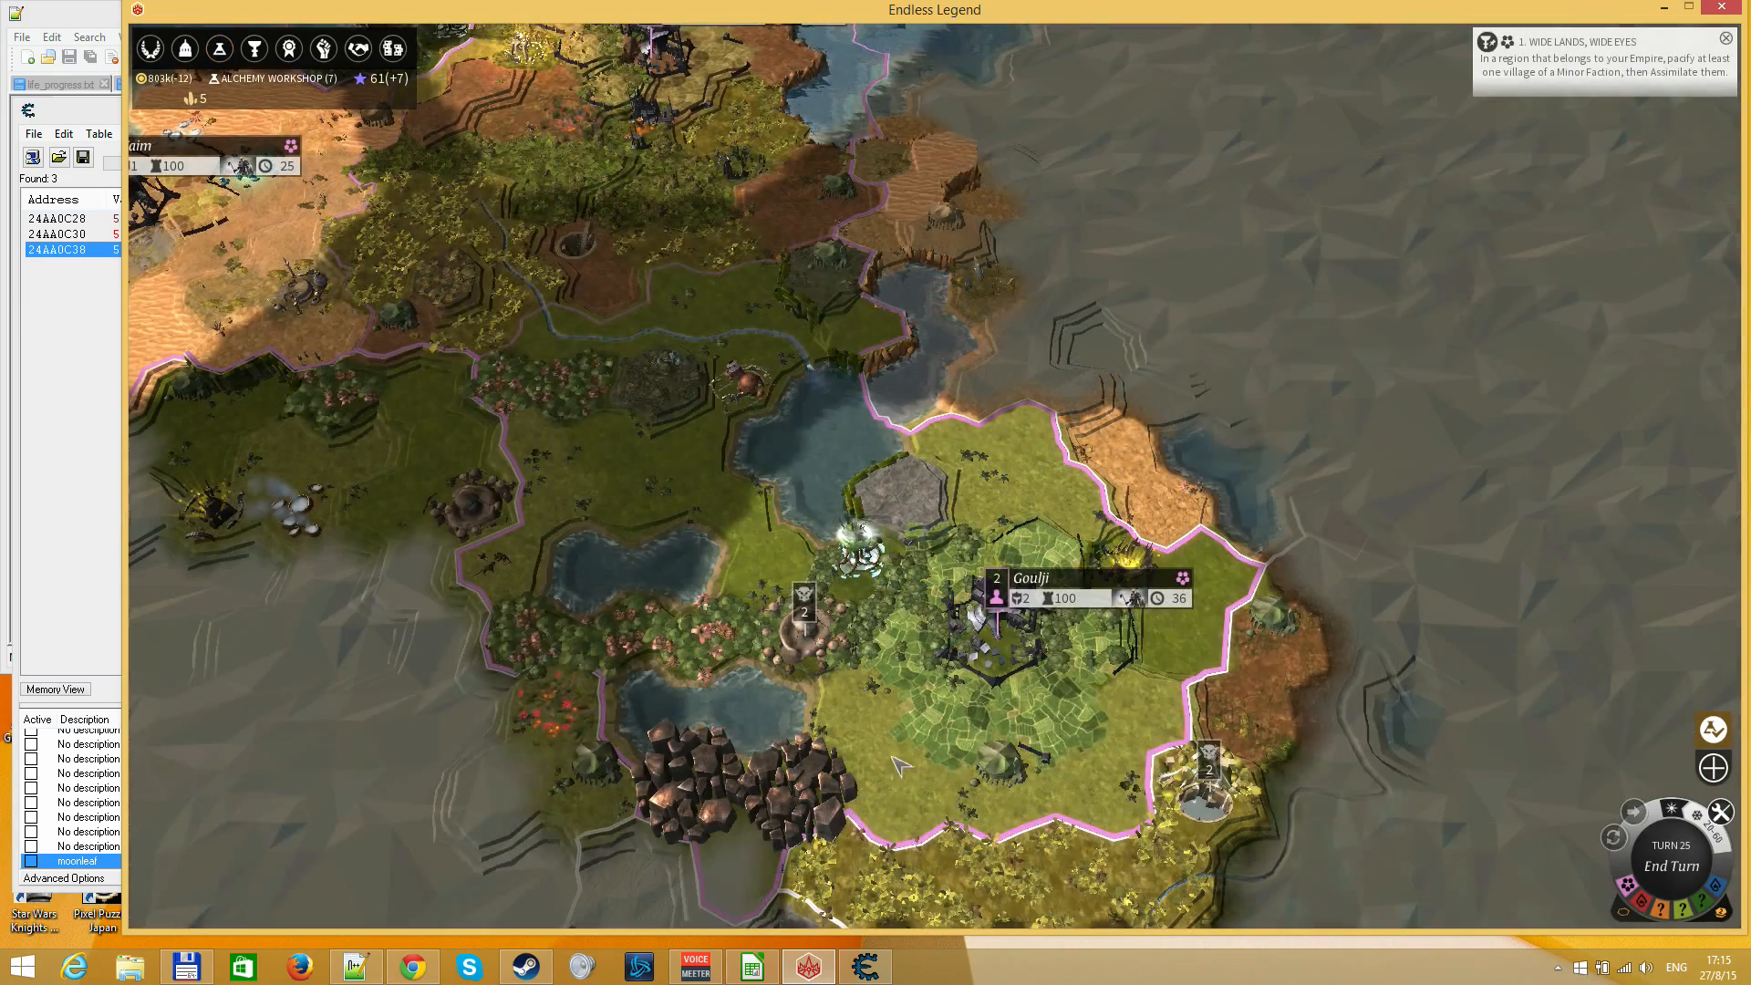
# Inspect the cities Amund and Taim, including their output, construction queues and available constructions
pyautogui.click(976, 618)
pyautogui.moveTo(478, 401); pyautogui.dragTo(715, 766)
pyautogui.click(881, 301)
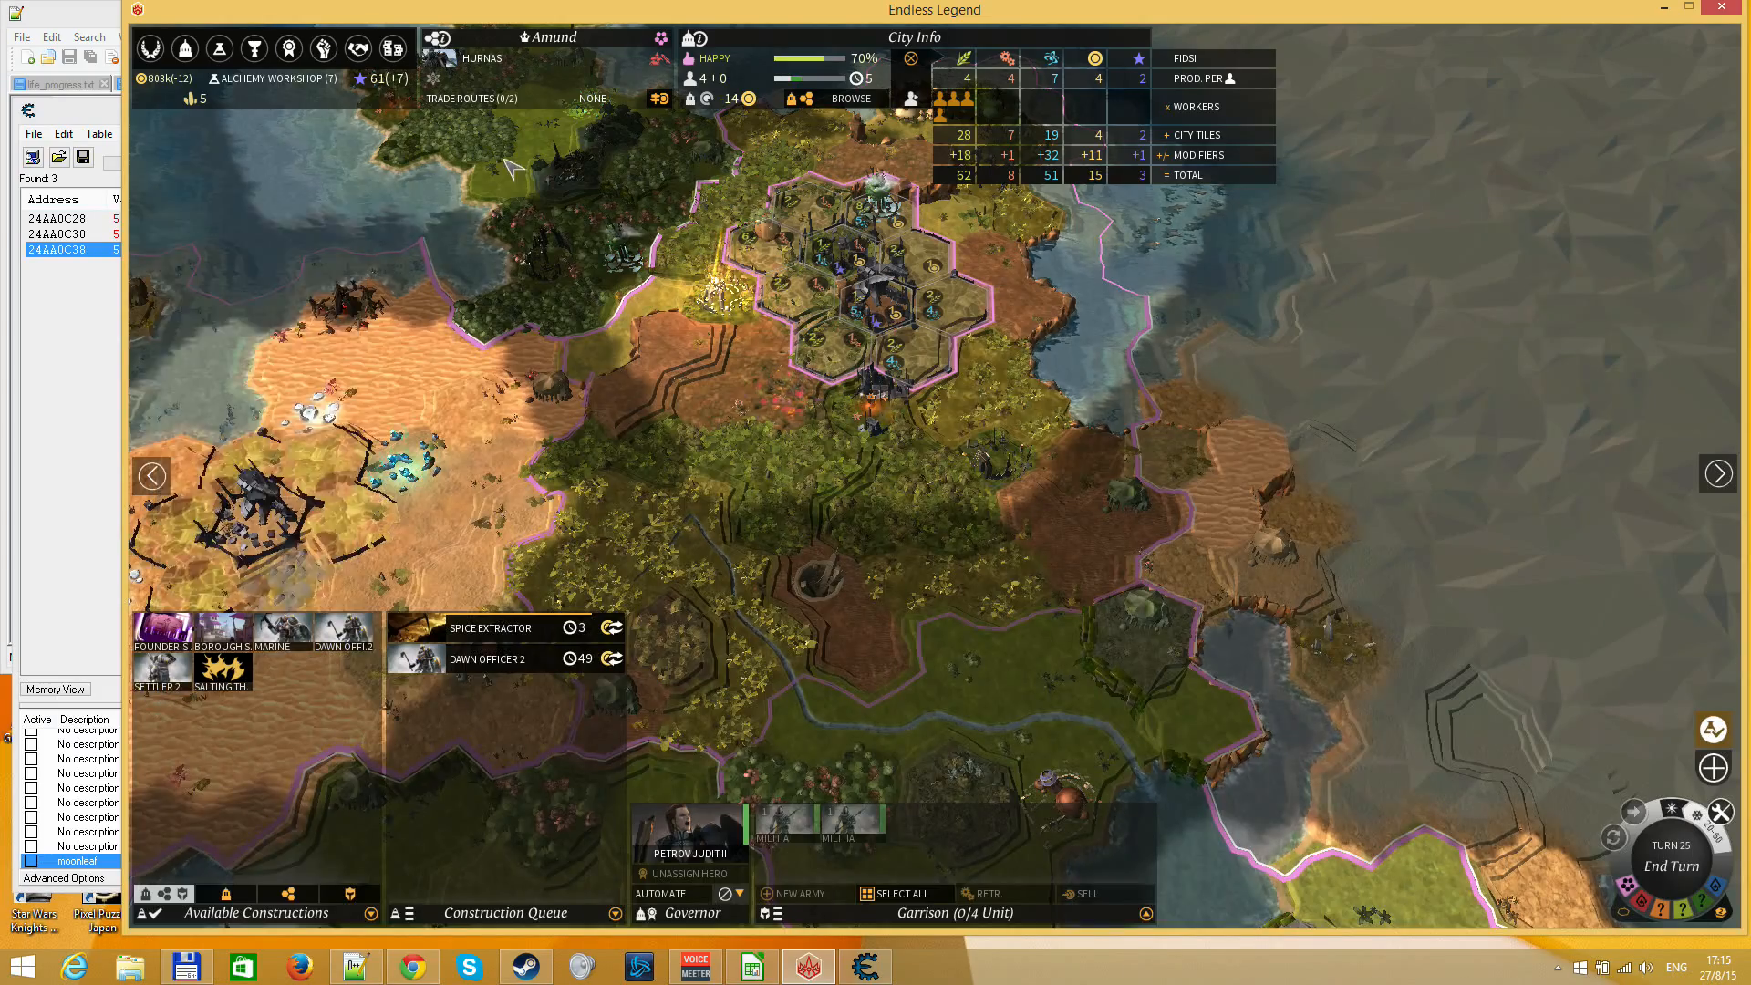
pyautogui.moveTo(465, 162); pyautogui.dragTo(686, 206)
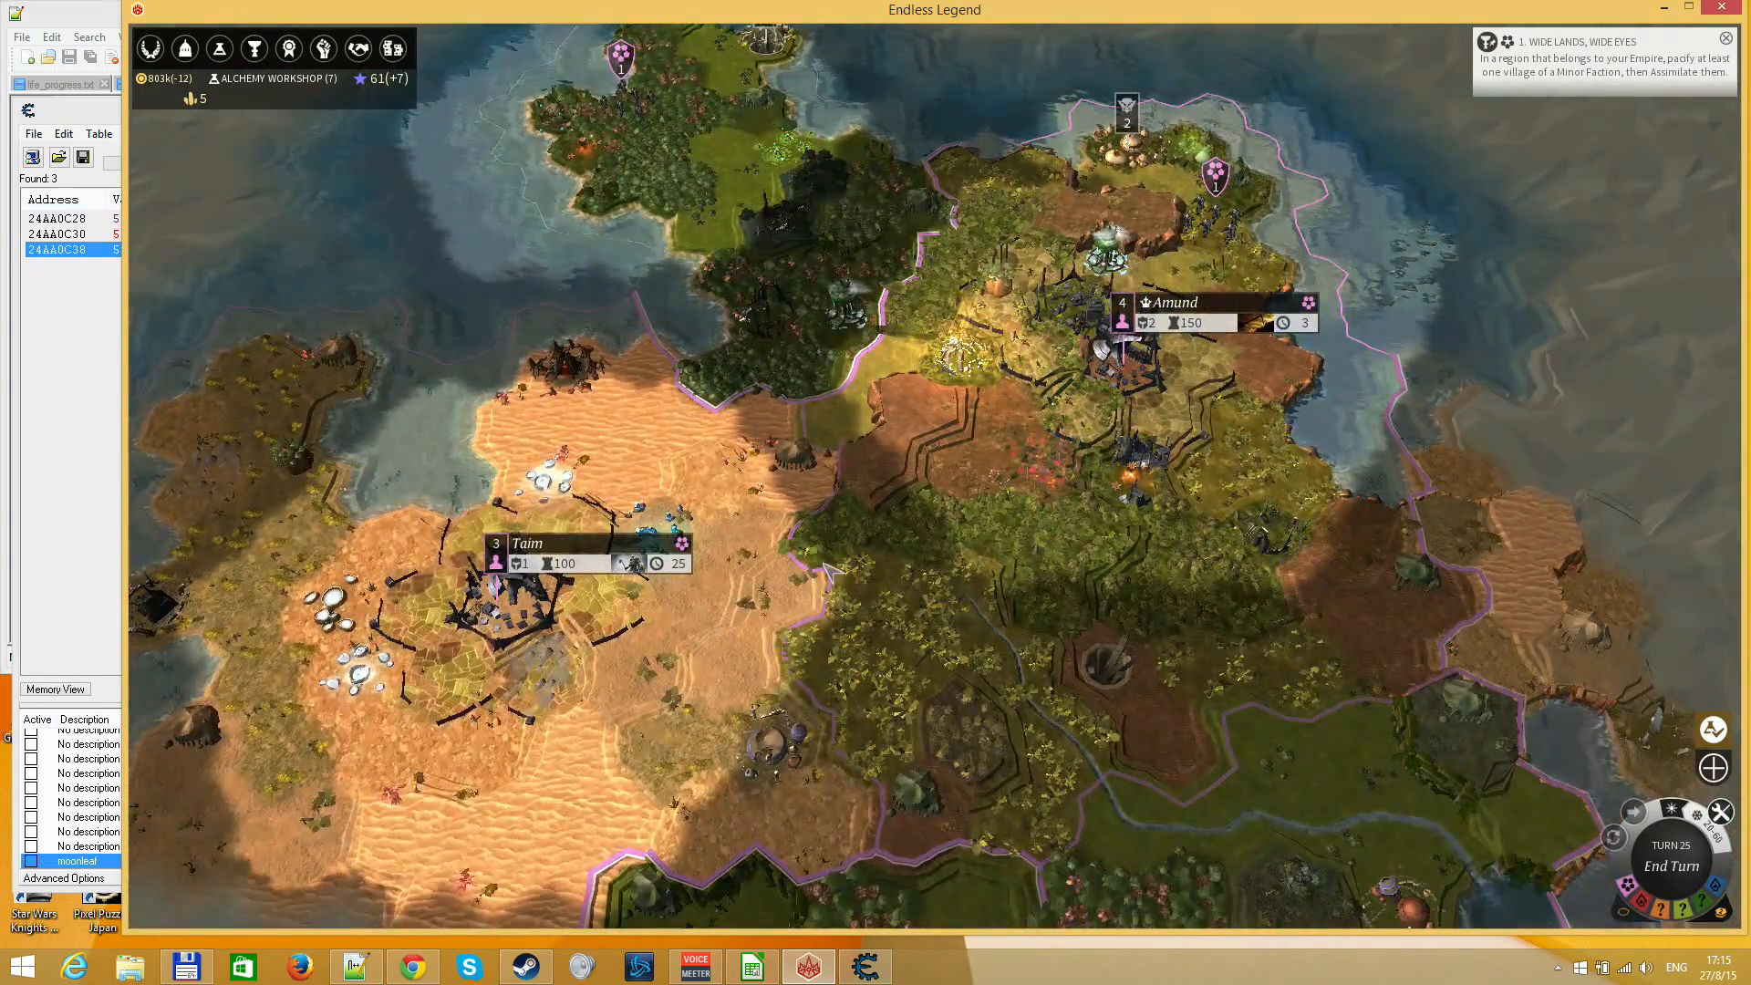
pyautogui.click(530, 550)
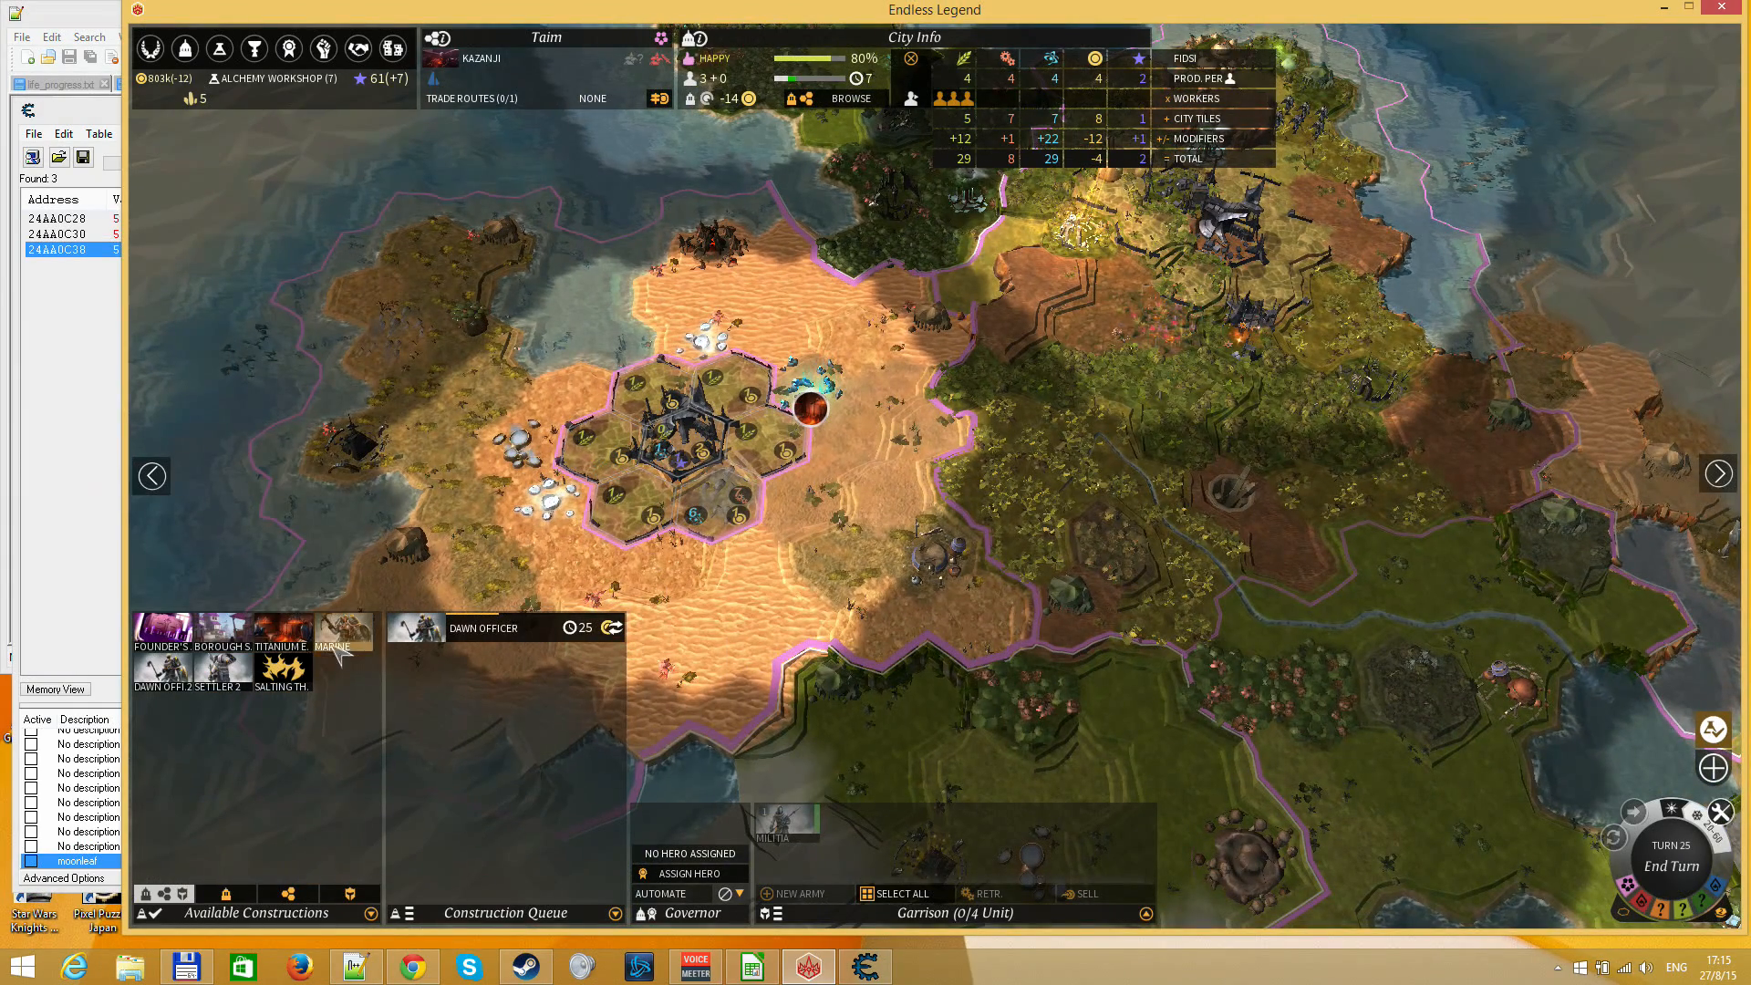
pyautogui.click(299, 686)
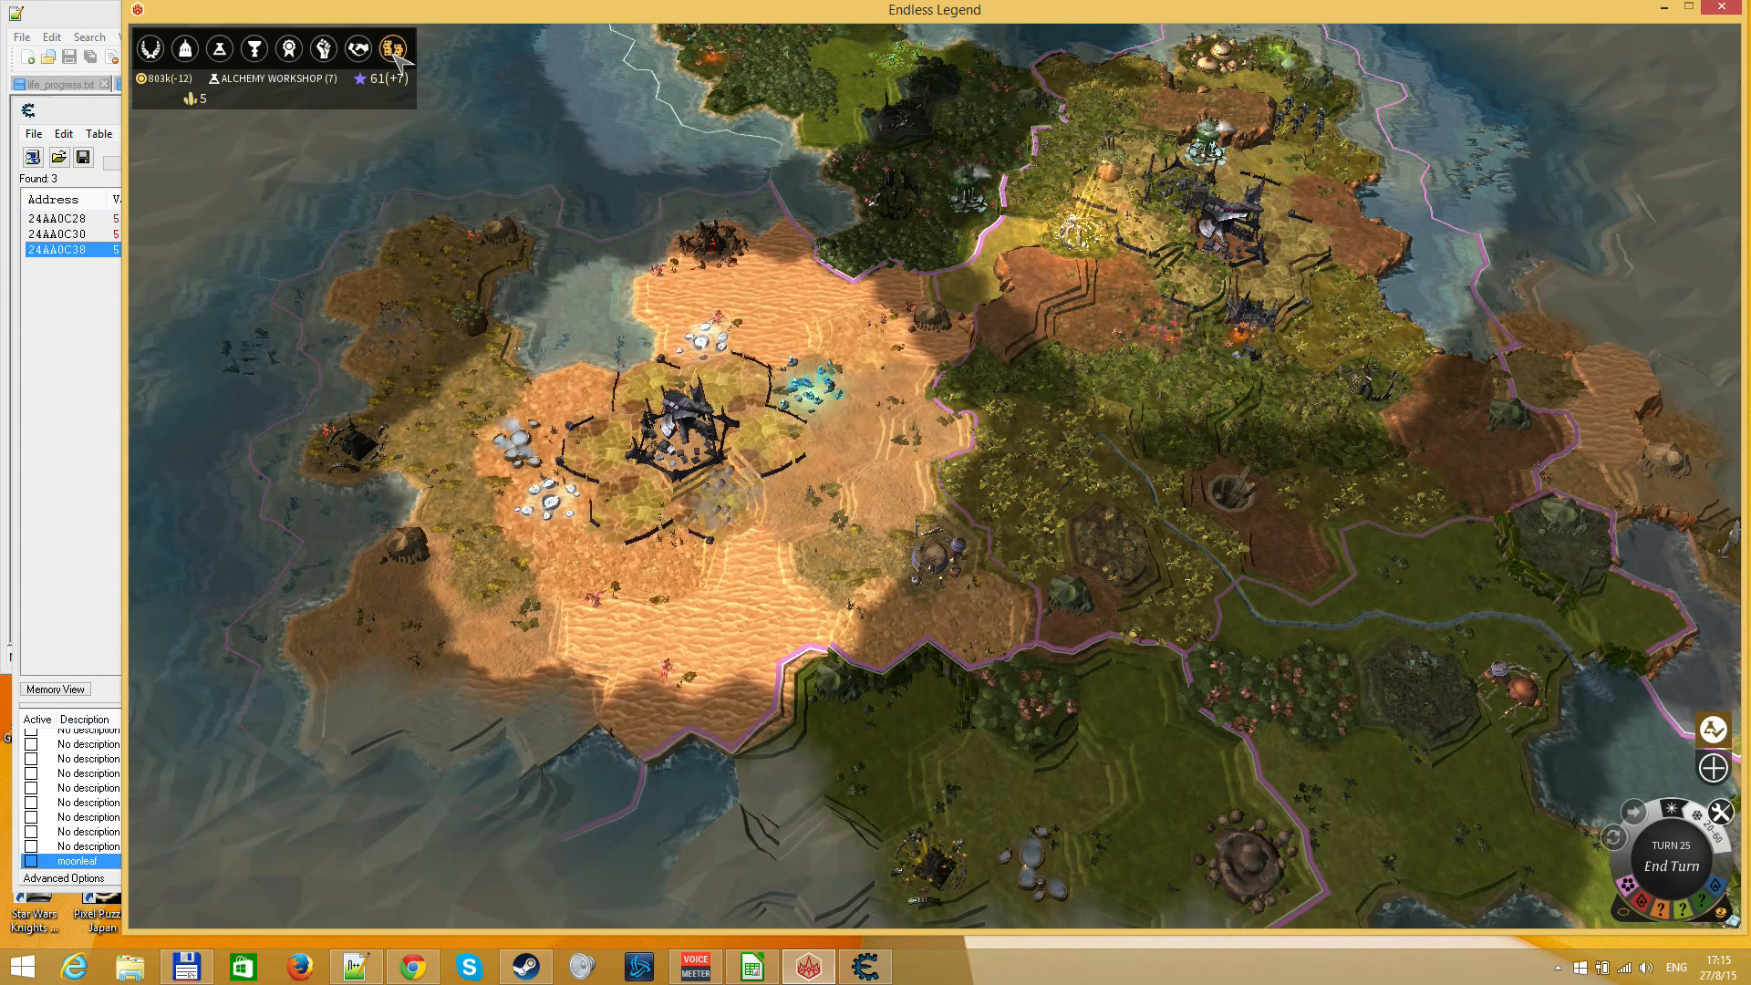
# Look over the Marketplace's purchasable stockpiles, the current quests and the Era II and III technologies
pyautogui.click(393, 50)
pyautogui.click(637, 164)
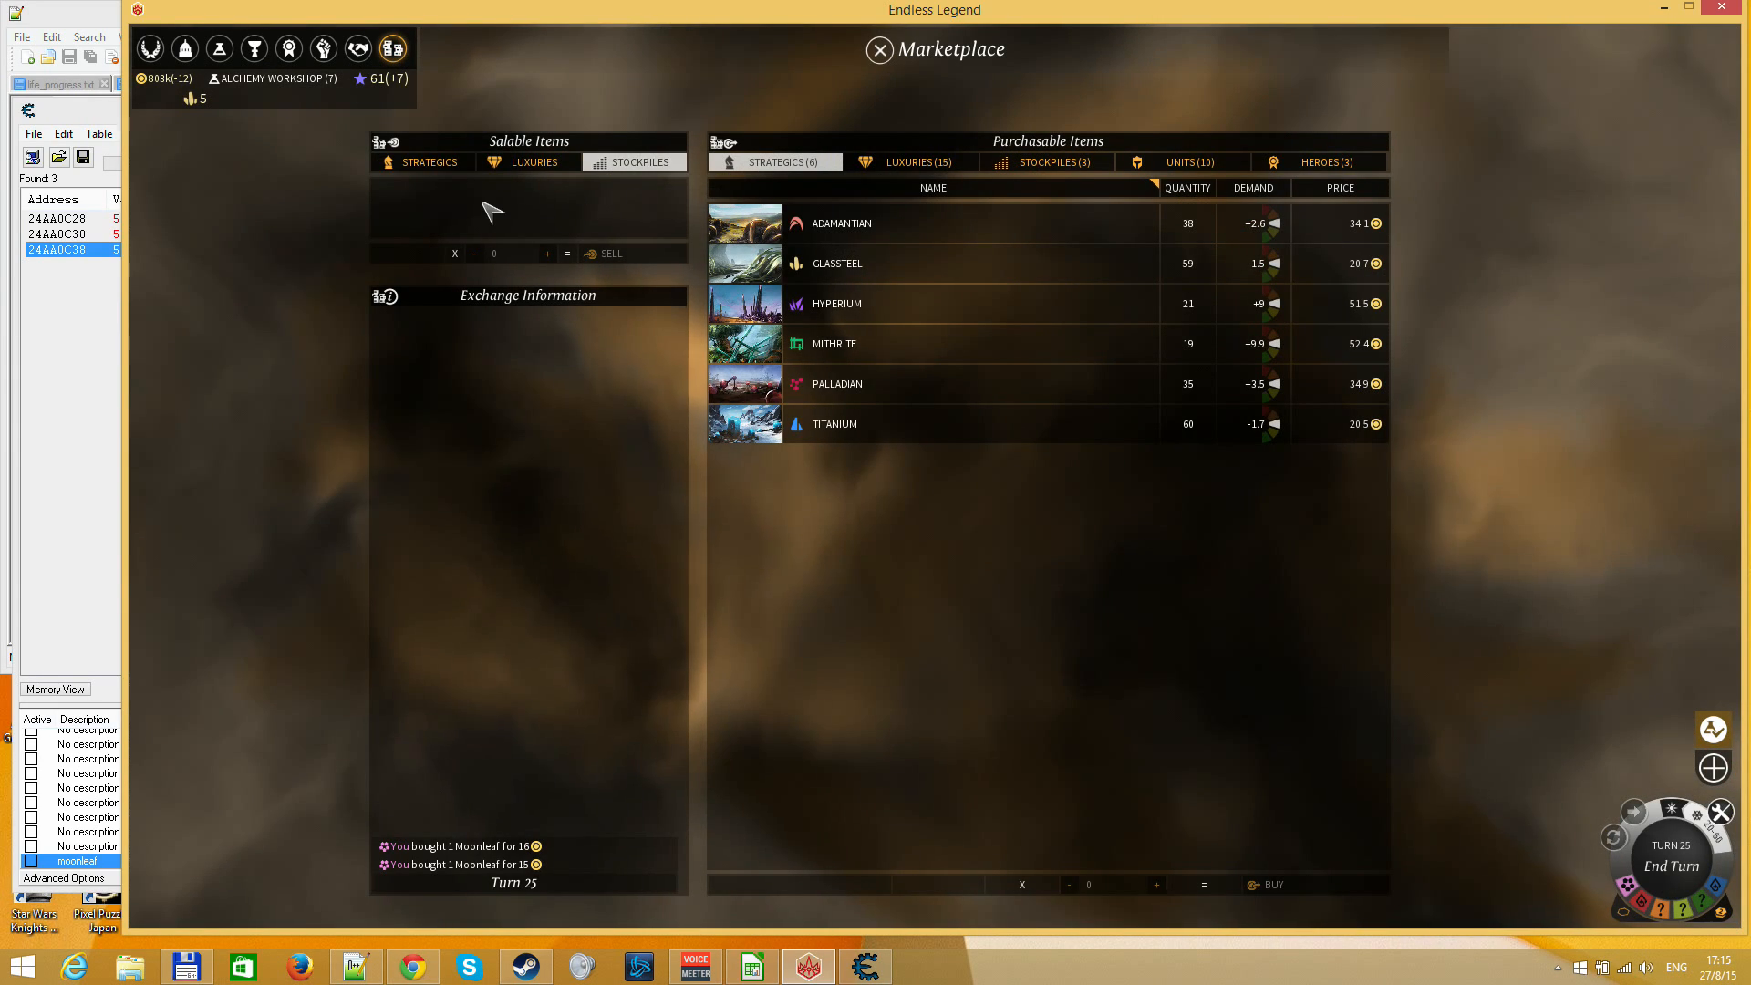
pyautogui.click(1022, 163)
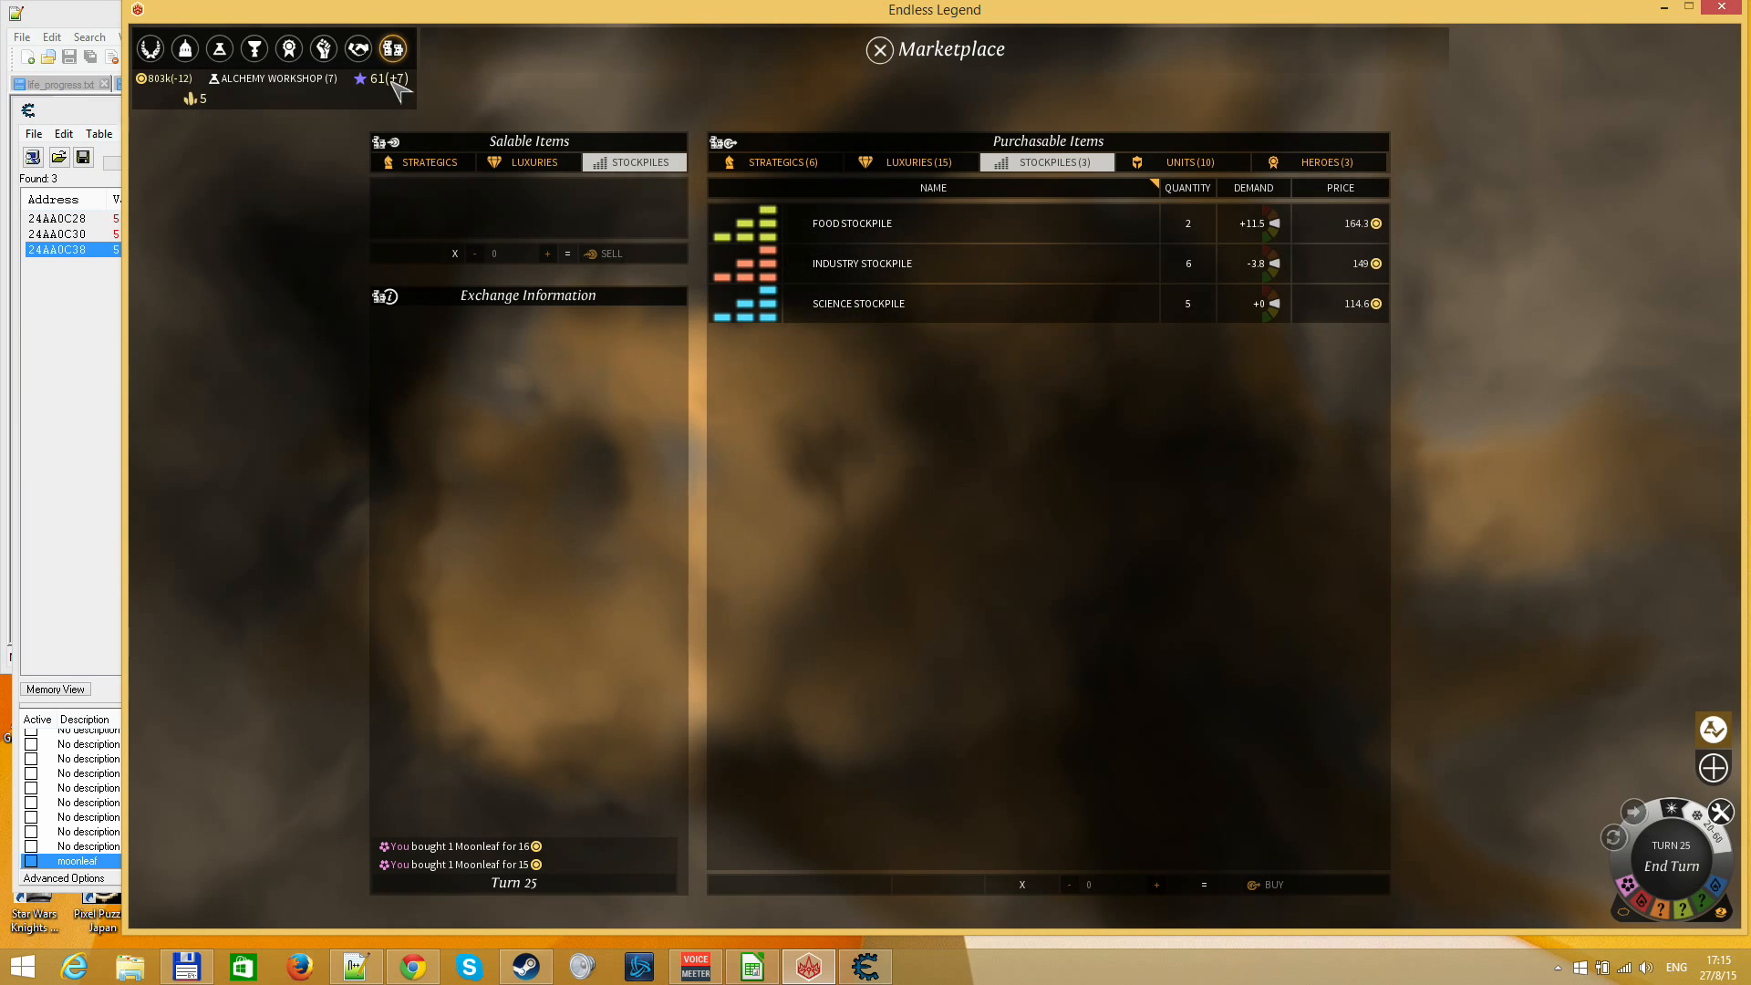
pyautogui.click(254, 49)
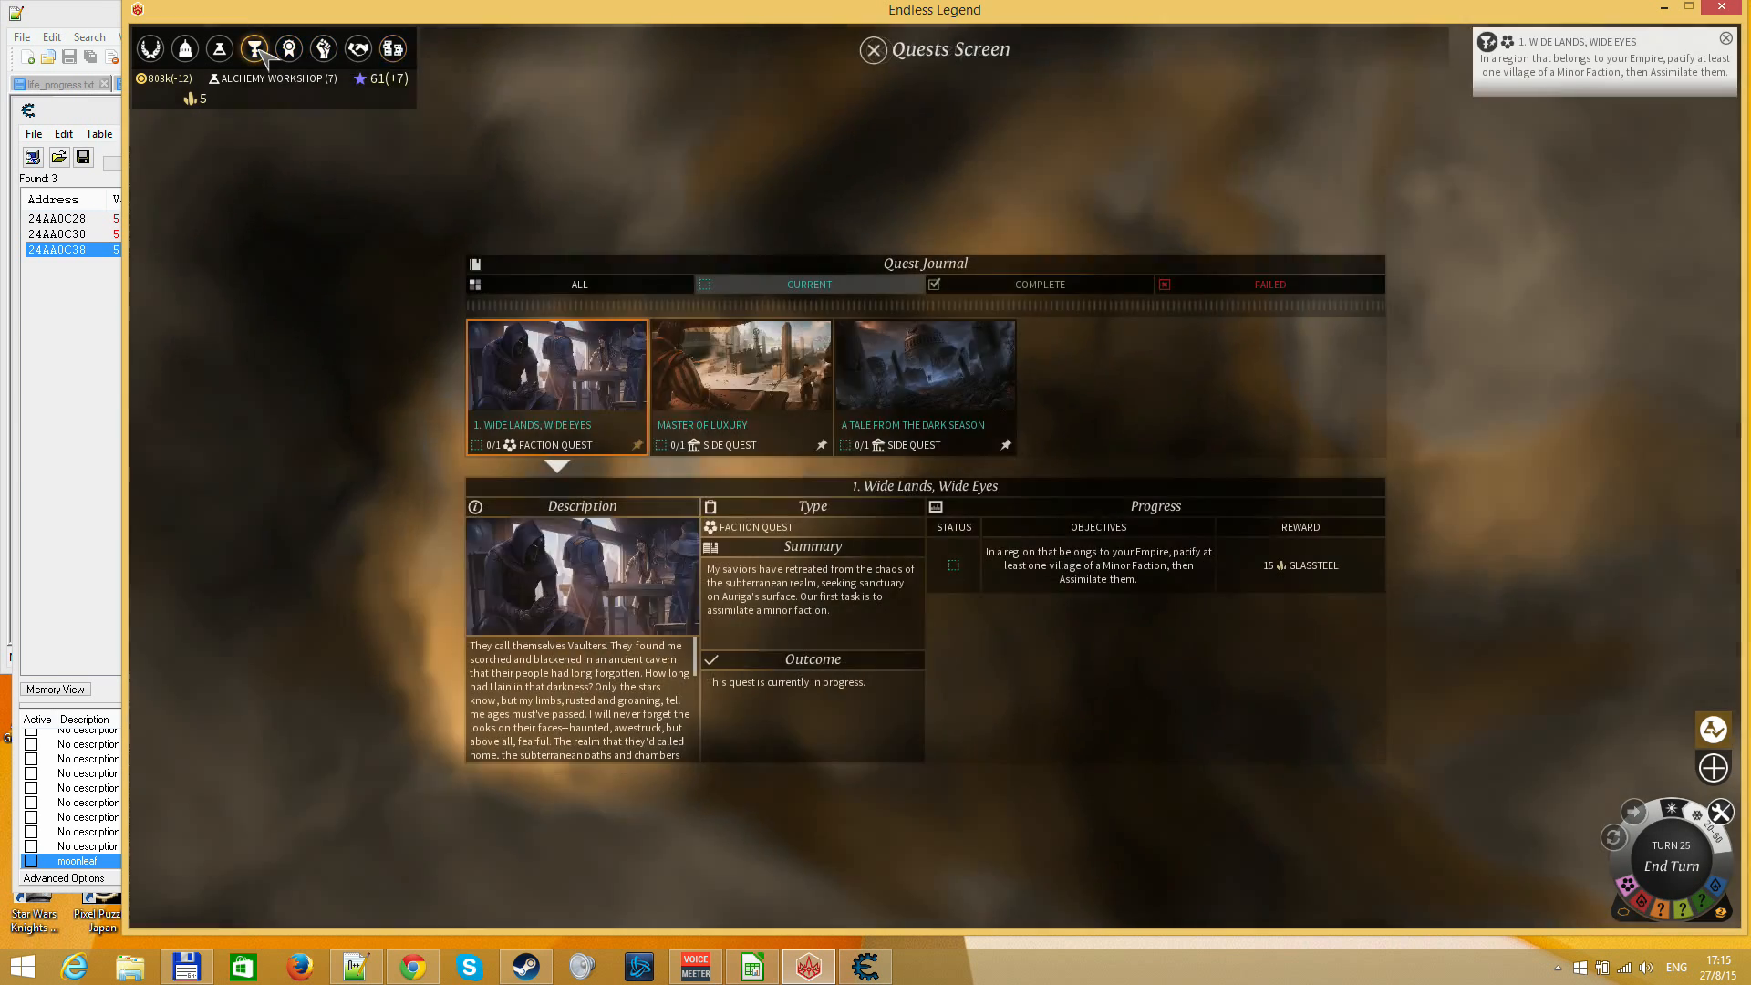
pyautogui.click(228, 49)
pyautogui.moveTo(1241, 491); pyautogui.dragTo(668, 506)
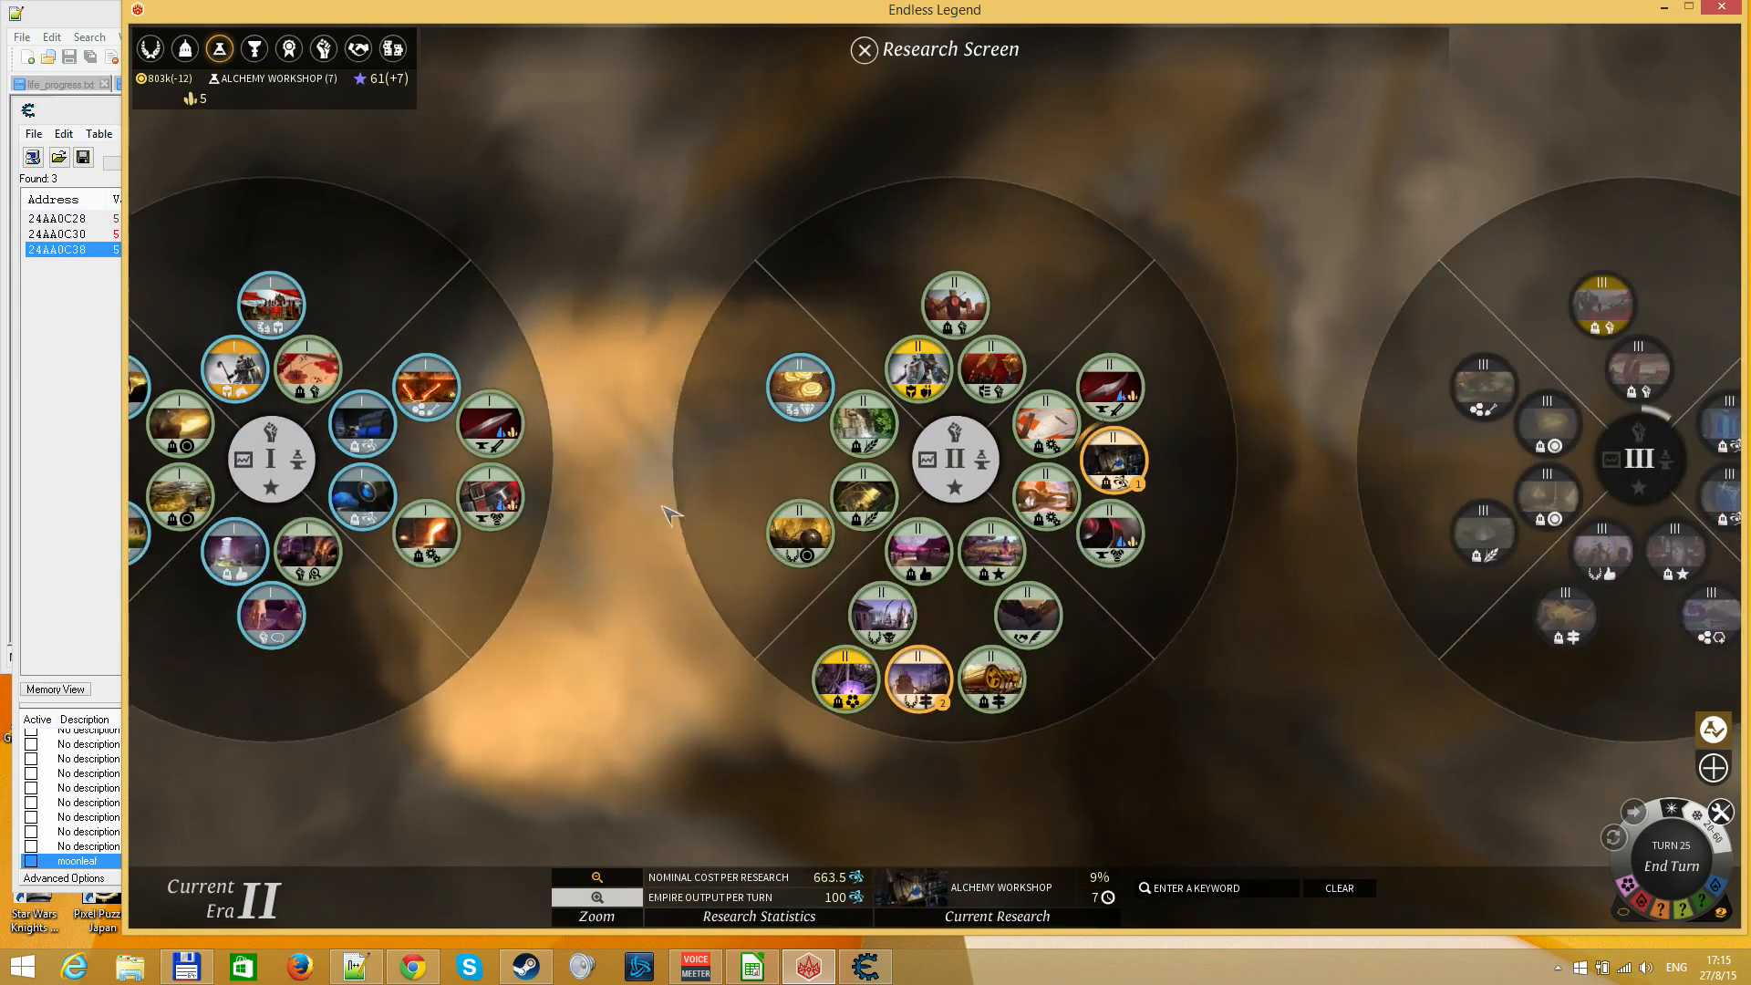
pyautogui.moveTo(1204, 495); pyautogui.dragTo(965, 496)
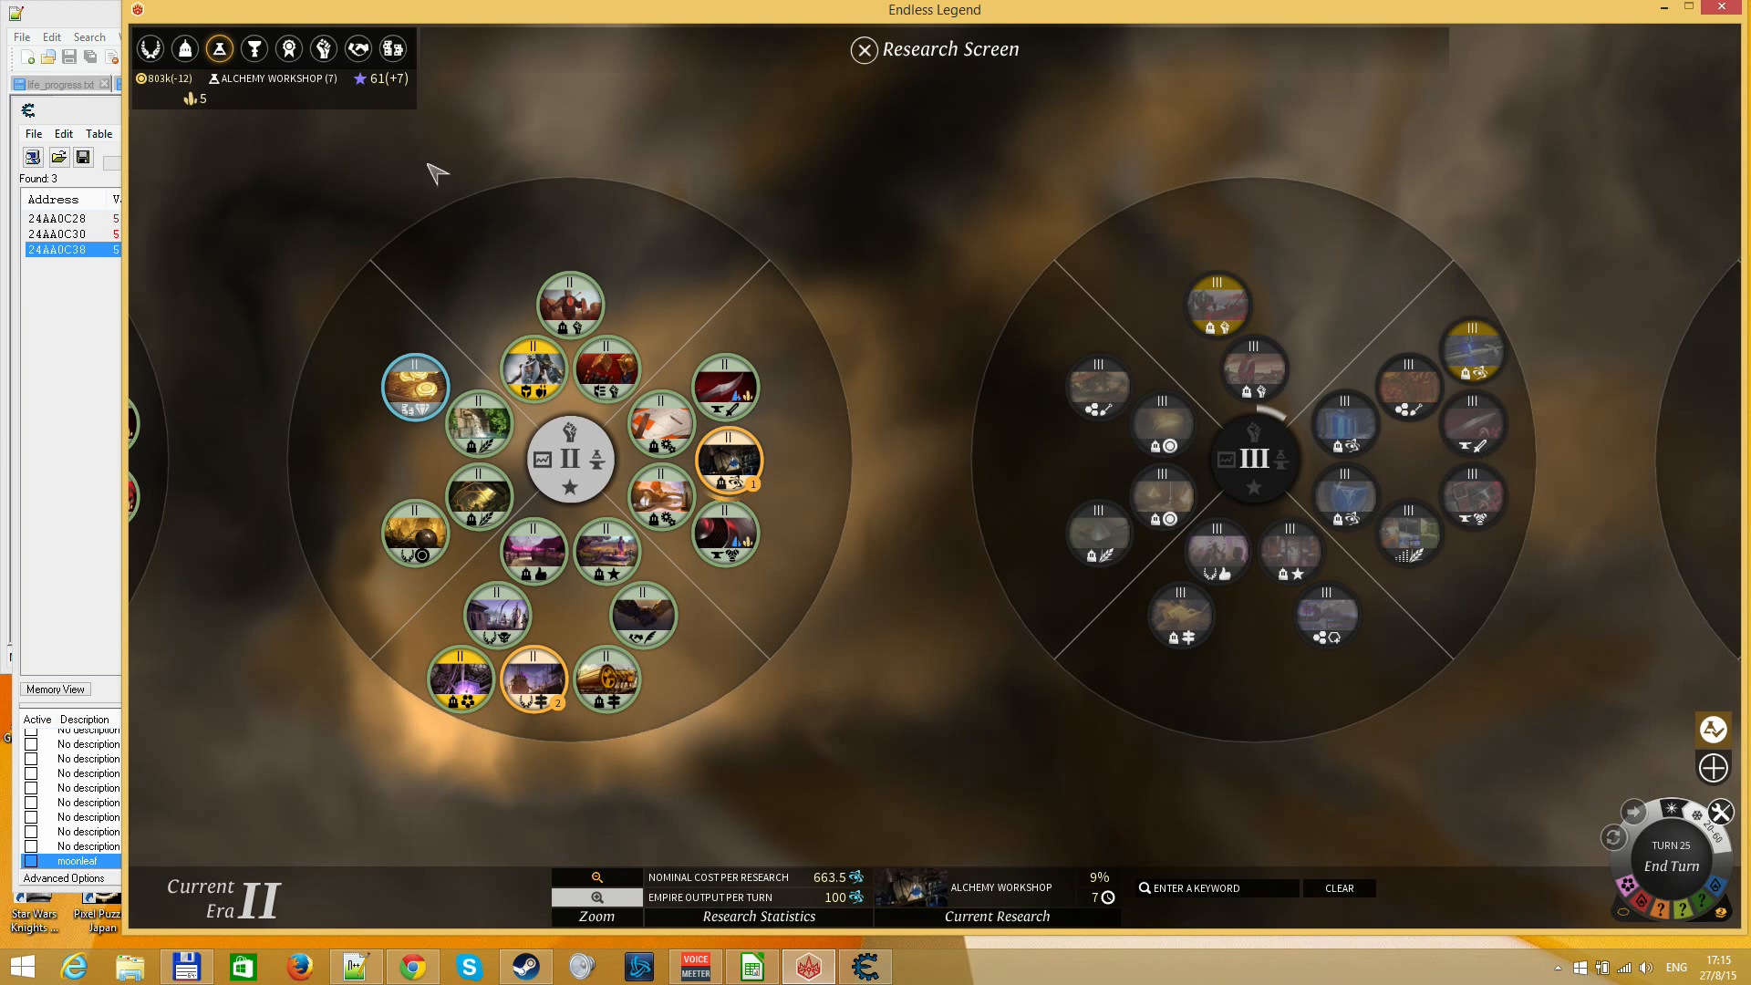
# Examine the purchasable Industry and Science stockpiles, then read the Era IV Organized Labor technology's stockpile effects
pyautogui.click(392, 48)
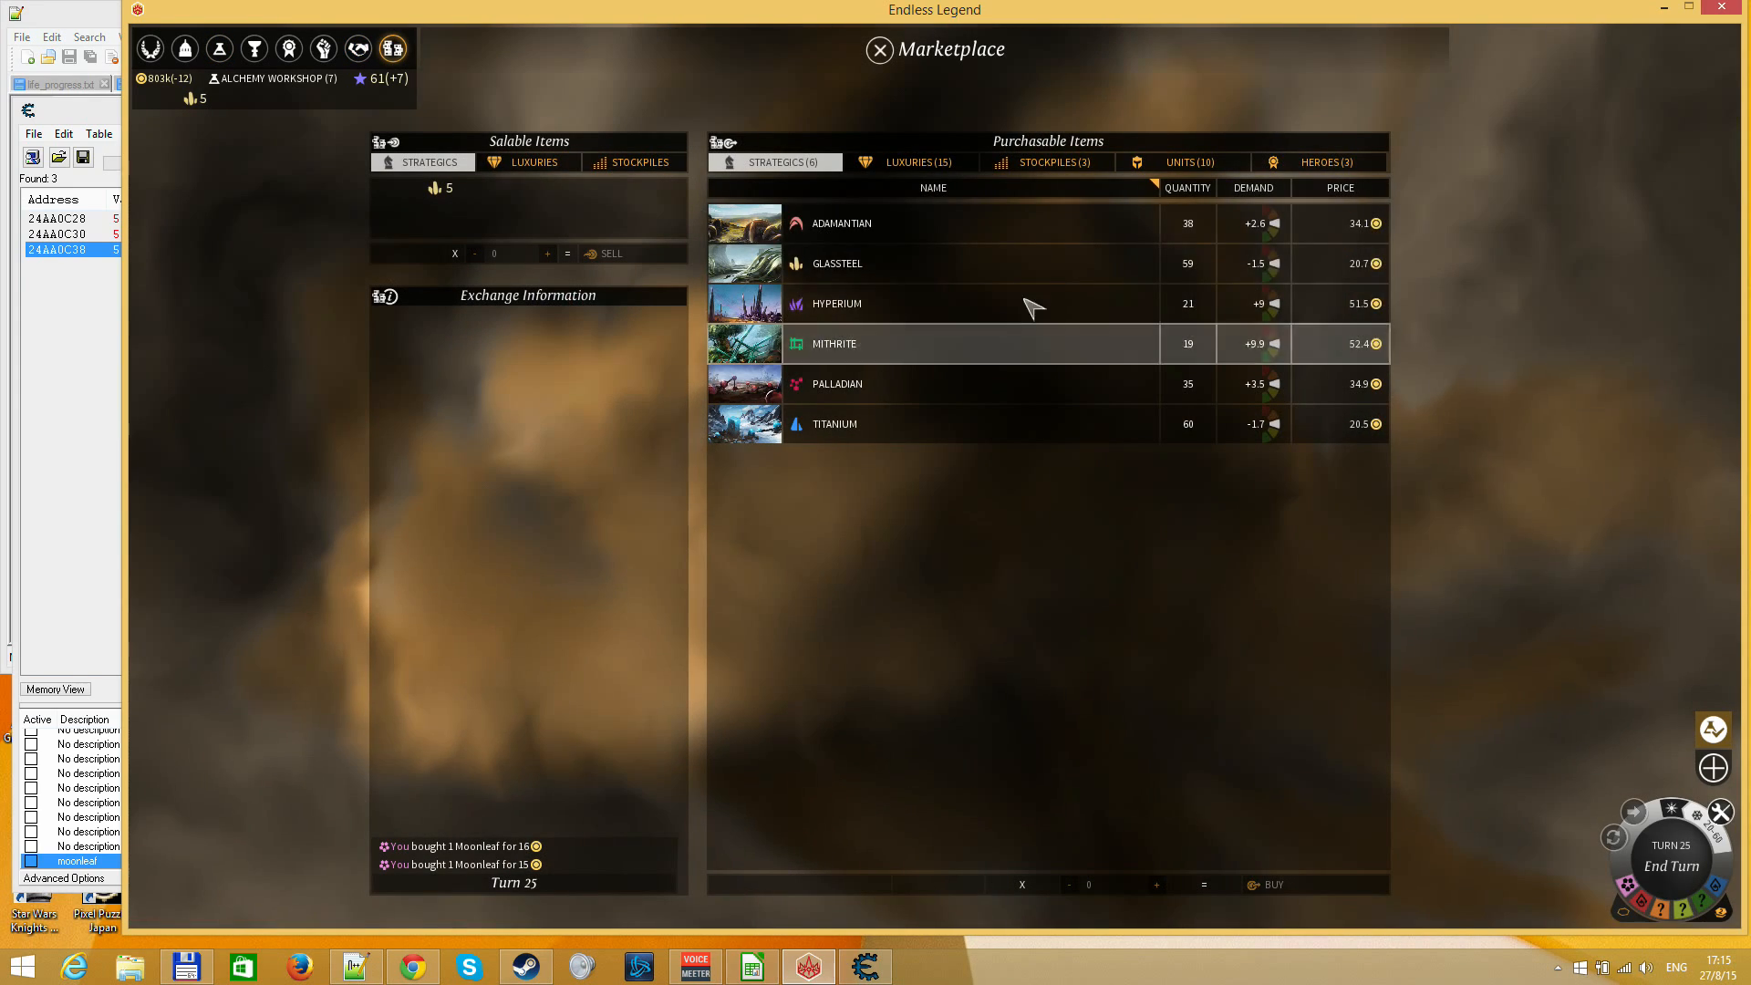
pyautogui.click(1054, 162)
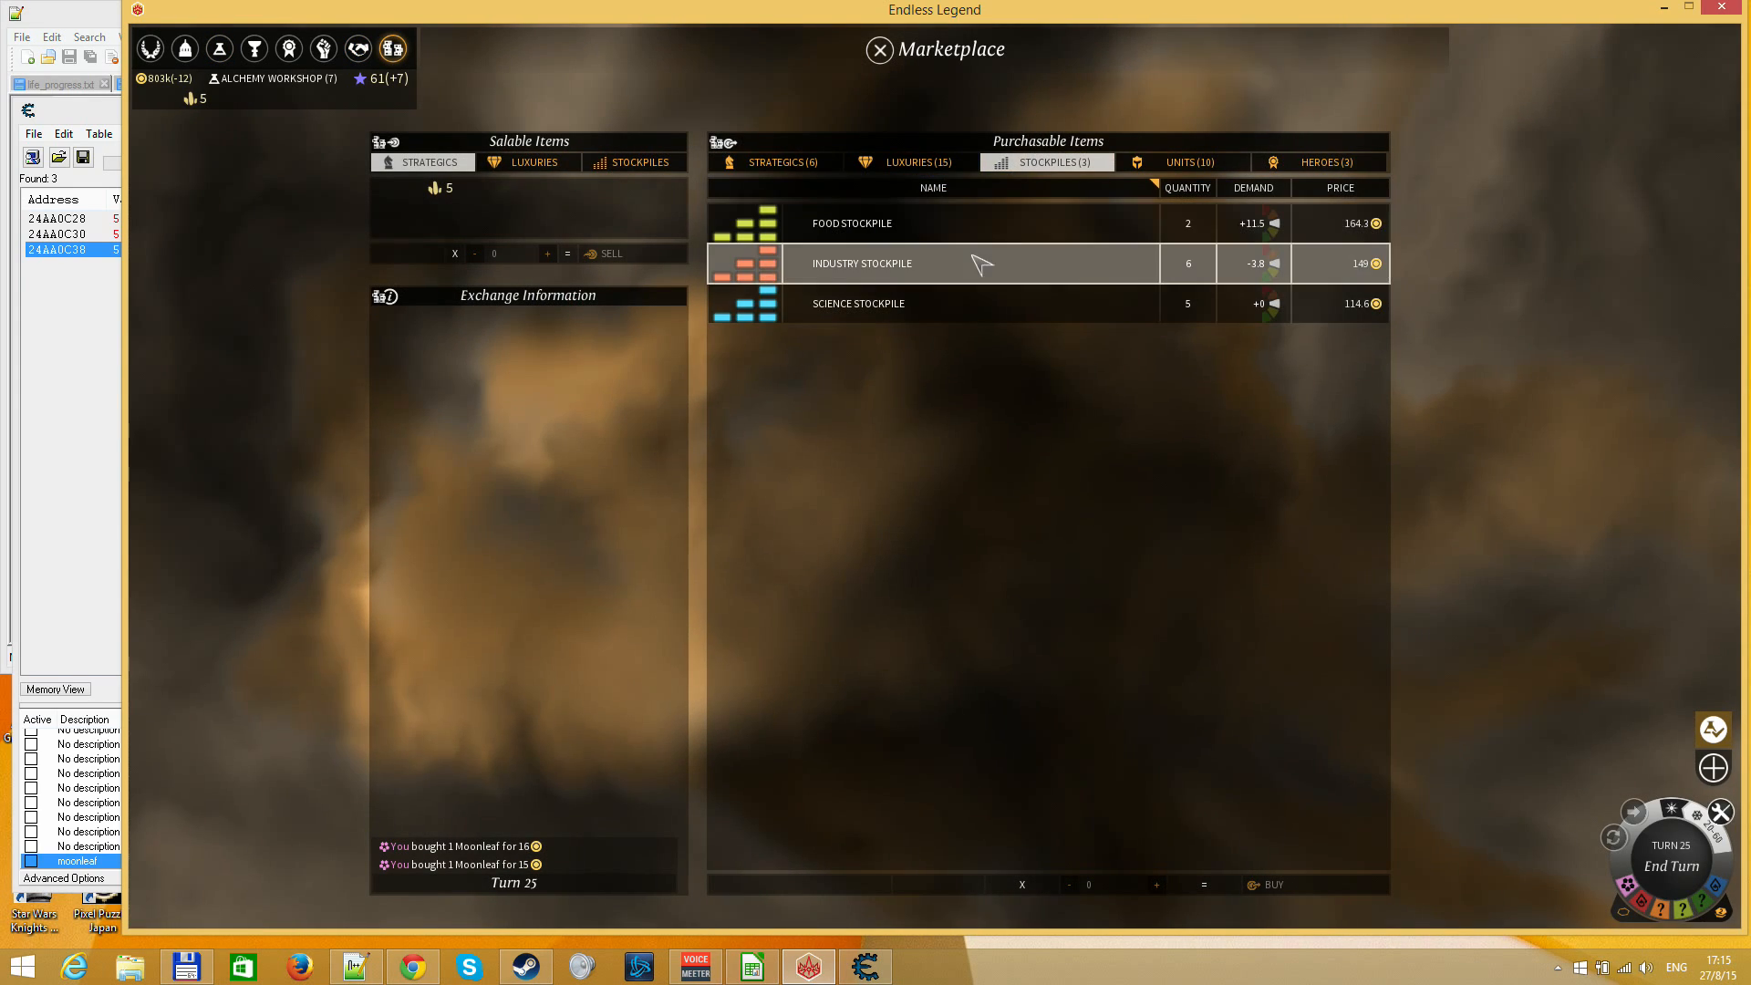
pyautogui.moveTo(957, 255)
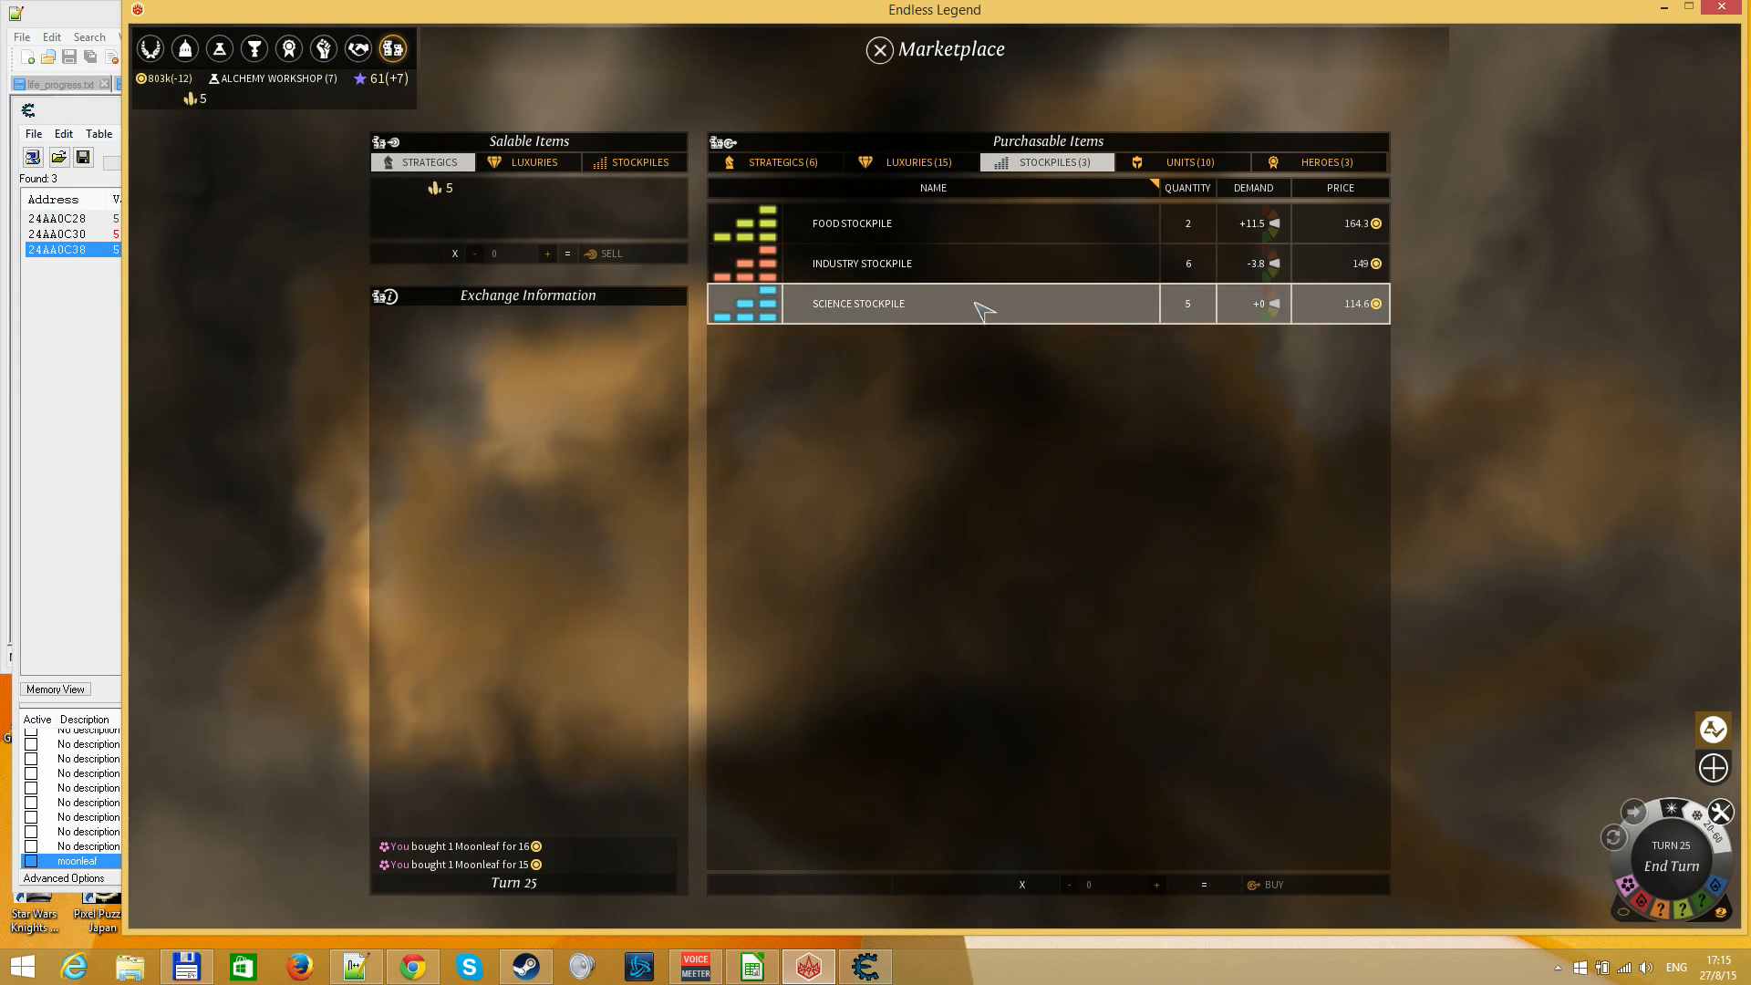
pyautogui.moveTo(975, 307)
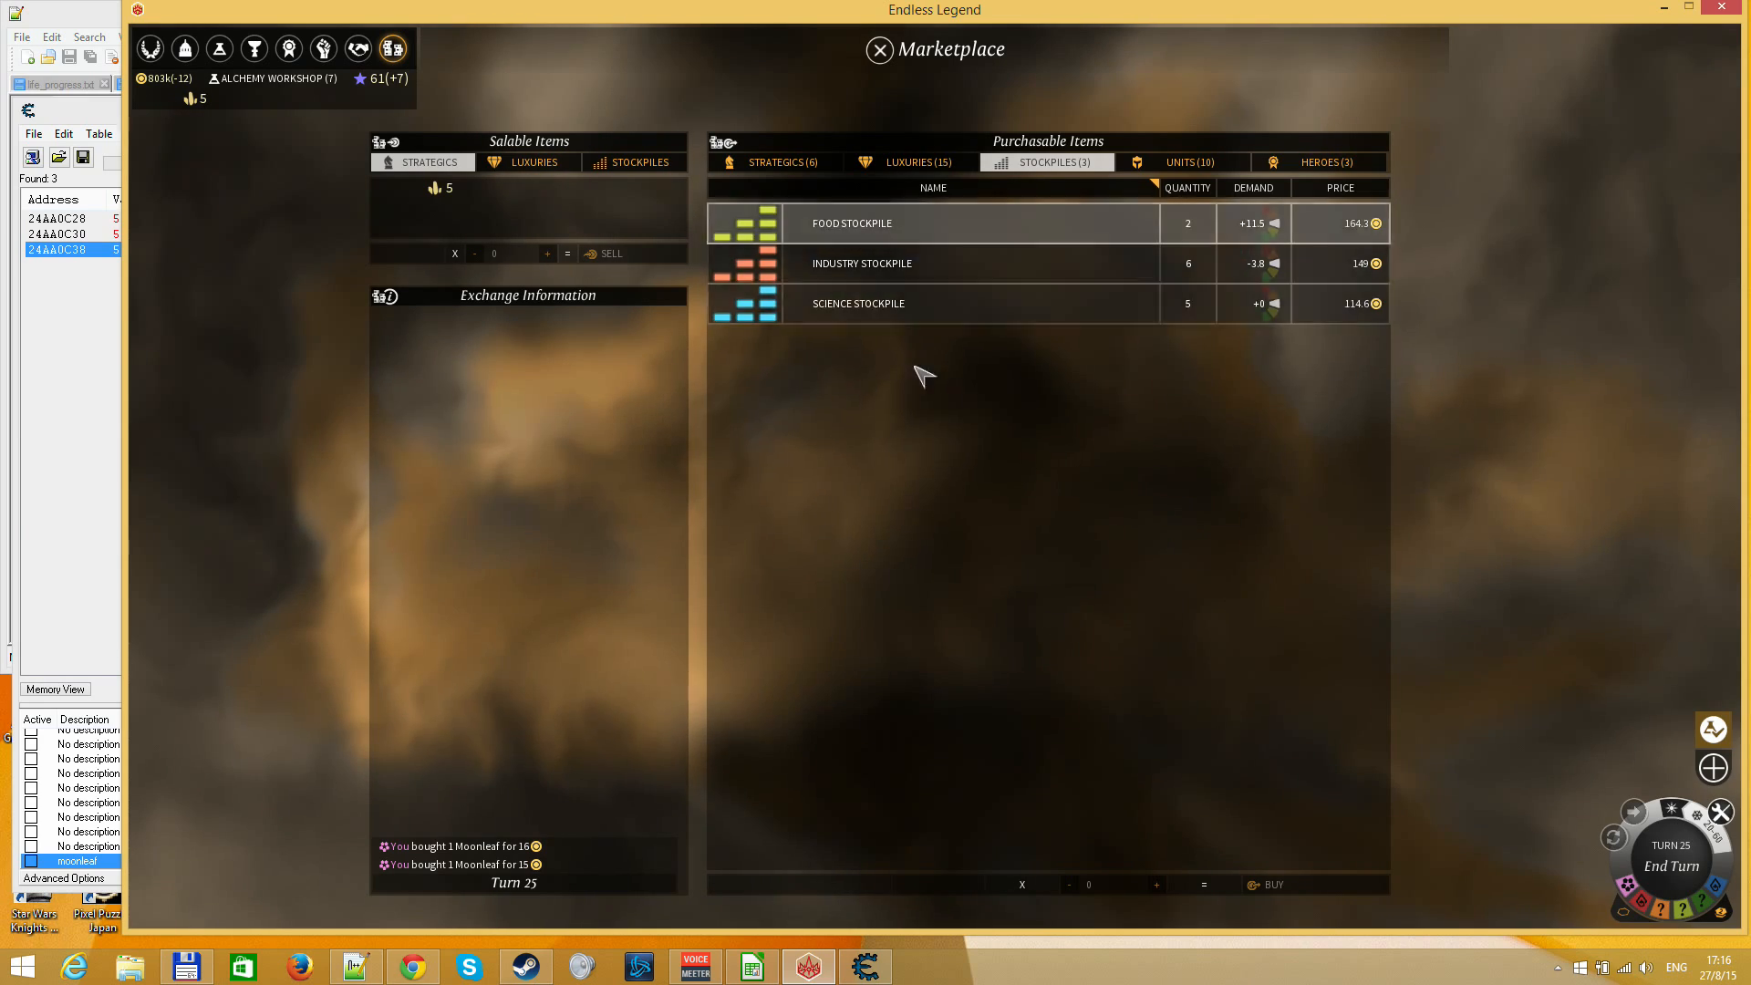
pyautogui.click(219, 48)
pyautogui.moveTo(1220, 517); pyautogui.dragTo(751, 518)
pyautogui.moveTo(666, 472)
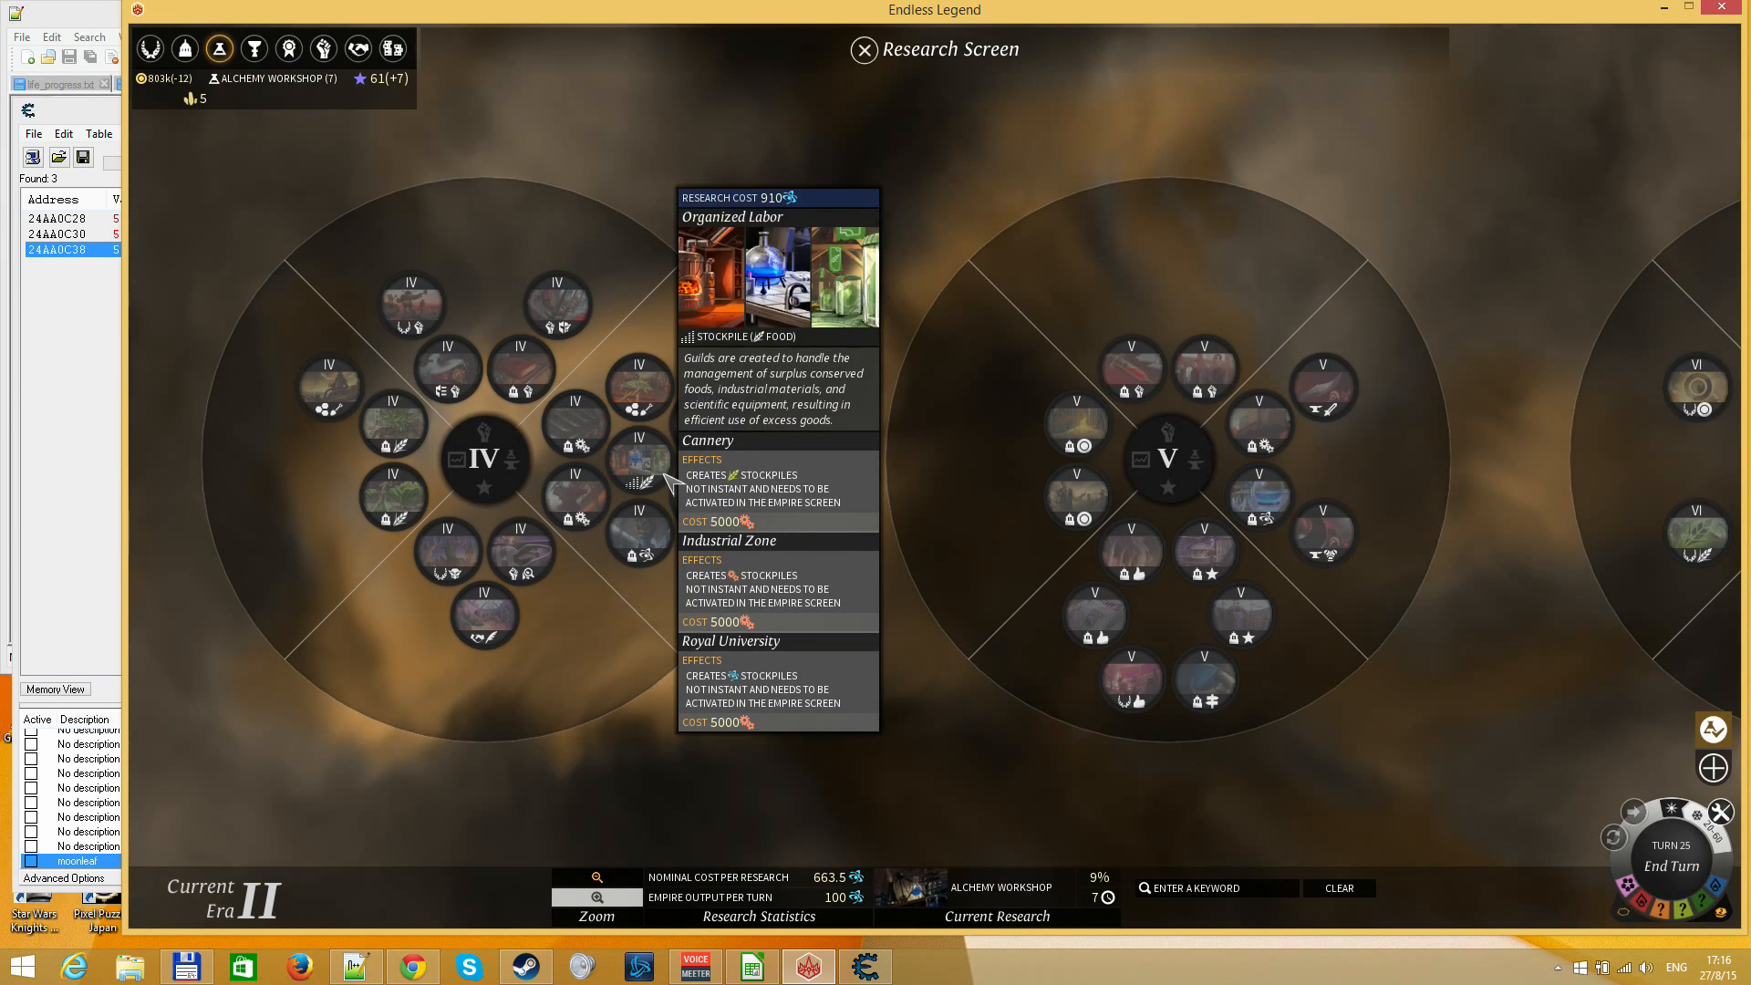
pyautogui.moveTo(650, 674); pyautogui.dragTo(1302, 695)
pyautogui.moveTo(432, 547); pyautogui.dragTo(900, 586)
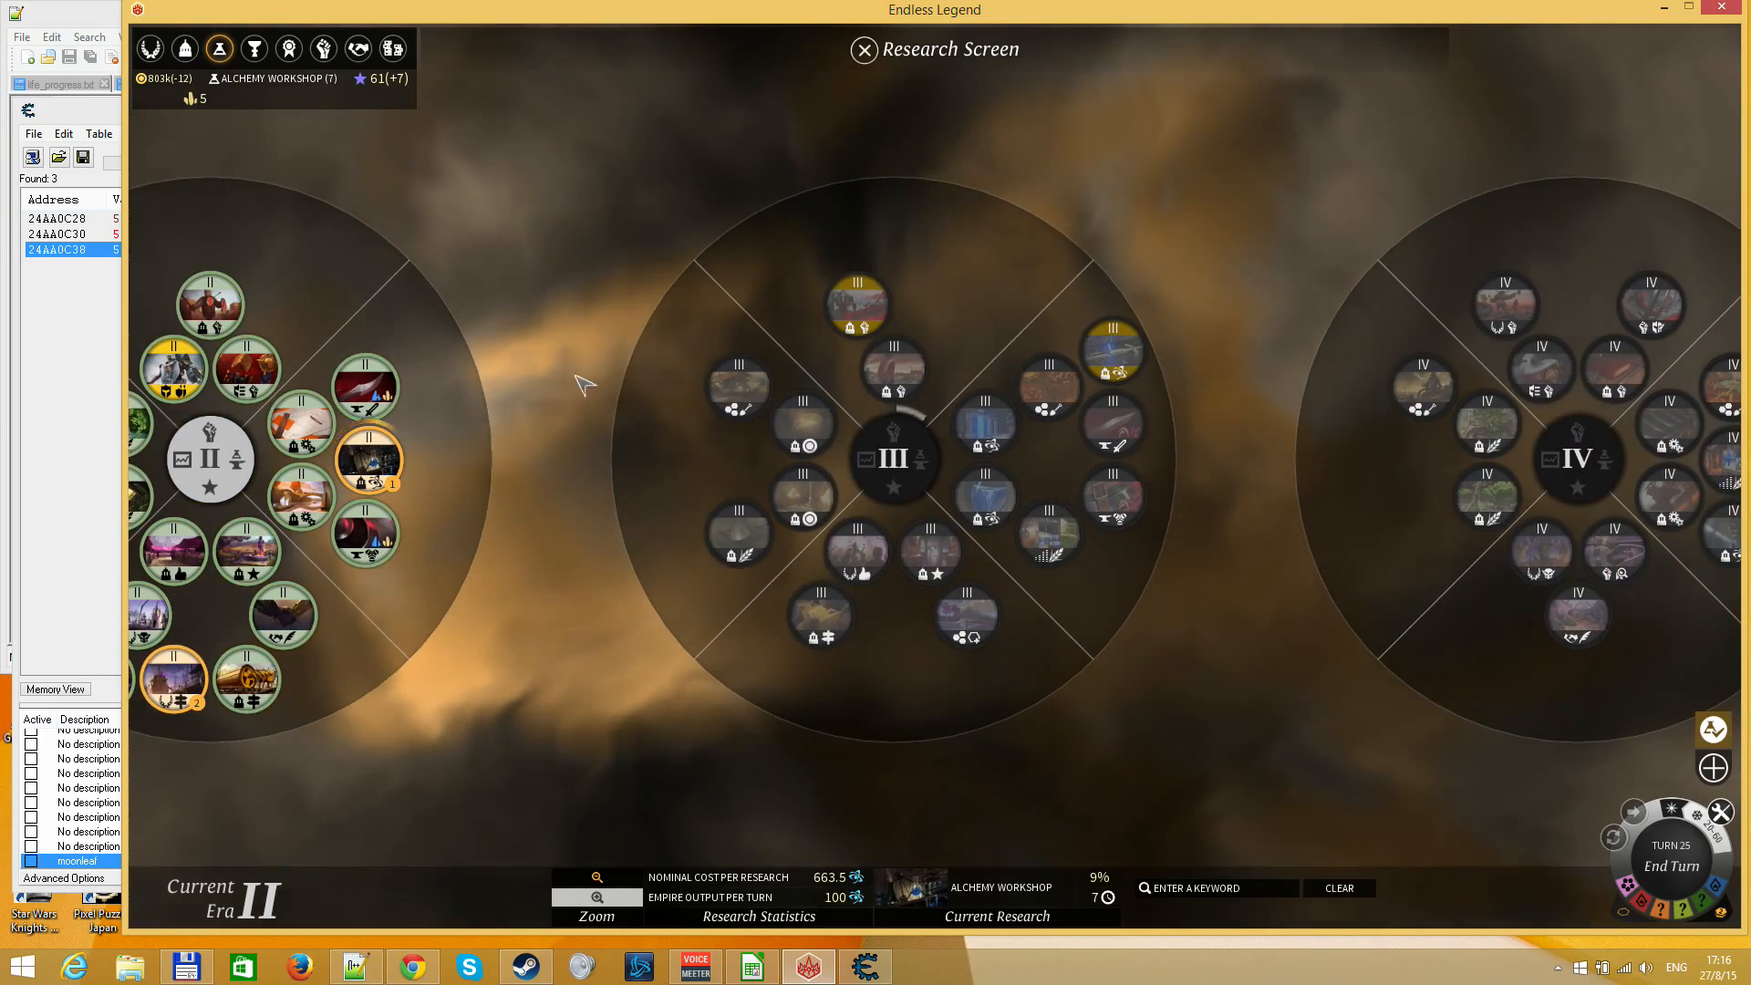
pyautogui.press('Escape')
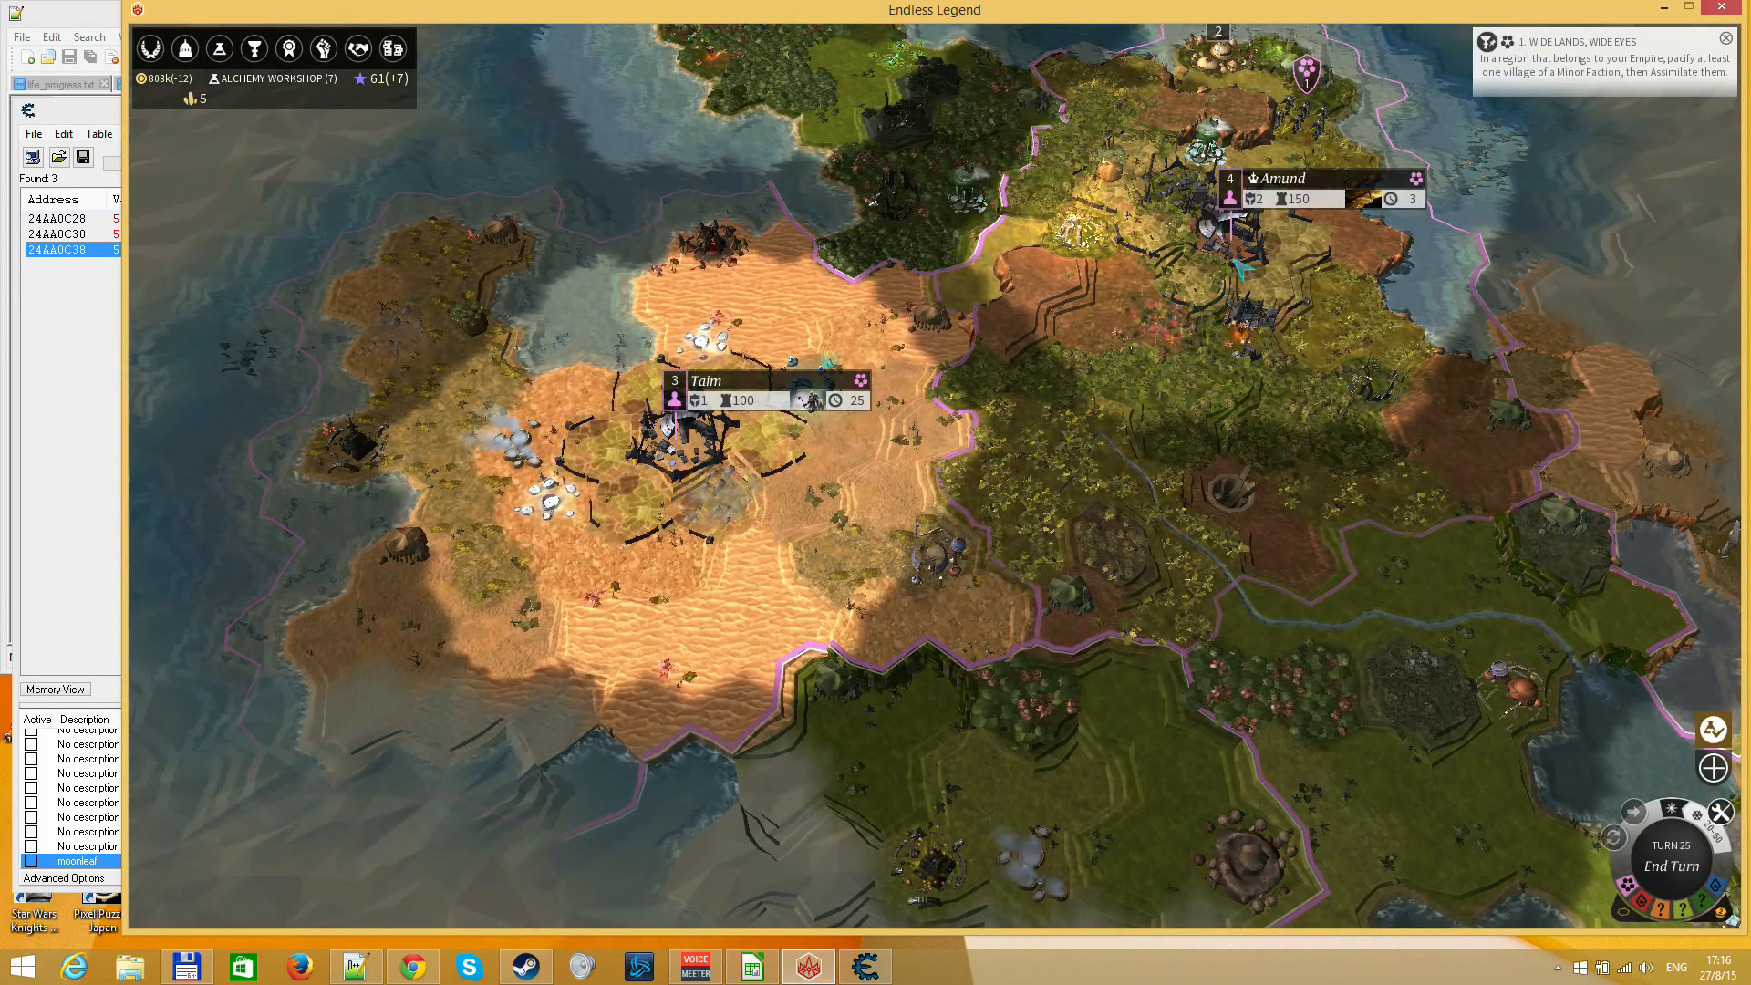
# Review Taim's city output and queue a Titanium Extractor on the deposit beside the city, then return to the world map
pyautogui.moveTo(634, 449); pyautogui.dragTo(425, 421)
pyautogui.click(425, 422)
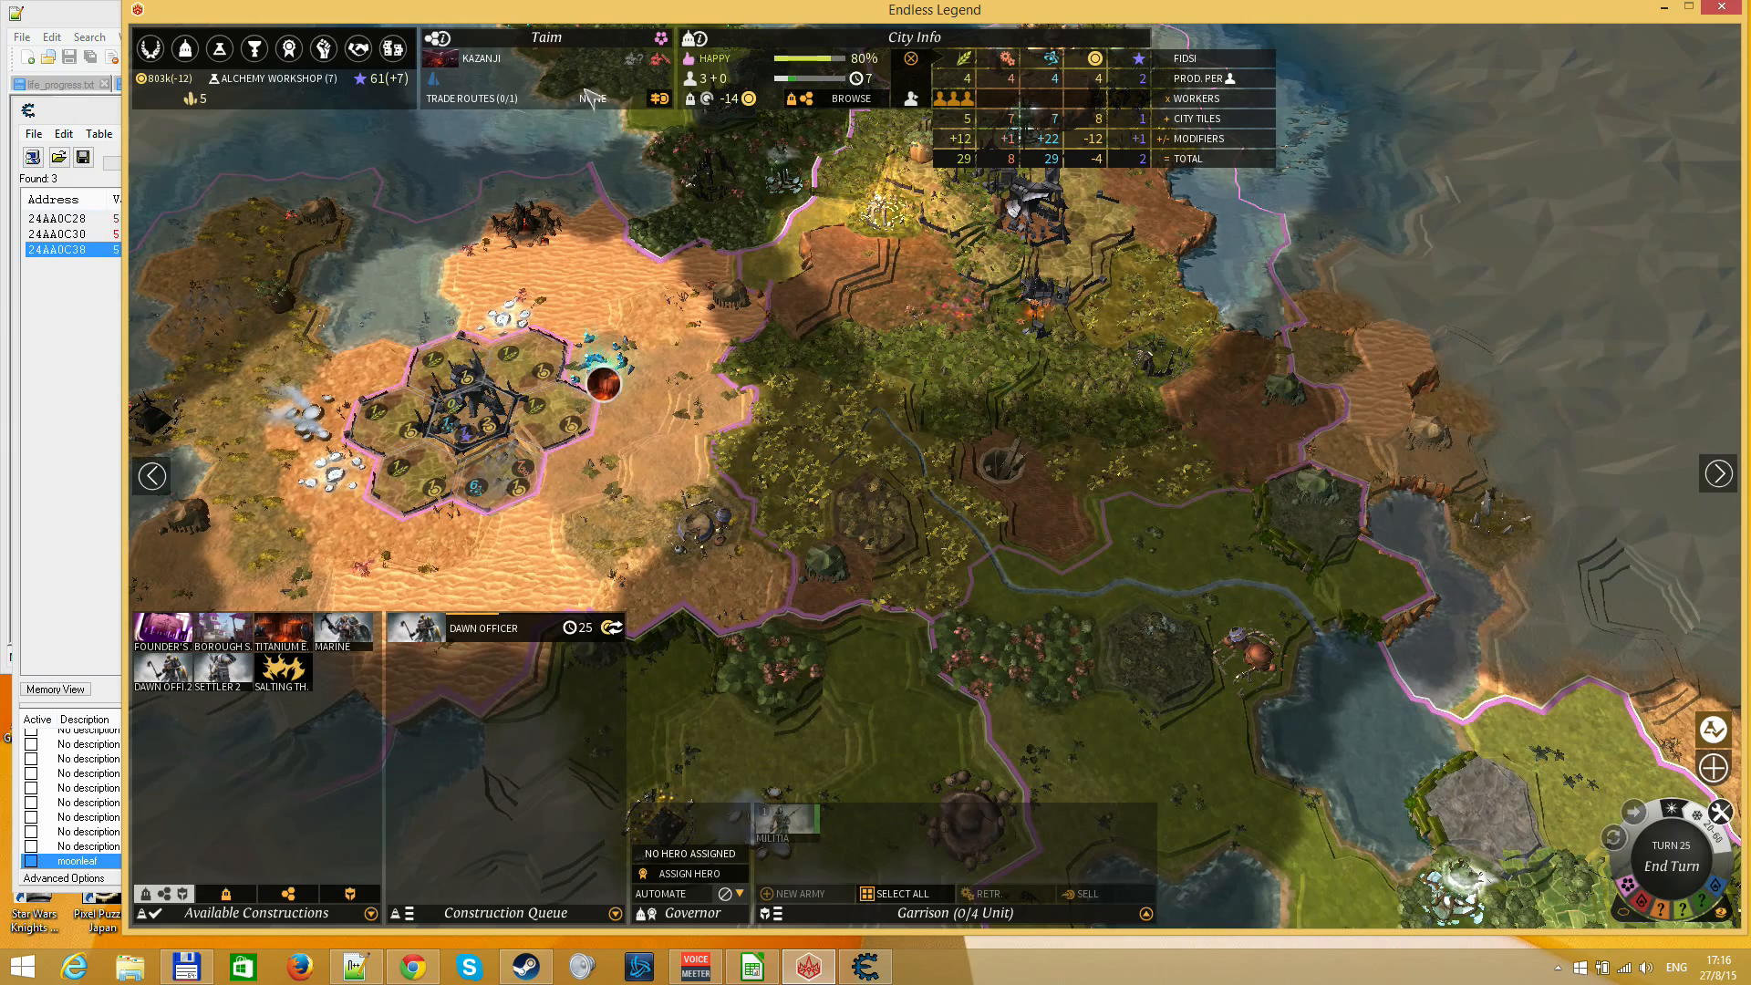
pyautogui.moveTo(960, 164)
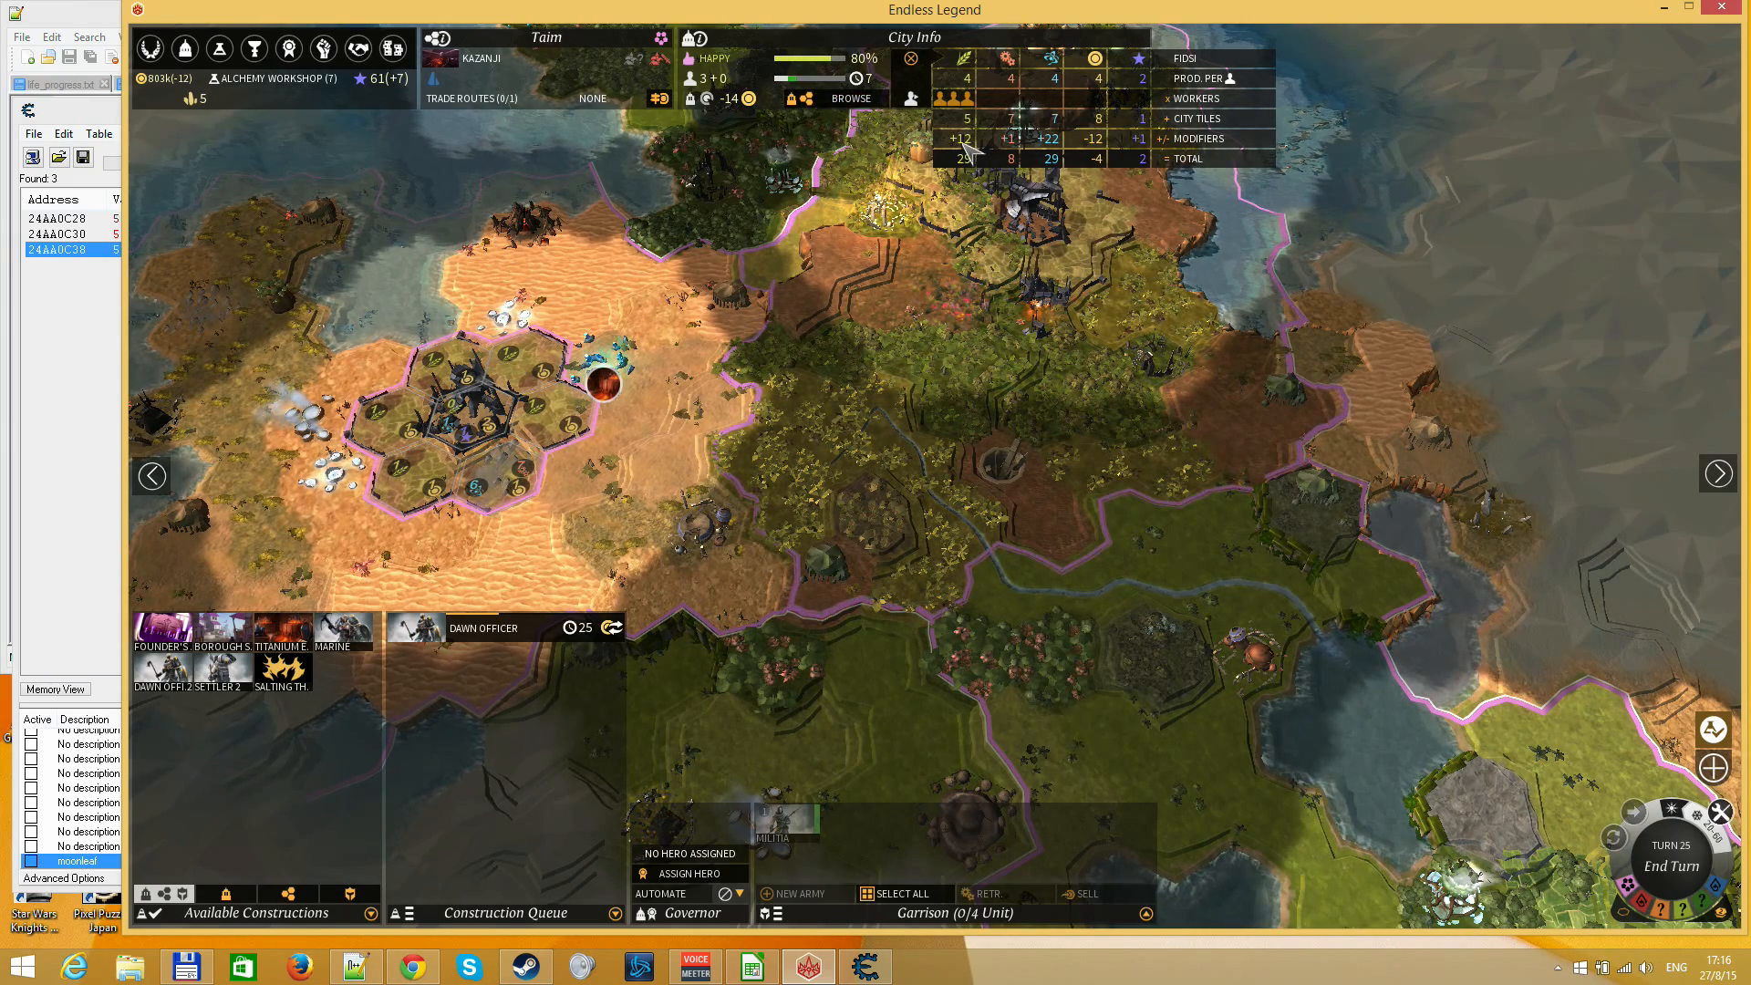
pyautogui.moveTo(802, 87)
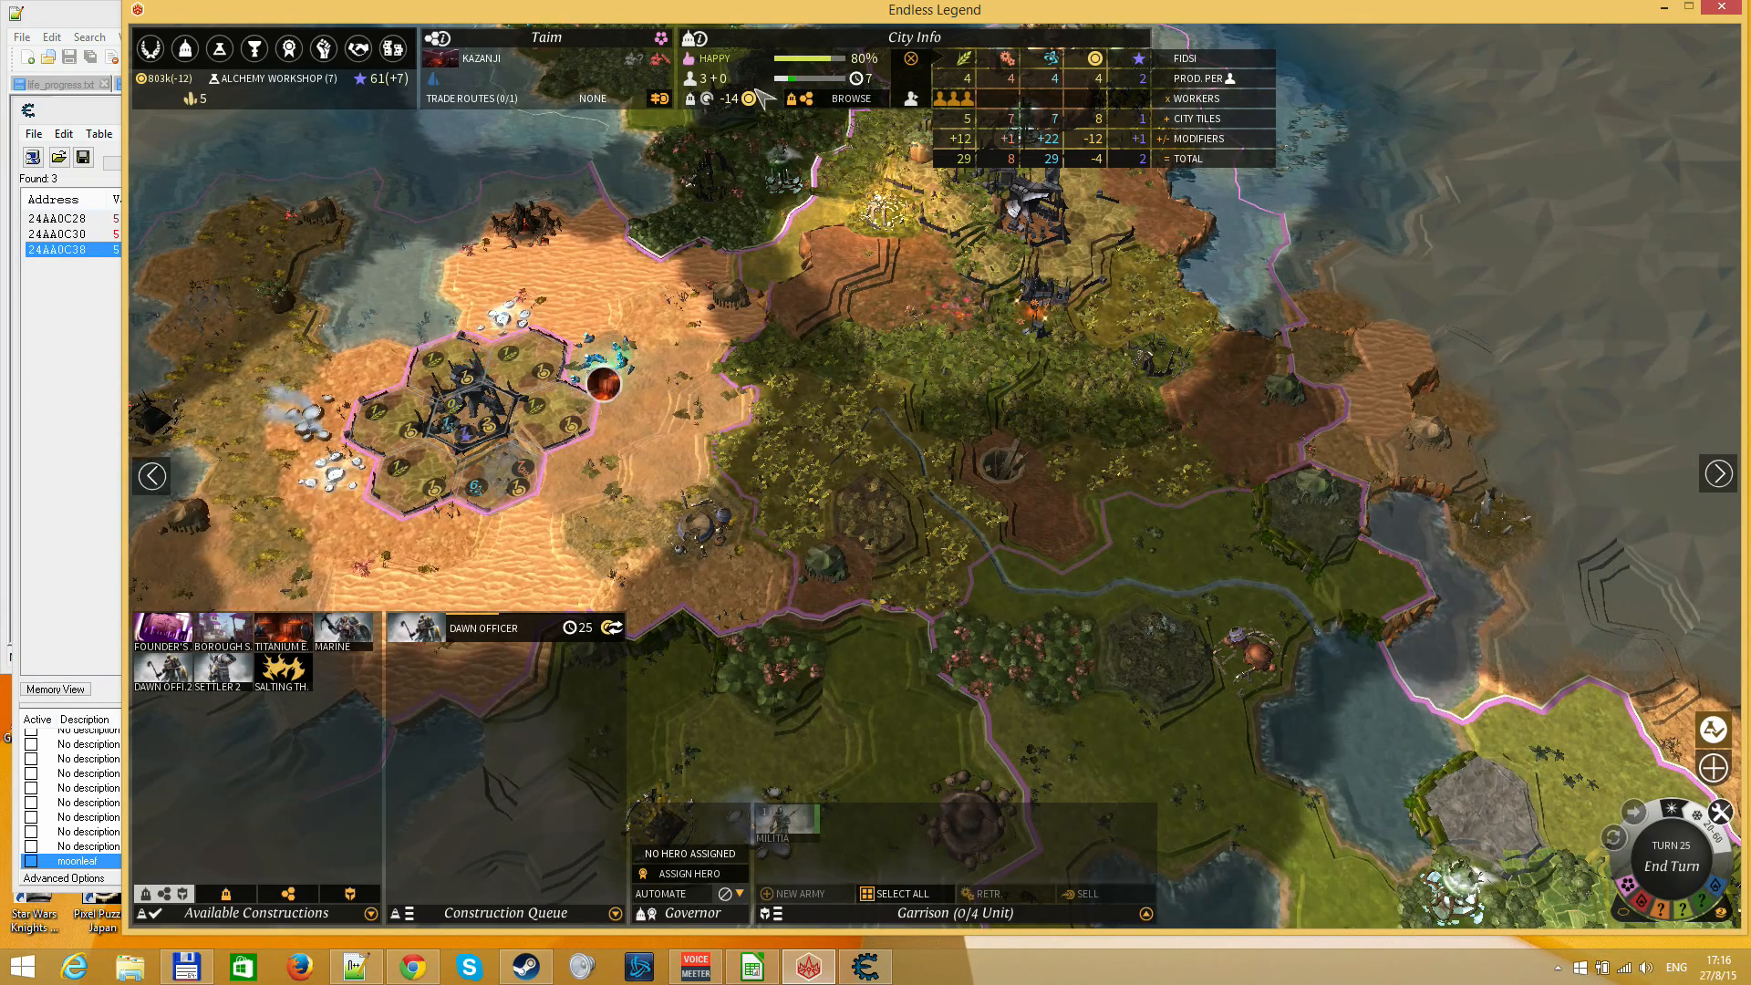
pyautogui.moveTo(720, 80)
pyautogui.click(603, 384)
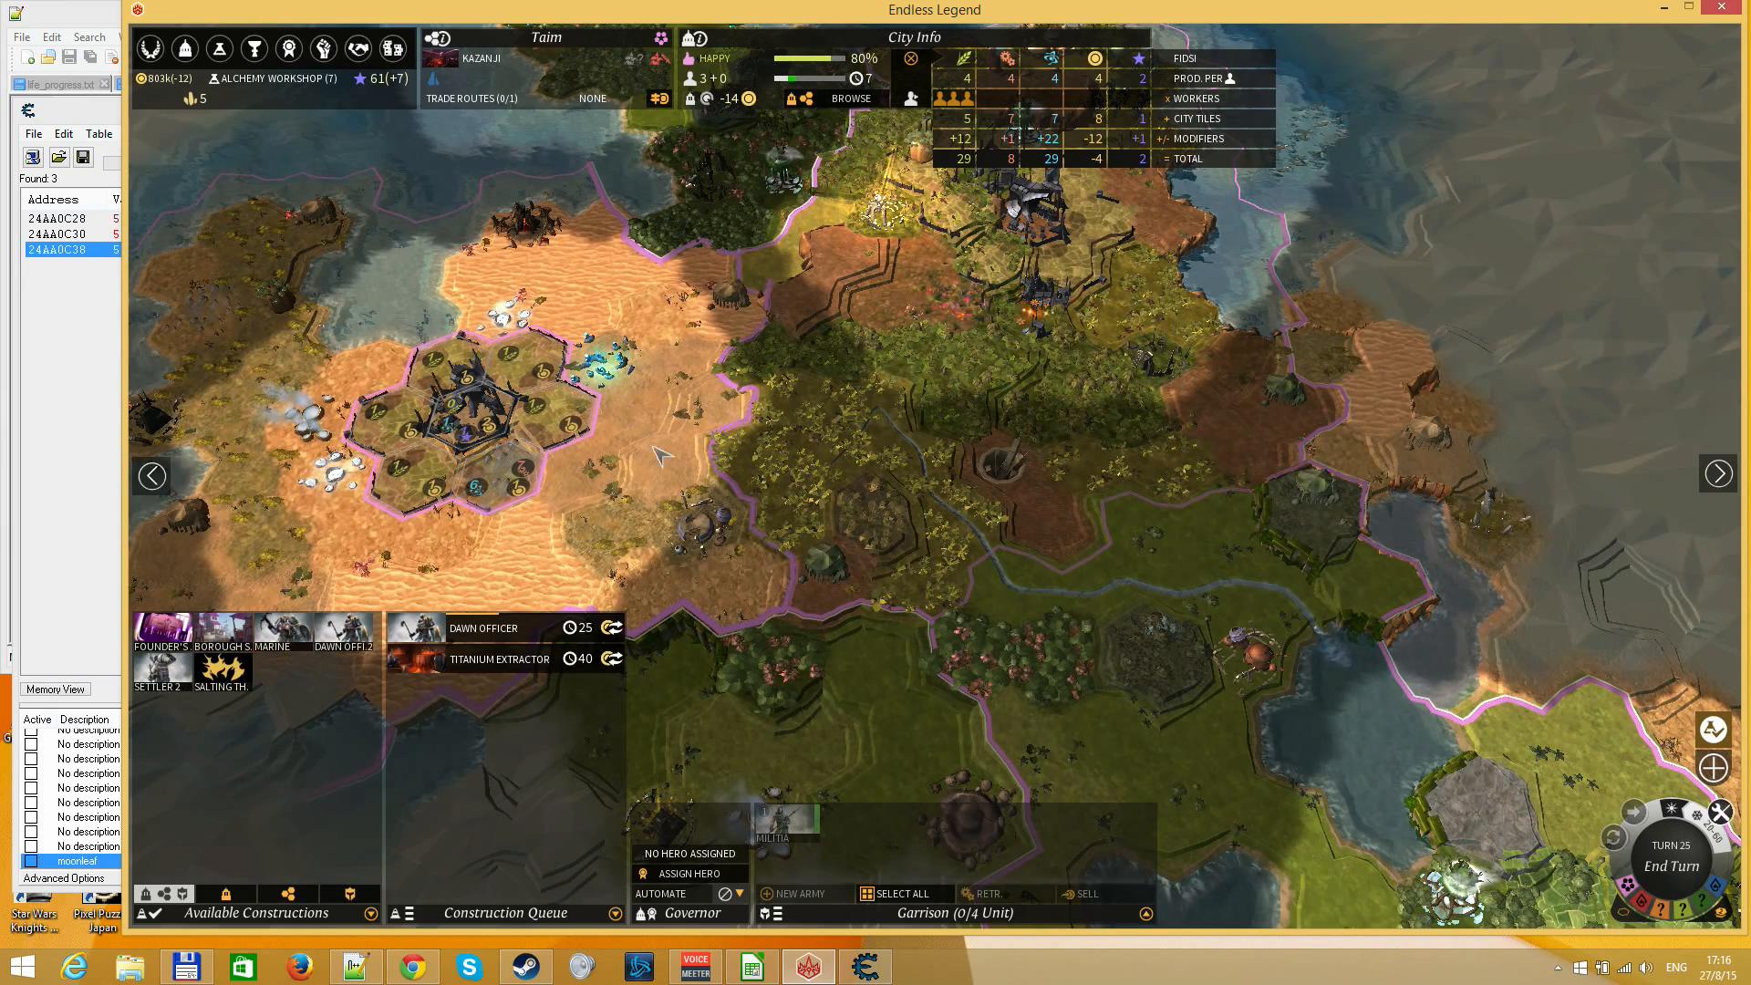
pyautogui.moveTo(627, 471); pyautogui.dragTo(852, 589)
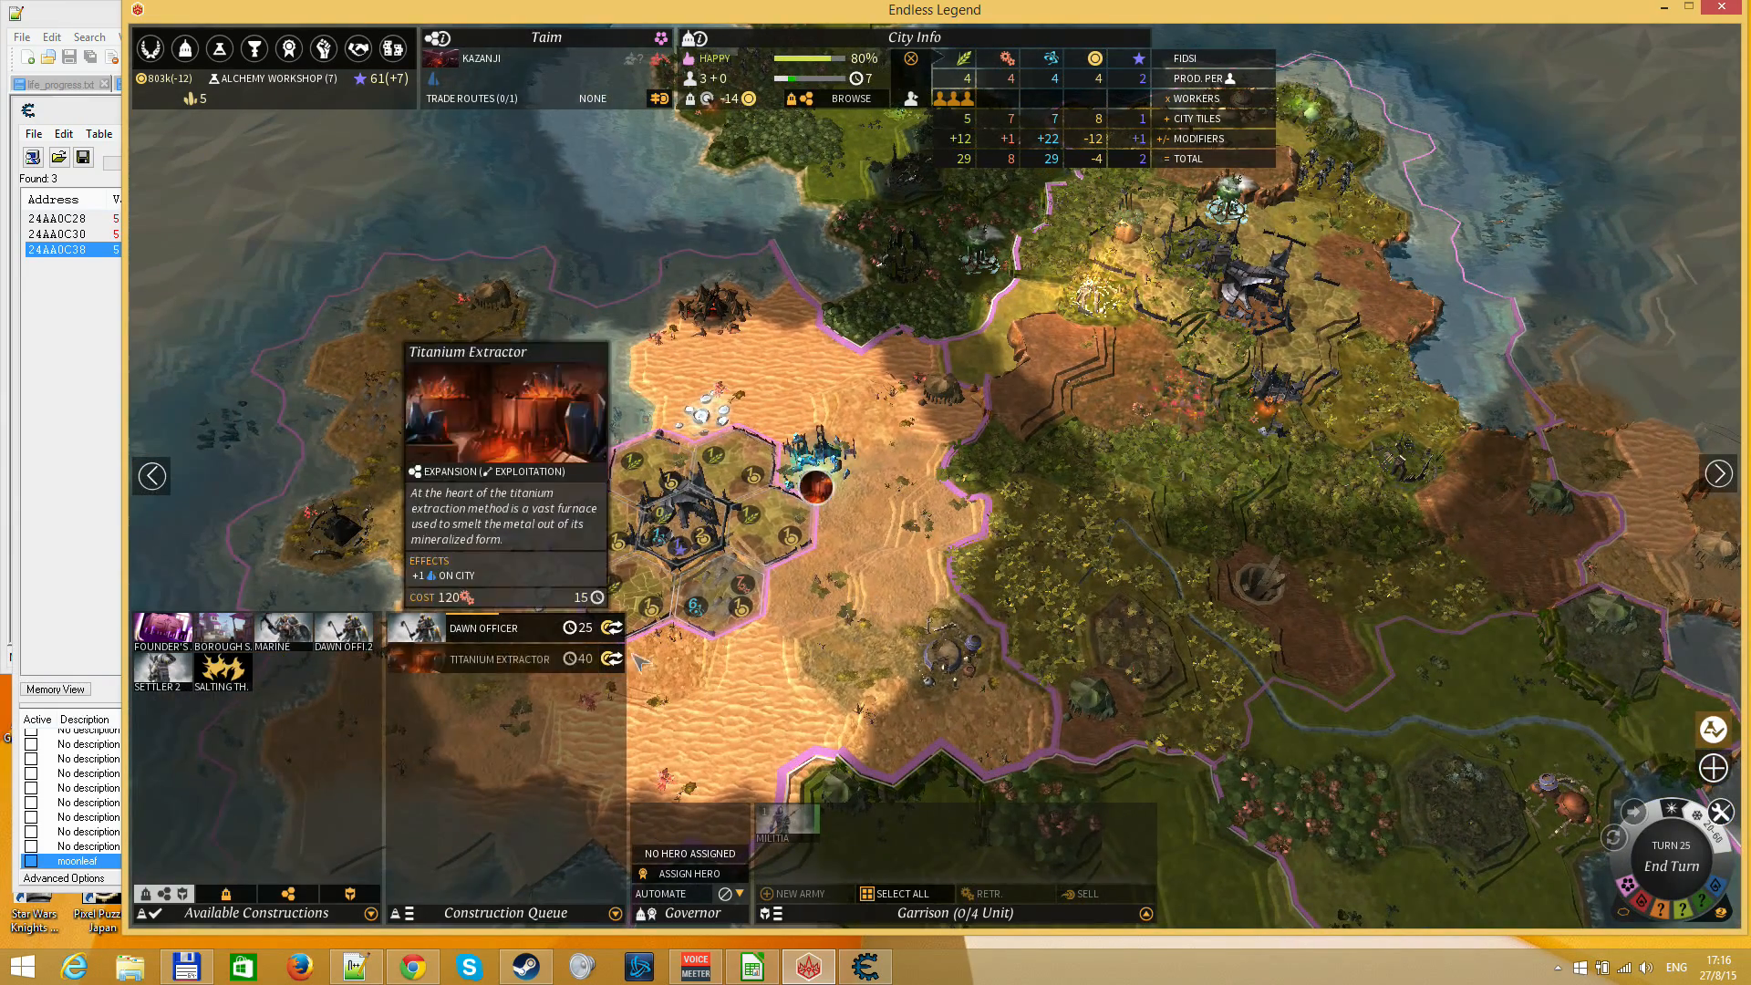
pyautogui.rightClick(727, 591)
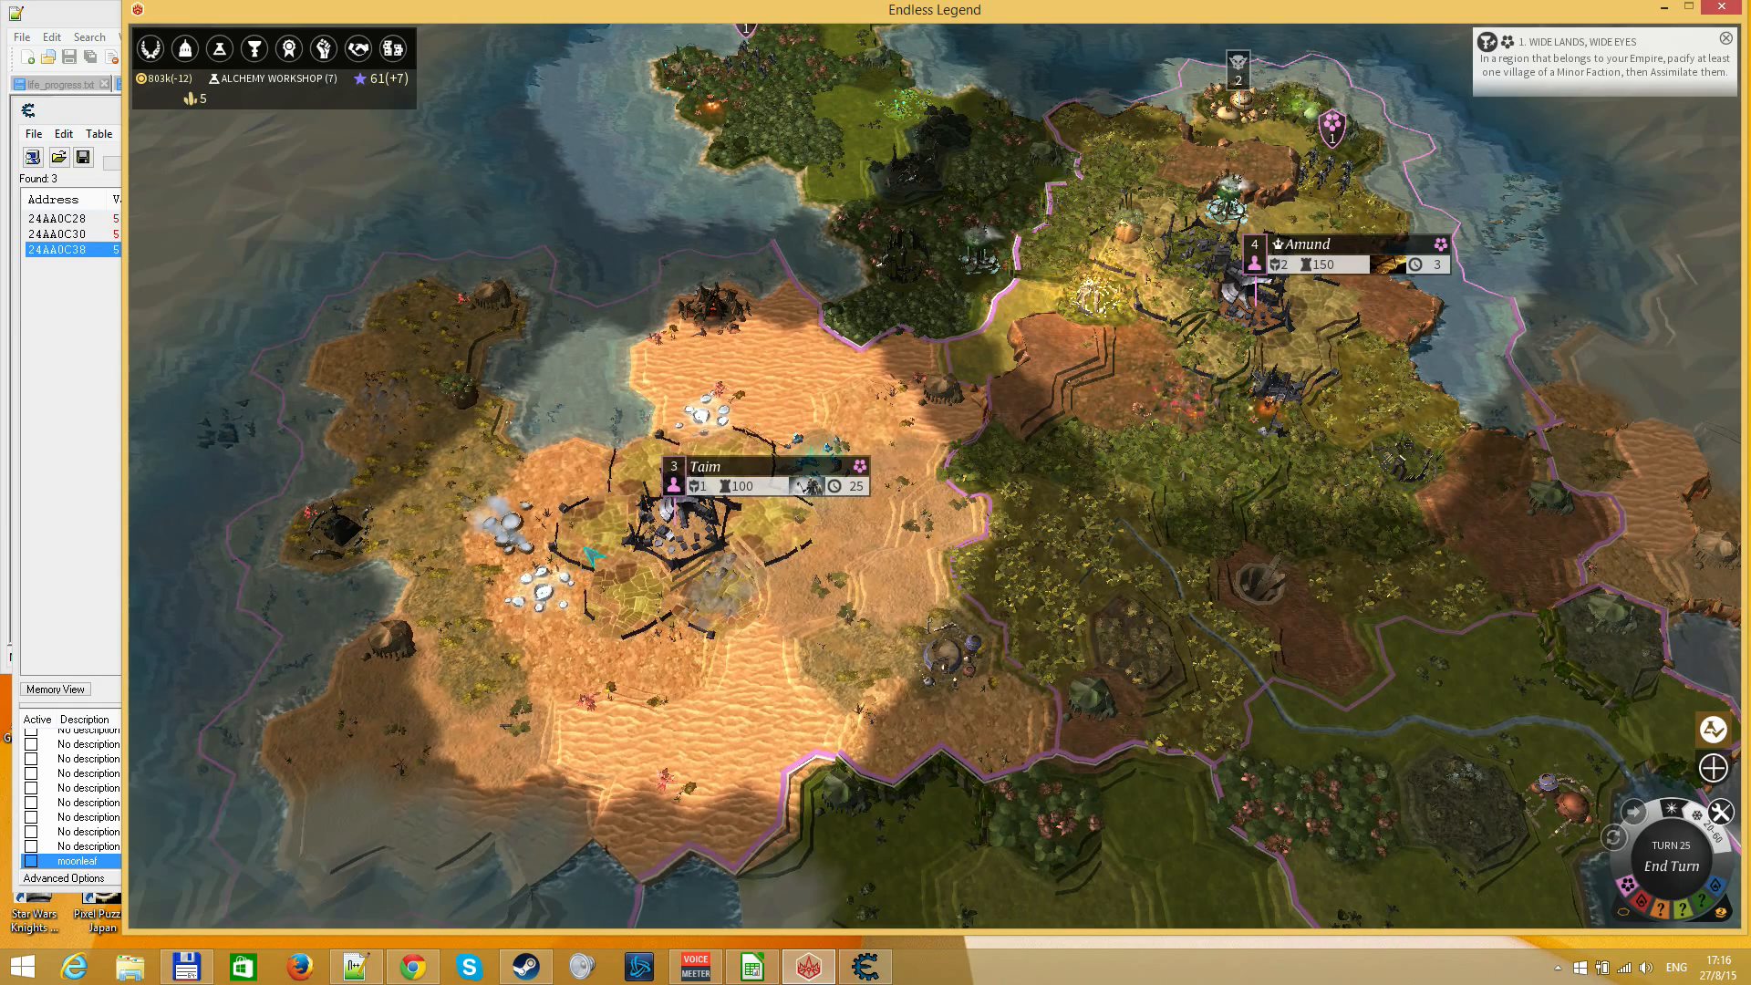
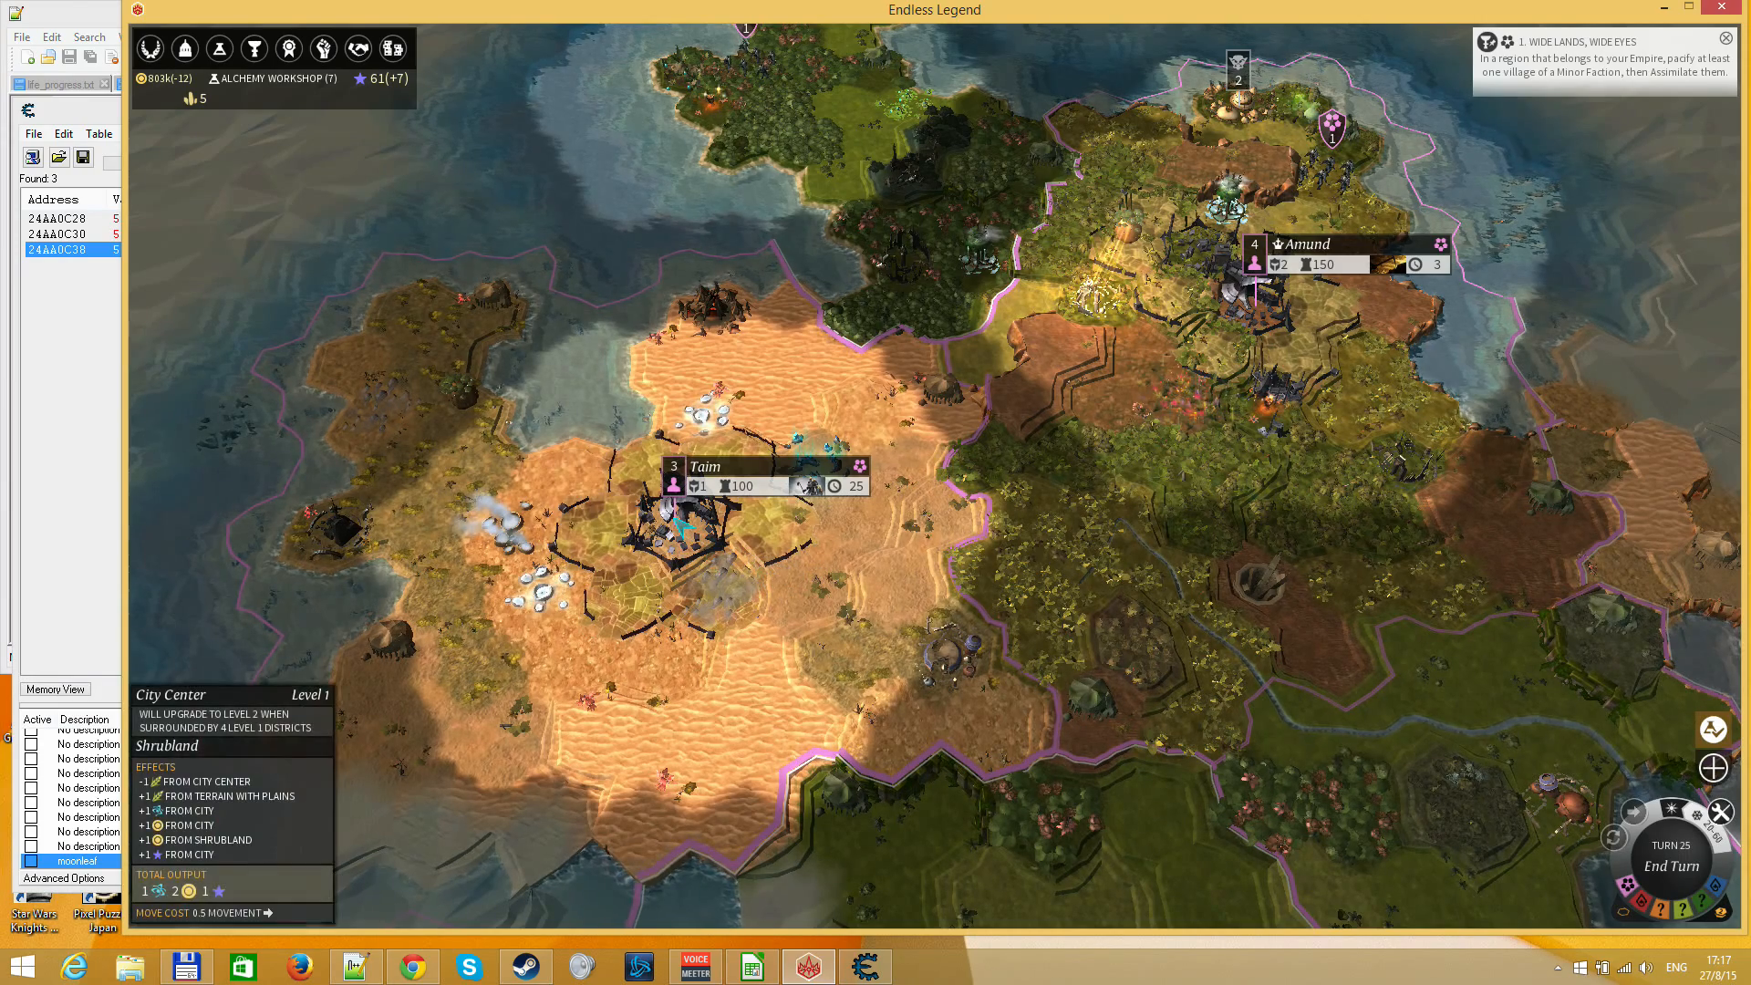
# Look over the map around Taim and Amund, and inspect Taim's city output, available constructions and construction queue
pyautogui.moveTo(874, 661); pyautogui.dragTo(666, 362)
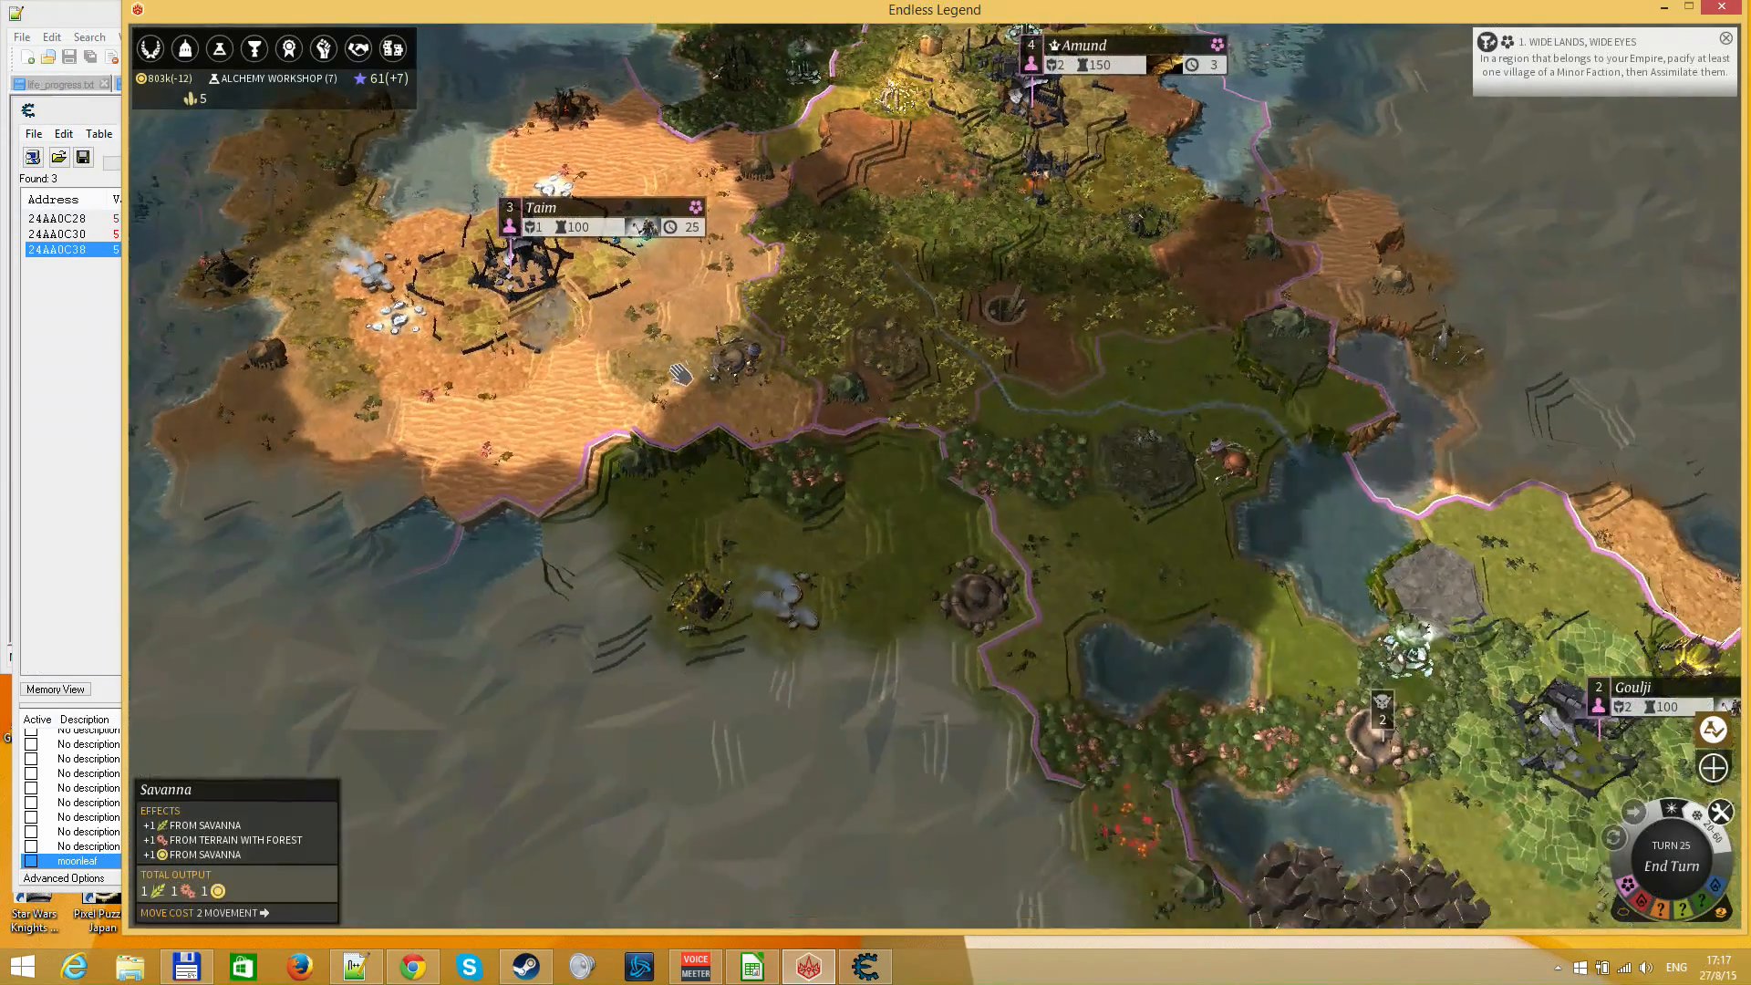
pyautogui.moveTo(1057, 524); pyautogui.dragTo(693, 420)
pyautogui.moveTo(625, 256); pyautogui.dragTo(834, 629)
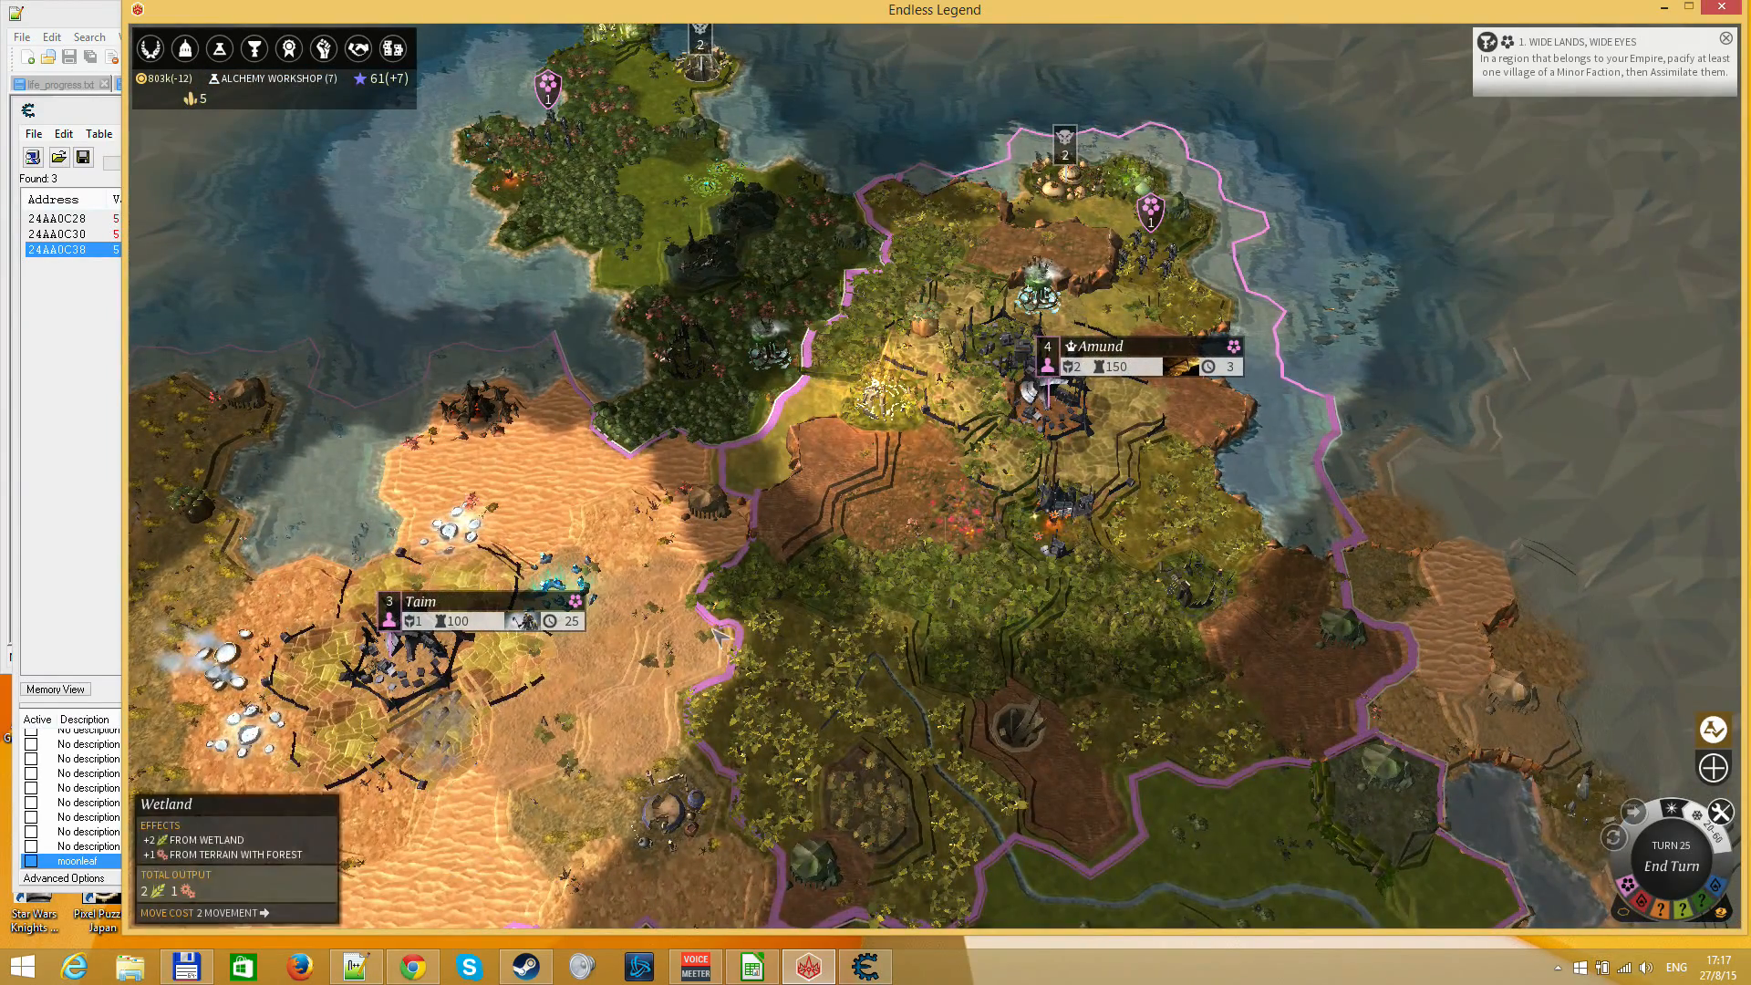
pyautogui.moveTo(438, 694); pyautogui.dragTo(707, 546)
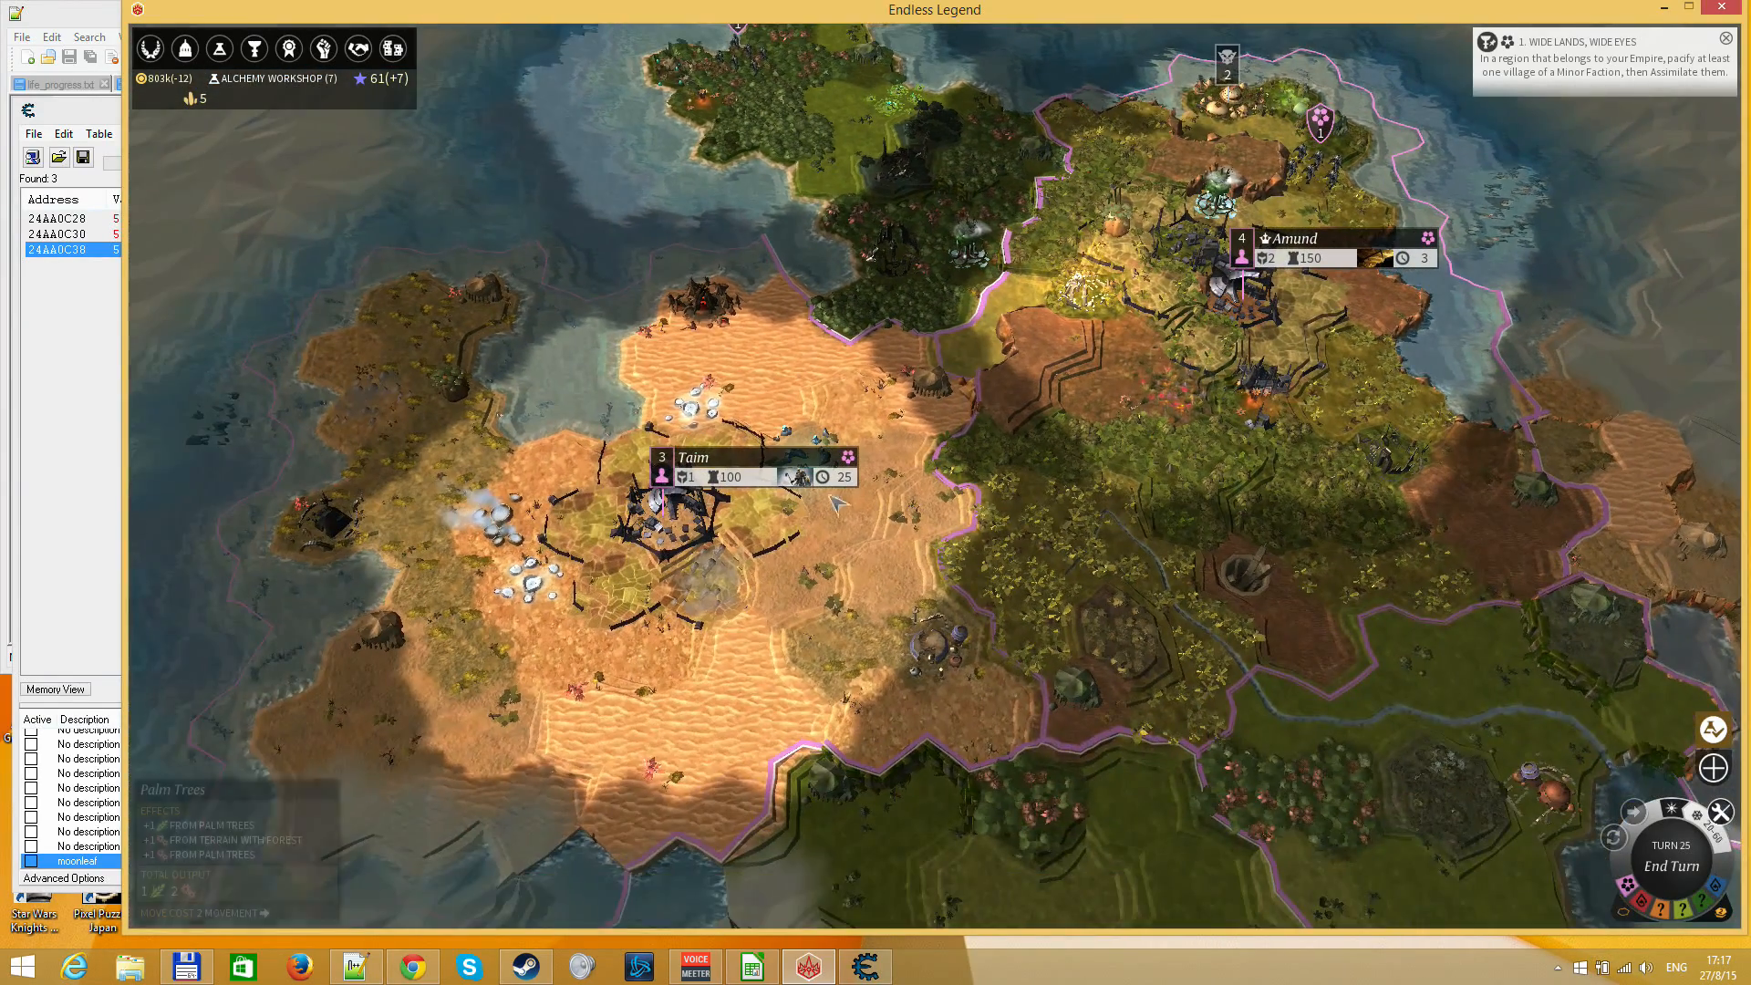
pyautogui.click(679, 539)
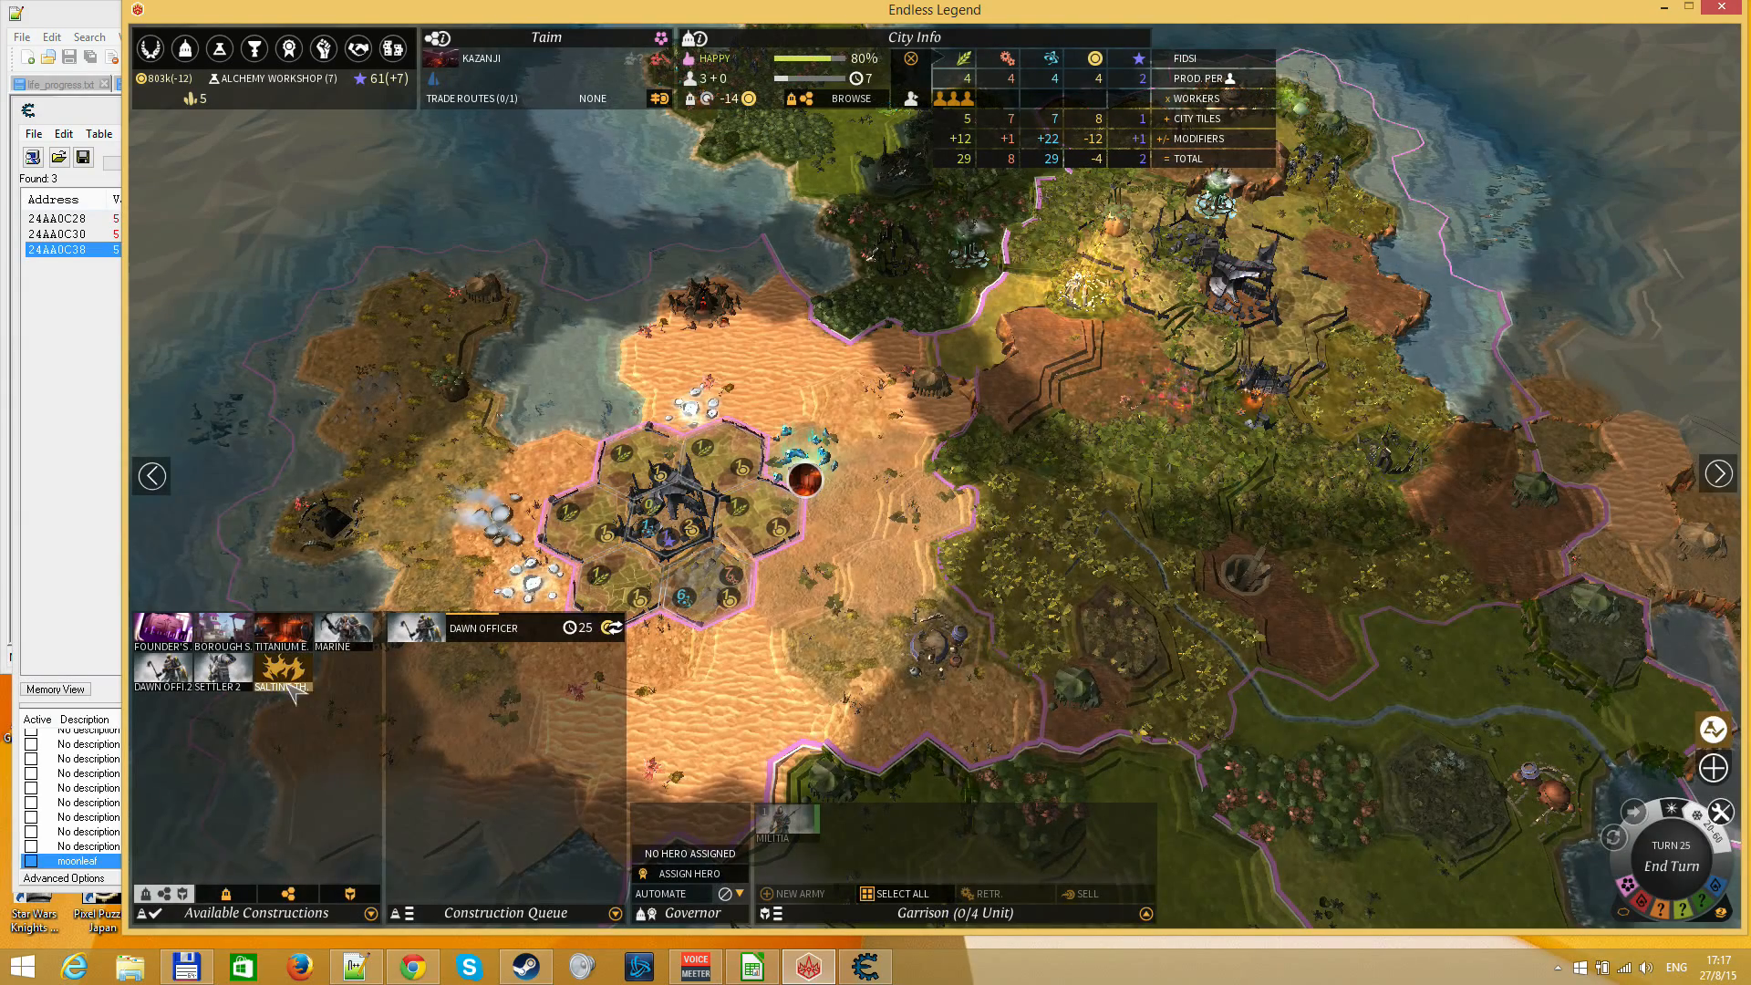
pyautogui.click(951, 533)
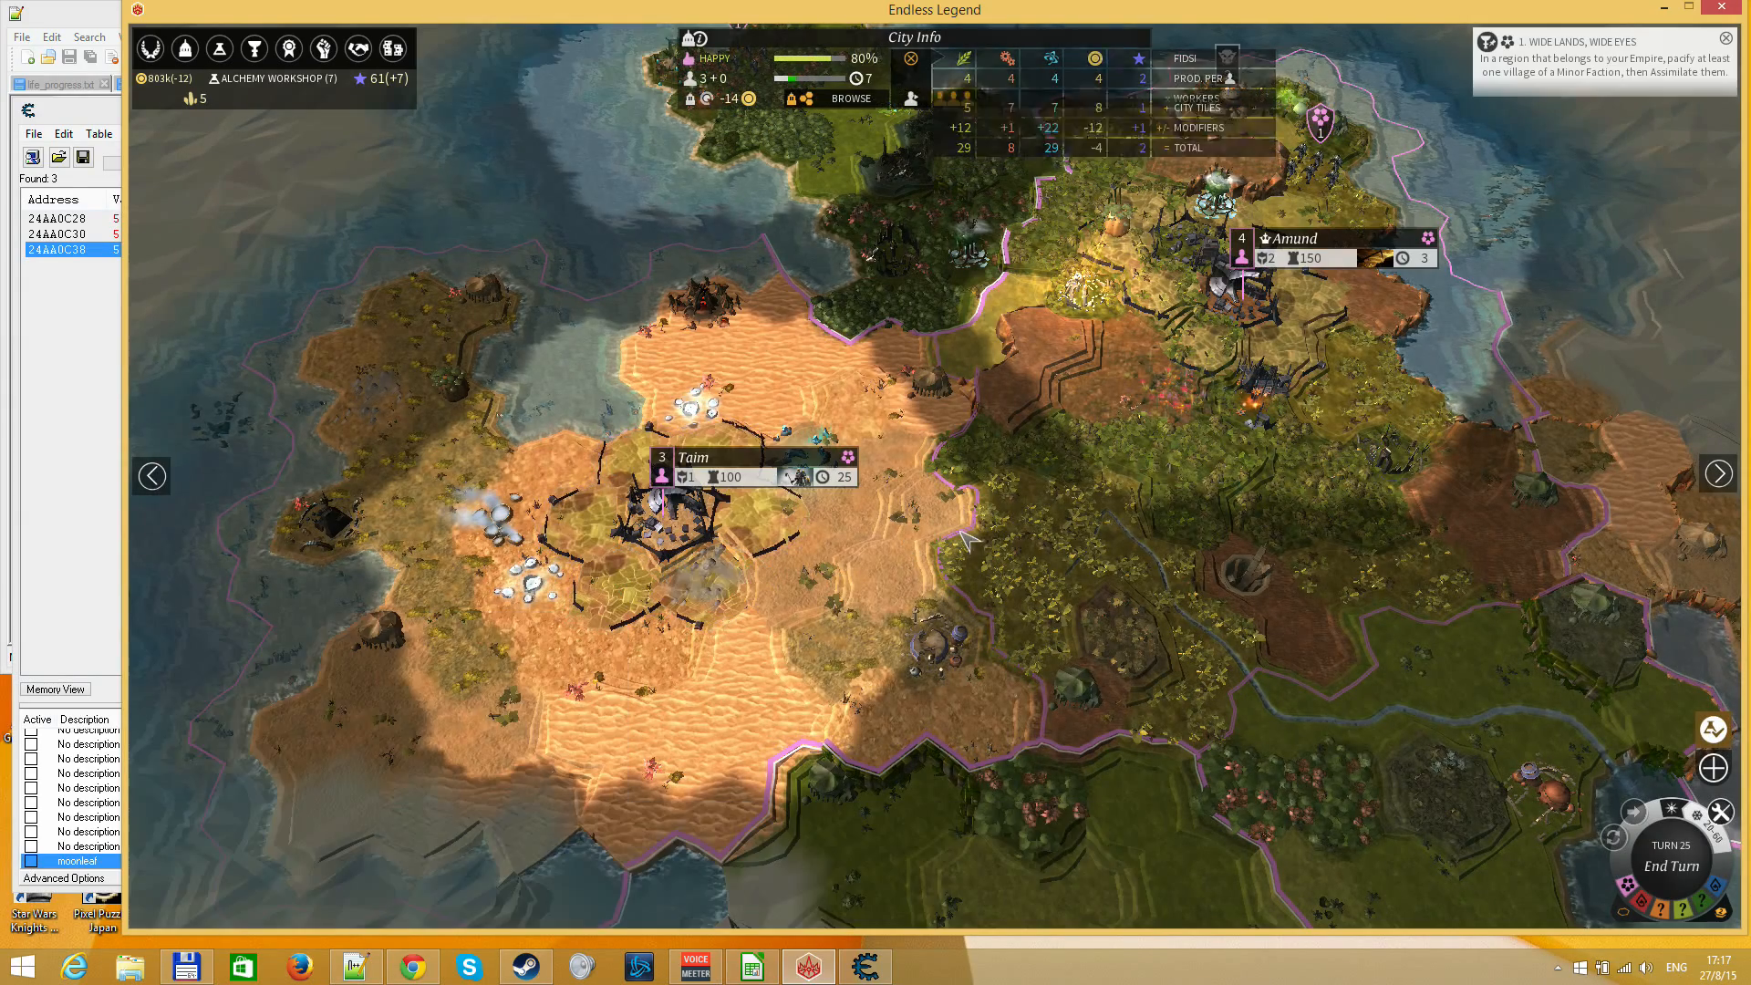
pyautogui.click(663, 535)
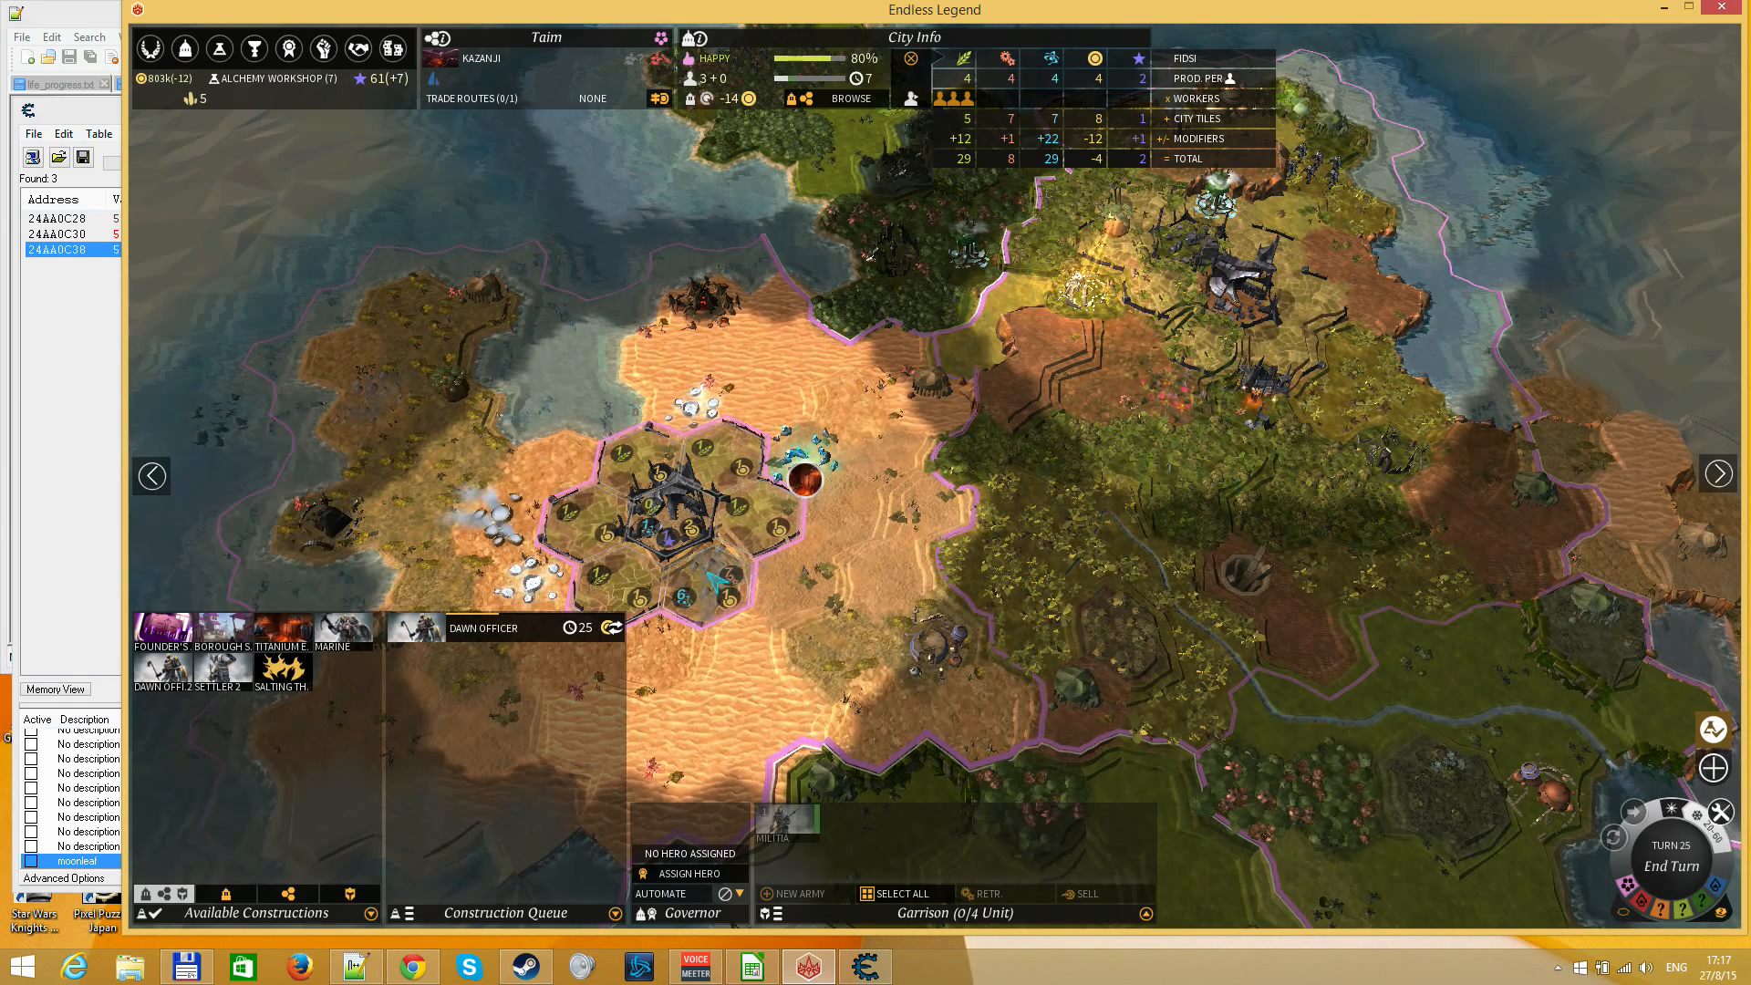
pyautogui.moveTo(221, 682)
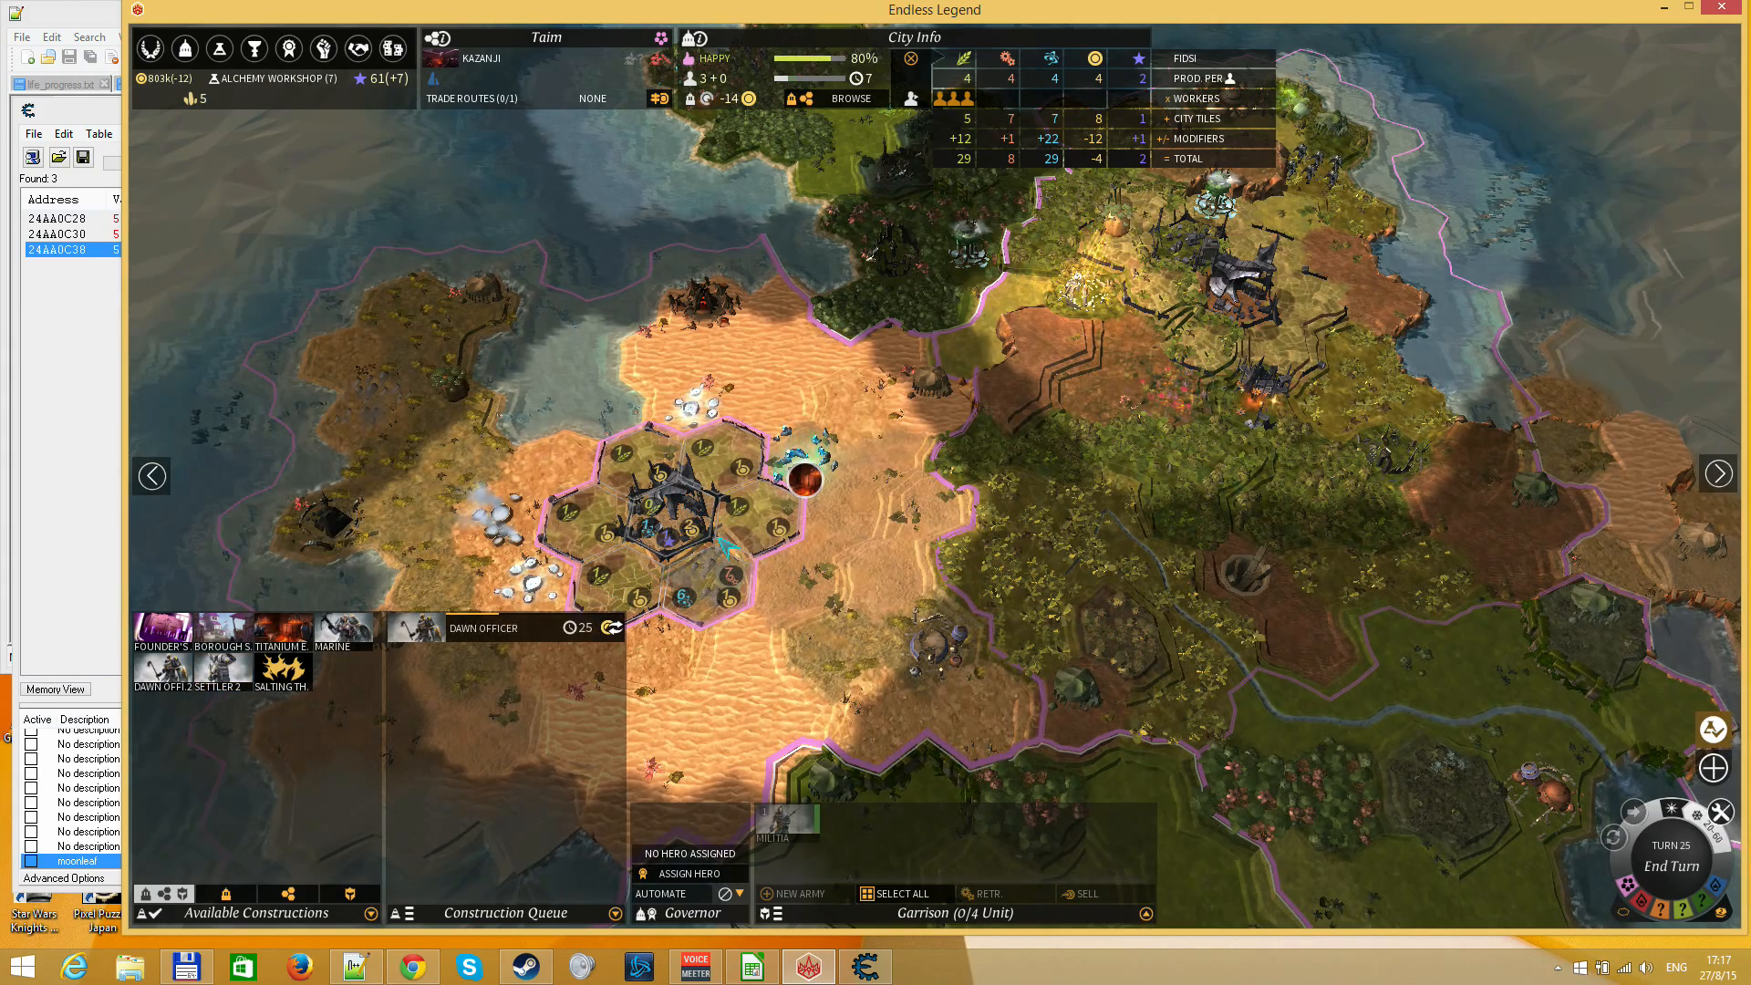
pyautogui.rightClick(861, 593)
pyautogui.moveTo(1114, 630); pyautogui.dragTo(994, 638)
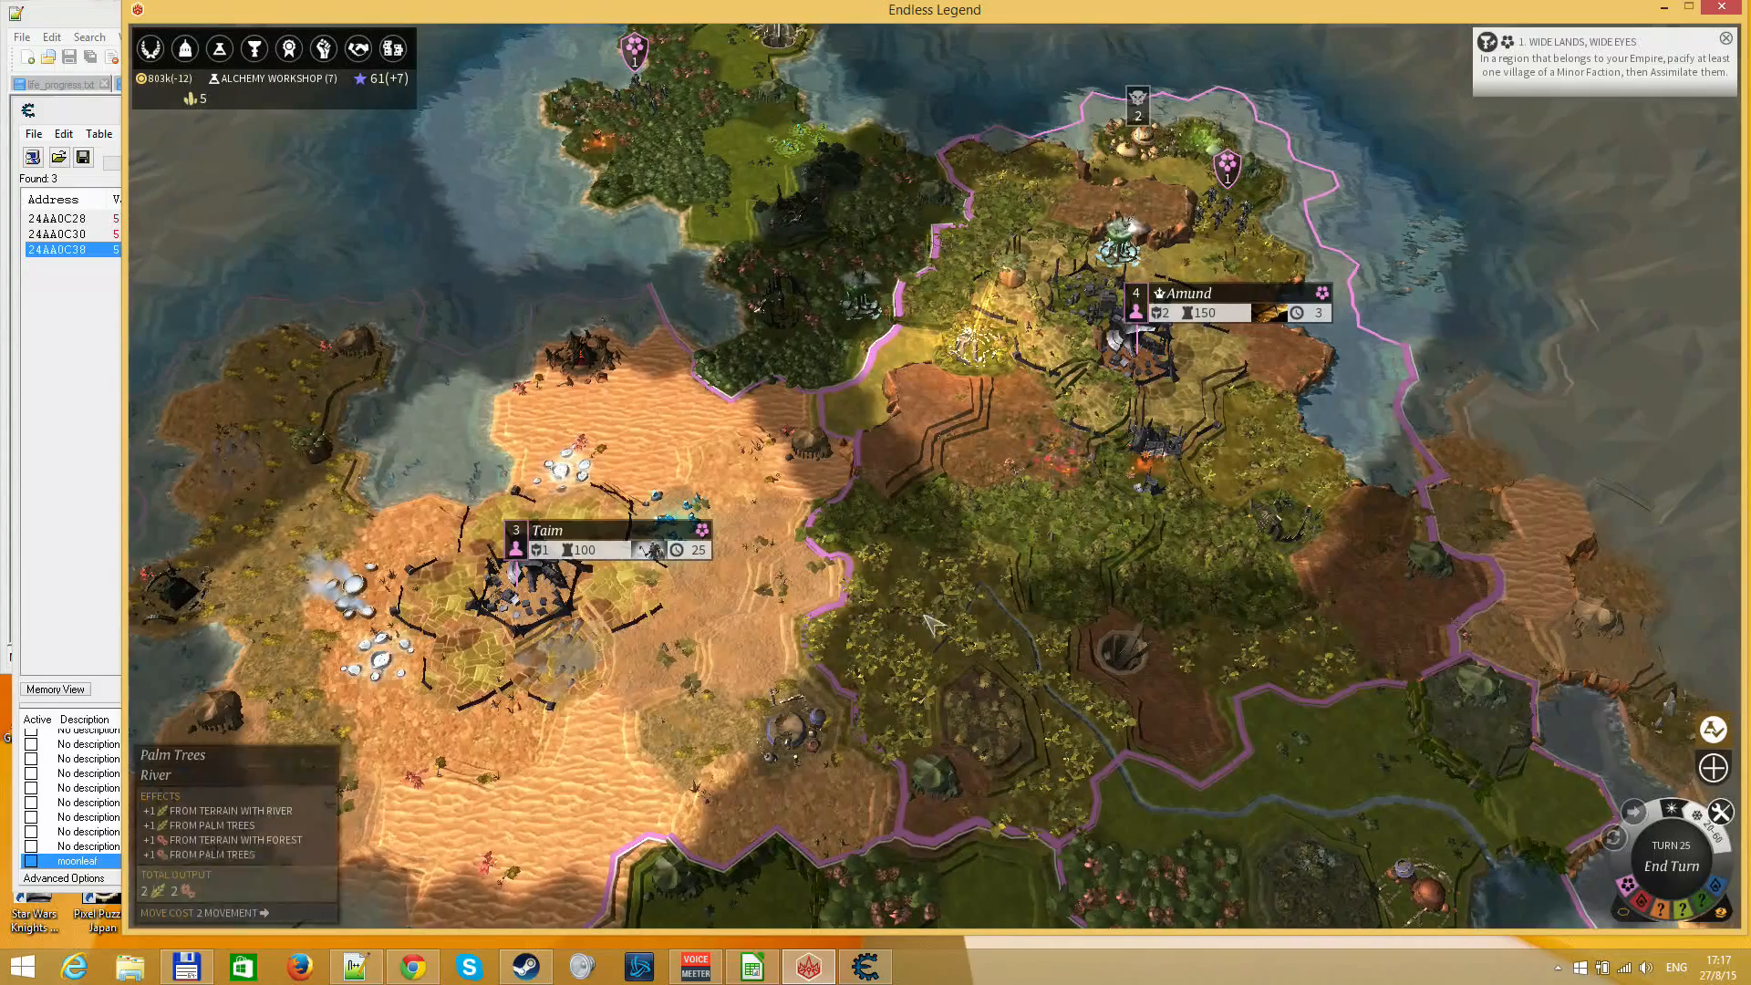
# Buy one unit of Titanium from the Marketplace's purchasable strategic resources
pyautogui.click(392, 48)
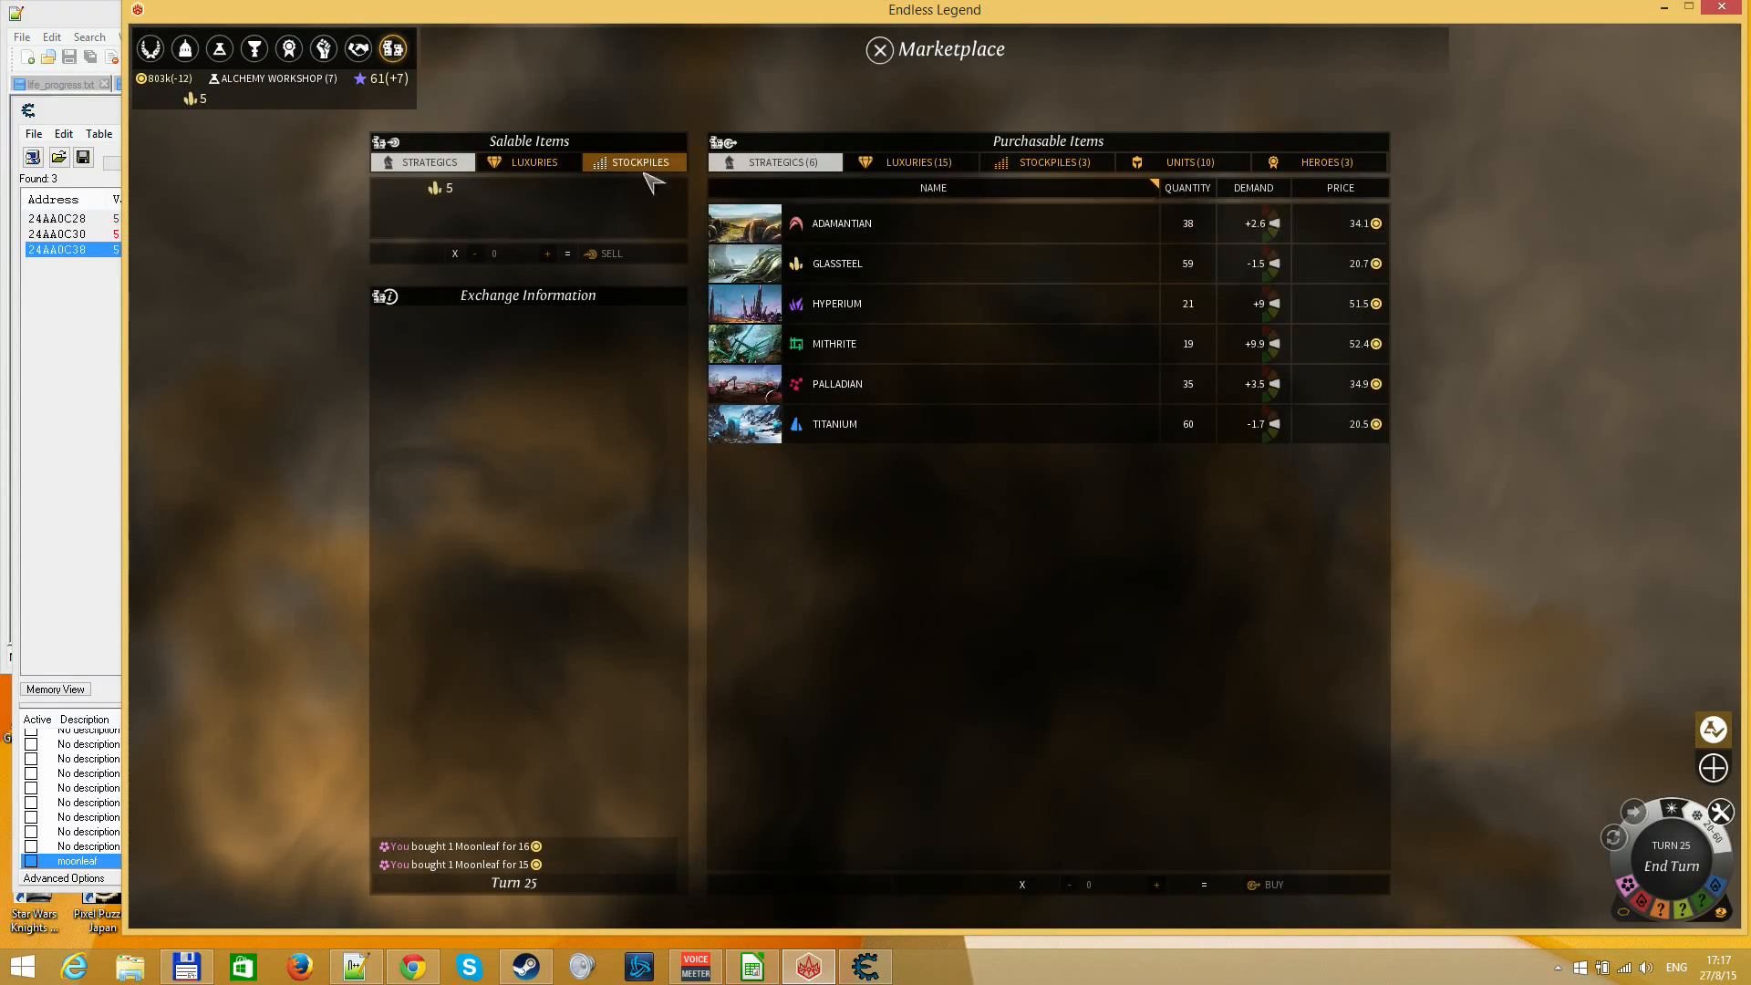
pyautogui.click(839, 239)
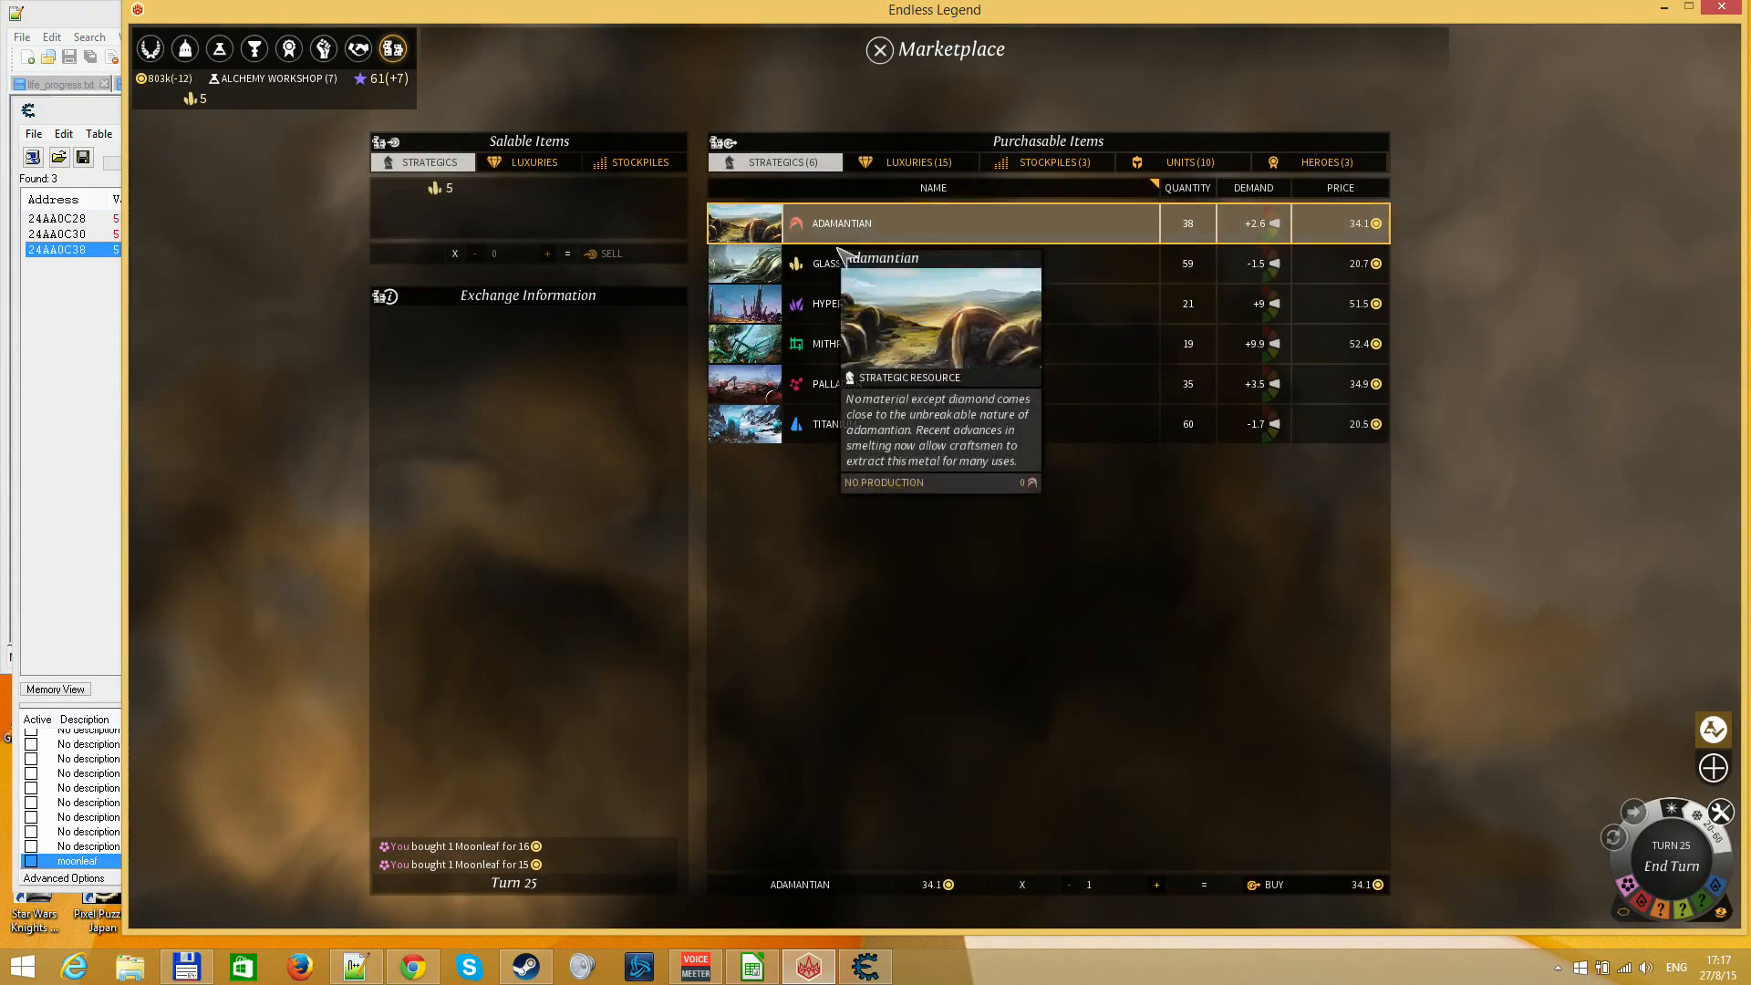
pyautogui.click(890, 394)
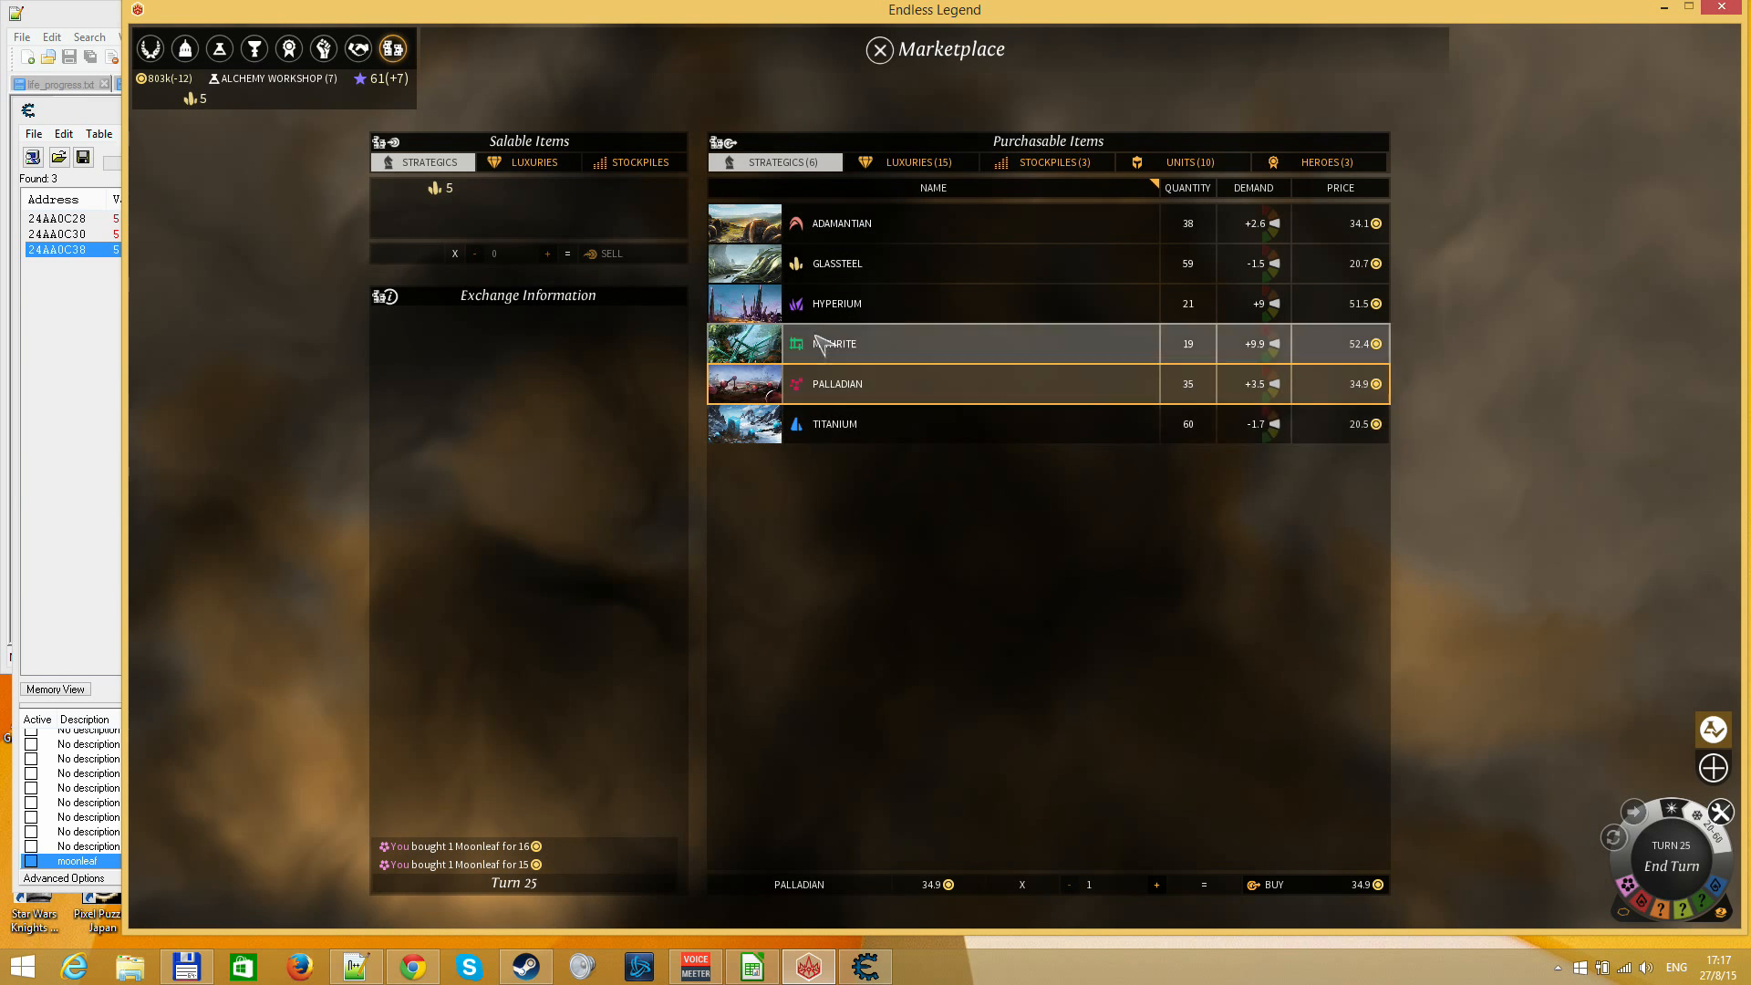
pyautogui.click(853, 428)
pyautogui.click(1275, 890)
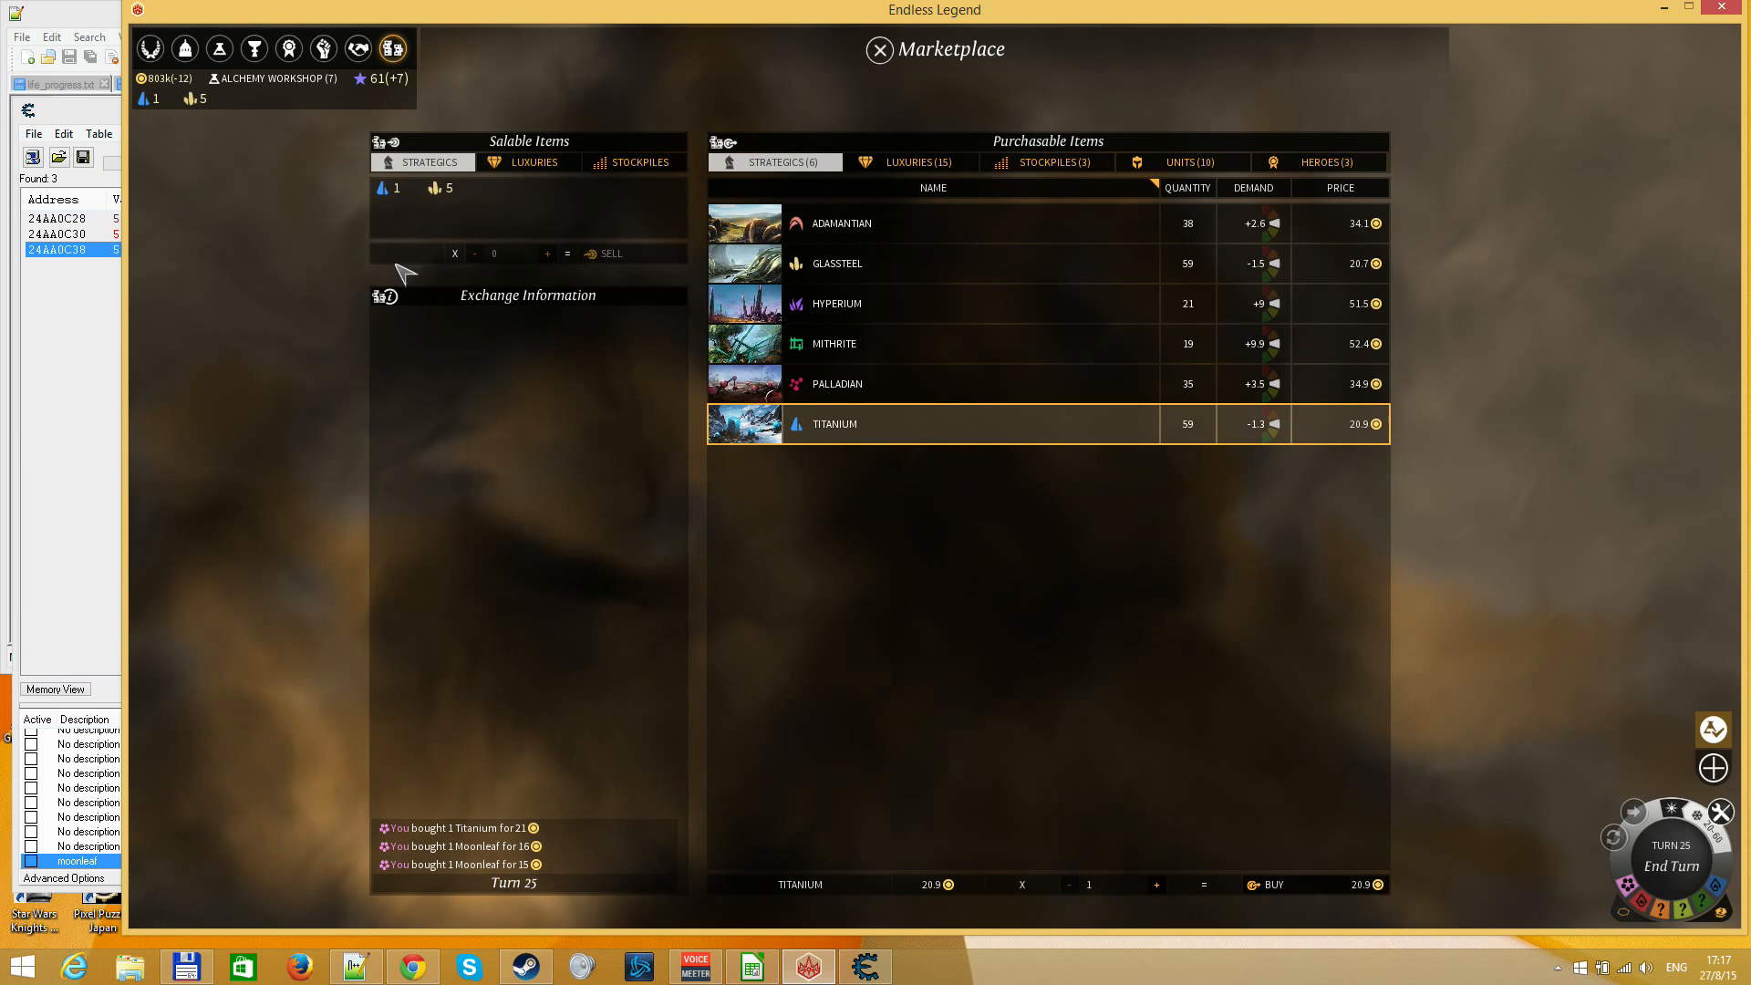
# Switch to Cheat Engine and run a new exact-value float scan for 1
pyautogui.click(865, 966)
pyautogui.click(488, 203)
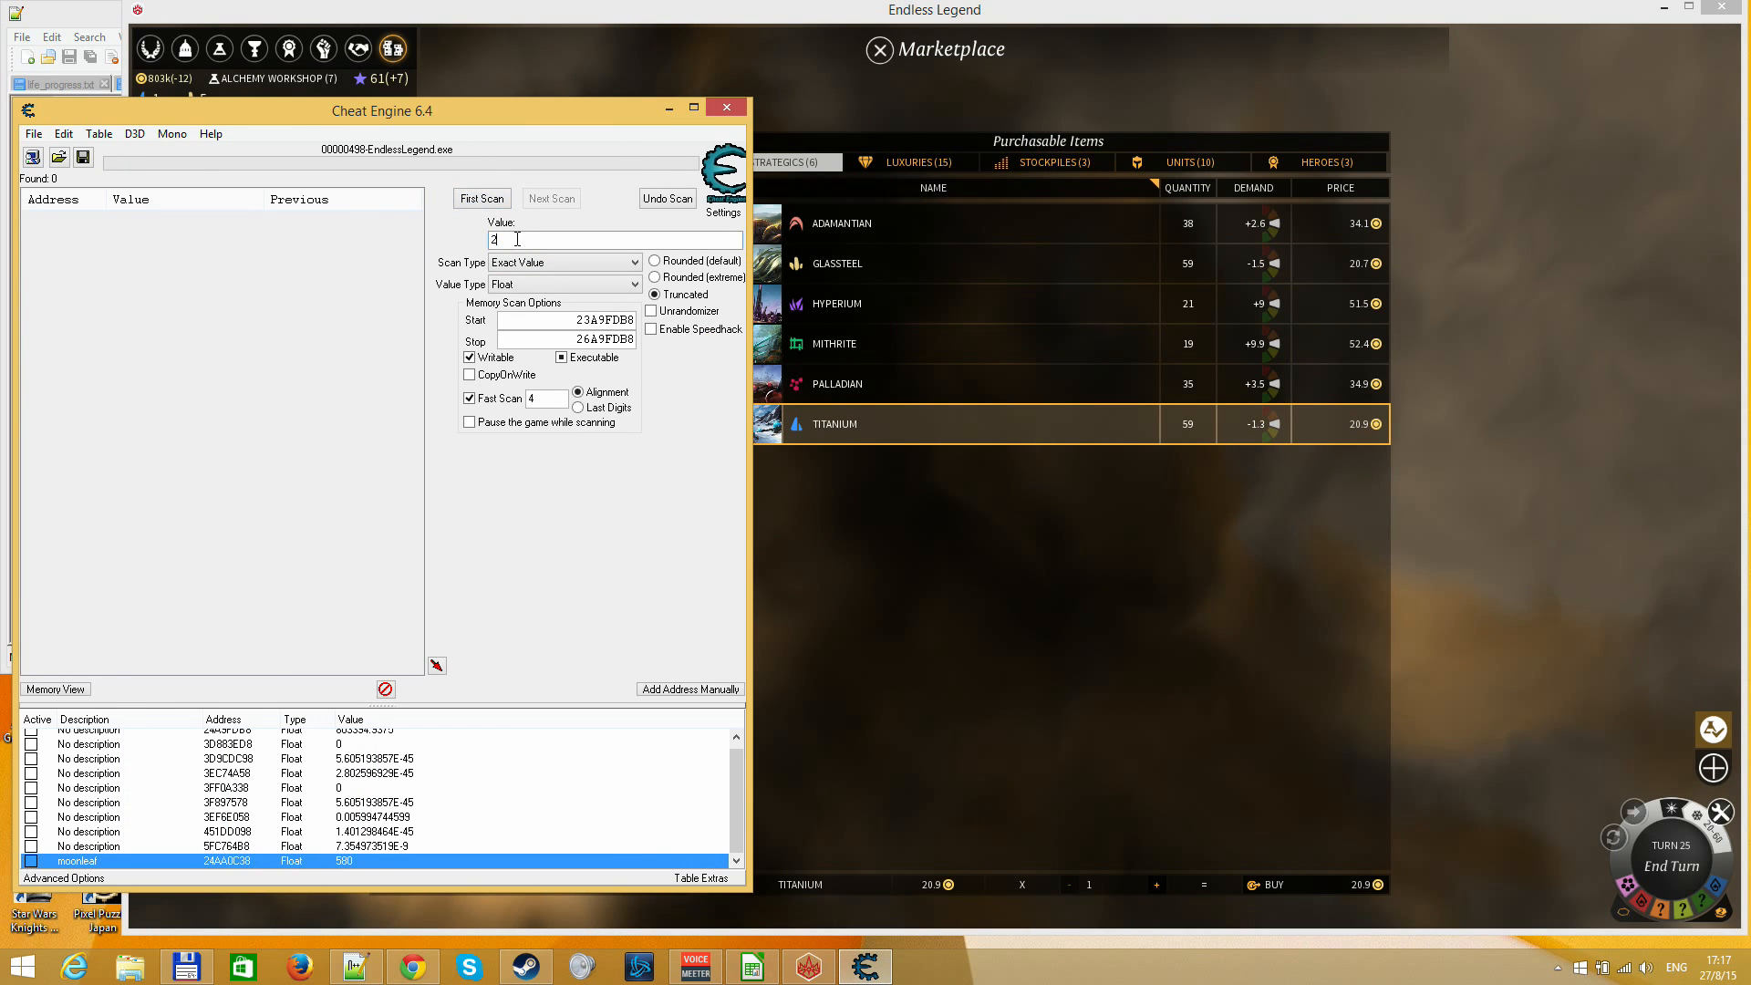
pyautogui.press('Return')
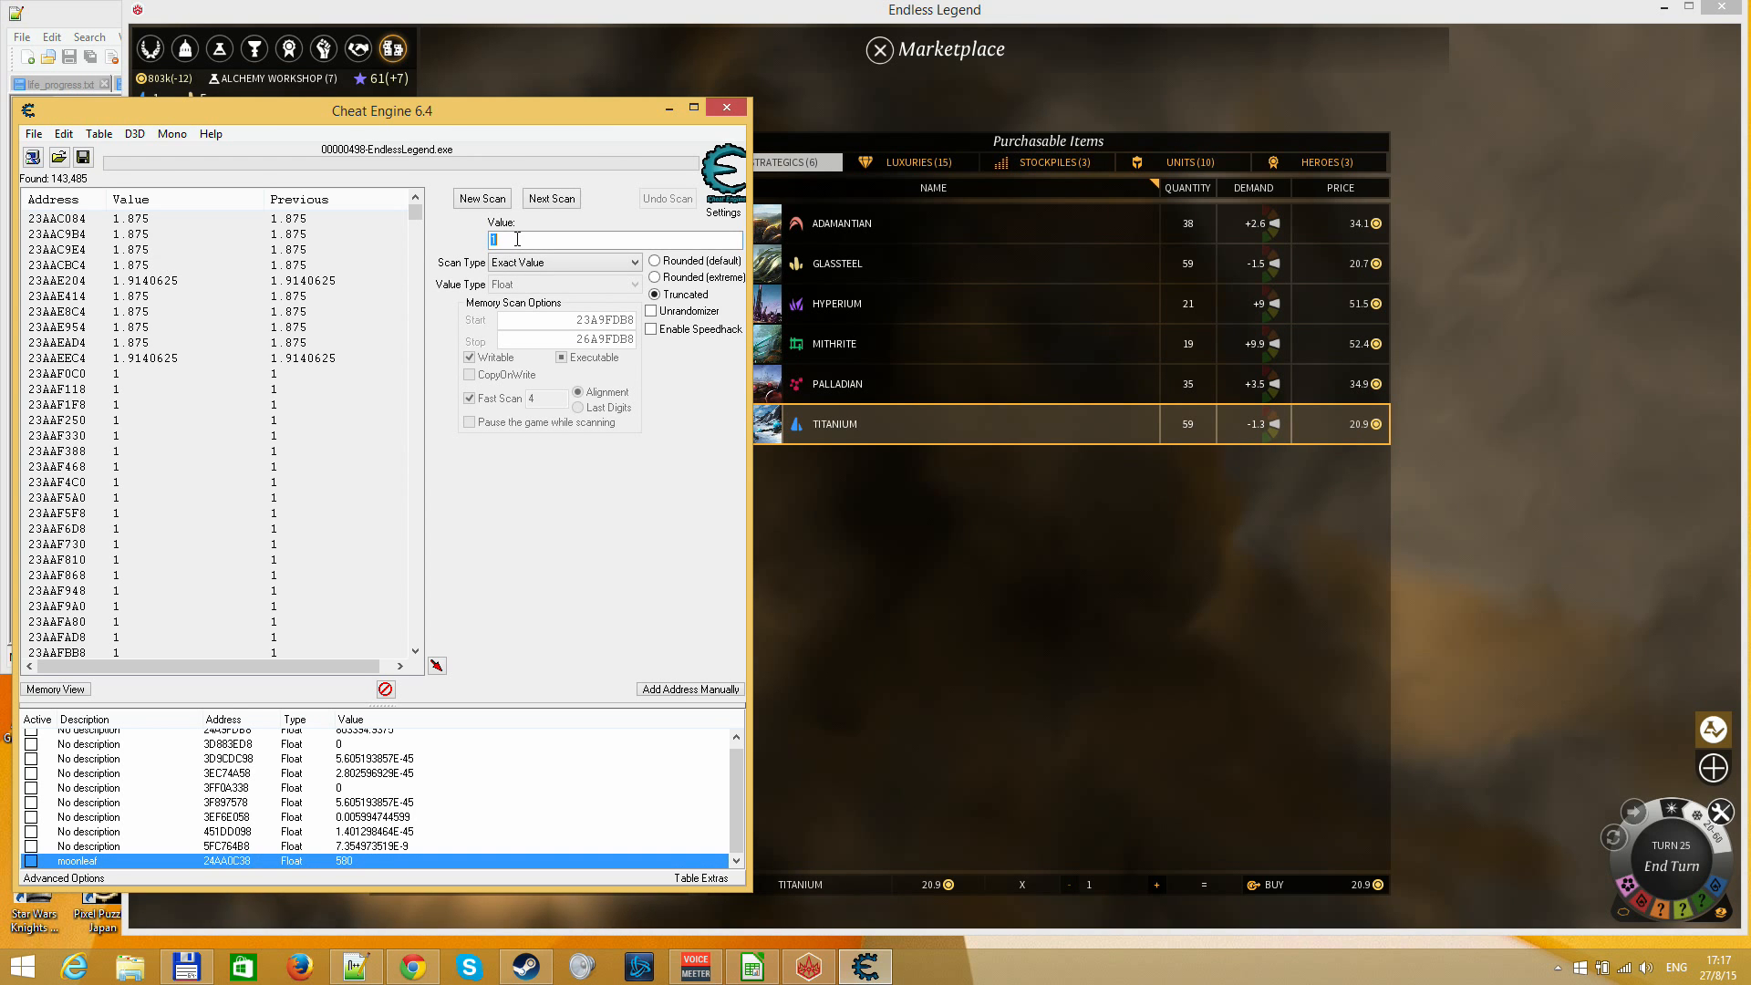
# Buy a second Titanium in Endless Legend, then narrow the Cheat Engine scan to the value 2
pyautogui.click(942, 613)
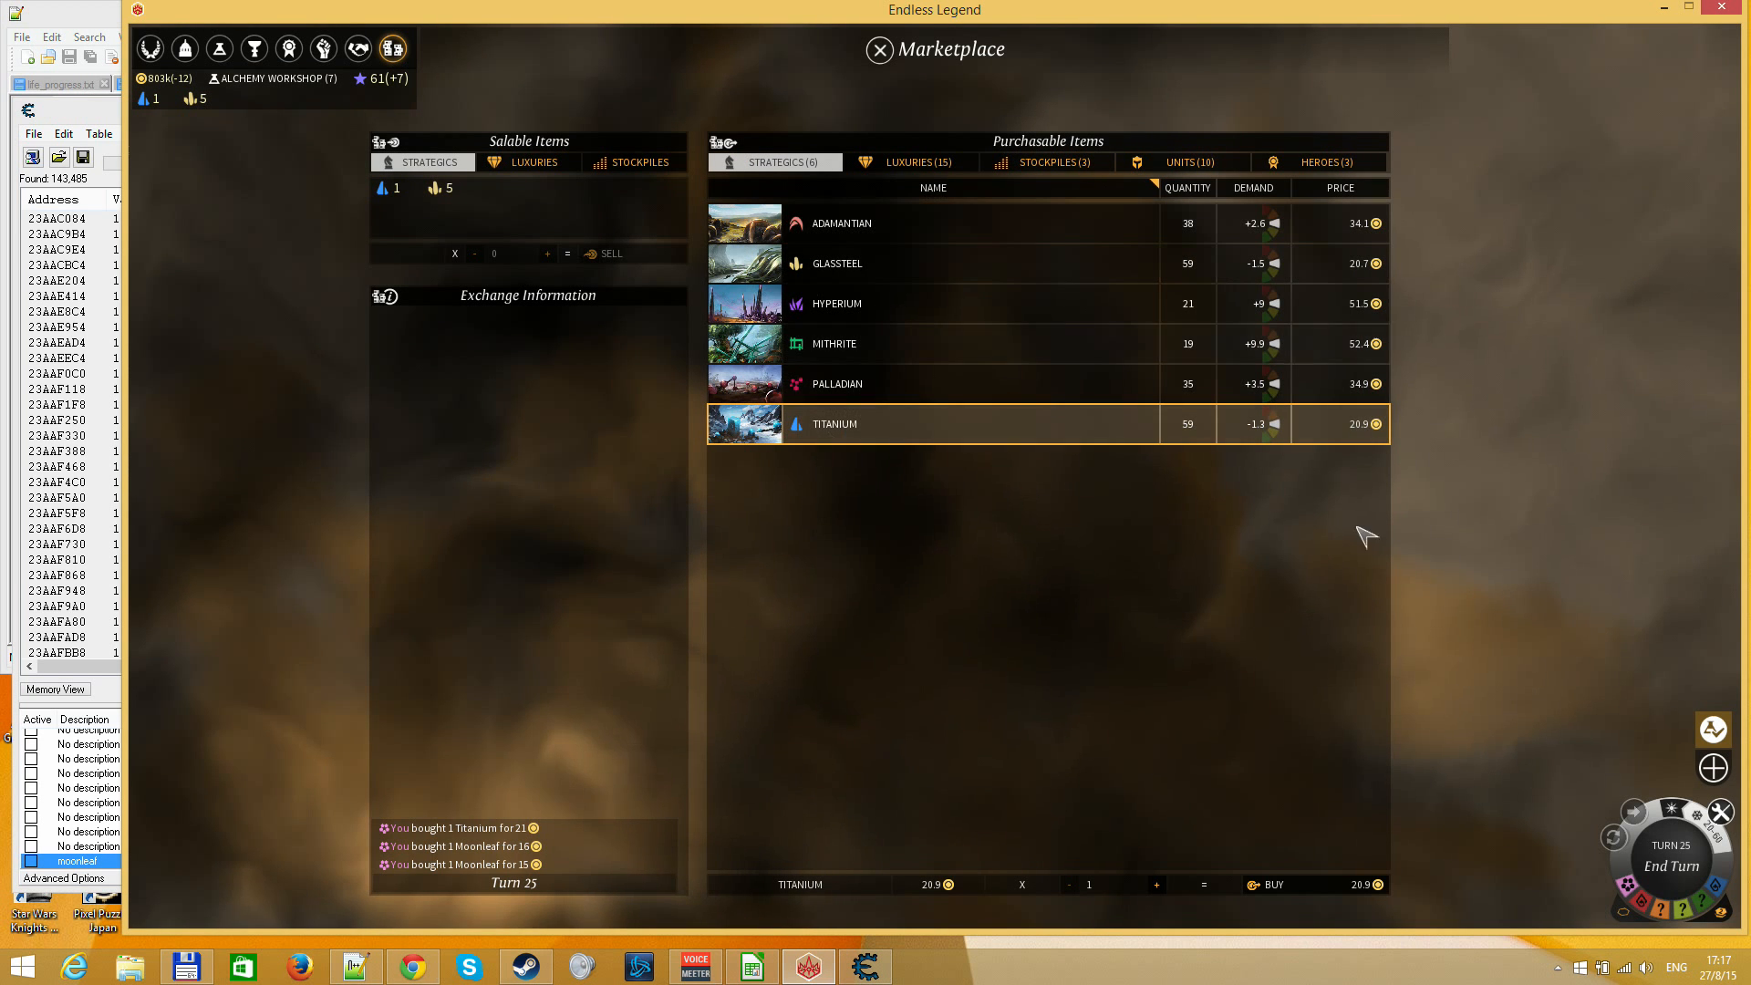
pyautogui.click(1322, 887)
pyautogui.click(865, 965)
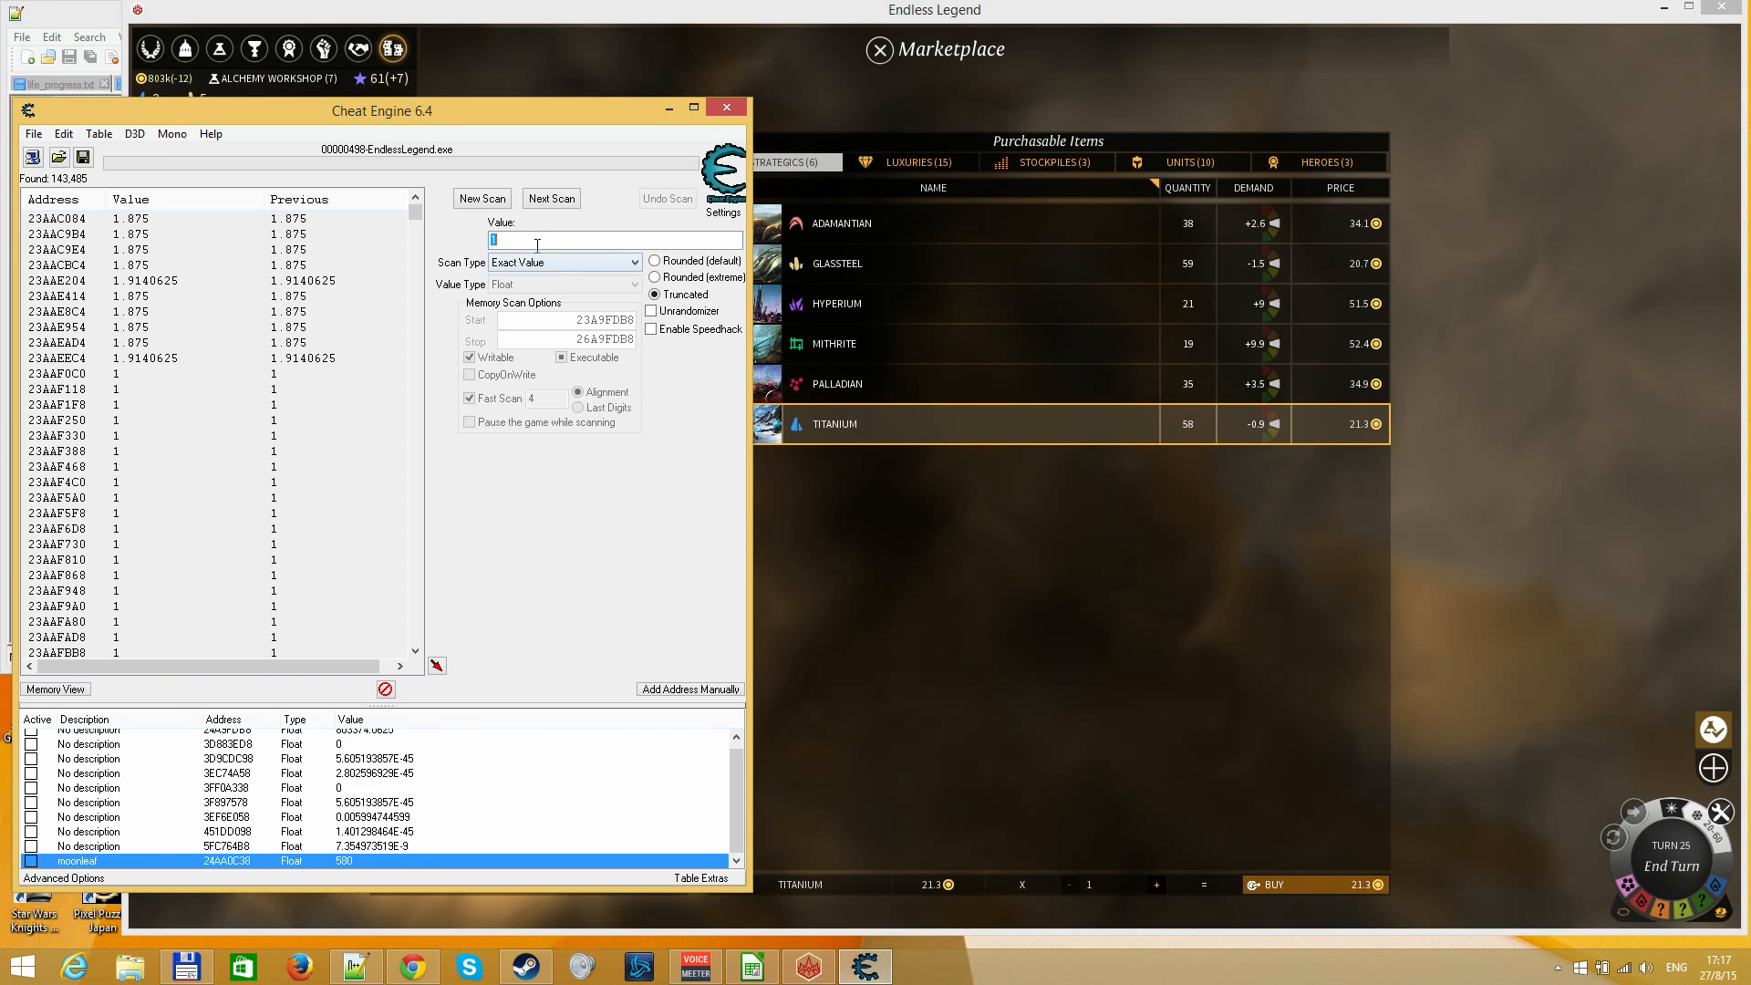
pyautogui.press('Return')
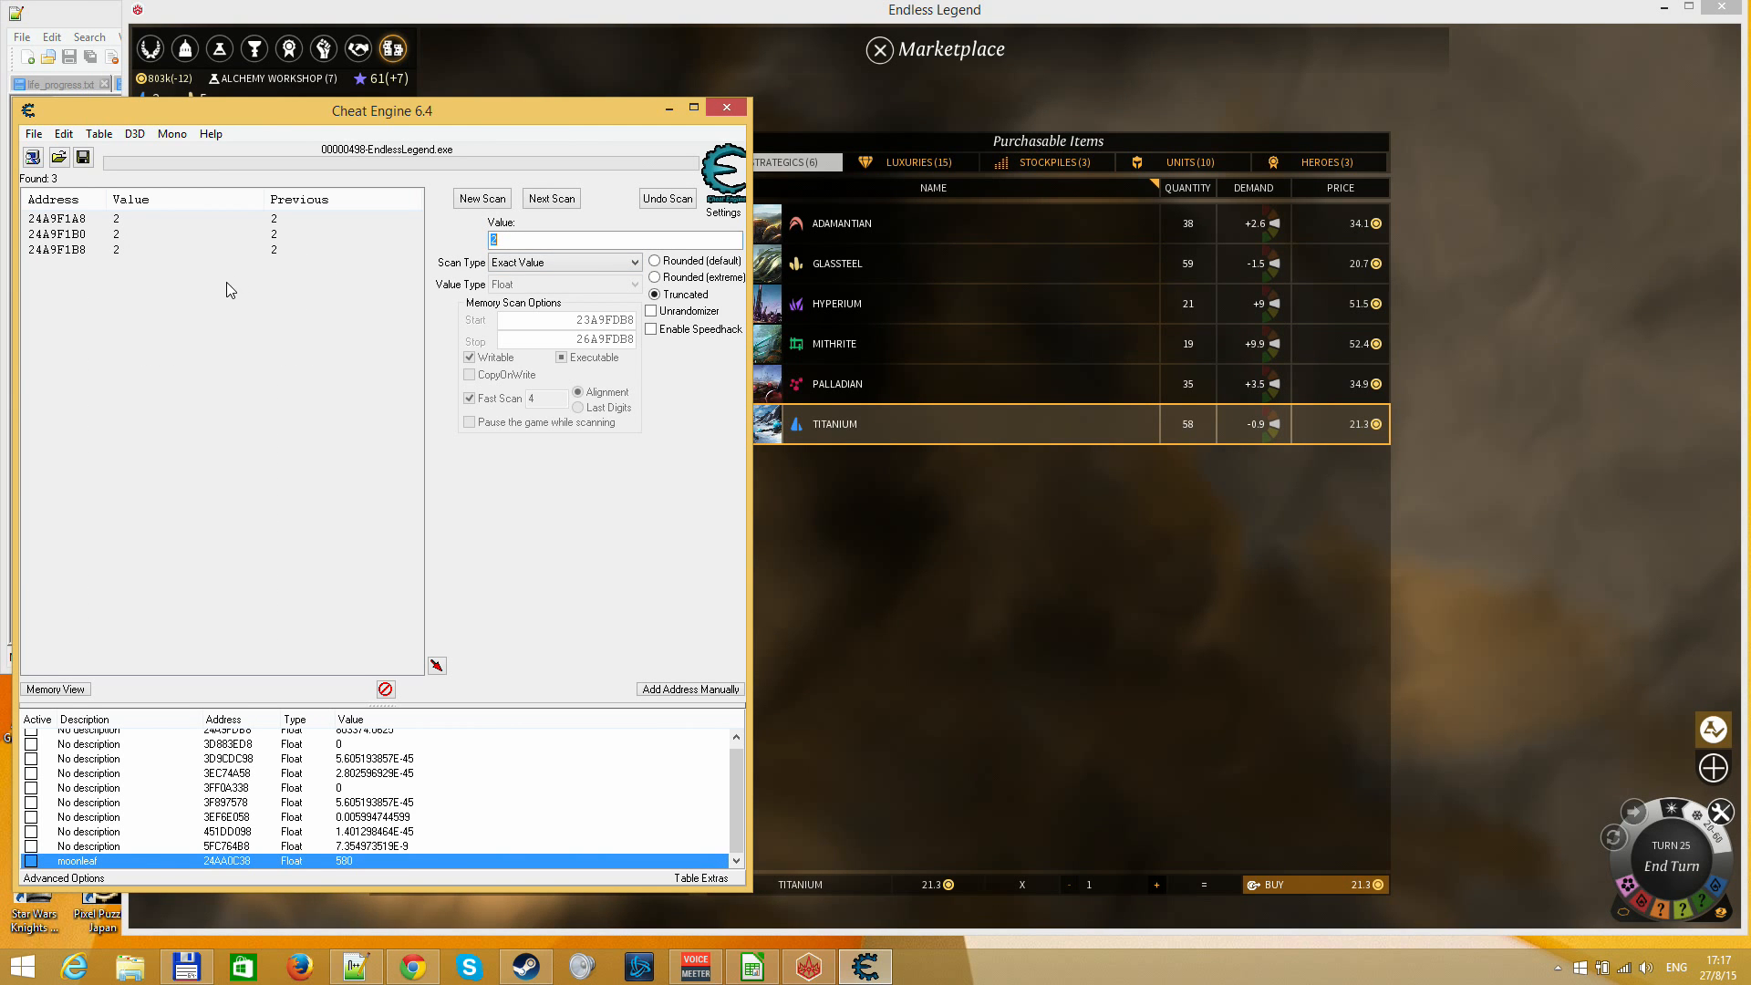
# Add the found address 24A9F1B8 to the address list and set its value to 800
pyautogui.click(185, 248)
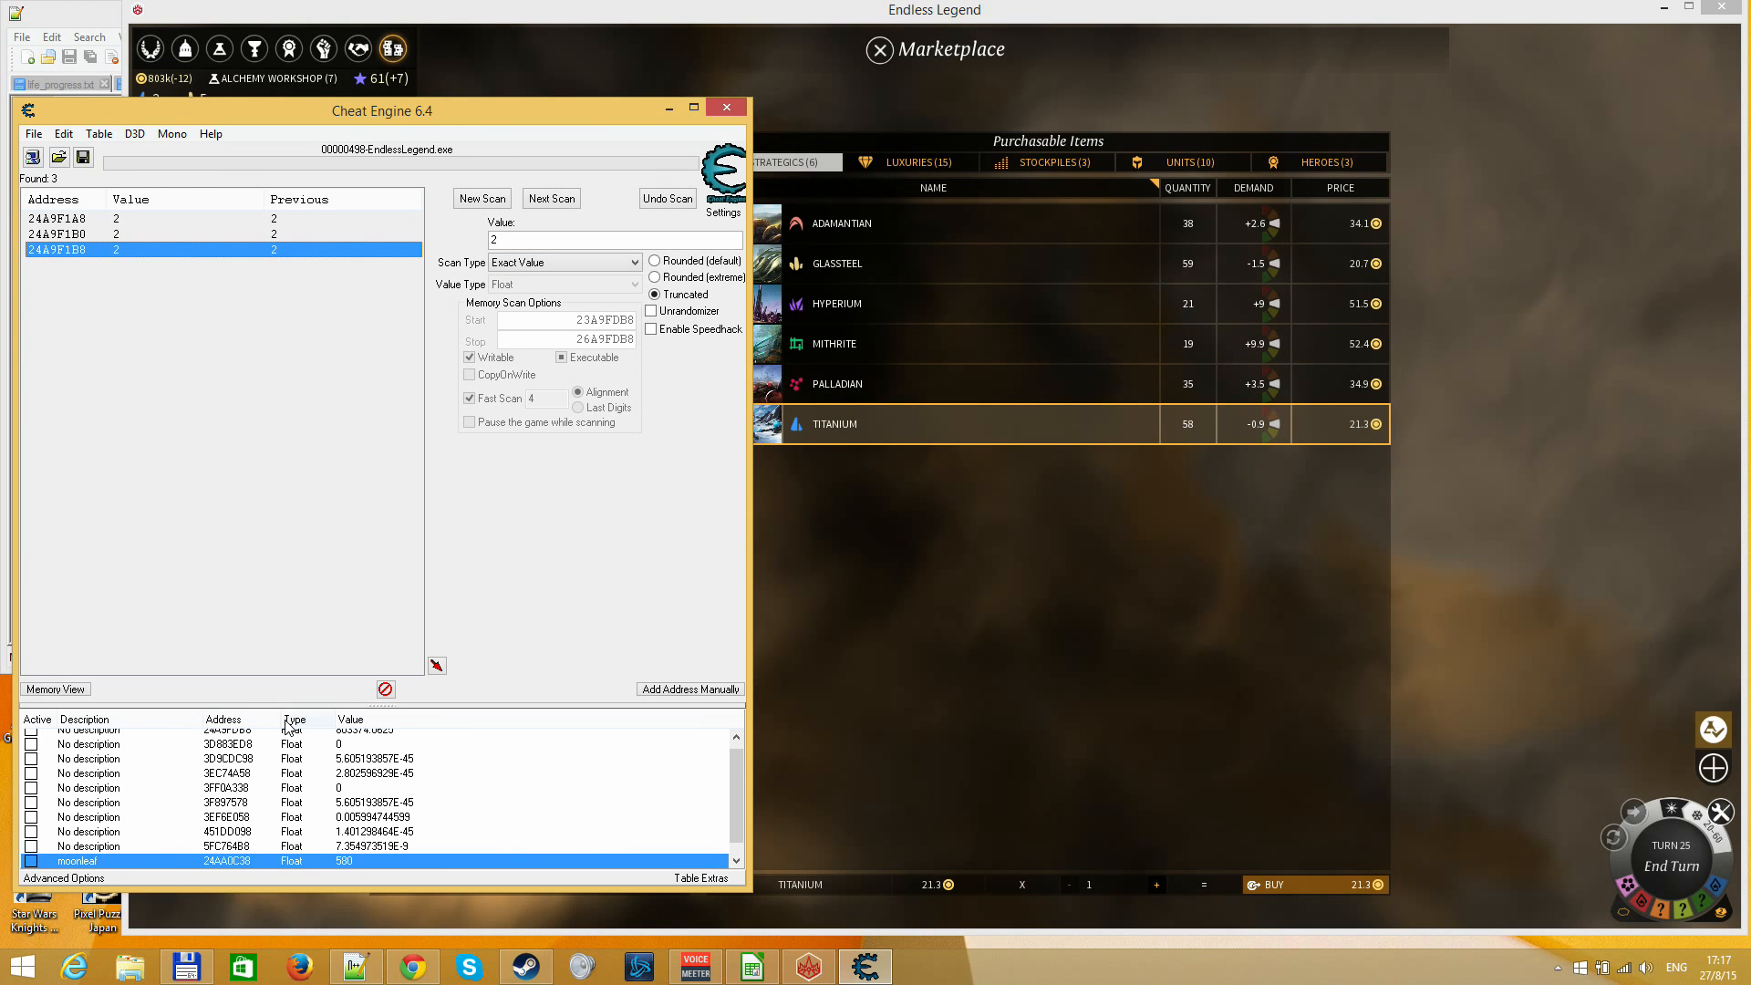
pyautogui.scroll(-1, 339, 790)
pyautogui.click(346, 864)
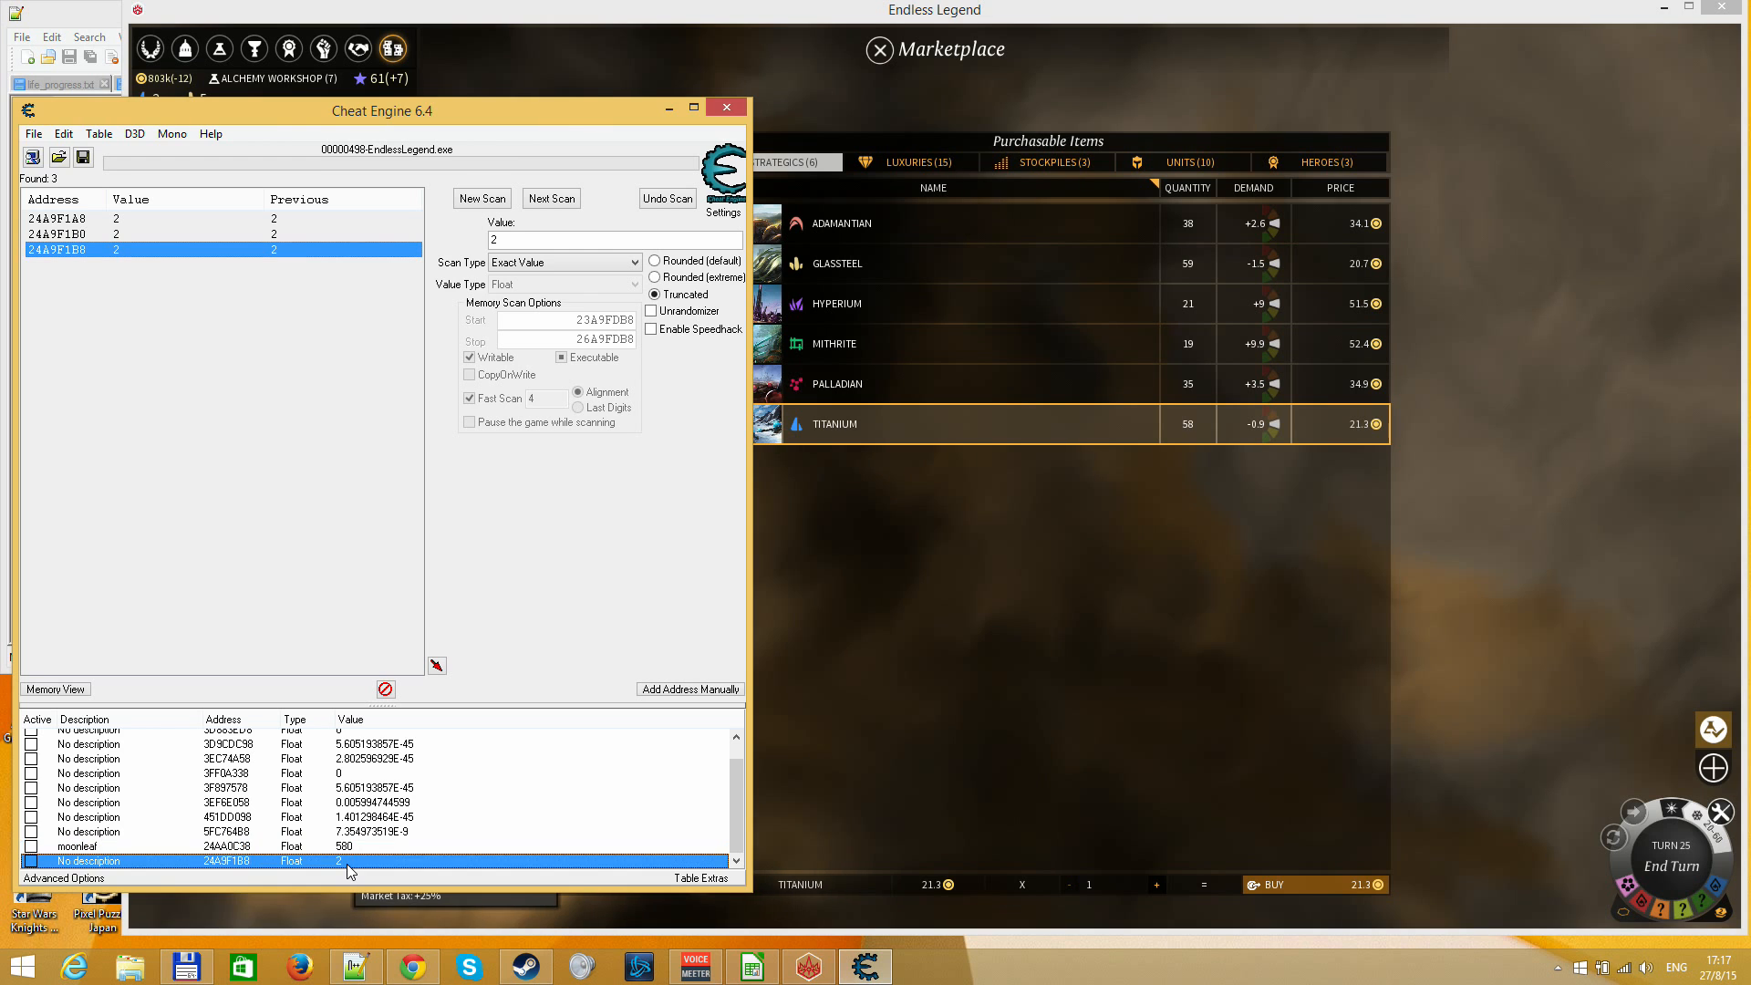
pyautogui.doubleClick(346, 863)
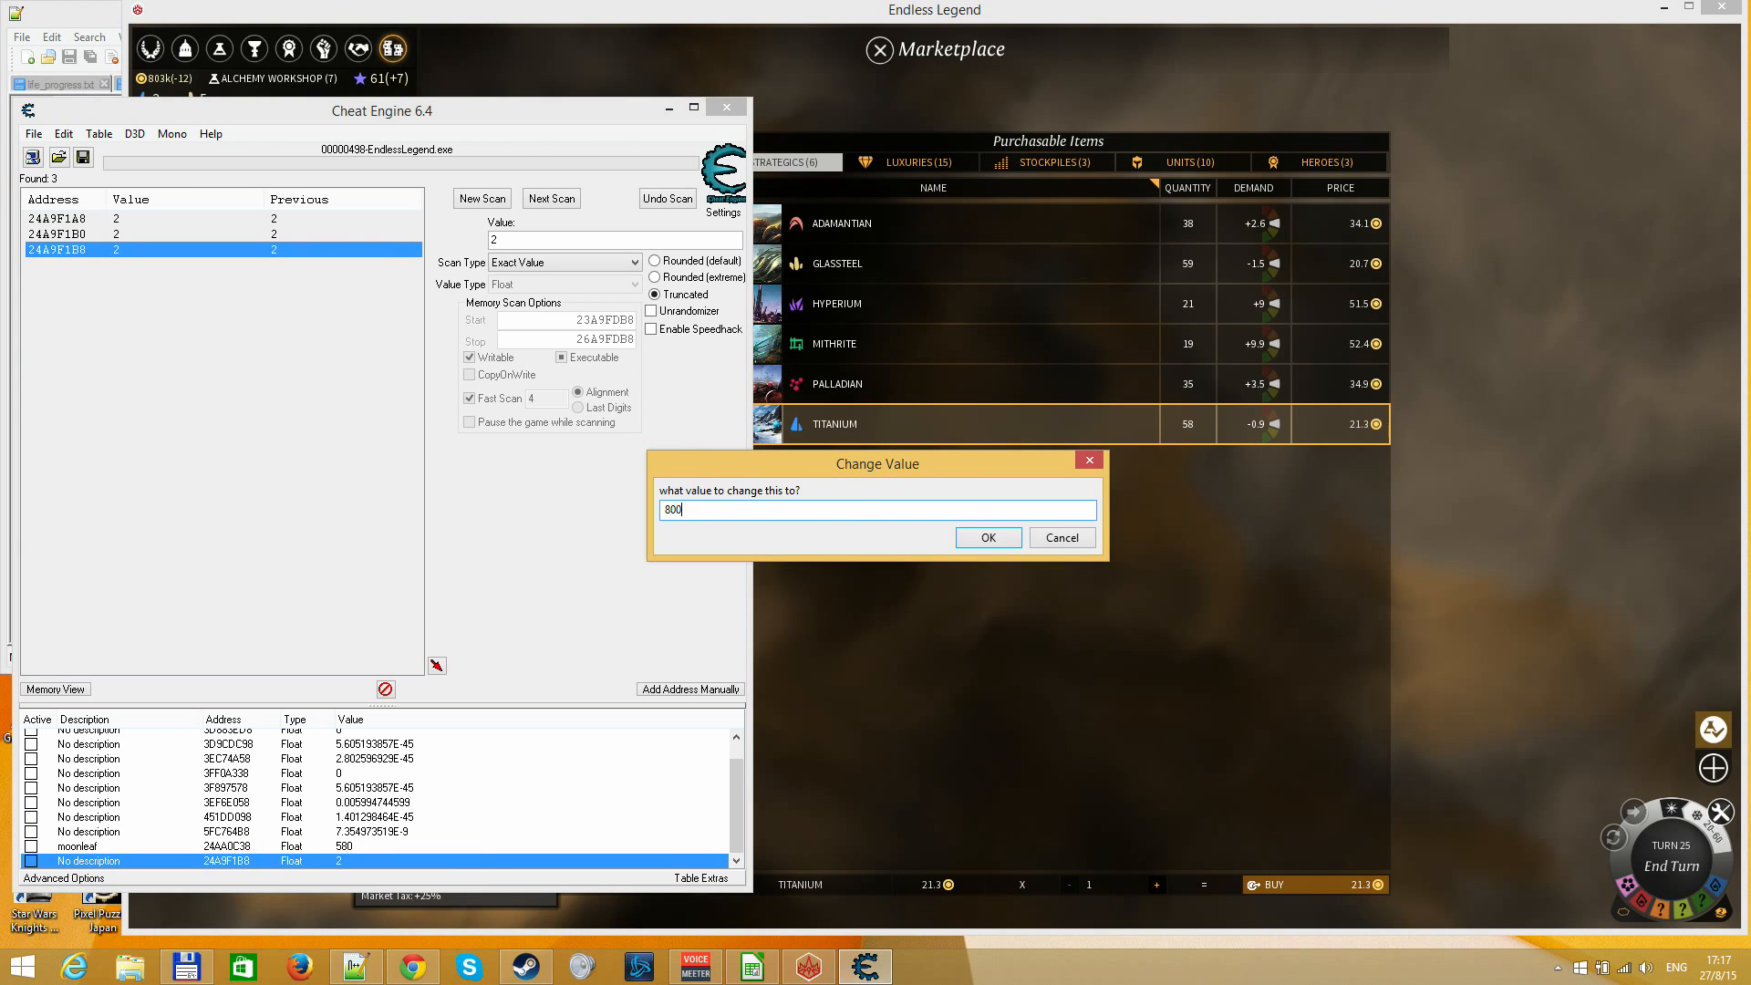
pyautogui.write('800')
pyautogui.press('Return')
# Sell one Titanium in the Endless Legend Marketplace and check the found addresses' values in Cheat Engine
pyautogui.click(846, 384)
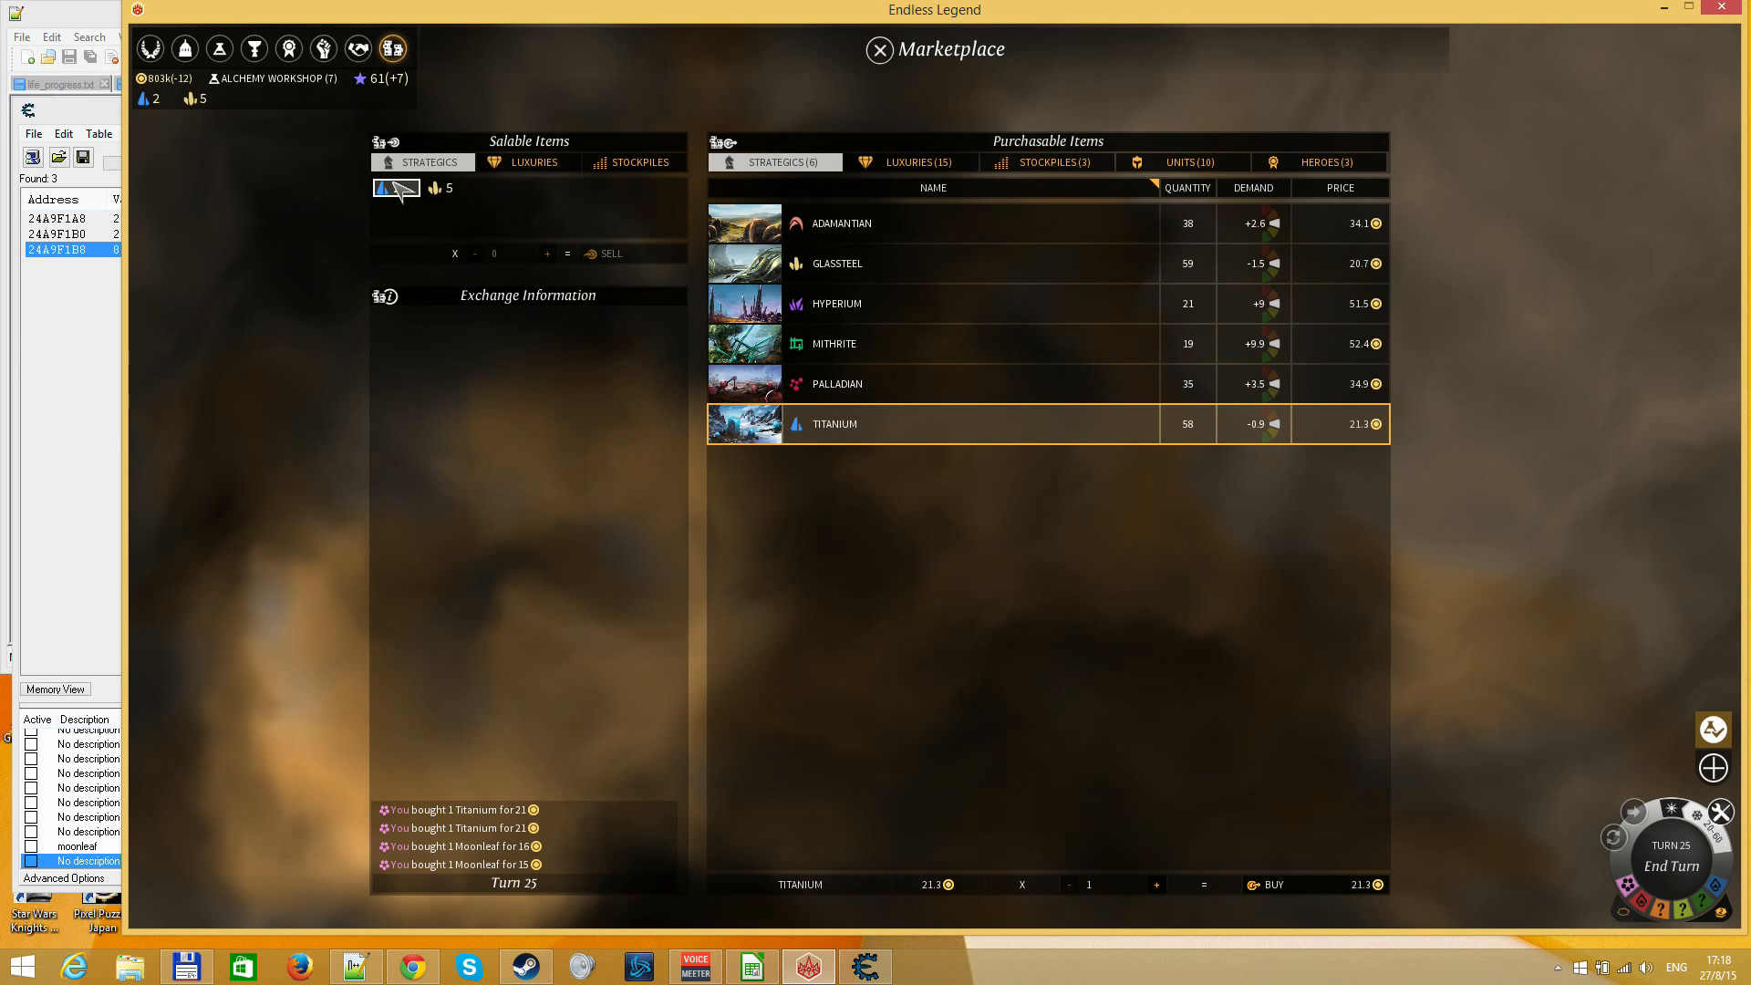
pyautogui.click(509, 167)
pyautogui.click(443, 165)
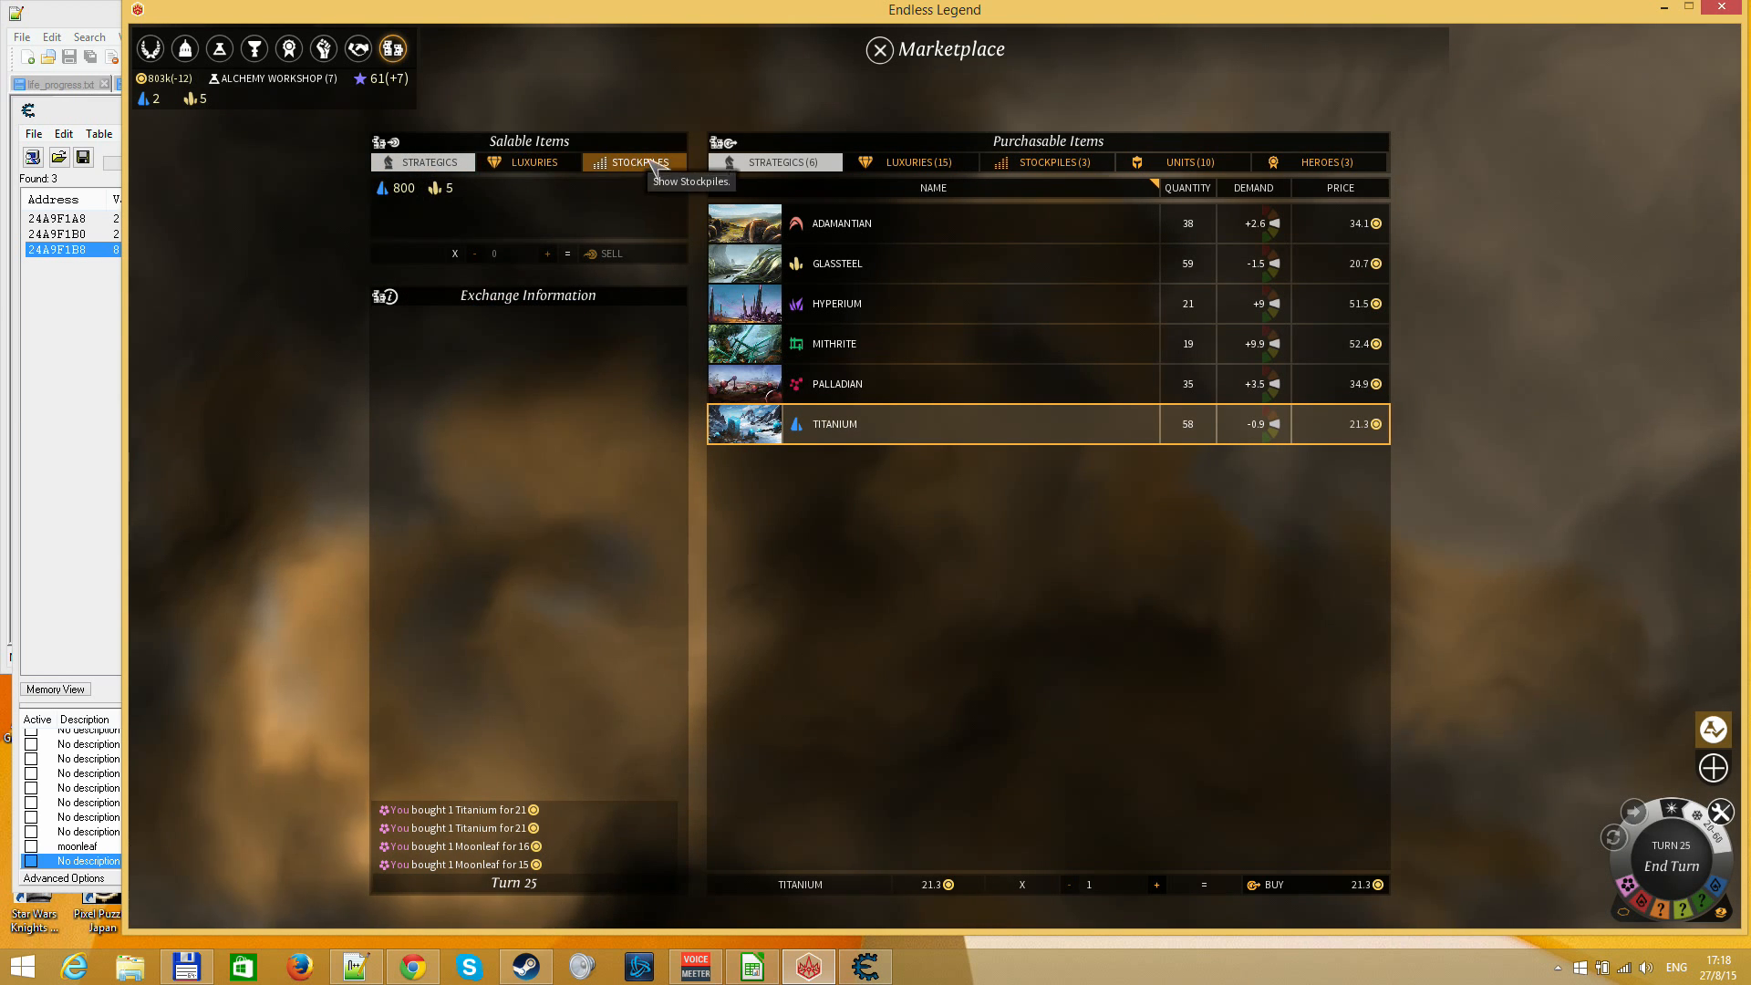
pyautogui.click(418, 194)
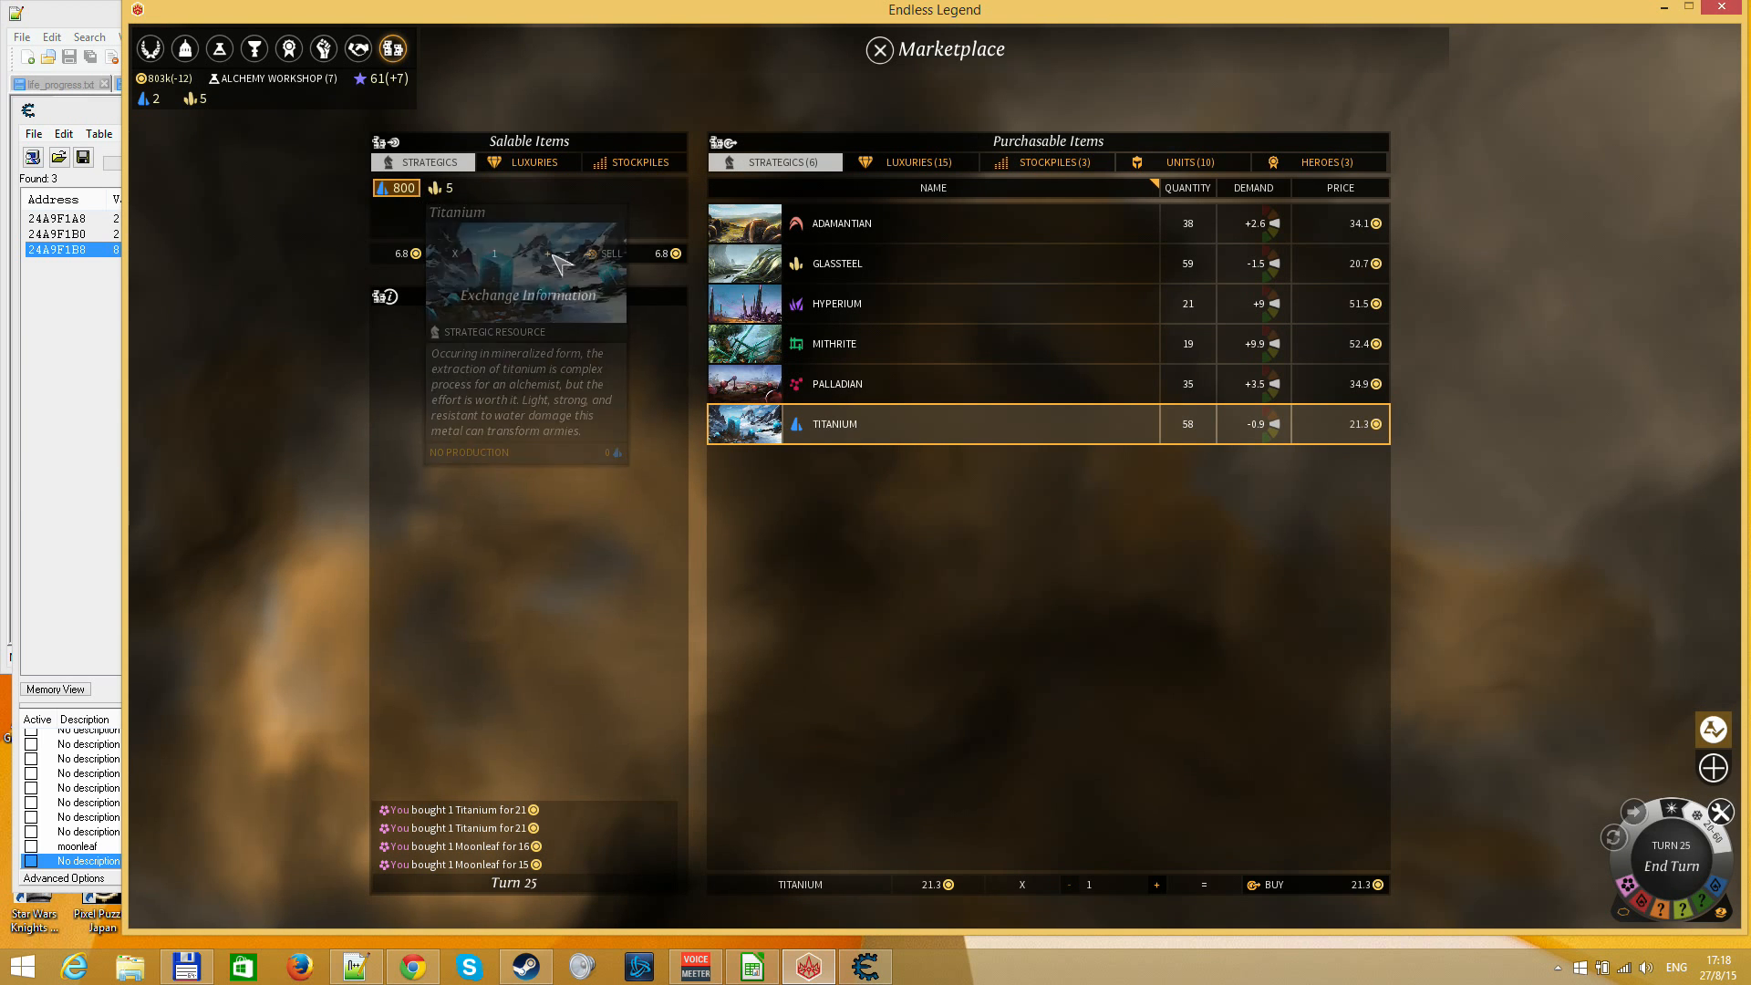
pyautogui.click(603, 256)
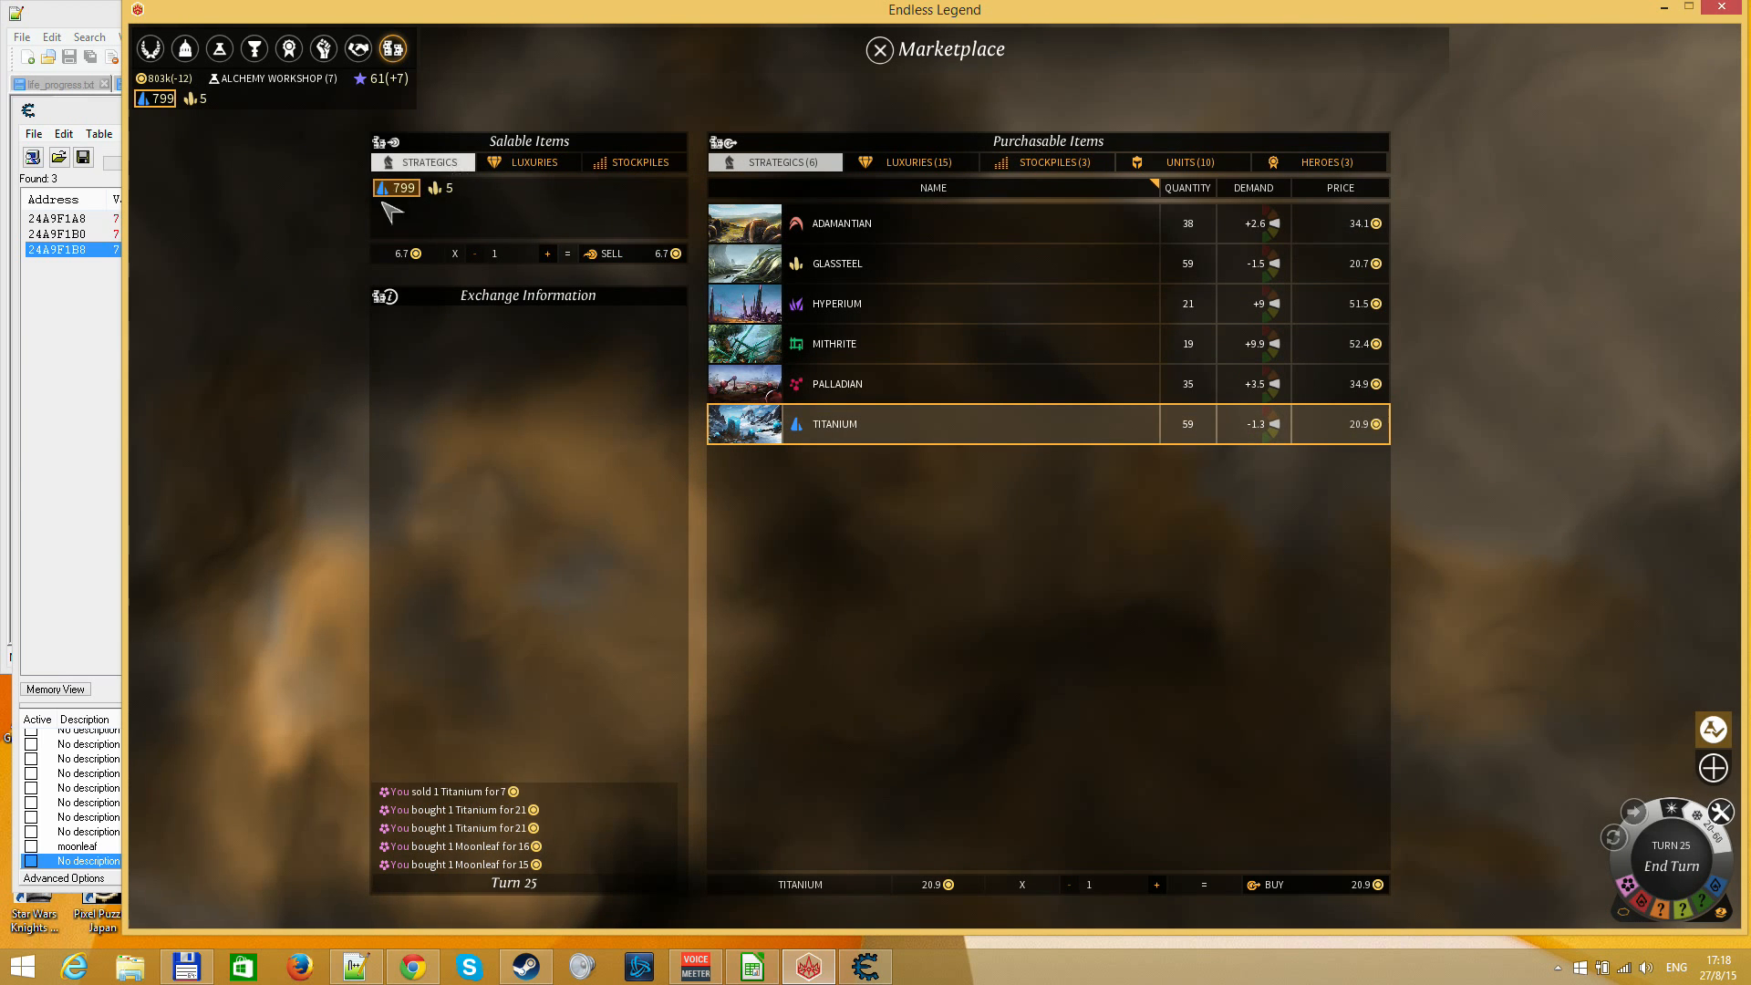
pyautogui.click(52, 340)
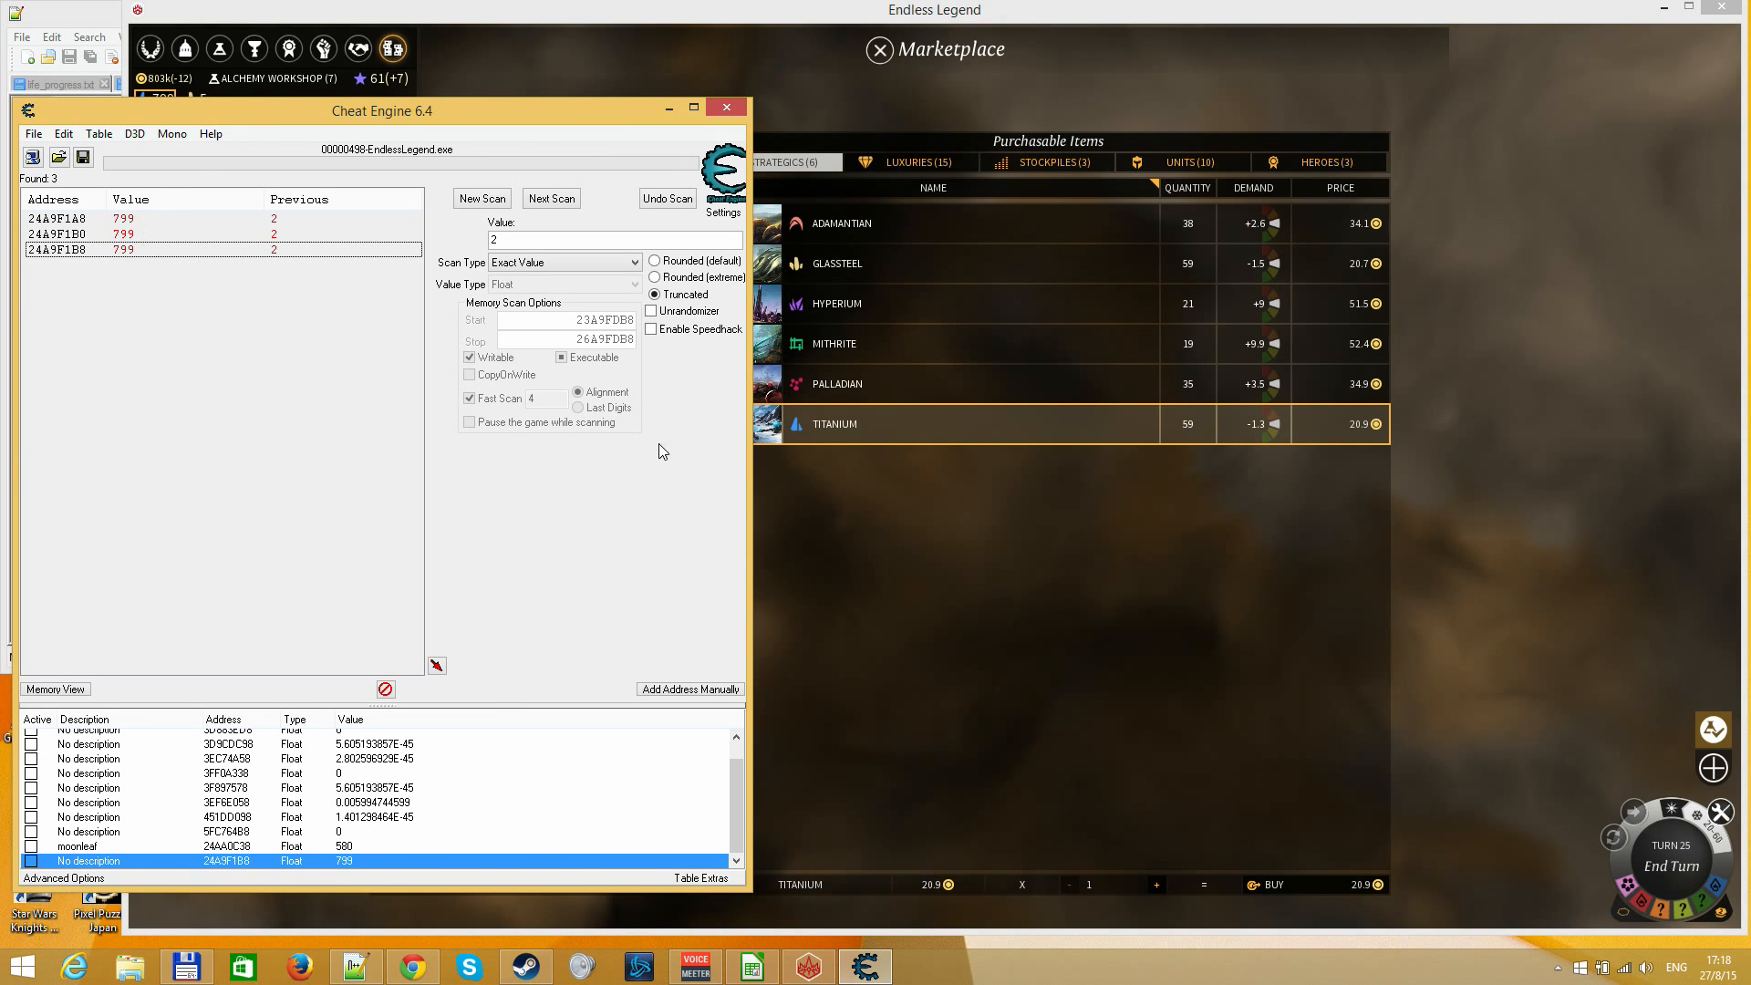
pyautogui.click(753, 481)
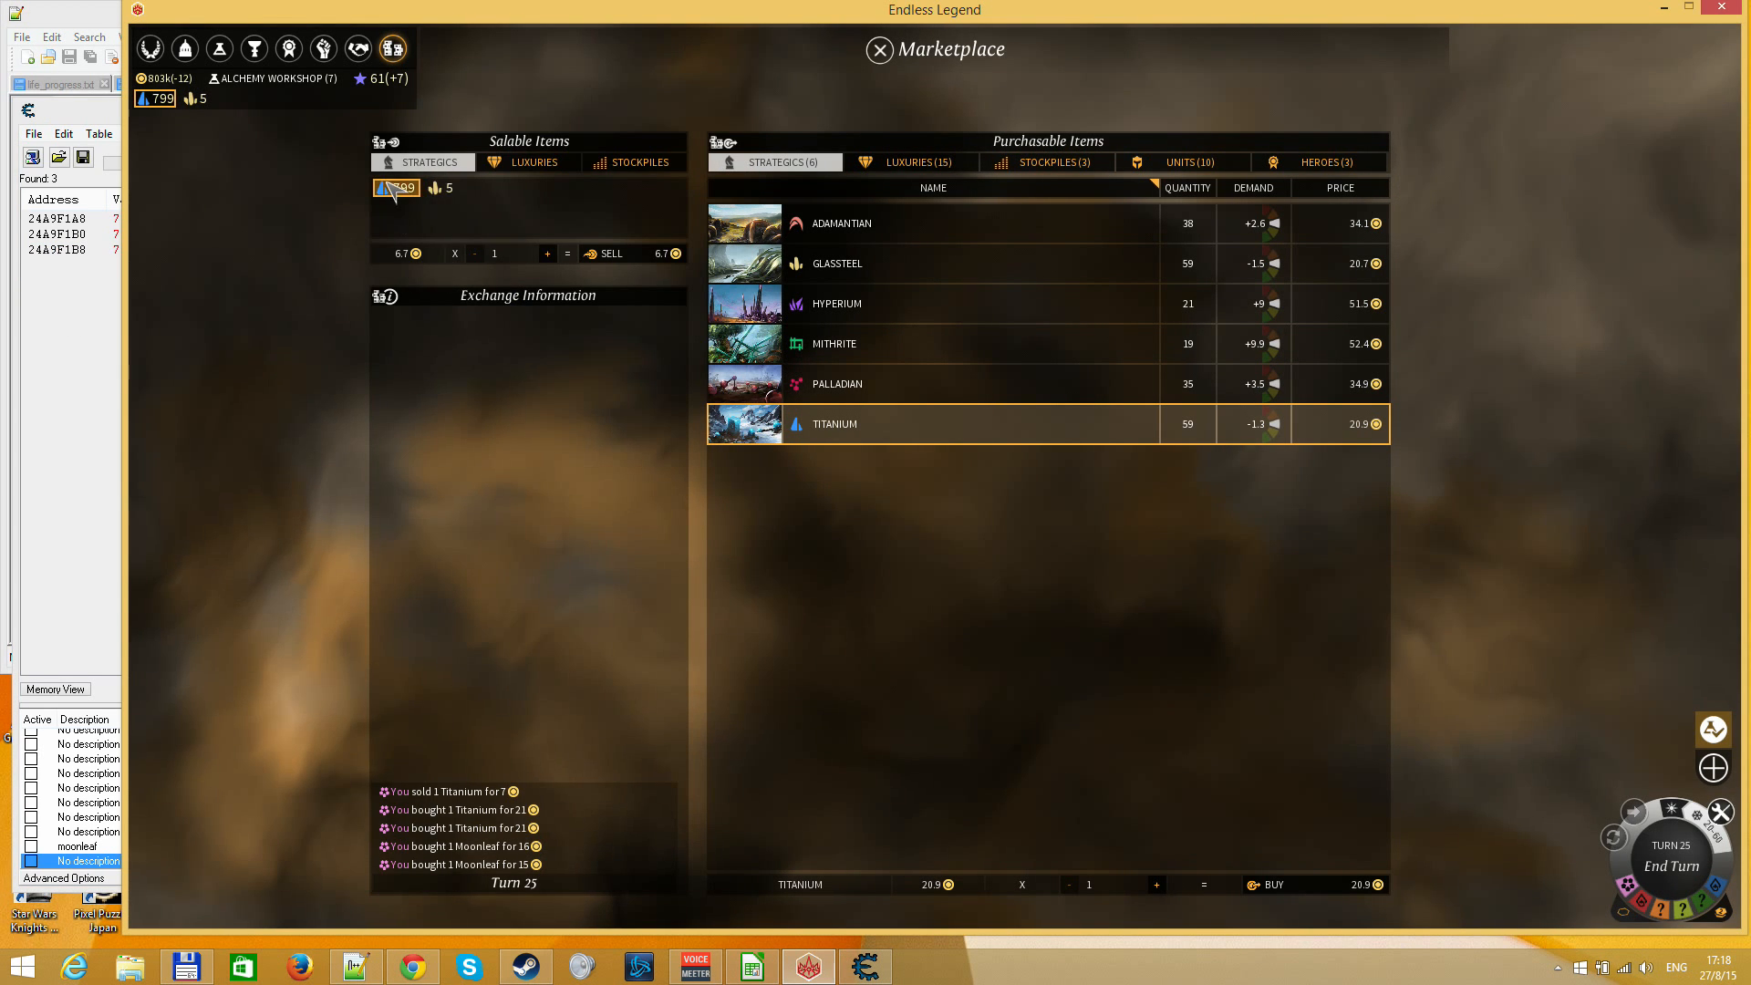
# Leave the Marketplace and activate the Titanium booster to gain an empire boost
pyautogui.press('Escape')
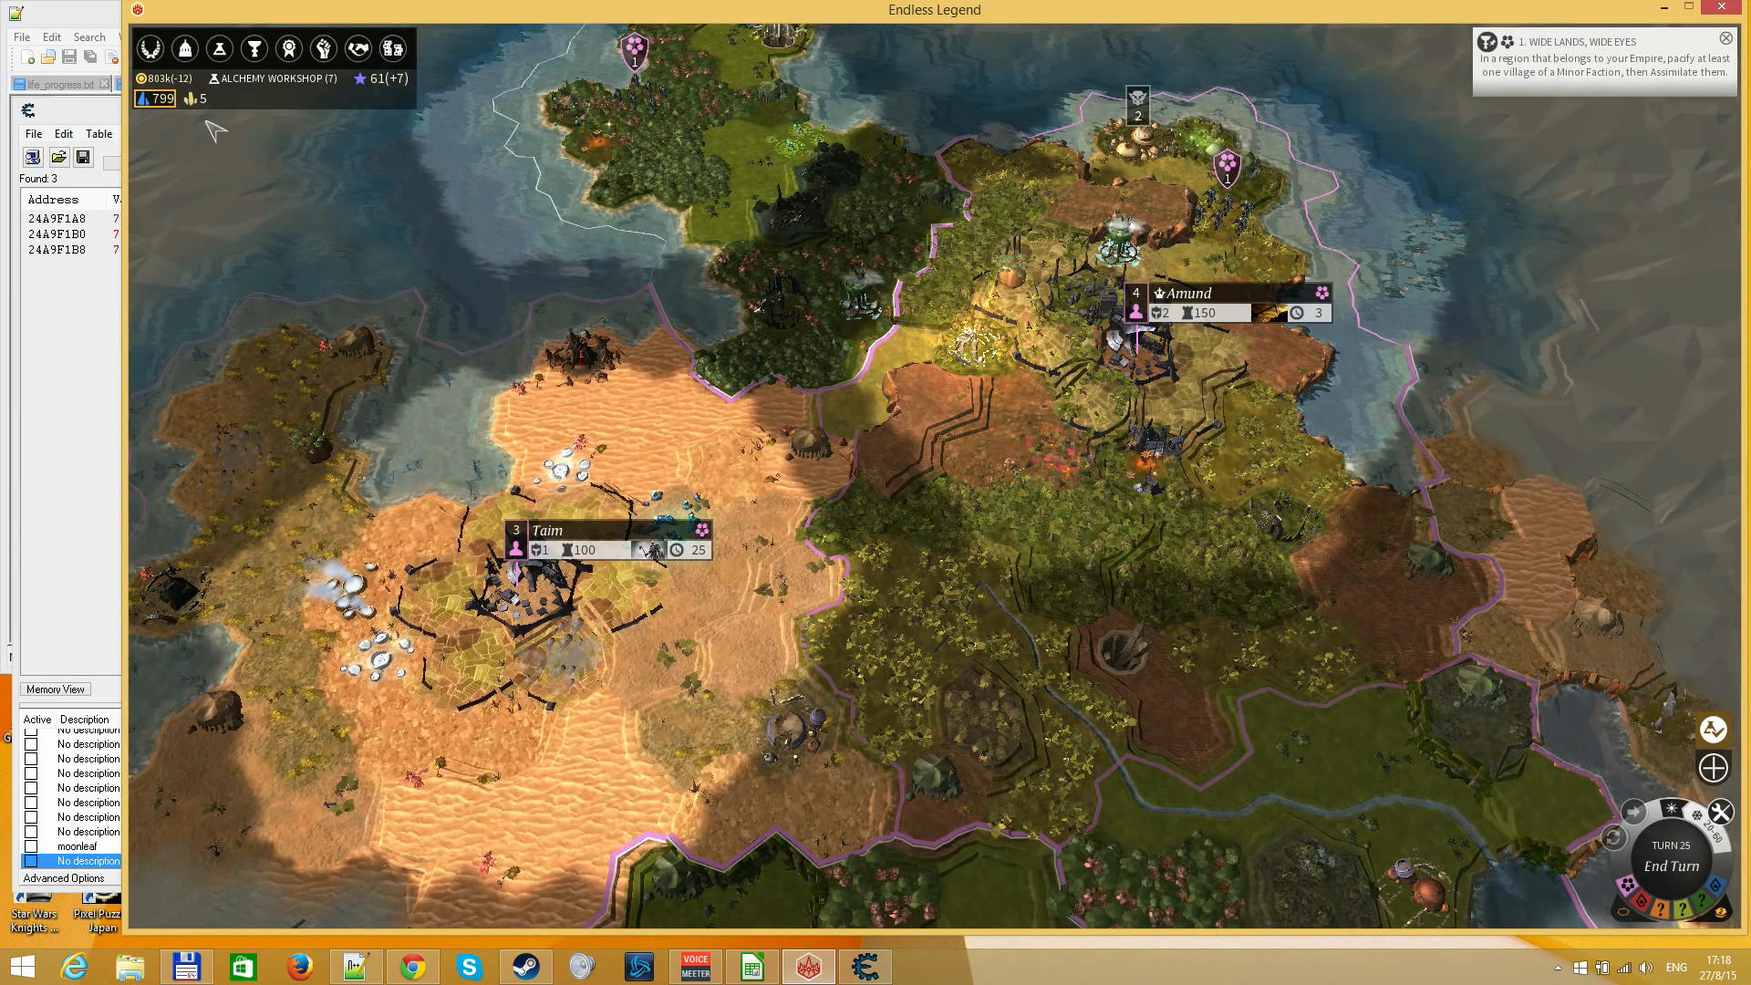
pyautogui.moveTo(159, 102)
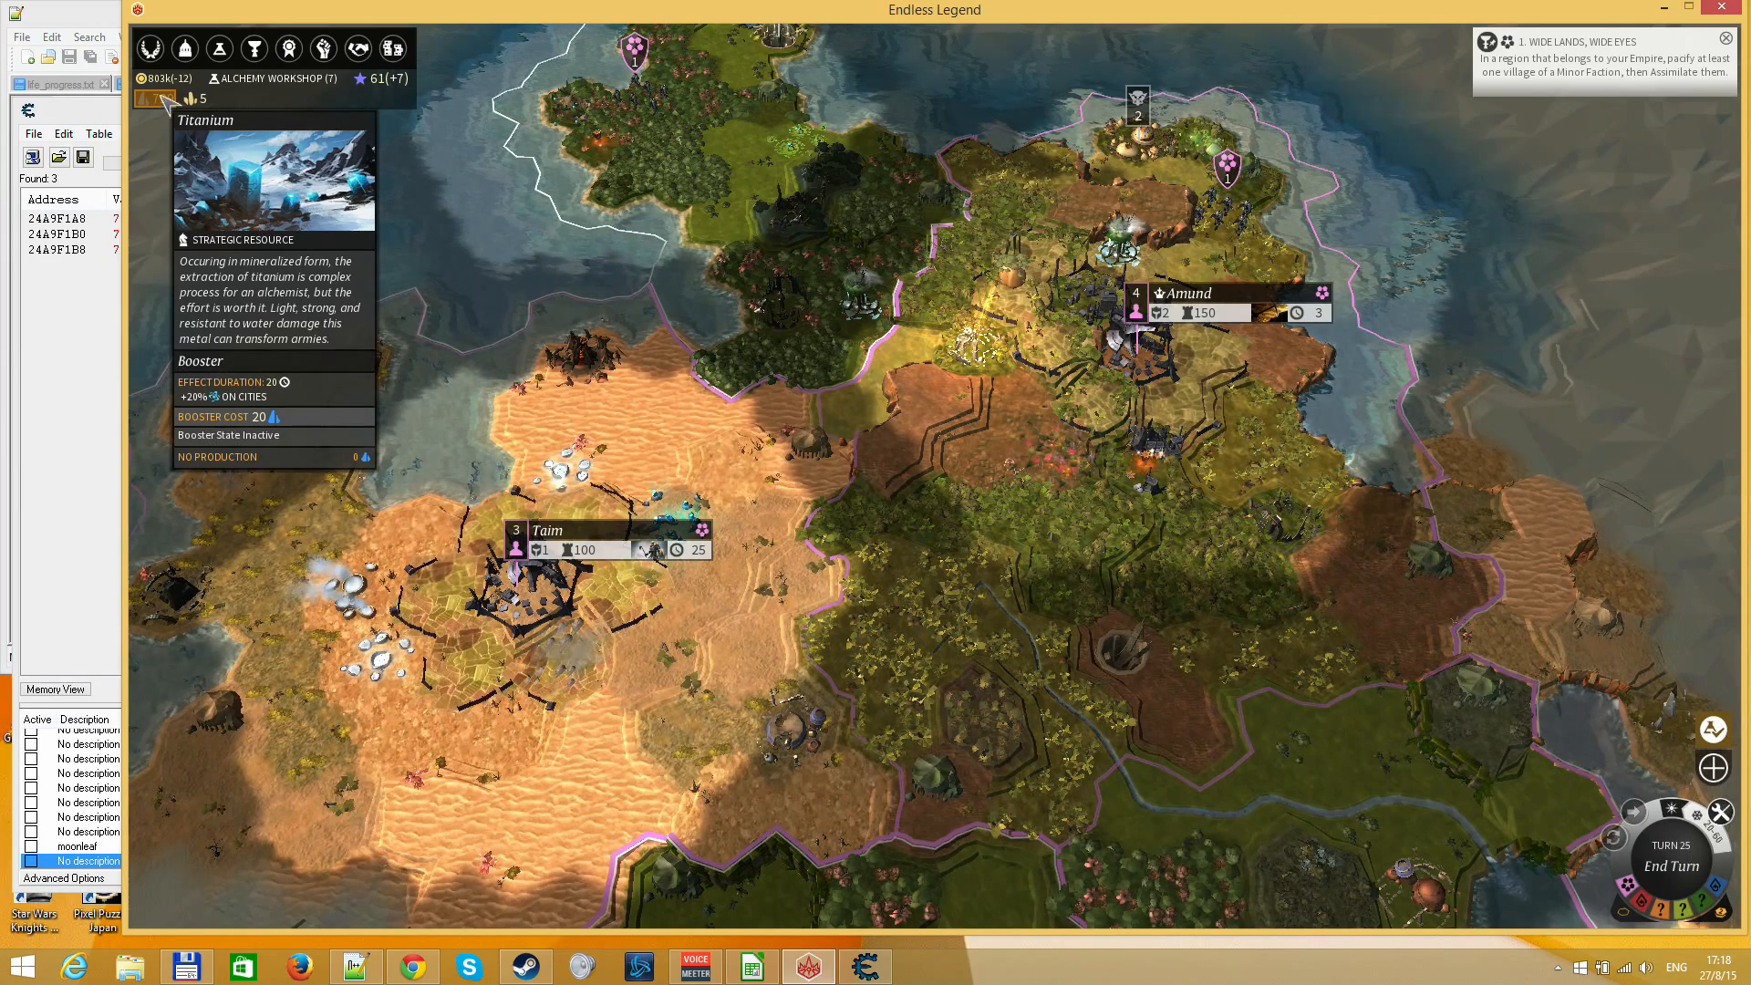
pyautogui.click(164, 98)
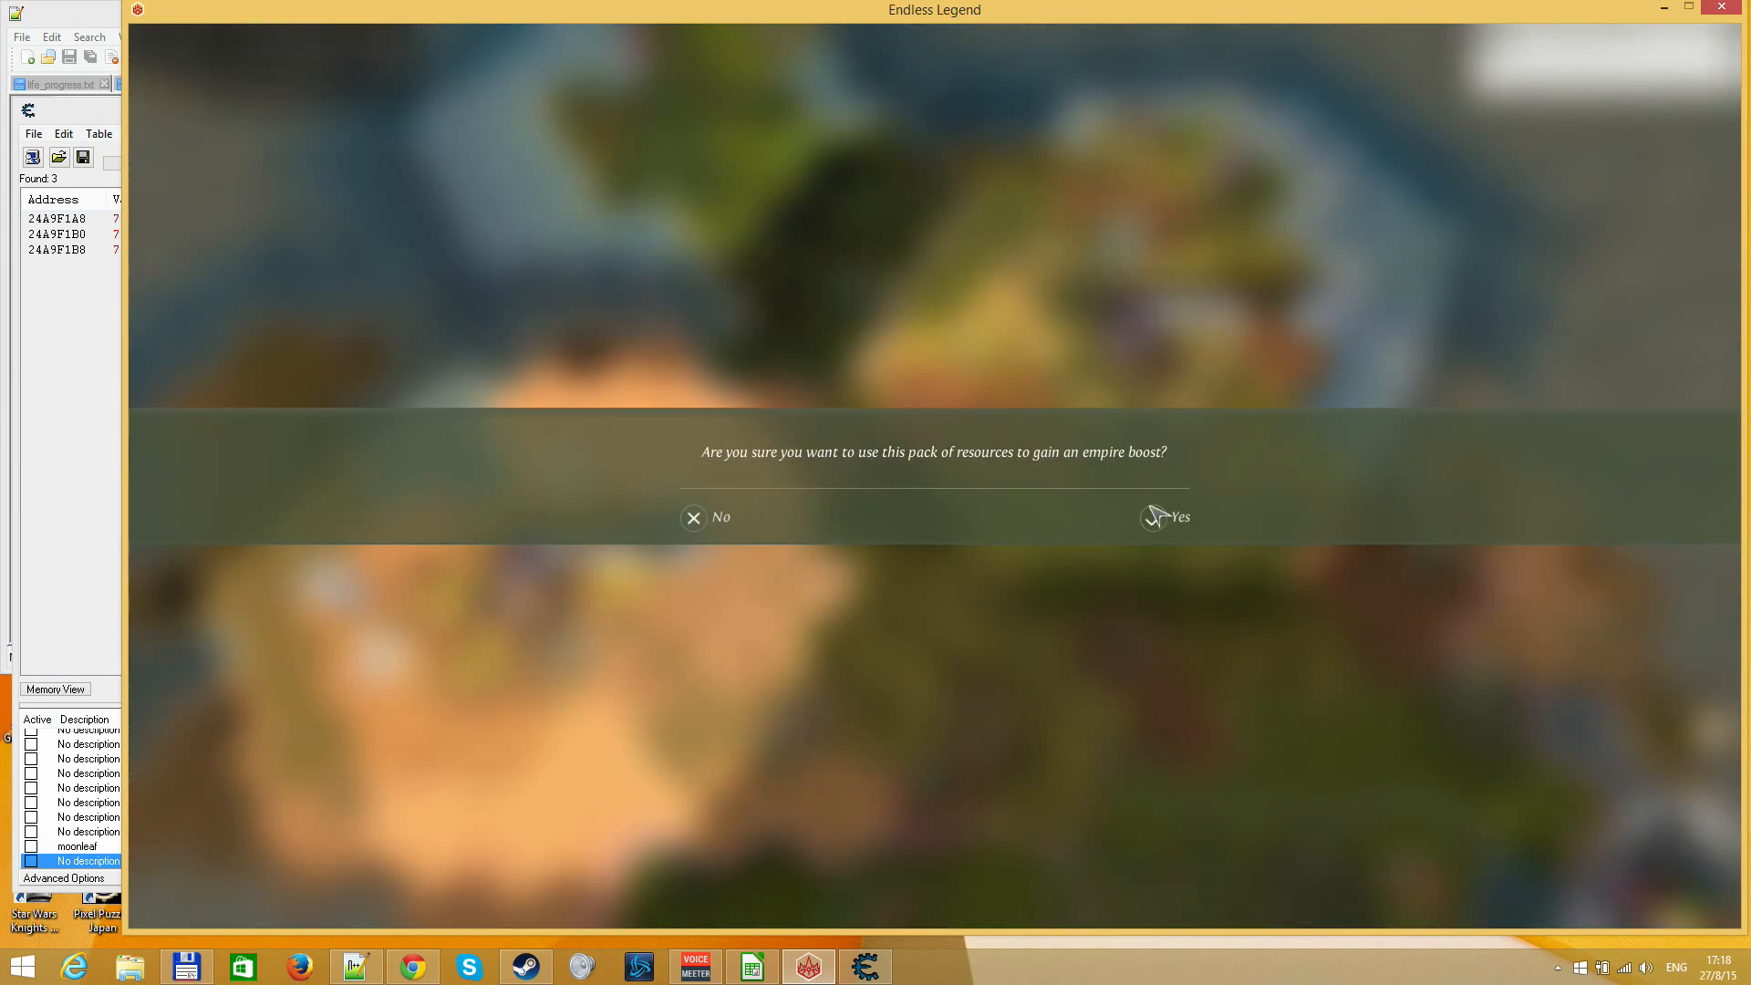
pyautogui.click(1153, 512)
pyautogui.moveTo(159, 102)
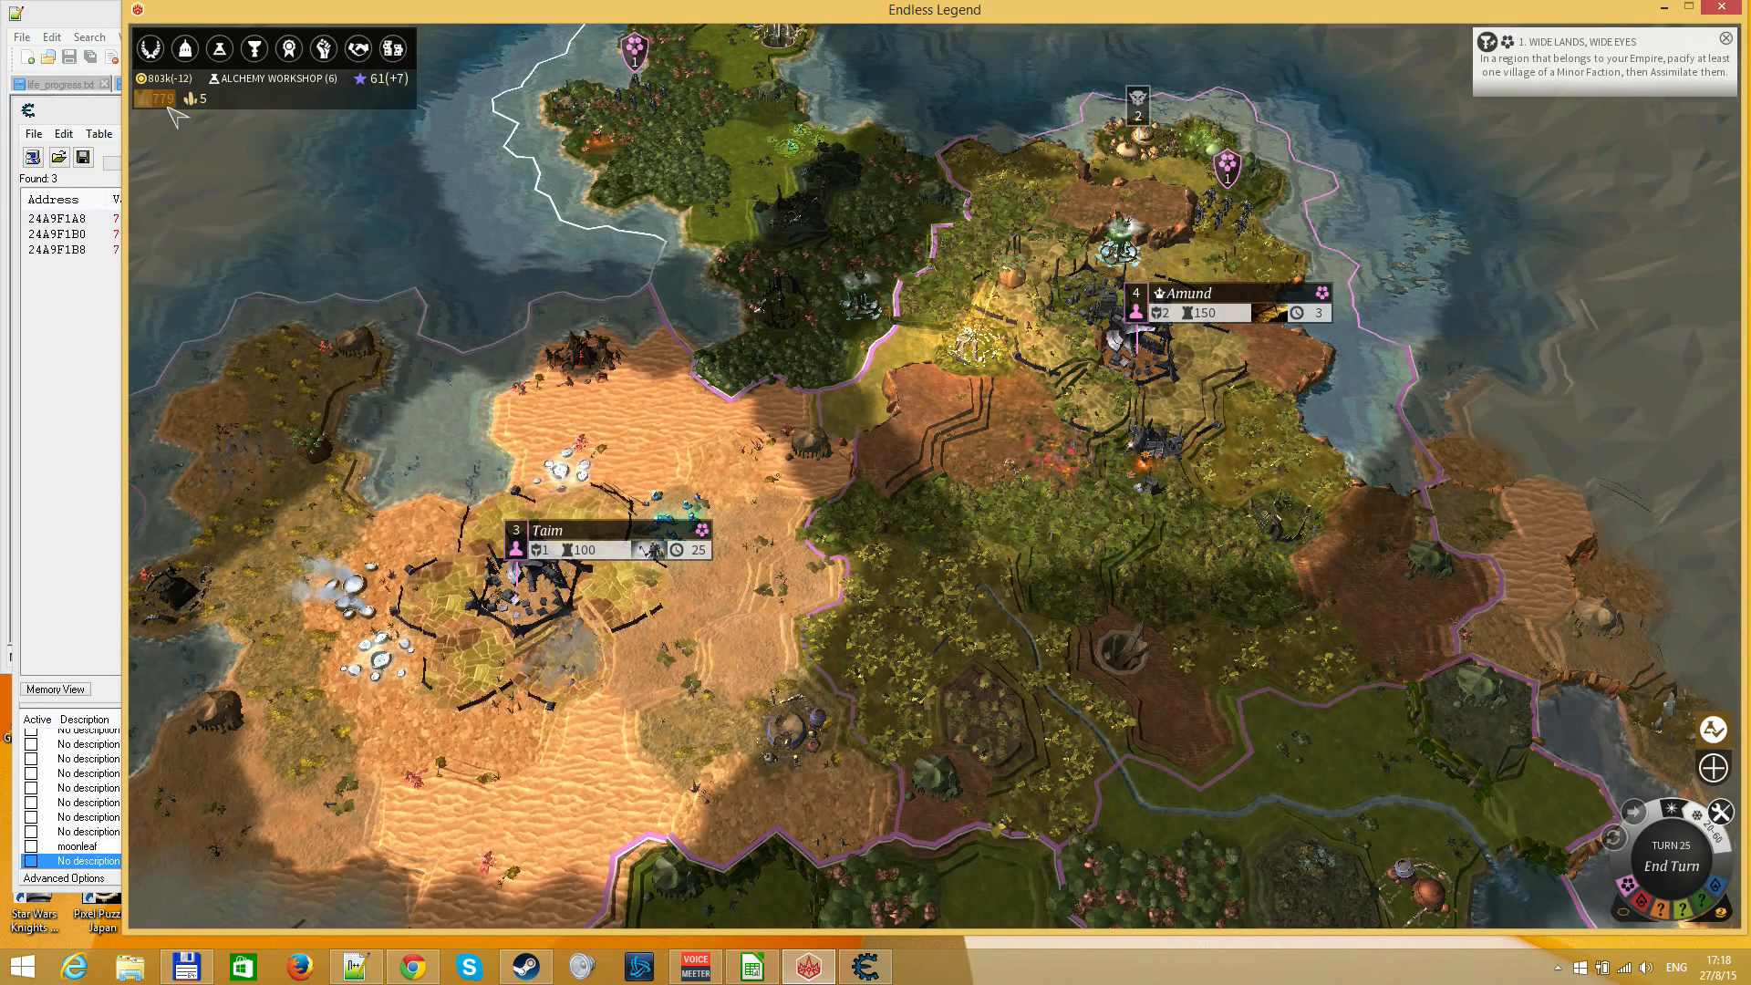
# Check Taim's city output and its queued Dawn Officer, then return to the world map
pyautogui.click(613, 528)
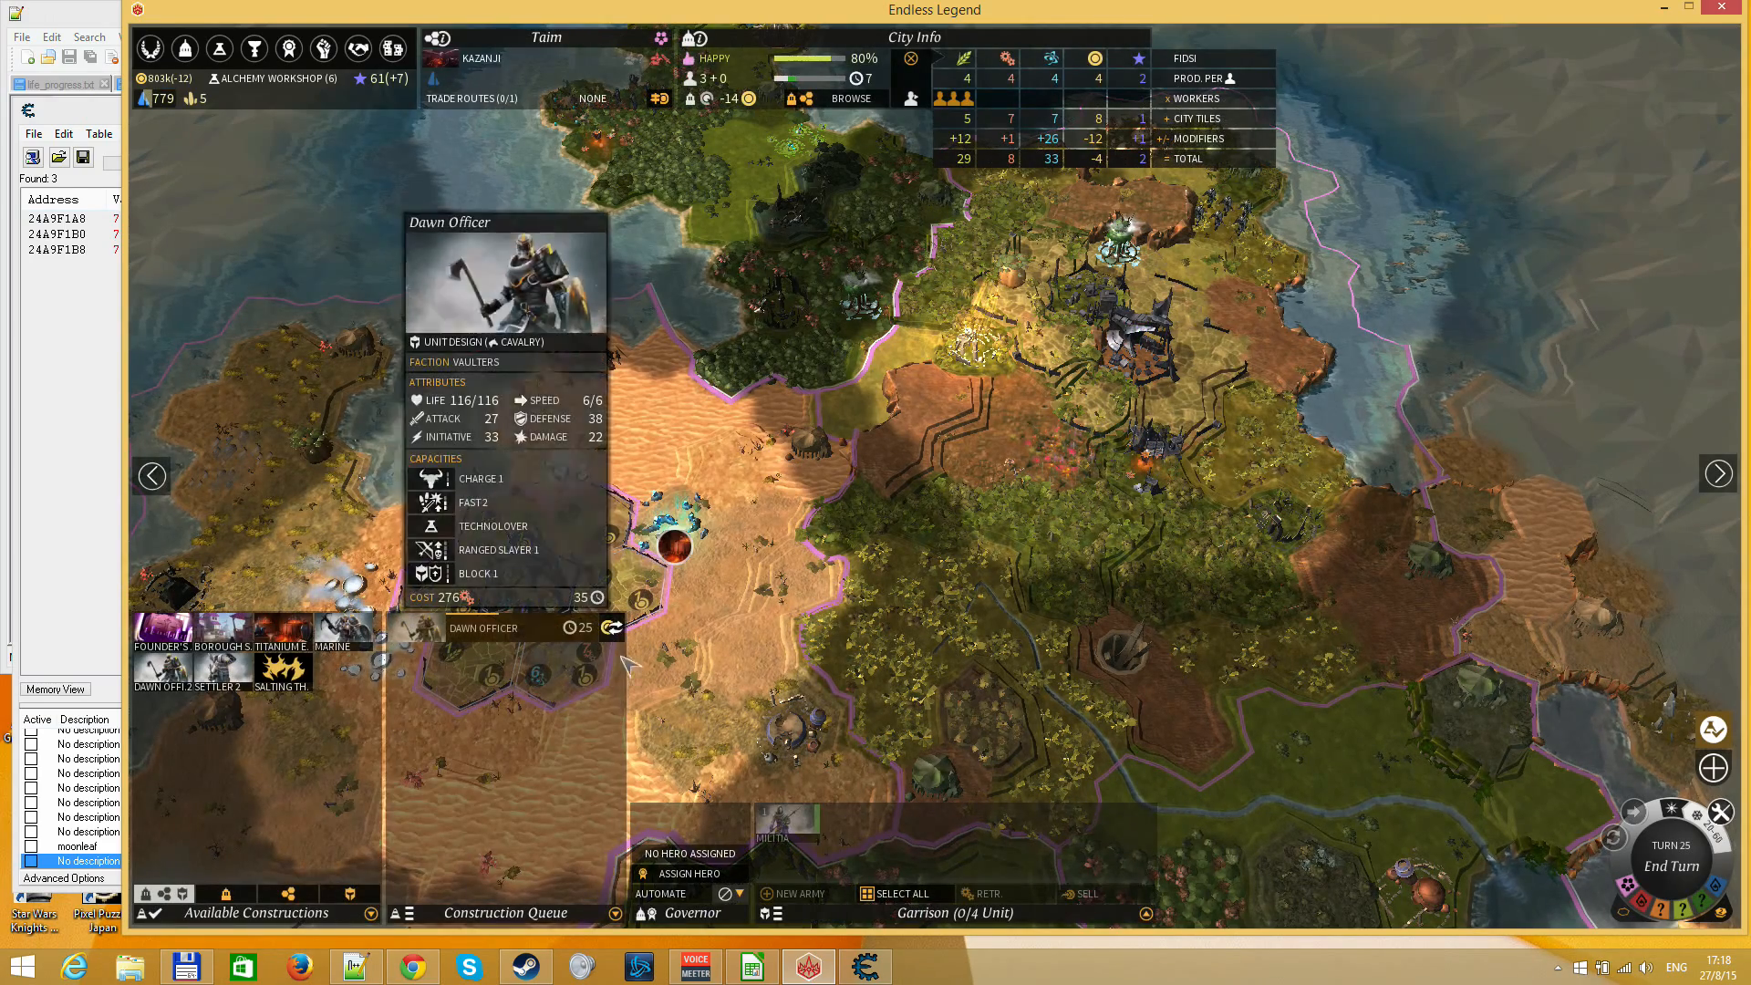
pyautogui.press('Escape')
pyautogui.moveTo(178, 105)
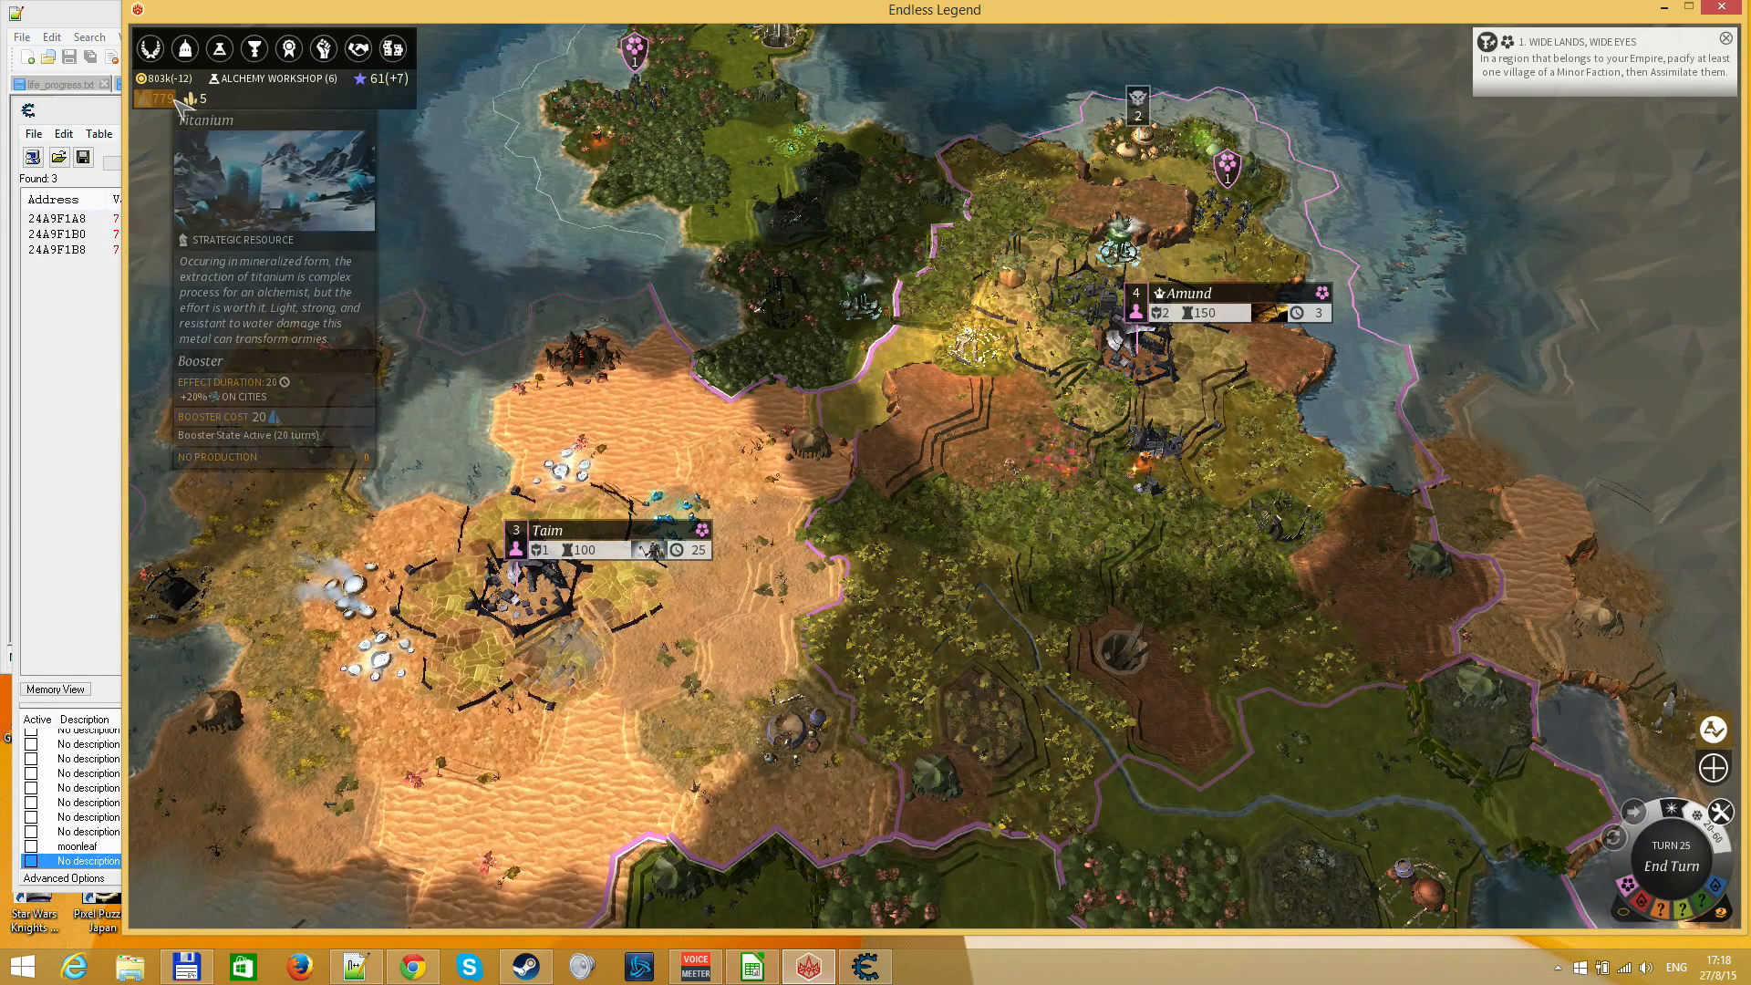
# Look over the salable stockpiles and luxuries and the purchasable luxuries in the Marketplace
pyautogui.click(392, 48)
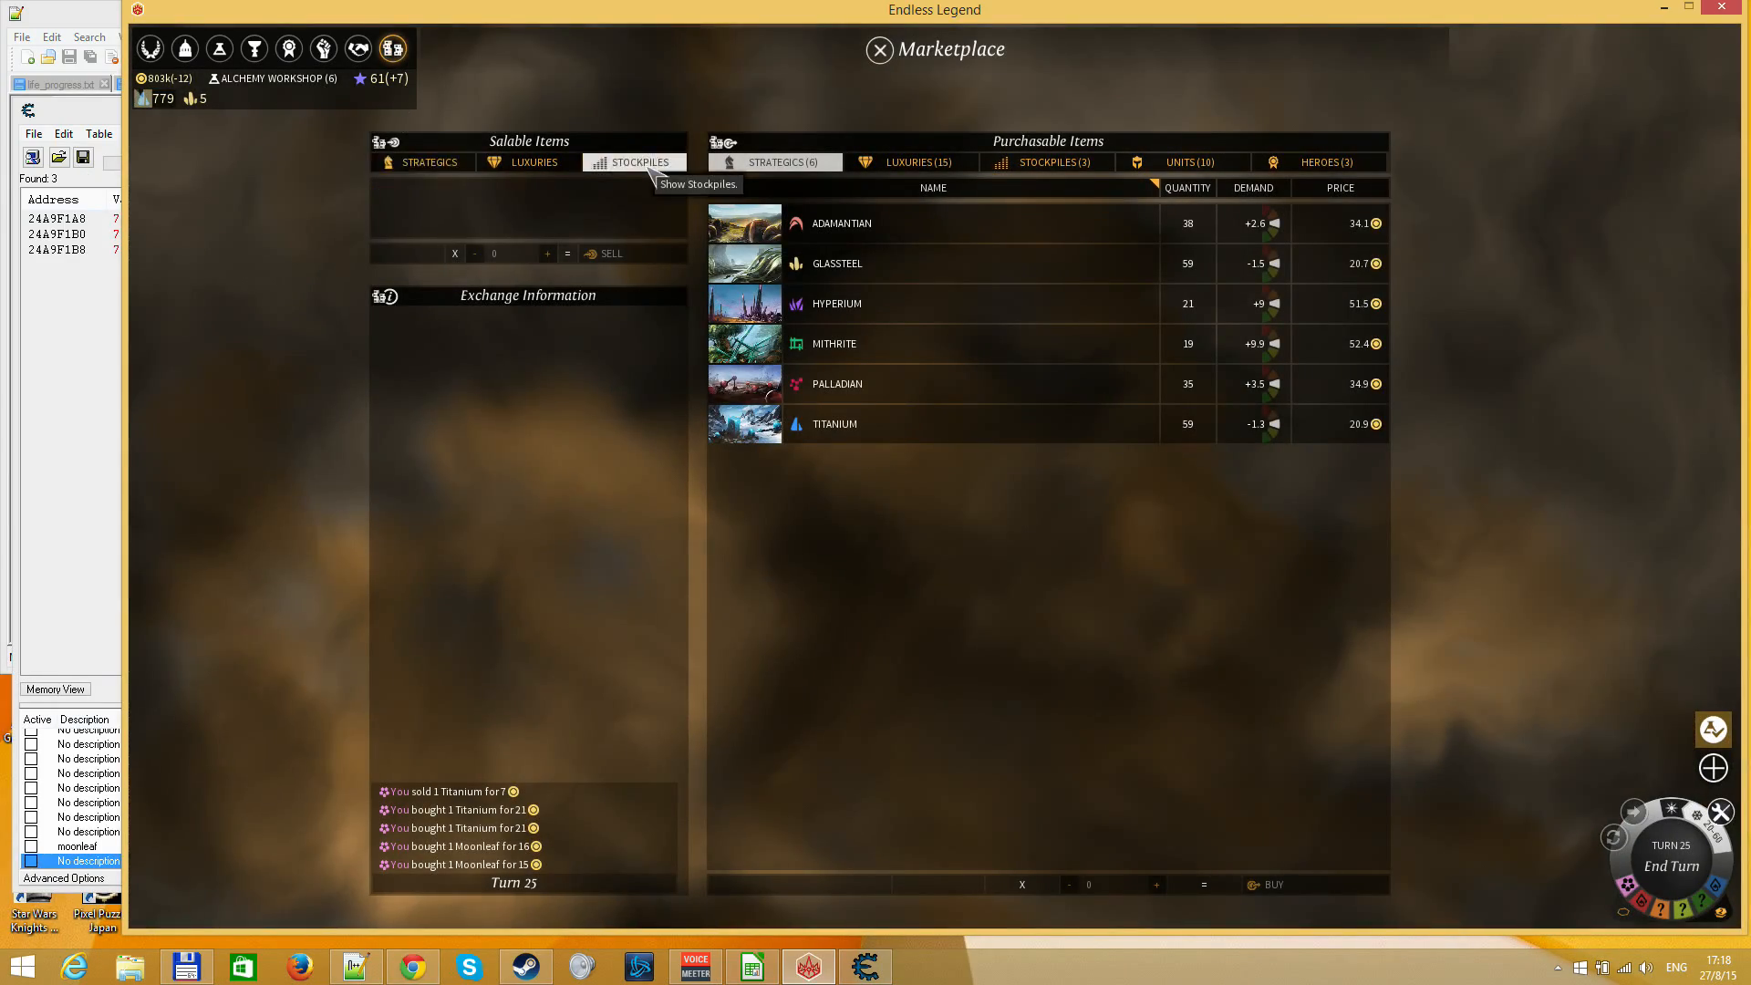
pyautogui.click(537, 163)
pyautogui.click(921, 164)
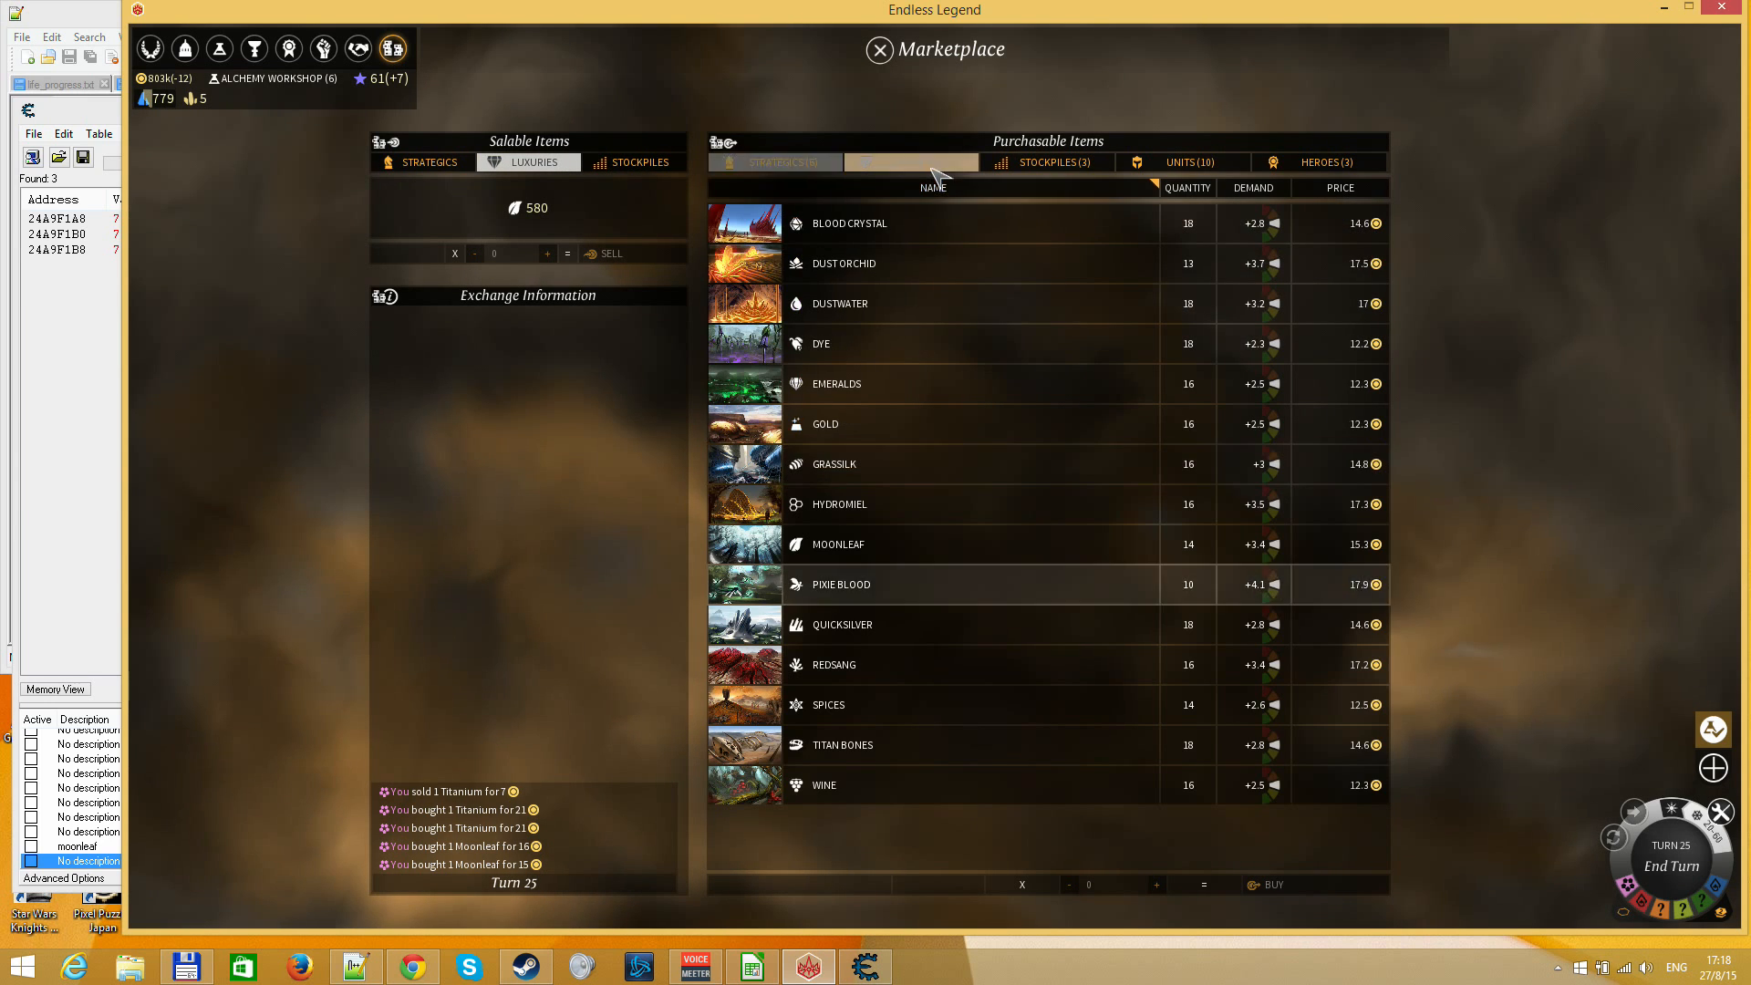
pyautogui.moveTo(871, 264)
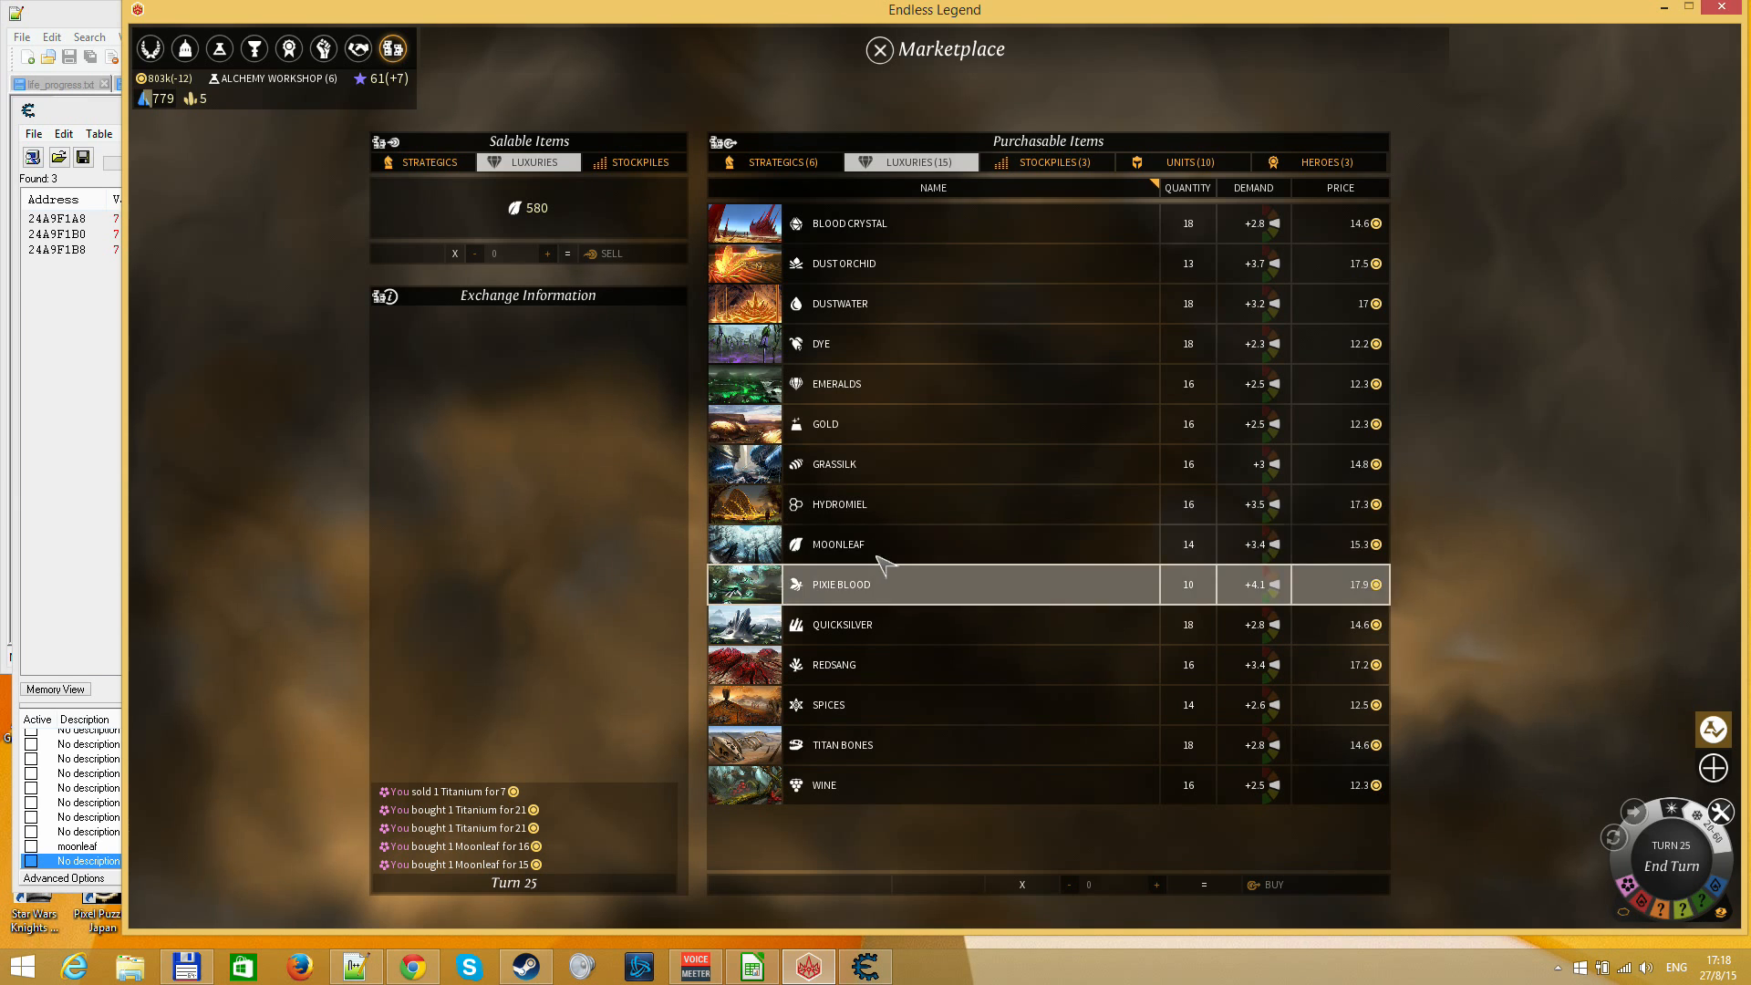
# Examine the booster effects of the purchasable luxuries such as Spices, look over the purchasable strategics, and leave the Marketplace
pyautogui.moveTo(879, 550)
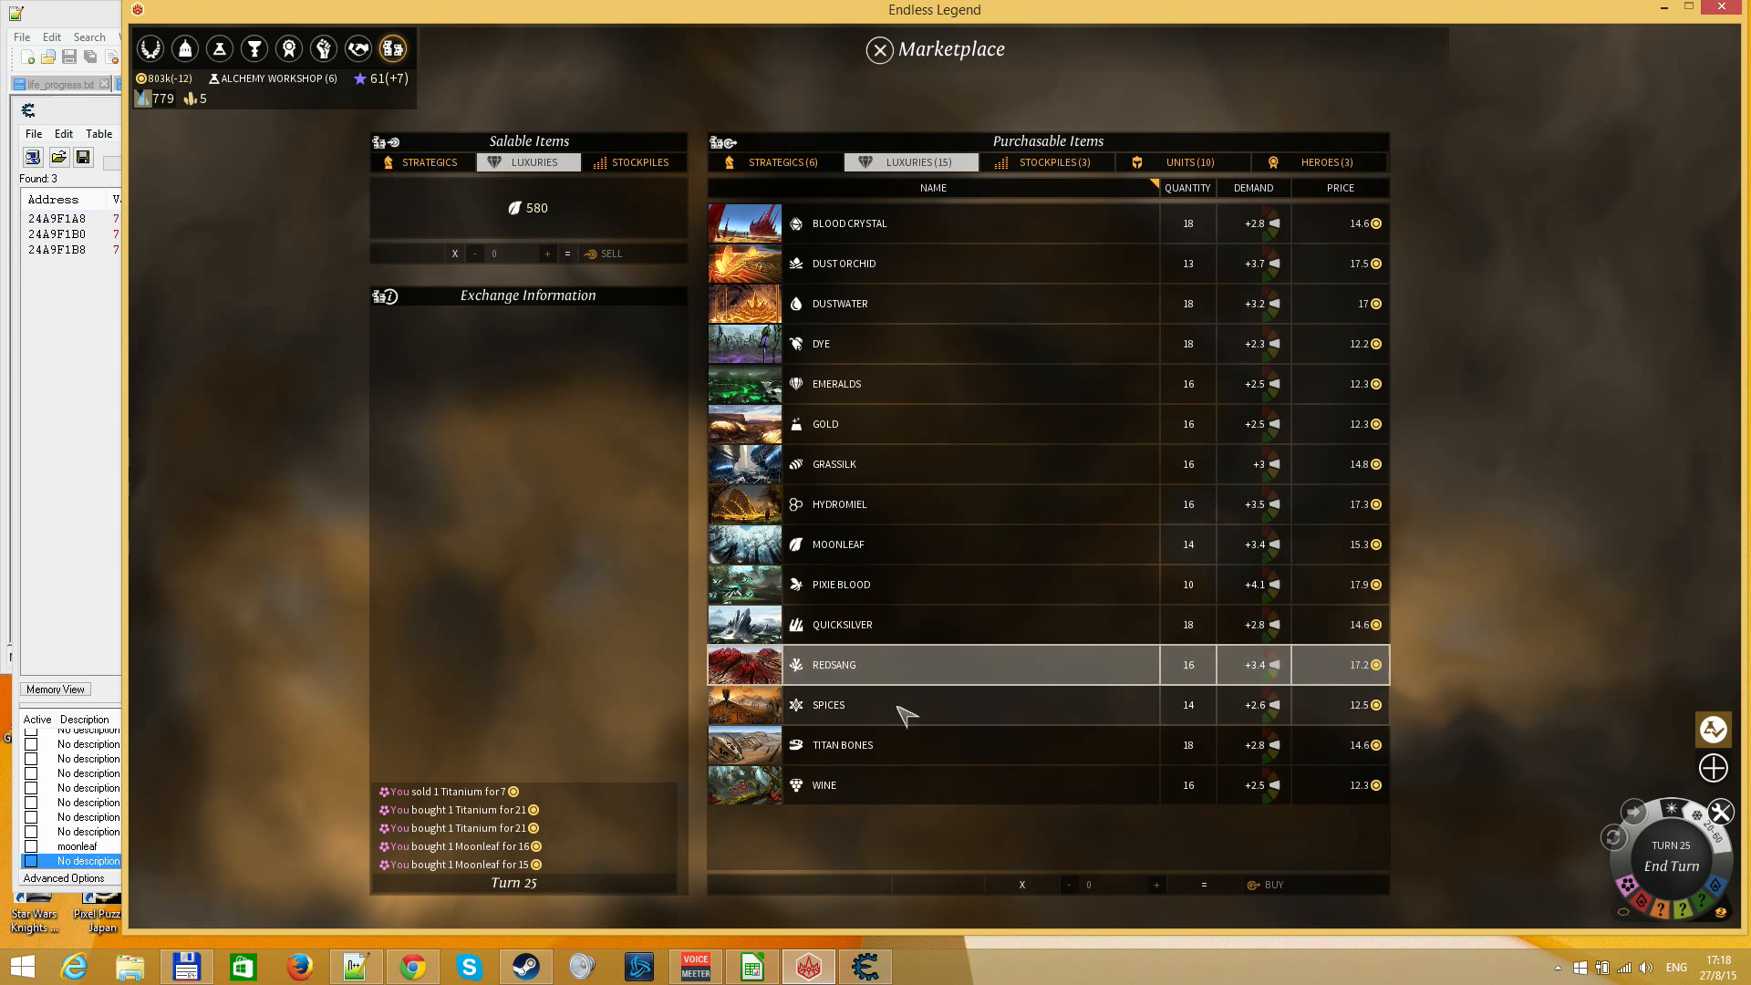
pyautogui.moveTo(881, 715)
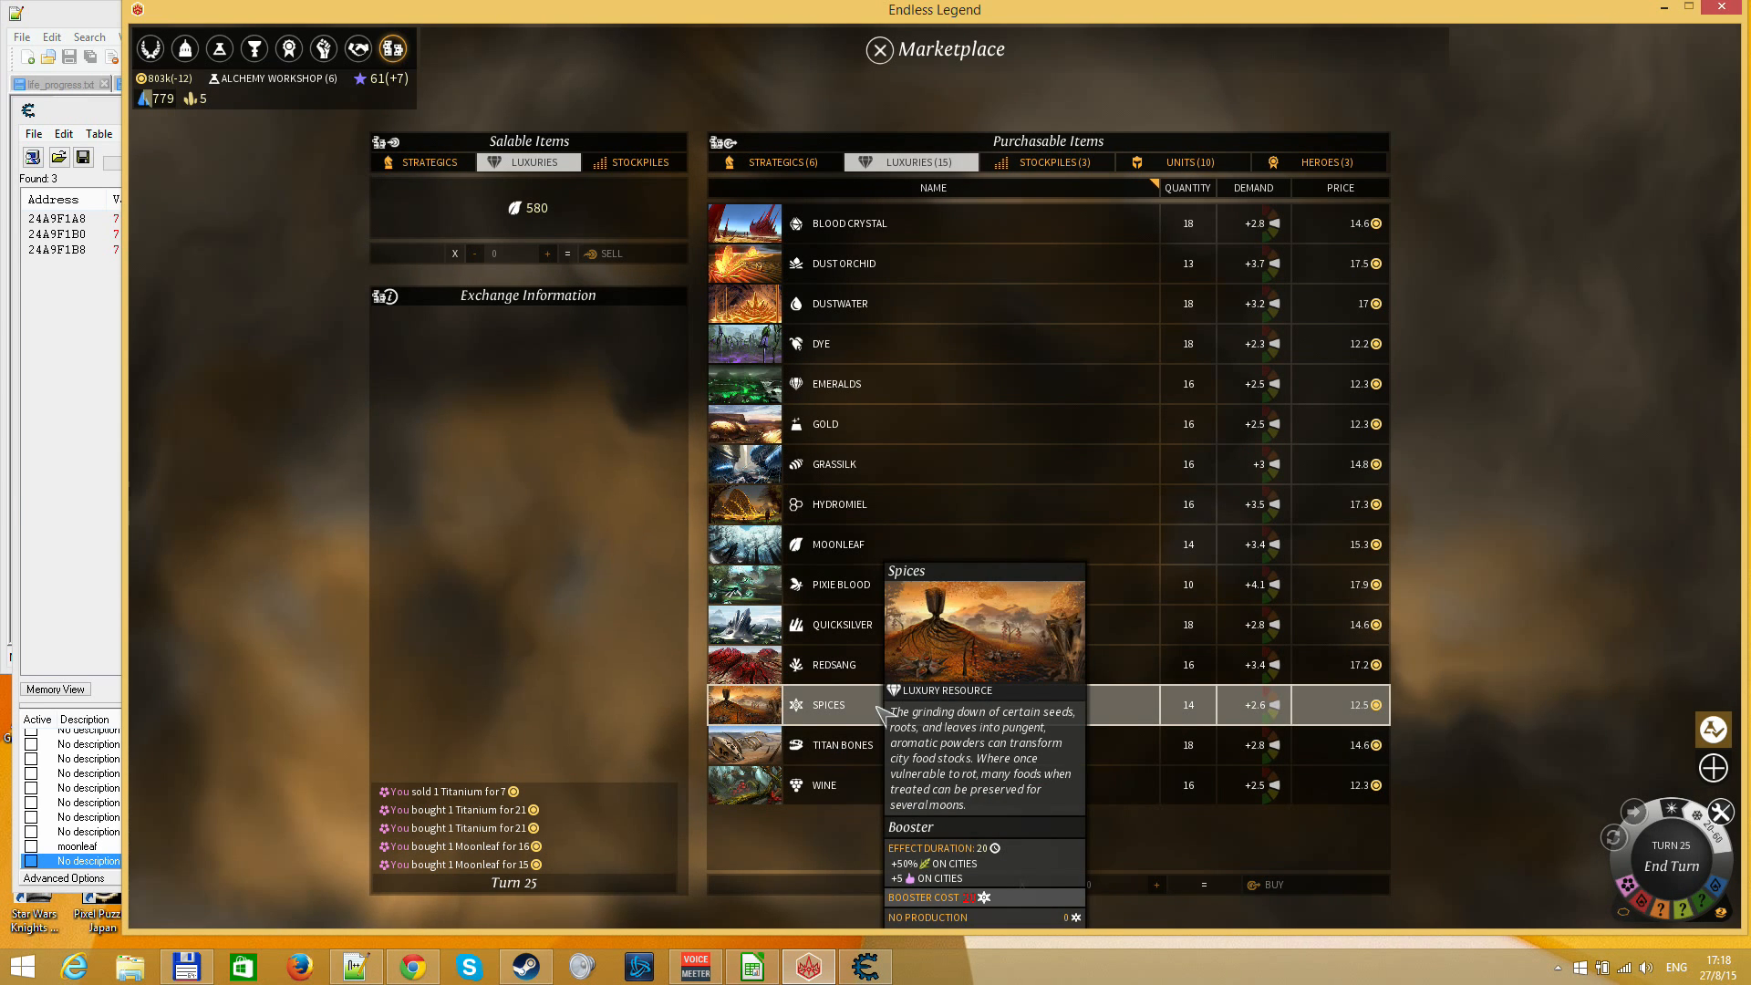
pyautogui.moveTo(863, 792)
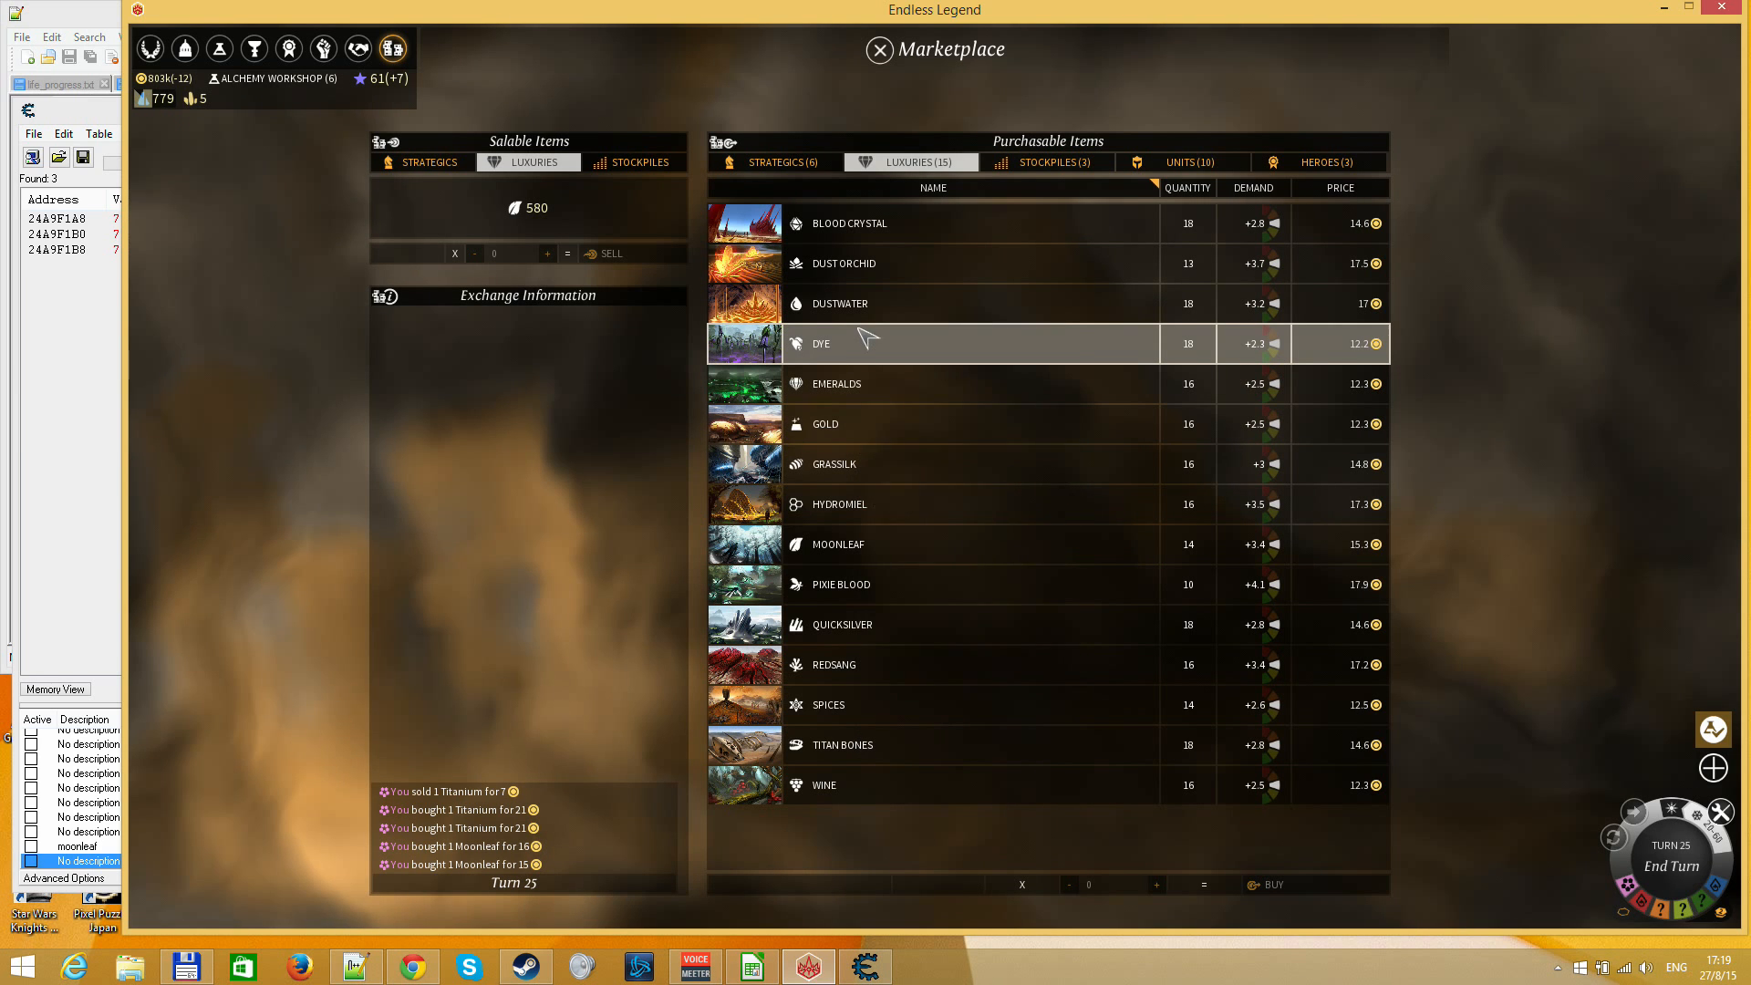
pyautogui.moveTo(863, 343)
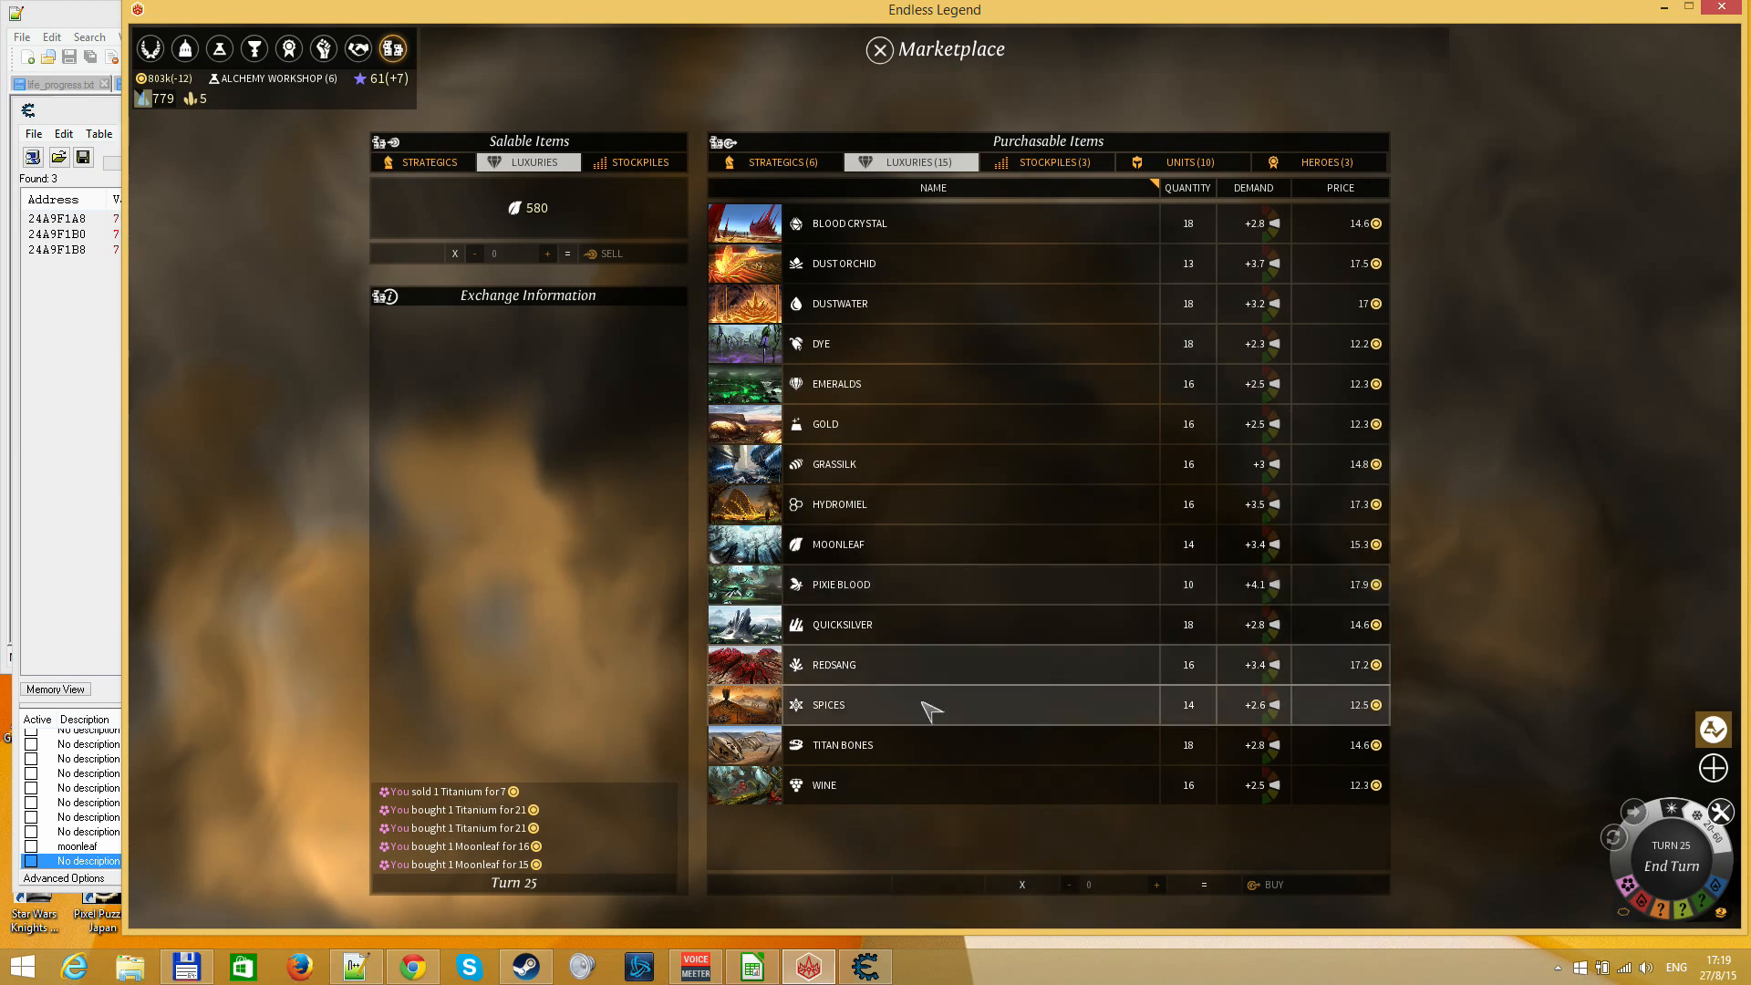
pyautogui.click(783, 166)
pyautogui.click(826, 263)
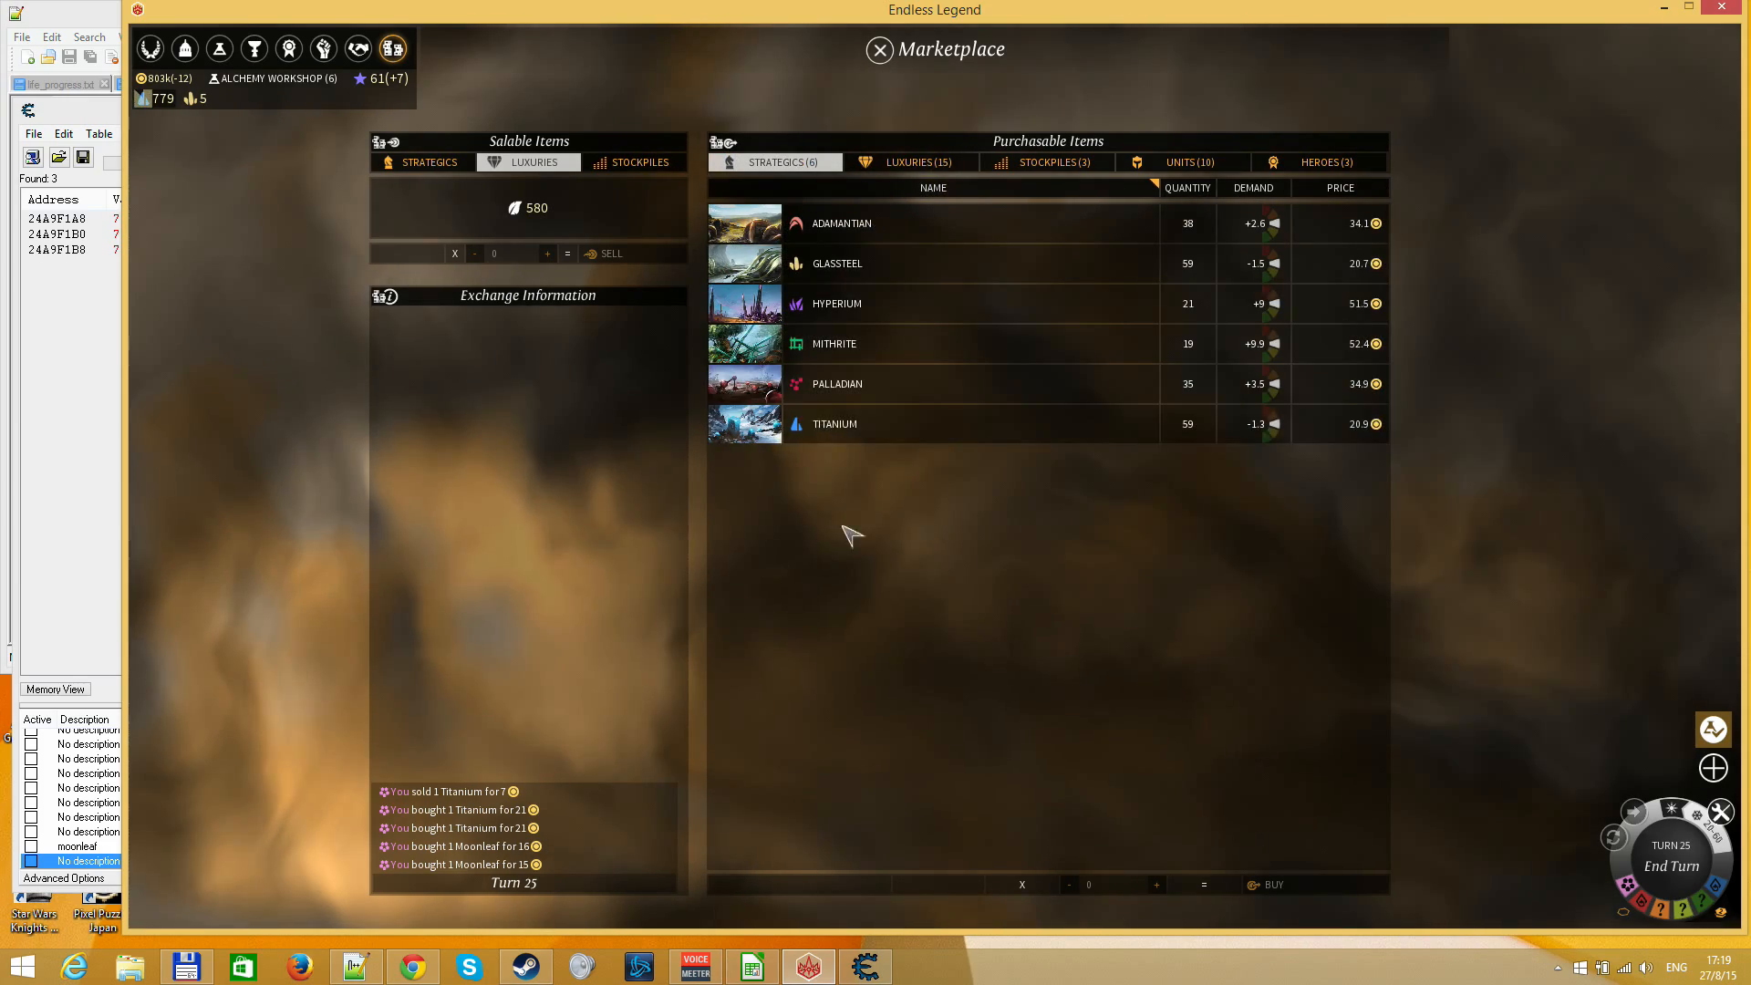
pyautogui.press('Escape')
# Check Taim's city output and look through the technologies of eras III to V on the Research Screen
pyautogui.click(523, 622)
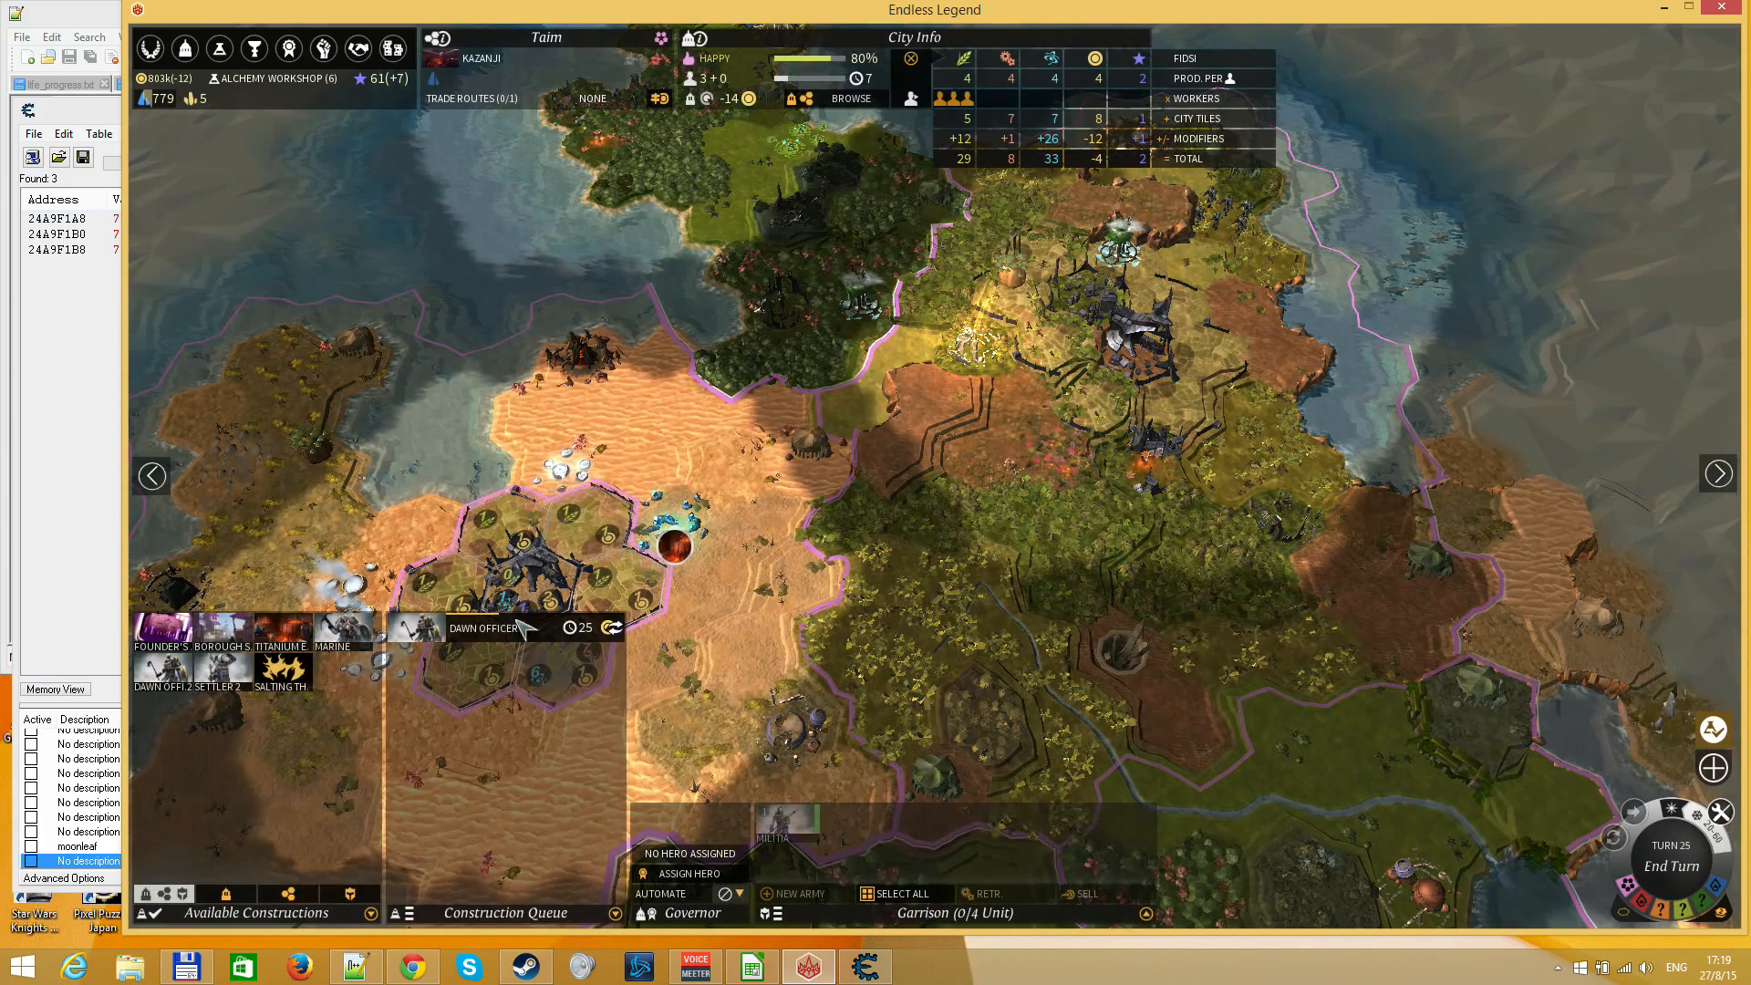
pyautogui.click(392, 48)
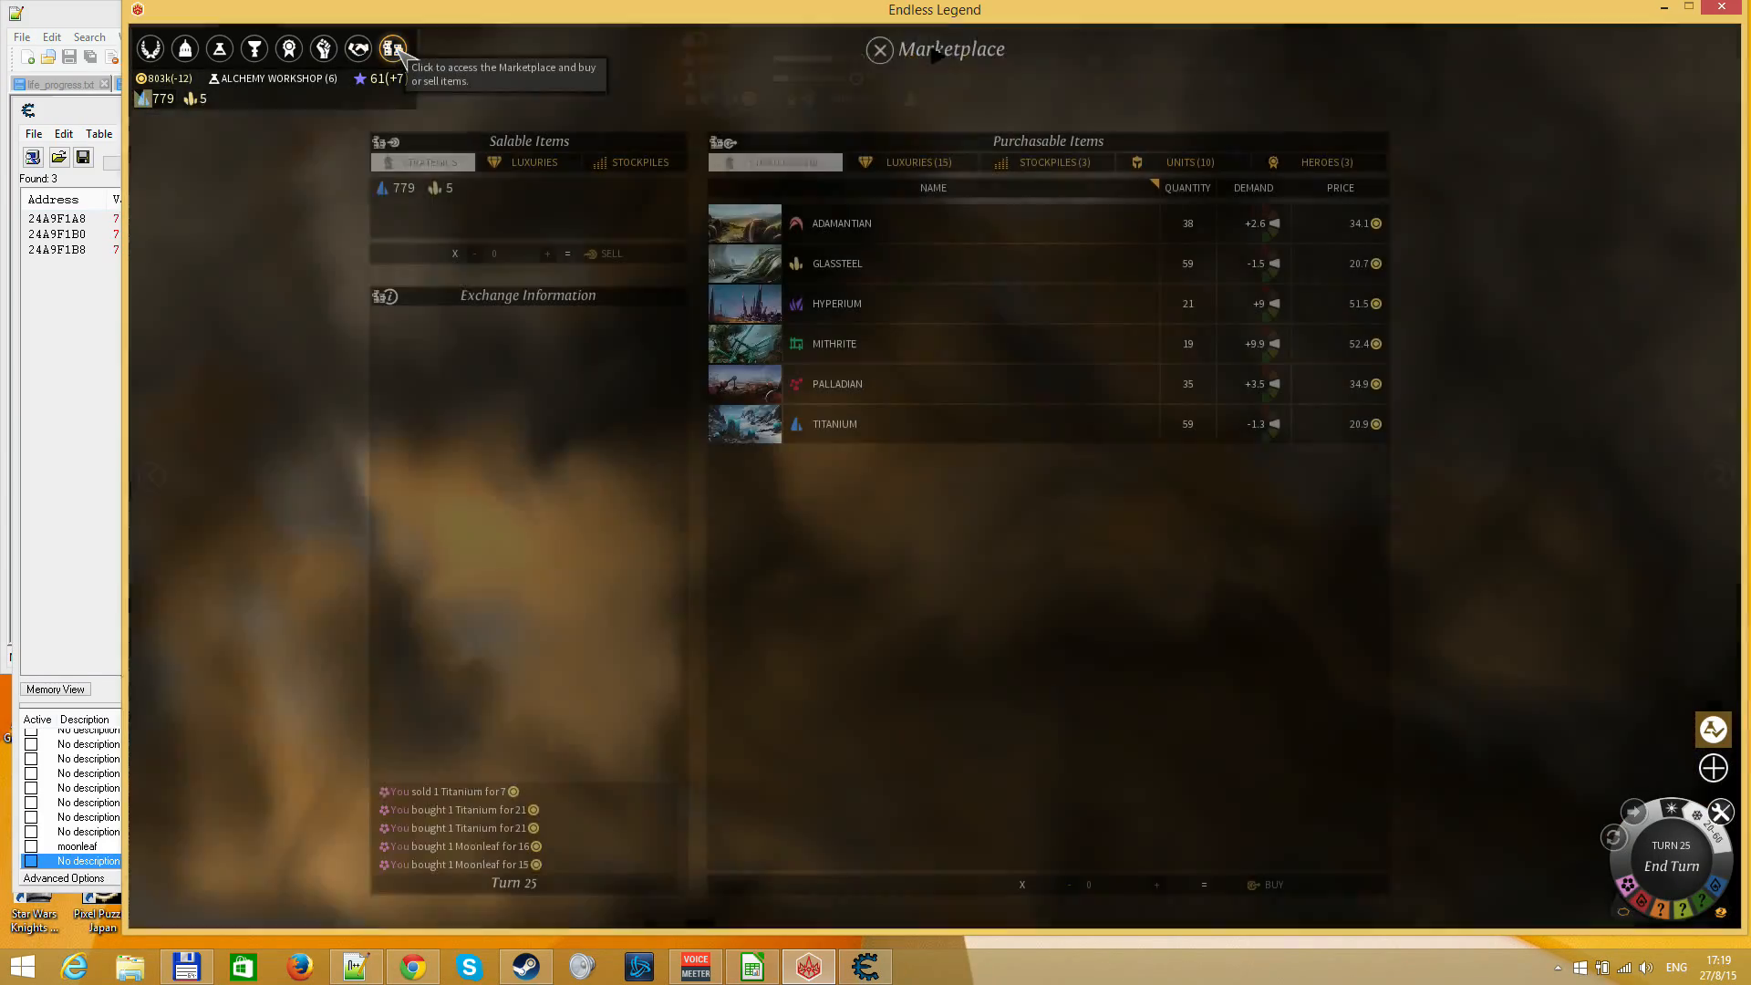
pyautogui.click(254, 48)
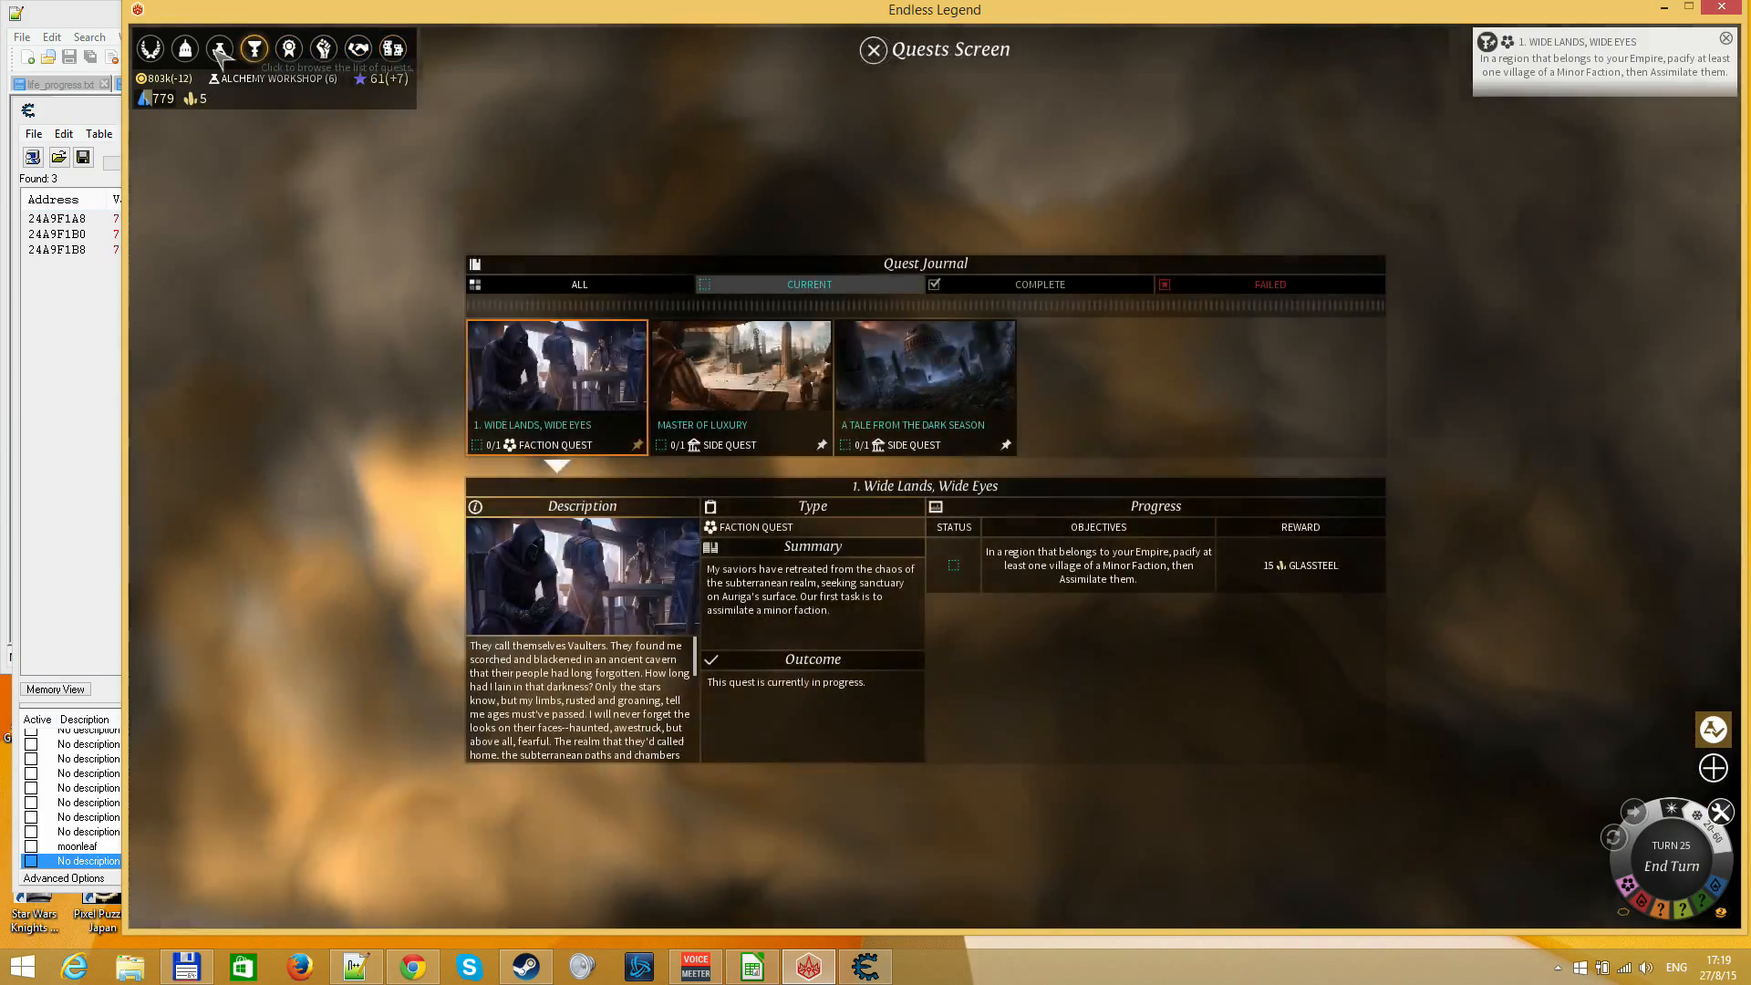
pyautogui.click(220, 48)
pyautogui.moveTo(1078, 520); pyautogui.dragTo(1102, 601)
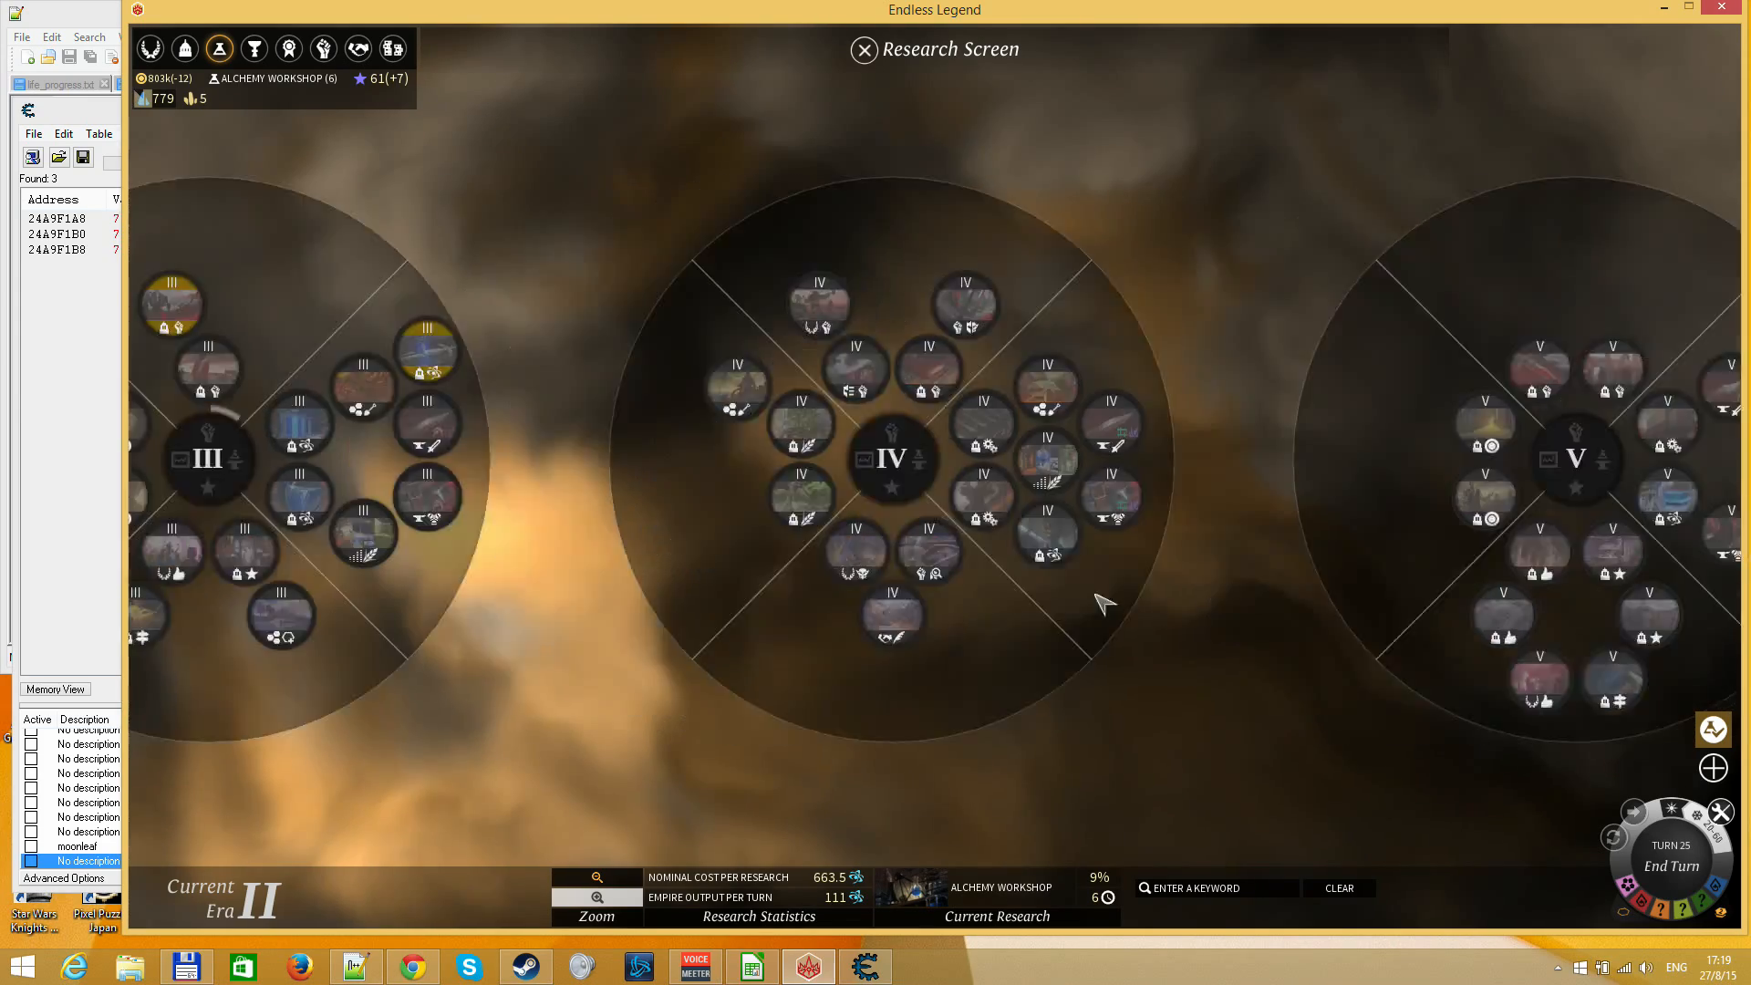
pyautogui.moveTo(764, 428)
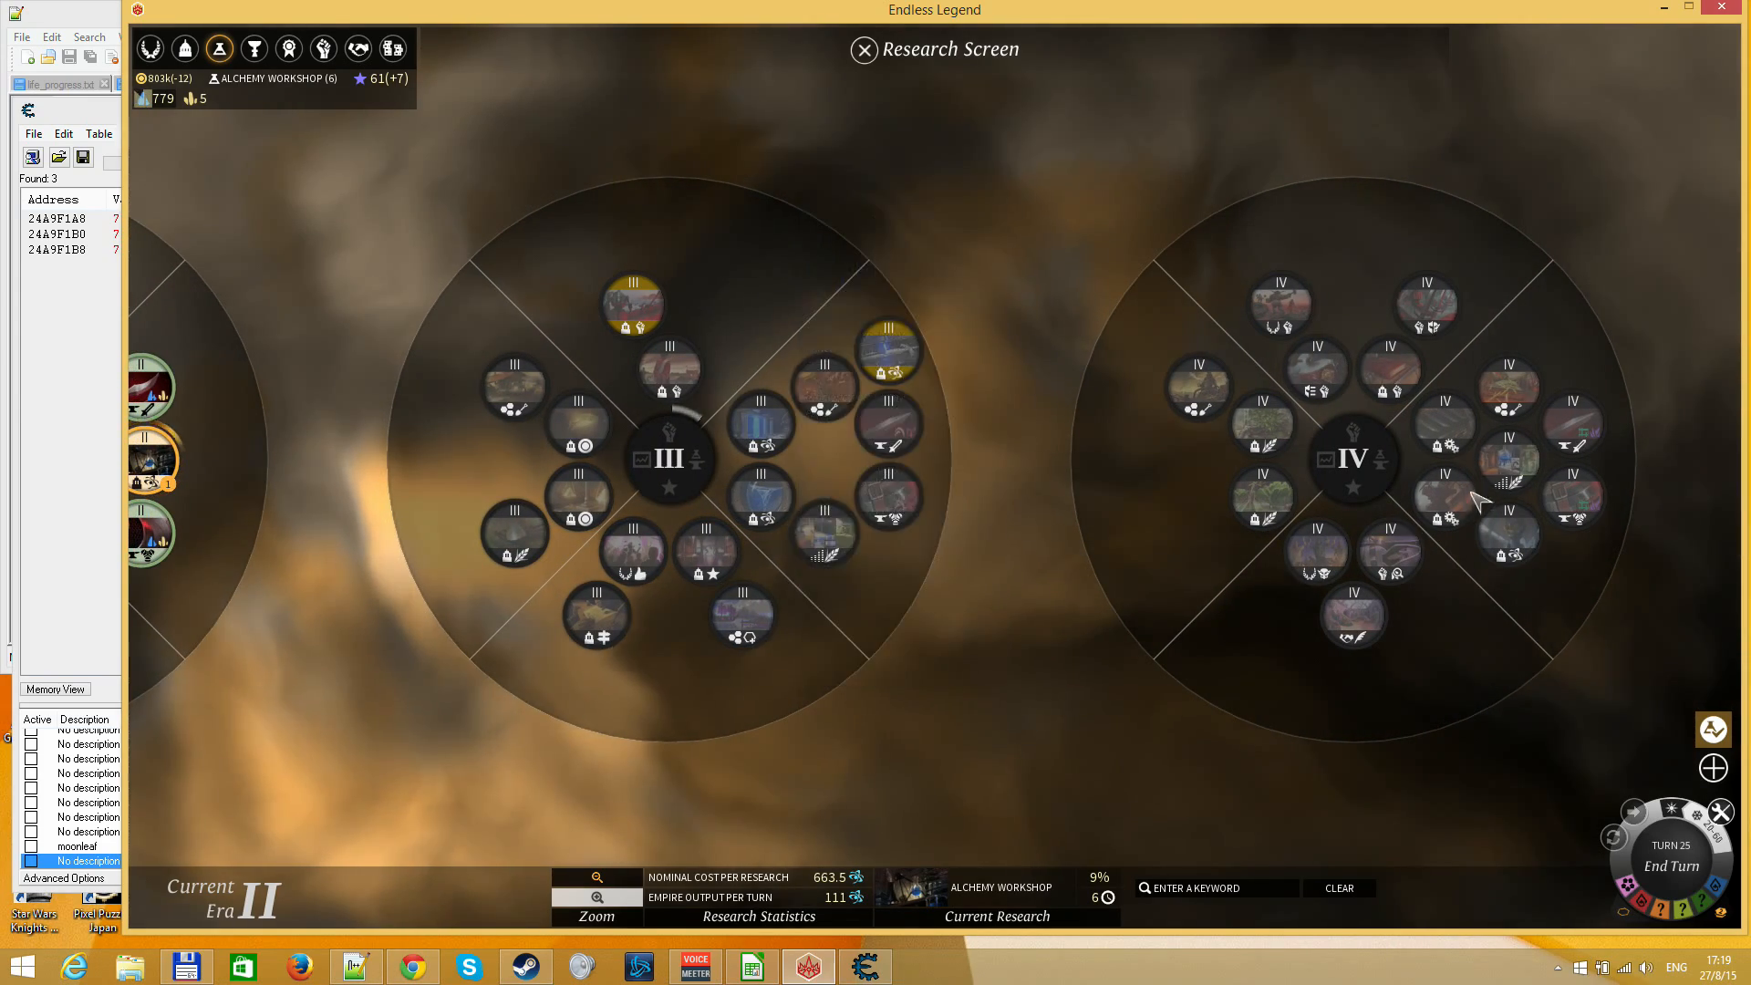
pyautogui.moveTo(1365, 628); pyautogui.dragTo(926, 656)
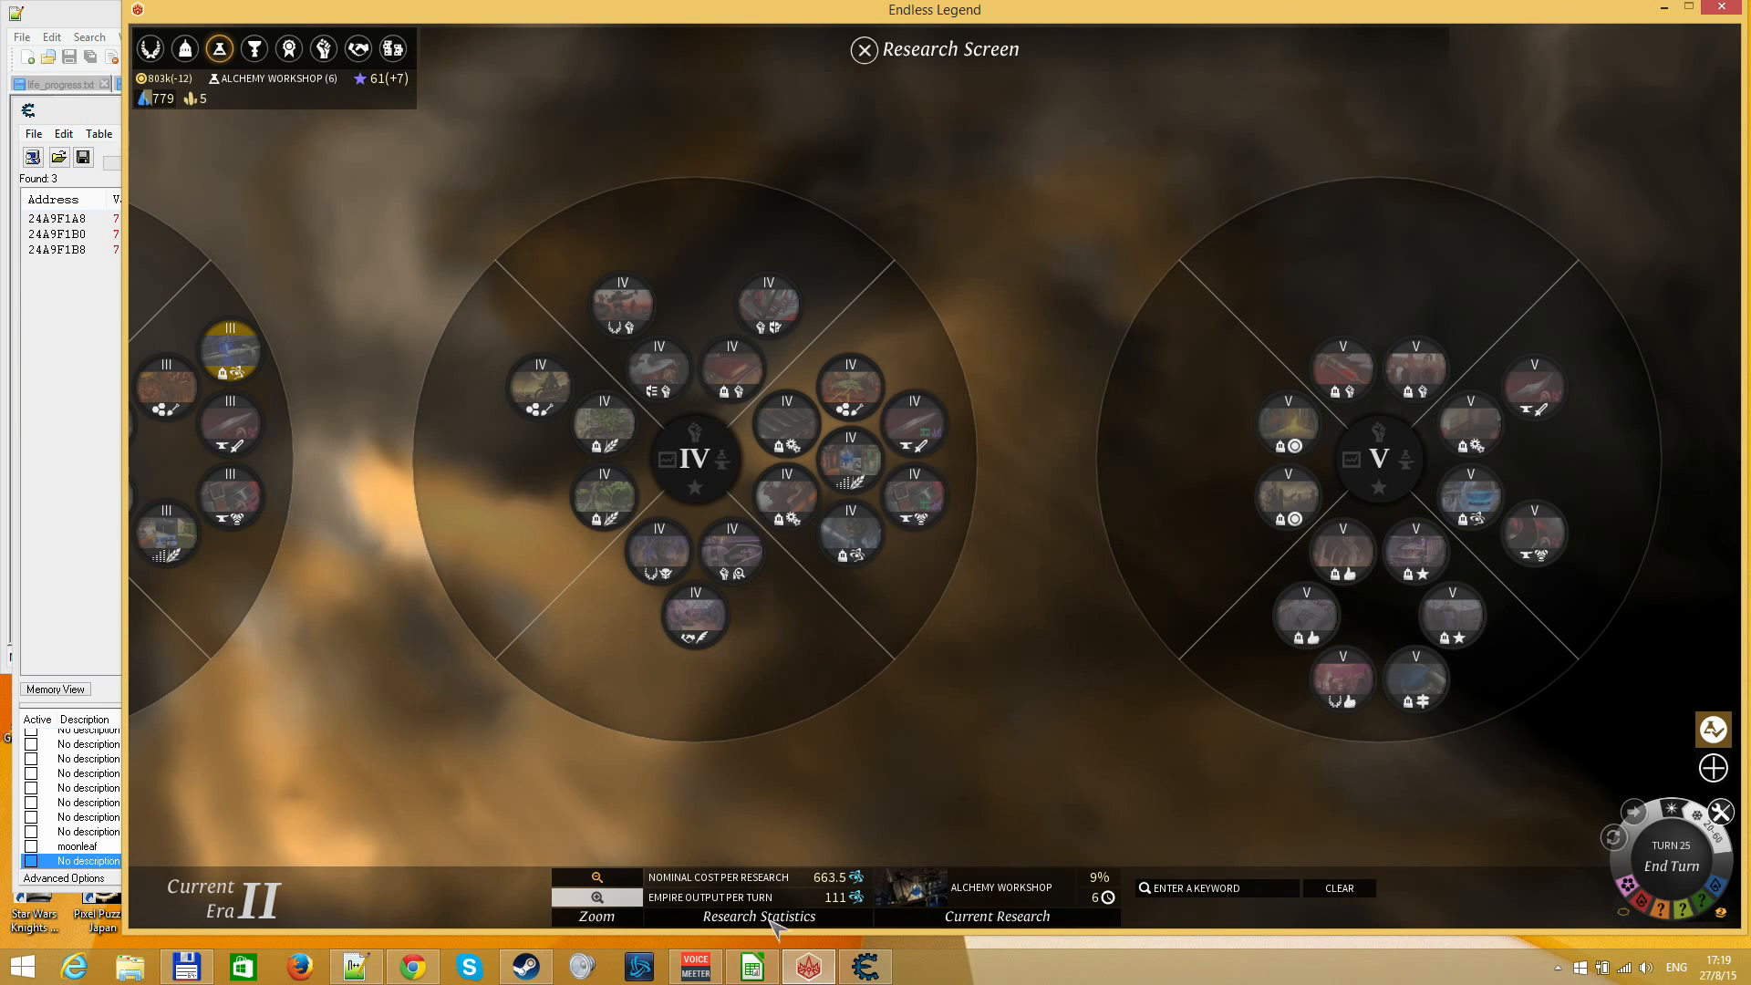
# Switch to the endless_legend.ods spreadsheet in LibreOffice Calc and set cell D13 to 5
pyautogui.click(753, 968)
pyautogui.scroll(-3, 1033, 607)
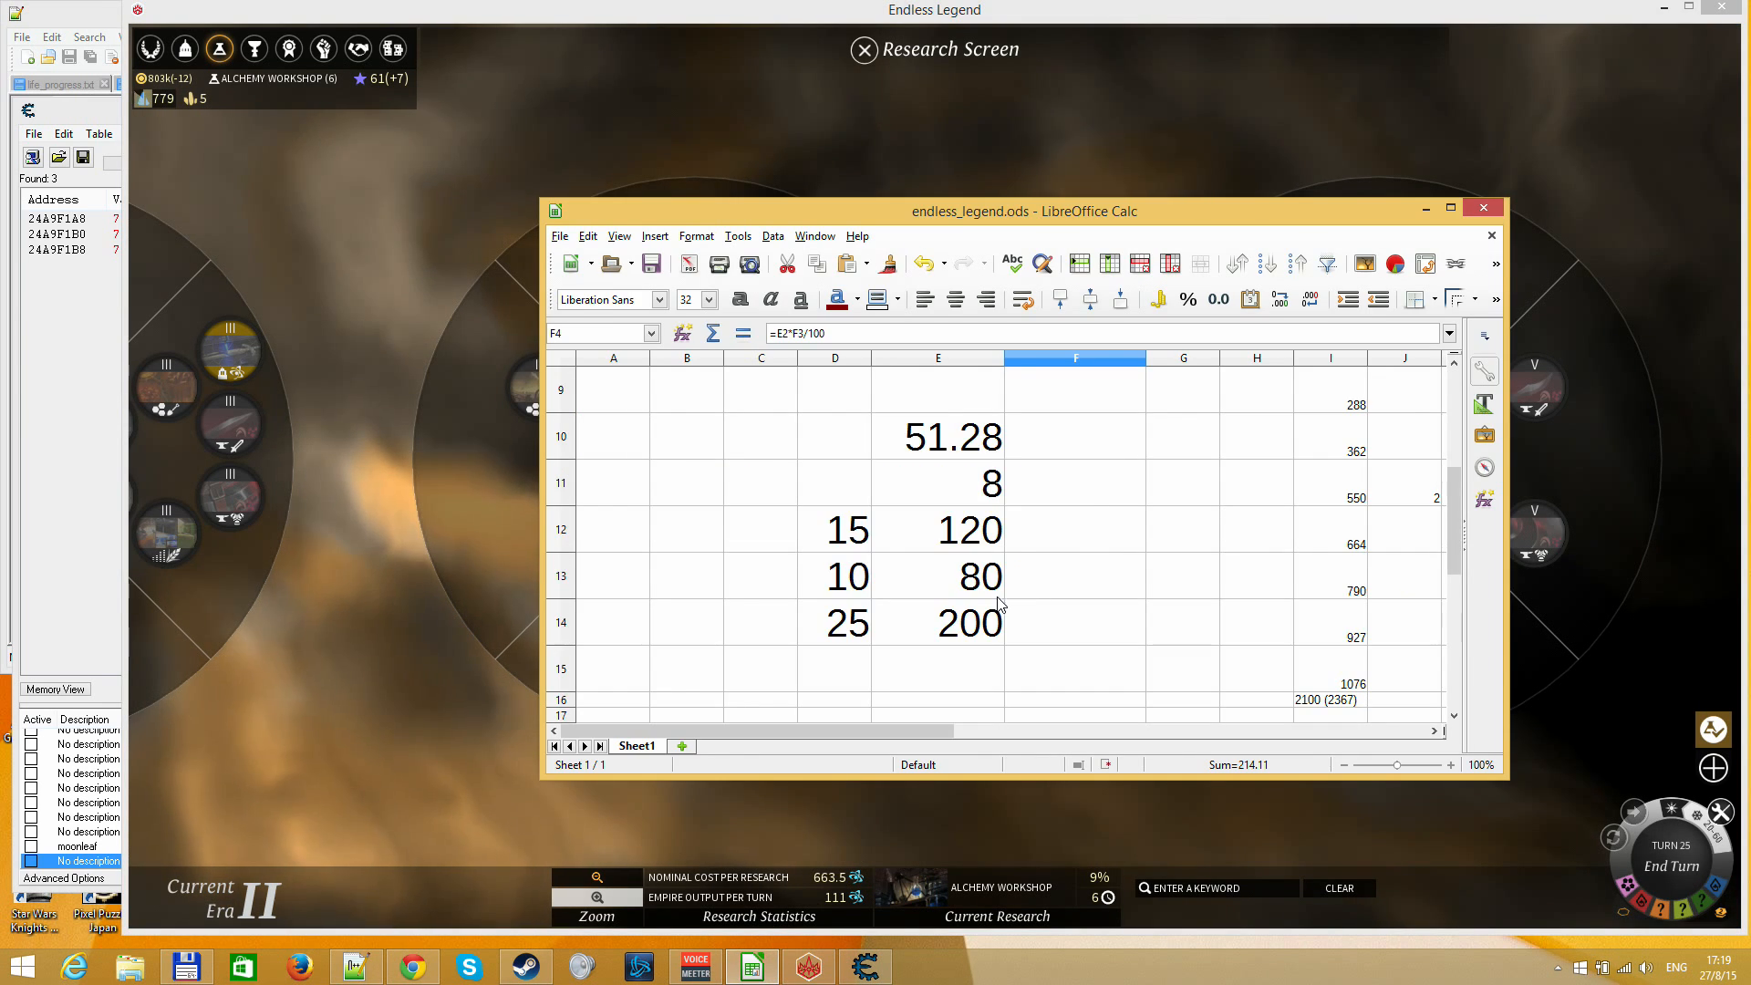
pyautogui.click(990, 493)
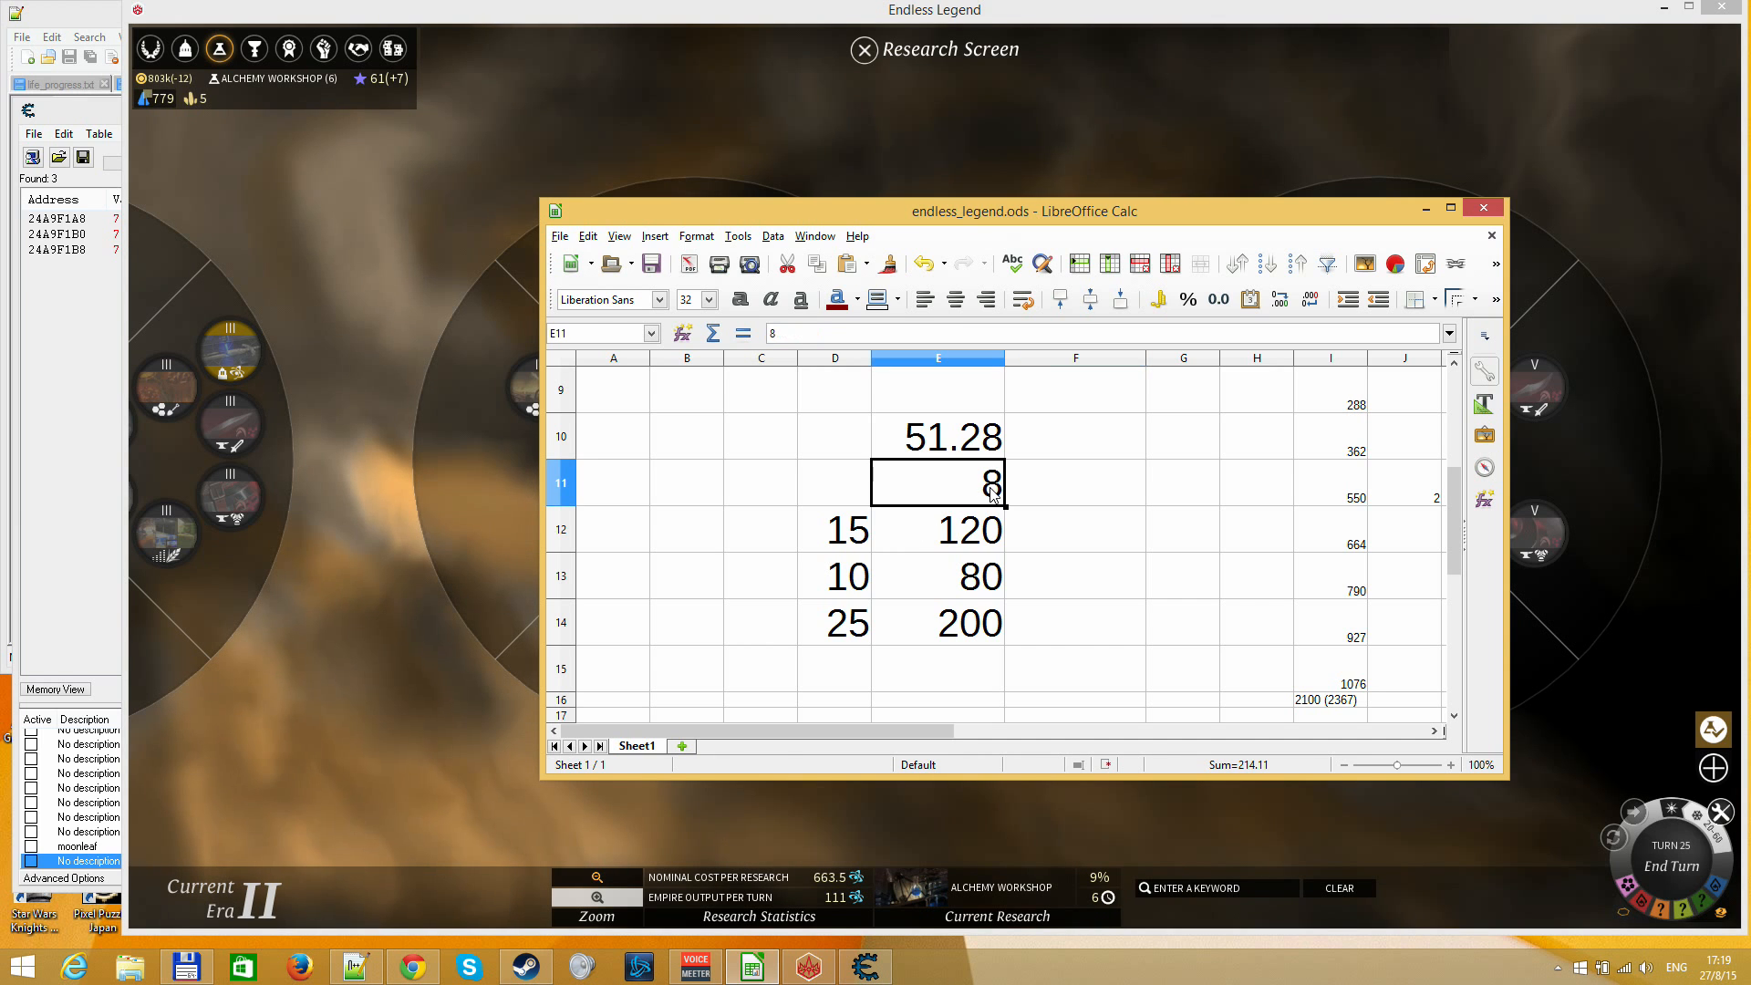
pyautogui.click(860, 534)
pyautogui.press('Down')
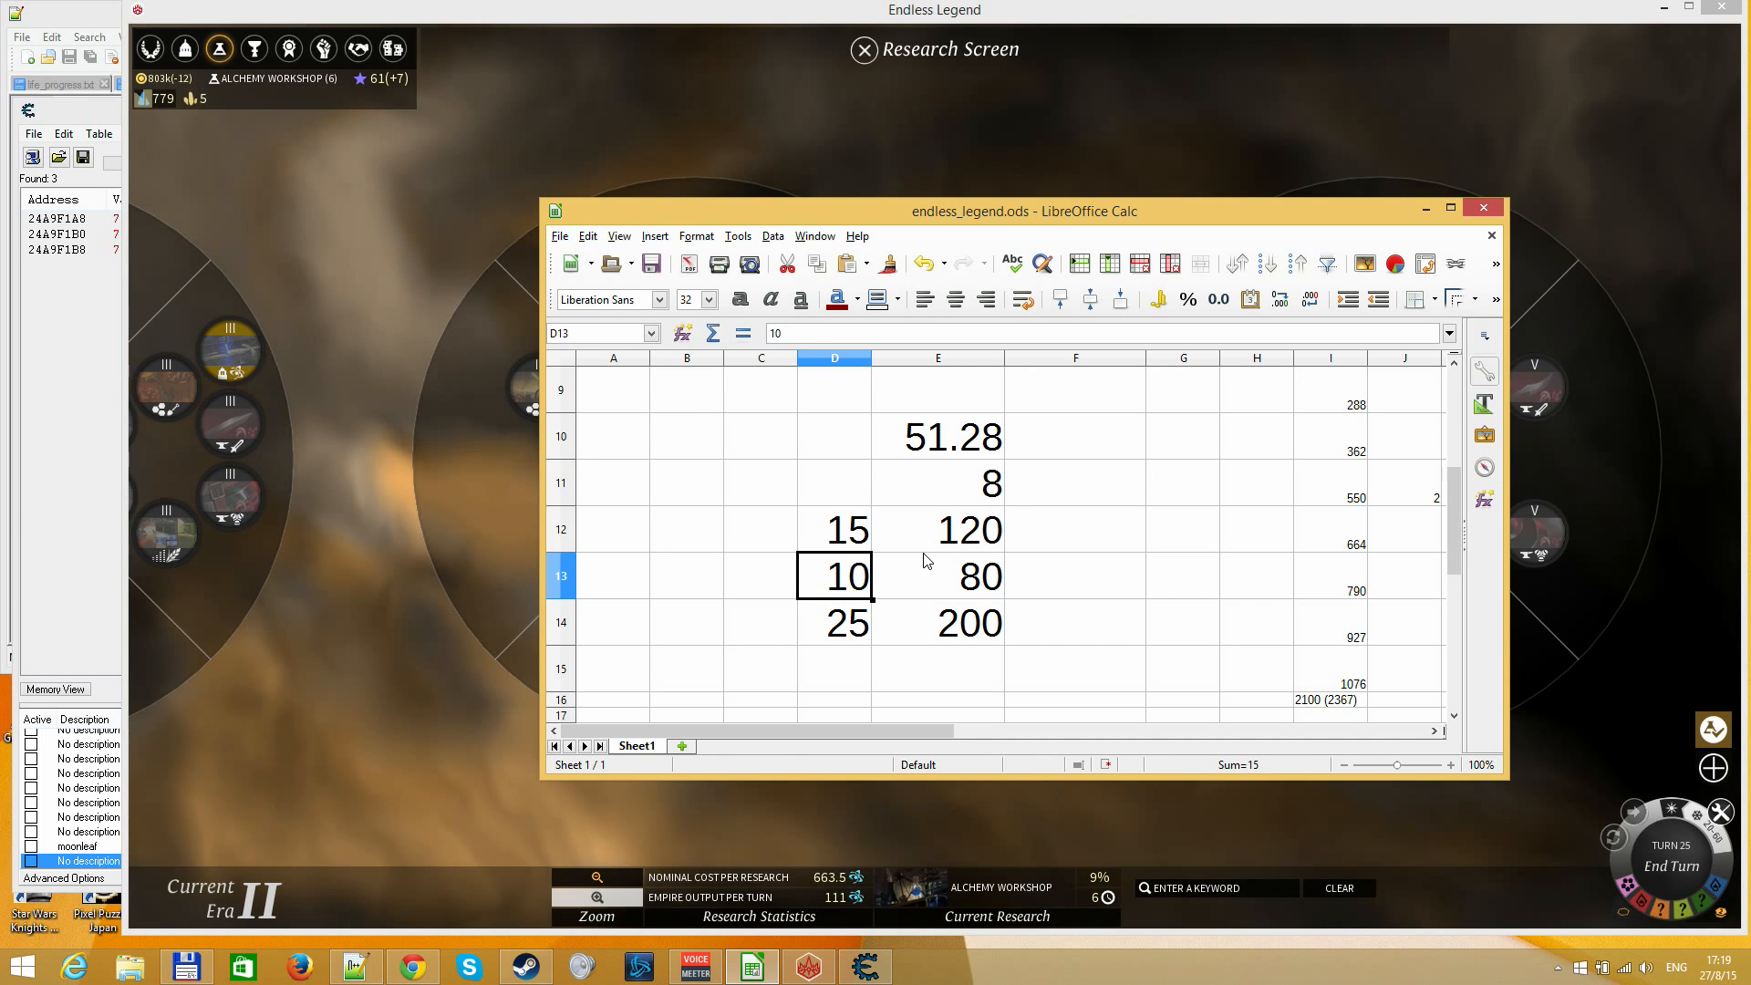
pyautogui.write('5')
pyautogui.press('Return')
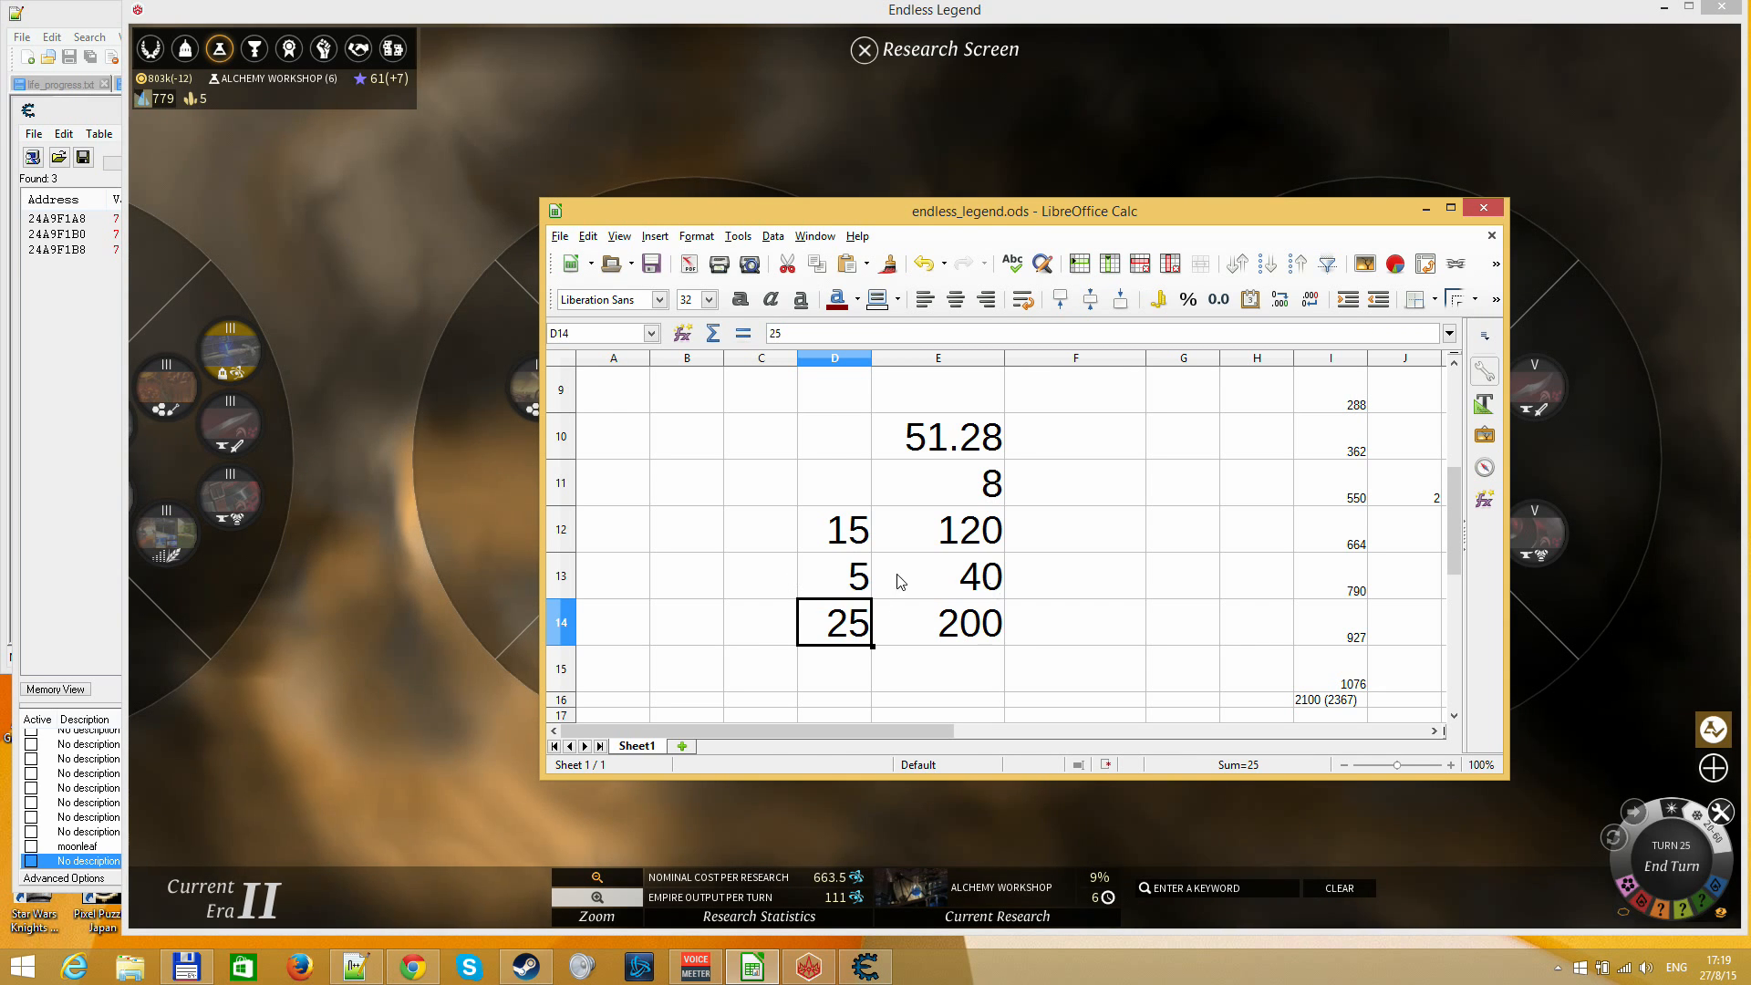
# Return to Endless Legend, inspect the Titanium stockpile, and leave the Research Screen and Taim's city view
pyautogui.click(363, 397)
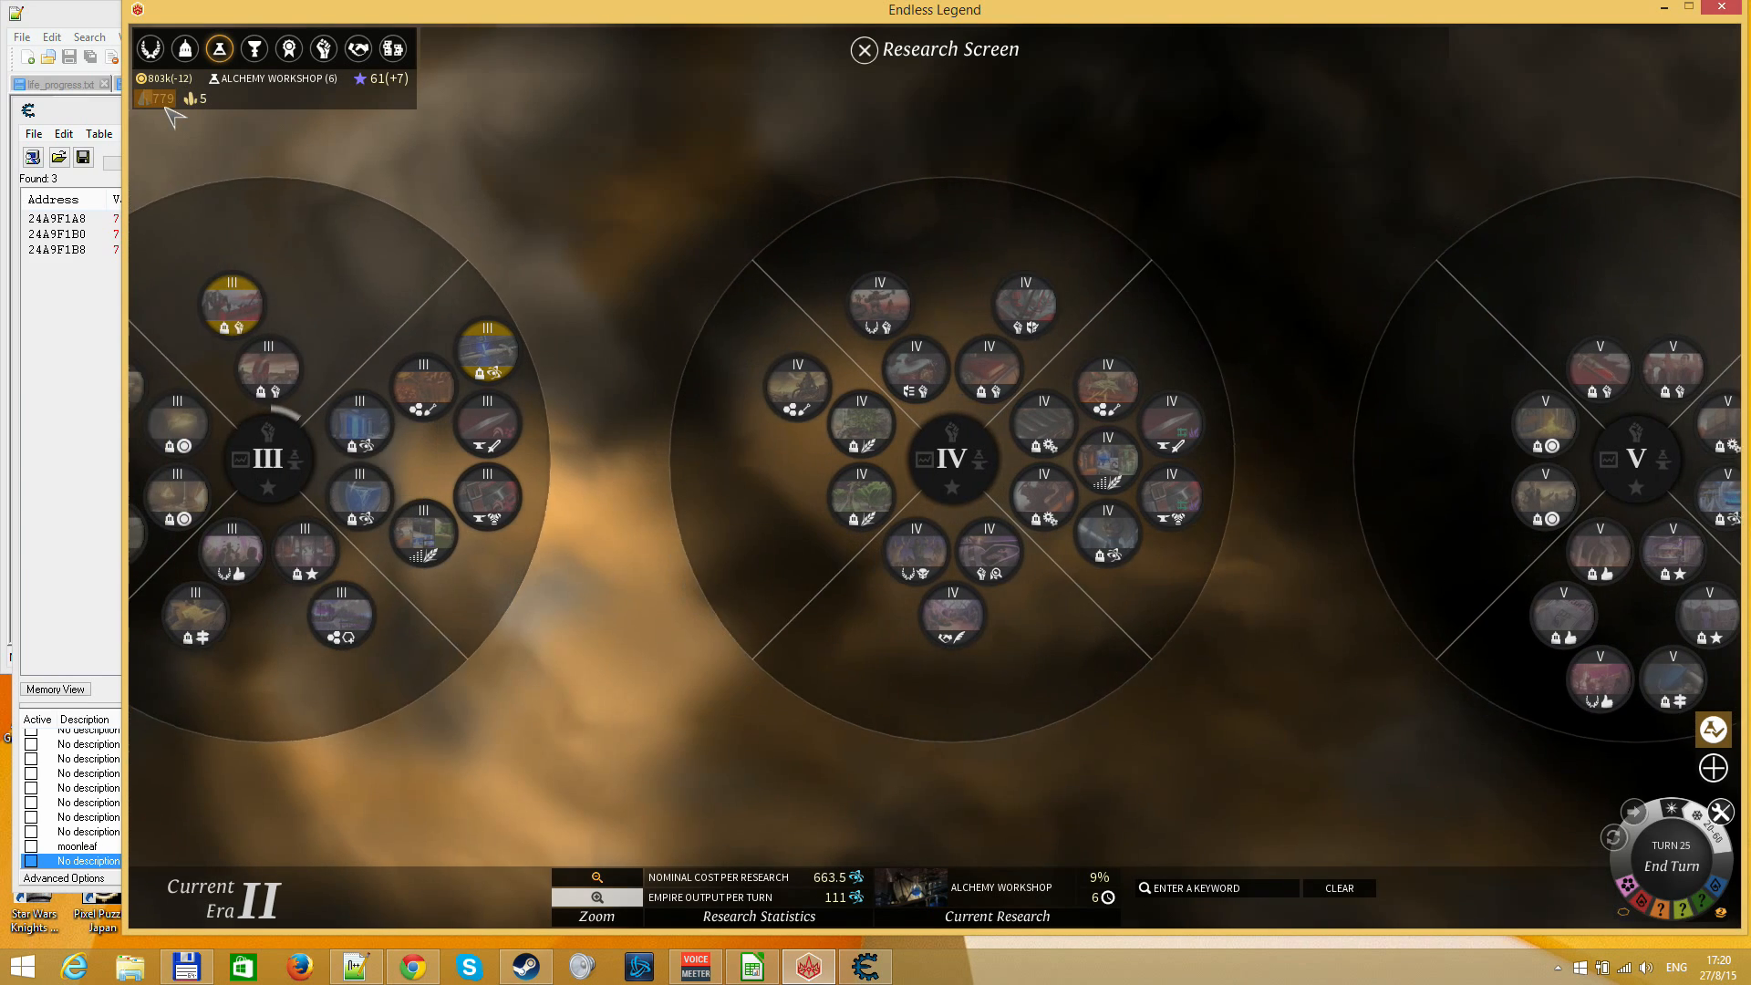
pyautogui.moveTo(165, 108)
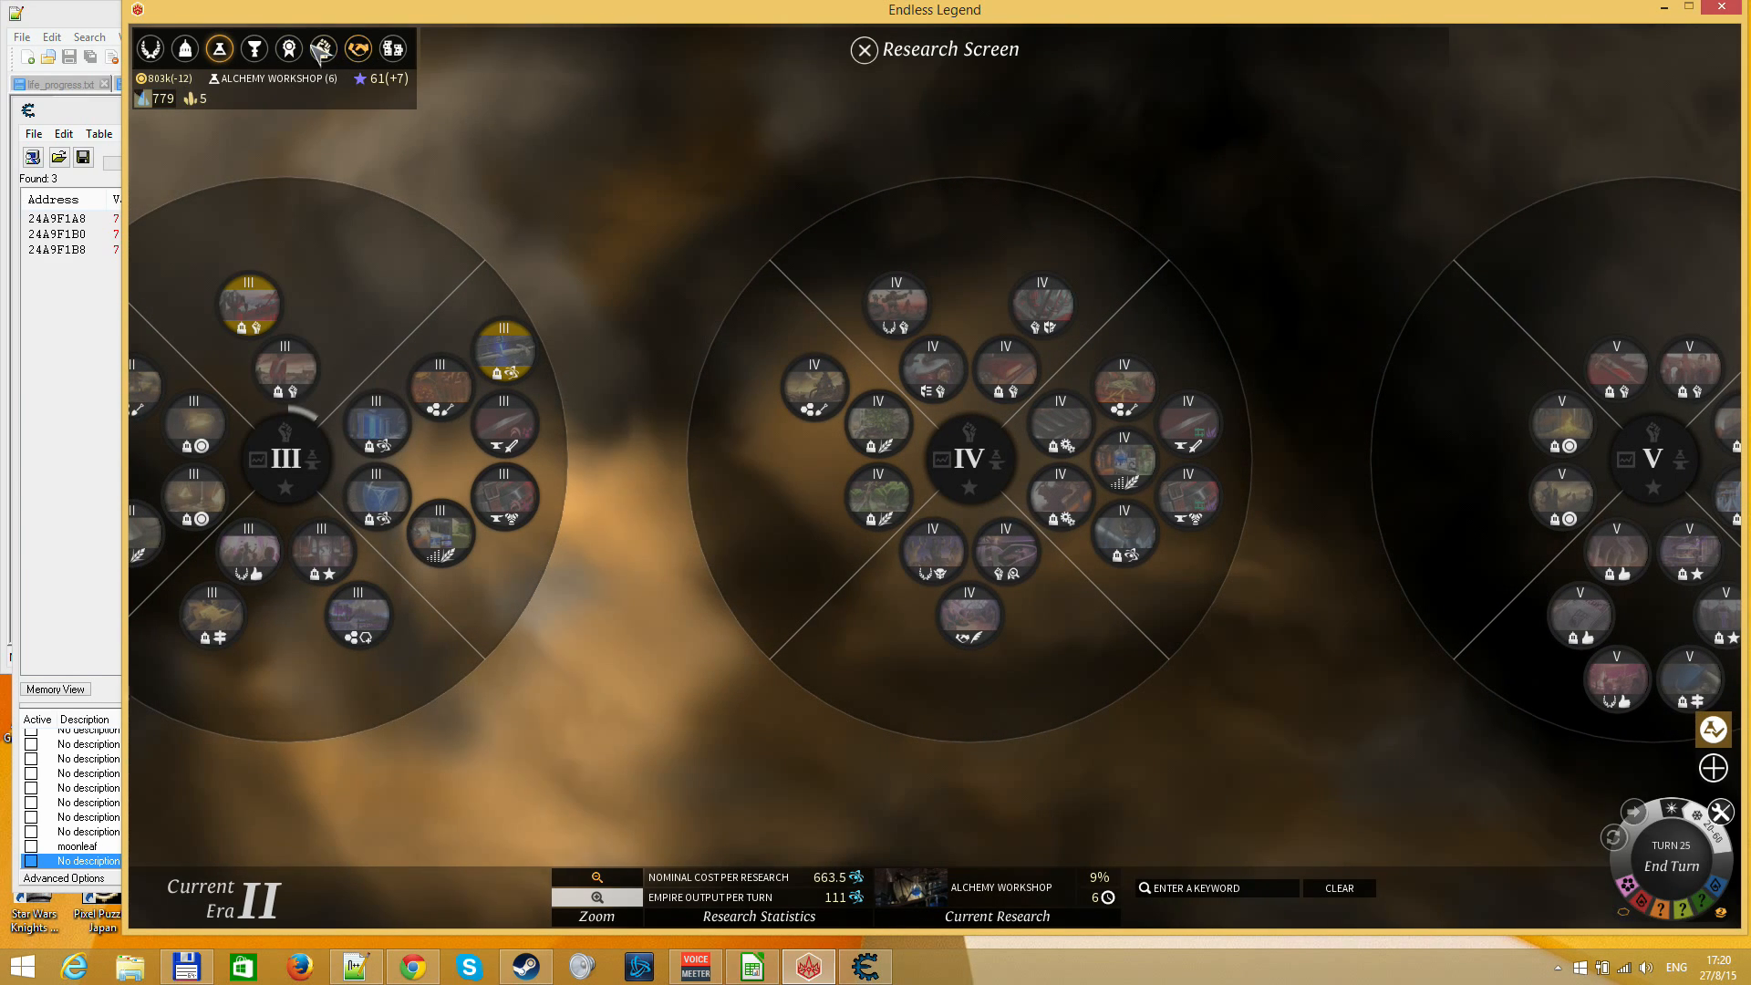
pyautogui.press('Escape')
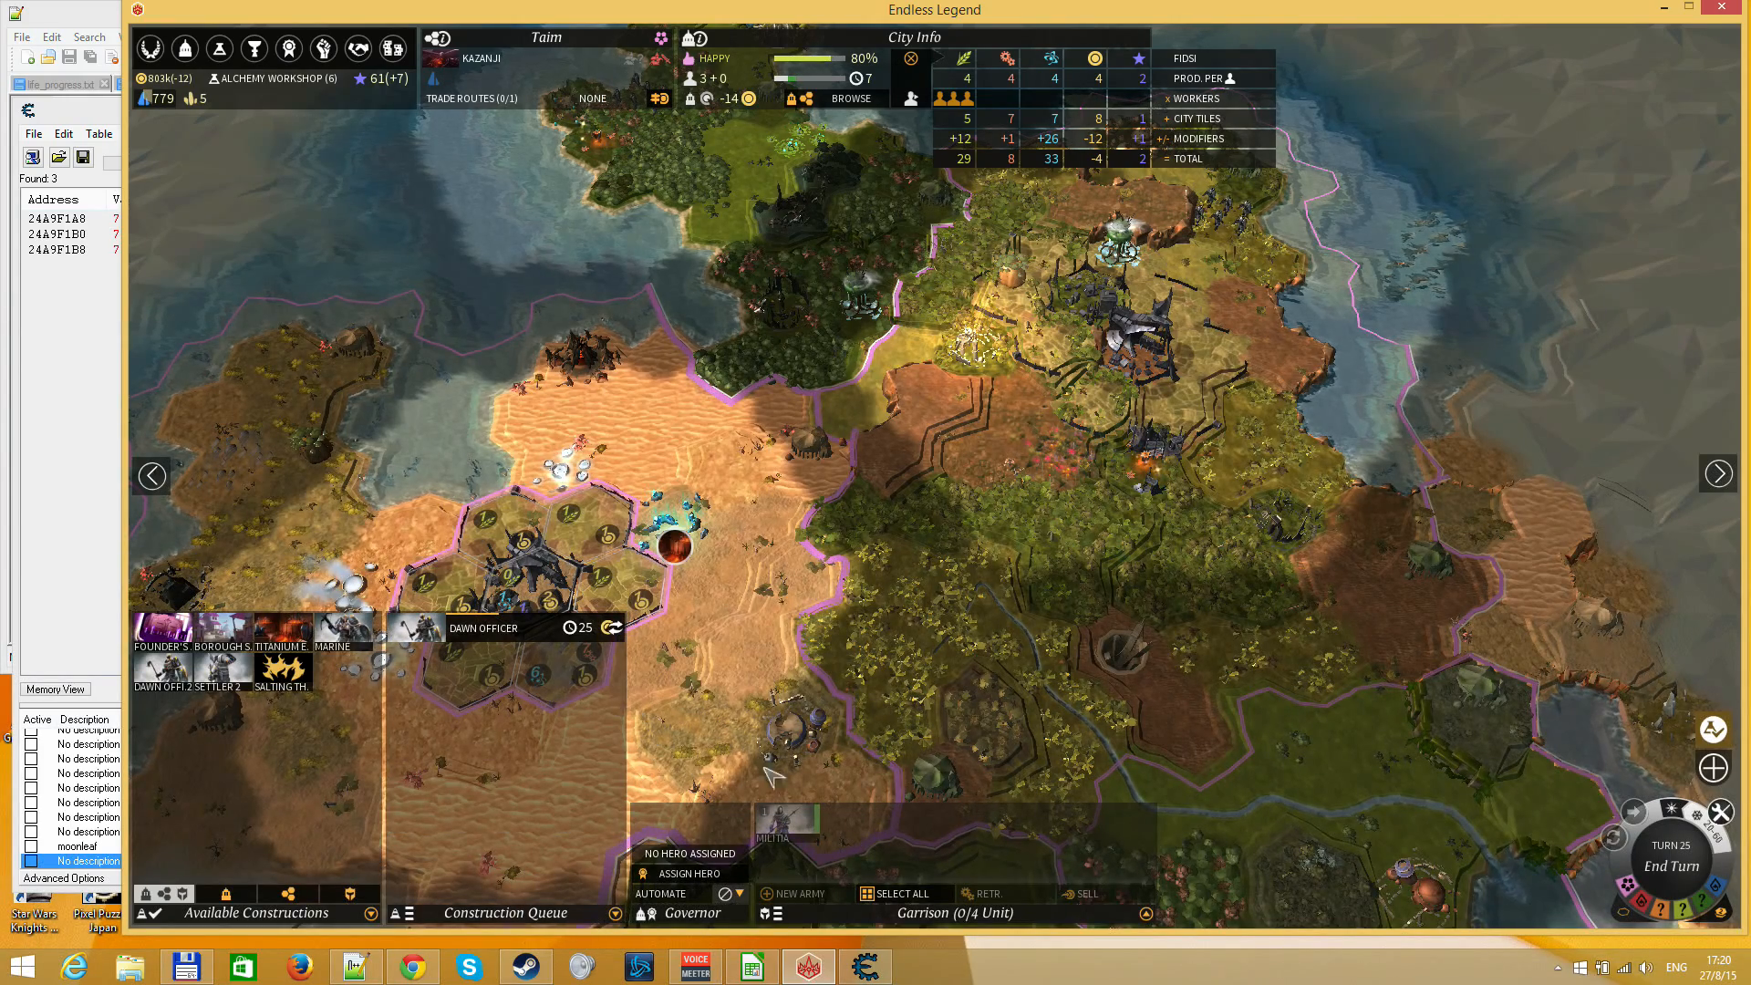
pyautogui.rightClick(785, 598)
# Look over the technologies of the later eras on the Research Screen and go back to era II
pyautogui.click(219, 50)
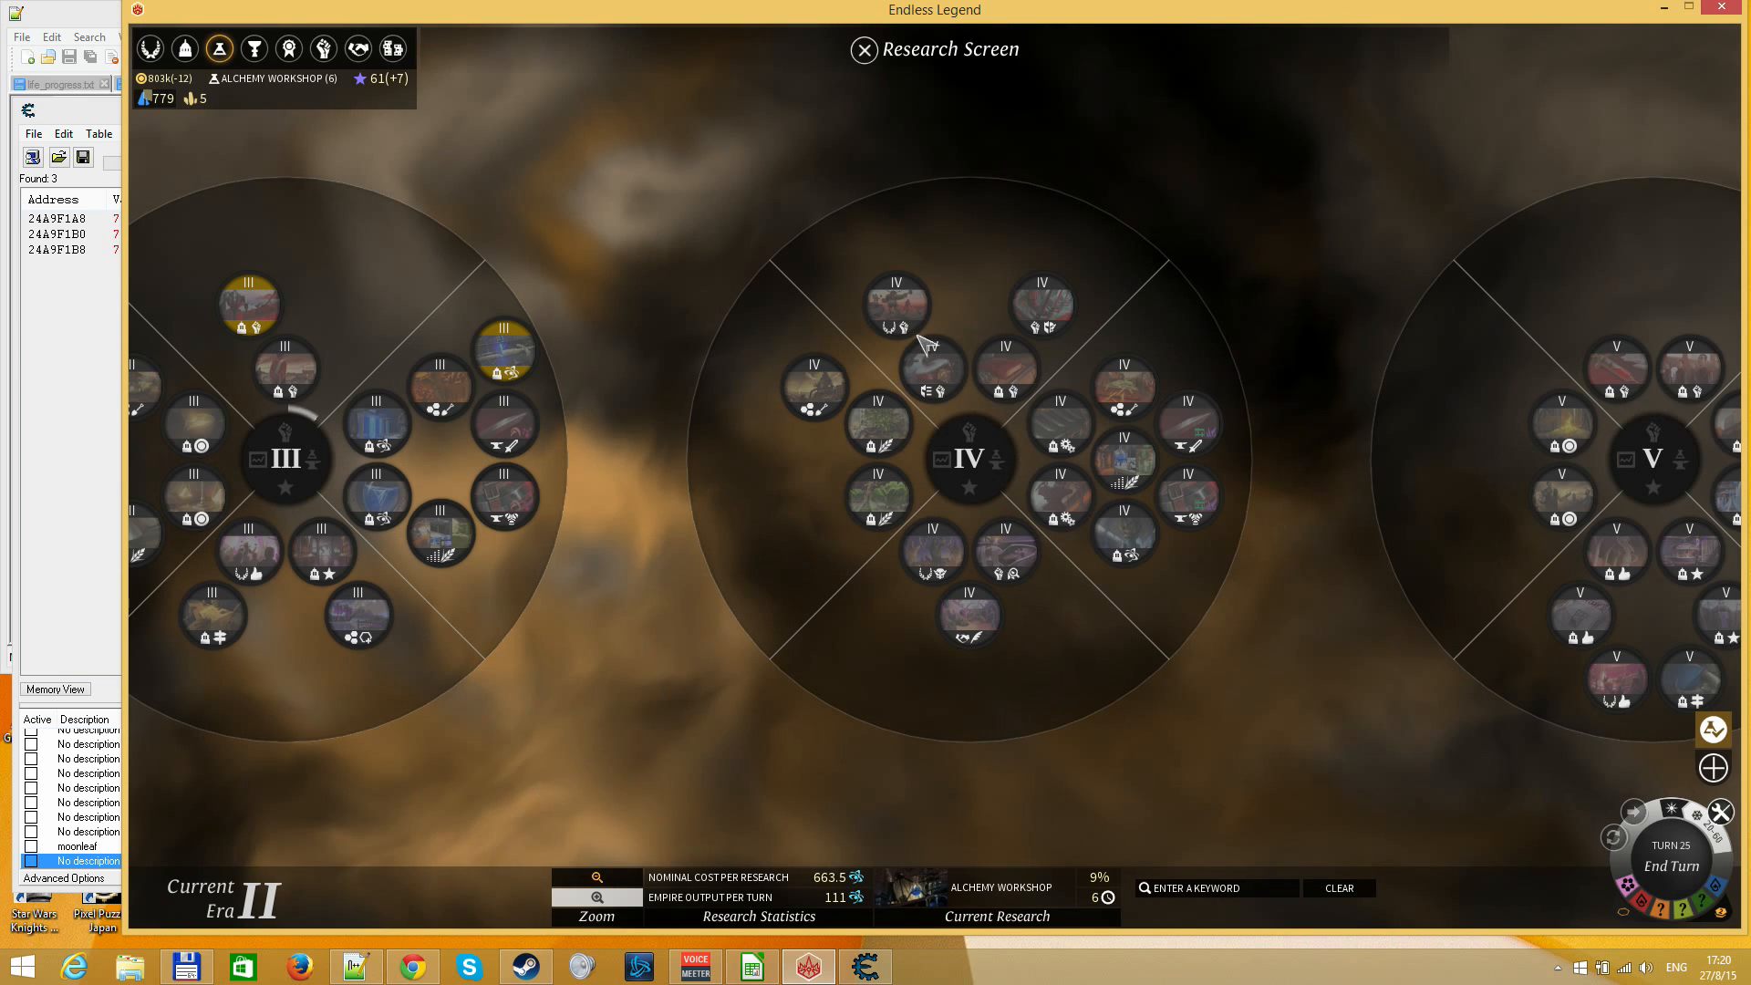
pyautogui.moveTo(1378, 721); pyautogui.dragTo(833, 667)
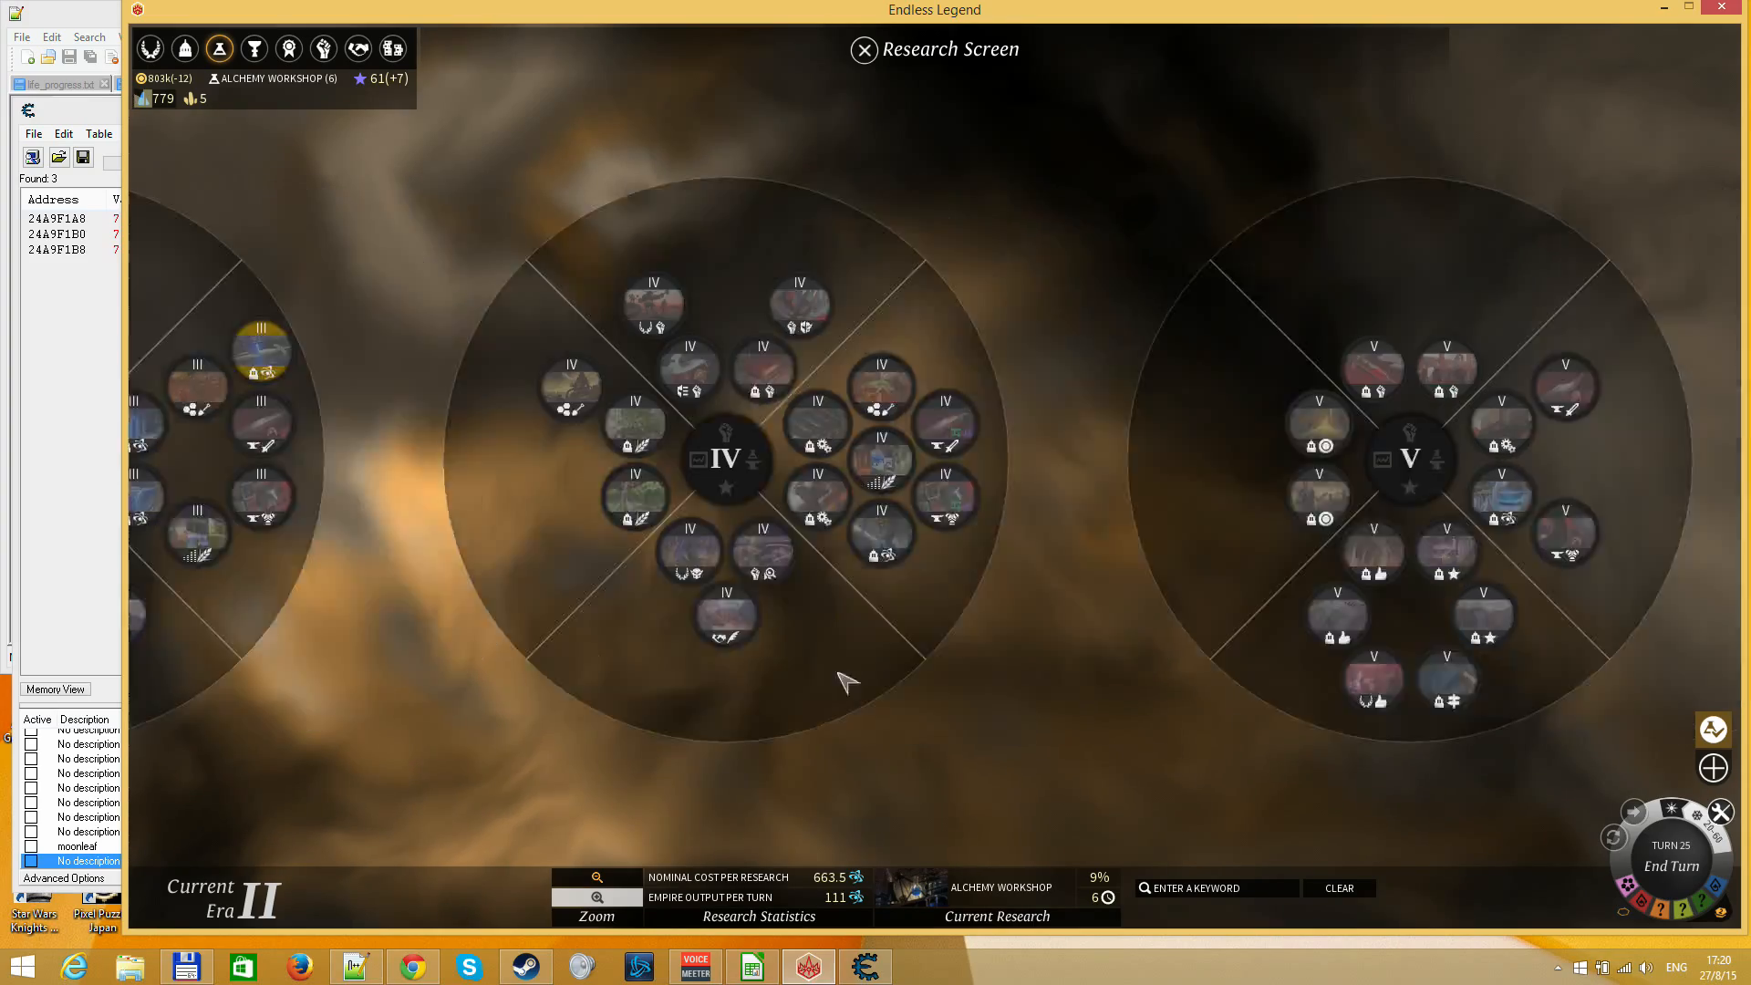
pyautogui.moveTo(952, 530); pyautogui.dragTo(619, 631)
pyautogui.moveTo(297, 647); pyautogui.dragTo(1239, 720)
pyautogui.moveTo(547, 593); pyautogui.dragTo(785, 401)
pyautogui.moveTo(570, 456); pyautogui.dragTo(985, 401)
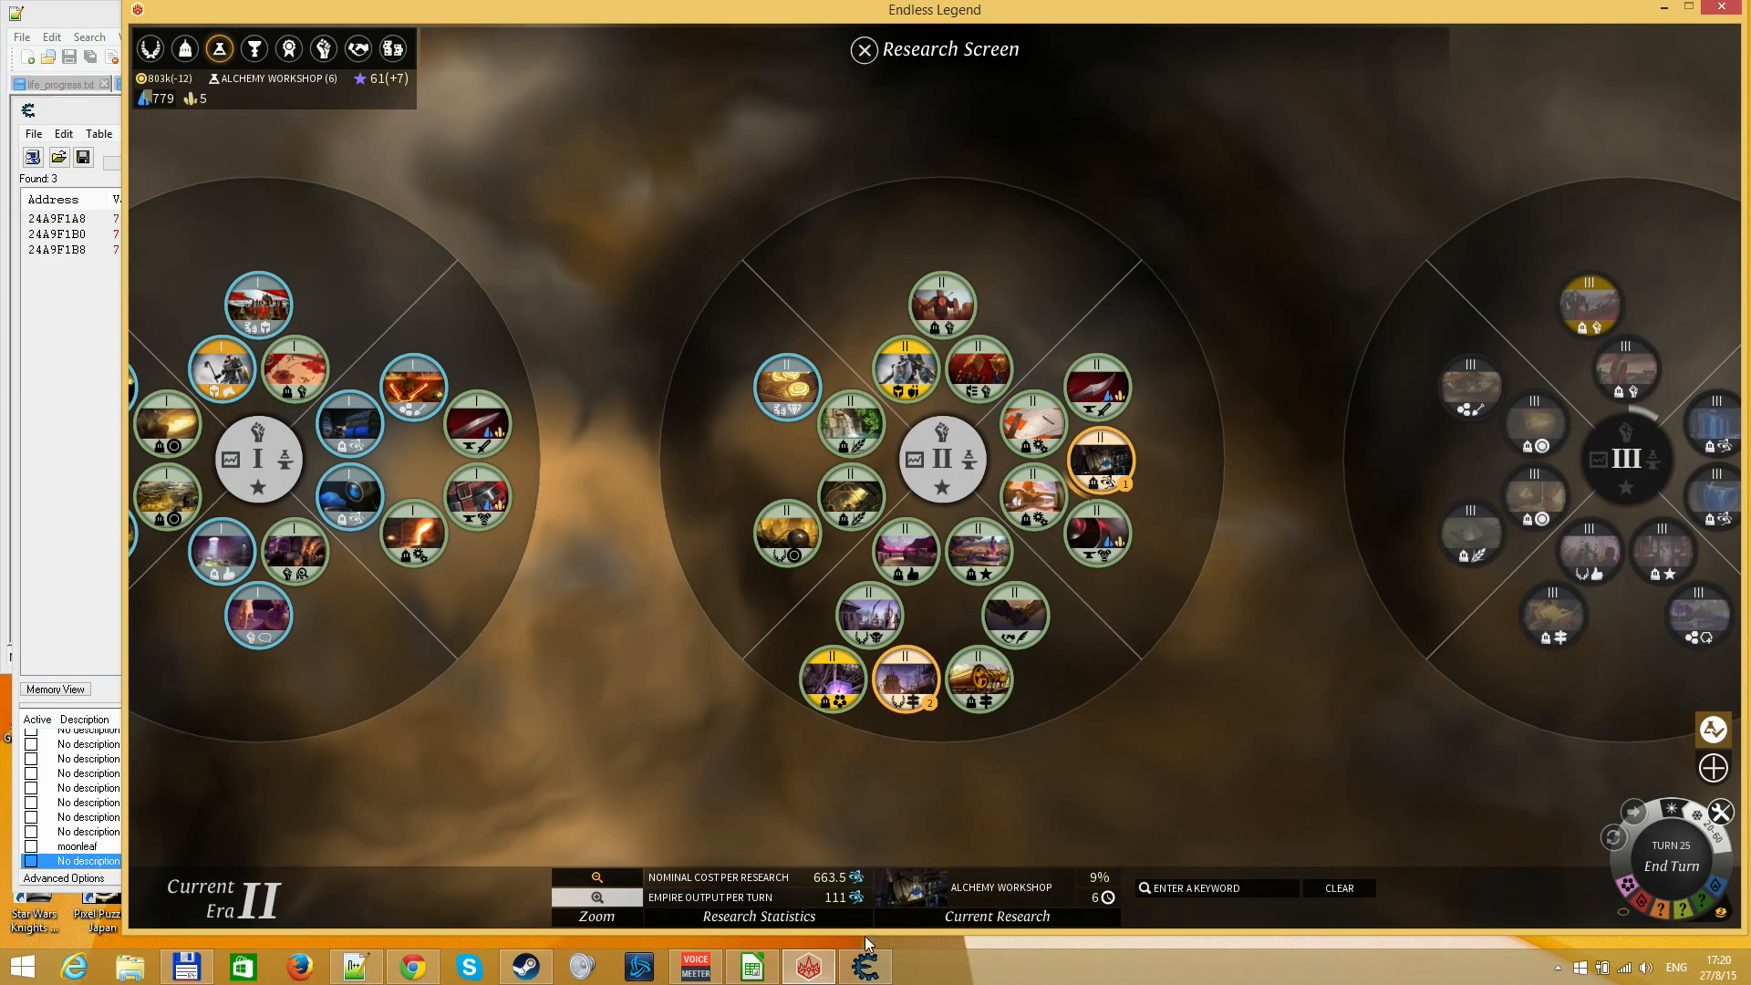
# Check the found addresses' values in Cheat Engine, then switch back to Endless Legend and leave the Research Screen
pyautogui.click(864, 966)
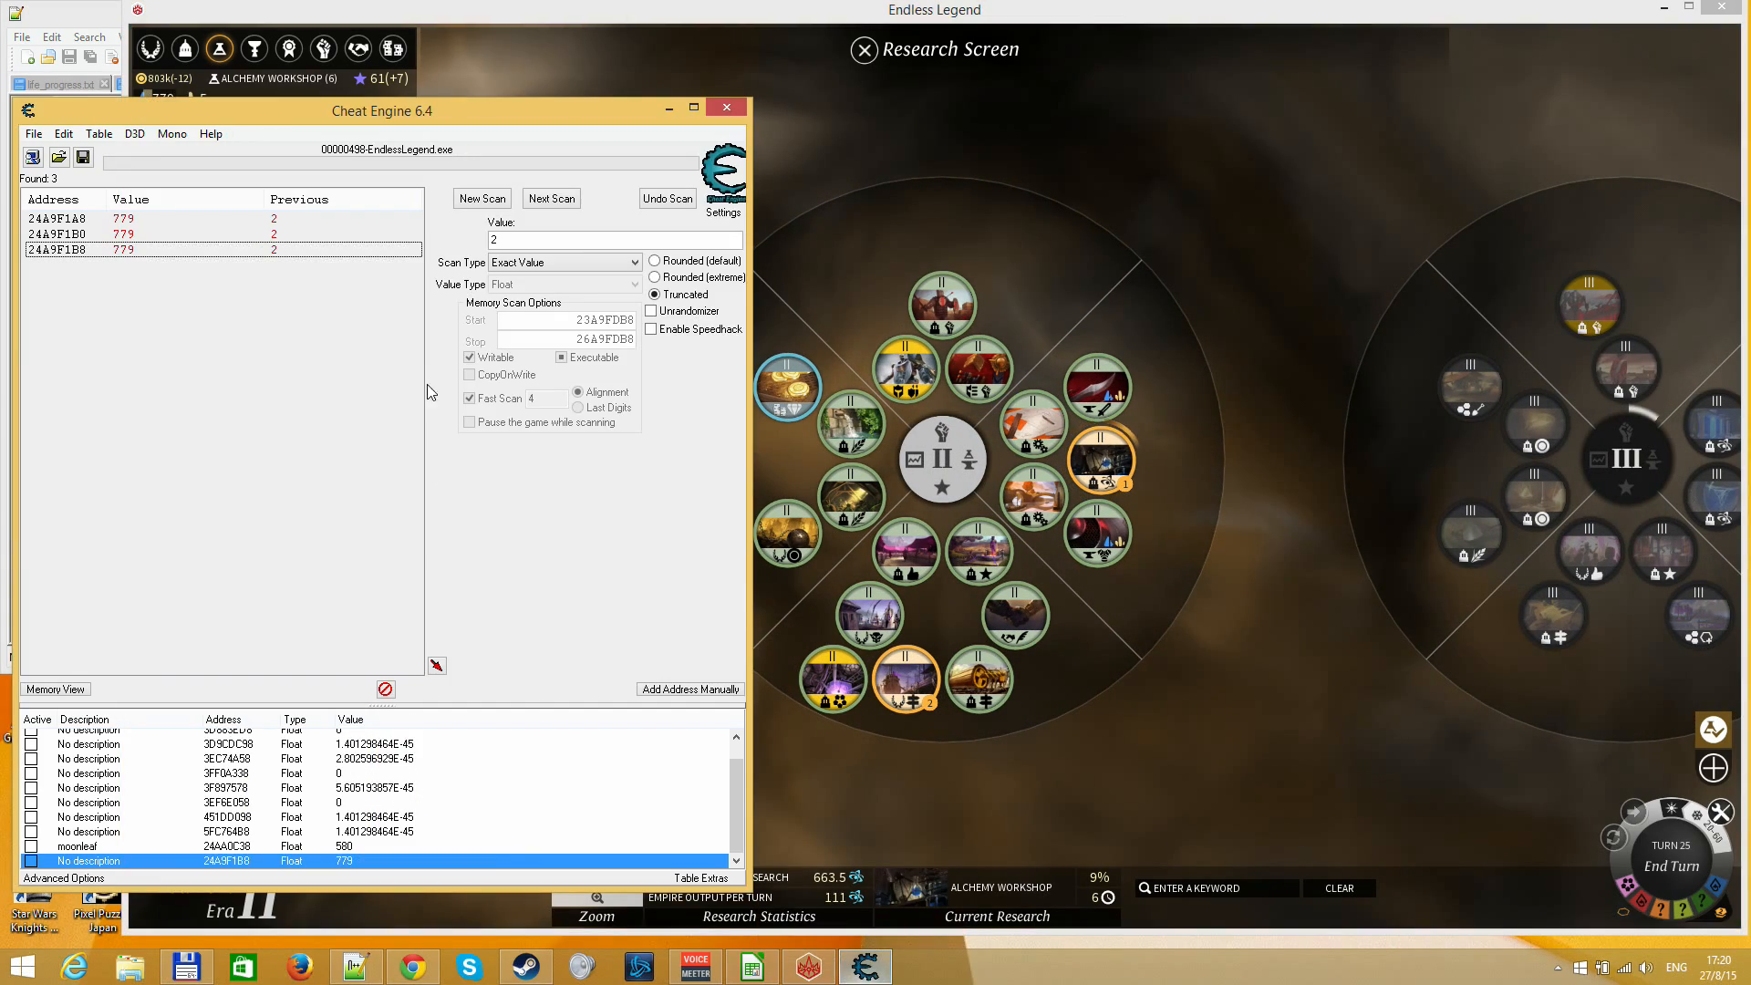
pyautogui.click(964, 707)
pyautogui.moveTo(715, 742); pyautogui.dragTo(752, 731)
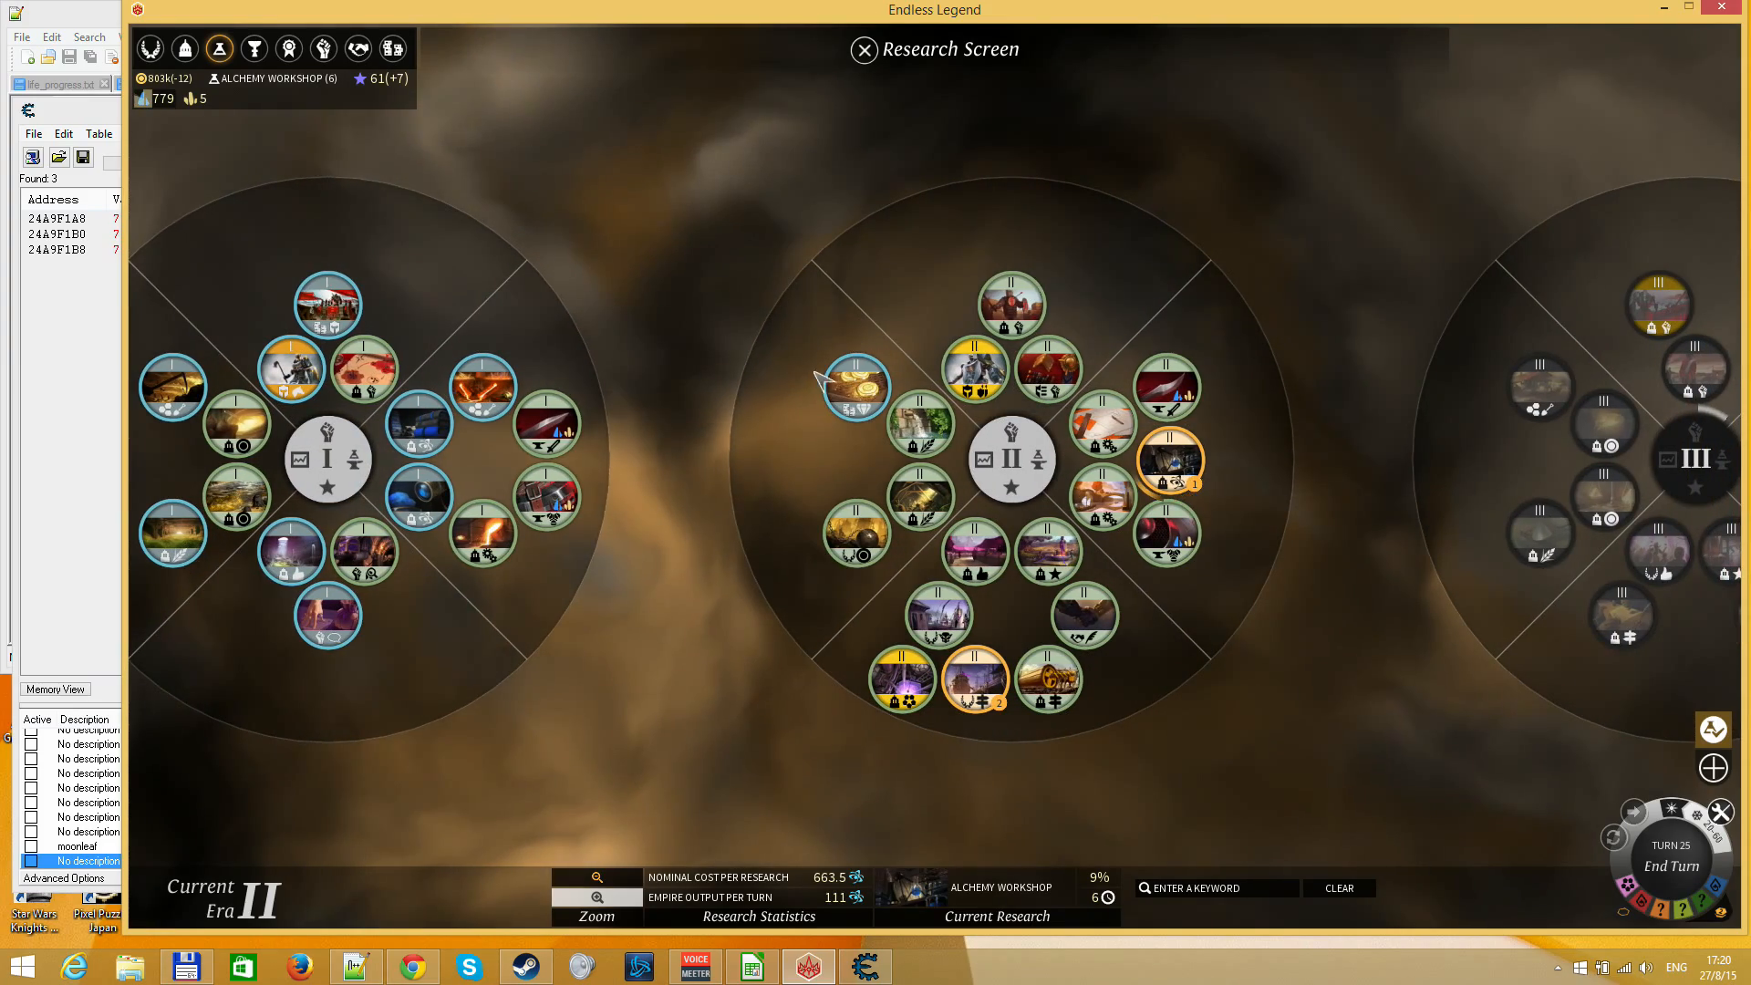
pyautogui.press('Escape')
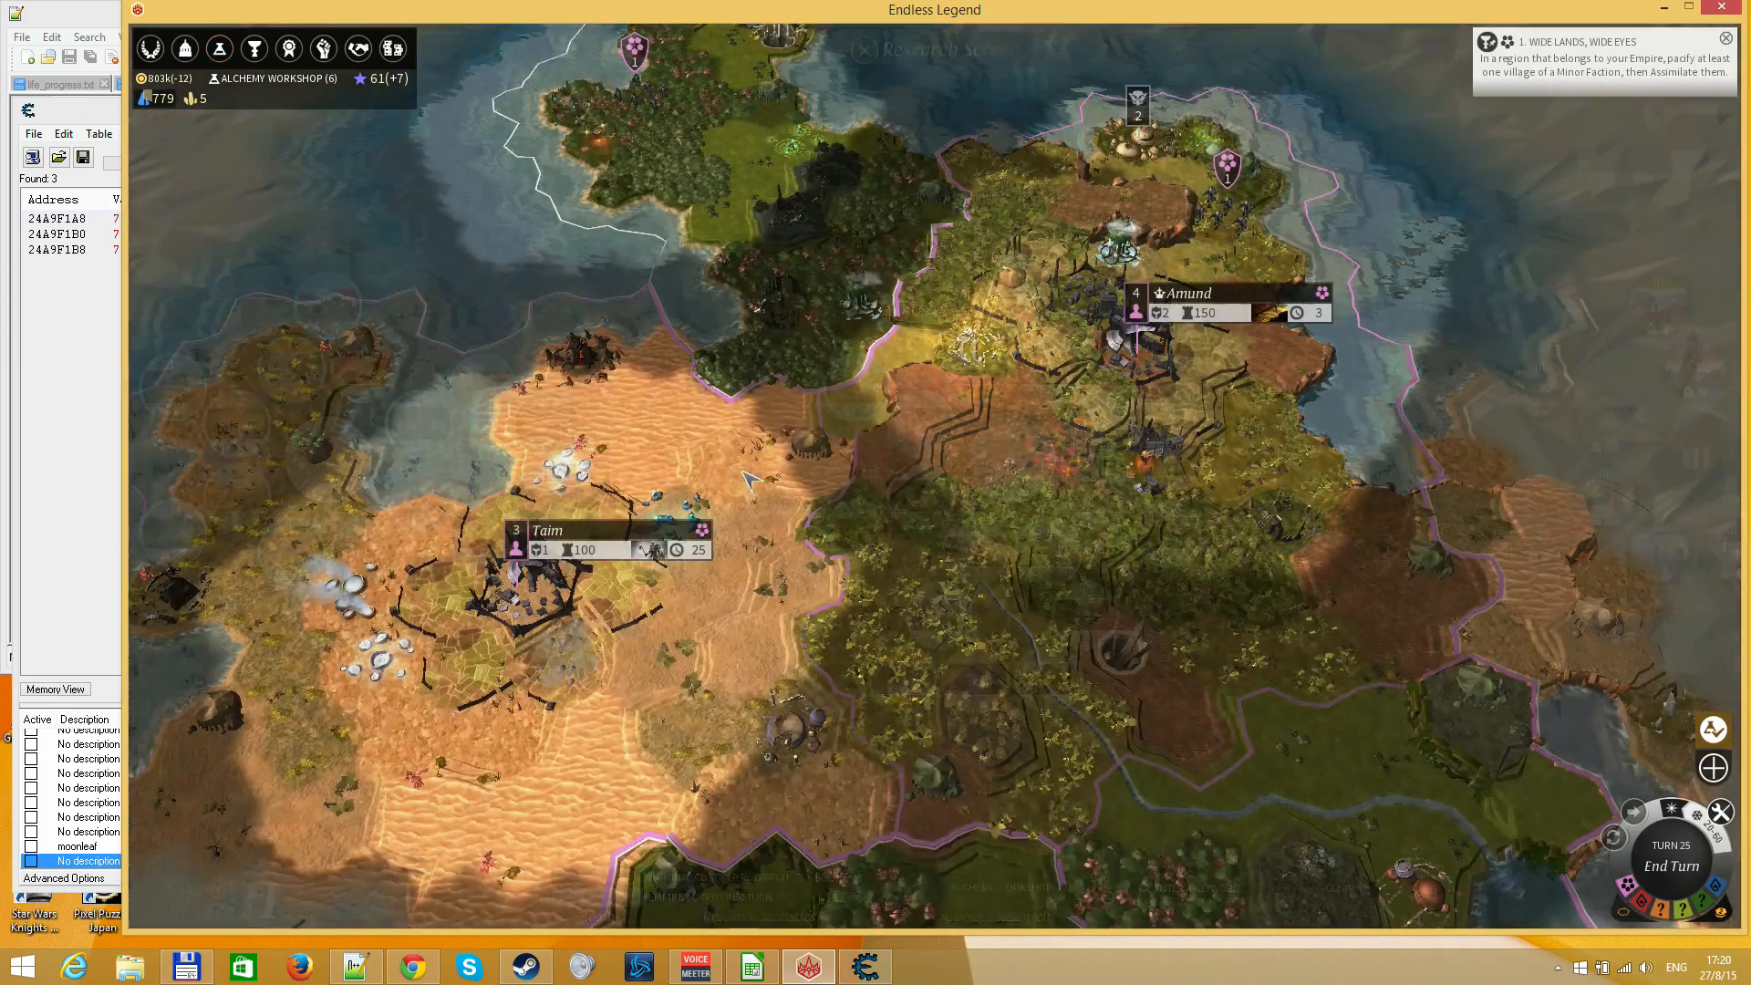
# View the purchasable stockpiles in the Marketplace and return to the world map
pyautogui.click(392, 48)
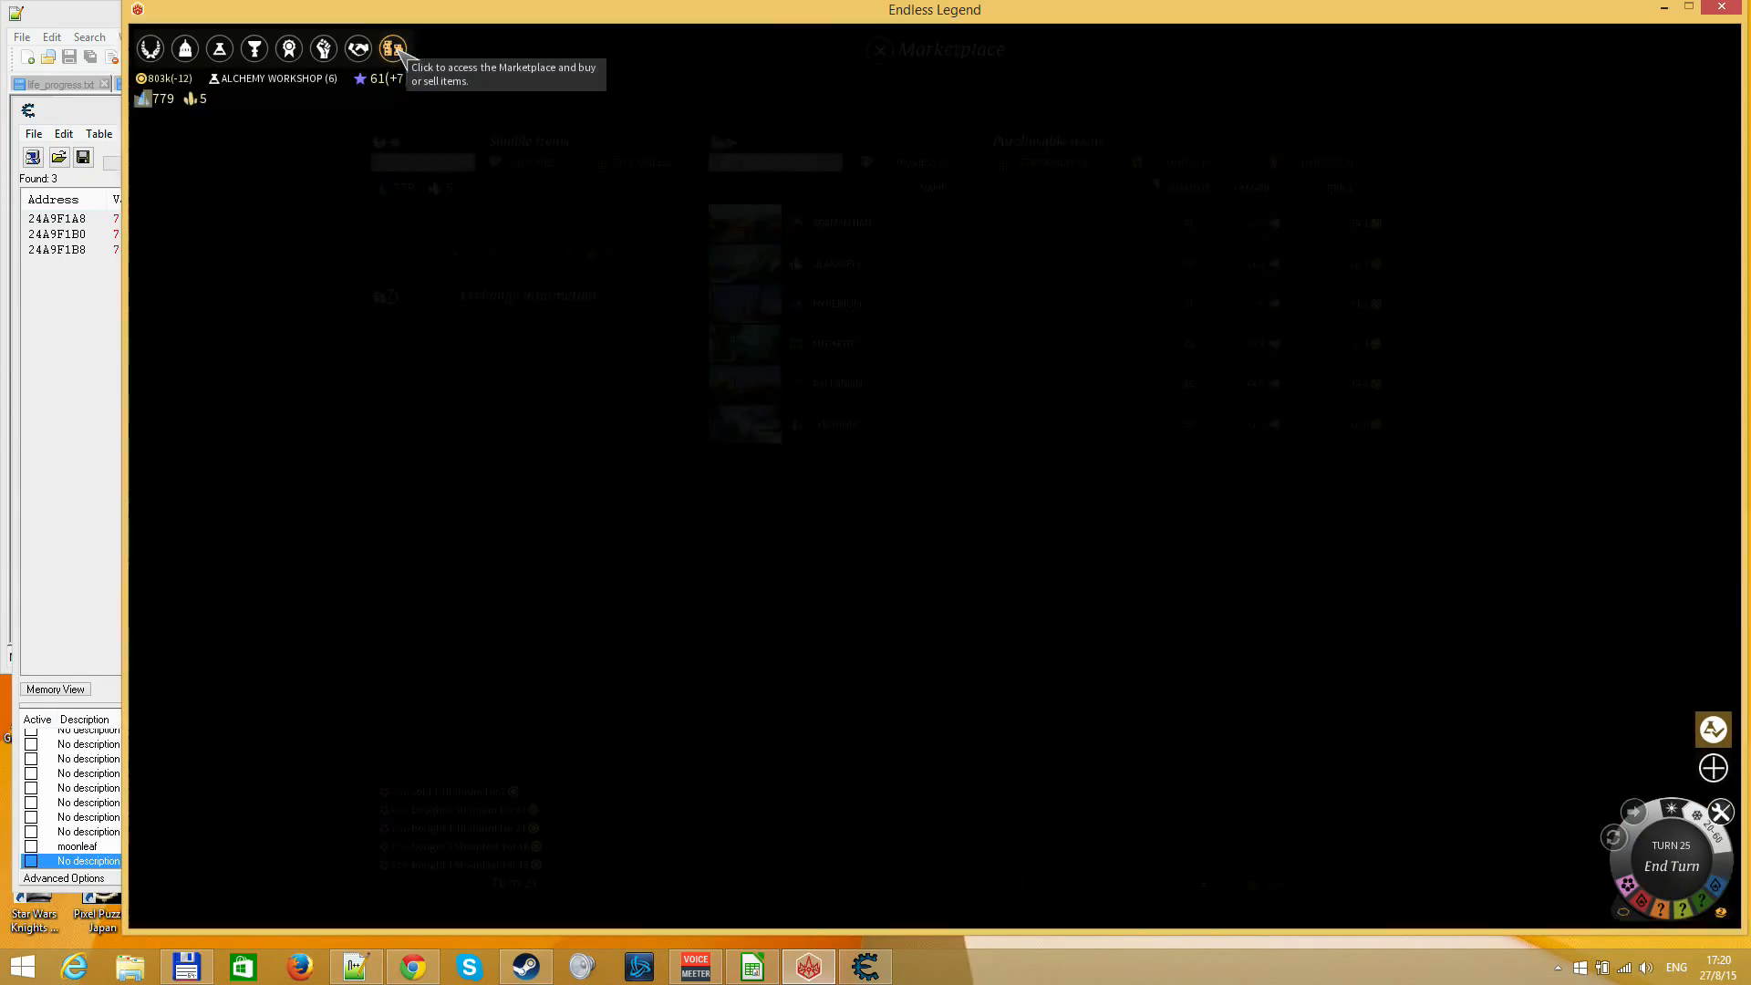
pyautogui.click(1045, 164)
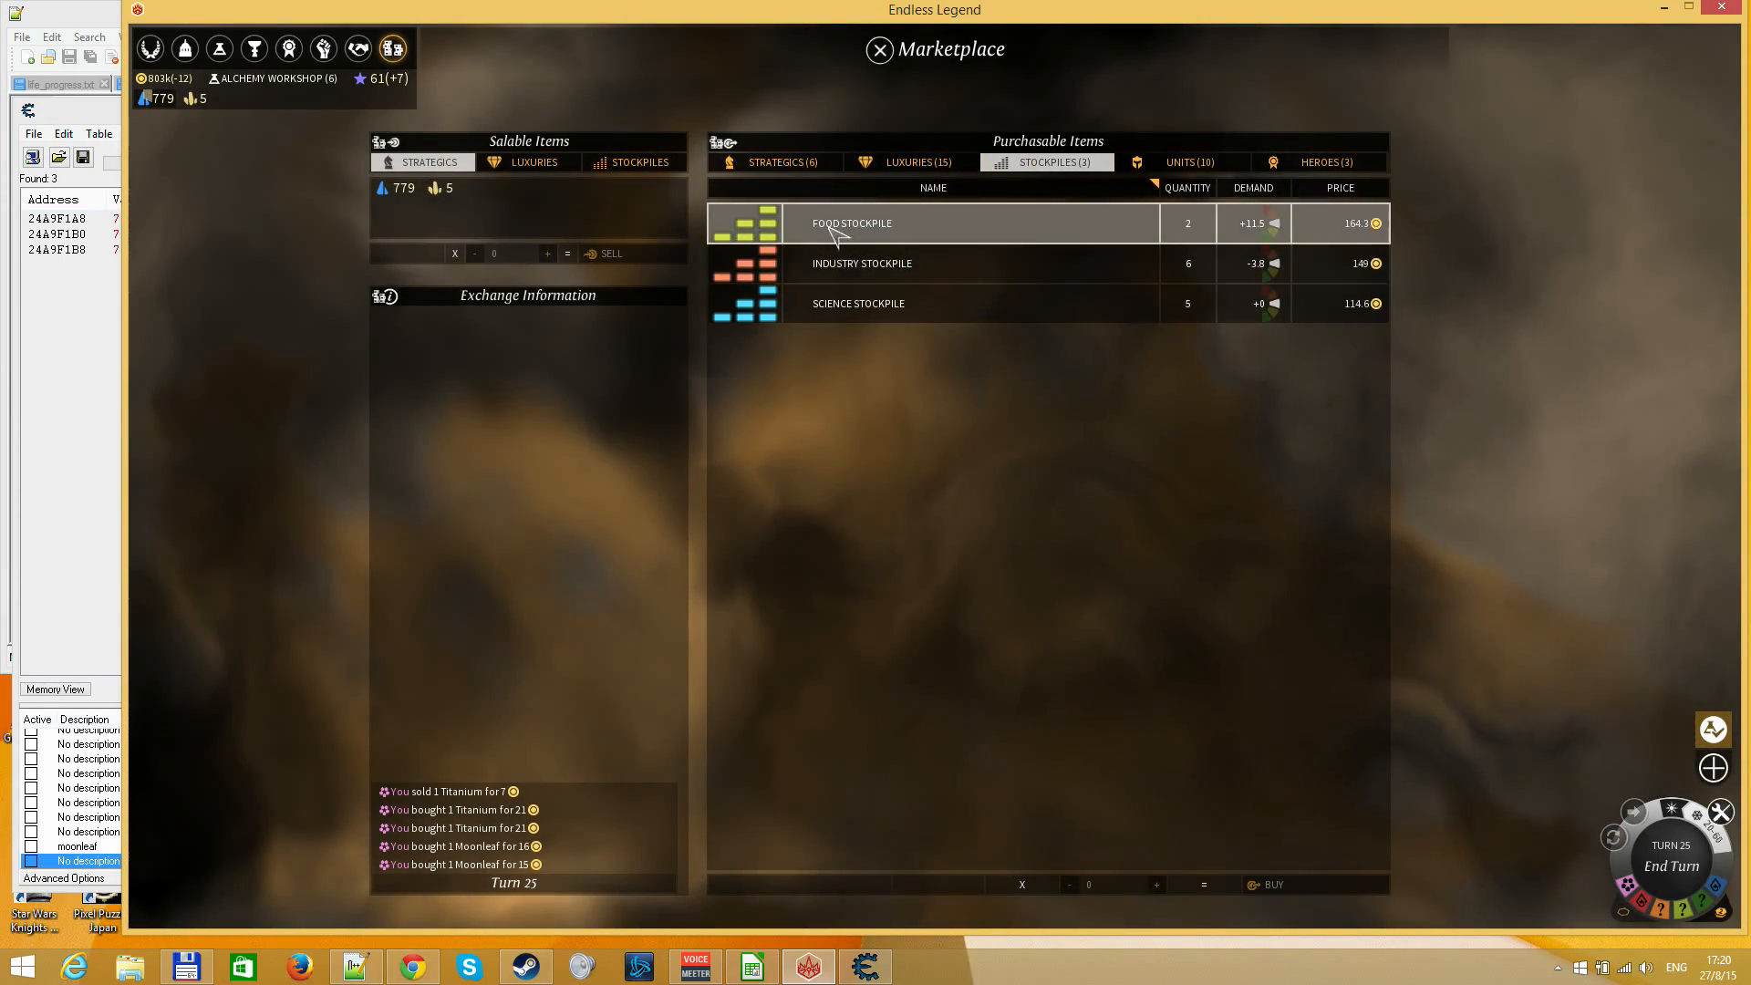
pyautogui.press('Escape')
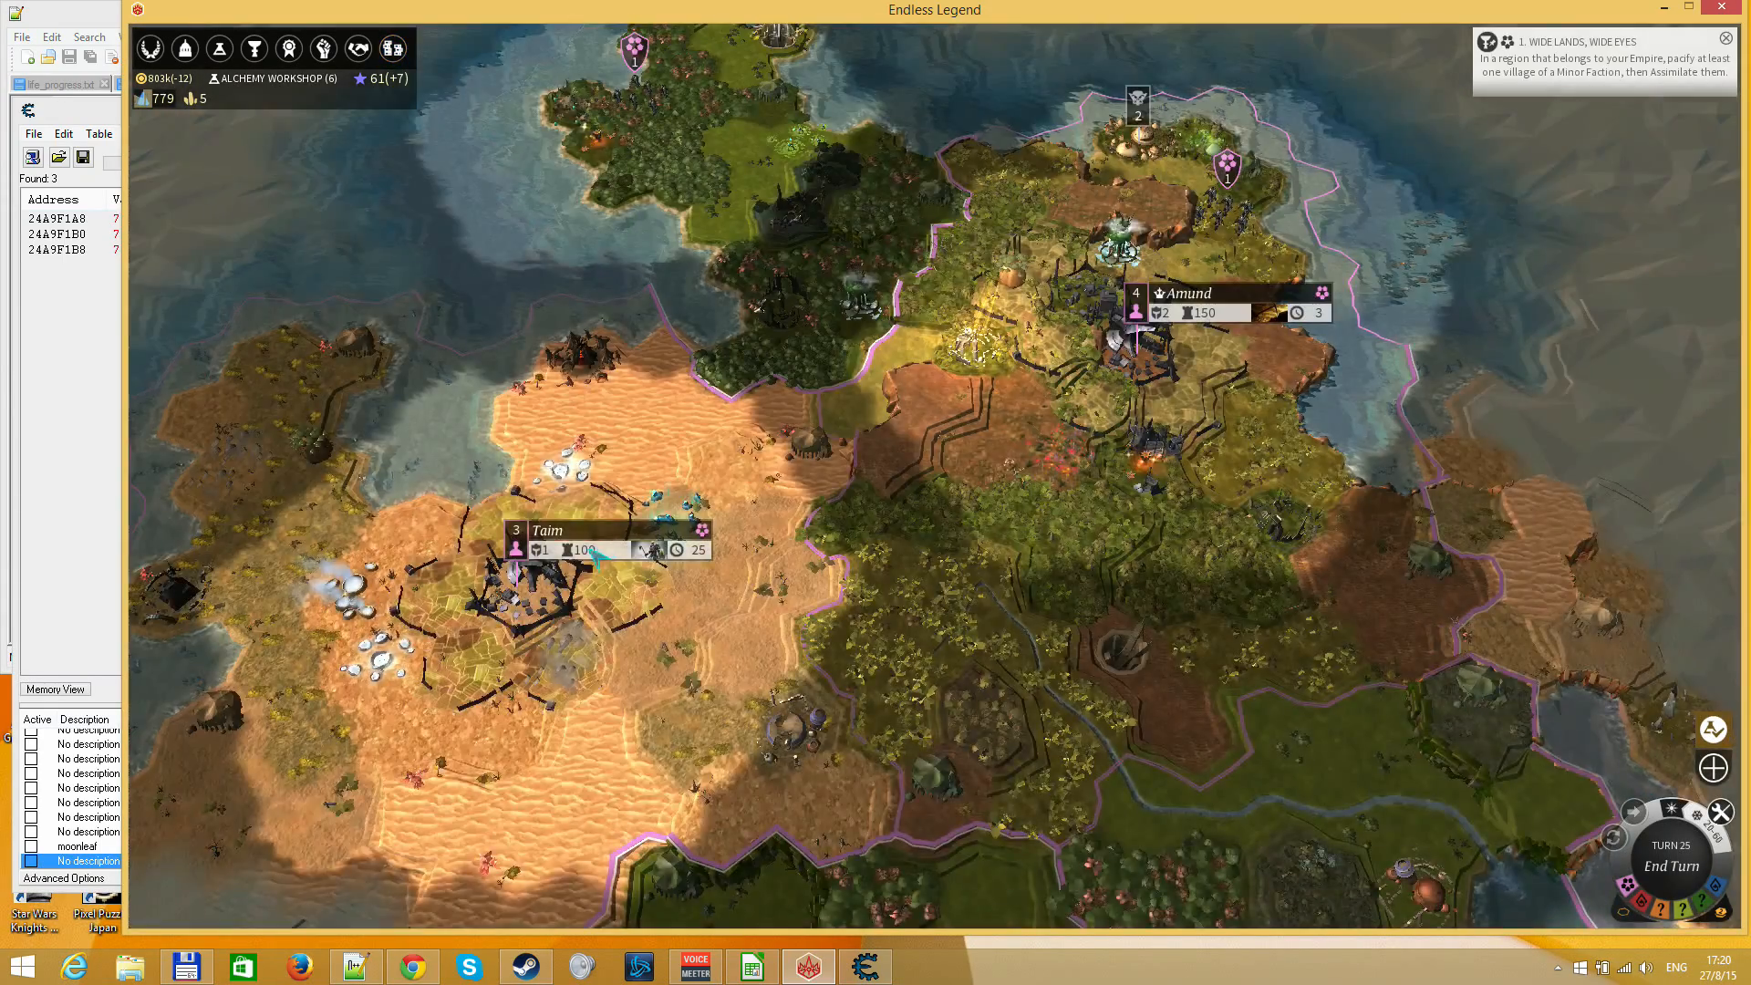
# Review Taim's food, industry, science, Dust and influence output, then return to the world map and survey the surrounding regions
pyautogui.click(588, 538)
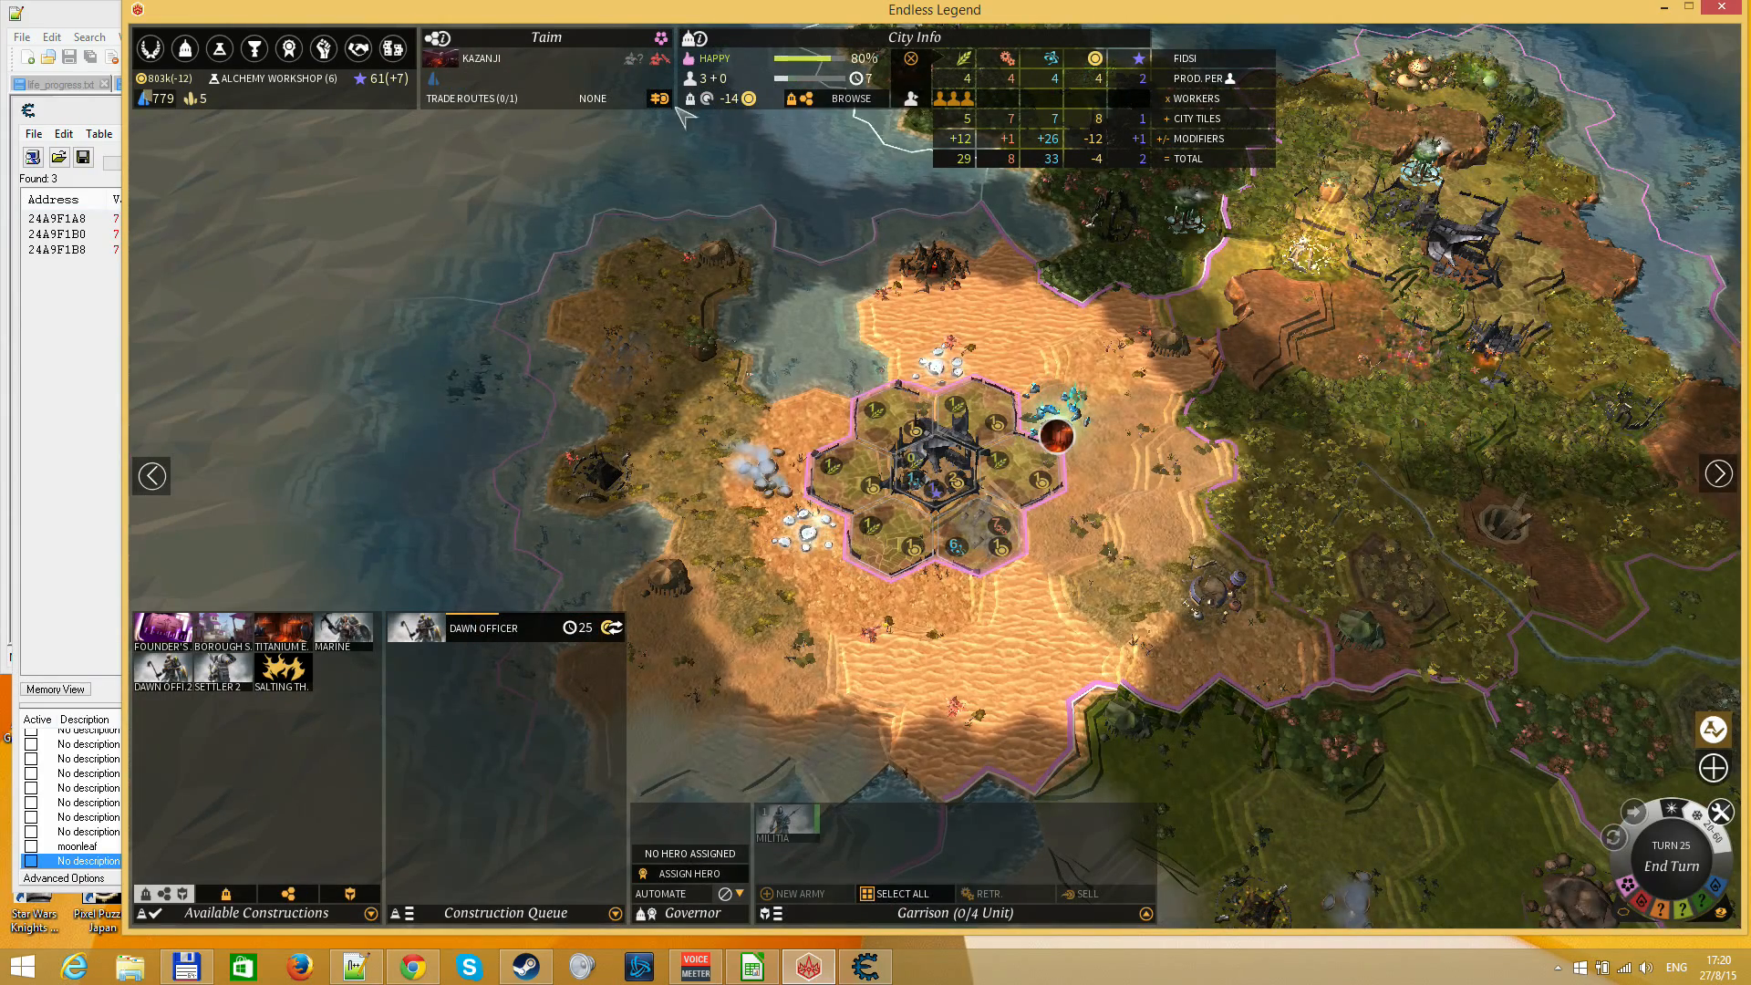
pyautogui.moveTo(969, 166)
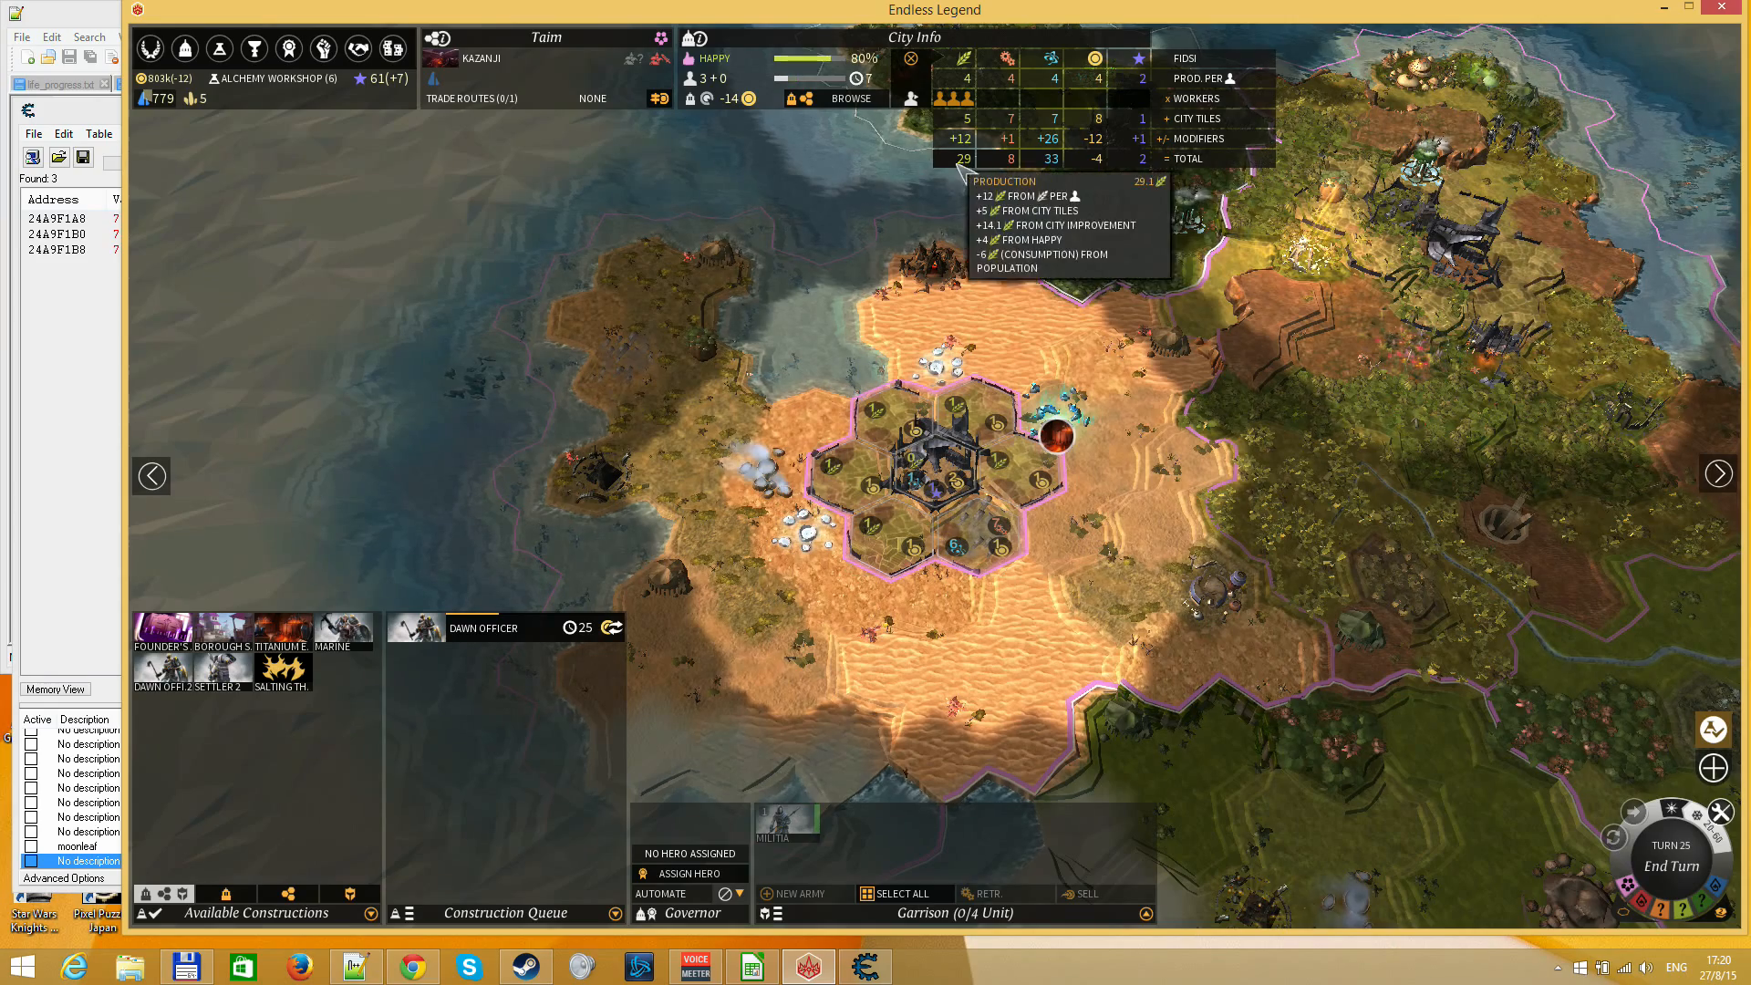
pyautogui.rightClick(1154, 580)
pyautogui.moveTo(1237, 626); pyautogui.dragTo(823, 628)
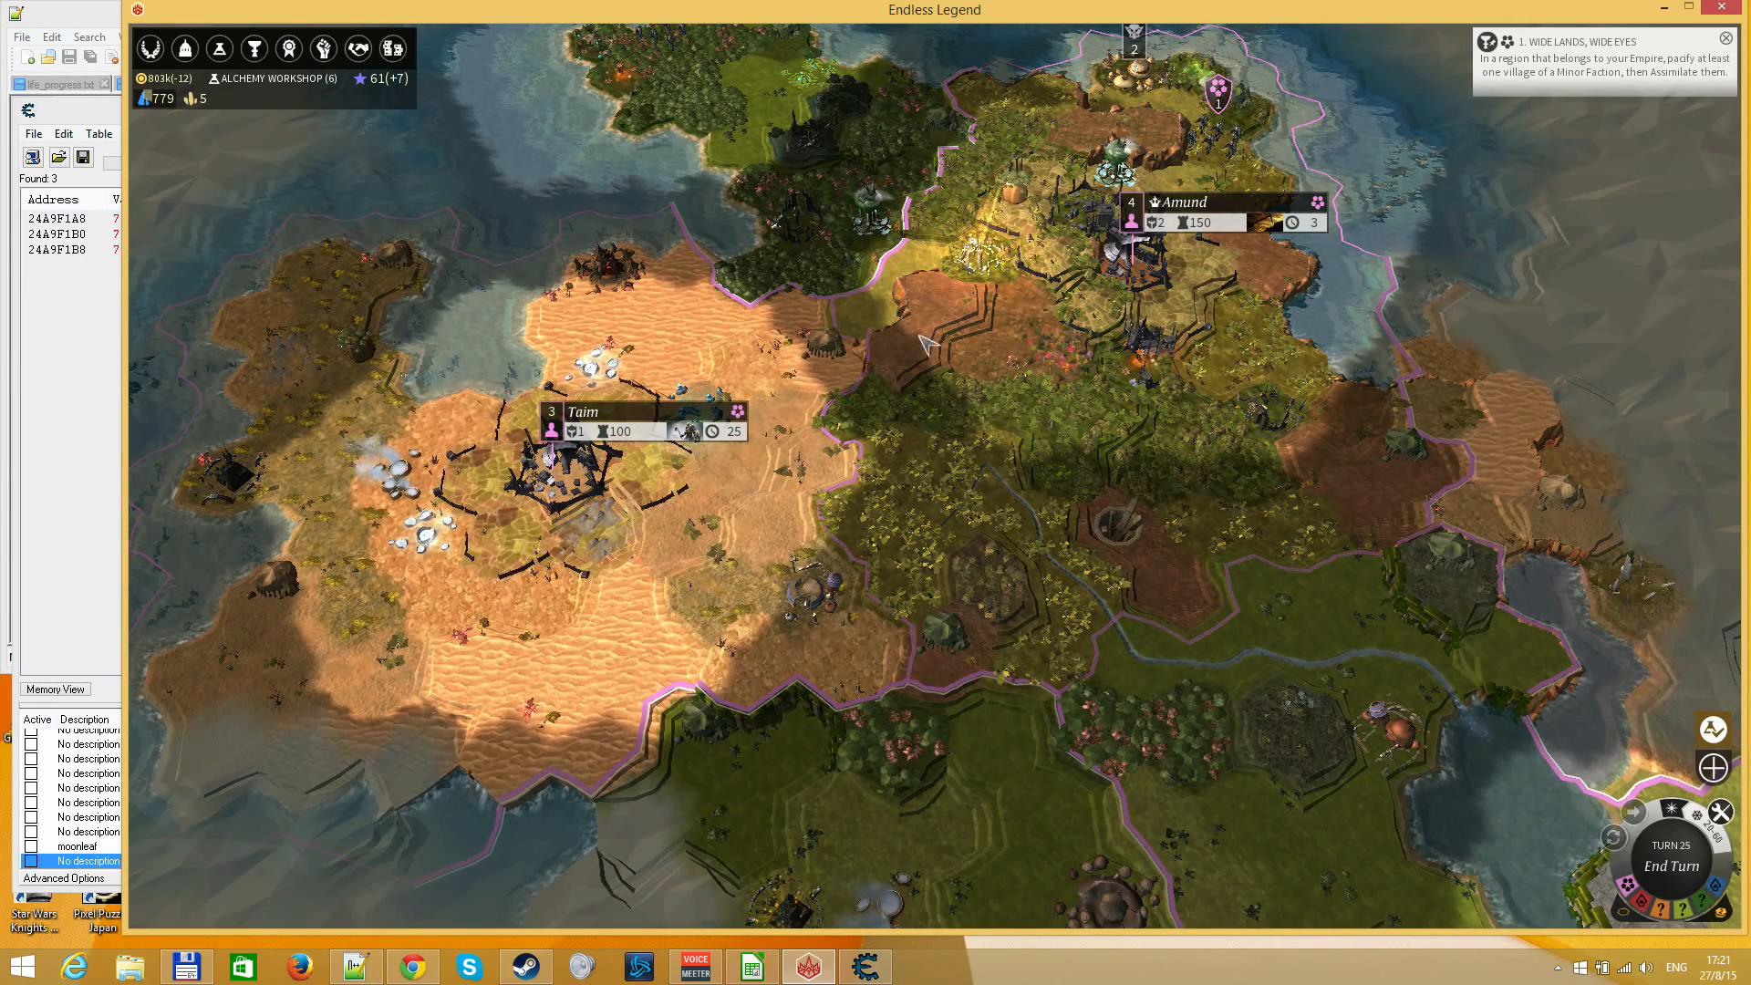
pyautogui.moveTo(924, 527); pyautogui.dragTo(970, 606)
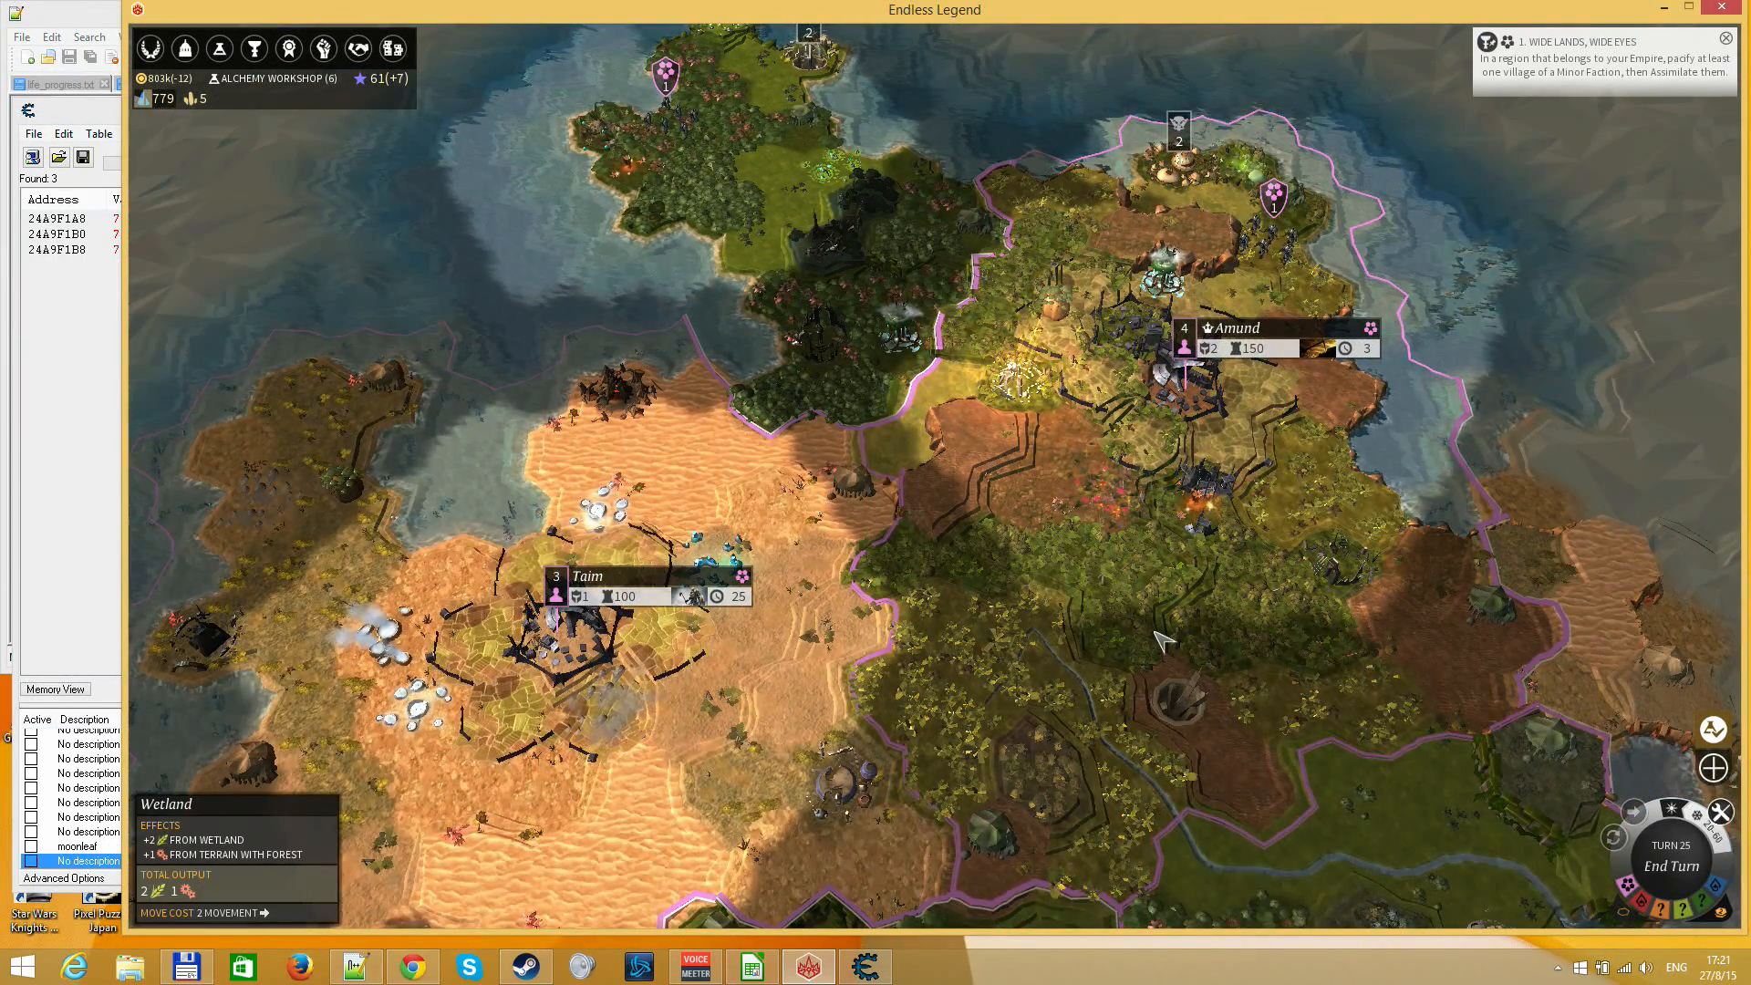